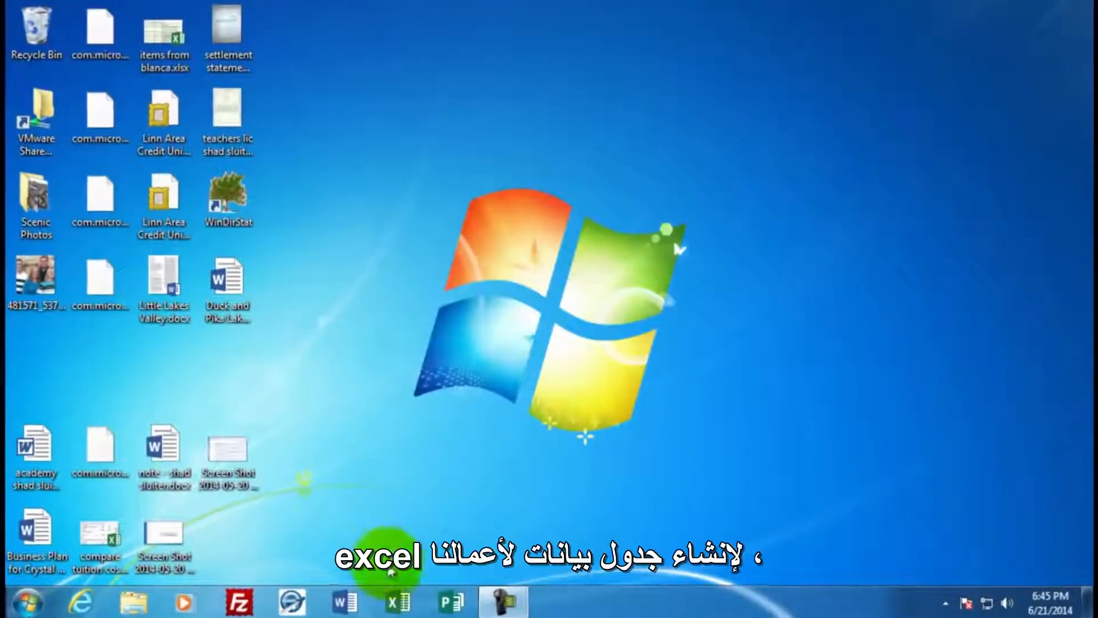
- Launch Excel and create a blank workbook
left_click(397, 605)
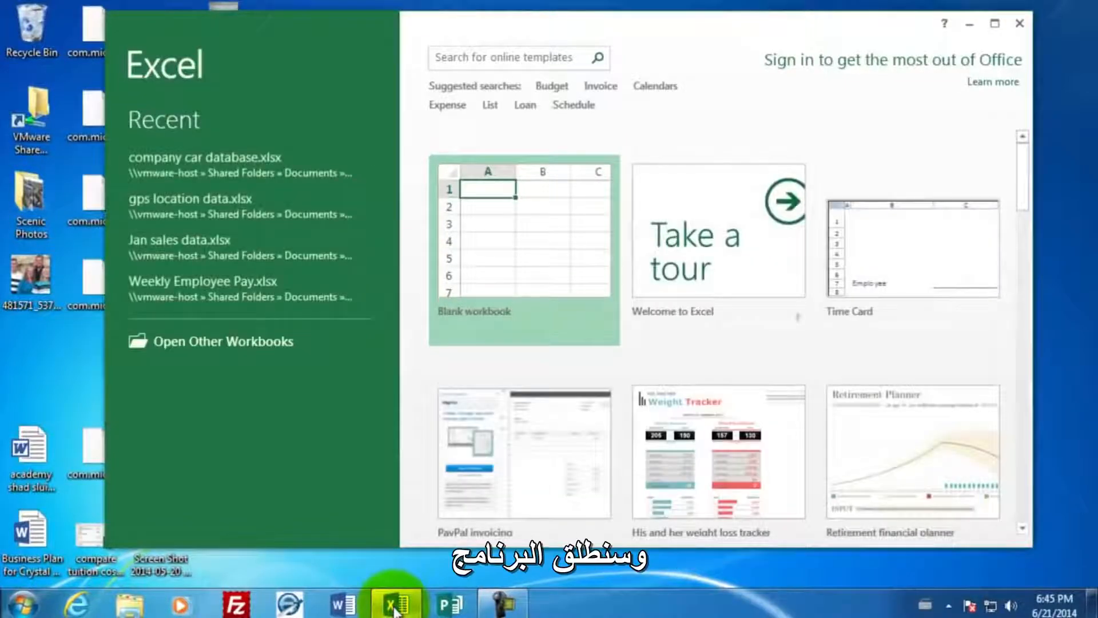
left_click(523, 243)
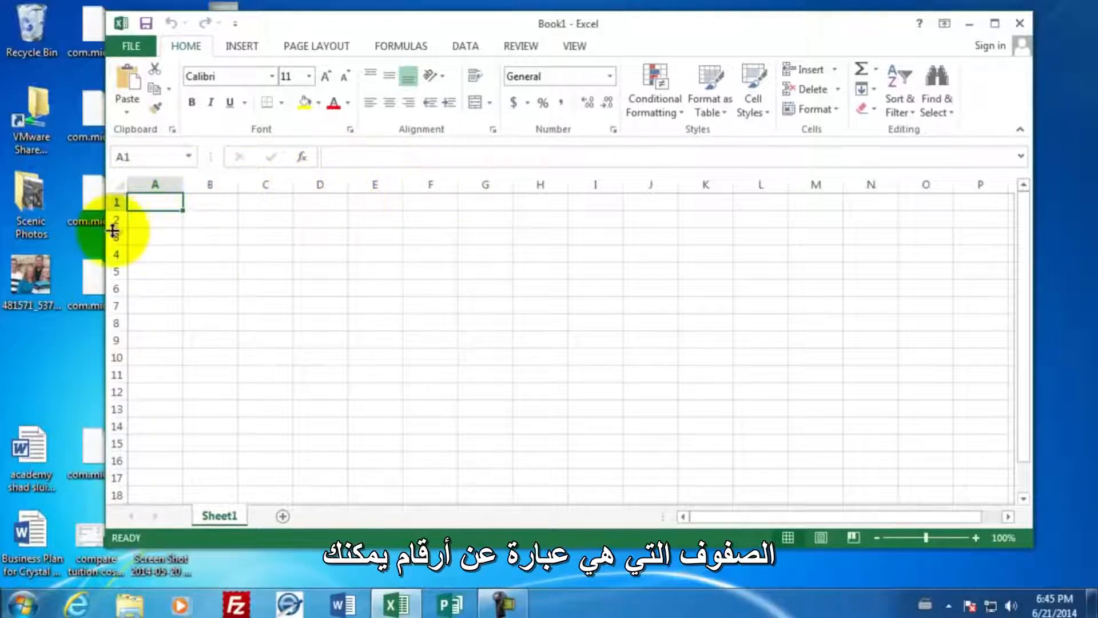
left_click(482, 289)
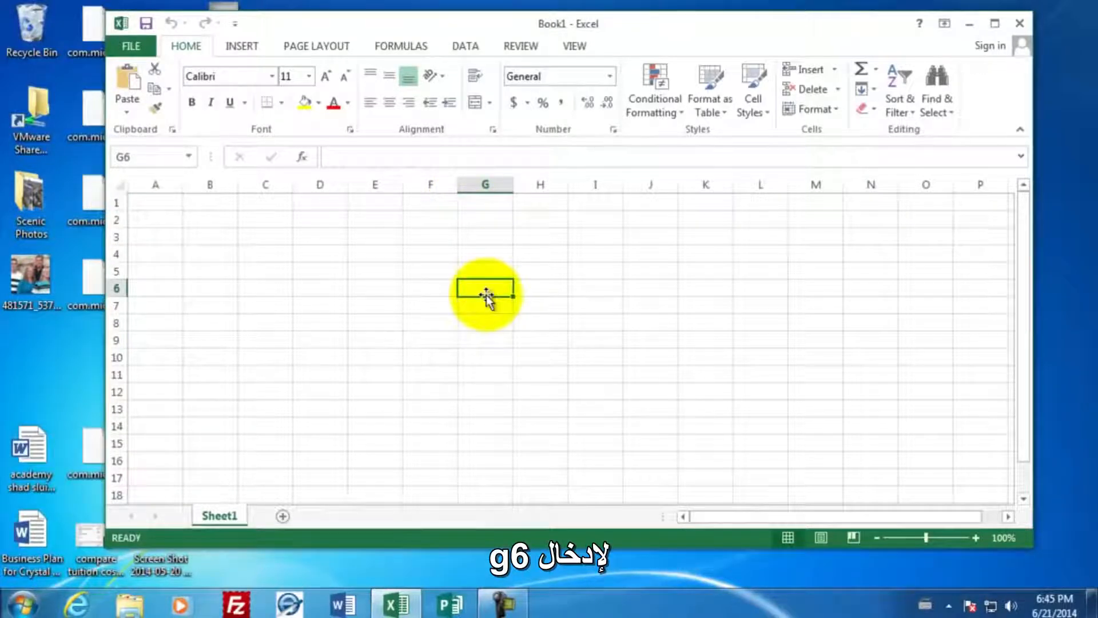
- Enter the title "Employee Payroll" in cell A1
left_click(155, 201)
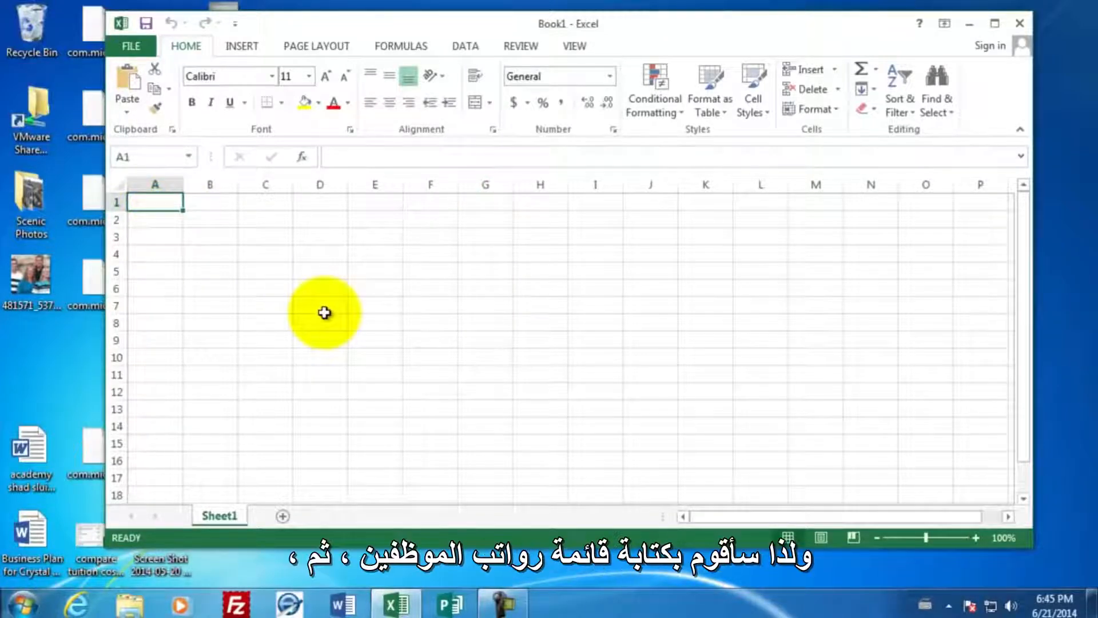
type("Employt")
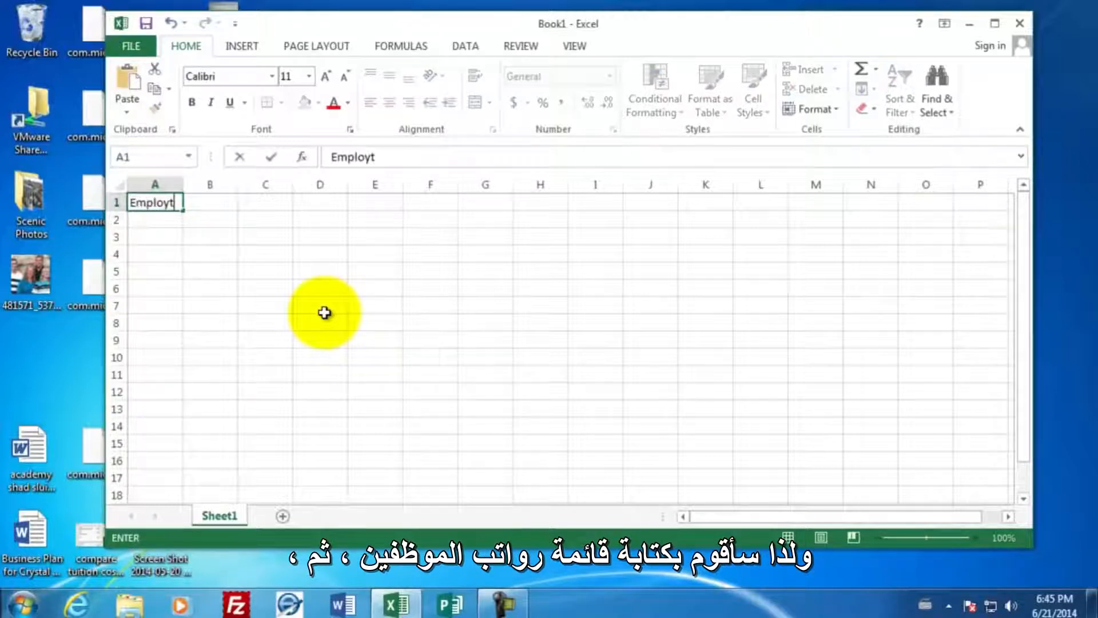
key("BackSpace")
key("BackSpace")
type("yee Payroll")
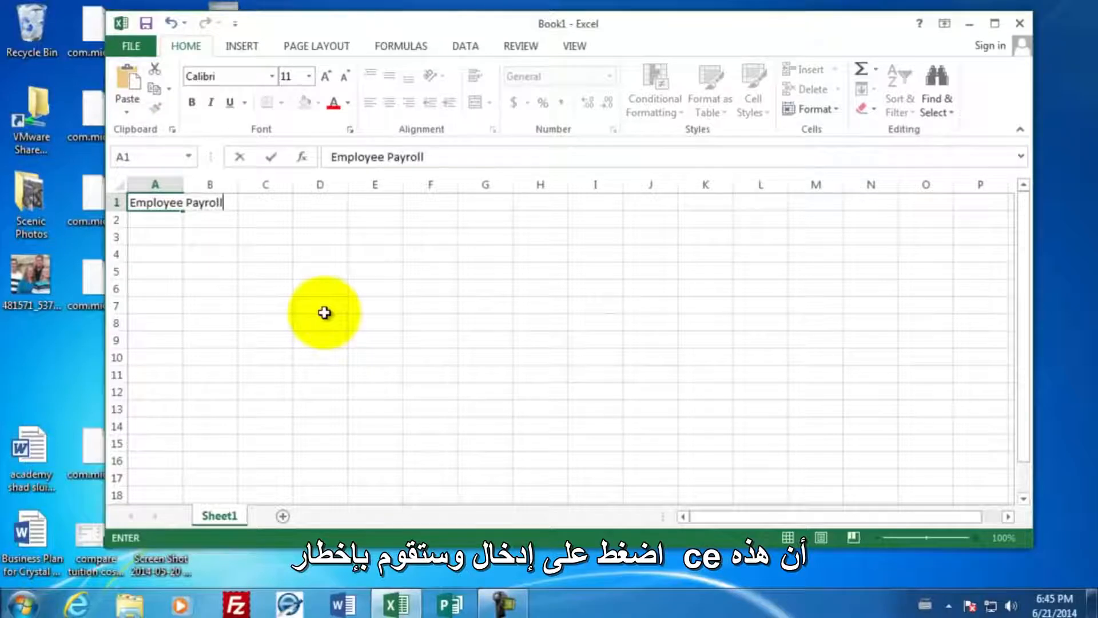
key("Return")
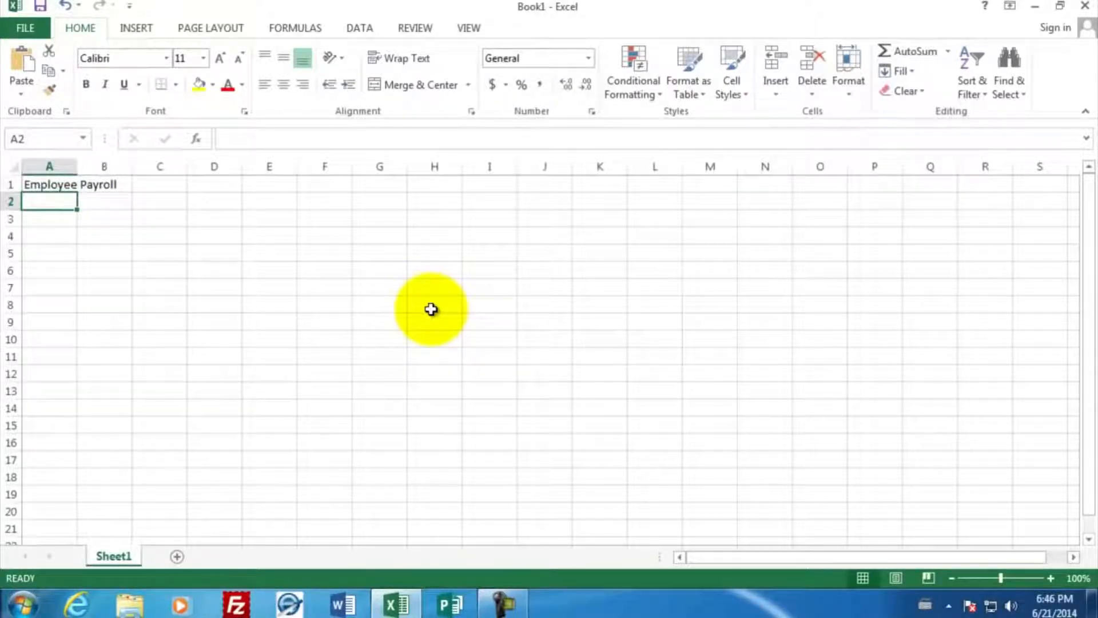
- Enter the column headings "Last Name" in A3 and "First Name" in B3
key("Return")
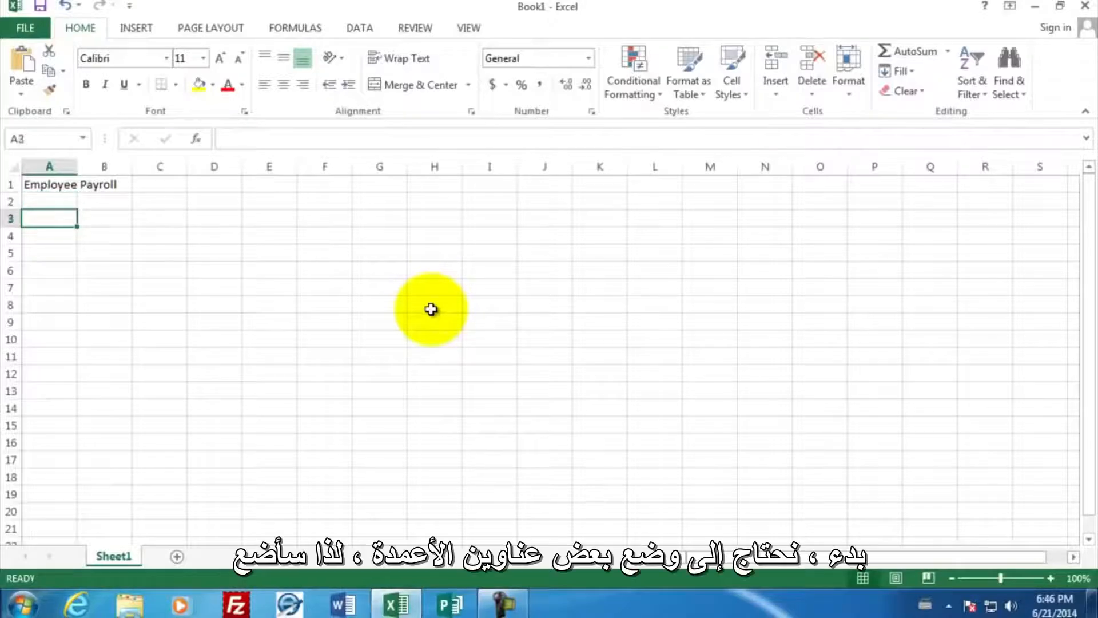
type("Last ")
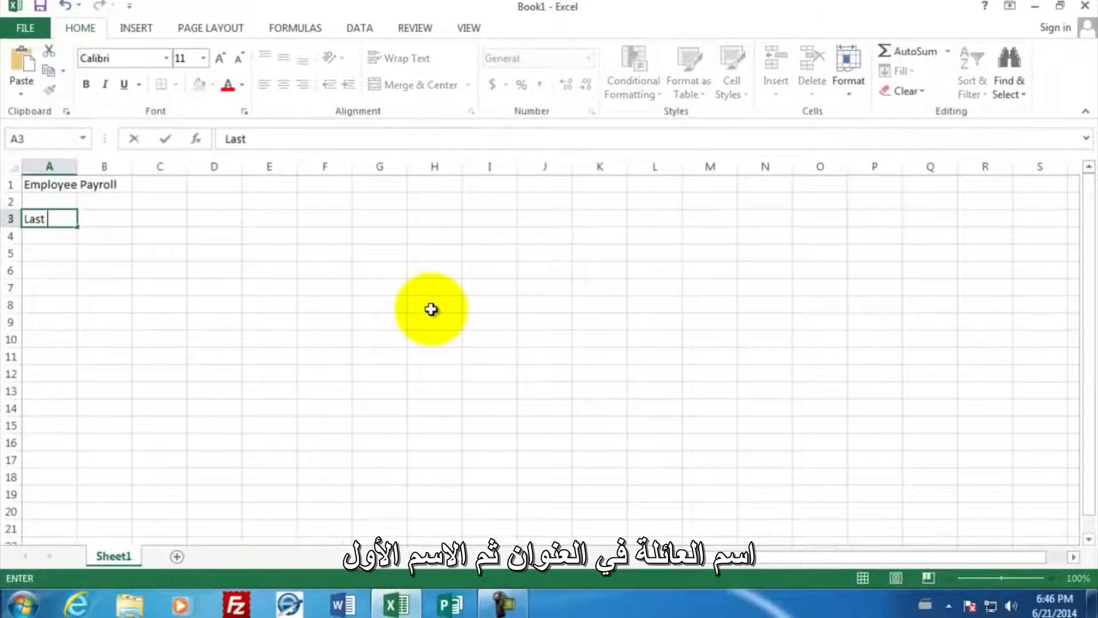
type("Name")
key("Tab")
type("First ")
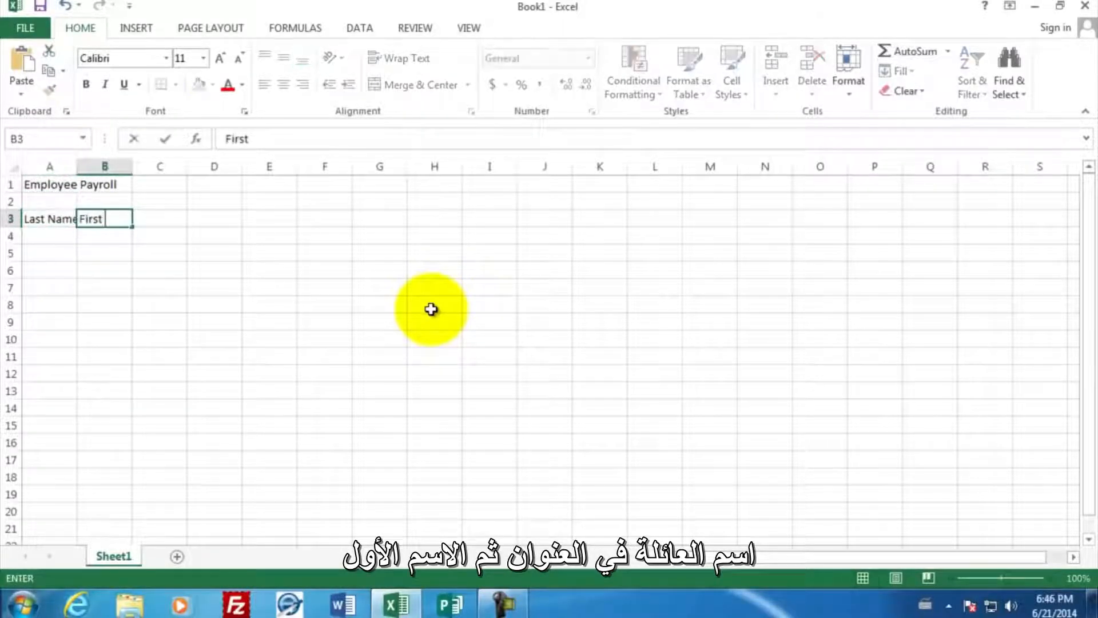
type("Name")
key("Tab")
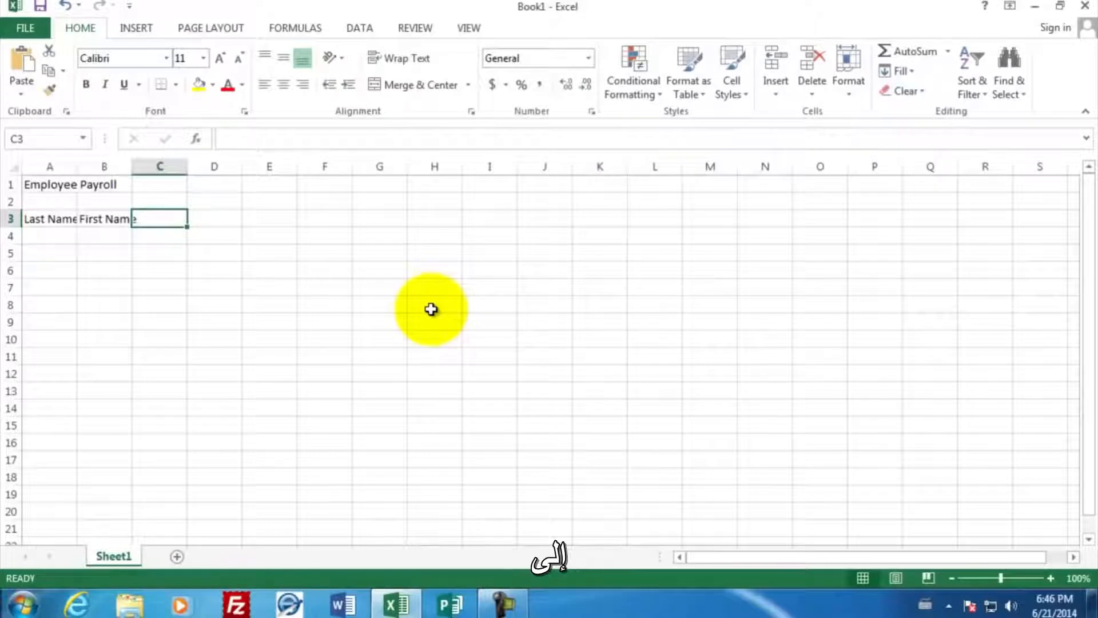
- Add the heading "Hourly Wage" in C3 and the date Jan 1 in D3
type("Hourly ")
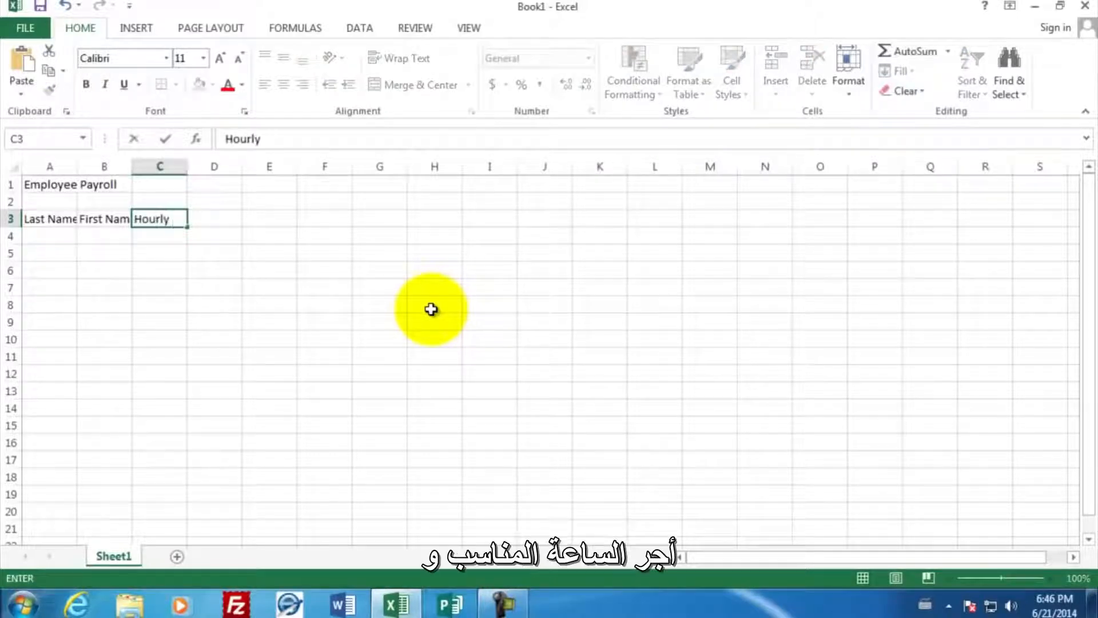
type("Wage")
key("Tab")
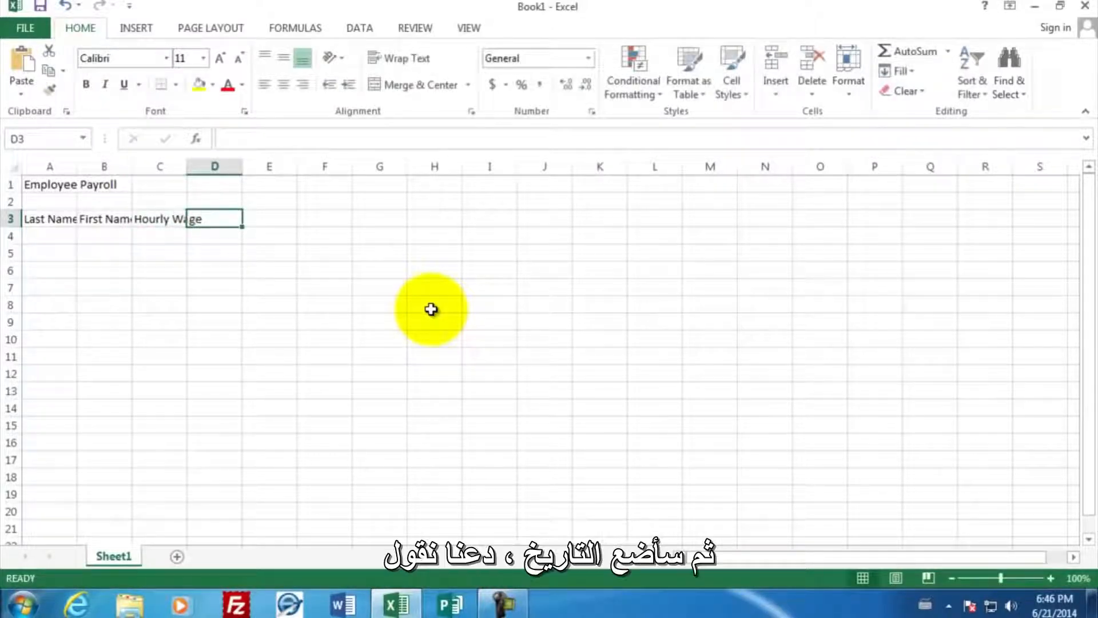
type("Jan 1")
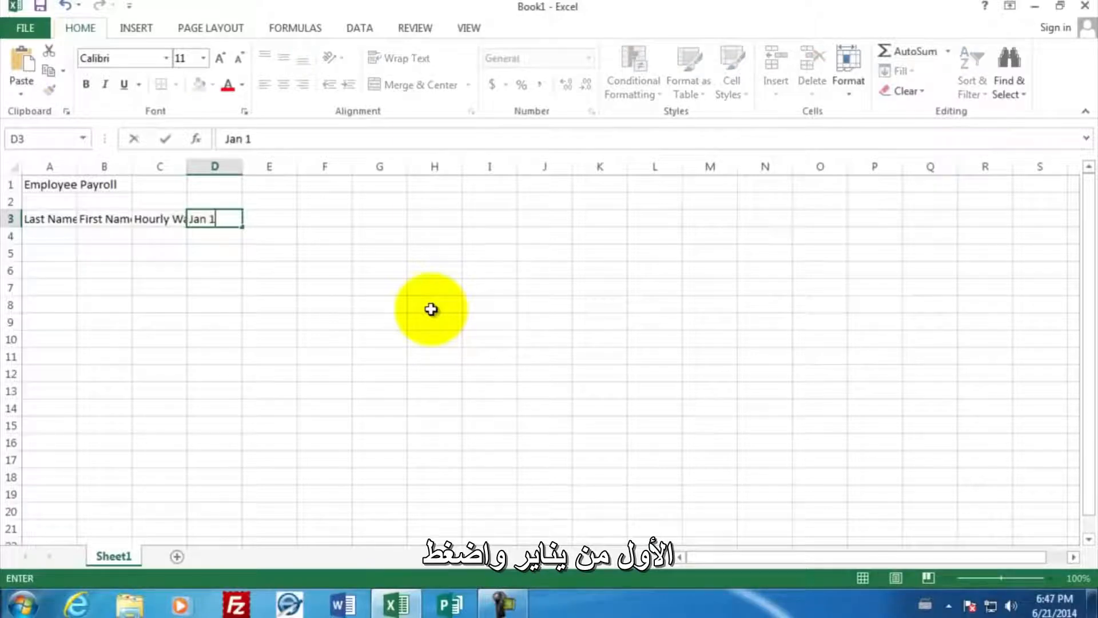
key("Return")
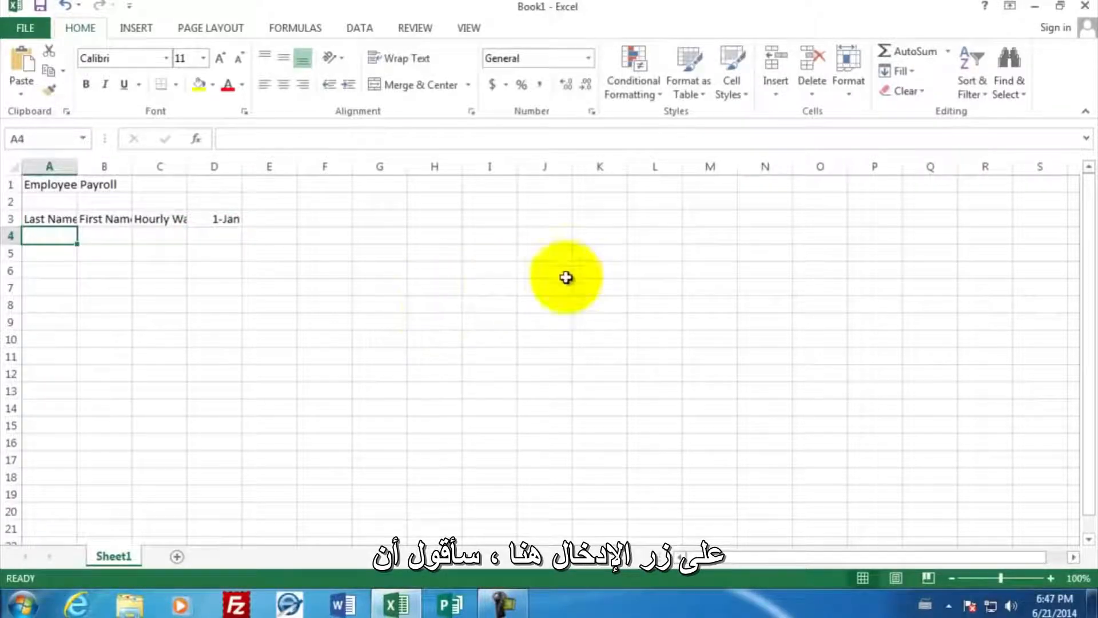
- Enter "House Worked" in D2 above the date and "Pay" in E2
left_click(204, 203)
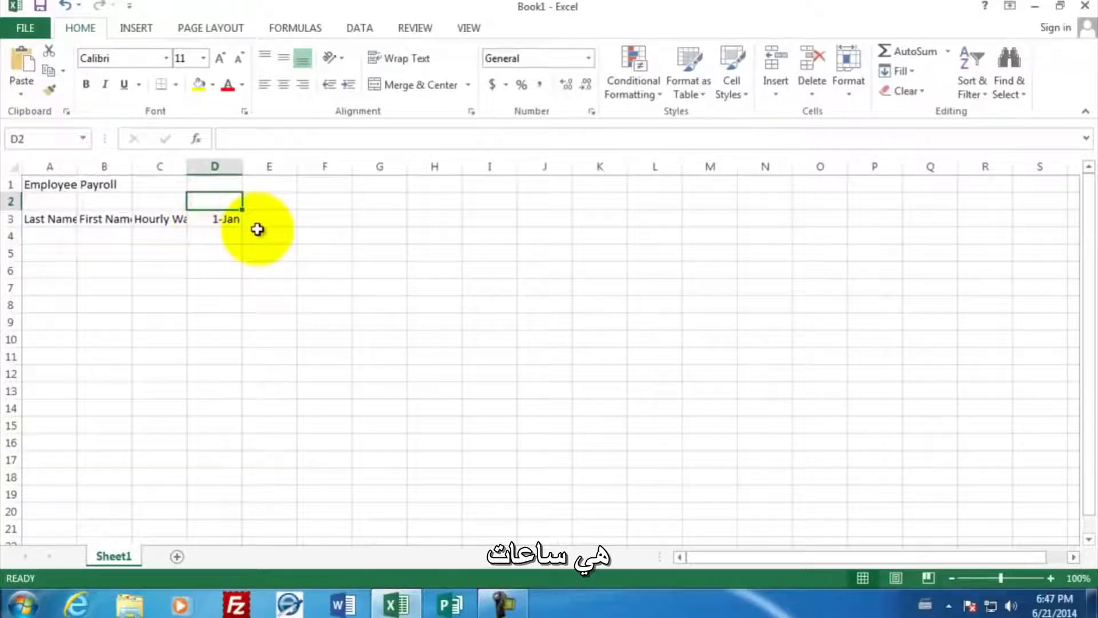
type("House Worked")
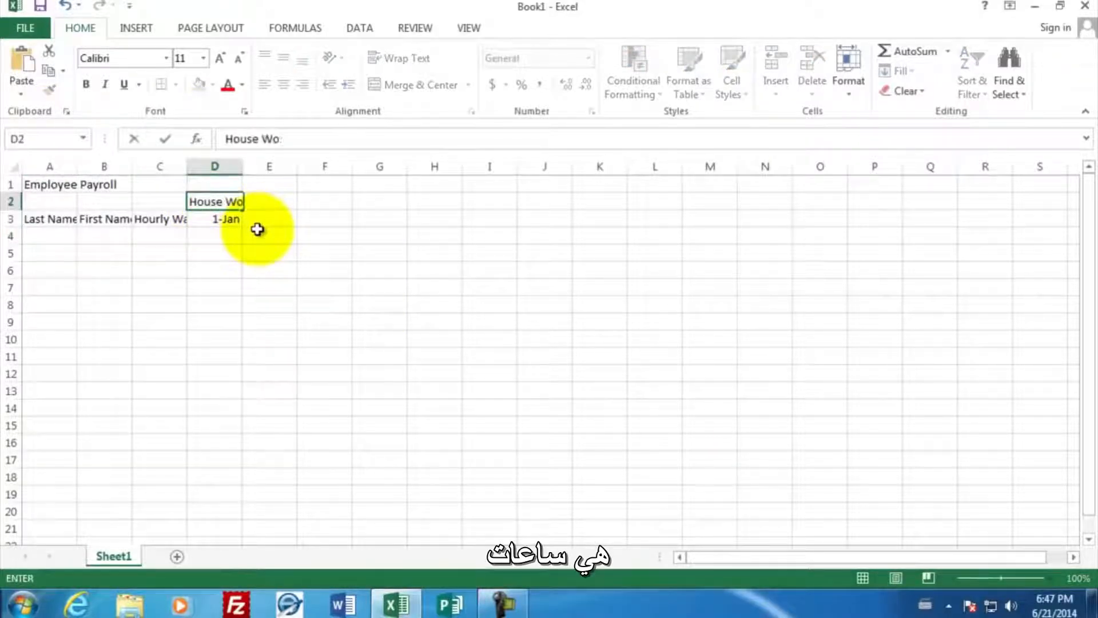
key("Tab")
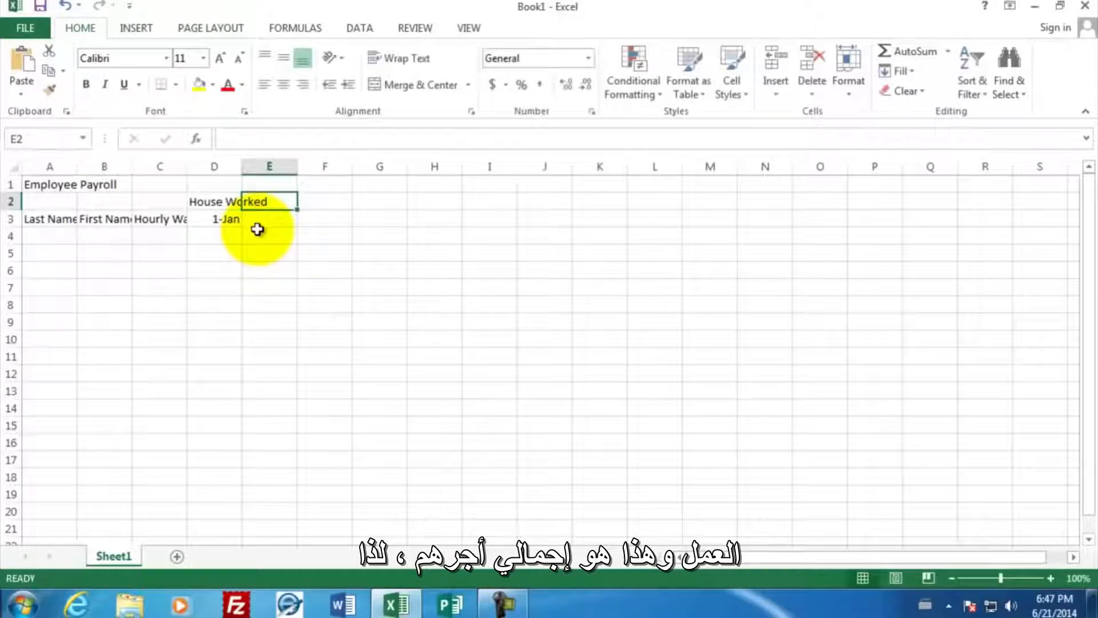
type("Pay")
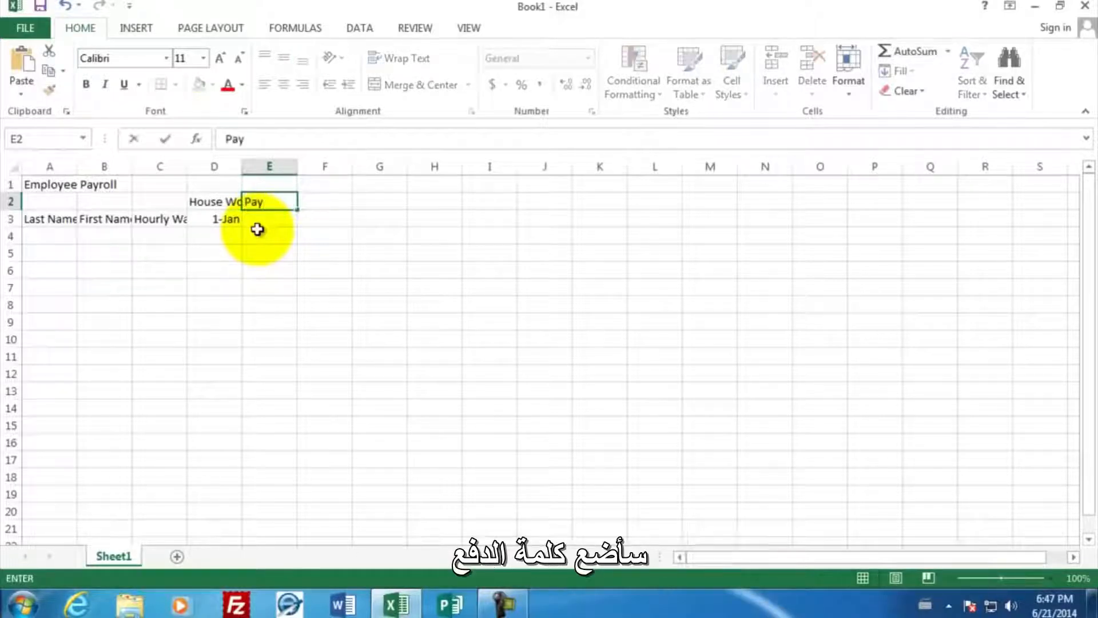
key("Return")
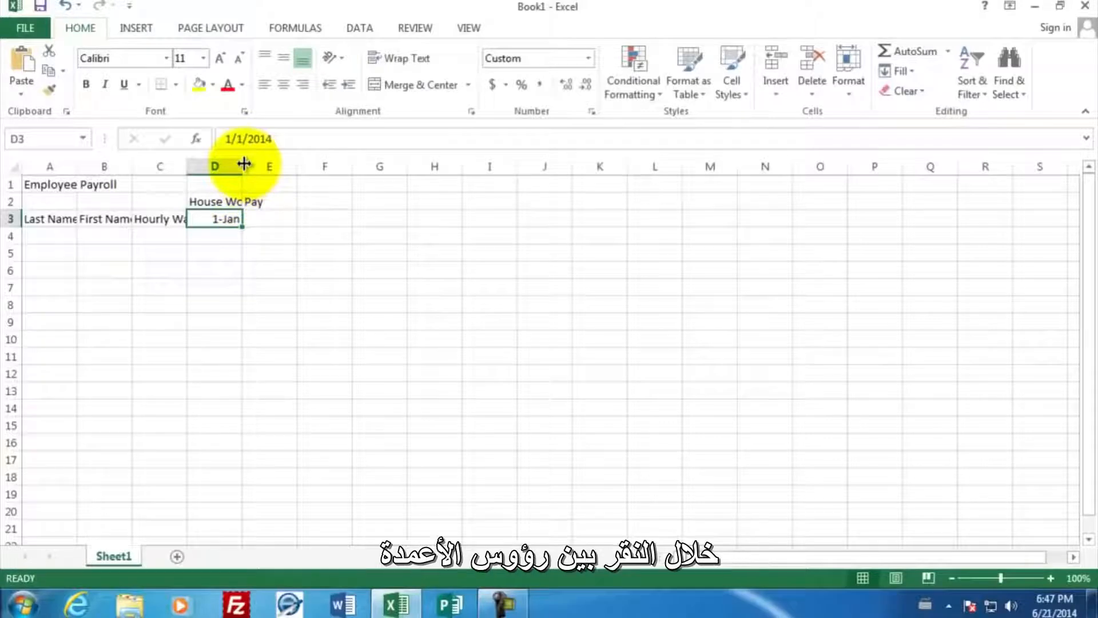
- Widen columns D, C, B and A so that their headings fit completely
left_click_drag(243, 164, 272, 165)
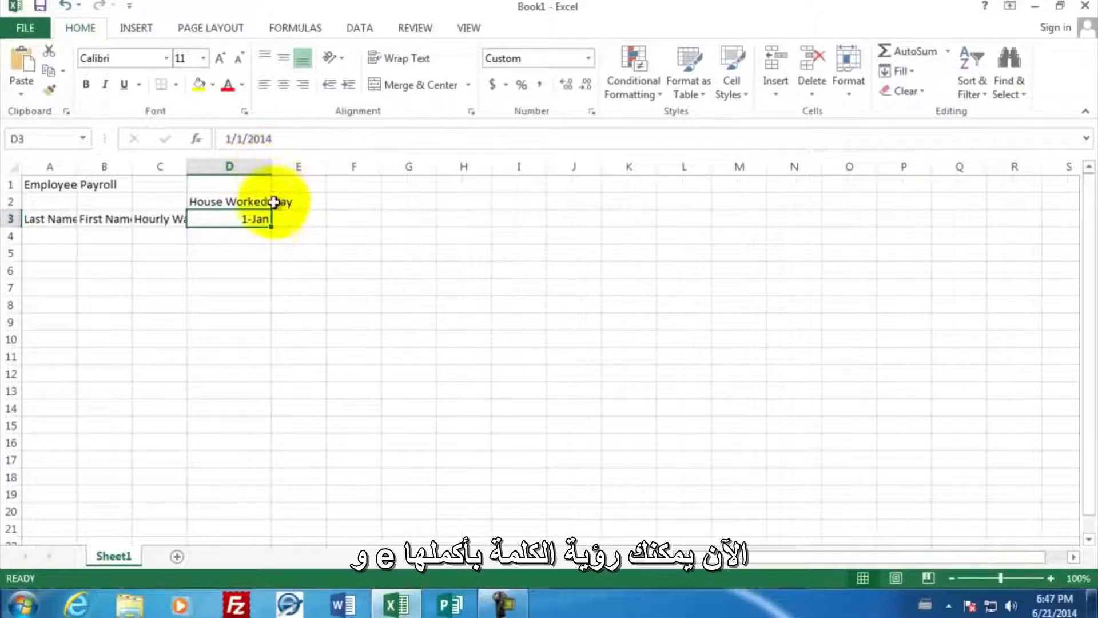
left_click_drag(185, 167, 217, 168)
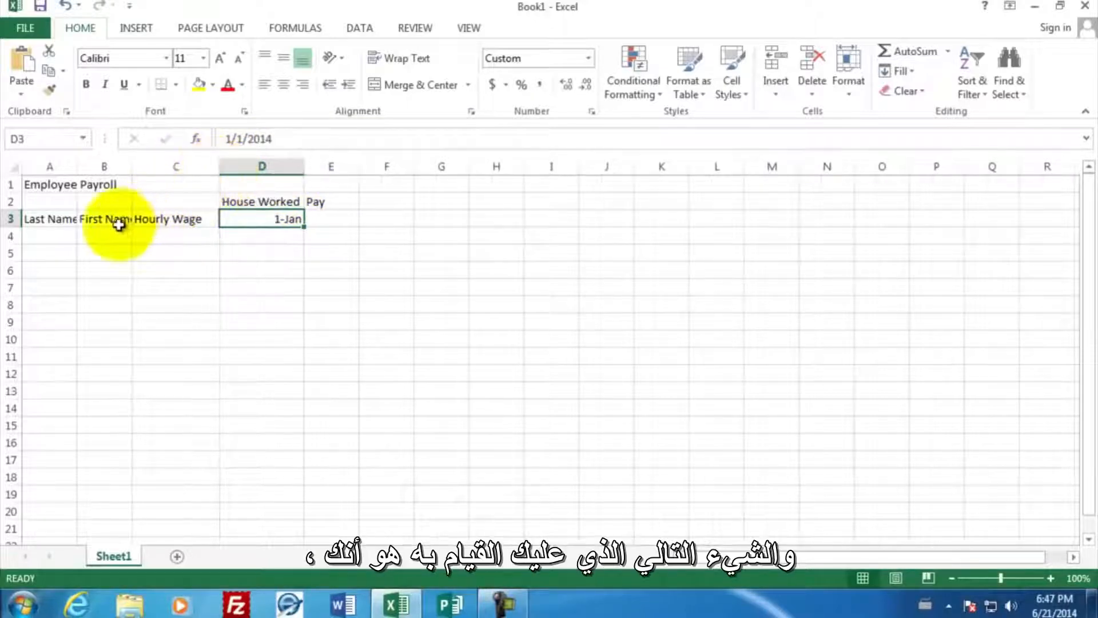
left_click_drag(131, 167, 153, 167)
left_click_drag(79, 169, 104, 167)
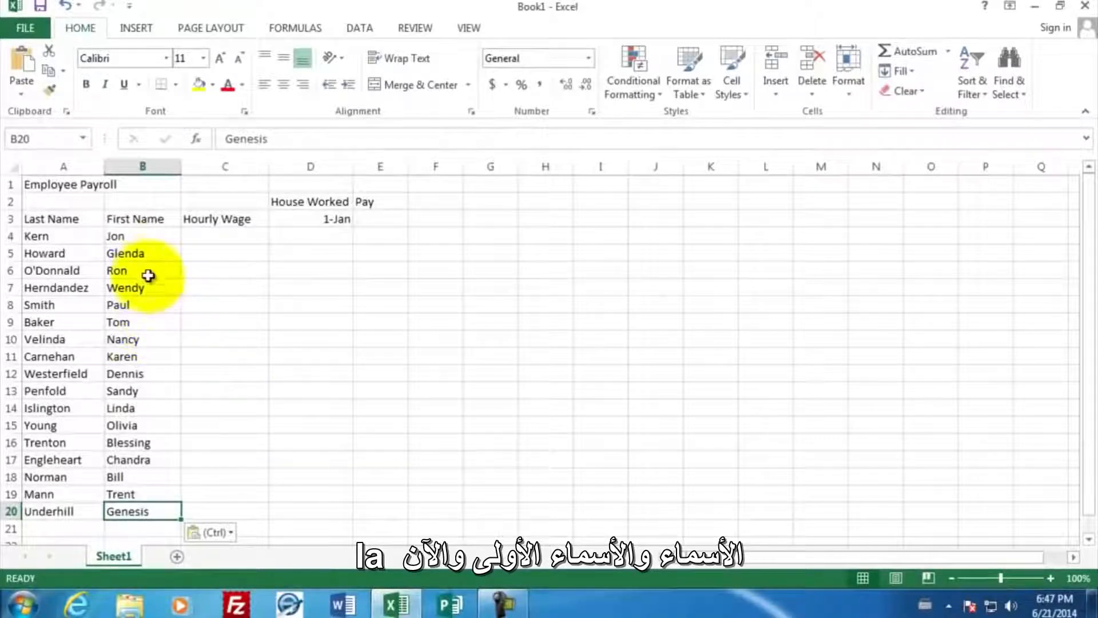
- Enter the hourly wages 15.90, 10, 22.10 and 19.1 in cells C4 to C7 for the first four employees
left_click(201, 235)
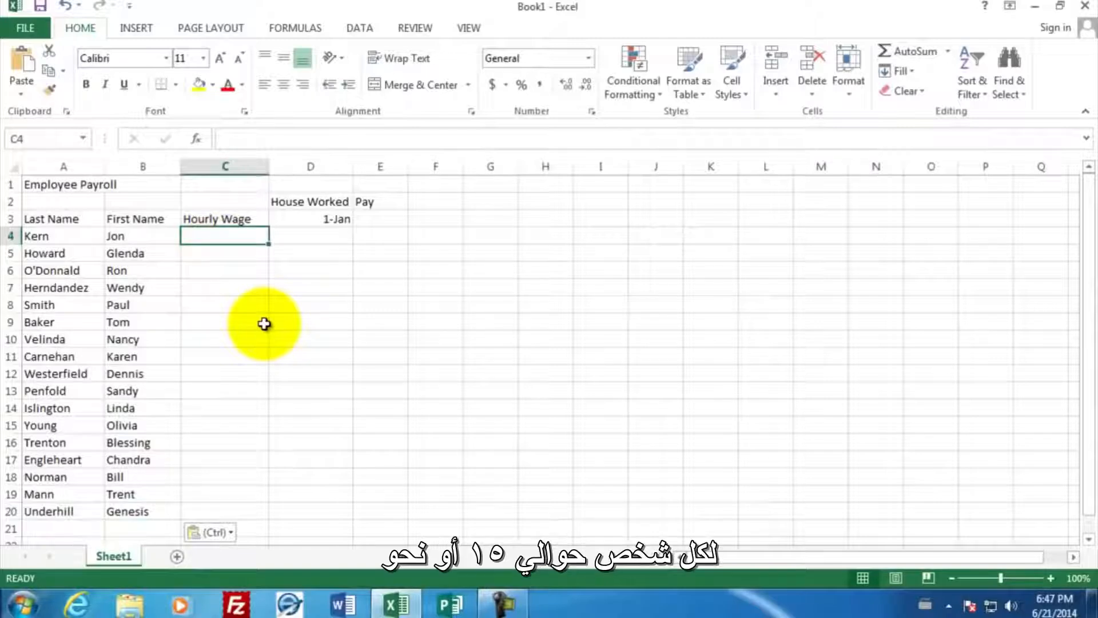
type("15.90")
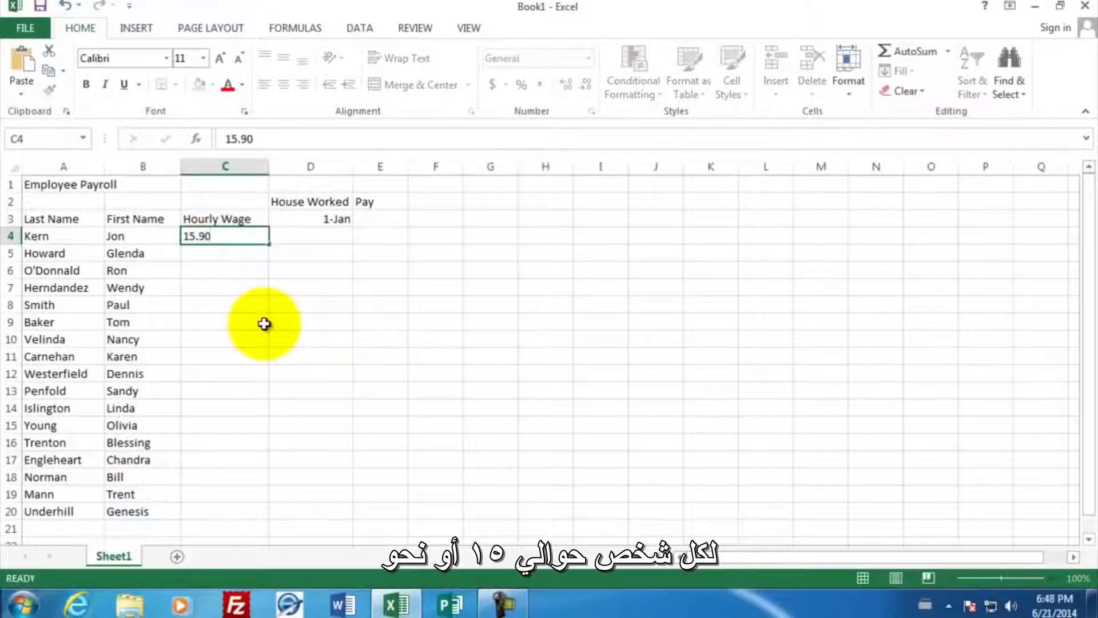
key("Return")
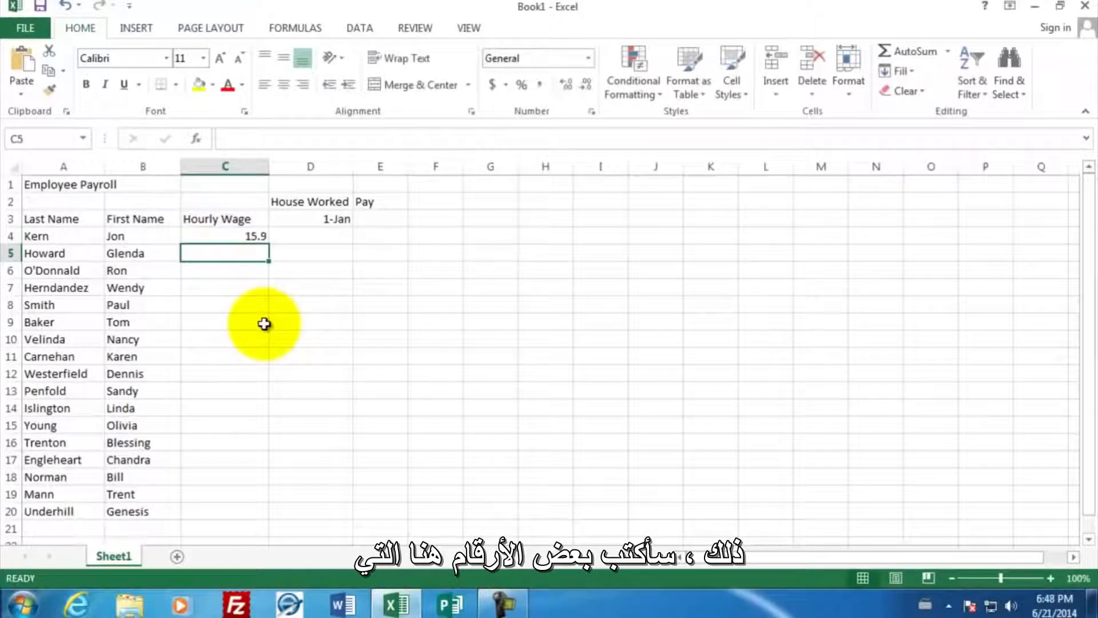
type("10.0")
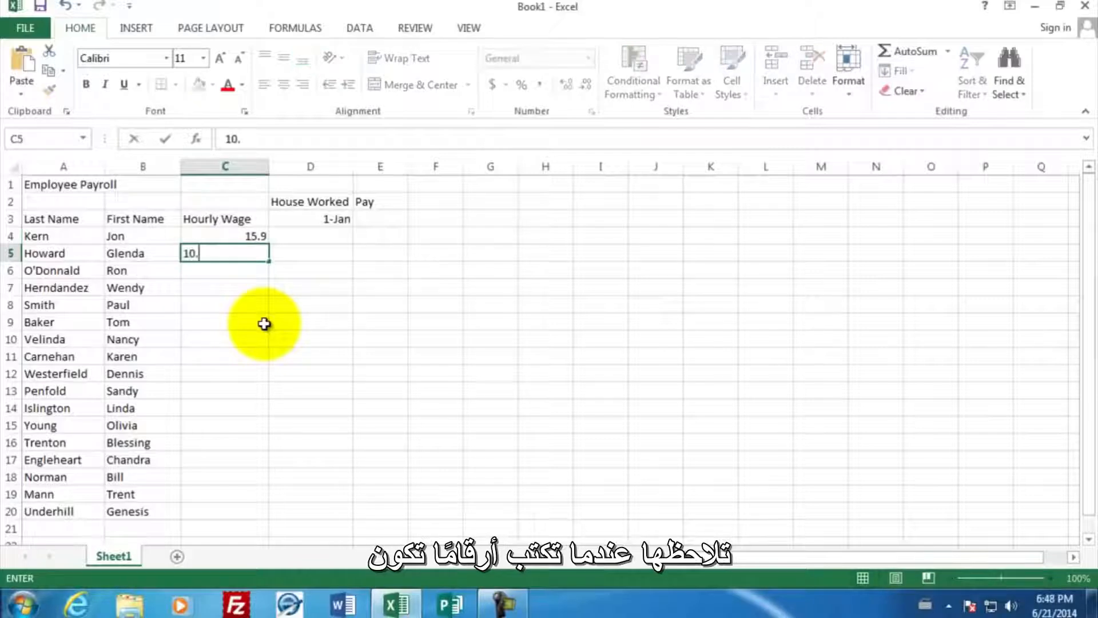
key("Return")
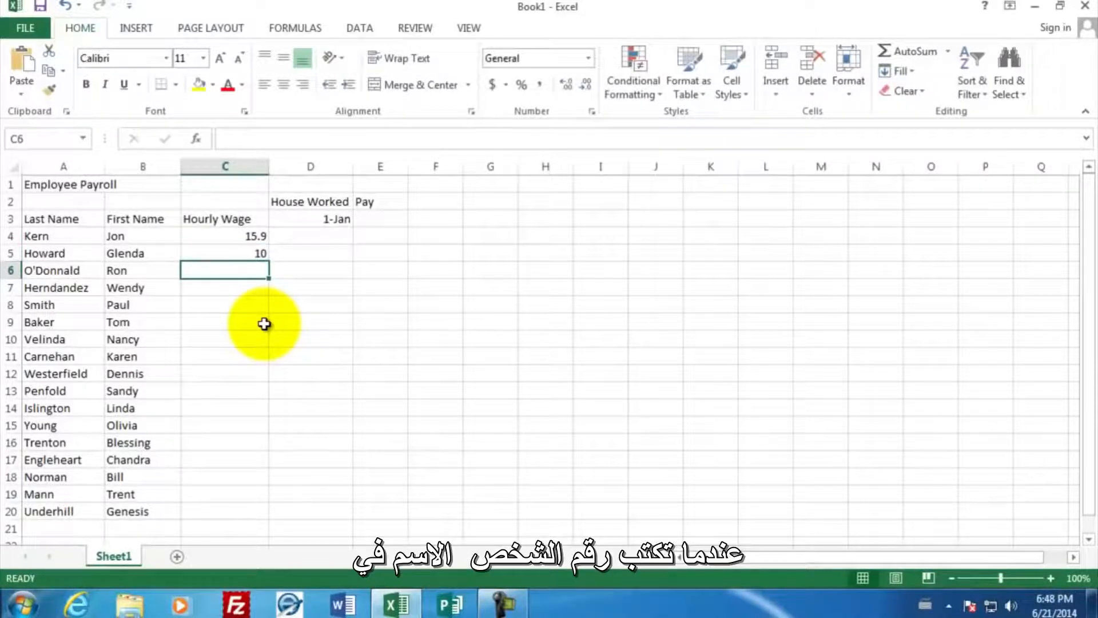
type("22.10")
key("Return")
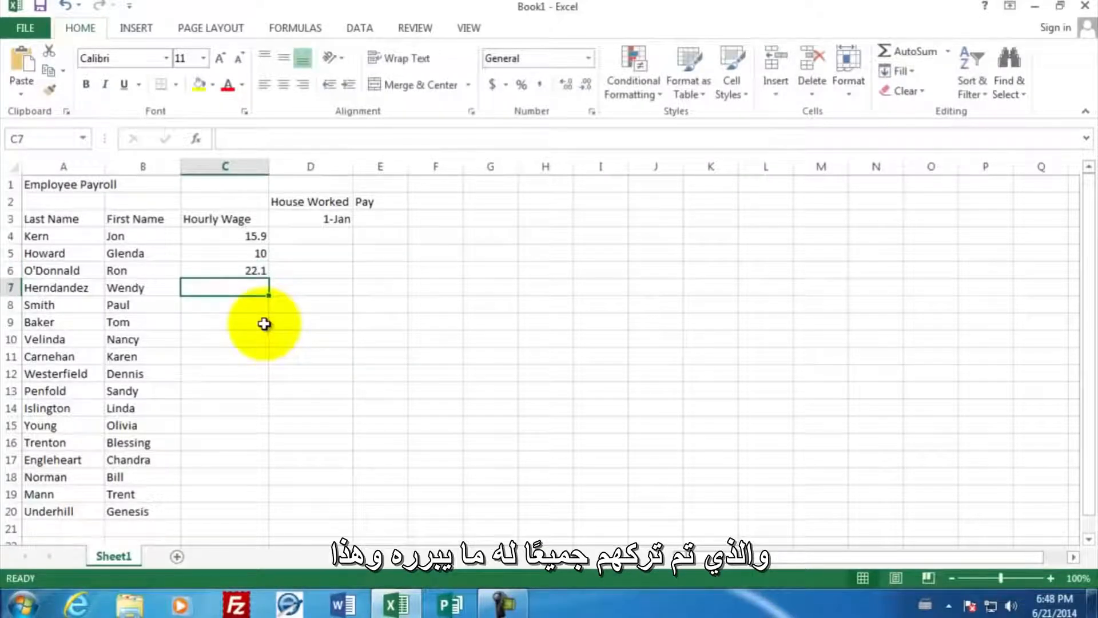
type("19.1")
key("Return")
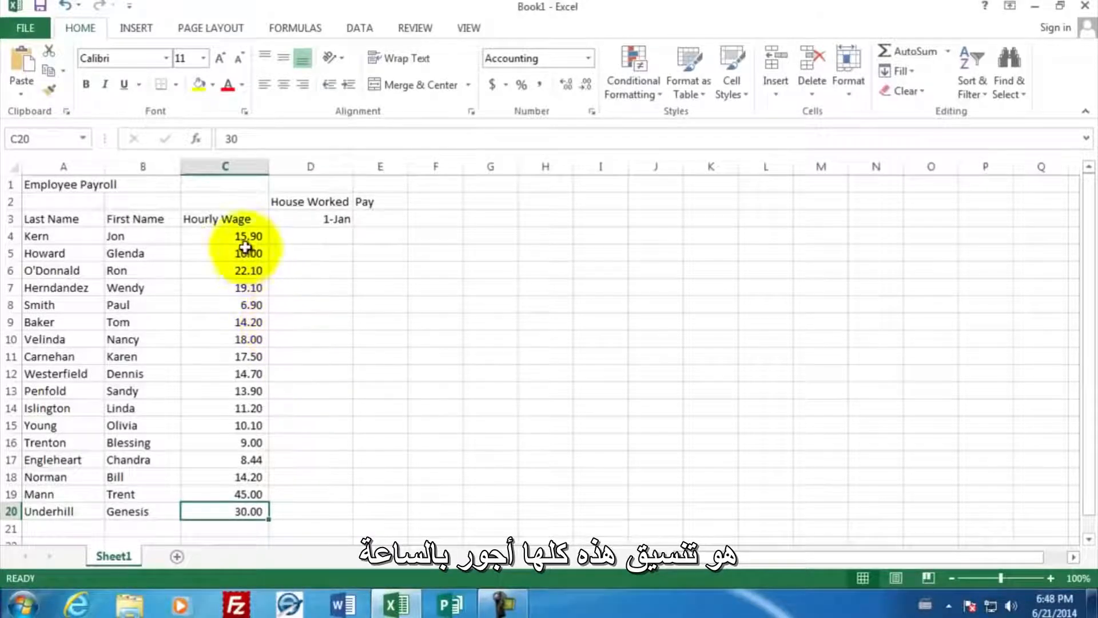
- Format the hourly wages in C4:C20 with the dollar Accounting Number Format
left_click_drag(240, 236, 231, 512)
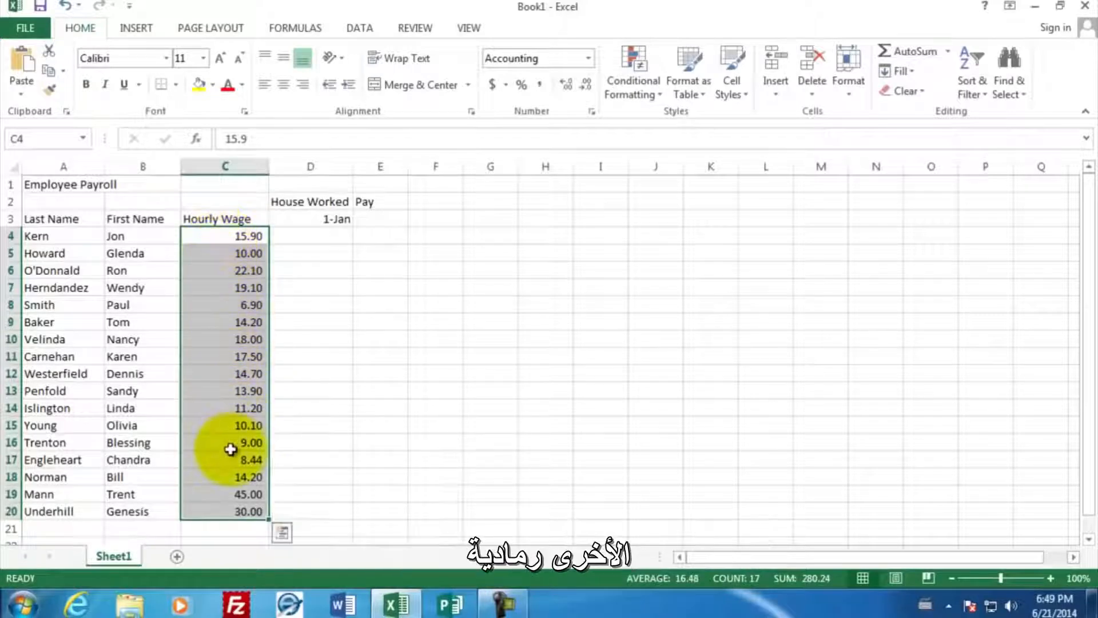
left_click(493, 92)
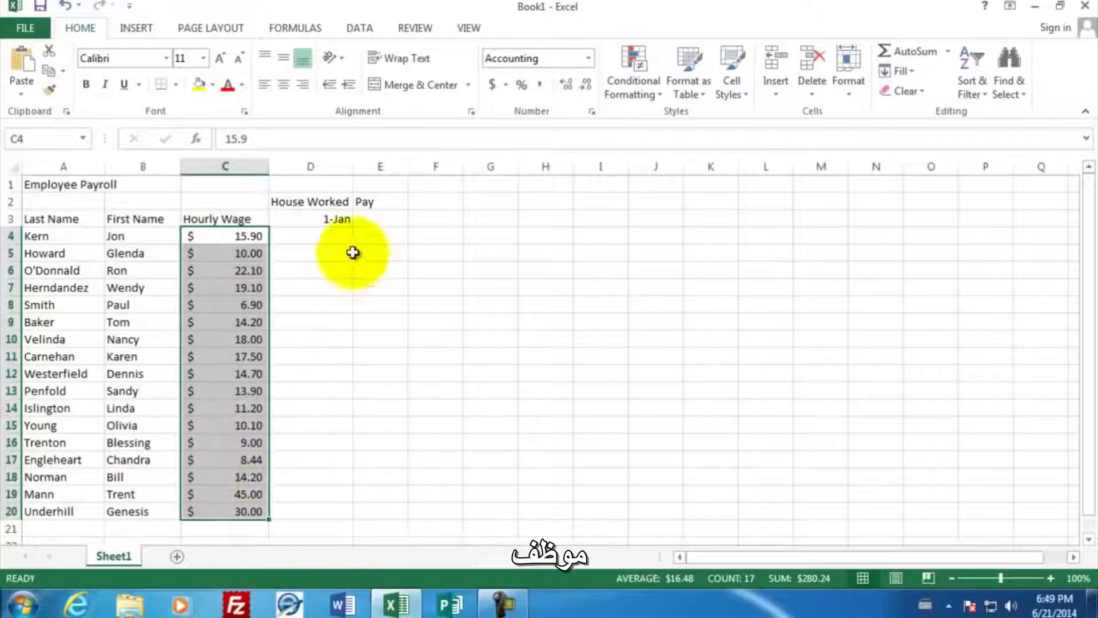
- Enter 40 hours worked in D4 for the first employee
left_click(329, 234)
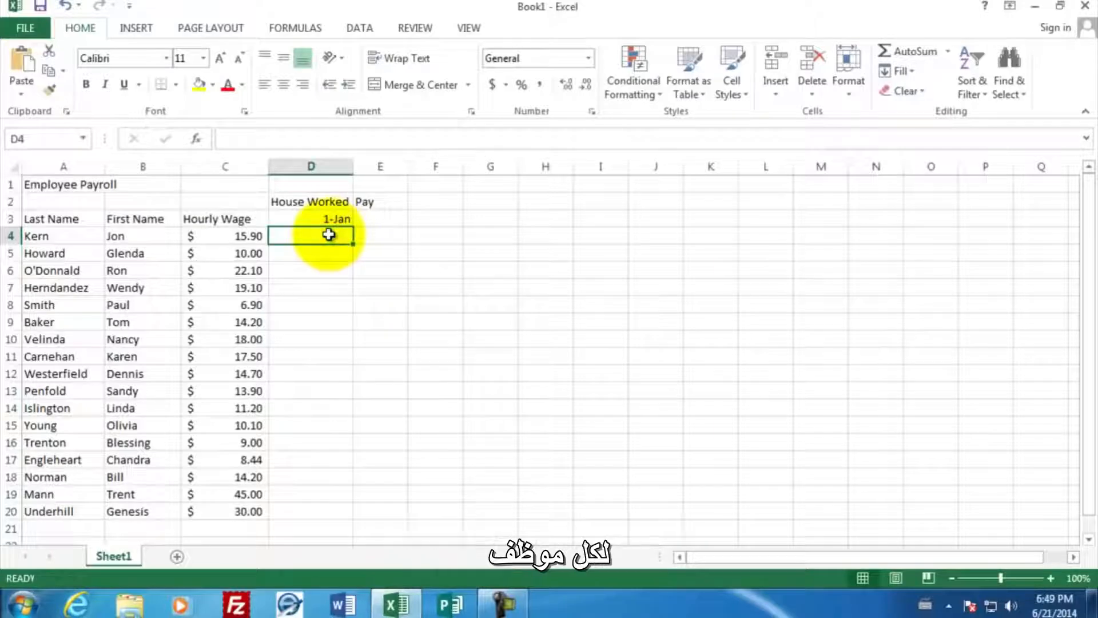
type("40")
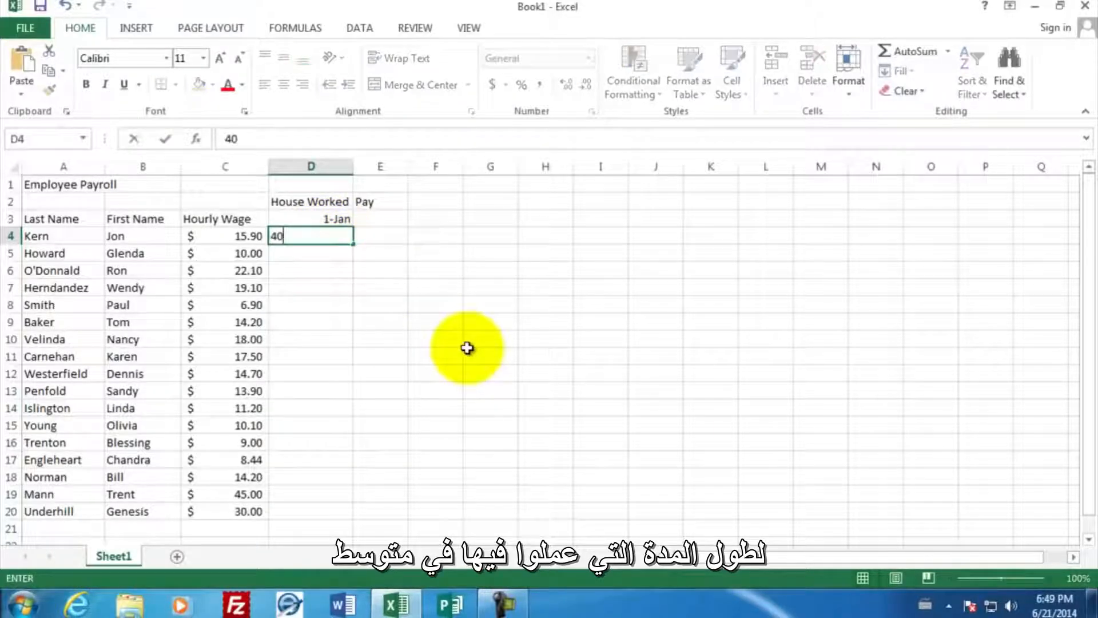
key("Return")
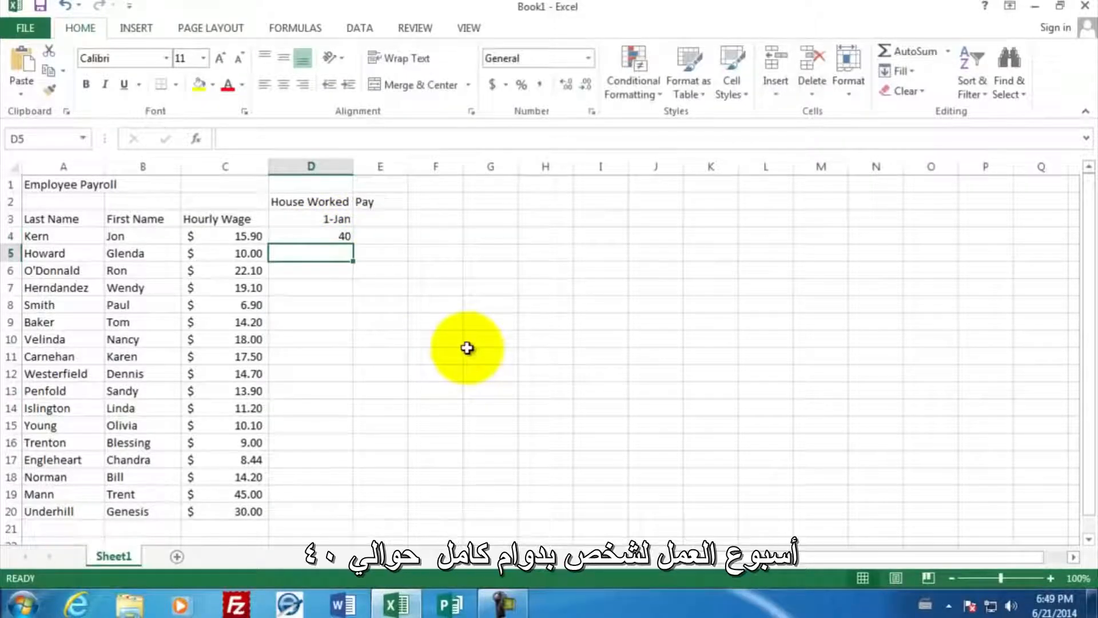
- Enter the hours worked 42, 49, 41 and 39 in cells D5 to D8
type("42")
key("Return")
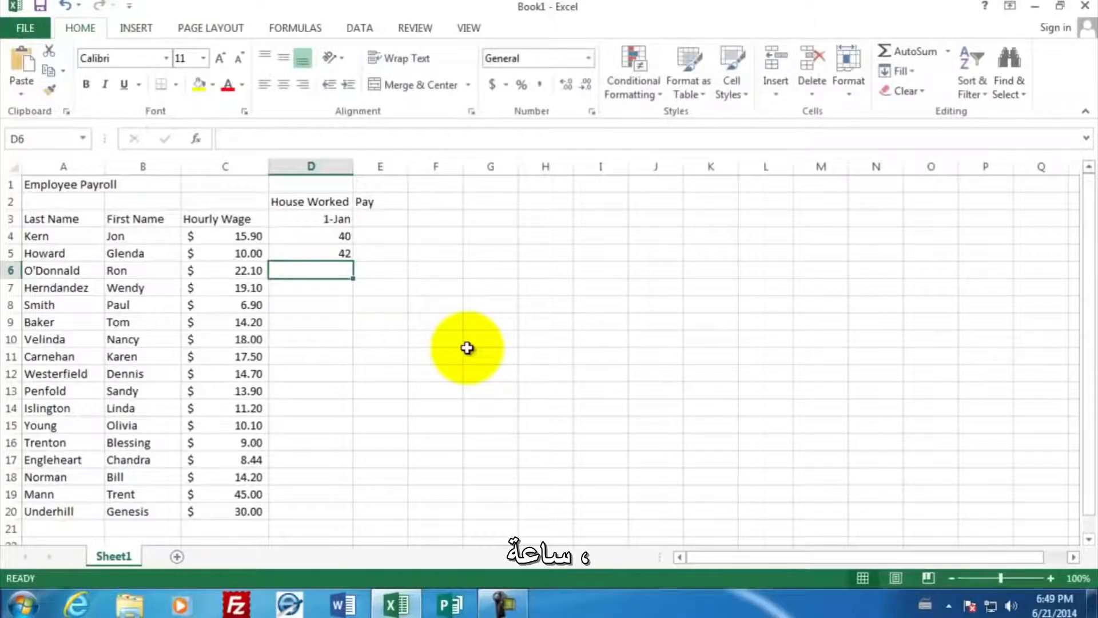
type("49")
key("Return")
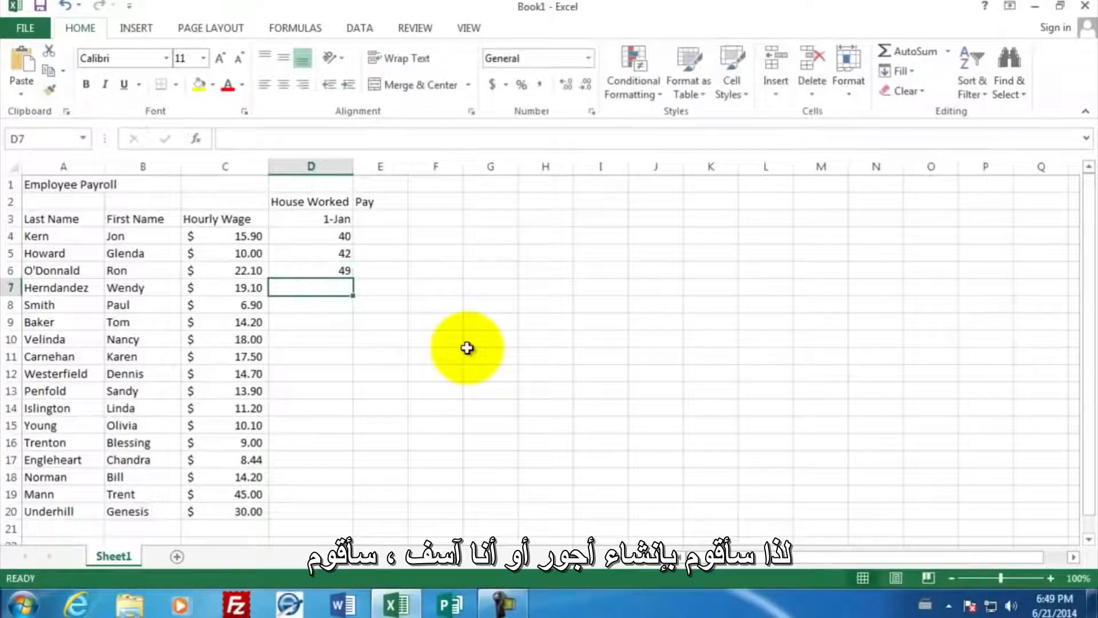
type("41")
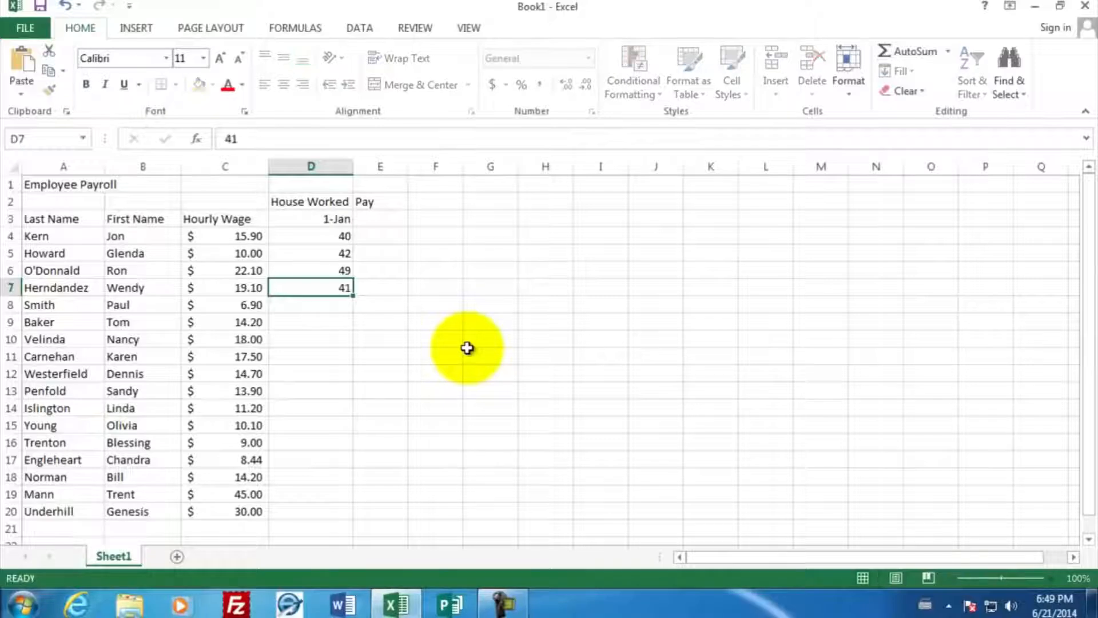
key("Return")
type("39")
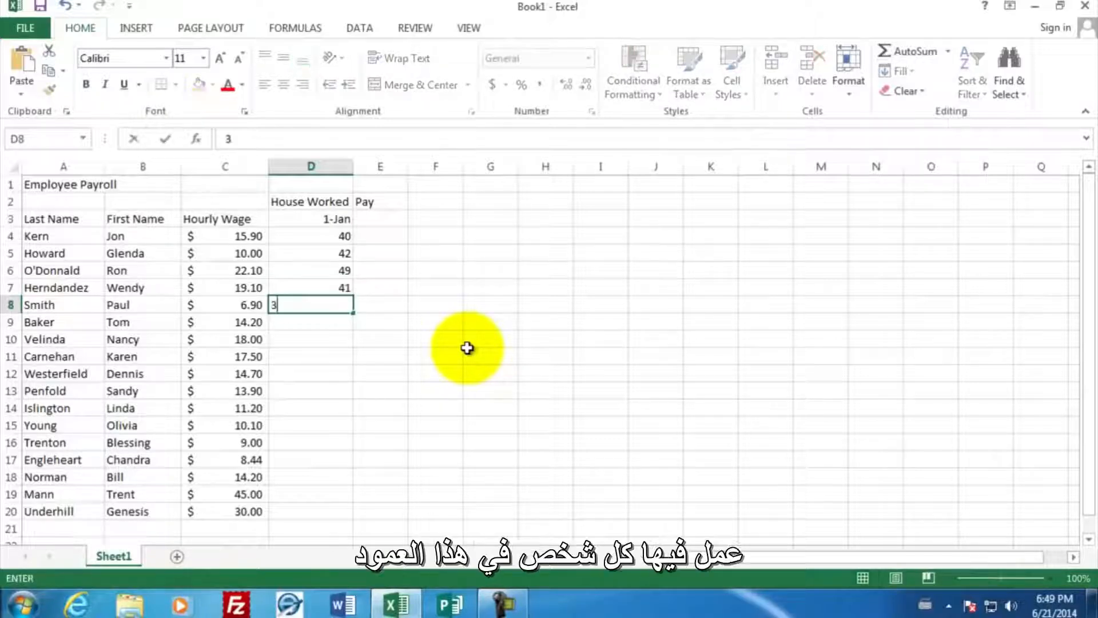
key("Return")
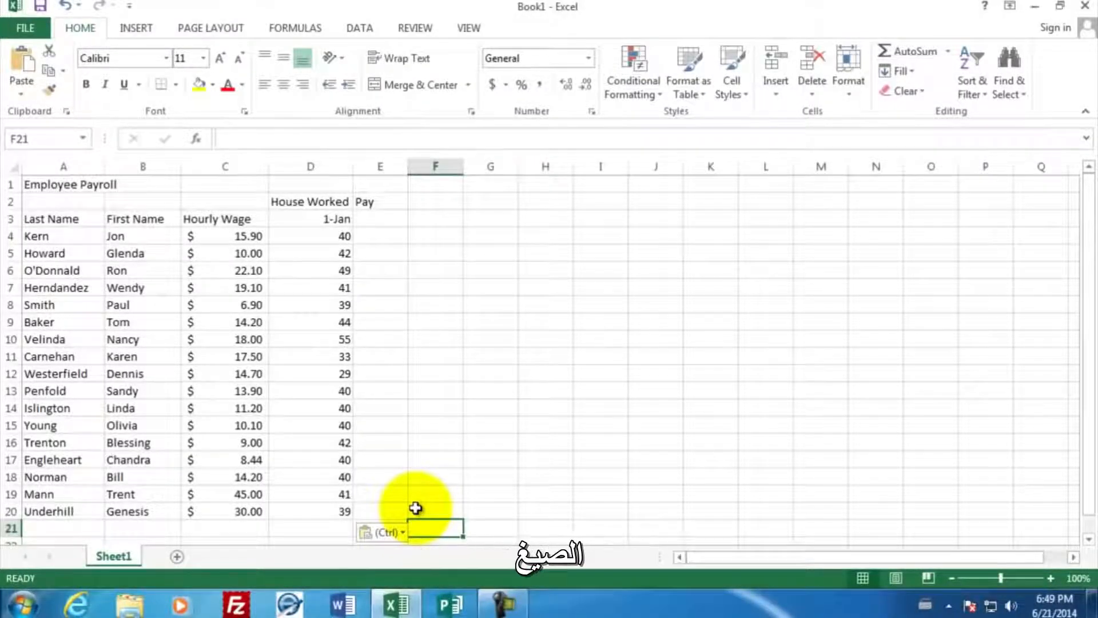
- Calculate the first employee's pay in E4 with the formula =C4*D4
left_click(380, 236)
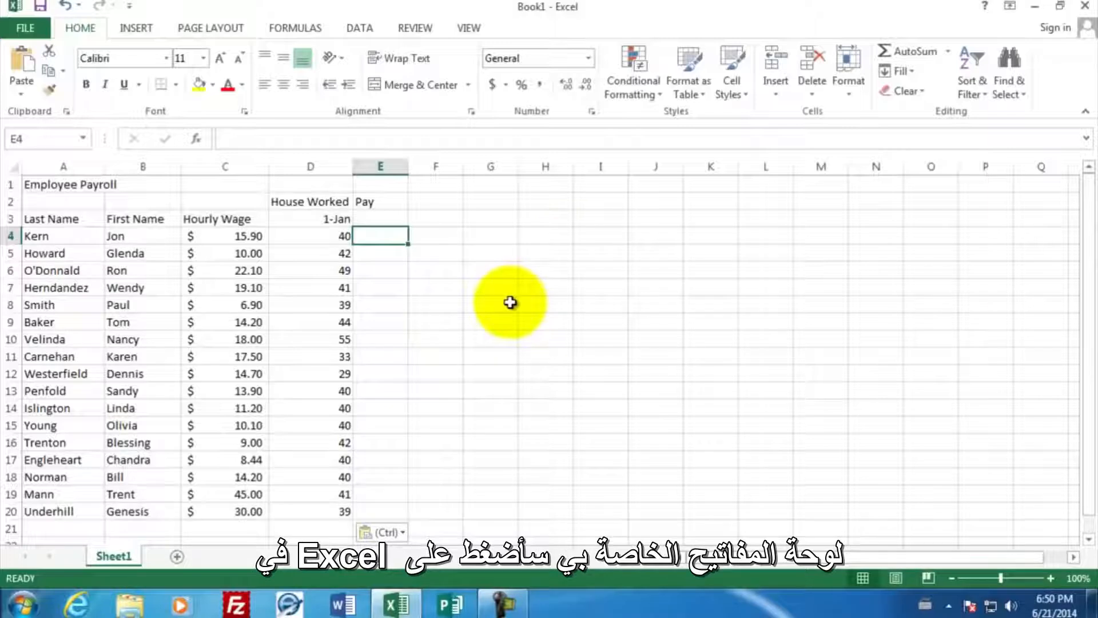
type("=")
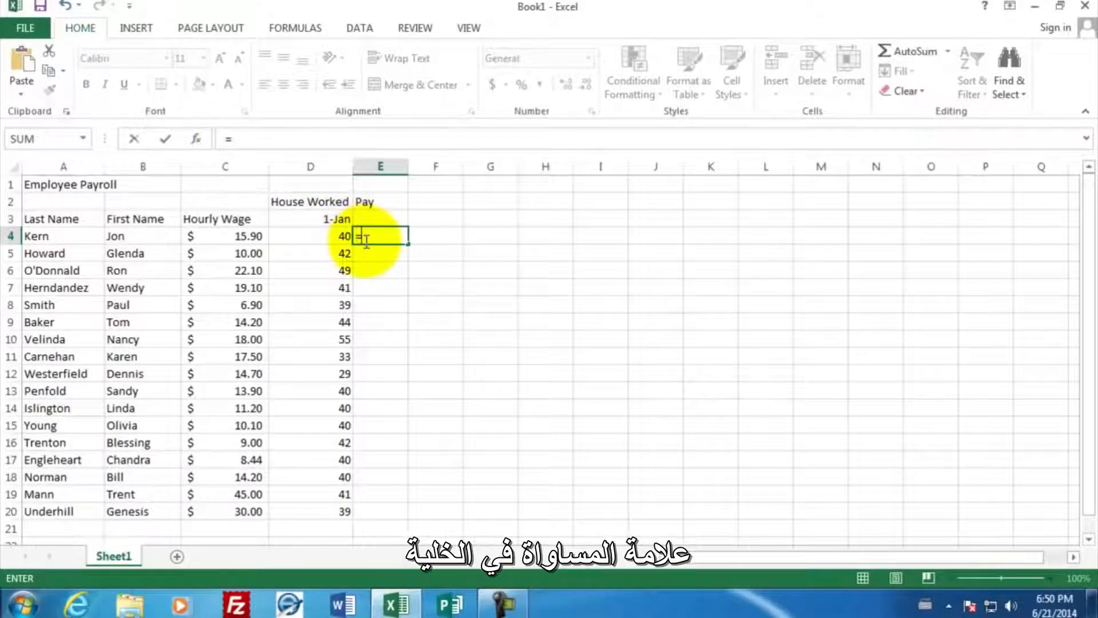
left_click(222, 239)
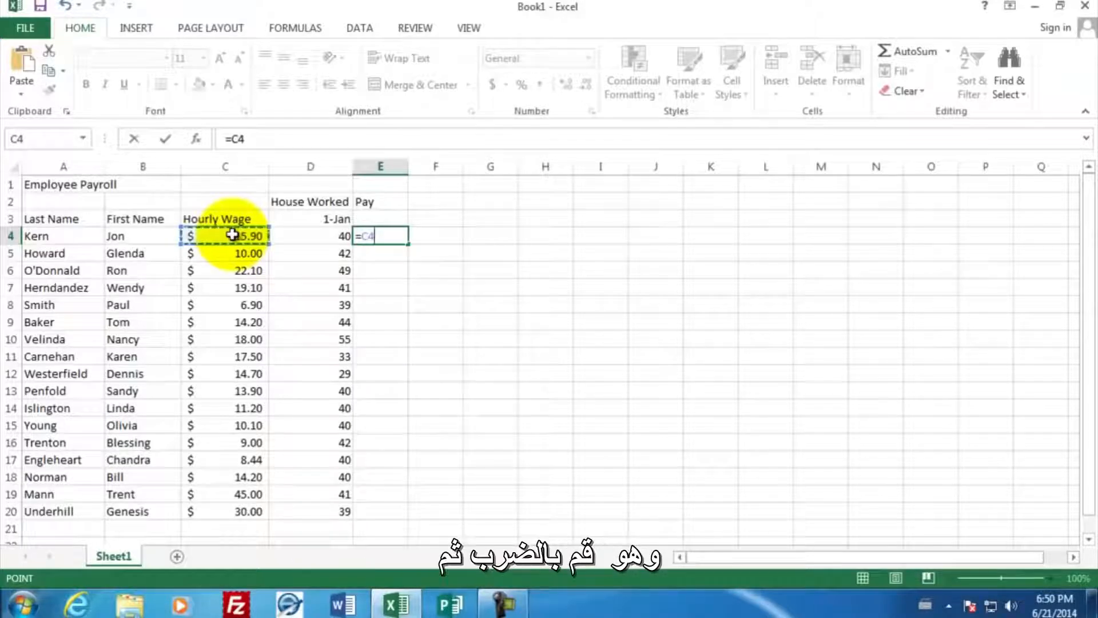
type("*")
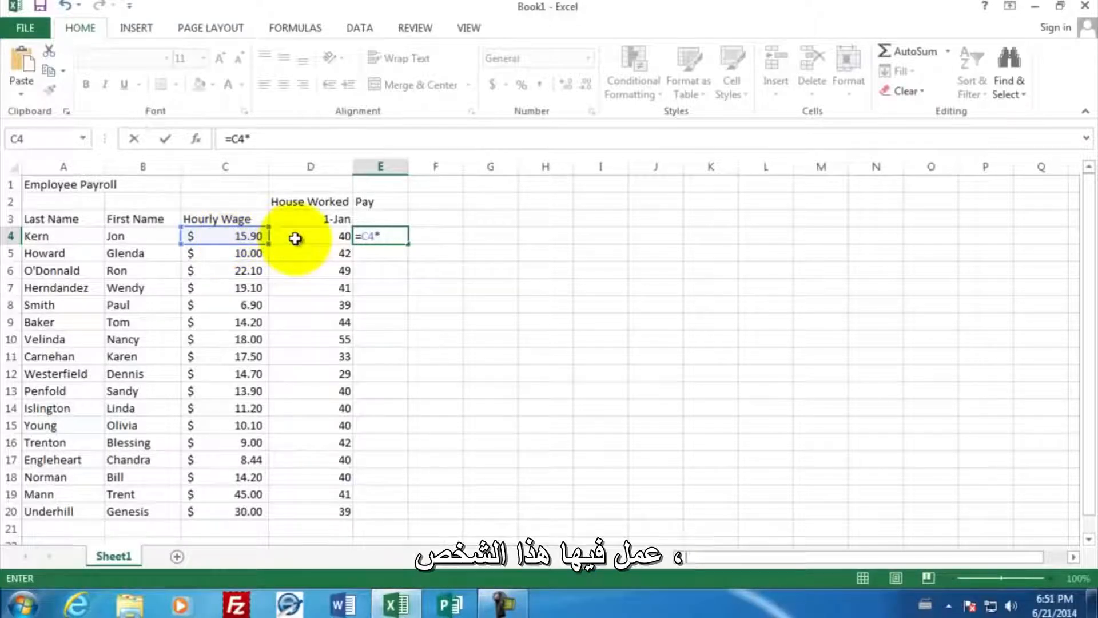
left_click(295, 239)
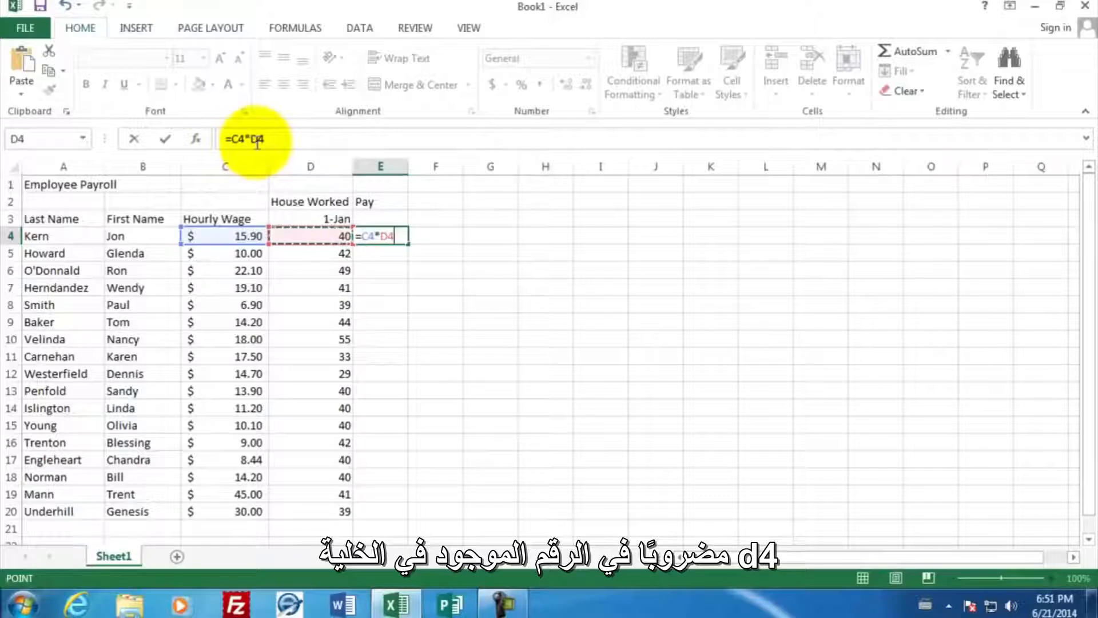
key("Return")
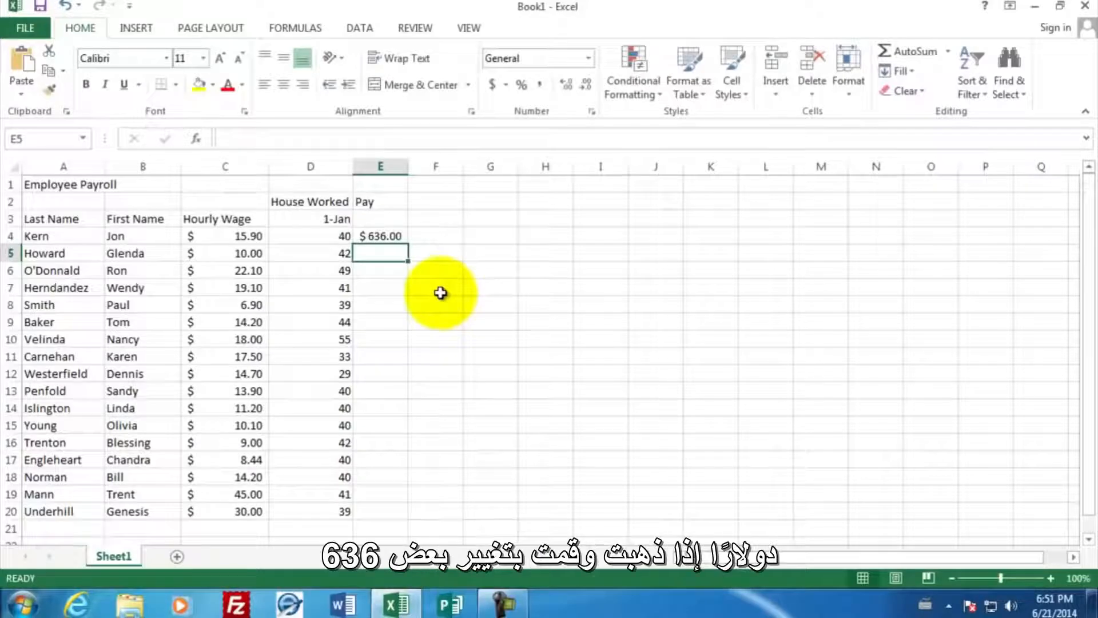
- Change the first employee's hours worked in D4 to 41
left_click(311, 236)
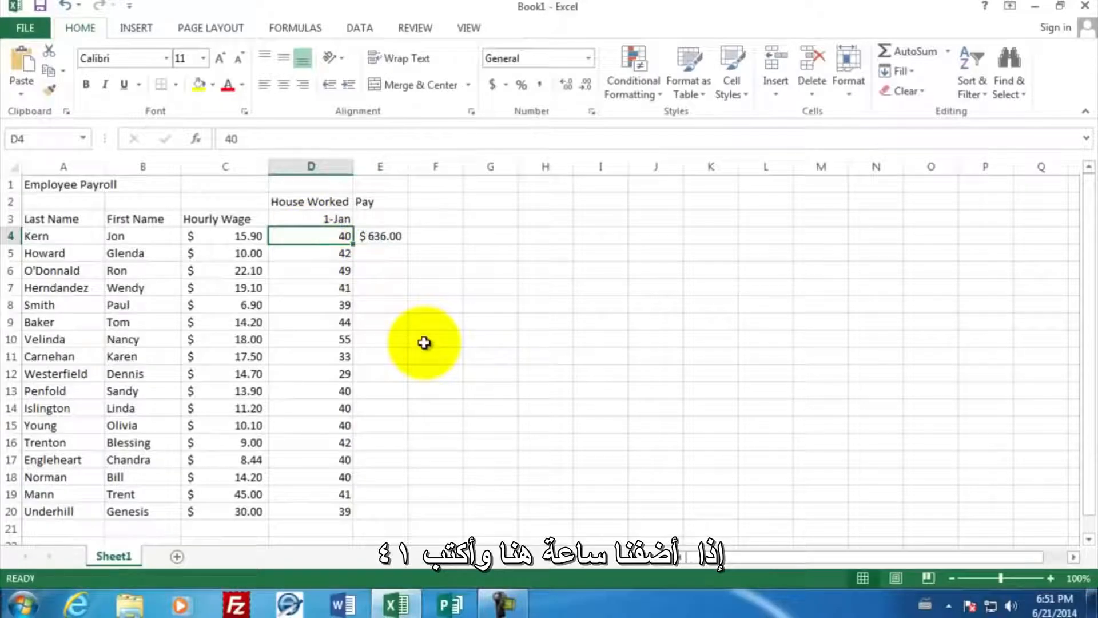
type("4")
key("Return")
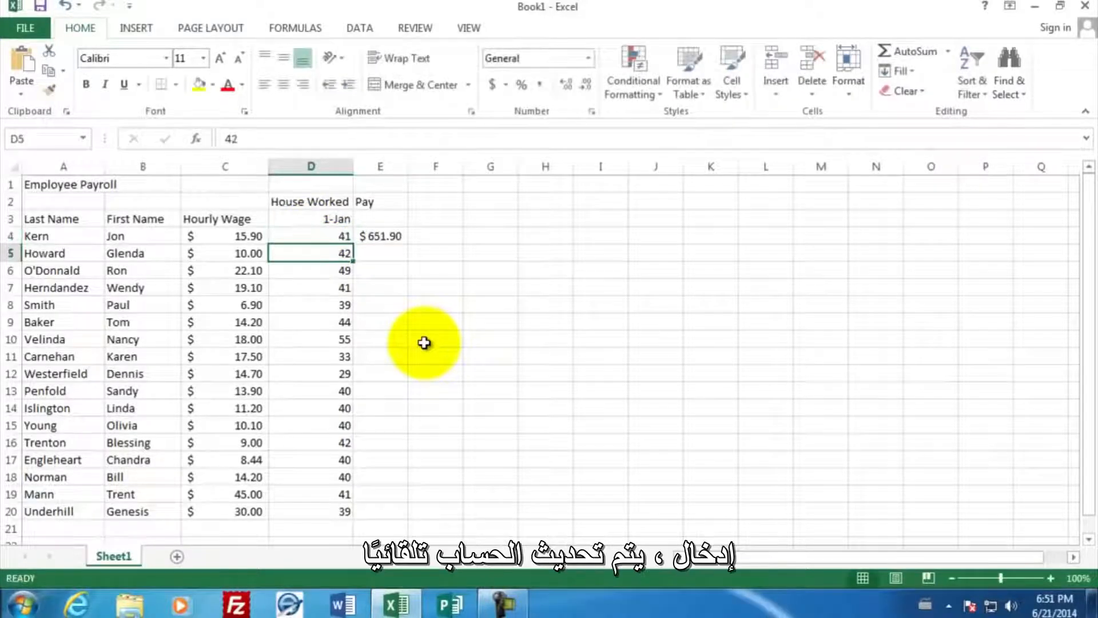
- Examine which cells the pay formula in E4 refers to, leaving the formula as it is
left_click(393, 234)
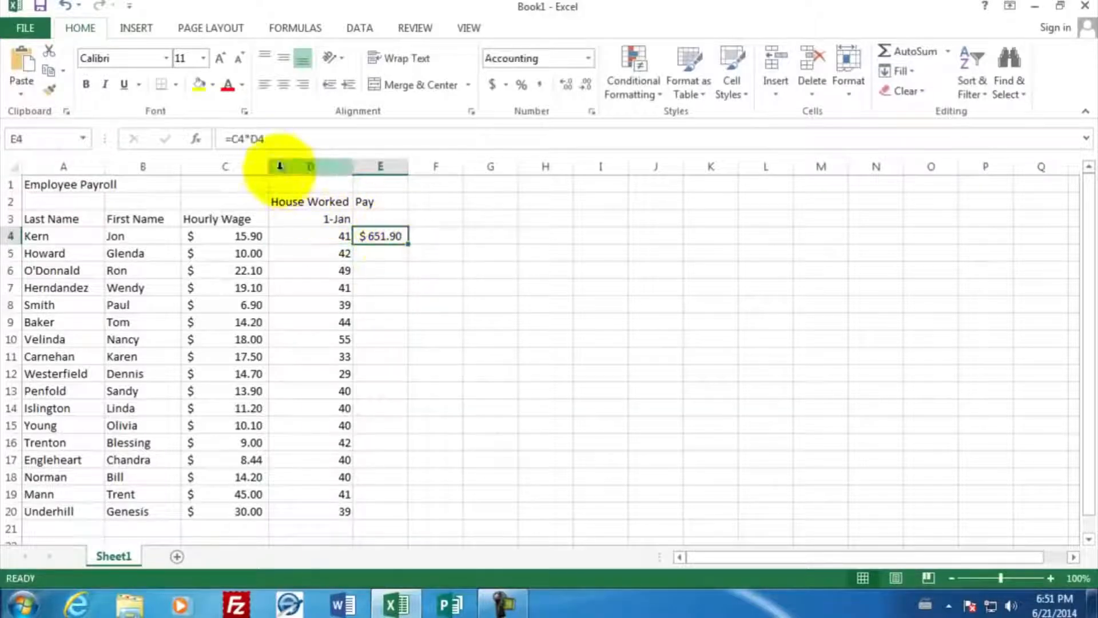
double_click(377, 235)
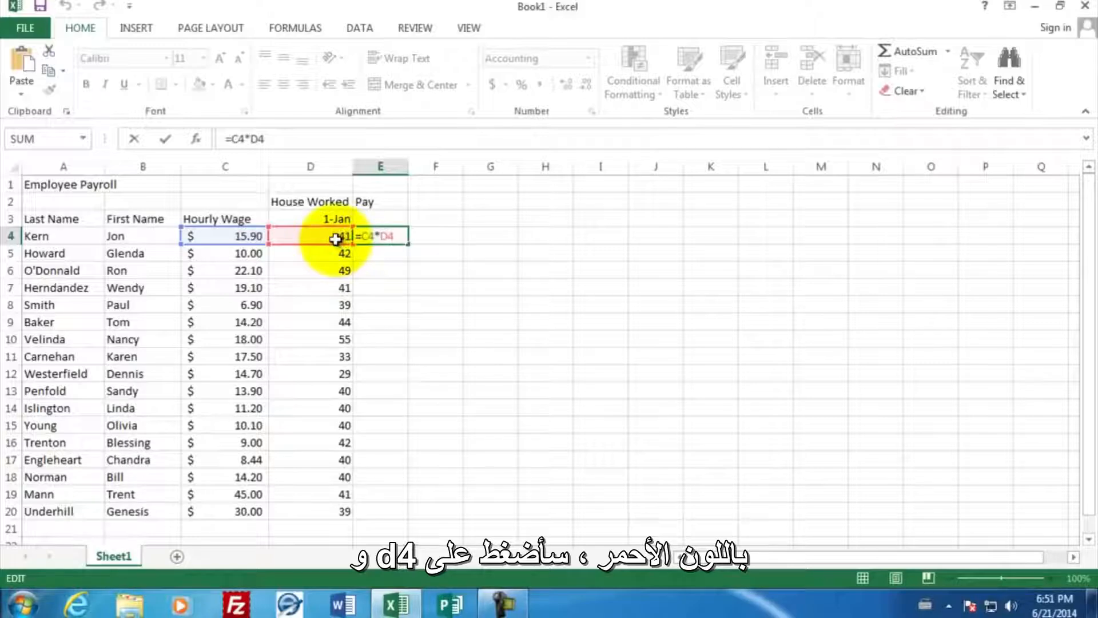
key("Return")
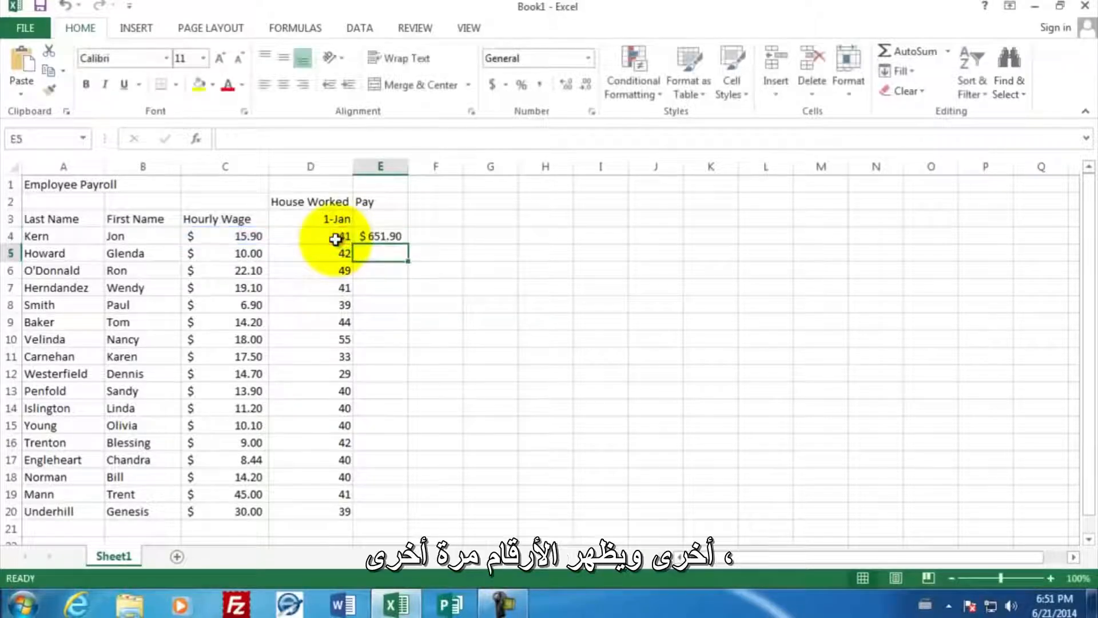
- Copy the pay formula from E4 and paste it into E5 for the second employee
left_click(366, 237)
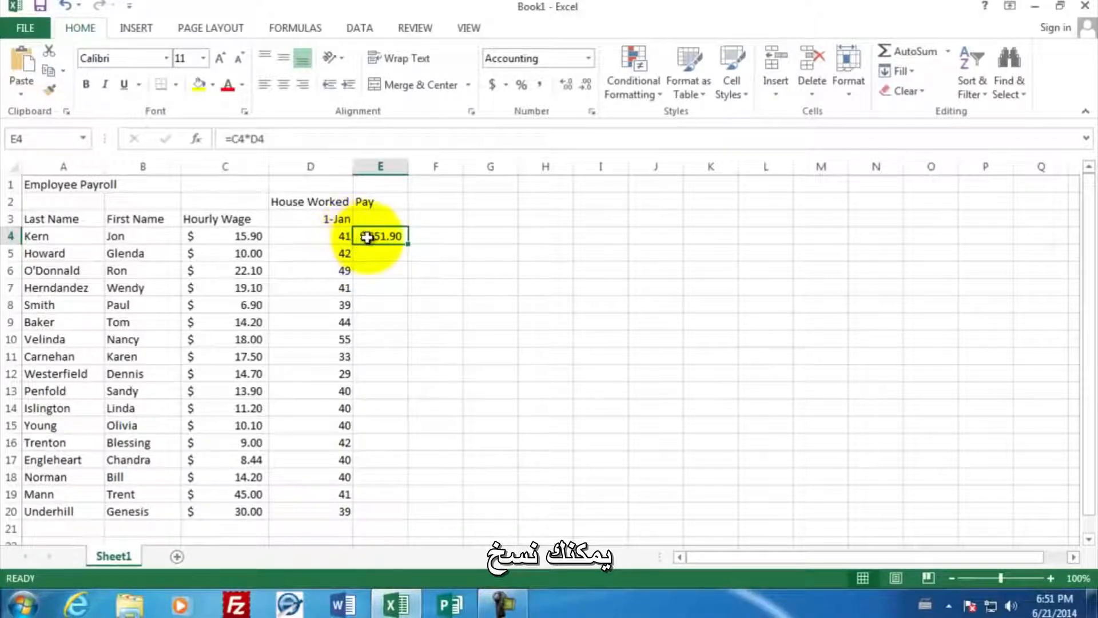
right_click(369, 240)
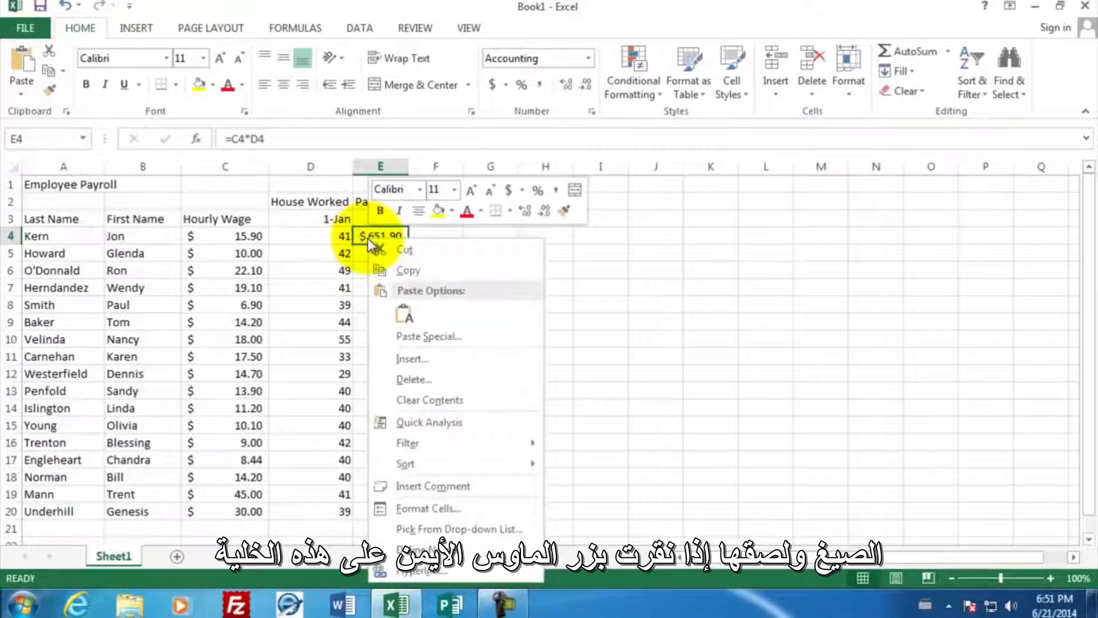
left_click(393, 269)
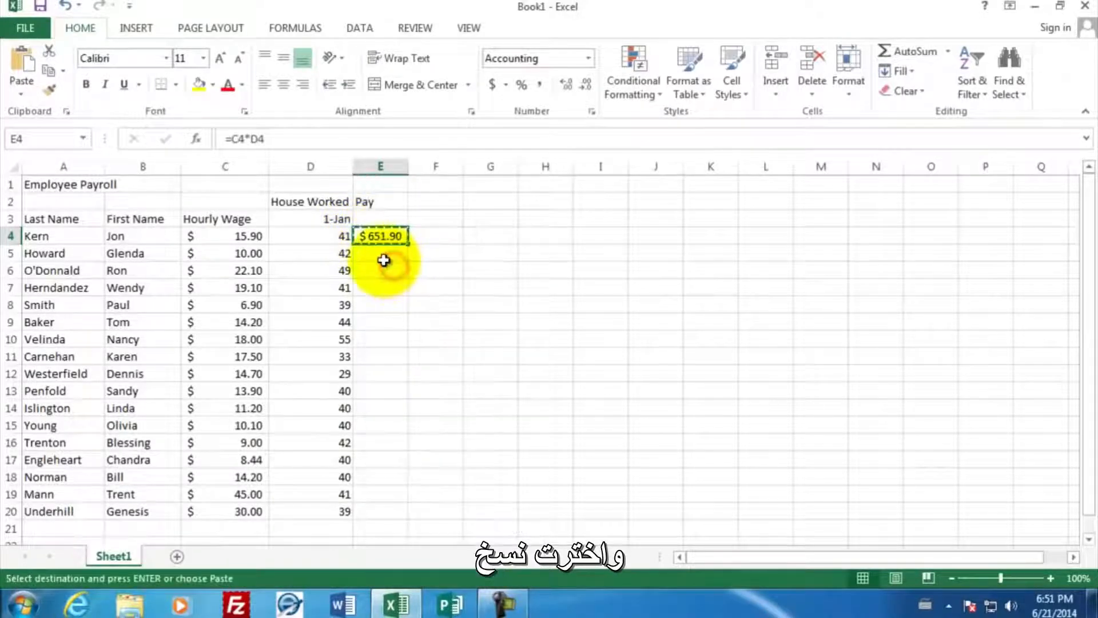
left_click(381, 254)
right_click(380, 256)
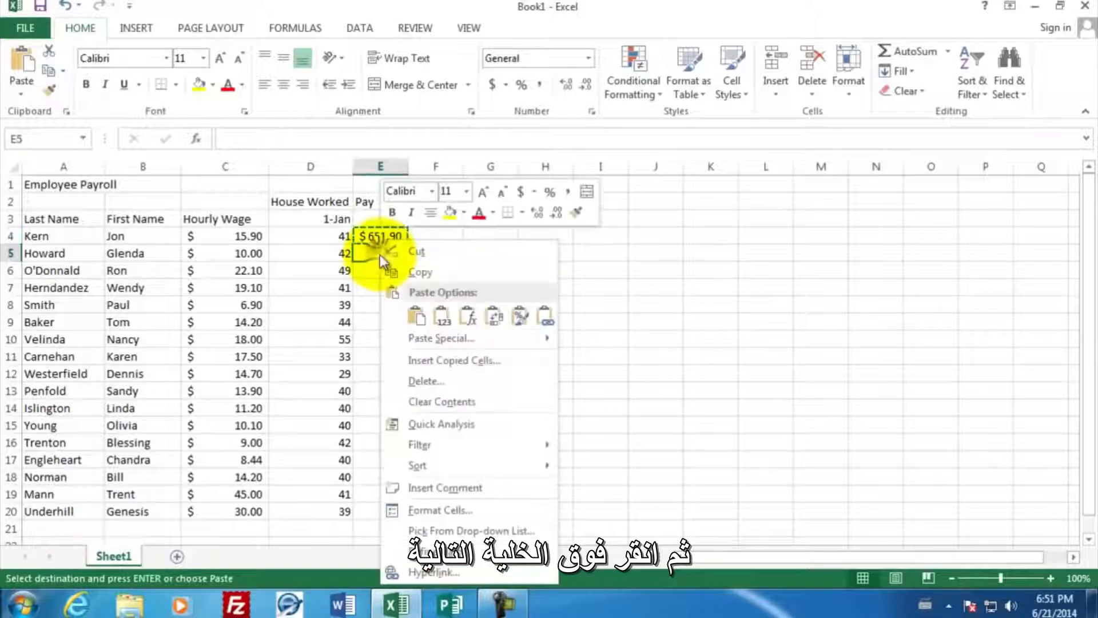
left_click(416, 315)
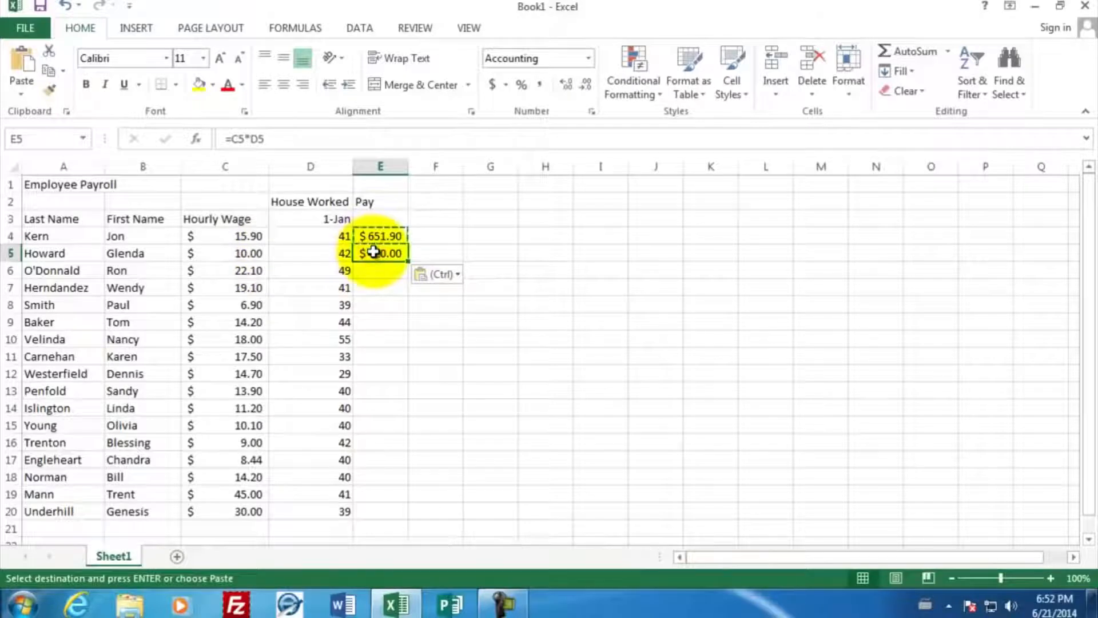
- Paste the copied pay formula into E6:E11 and widen column E slightly so that all amounts fit
left_click(375, 269)
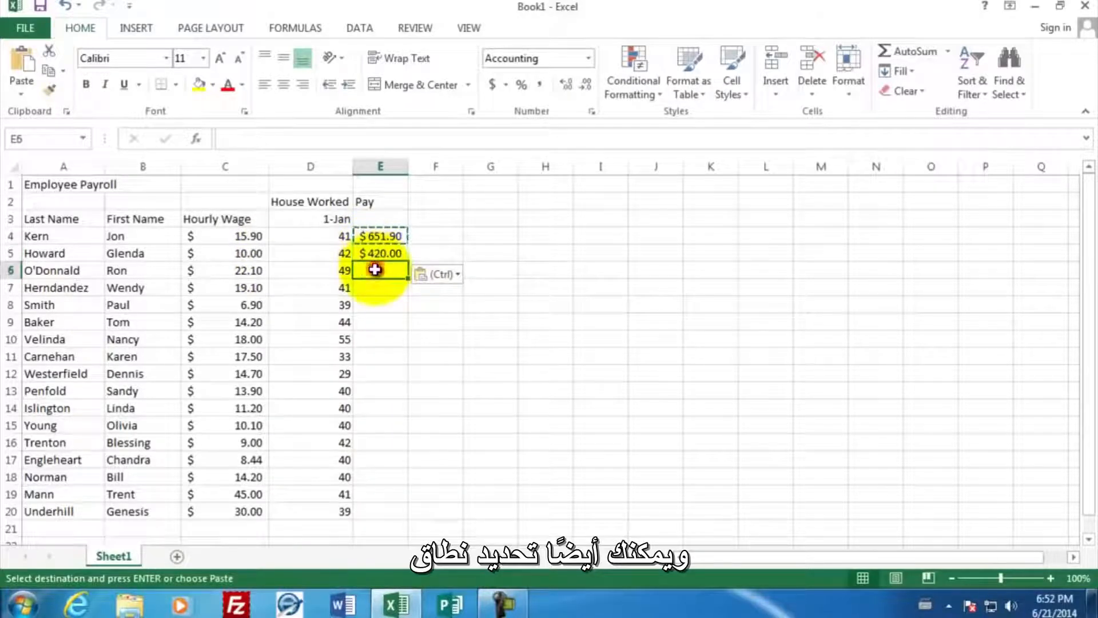
left_click_drag(375, 269, 370, 352)
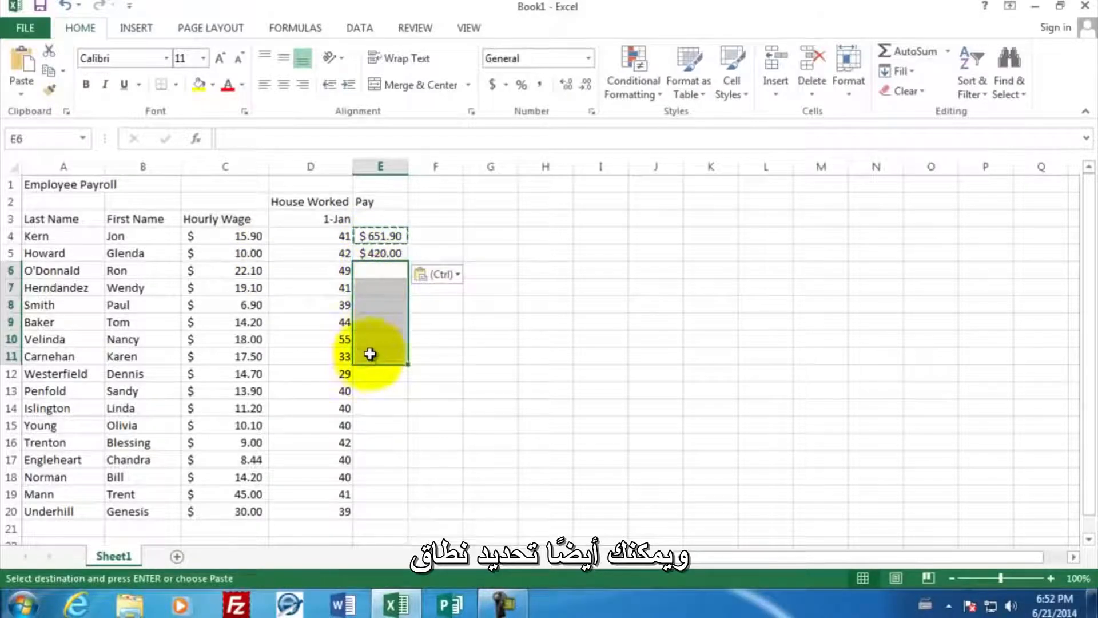
right_click(376, 277)
left_click(413, 316)
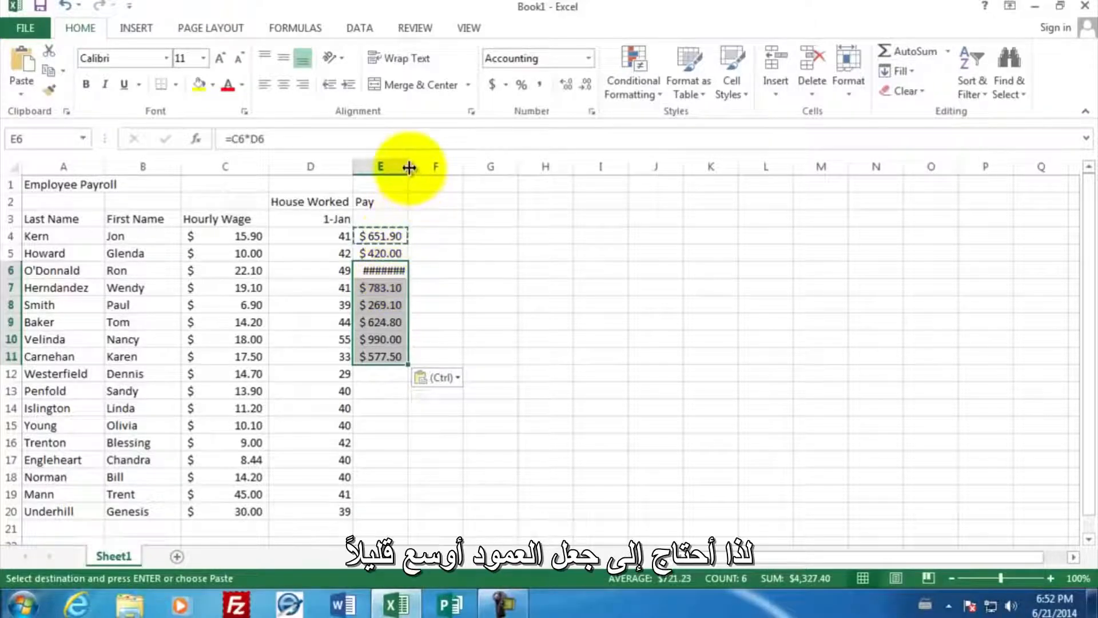
left_click_drag(409, 167, 420, 173)
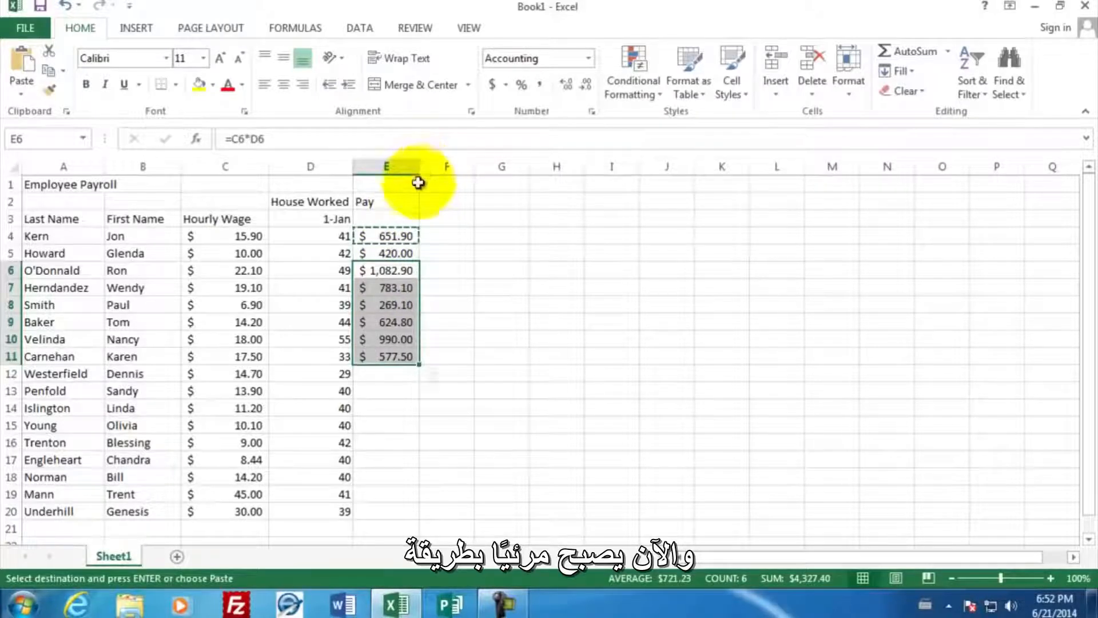
- Fill the pay formula from E11 down to E20 for the remaining employees
left_click(395, 272)
left_click(392, 356)
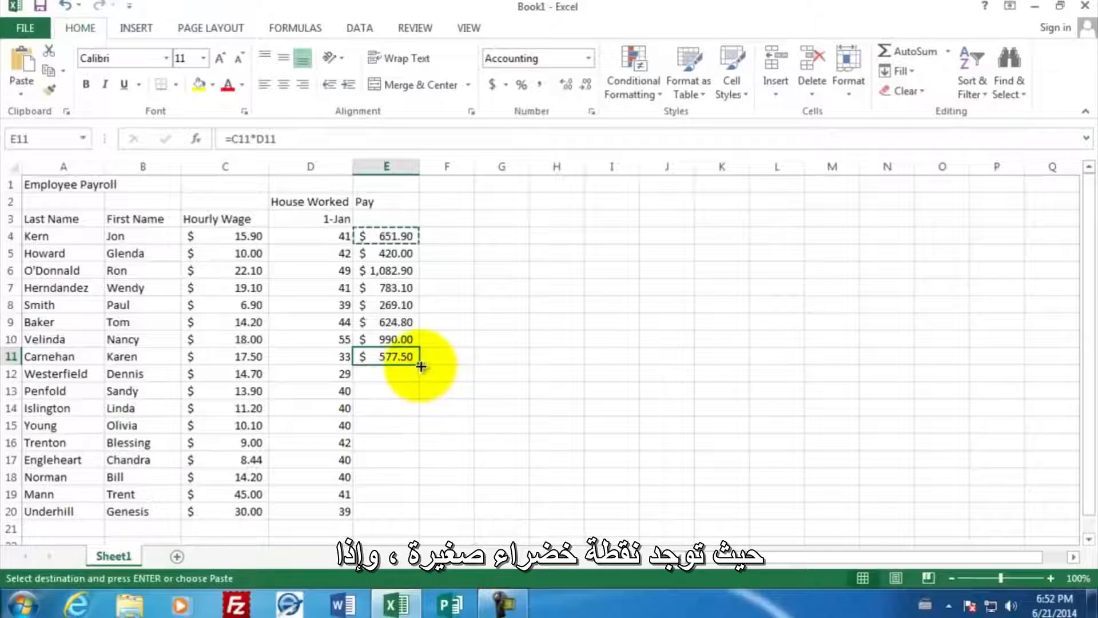
left_click_drag(419, 364, 416, 514)
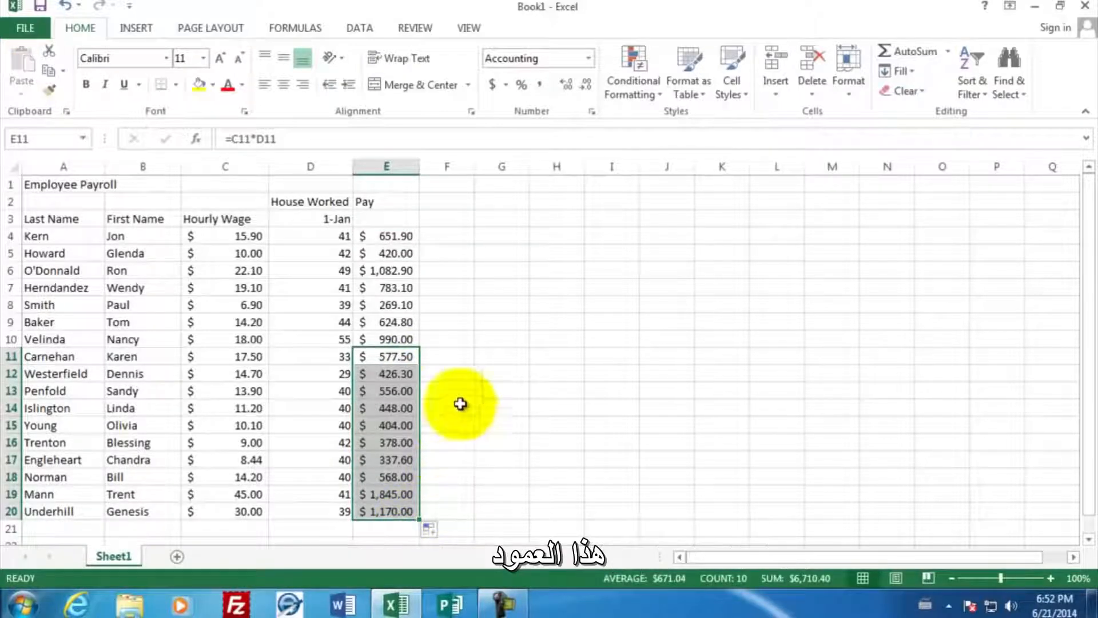
left_click(435, 236)
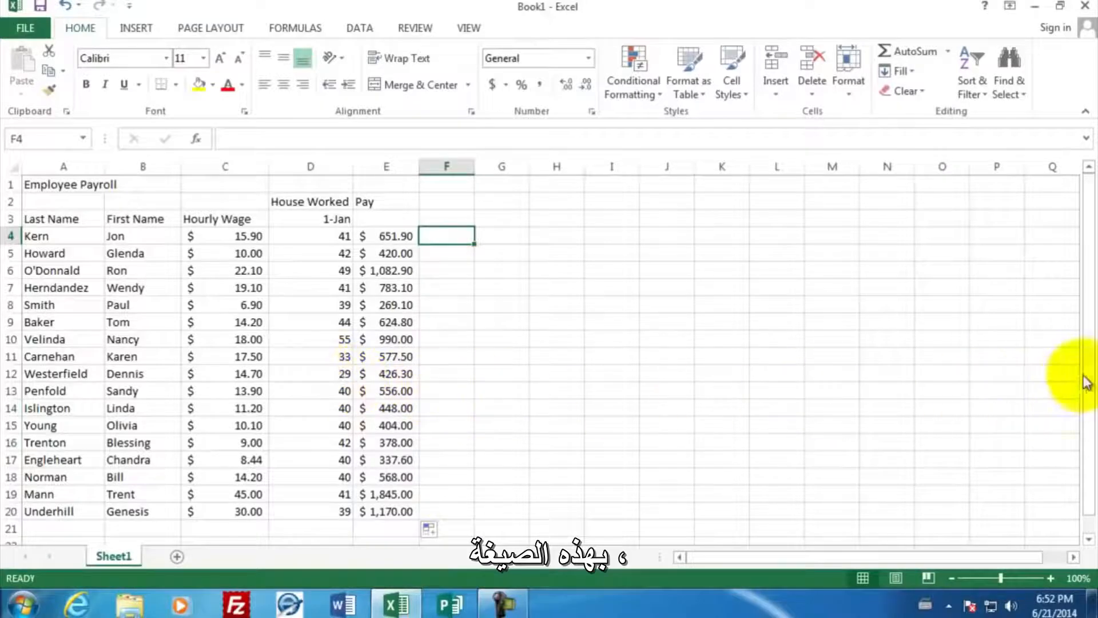
- Enter the summary row labels Max, Min, Average and Total in cells A22 to A25
left_click_drag(1086, 376, 1089, 398)
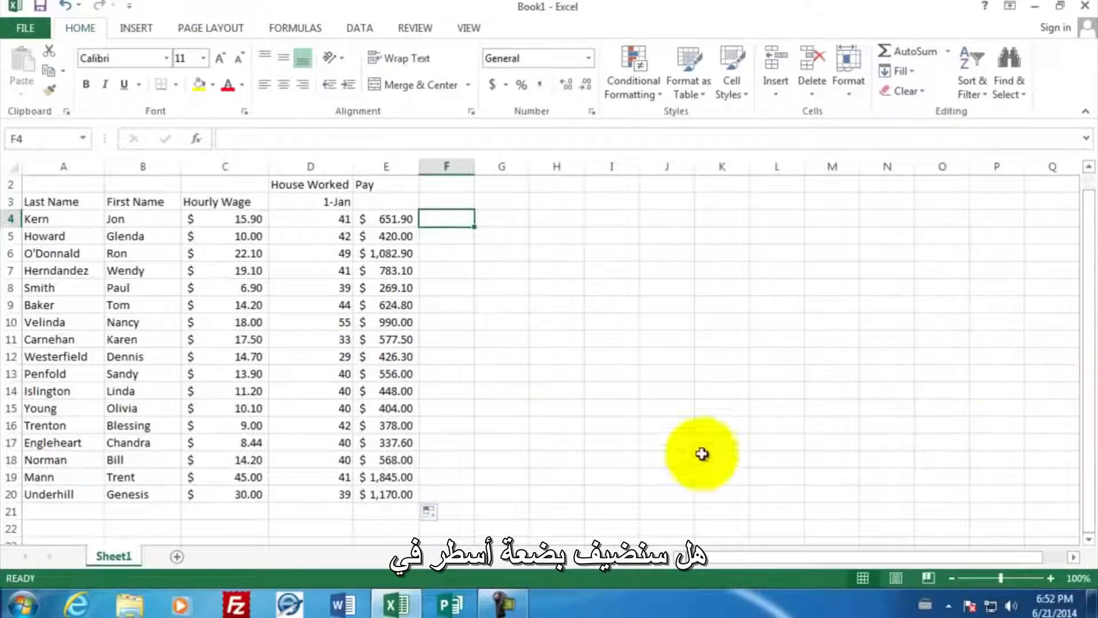
left_click(80, 528)
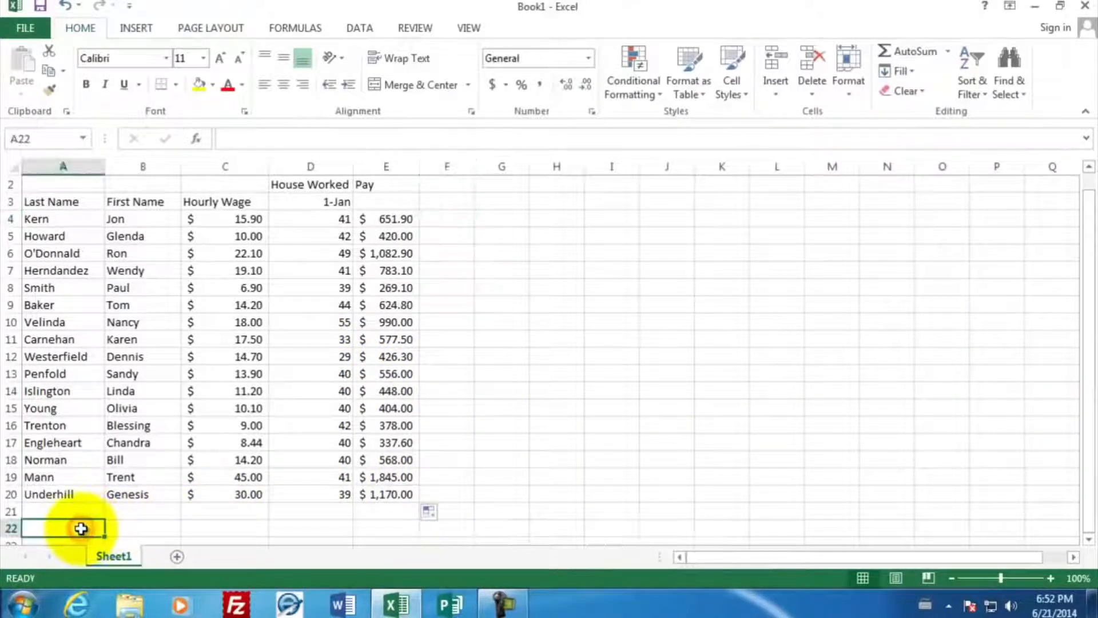
type("Max")
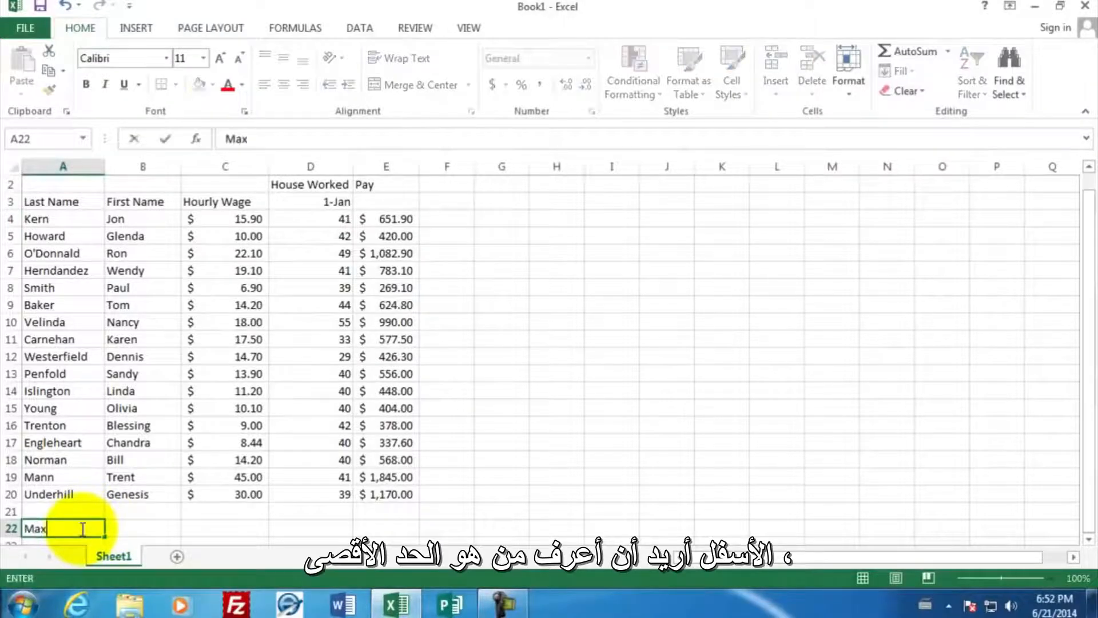
key("Return")
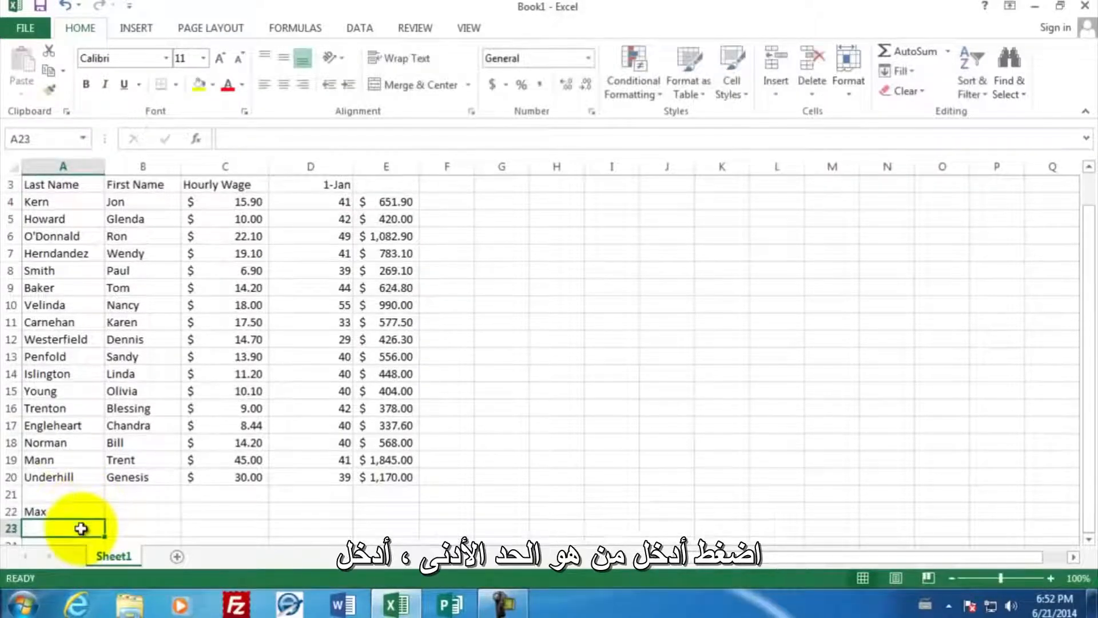
type("Min")
key("Return")
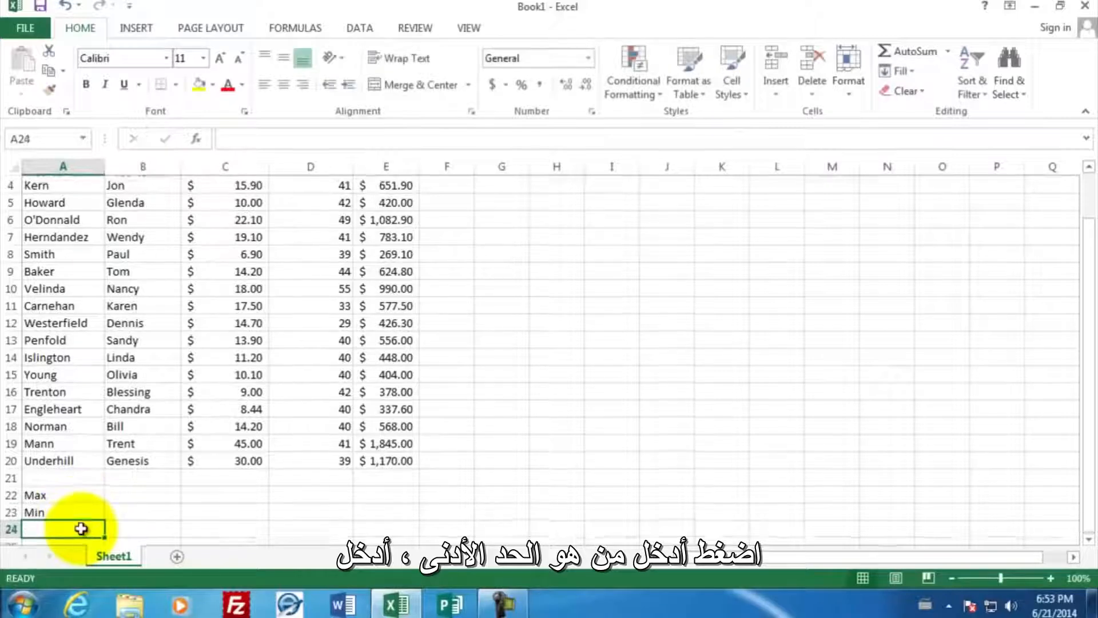
type("Average")
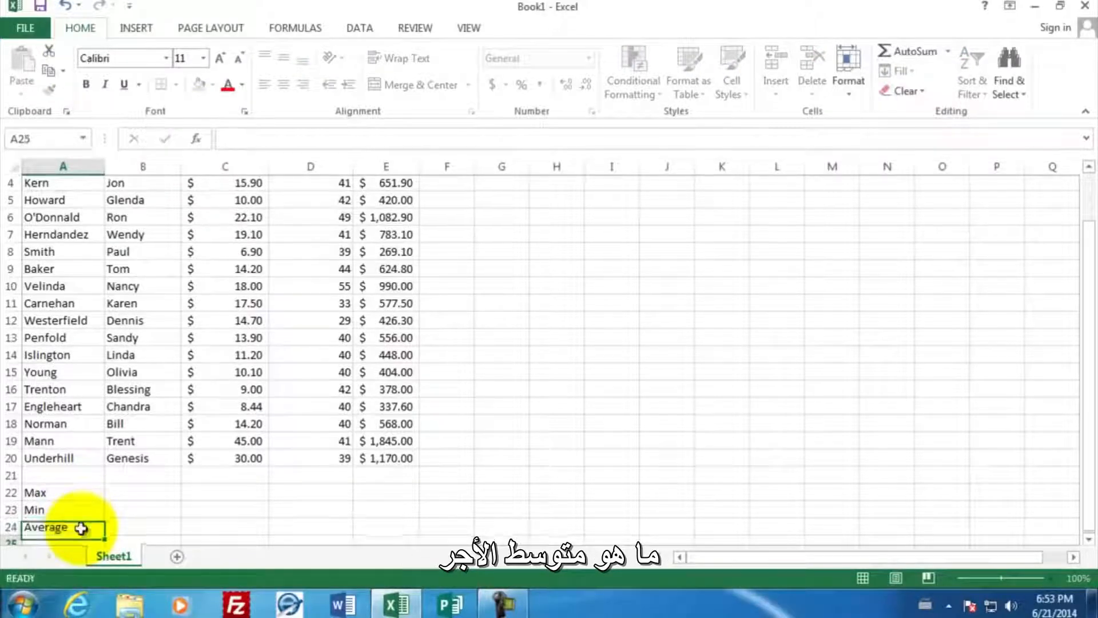
key("Return")
type("Total")
key("Return")
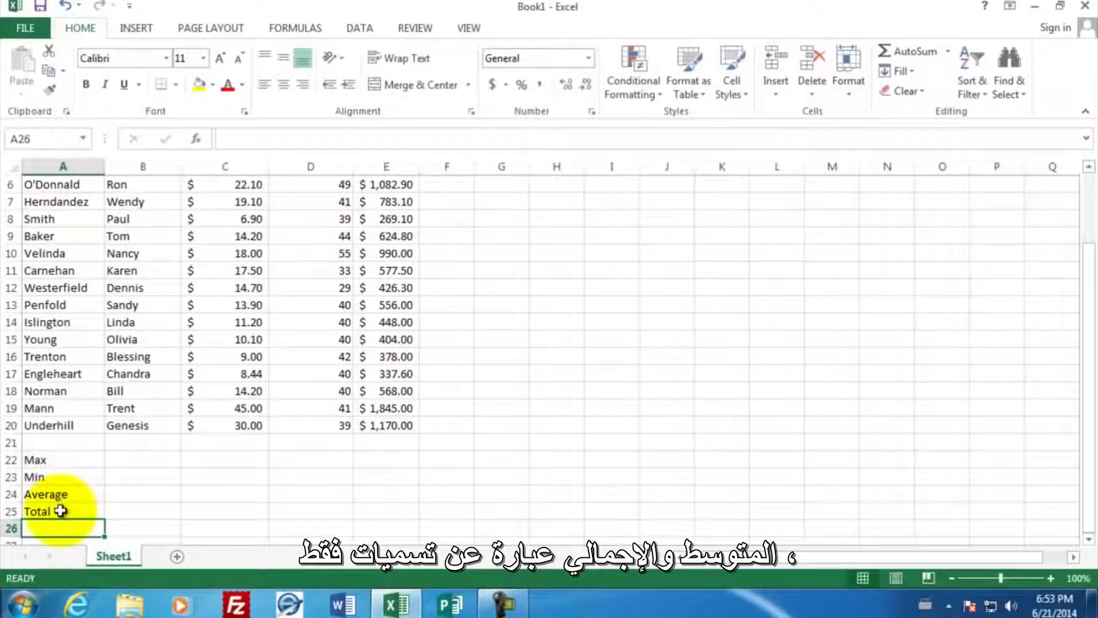
- Enter the formula =MAX(C4:C20) in C22 to find the highest hourly wage
left_click(212, 458)
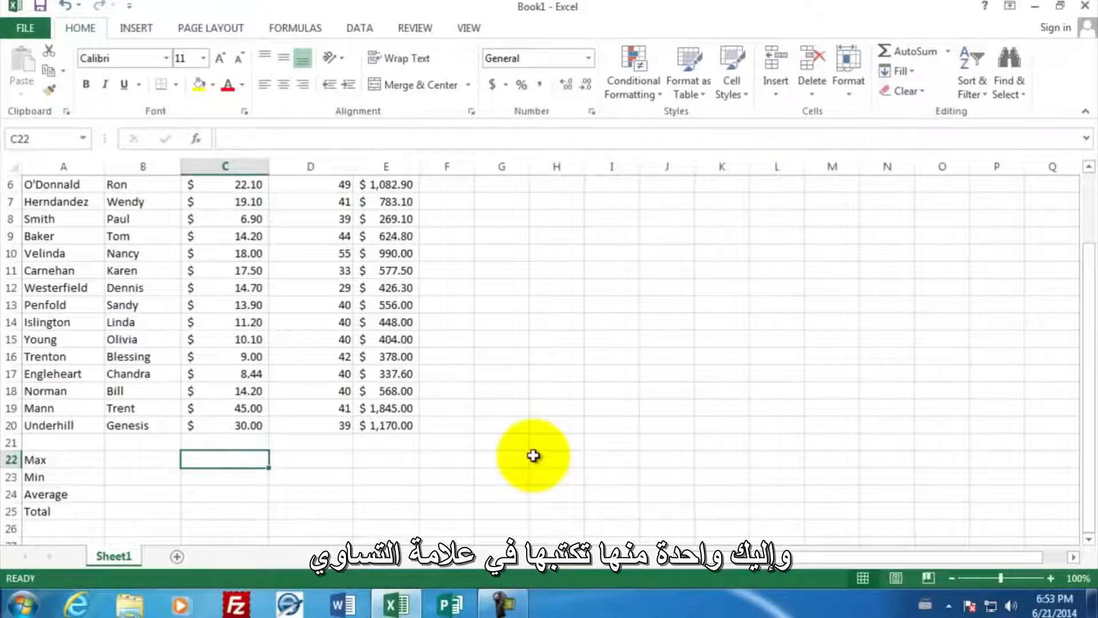
type("=")
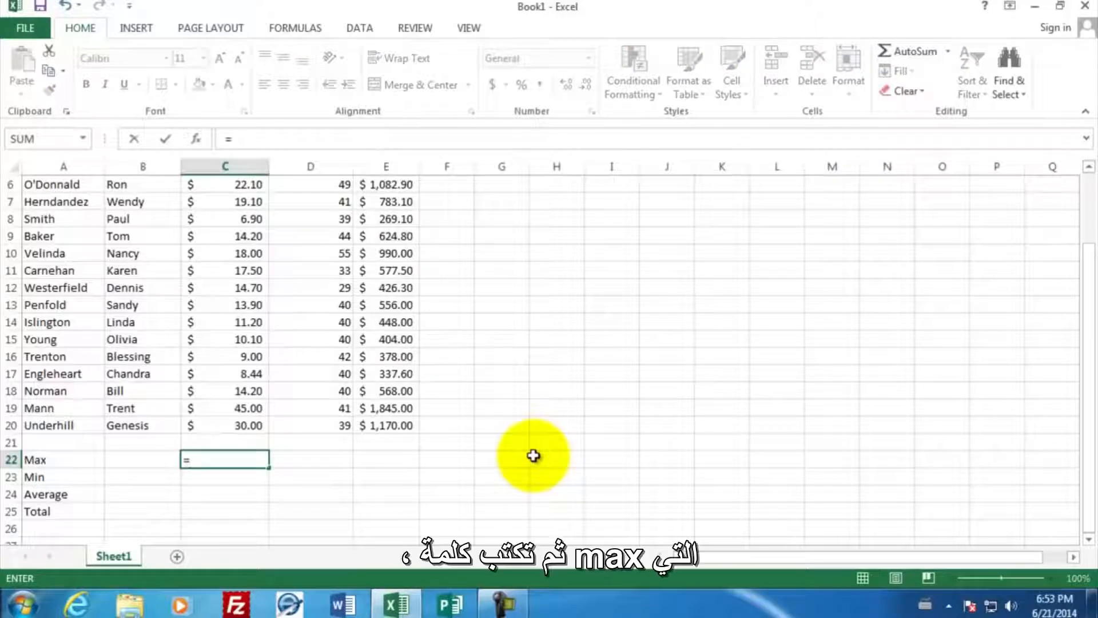
type("max")
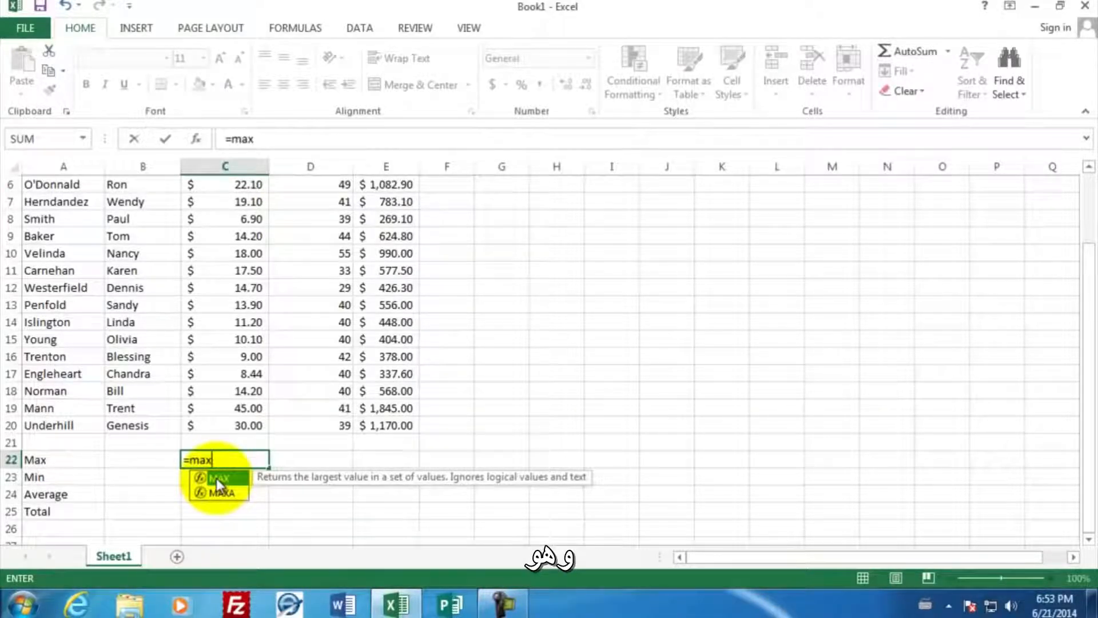
type("(")
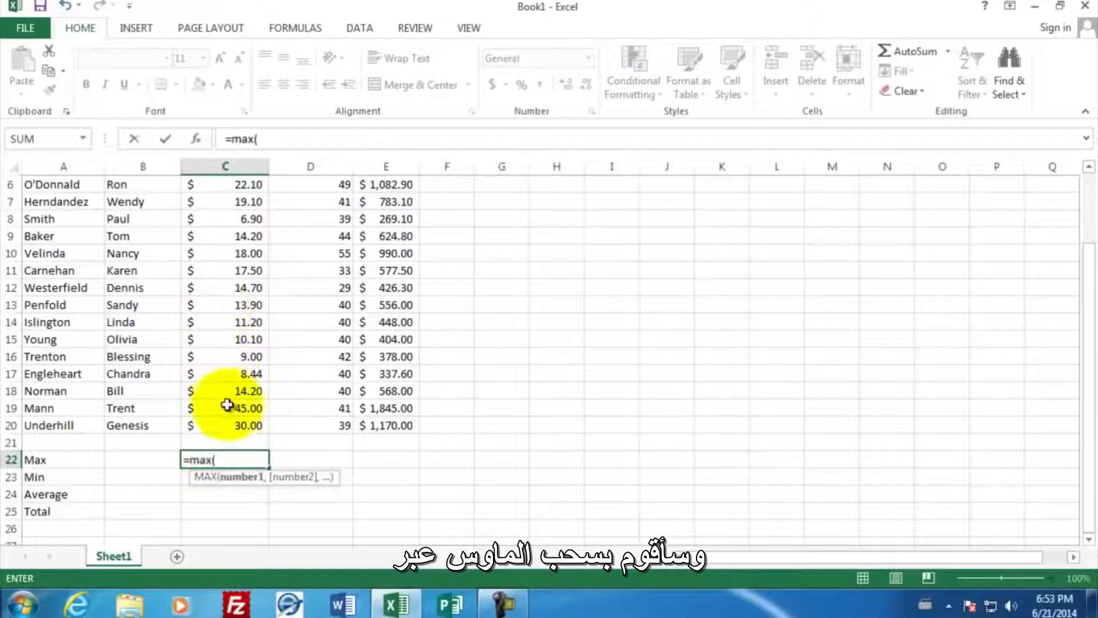
left_click_drag(228, 427, 223, 199)
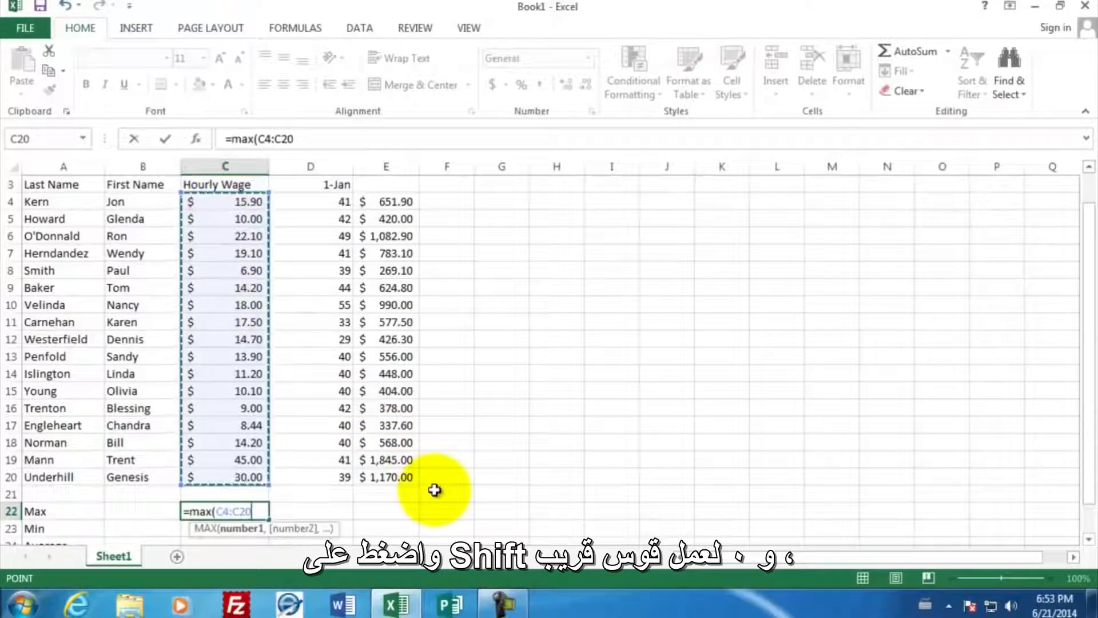
type(")")
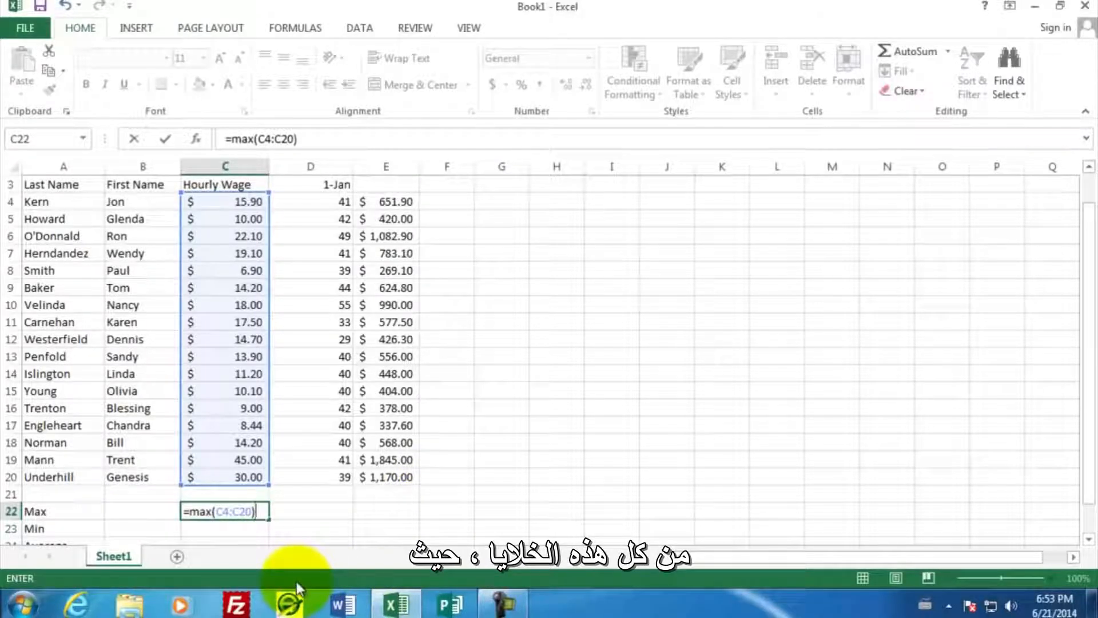
key("Return")
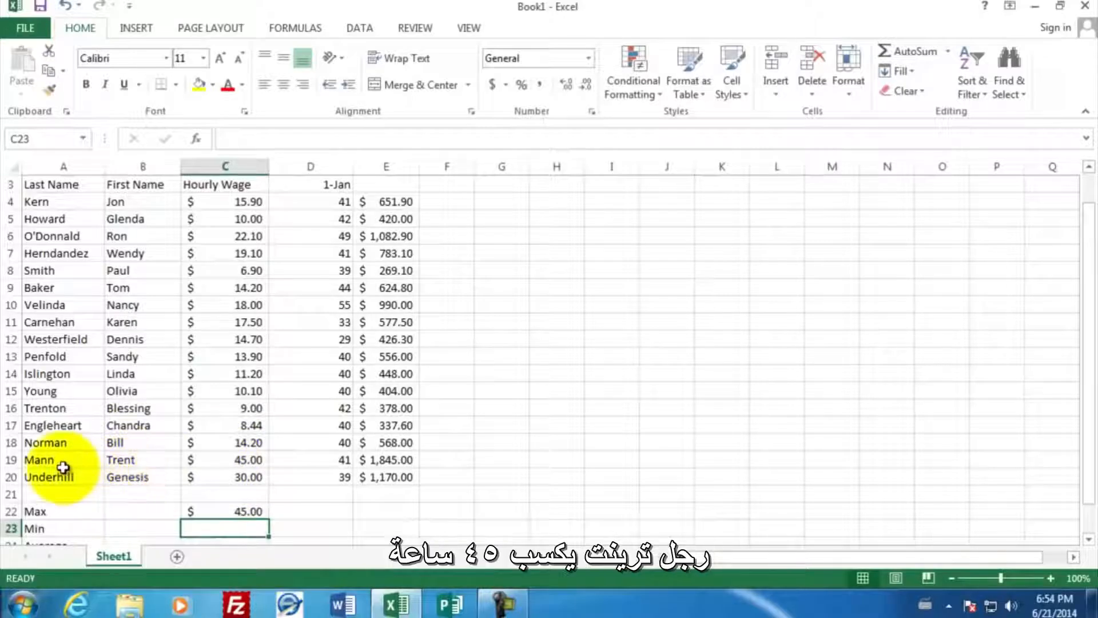
- Enter the formula =MIN(C4:C20) in C23 to find the lowest hourly wage
scroll(309, 506, "down", 2)
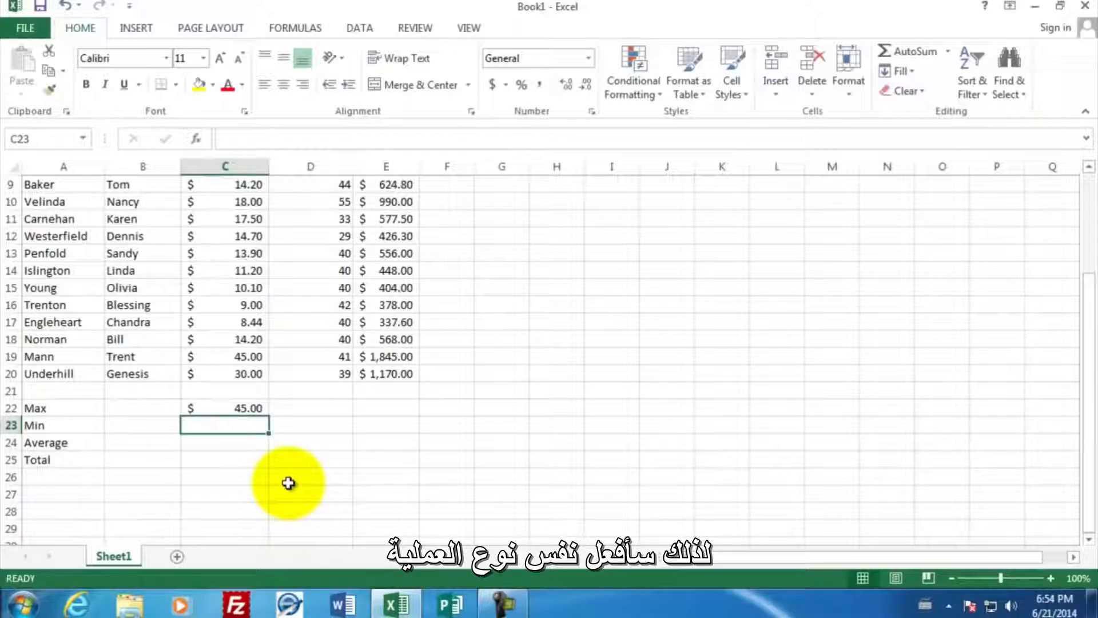
type("=mi")
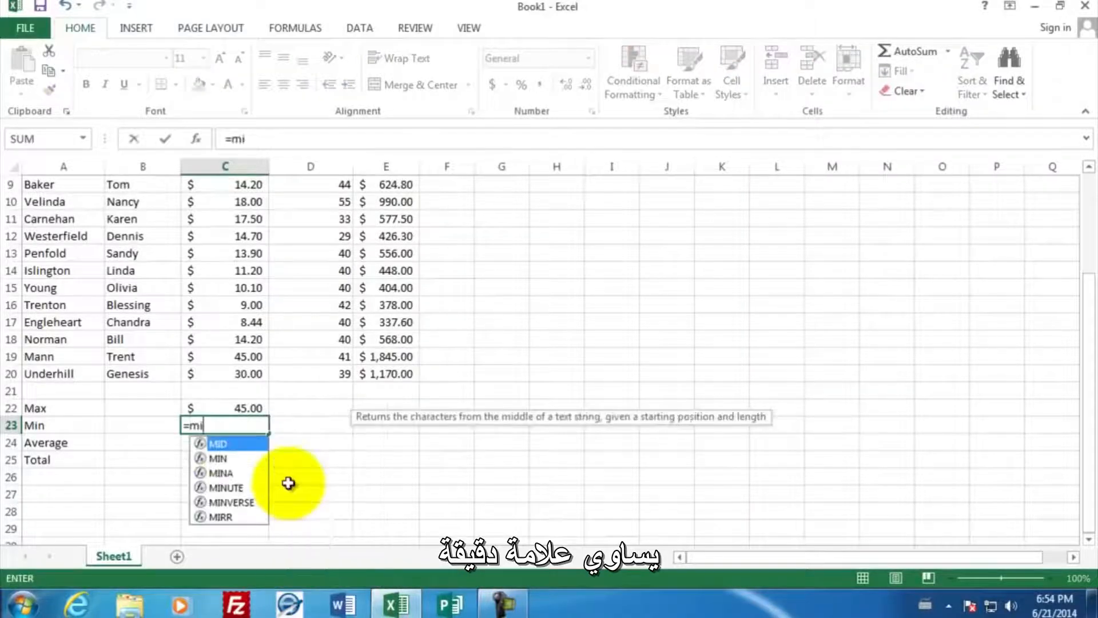
type("n")
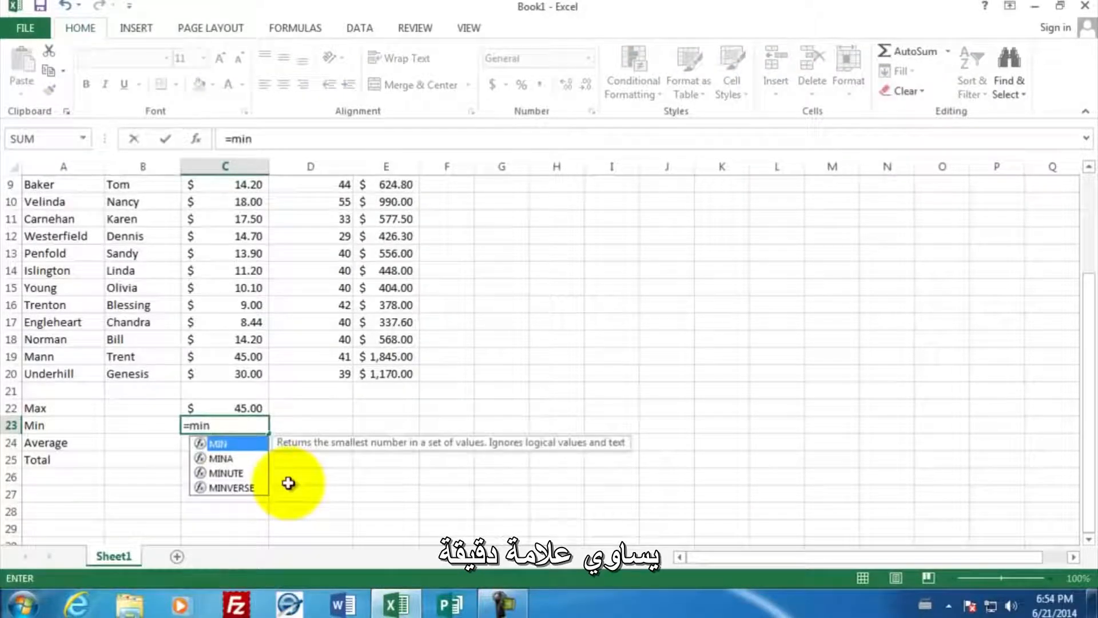
type("(")
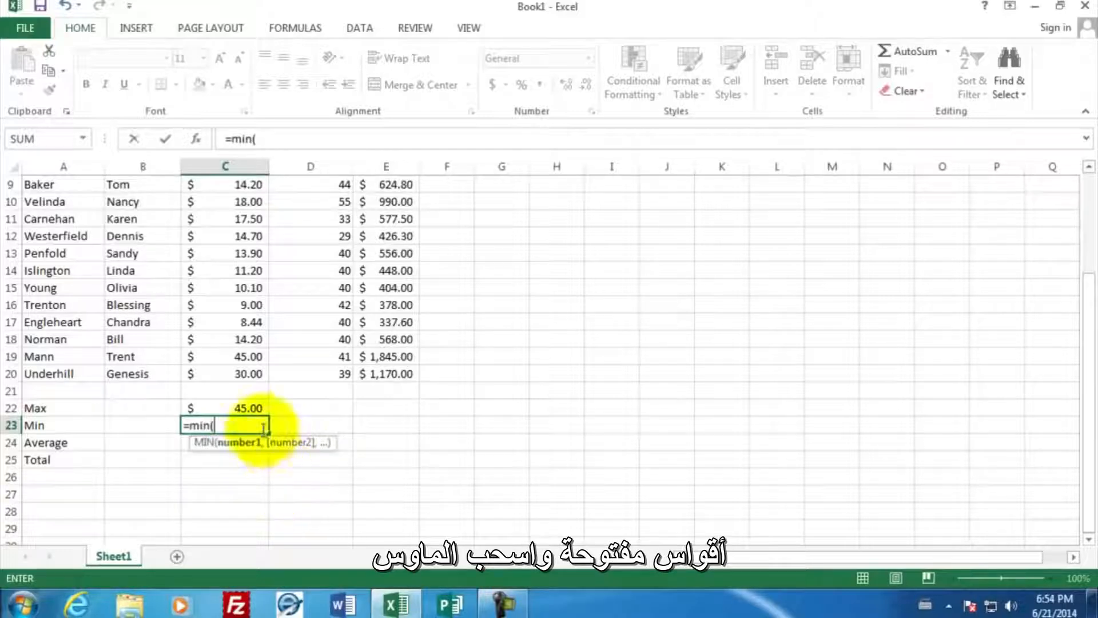
left_click_drag(236, 373, 244, 223)
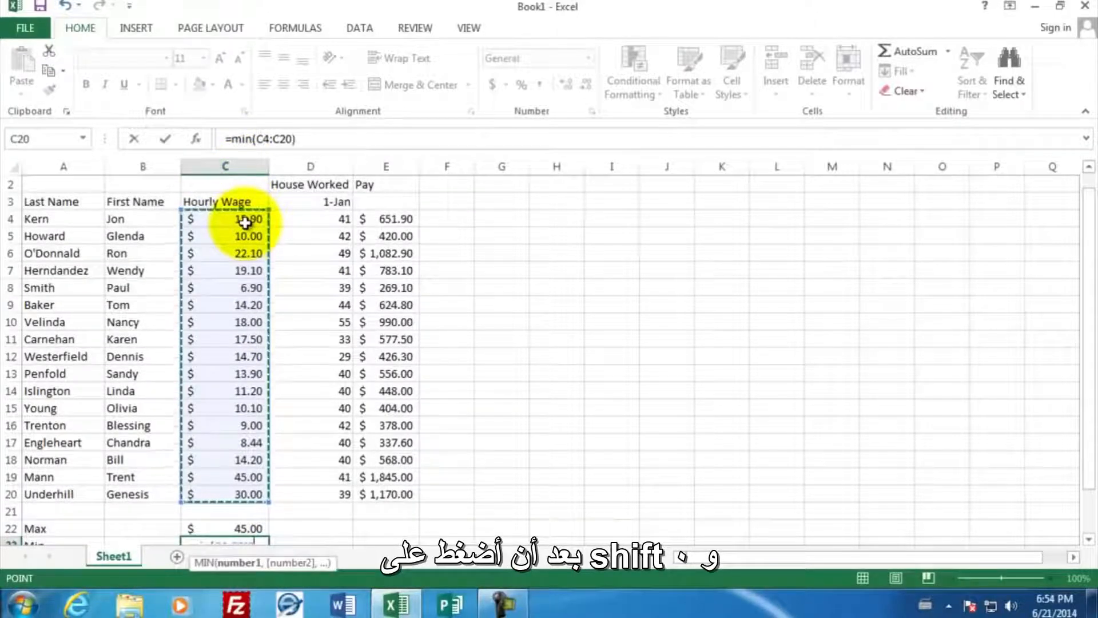
type(")")
key("Return")
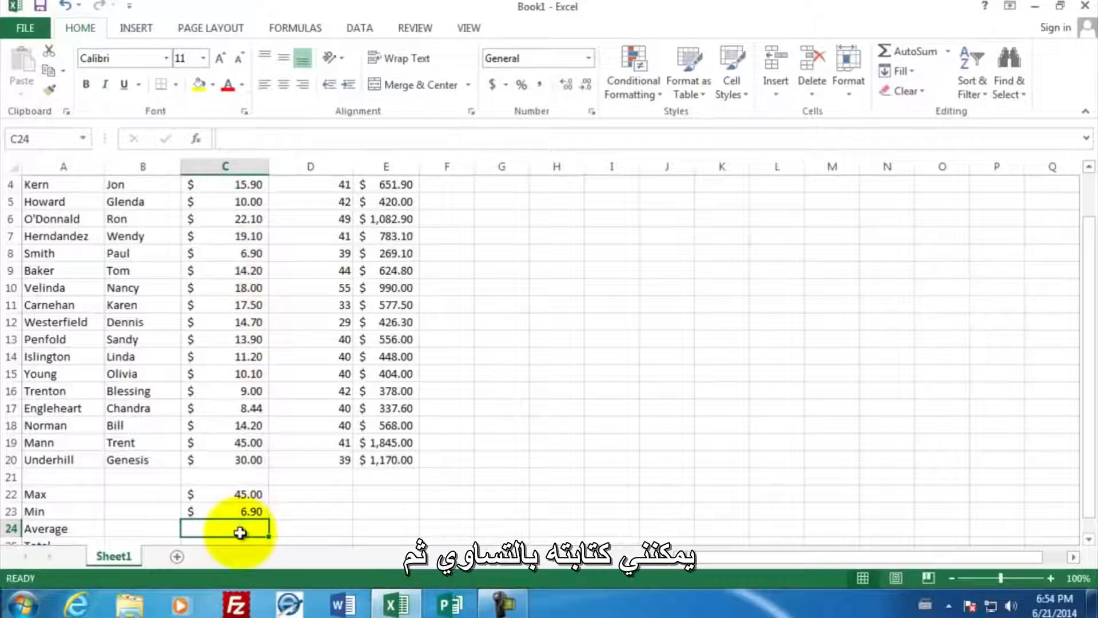
- Enter the formula =AVERAGE(C4:C20) in C24 to calculate the average hourly wage
type("=av")
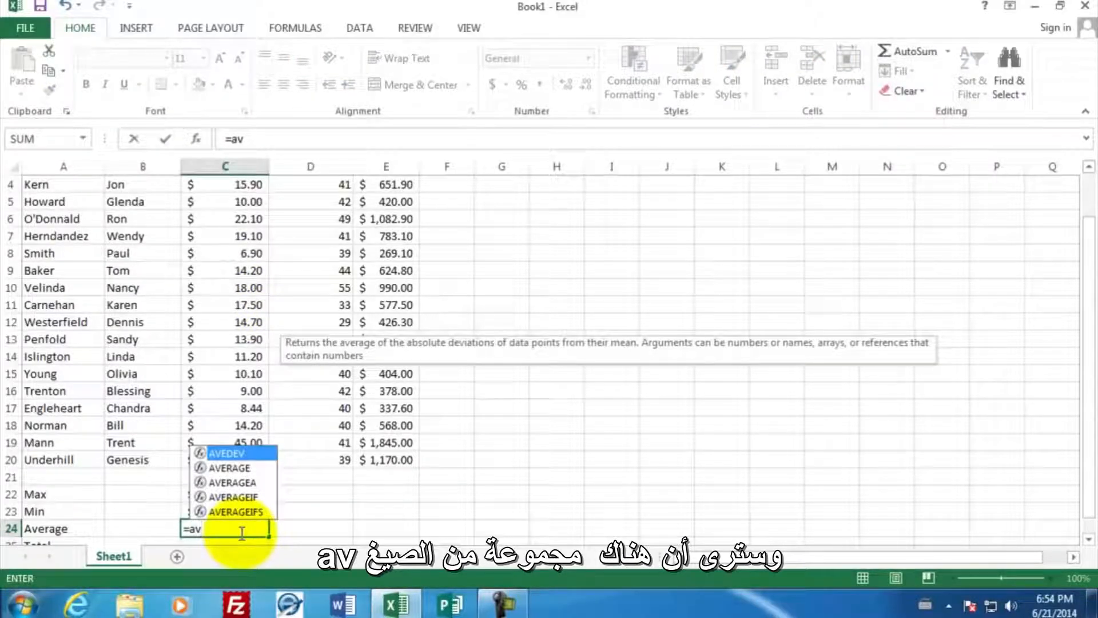
left_click(231, 468)
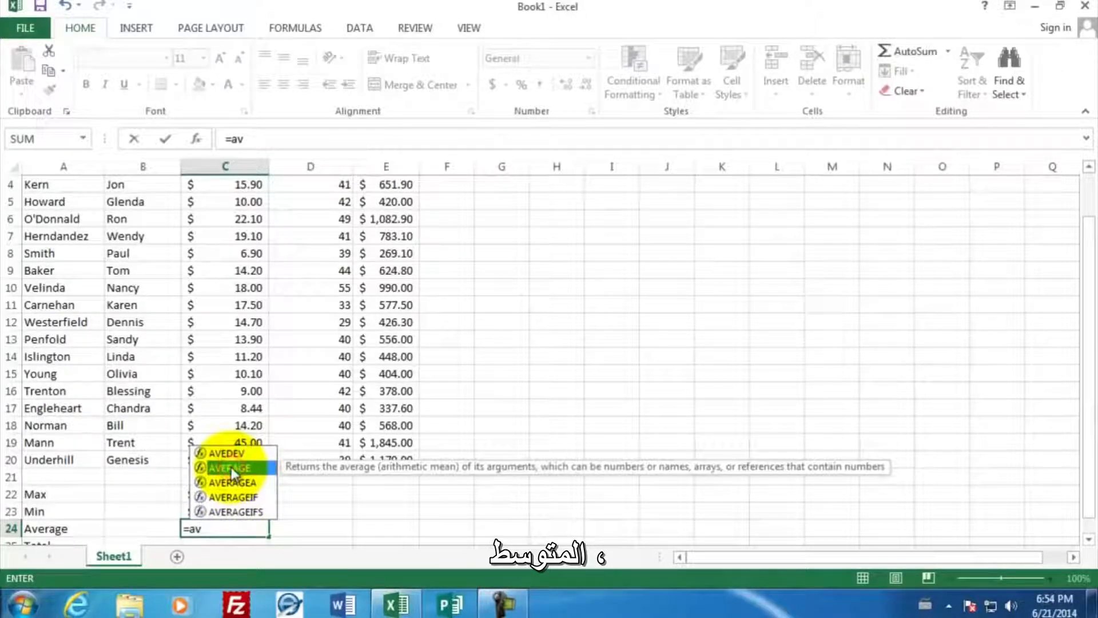
double_click(231, 466)
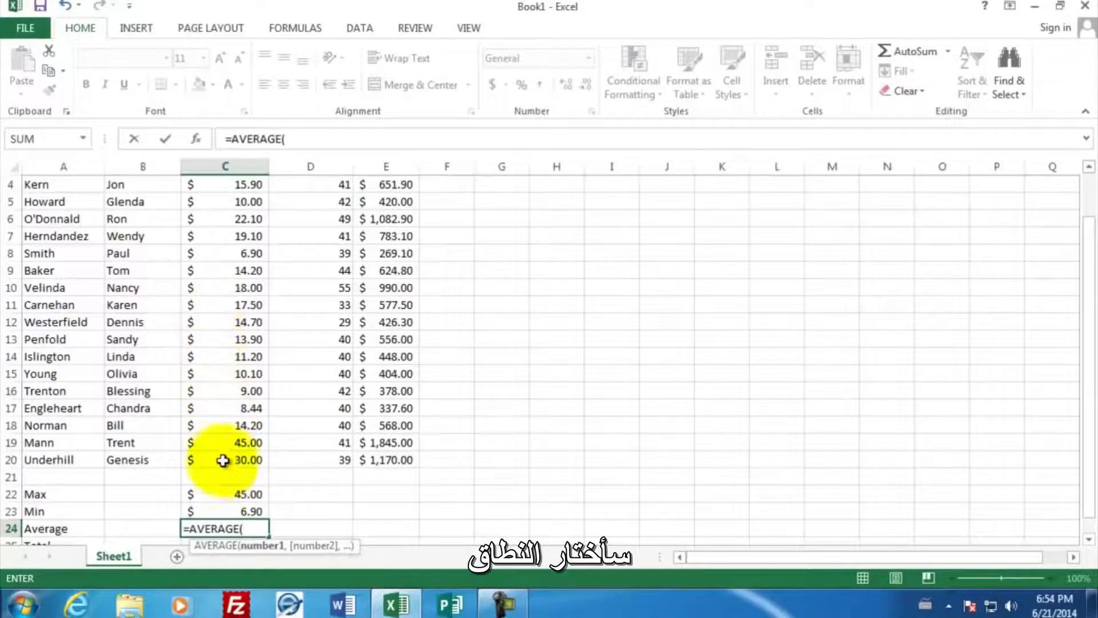
left_click_drag(223, 460, 235, 243)
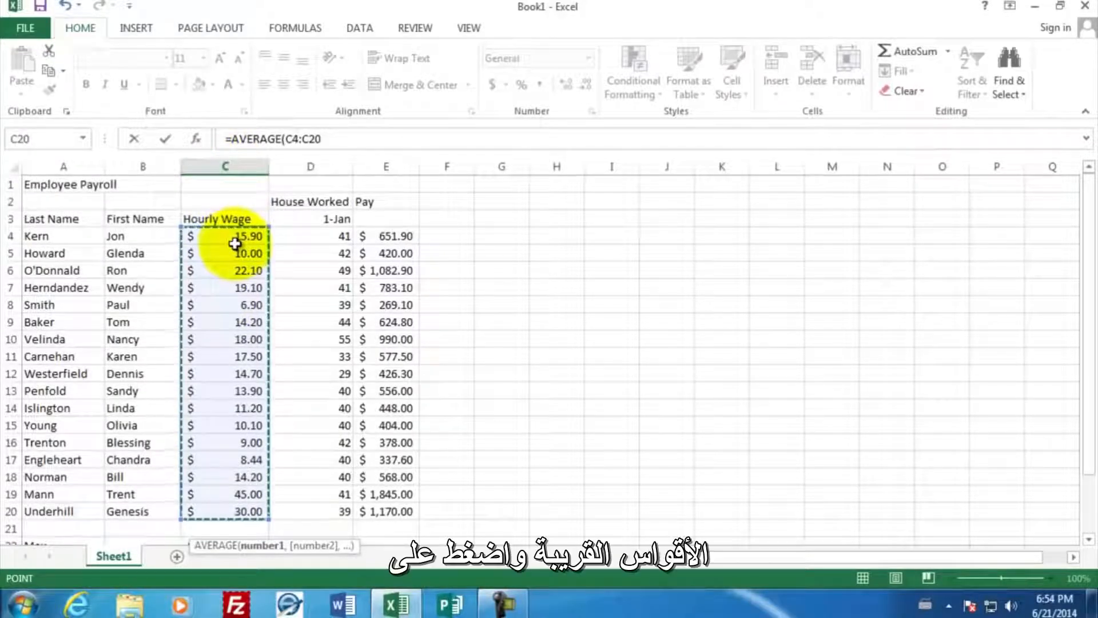
key("Return")
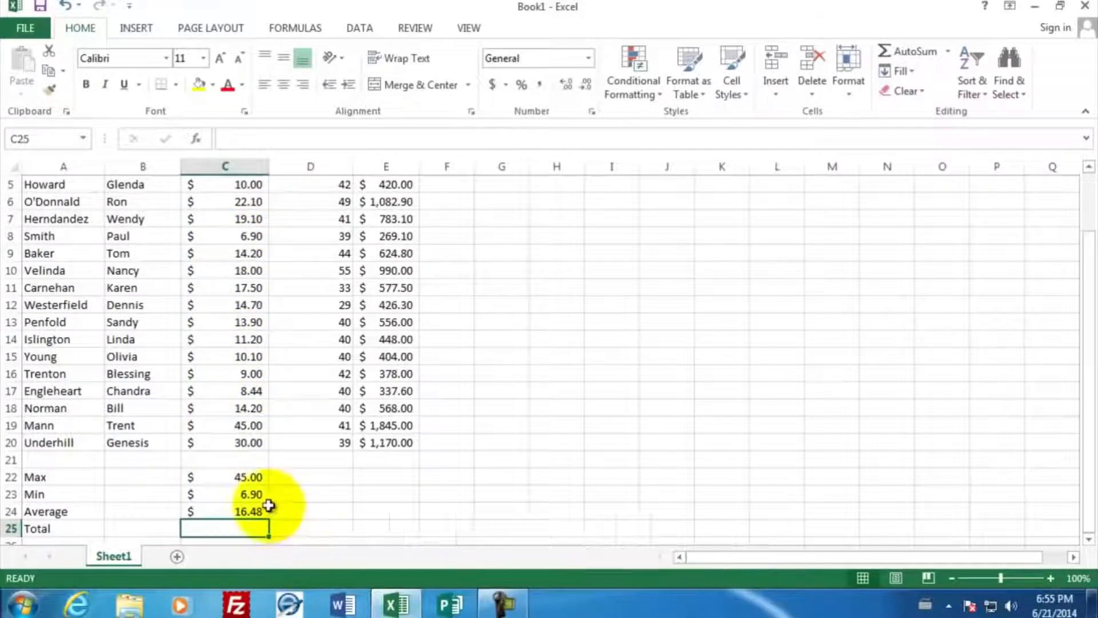
- Copy the Max, Min and Average formulas in C22:C24 and paste them into D22:D24 for the hours worked
left_click_drag(237, 477, 237, 512)
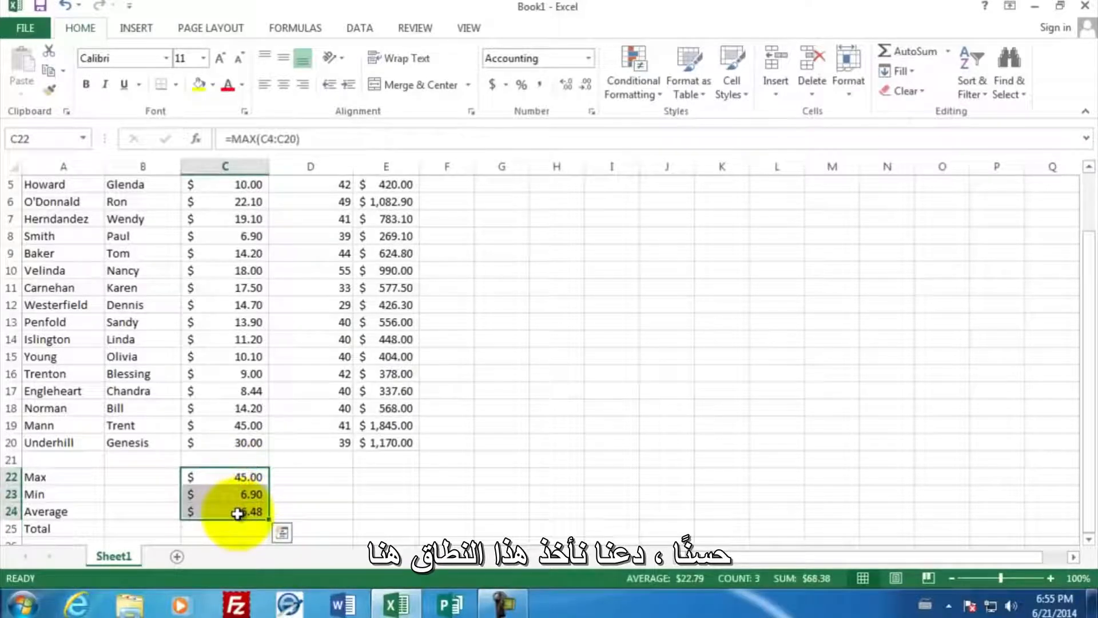
right_click(227, 477)
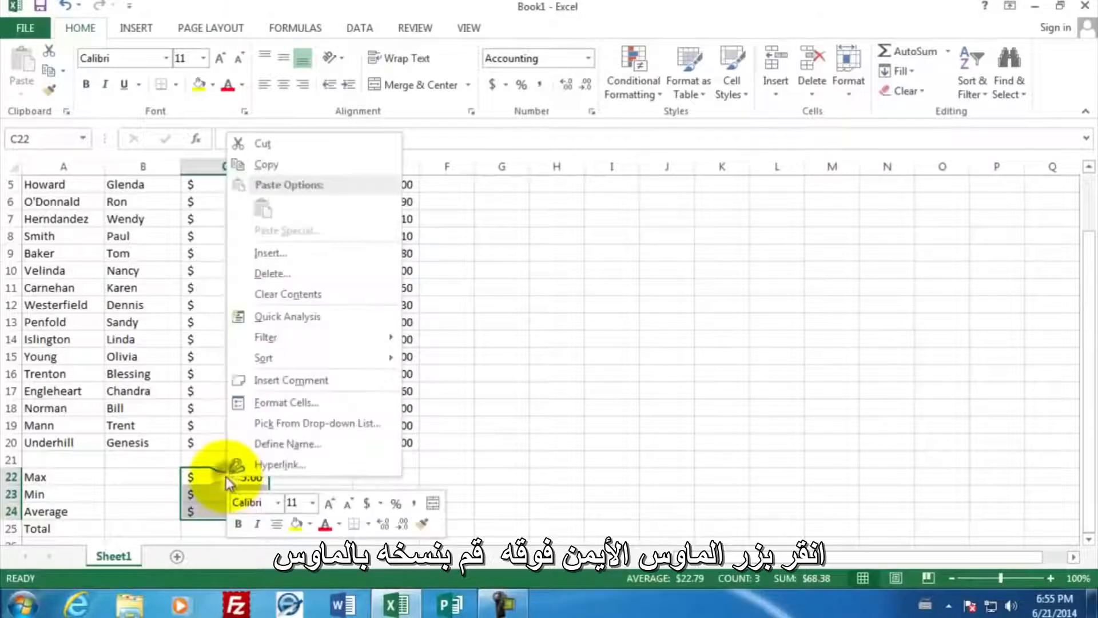
left_click(296, 167)
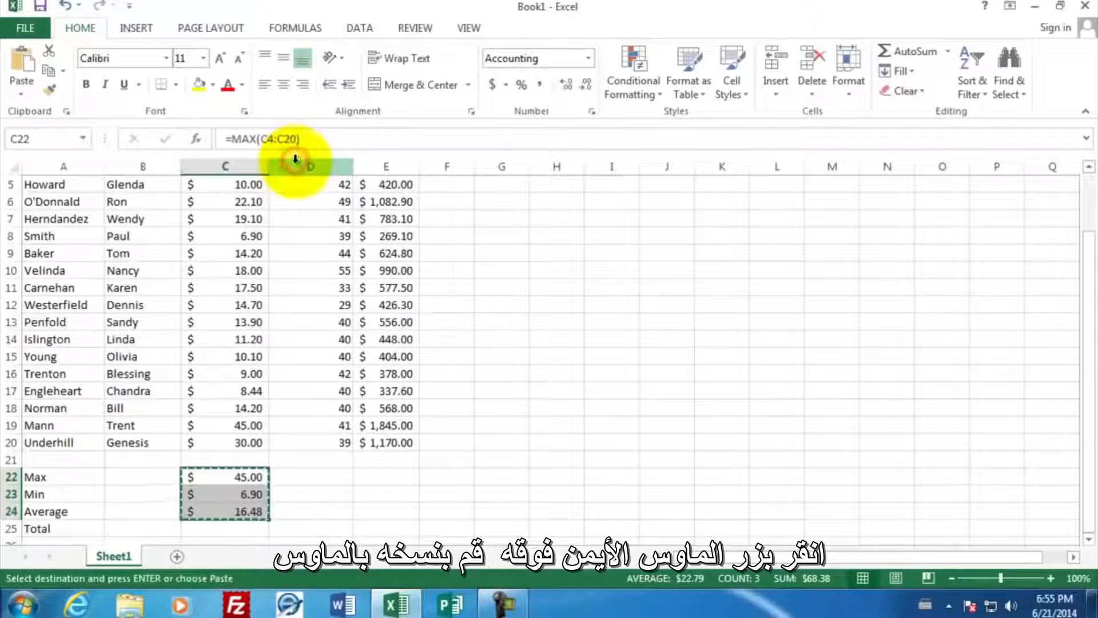
left_click(308, 479)
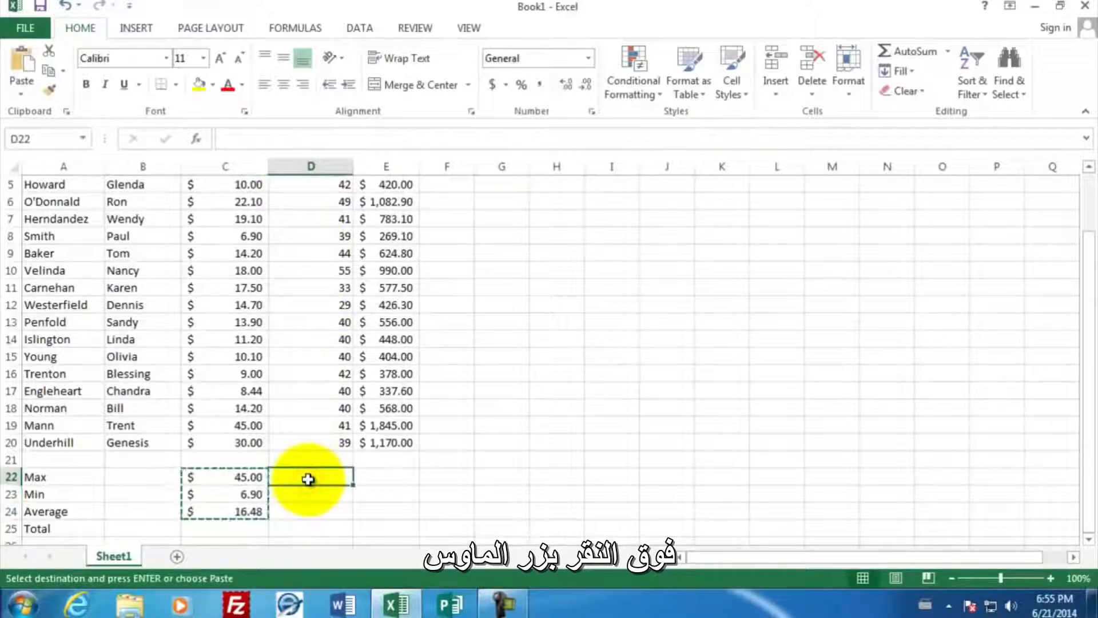
right_click(308, 479)
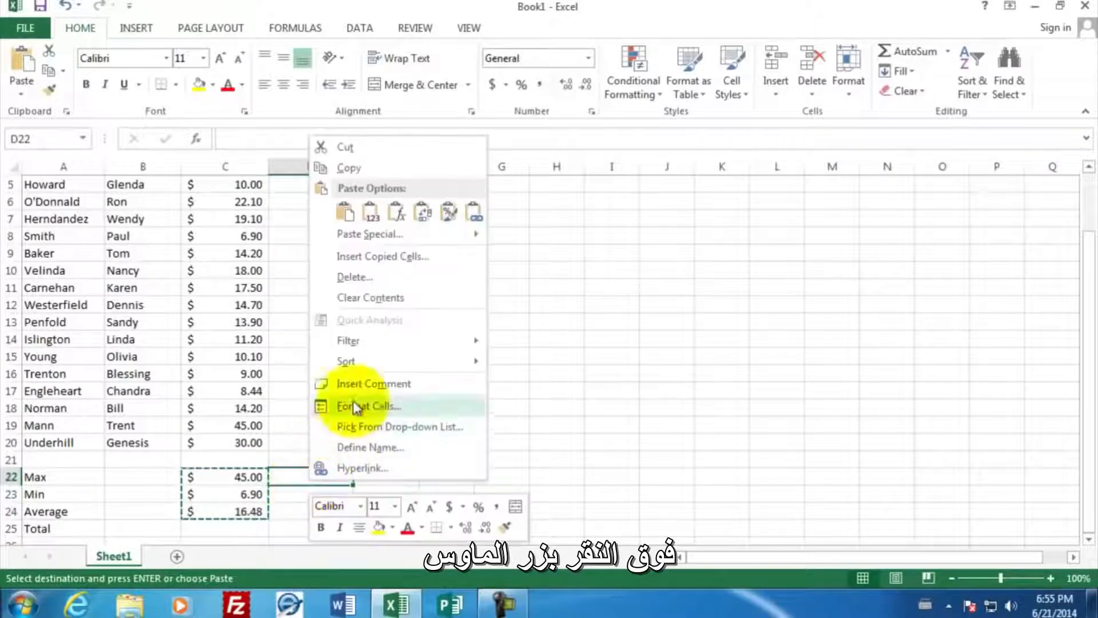
left_click(345, 216)
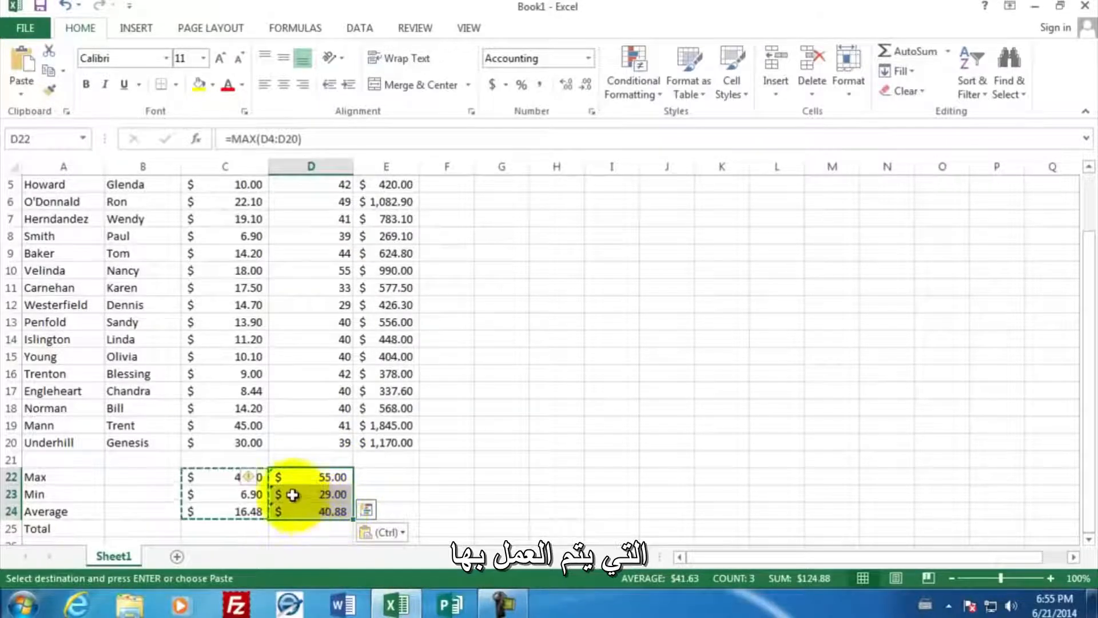
key("Escape")
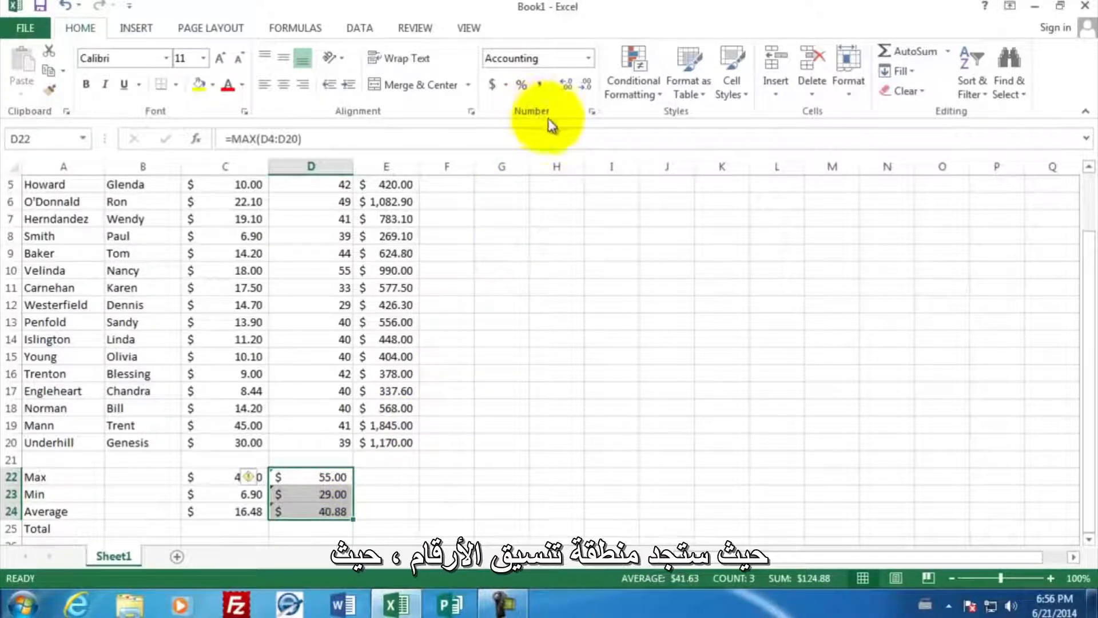
- Change the number format of the hours summary cells D22:D24 to General
left_click(591, 112)
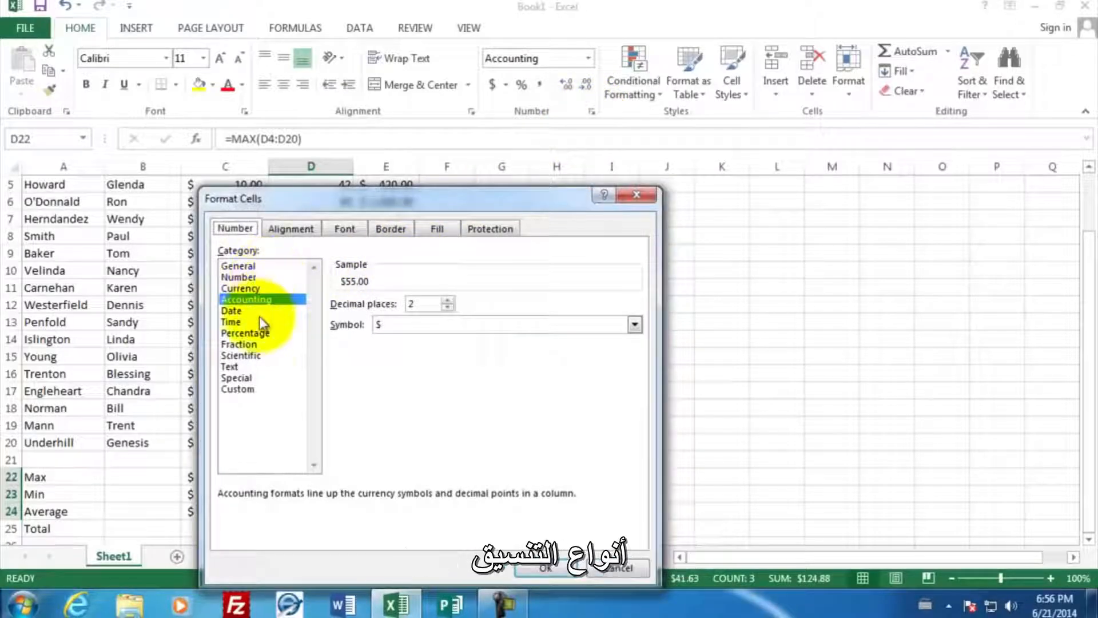
left_click(248, 267)
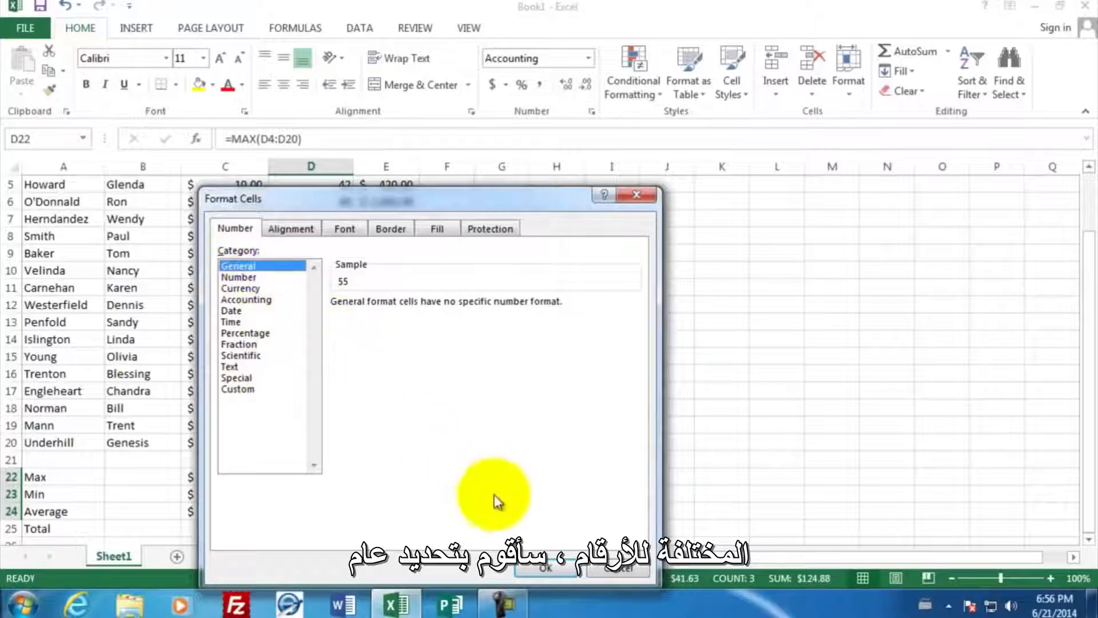
left_click(550, 567)
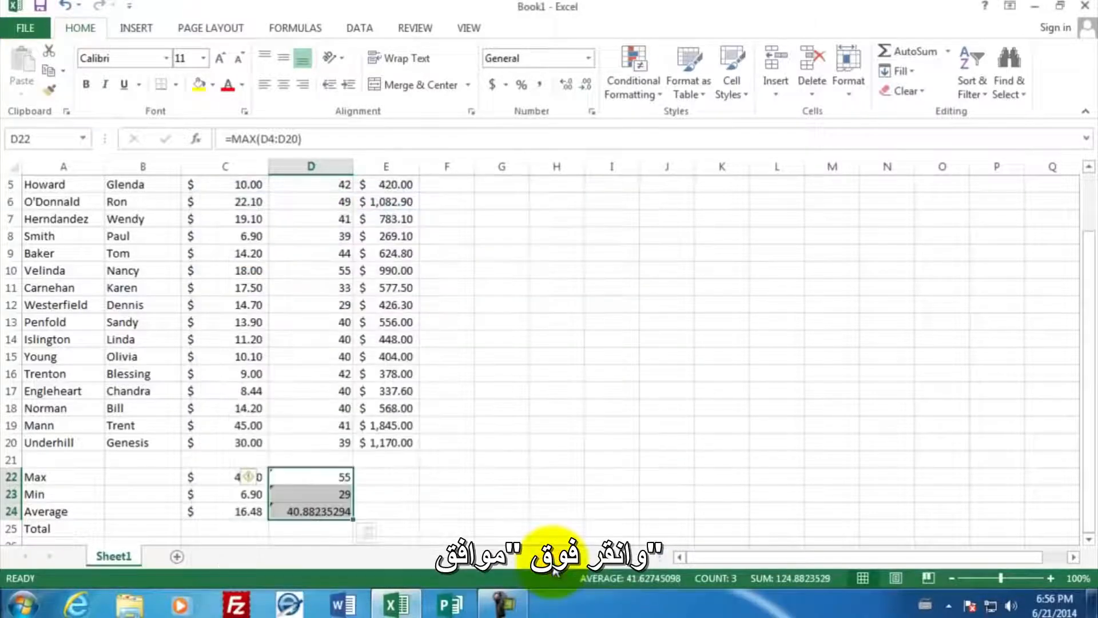
left_click(327, 529)
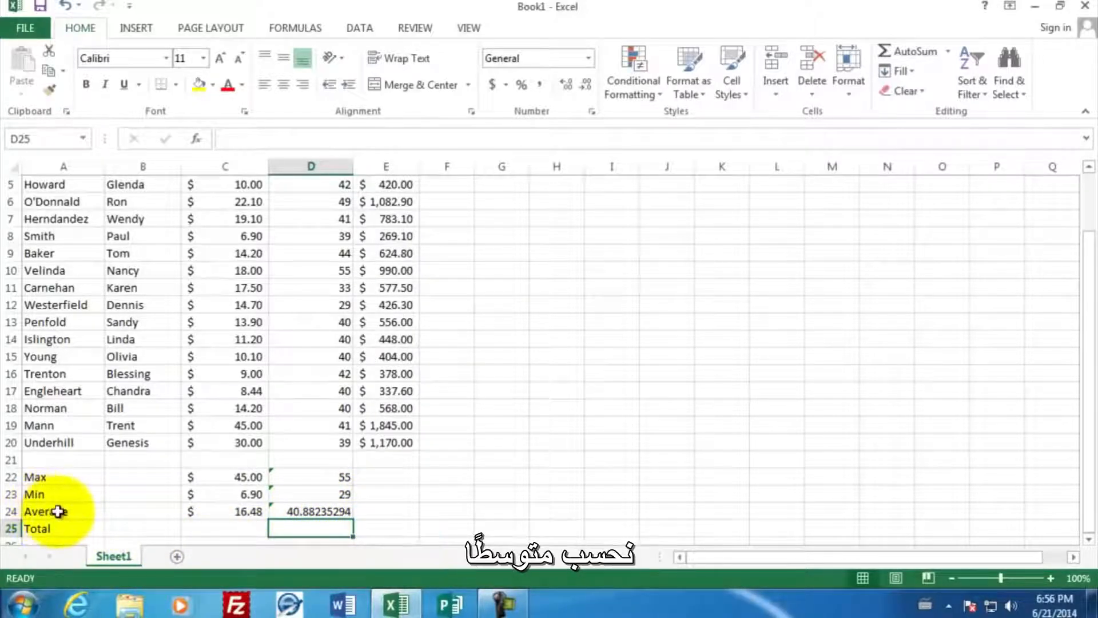
- Reduce the decimals of the hours summary values in D22:D24 to one decimal place
left_click(313, 512)
left_click_drag(313, 513, 310, 478)
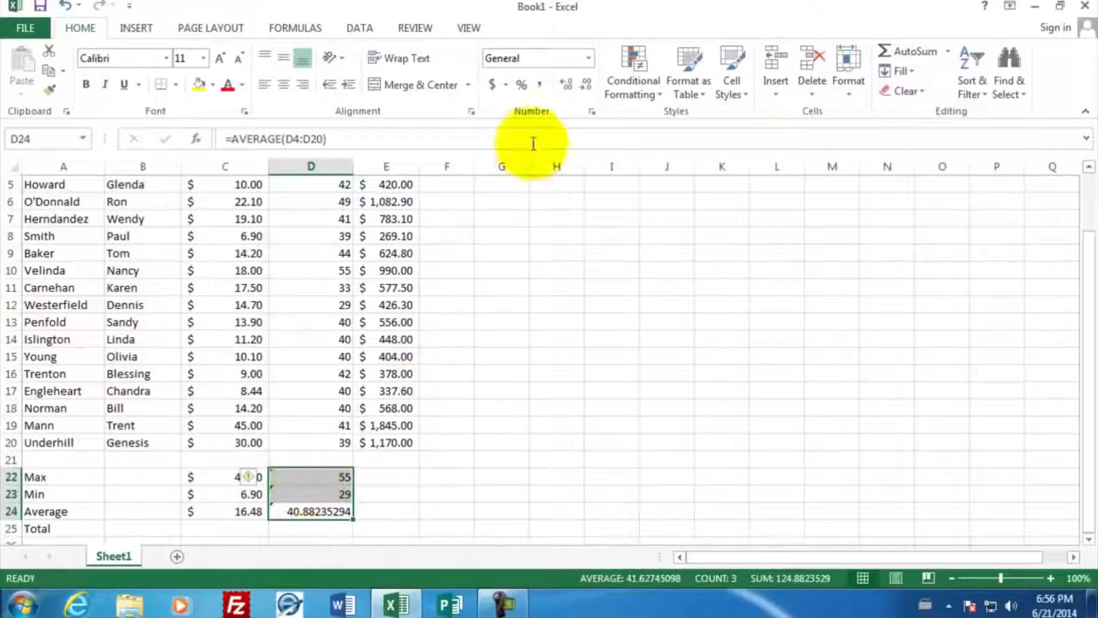
left_click(586, 87)
left_click(586, 87)
left_click(584, 86)
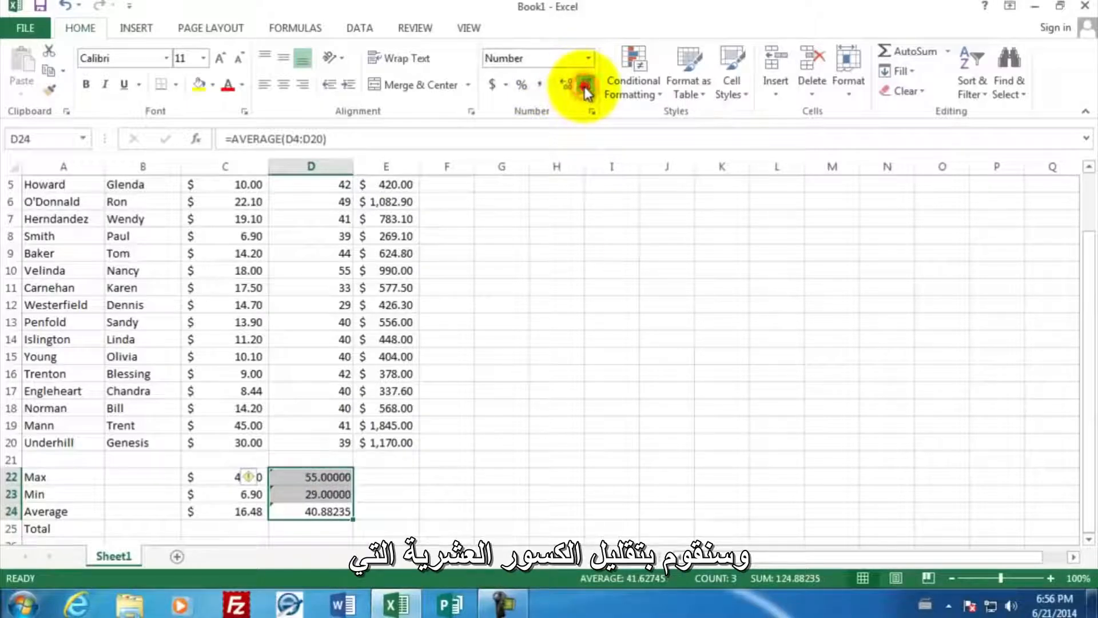
left_click(584, 85)
left_click(584, 86)
left_click(585, 86)
left_click(584, 85)
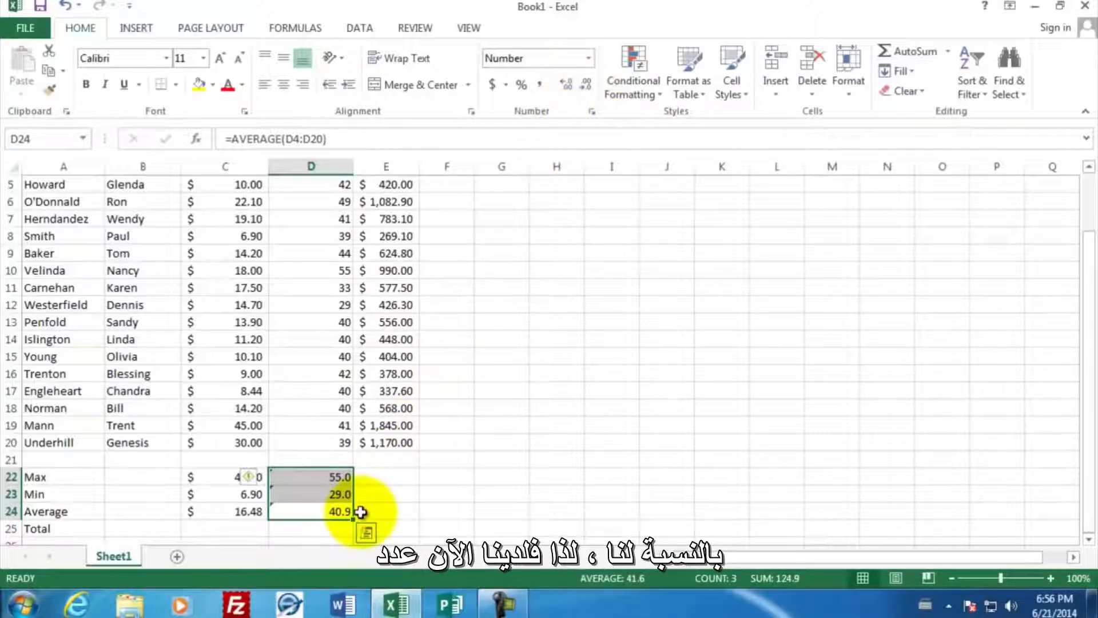
- Fill the Max, Min and Average formulas from D22:D24 across into E22:E24 for the pay column
key("Up")
key("Up")
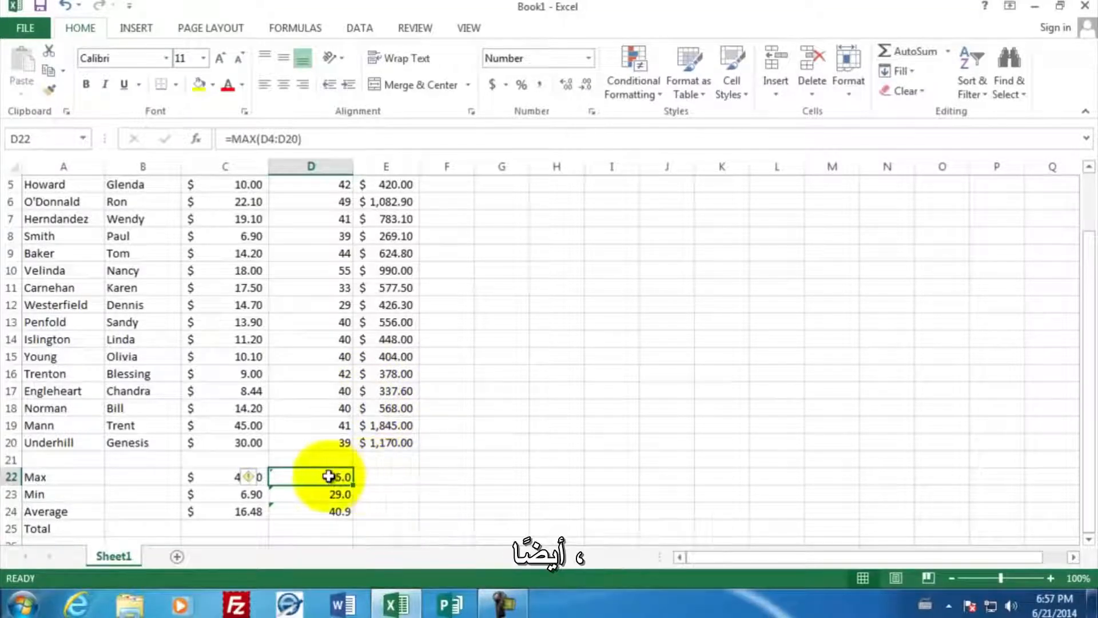
left_click_drag(331, 479, 327, 512)
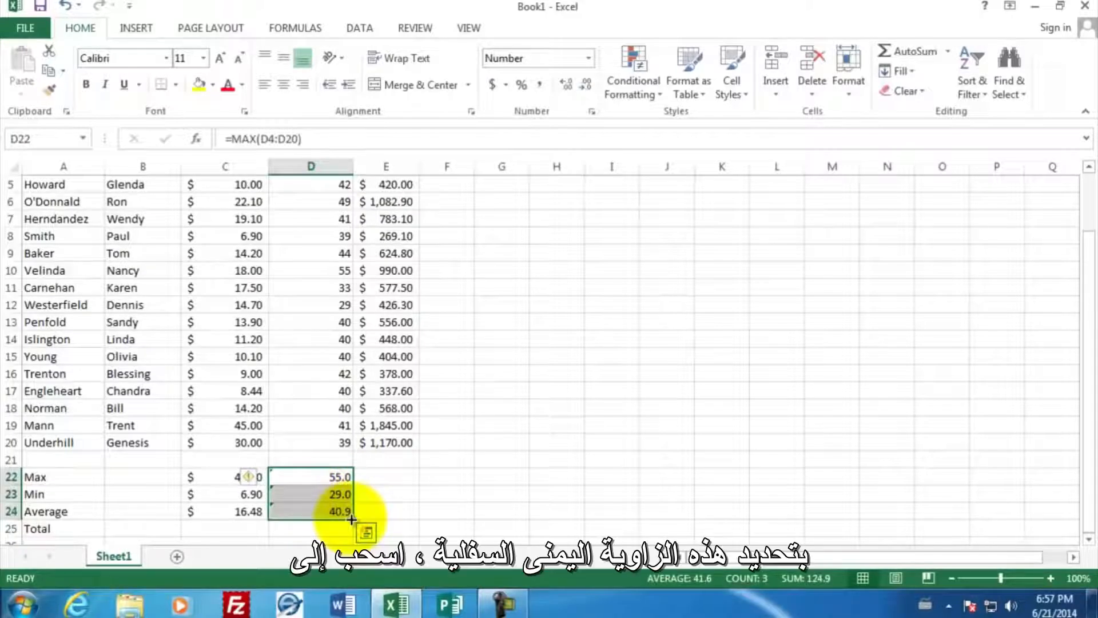
left_click_drag(351, 519, 394, 512)
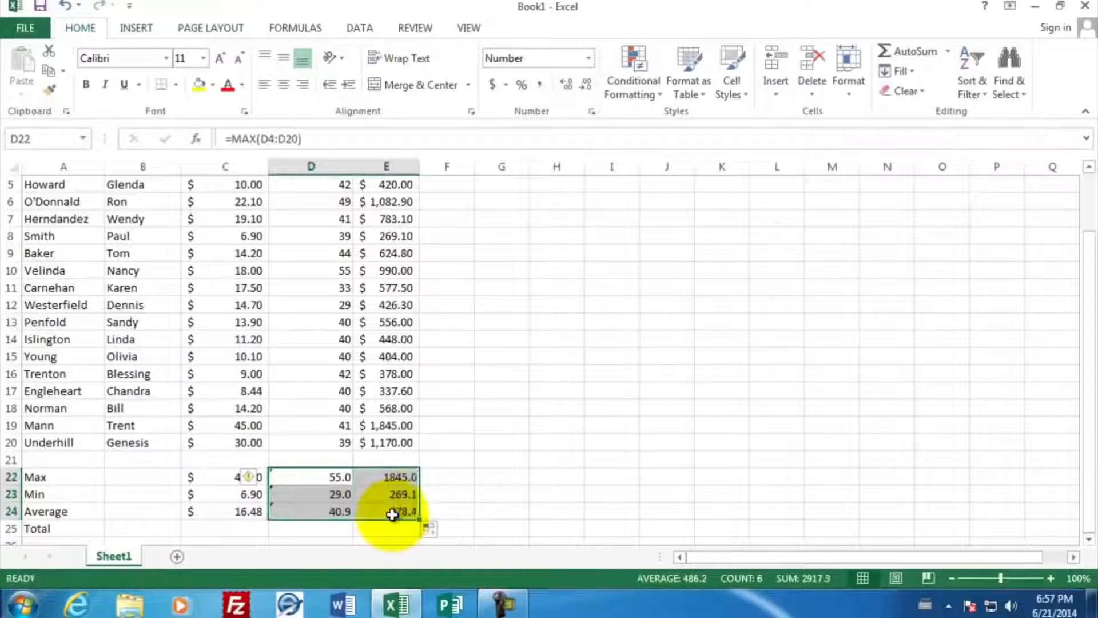
- Apply the Accounting number format in dollars to the pay summary cells E22:E24
left_click(433, 477)
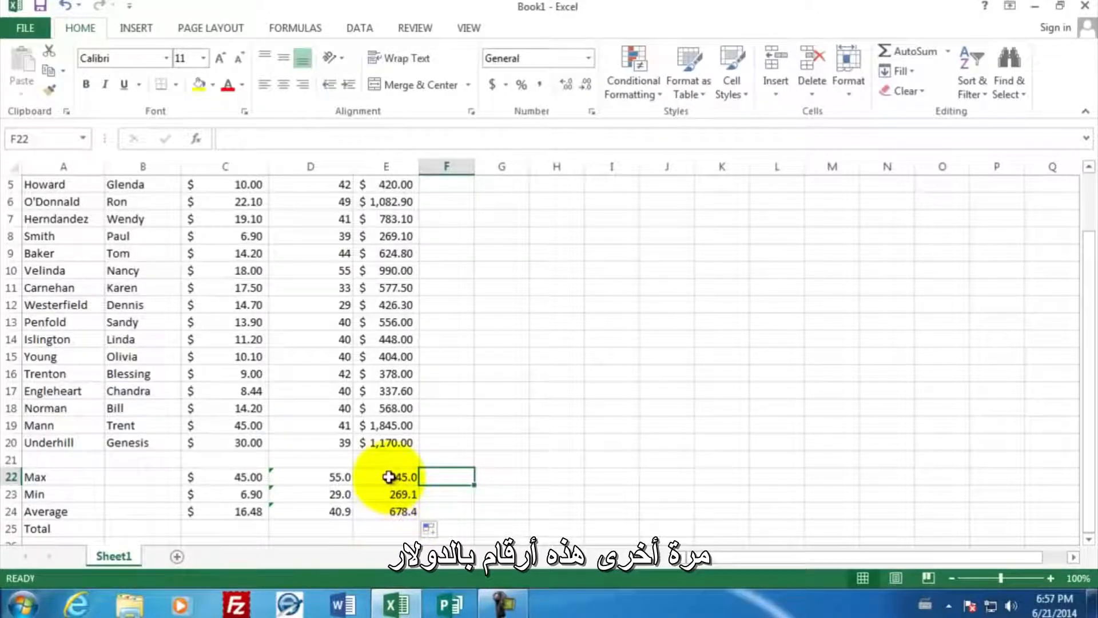
left_click_drag(388, 476, 392, 510)
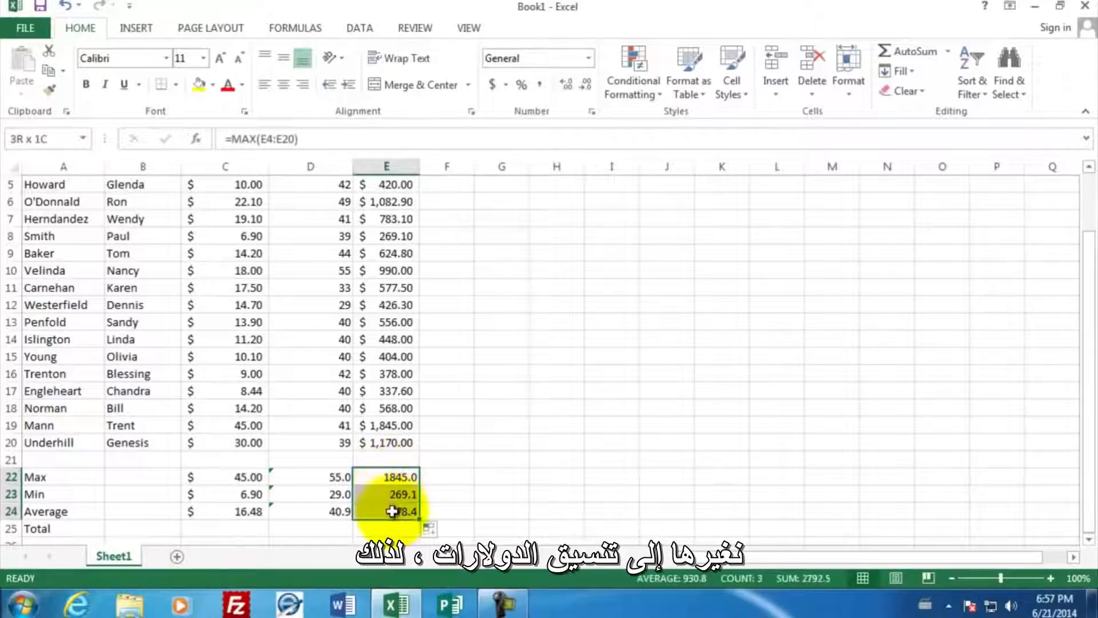
left_click(493, 86)
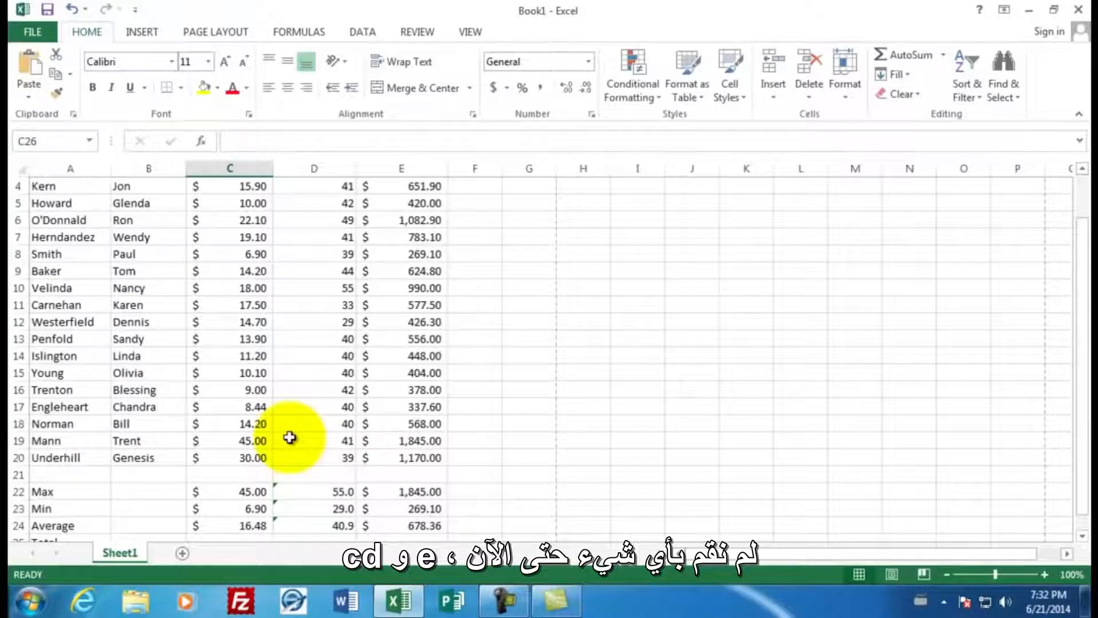
- Enter =SUM(D4:D20) in D25 to total the hours worked
scroll(290, 438, "down", 1)
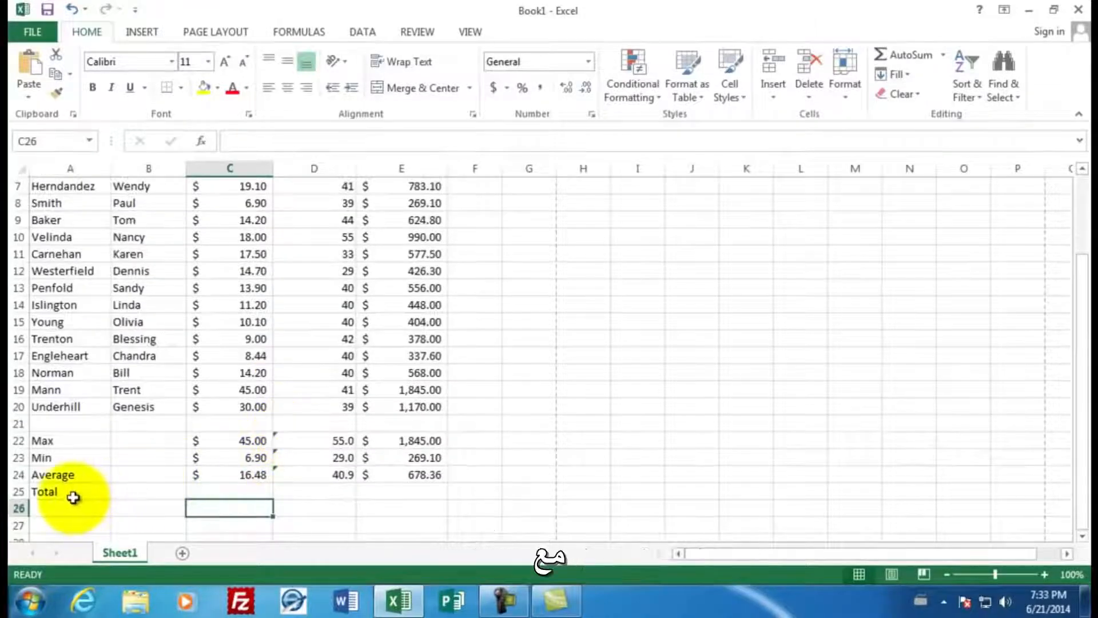
left_click(305, 491)
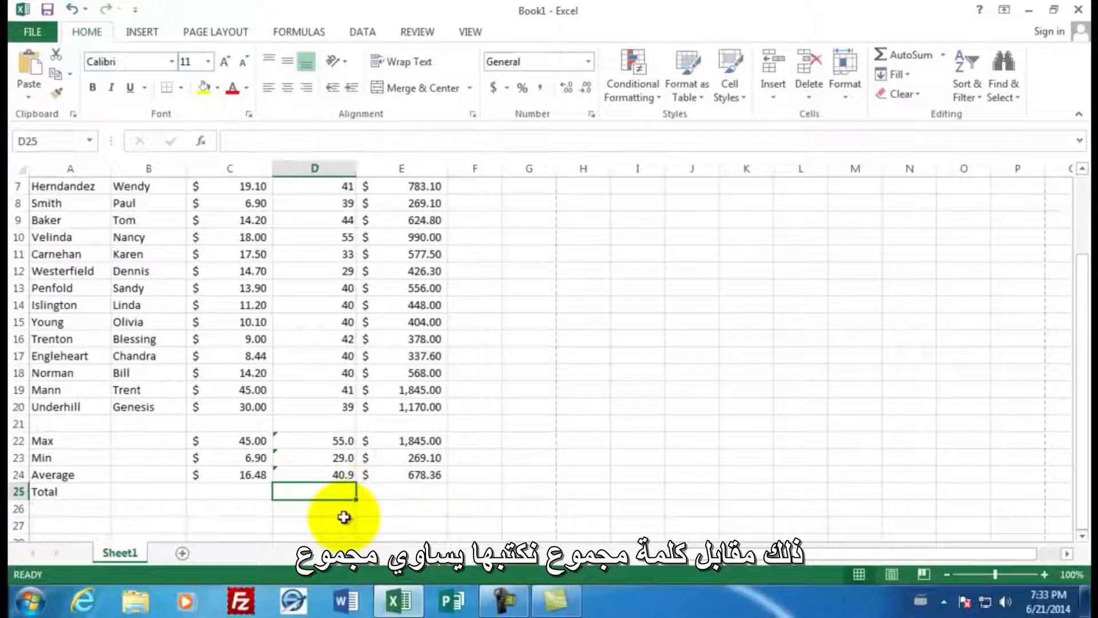
type("=sum")
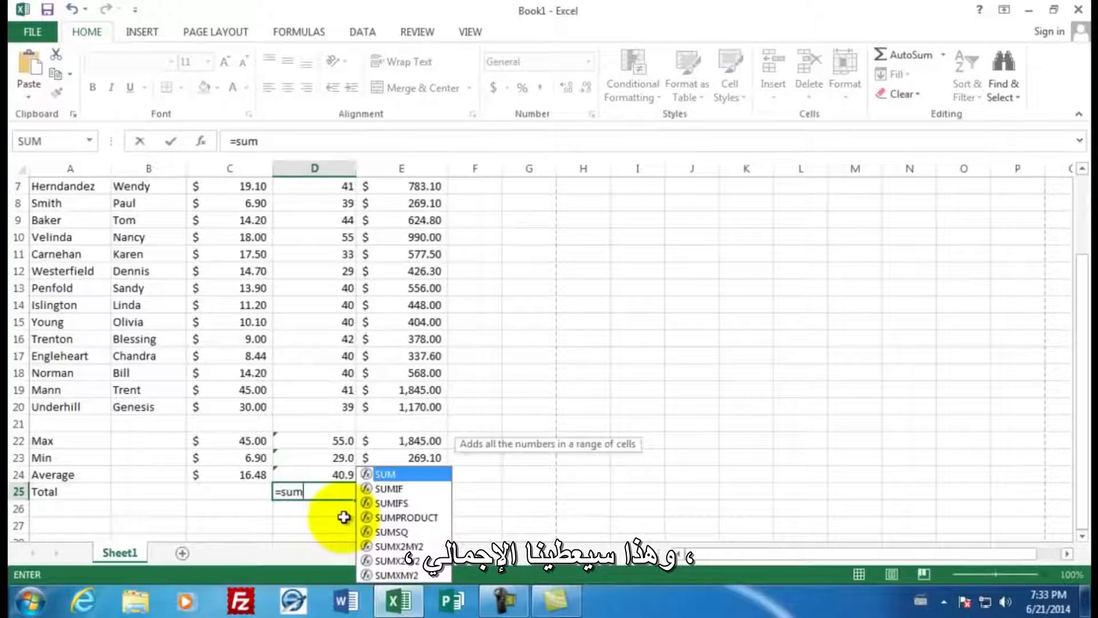
type("(")
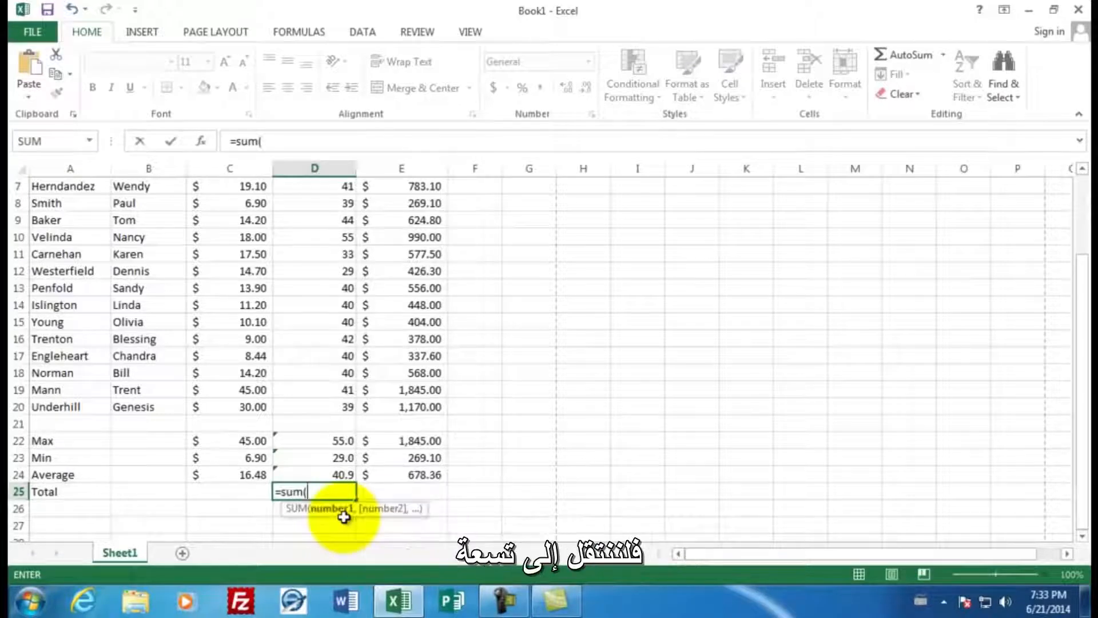
left_click_drag(320, 407, 331, 240)
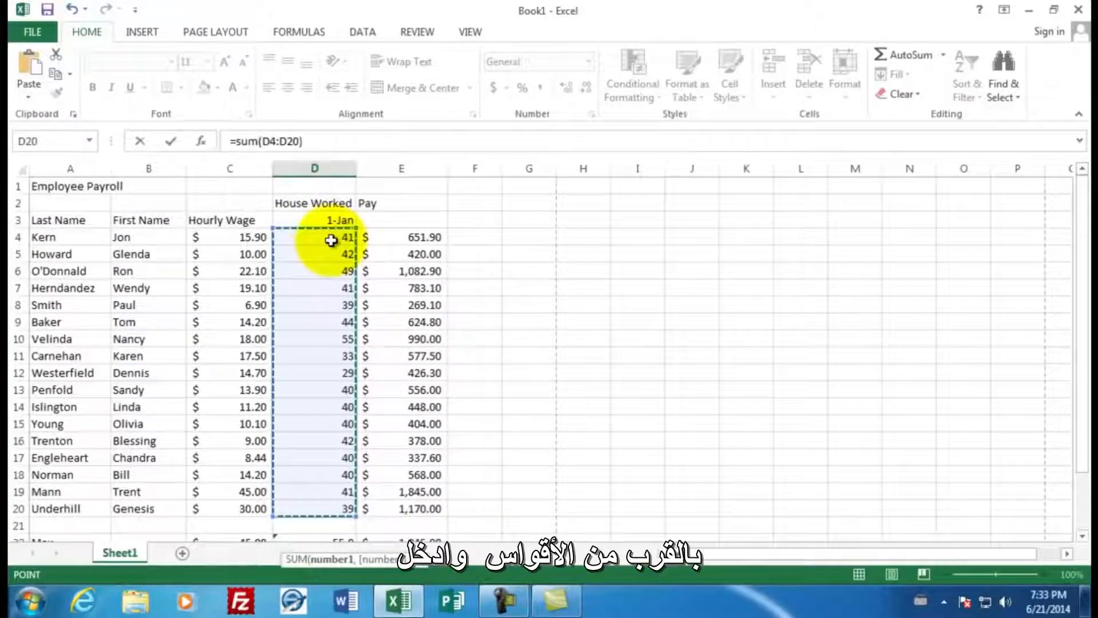
type(")")
key("Return")
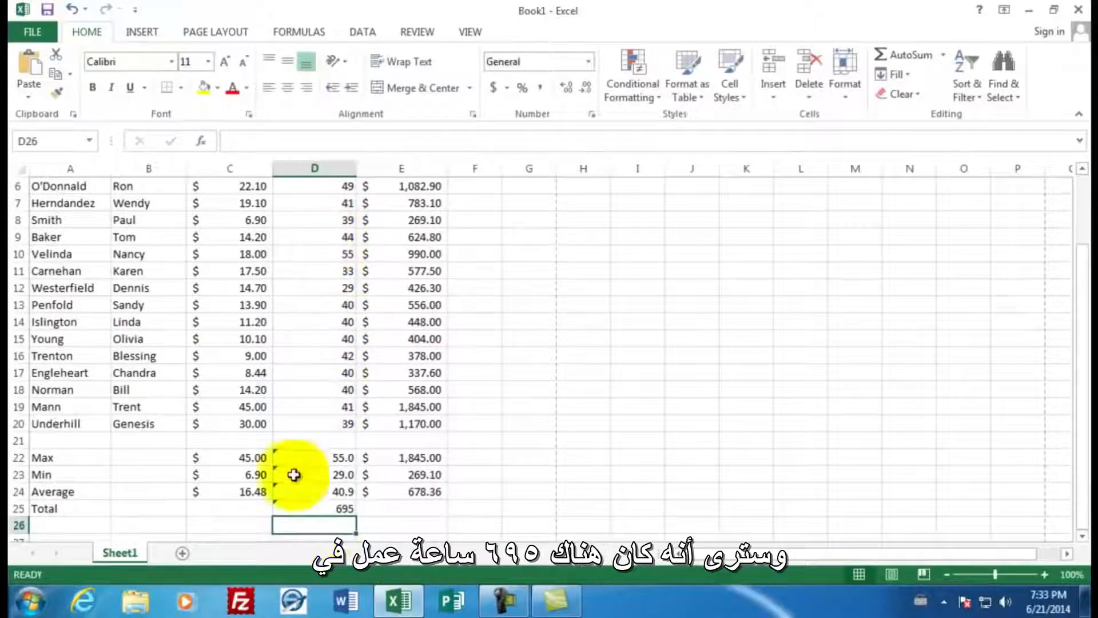
- Fill the total formula from D25 across into E25 and format E25 as Accounting in dollars
left_click(331, 507)
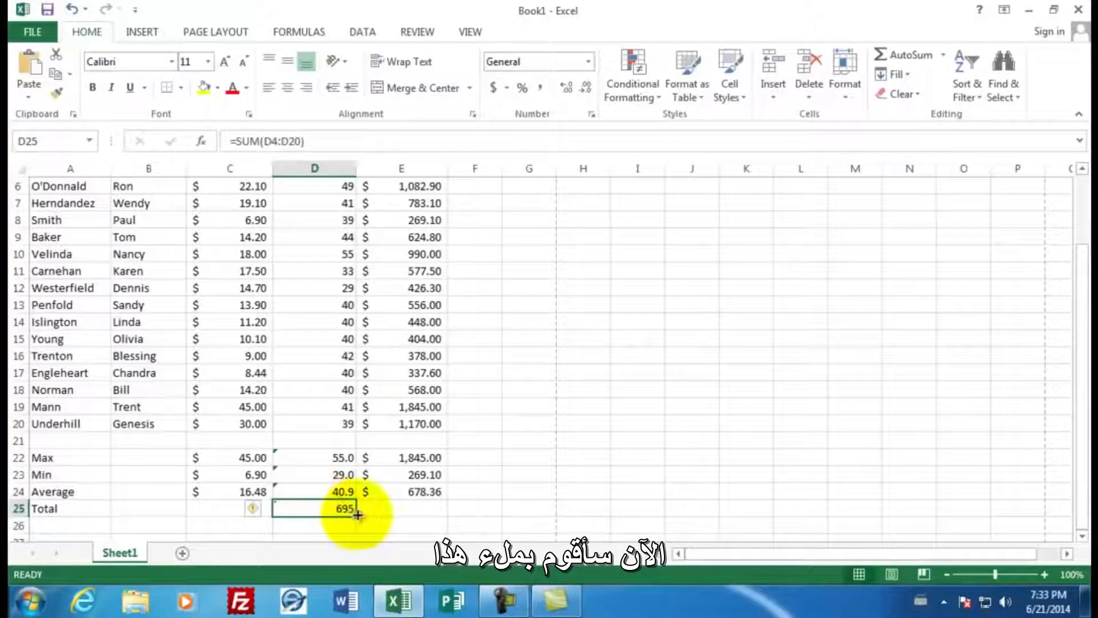
left_click_drag(356, 515, 417, 511)
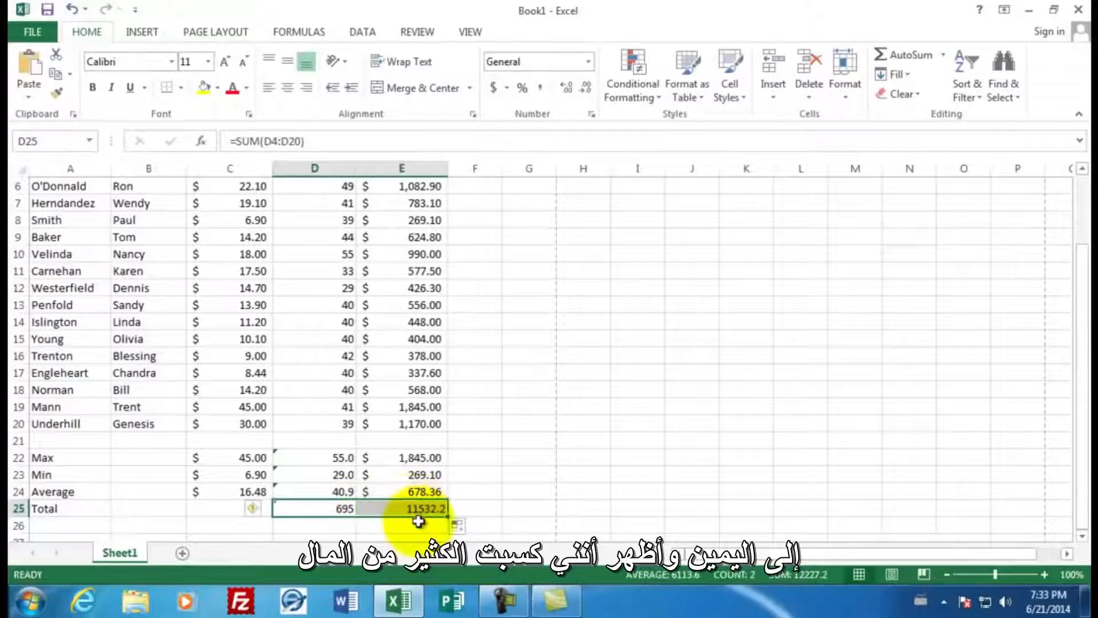
left_click(419, 514)
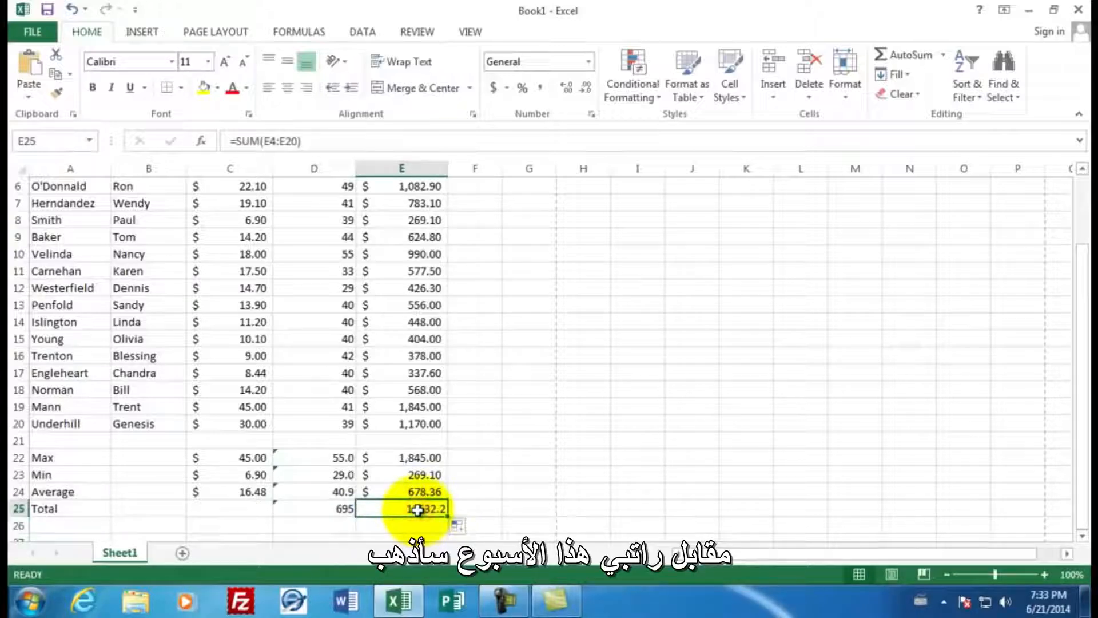
left_click(492, 90)
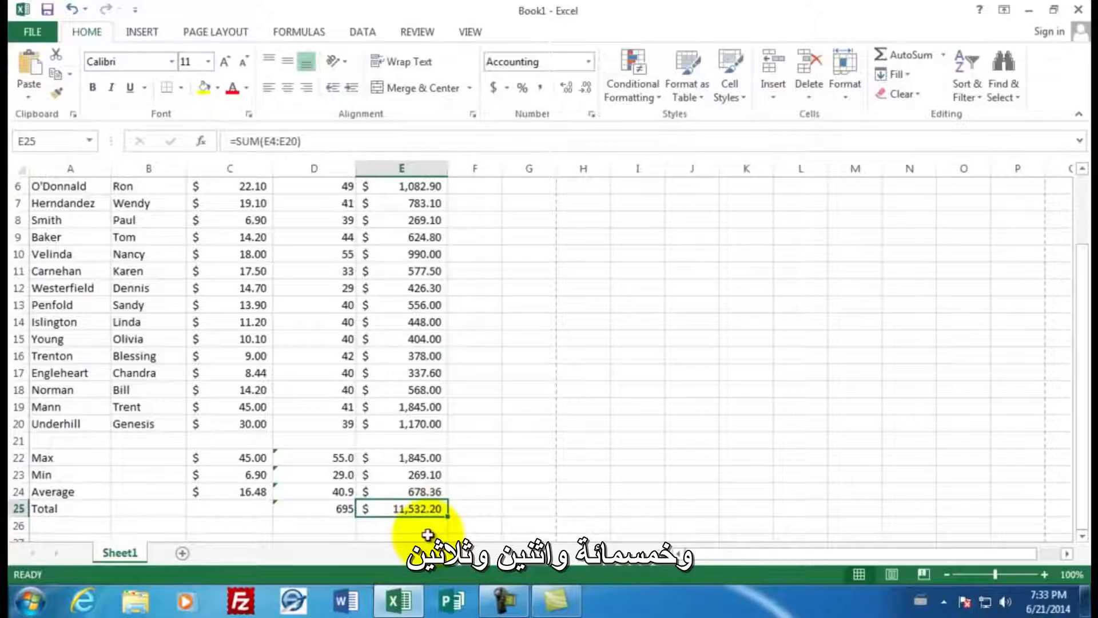
- Enter the author's title and surname in cell C1 beside the Employee Payroll title
scroll(480, 434, "up", 2)
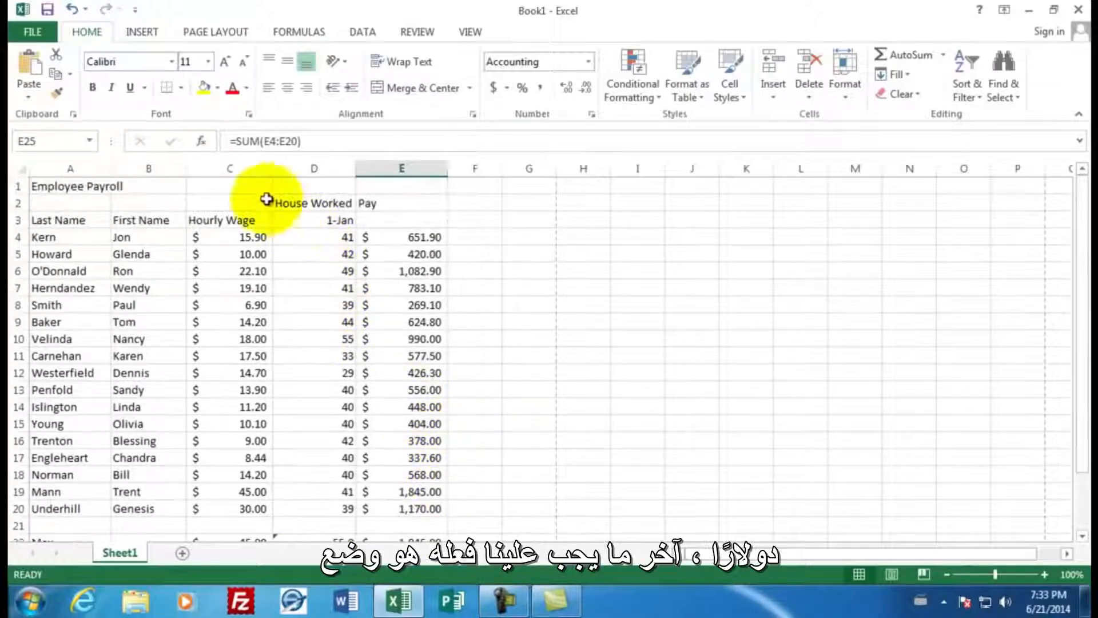
left_click(241, 186)
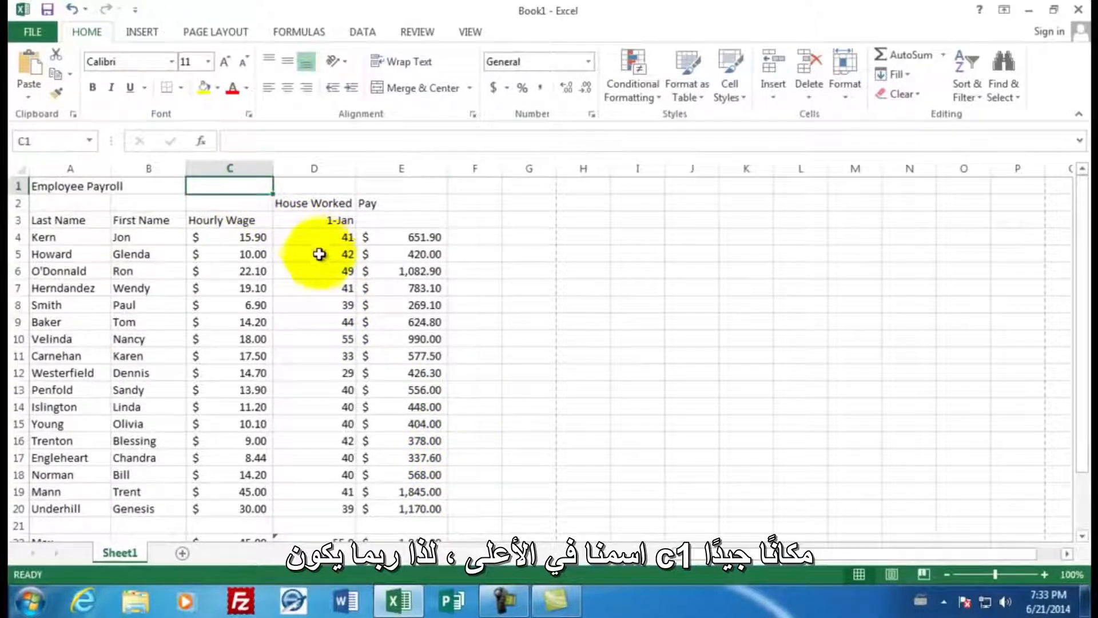
type("Mr. ")
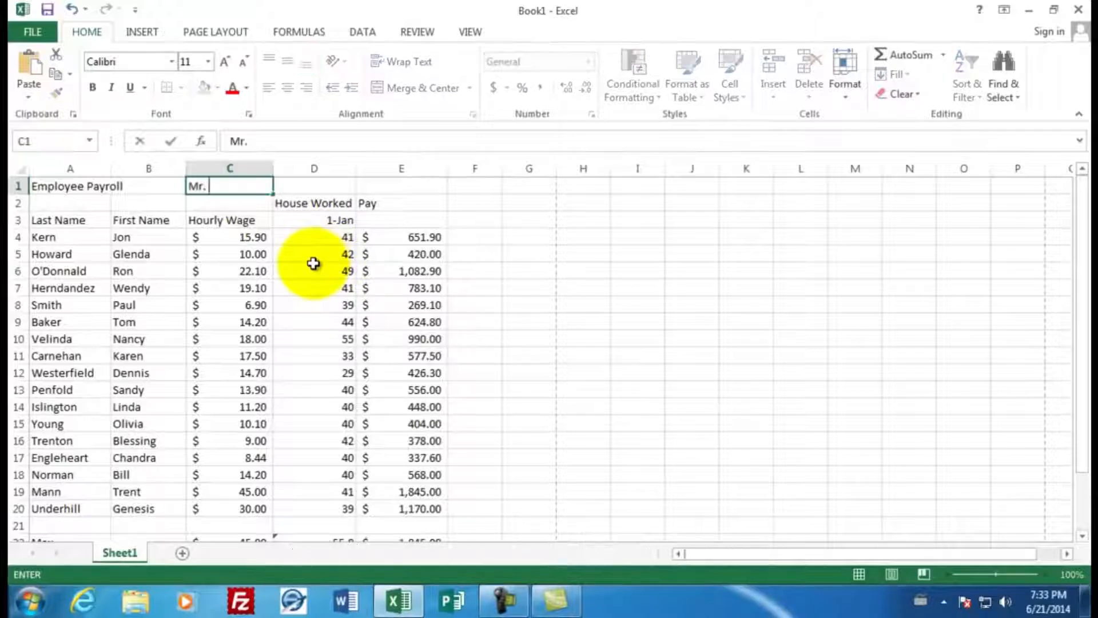
type("Sluiter")
key("Return")
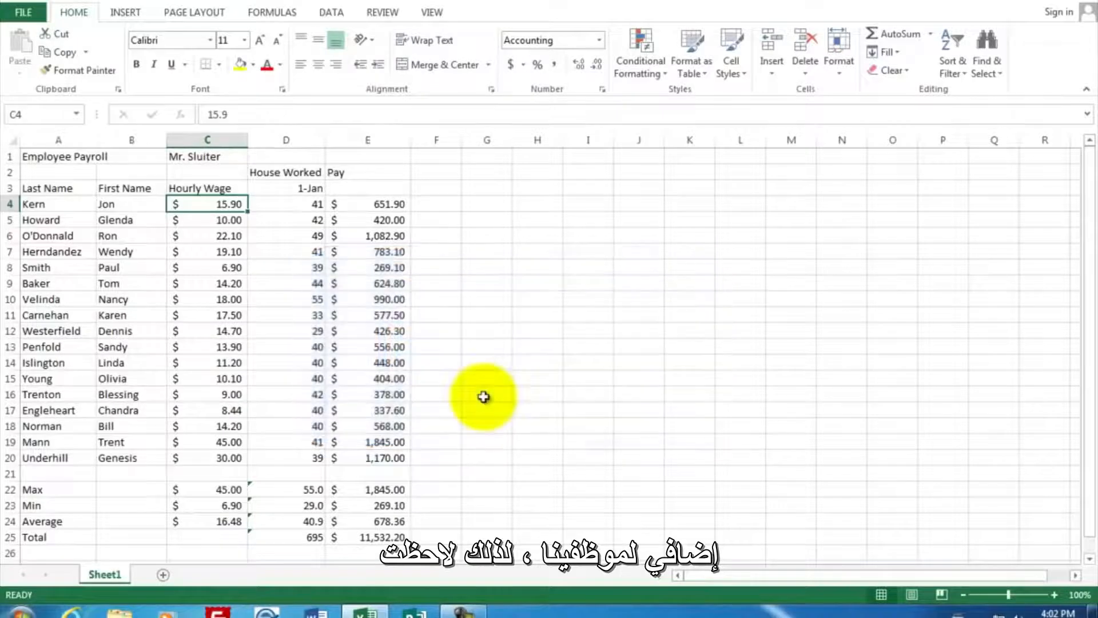
- Insert a new blank column E between the hours worked column and the Pay column
left_click(308, 204)
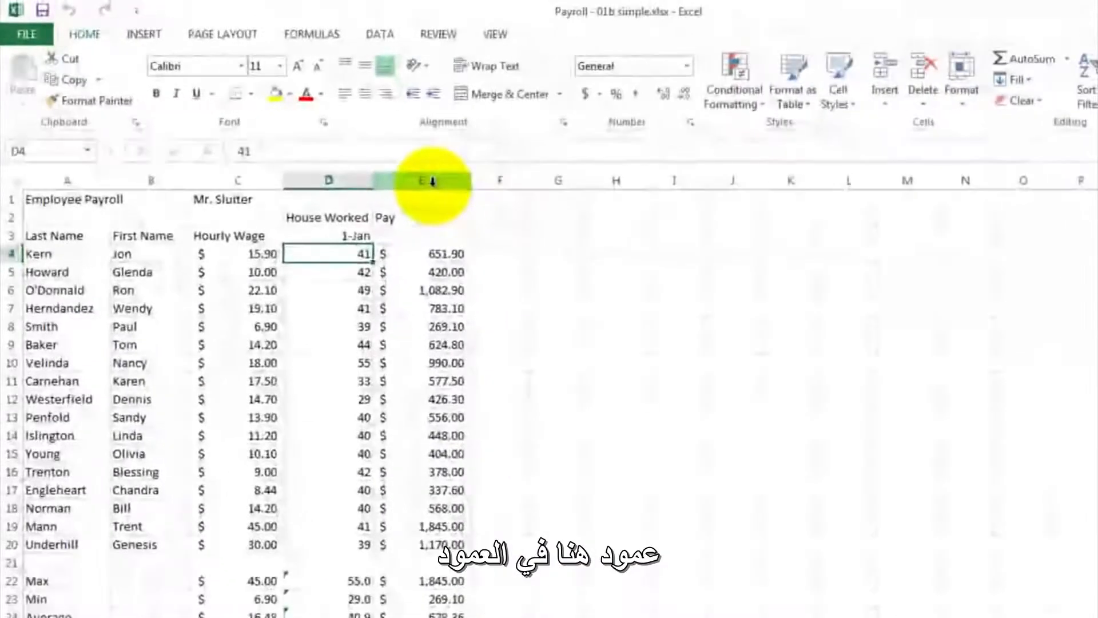
left_click(684, 236)
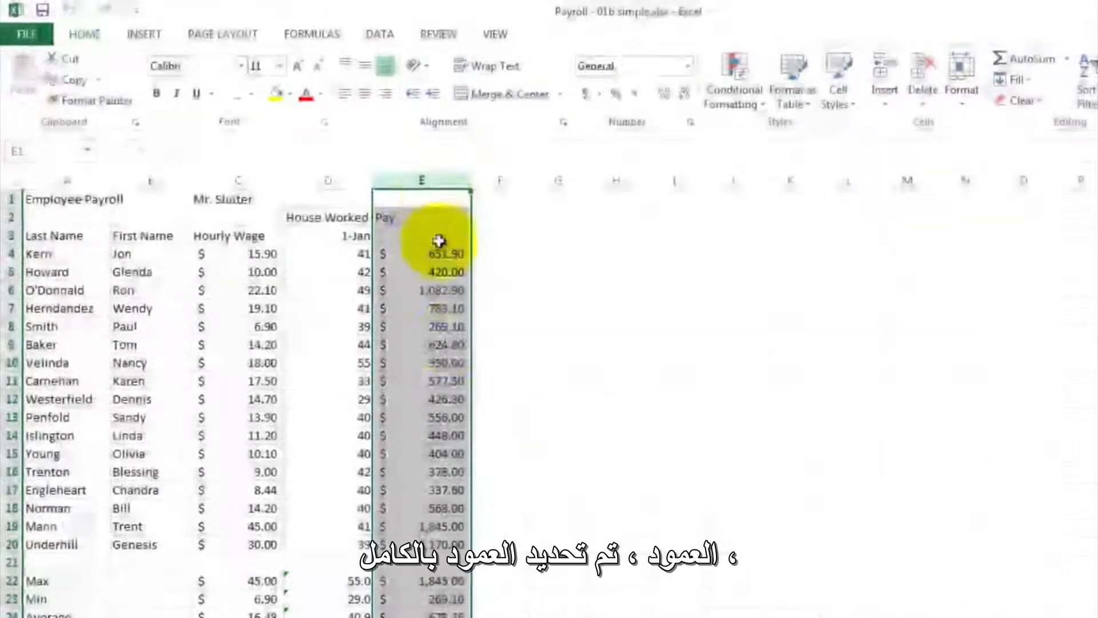
right_click(430, 182)
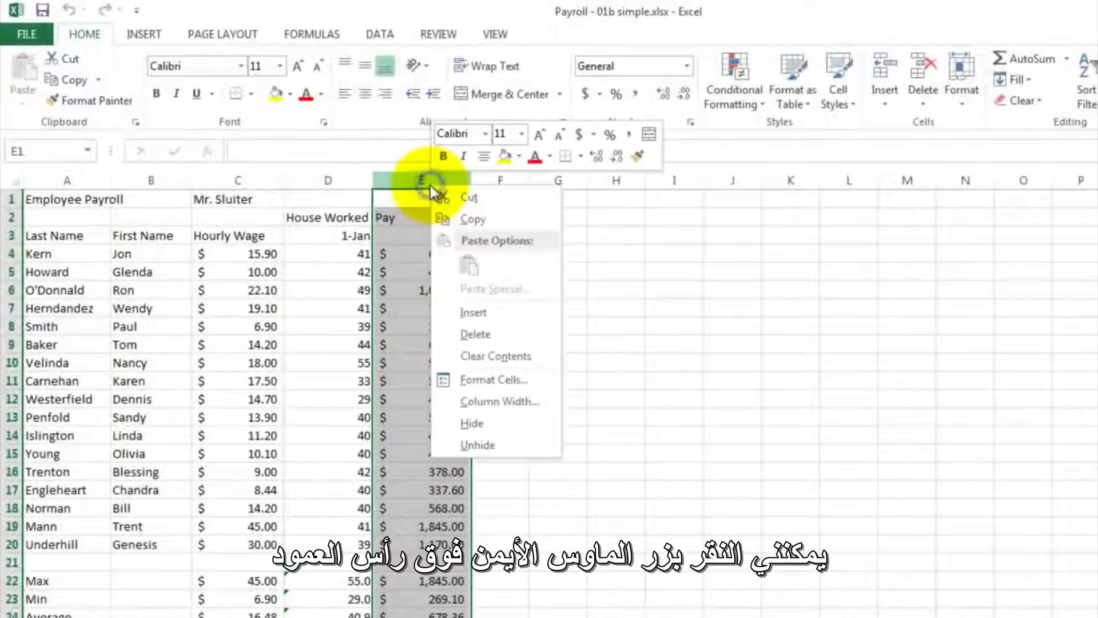
left_click(477, 313)
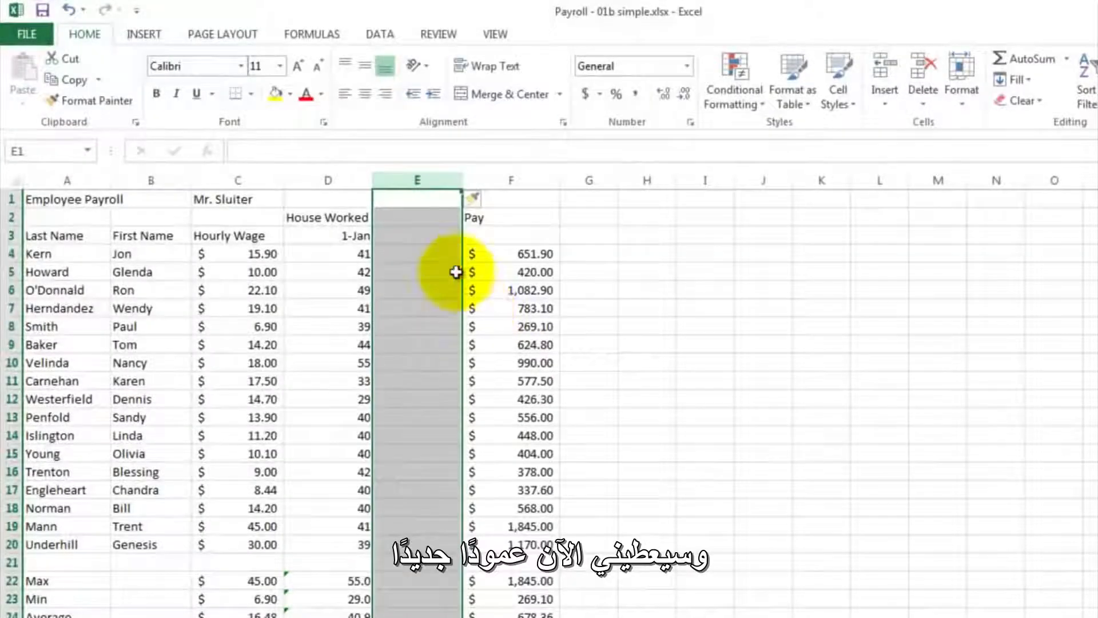
- Enter the heading Overtime Hours in cell E2 of the new column
left_click(413, 219)
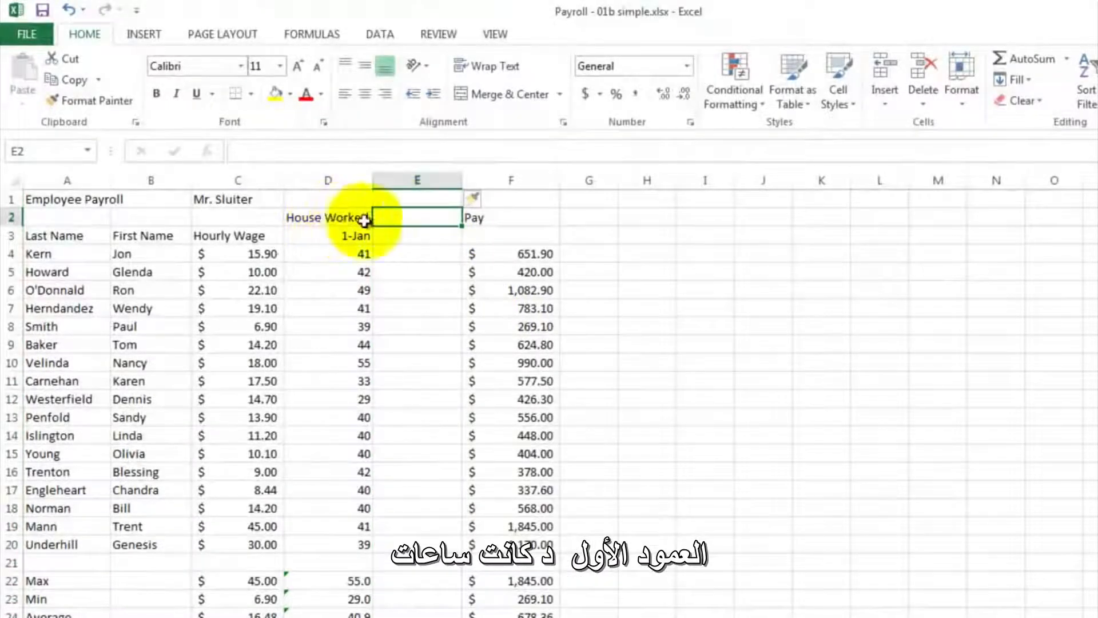
type("Ov")
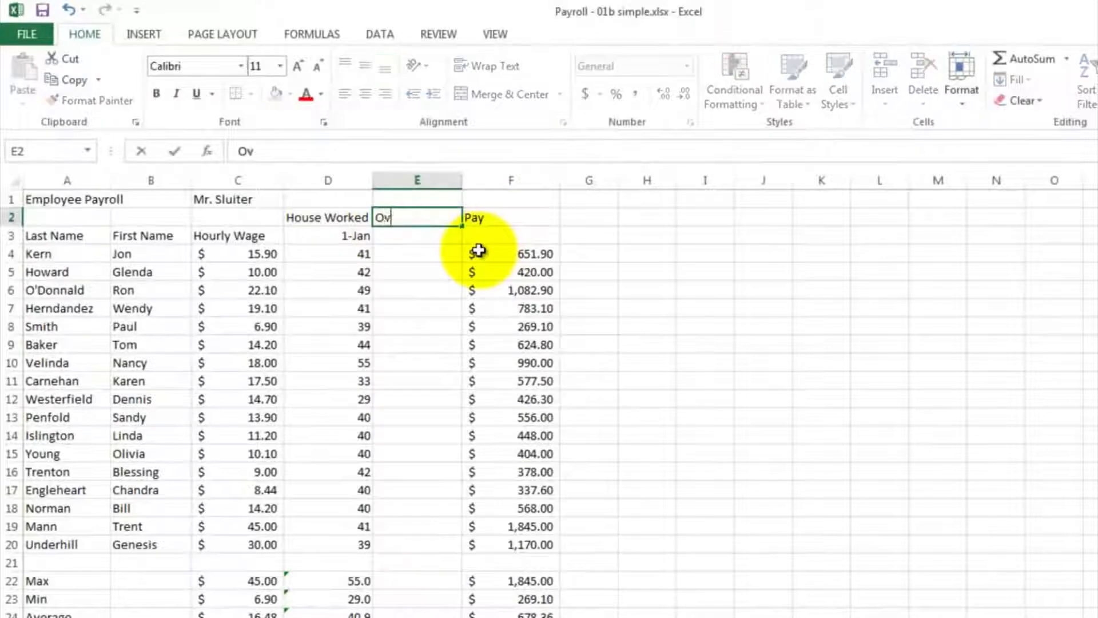
type("ertime Hours")
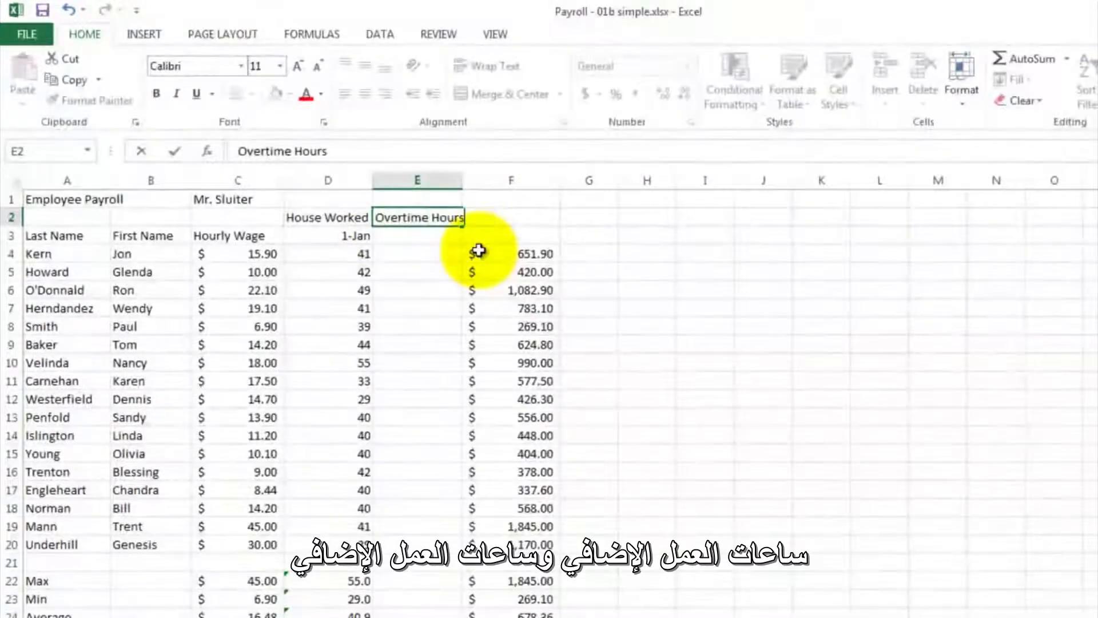
key("Return")
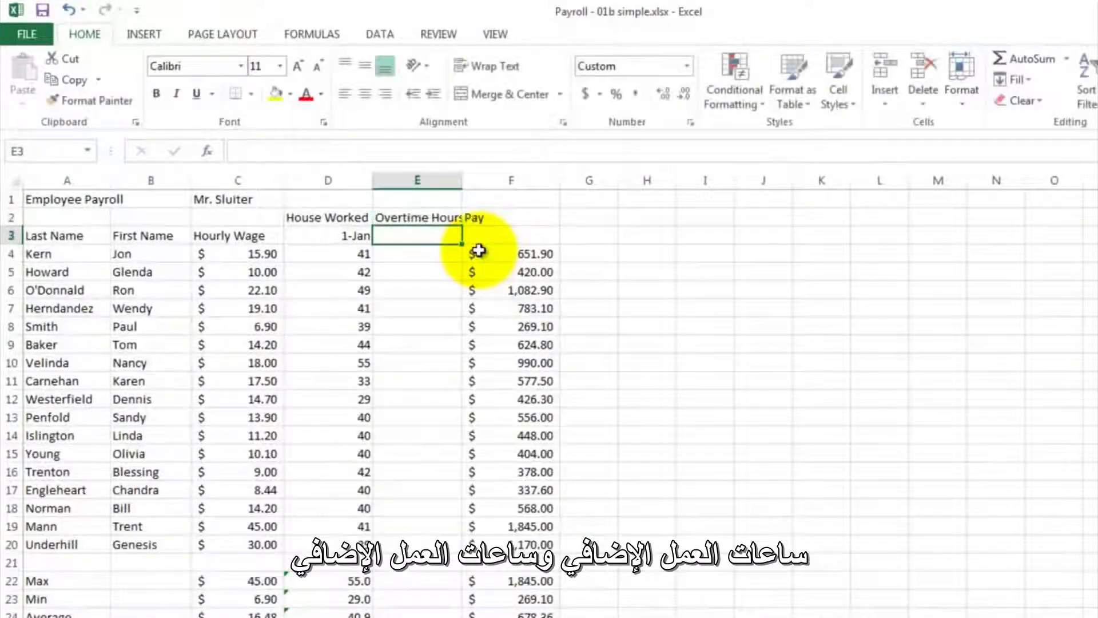
- Enter the formula =D4-40 in E4 to calculate the first employee's overtime hours
left_click(441, 254)
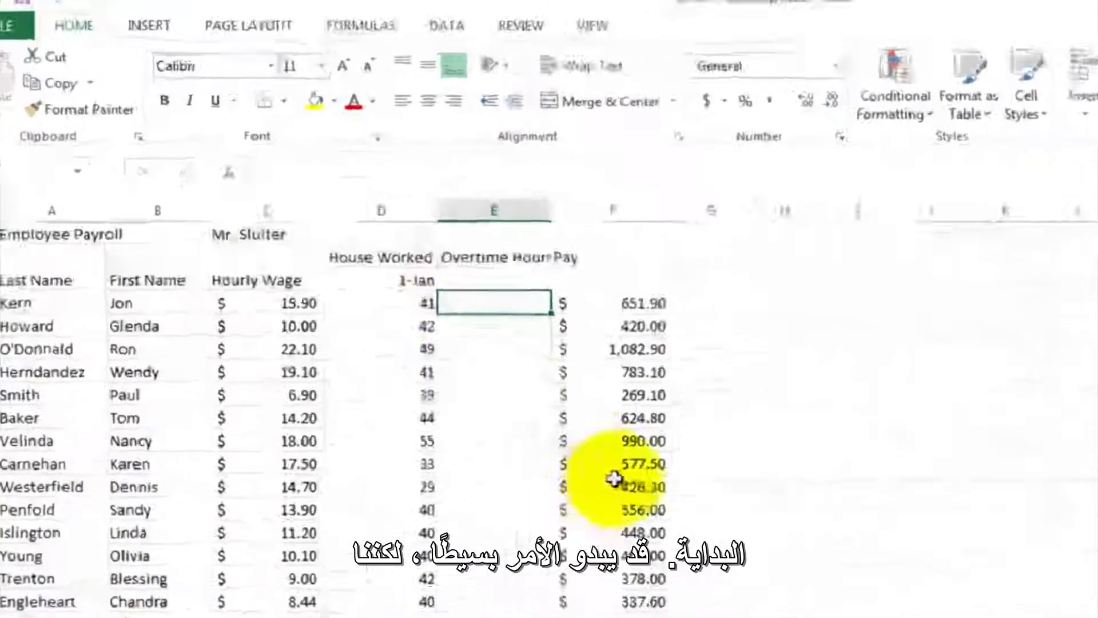
type("=")
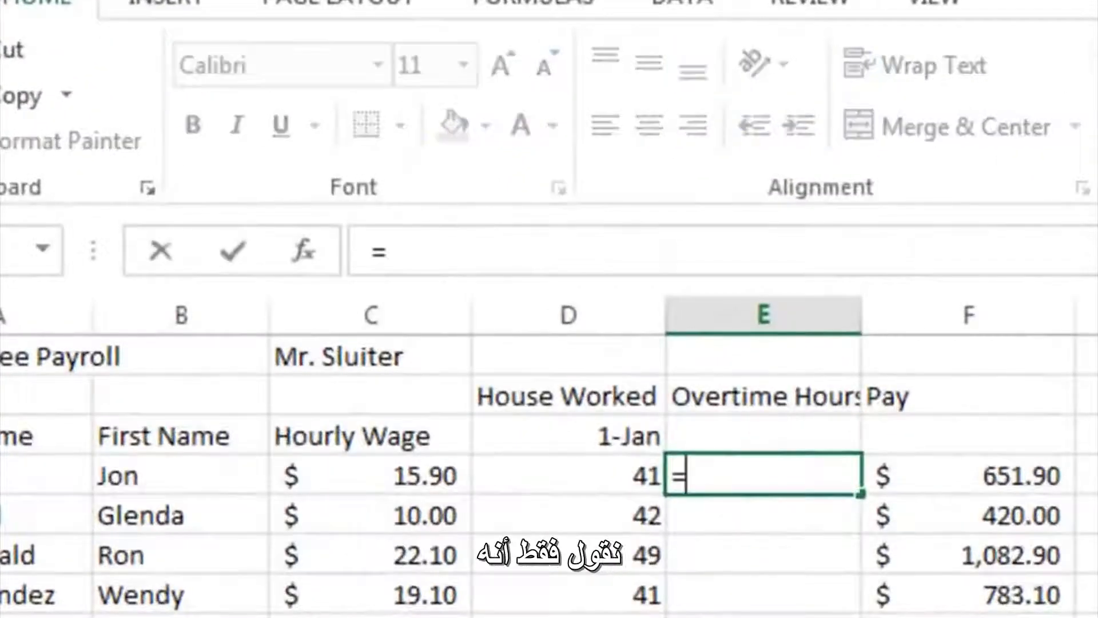
left_click(576, 478)
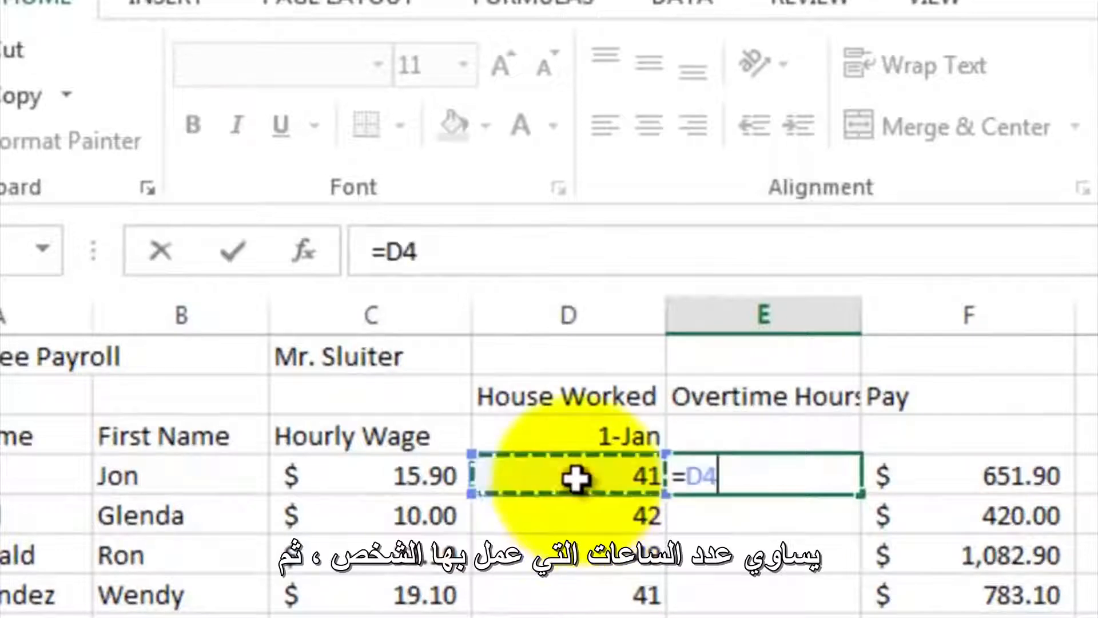
type("-40")
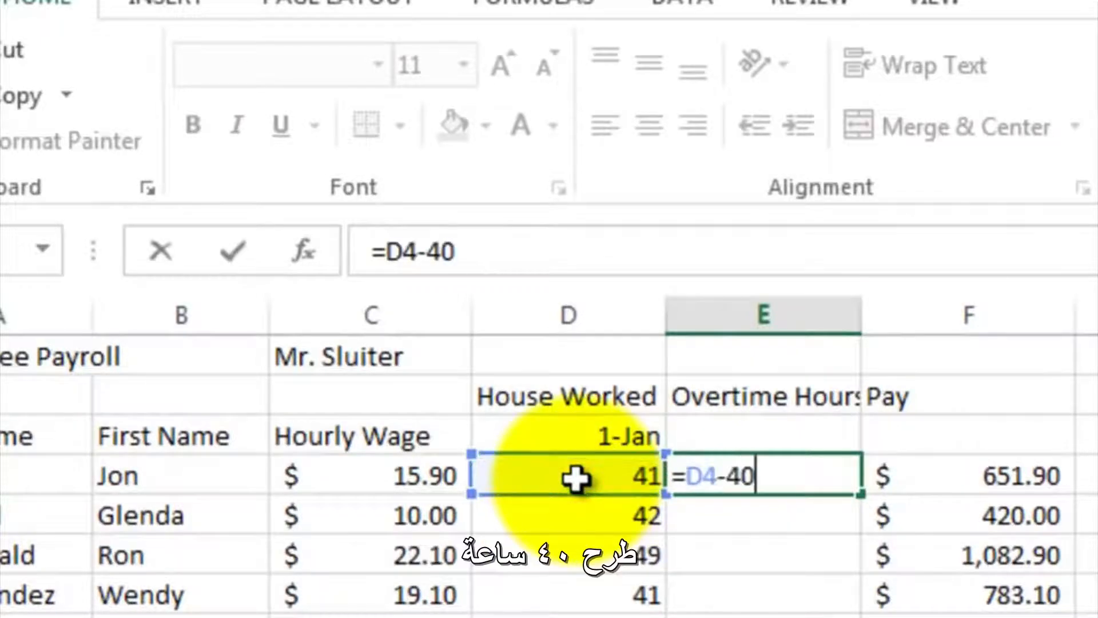
key("Return")
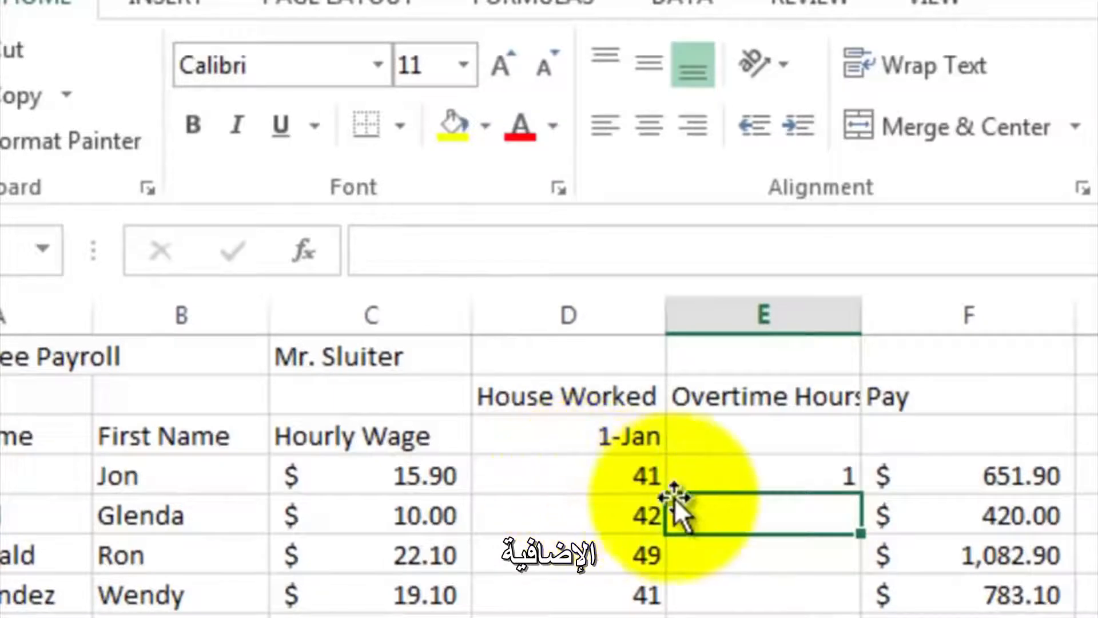
- Fill the overtime formula from E4 down through E20 and inspect the copied formula in E8
left_click(692, 480)
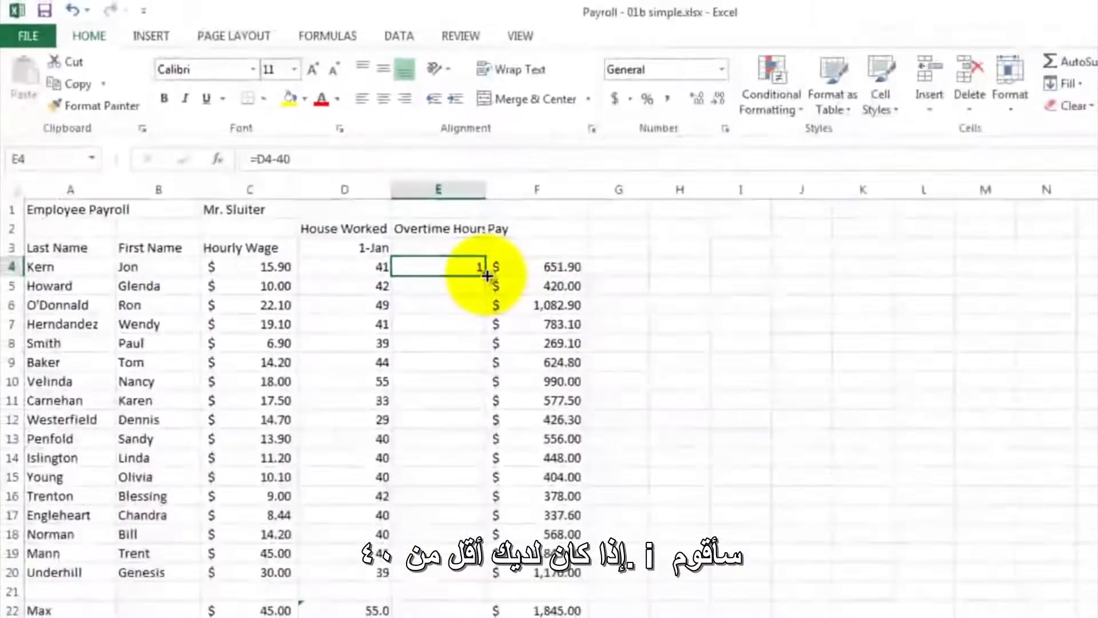
left_click_drag(487, 275, 482, 578)
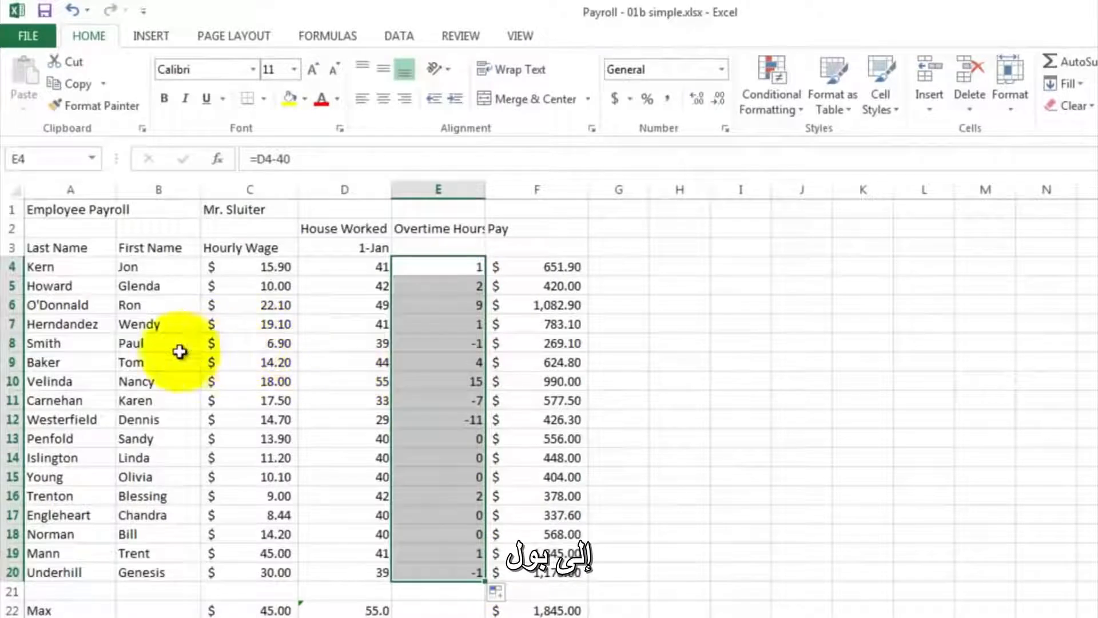
left_click(427, 344)
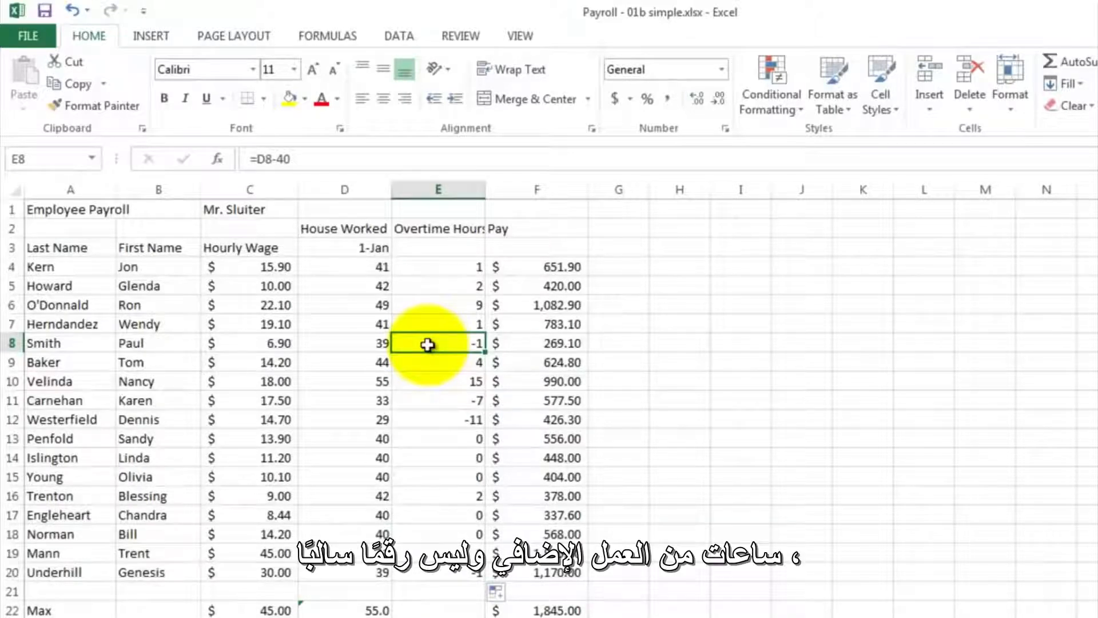
- Replace the overtime formula in E4 with =IF(D4>40,D4-40,0) so that hours at or below 40 give zero
left_click(418, 265)
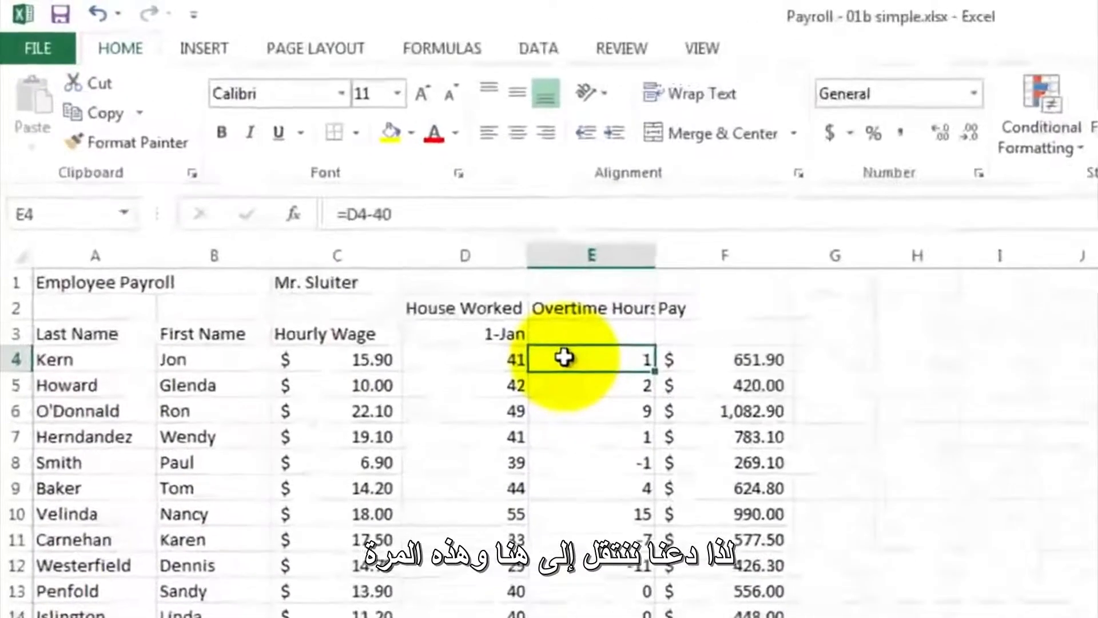
double_click(565, 358)
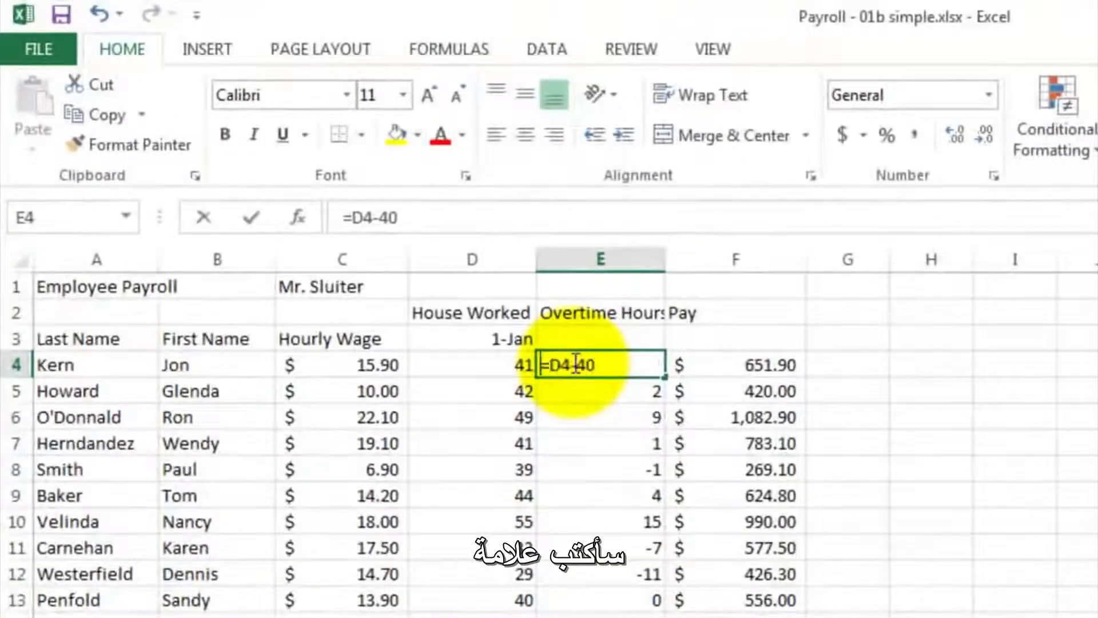
type("=if")
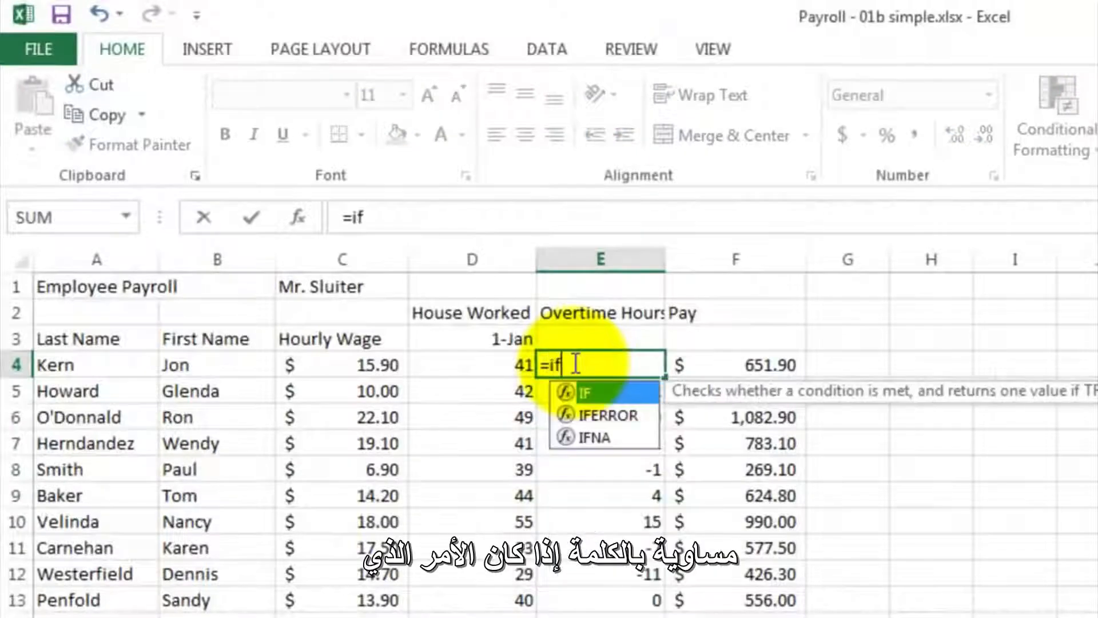
type("(")
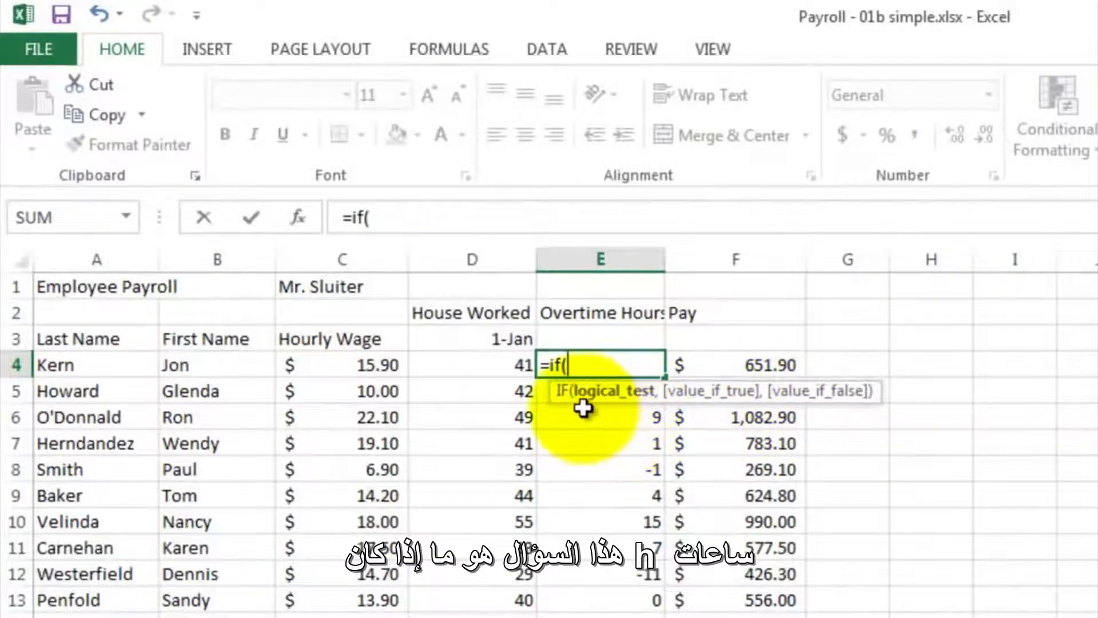
left_click(471, 367)
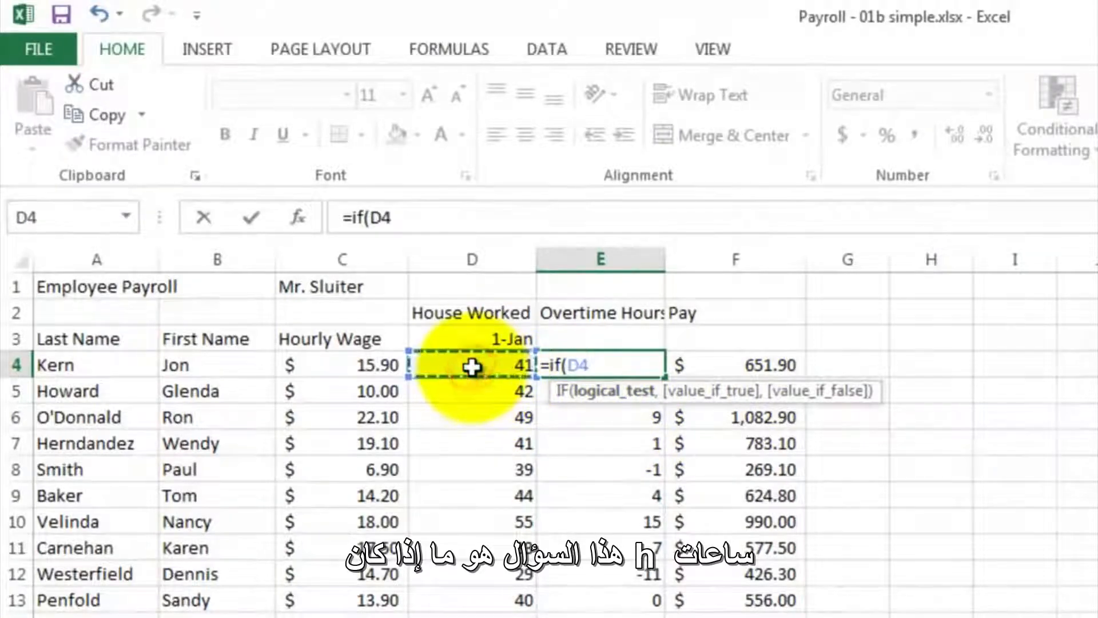
type(">")
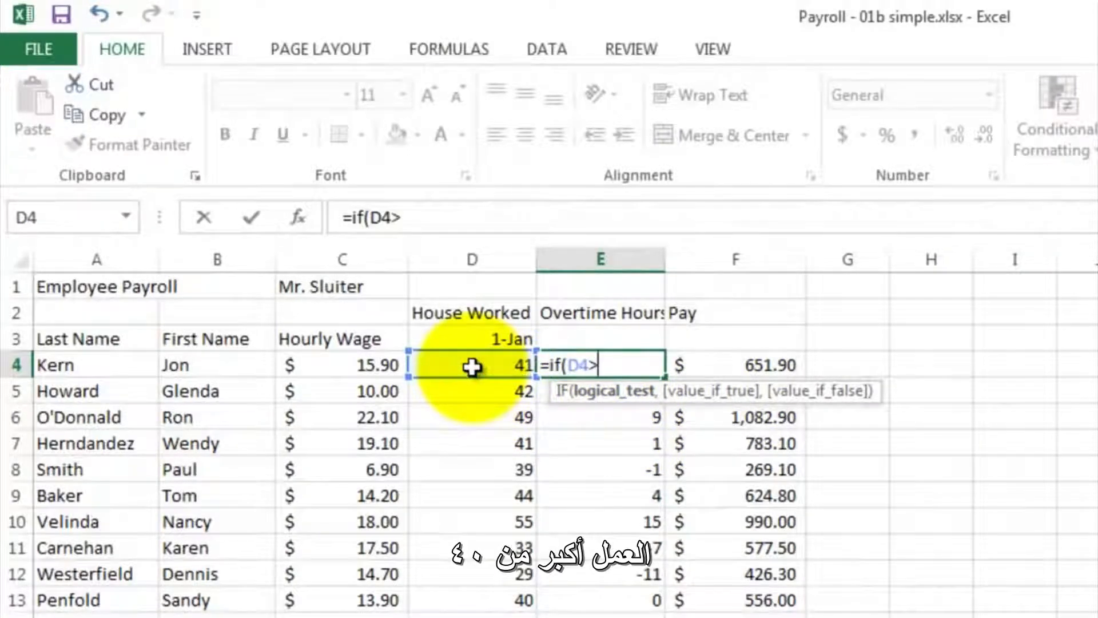
type("40,")
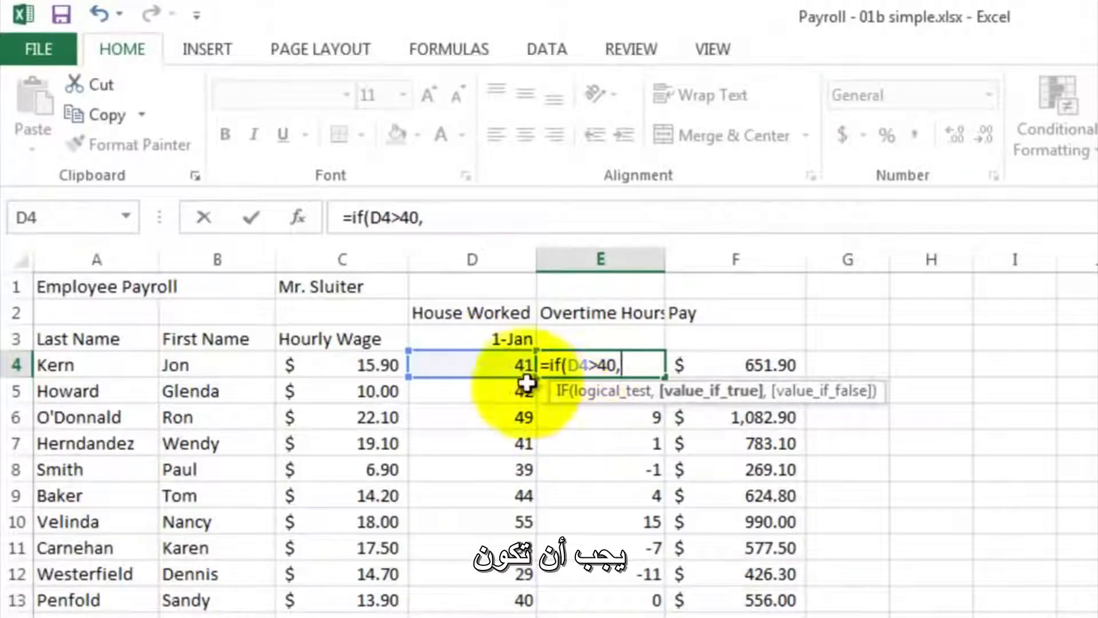
left_click(502, 369)
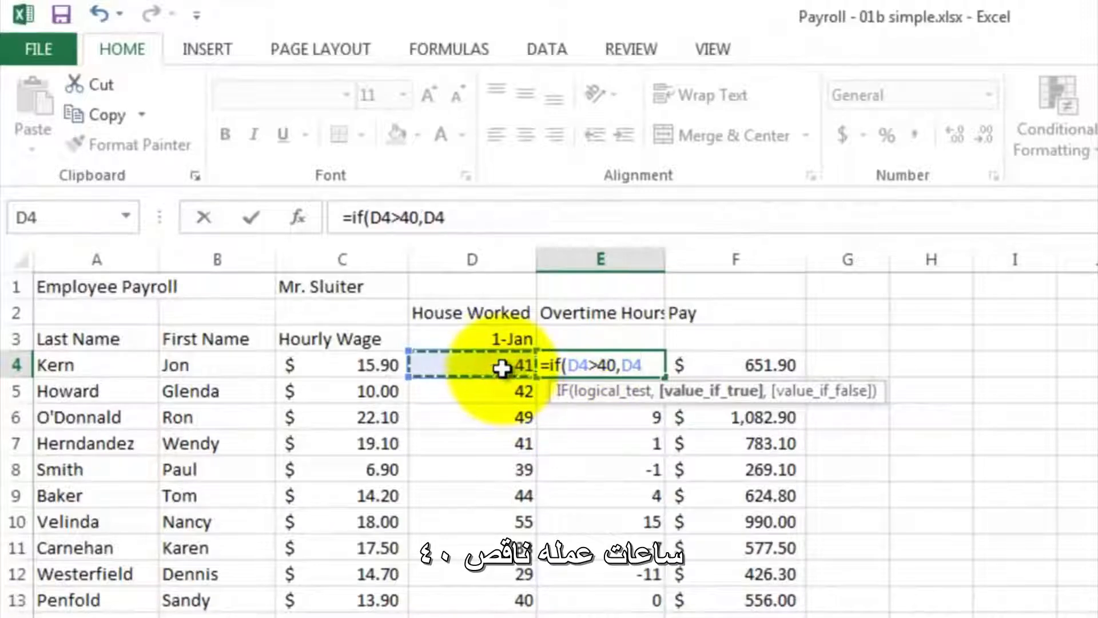
type("-40")
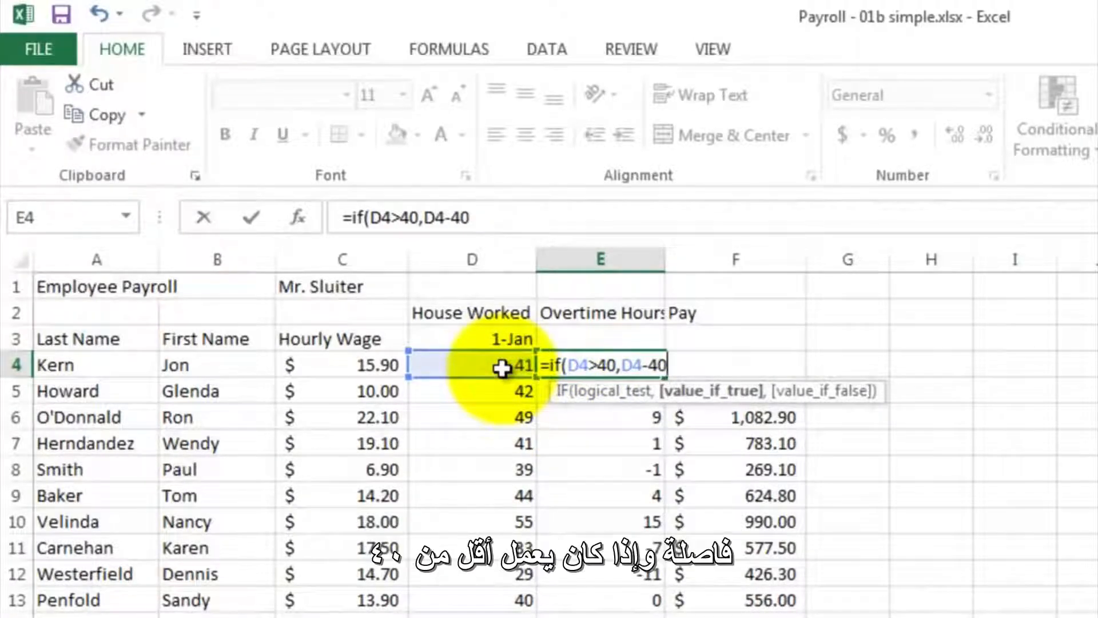
type(",0")
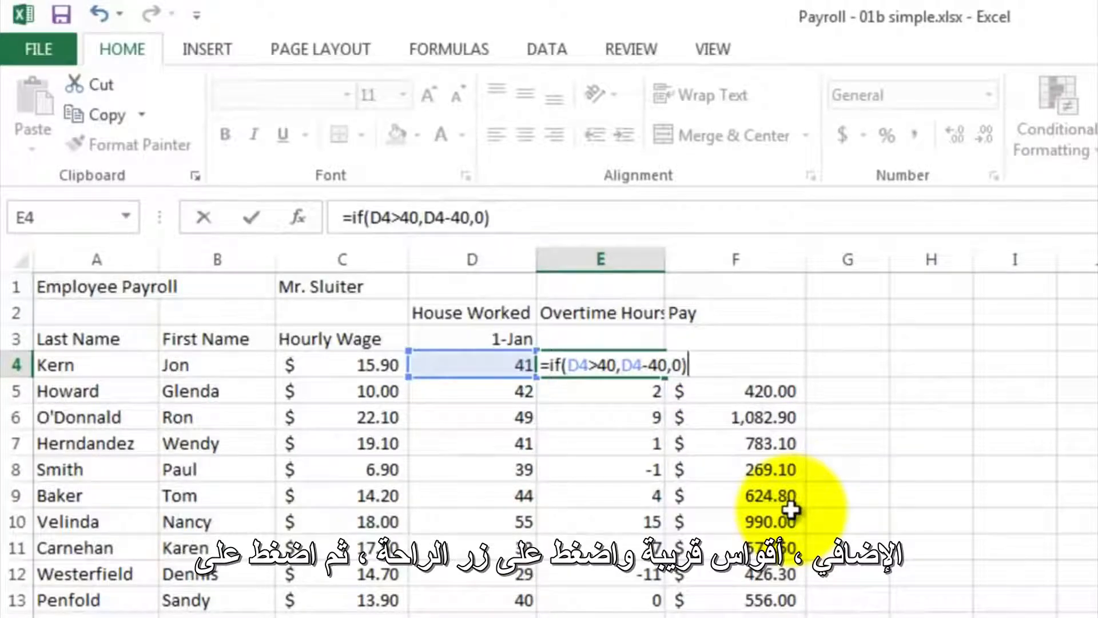
key("Return")
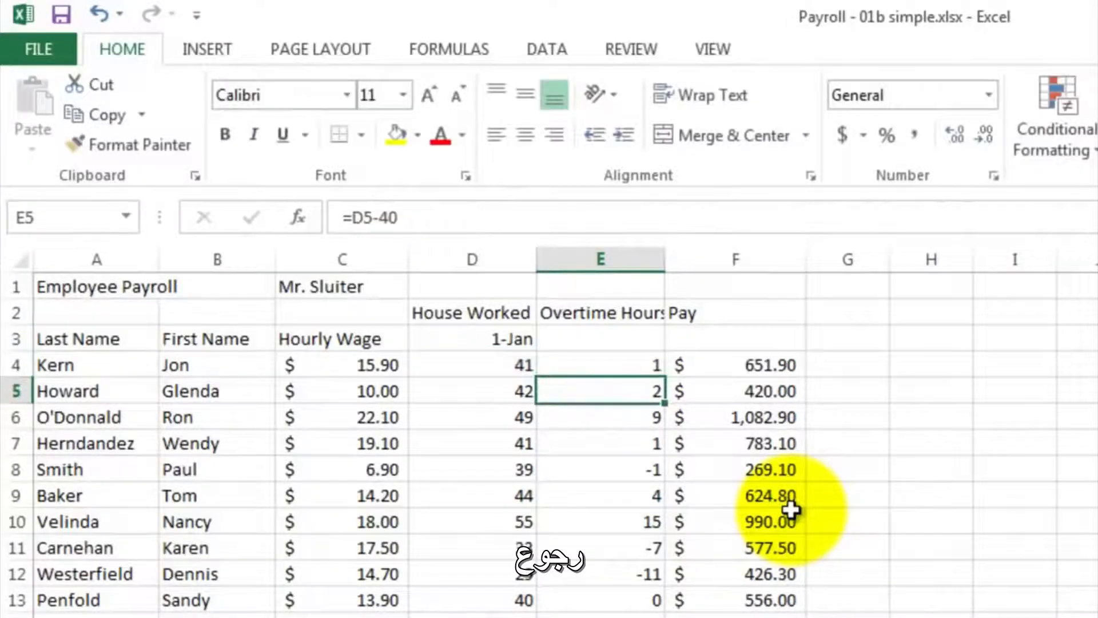
- Fill the IF formula from E4 down through E20 and inspect the copied formula in E8
left_click(635, 366)
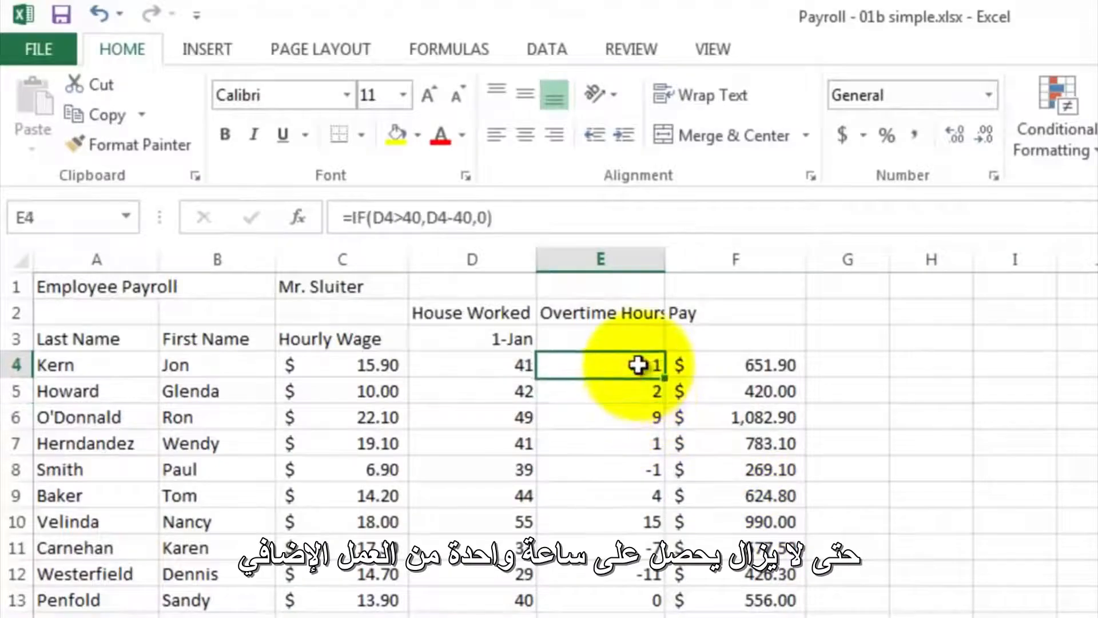
left_click_drag(663, 376, 667, 617)
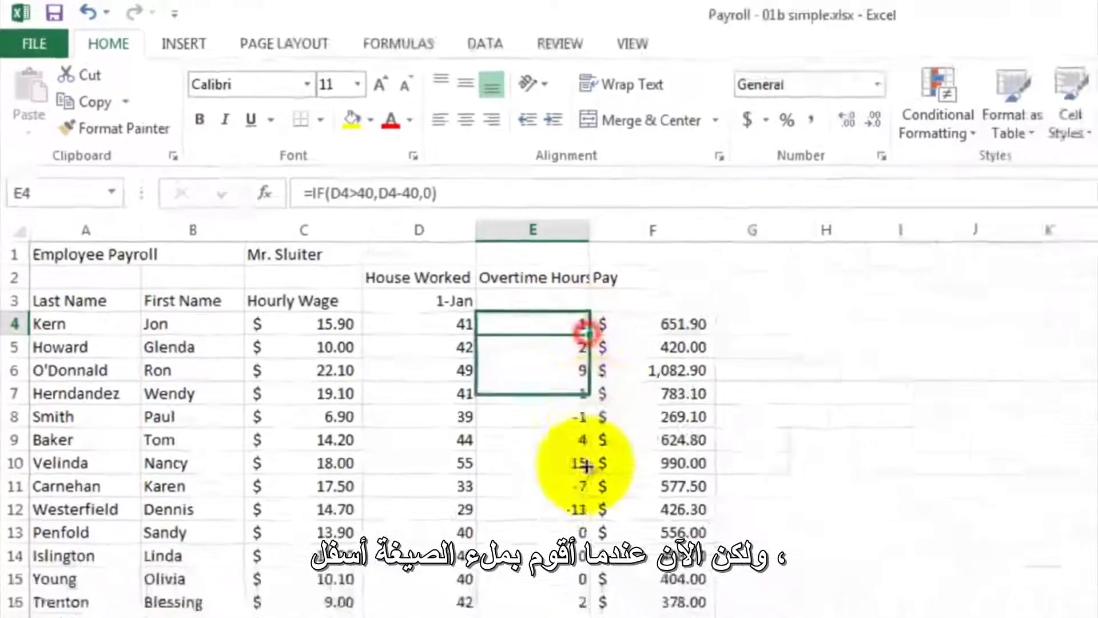
left_click_drag(470, 562, 472, 552)
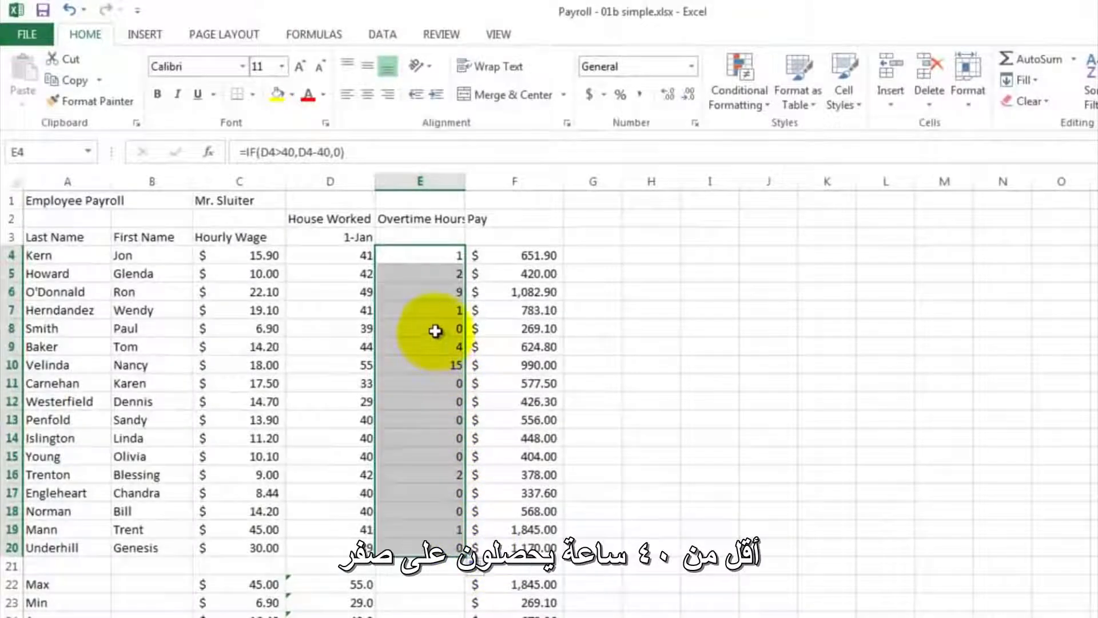
left_click(435, 330)
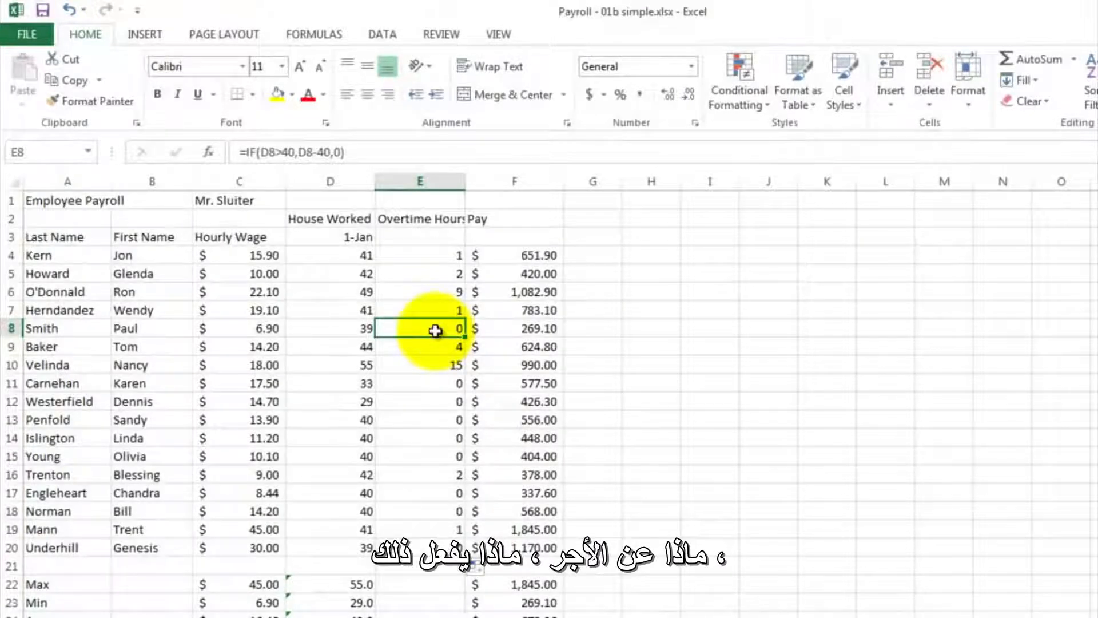
- Examine the Pay formula in F4 to see which cells it multiplies, leaving it as it is
left_click(508, 258)
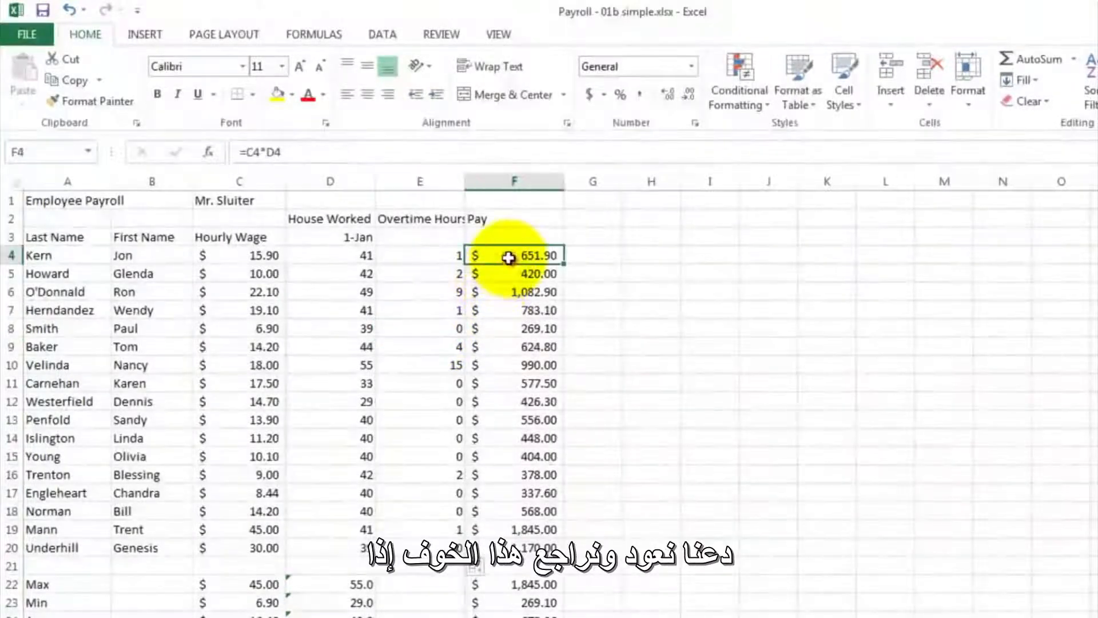
double_click(509, 257)
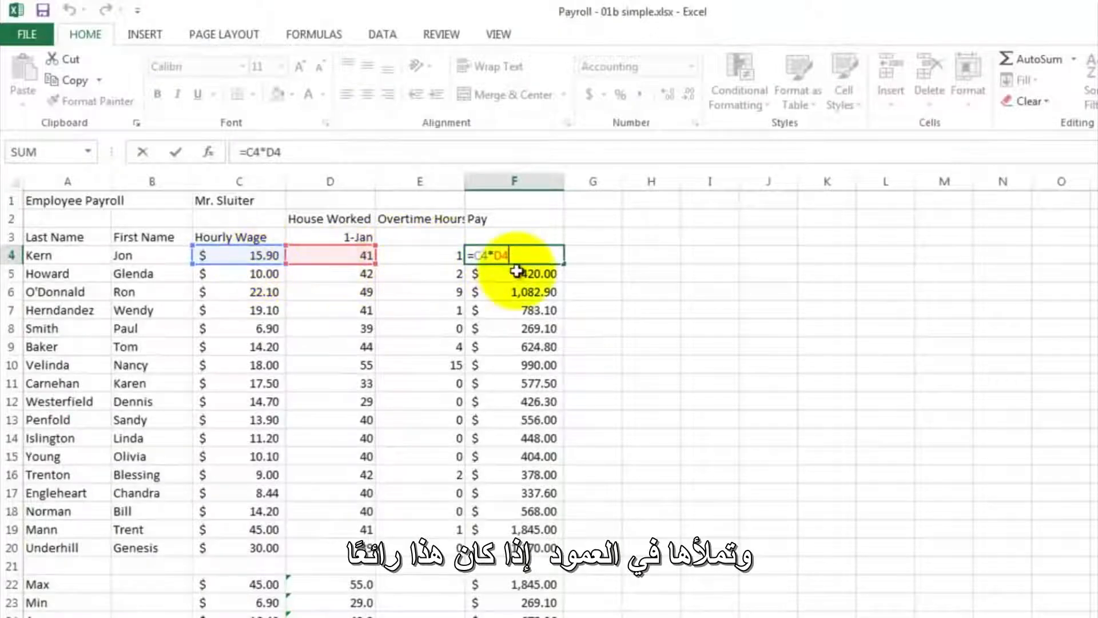
key("Return")
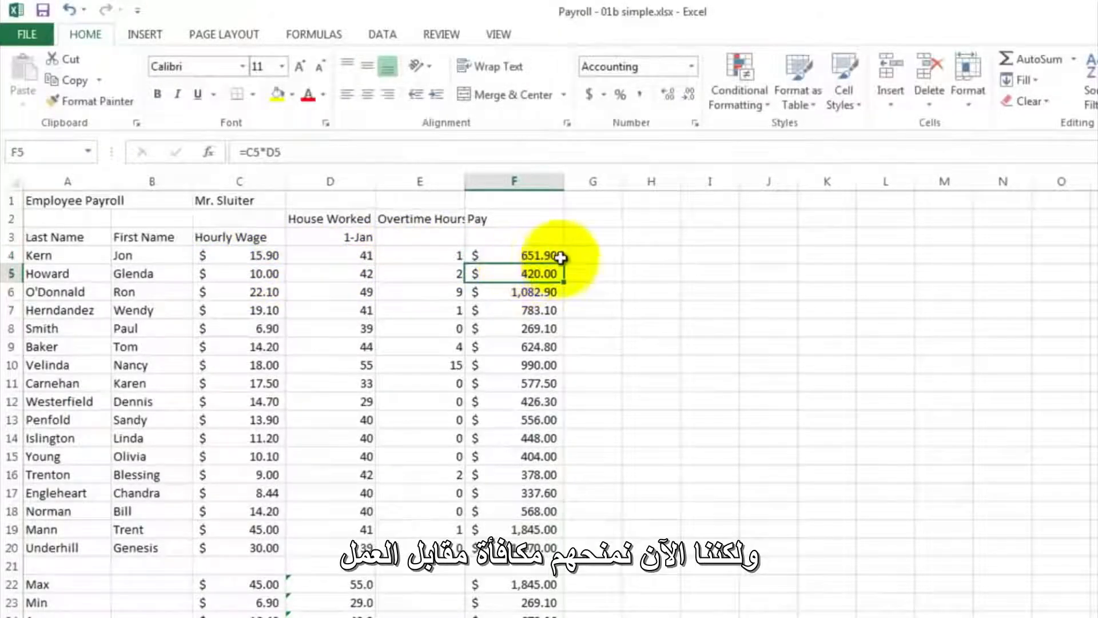
- Enter the heading Overtime Bonus in cell G2, beside the Pay column
left_click(584, 220)
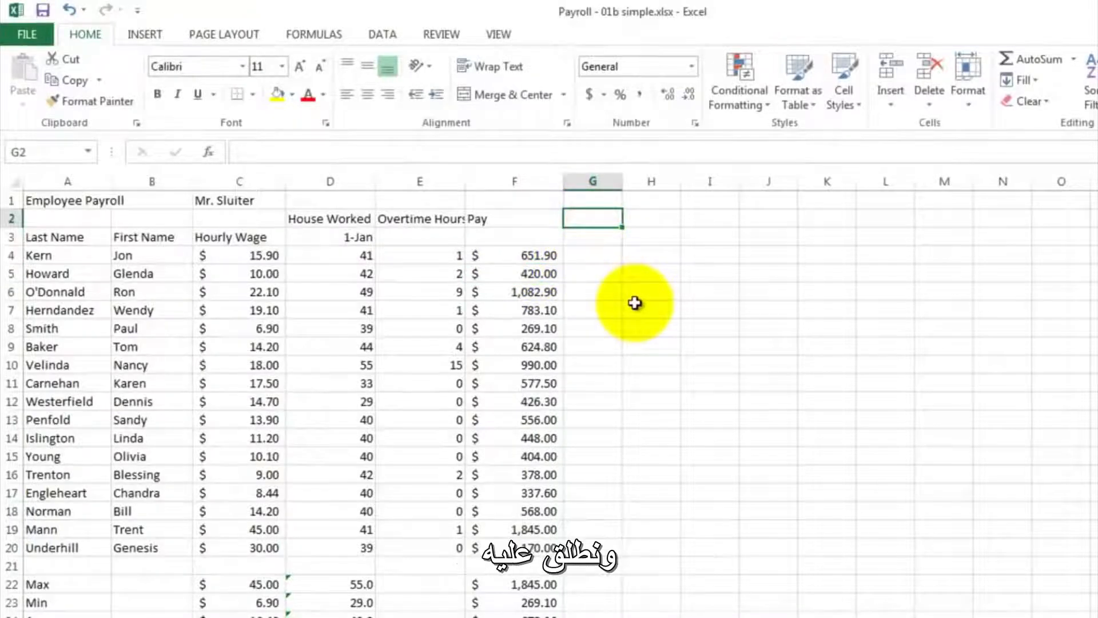
type("Overti")
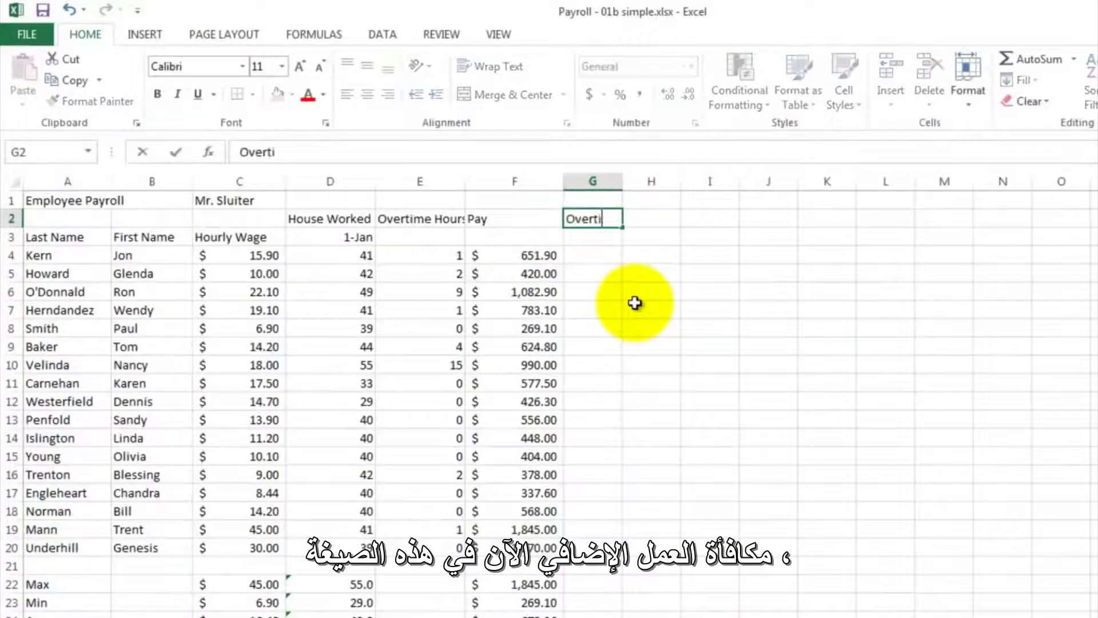
type("me Bonus")
- Enter the formula =.5*C4*E4 in G4 to calculate the first employee's overtime bonus from hourly wage and overtime hours
left_click(582, 255)
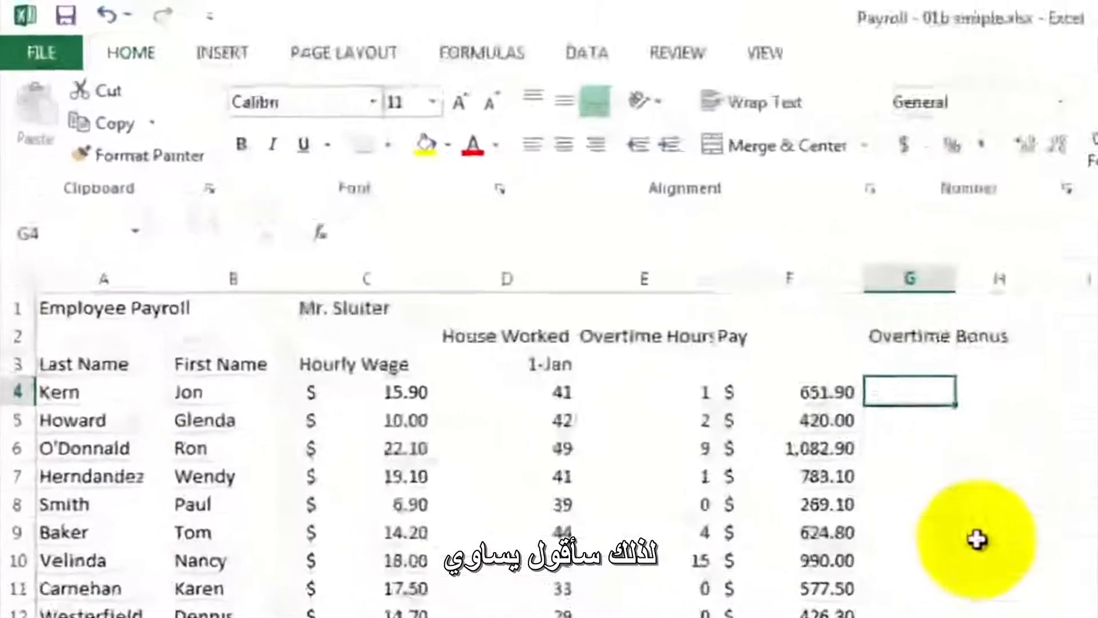
type("=")
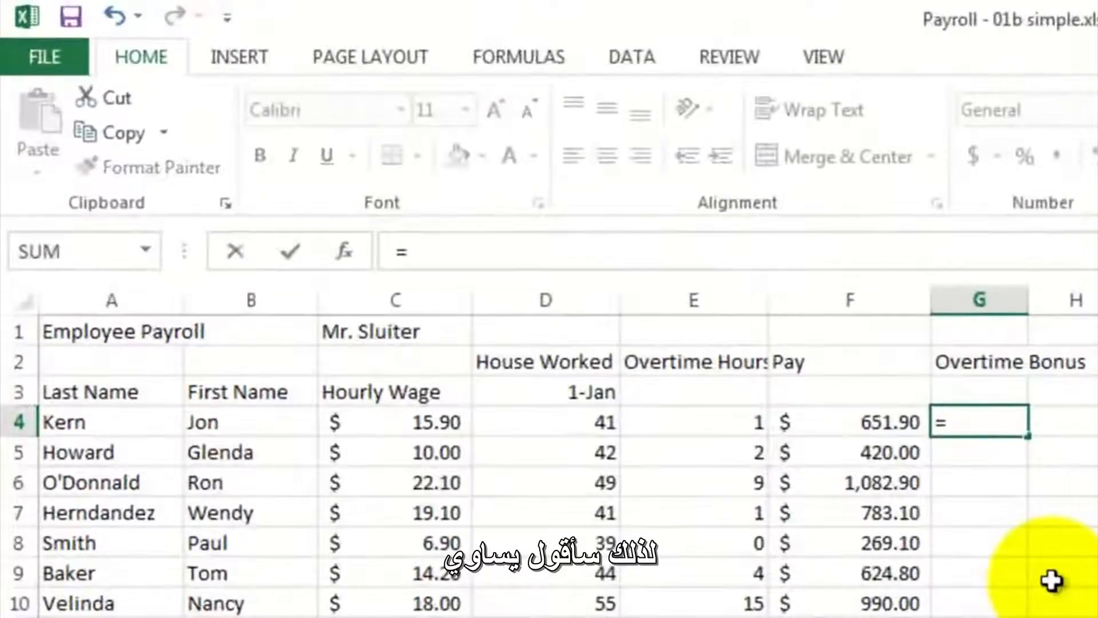
type(".5*")
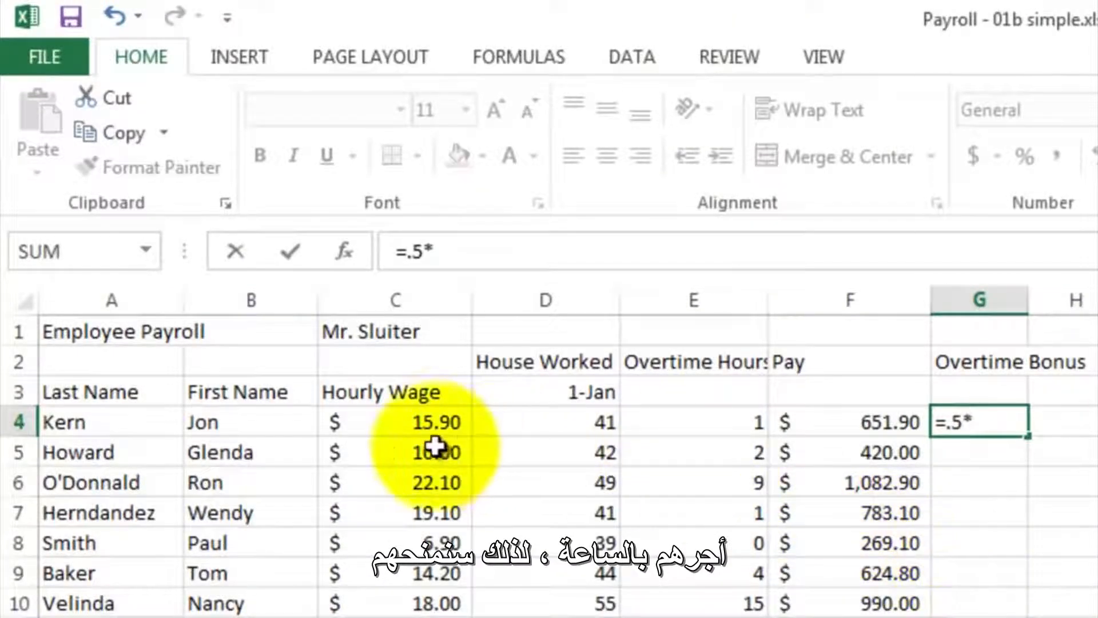
left_click(414, 426)
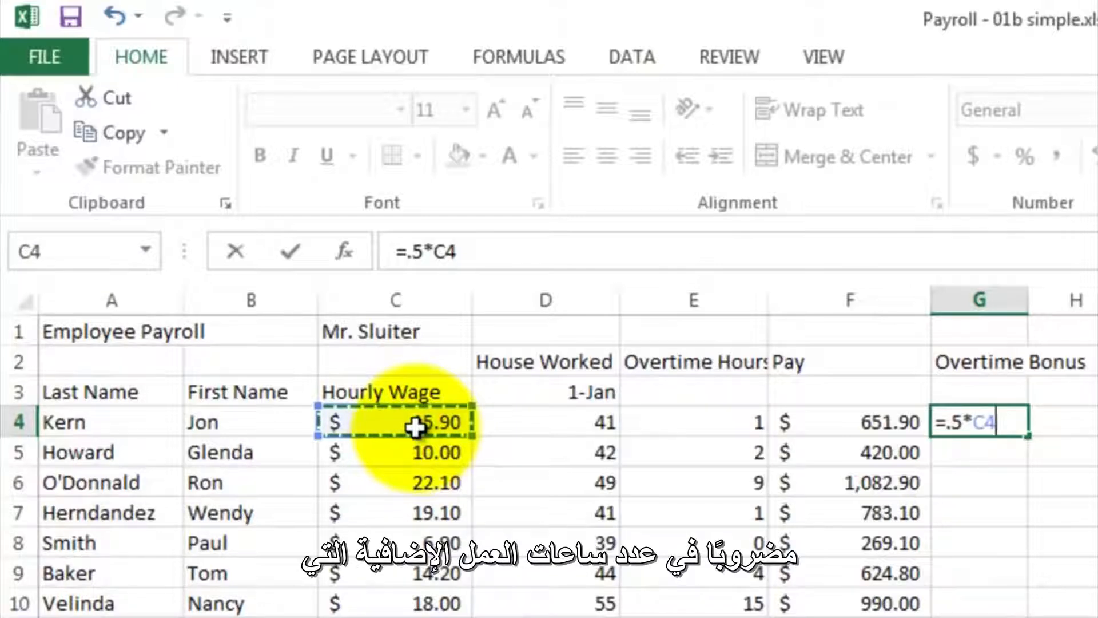
type("*")
left_click(661, 426)
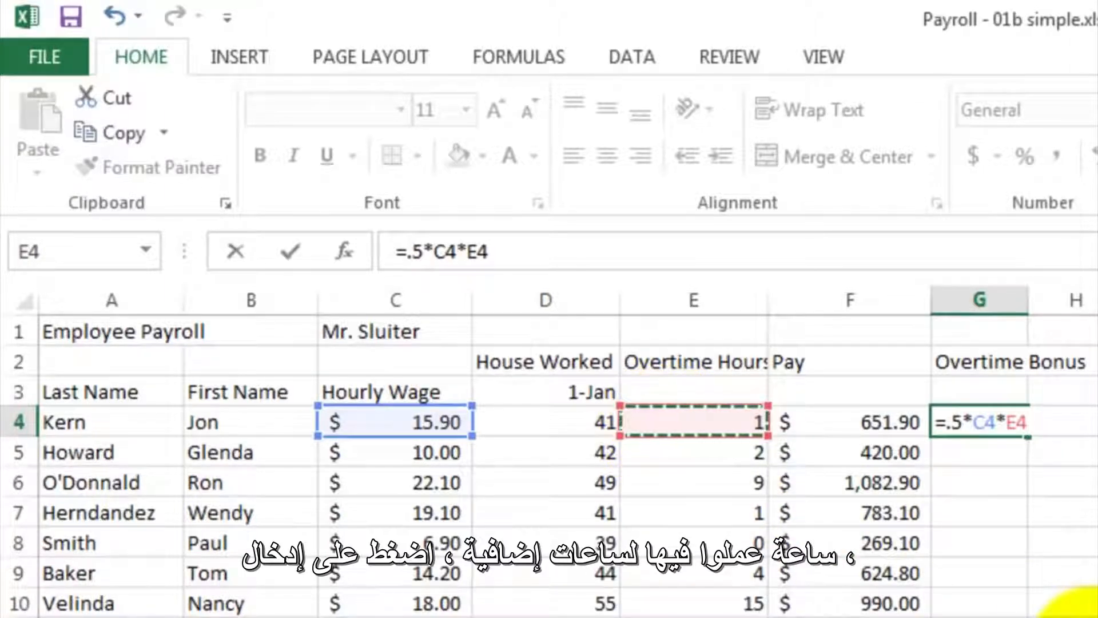
key("Return")
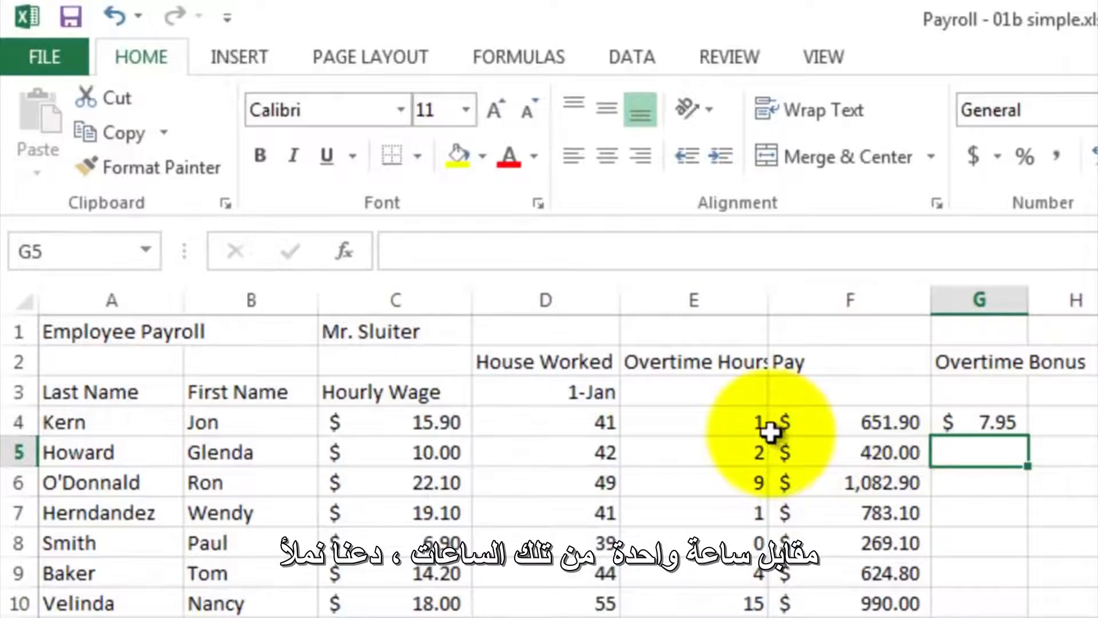
- Fill the overtime bonus formula from G4 down through G20 and inspect the copied formulas in G8 and G13
left_click(994, 426)
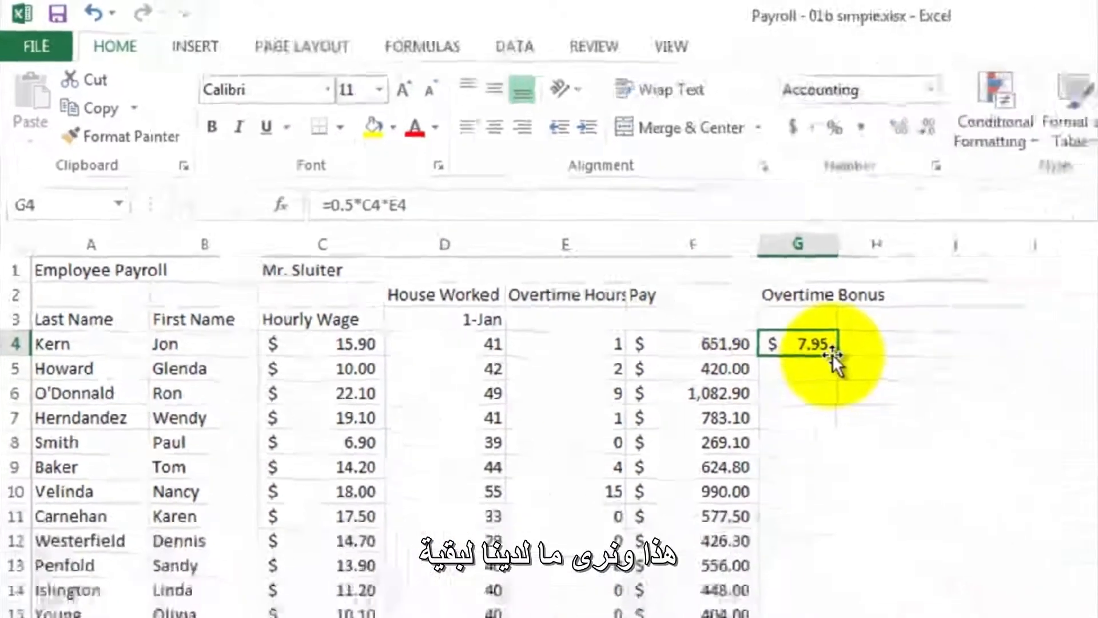
left_click_drag(833, 354, 835, 617)
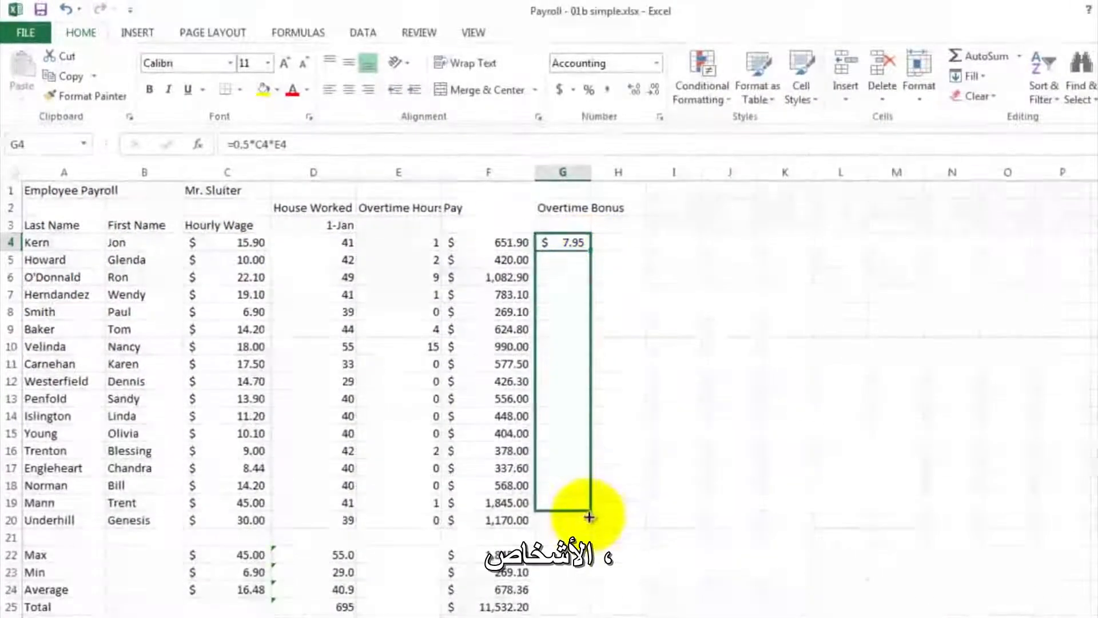
left_click_drag(589, 518, 589, 522)
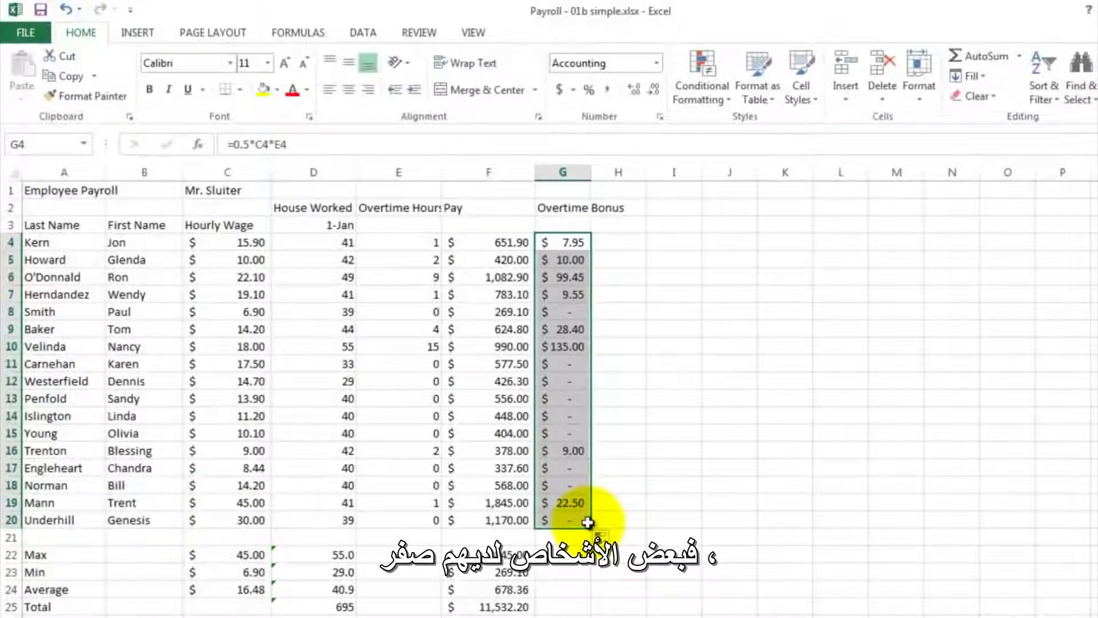
left_click(570, 310)
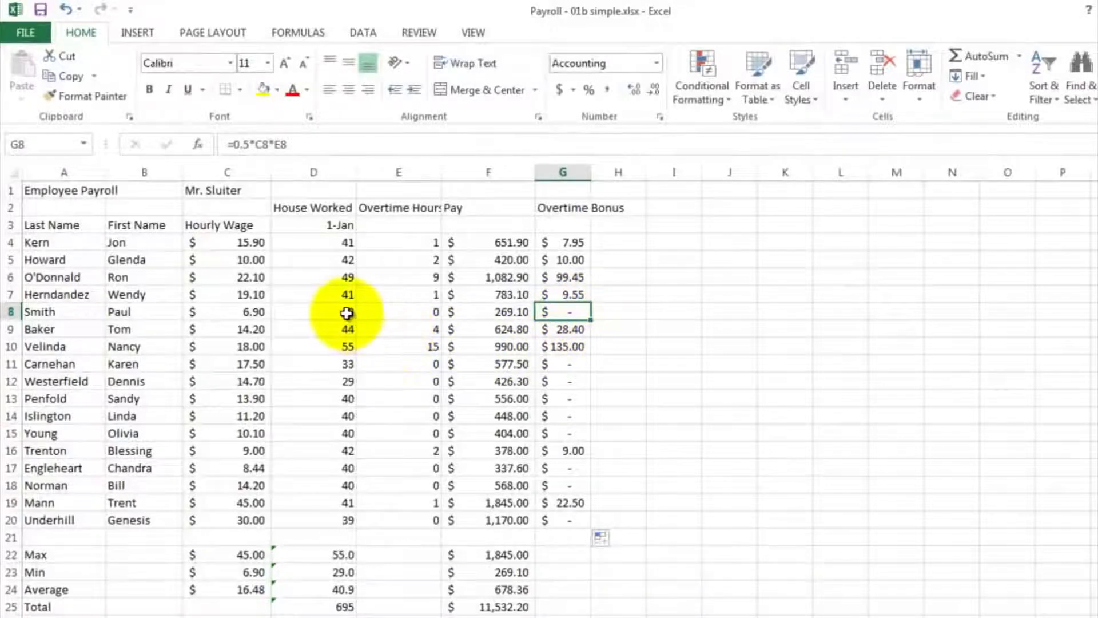
left_click(565, 401)
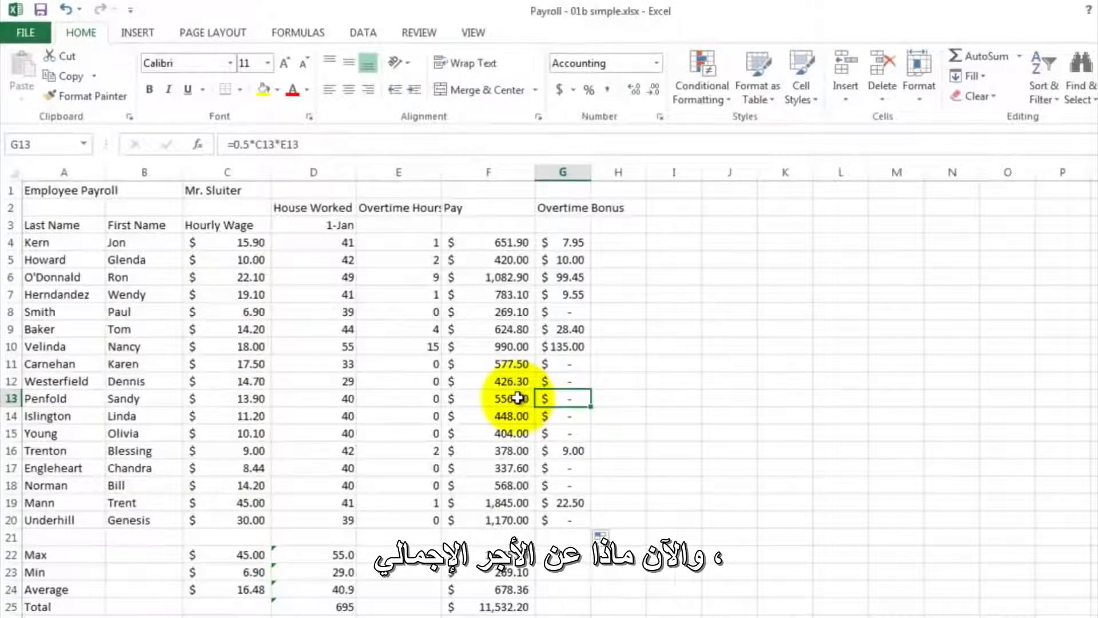
- Enter the heading Total in cell H2, beside the overtime bonus heading
left_click(613, 208)
left_click(613, 208)
type("Total")
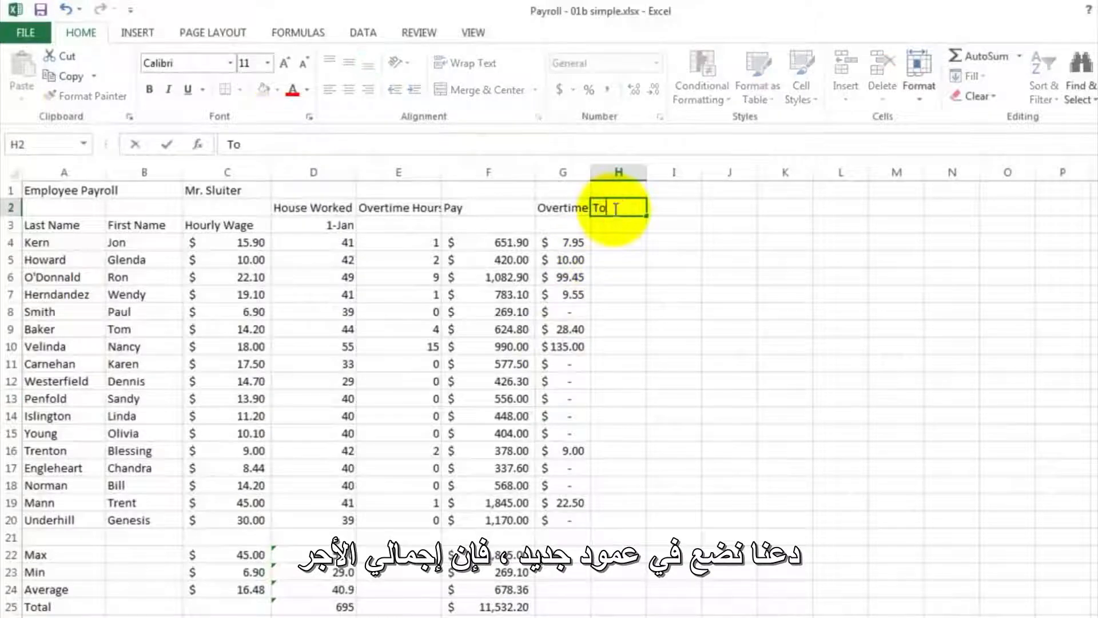
key("Return")
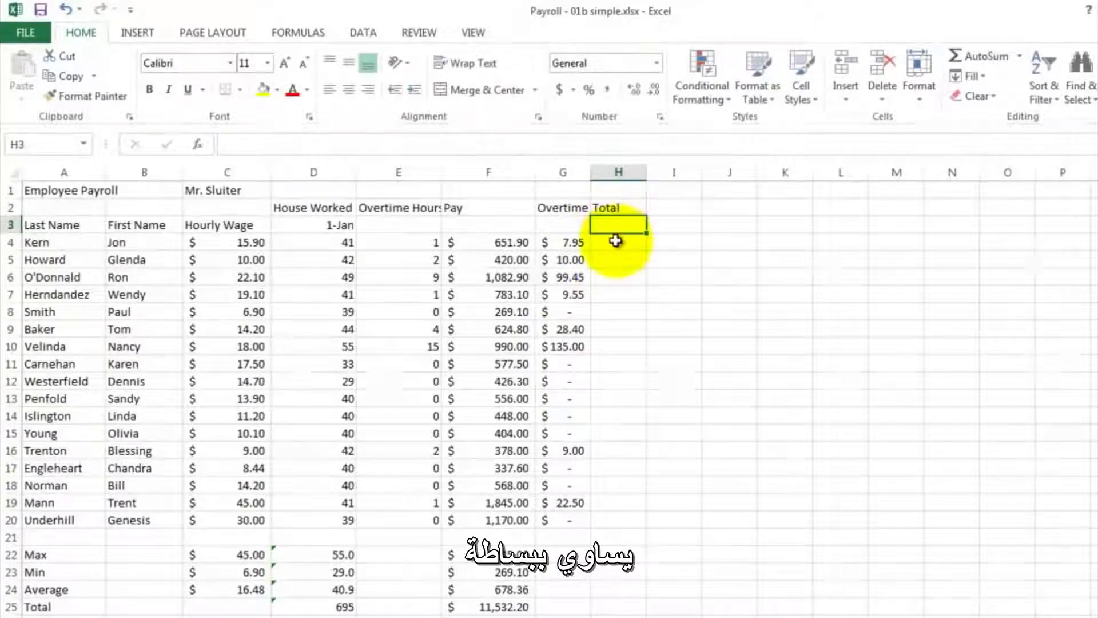
- Enter the formula =F4+G4 in H4 to add the first employee's pay and overtime bonus
left_click(614, 241)
type("=")
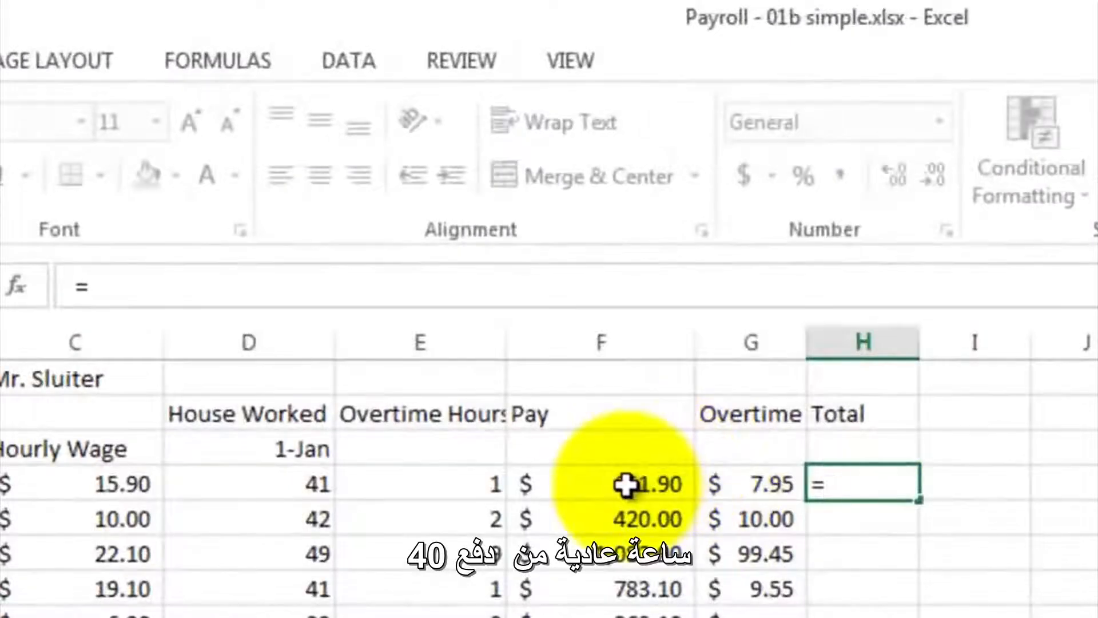
left_click(626, 484)
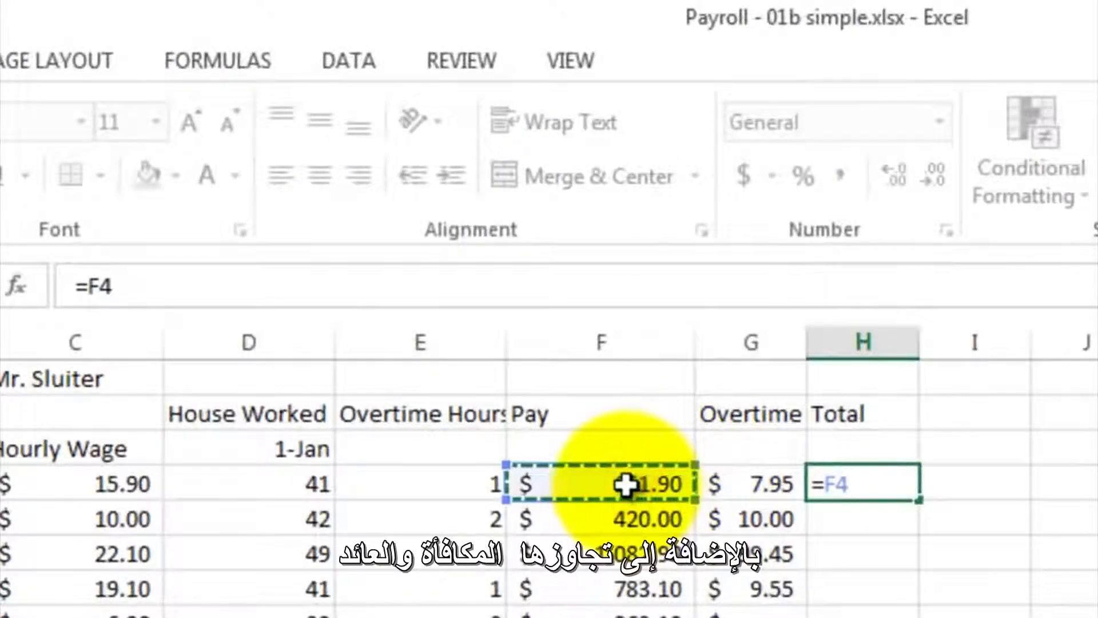
type("+")
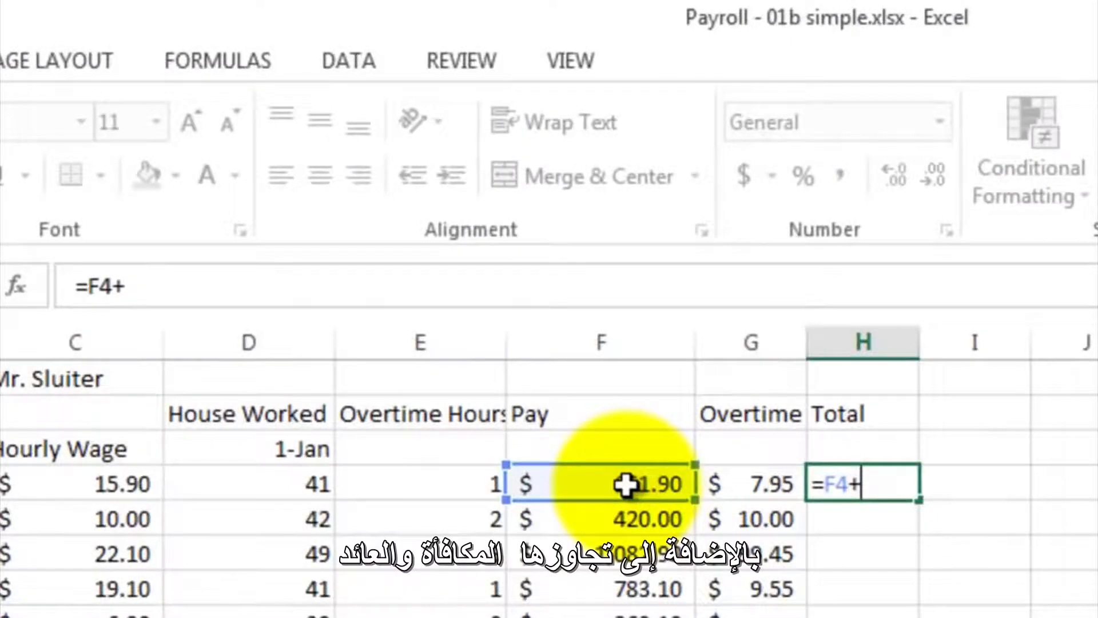
left_click(754, 484)
key("Return")
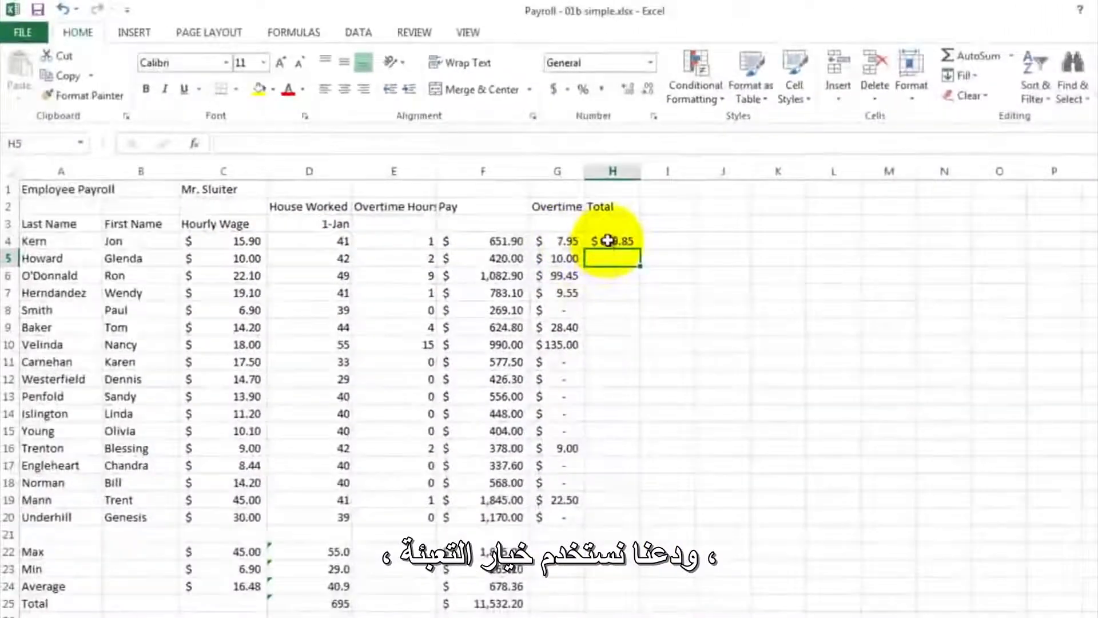
- Fill the total pay formula from H4 down through H20 and widen column H to fit the amounts
left_click(629, 248)
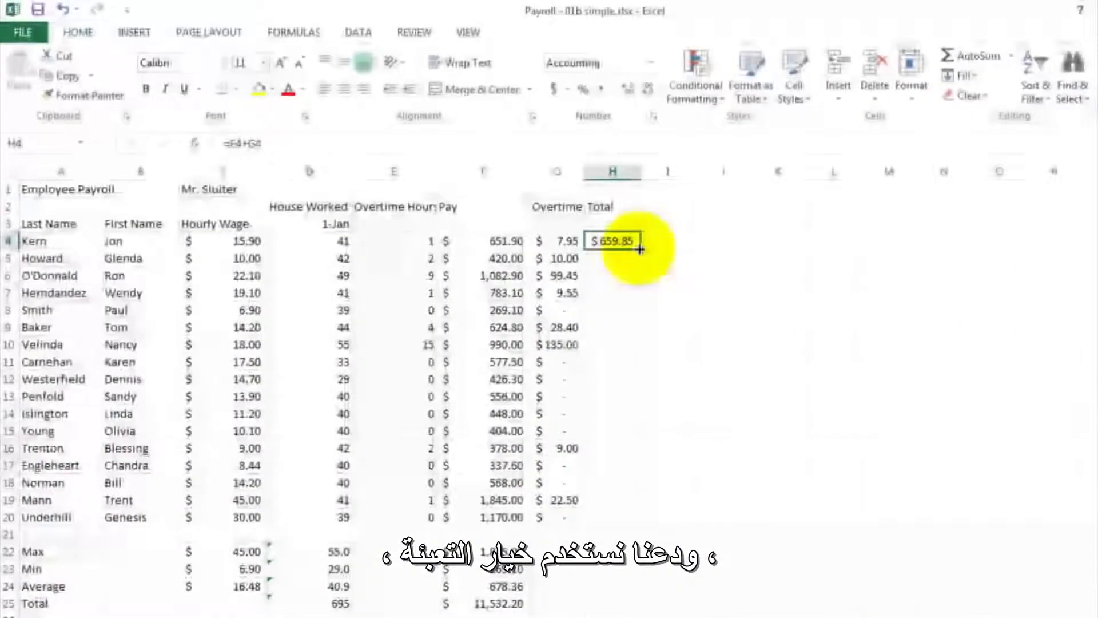
left_click_drag(640, 249, 638, 509)
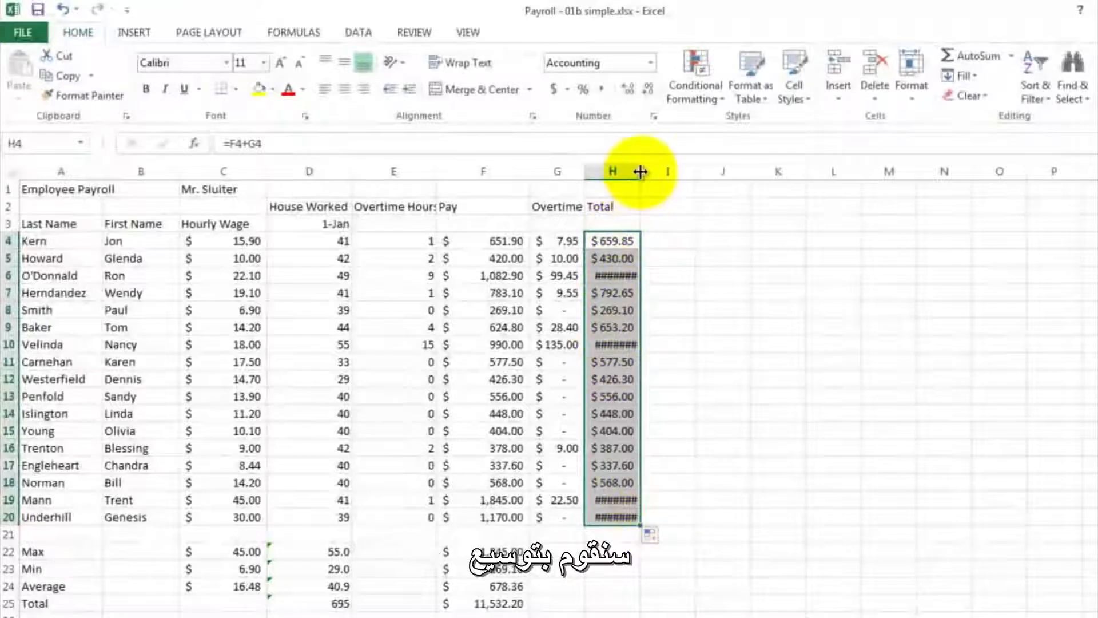
left_click_drag(640, 170, 651, 175)
left_click_drag(656, 175, 657, 174)
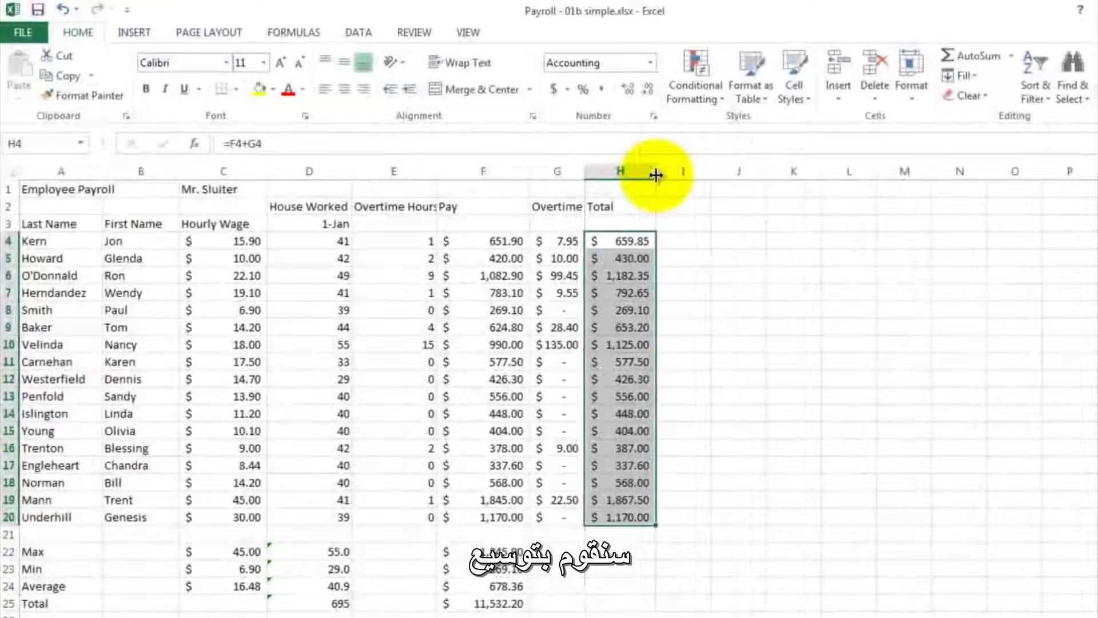
left_click(664, 393)
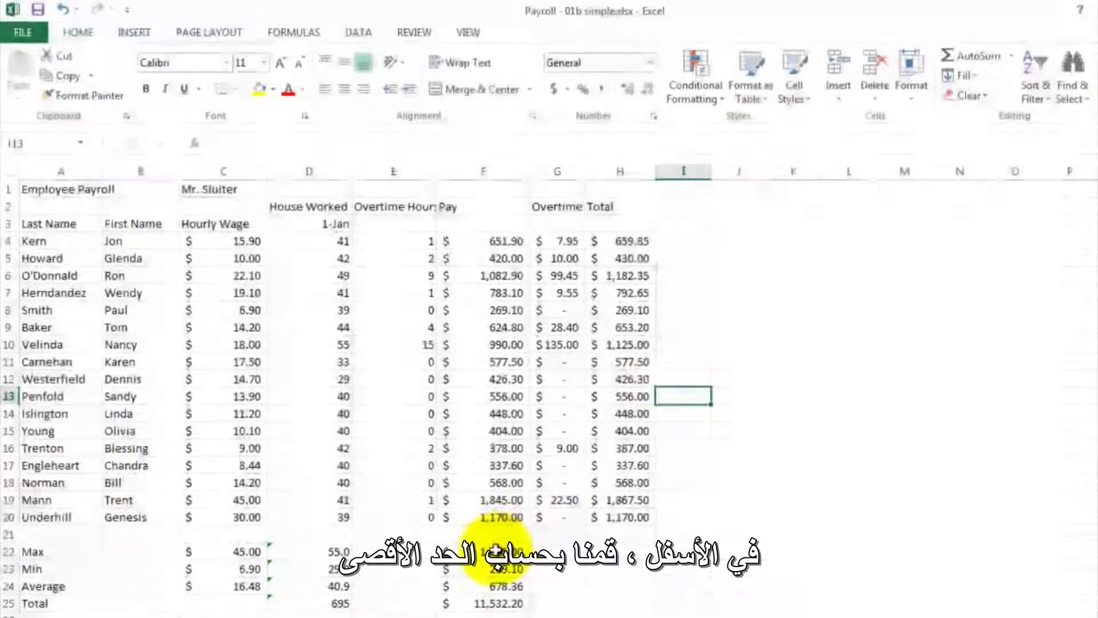
- Copy the Max, Min, Average and Total formulas in F22:F25 across to columns G and H
left_click(494, 550)
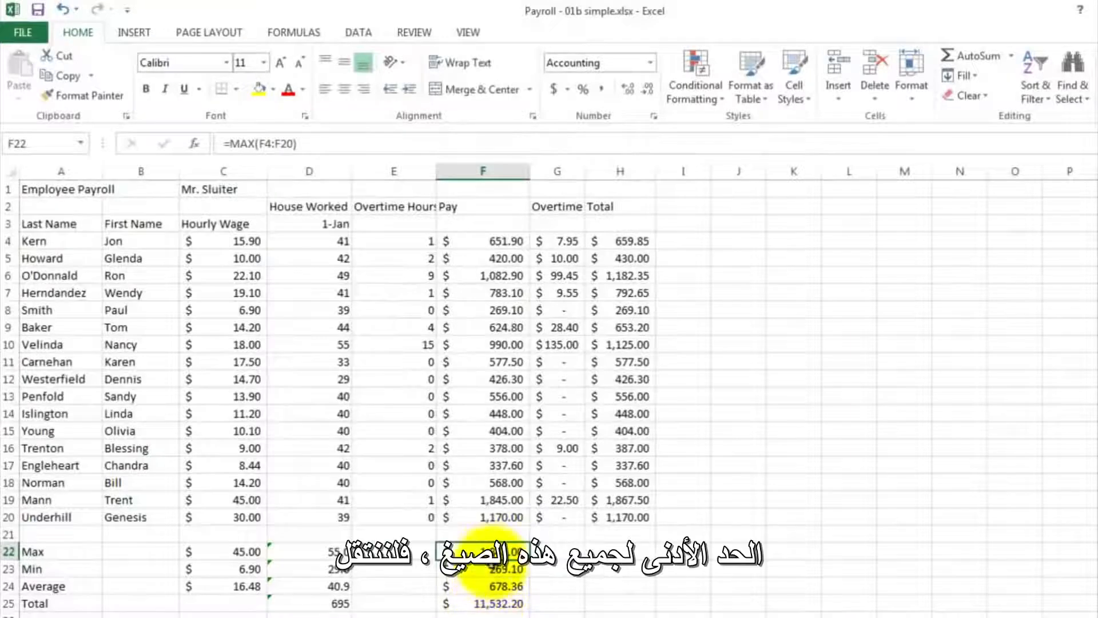
left_click_drag(492, 549, 624, 611)
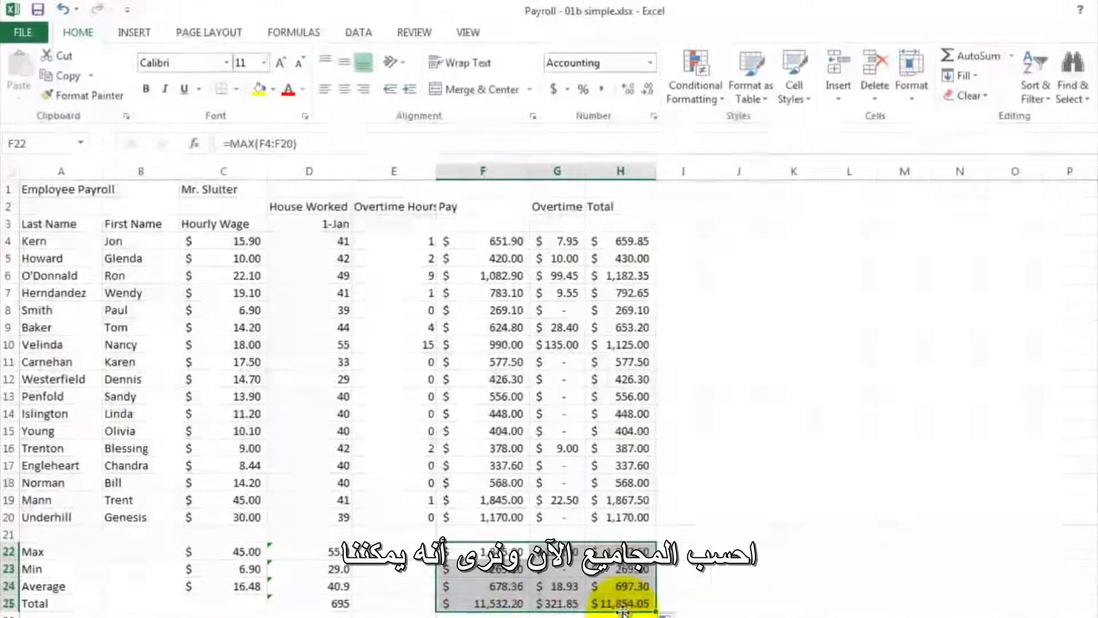
left_click(684, 546)
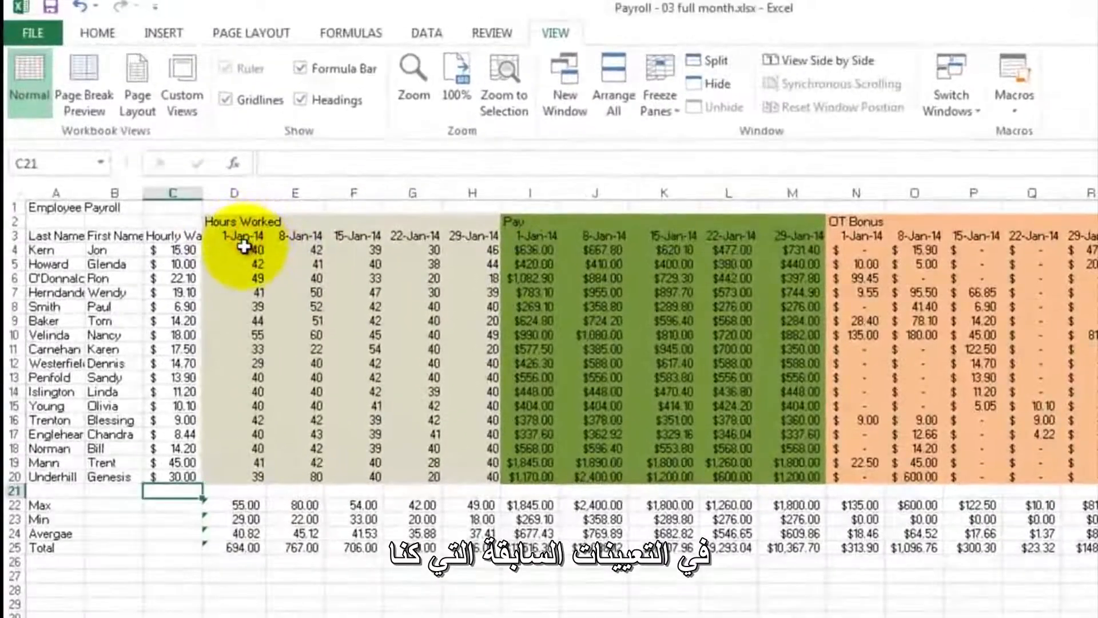
- Examine the weekly hours columns in the Payroll - 03 full month workbook and switch back to Payroll - 02b Overtime.xlsx
left_click_drag(244, 246, 234, 486)
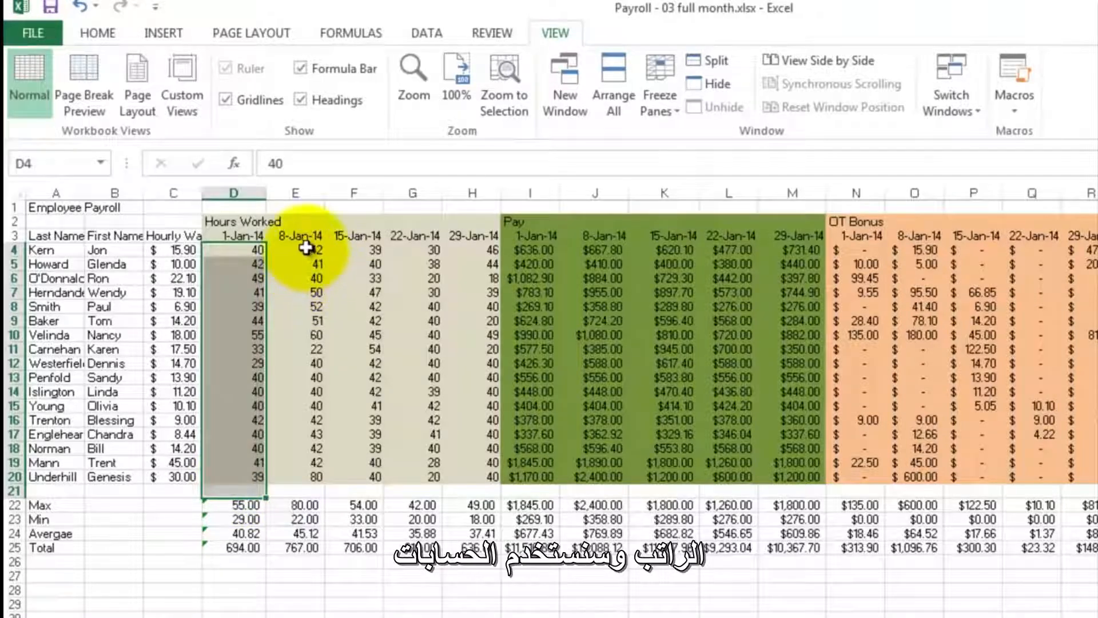
left_click_drag(303, 250, 468, 476)
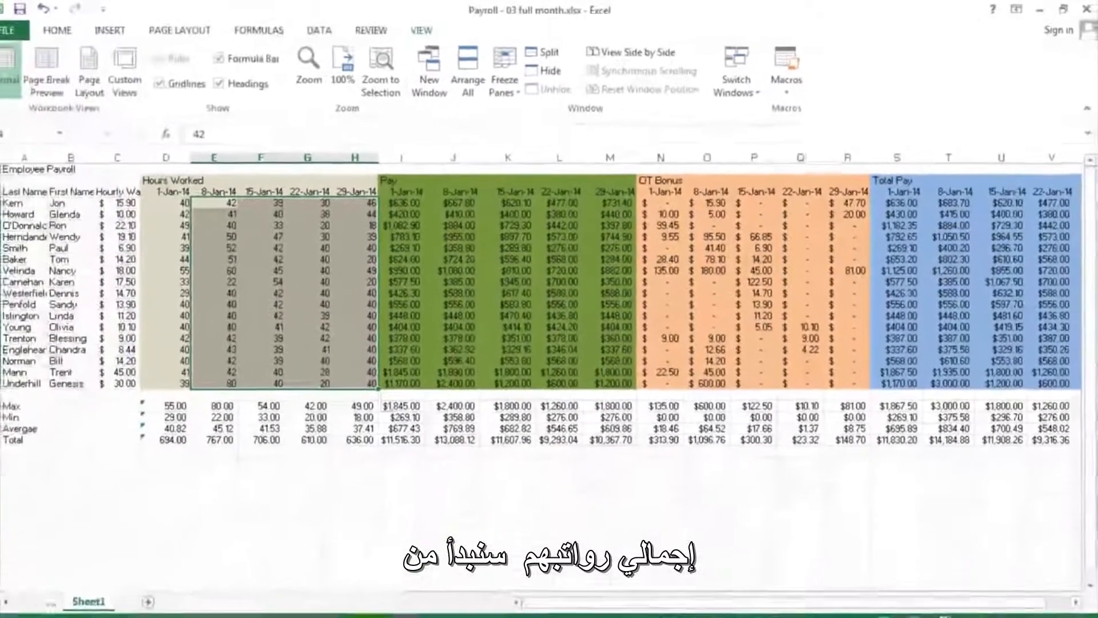
left_click(366, 617)
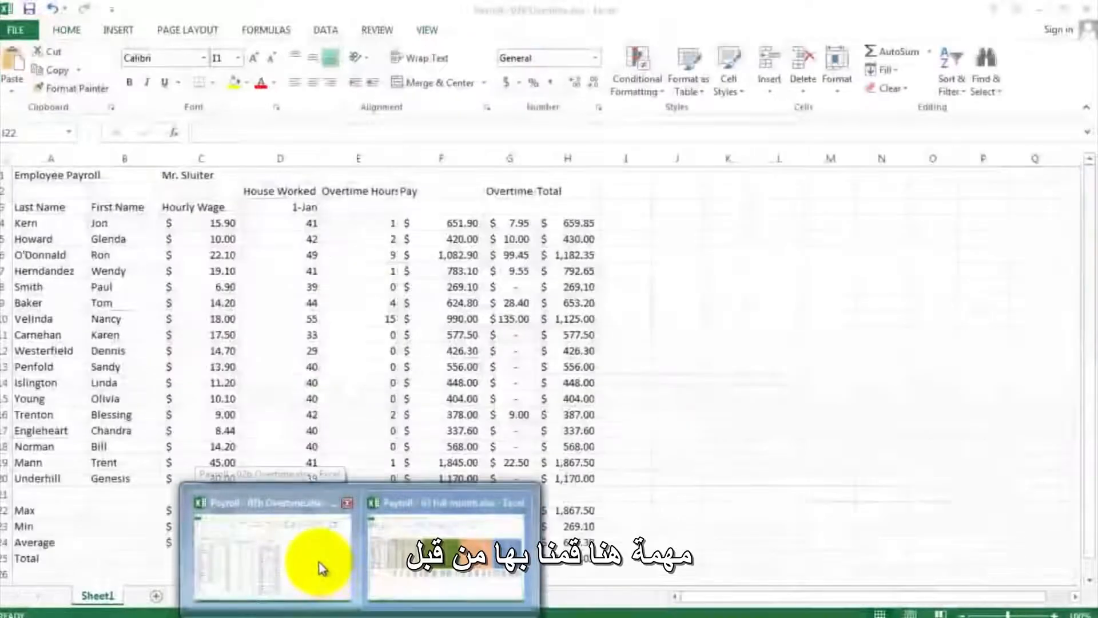
left_click(318, 565)
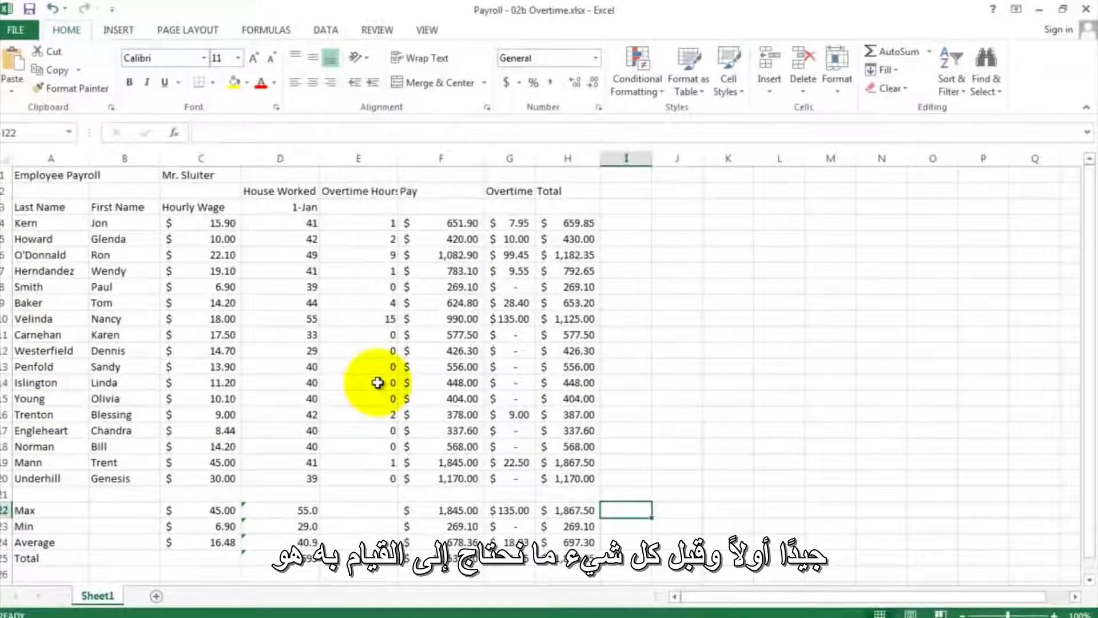
- Insert five blank columns before the Overtime Hours column, starting at column E
left_click(367, 158)
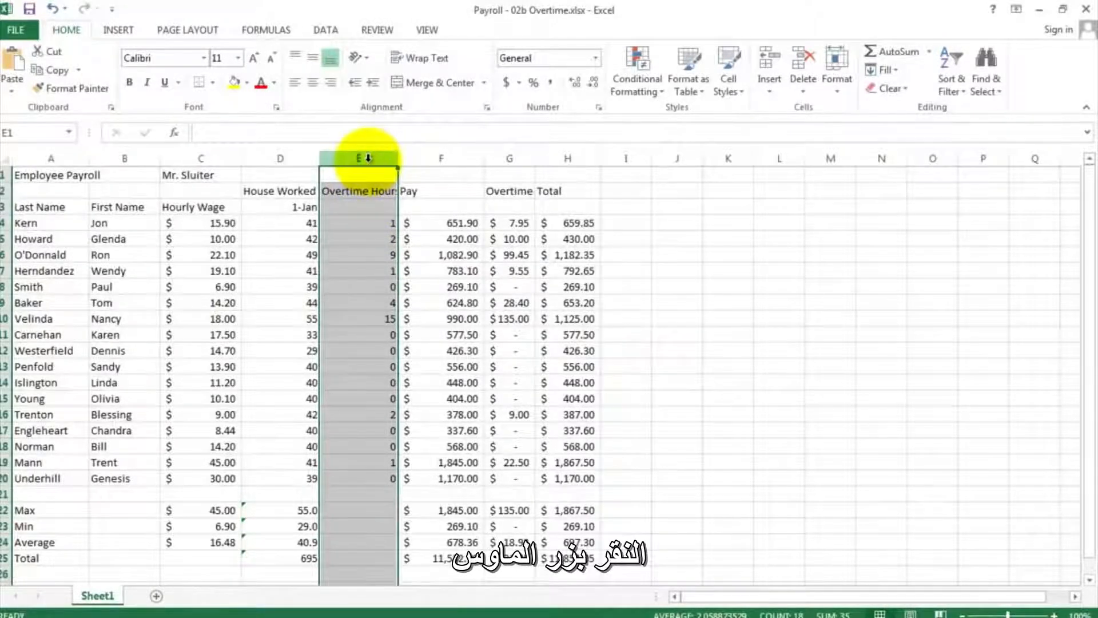
right_click(368, 158)
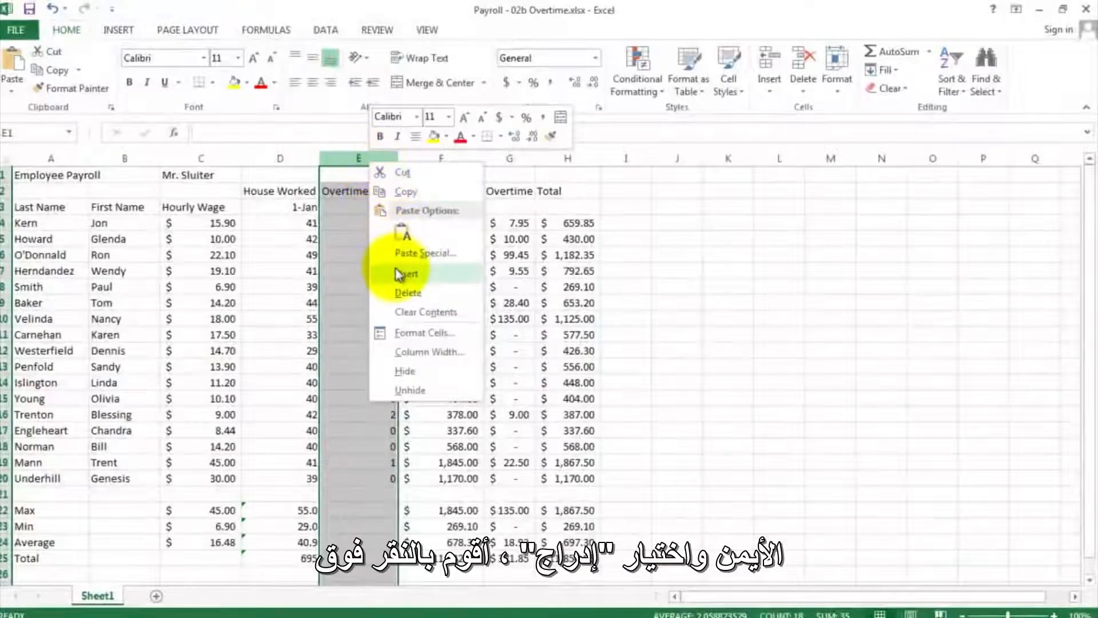
left_click(400, 274)
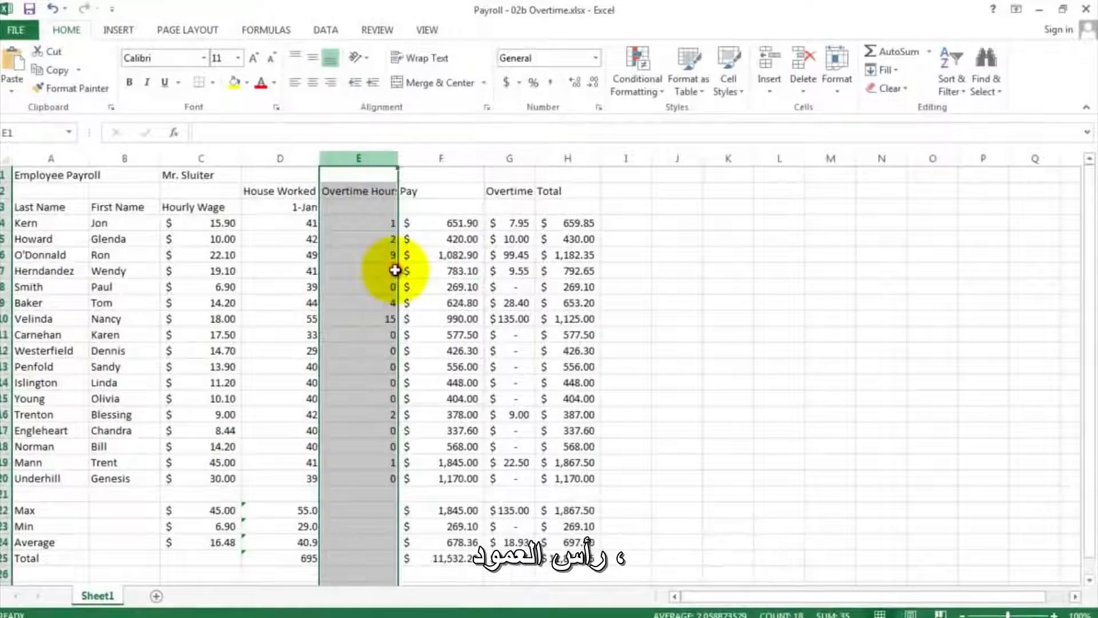
right_click(360, 157)
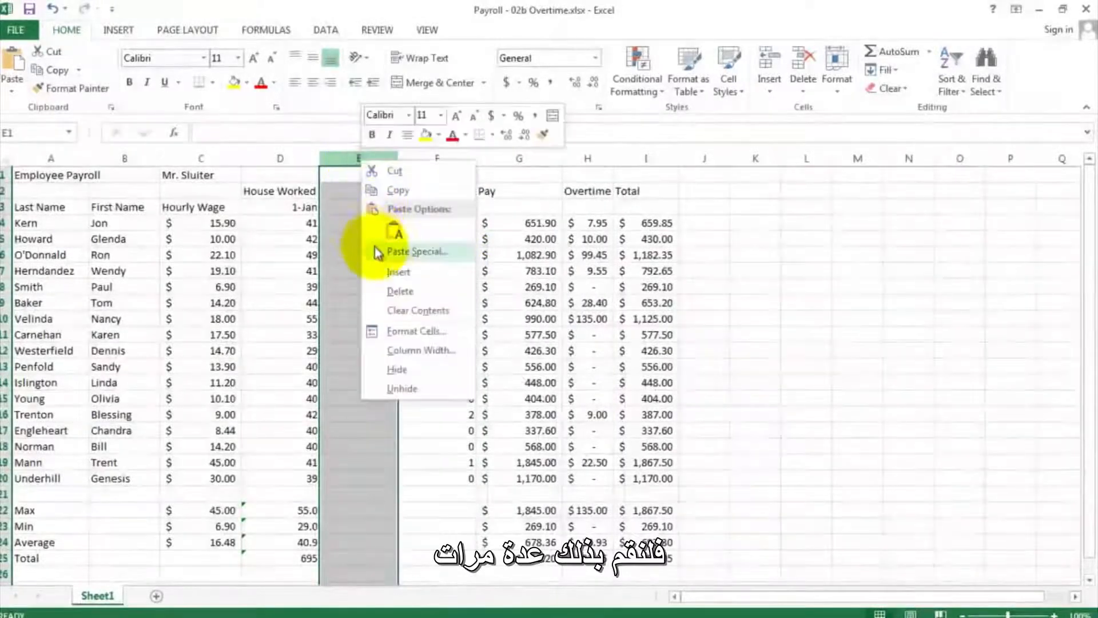
left_click(380, 268)
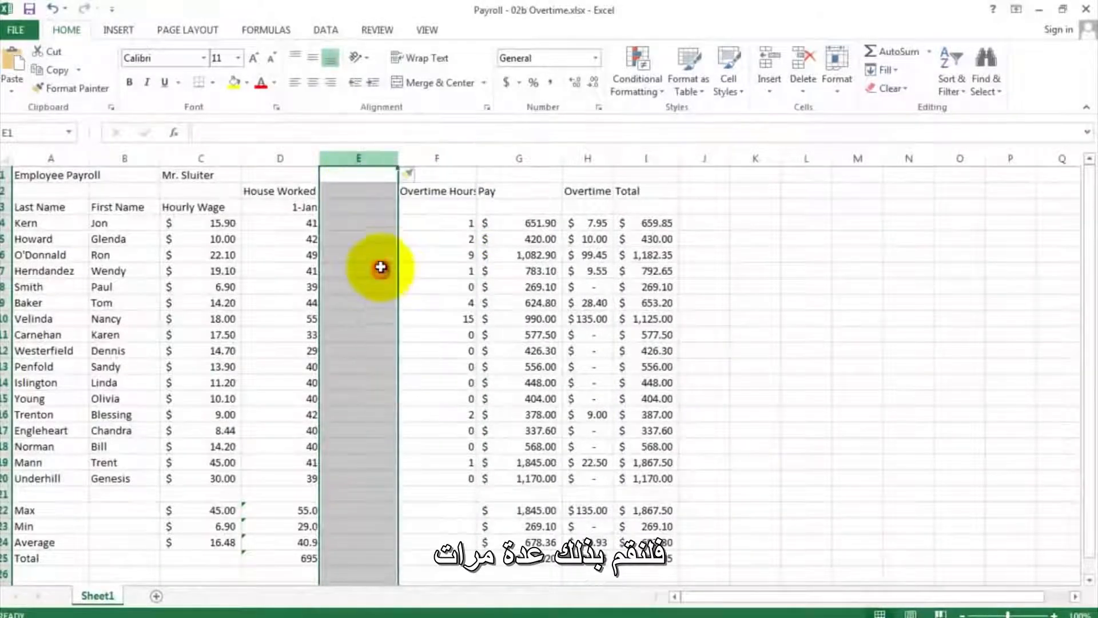
right_click(364, 159)
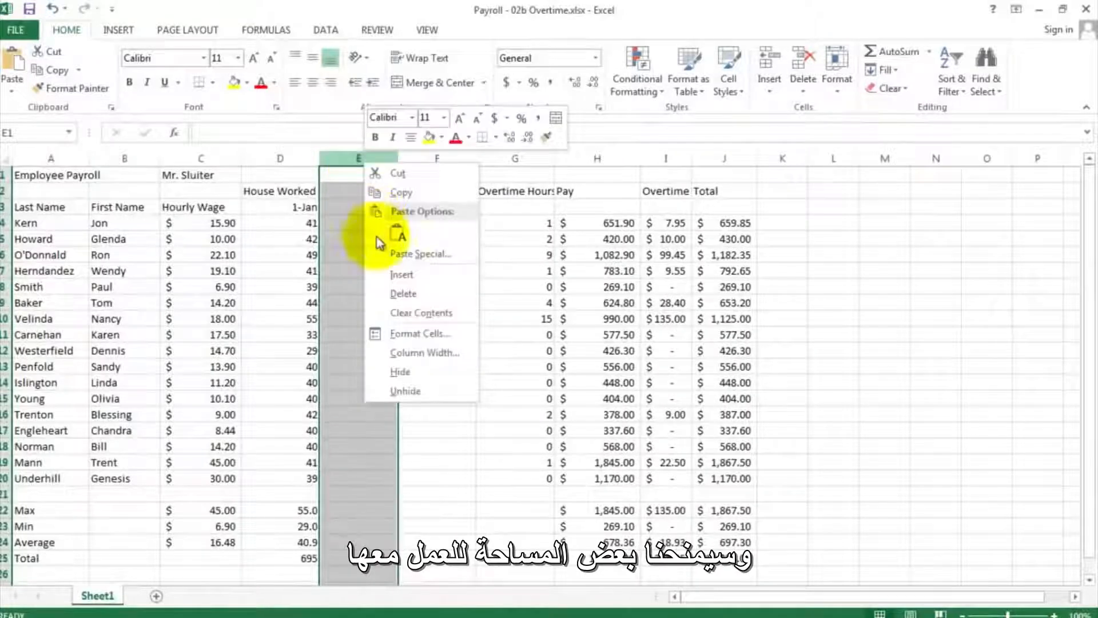
left_click(381, 275)
right_click(376, 160)
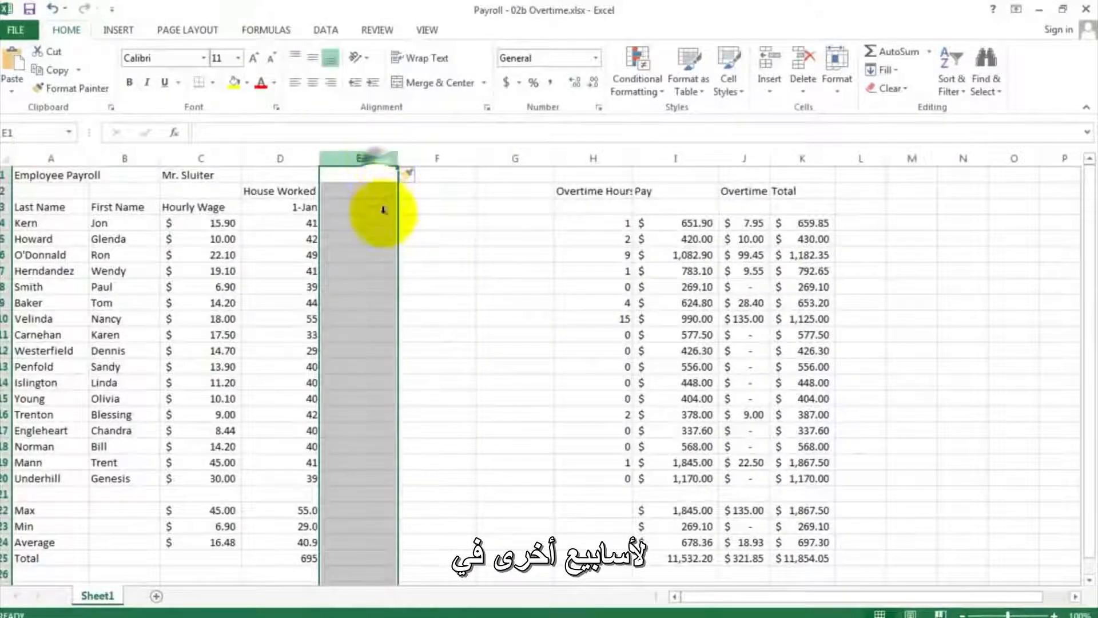
left_click(392, 273)
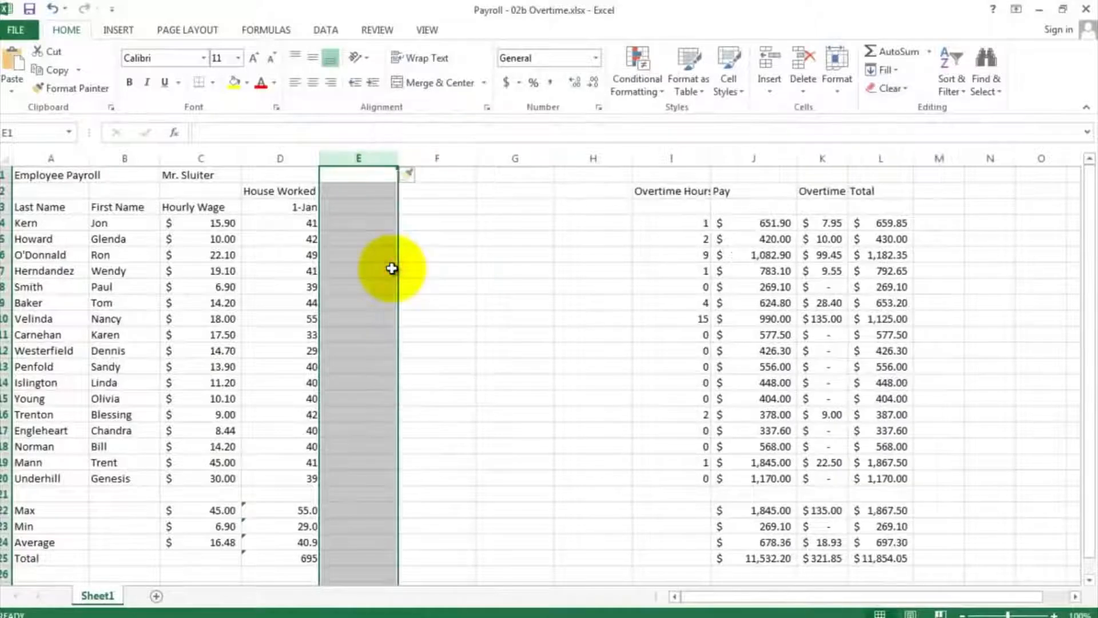
right_click(375, 160)
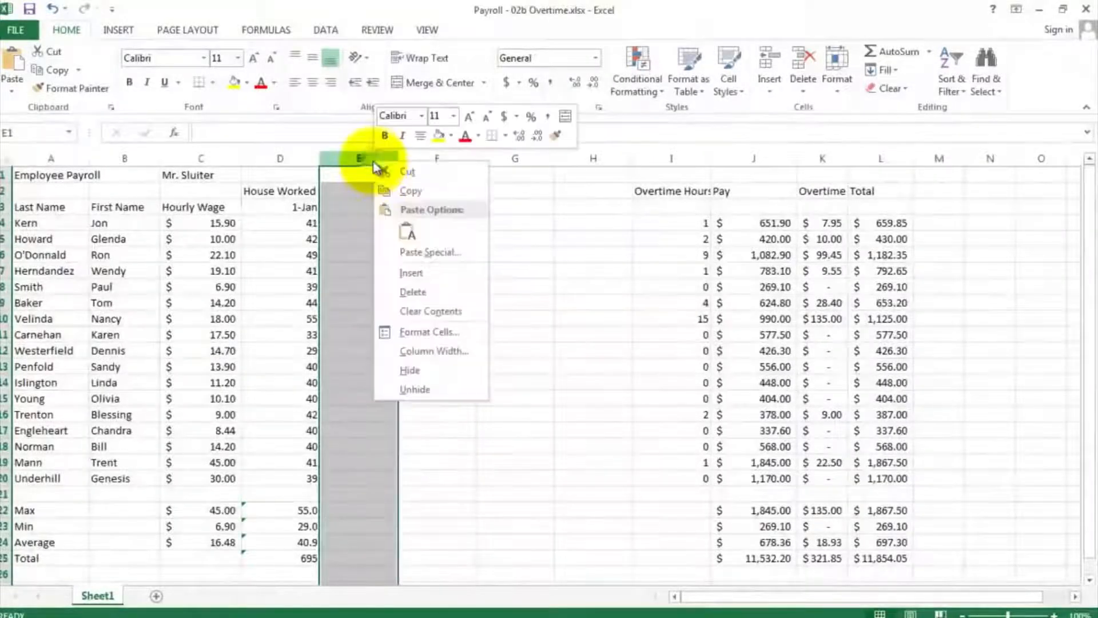
left_click(393, 271)
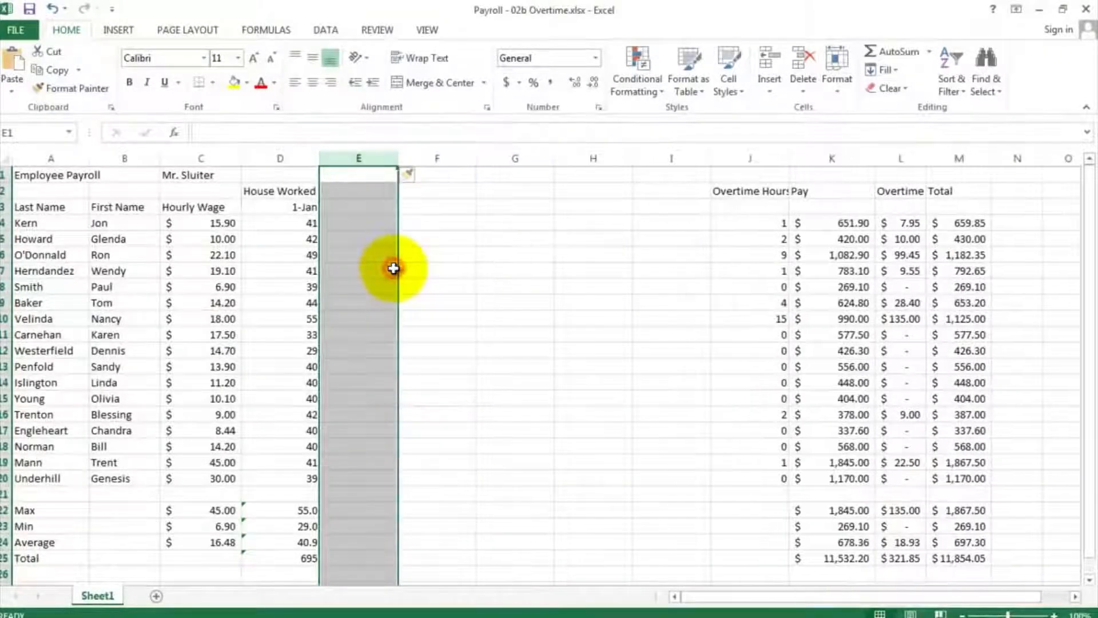
- Enter the formula =D3+7 in E3 to date the second week seven days after the first
left_click(355, 209)
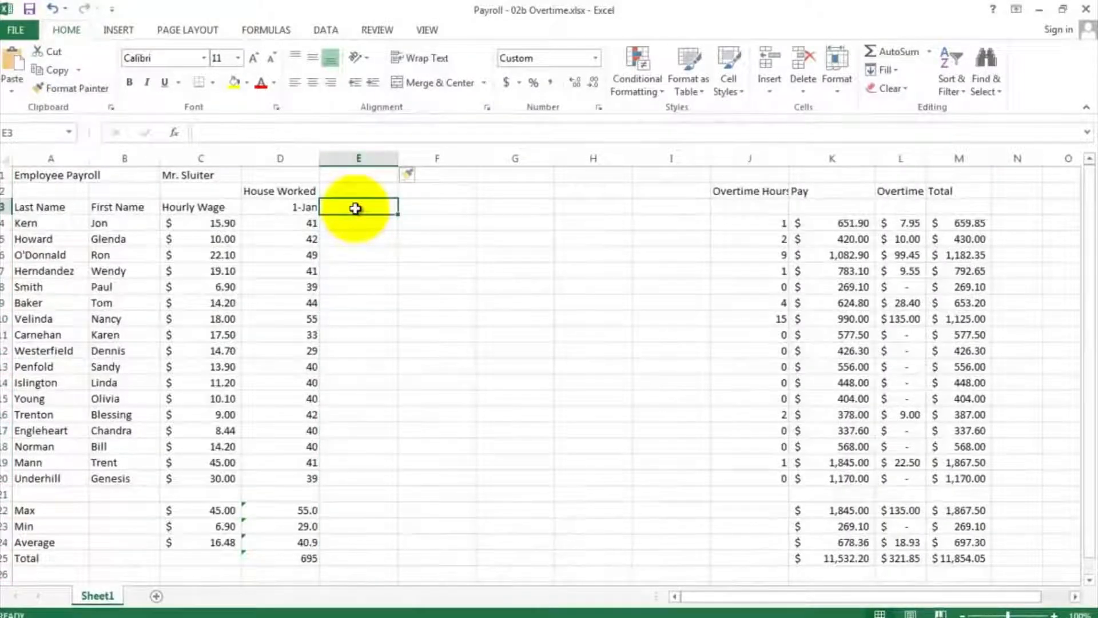
left_click(295, 208)
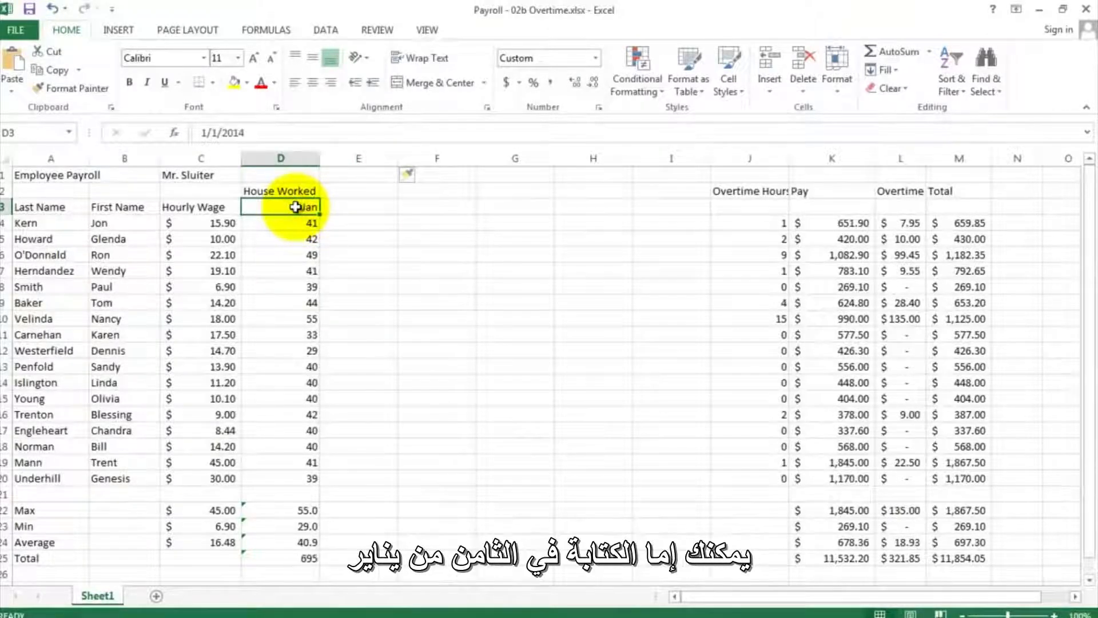
left_click(342, 207)
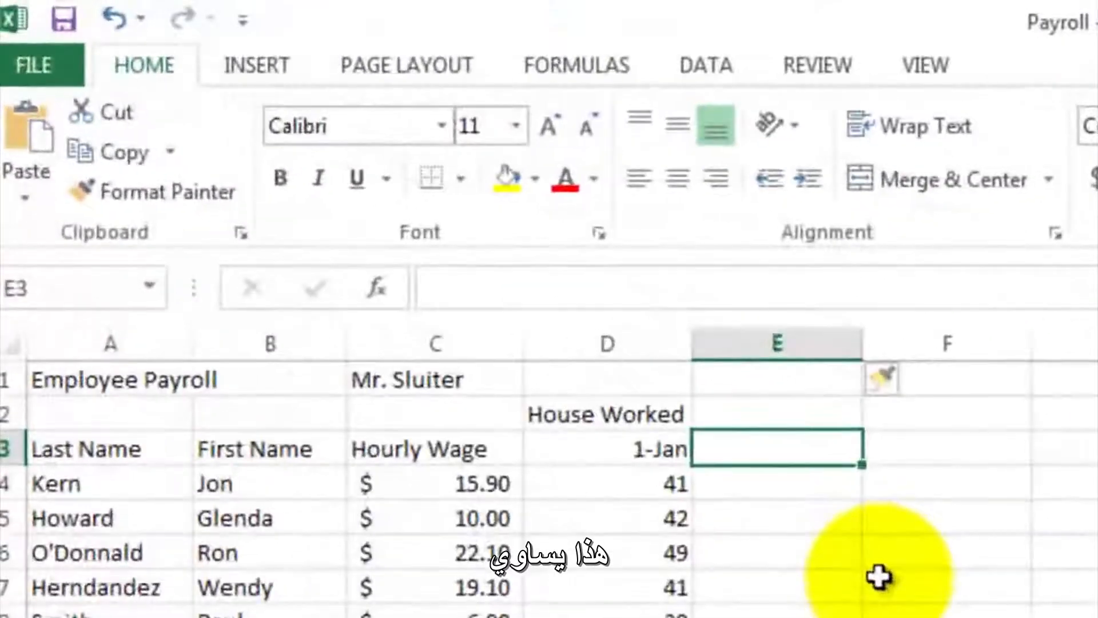
type("=")
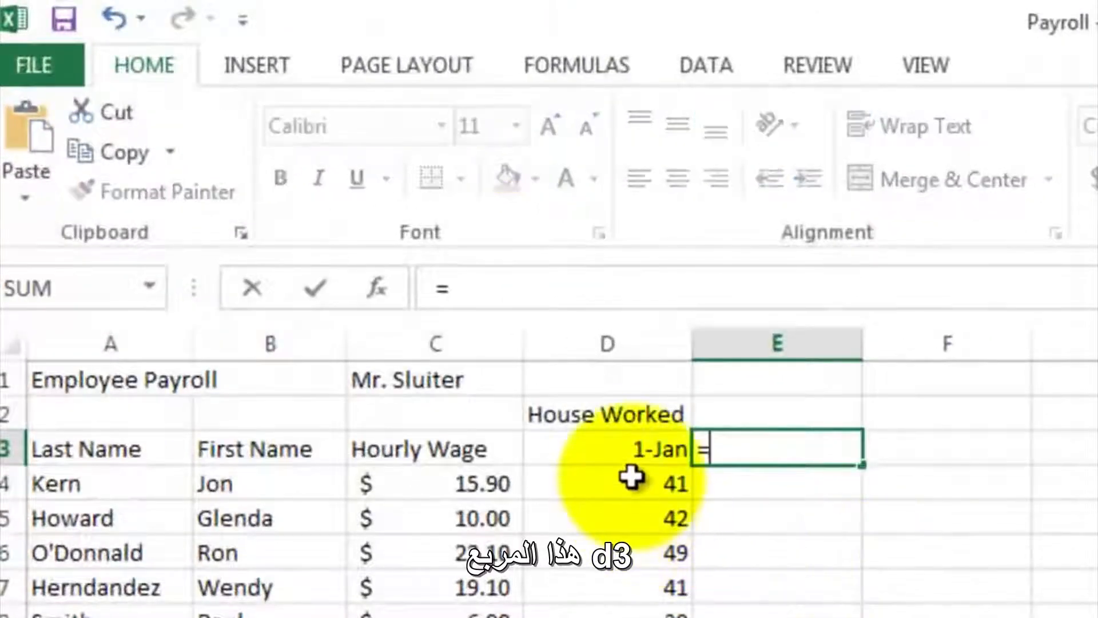
left_click(628, 446)
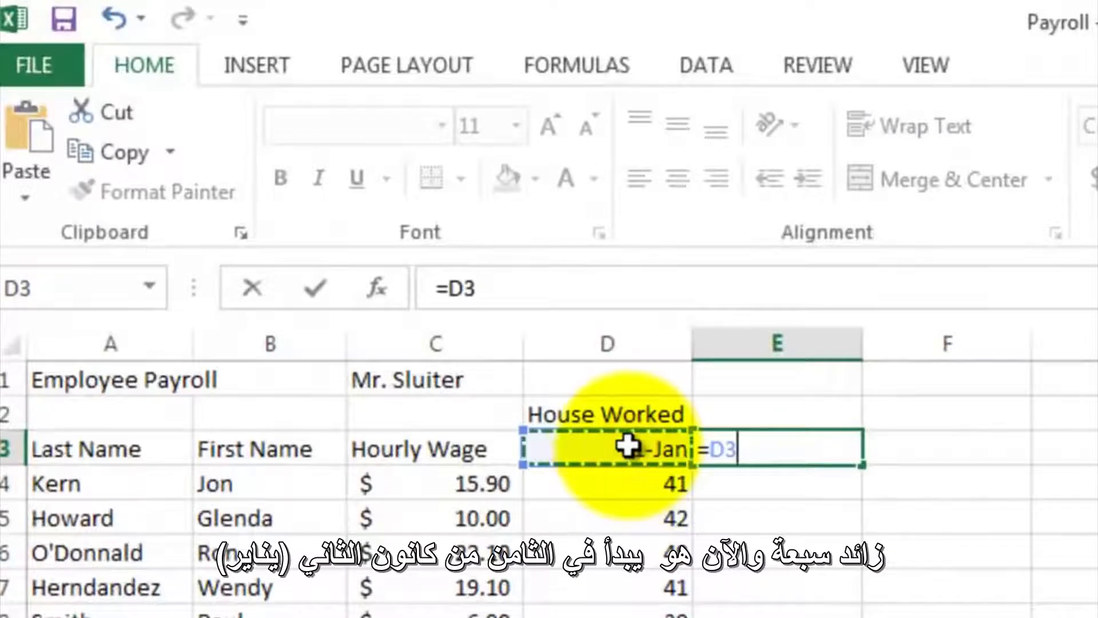
type("+")
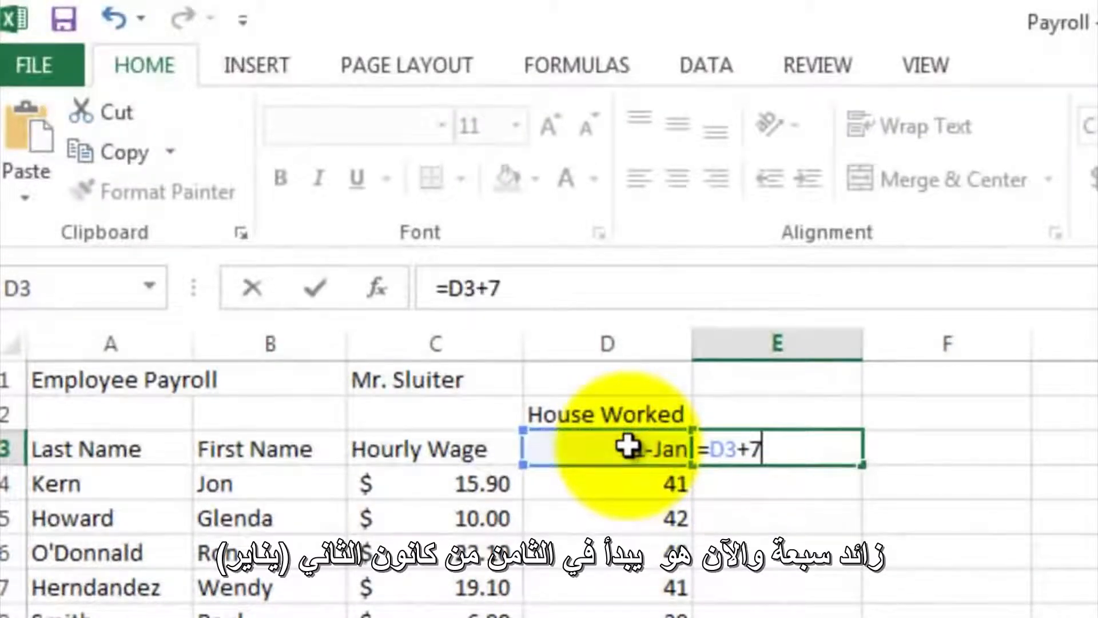
type("7")
key("Return")
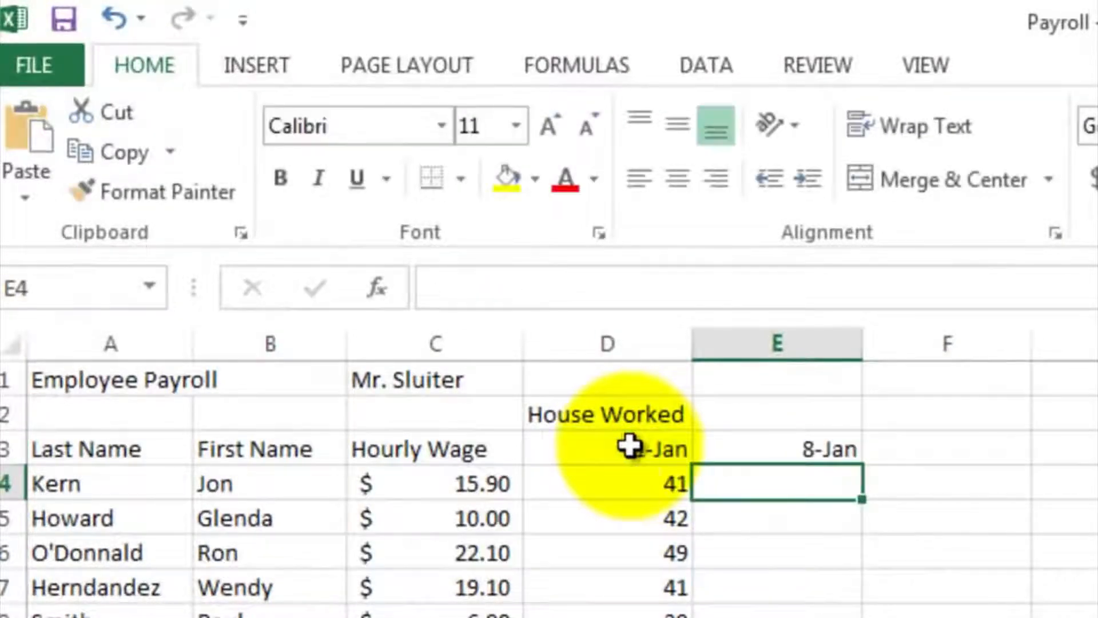
- Fill the week date formula from E3 across through H3
left_click(803, 446)
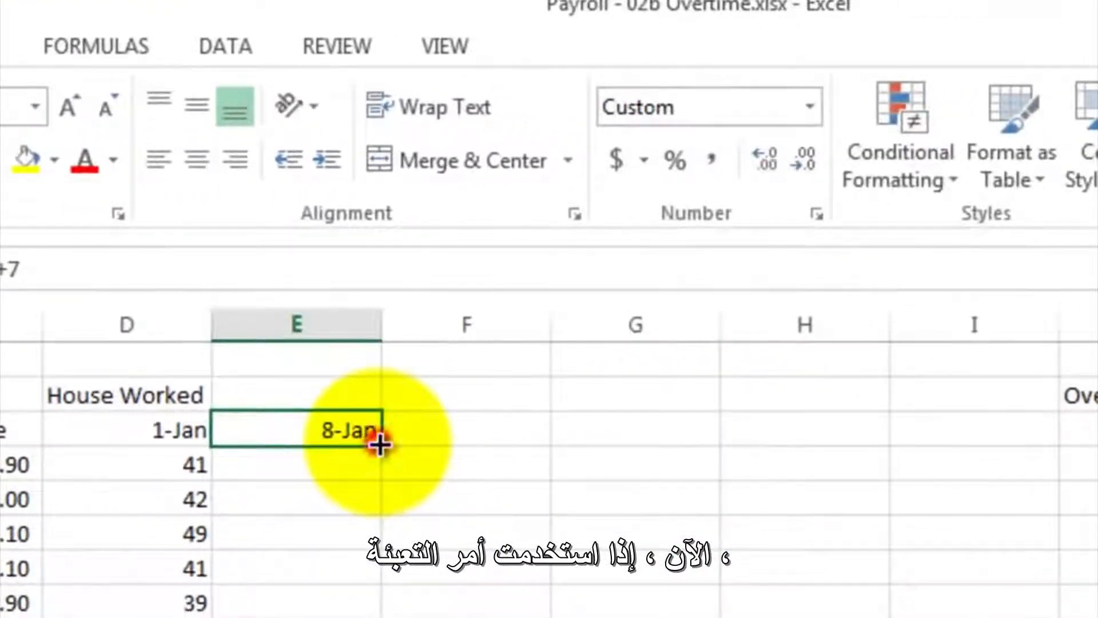
left_click_drag(379, 446, 815, 443)
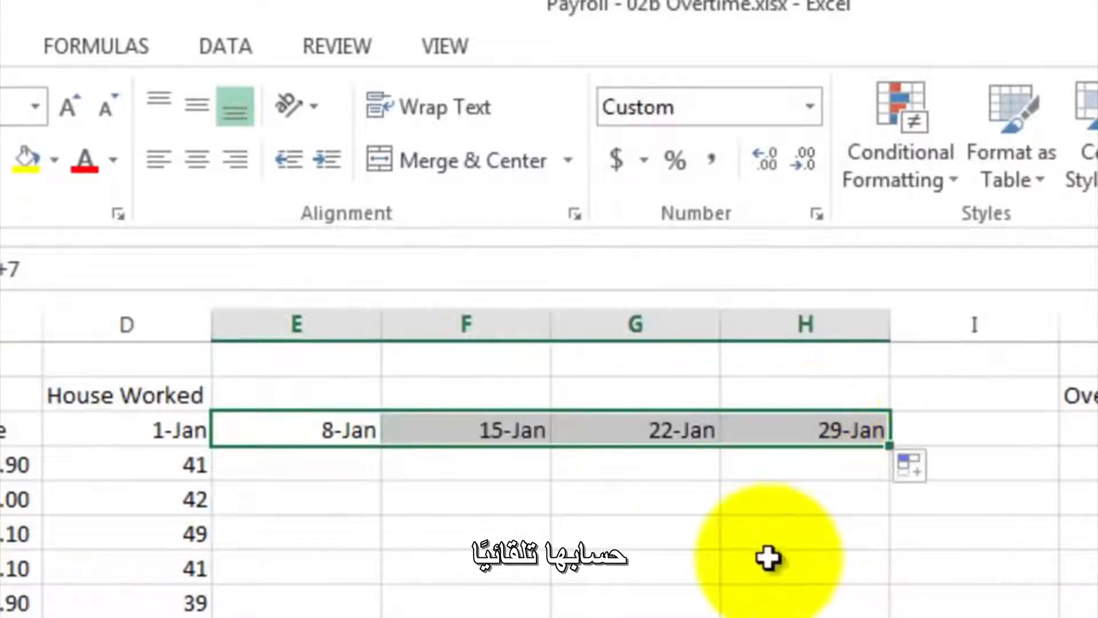
left_click(465, 462)
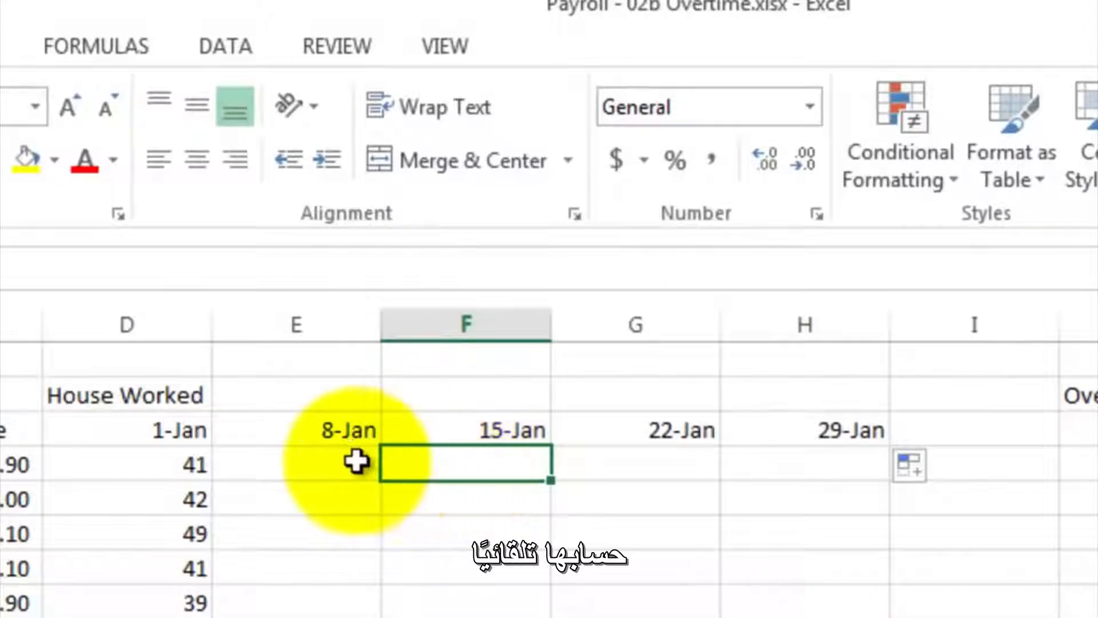
- Enter weekly hours of 40, 38, 45 and 30 in E4:H4 for the first employee
left_click(334, 460)
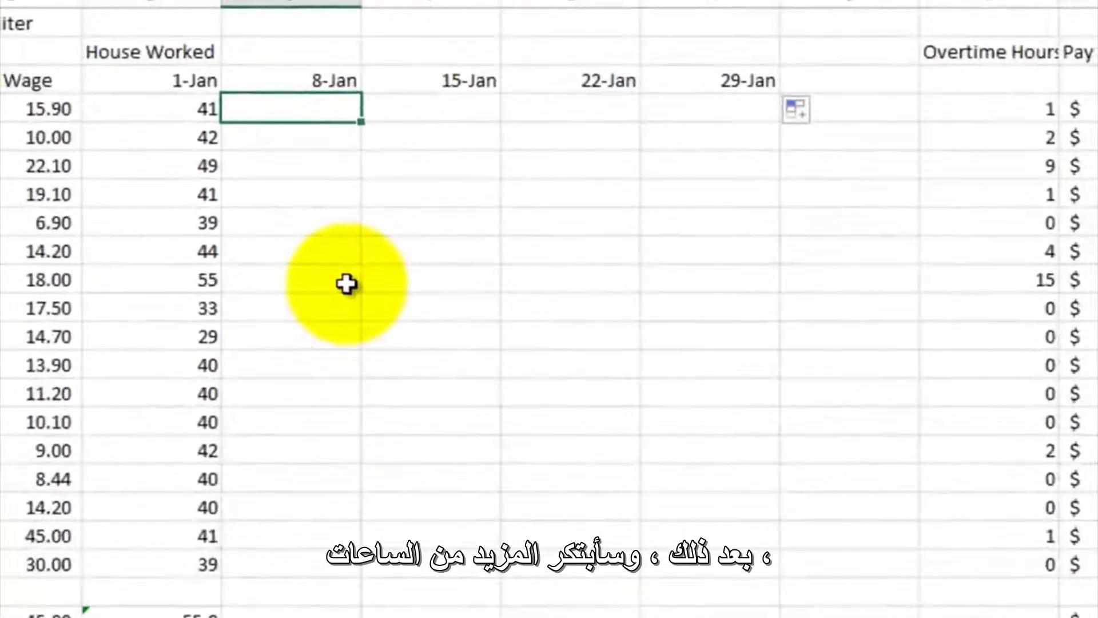
type("40")
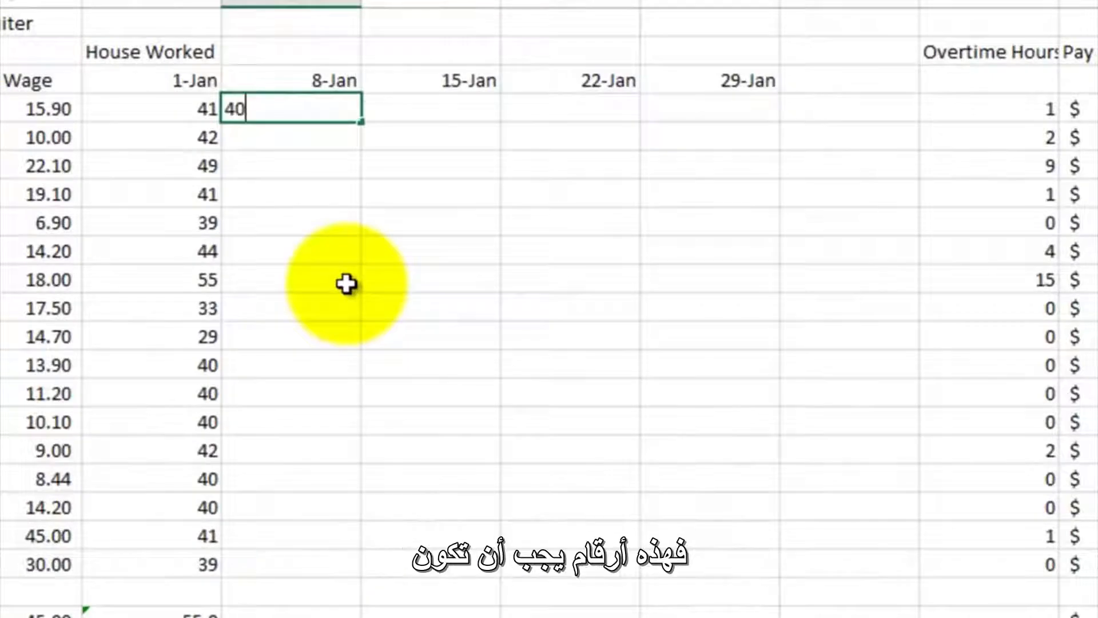
key("Tab")
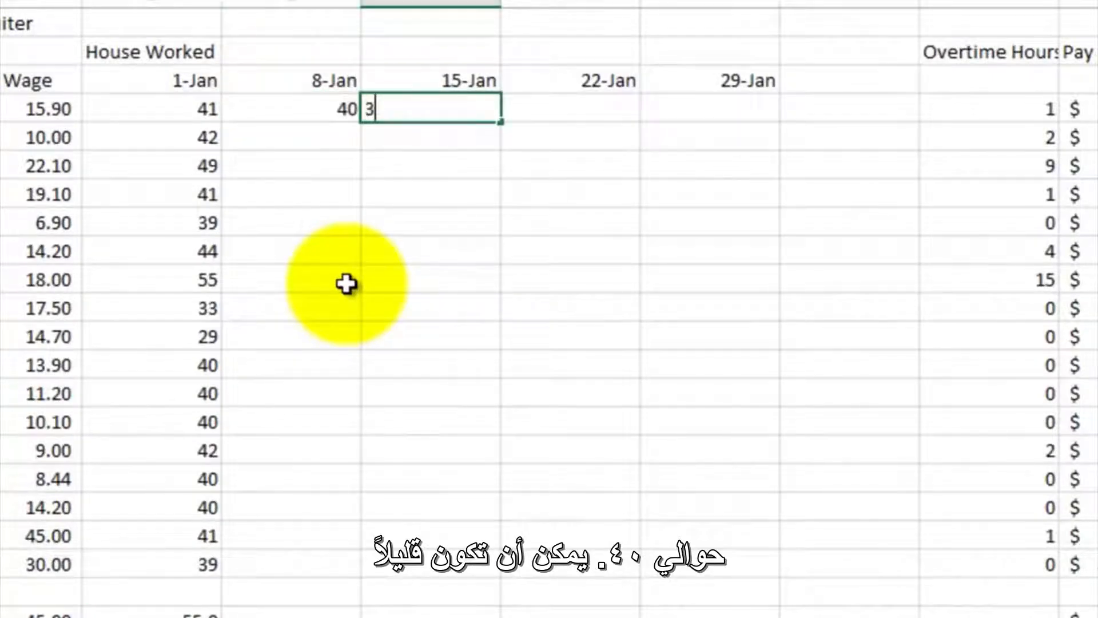
key("Tab")
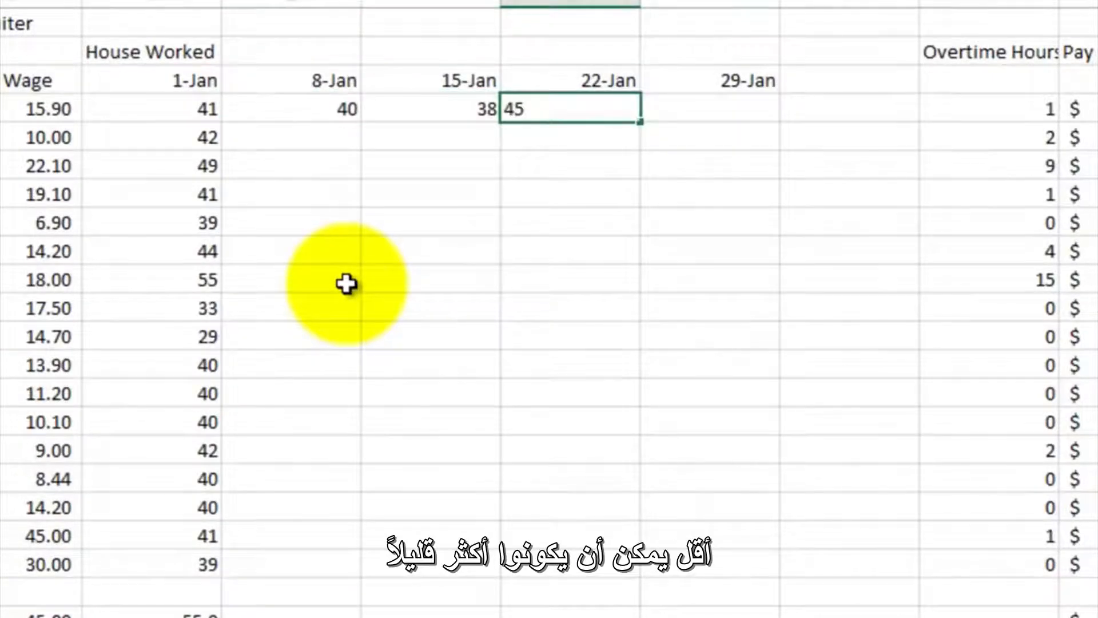
key("Tab")
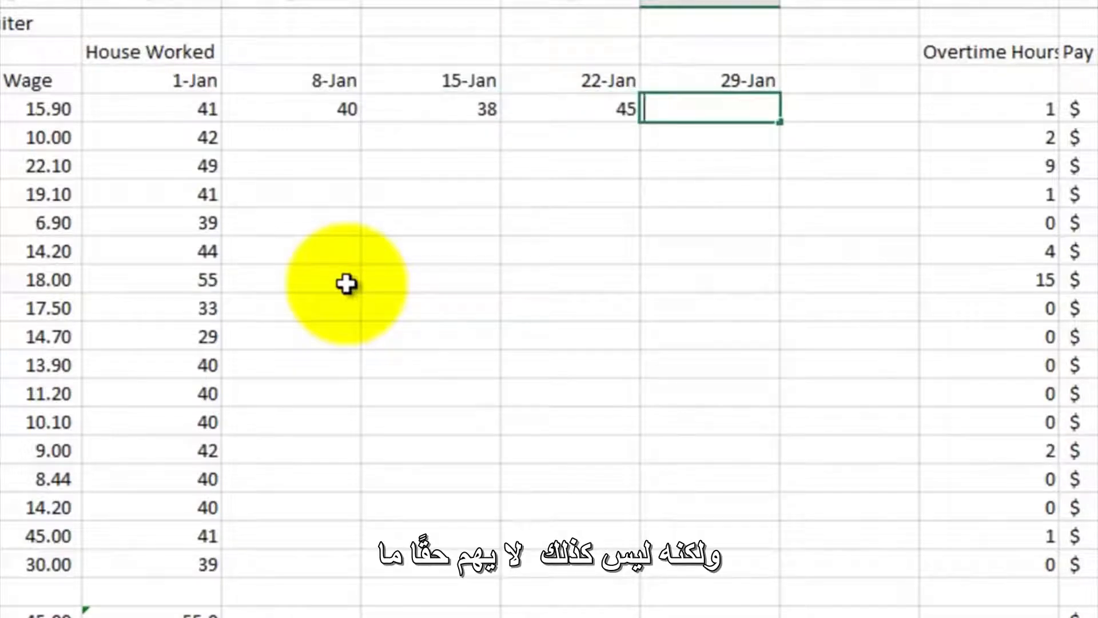
type("30")
key("Return")
key("Left")
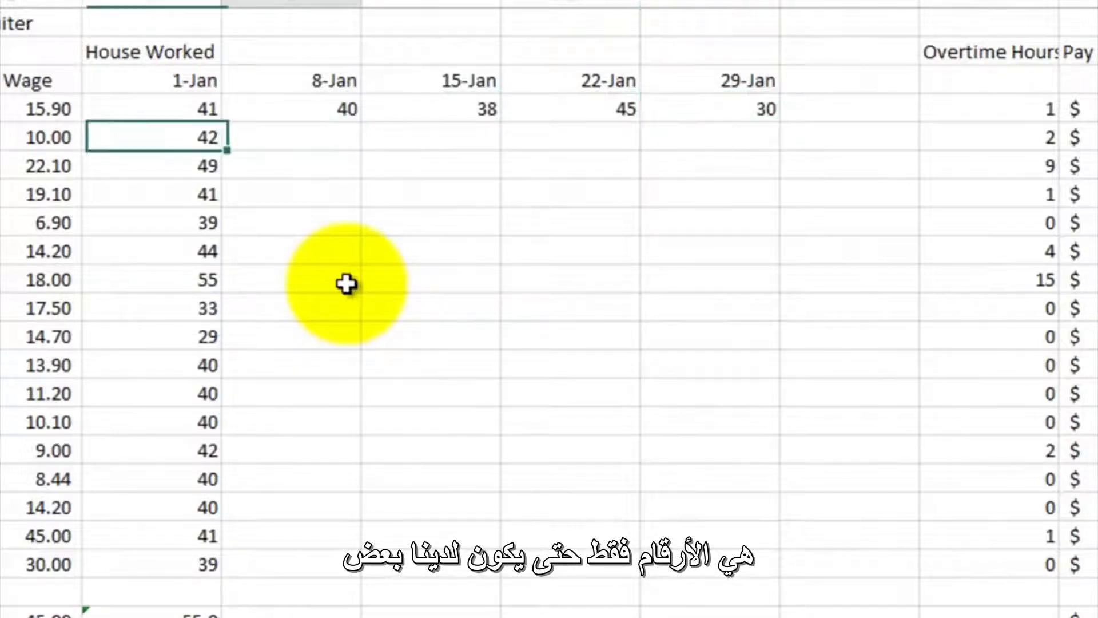
key("Right")
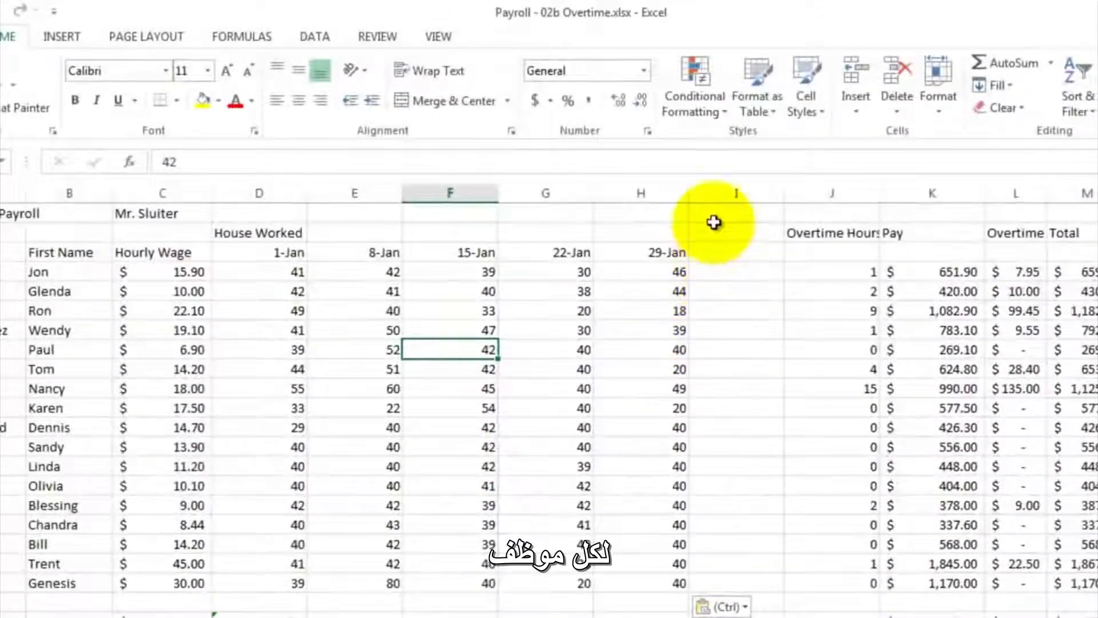
- Delete the extra blank column I between the 29-Jan hours and Overtime Hours
left_click(719, 192)
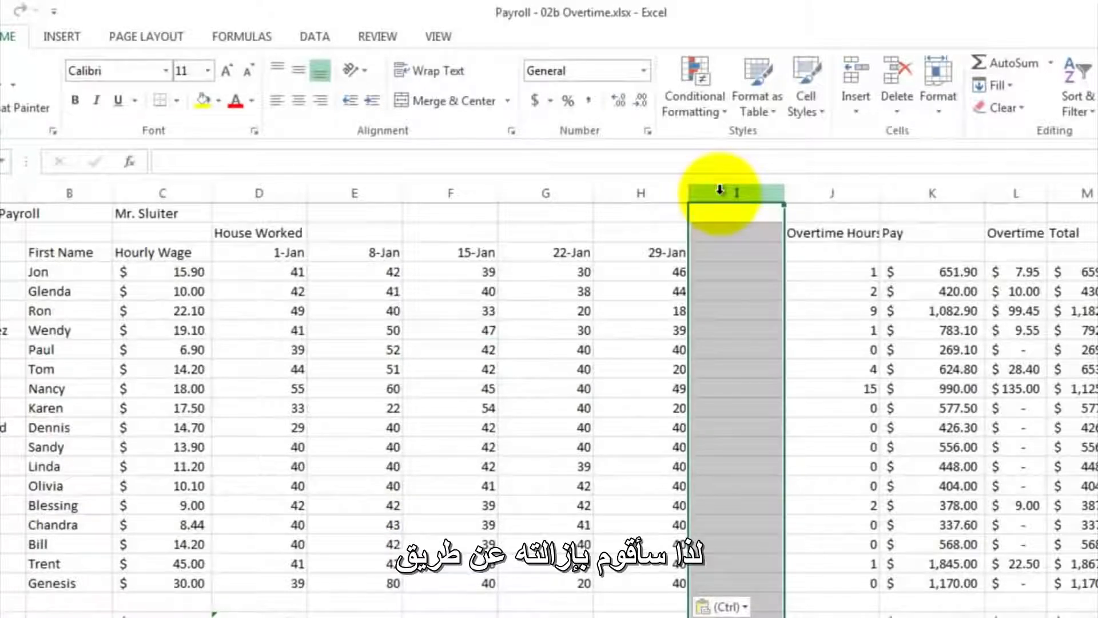
right_click(719, 190)
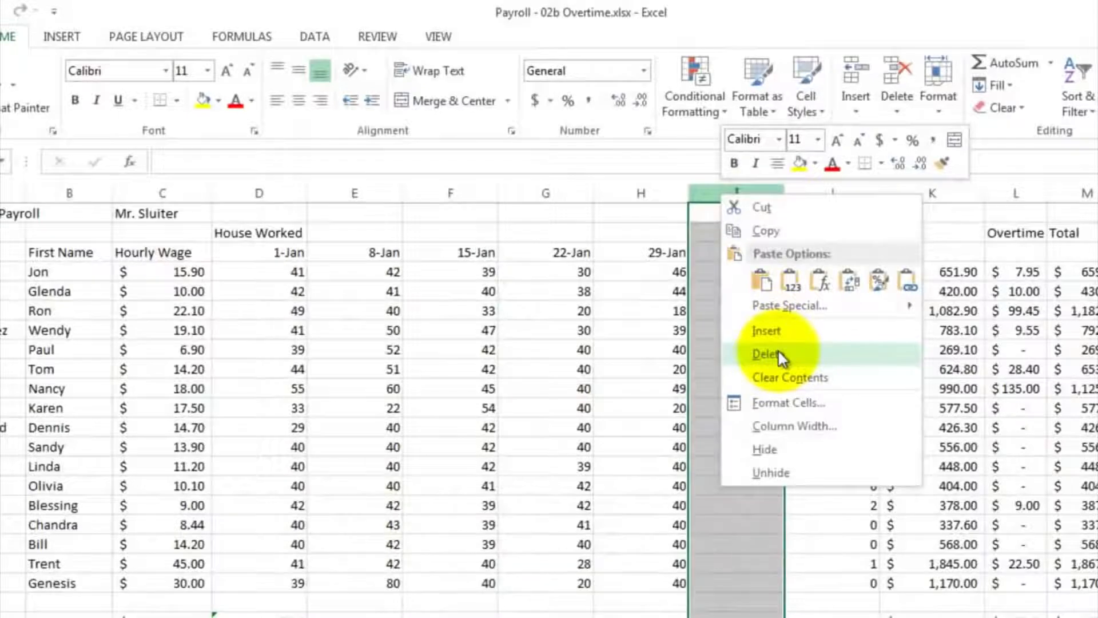
left_click(778, 353)
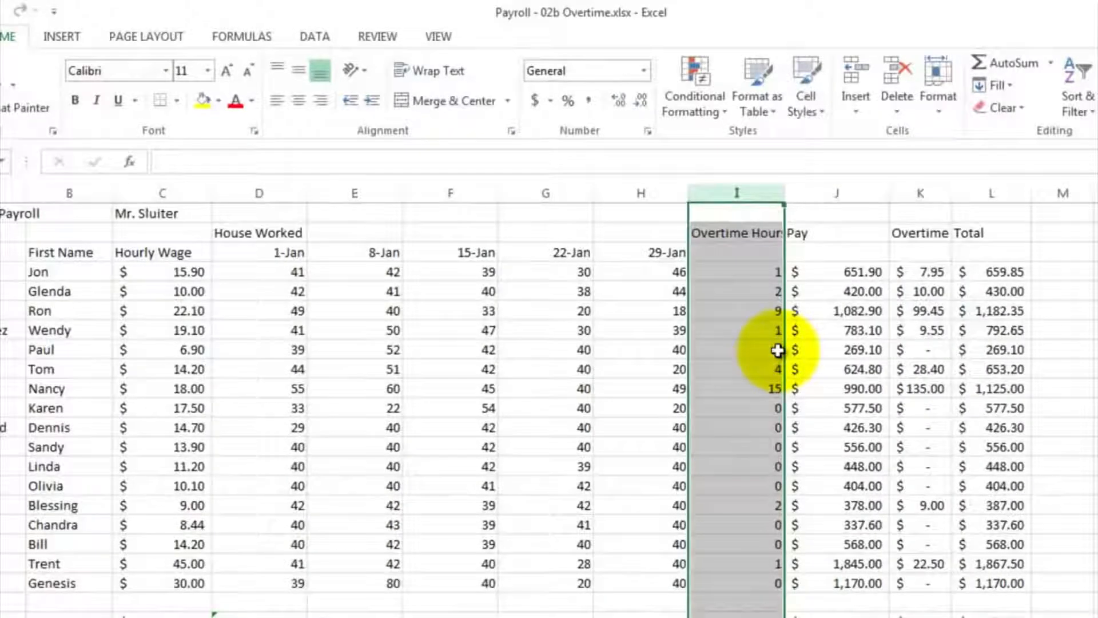
- Enter the date Jan 1 in I3 beneath the Overtime Hours heading
left_click(730, 253)
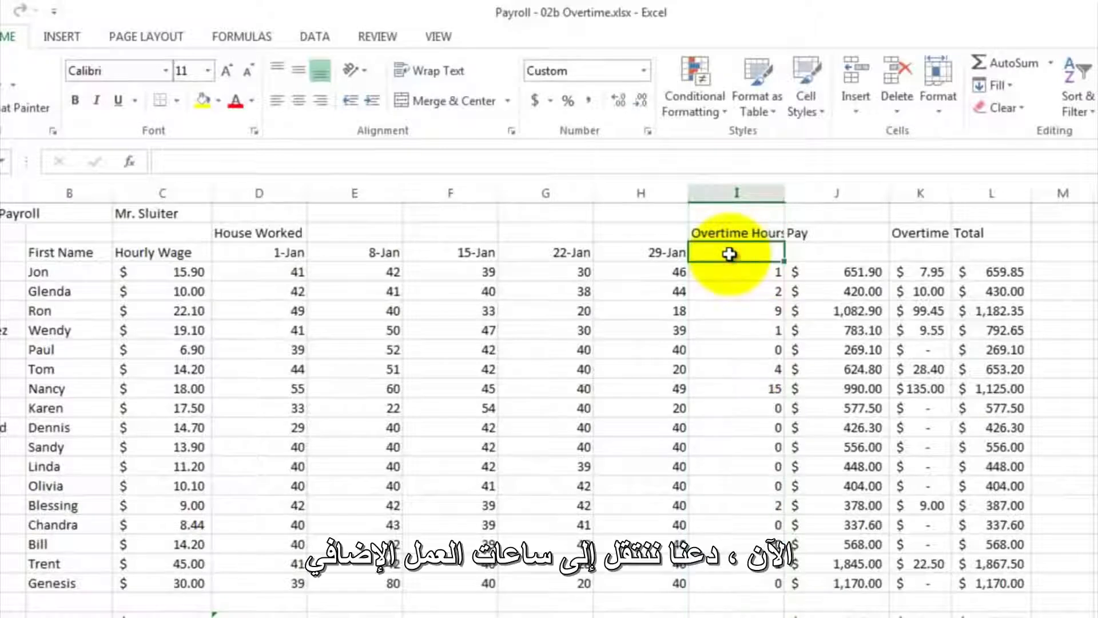
type("Jan 1")
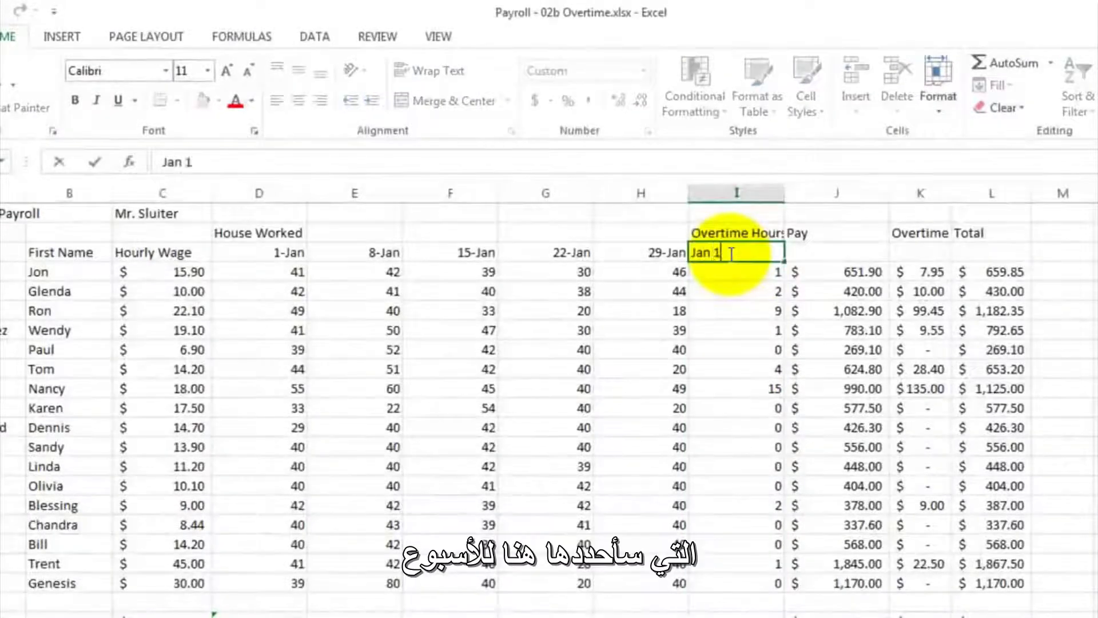
key("Return")
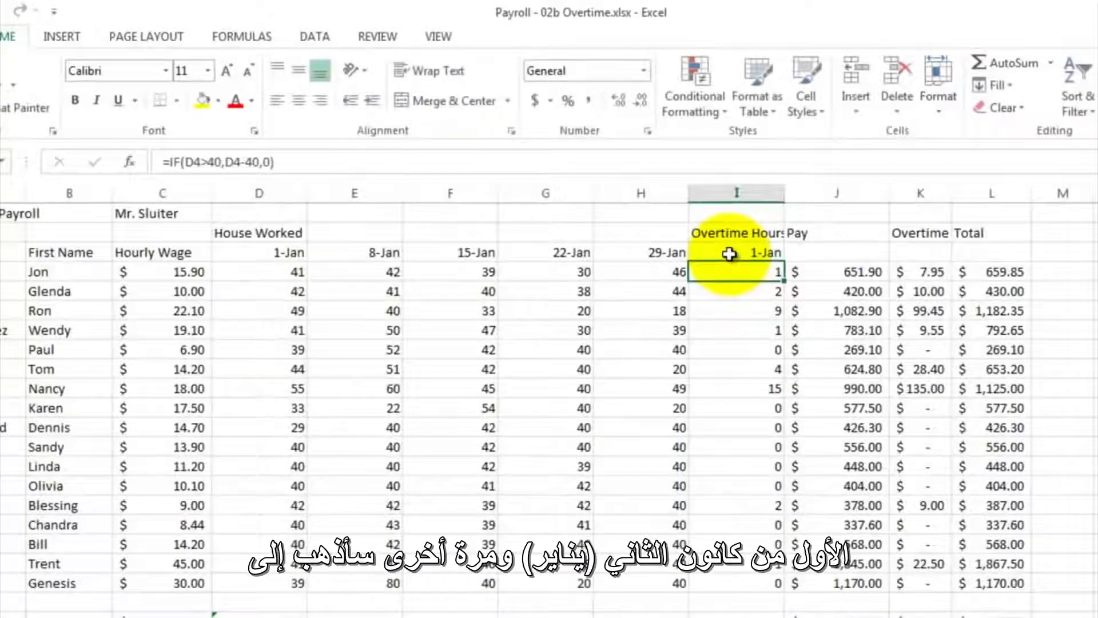
- Insert four blank columns before the Pay column, starting at column J
left_click(715, 198)
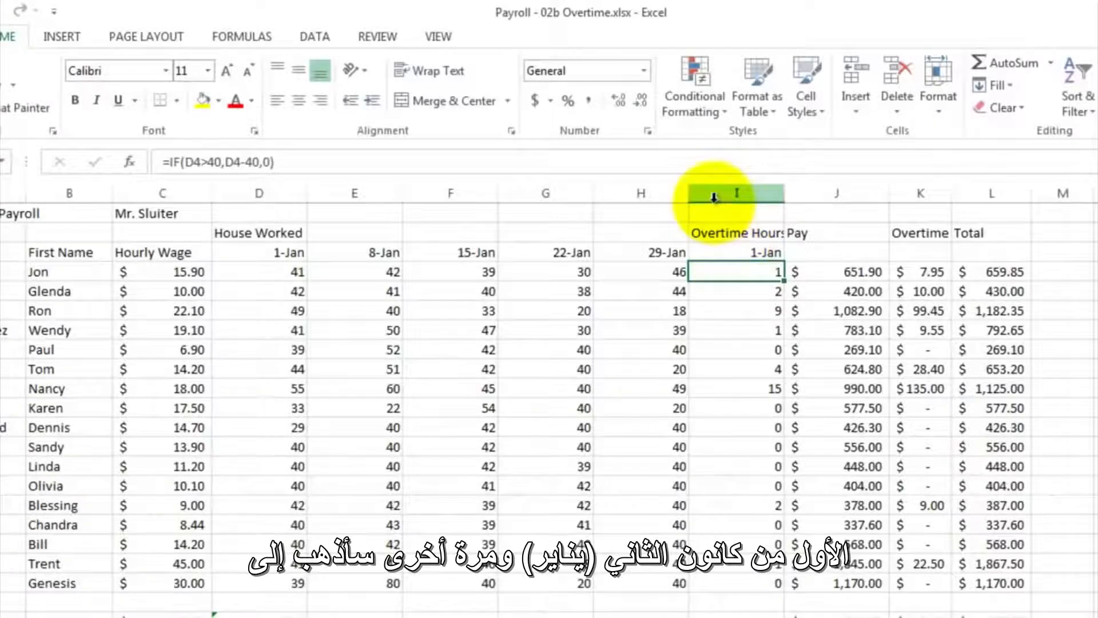
left_click_drag(714, 197, 1048, 200)
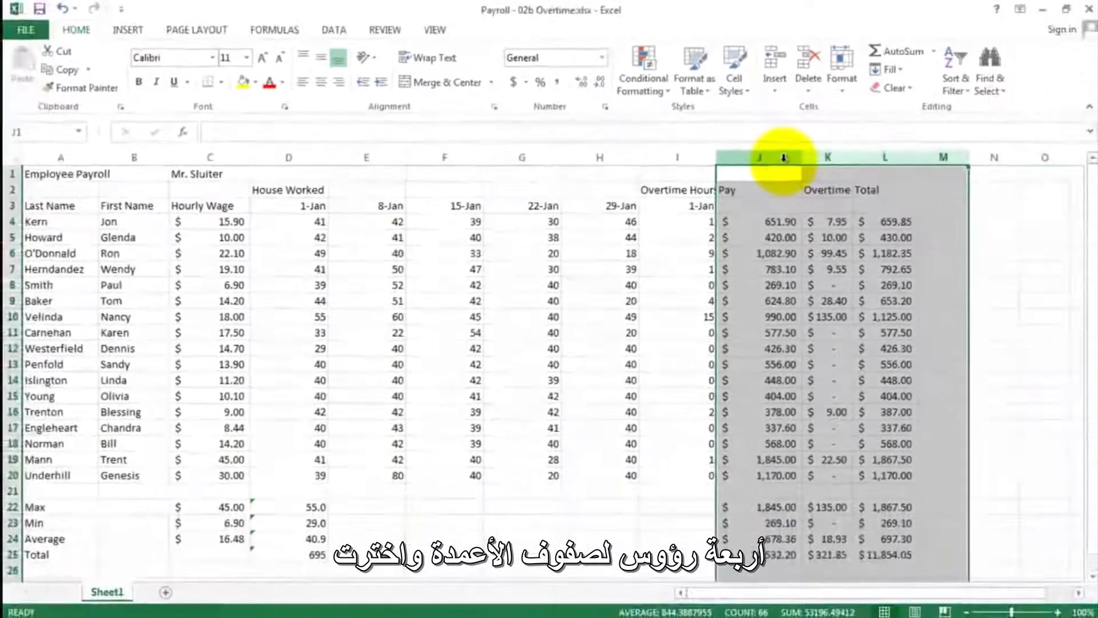
right_click(866, 195)
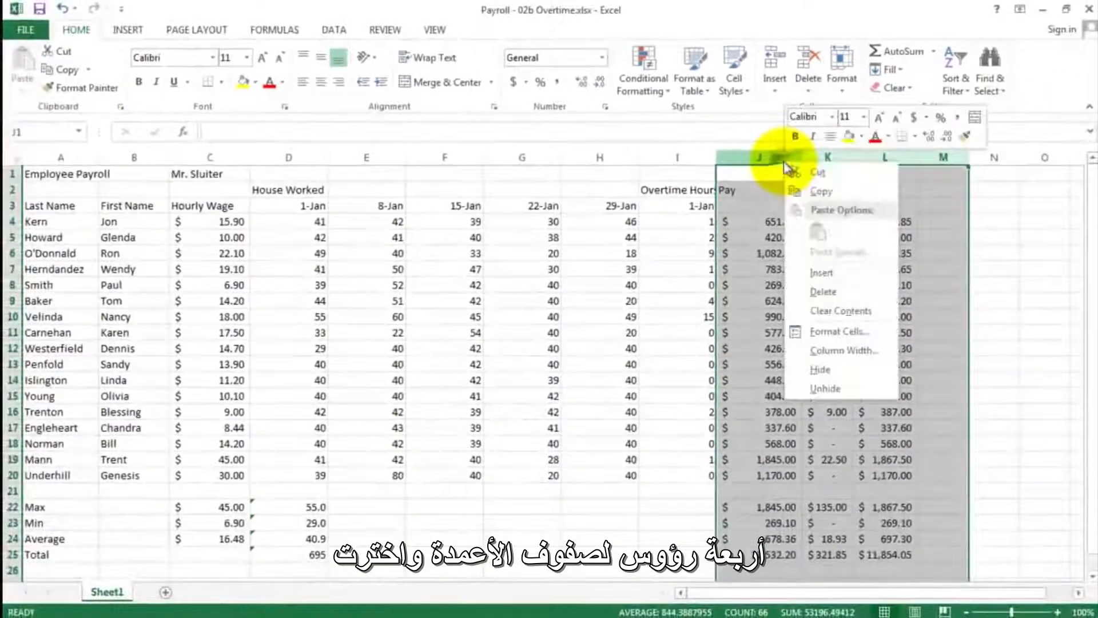
left_click(829, 271)
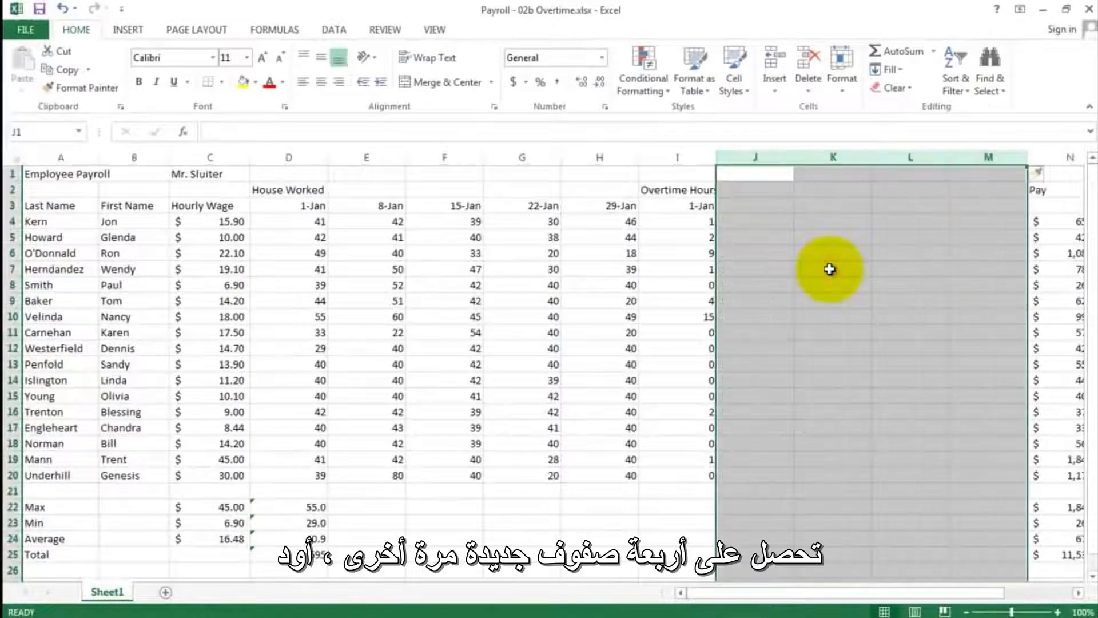
- Enter the formula =I3+7 in J3 to date the second overtime week
left_click(752, 208)
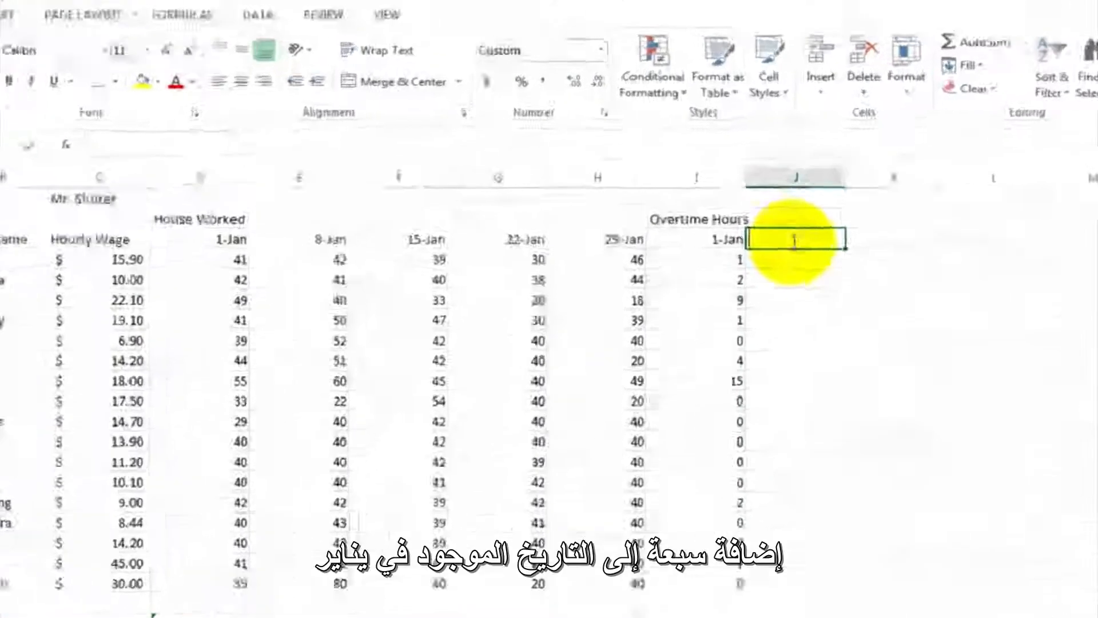
type("=")
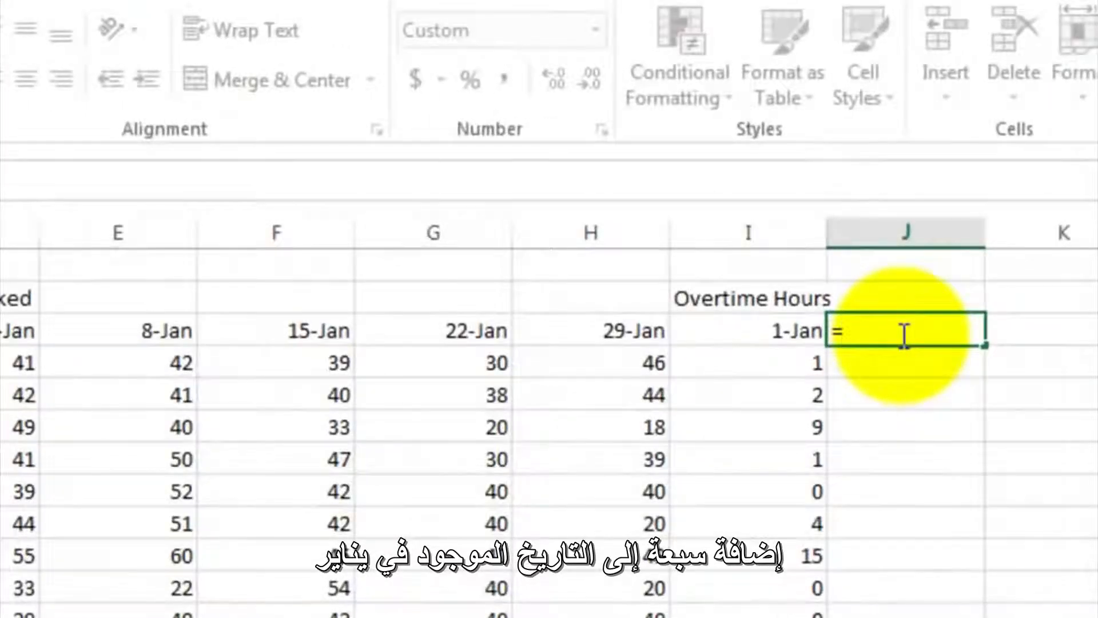
left_click(749, 329)
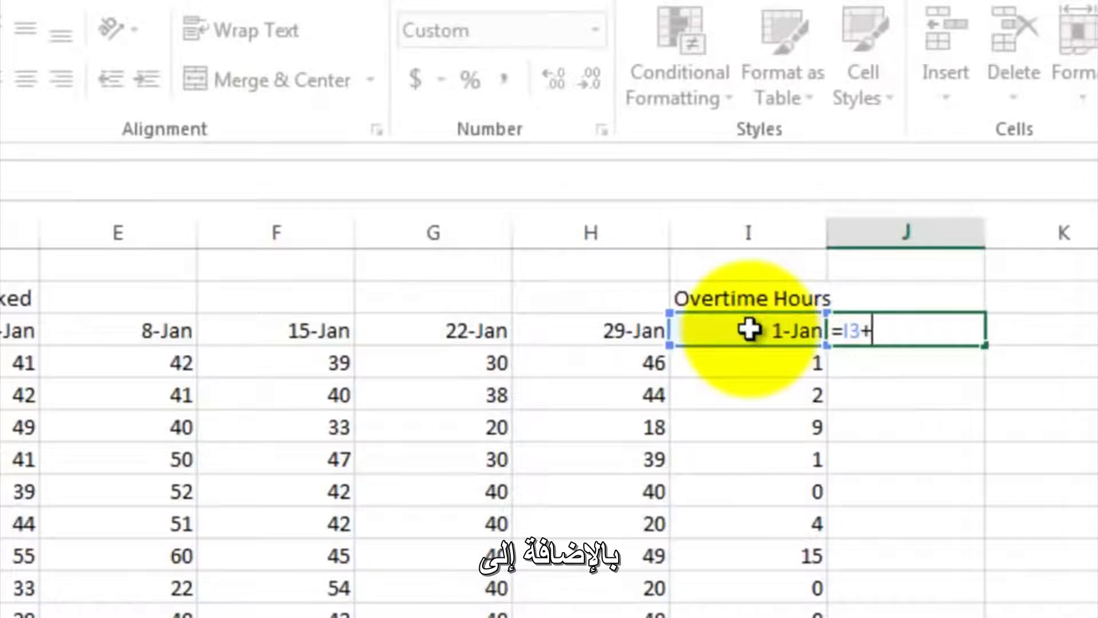
type("7")
key("Return")
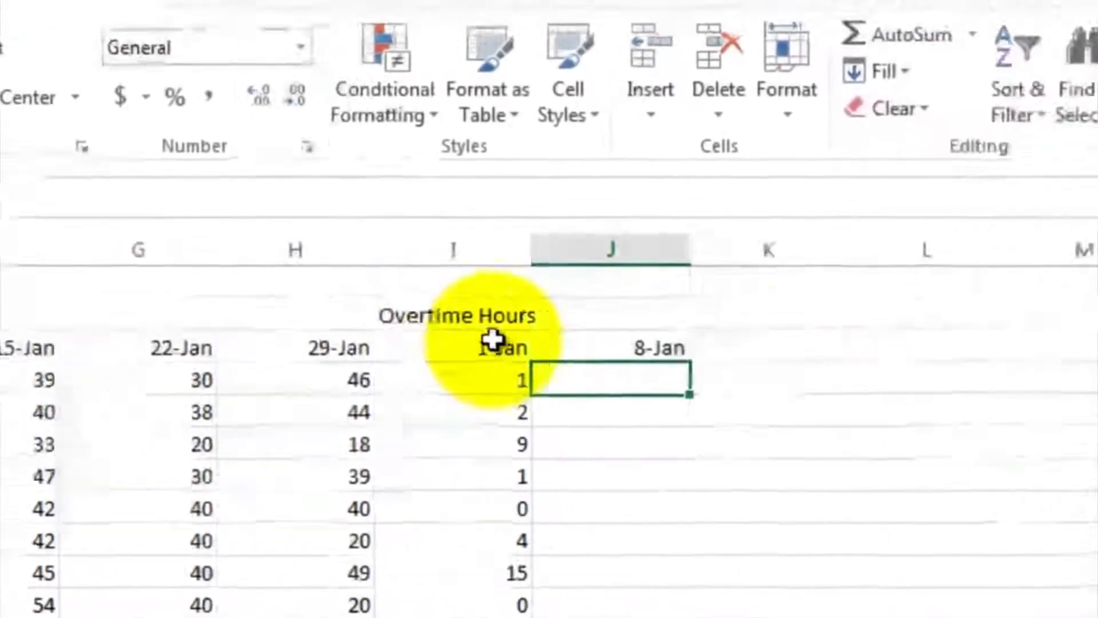
- Fill the overtime week date formula from J3 across through M3
left_click(916, 330)
left_click_drag(510, 372, 906, 361)
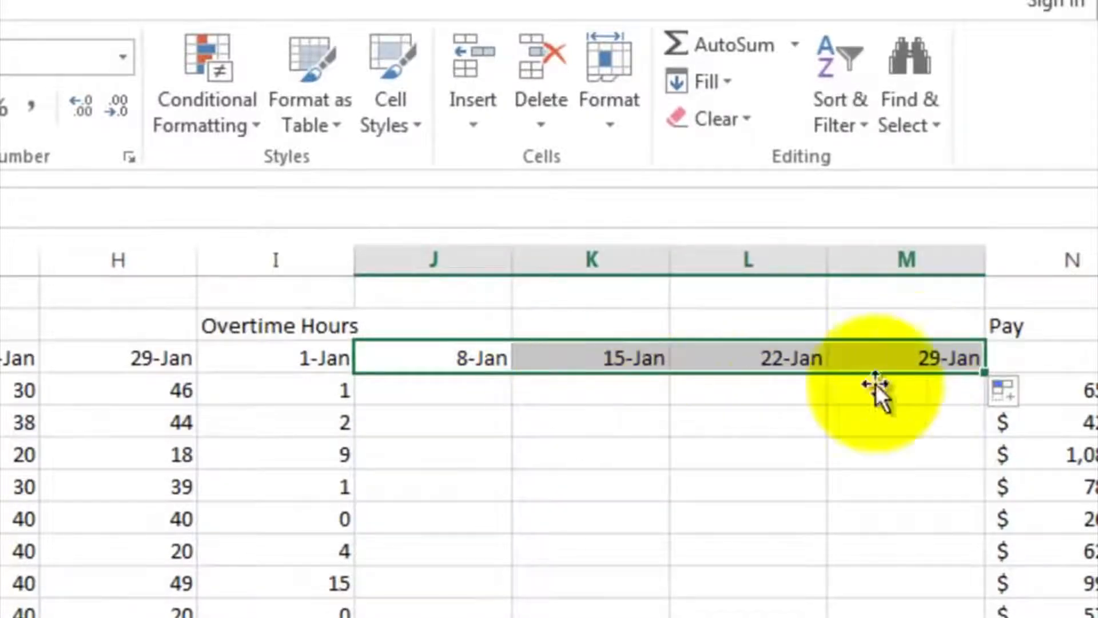
left_click(772, 400)
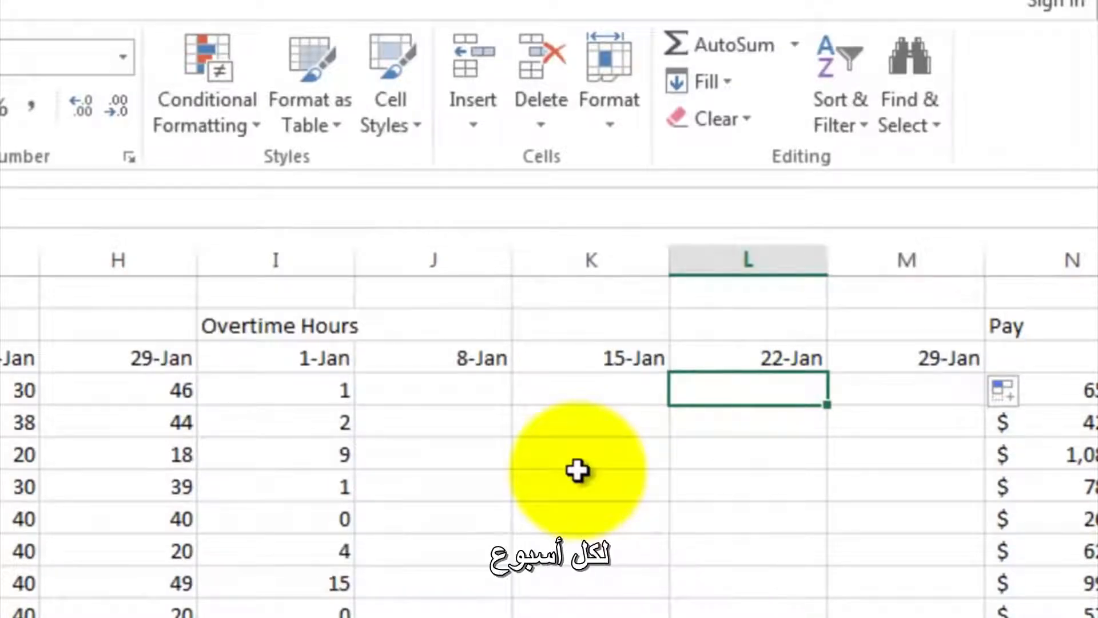
- Copy the overtime hours formulas in I4:I20 and paste them into the 8-Jan overtime column starting at J4
left_click(292, 386)
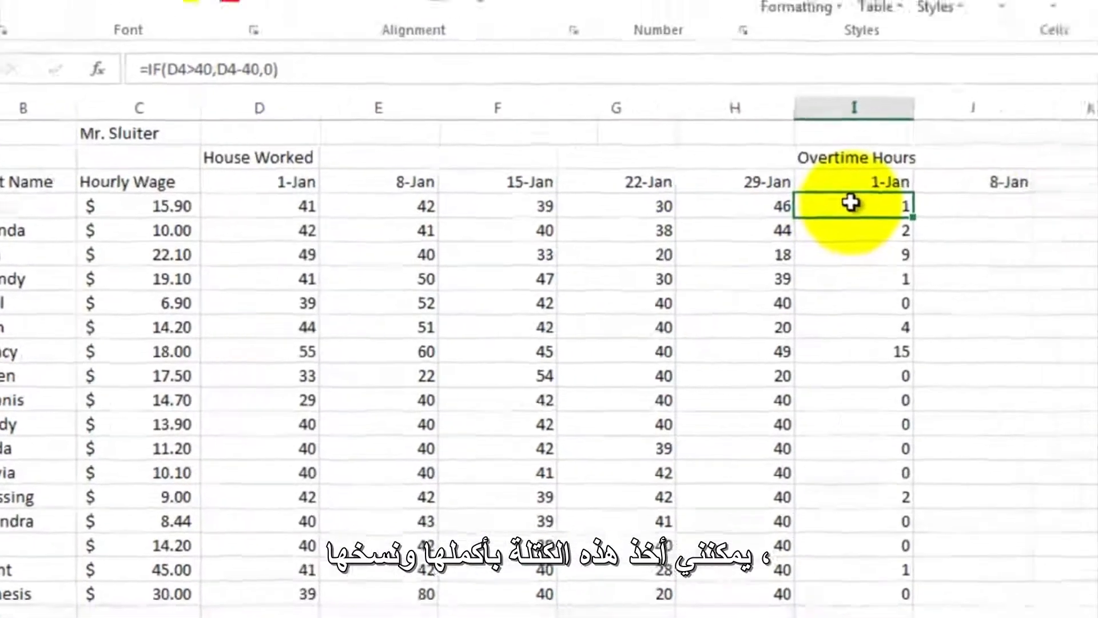
left_click_drag(1008, 191, 1024, 472)
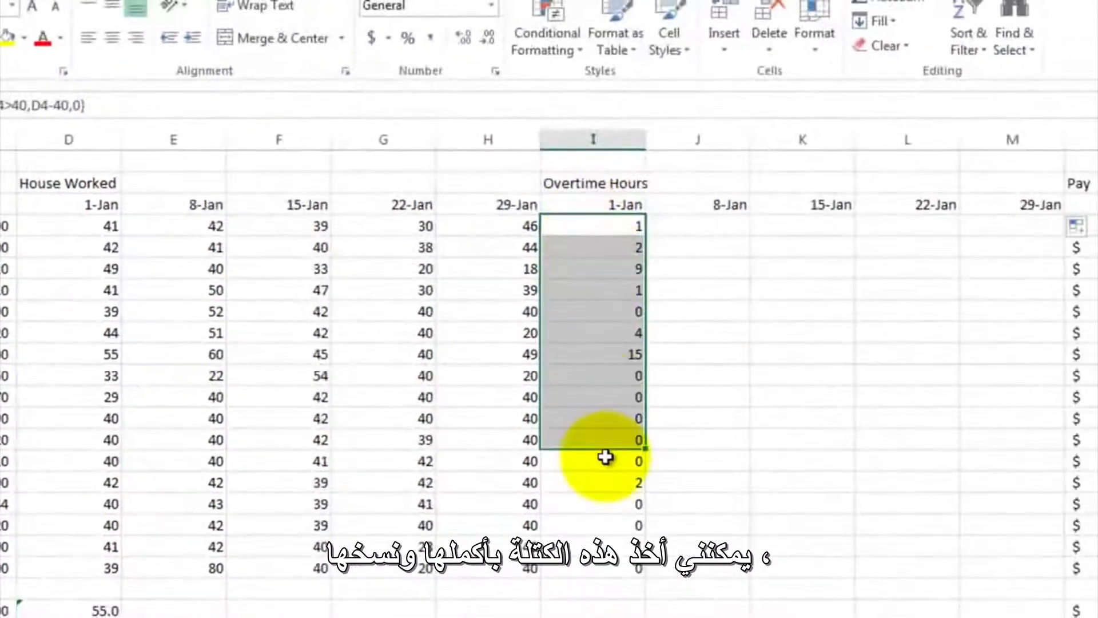
left_click_drag(605, 456, 615, 560)
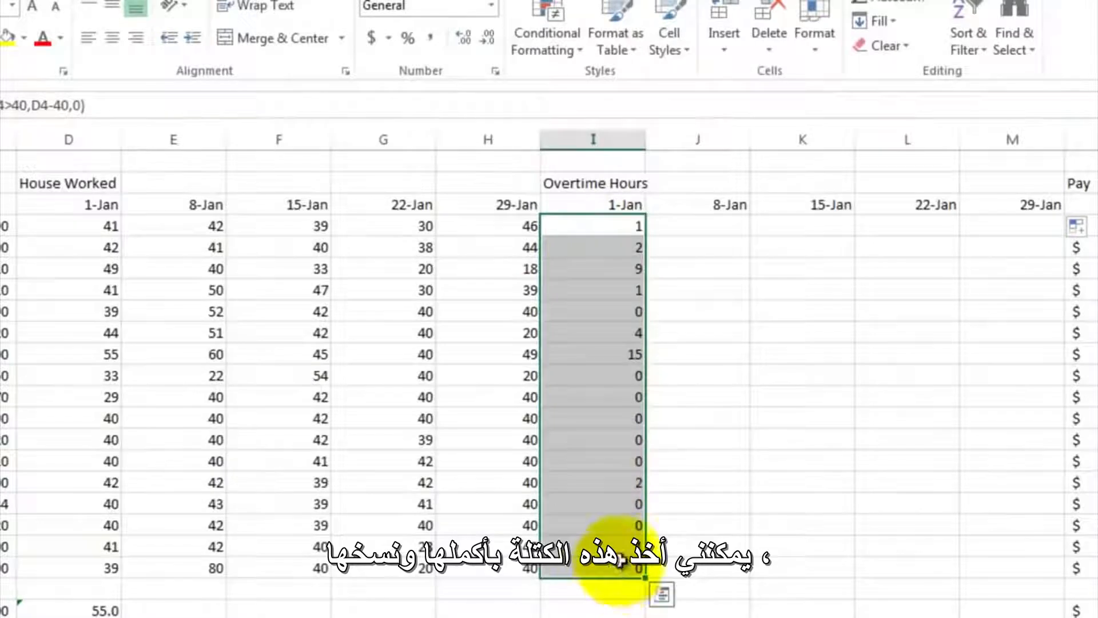
right_click(598, 300)
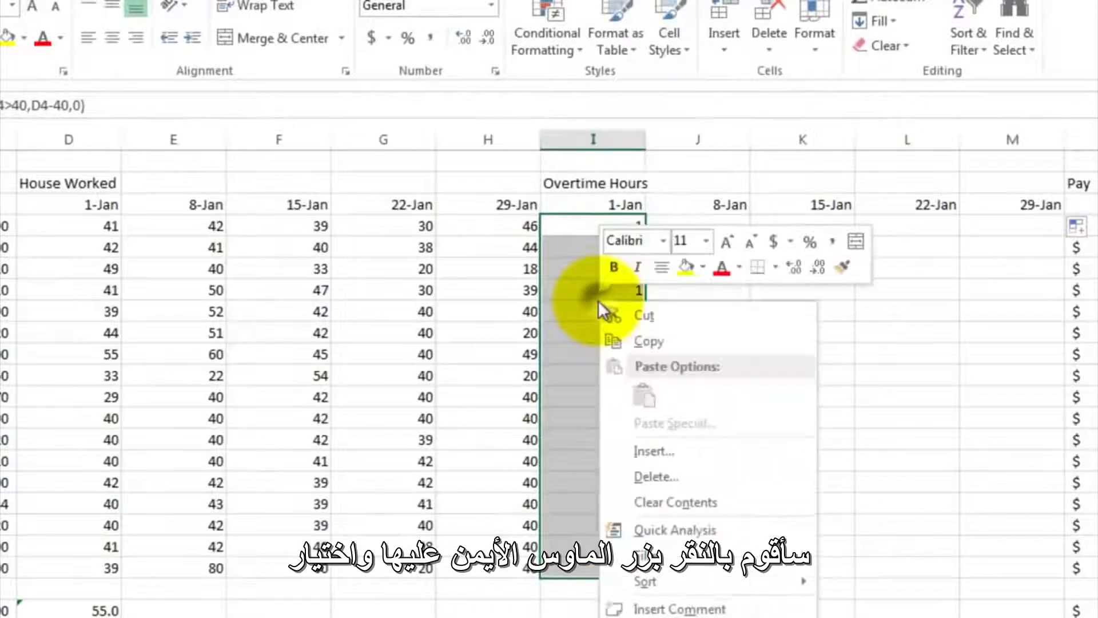
left_click(629, 342)
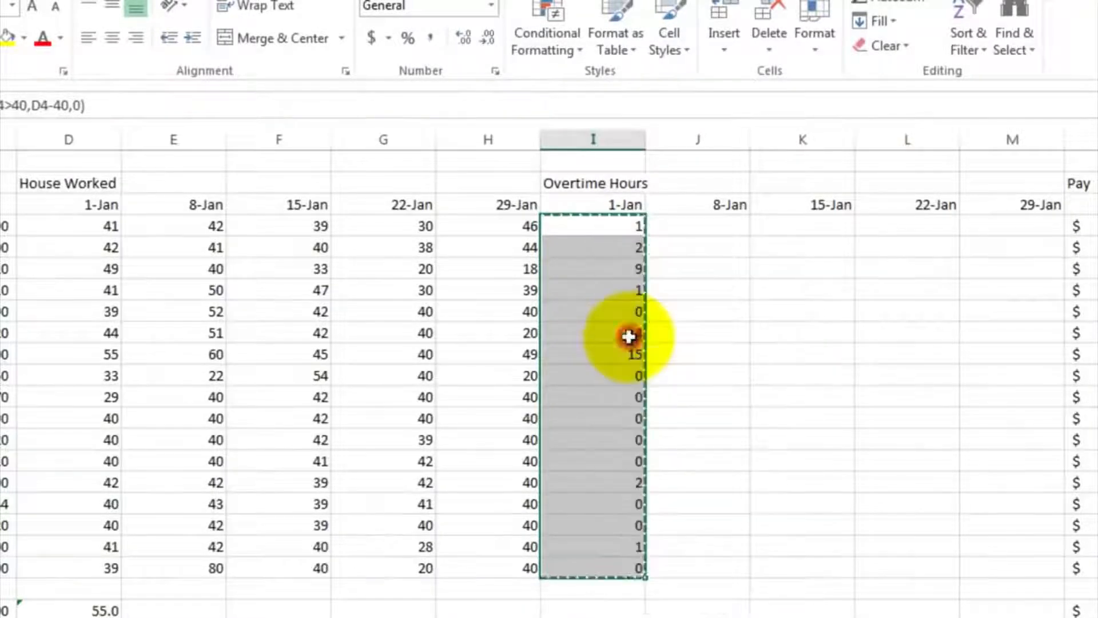
left_click(675, 224)
right_click(675, 223)
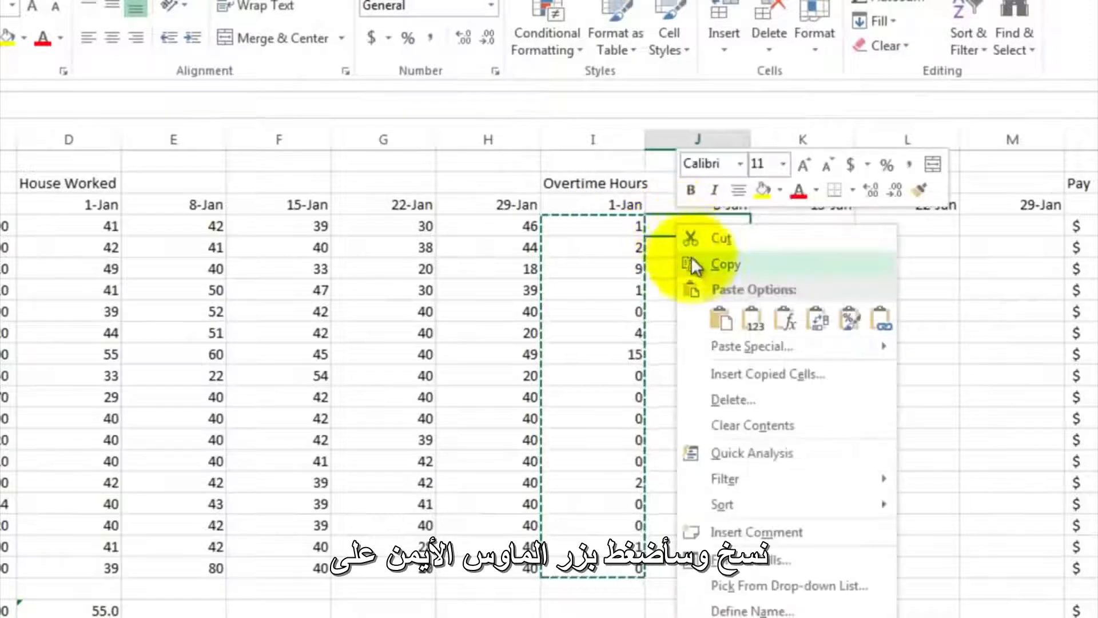
left_click(722, 319)
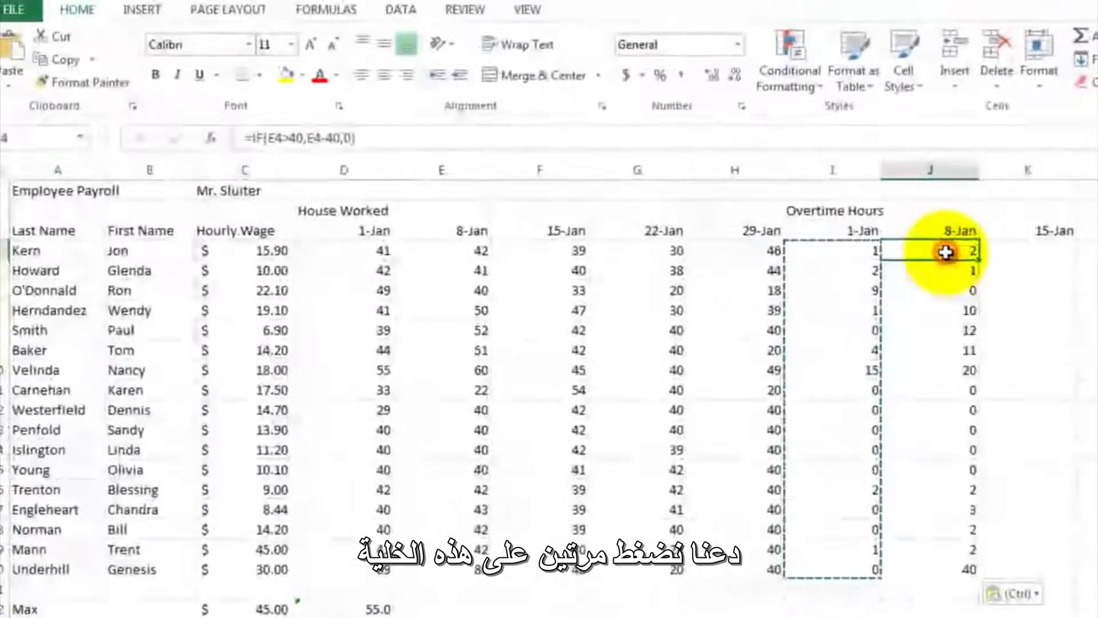
- Compare the cell references in the overtime formulas of J4 and I4, leaving both formulas as they are
double_click(895, 247)
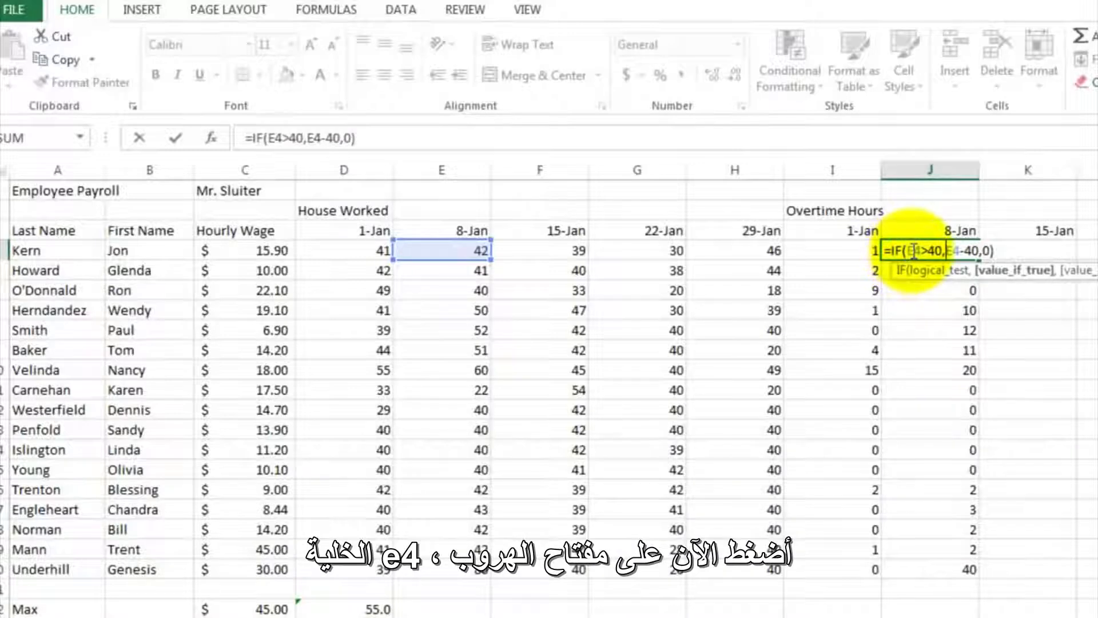
key("Escape")
left_click(848, 248)
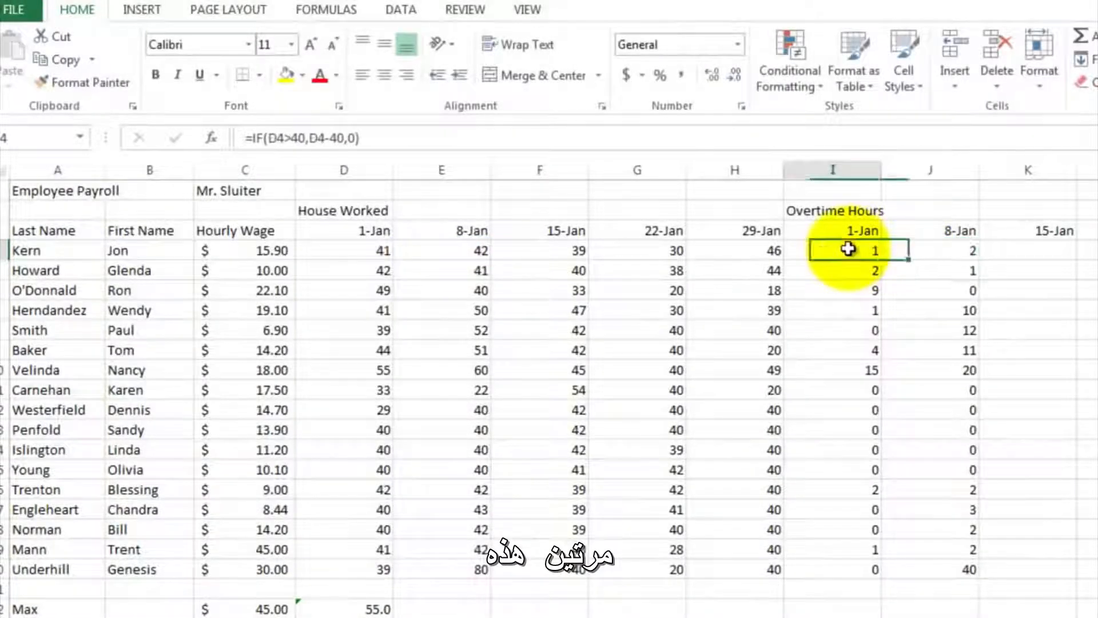
double_click(848, 250)
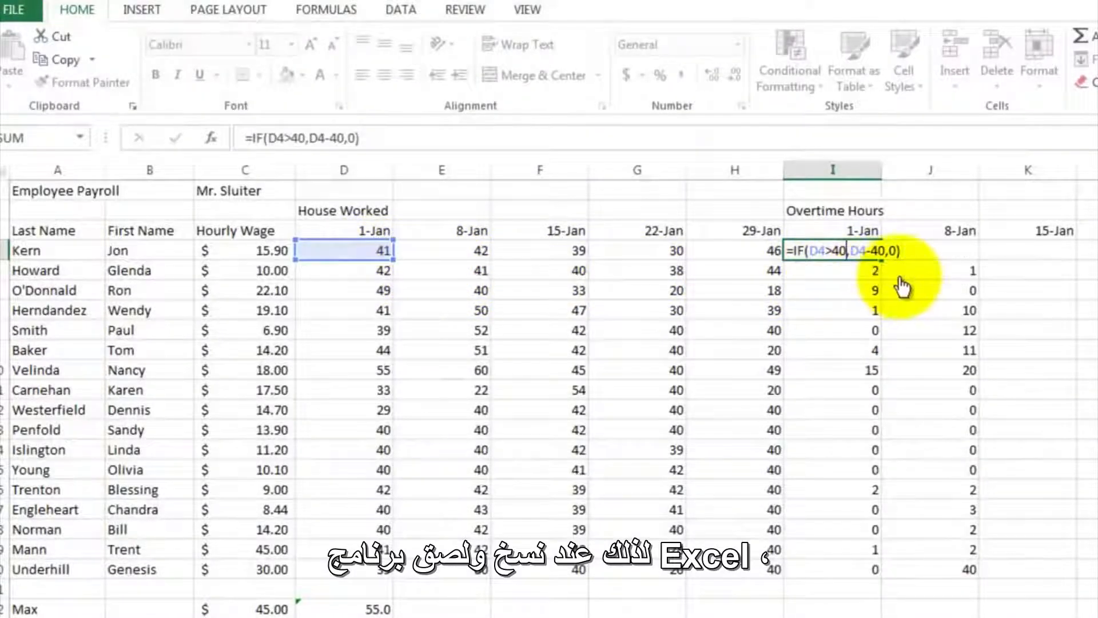
key("ctrl+Return")
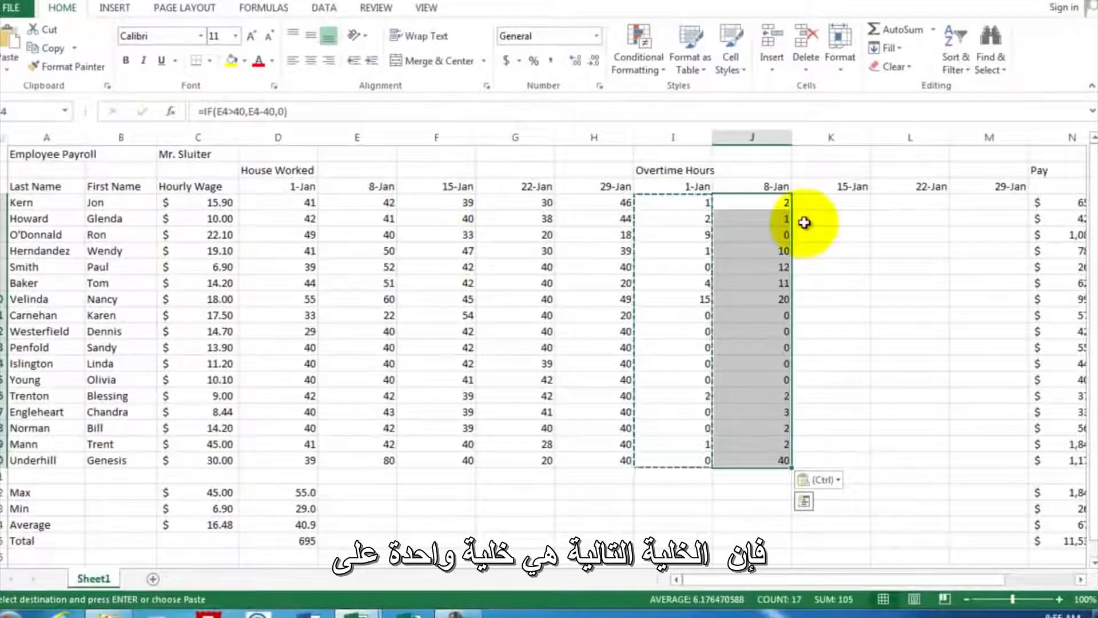
left_click(804, 222)
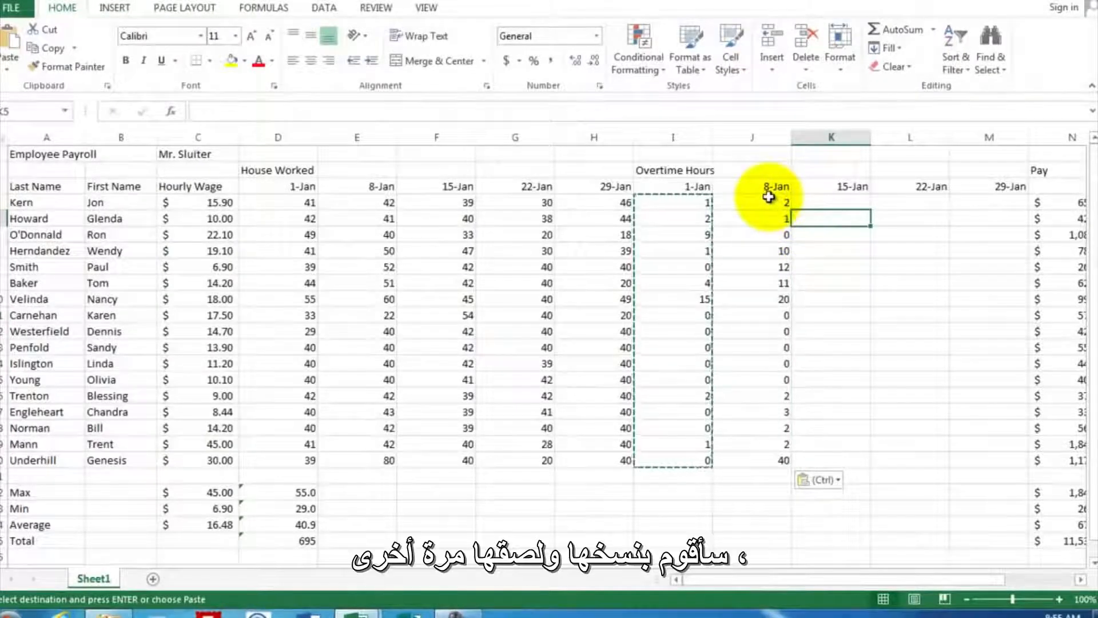
- Copy the 8-Jan overtime formulas in J4:J20 and paste them into the 15-Jan overtime column starting at K4
left_click_drag(768, 196, 766, 366)
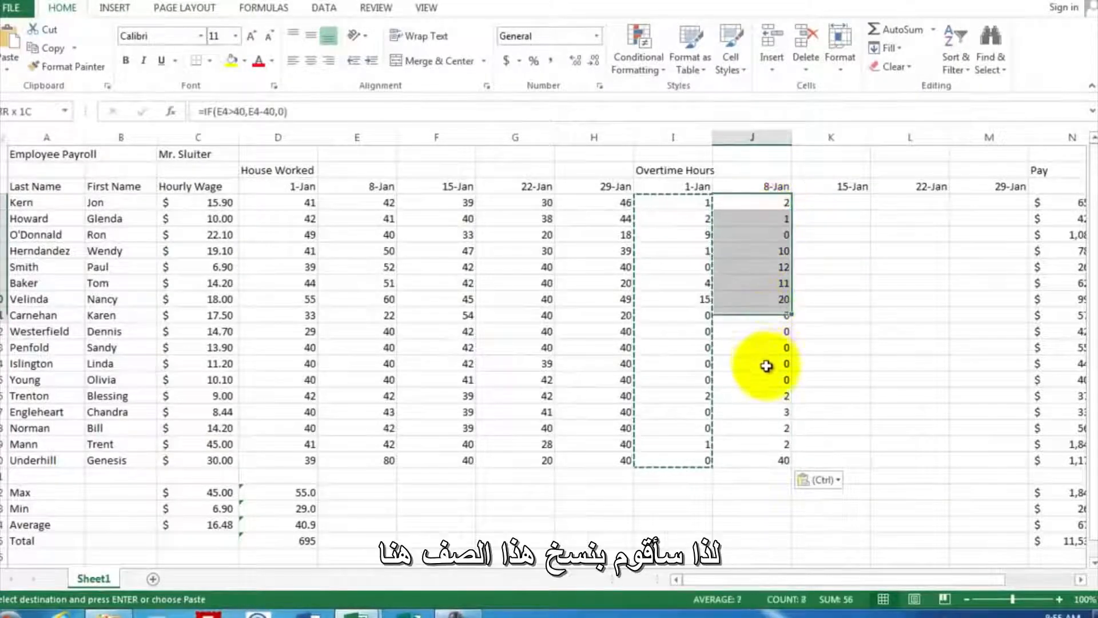
left_click_drag(778, 455, 779, 459)
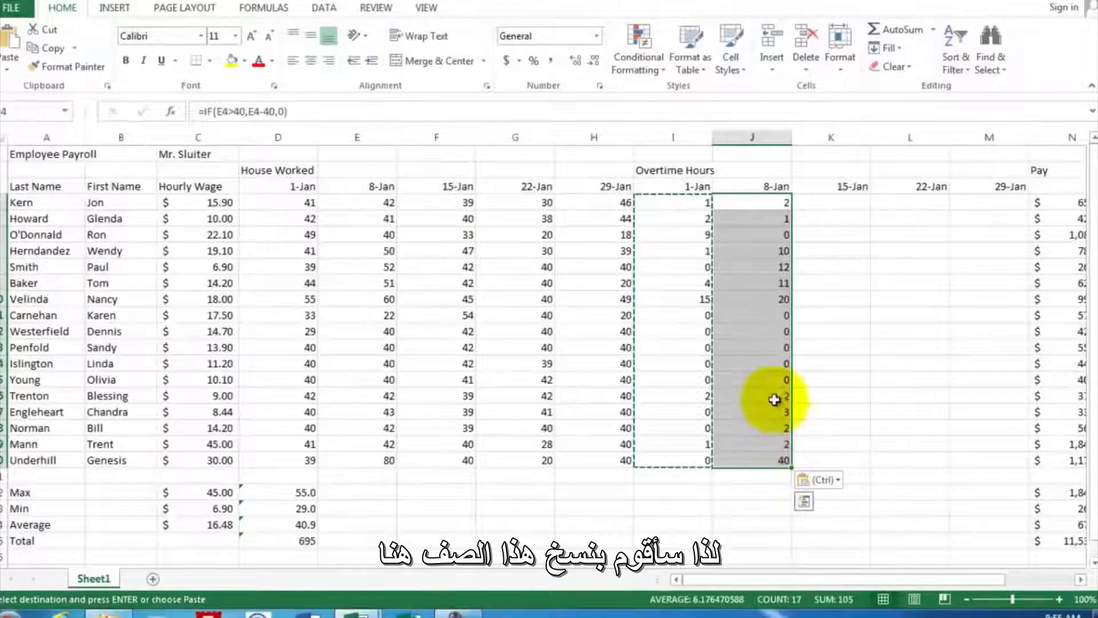
right_click(751, 264)
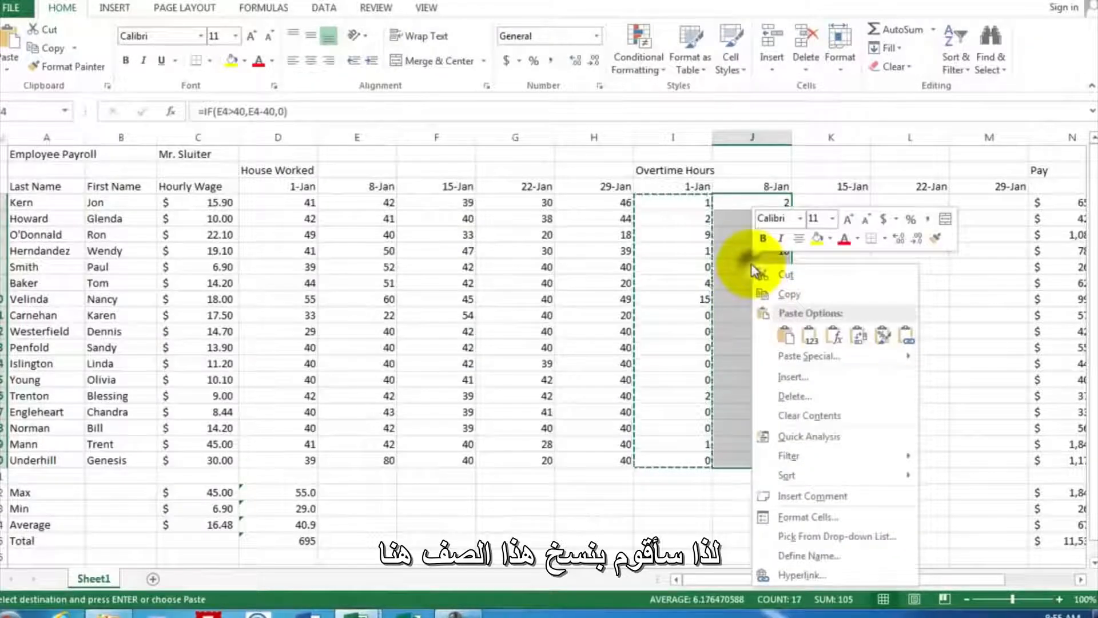
left_click(769, 290)
left_click(815, 202)
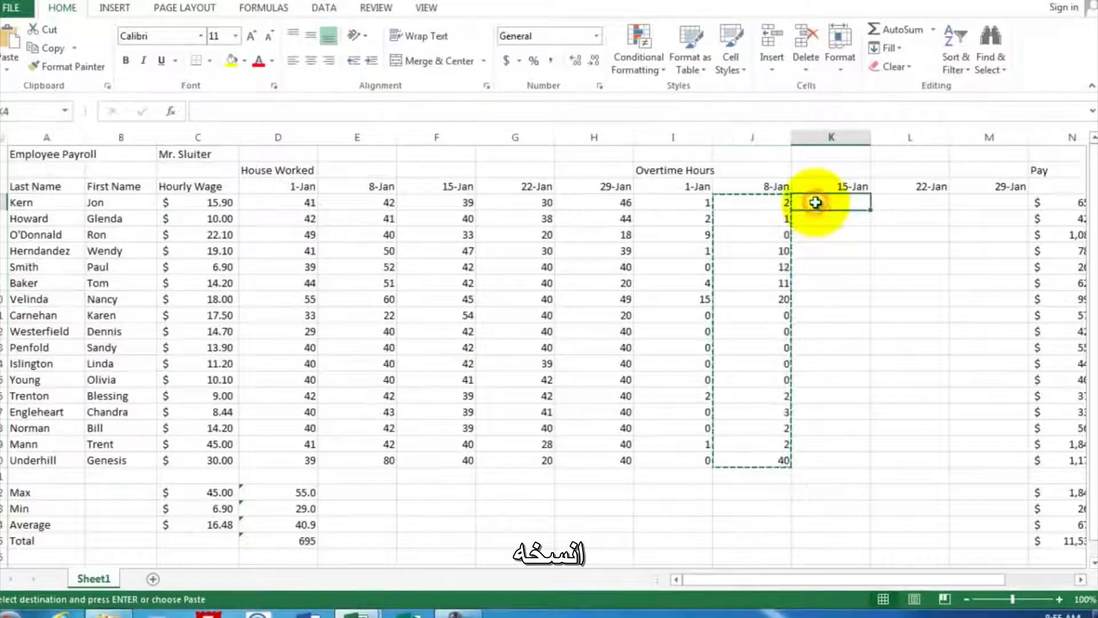
right_click(815, 204)
left_click(850, 275)
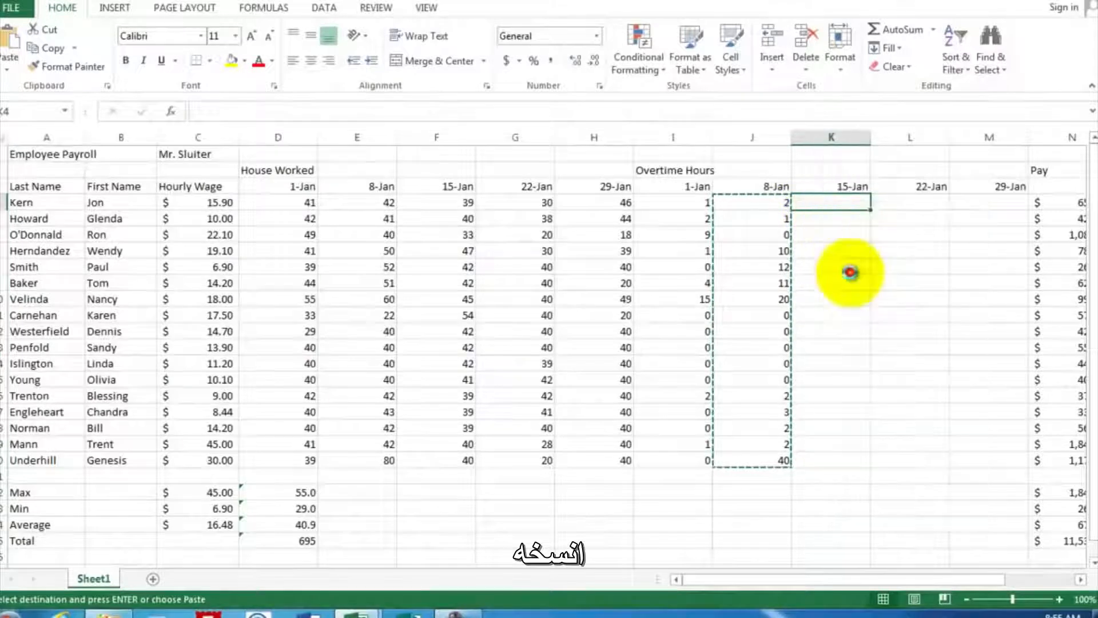
- Paste the copied overtime formulas into the 22-Jan and 29-Jan overtime columns, starting at L4 and M4
left_click(889, 201)
right_click(892, 203)
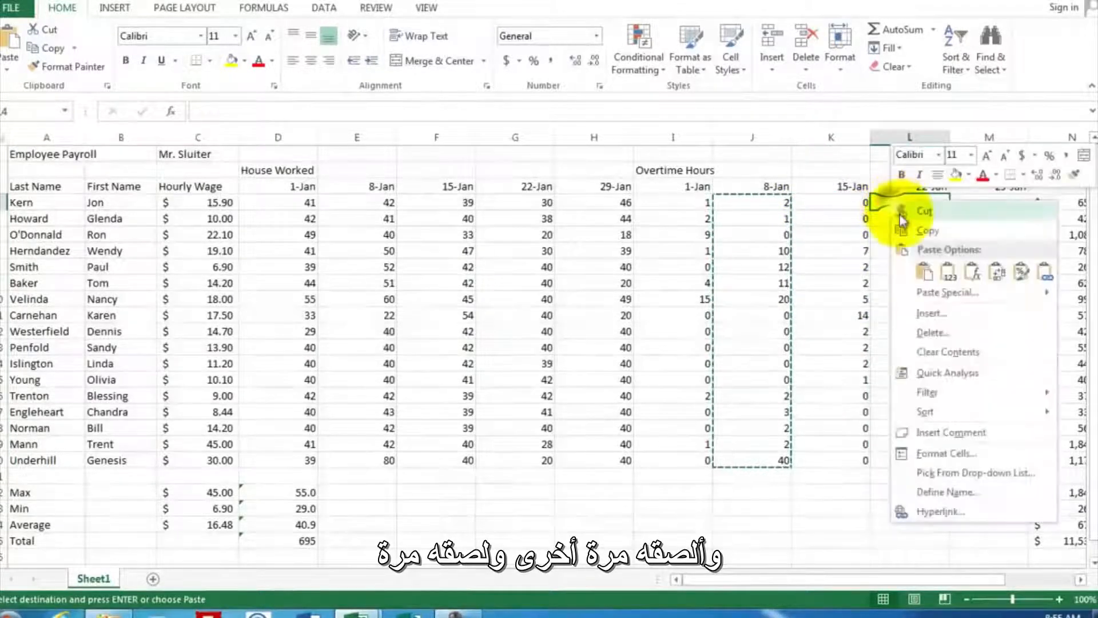
left_click(919, 270)
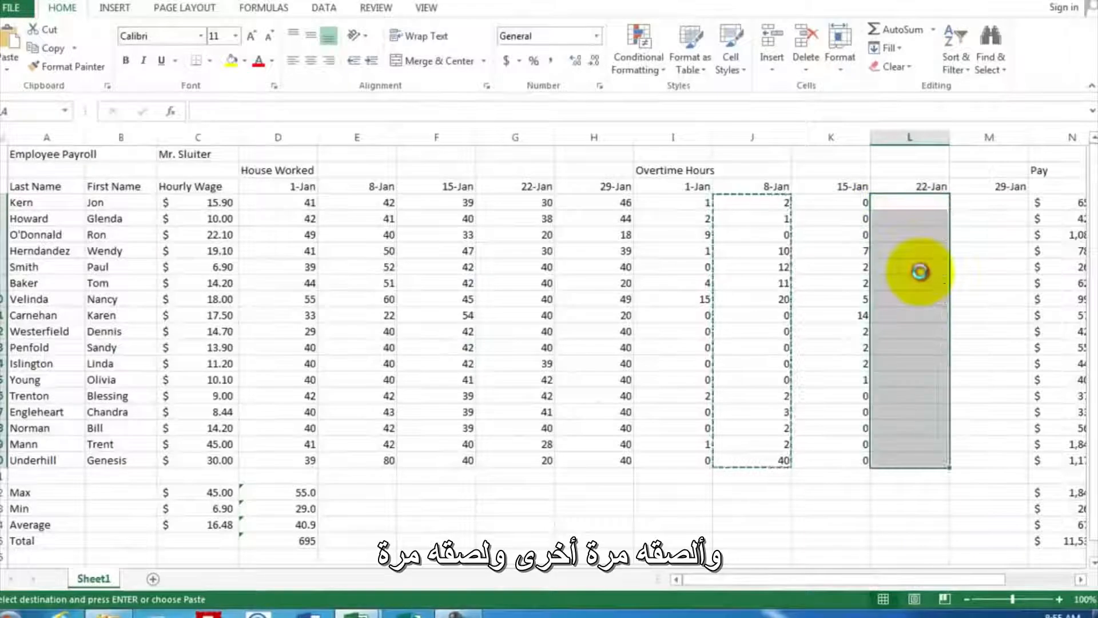
left_click(968, 203)
right_click(970, 205)
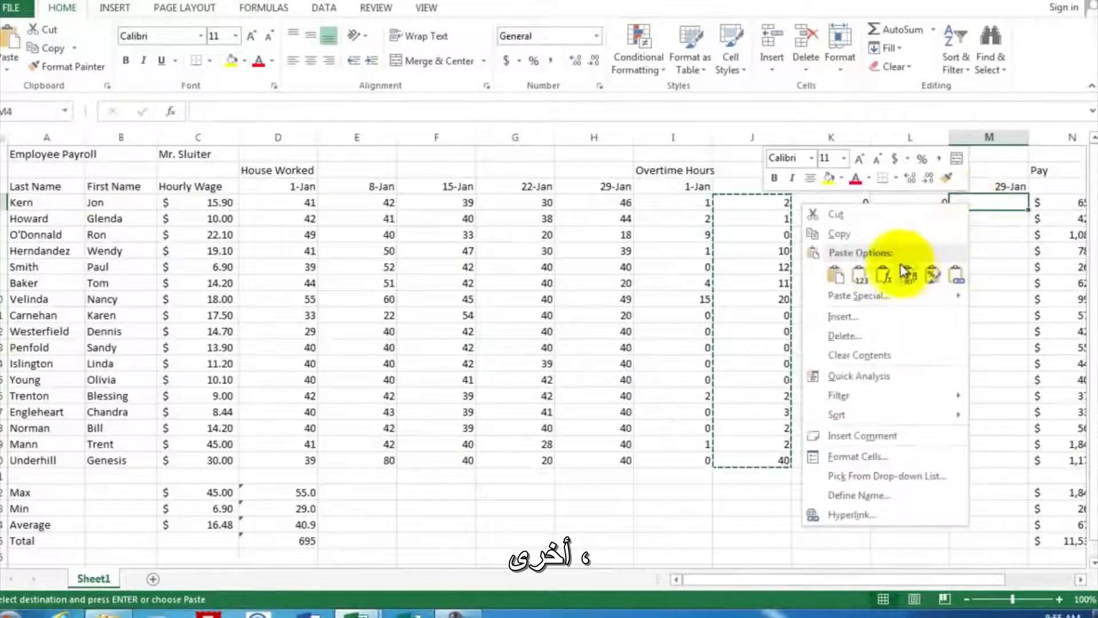
left_click(843, 276)
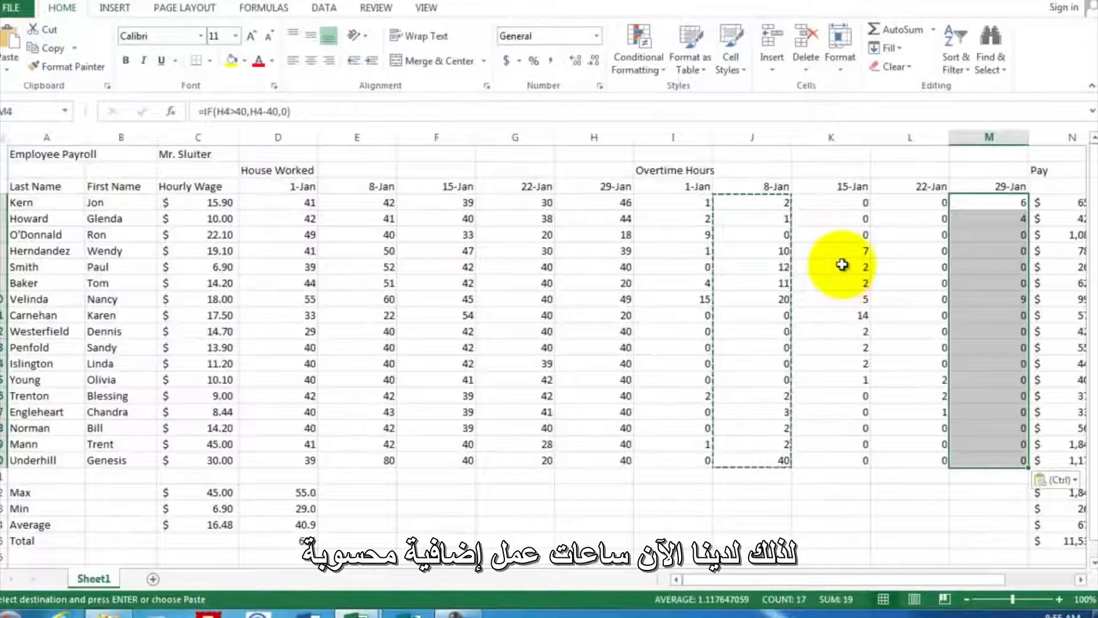
left_click(830, 481)
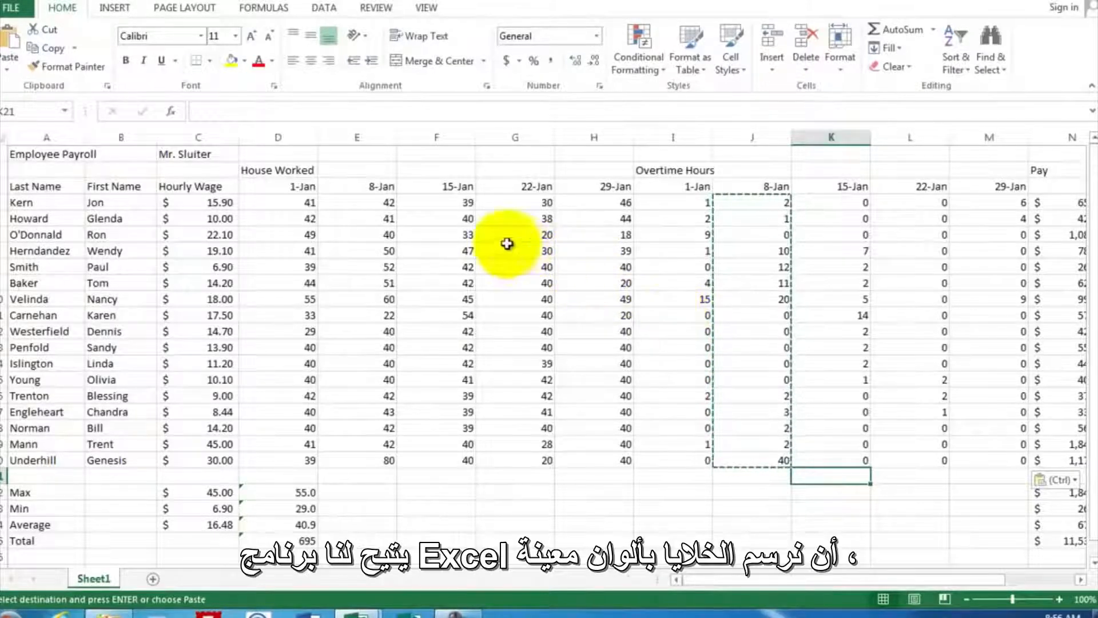
- Shade the hours worked block D3:H20, including its date headings, with a light gray fill
left_click(277, 185)
left_click_drag(314, 195, 613, 465)
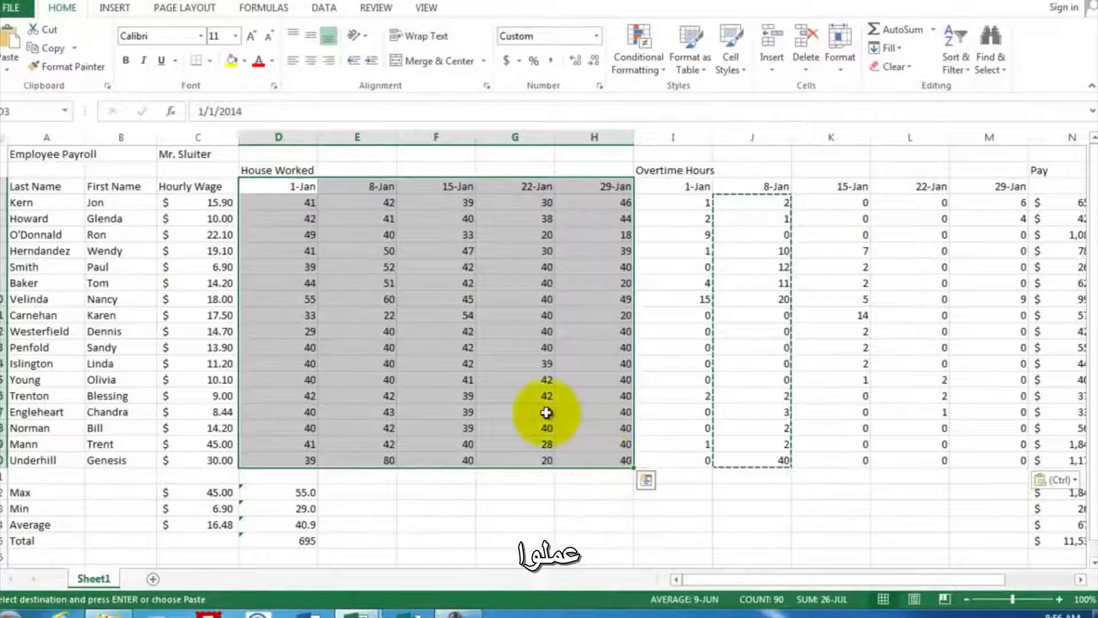
left_click(244, 61)
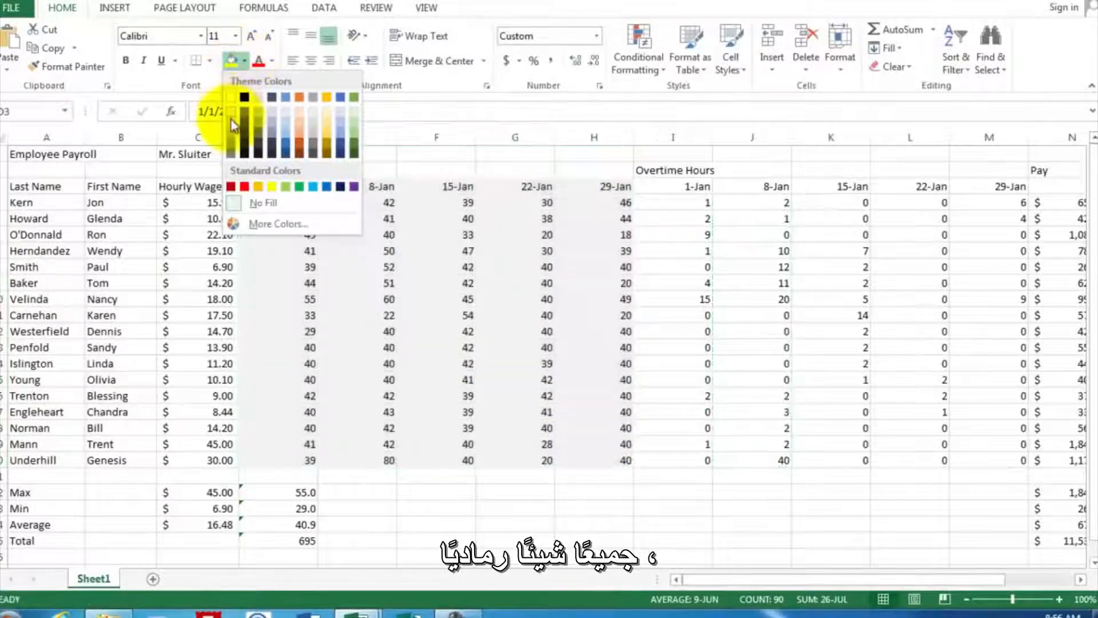
left_click(234, 127)
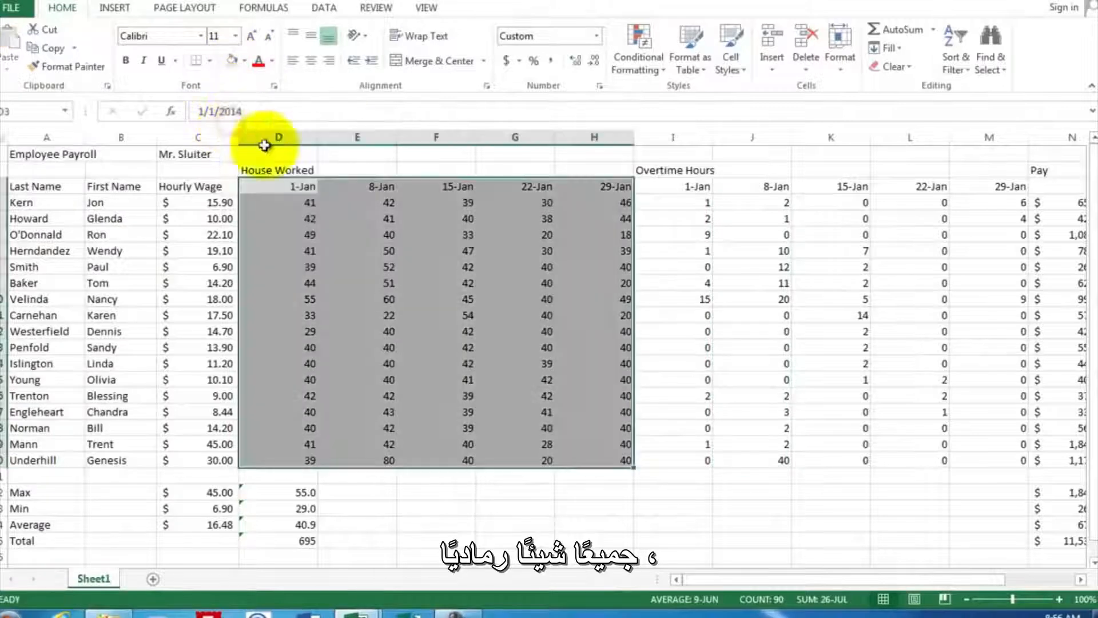
left_click(677, 269)
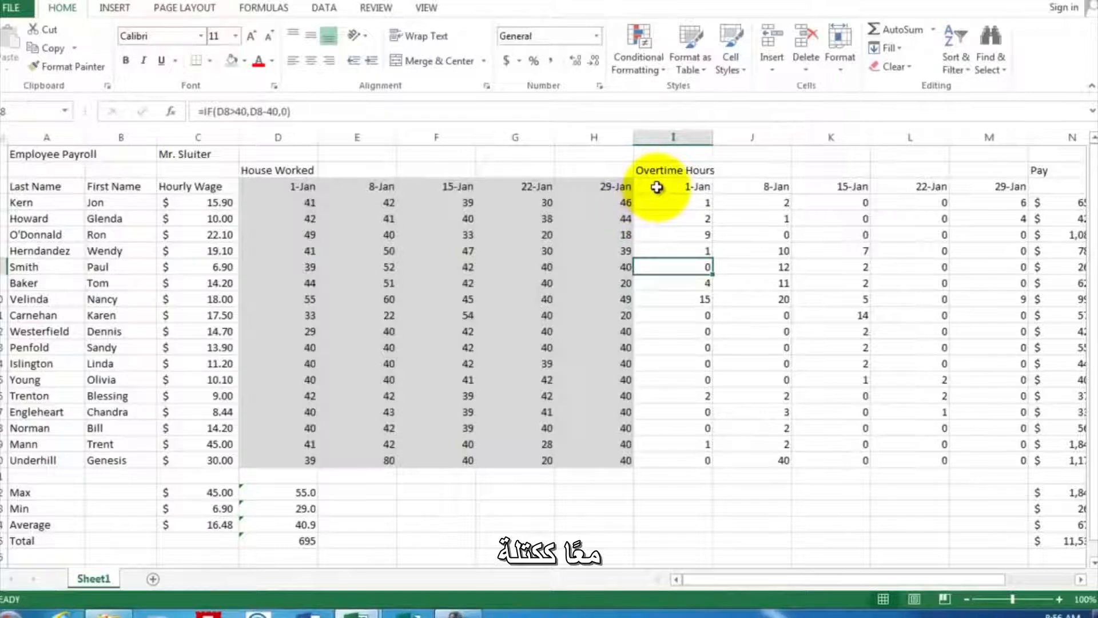
- Shade the overtime hours block I3:M20, including its date headings, with a light orange fill
left_click_drag(657, 186, 997, 458)
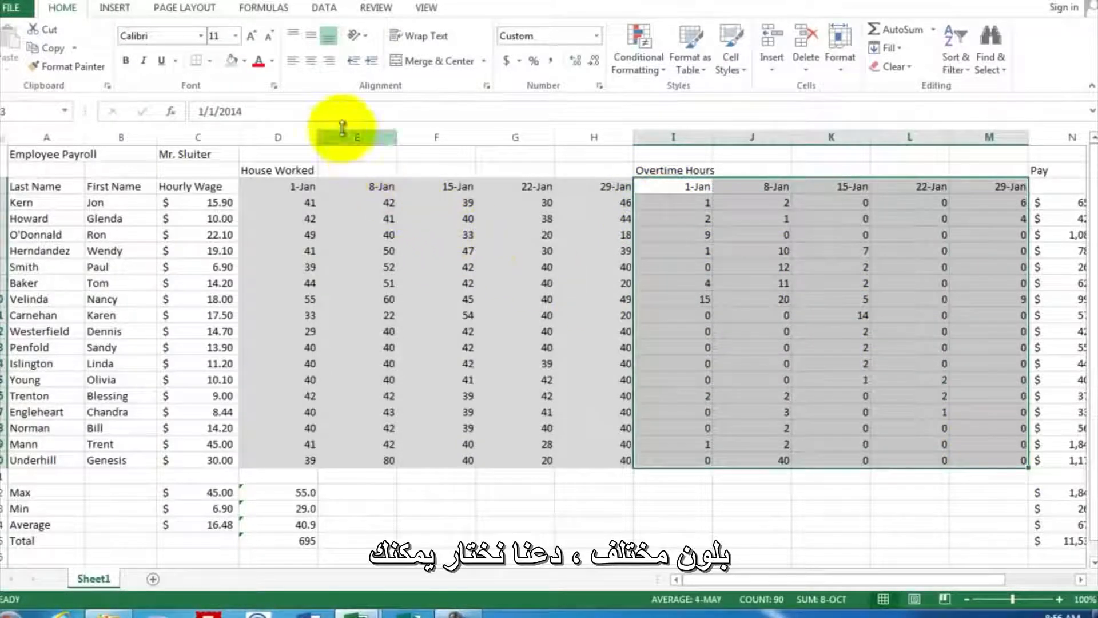
left_click(245, 62)
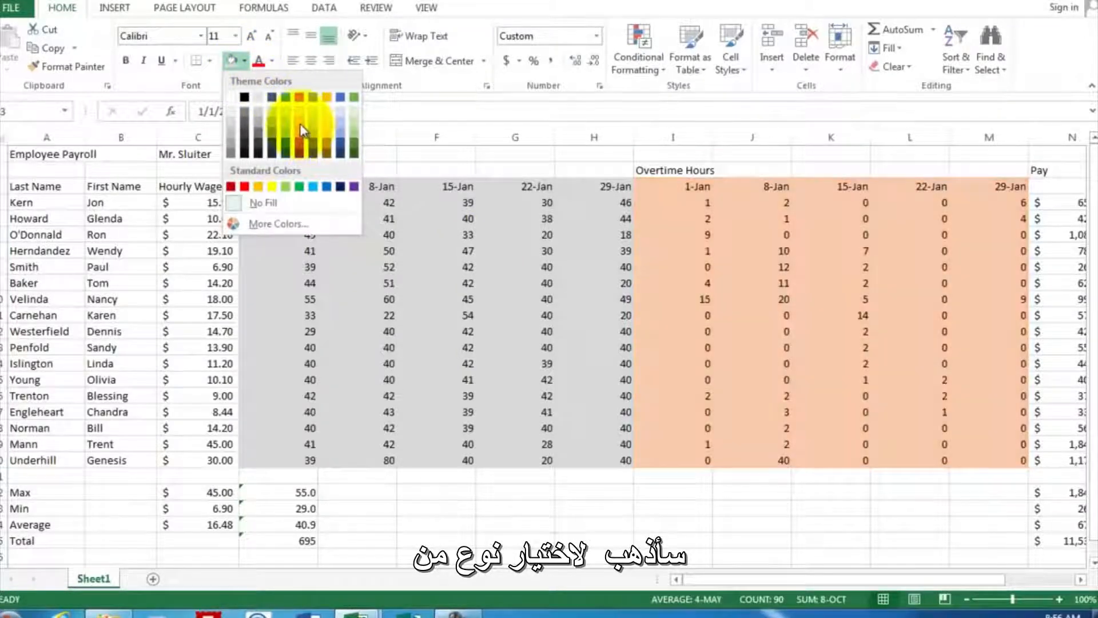
left_click(299, 123)
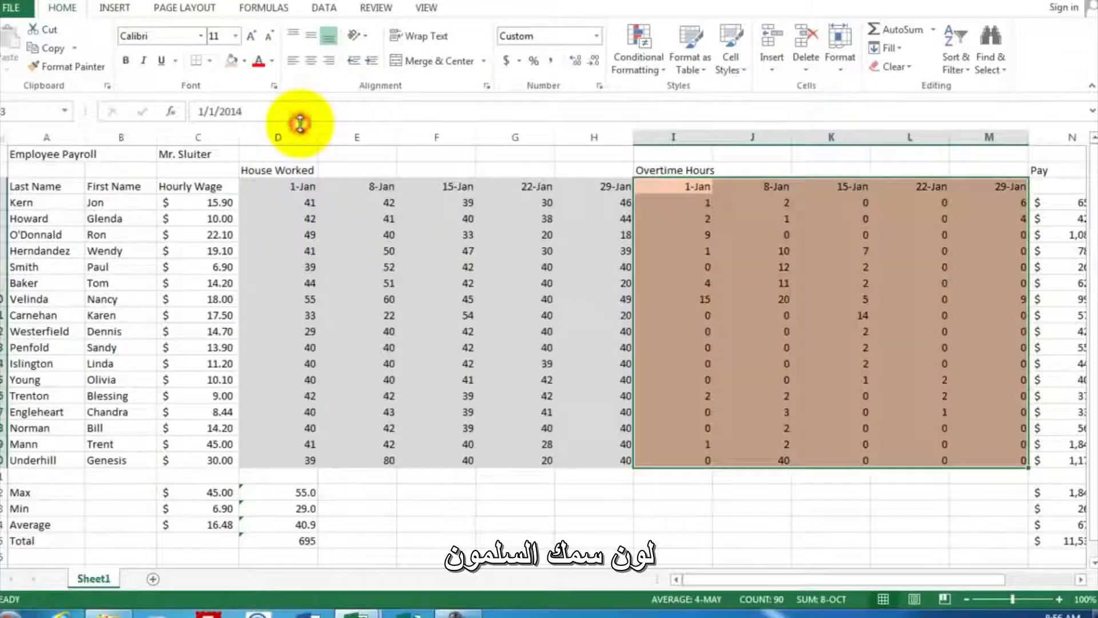
left_click(980, 250)
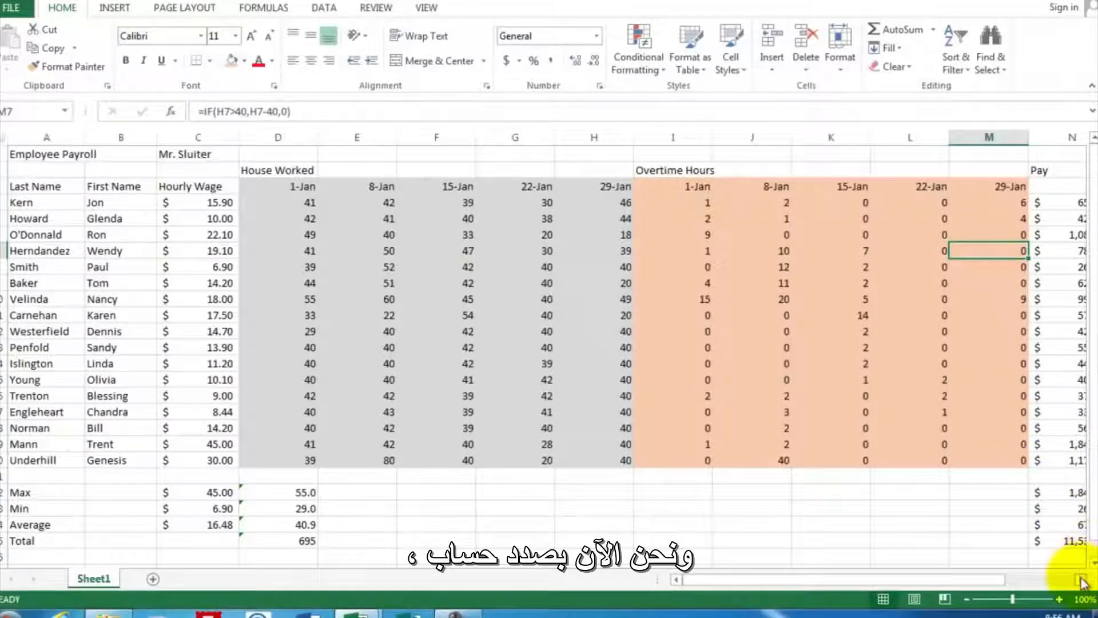
- Enter the date Jan 1 in N3 under the Pay heading
scroll(1082, 582, "right", 4)
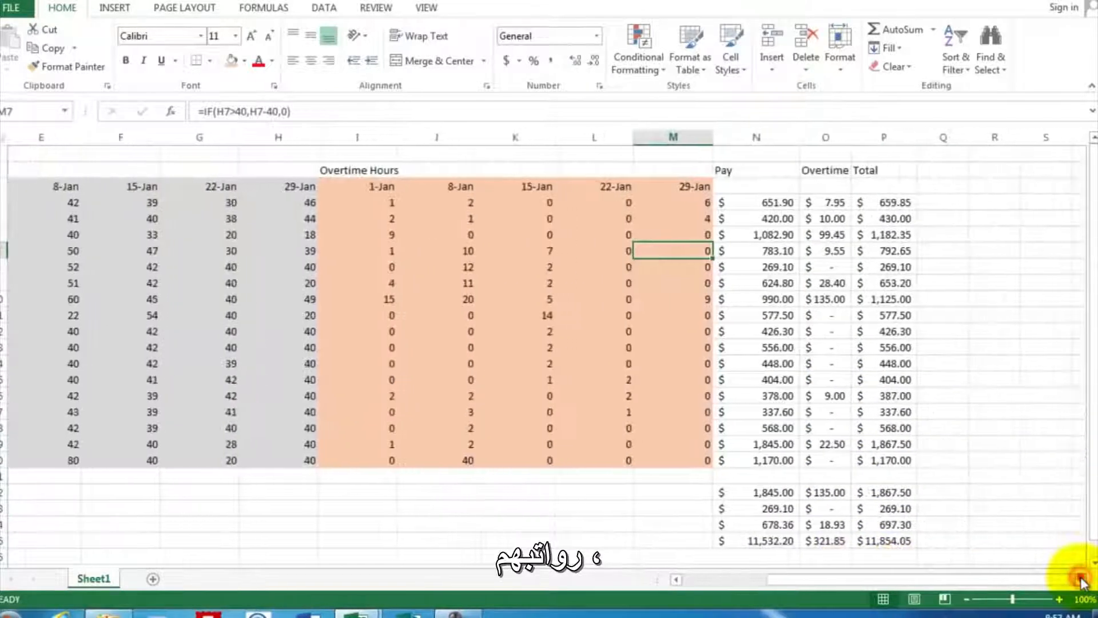
scroll(1082, 582, "right", 3)
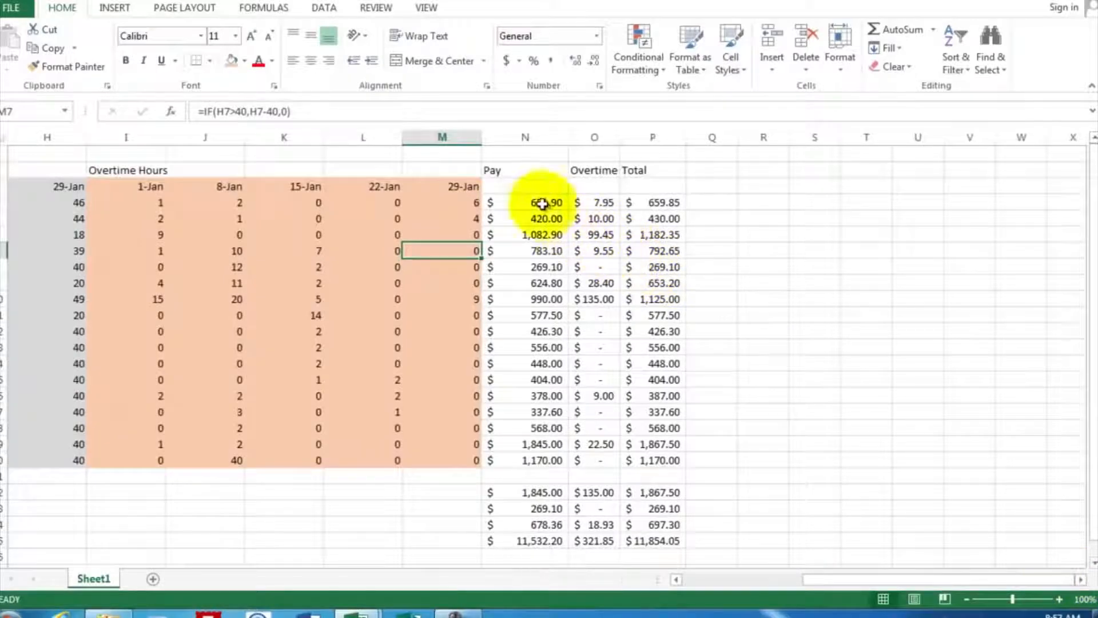
left_click(527, 186)
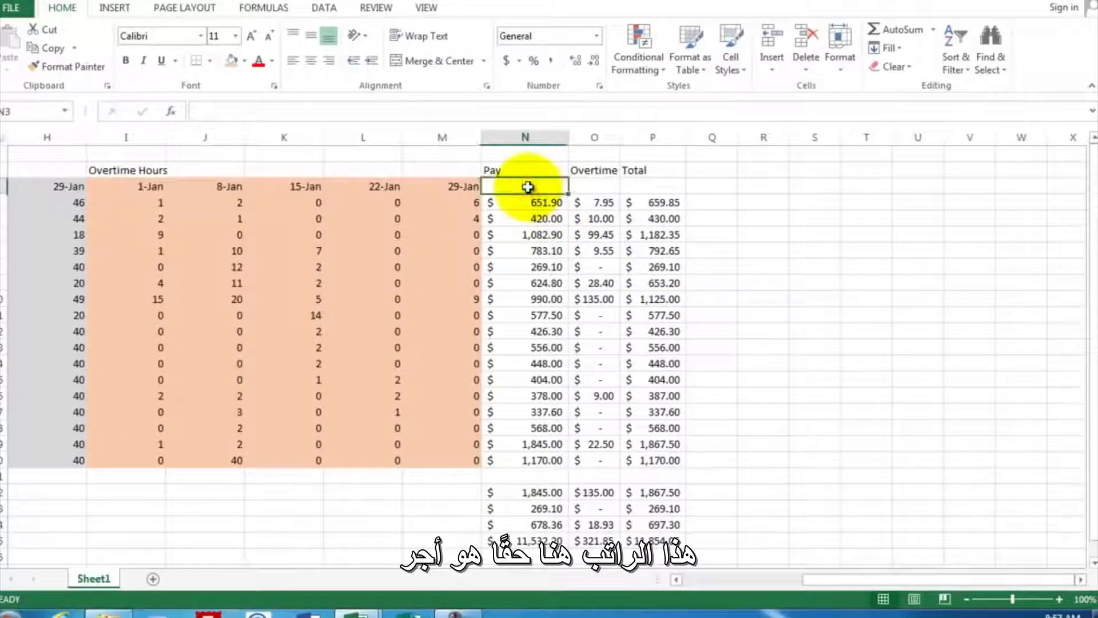
type("Jan")
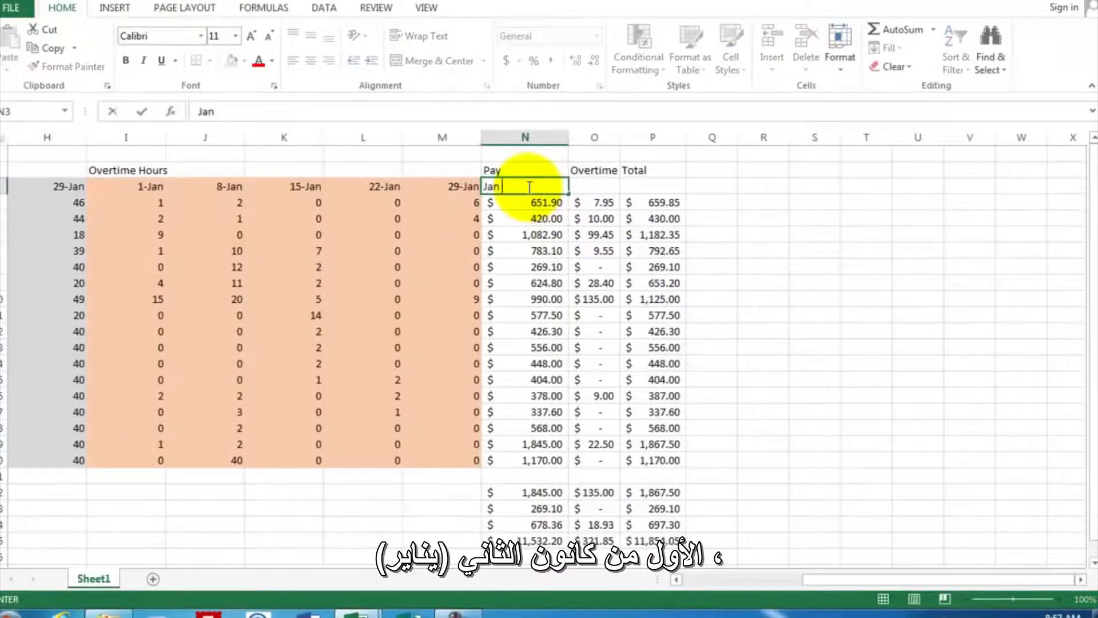
type(" 1")
key("Return")
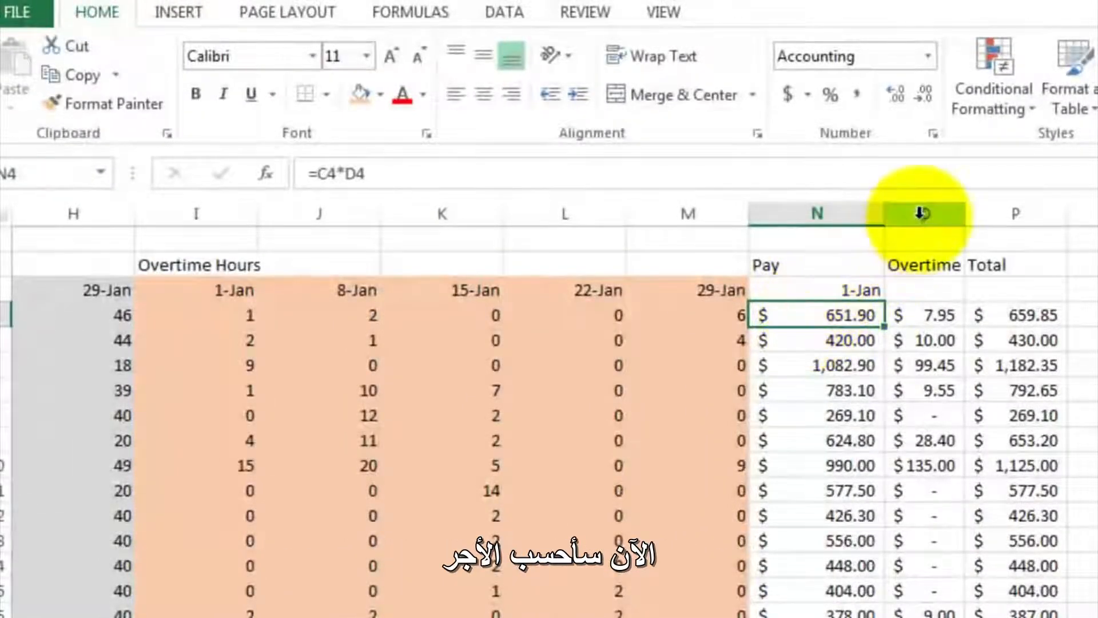
- Insert three blank columns between the Pay column and the Overtime pay column
left_click_drag(921, 214, 1097, 212)
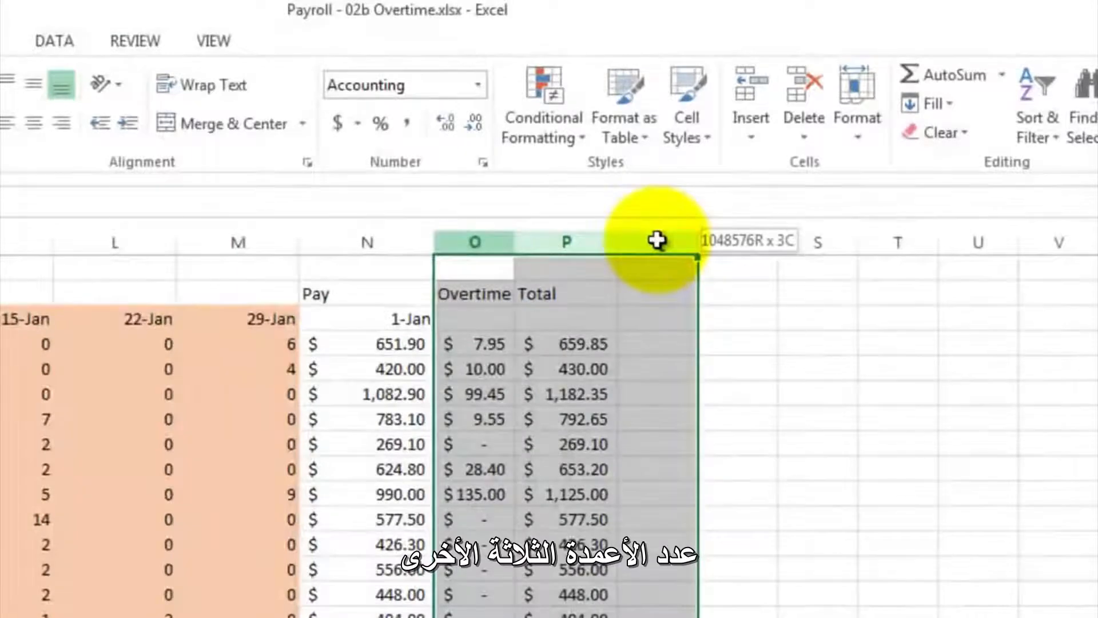
left_click_drag(658, 235, 658, 235)
right_click(658, 235)
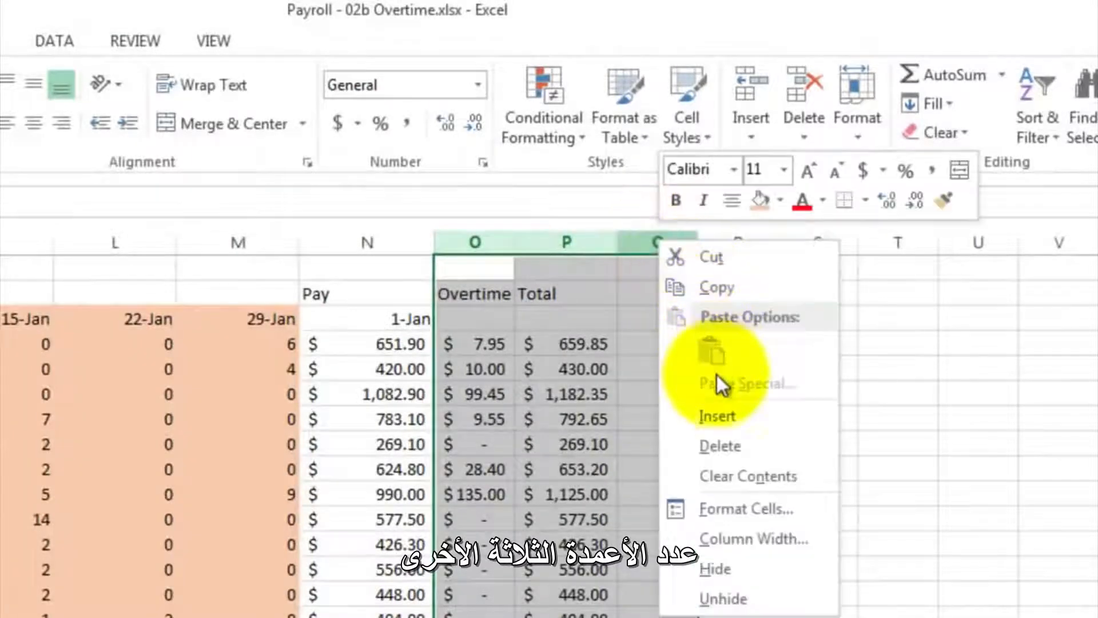
left_click(719, 415)
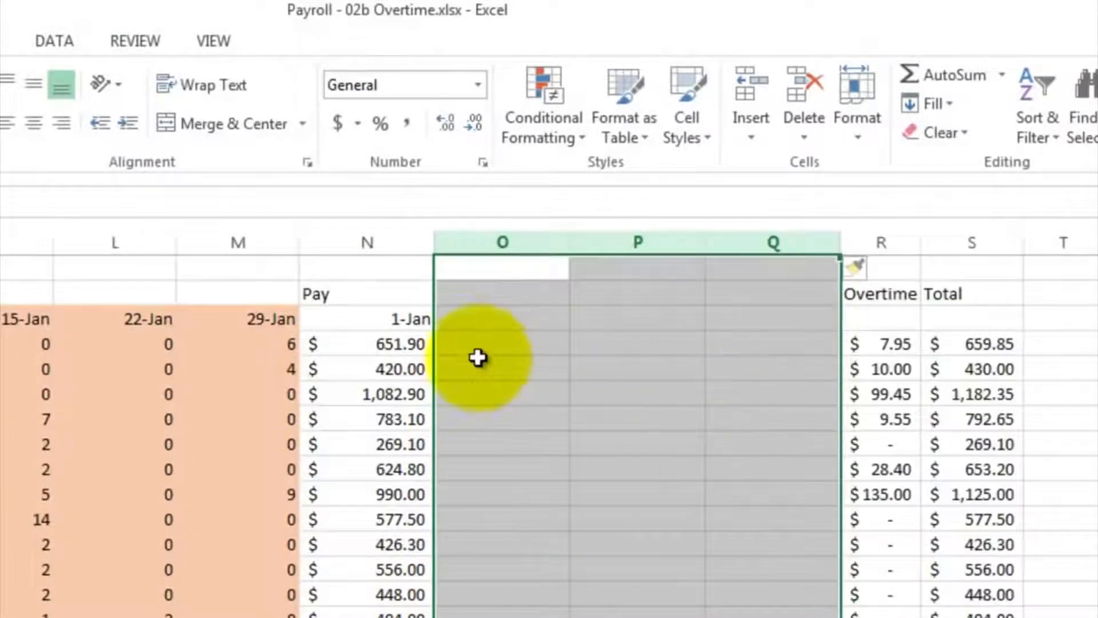
- Enter the formula =N3+7 in O3 and fill it across through Q3 to date the pay weeks
left_click(458, 318)
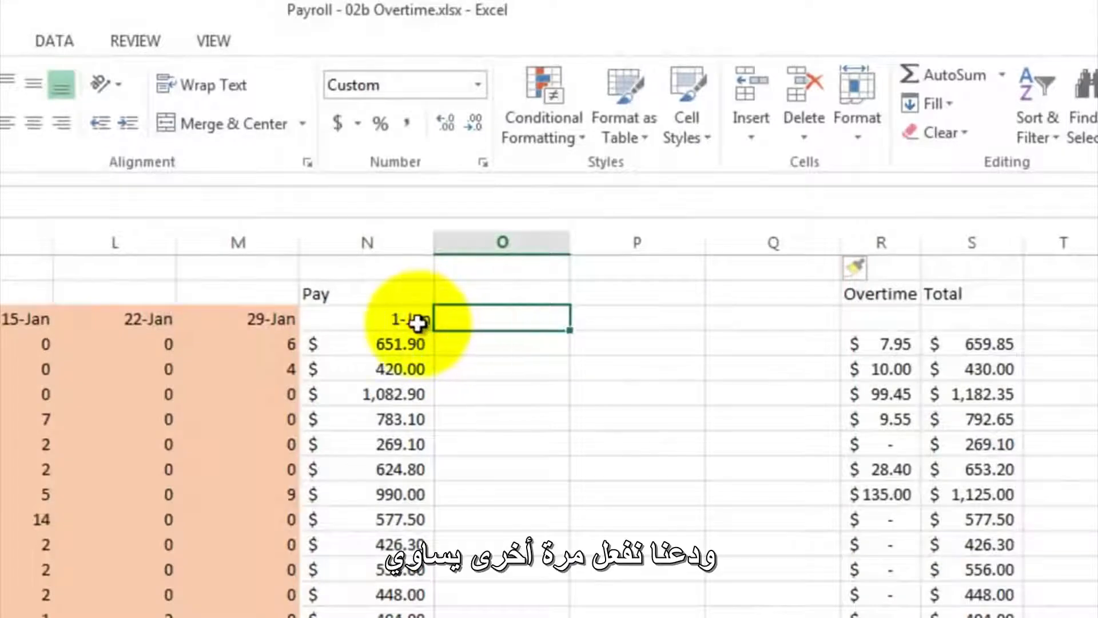
type("=")
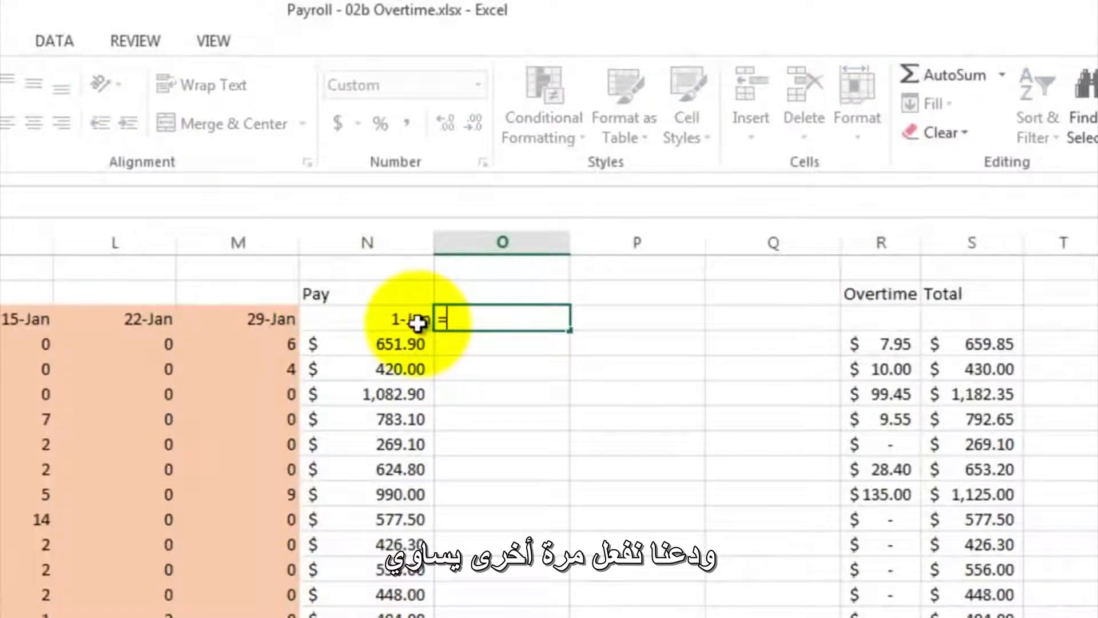
left_click(405, 322)
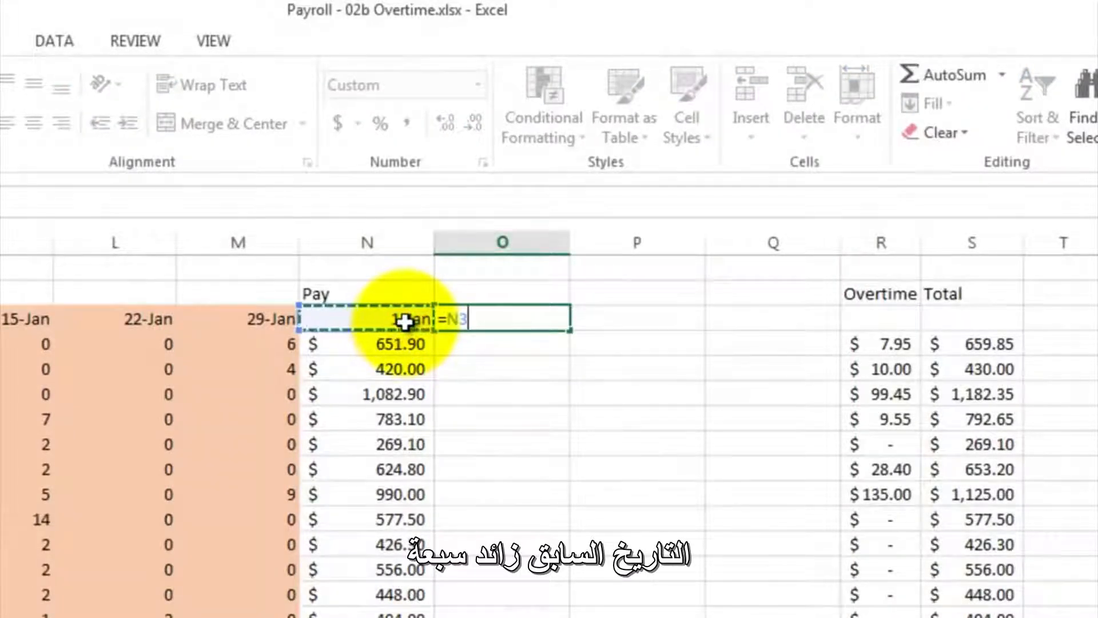
type("+7")
key("Return")
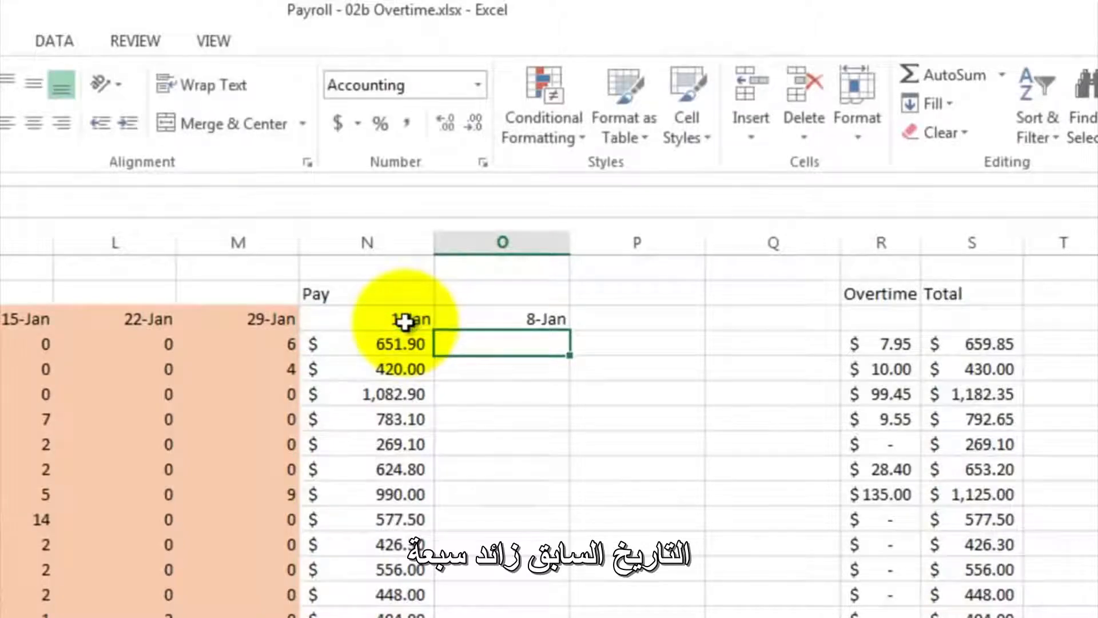
left_click(474, 318)
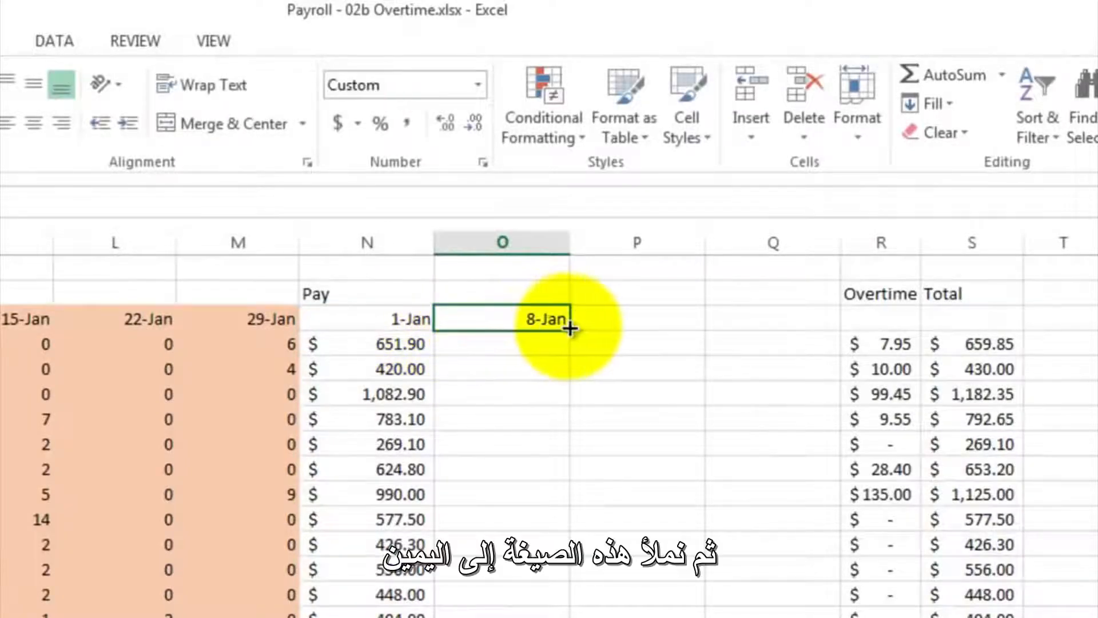
left_click_drag(570, 328, 799, 333)
- Insert one more blank column before the Overtime pay column and extend the date formula from Q3 into R3
left_click(868, 243)
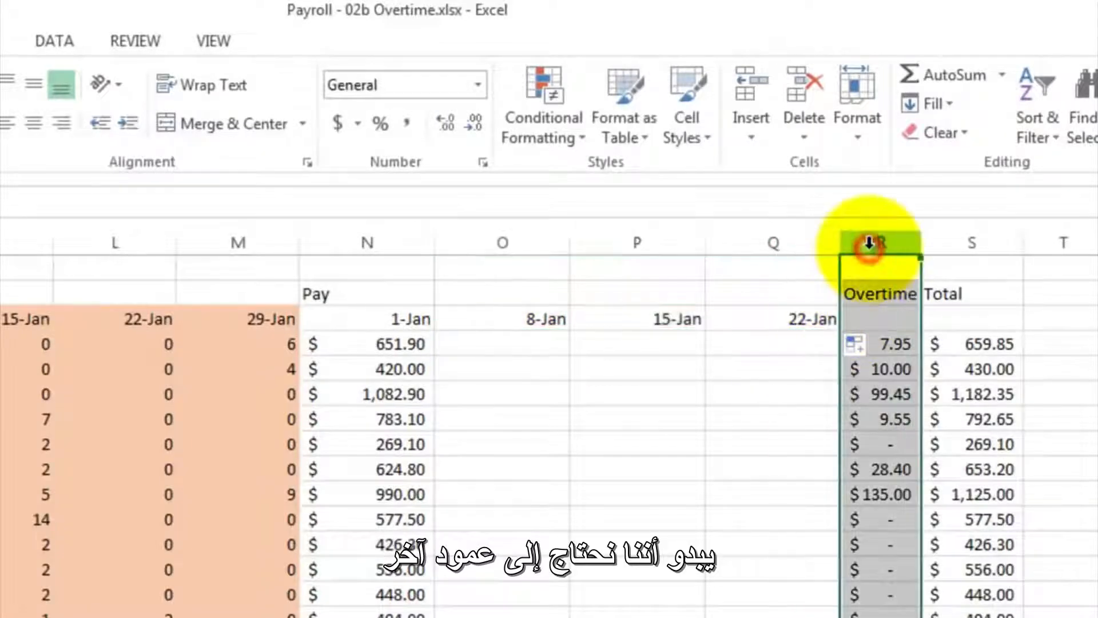
right_click(869, 243)
left_click(922, 420)
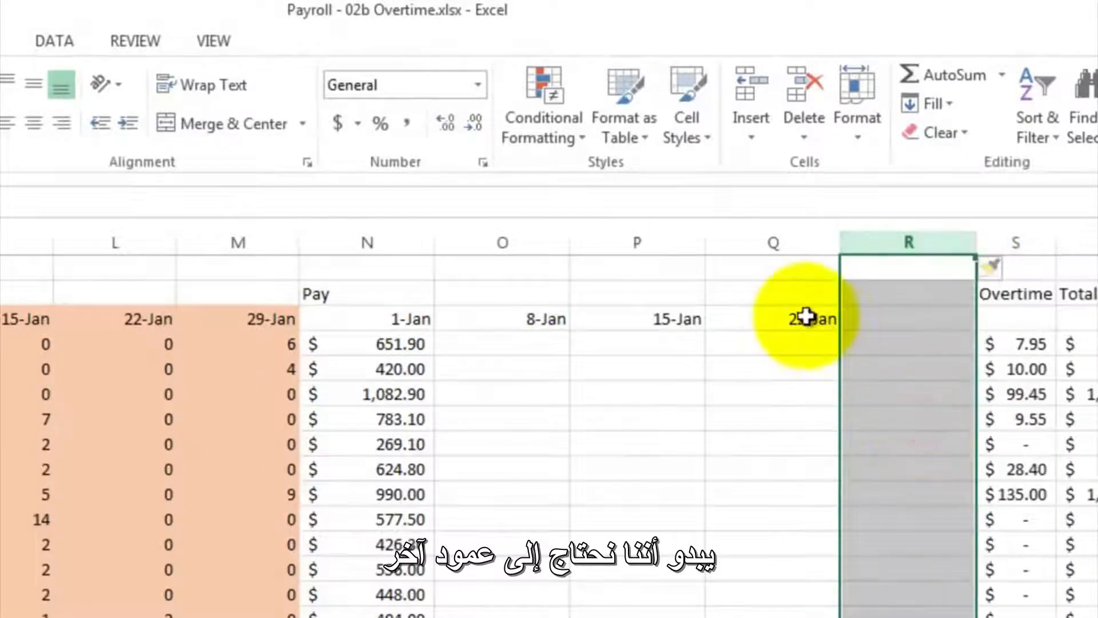
left_click(806, 316)
left_click_drag(845, 327, 934, 328)
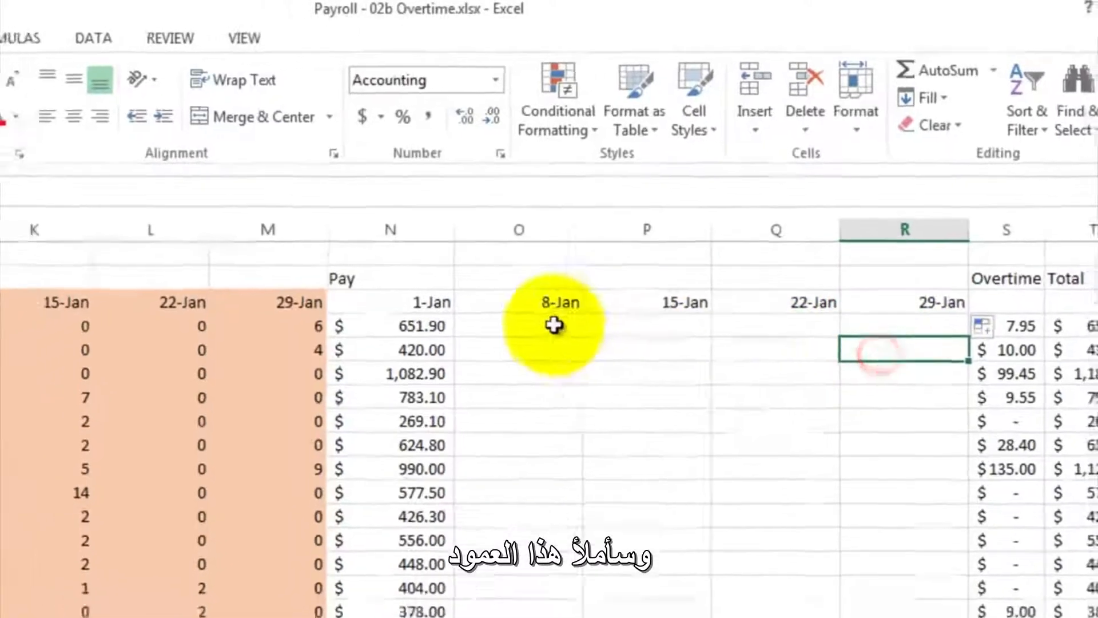
- Examine the Jan 1 pay formula in N4 and the hourly wage and hours cells it refers to
left_click(395, 344)
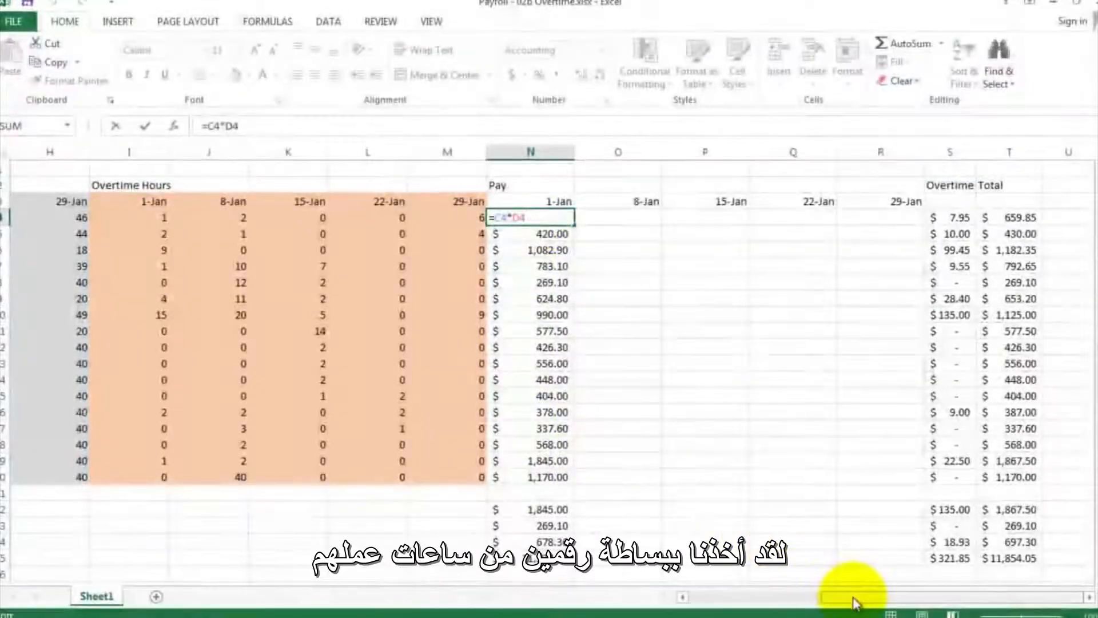
left_click_drag(850, 593, 724, 603)
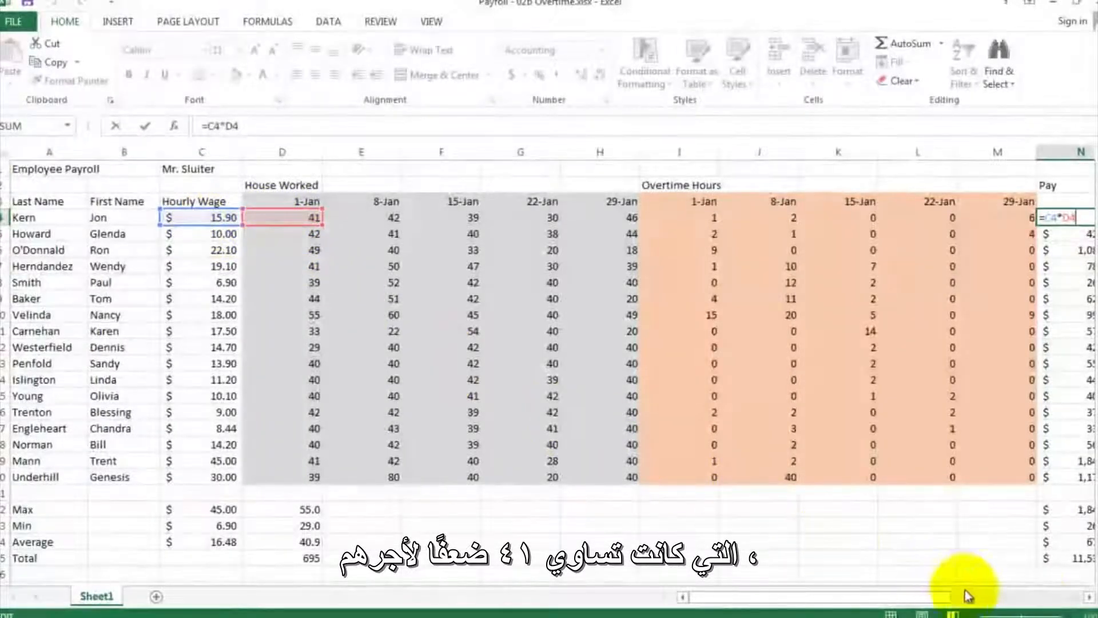
left_click(1088, 596)
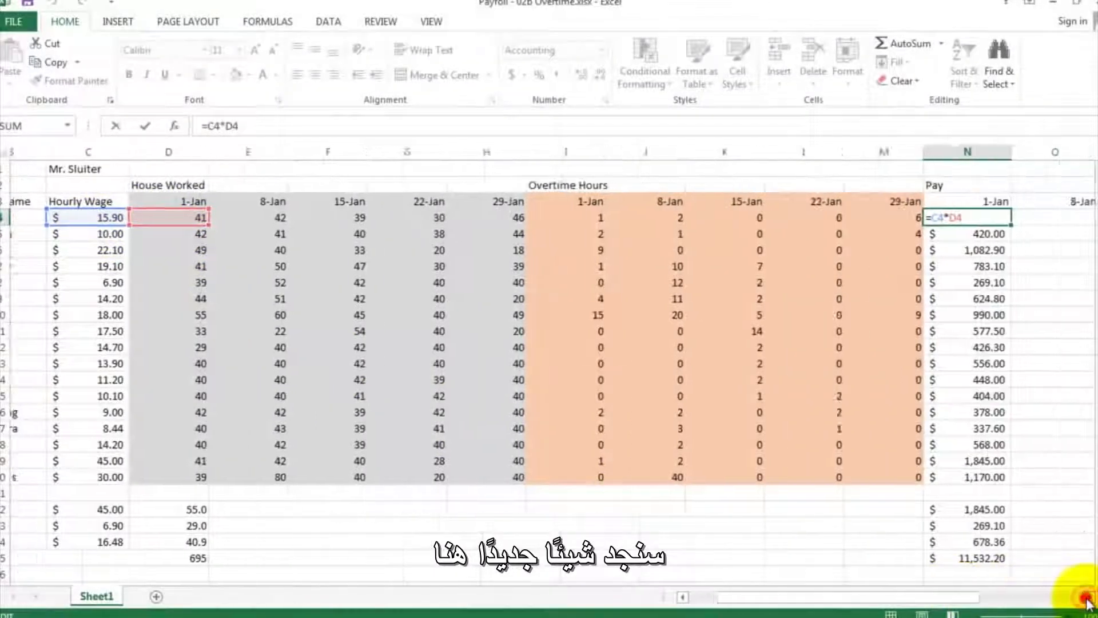
left_click(1089, 596)
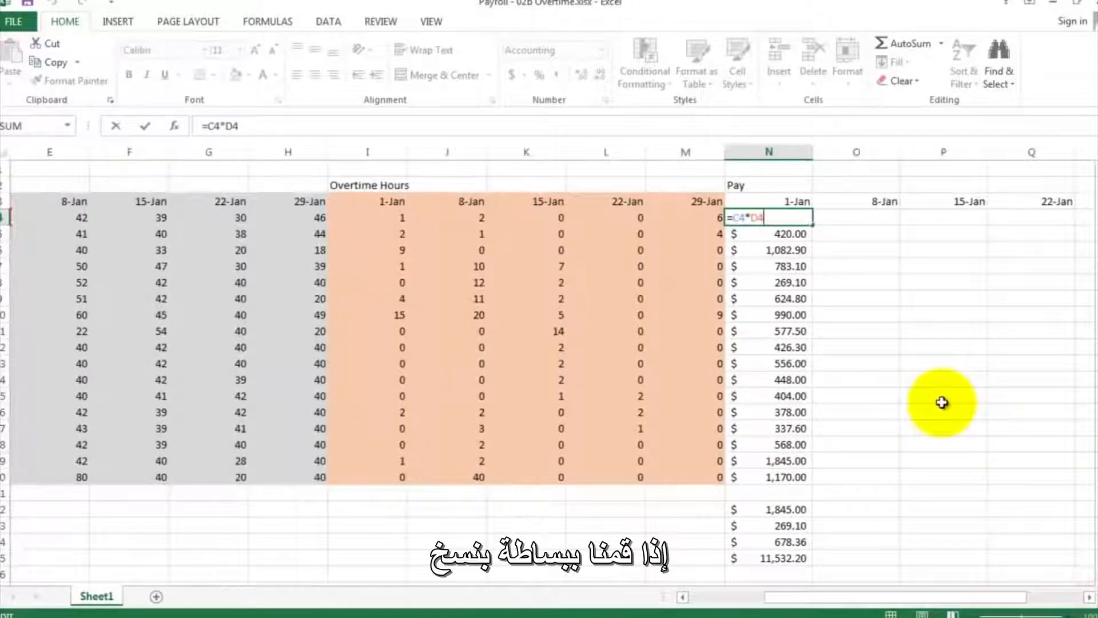
key("ctrl+Return")
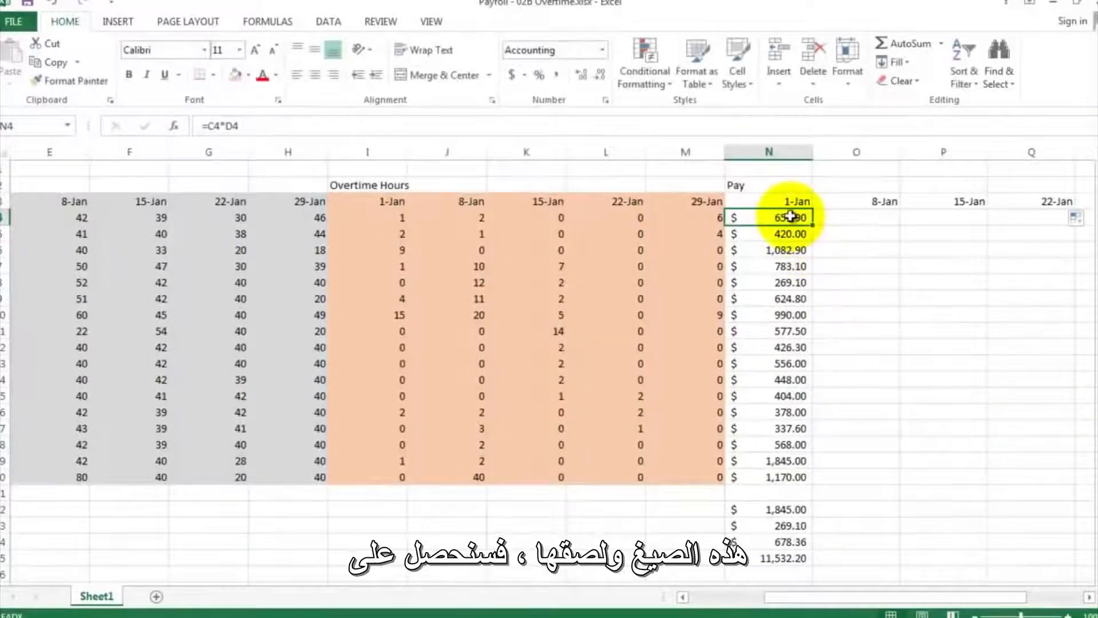
- Copy the Jan 1 pay formulas in N4:N20 and paste them into the Jan 8 pay column starting at O4
left_click_drag(790, 220, 800, 469)
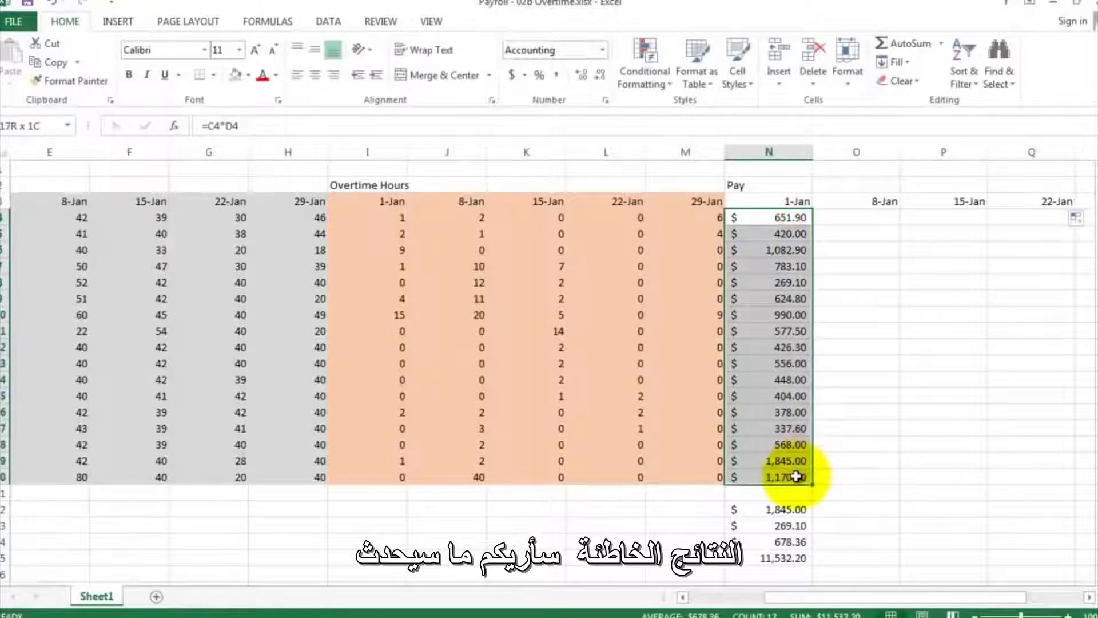
right_click(776, 275)
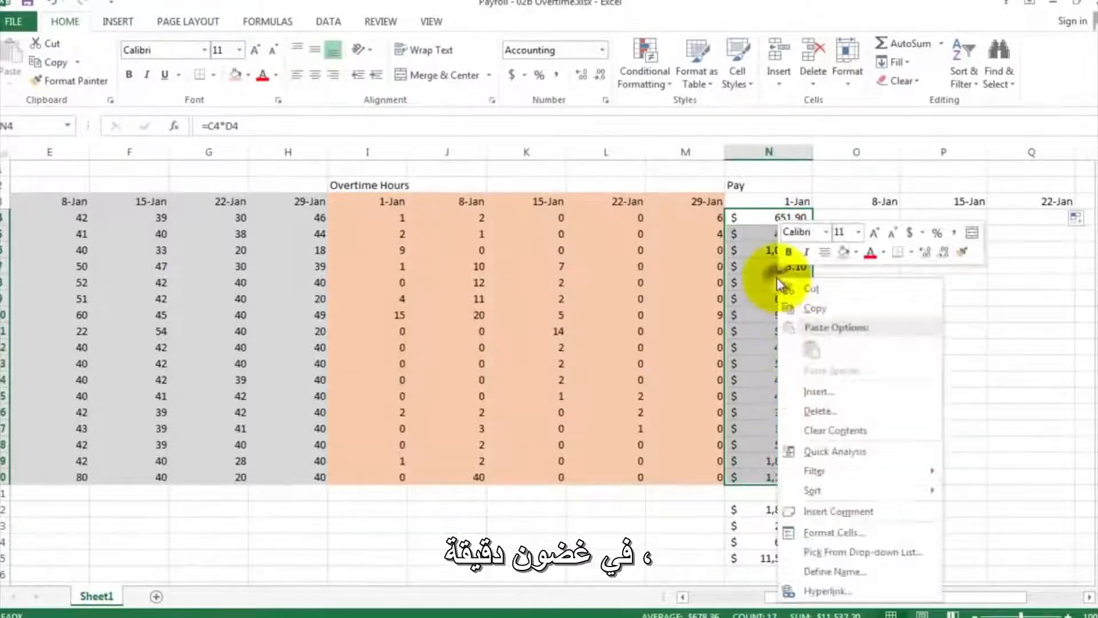
left_click(802, 309)
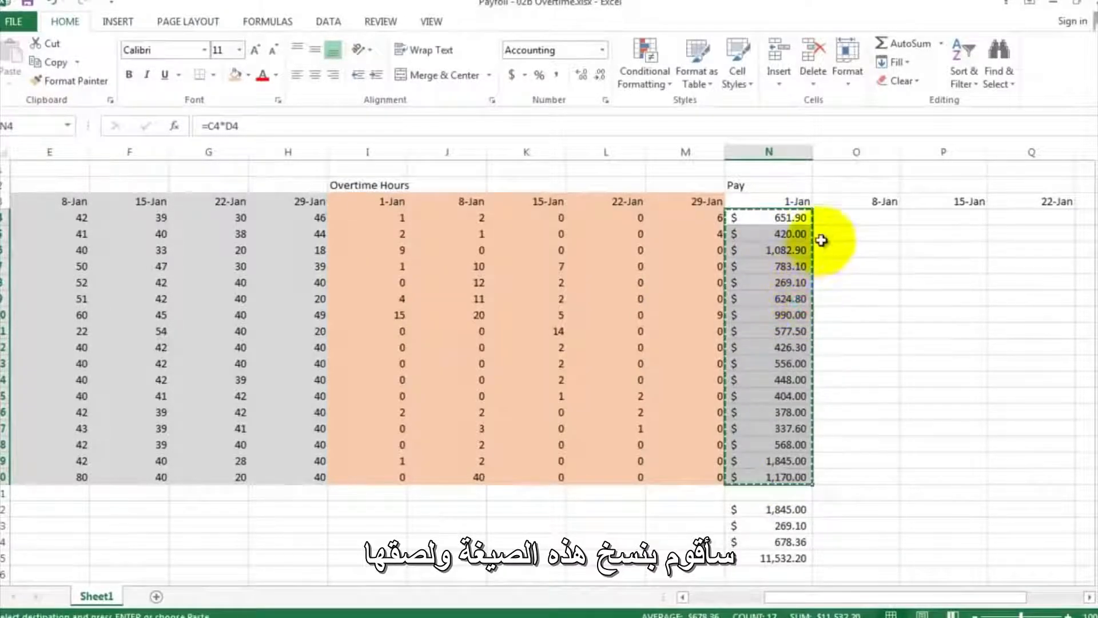
left_click(836, 221)
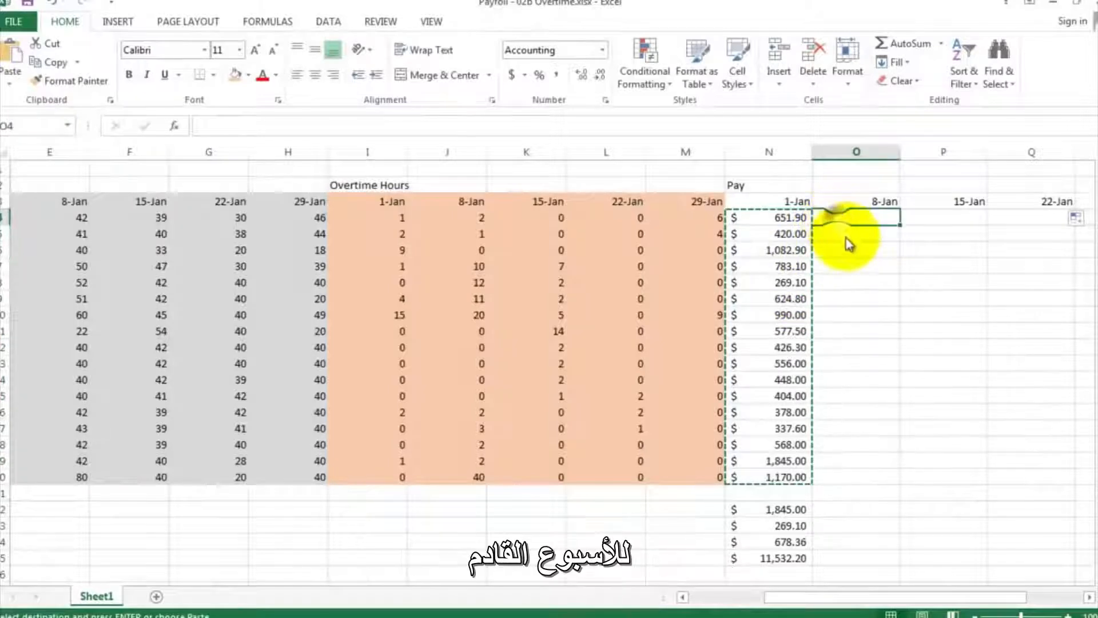
right_click(838, 222)
left_click(871, 292)
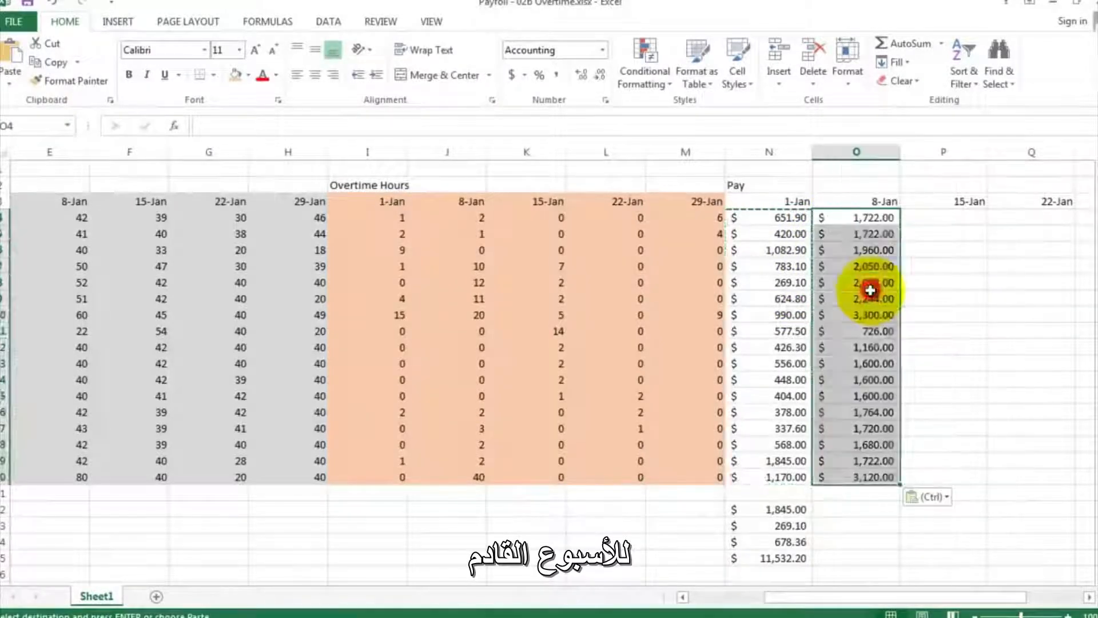
- Check the pasted Jan 8 pay amounts and inspect the formula in O4 without changing it
left_click_drag(861, 282, 861, 298)
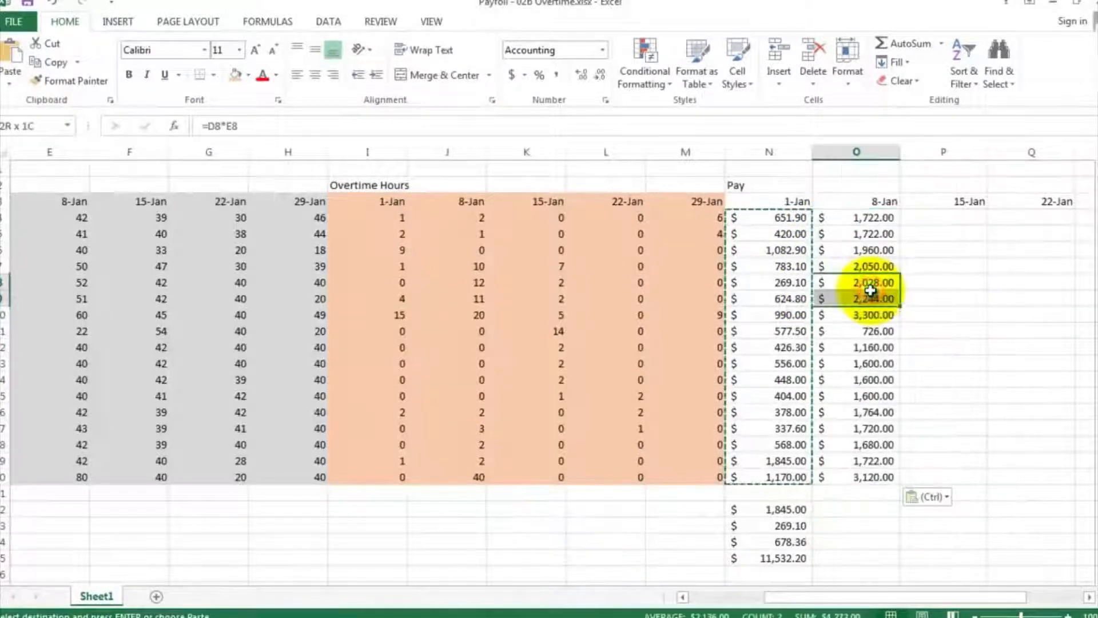
left_click(966, 302)
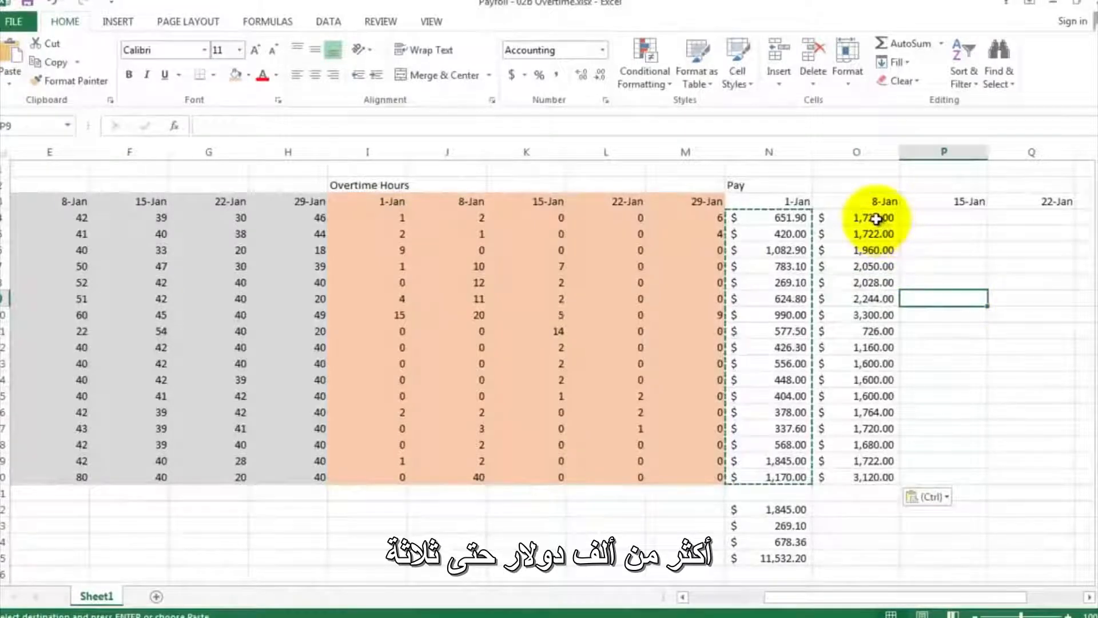
left_click(875, 315)
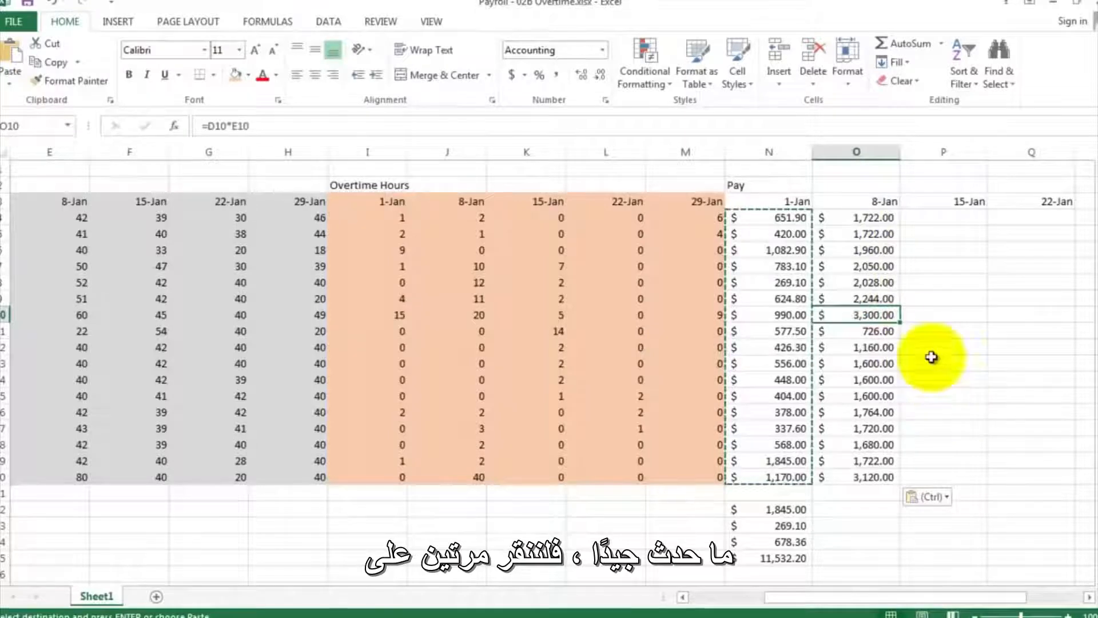
left_click(855, 215)
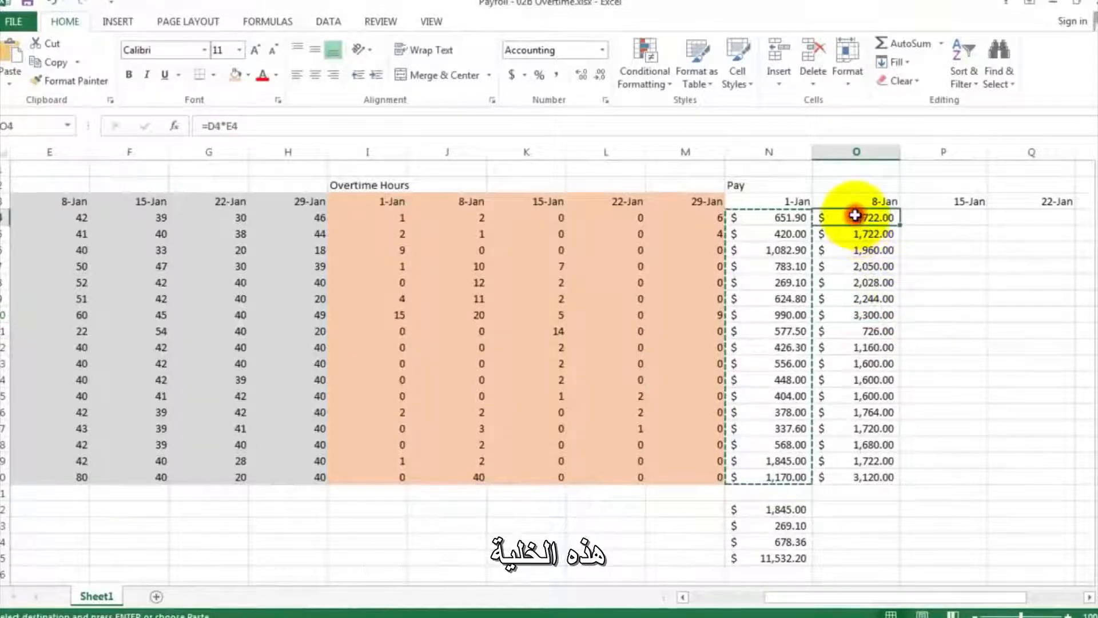
double_click(856, 216)
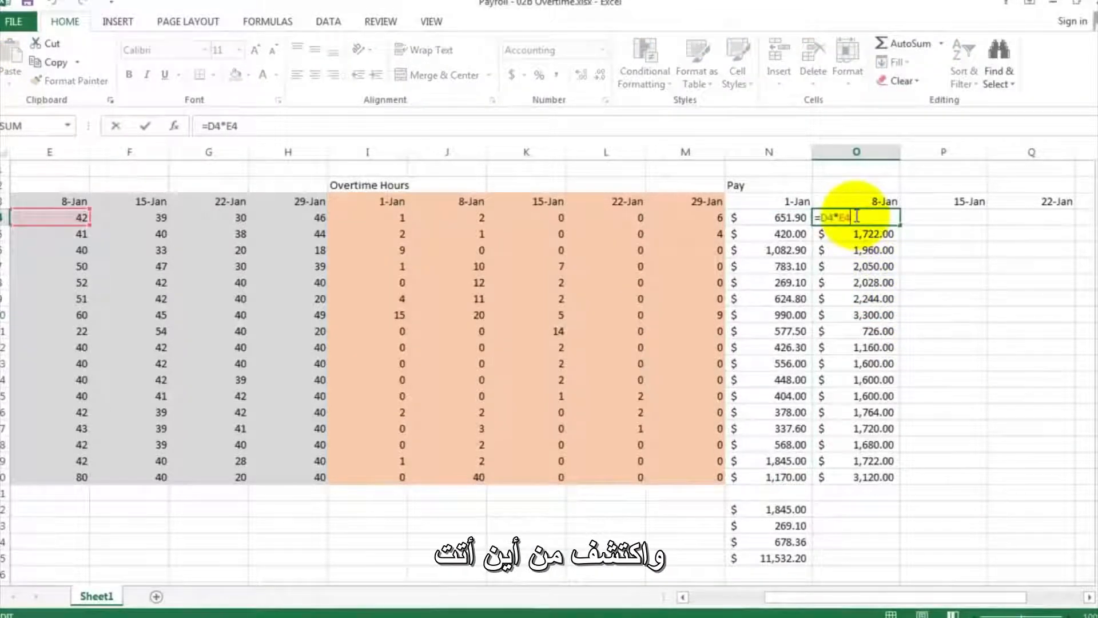
key("Escape")
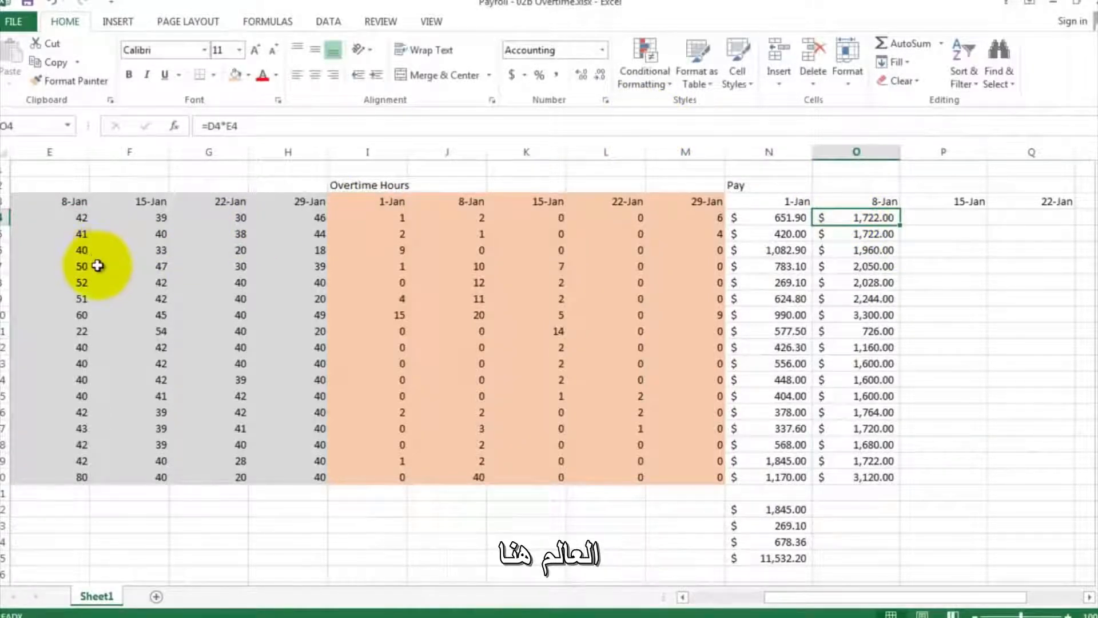
- Set the worksheet zoom to 50% and bring the whole payroll table into view
left_click(430, 22)
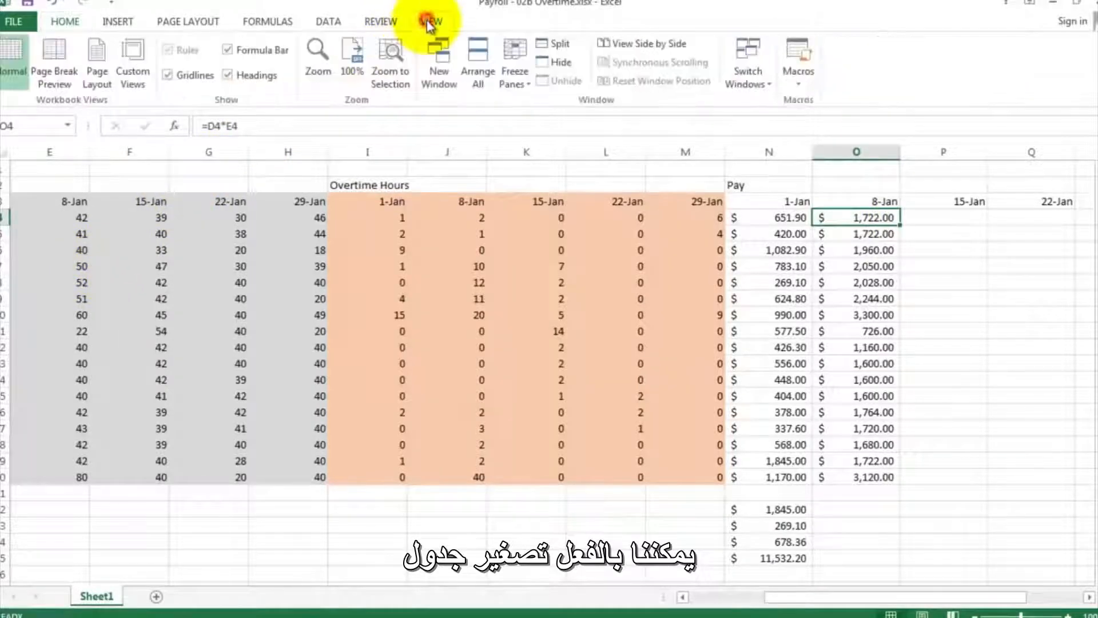
left_click(328, 83)
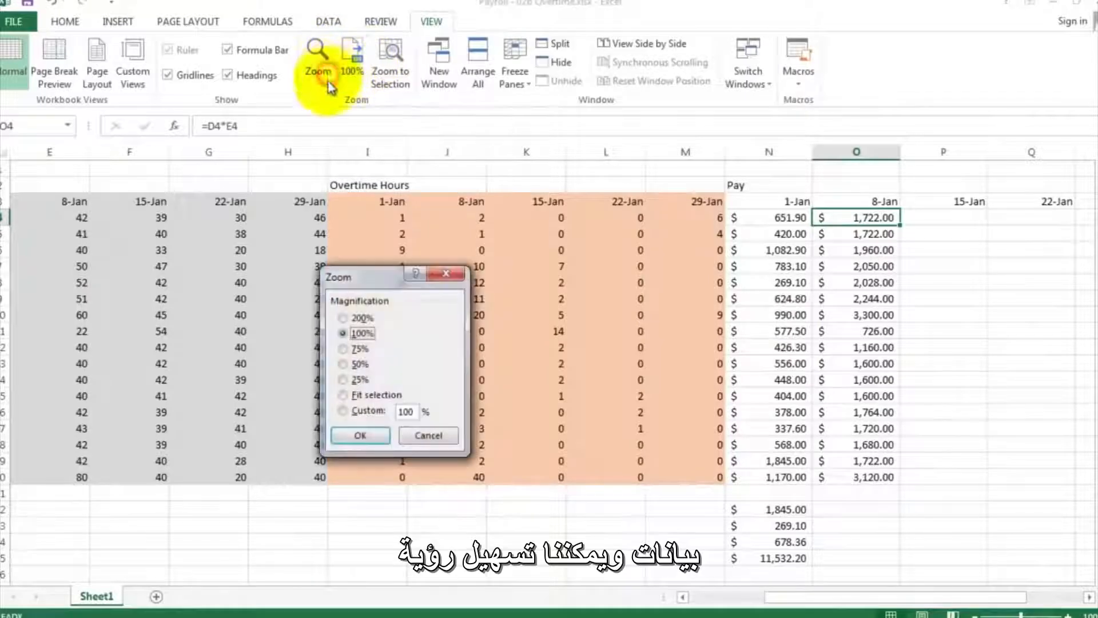
left_click(342, 364)
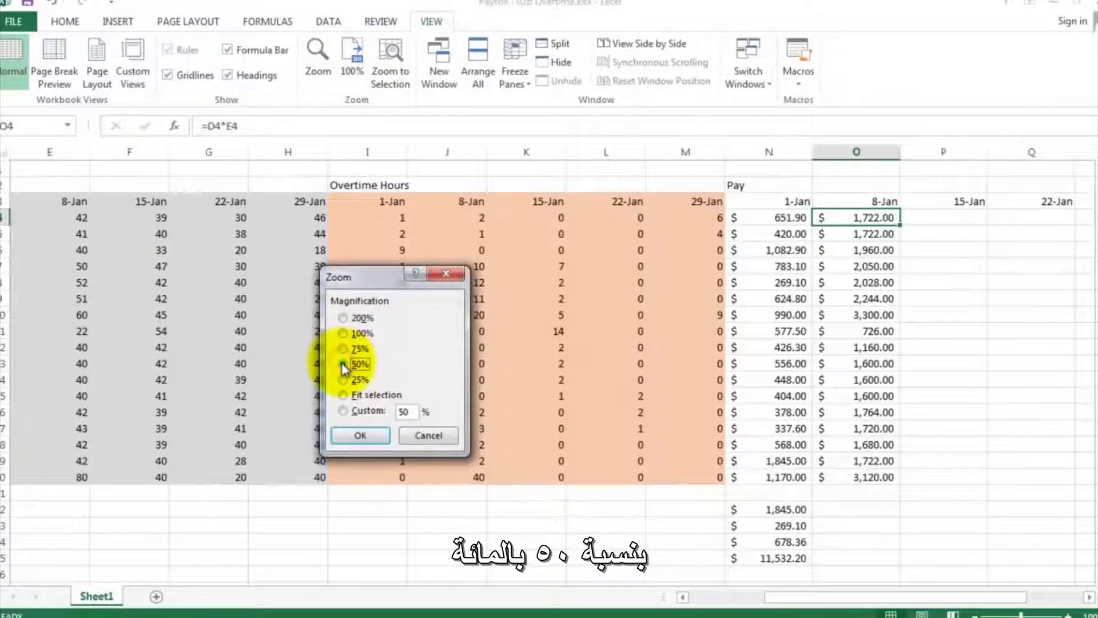
left_click(360, 436)
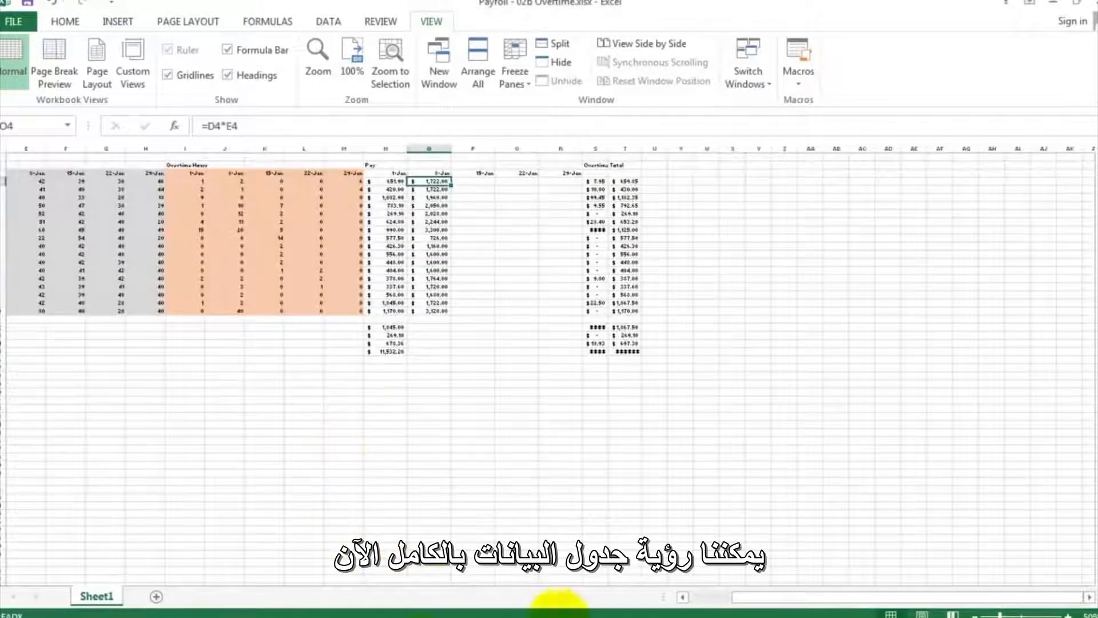
left_click(707, 598)
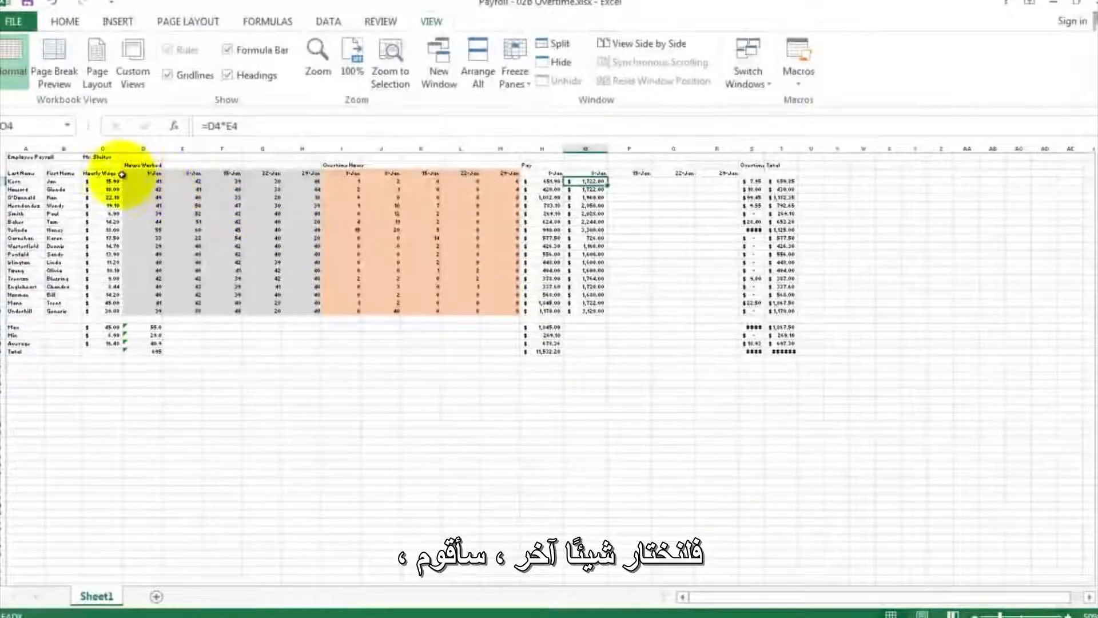
- Select the payroll data from C2 to T20 and zoom the worksheet with Fit selection, then deselect the range
left_click_drag(98, 153, 784, 311)
left_click(316, 49)
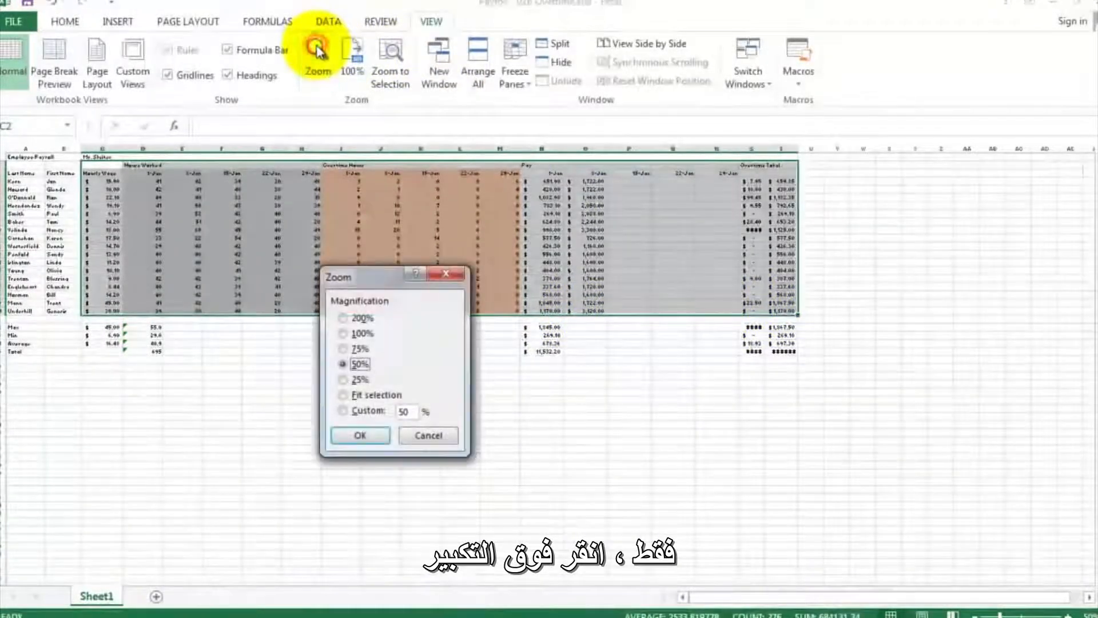
left_click(382, 394)
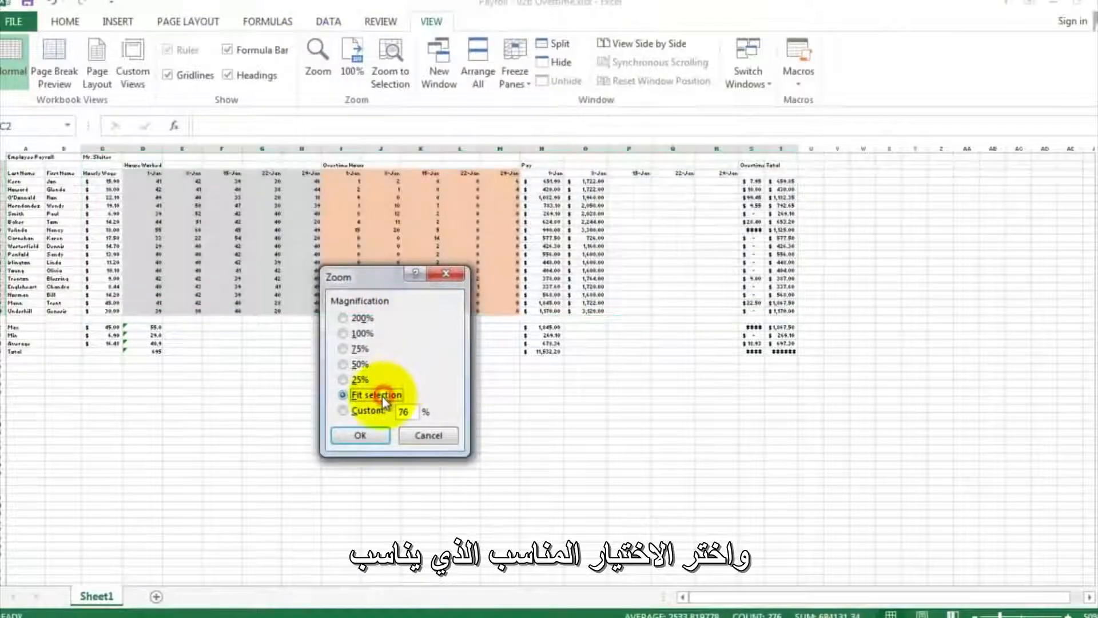
left_click(368, 434)
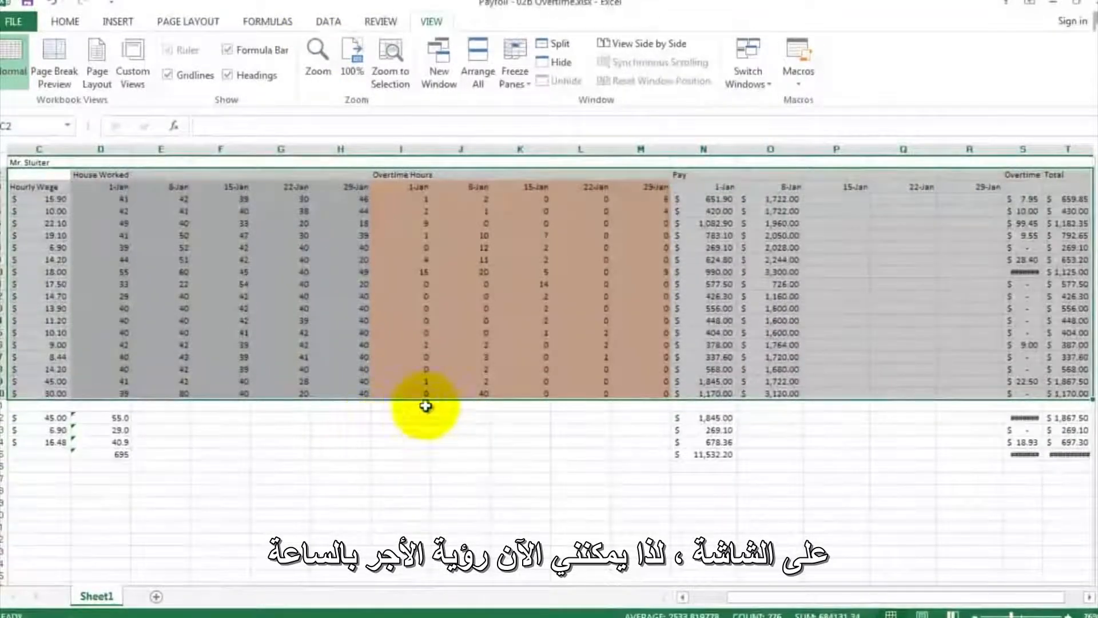
left_click(386, 296)
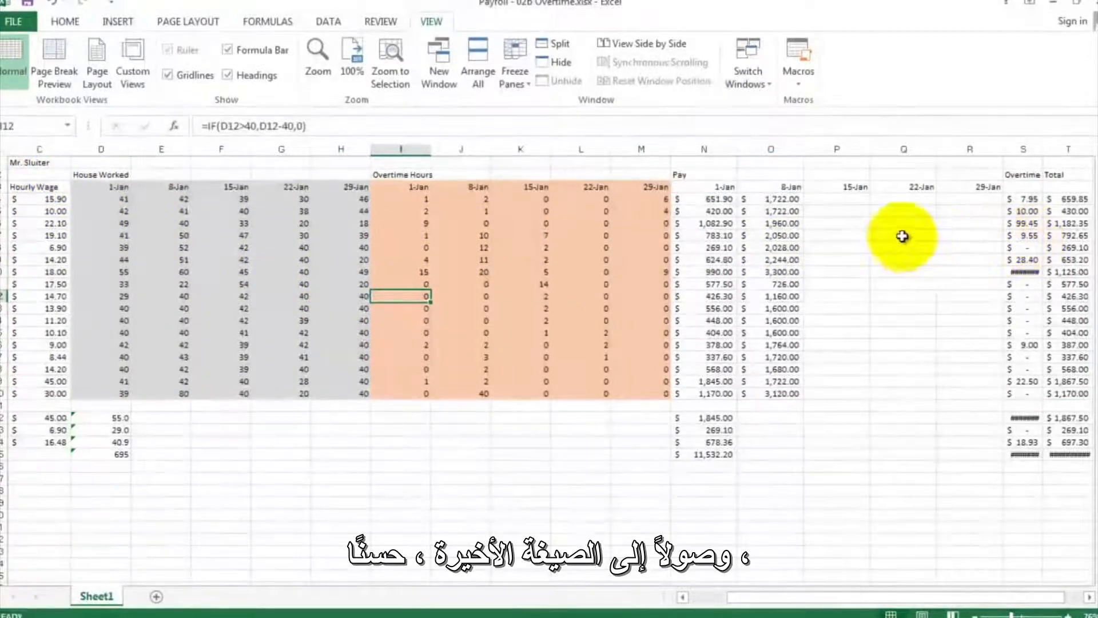
- Open the Jan 8 pay formula in O4 to examine which cells it multiplies
double_click(773, 198)
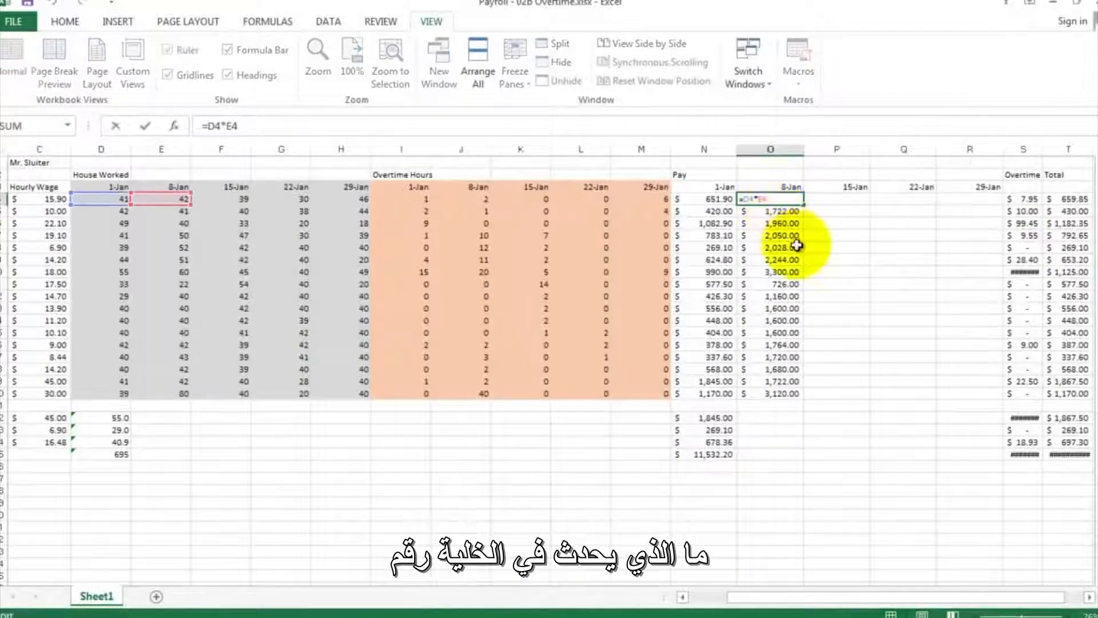
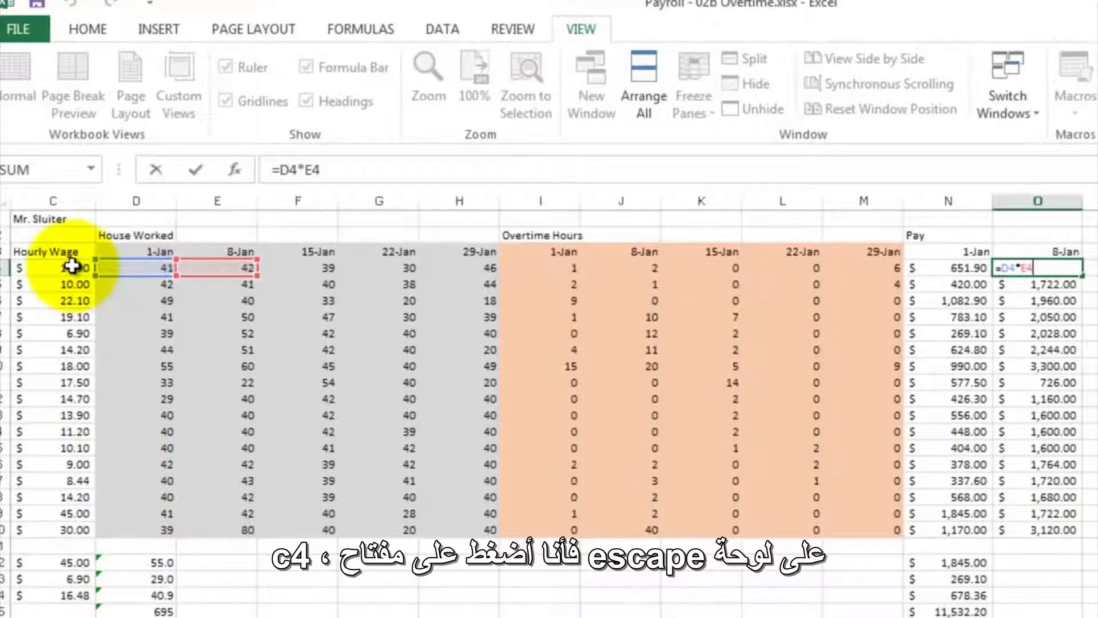
- Leave the formula in O4 unchanged and clear the contents of the Jan 8 pay cells O4 to O20
key("Escape")
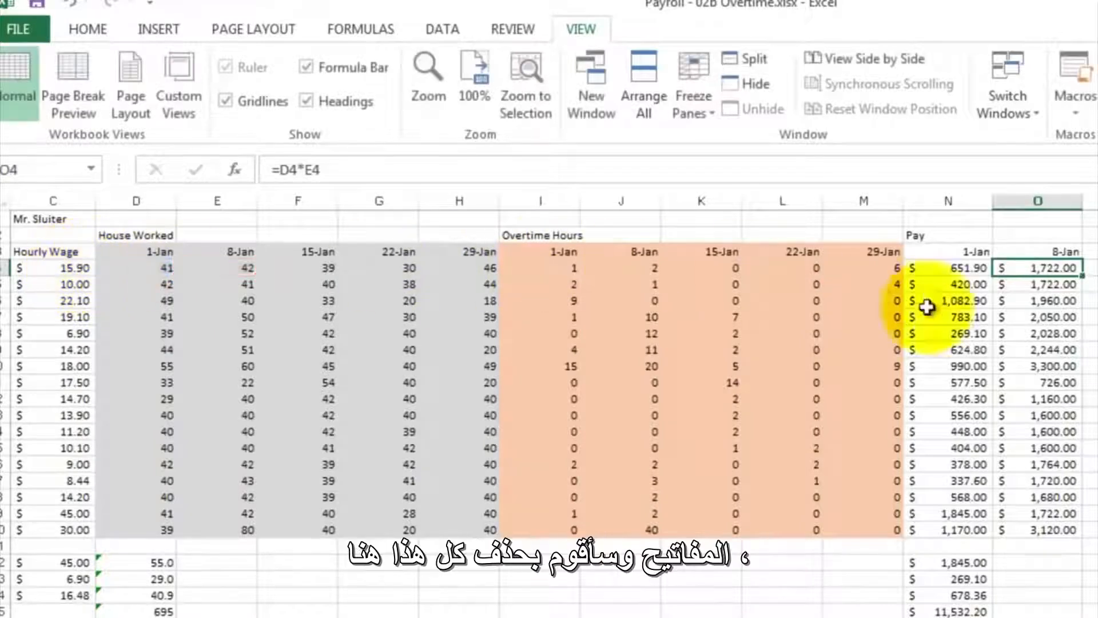
left_click_drag(1060, 276, 1059, 530)
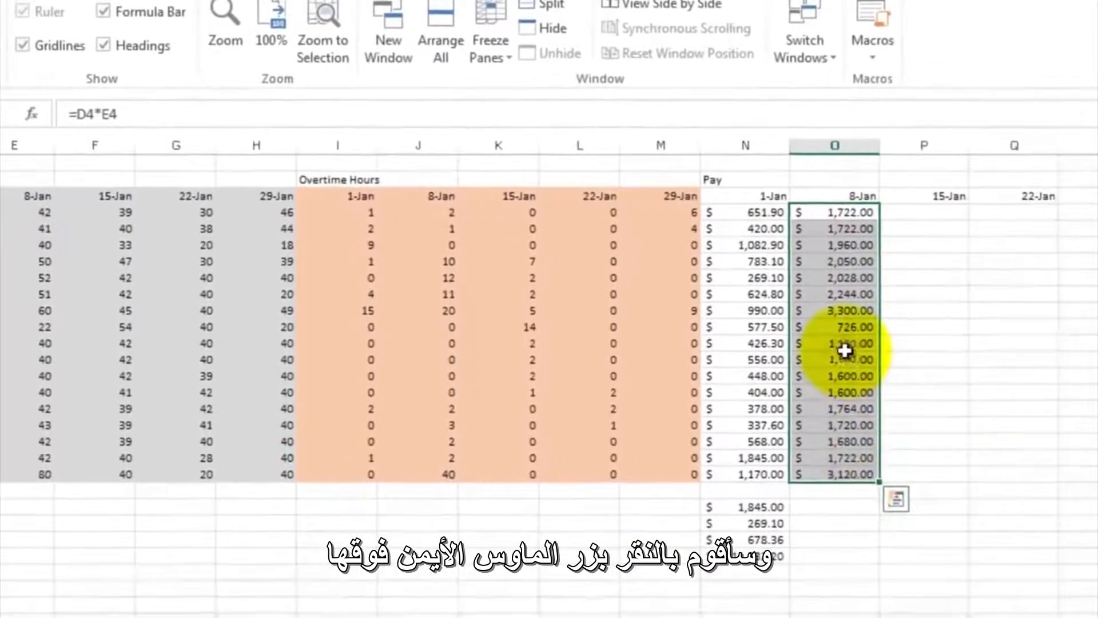
right_click(845, 349)
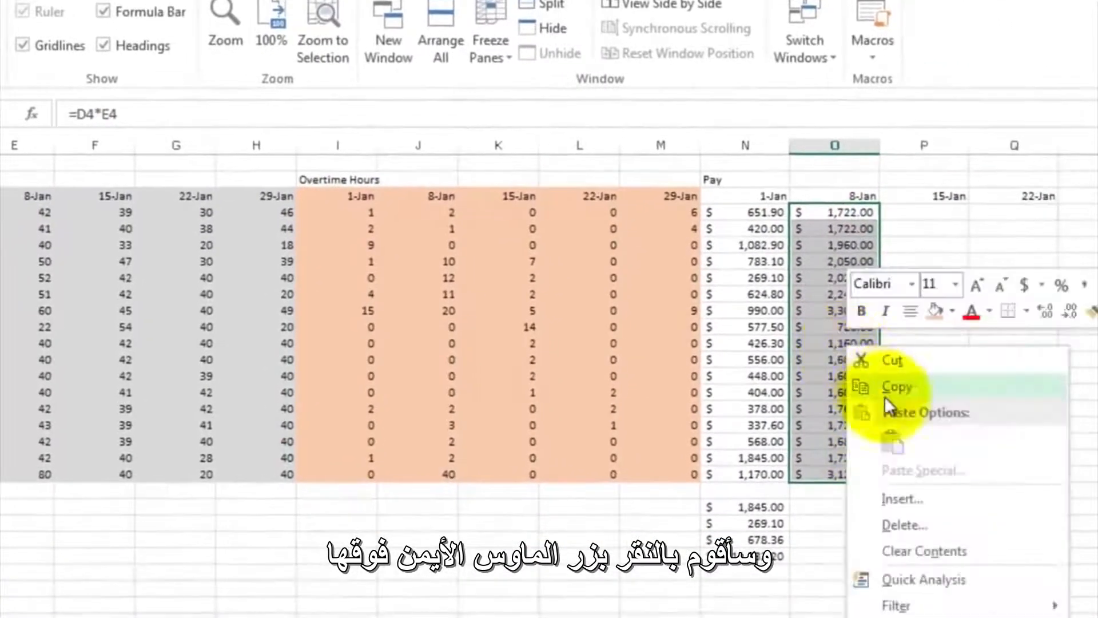
left_click(934, 550)
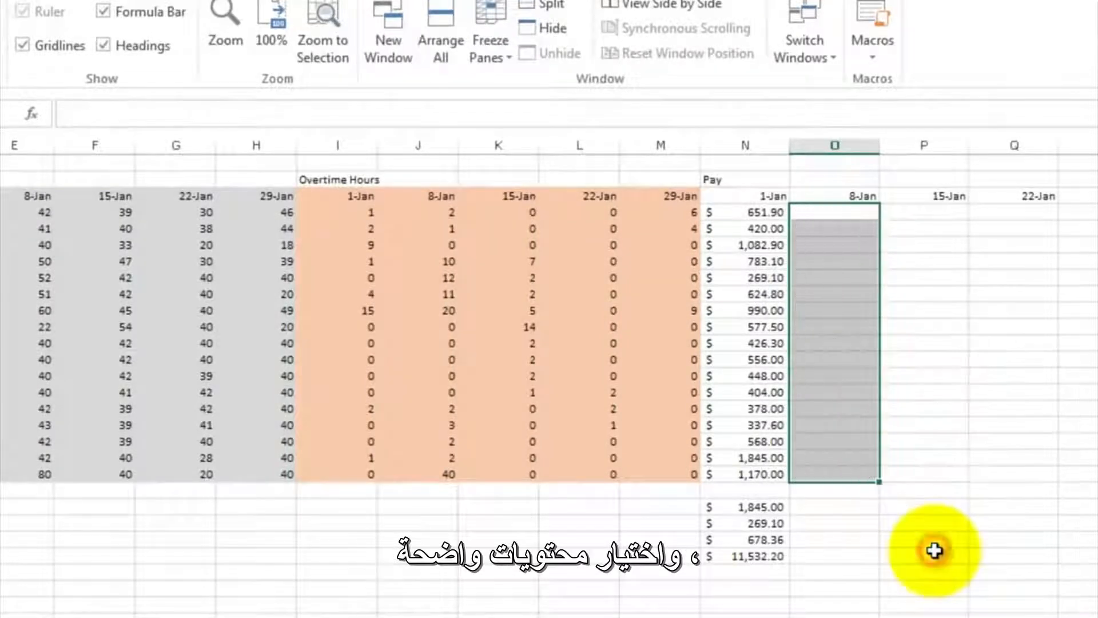
left_click(841, 310)
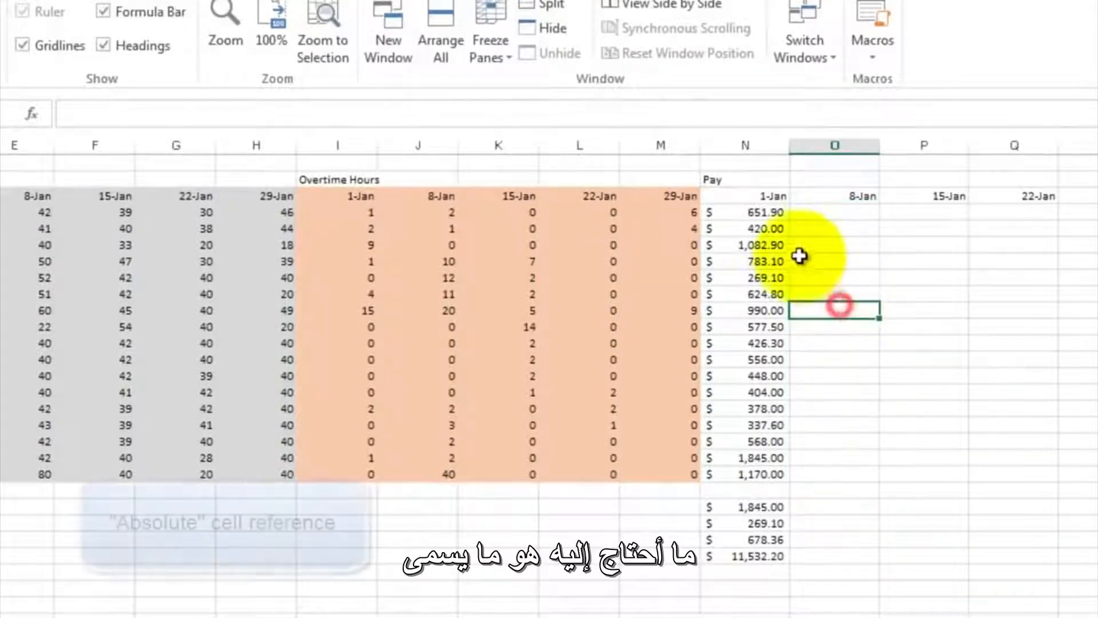
- Change the Jan 1 pay formula in N4 to =$C4*D4 and fill it down through N20
left_click(752, 212)
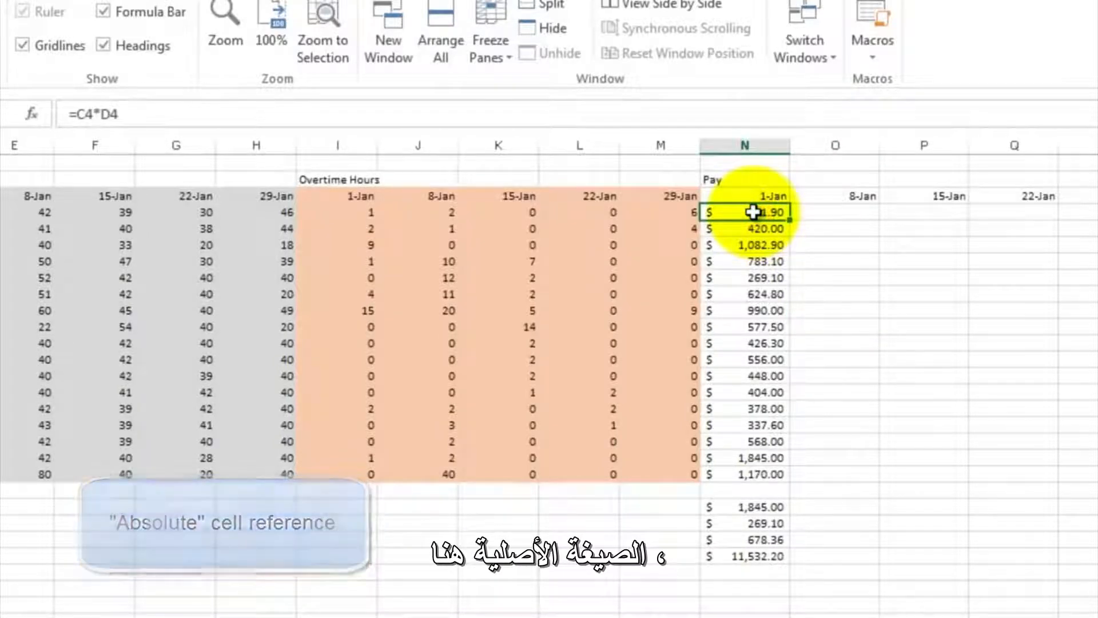
double_click(752, 212)
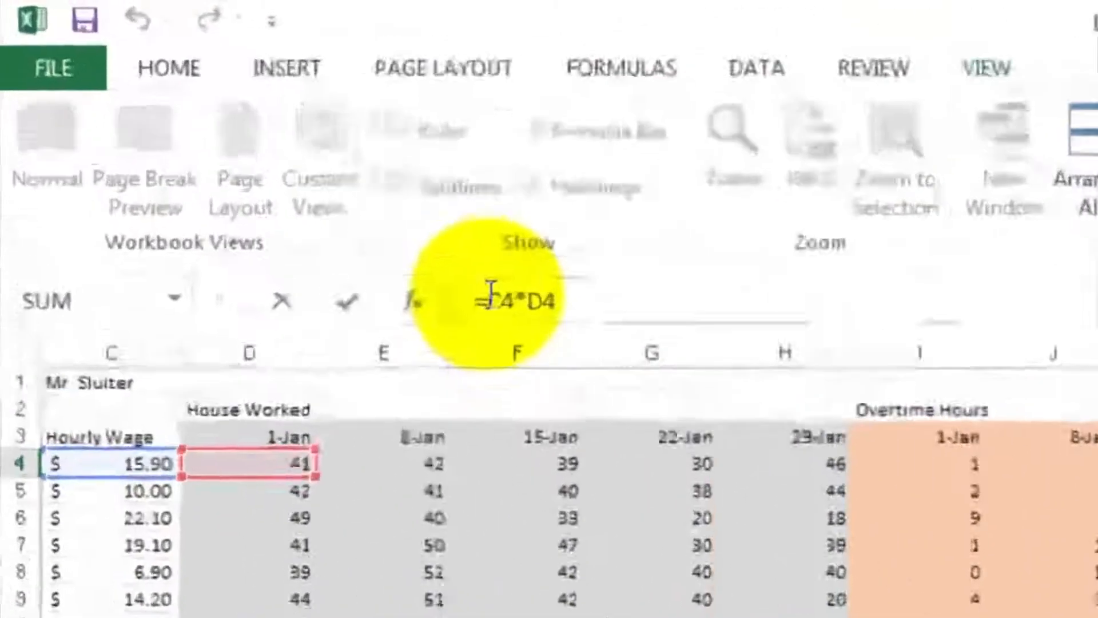
left_click(296, 179)
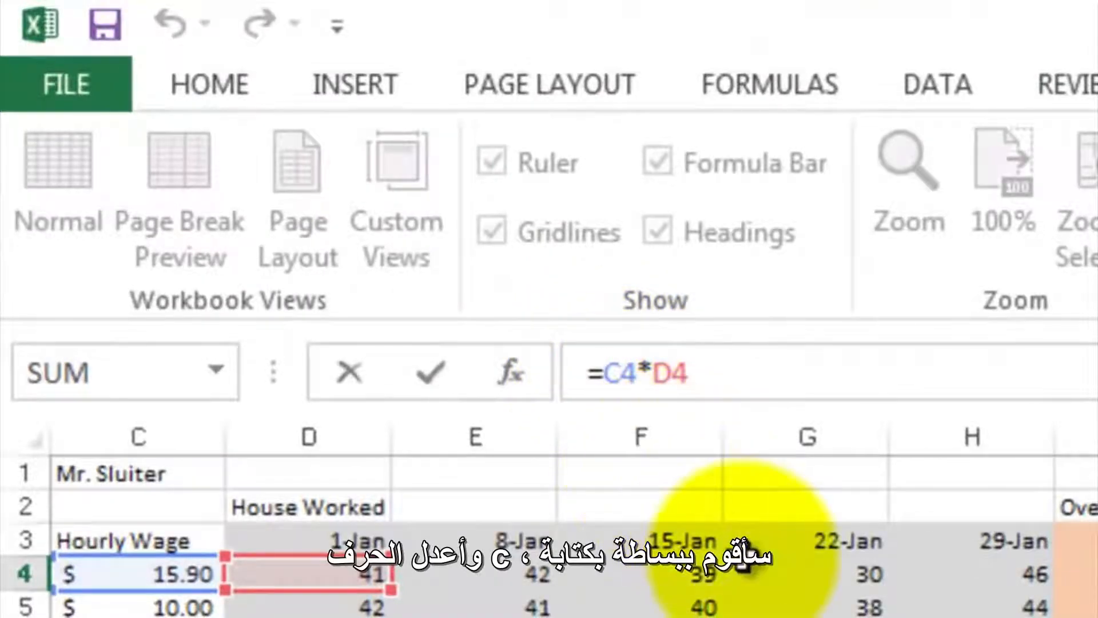
type("$")
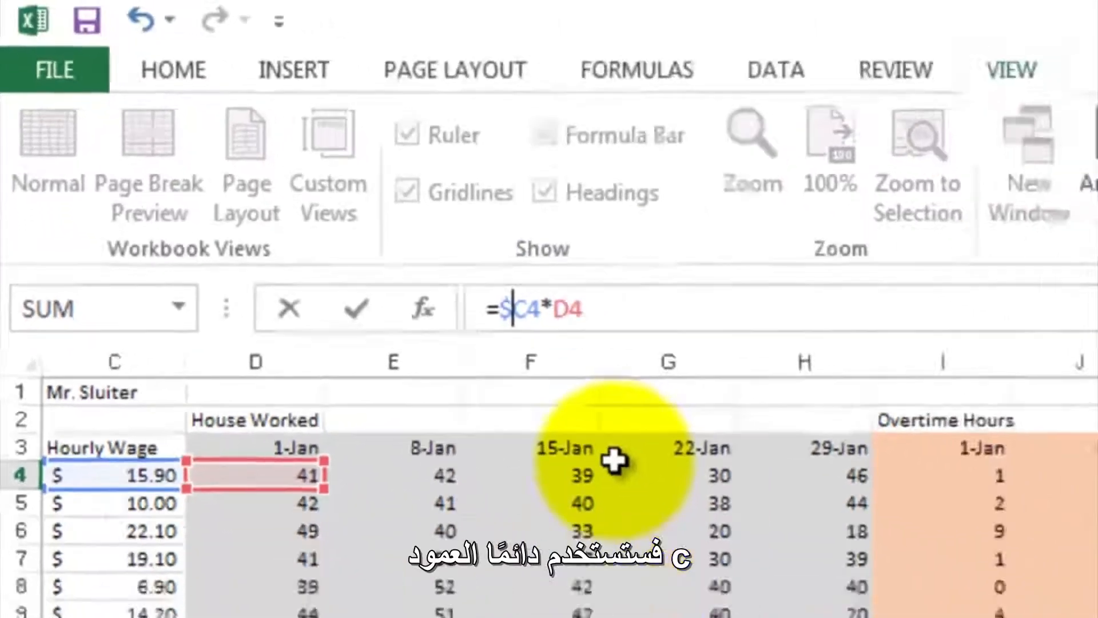
key("Return")
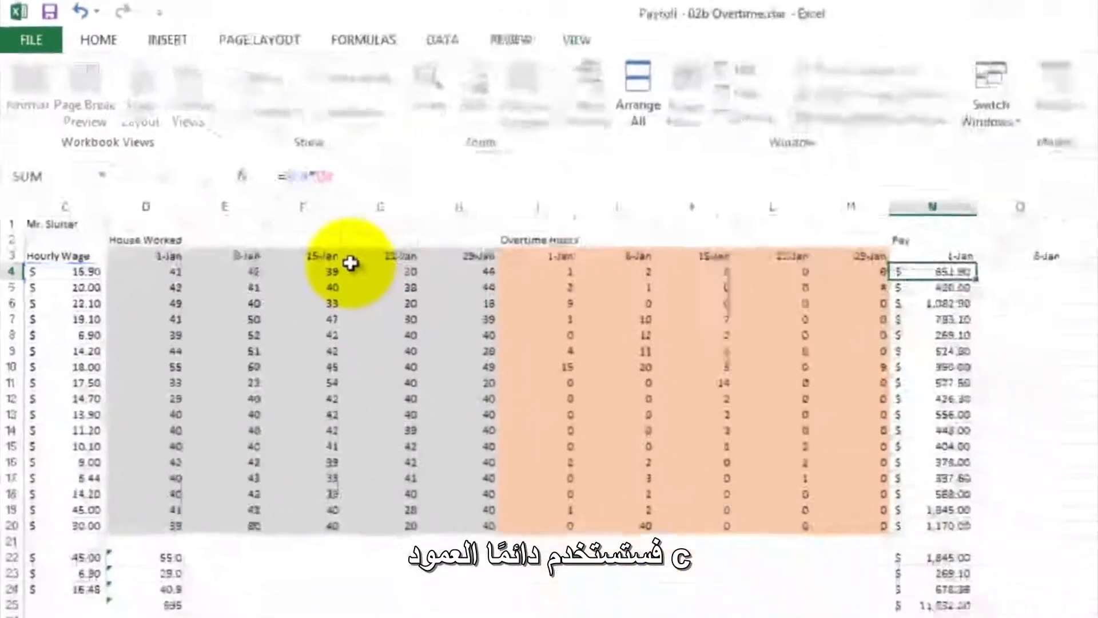
left_click(912, 267)
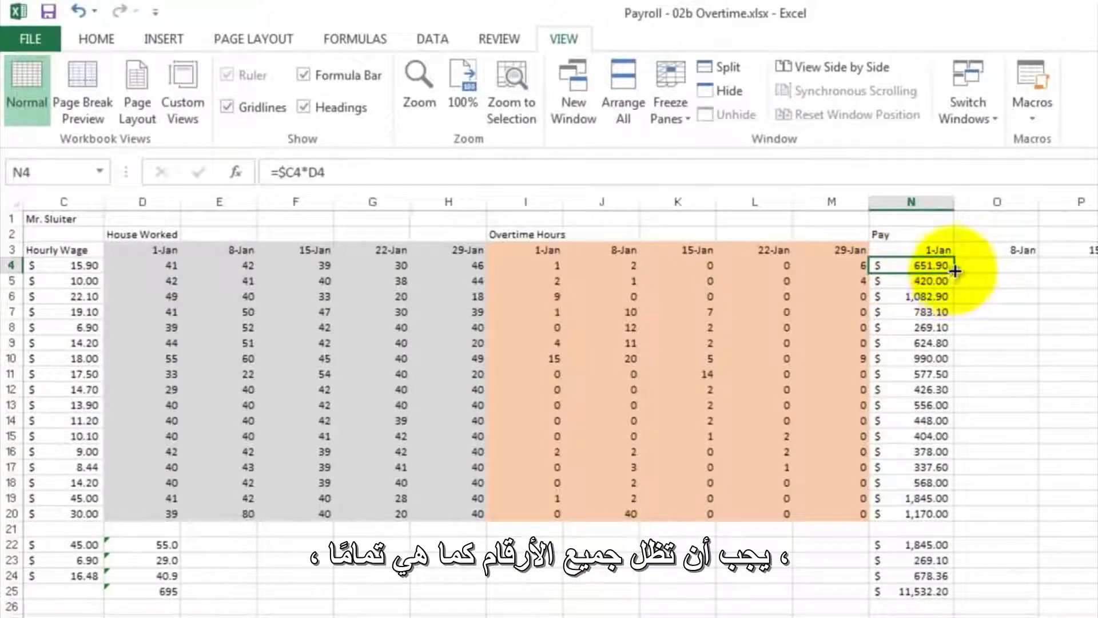
mouse_move(955, 269)
left_mouse_down()
mouse_move(942, 341)
mouse_move(968, 458)
mouse_move(960, 518)
left_mouse_up()
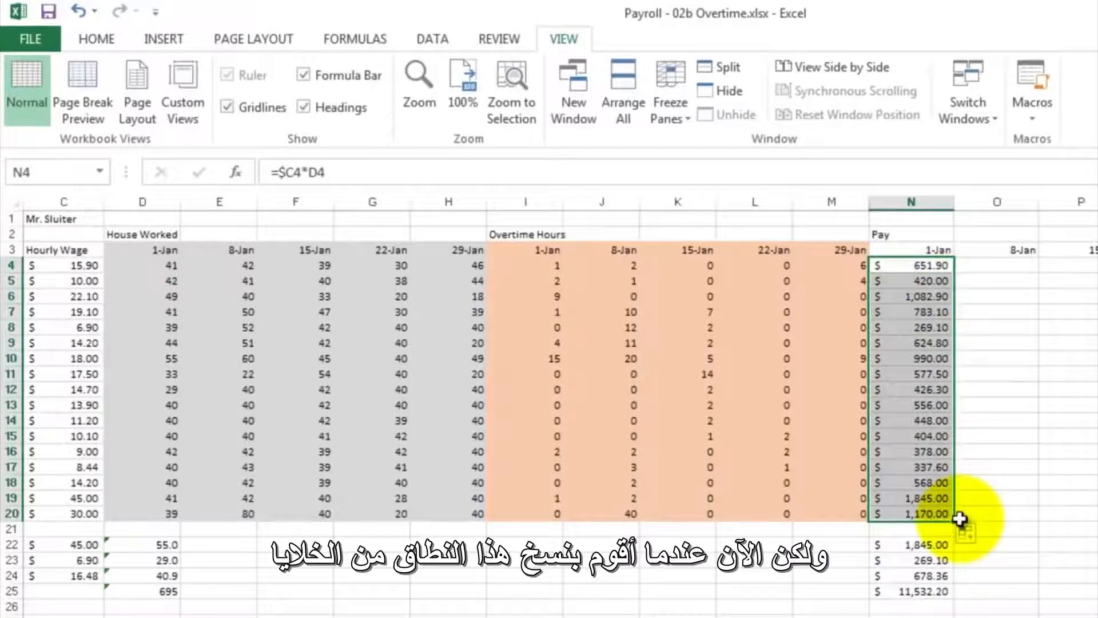
- Copy the Jan 1 pay formulas in N4 to N20 and paste them into the 8-Jan column starting at O4
right_click(904, 295)
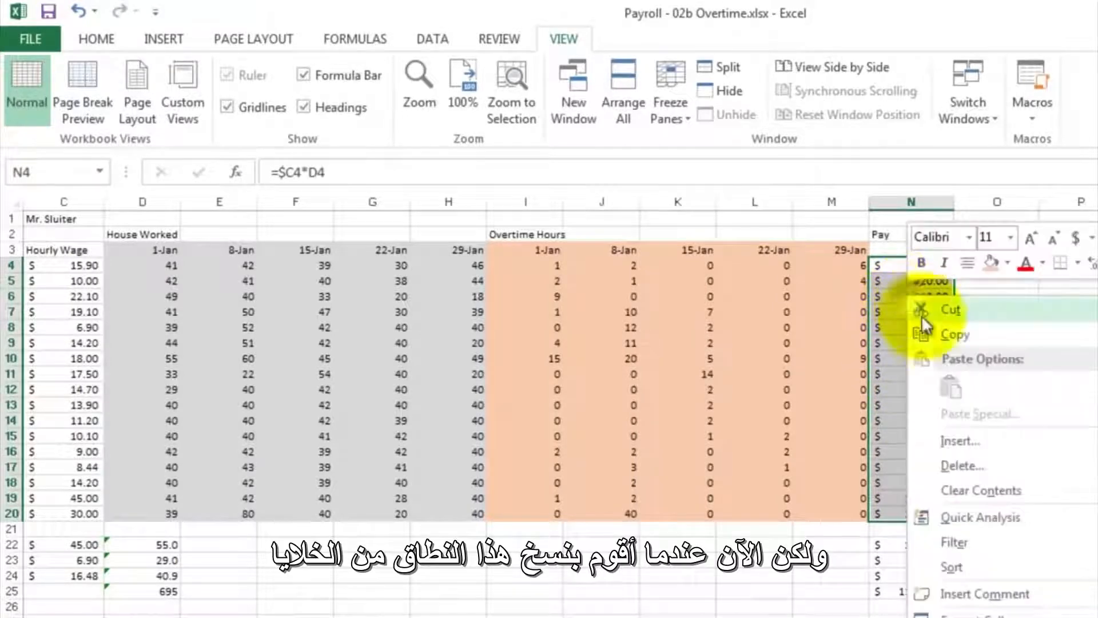
left_click(932, 334)
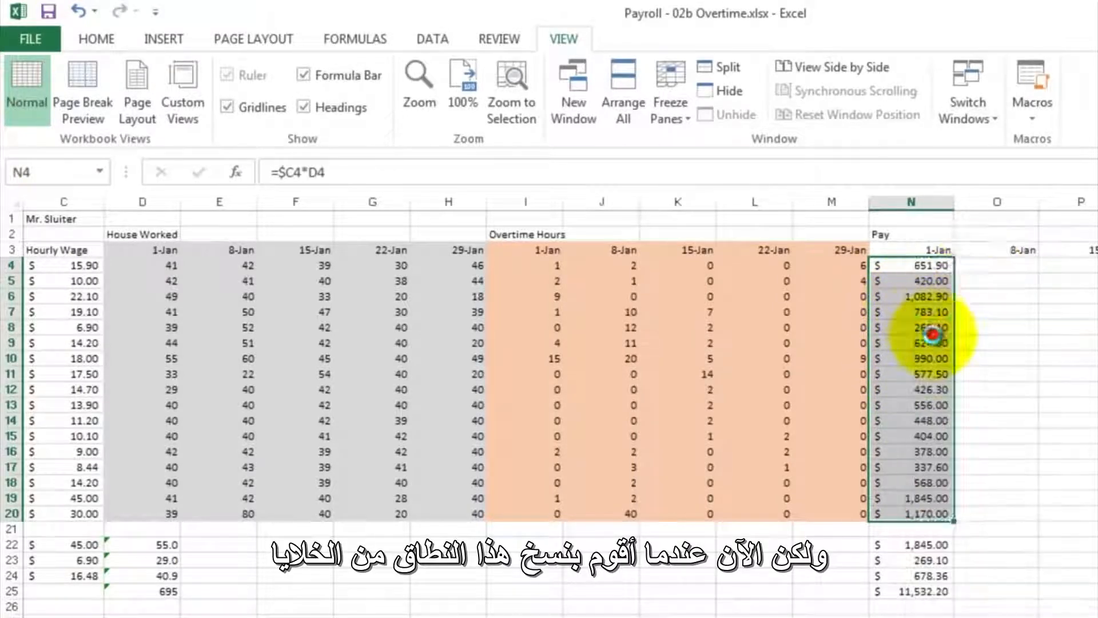
left_click(976, 269)
right_click(978, 265)
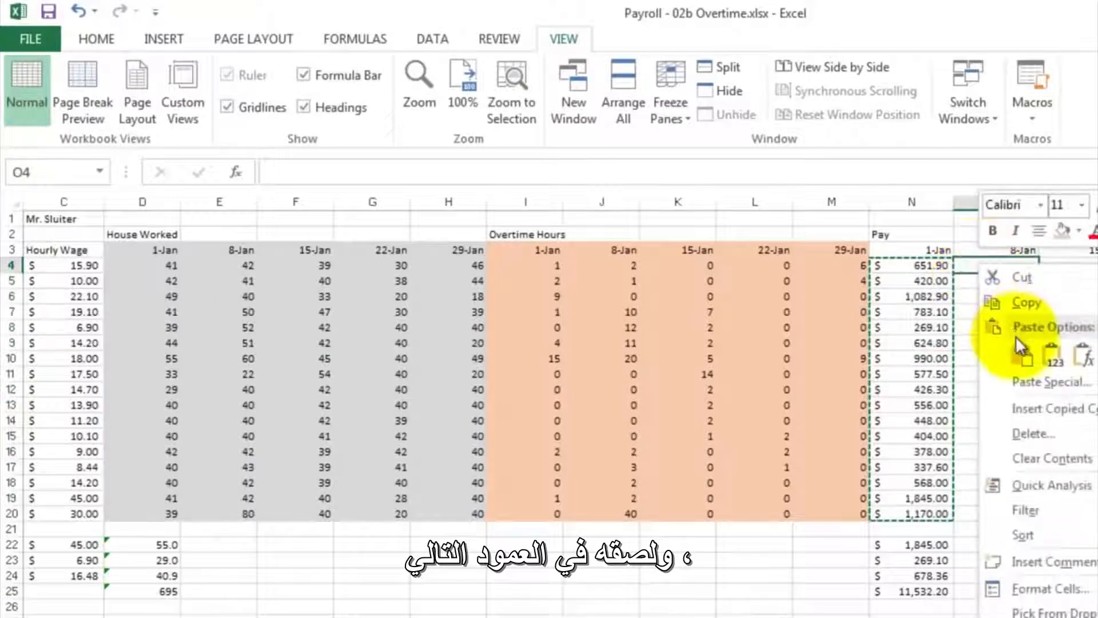
left_click(1021, 351)
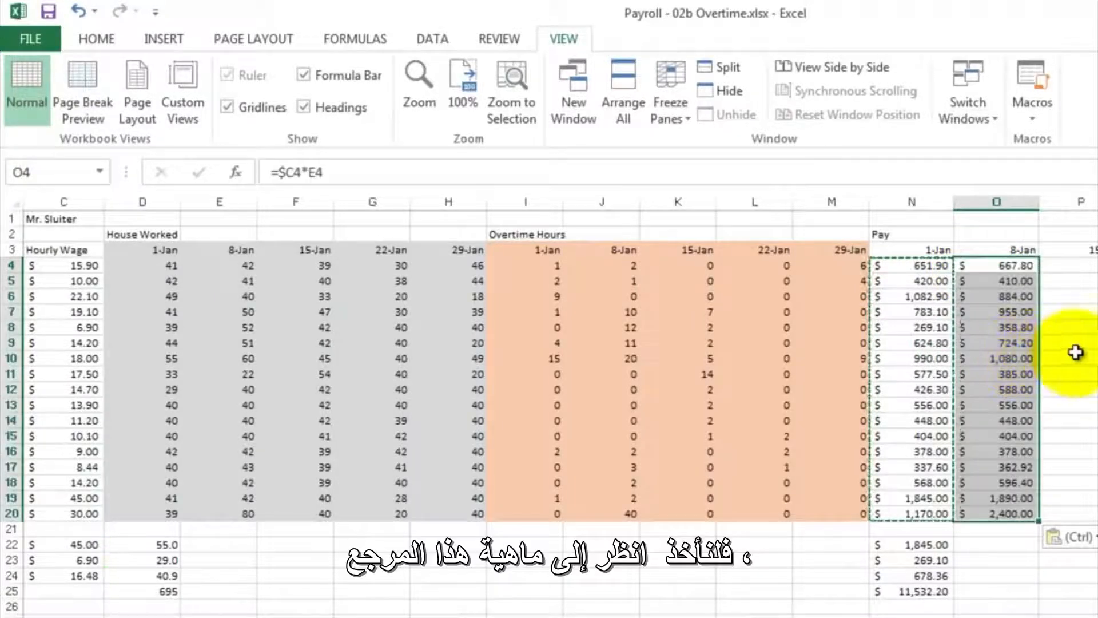
- Examine which cells the pasted Jan 8 pay formula in O4 multiplies, without changing it
left_click(1062, 311)
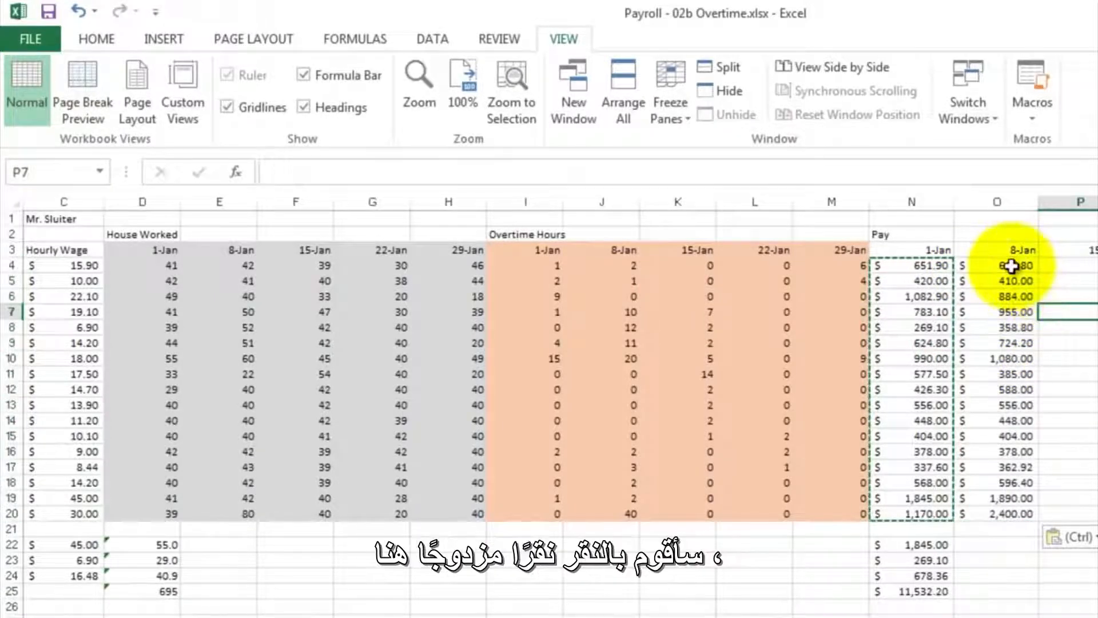
double_click(1011, 266)
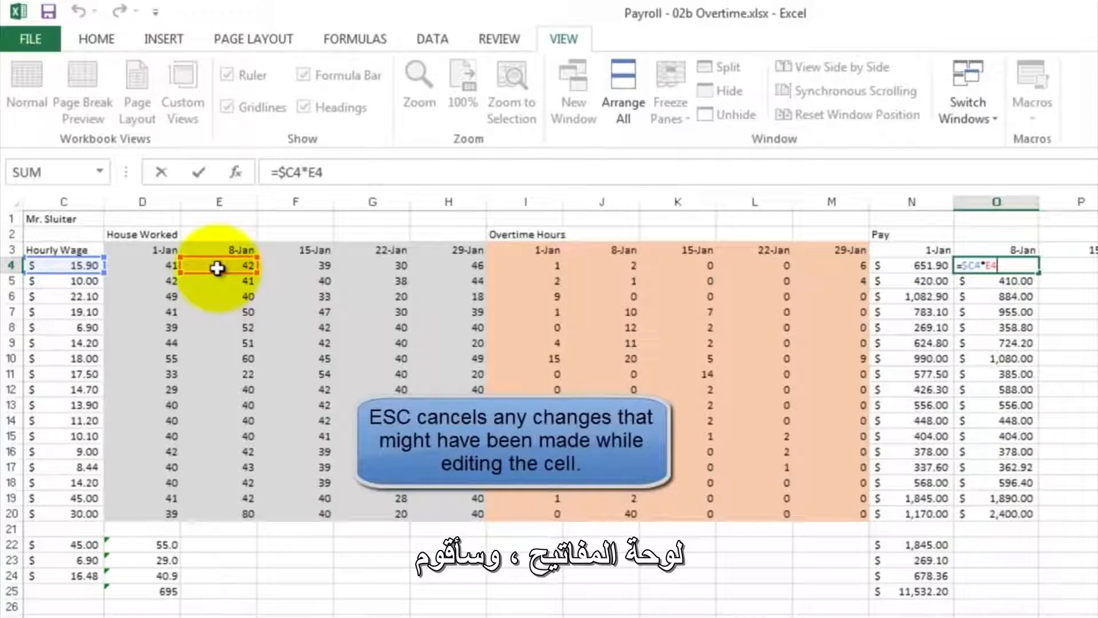
key("Escape")
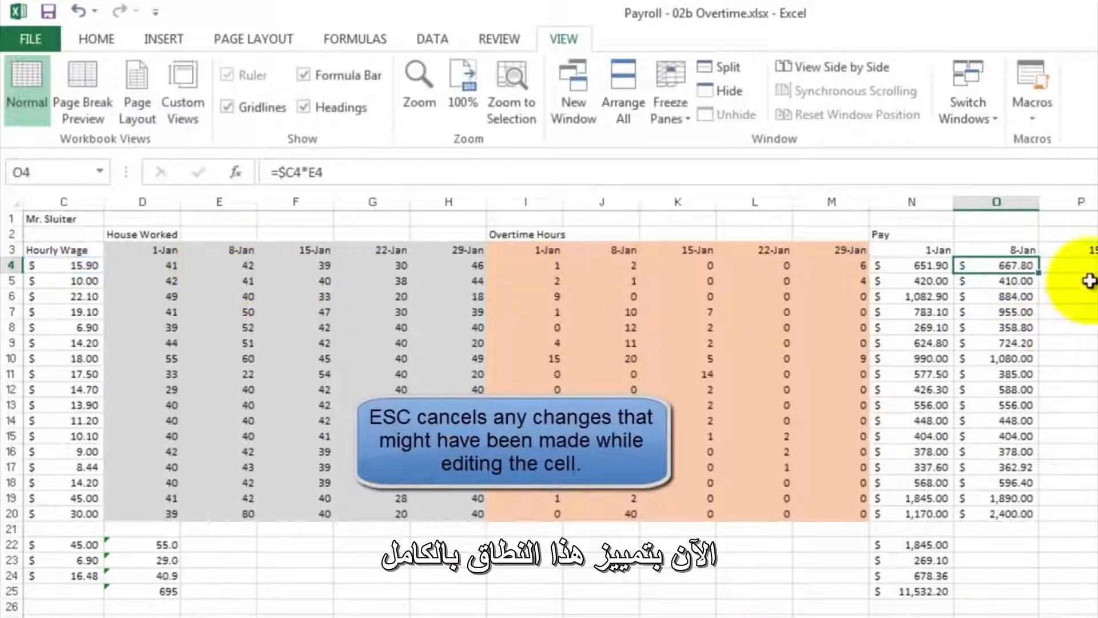
- Fill the pay formulas in O4 to O20 across through the 29-Jan column and inspect the 22-Jan formula in Q4
left_click_drag(1005, 262, 1038, 521)
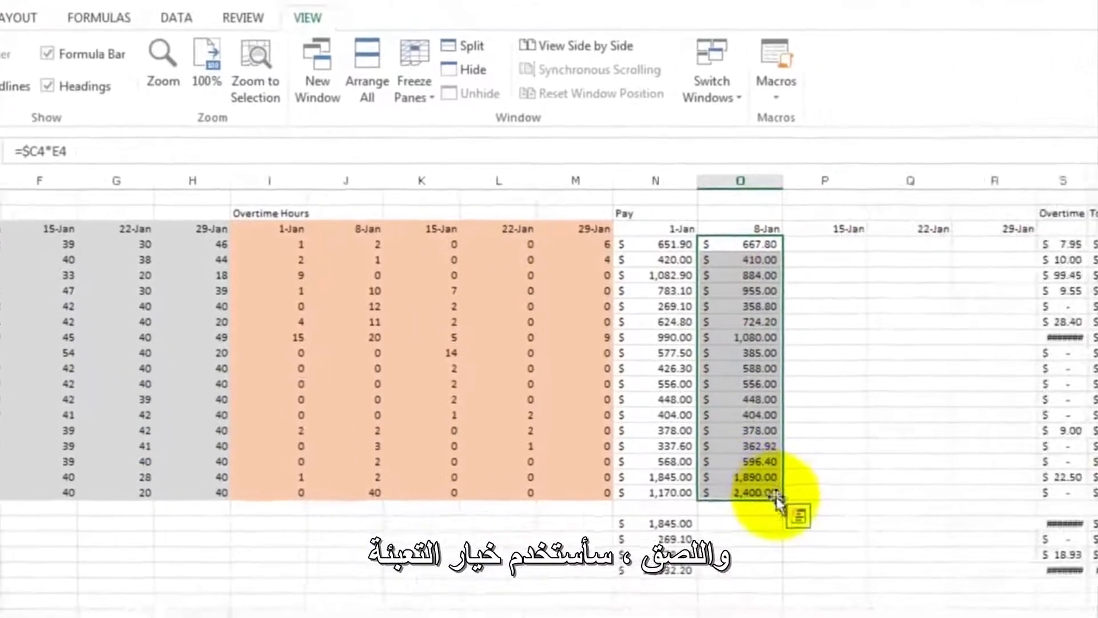
left_click_drag(750, 498, 991, 497)
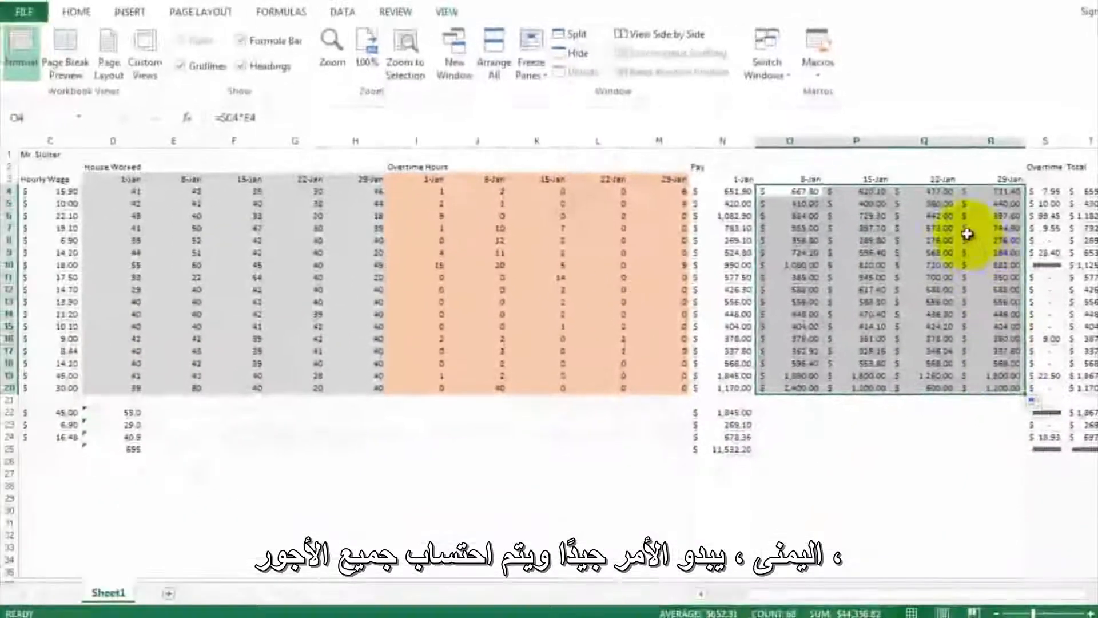
left_click(940, 195)
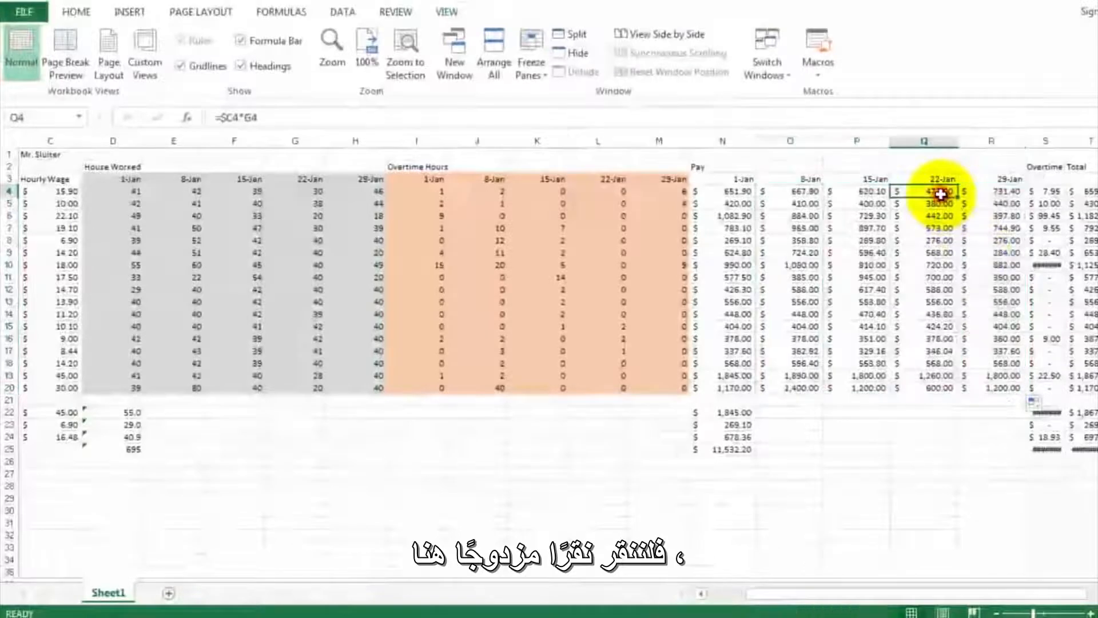
double_click(941, 190)
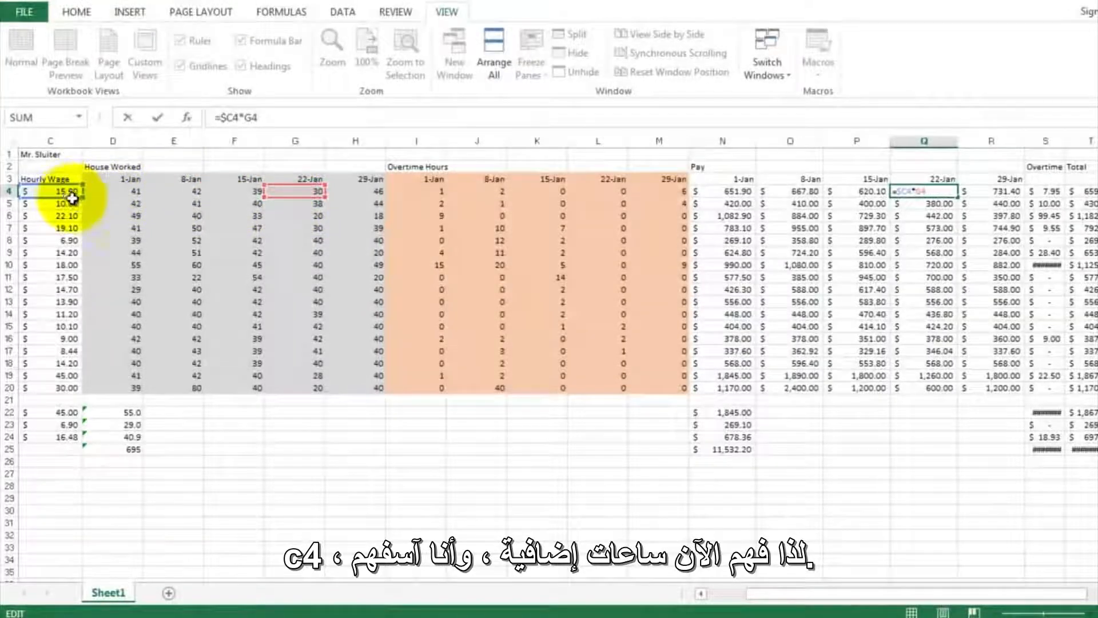
left_click(1004, 206)
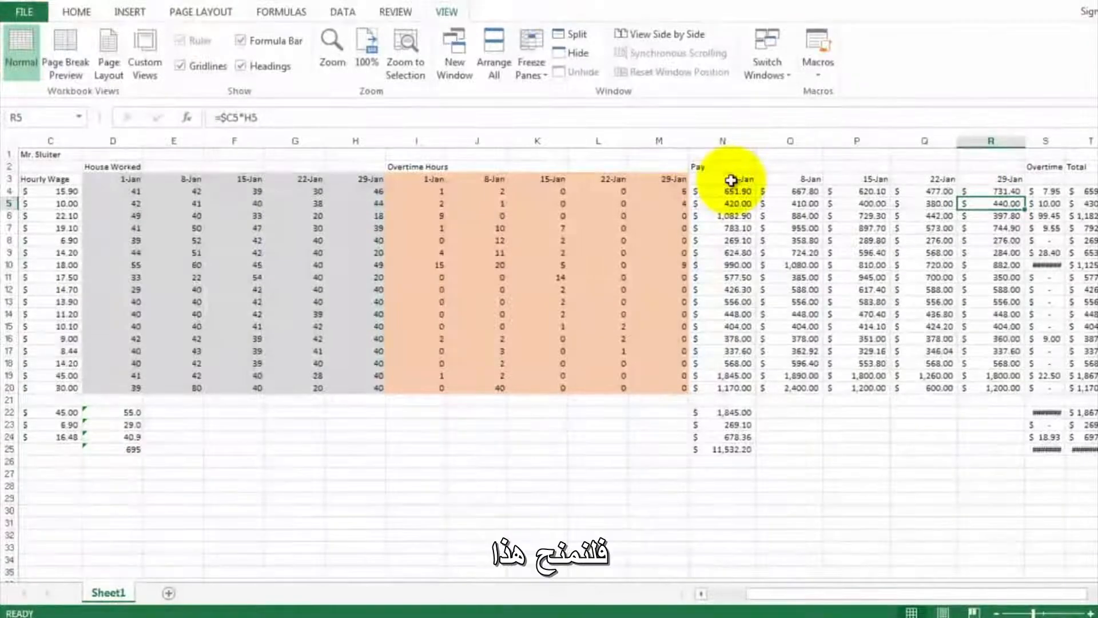
- Shade the weekly pay block from N3 to R20, including its date headers, with a green theme fill color
left_click_drag(731, 181, 989, 394)
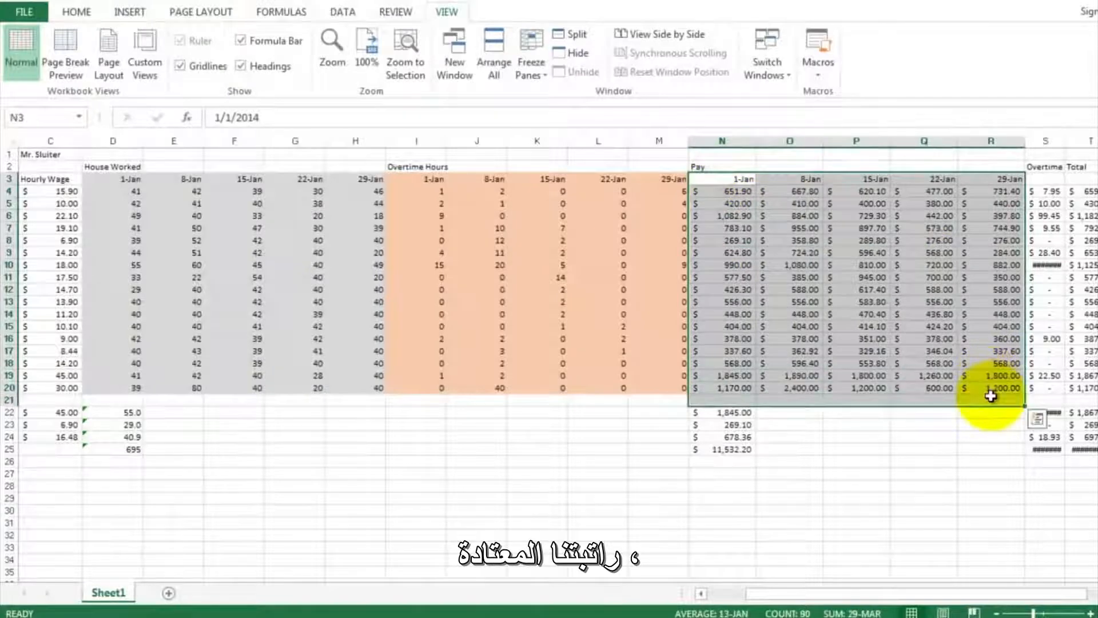
left_click(804, 203)
left_click_drag(736, 184, 995, 390)
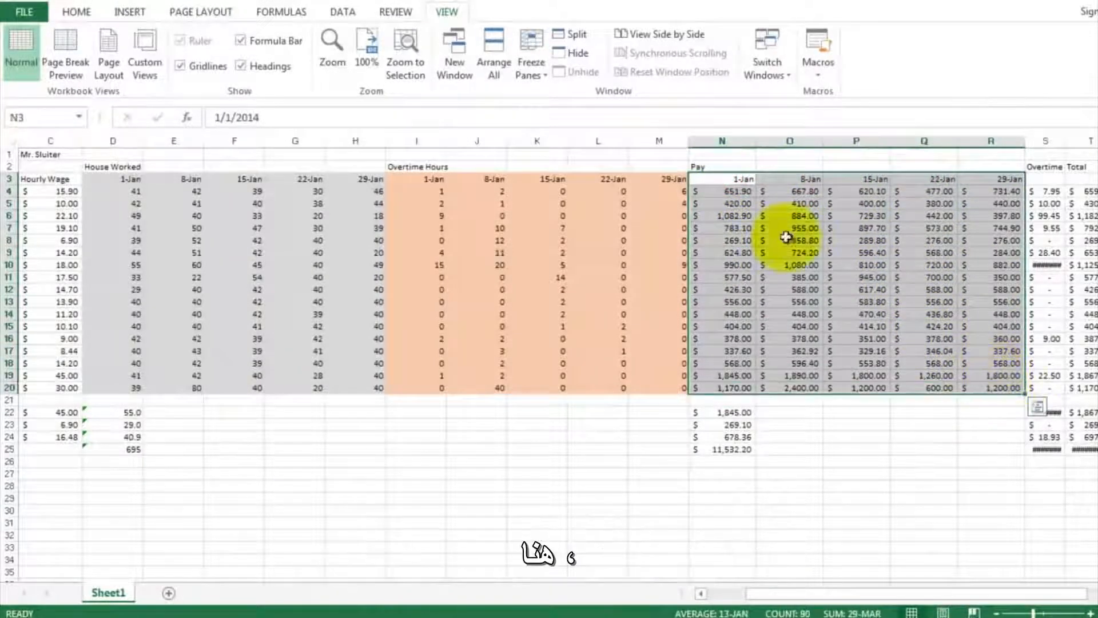
left_click(79, 12)
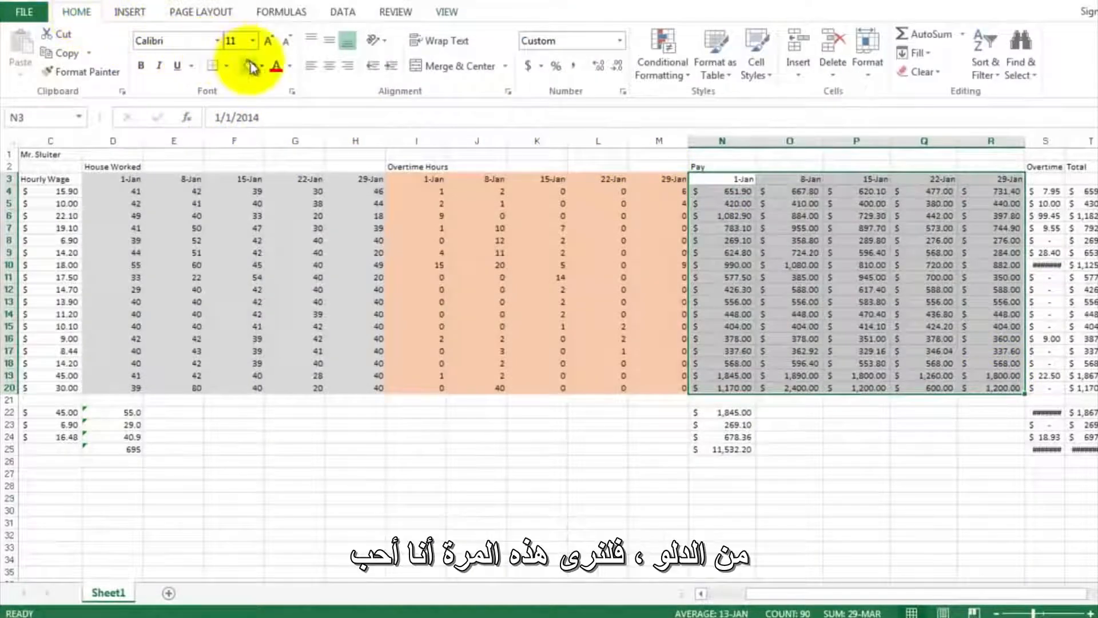
left_click(263, 66)
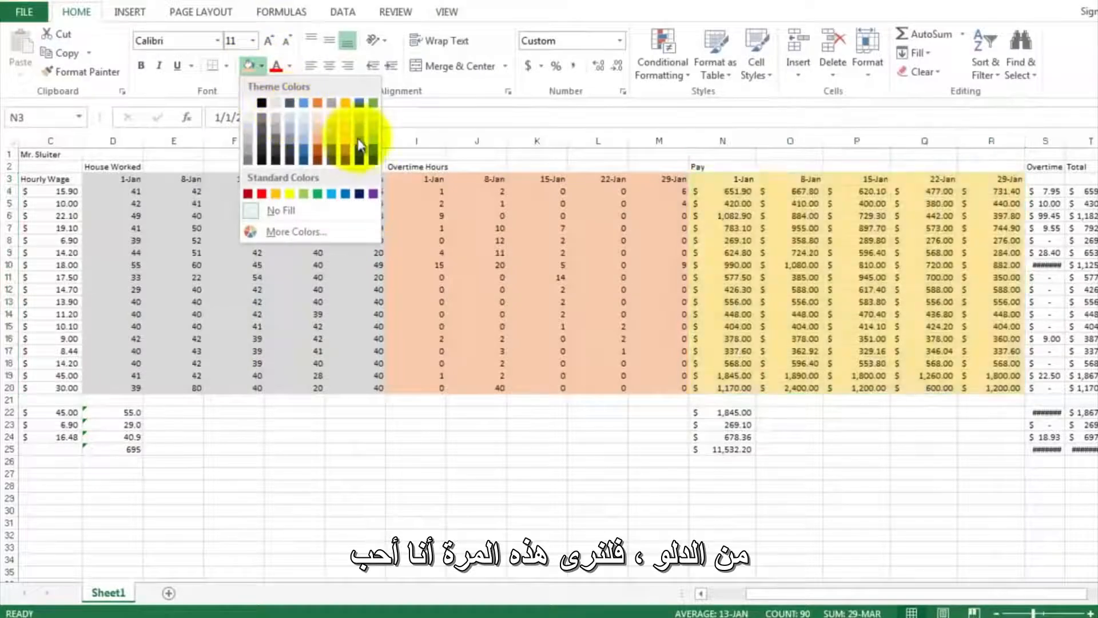
left_click(375, 144)
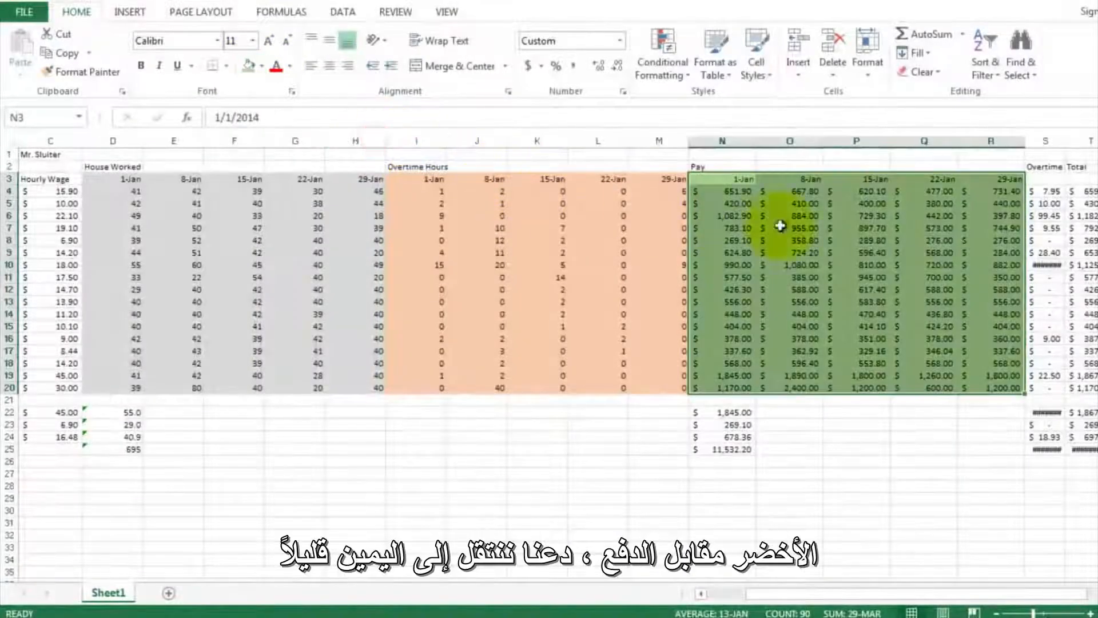
- Insert four new columns between the Overtime and Total columns, starting at column T
left_click(1044, 218)
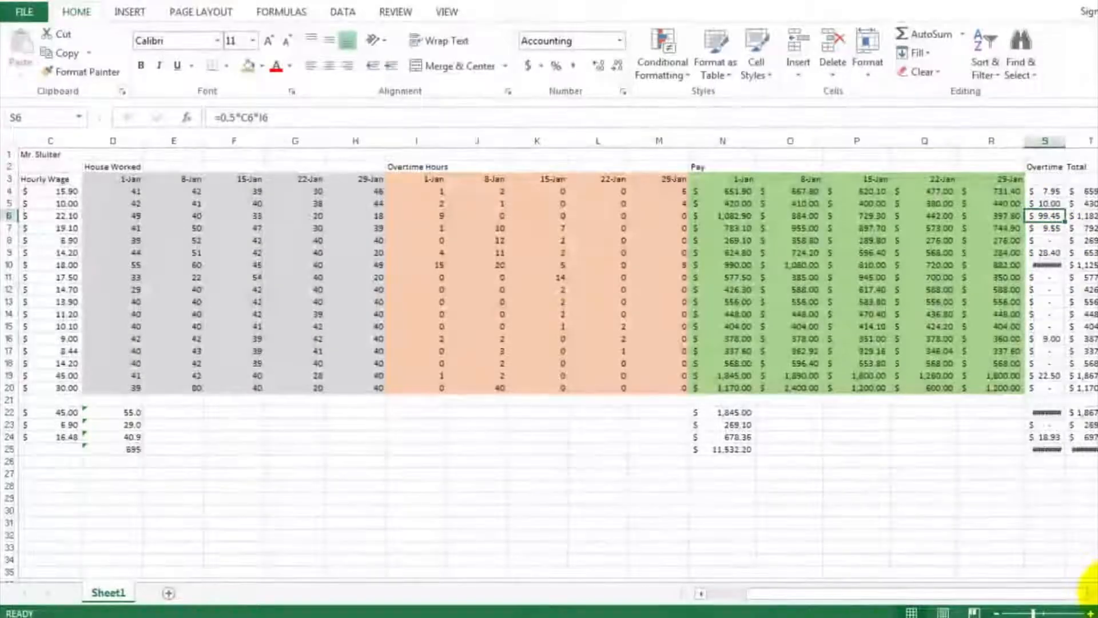
left_click(1097, 593)
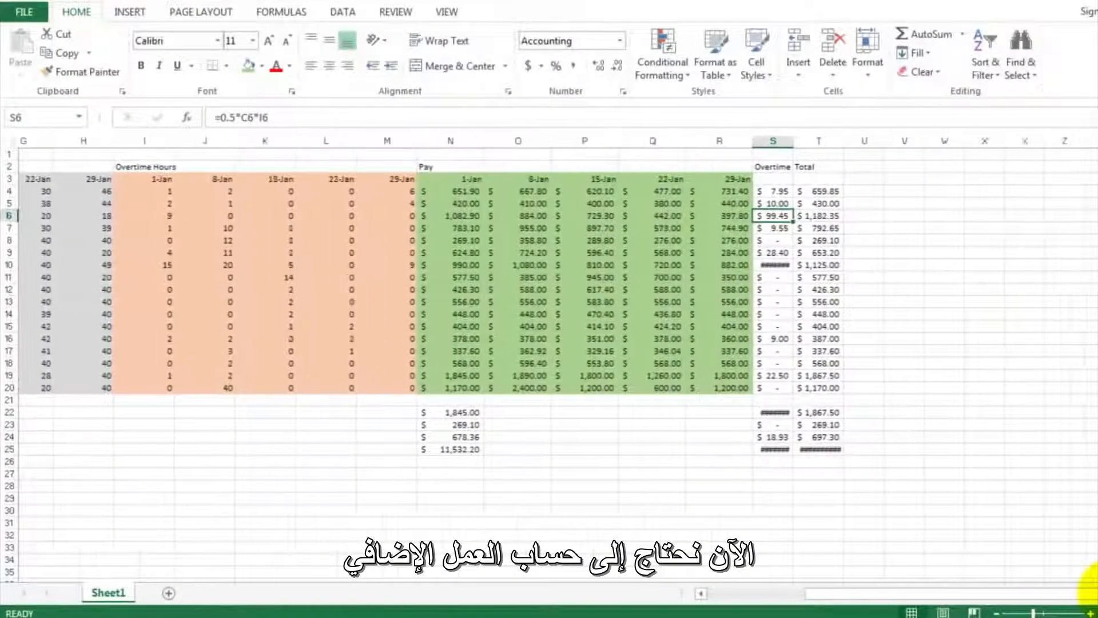
left_click(1097, 593)
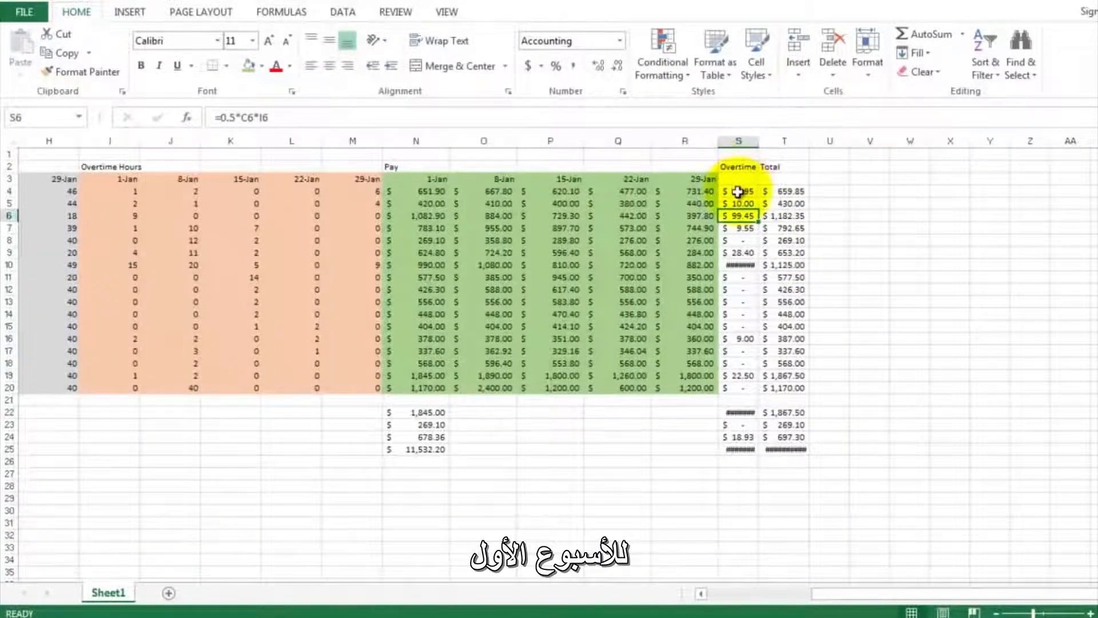
left_click_drag(781, 141, 950, 142)
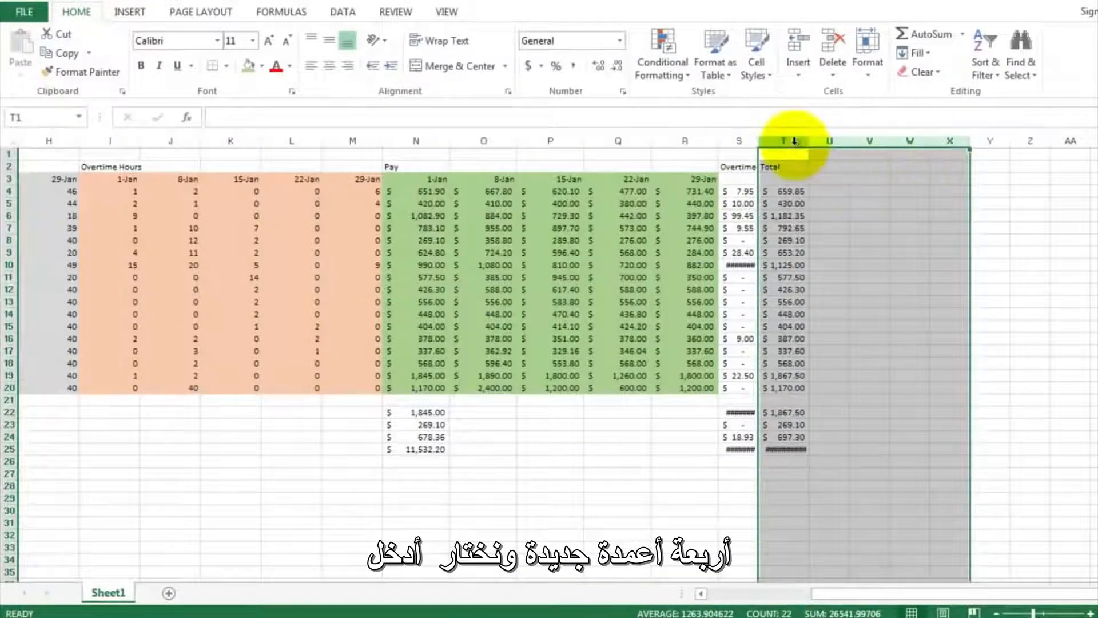
left_click_drag(784, 140, 904, 141)
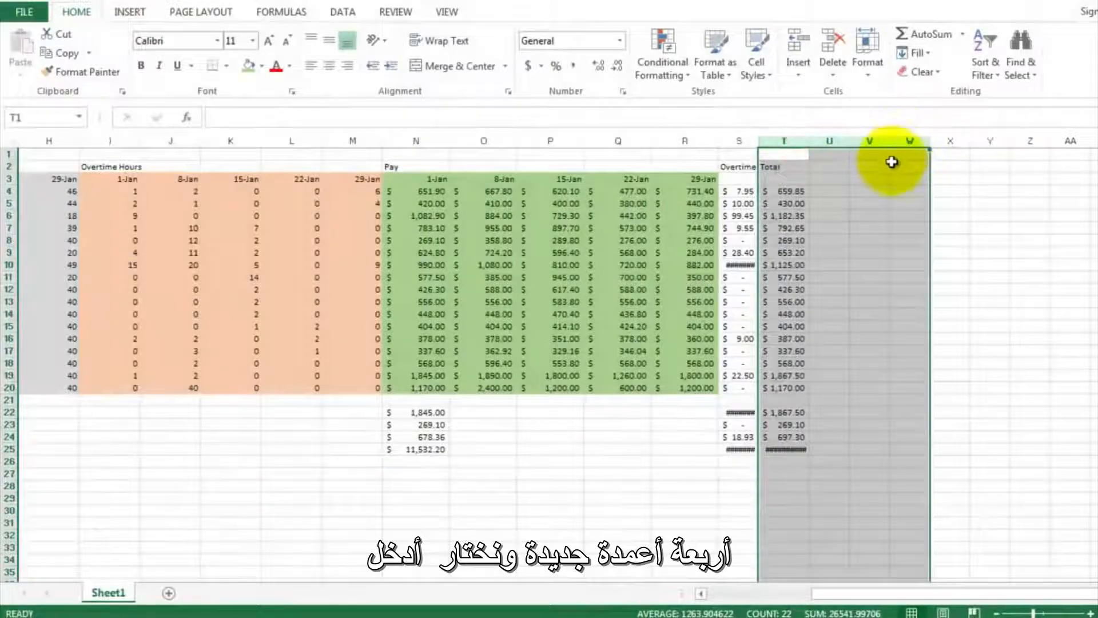
right_click(892, 162)
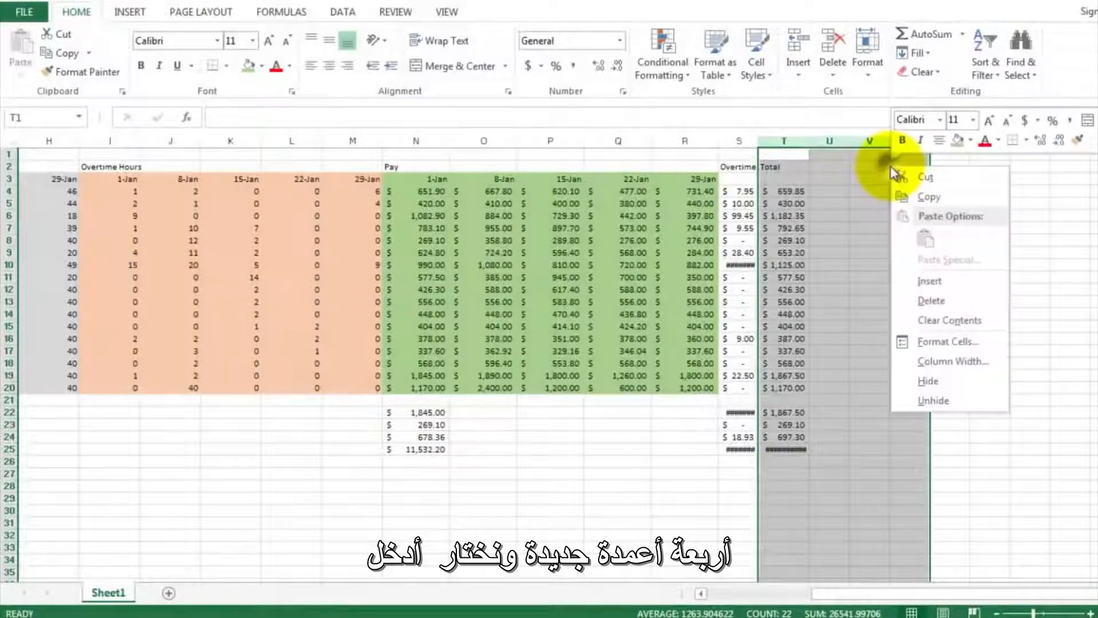
left_click(923, 281)
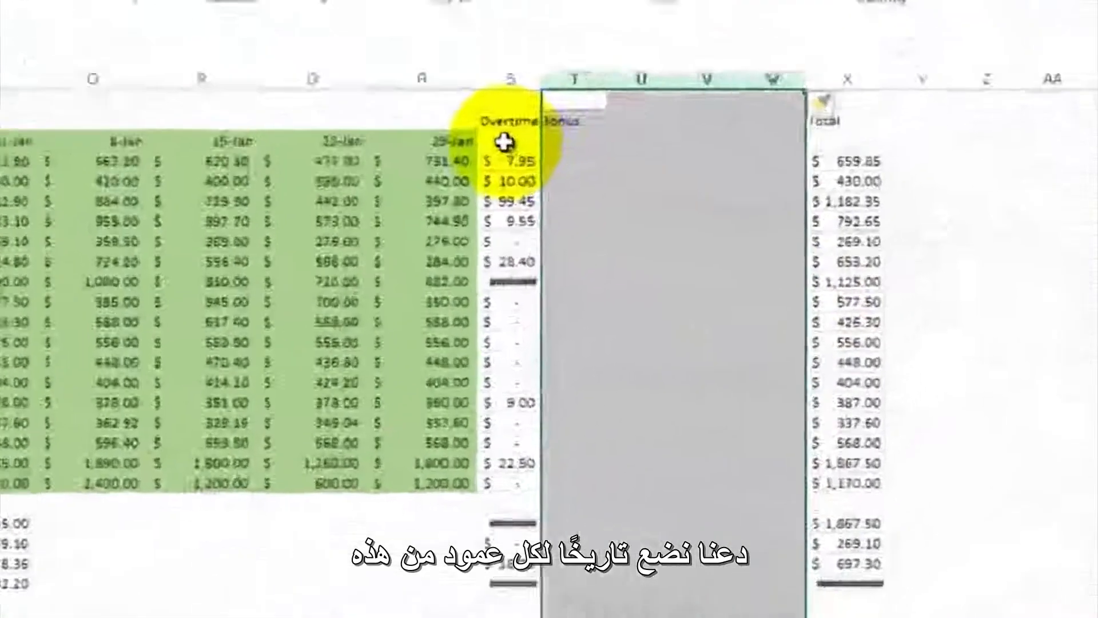
- Enter Jan 1 in S3 above the overtime bonuses, put =S3+7 in T3, and fill that date formula across to W3
left_click(504, 141)
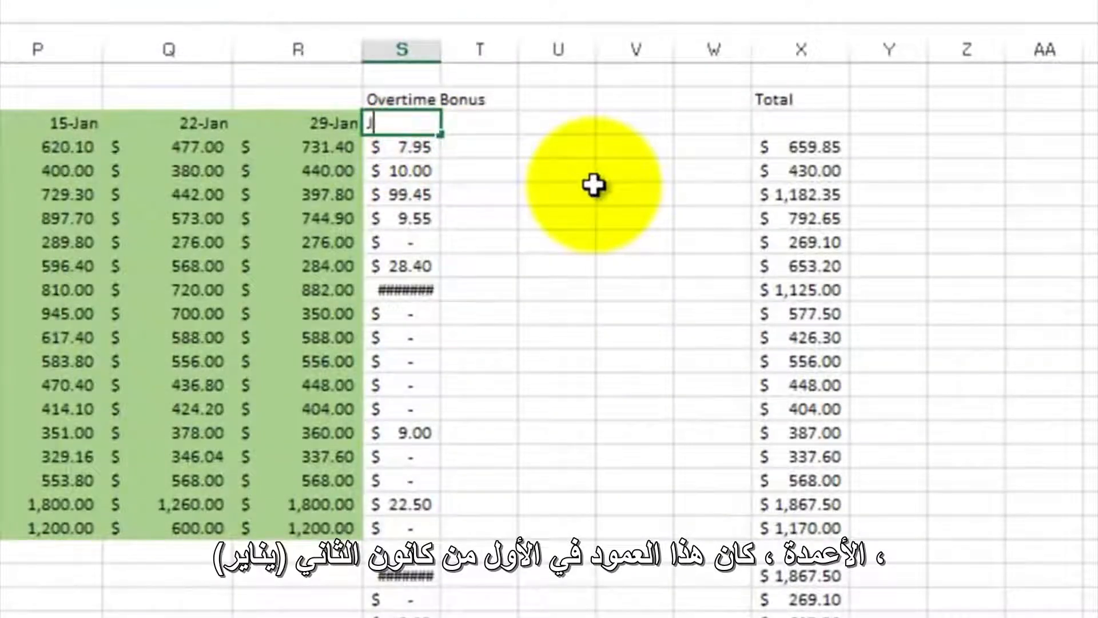
type("Jan 1")
key("Return")
key("Up")
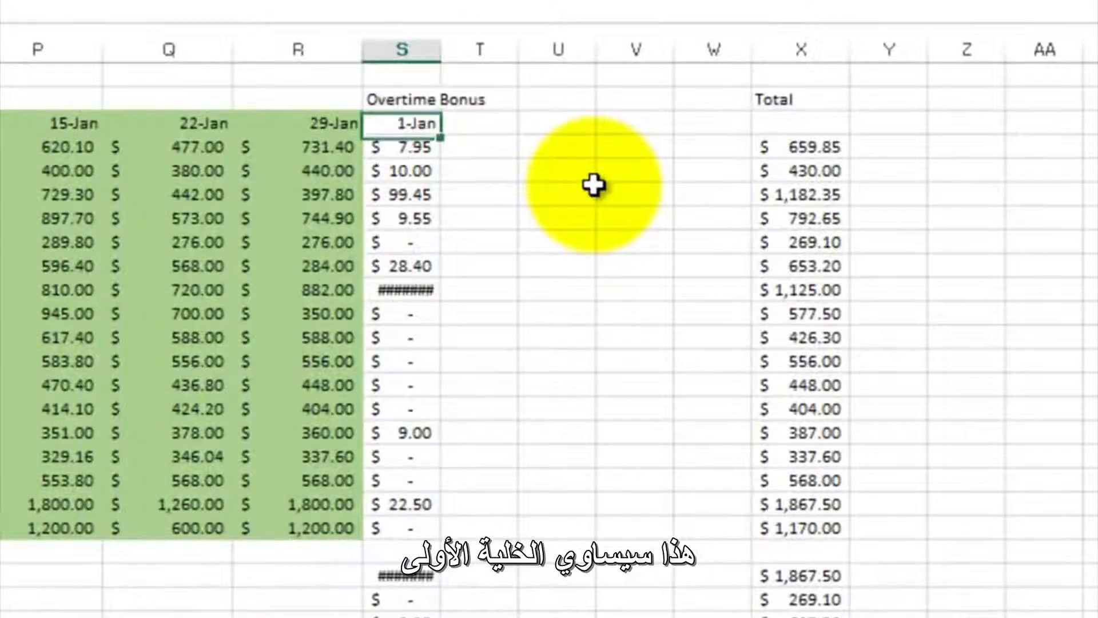
key("Right")
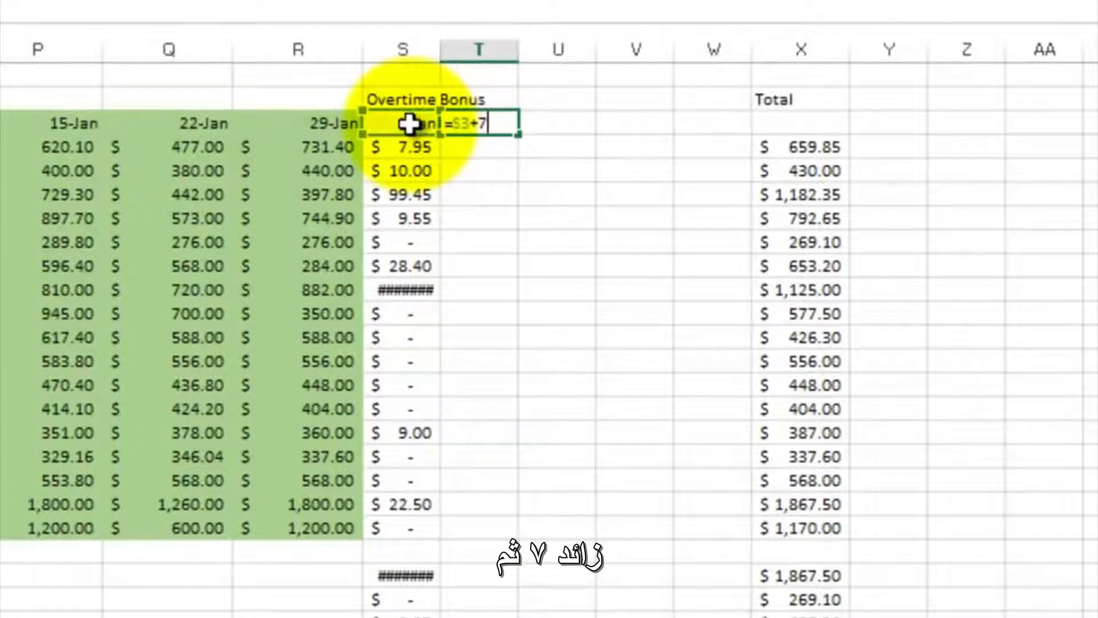
key("Return")
left_click(503, 126)
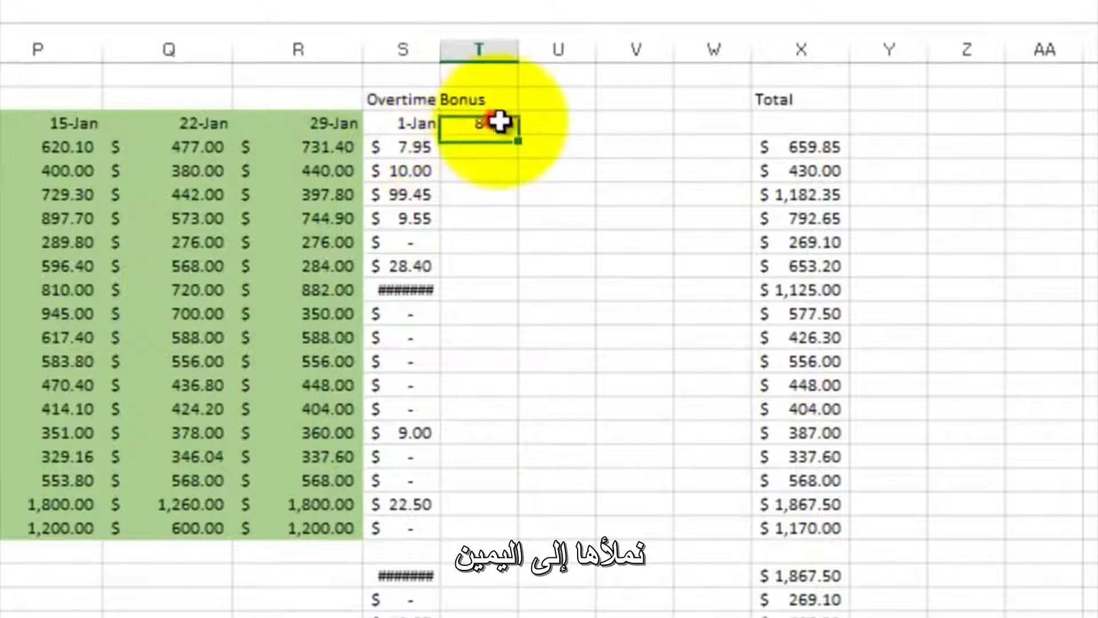
left_click_drag(517, 133, 733, 127)
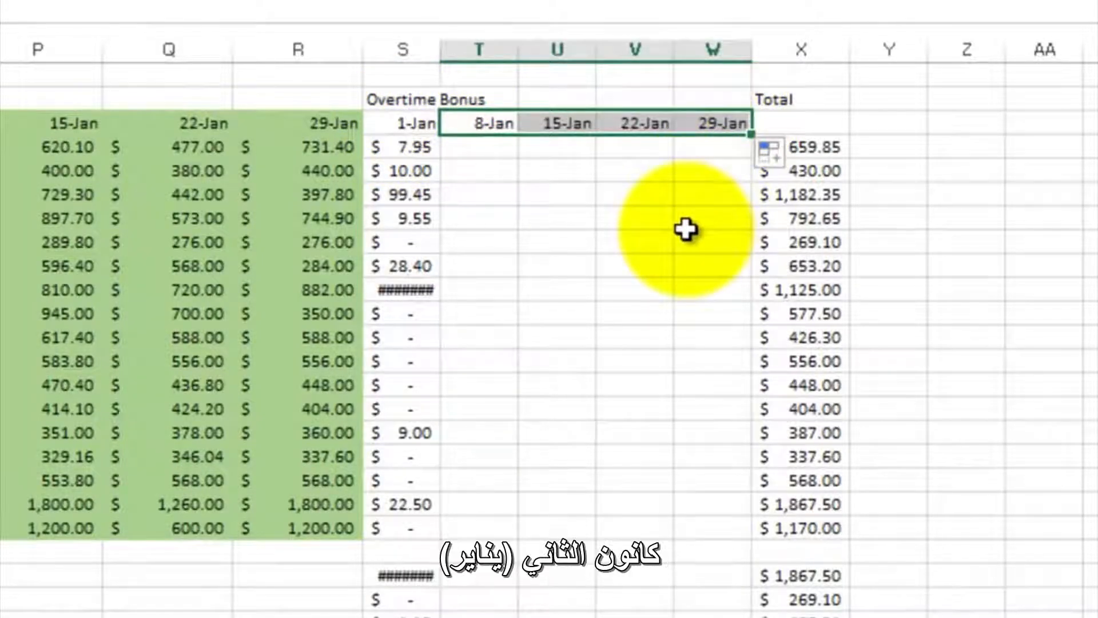
- Widen column S so that all overtime bonus amounts fit
left_click(520, 177)
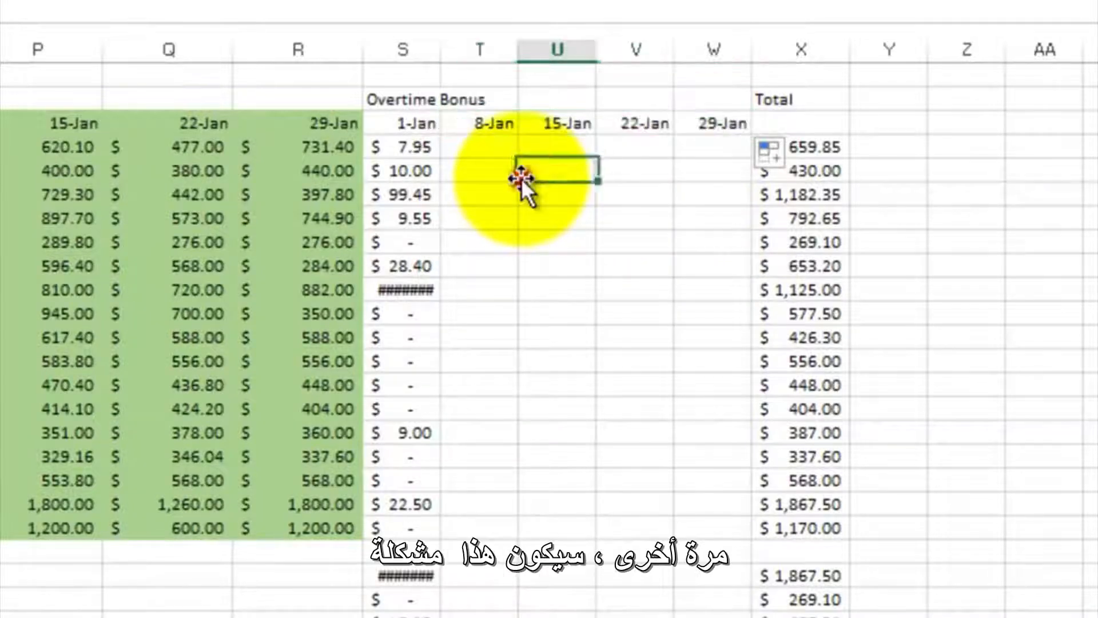
left_click(412, 147)
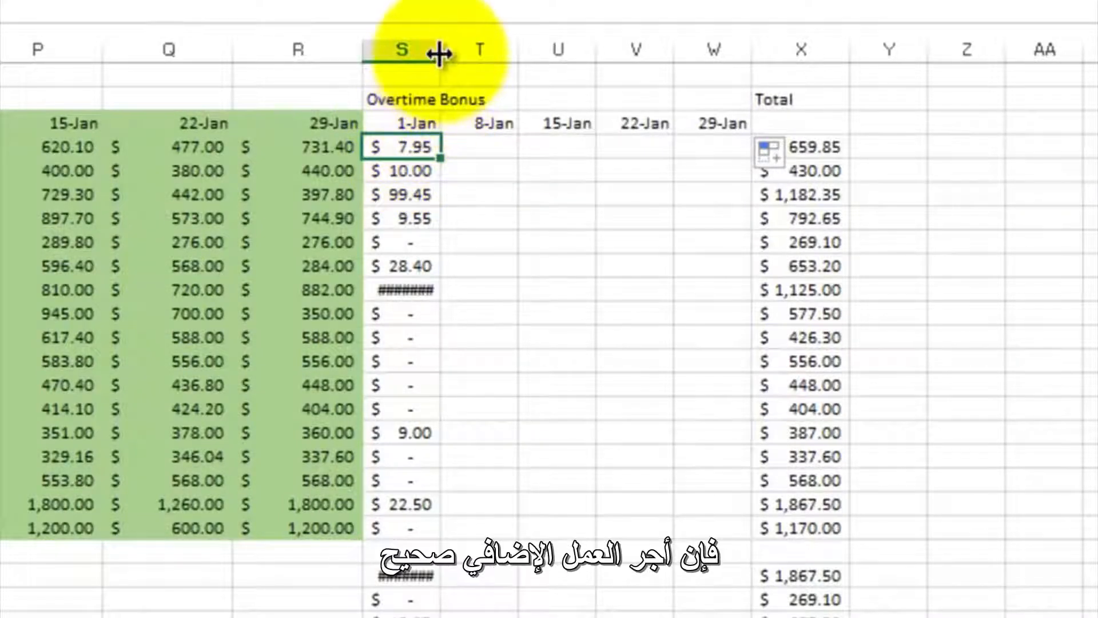
left_click_drag(439, 49, 478, 50)
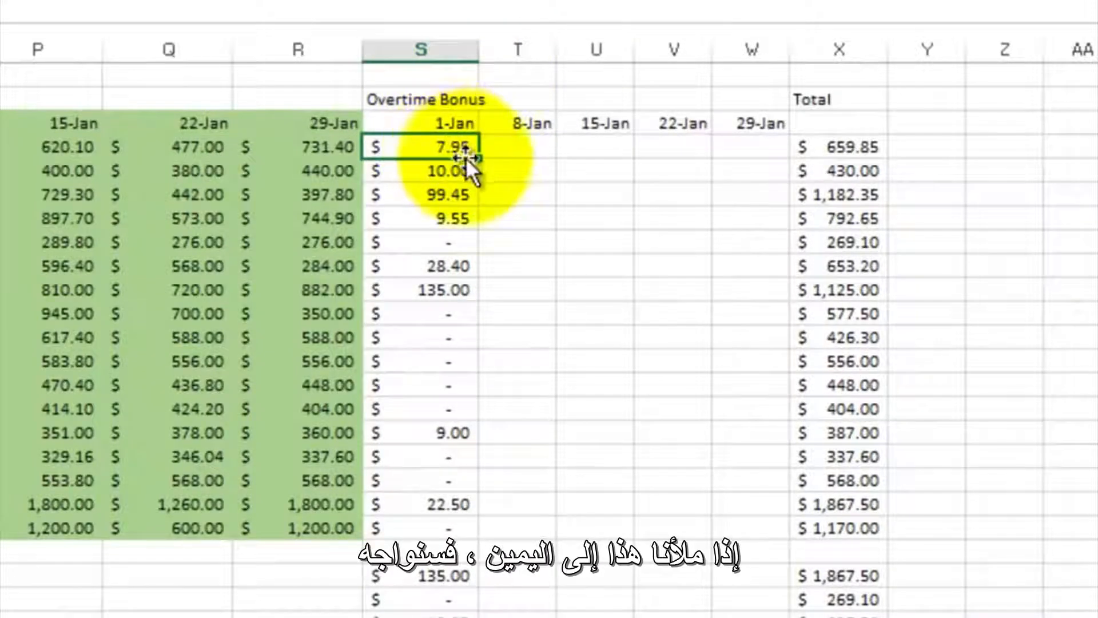
- Try filling the S4 bonus formula across to W4 and examine which cells the 8-Jan formula in T4 multiplies
mouse_move(479, 156)
left_mouse_down()
mouse_move(519, 165)
mouse_move(635, 153)
mouse_move(448, 150)
mouse_move(755, 166)
left_mouse_up()
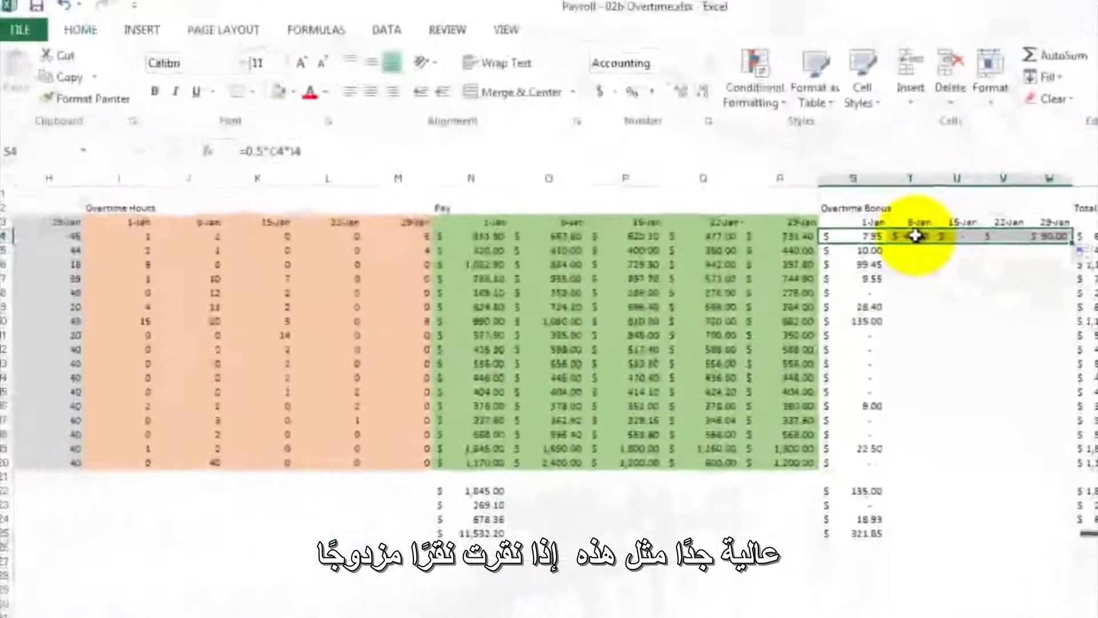
left_click(523, 147)
double_click(914, 235)
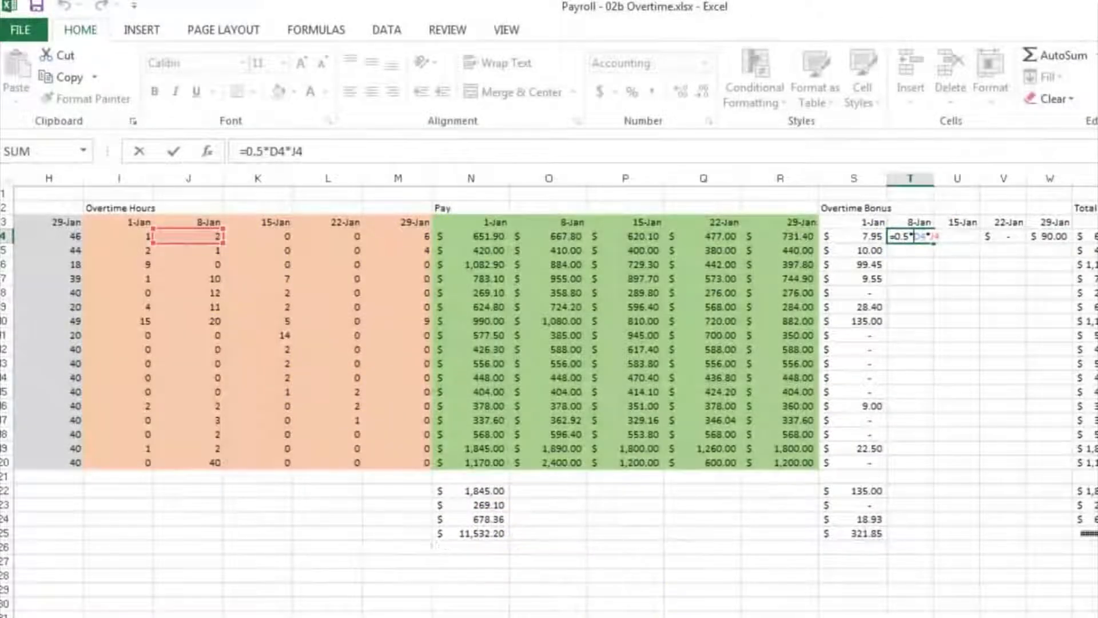
scroll(549, 395, "left", 5)
scroll(549, 395, "left", 1)
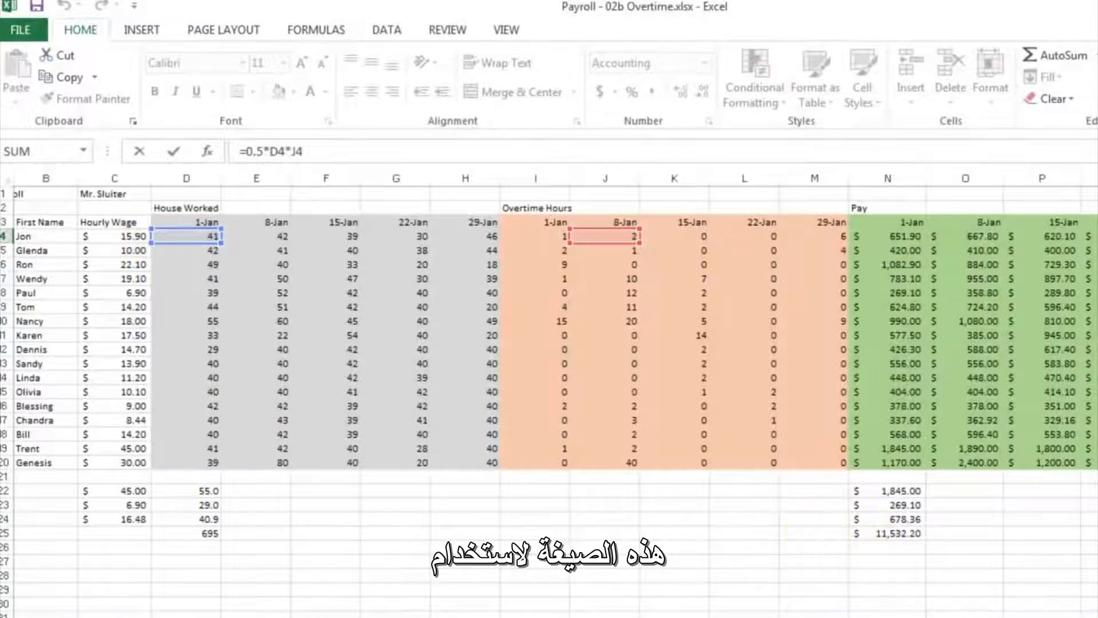
scroll(549, 395, "right", 1)
scroll(549, 394, "right", 3)
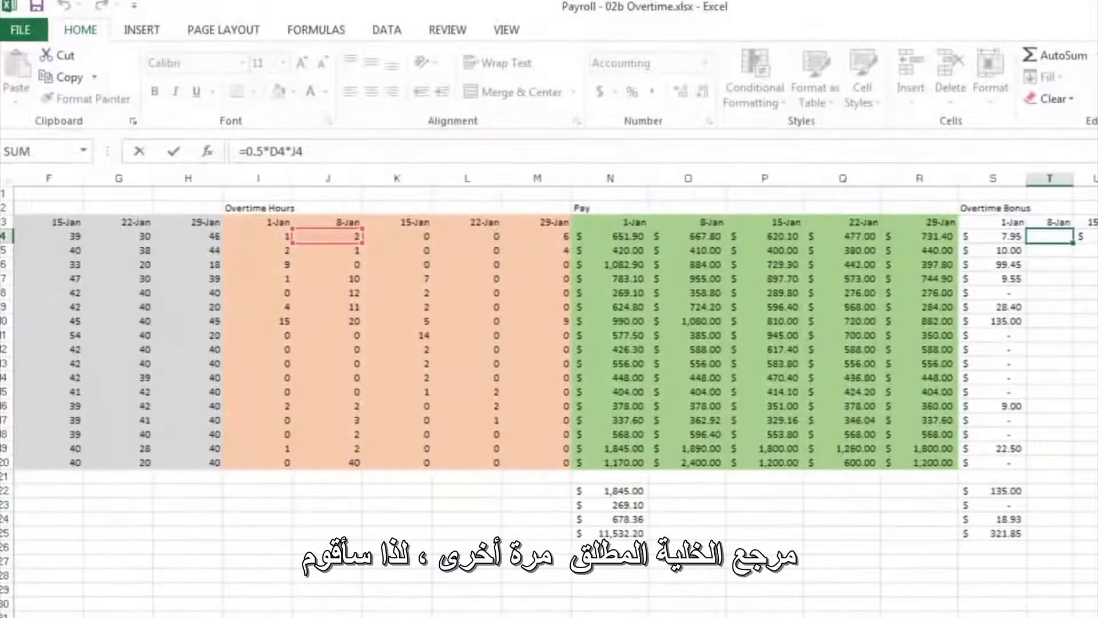
scroll(549, 395, "right", 2)
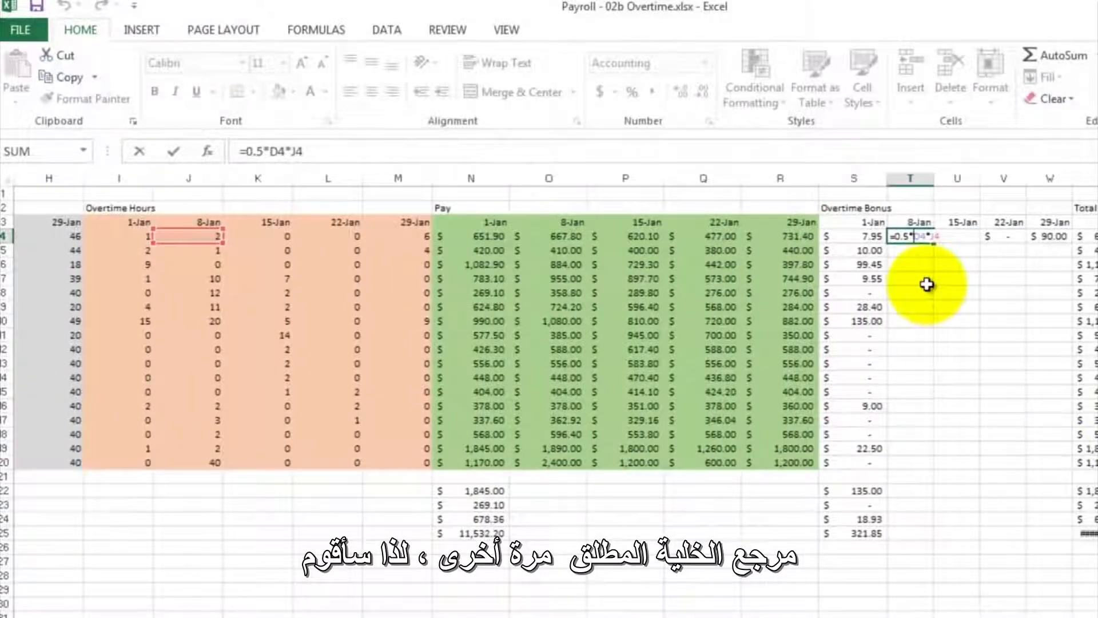
key("ctrl+Return")
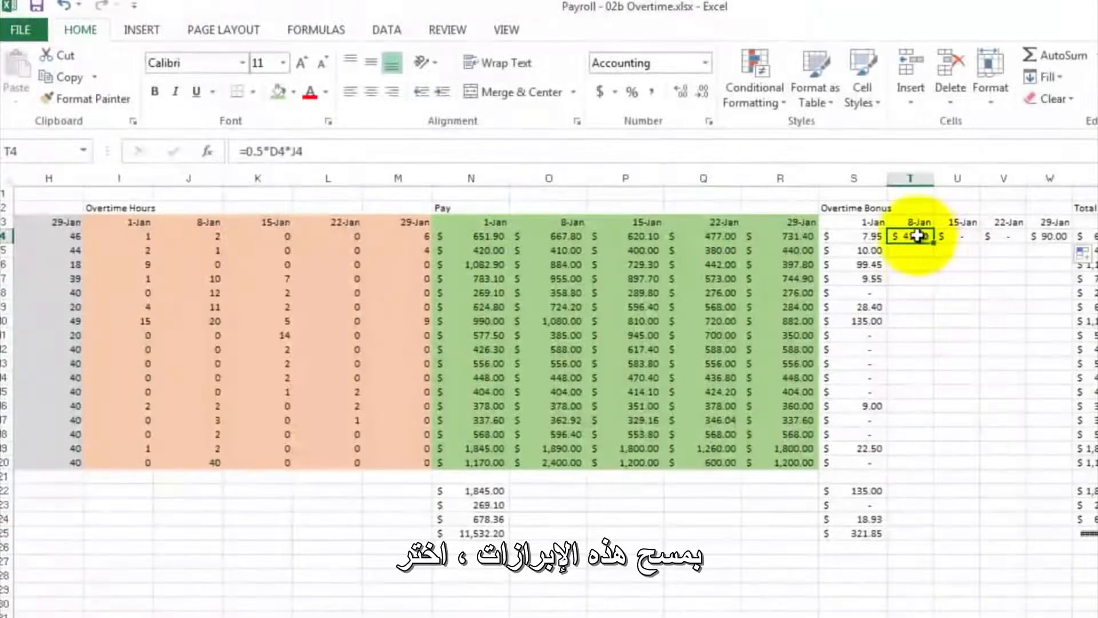
- Clear the contents of the filled bonus cells T4 to W4
left_click_drag(914, 236, 1055, 238)
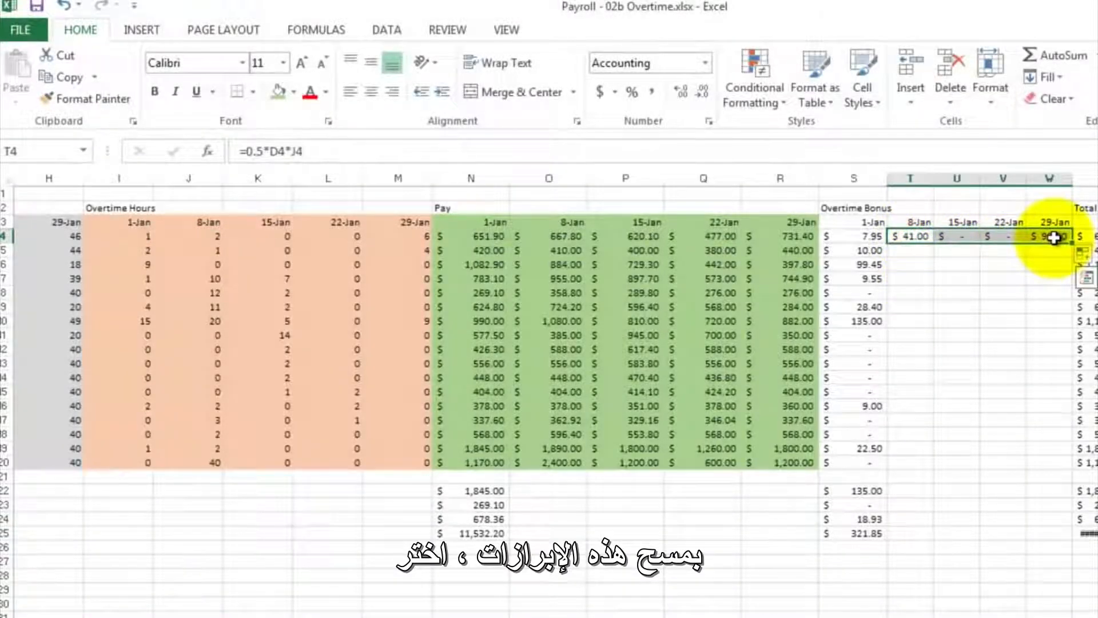
right_click(1054, 238)
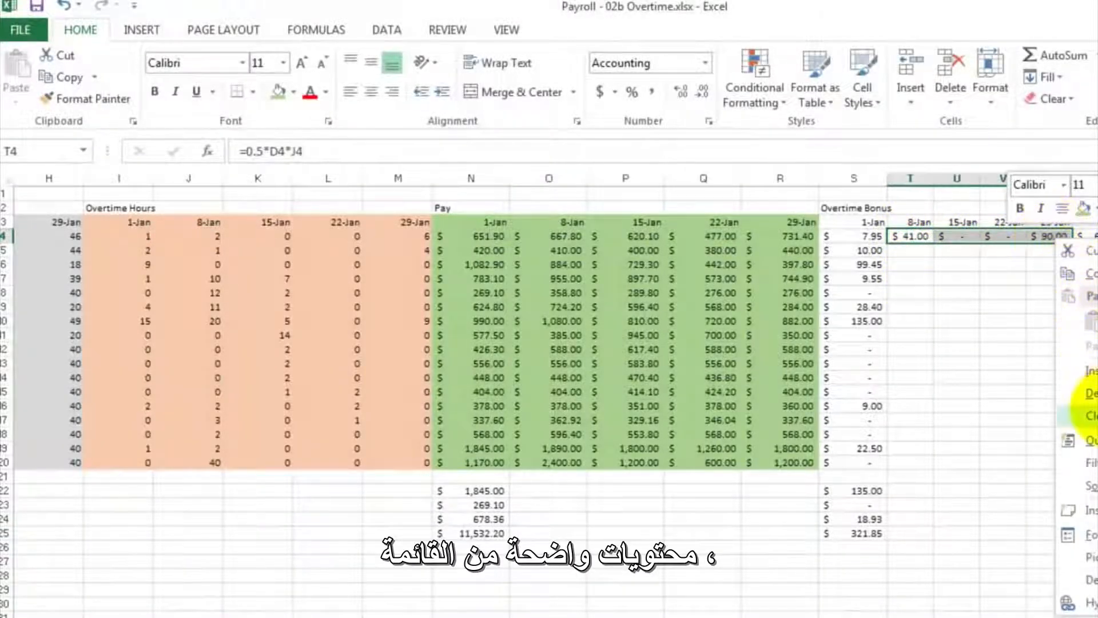
left_click(1086, 414)
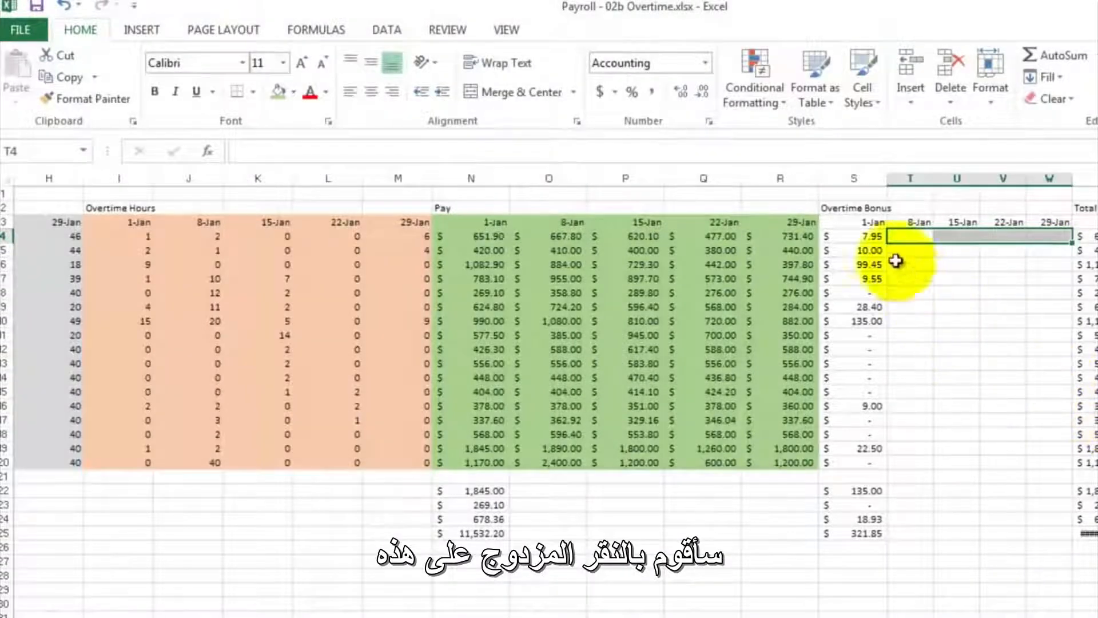
- Make the wage column reference absolute in the S4 bonus formula so that it reads =0.5*$C4*I4
double_click(864, 236)
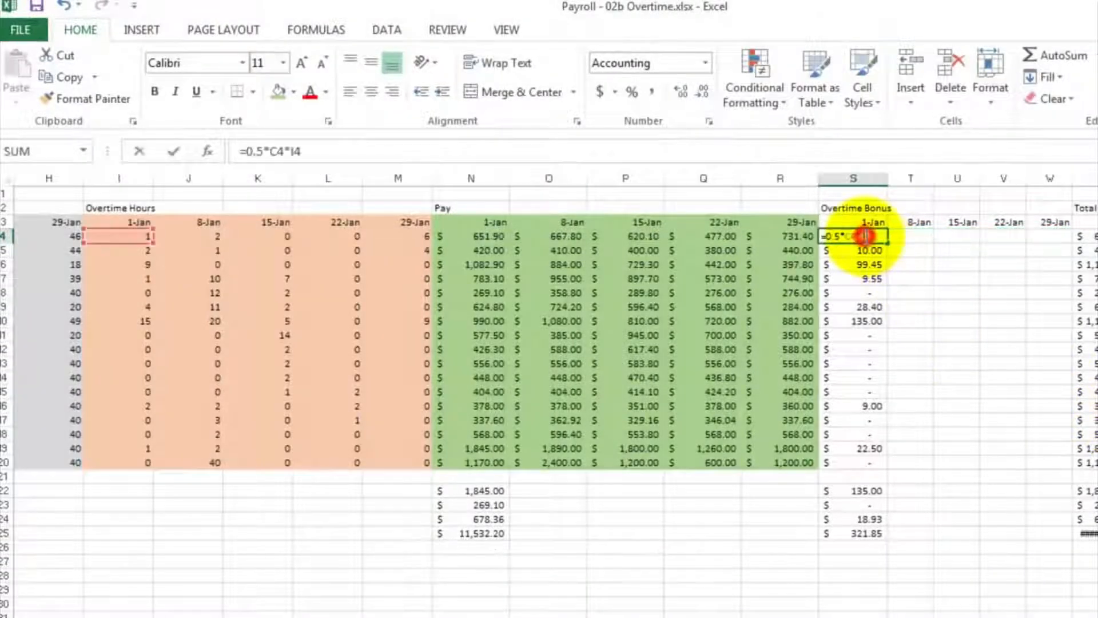
left_click(270, 151)
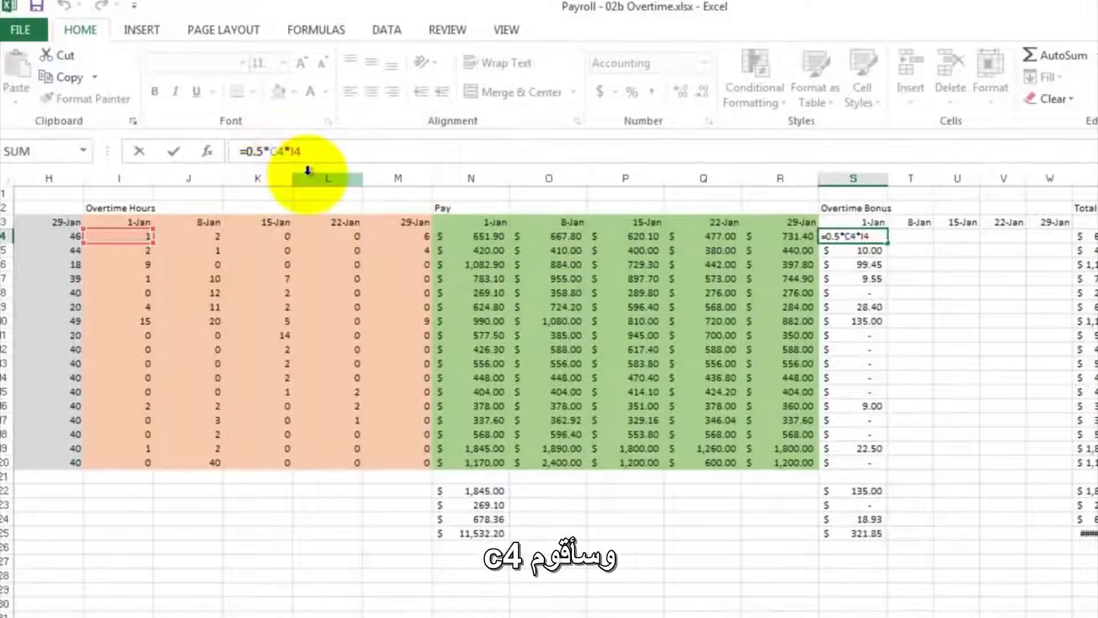
type("$")
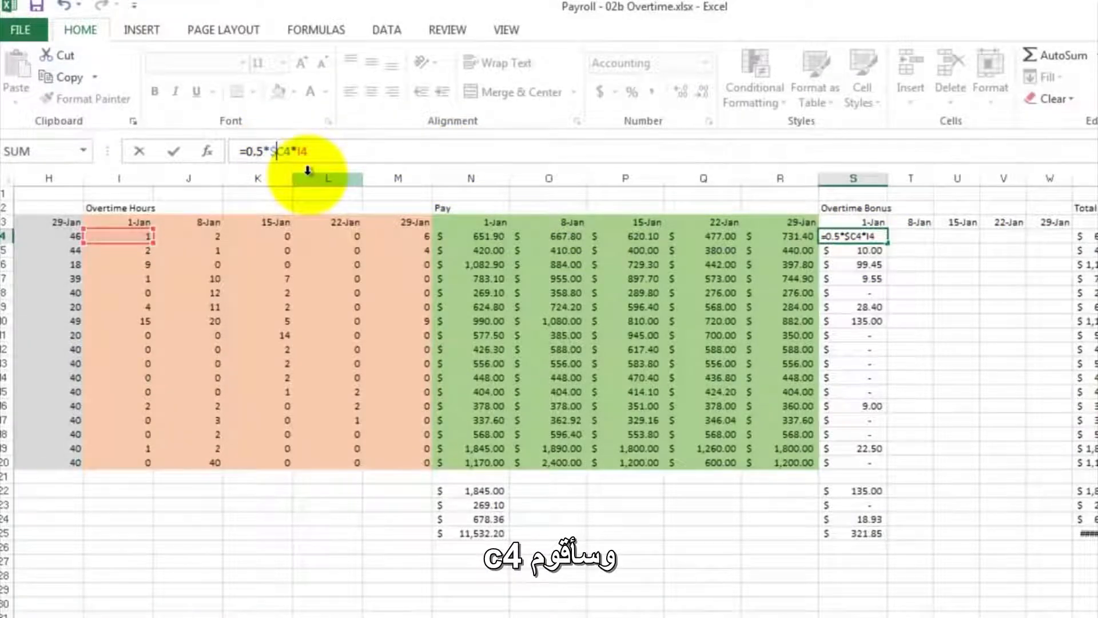
key("Return")
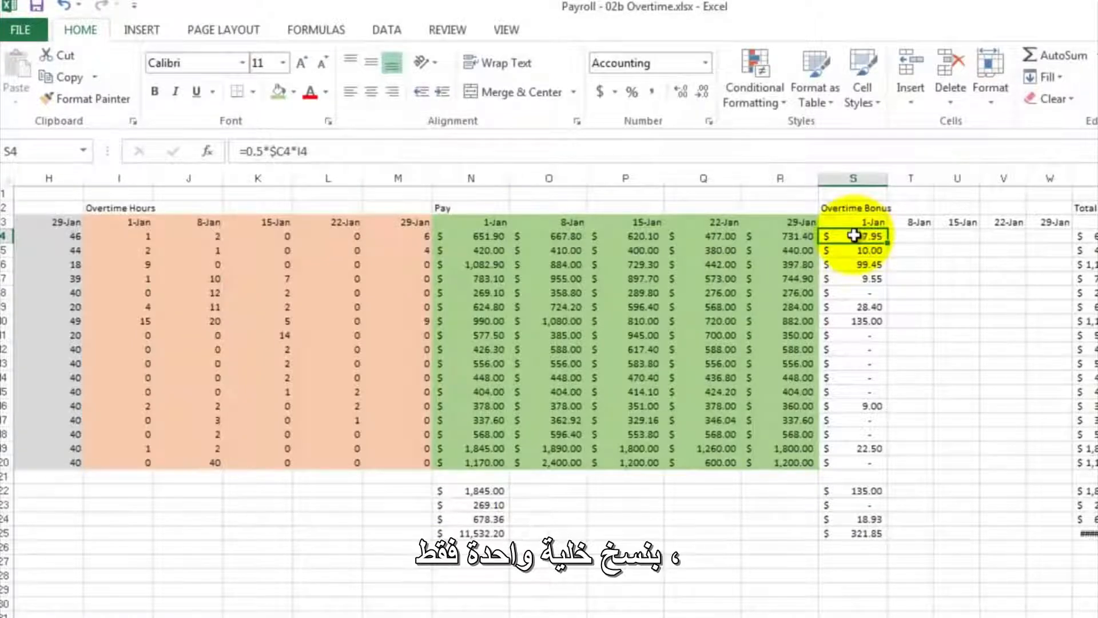
- Copy the bonus formula in S4 and paste it over the whole weekly bonus block S4 to W20
right_click(854, 235)
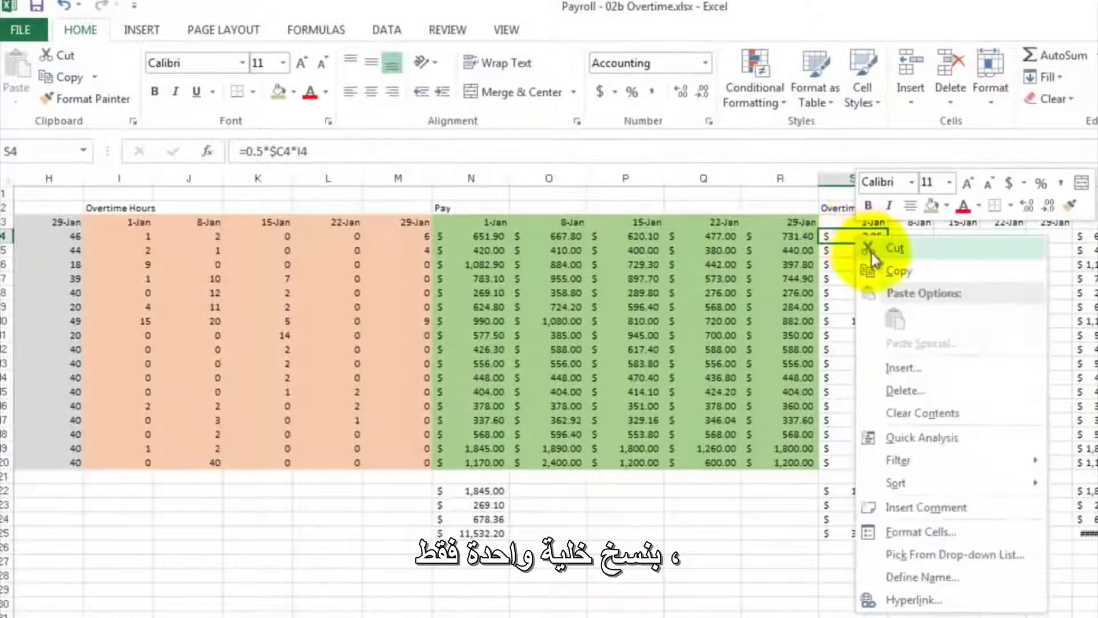
left_click(885, 267)
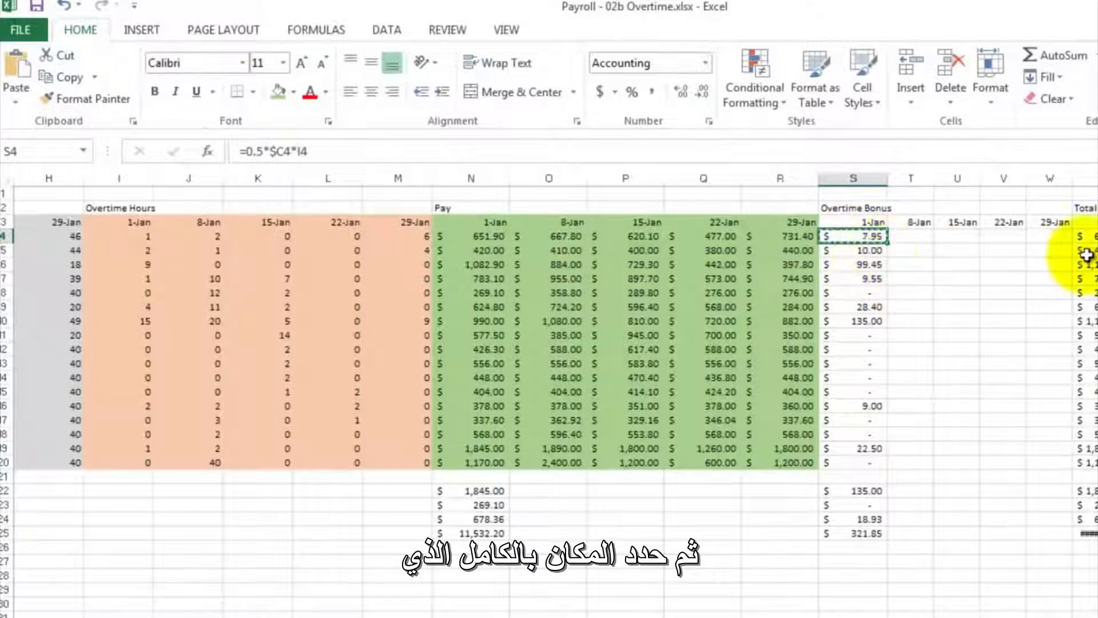
left_click(1058, 236)
left_click_drag(1039, 247, 881, 436)
right_click(975, 290)
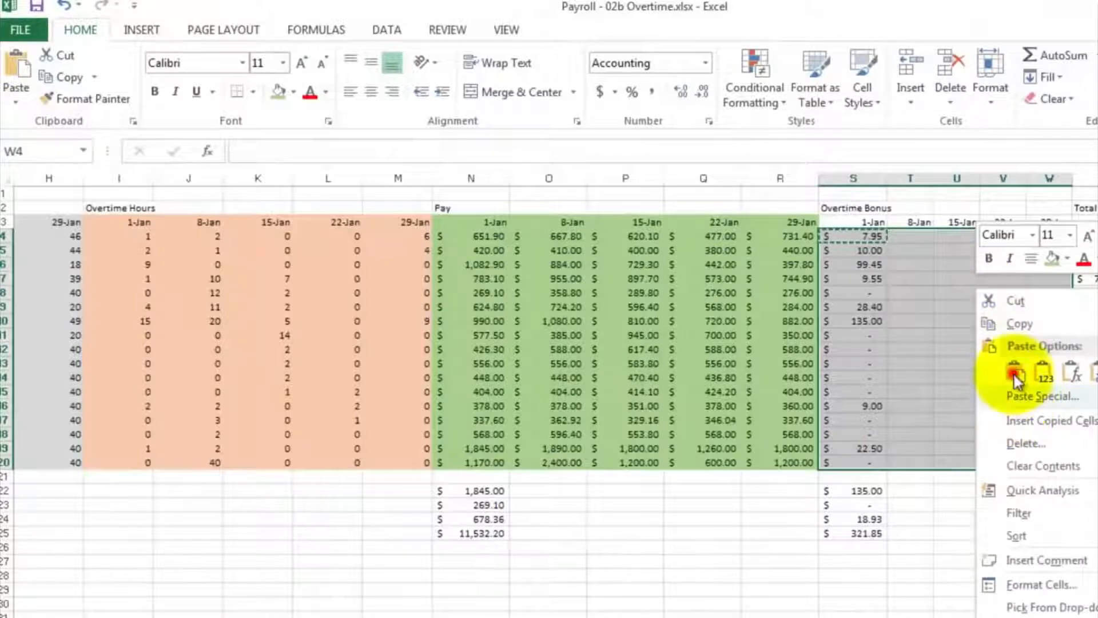
key("ctrl+v")
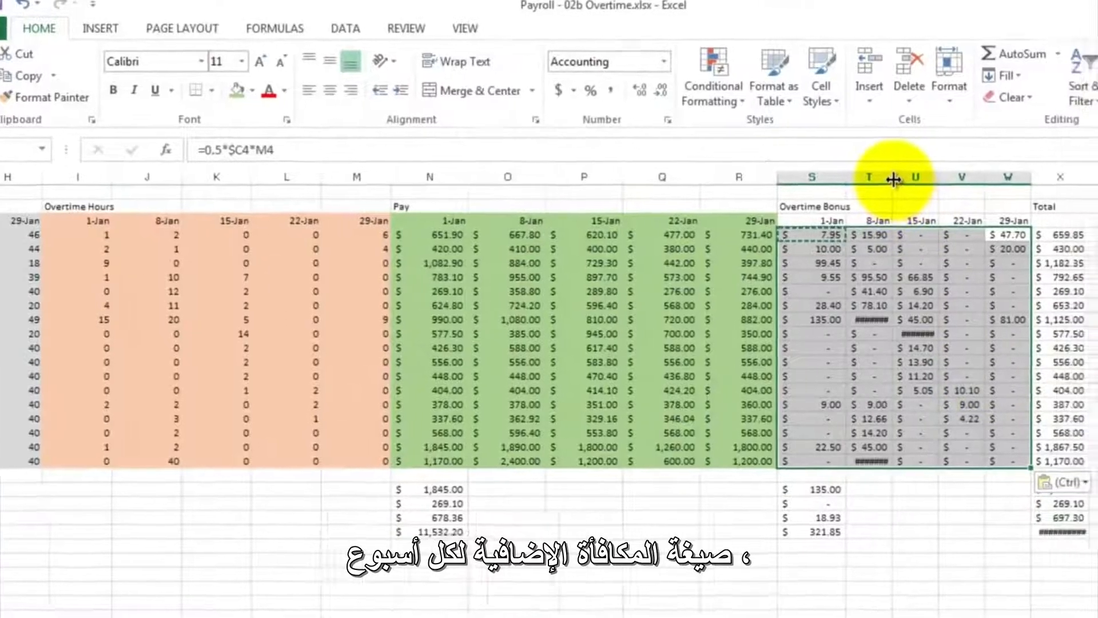
- Widen columns T and U so that the 8-Jan and 15-Jan bonus amounts fit
left_click_drag(937, 183, 961, 182)
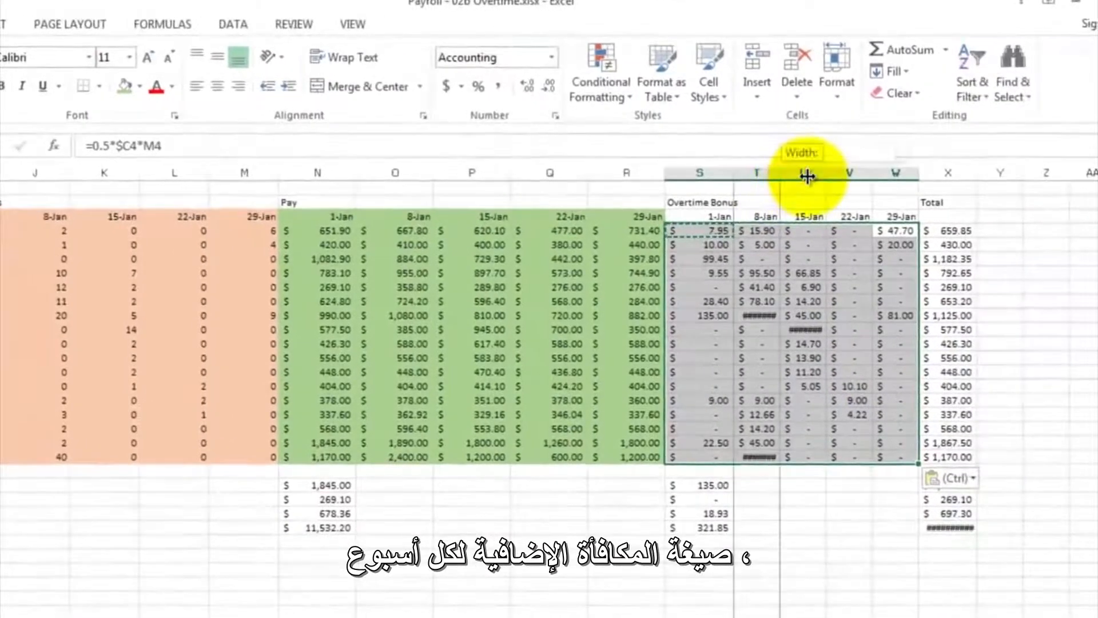
left_click_drag(807, 177, 784, 170)
double_click(780, 172)
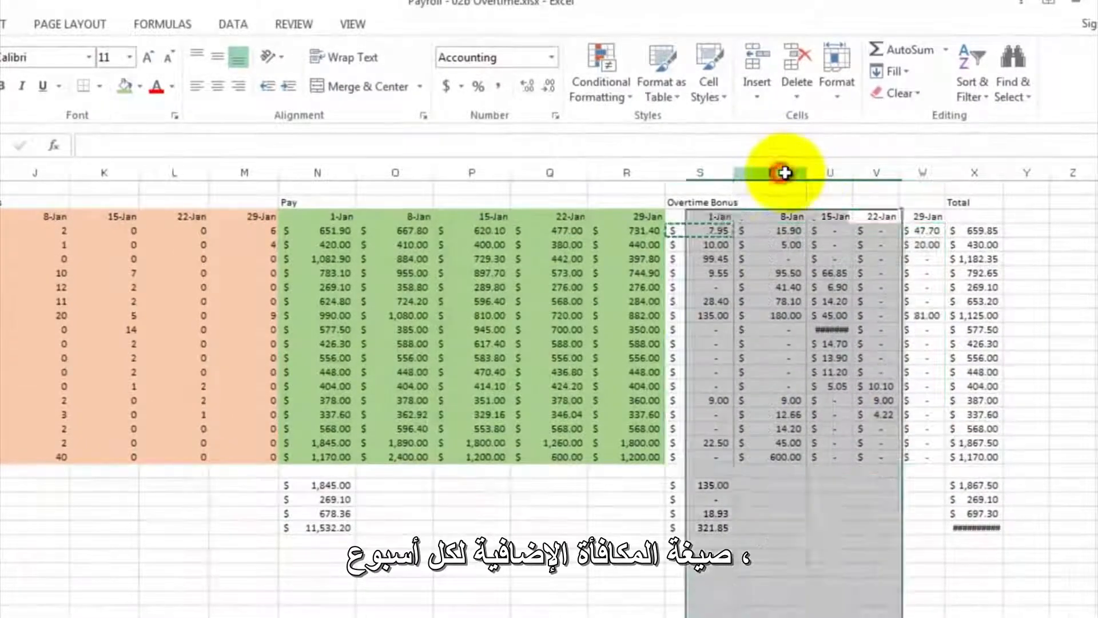
left_click(782, 171)
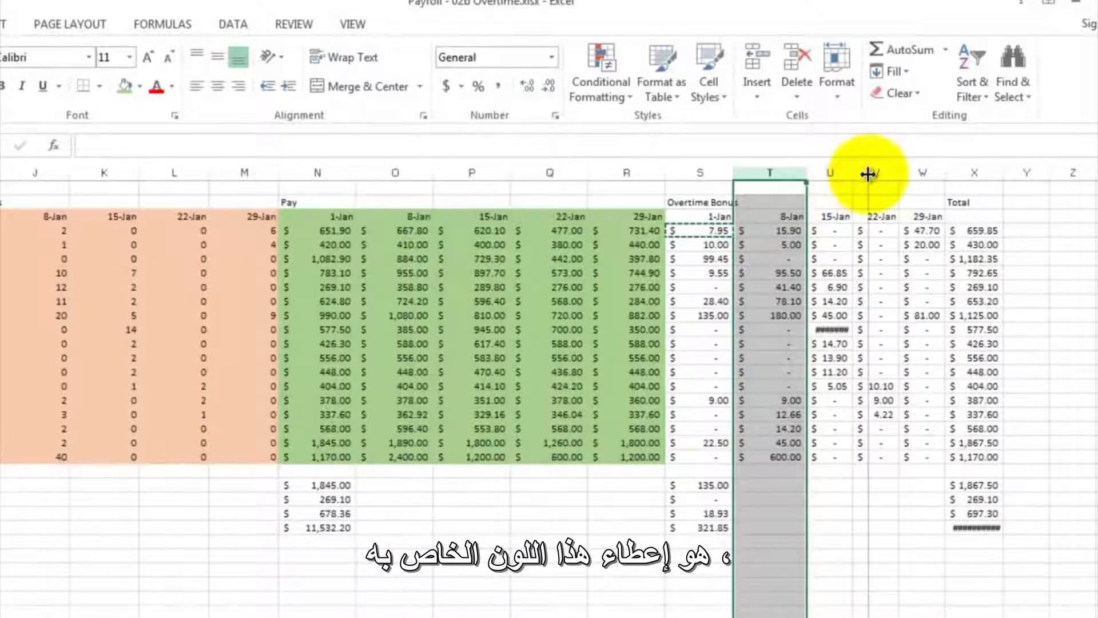
double_click(868, 174)
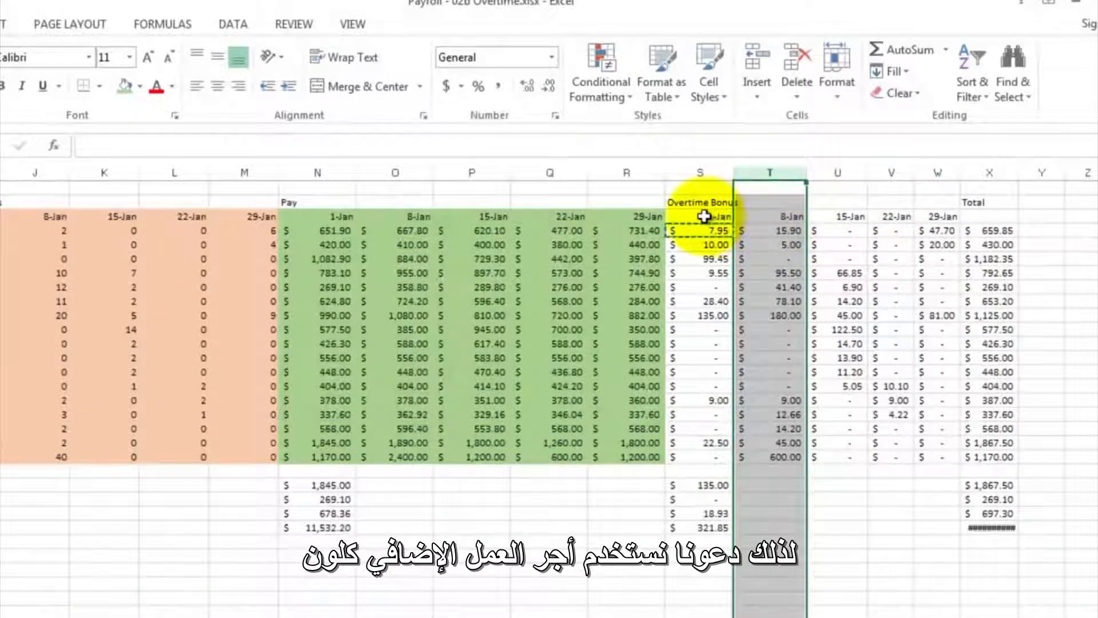
- Shade the weekly overtime bonus block from S3 to W20, including its date headers, with a blue theme fill color
mouse_move(704, 216)
left_mouse_down()
mouse_move(774, 235)
mouse_move(846, 306)
mouse_move(939, 459)
left_mouse_up()
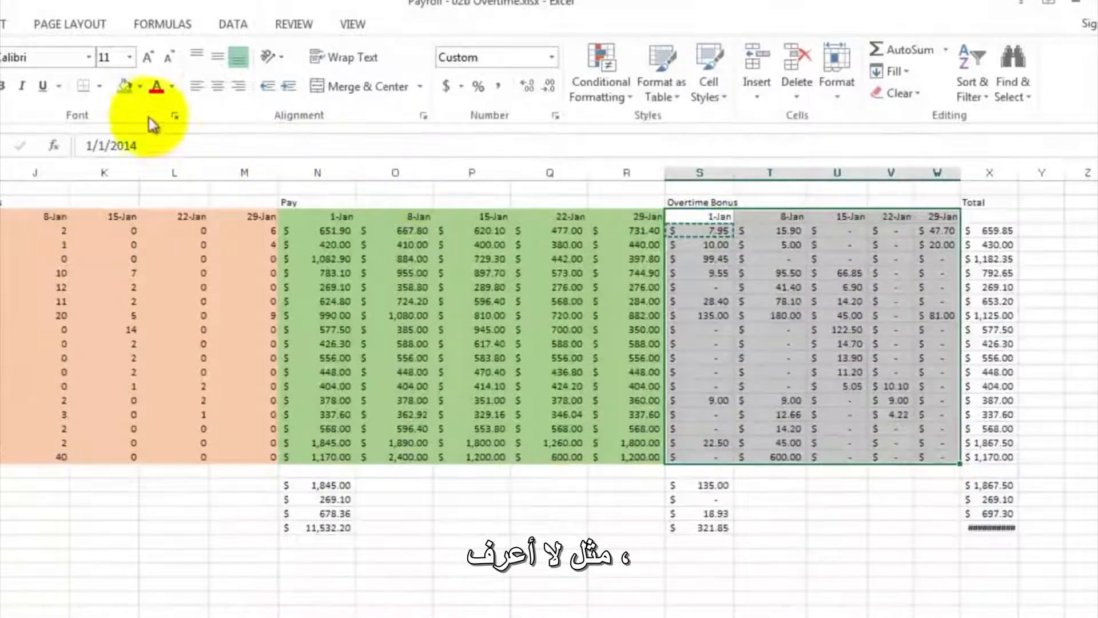
left_click(140, 89)
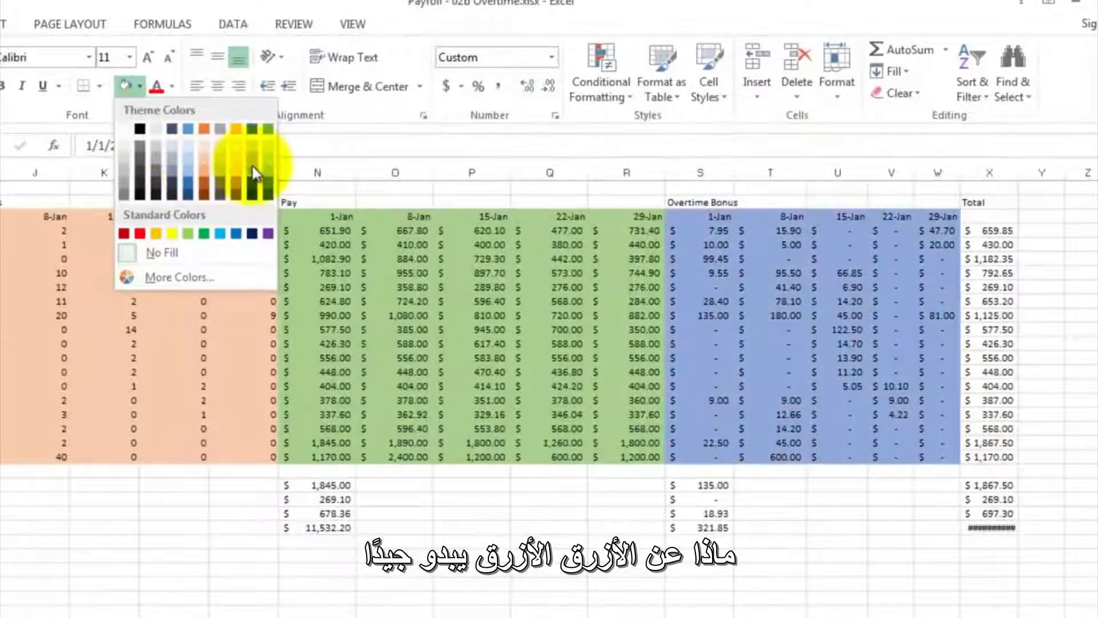
left_click(250, 160)
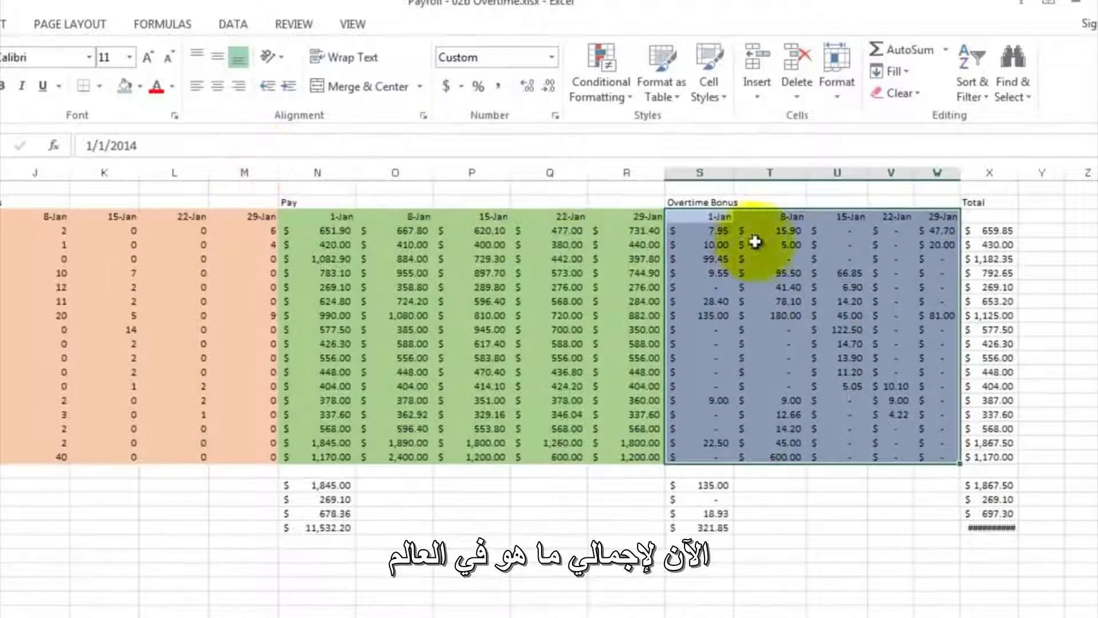
- Set the worksheet zoom to 50%
left_click(1001, 232)
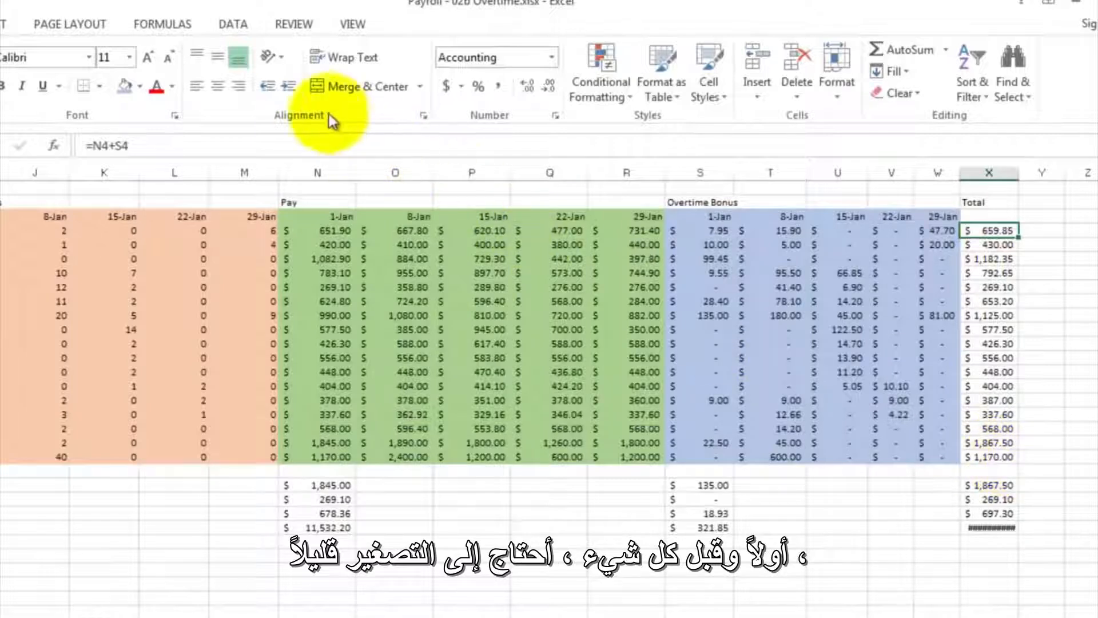
left_click(343, 24)
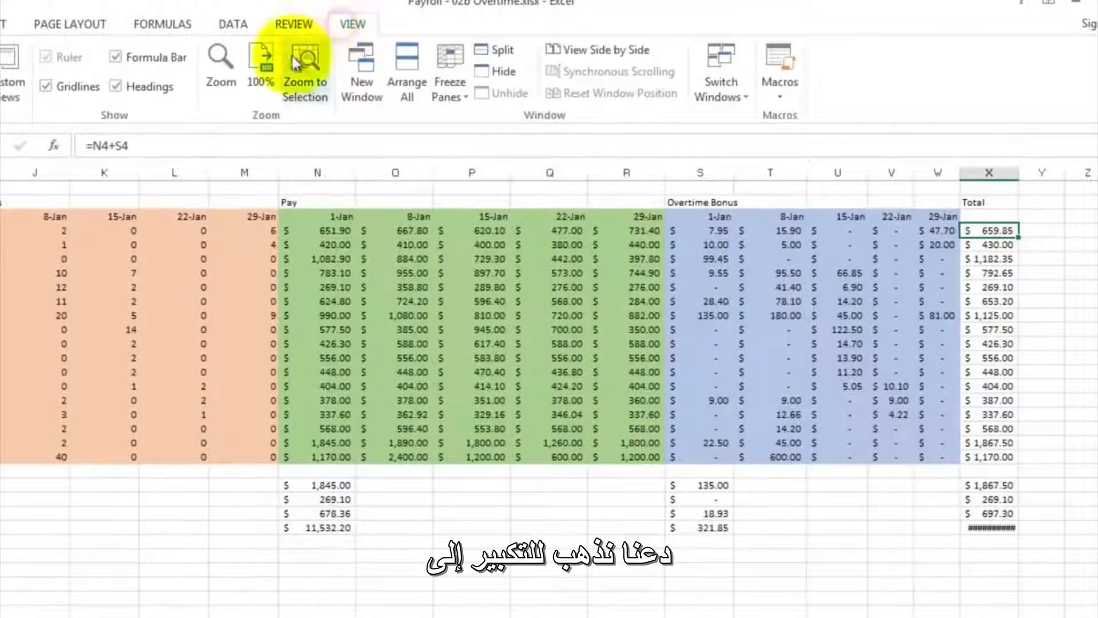
left_click(220, 63)
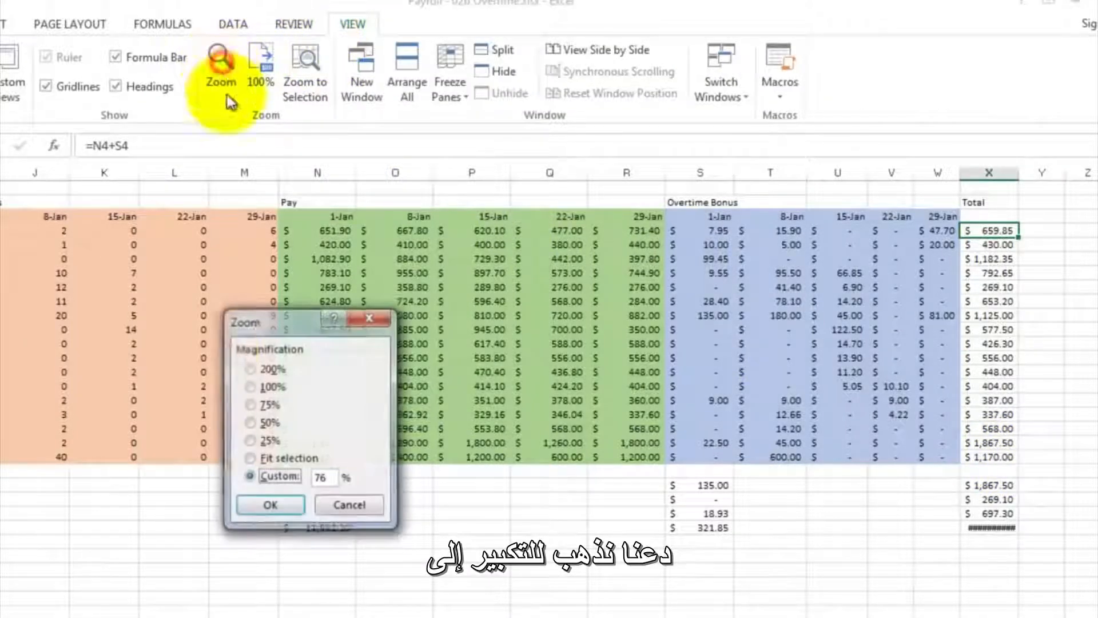
left_click(262, 423)
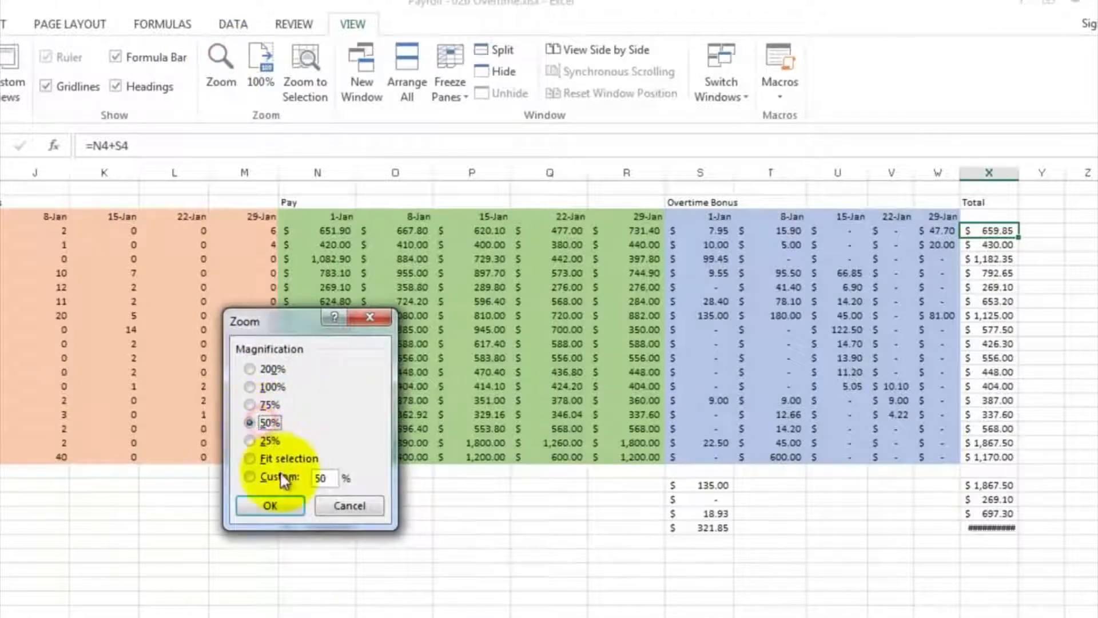
left_click(279, 500)
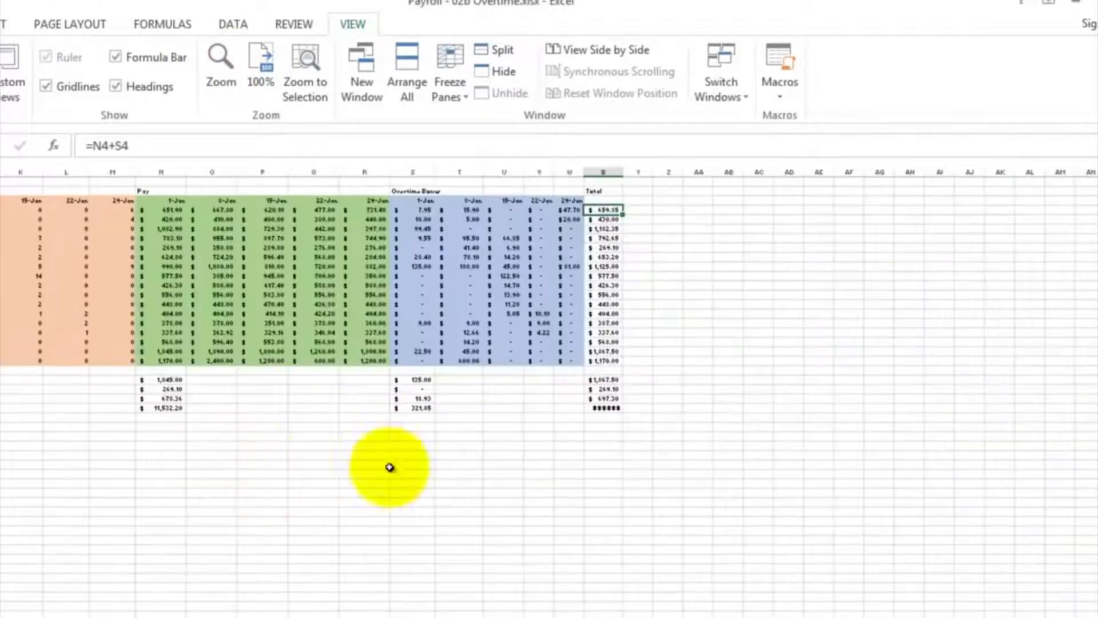
- Examine which pay and bonus cells the first employee's total formula in X4 adds together
scroll(549, 286, "left", 5)
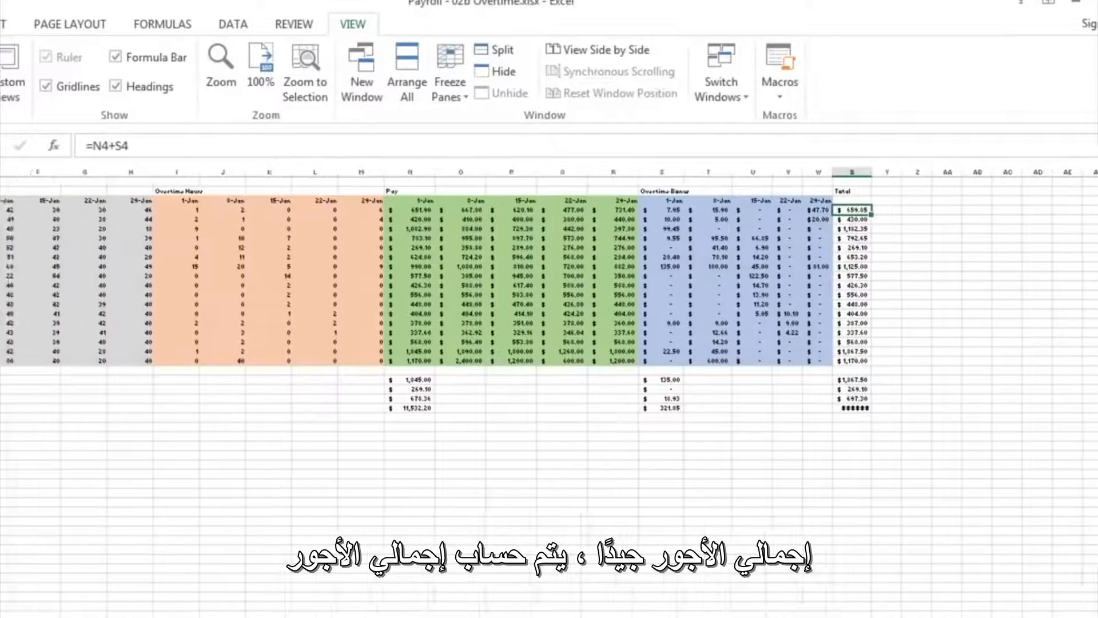
scroll(549, 286, "left", 1)
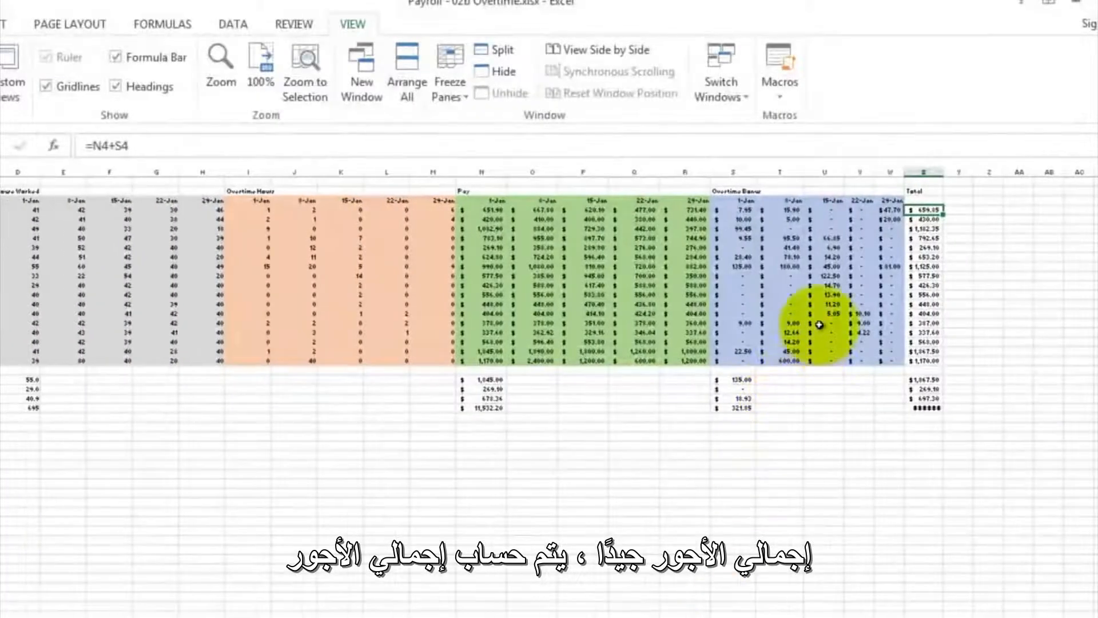
double_click(920, 210)
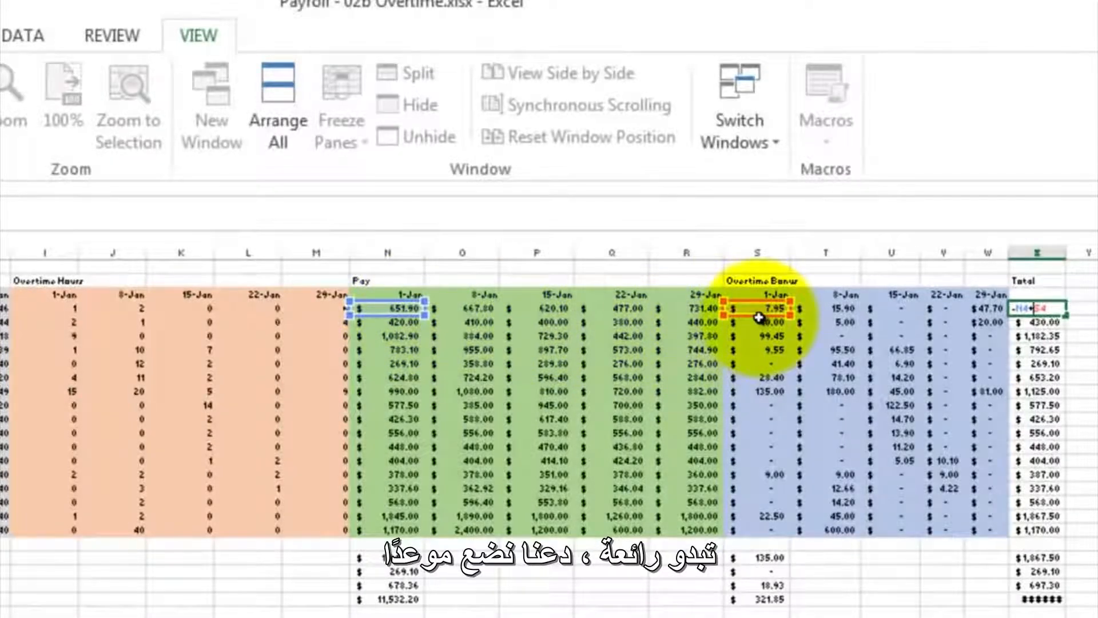
key("ctrl+Return")
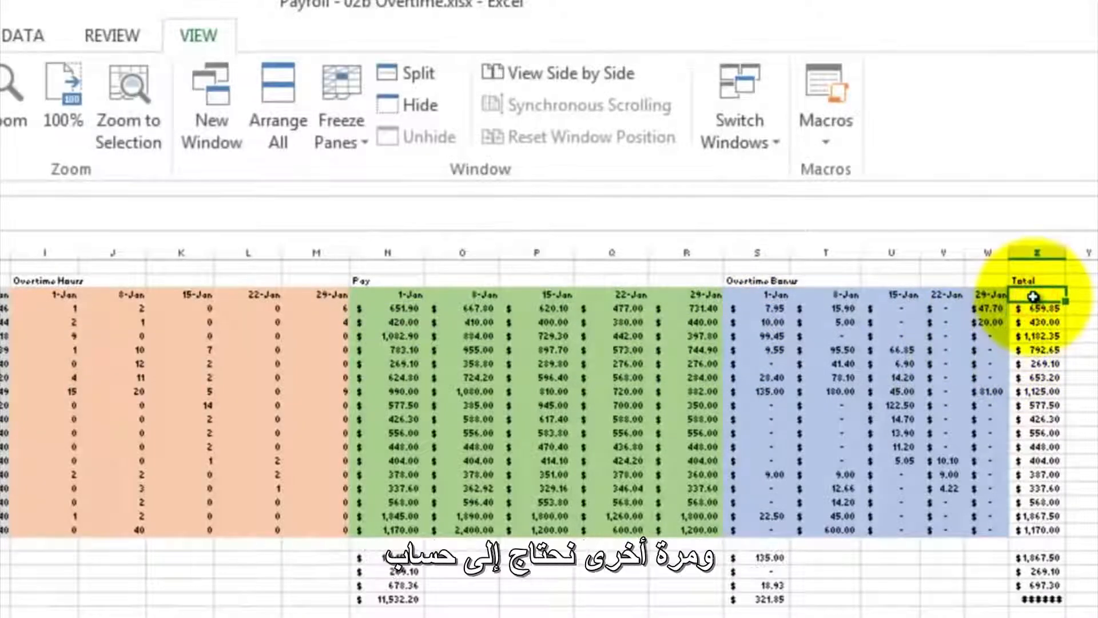
- Head the Total block with 1-Jan in X3, enter =X3+7 in Y3 and fill it across to AB3 for the remaining weeks
key("Return")
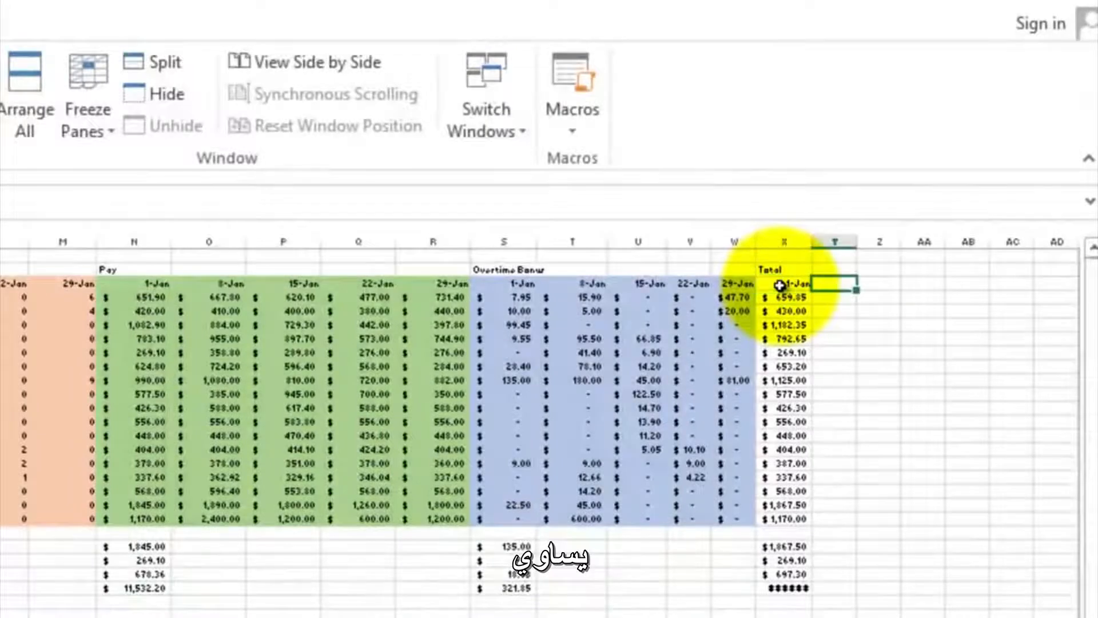
type("=")
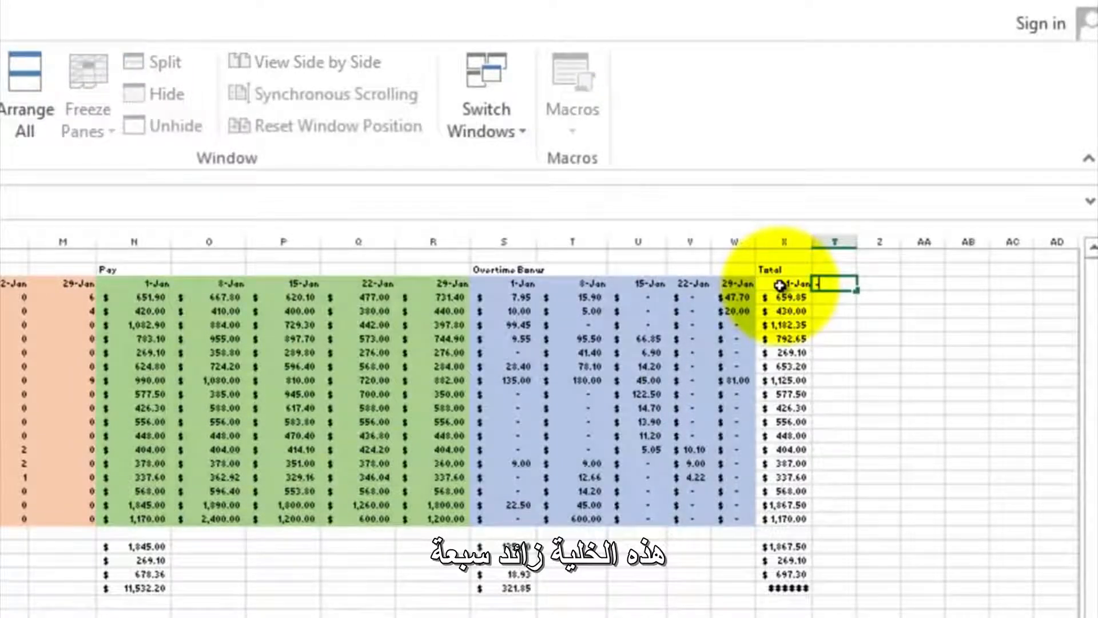
left_click(779, 286)
type("+")
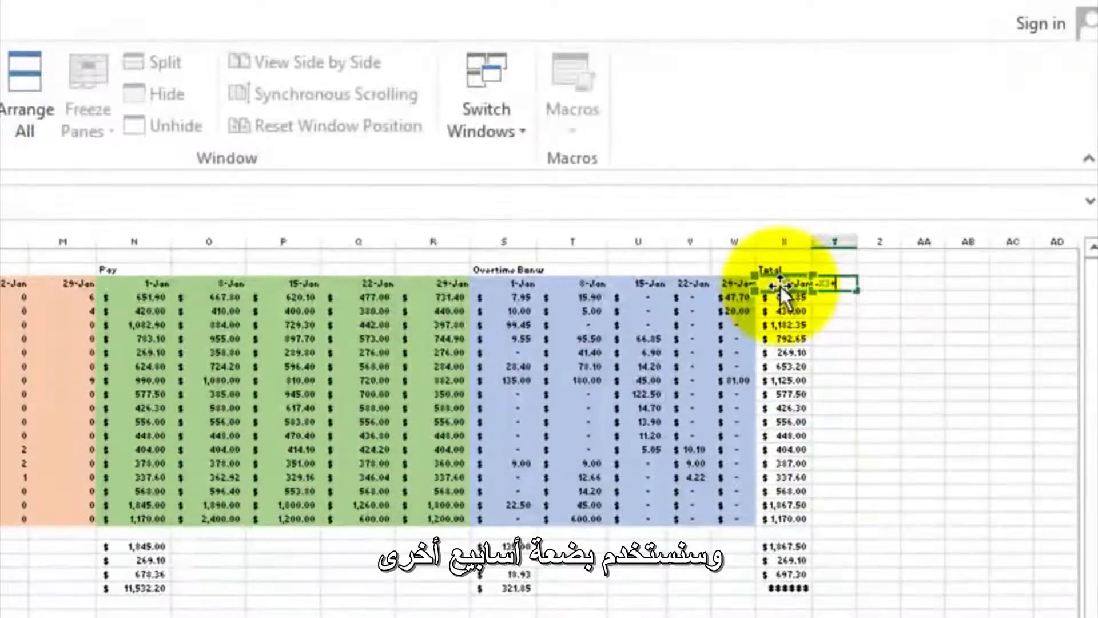
type("7")
key("Return")
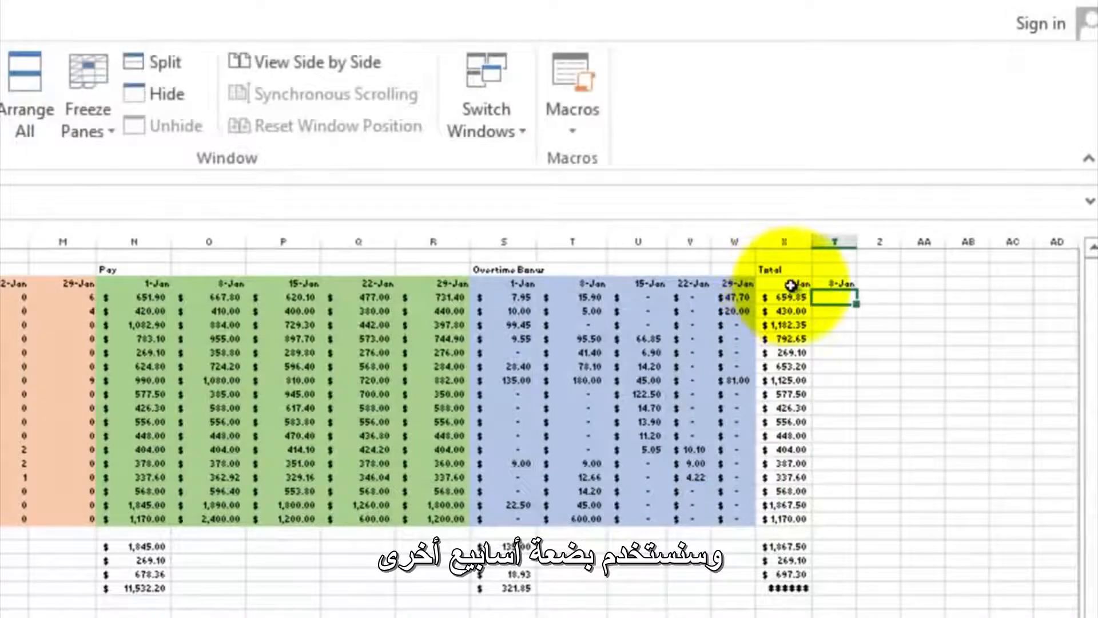
left_click(835, 283)
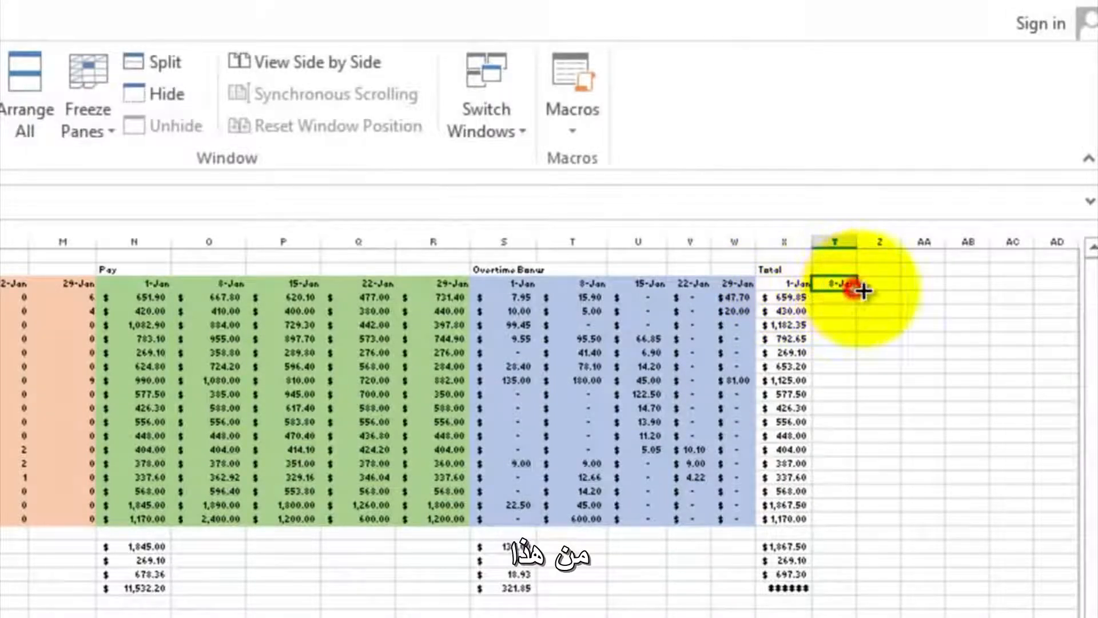
left_click_drag(863, 290, 985, 287)
- Fill the total formula in X4 over the whole weekly block X4 to AB20 and fit columns Y to AB to their amounts
left_click(789, 298)
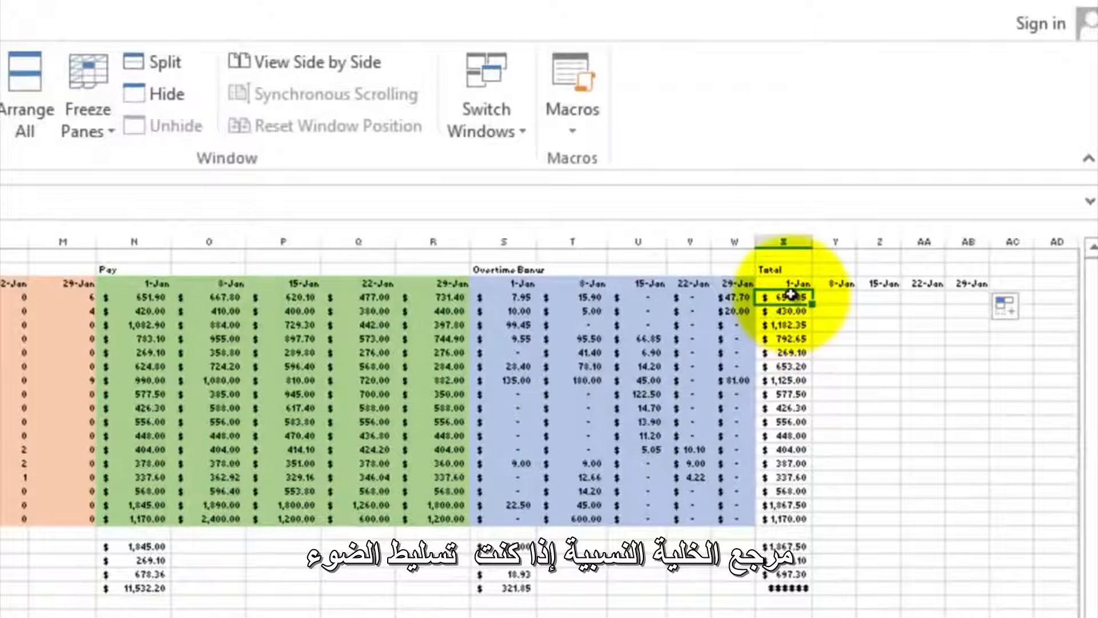
left_click_drag(791, 293, 976, 520)
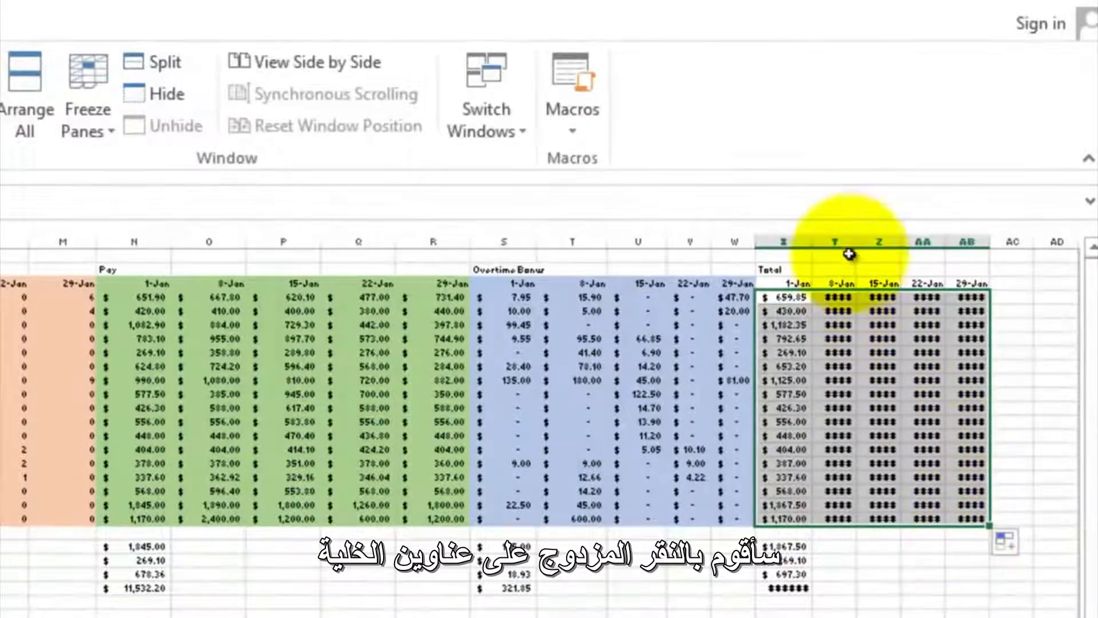
double_click(855, 234)
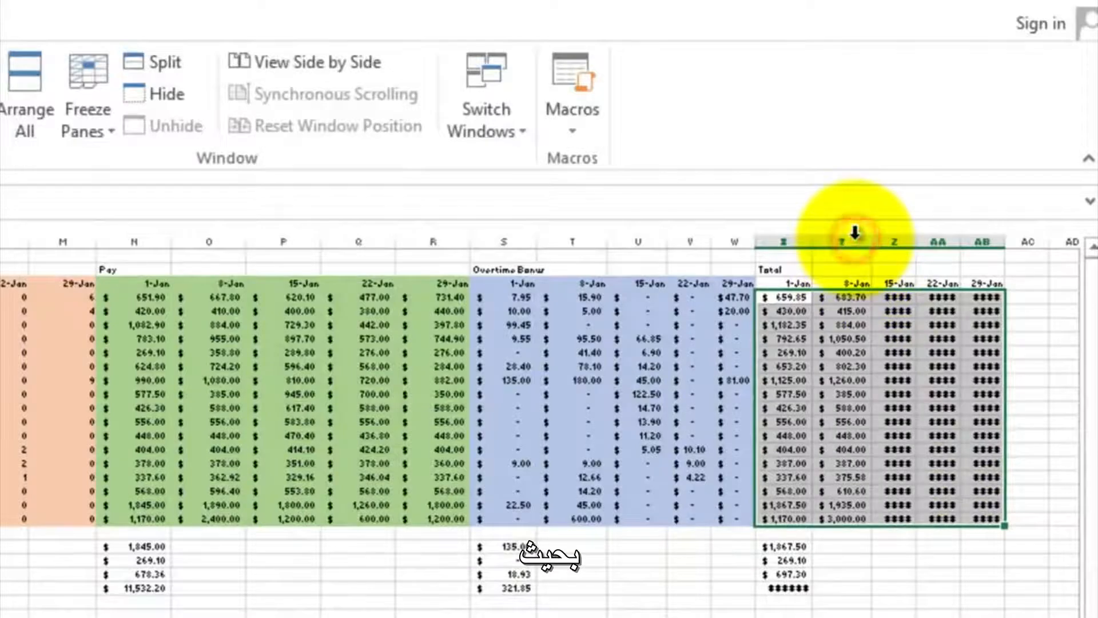
double_click(916, 241)
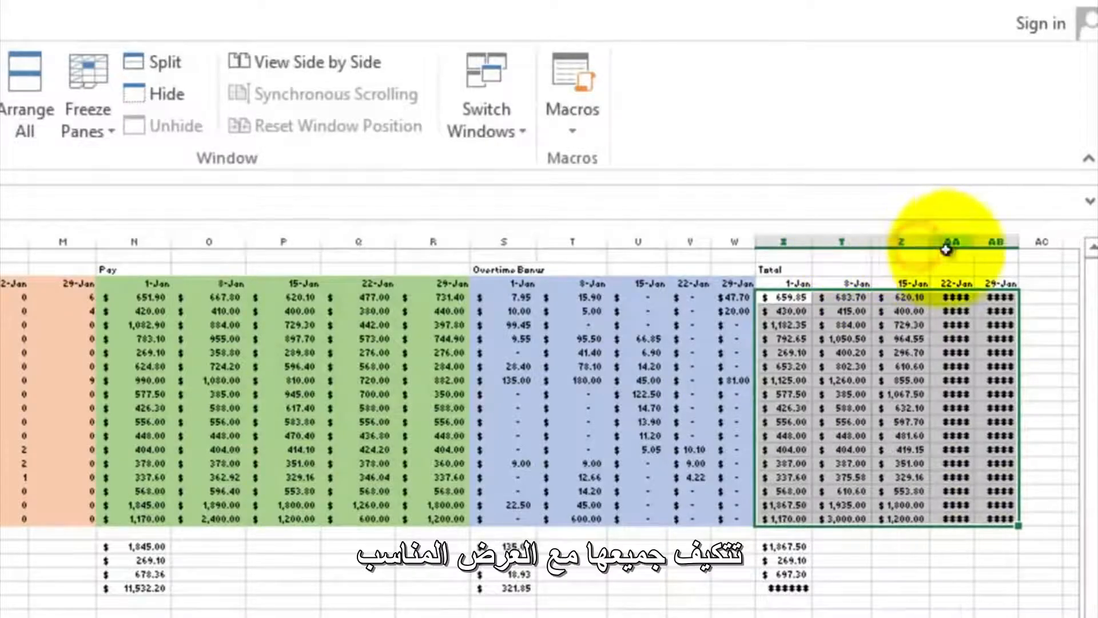
double_click(976, 244)
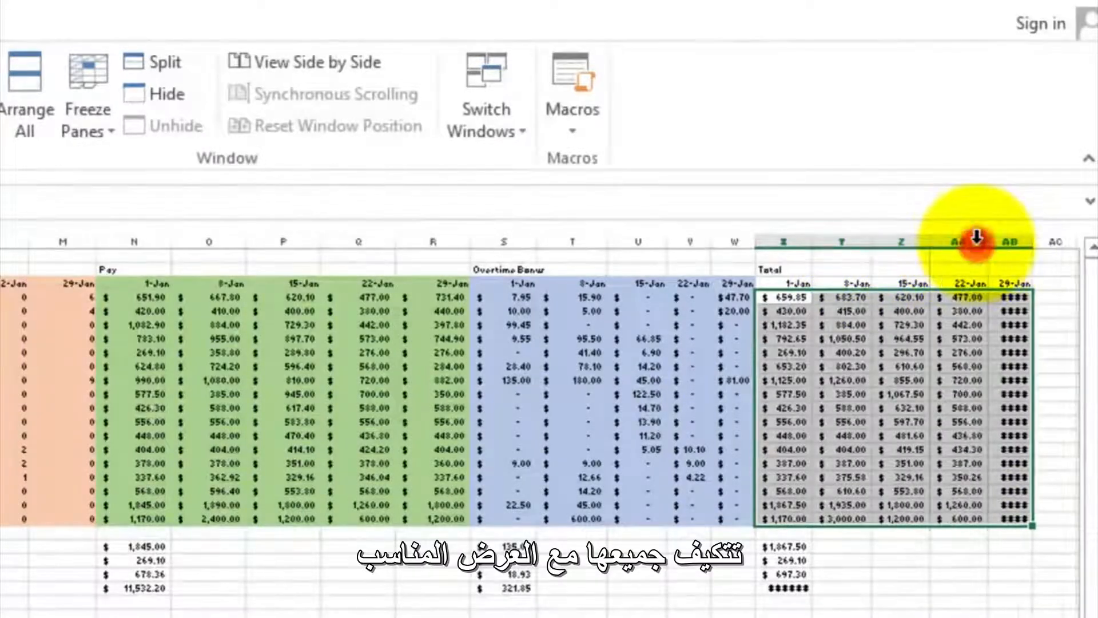
double_click(1028, 241)
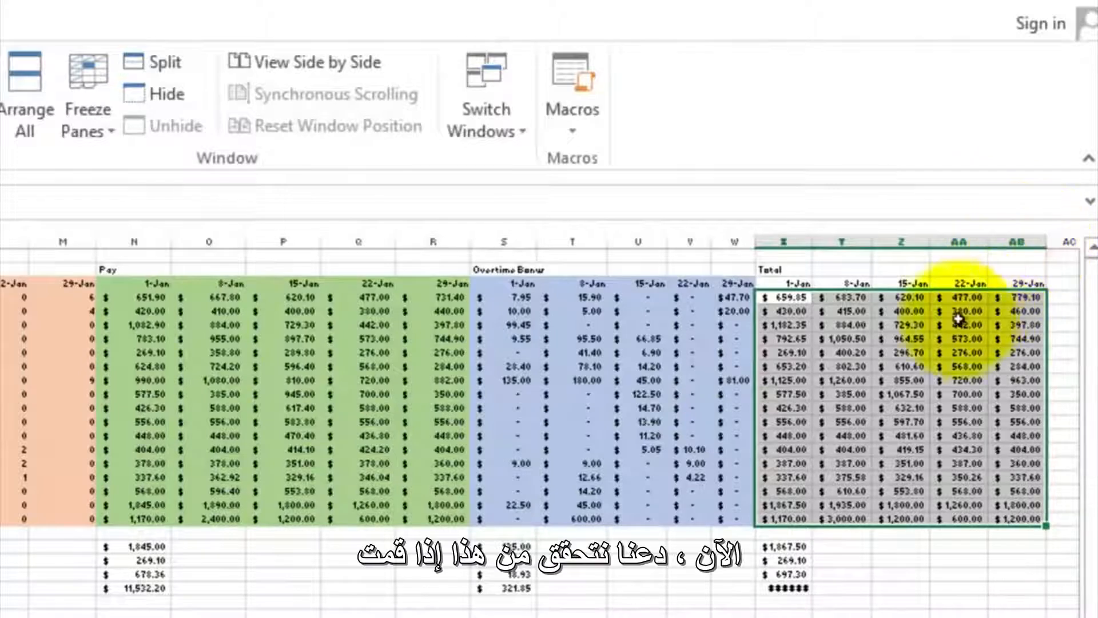
- Check which pay and bonus cells the copied total formulas in Y4 and AA7 refer to
double_click(839, 296)
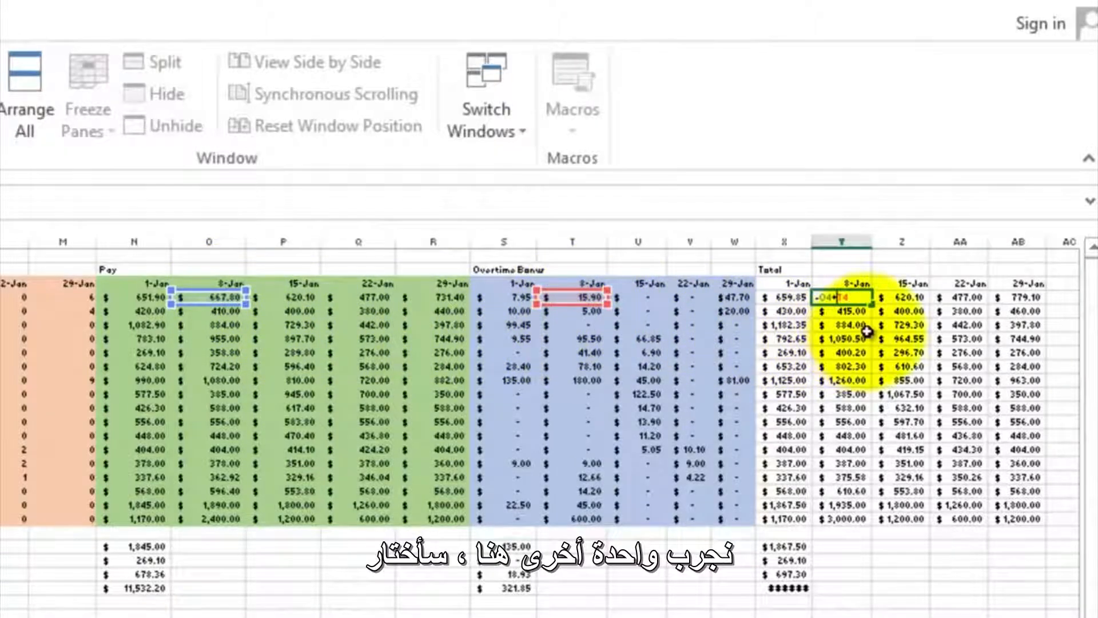
key("ctrl+Return")
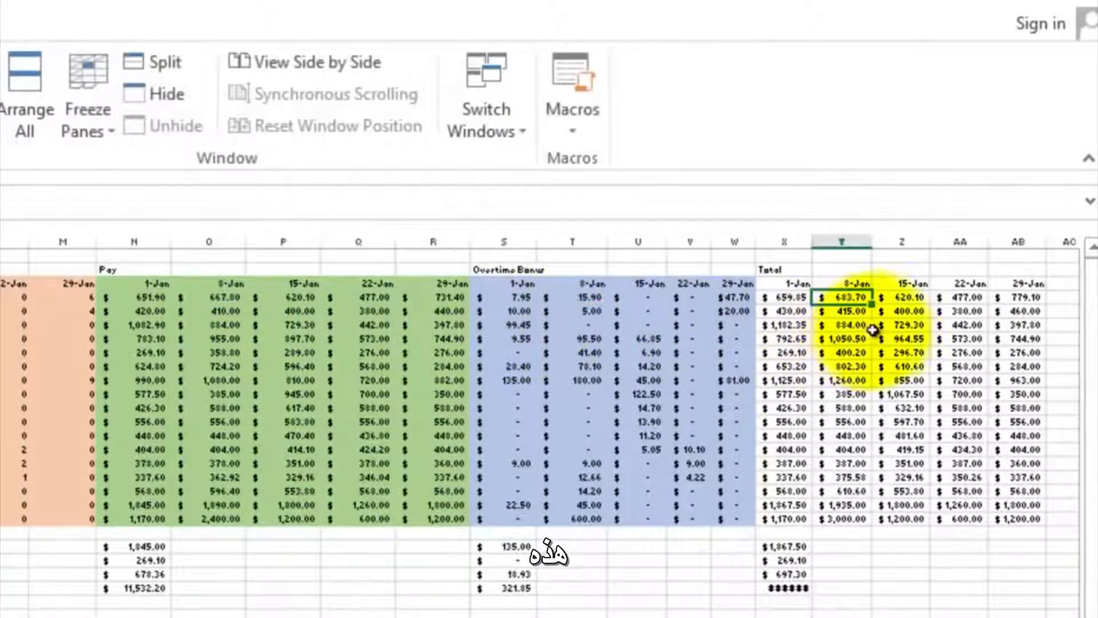
double_click(959, 340)
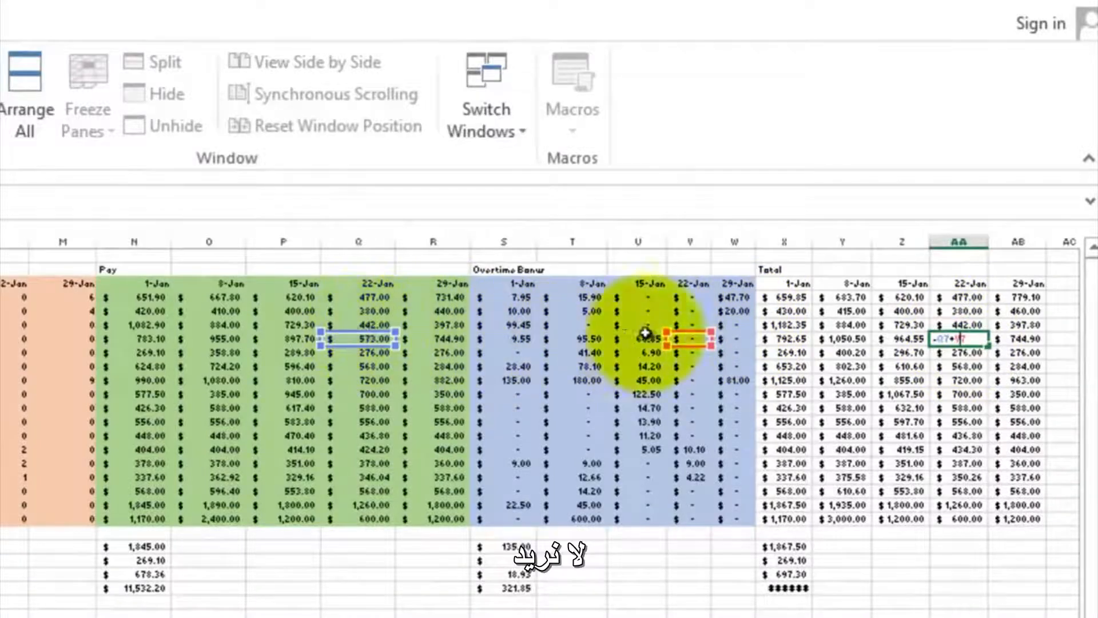
key("Escape")
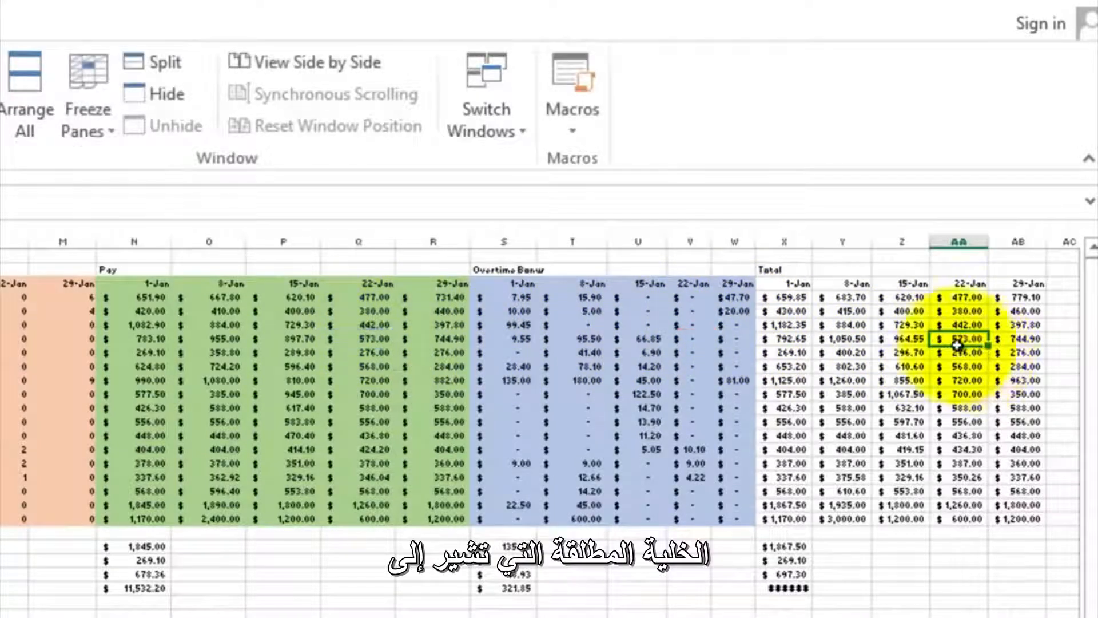
- Shade the weekly total block from X3 to AB20, including its date headers, with a dark gray theme fill color
left_click_drag(780, 282, 1020, 513)
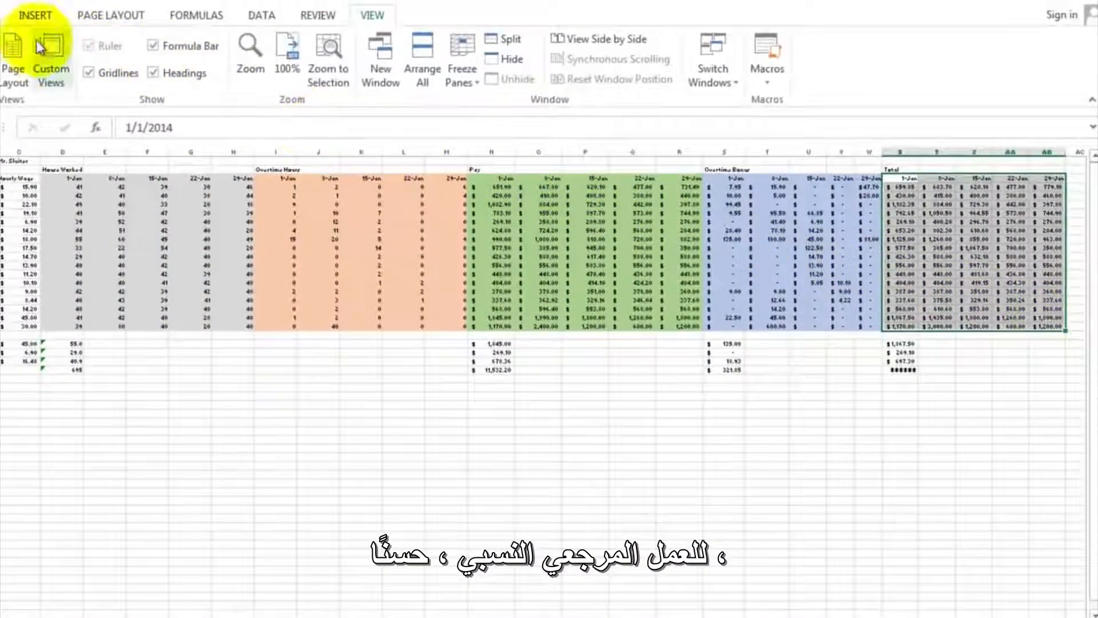
left_click(7, 15)
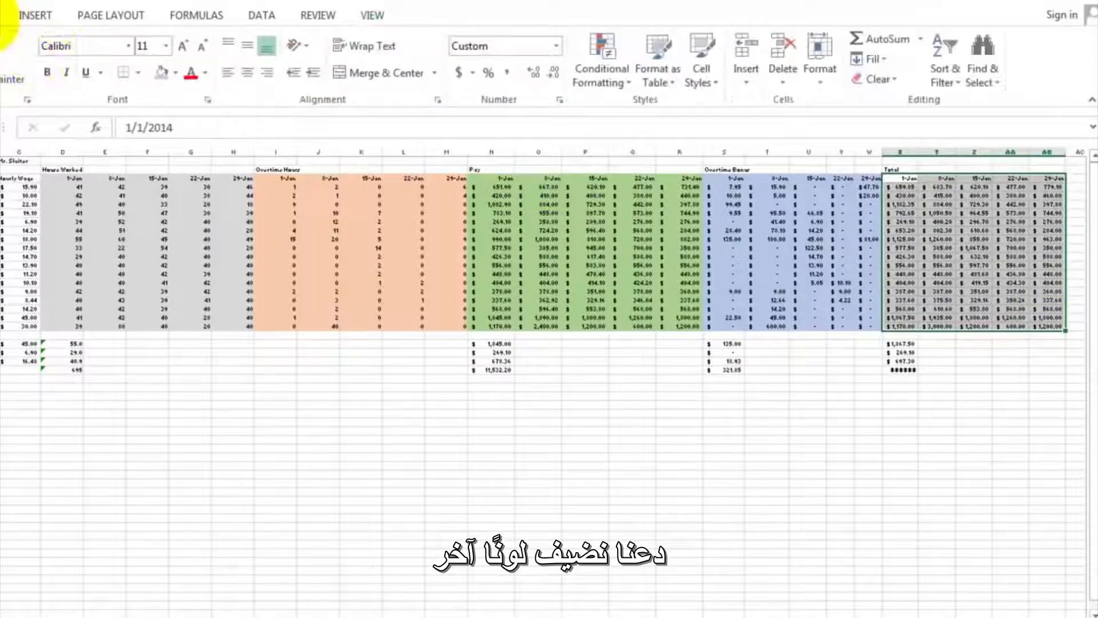
left_click(177, 72)
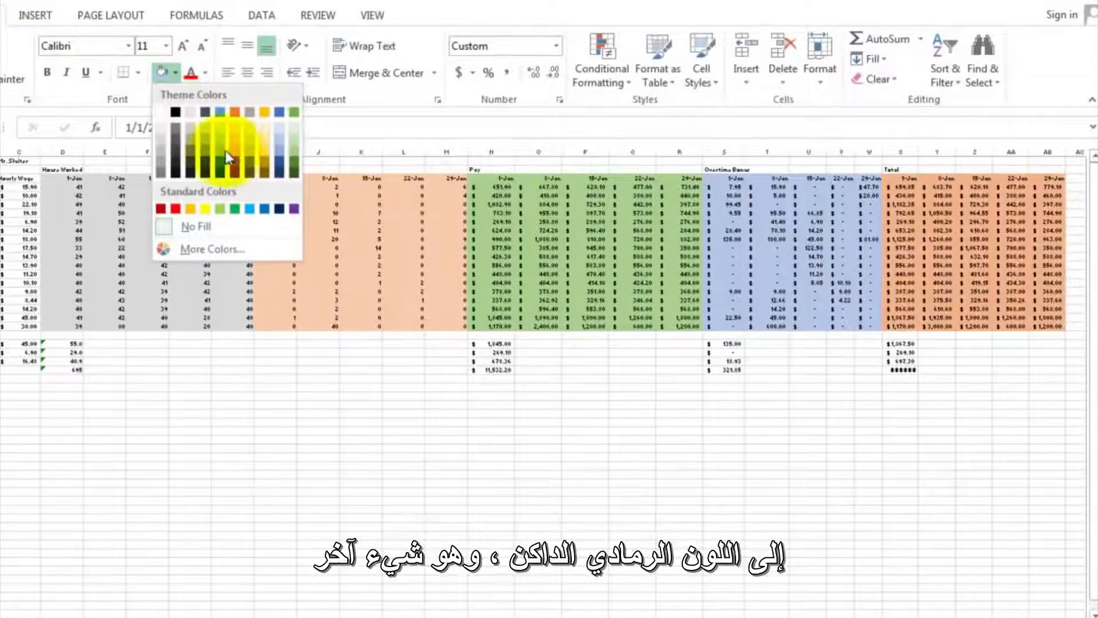
left_click(192, 142)
left_click(935, 344)
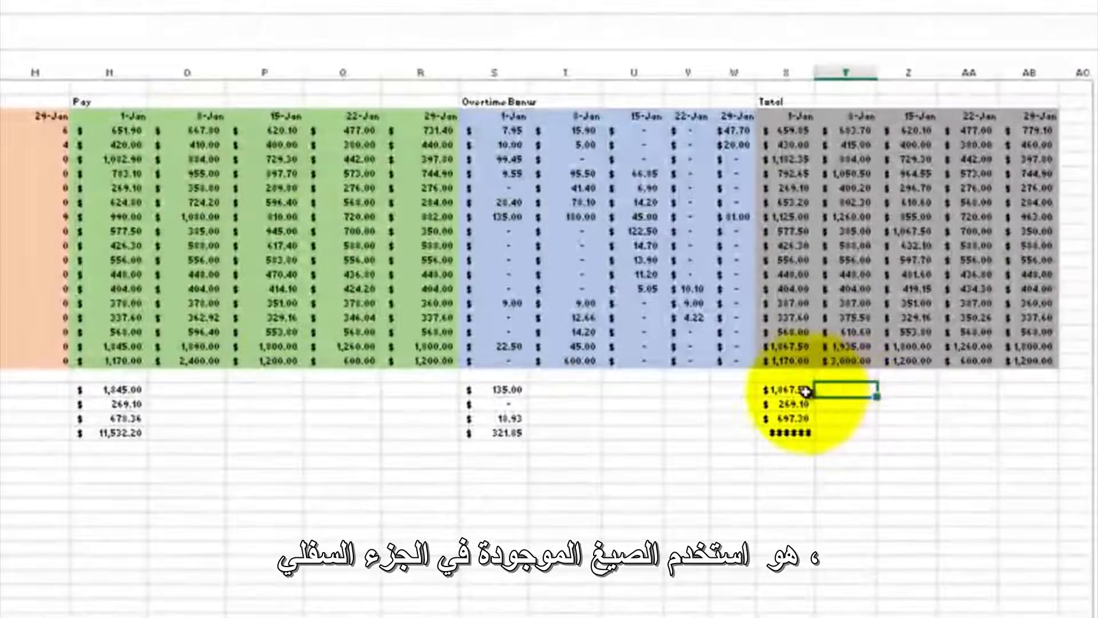
- Fill the four summary formulas in N22 to N25 across to column AB and widen columns X, Z and AB to fit
left_click_drag(784, 392, 794, 423)
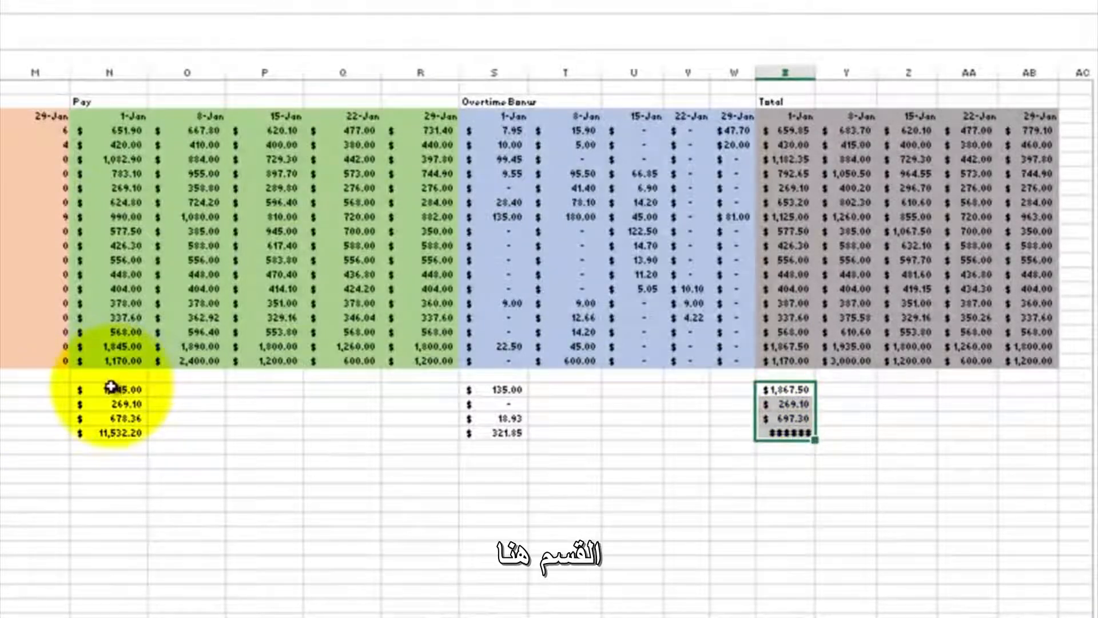
left_click_drag(111, 387, 1050, 442)
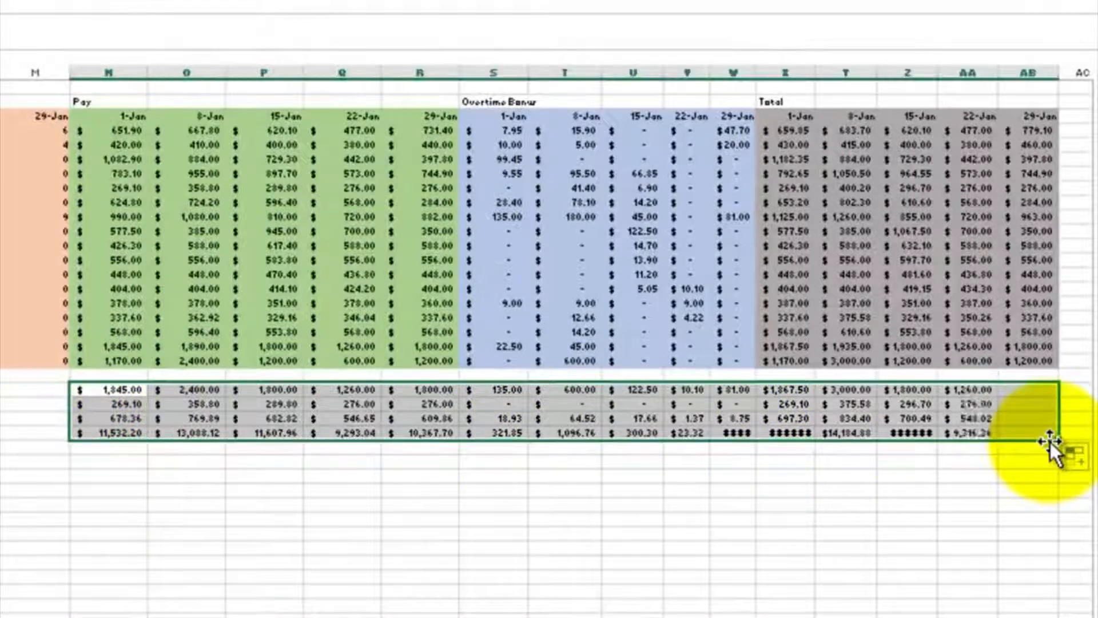
double_click(814, 74)
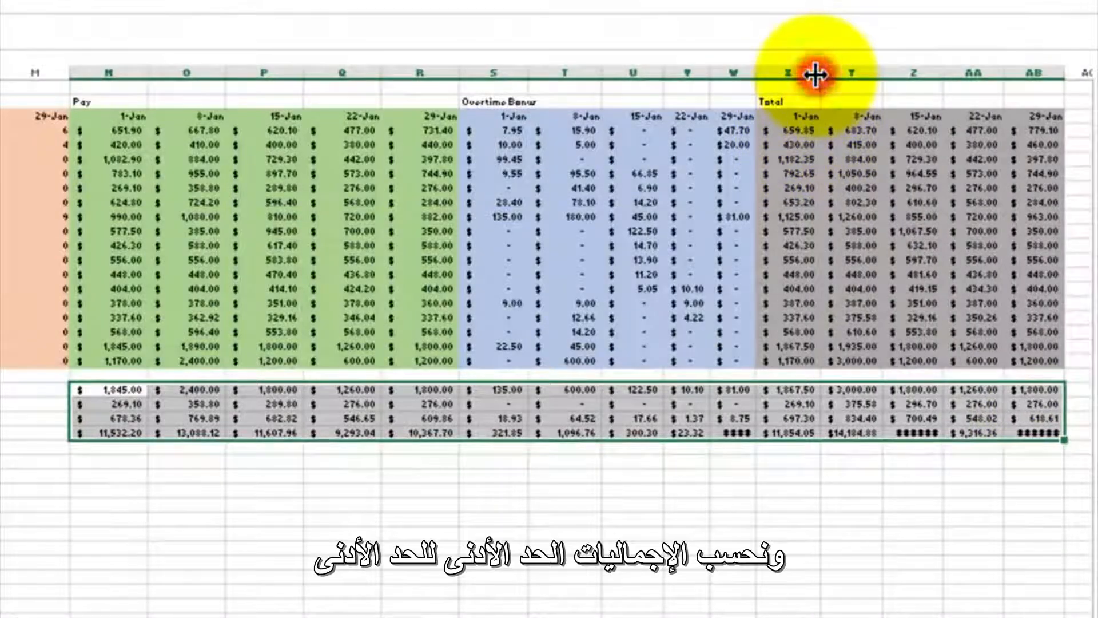
double_click(1062, 74)
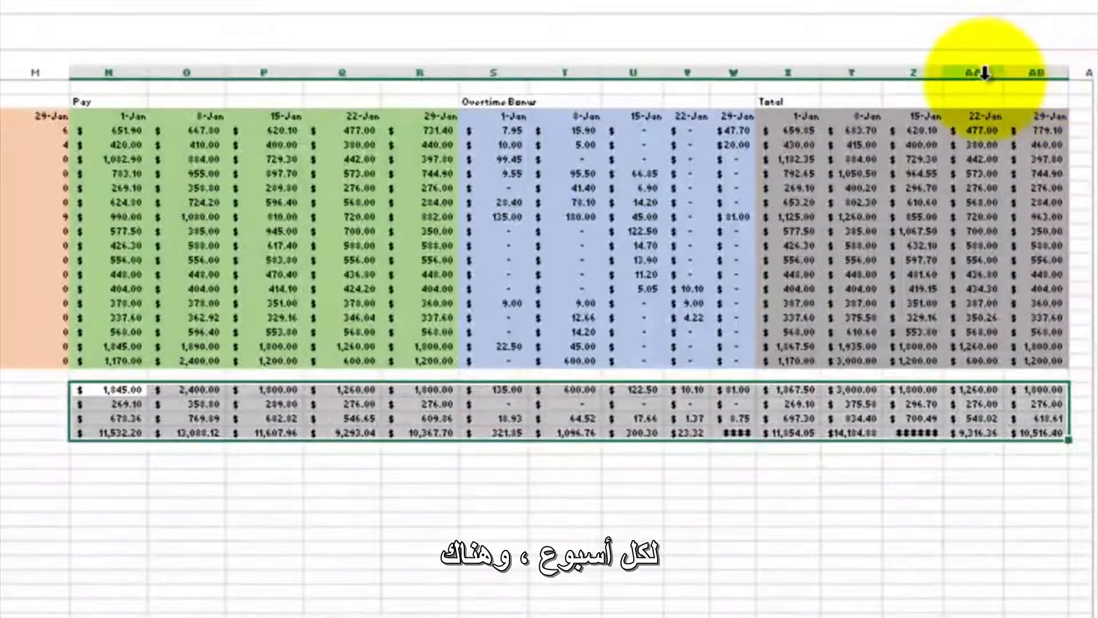
double_click(945, 72)
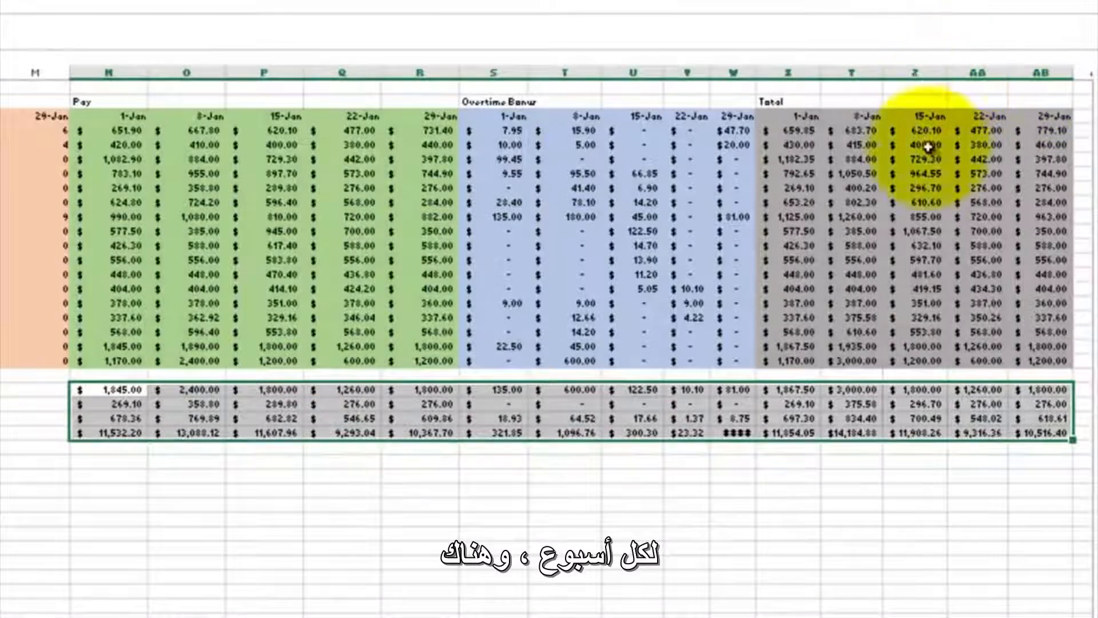
left_click(878, 487)
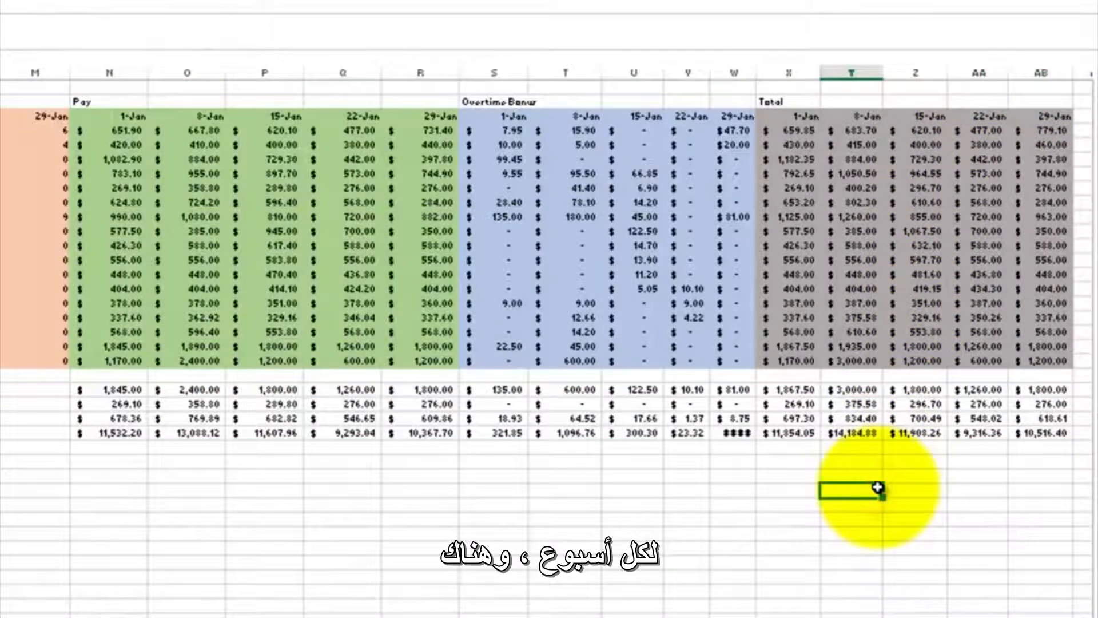
scroll(960, 503, "right", 5)
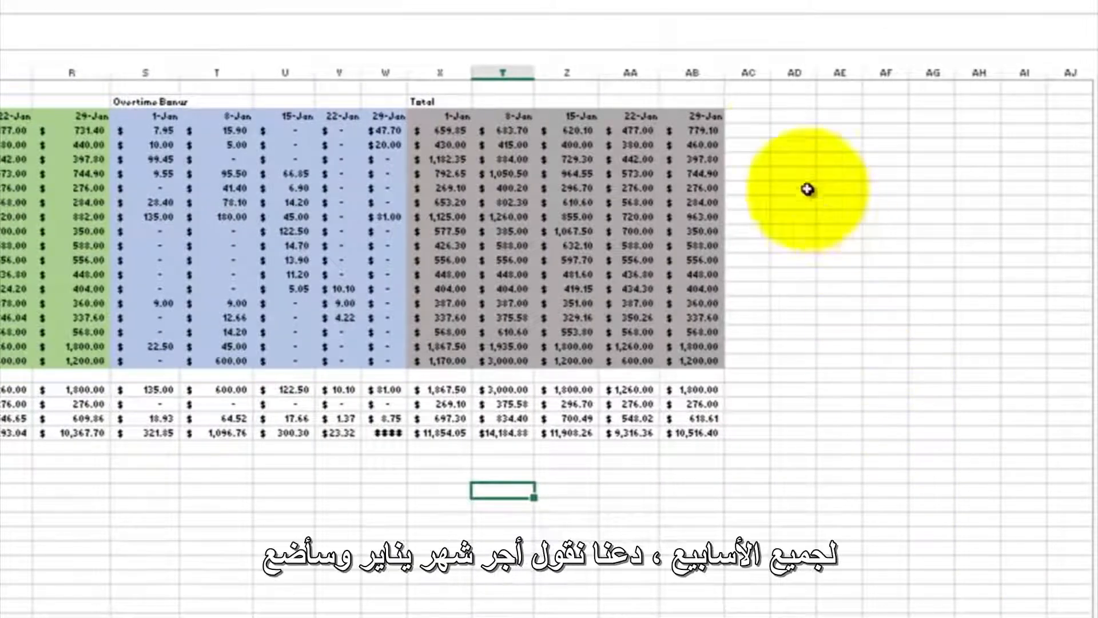
- Enter the heading Janu Pay in cell AD2, beside the weekly total block
left_click(781, 100)
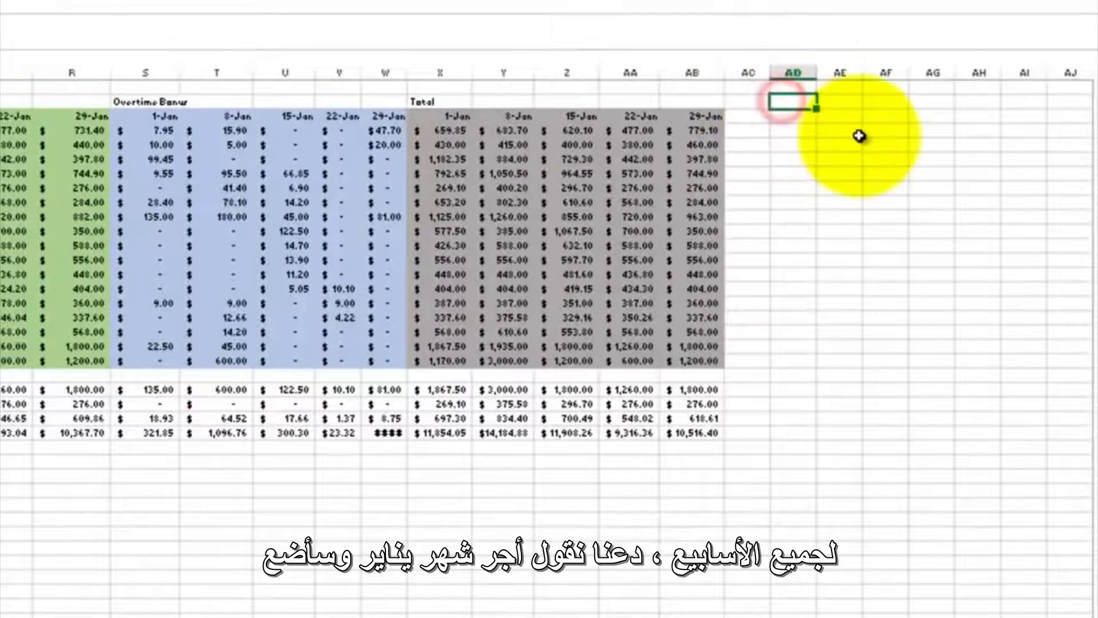
type("Janu Pay")
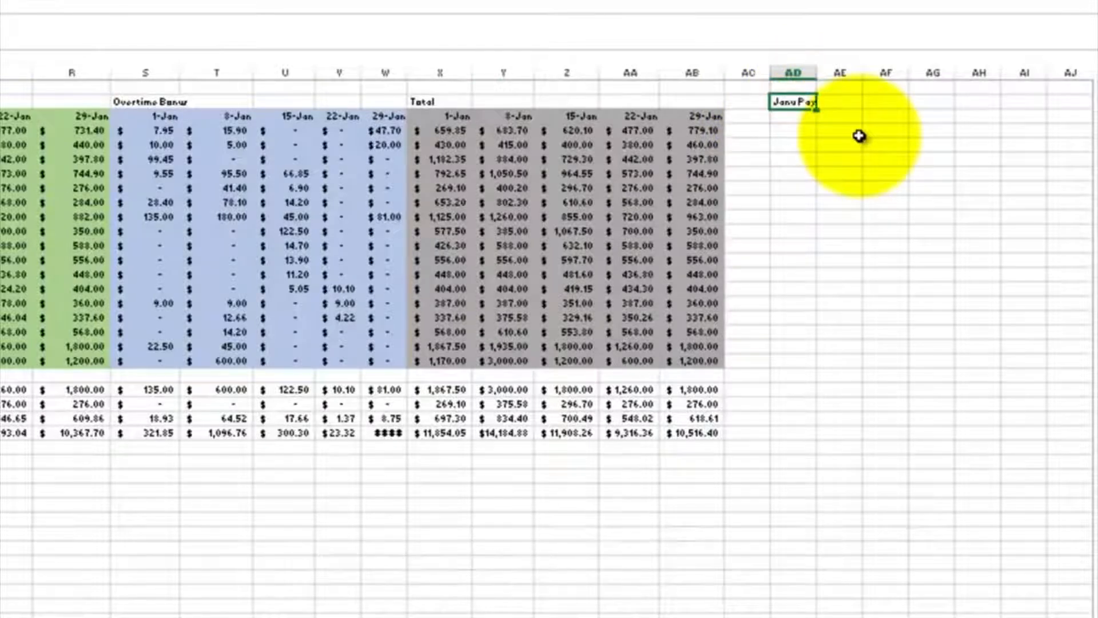
key("Return")
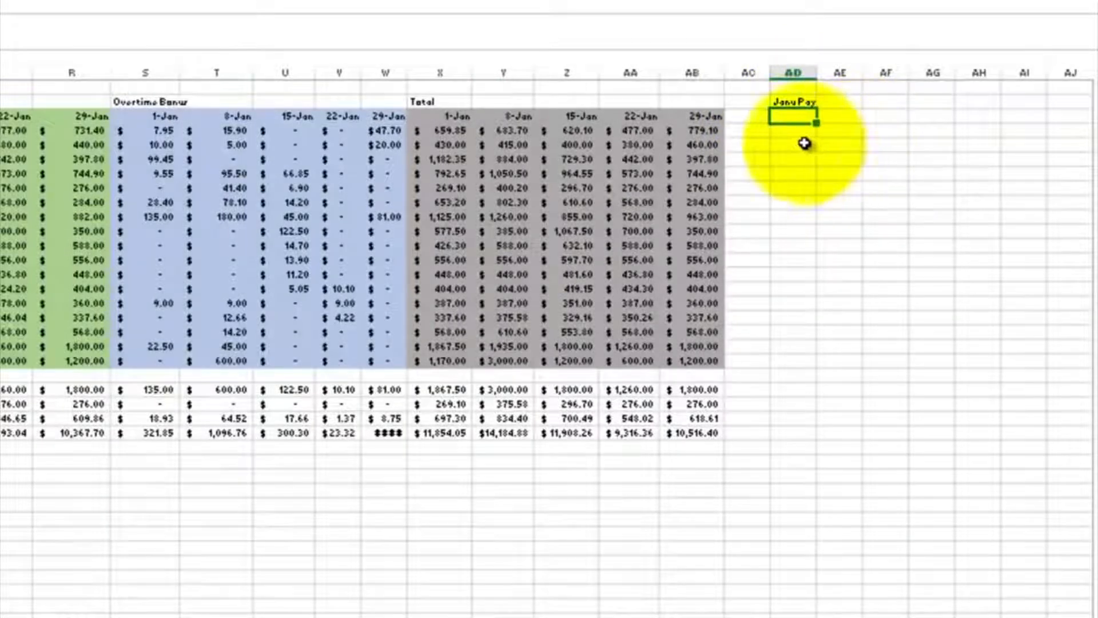
- Sum the first employee's weekly totals X4:AB4 in AD4 and fill the formula down to AD20
left_click(785, 130)
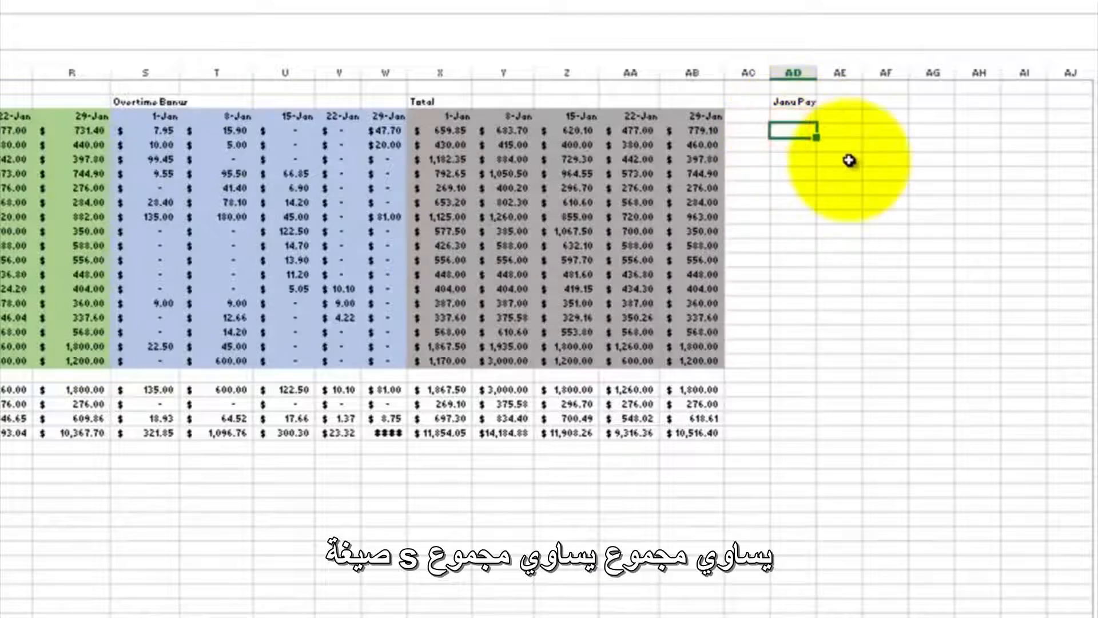
type("=sum(")
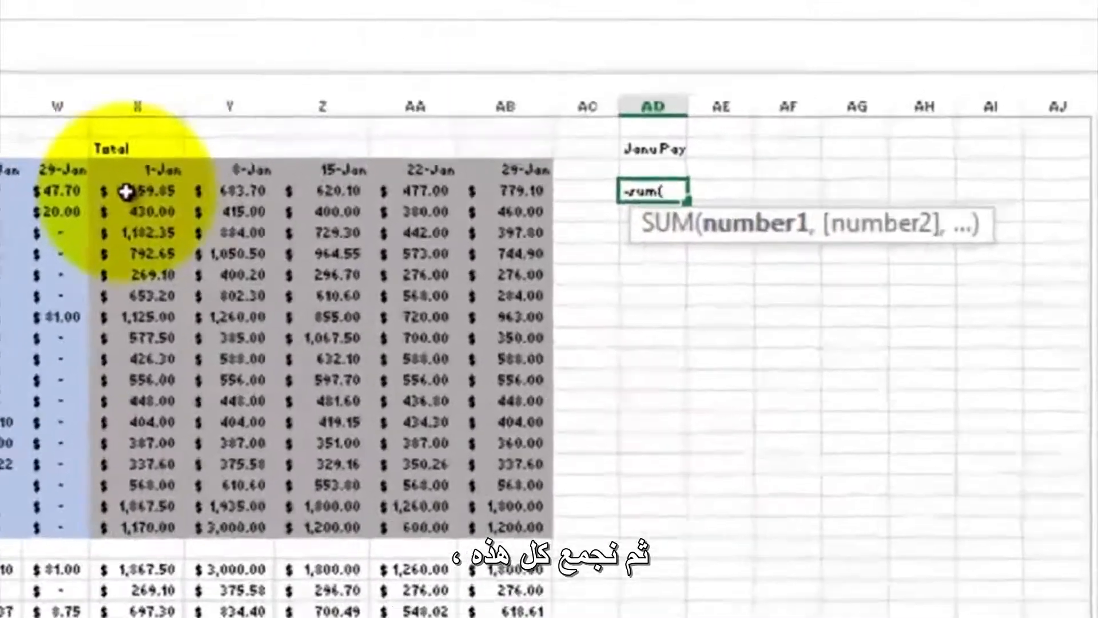
left_click_drag(126, 192, 489, 209)
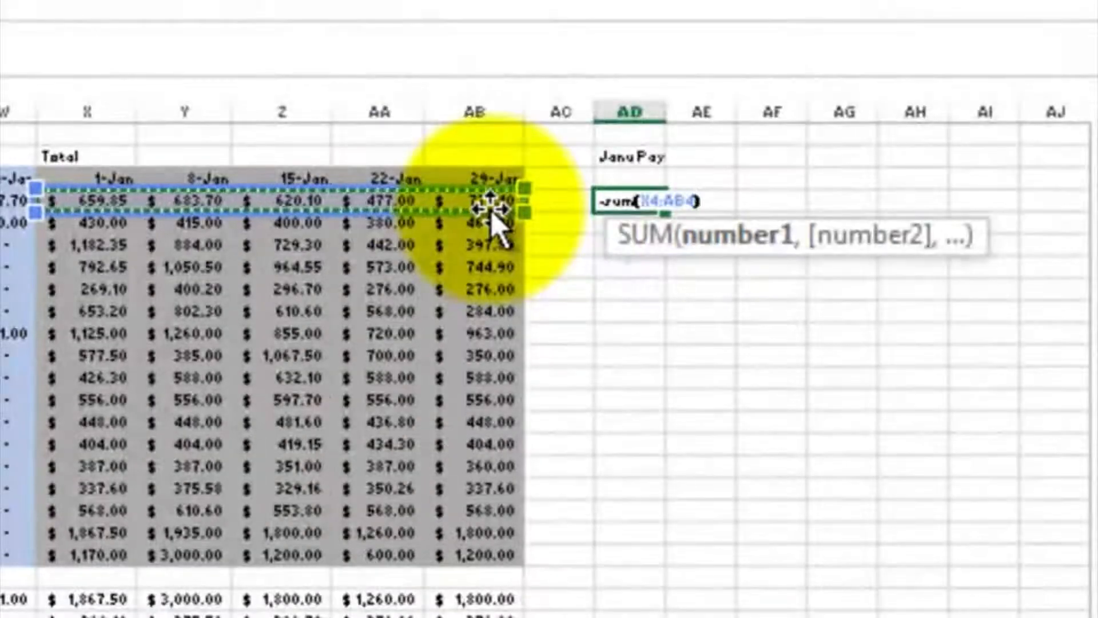
type(")")
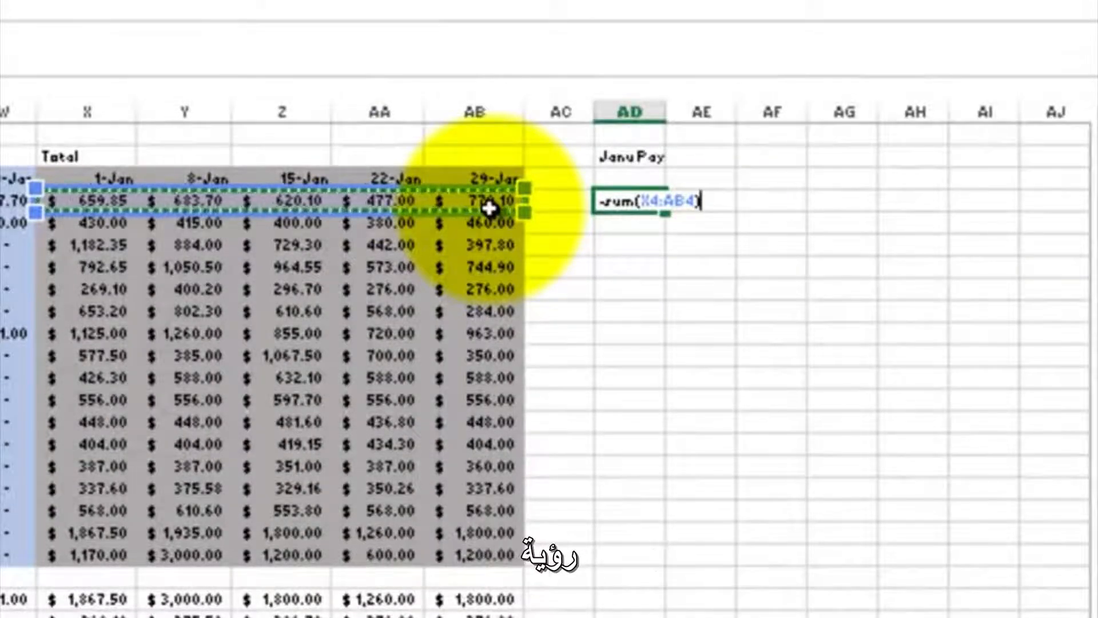
key("Return")
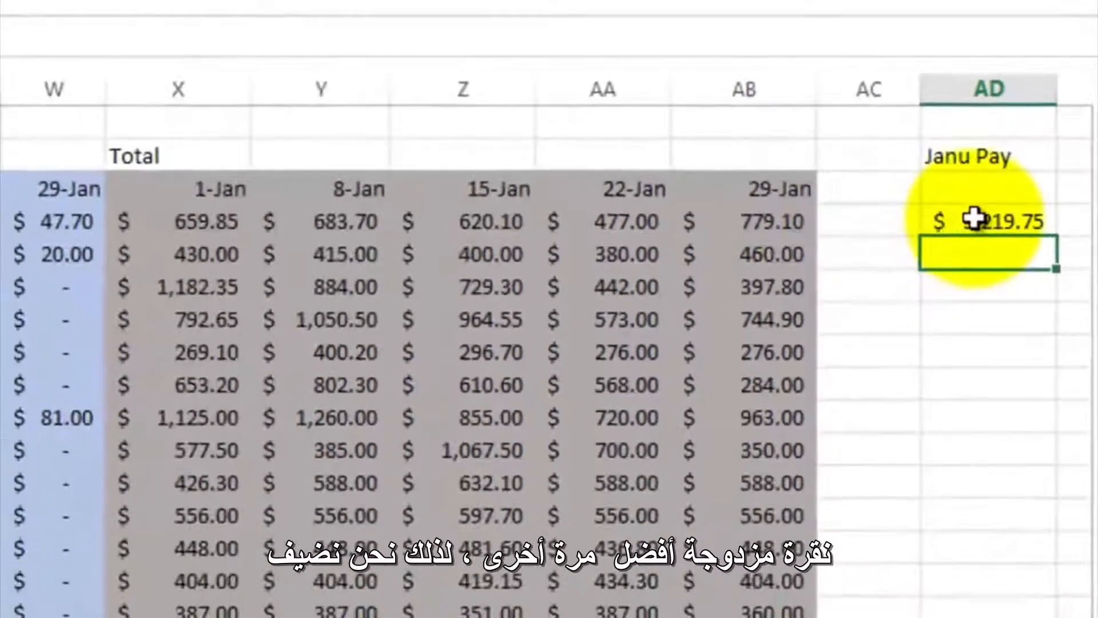
double_click(974, 218)
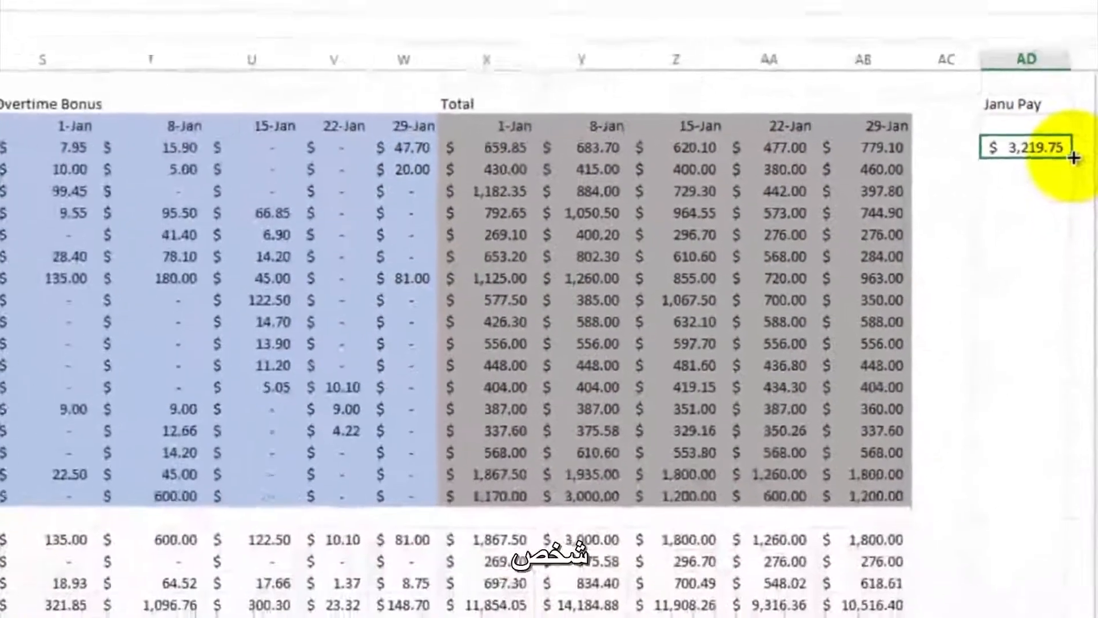
left_click_drag(1073, 157, 1062, 487)
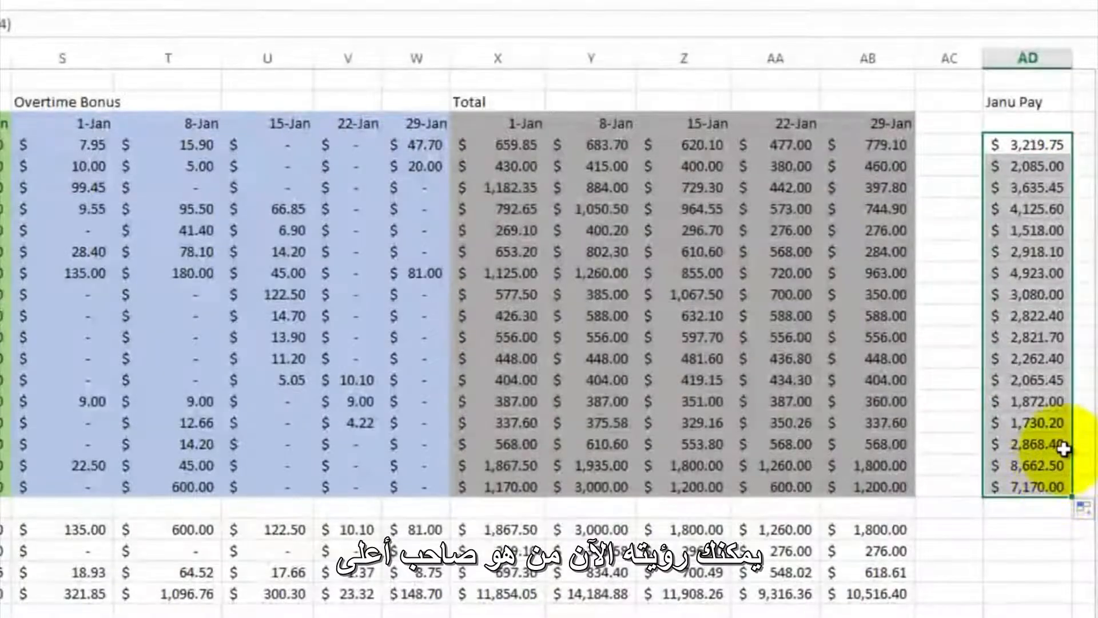
- Copy the four summary formulas in AB22:AB25 and paste them into AD22:AD25 under the January pay
left_click(887, 528)
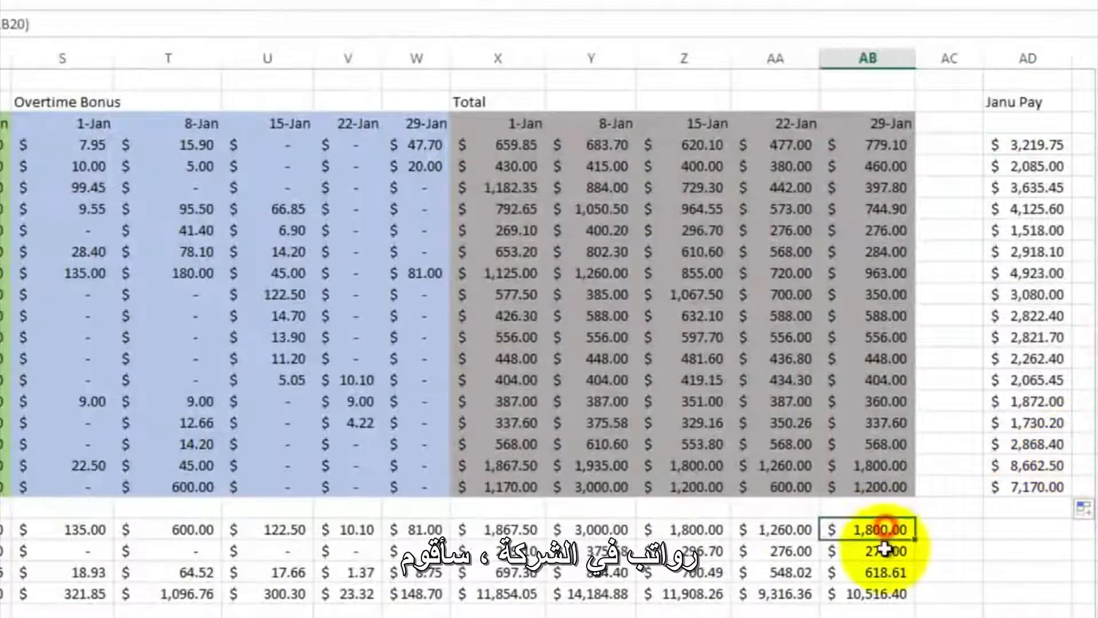
right_click(881, 587)
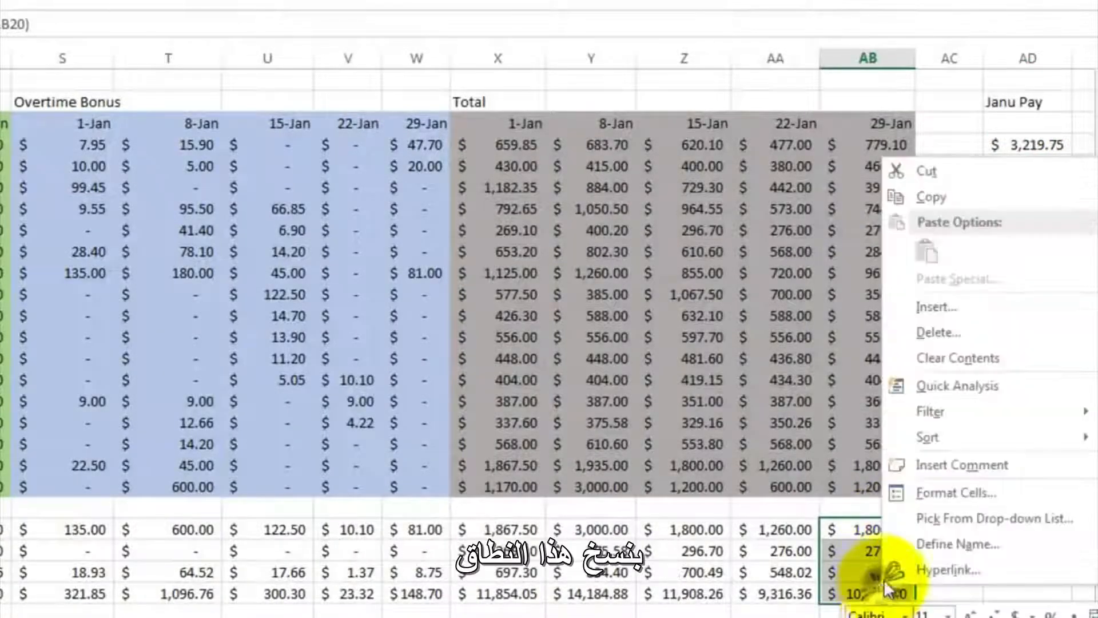
left_click(939, 195)
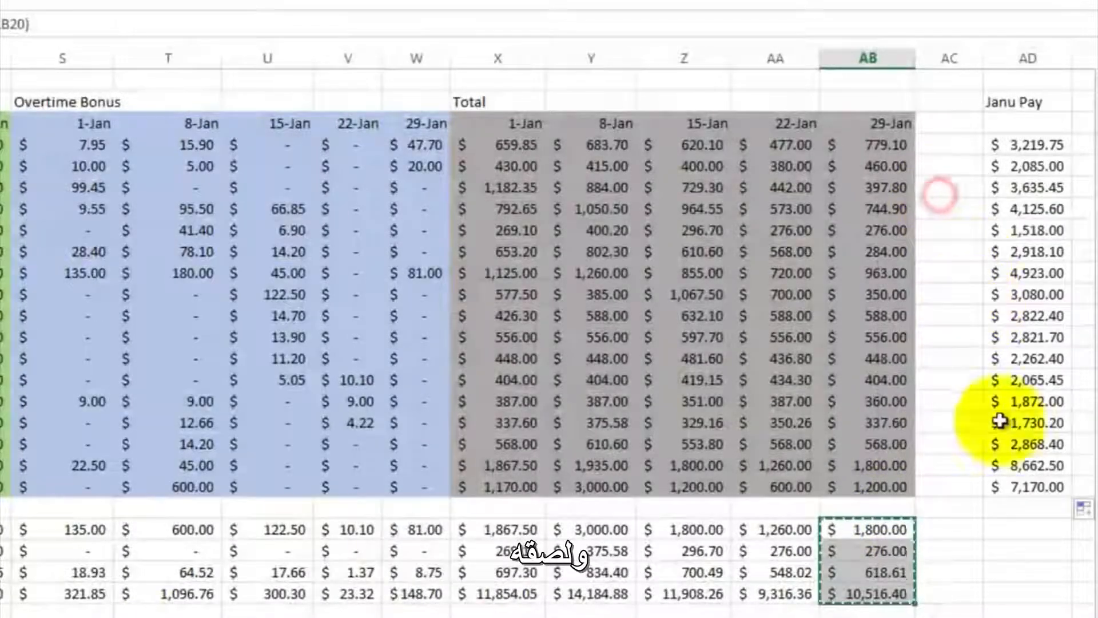
left_click(1018, 527)
right_click(1020, 527)
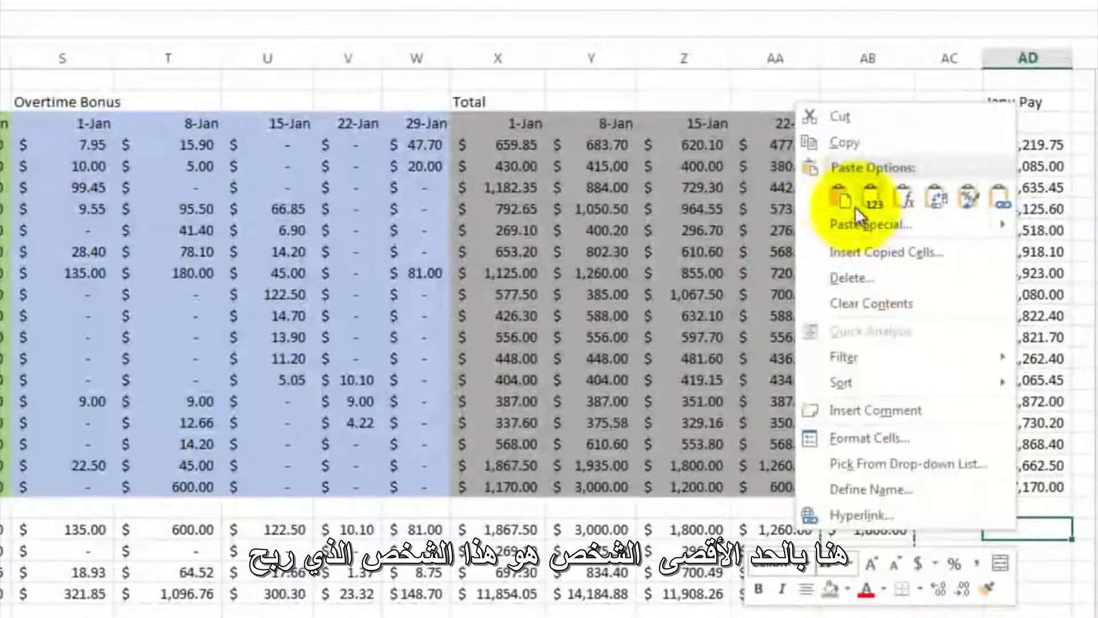
left_click(844, 197)
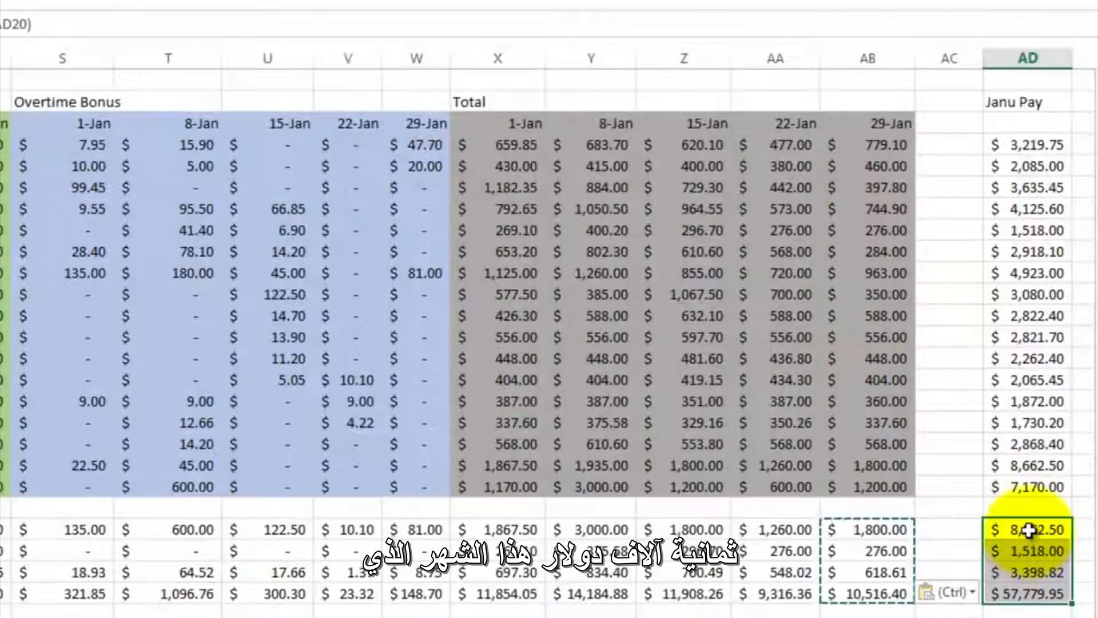
- Trace the highest January pay in AD19 back to the employee's name in row 19
left_click(1028, 530)
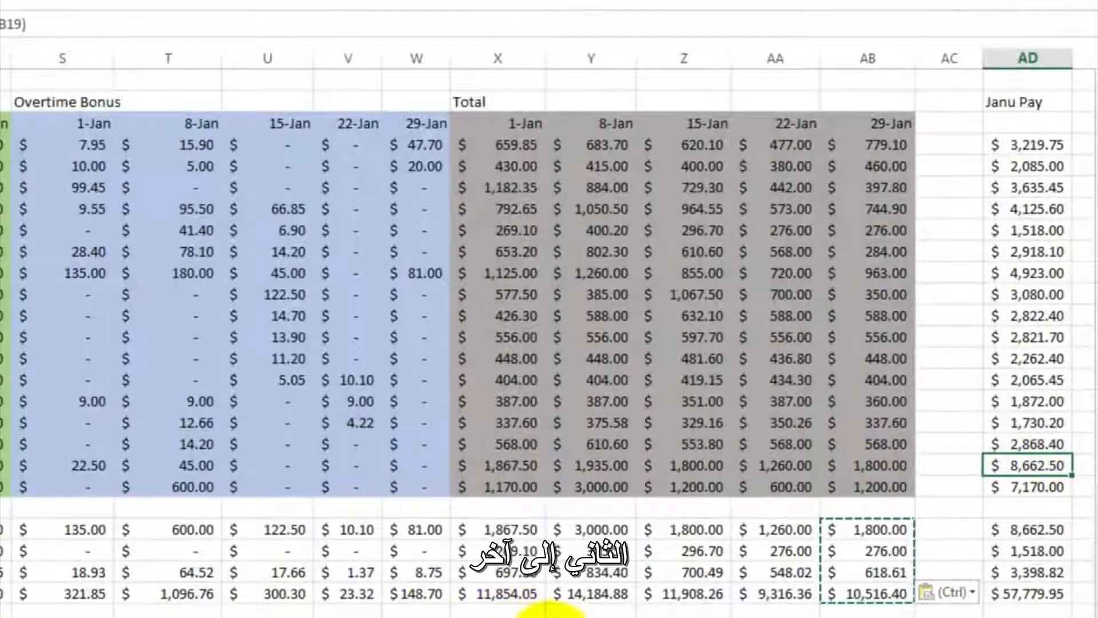
scroll(571, 606, "left", 2)
left_click(686, 602)
left_click(686, 602)
left_click(687, 602)
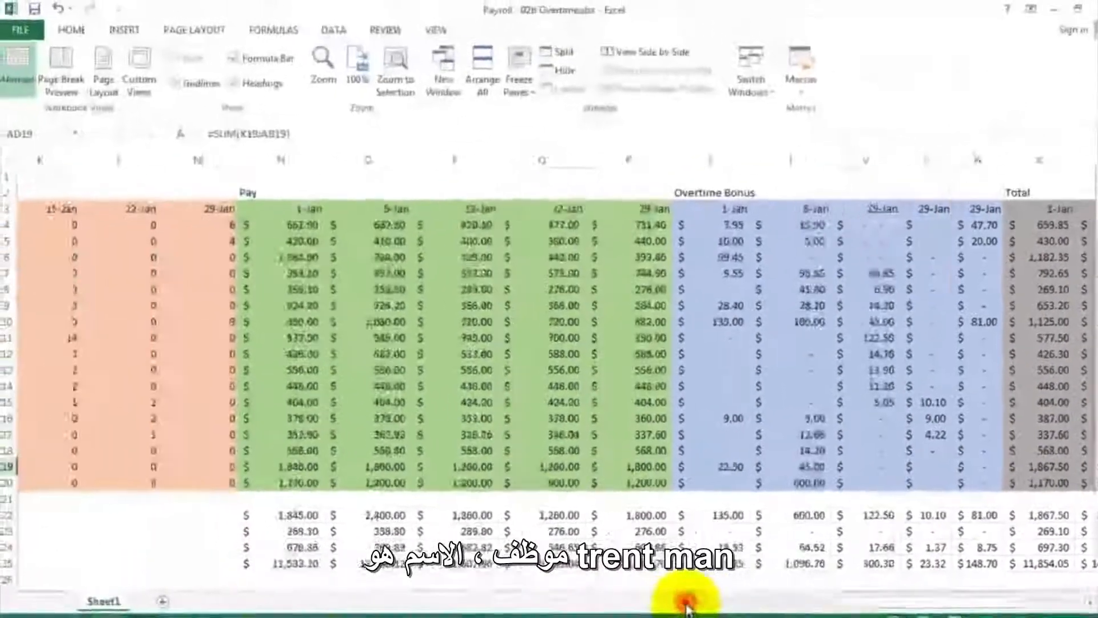
left_click(687, 602)
left_click(687, 602)
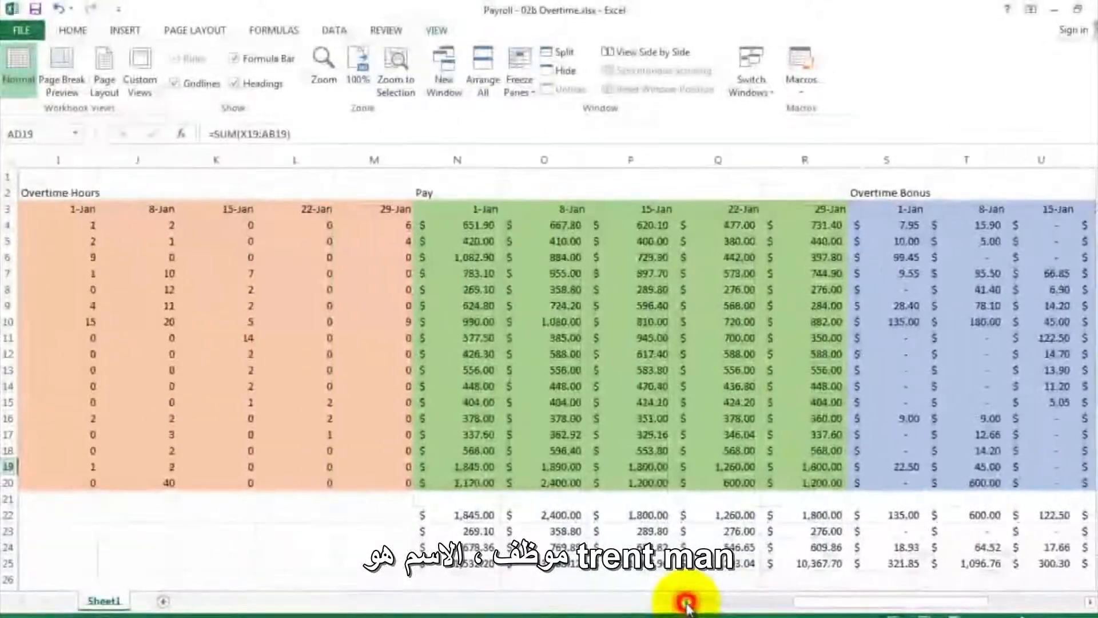
left_click(687, 602)
left_click(686, 602)
left_click(686, 602)
left_click(686, 603)
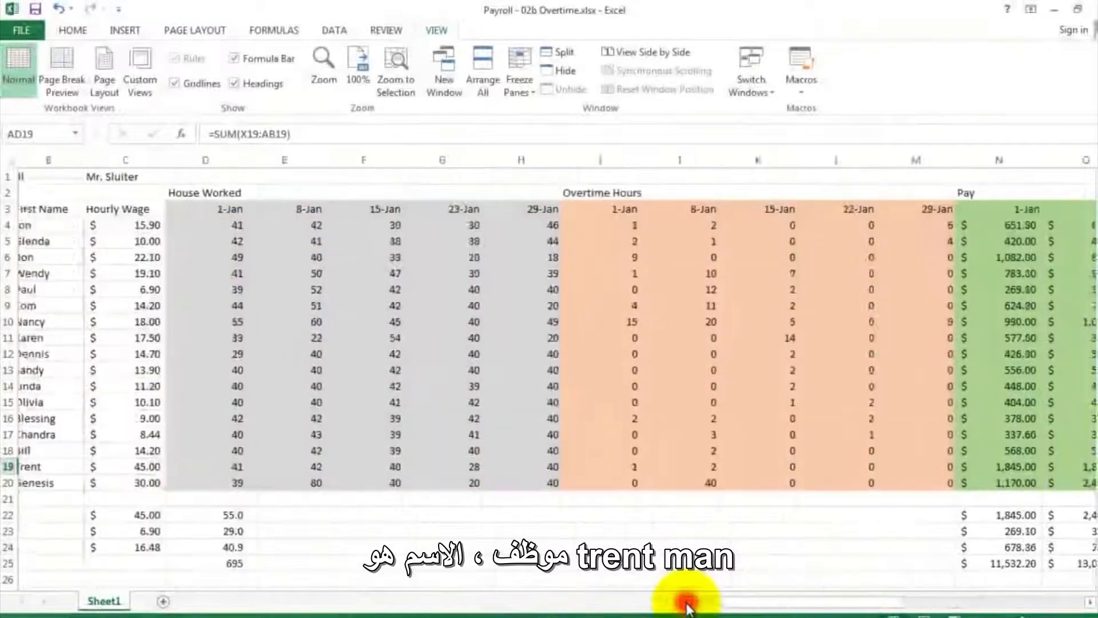
left_click(686, 603)
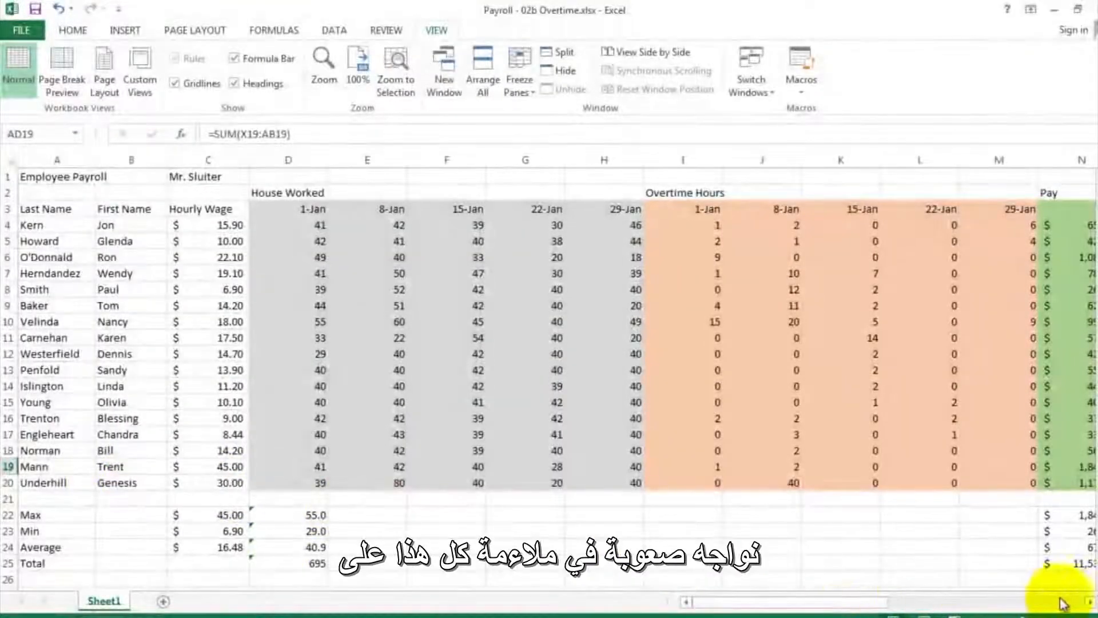
- Review the payroll sheet's full width, from the hours blocks across to the January pay column
left_click(1088, 602)
left_click(1088, 602)
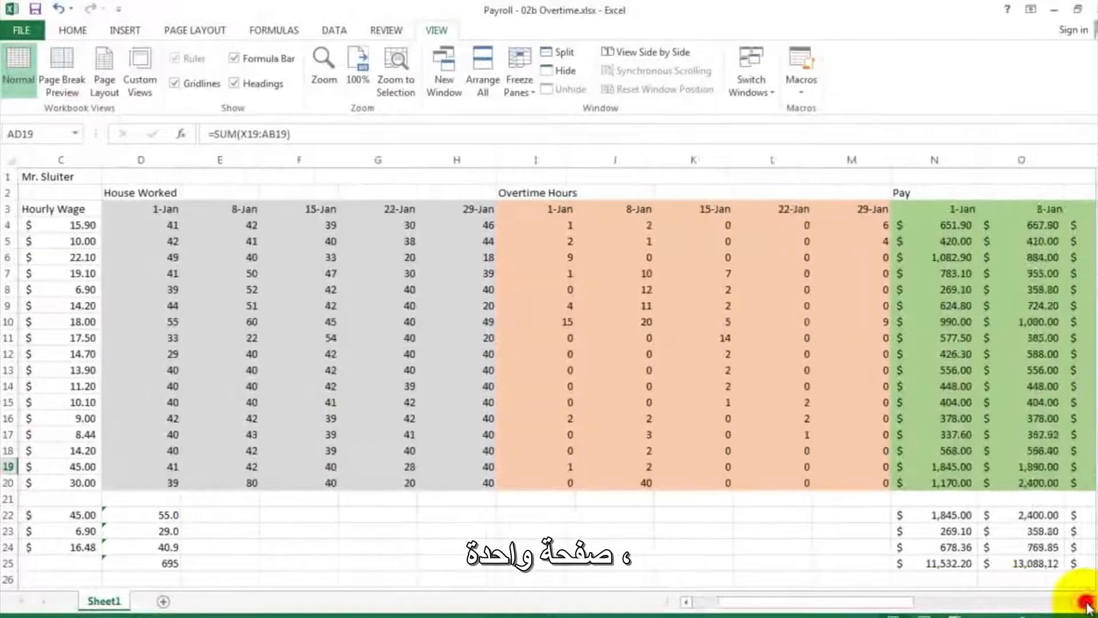
left_click(1088, 603)
left_click(1088, 602)
left_click(1088, 602)
left_click(1087, 602)
left_click(1087, 602)
left_click(1087, 602)
left_click(1087, 602)
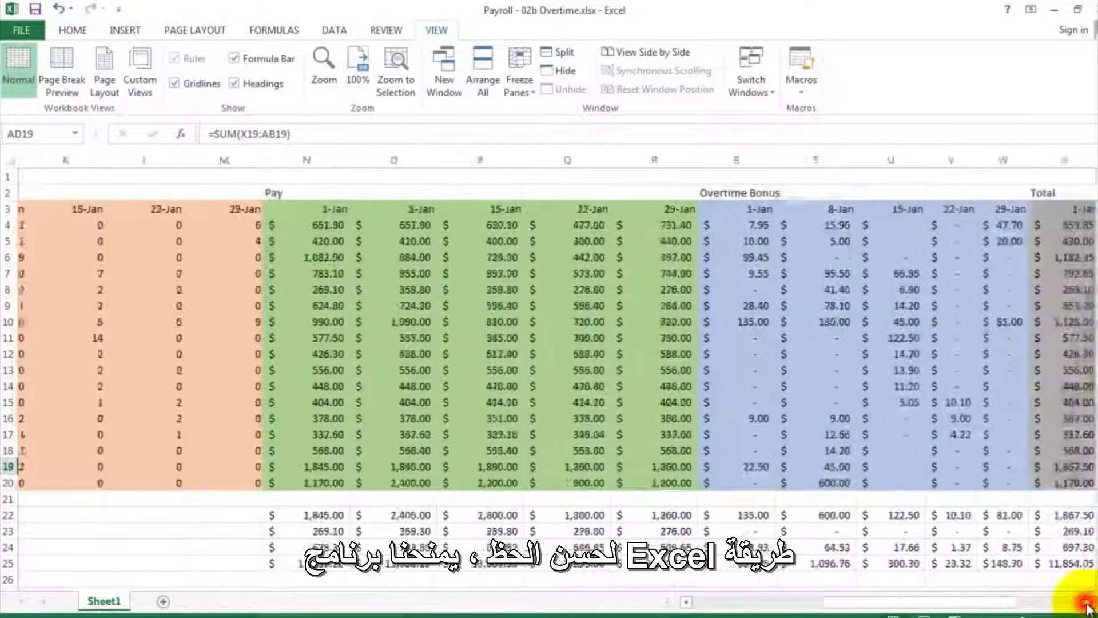
left_click(1087, 602)
left_click(1087, 602)
left_click(1087, 602)
left_click(1087, 602)
left_click(1087, 602)
left_click(1087, 602)
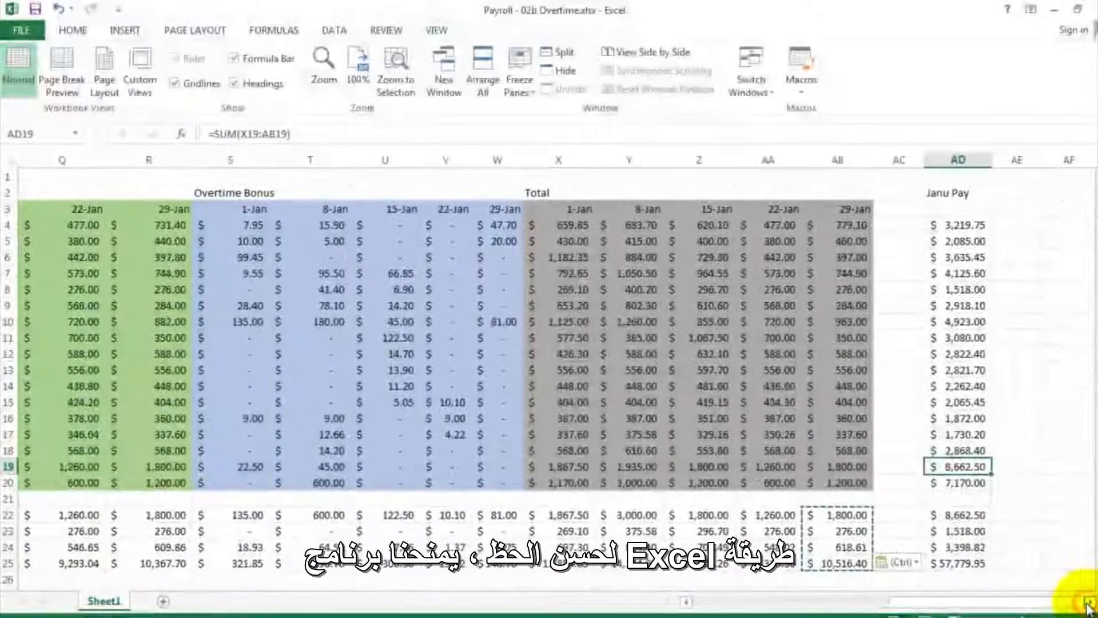
left_click_drag(977, 571, 410, 194)
left_click(410, 194)
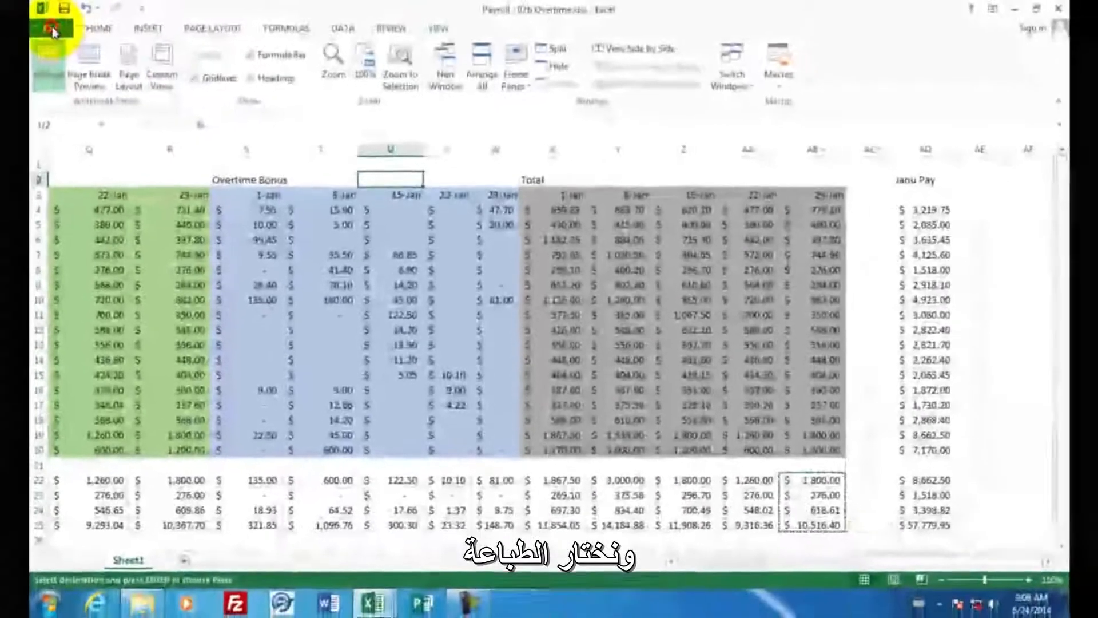
- Open the print preview of the payroll sheet and look through how its columns split across pages
left_click(52, 28)
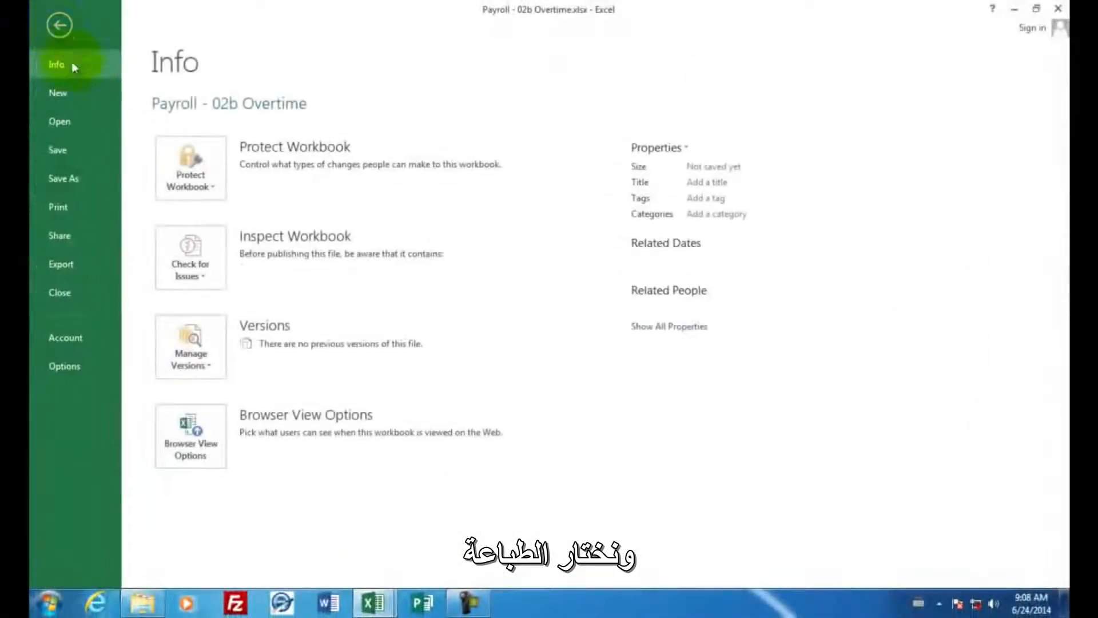
left_click(66, 207)
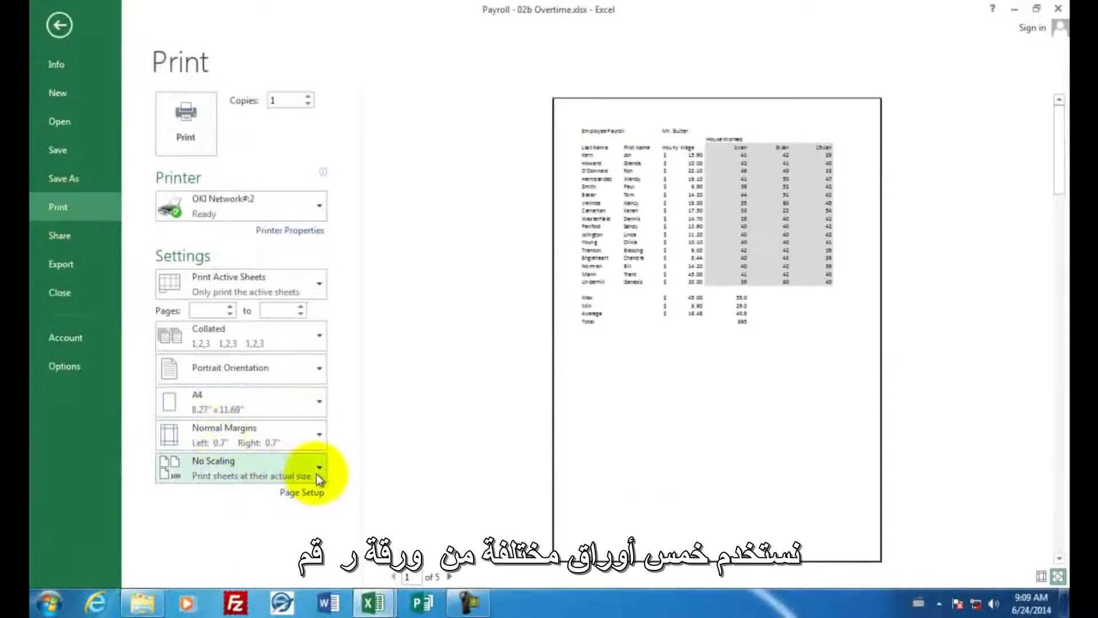
left_click(450, 577)
left_click(451, 577)
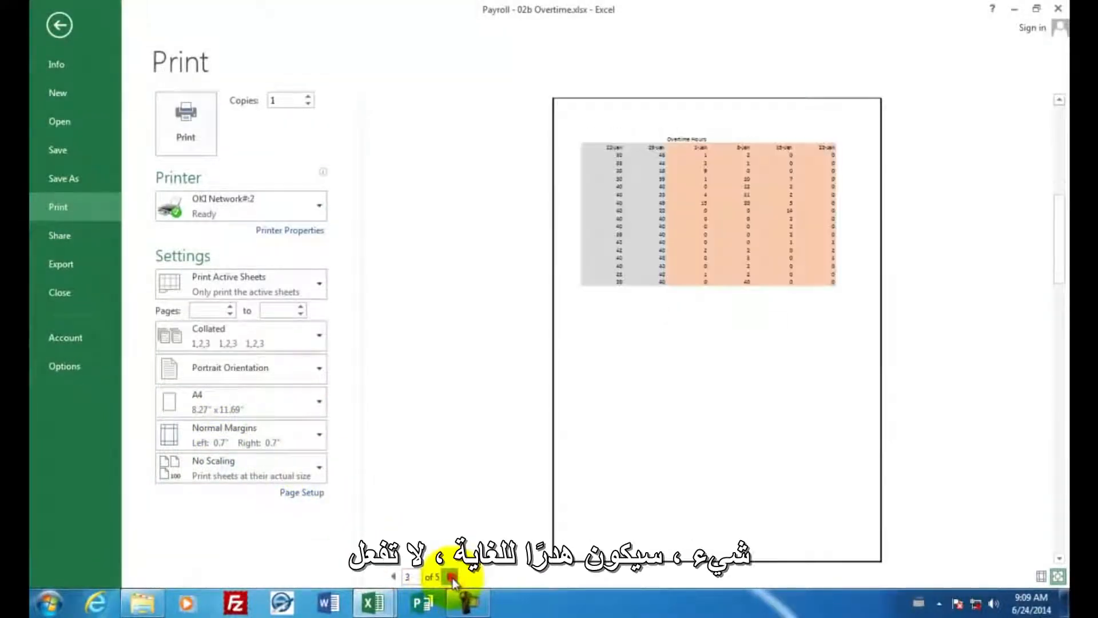
left_click(450, 576)
left_click(452, 577)
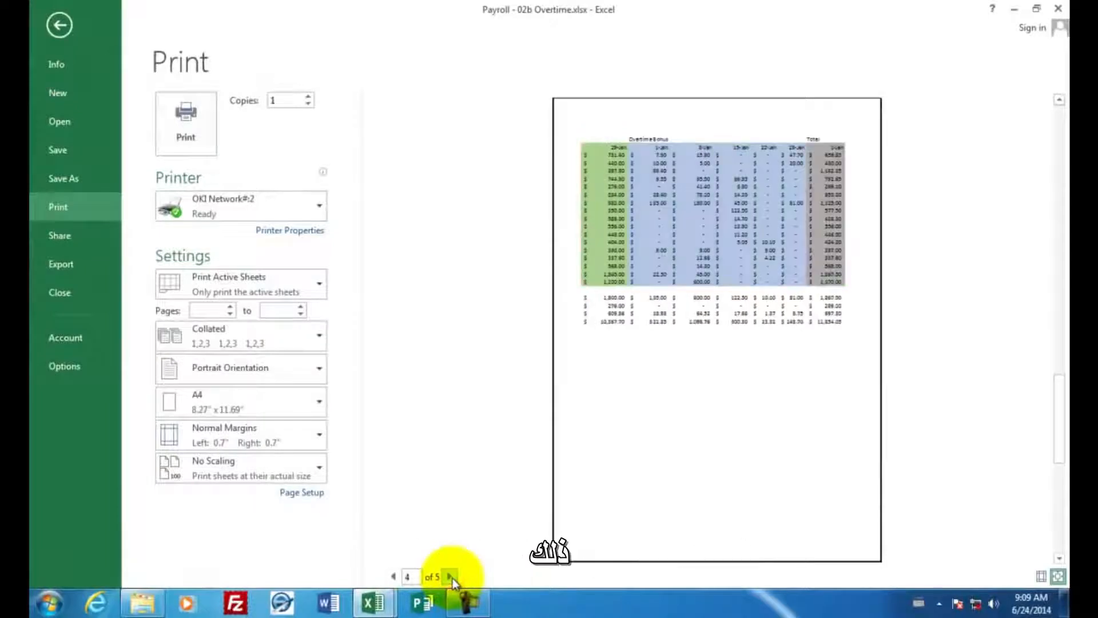
left_click(452, 577)
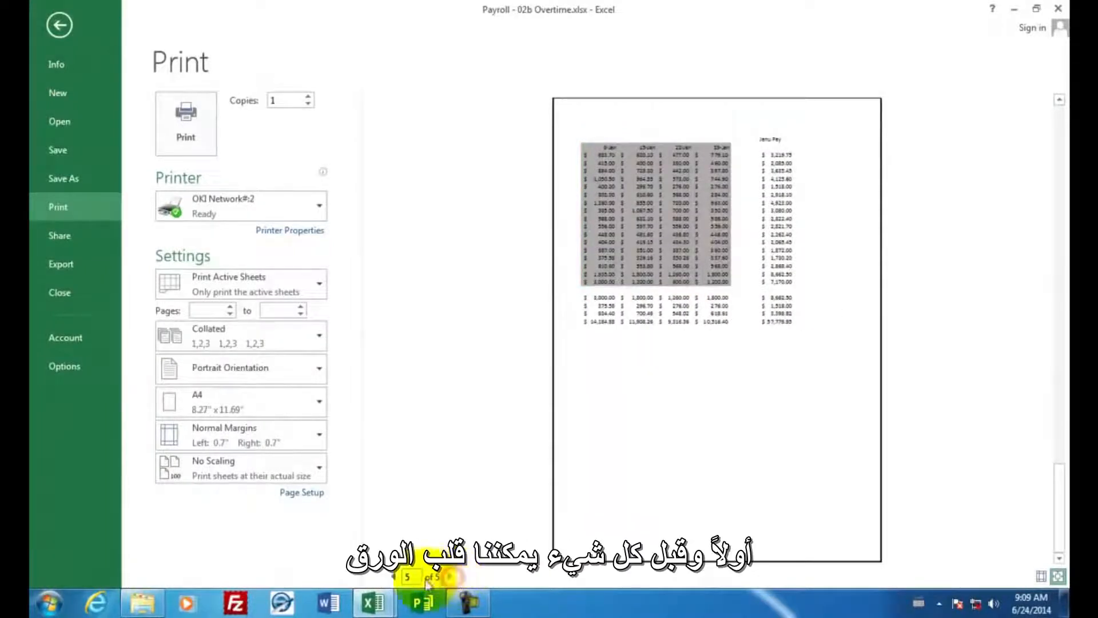
left_click(393, 577)
left_click(393, 577)
left_click(393, 577)
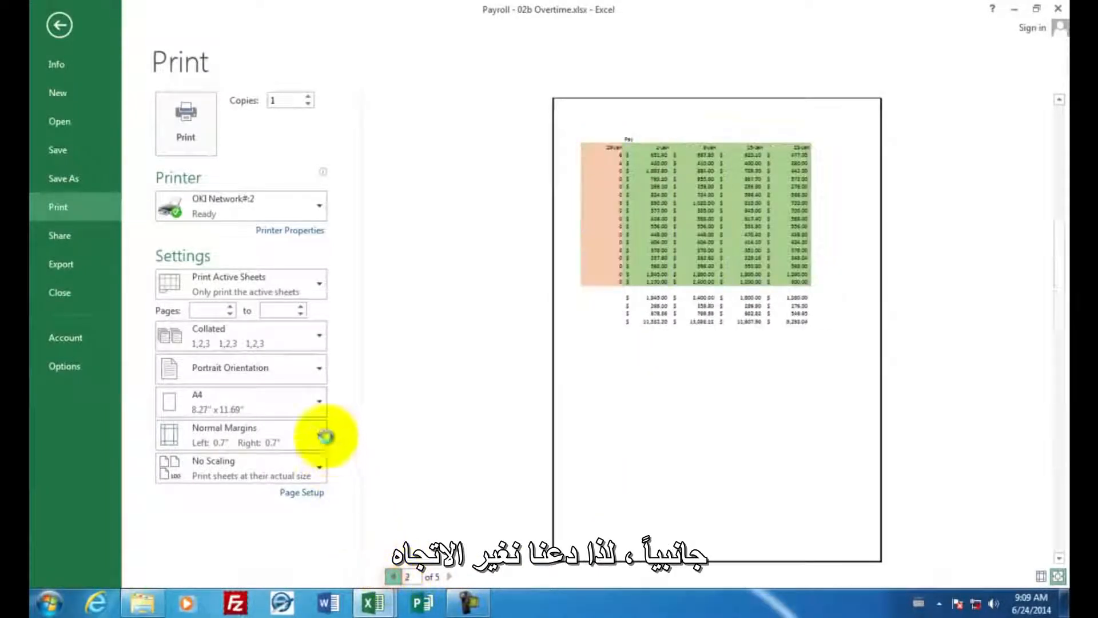
- Set the payroll printout to Landscape Orientation and scale it with Fit Sheet on One Page
left_click(318, 372)
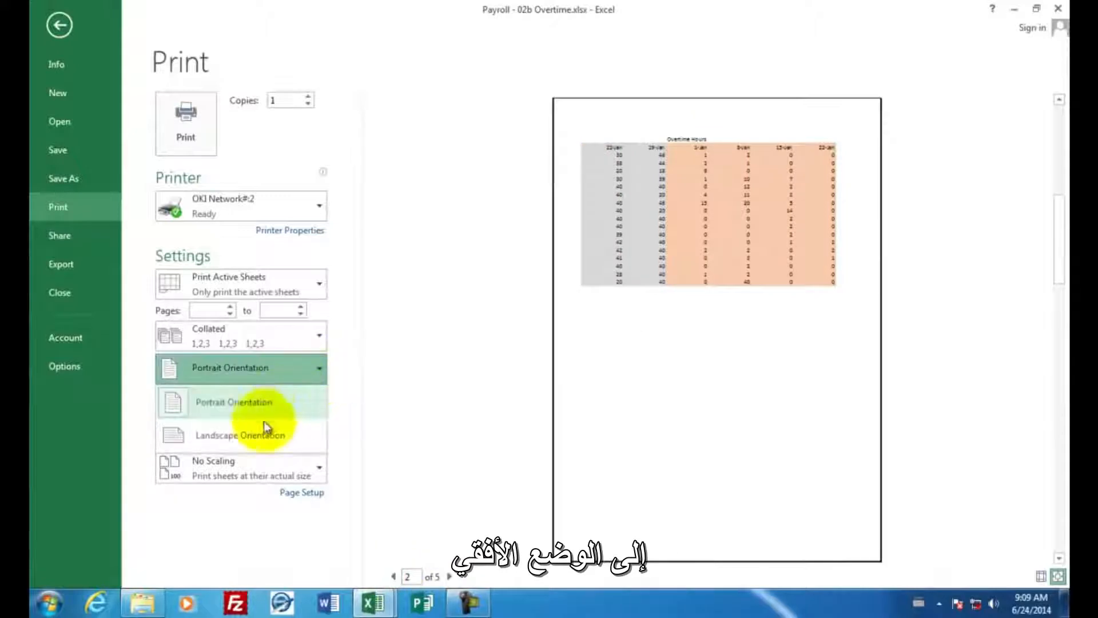
left_click(239, 435)
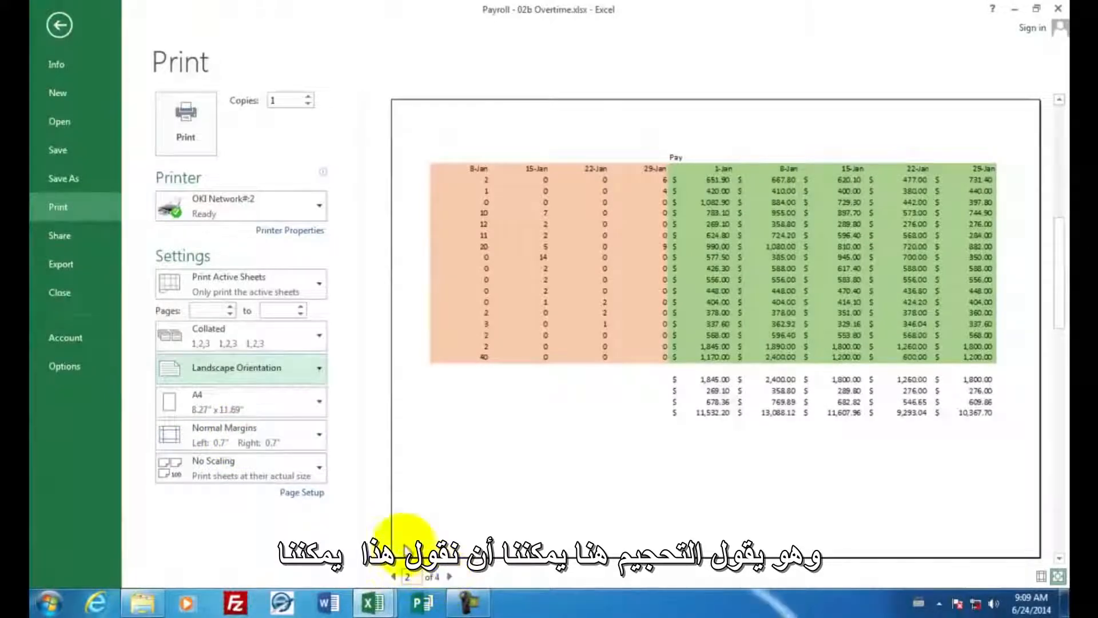
left_click(320, 469)
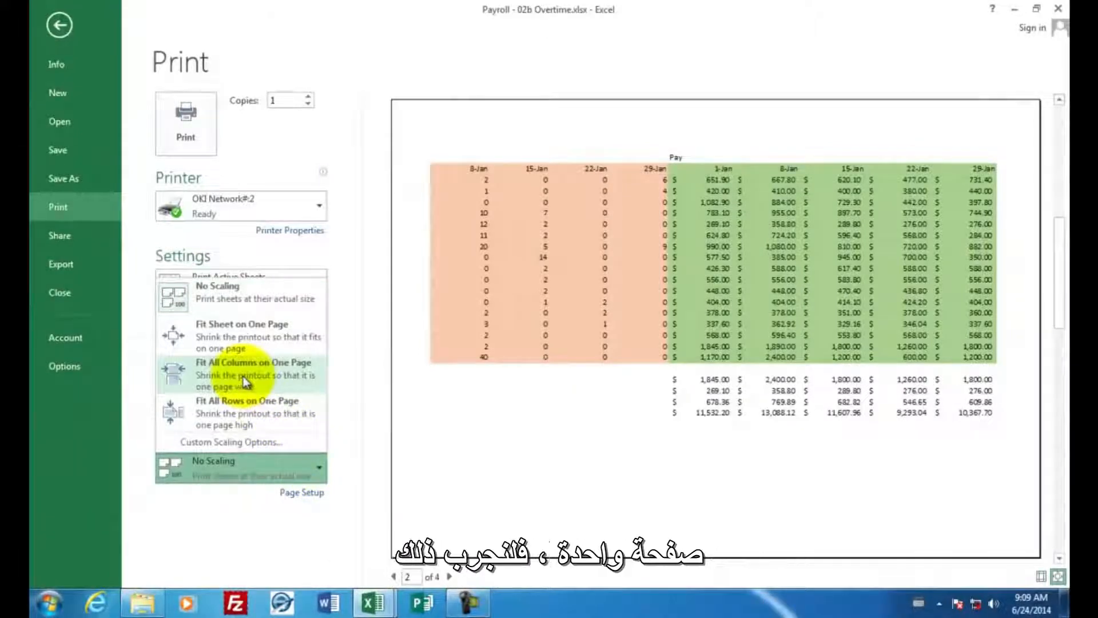
left_click(232, 343)
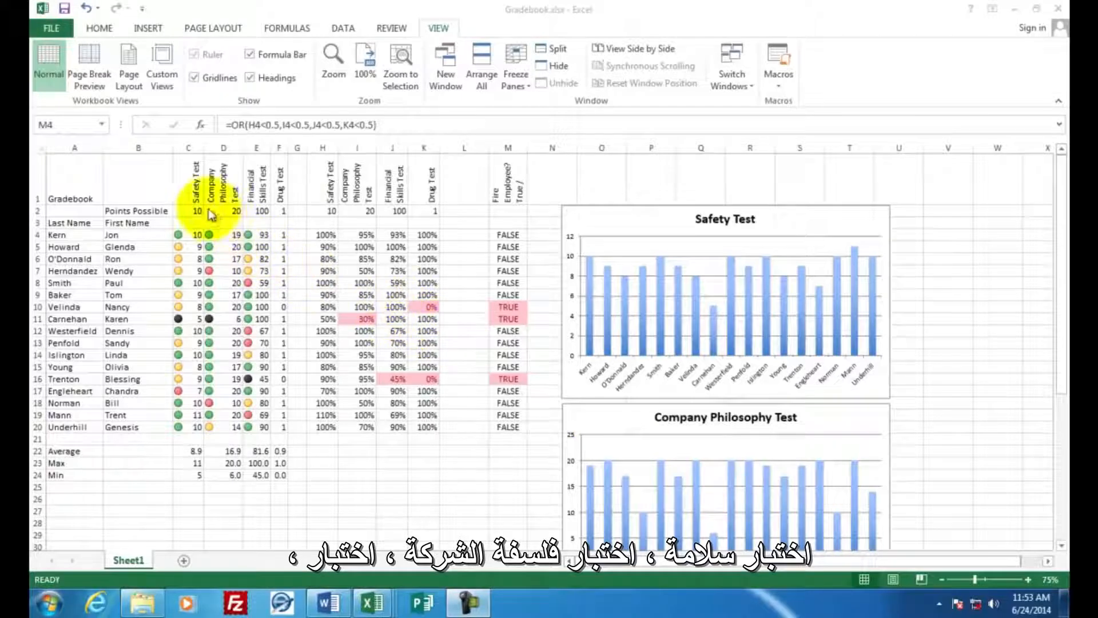
- Create a new blank workbook, leaving the finished Gradebook workbook as it is
left_click(191, 182)
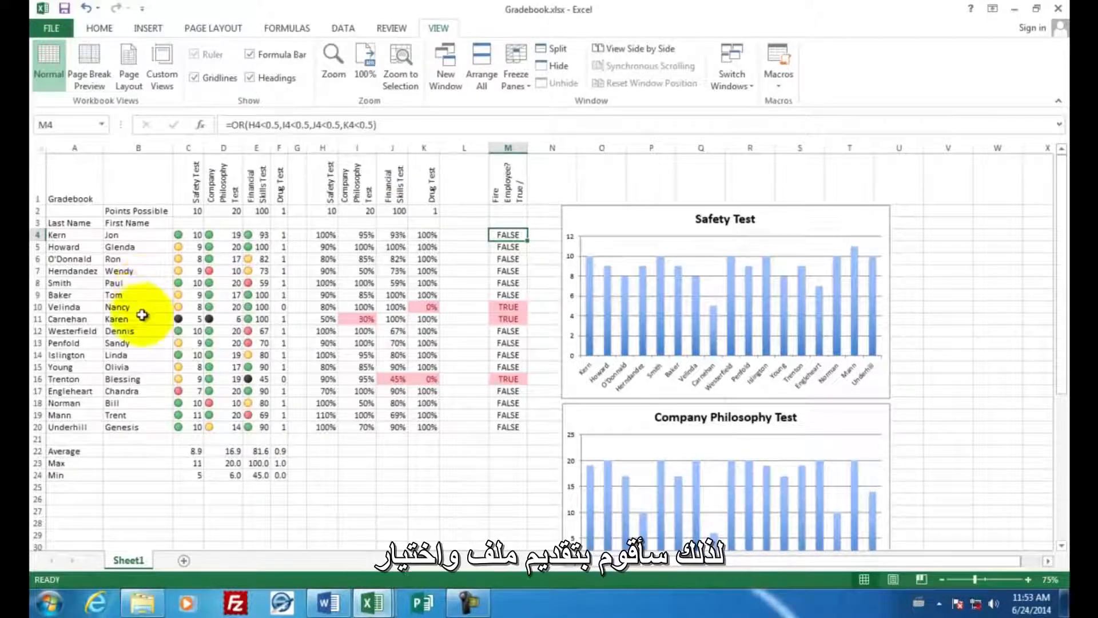
left_click(61, 32)
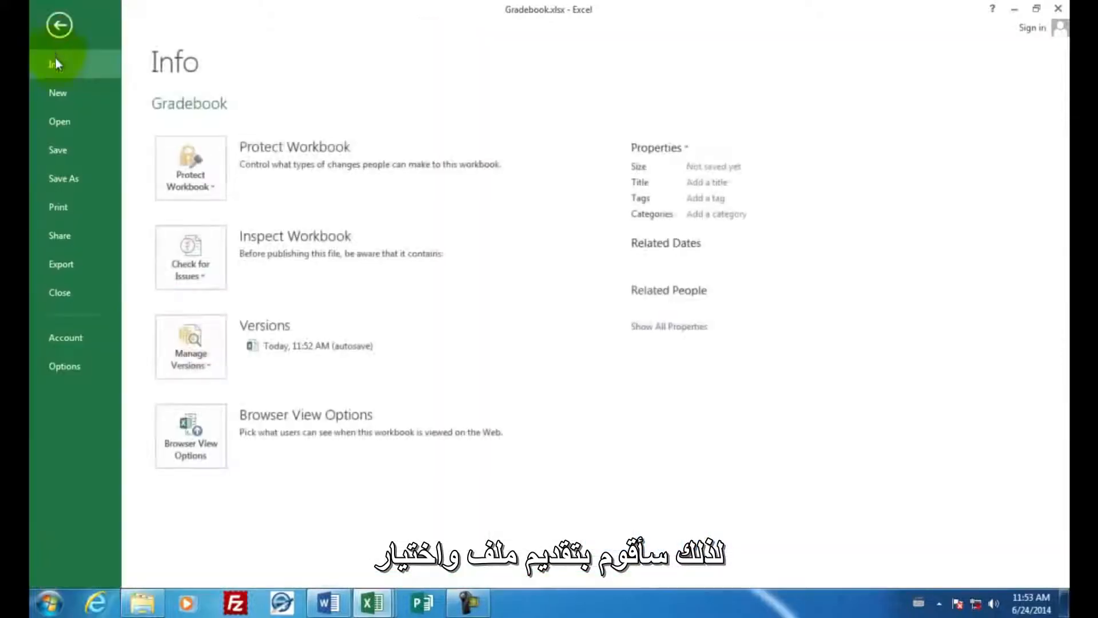
left_click(57, 91)
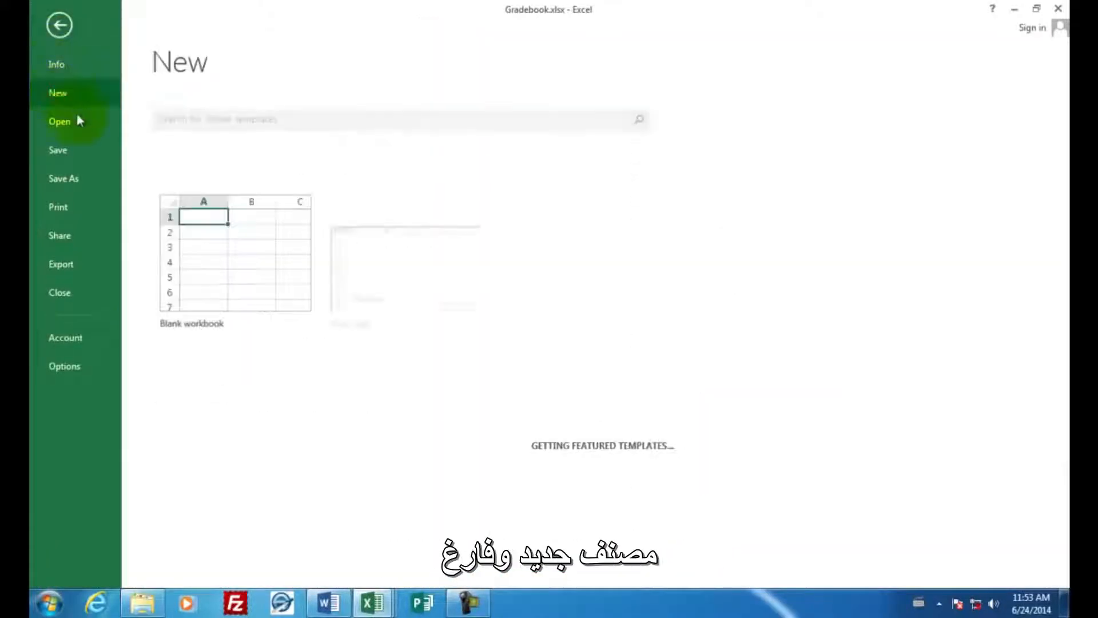
left_click(215, 235)
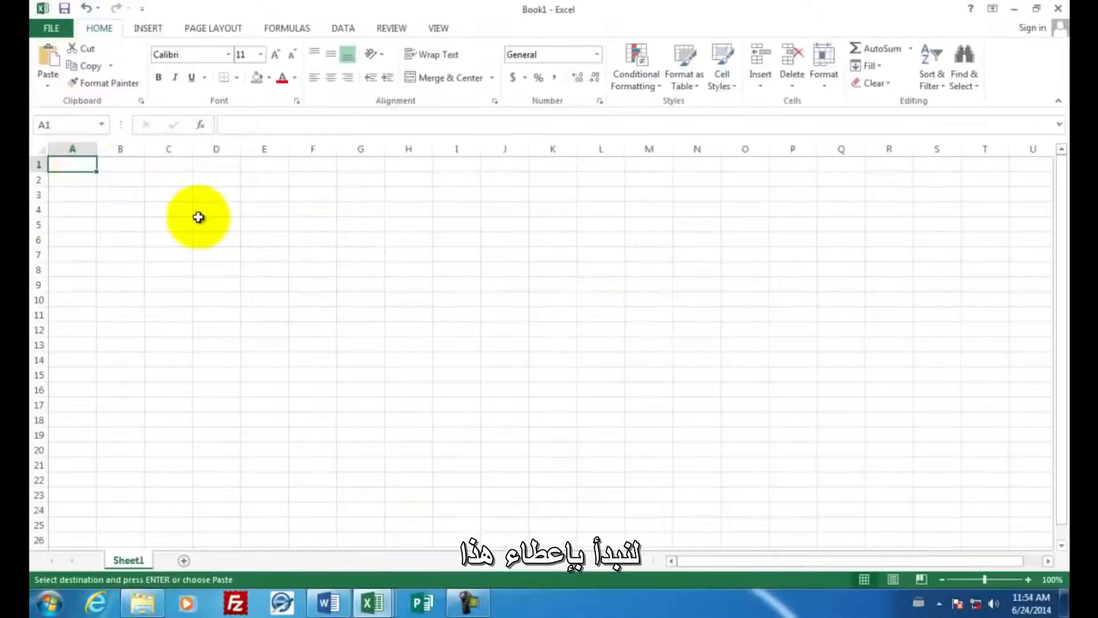
- Enter the title Gradebook in A1 and the column headings Last Name in A3 and First Name in B3
type("Gra")
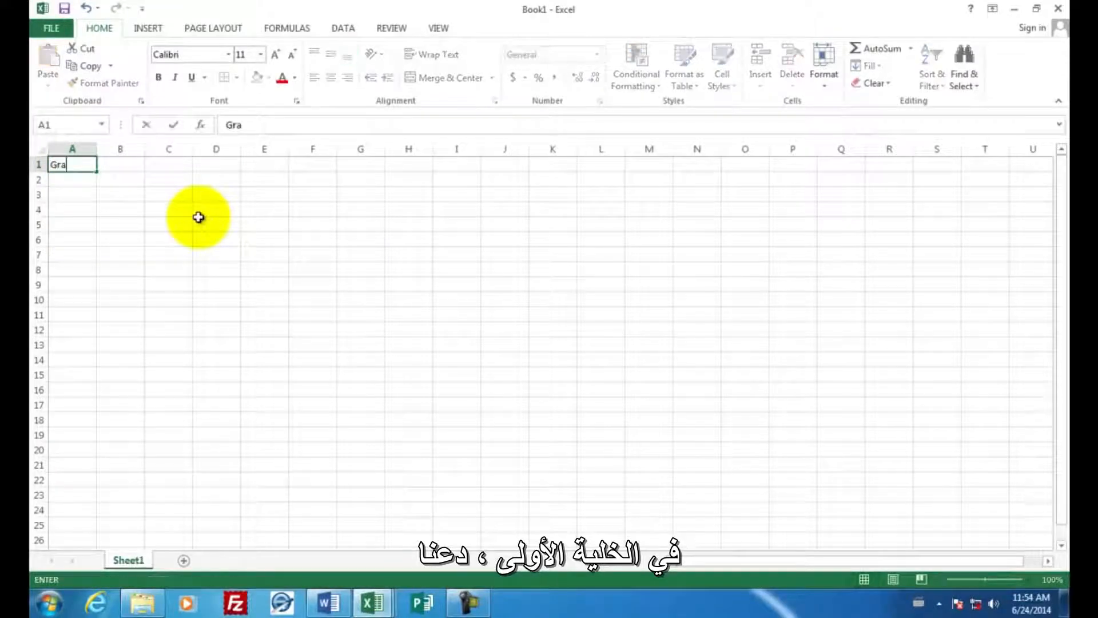
type("debook")
key("Return")
key("Return")
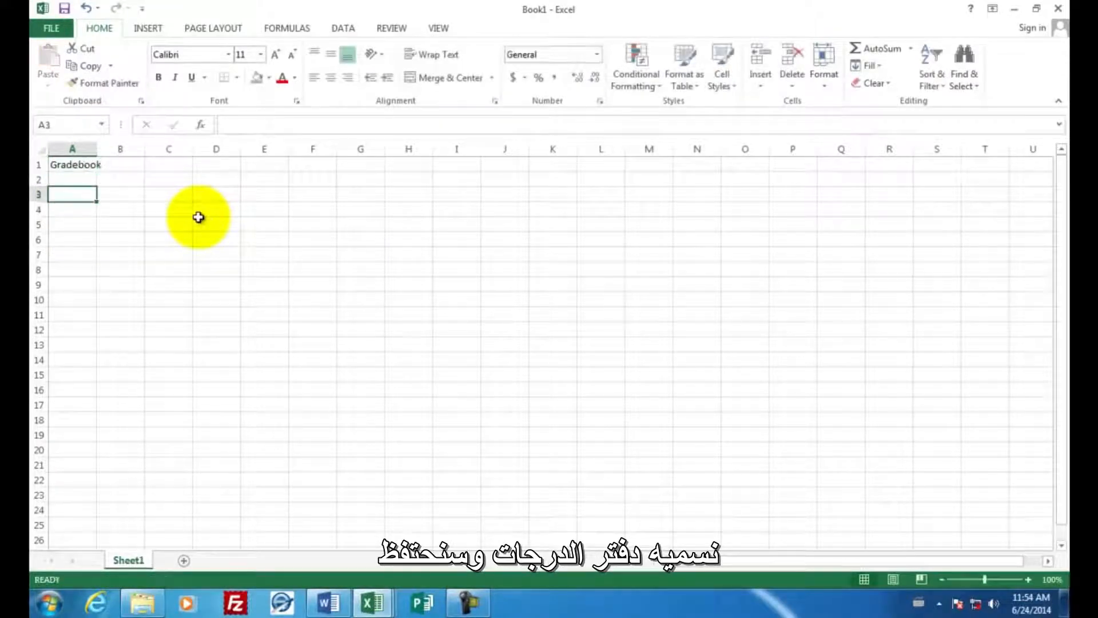
type("La")
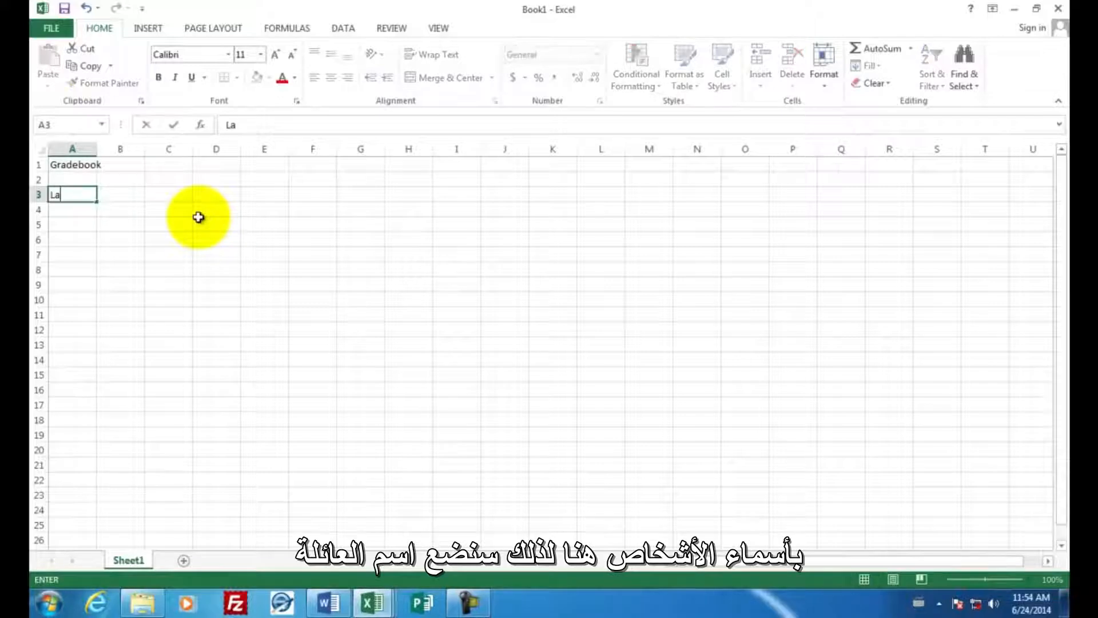
type("st Name")
key("Tab")
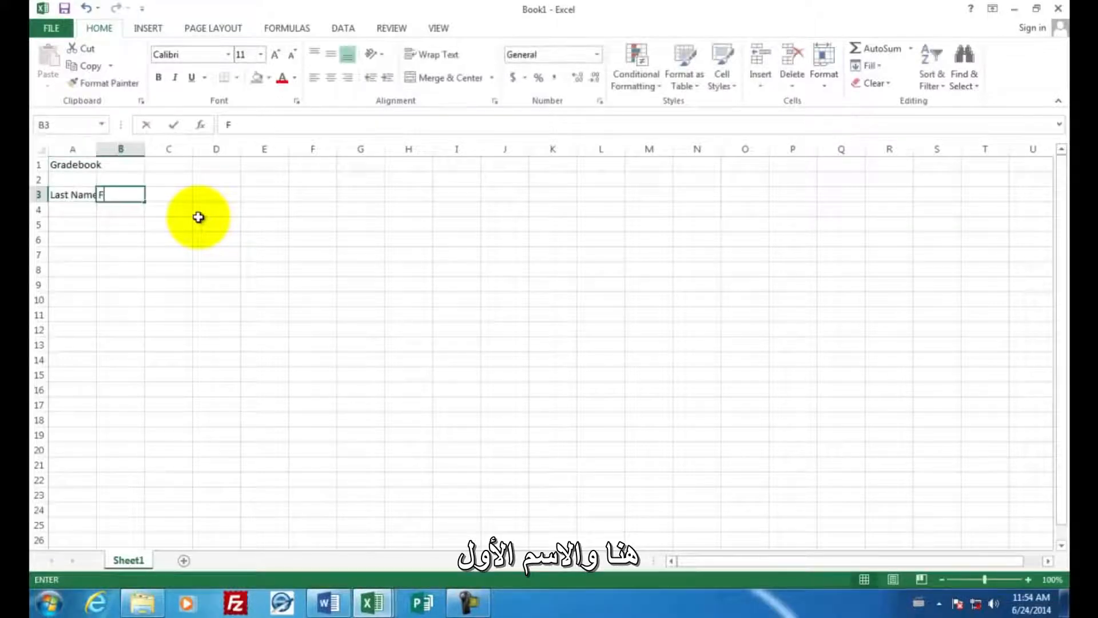
type("First Name")
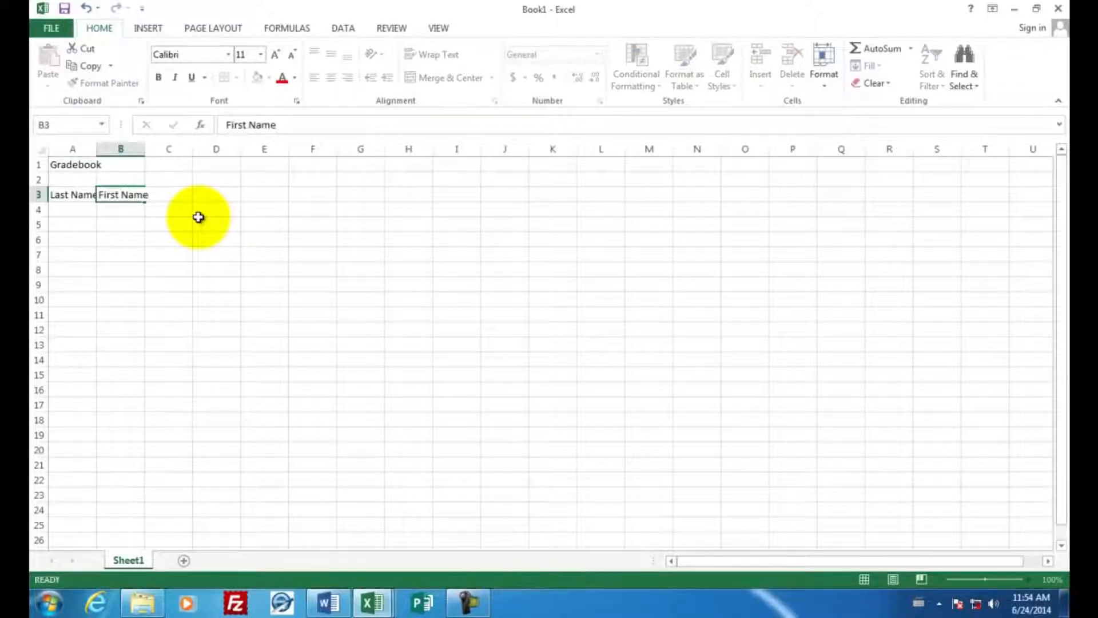
key("Return")
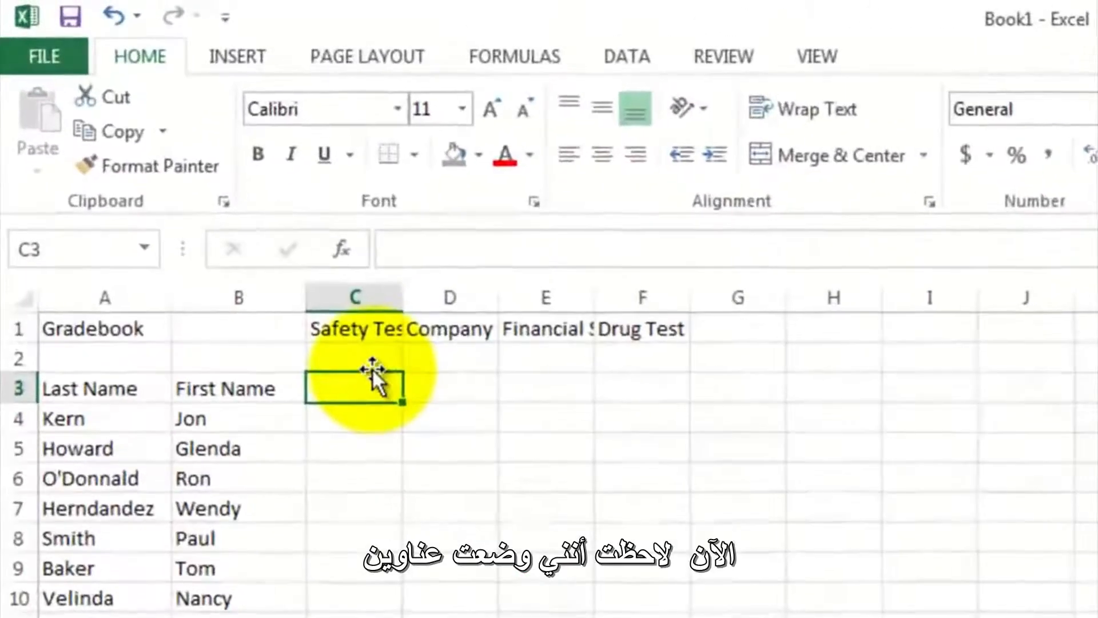
- Rotate the four test headings in C1:F1 with Rotate Text Up and narrow columns C to F to fit them
left_click(362, 331)
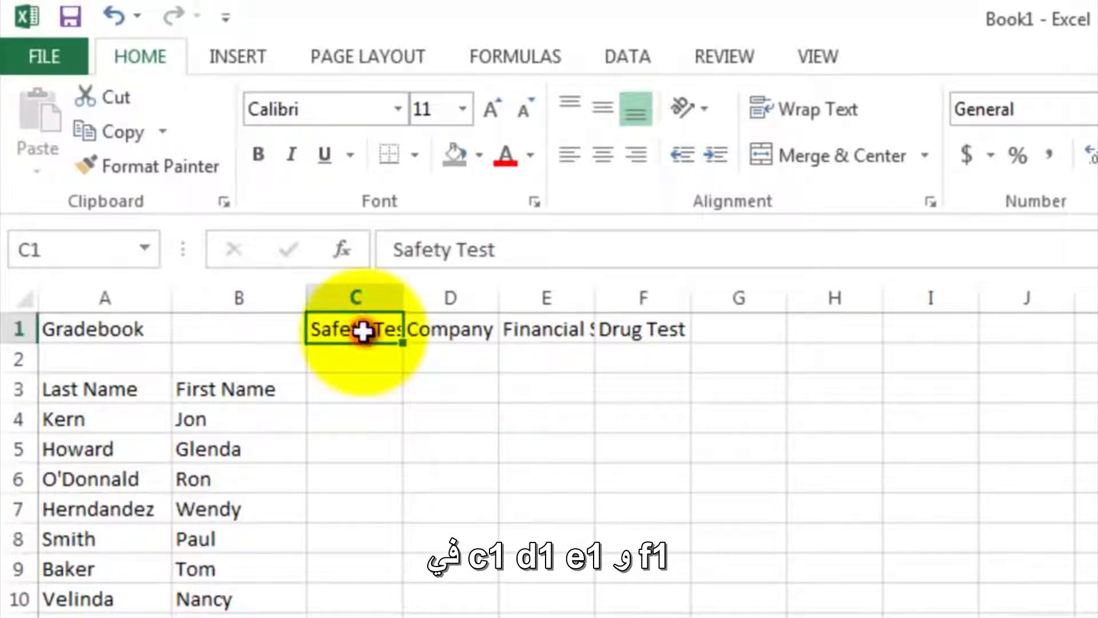
left_click(441, 329)
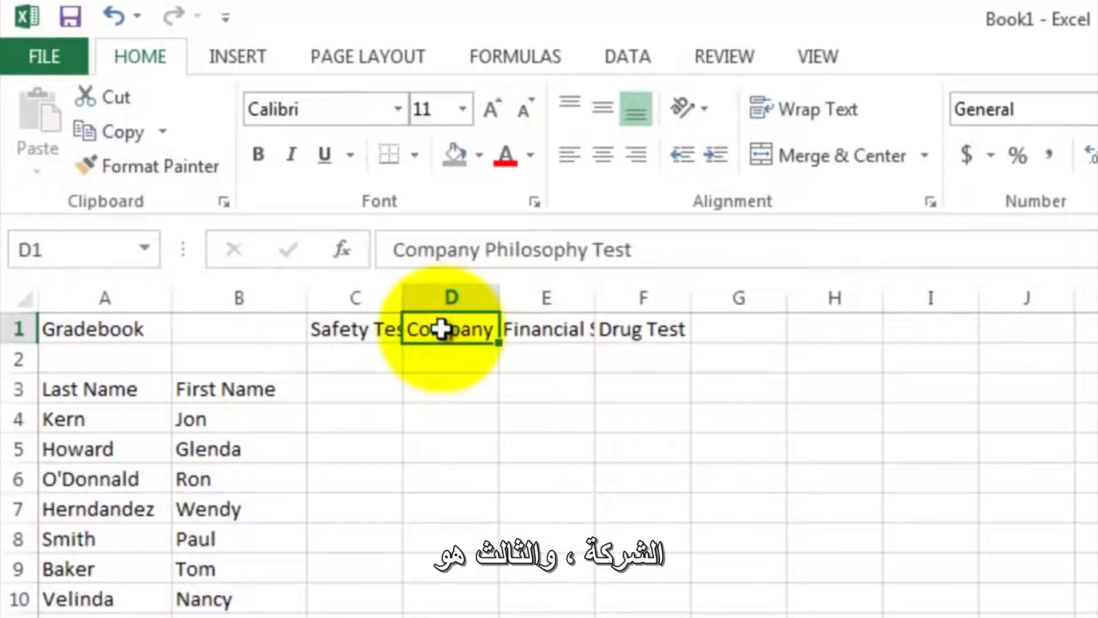
left_click(544, 331)
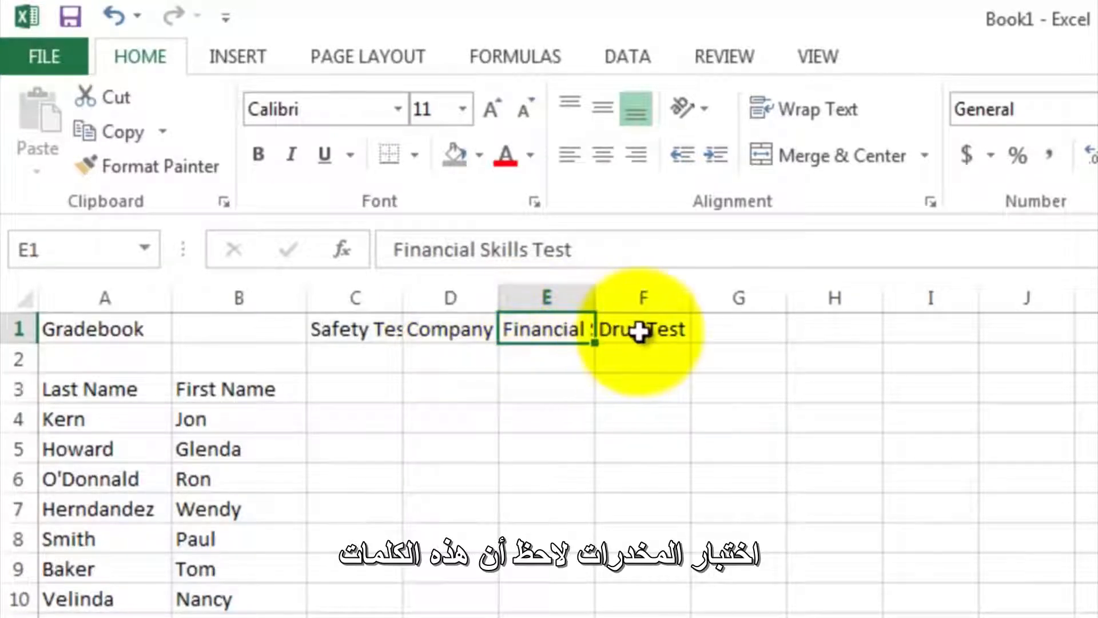
left_click(639, 331)
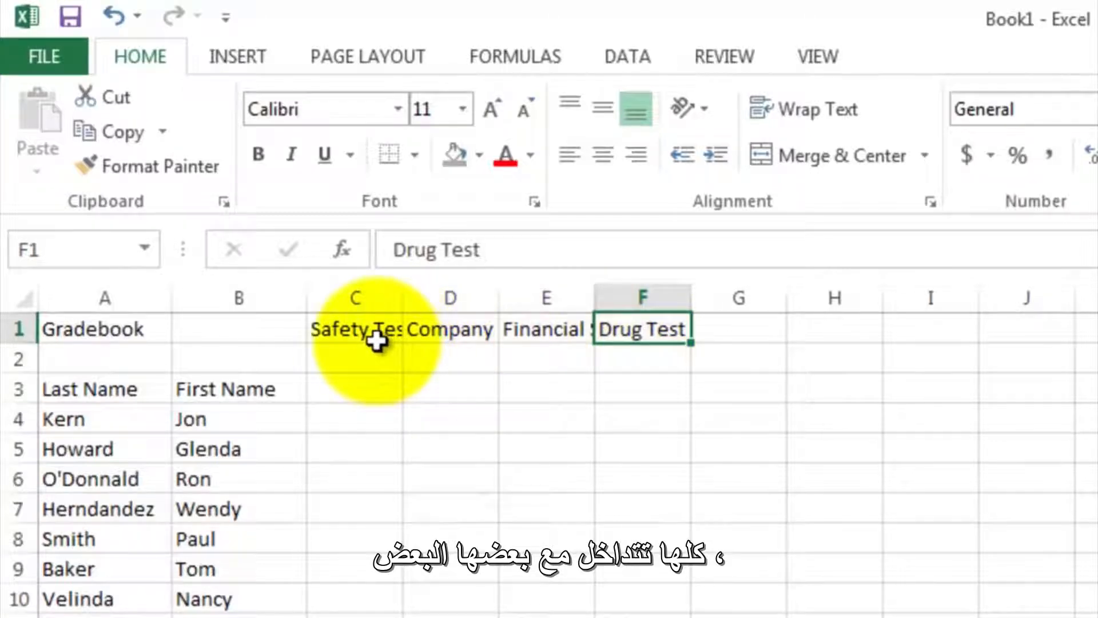
left_click_drag(355, 328, 638, 330)
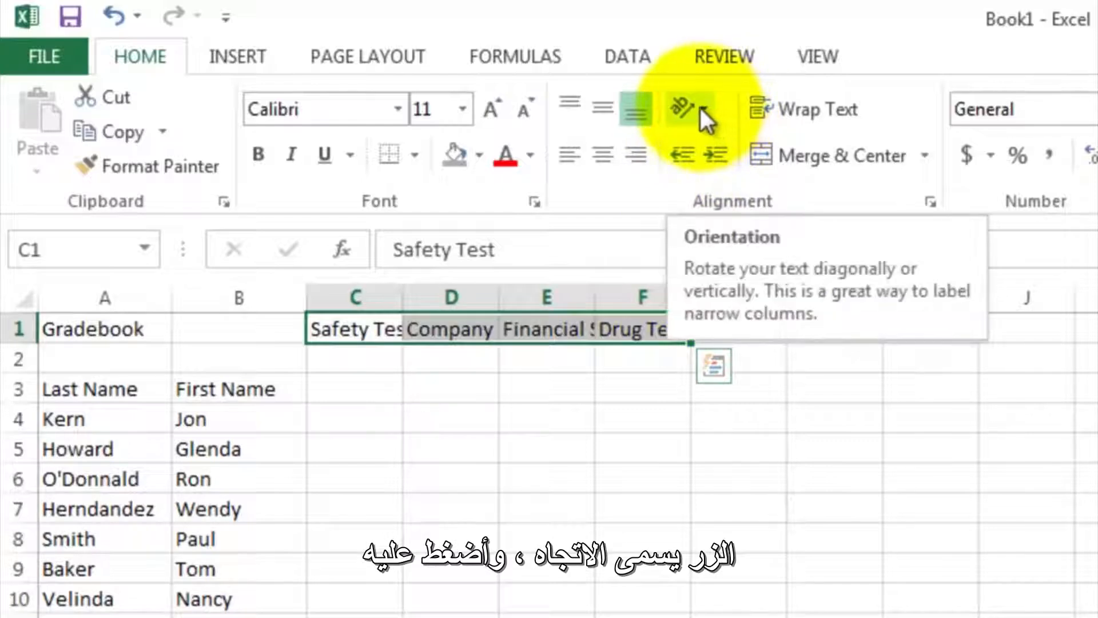
left_click(680, 105)
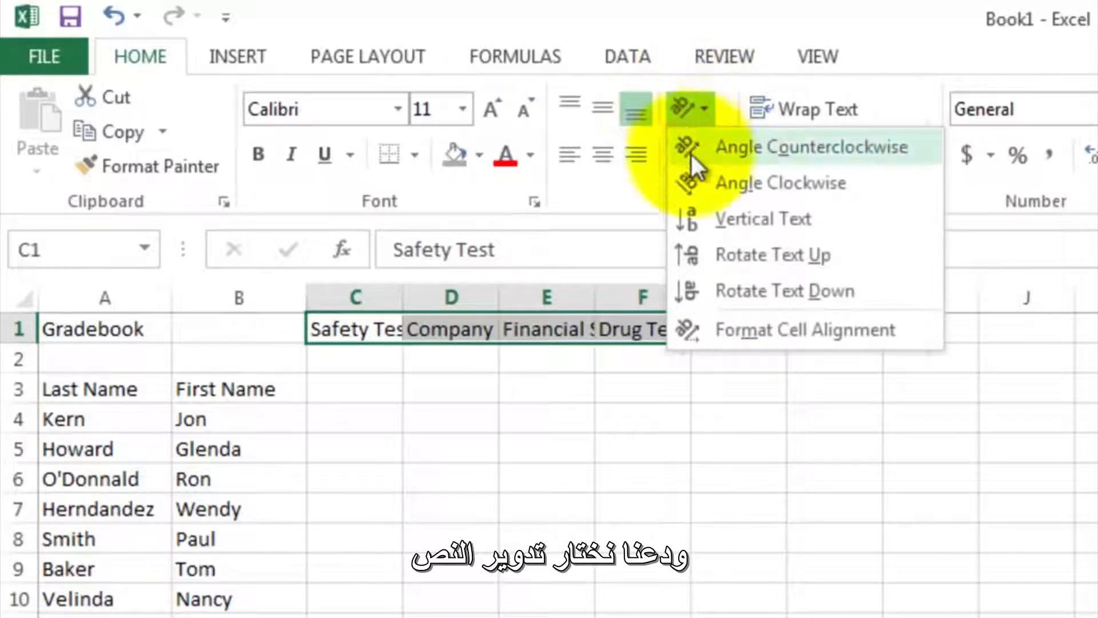
left_click(721, 264)
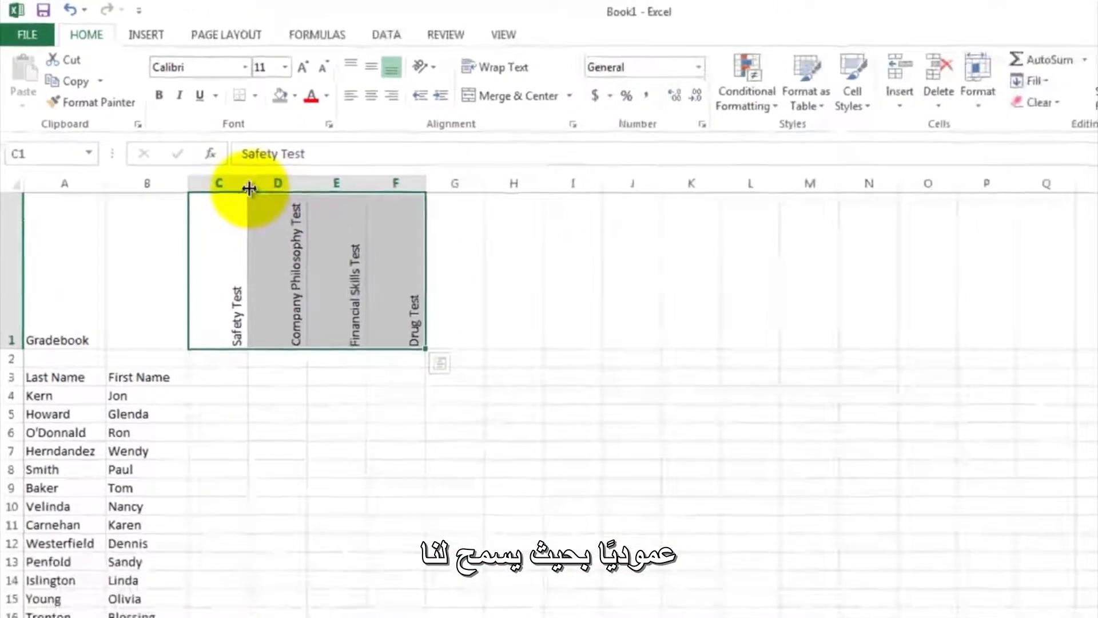
left_click_drag(249, 187, 299, 184)
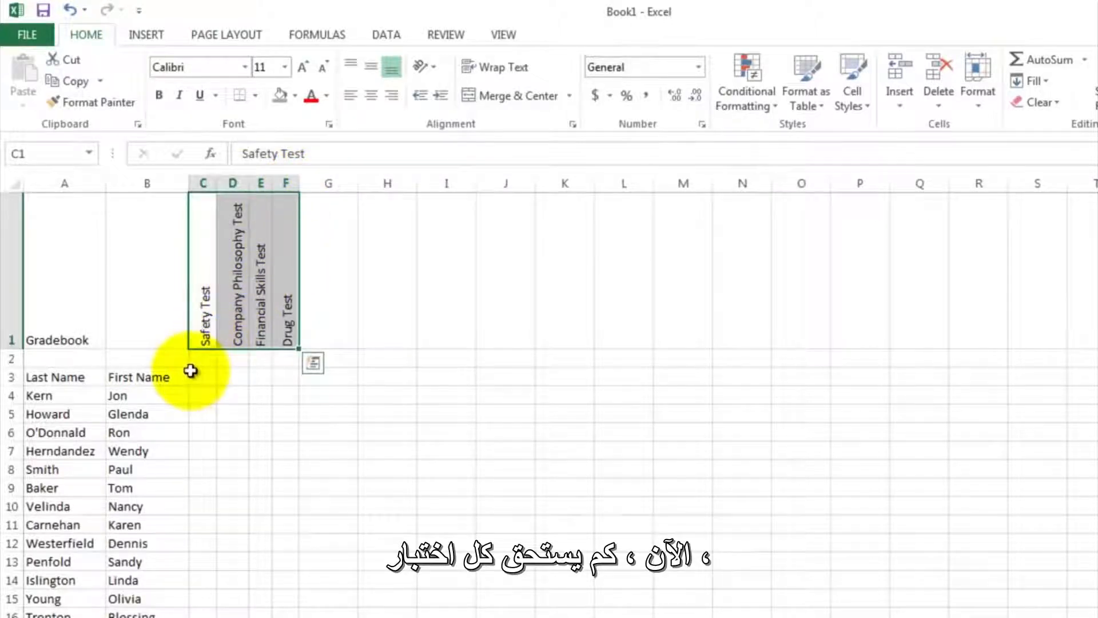
- Label cell B2 as Points Possible
left_click(155, 358)
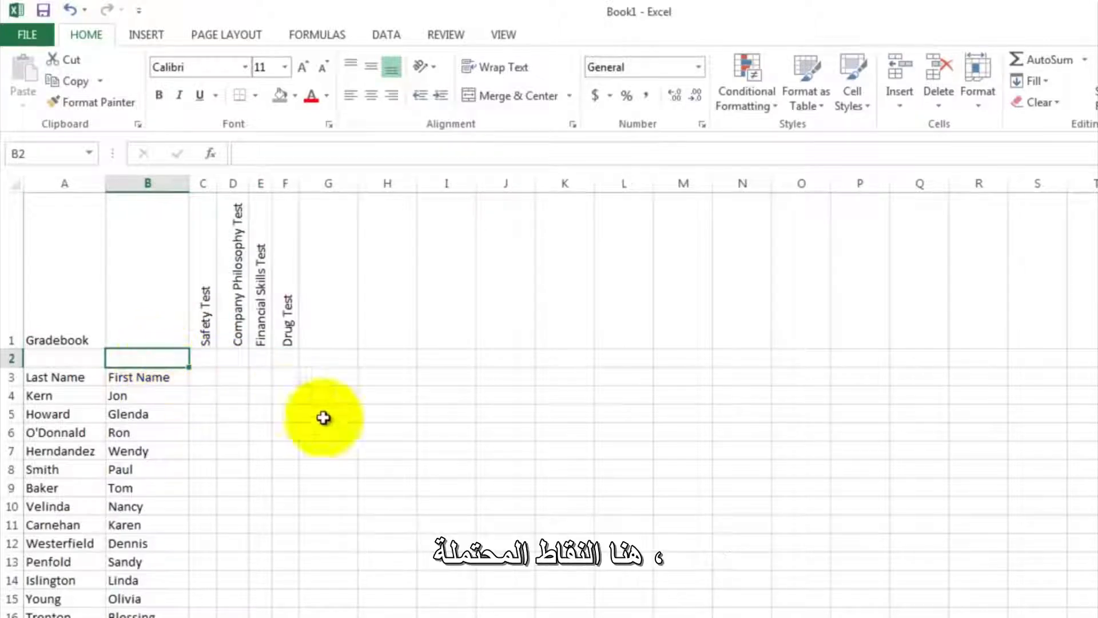
type("Poi")
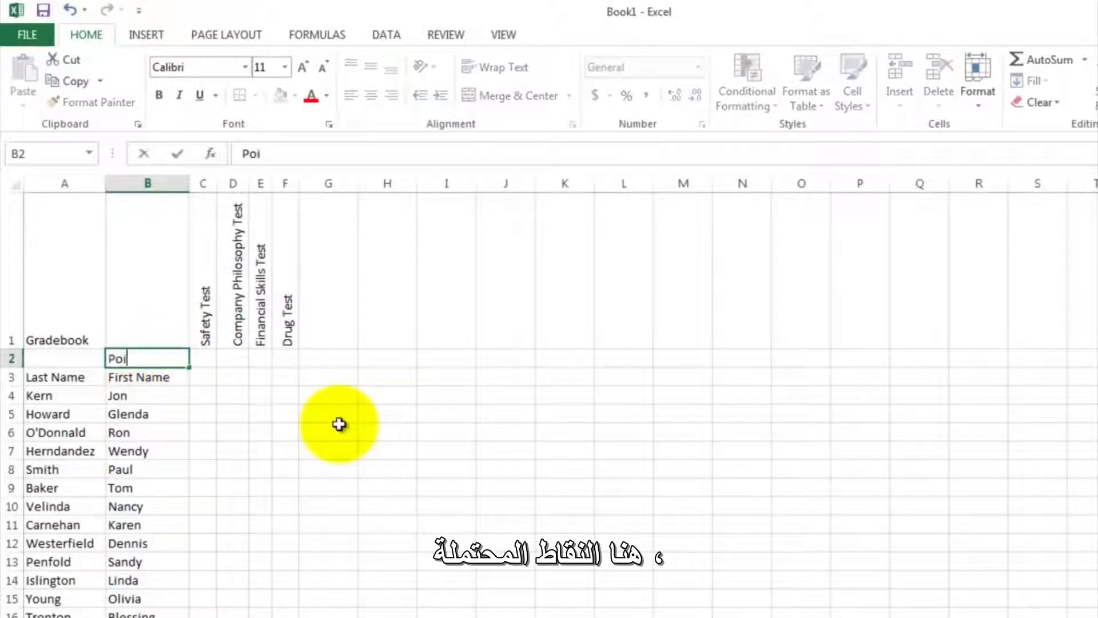
type("nts Possi")
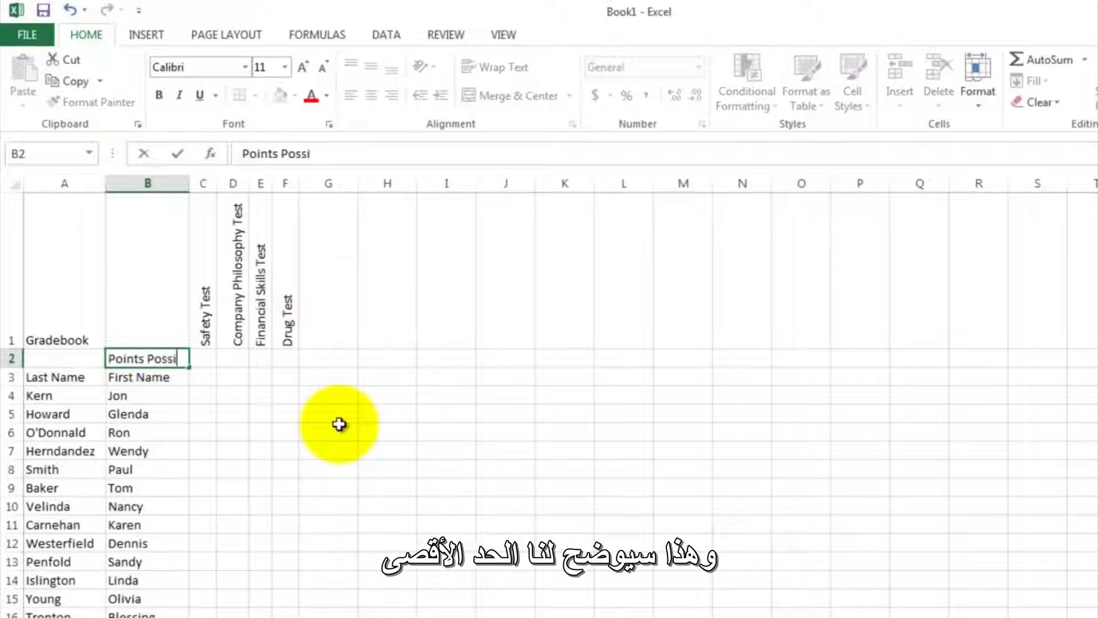
type("ble")
key("Return")
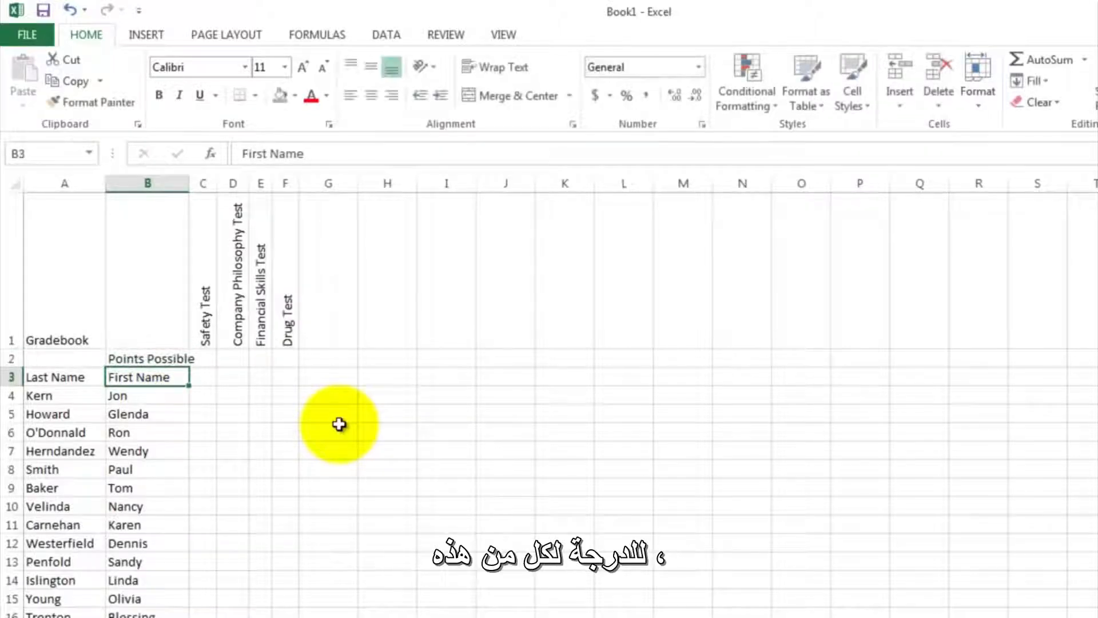
- Enter the possible points 10, 20, 100 and 1 in C2:F2 and widen column E to fit its value
left_click(206, 359)
type("10")
key("Tab")
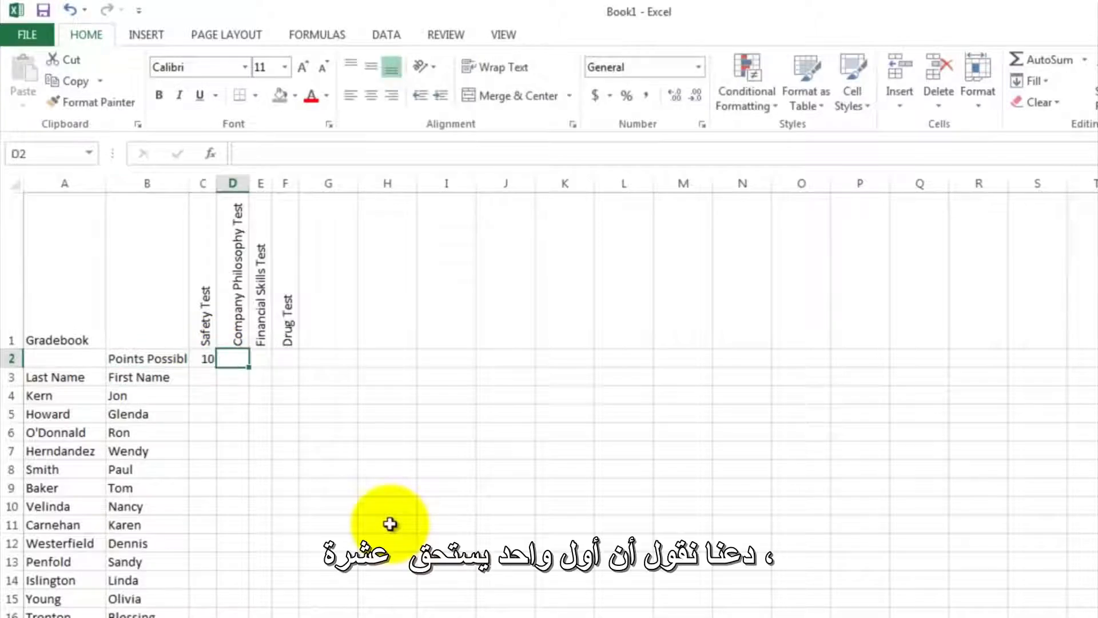
type("2")
key("Tab")
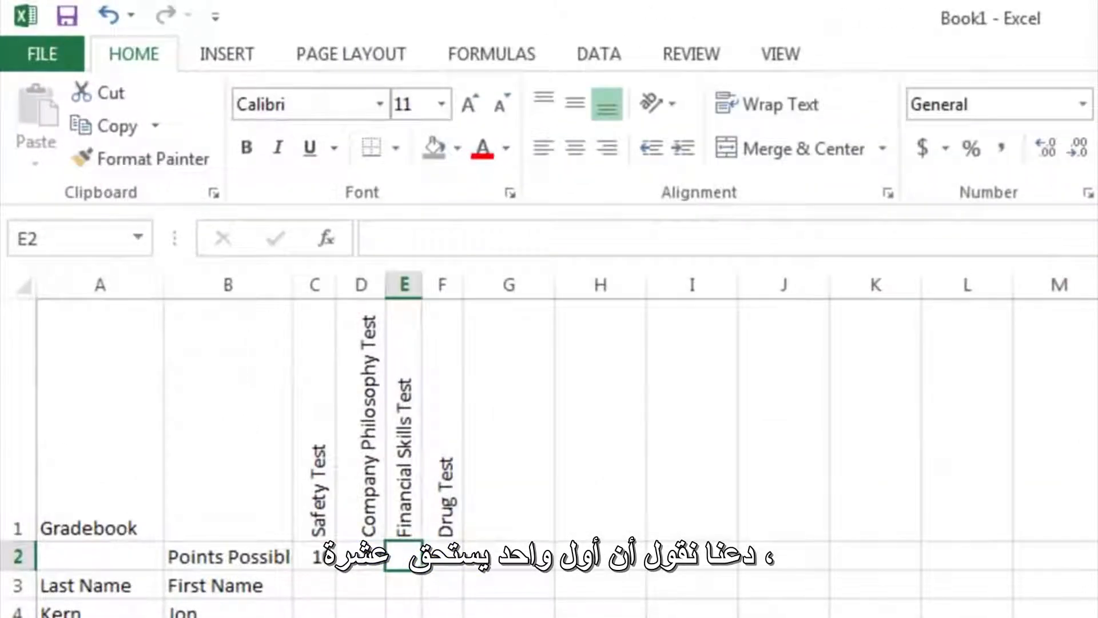
type("100")
key("Tab")
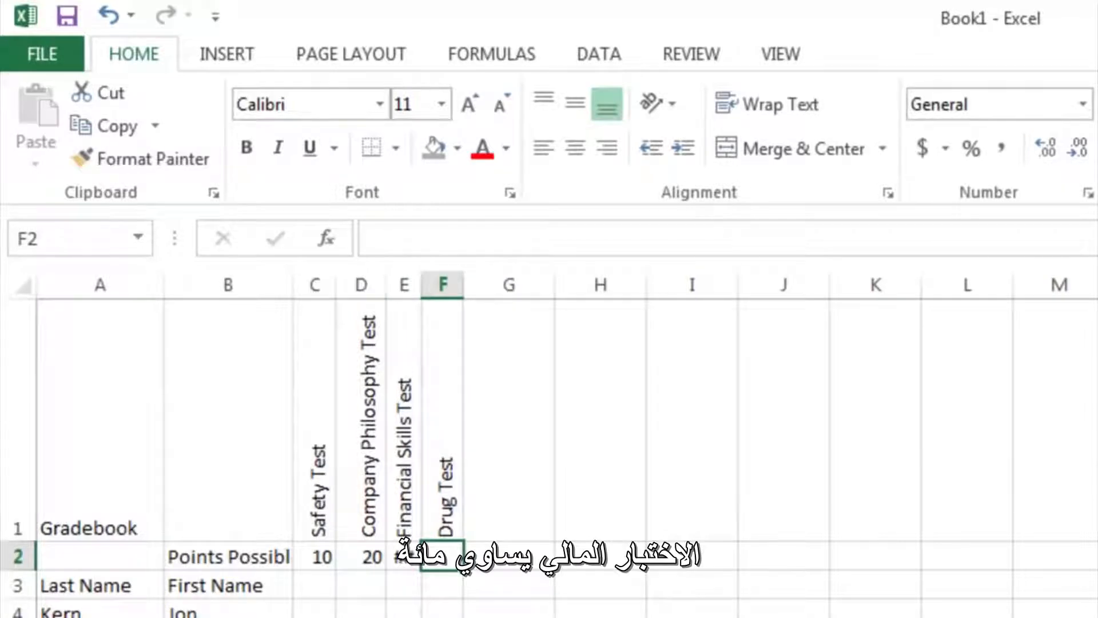
type("1")
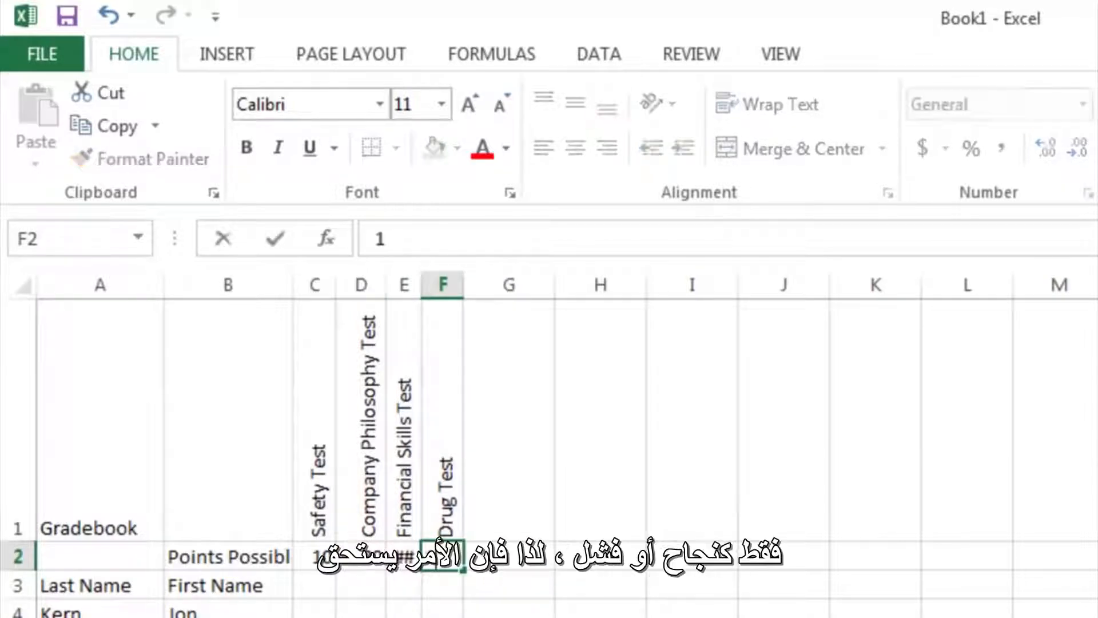
key("Return")
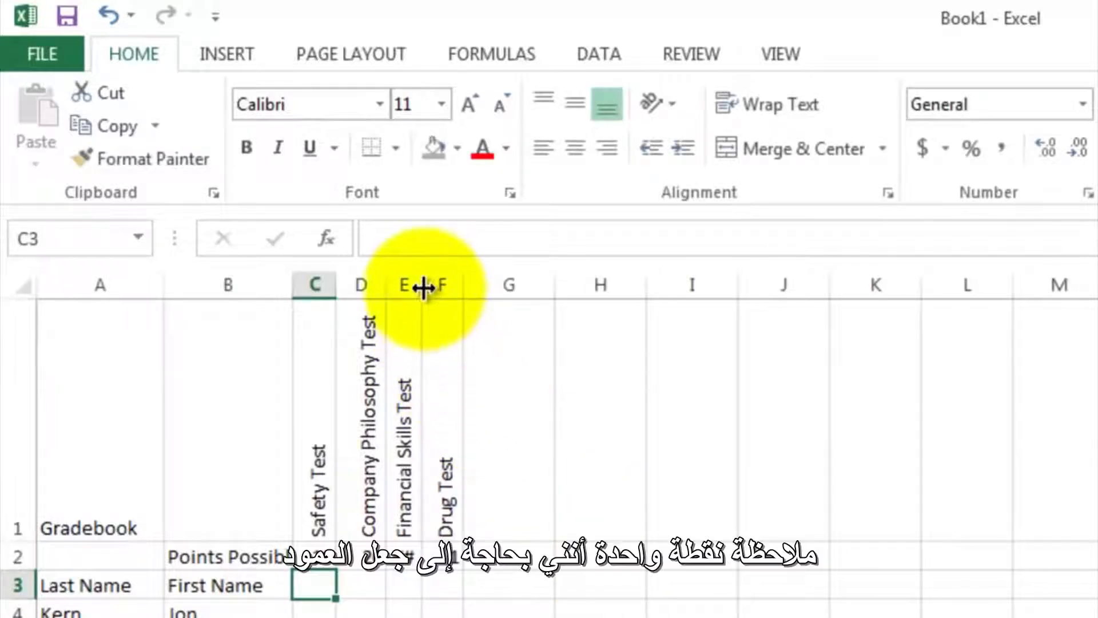
left_click_drag(426, 293, 439, 287)
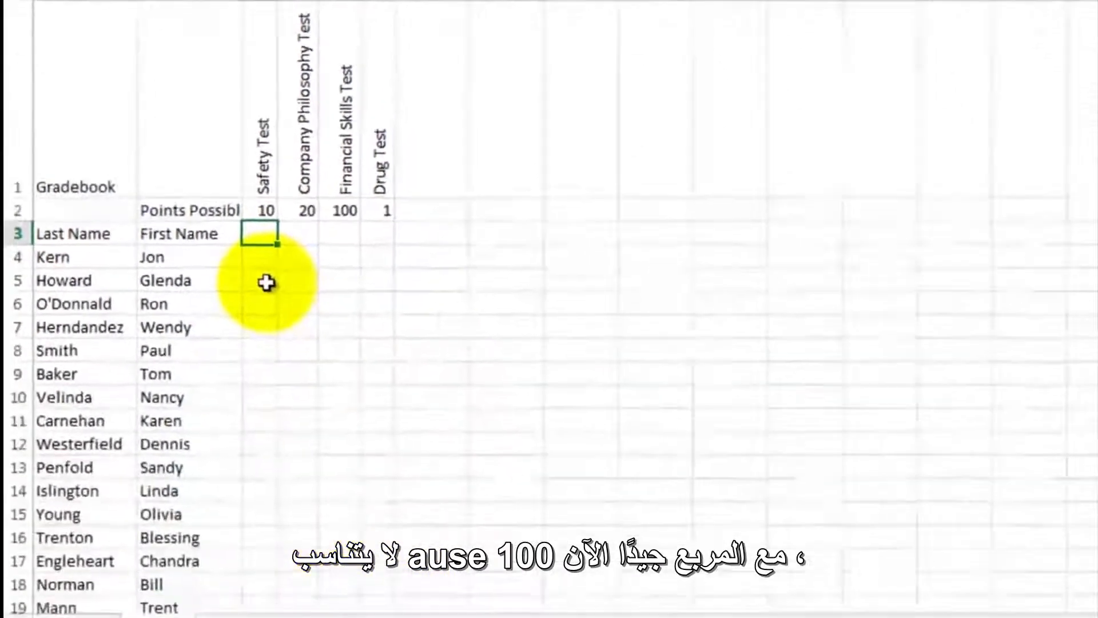
- Review the employees' test scores, checking the Safety Test column down to row 19 and the Drug Test result in F16
left_click(263, 258)
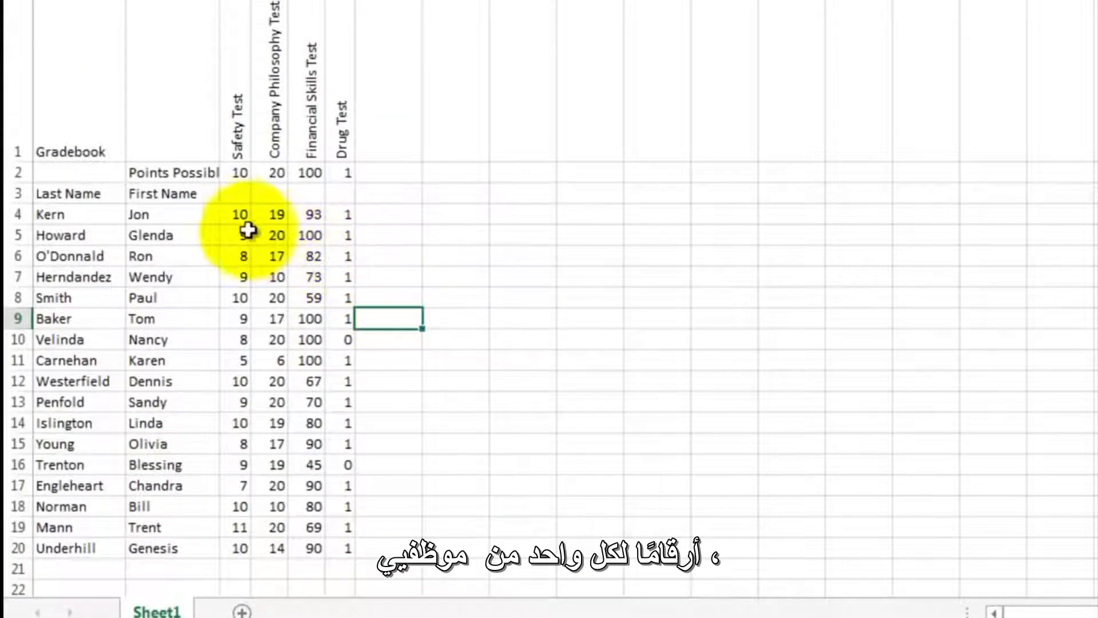
left_click(234, 216)
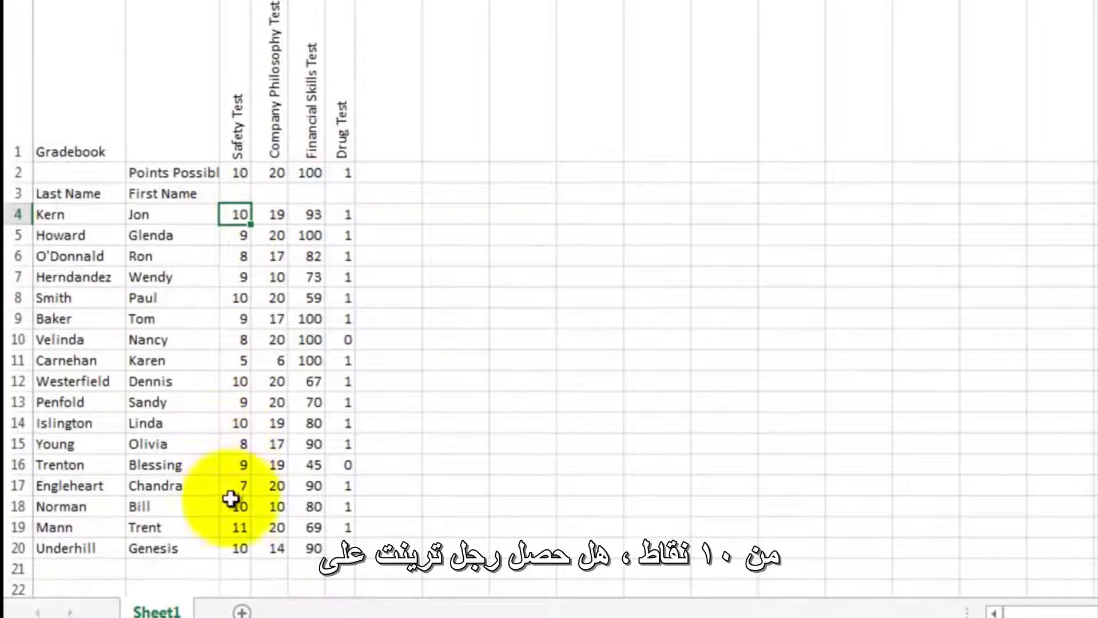
key("Down")
key("Down")
key("Down")
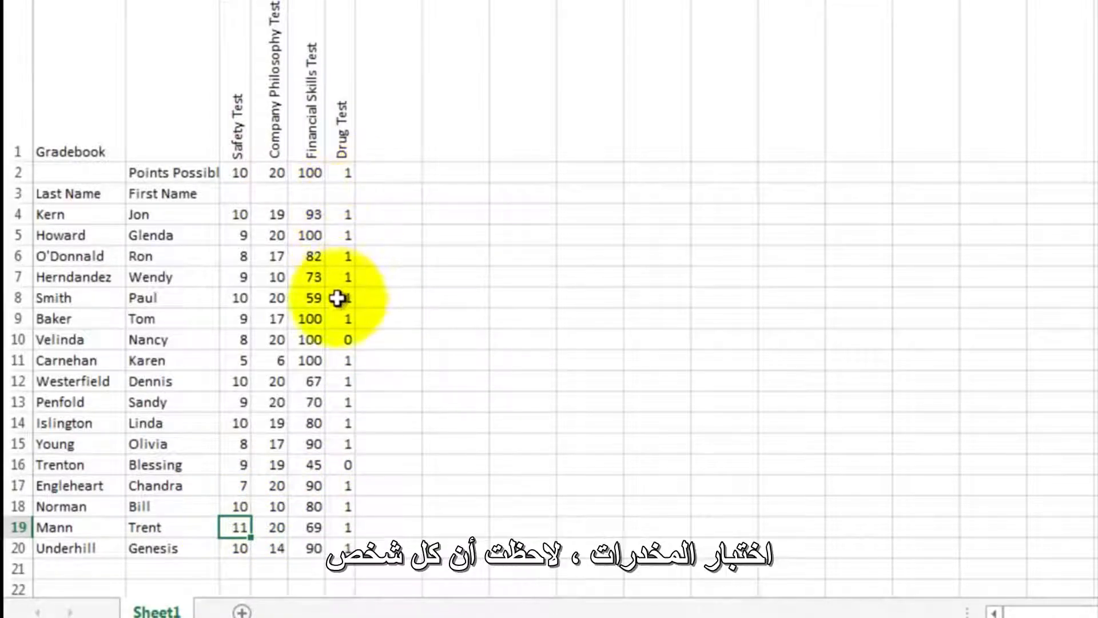
left_click(340, 463)
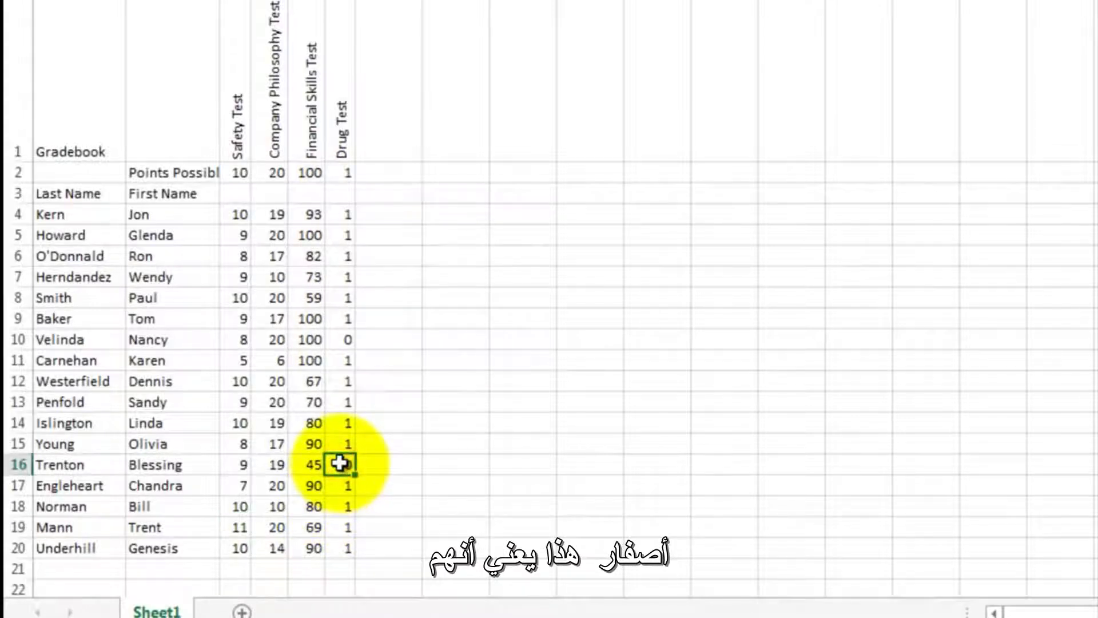
left_click(523, 234)
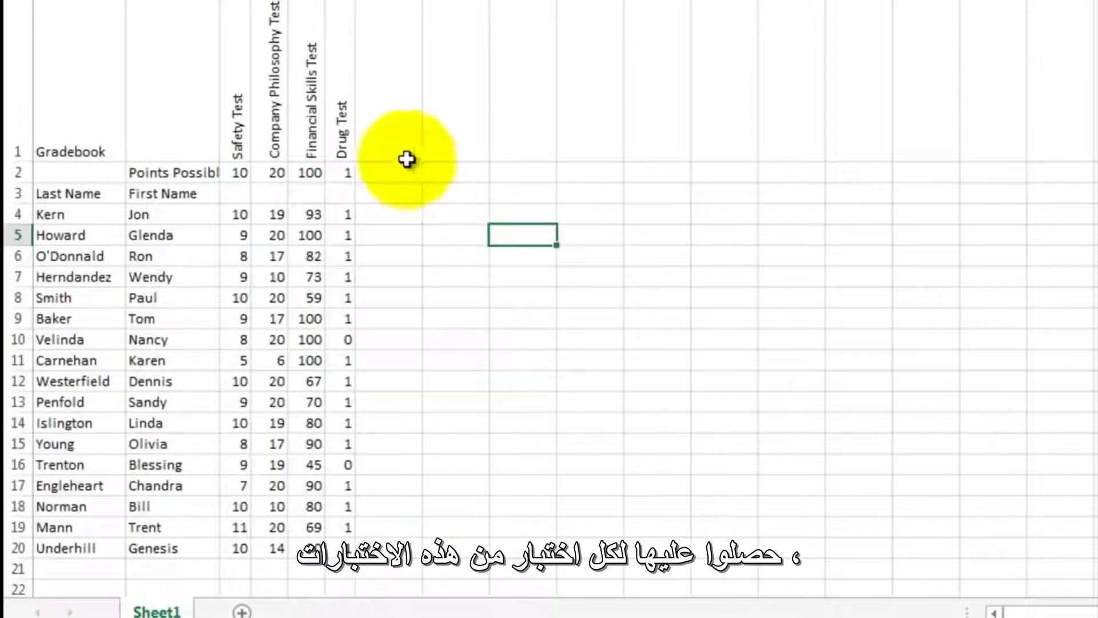
- Copy the four rotated test headings from C1:F1 and paste them into H1:K1
left_click(232, 135)
left_click_drag(247, 132, 345, 114)
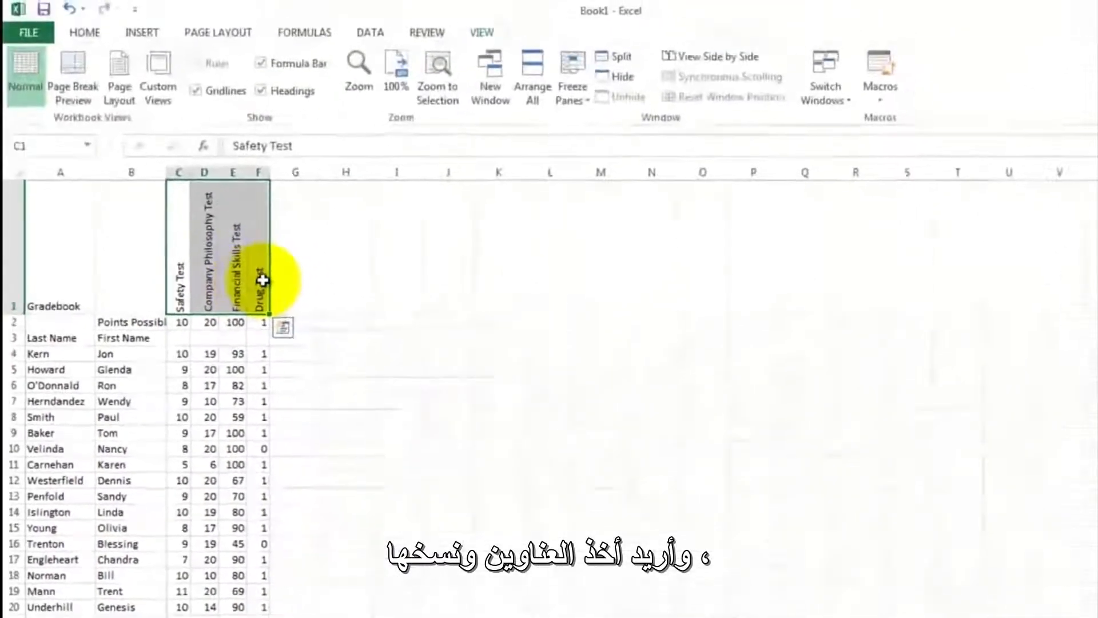
right_click(210, 284)
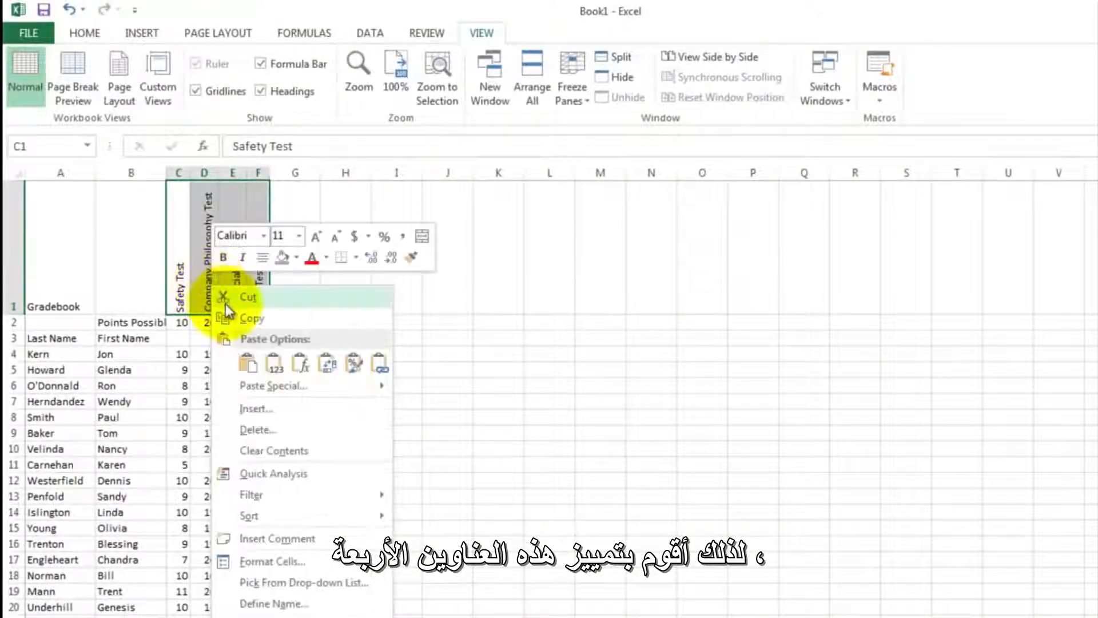
left_click(247, 319)
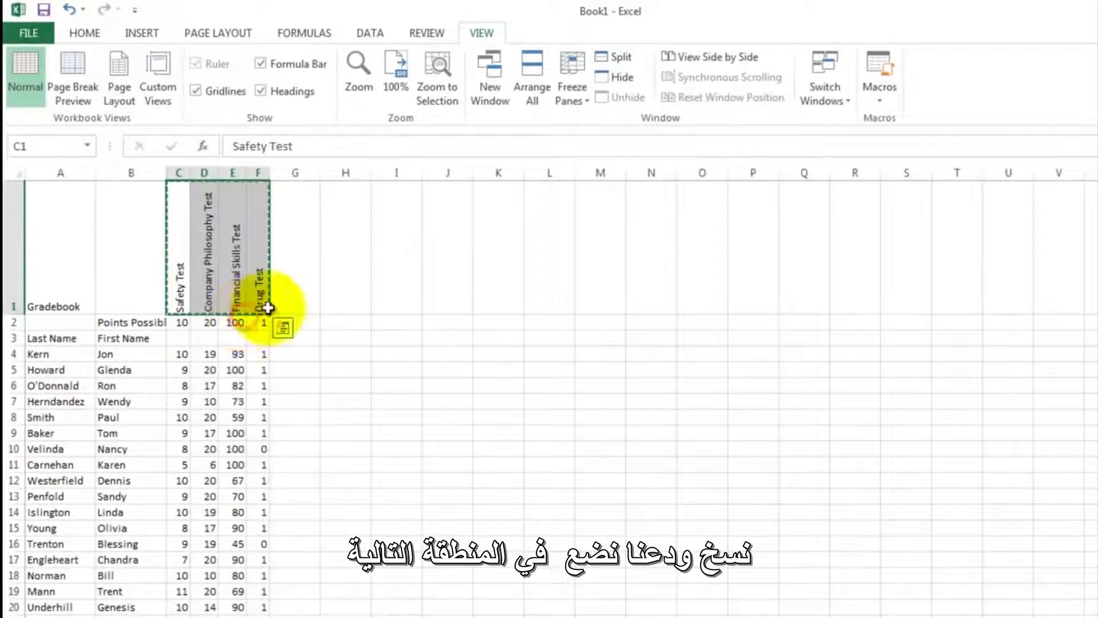
left_click(352, 275)
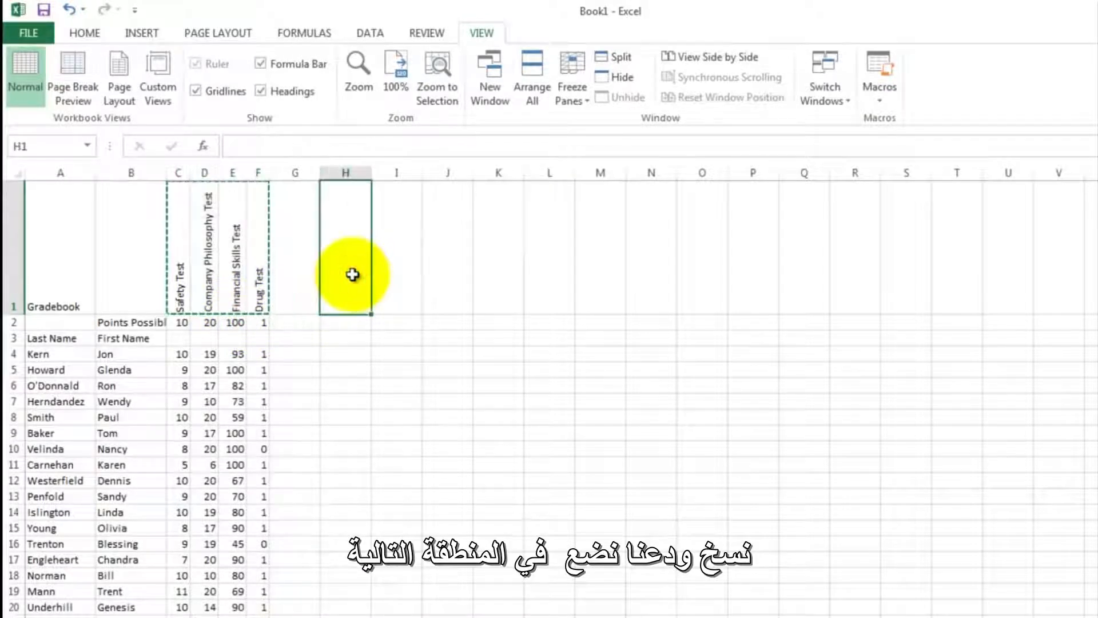
right_click(353, 273)
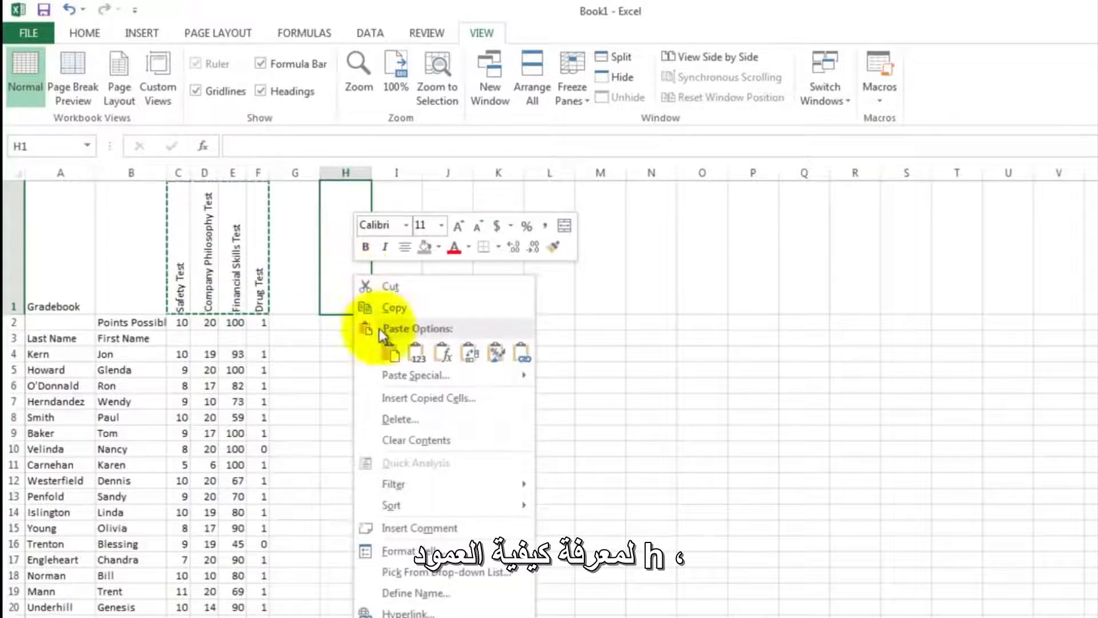
left_click(389, 351)
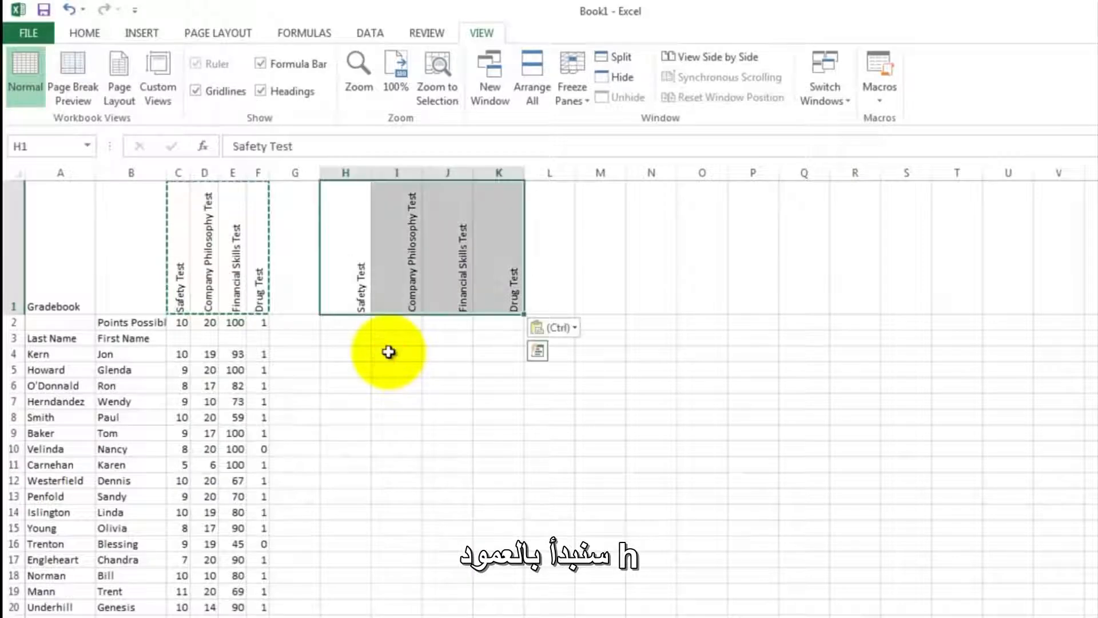
- Enter the formula =C4/C2 in H4 to divide the first employee's Safety Test score by the points possible
left_click(340, 355)
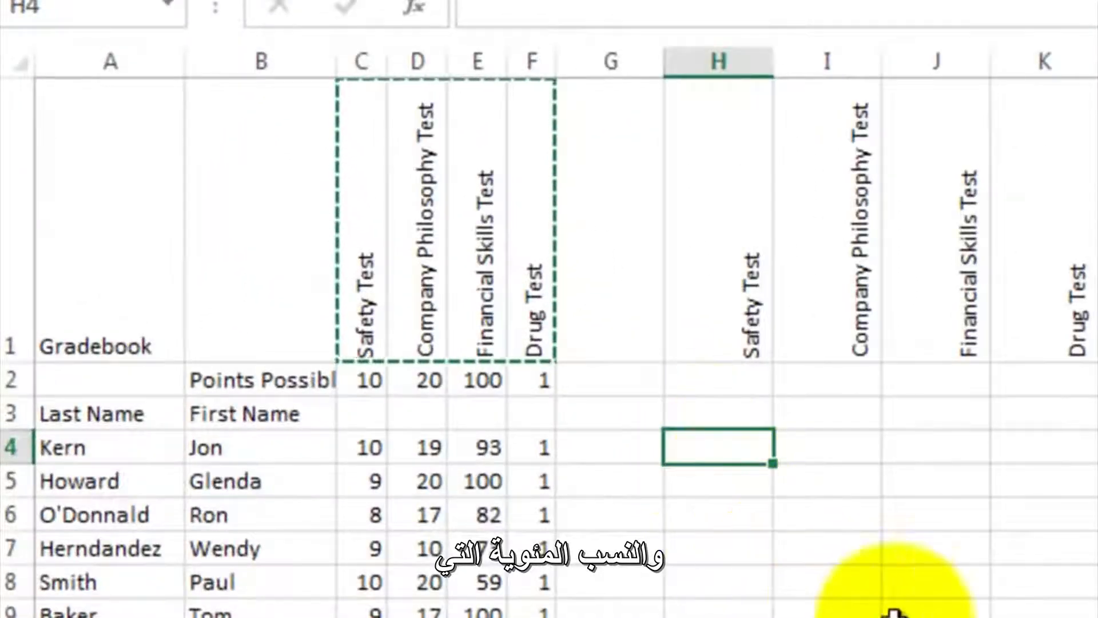
type("=")
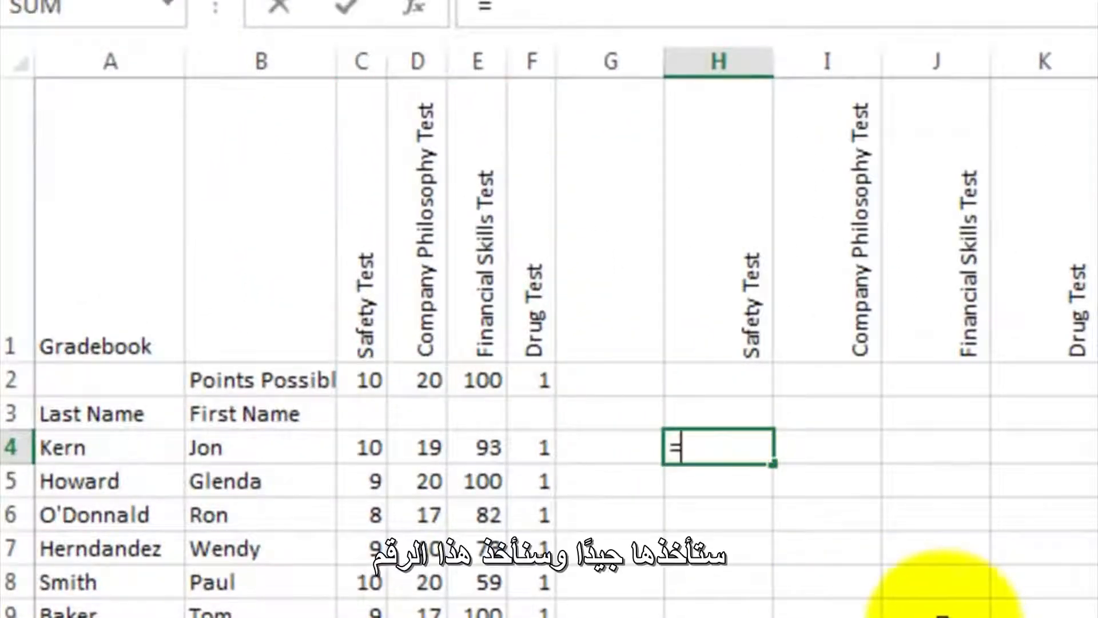
left_click(363, 455)
type("/")
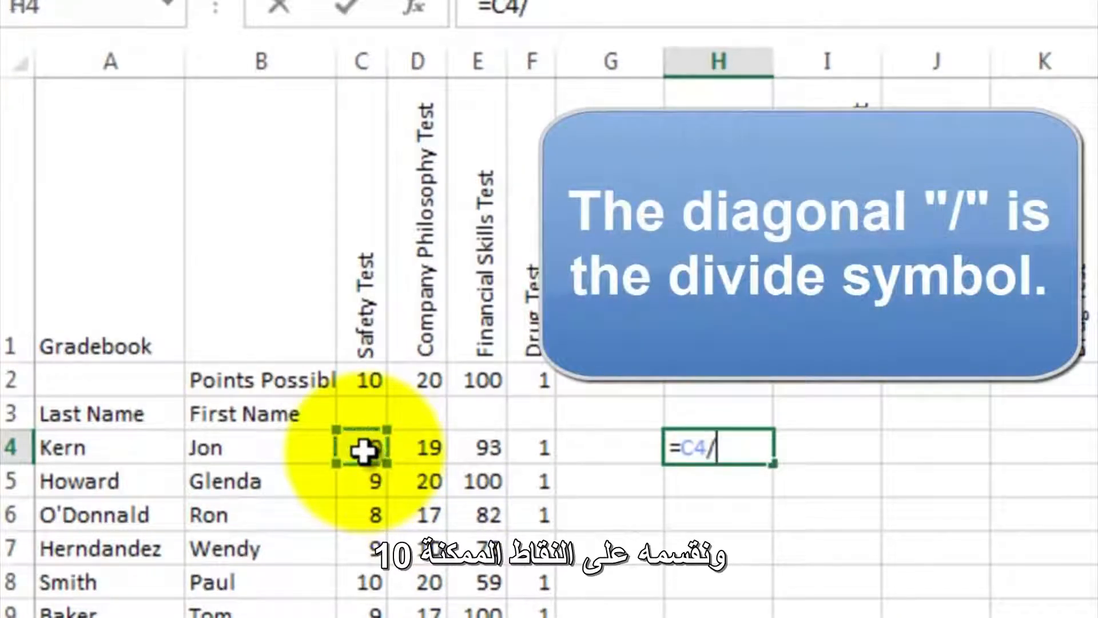
left_click(366, 378)
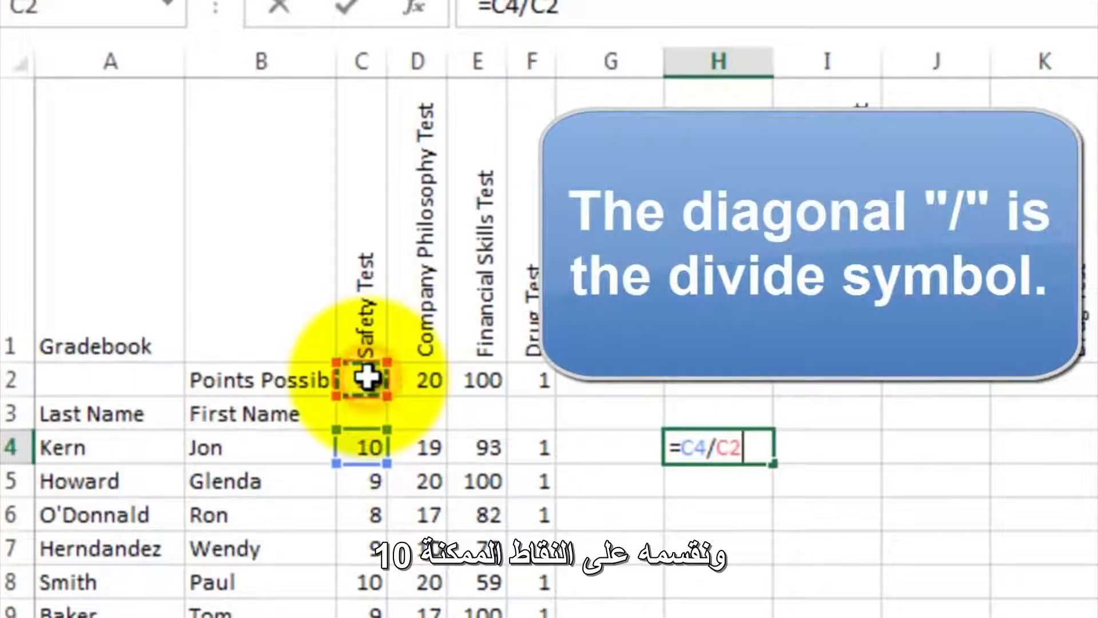
key("Return")
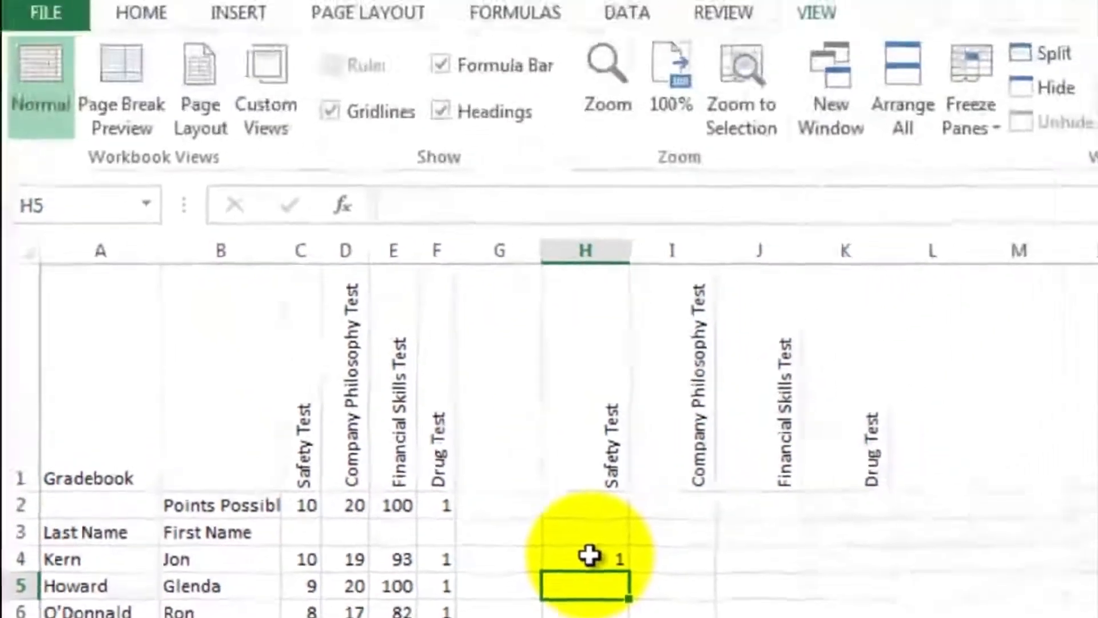
- Format the Safety Test result in H4 as a percentage
left_click(590, 555)
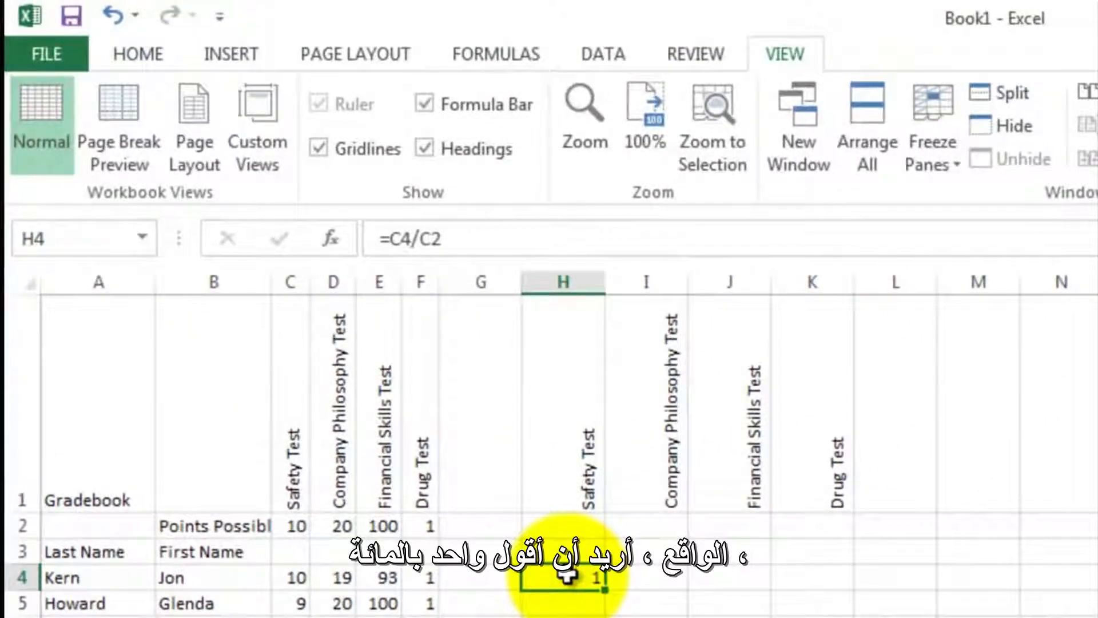
left_click(139, 54)
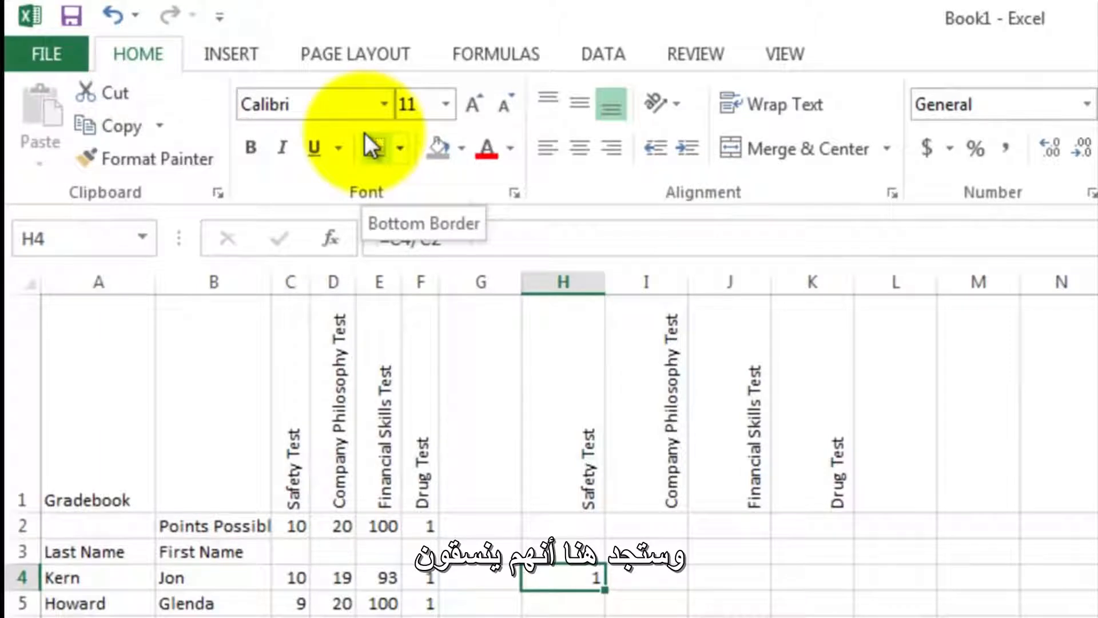
left_click(976, 147)
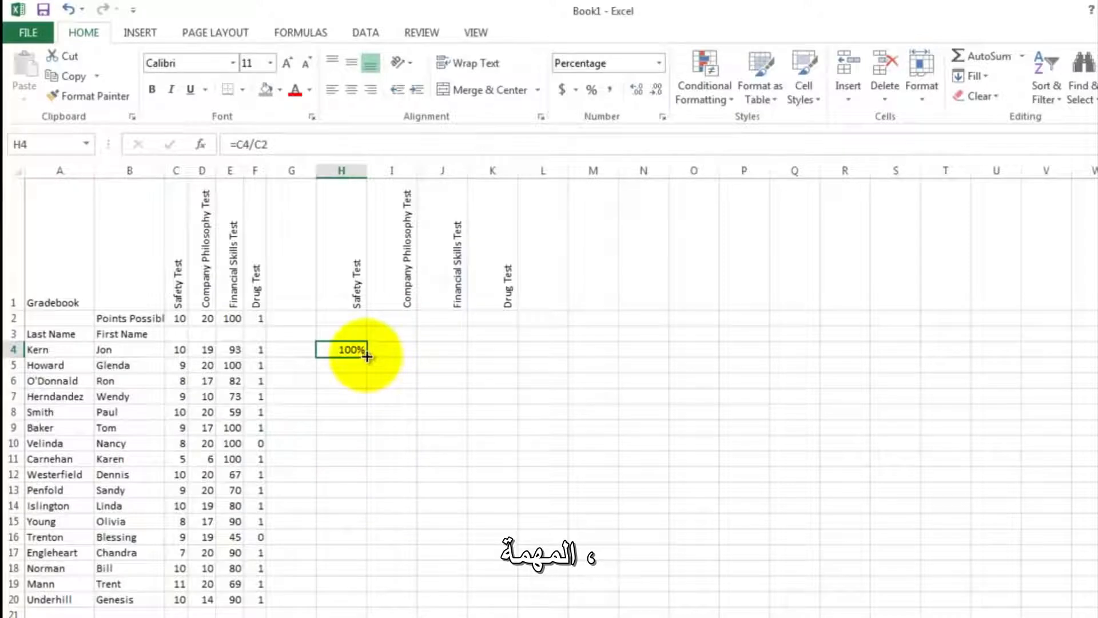
- Fill the H4 formula down to H20 and inspect the cell references used in H5 and H7
left_click_drag(366, 356, 363, 597)
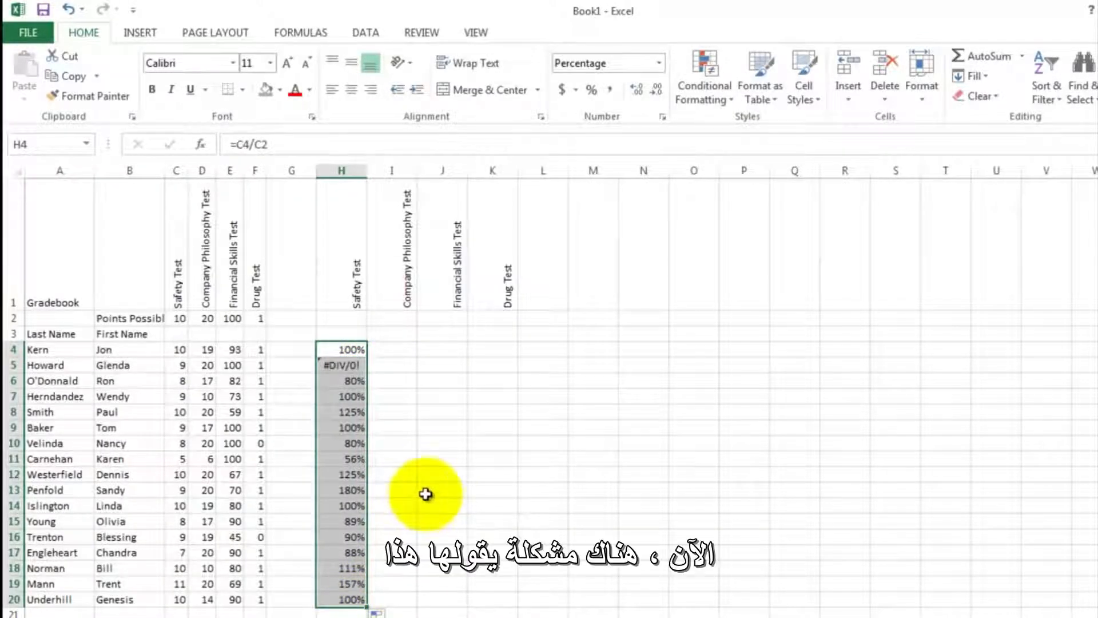
left_click(352, 365)
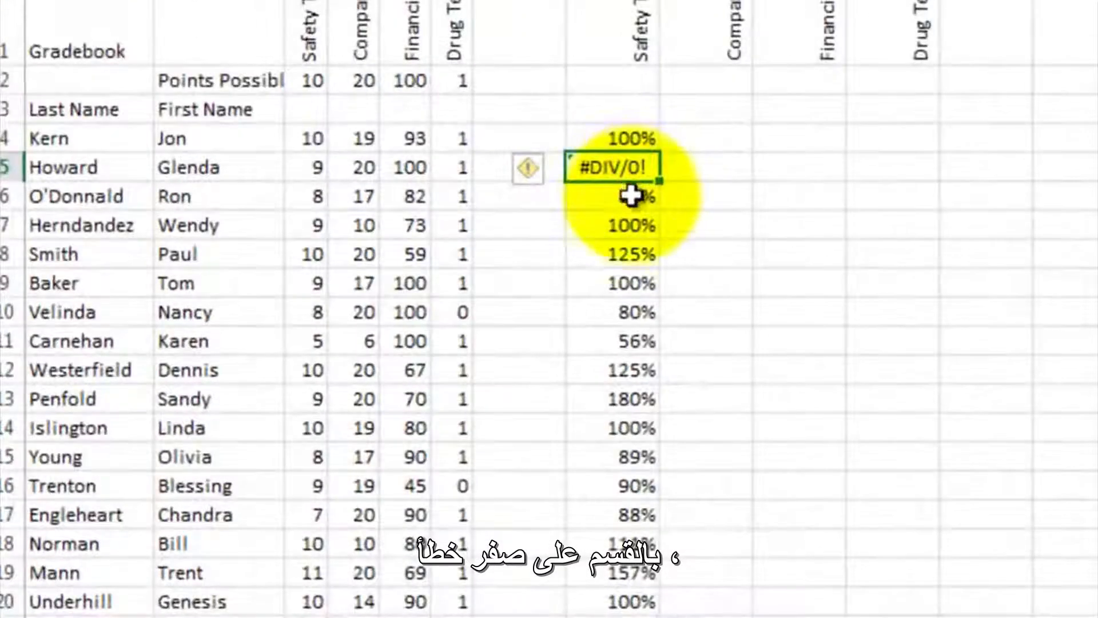
left_click(629, 225)
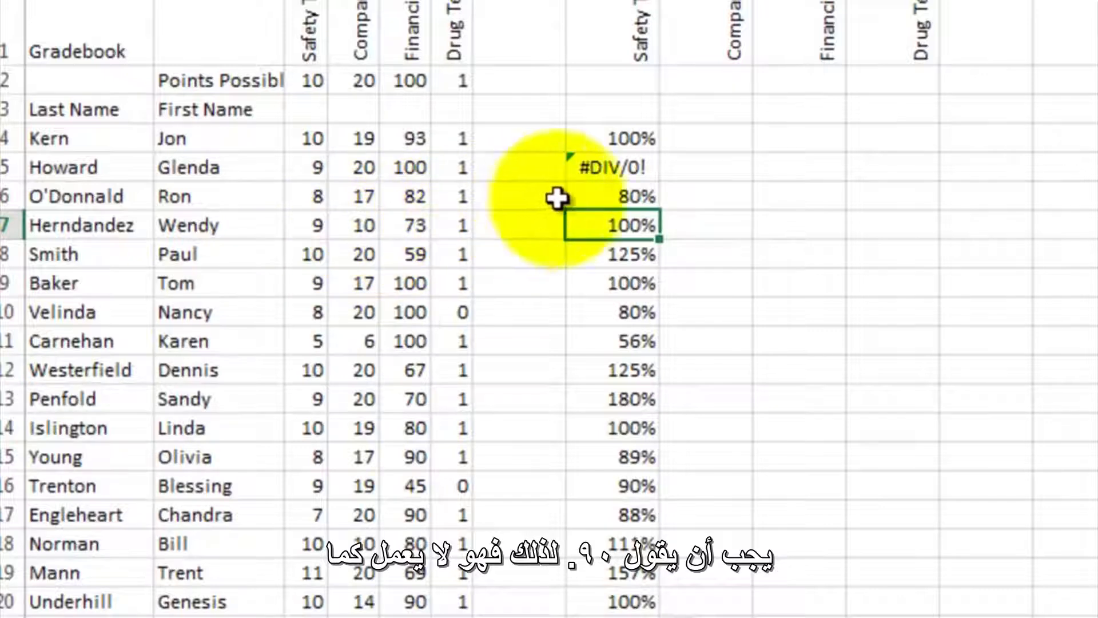
double_click(613, 227)
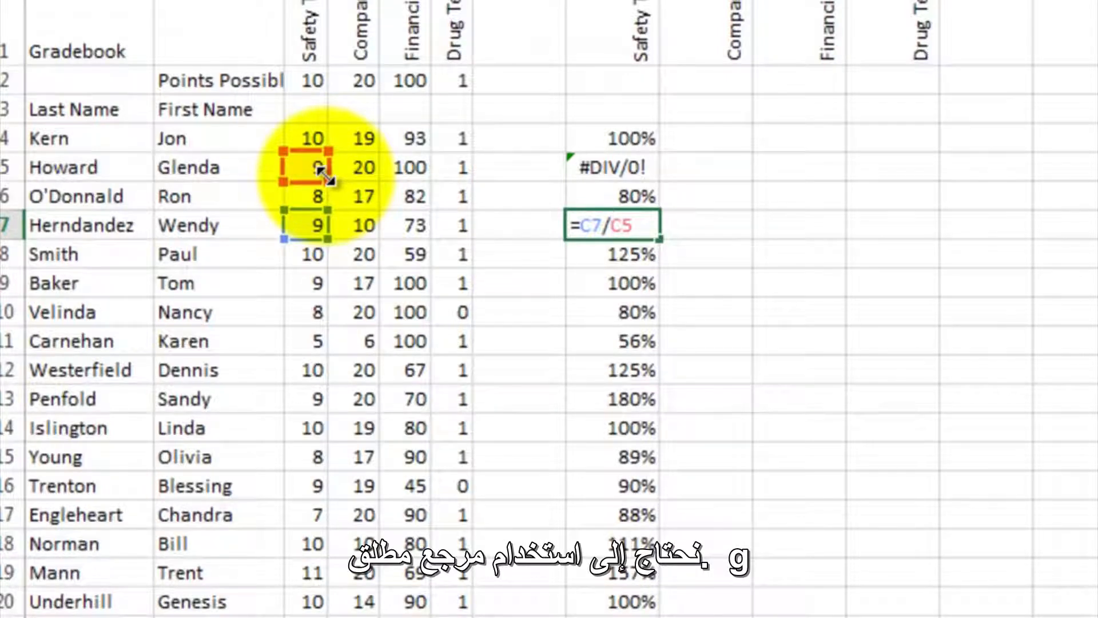
key("ctrl+Return")
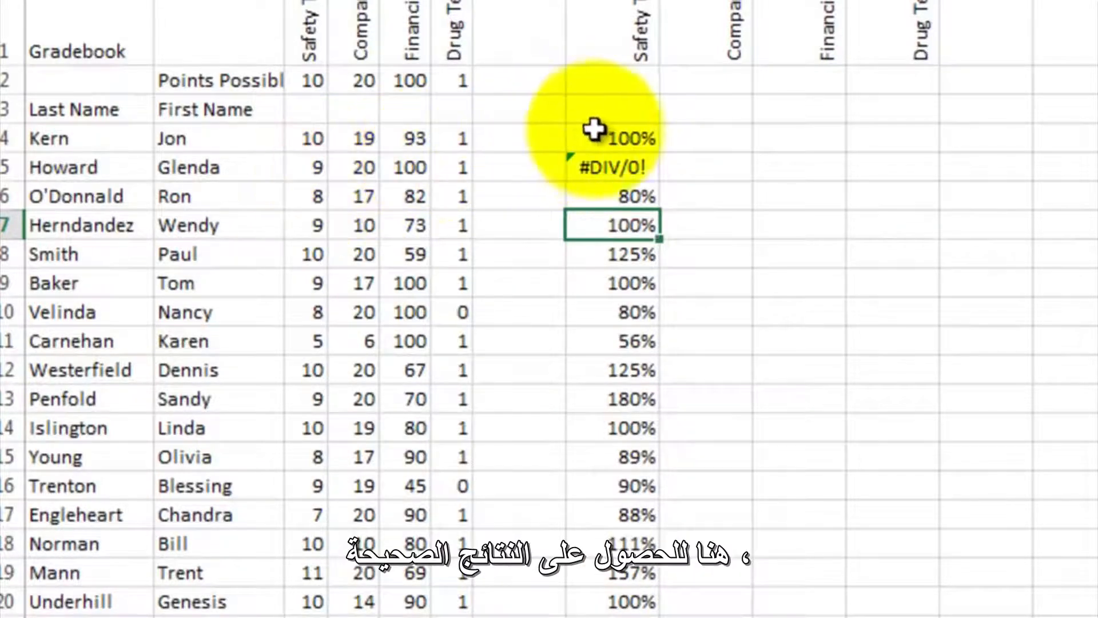
- Clear the contents of the Safety Test percentages in H4:H20
left_click_drag(598, 135, 589, 390)
left_click_drag(603, 521, 589, 576)
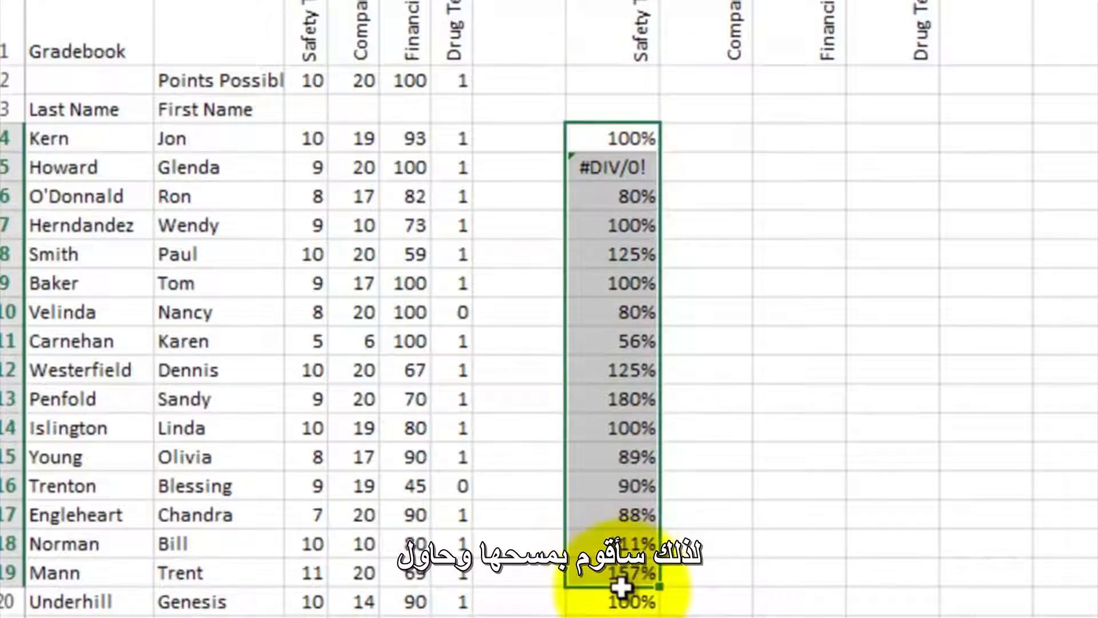
right_click(633, 305)
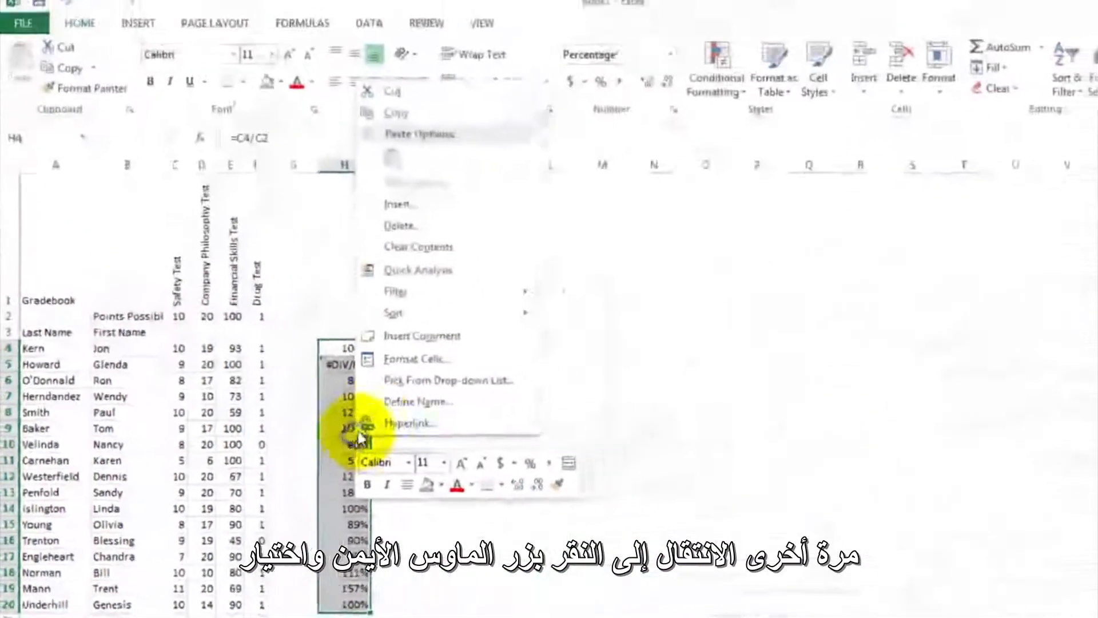
left_click(414, 252)
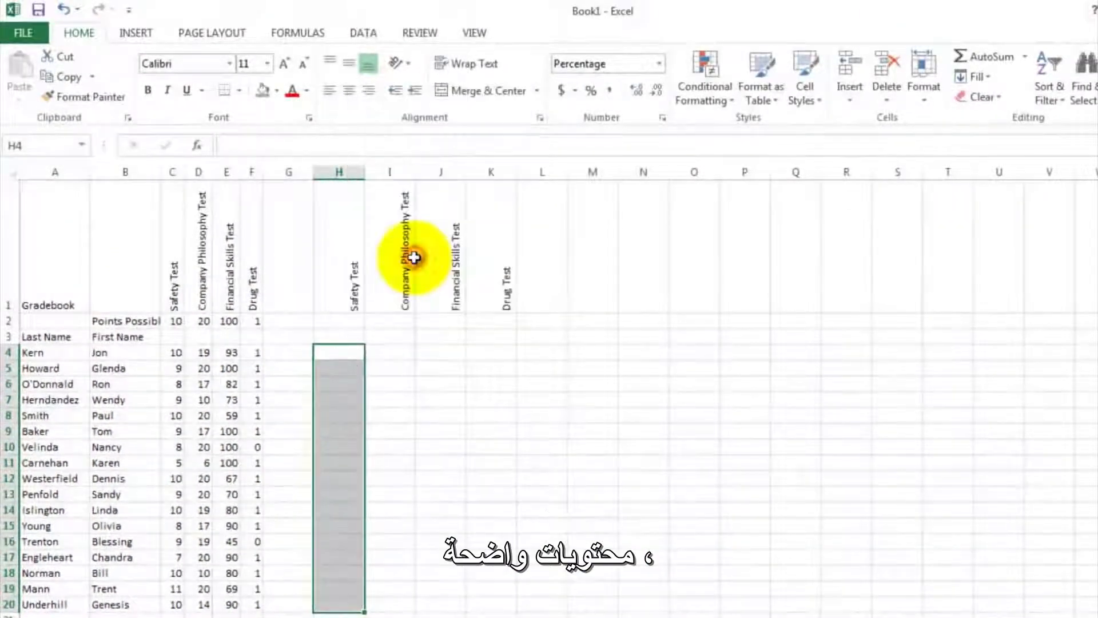
- Enter the formula =C4/C$2 in H4, locking the points possible reference to row 2
left_click(331, 353)
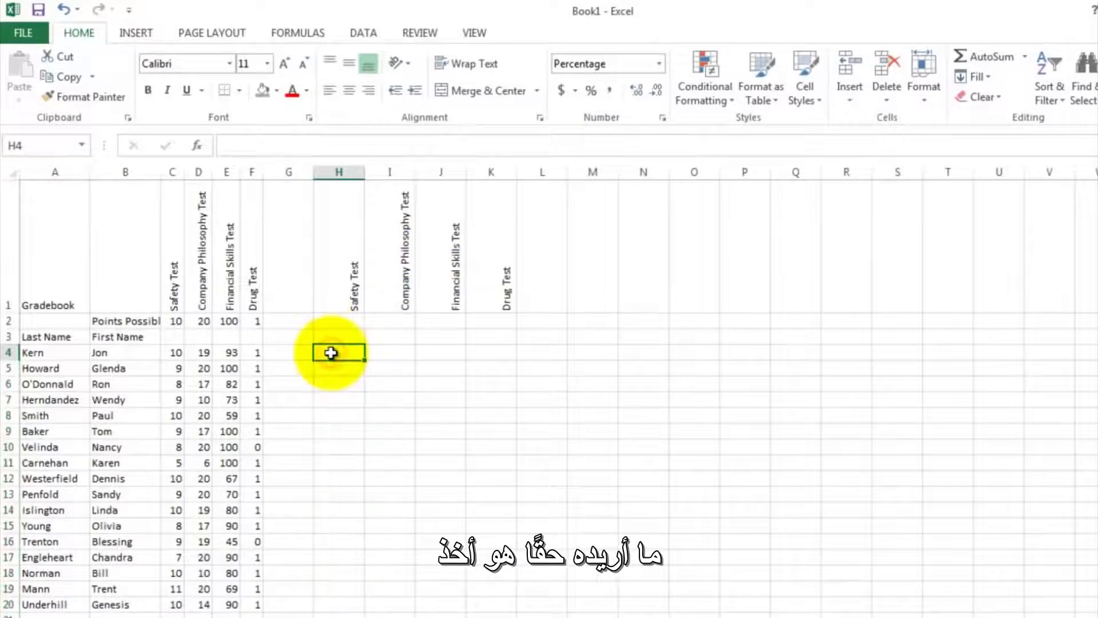
type("=")
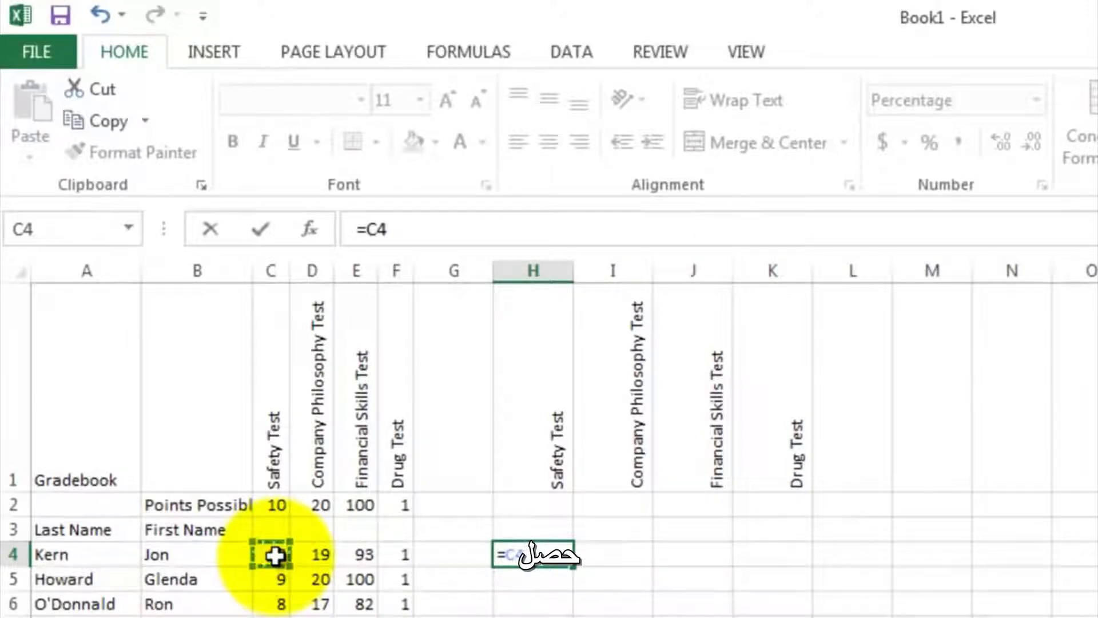
type("/")
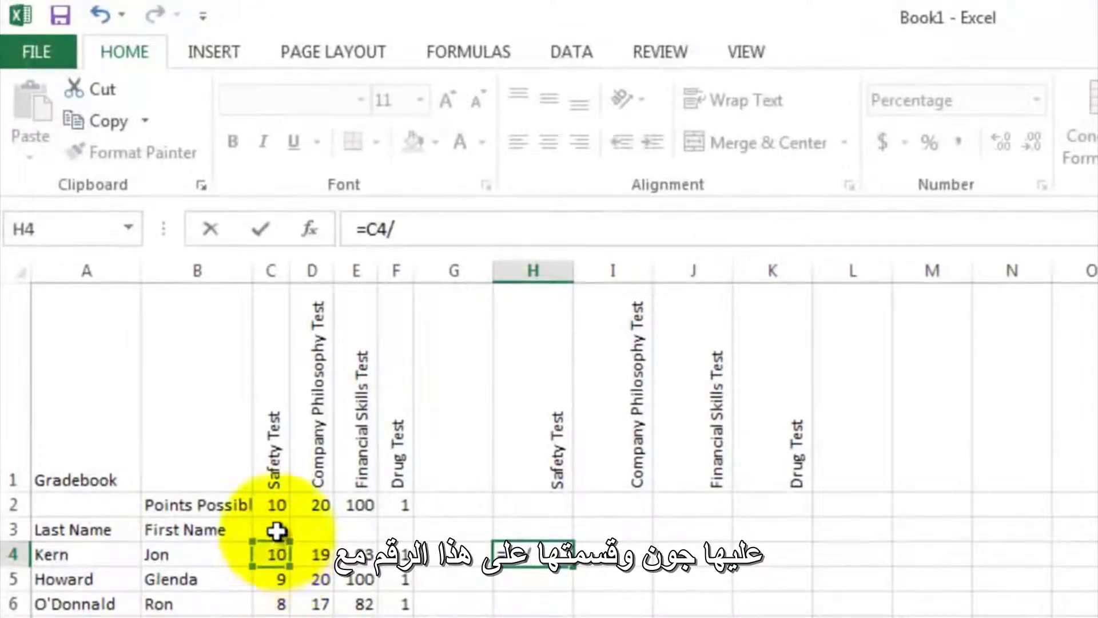
left_click(413, 229)
left_click(416, 237)
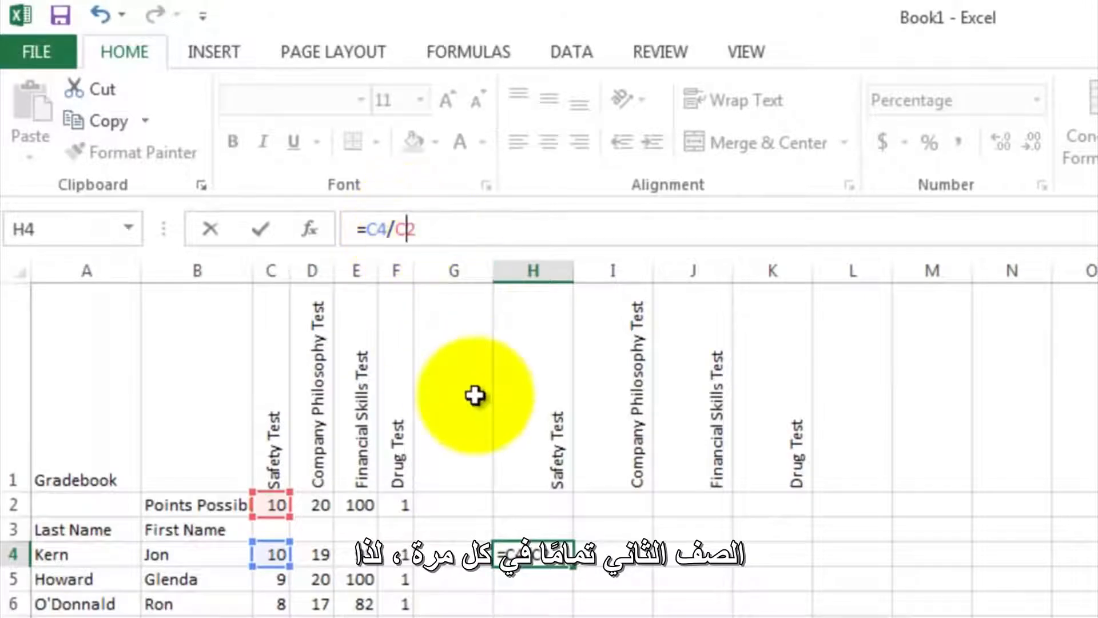
type("$")
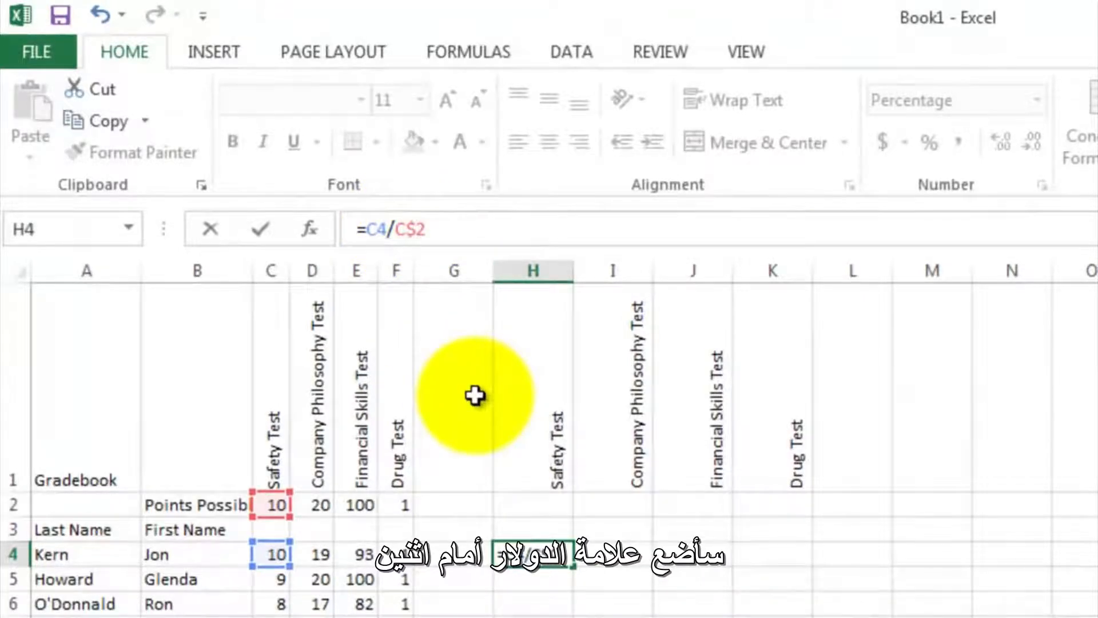
key("Return")
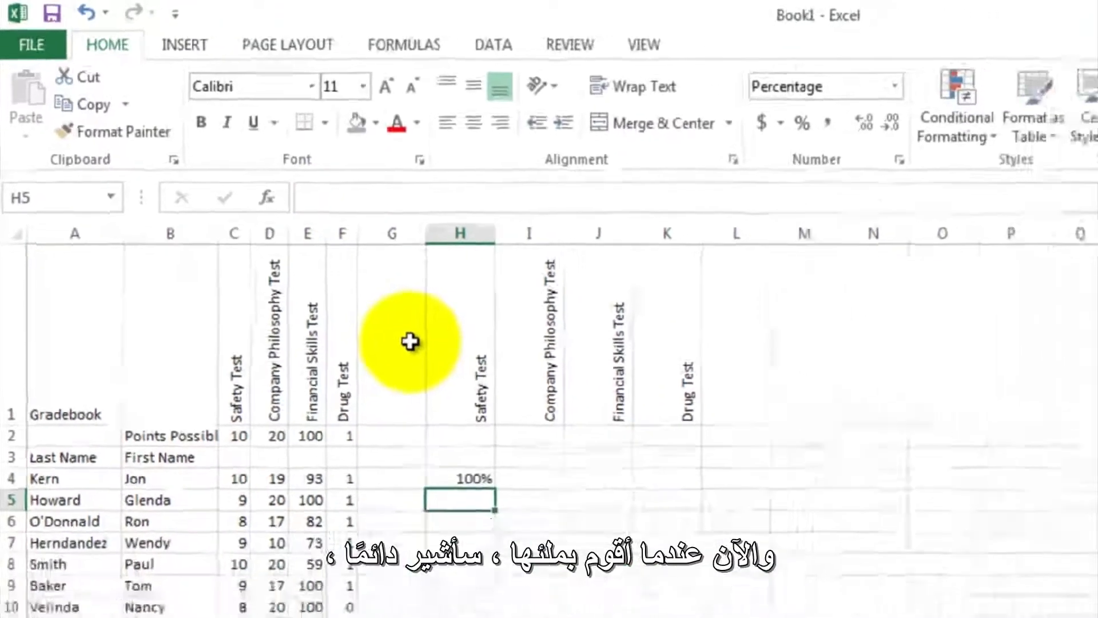
- Fill the Safety Test percentage formula from H4 down to H20 and check the result in H19
left_click(326, 349)
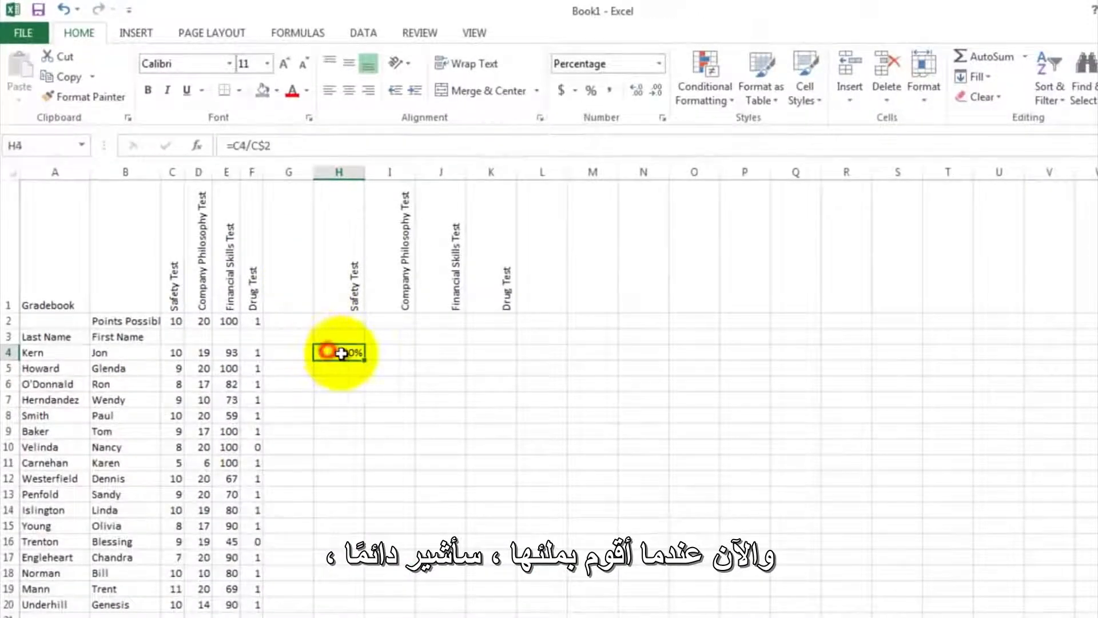
mouse_move(366, 359)
left_mouse_down()
mouse_move(343, 480)
mouse_move(350, 605)
left_mouse_up()
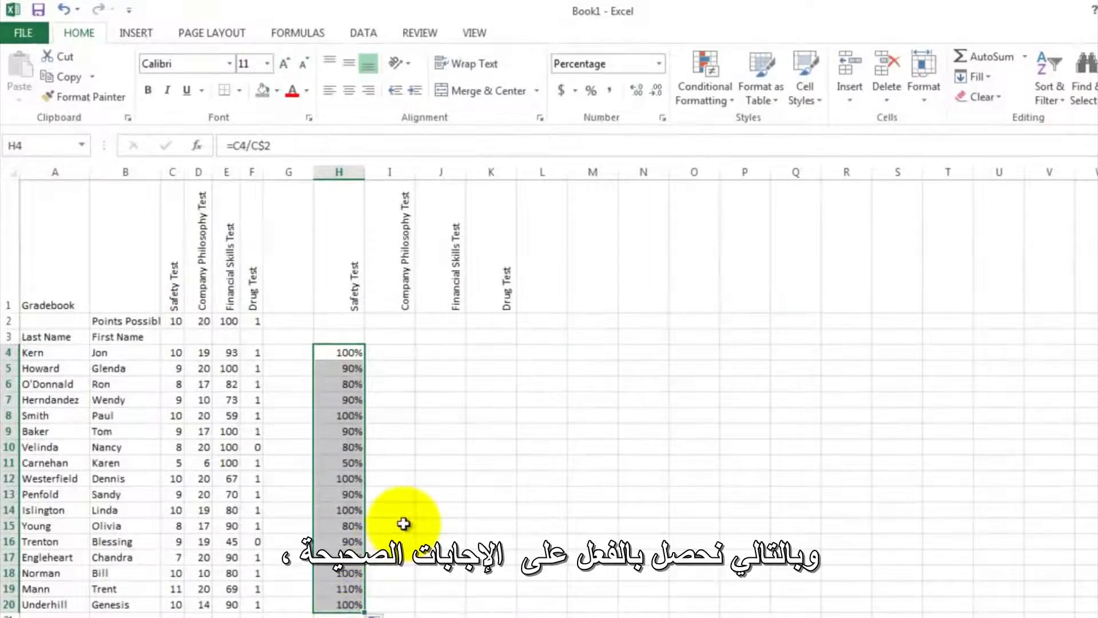
left_click(403, 523)
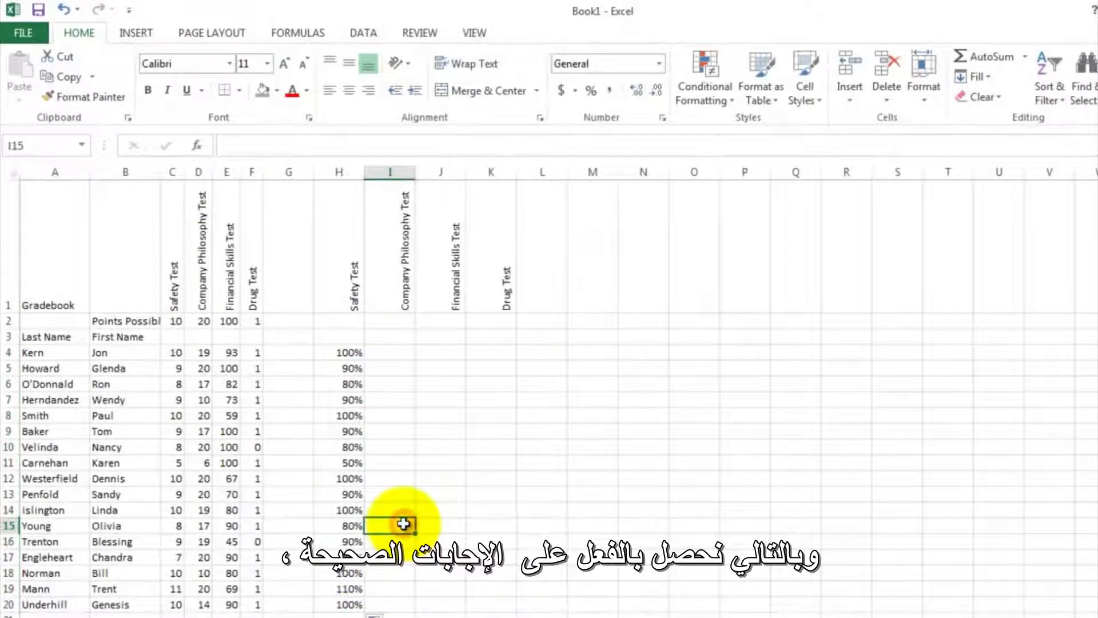
left_click(349, 590)
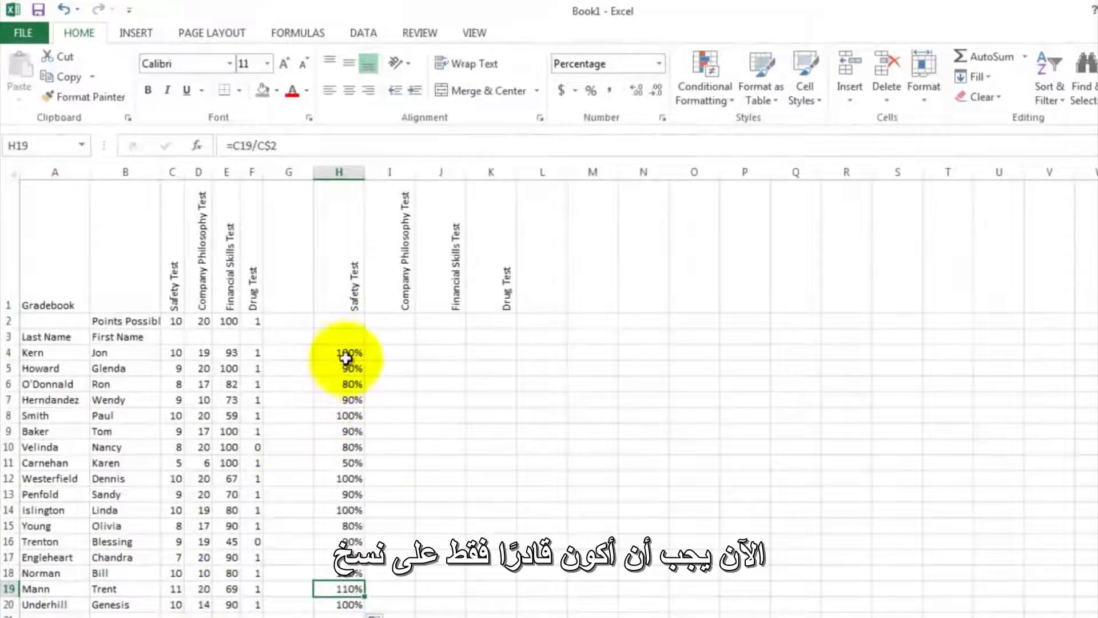
- Extend the percentage formulas from H4:H20 across to column K for the other three tests and check the results
left_click_drag(347, 352, 496, 583)
key("ctrl+v")
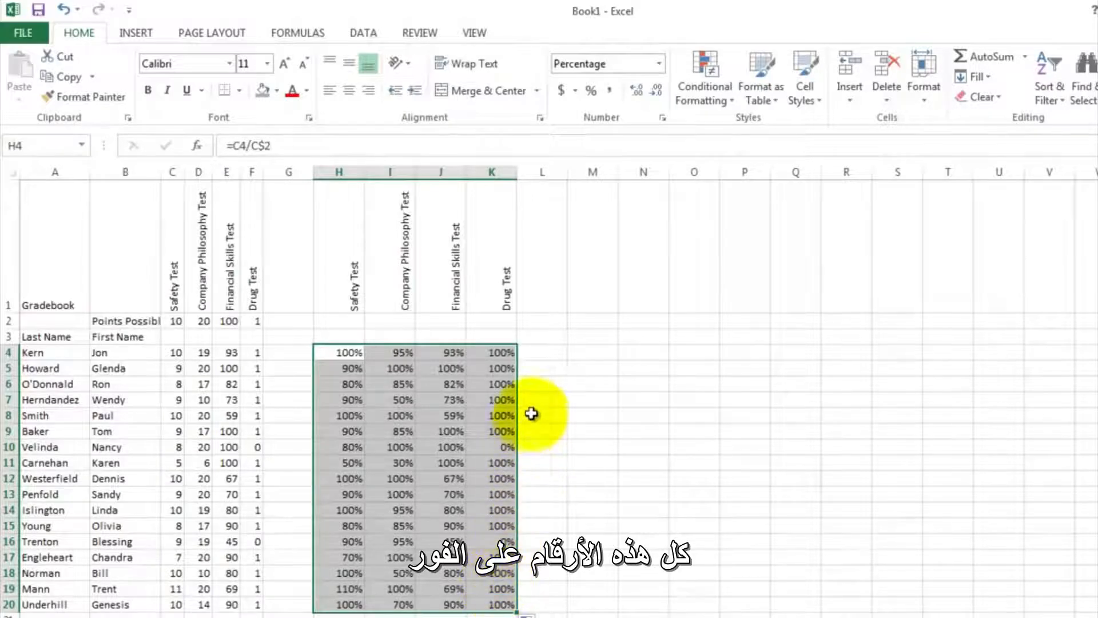
left_click(542, 382)
left_click(501, 348)
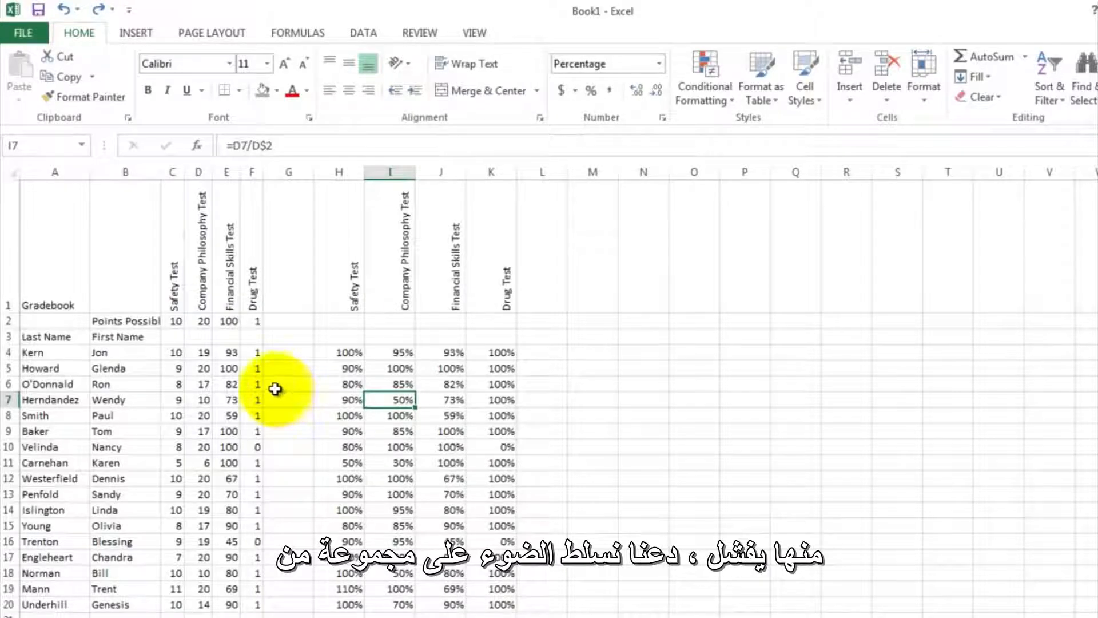
- Apply the green, yellow, red and black circle icon set to the Safety Test scores in C4:C20 and widen column C to fit them
left_click_drag(175, 352, 164, 612)
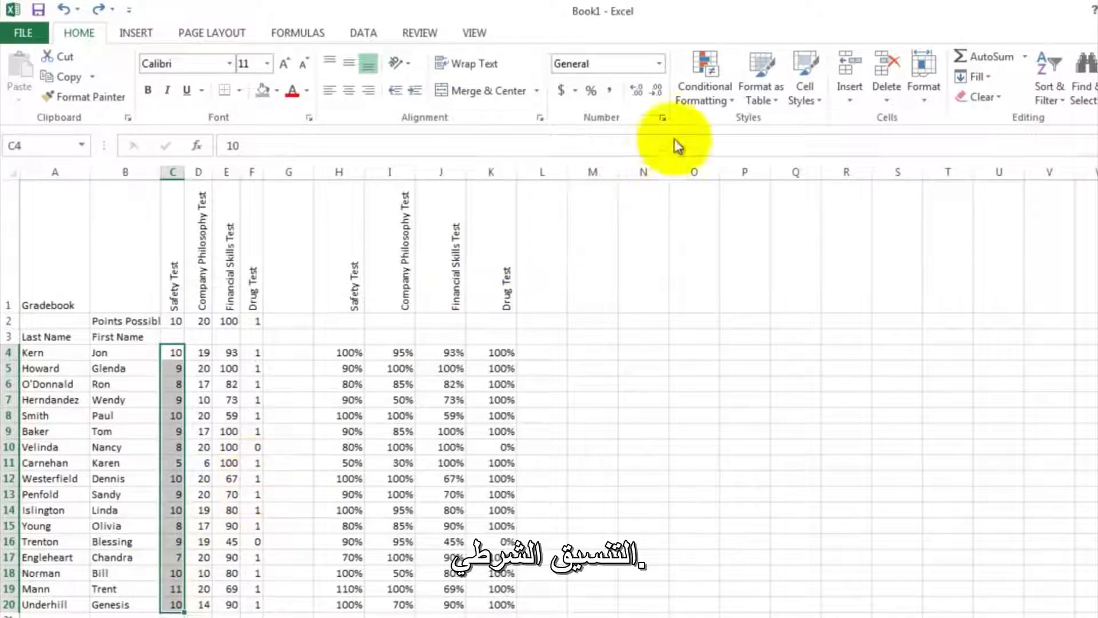
left_click(727, 84)
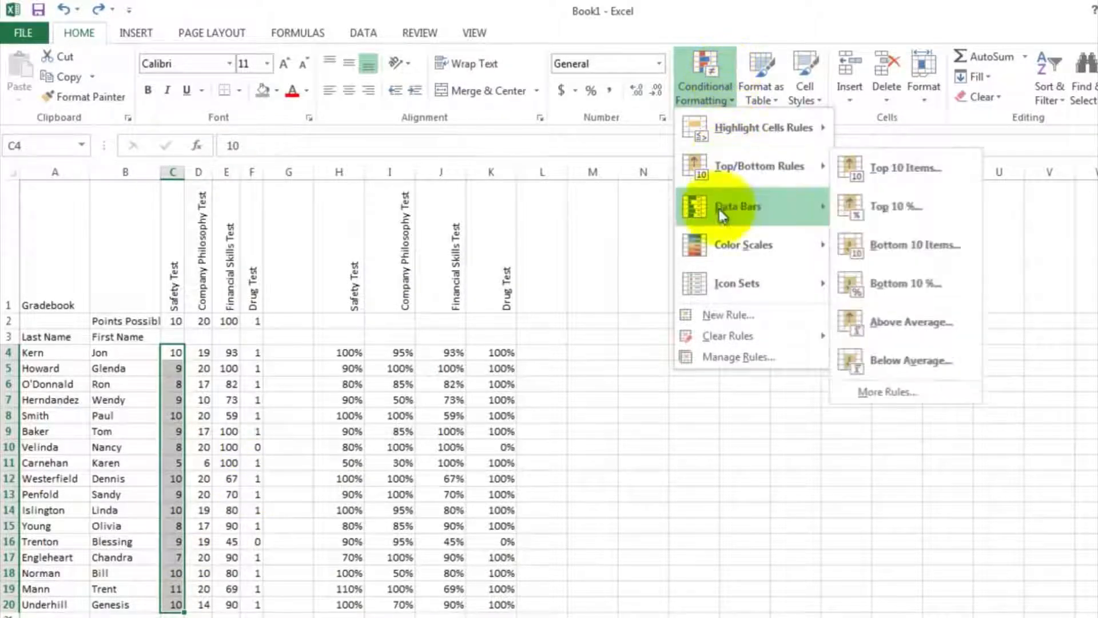
mouse_move(715, 290)
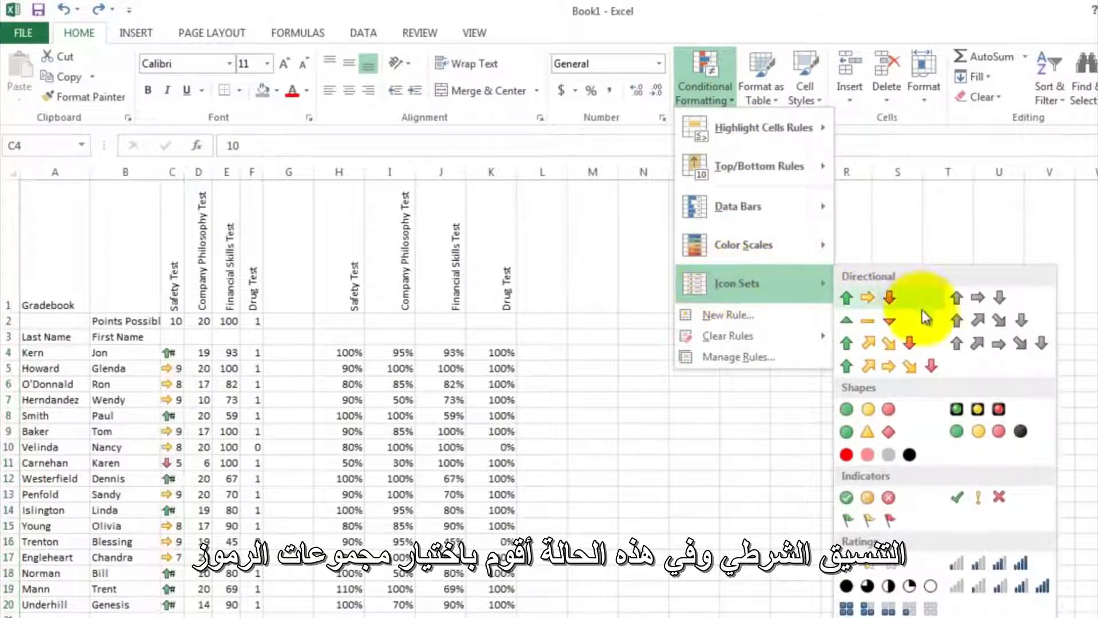
left_click(998, 437)
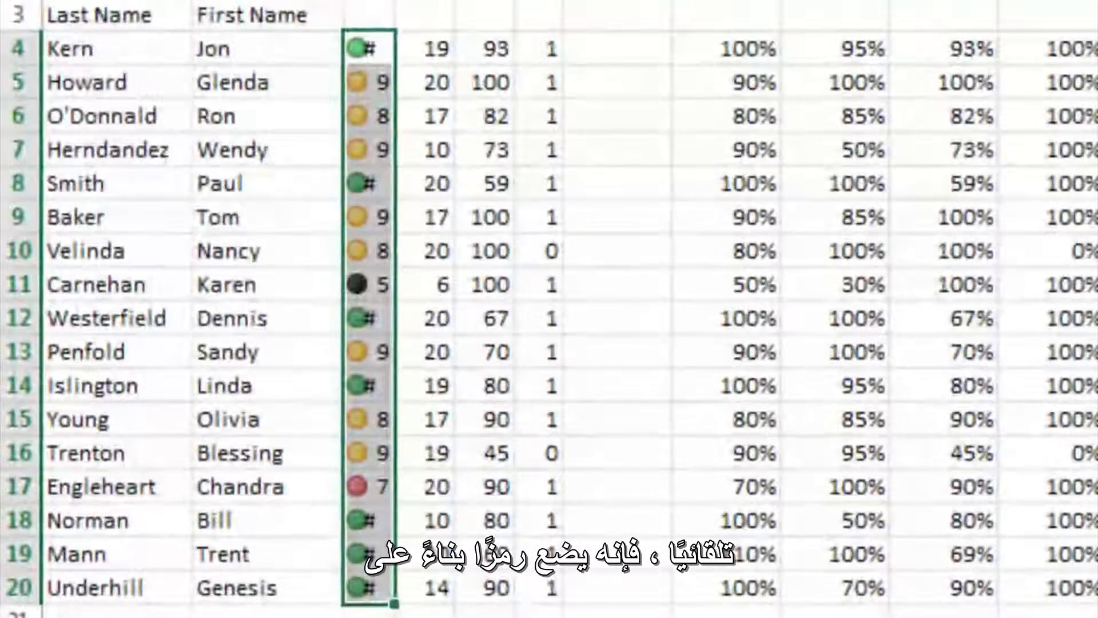
left_click_drag(396, 2, 431, 1)
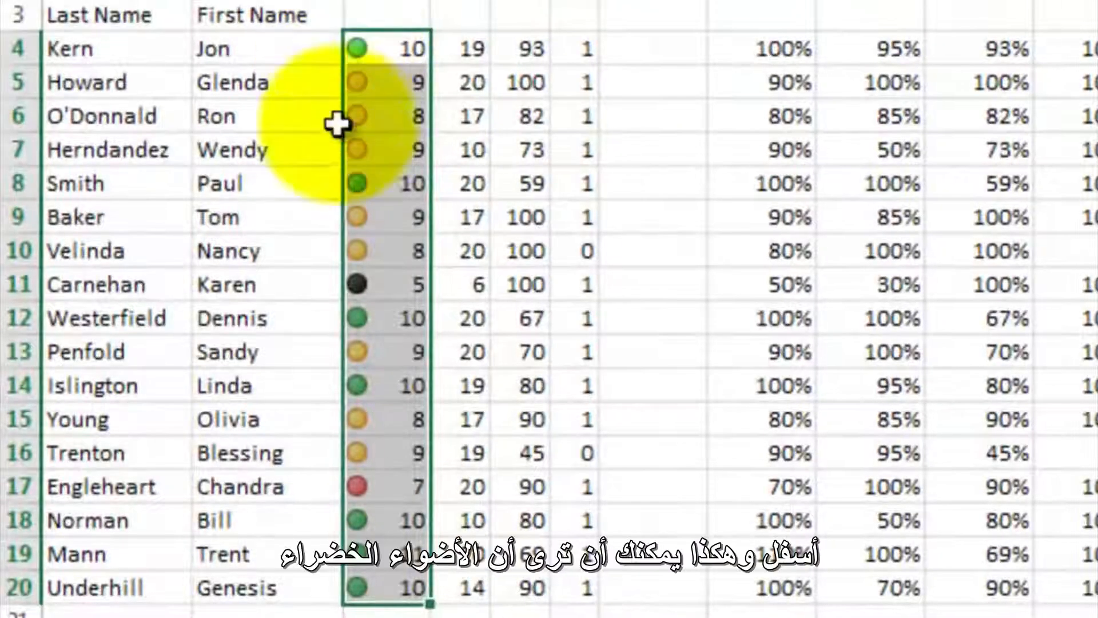
left_click(374, 148)
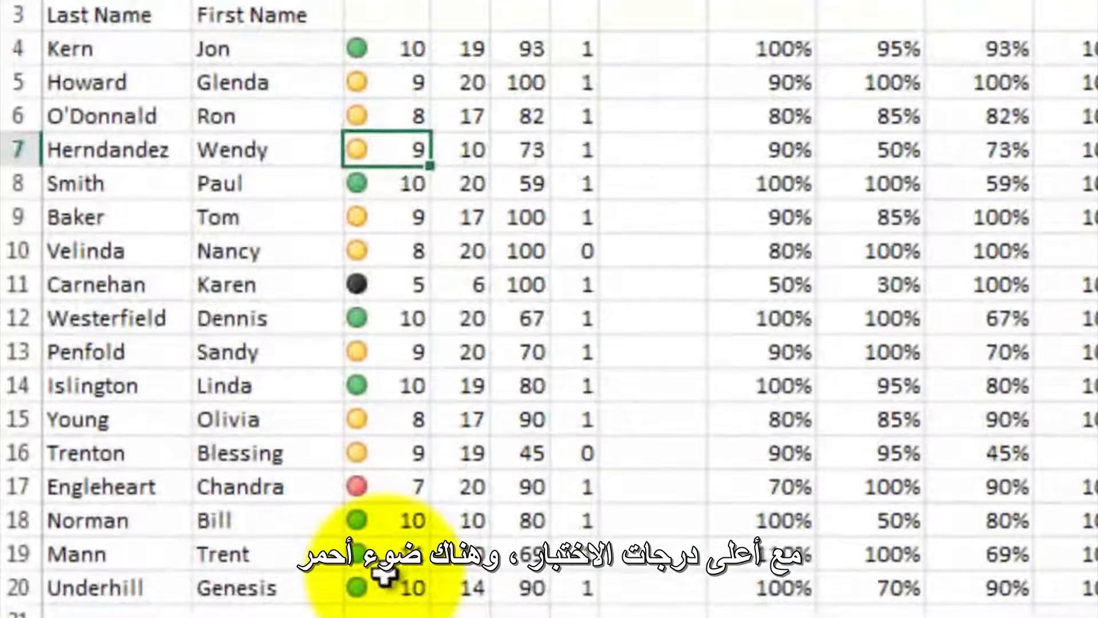
left_click(391, 489)
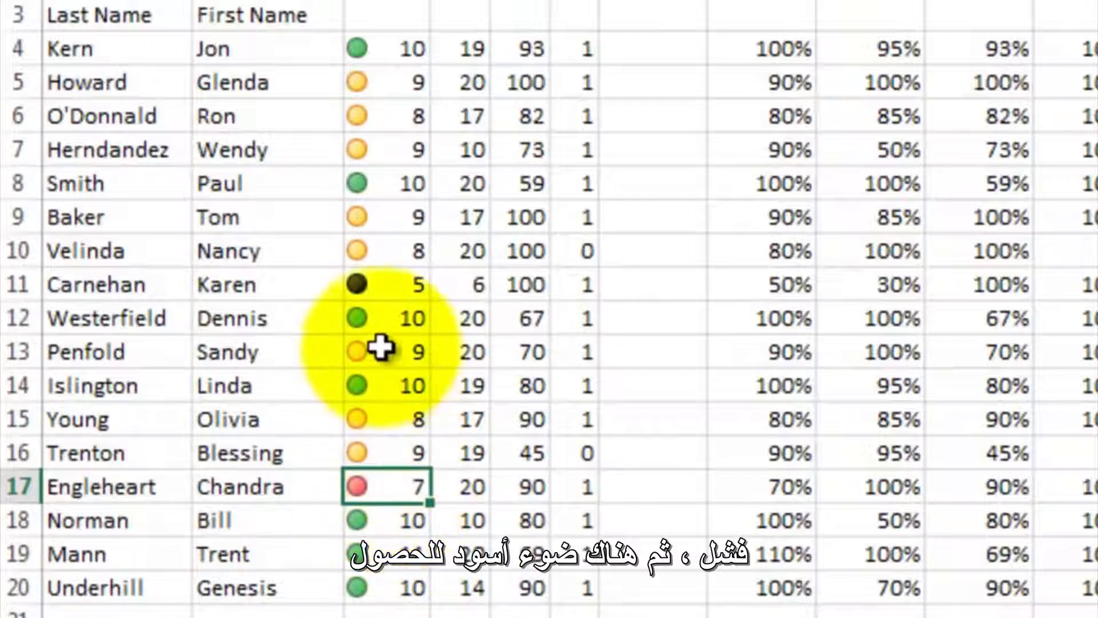
left_click(382, 289)
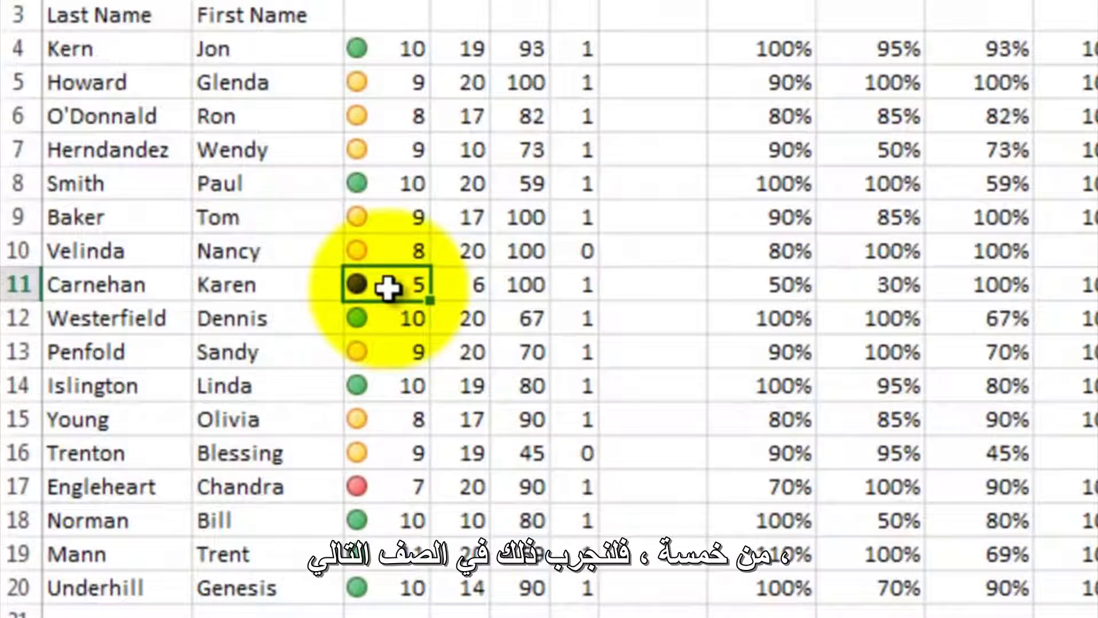
- Apply the same four-color traffic light icon set to the Company Philosophy Test scores in D4:D20 and widen column D slightly
left_click_drag(469, 49, 432, 372)
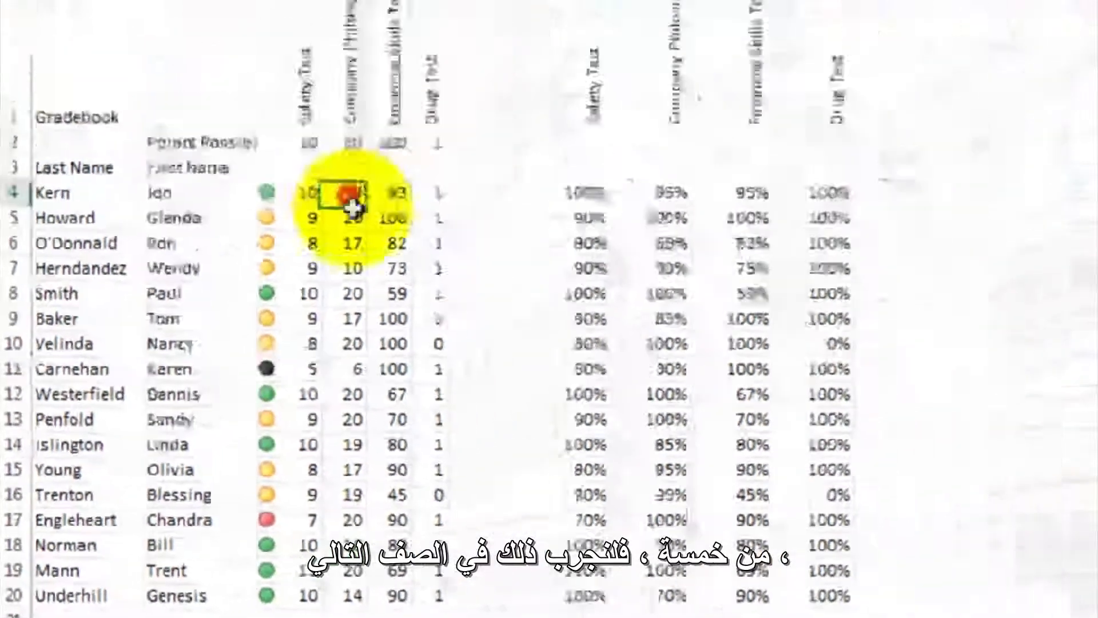
left_click_drag(213, 497, 229, 599)
left_click(746, 37)
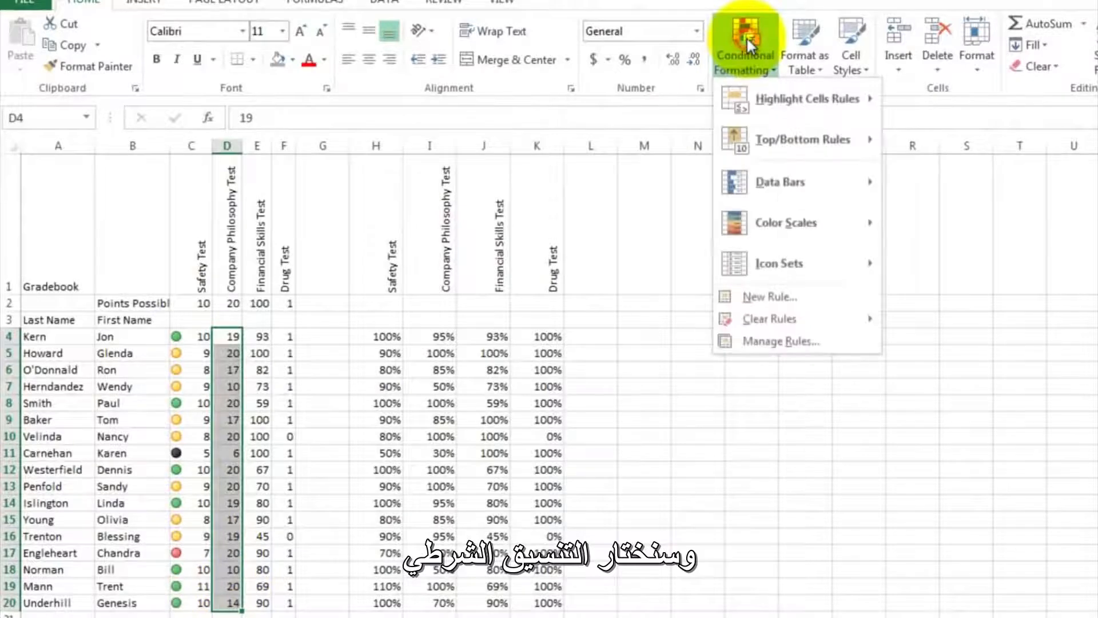
mouse_move(801, 261)
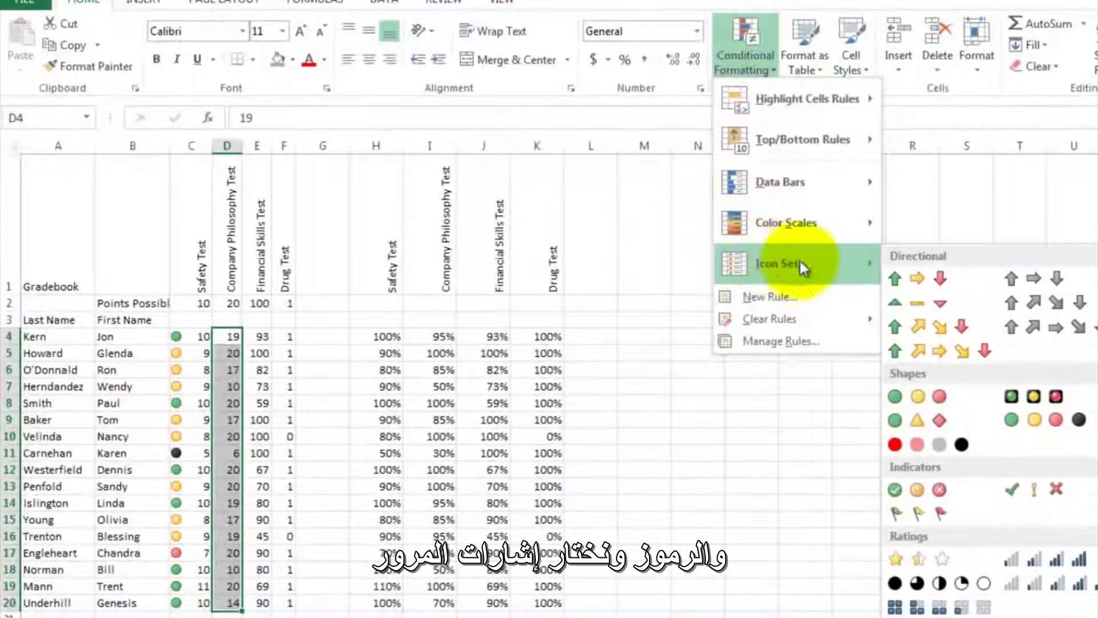
left_click(1027, 421)
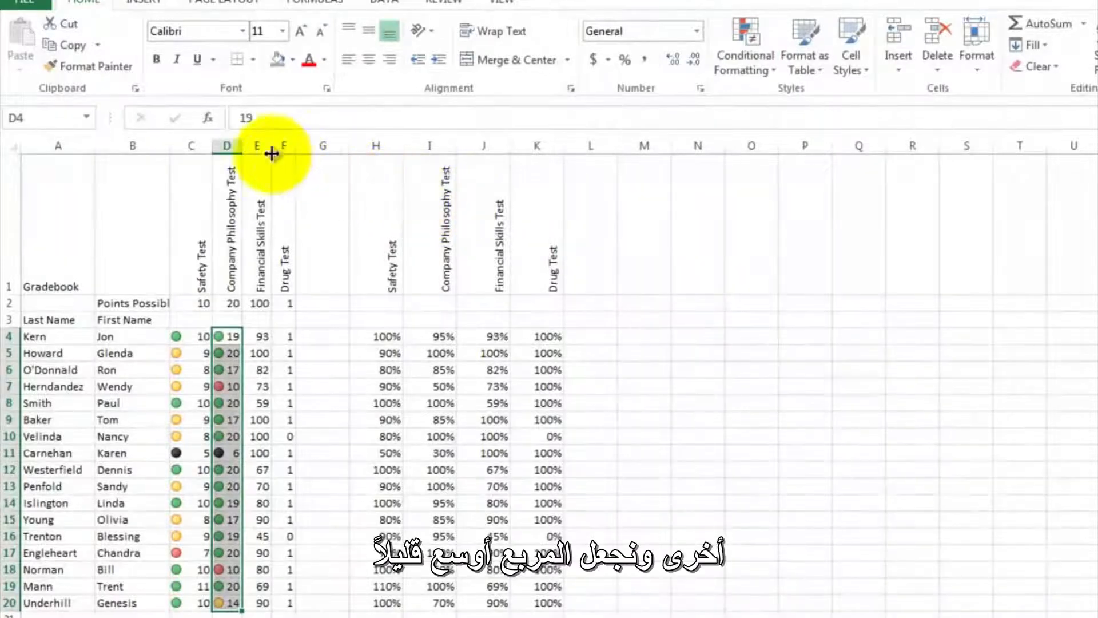
left_click_drag(242, 146, 251, 145)
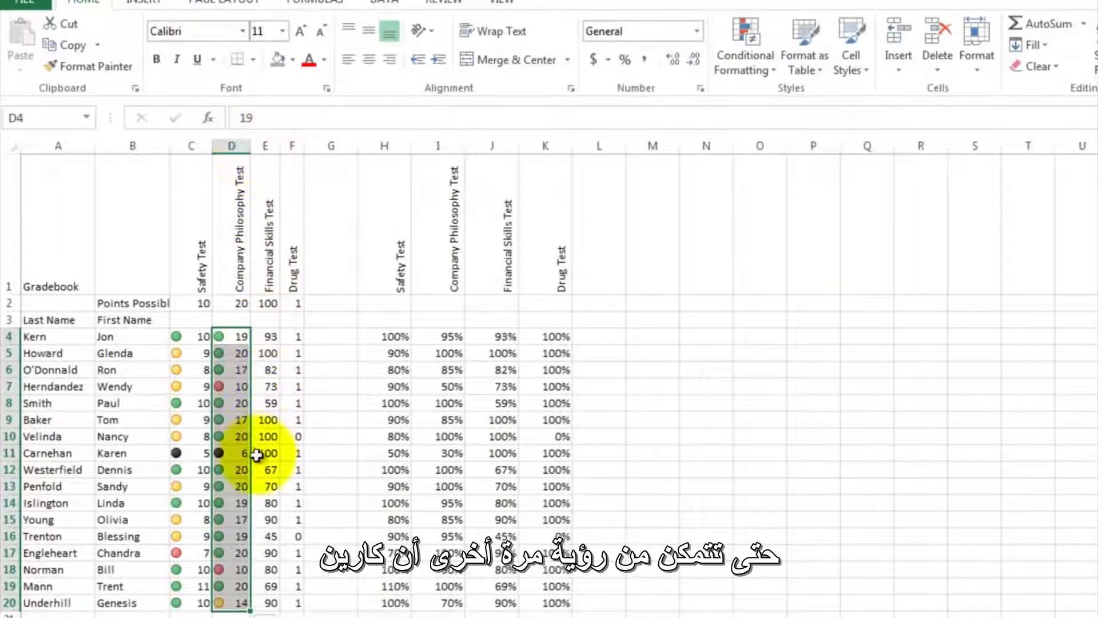
left_click(259, 453)
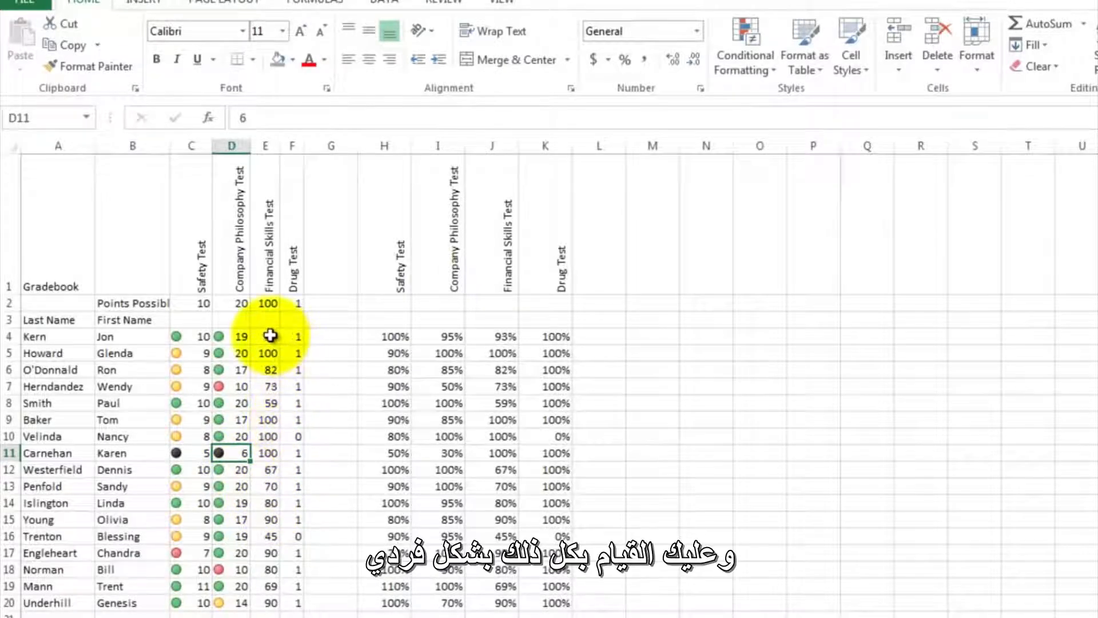
- Apply the four-color traffic light icons to the Financial Skills Test scores in E4:E20 and widen column E until every score fits
left_click_drag(271, 336, 268, 600)
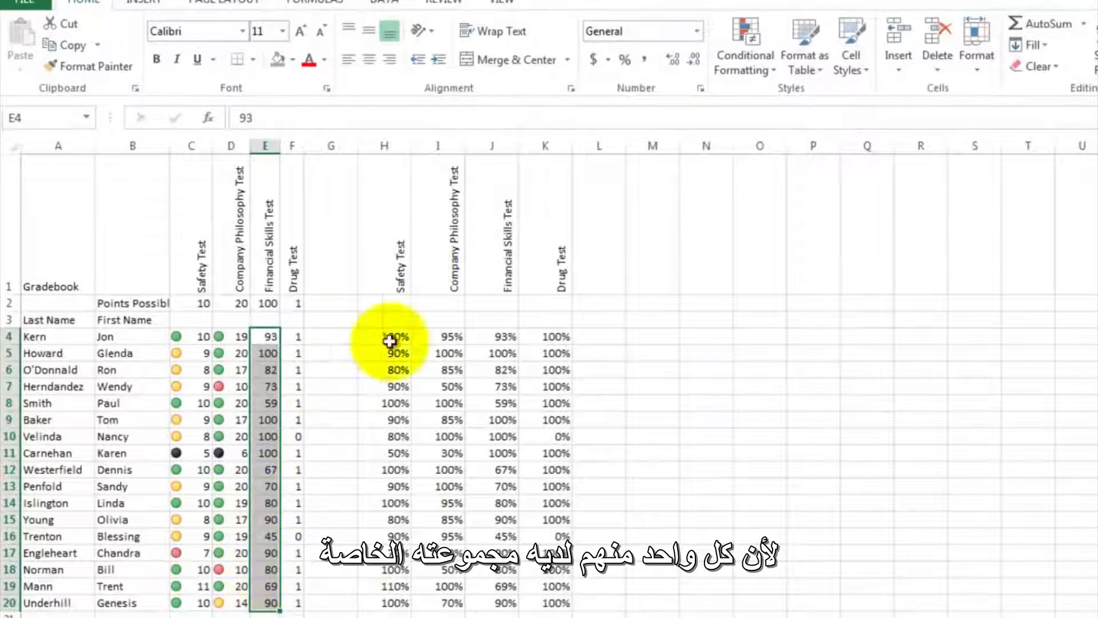
left_click(754, 39)
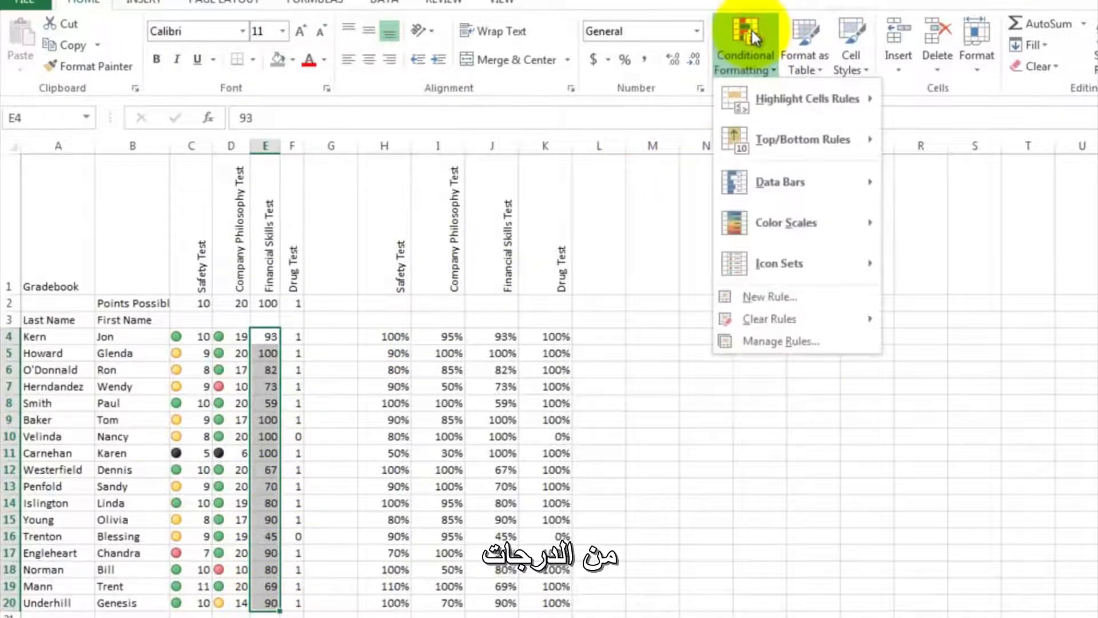
mouse_move(770, 265)
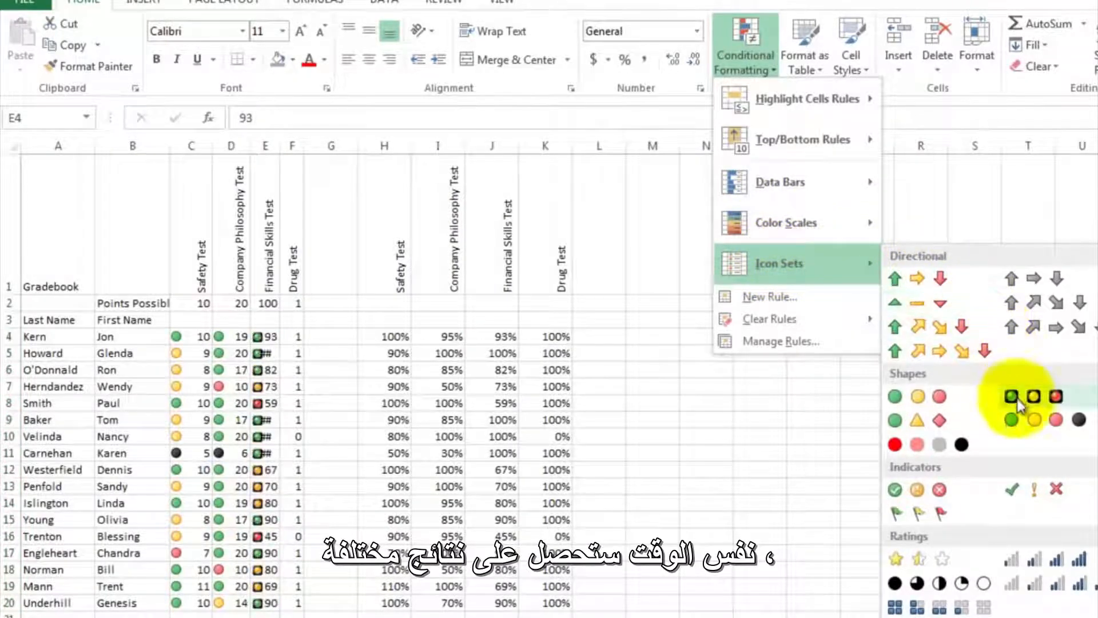
left_click(1034, 425)
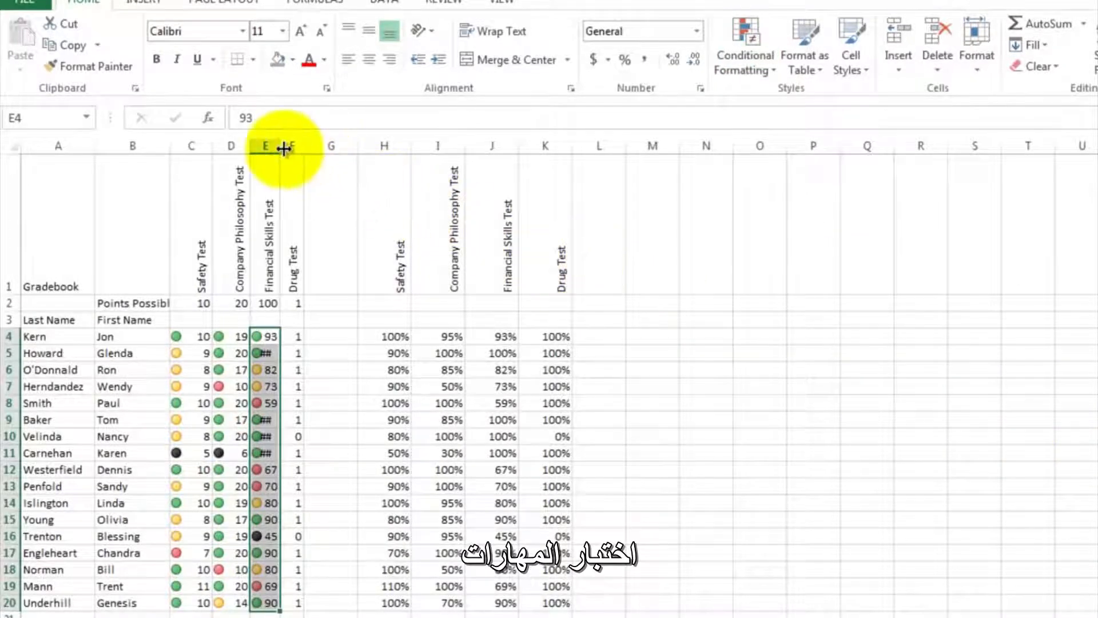
left_click_drag(280, 147, 294, 143)
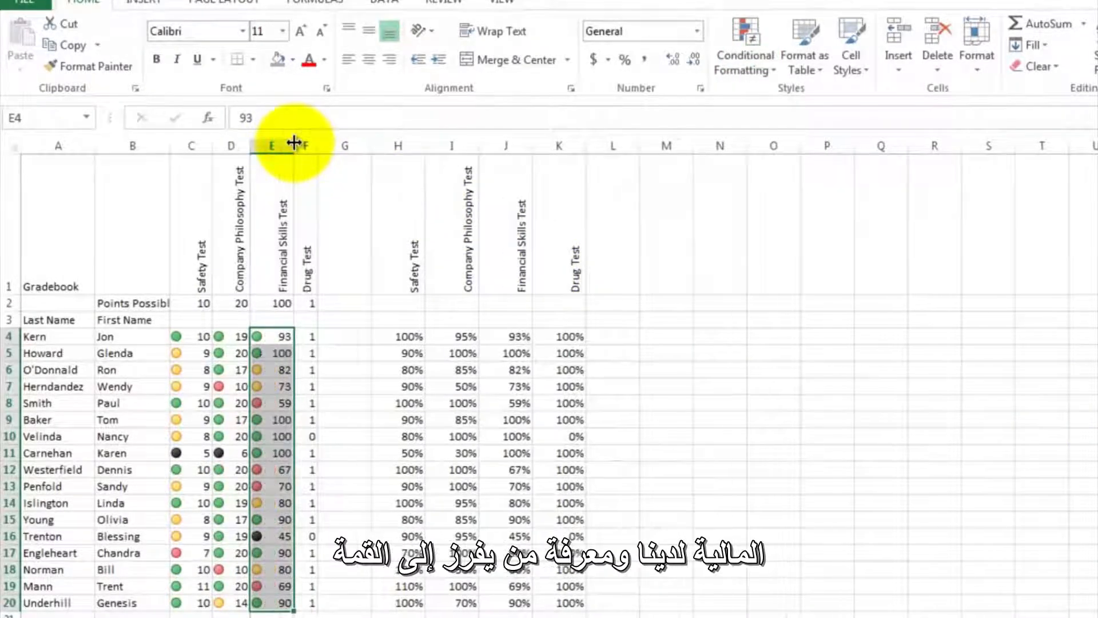
left_click(311, 421)
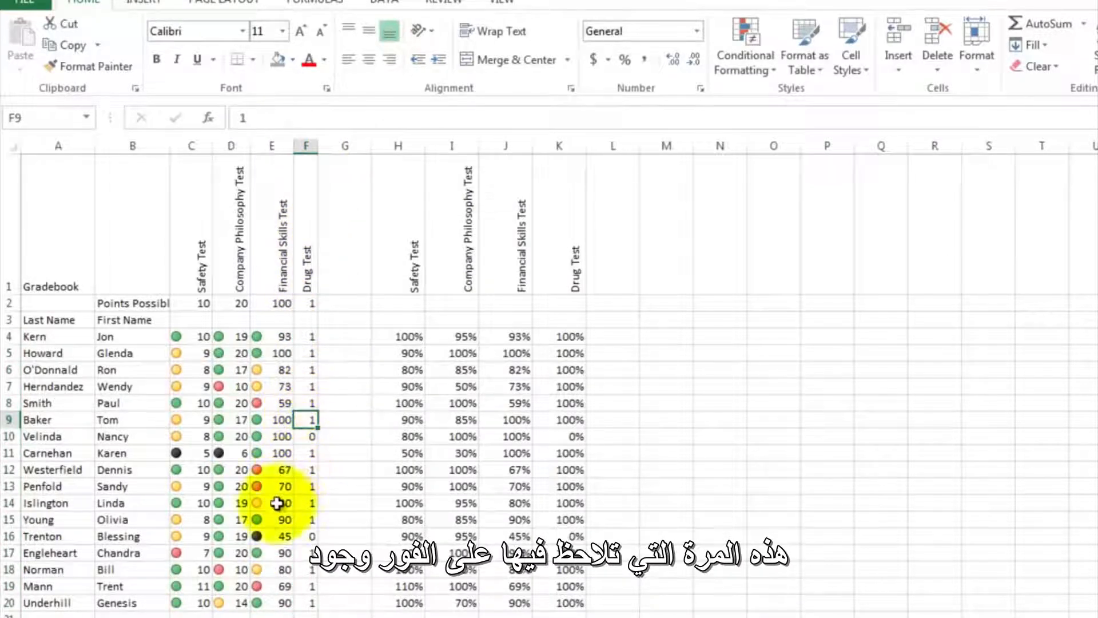
left_click(263, 535)
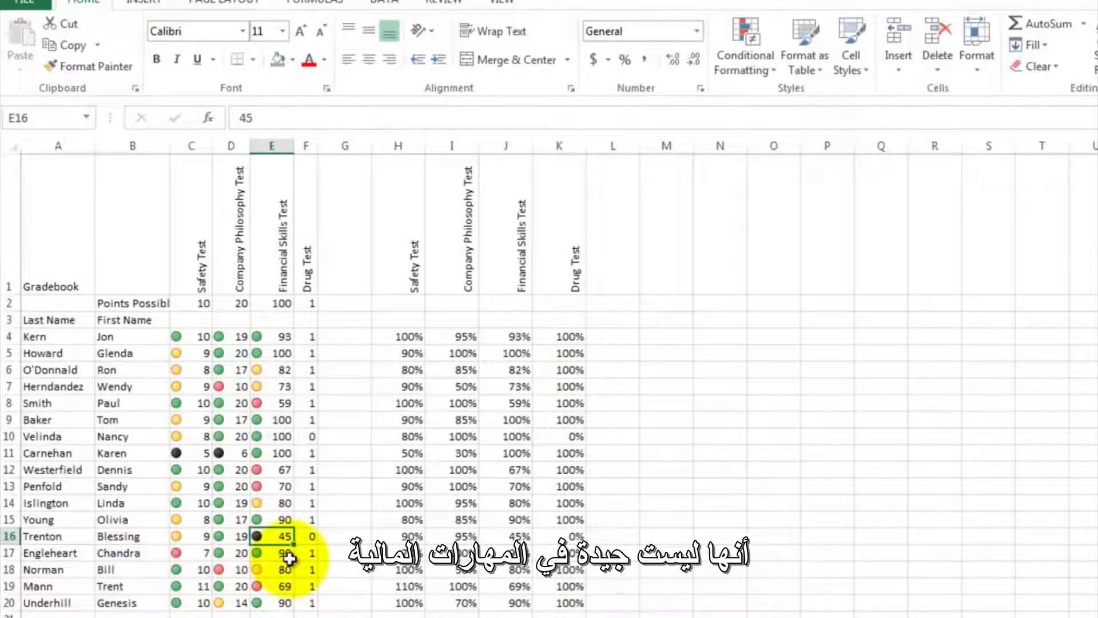
- Add the four-color traffic light icons to the Drug Test scores in F4:F20 and widen column F slightly
left_click(312, 334)
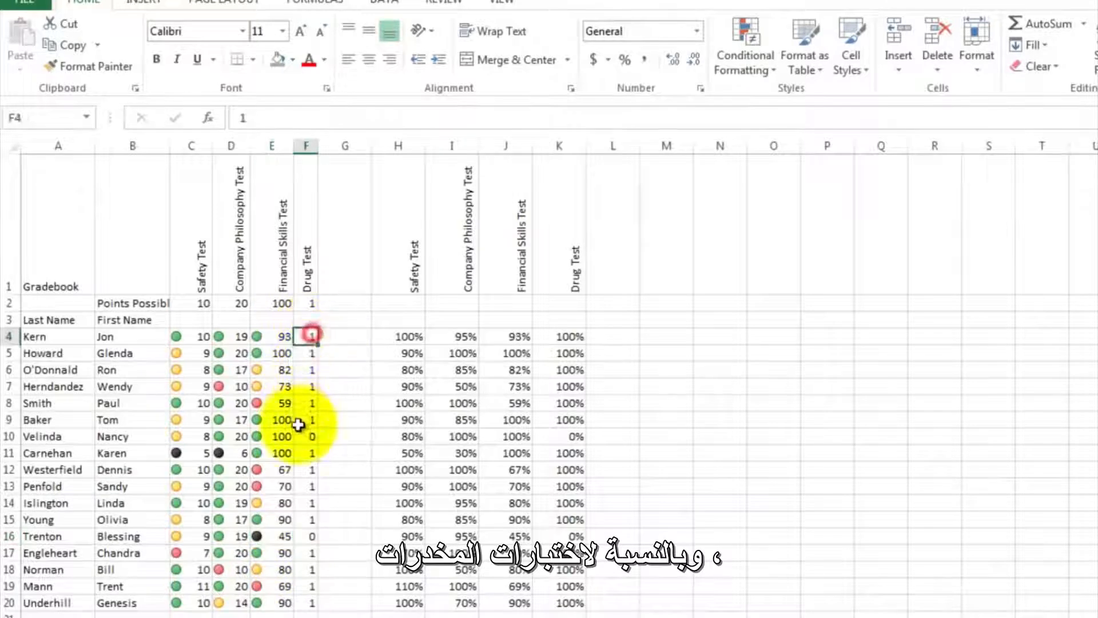
left_click_drag(298, 424, 301, 598)
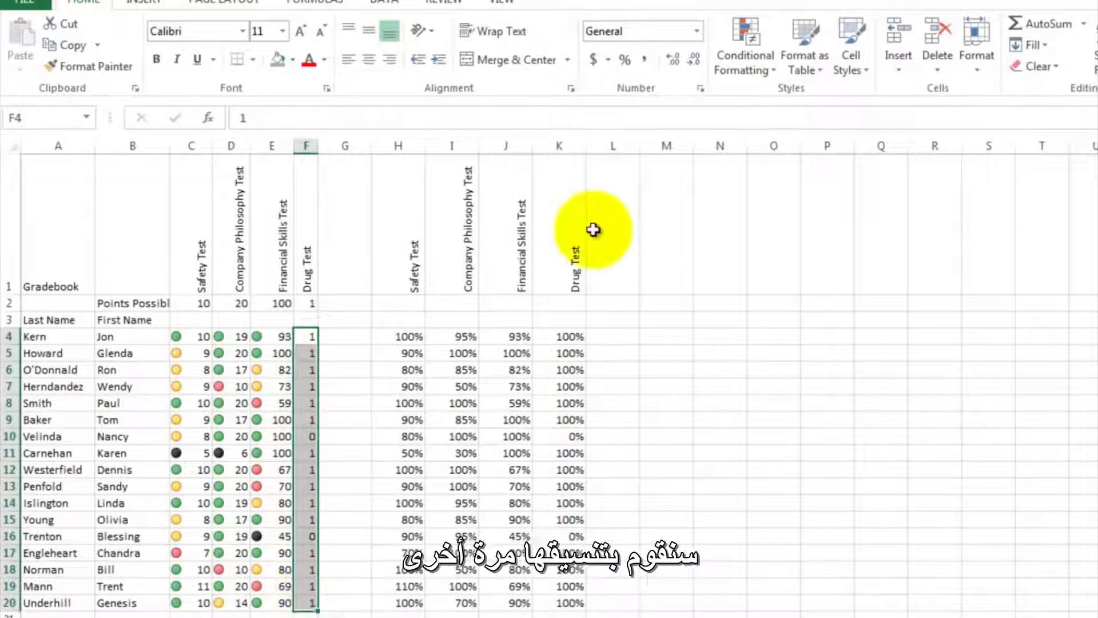
left_click(744, 35)
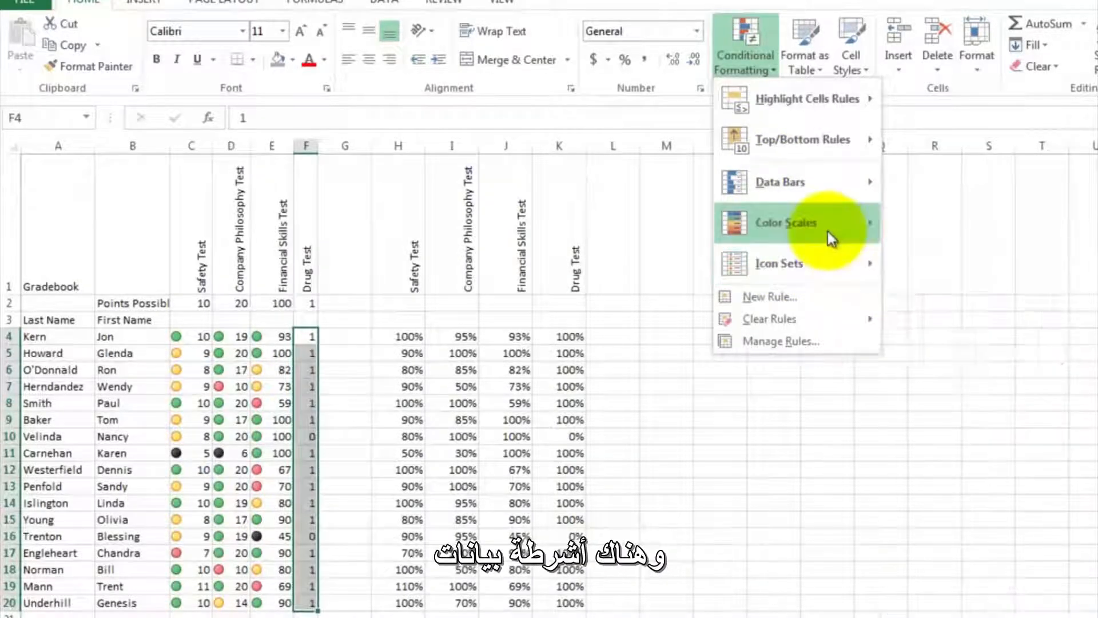
mouse_move(817, 191)
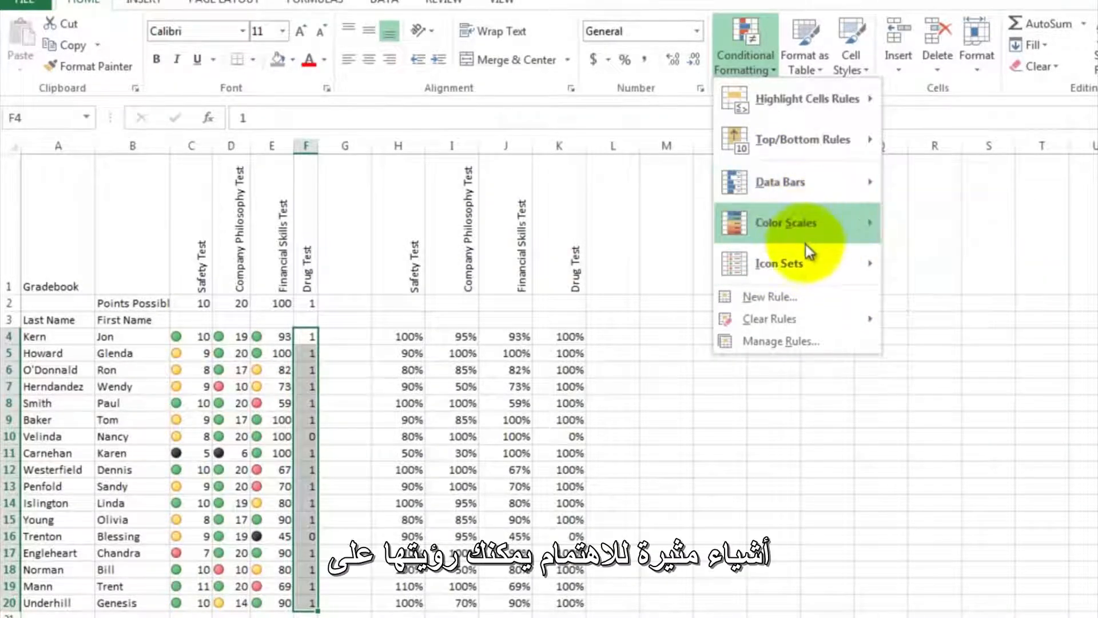
mouse_move(808, 259)
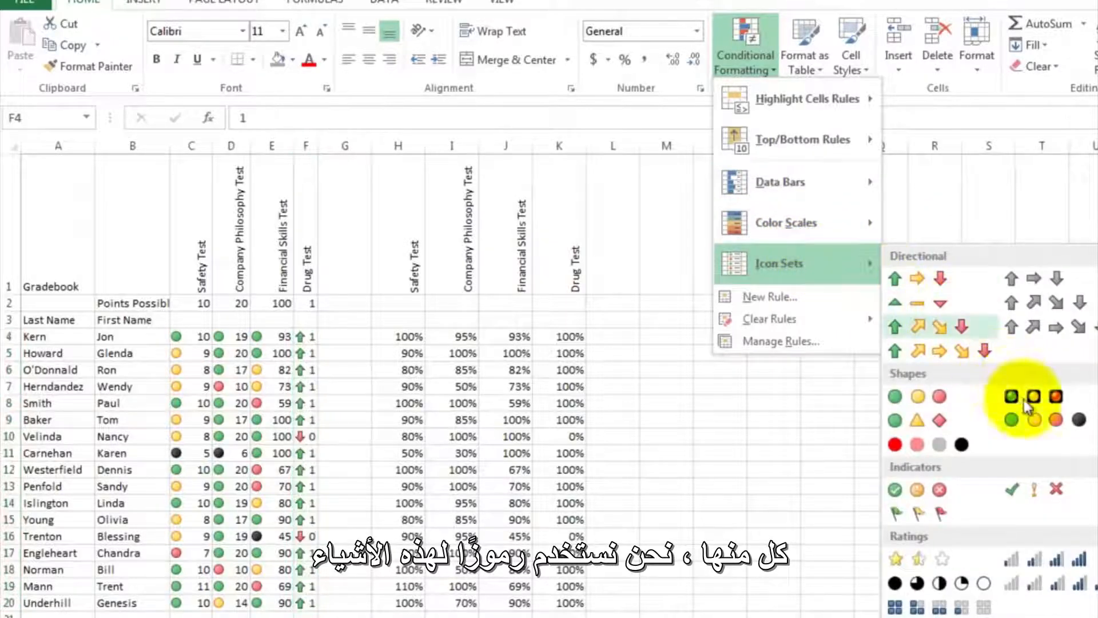
left_click(1036, 422)
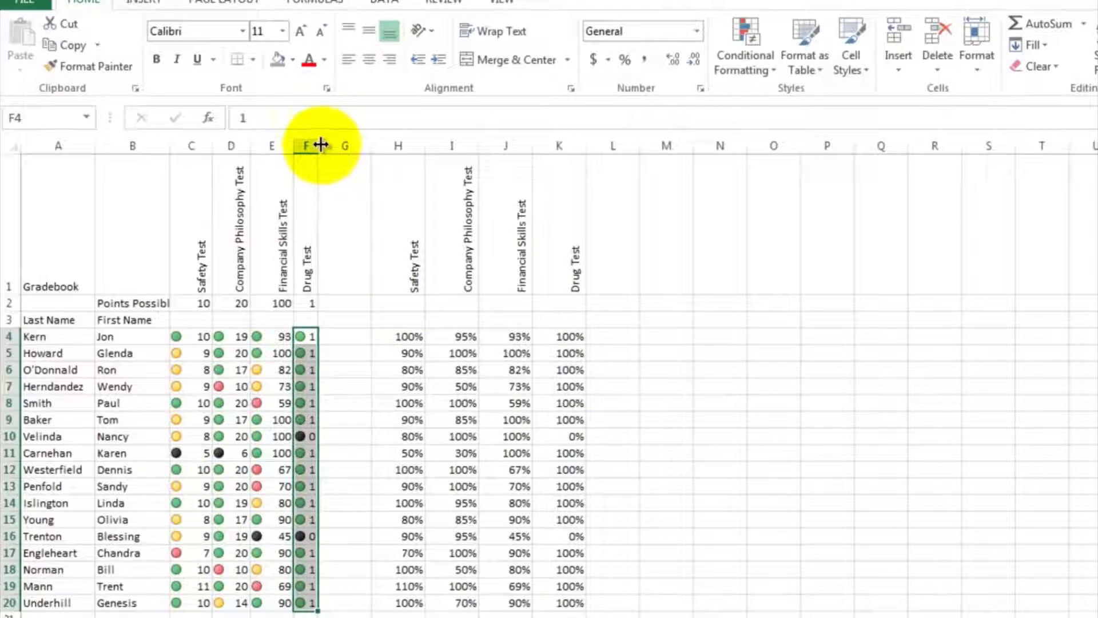
left_click_drag(321, 144, 329, 144)
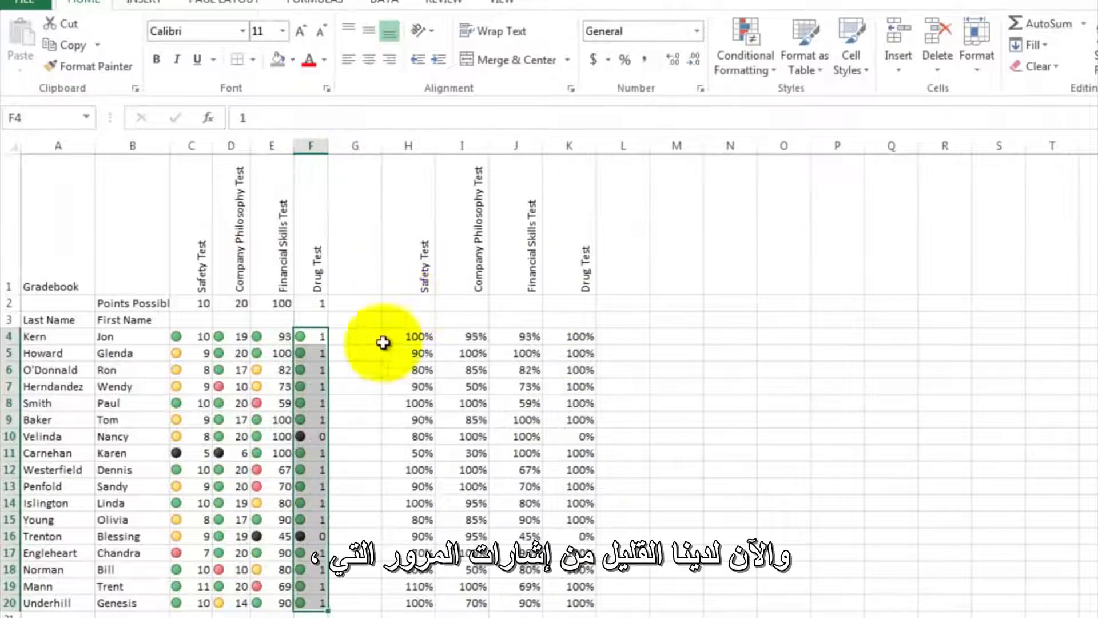
left_click(355, 385)
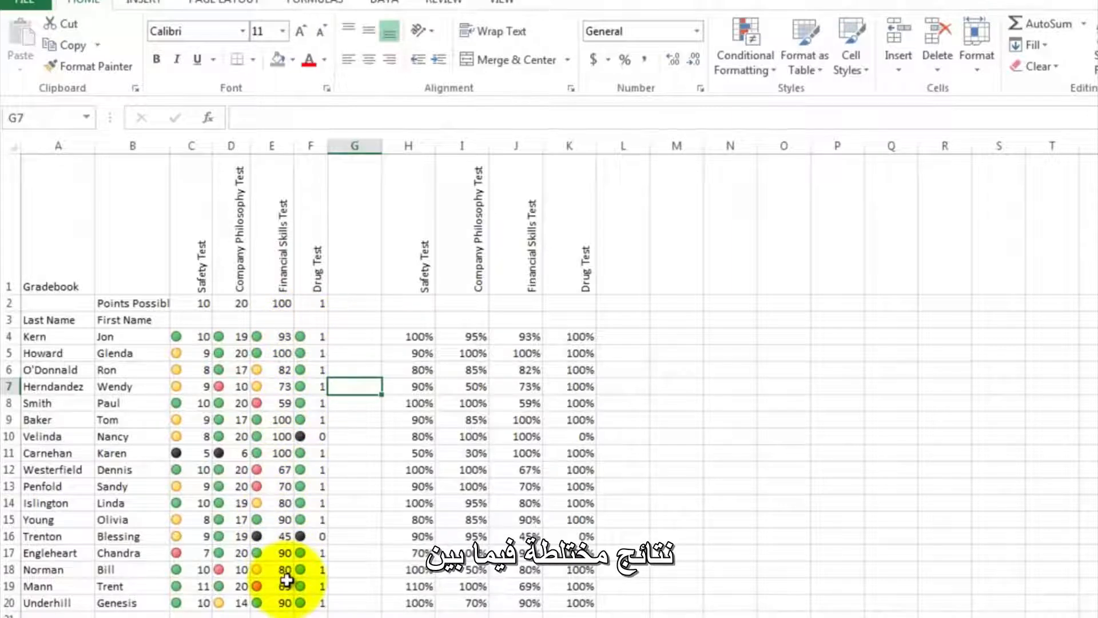
- Highlight percentages in H4:K20 that are less than .5 using Light Red Fill with Dark Red Text
left_click(369, 337)
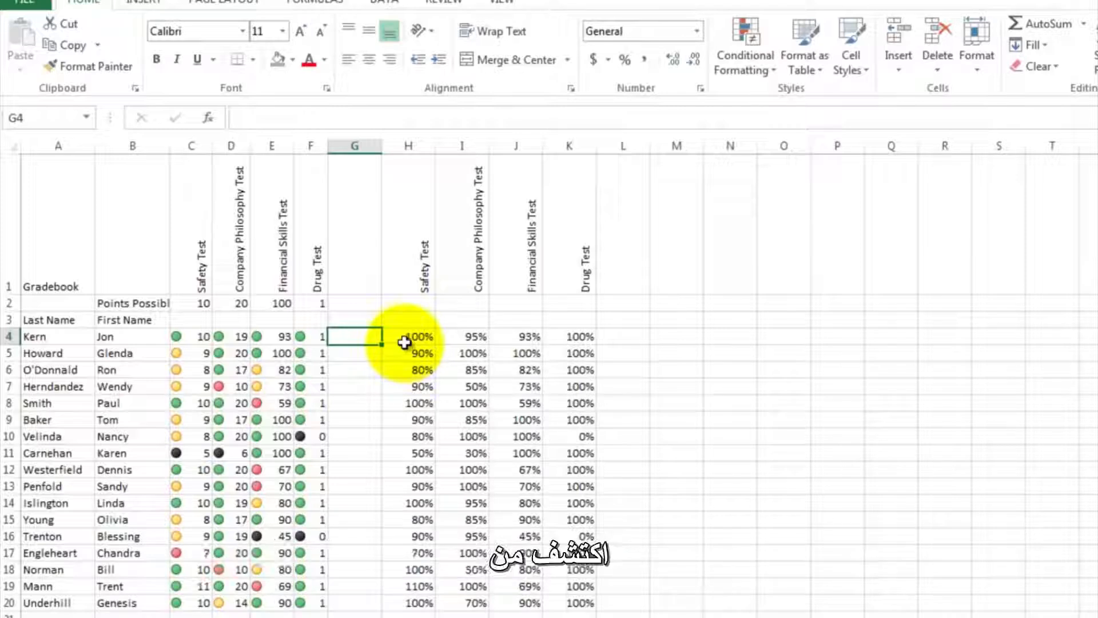
left_click(406, 335)
mouse_move(407, 336)
left_mouse_down()
mouse_move(465, 389)
mouse_move(489, 506)
mouse_move(568, 606)
left_mouse_up()
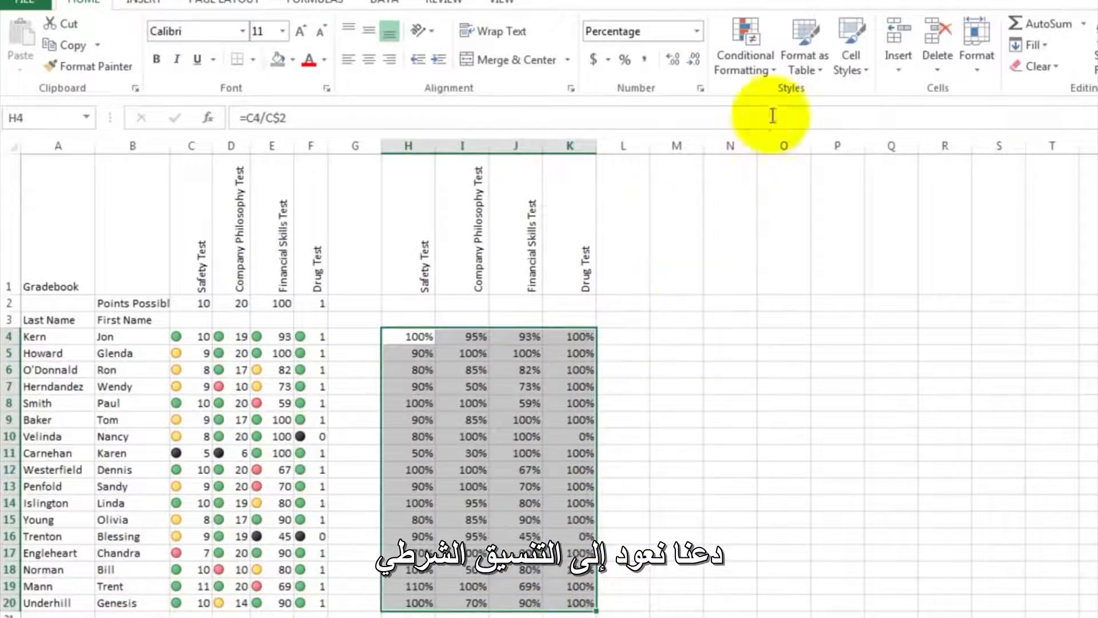
left_click(774, 70)
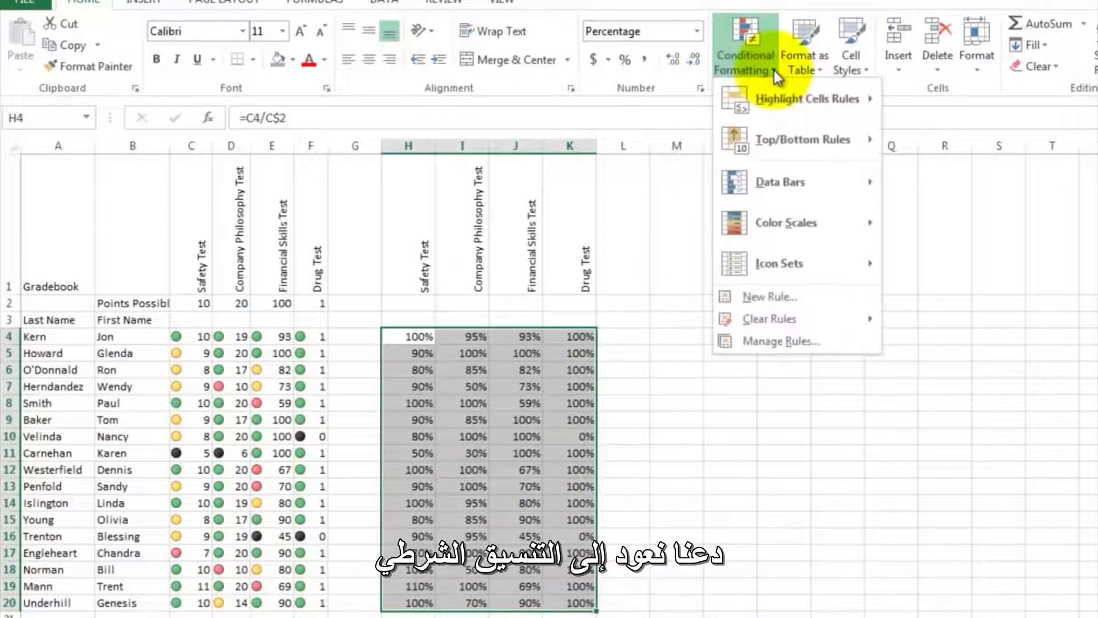
mouse_move(773, 106)
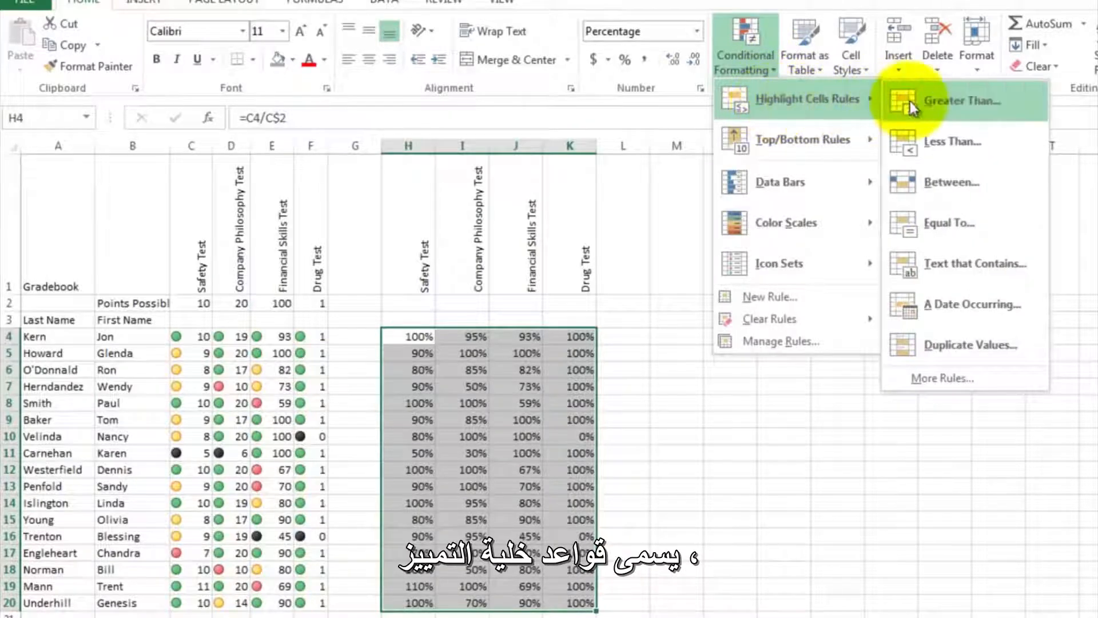
left_click(941, 146)
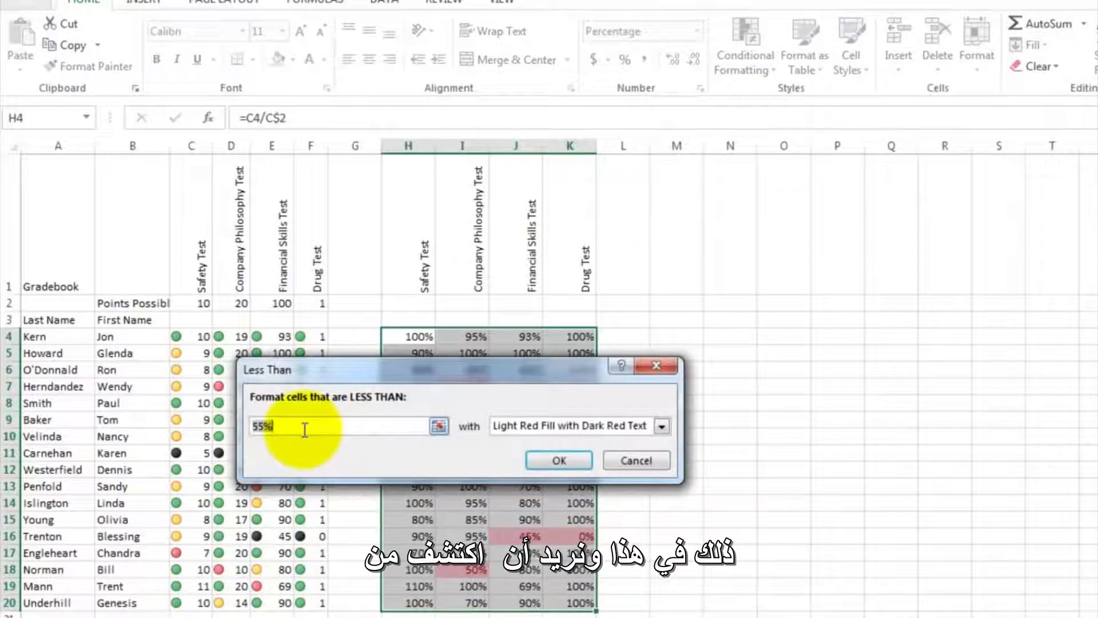
left_click_drag(359, 369, 345, 201)
left_click(275, 256)
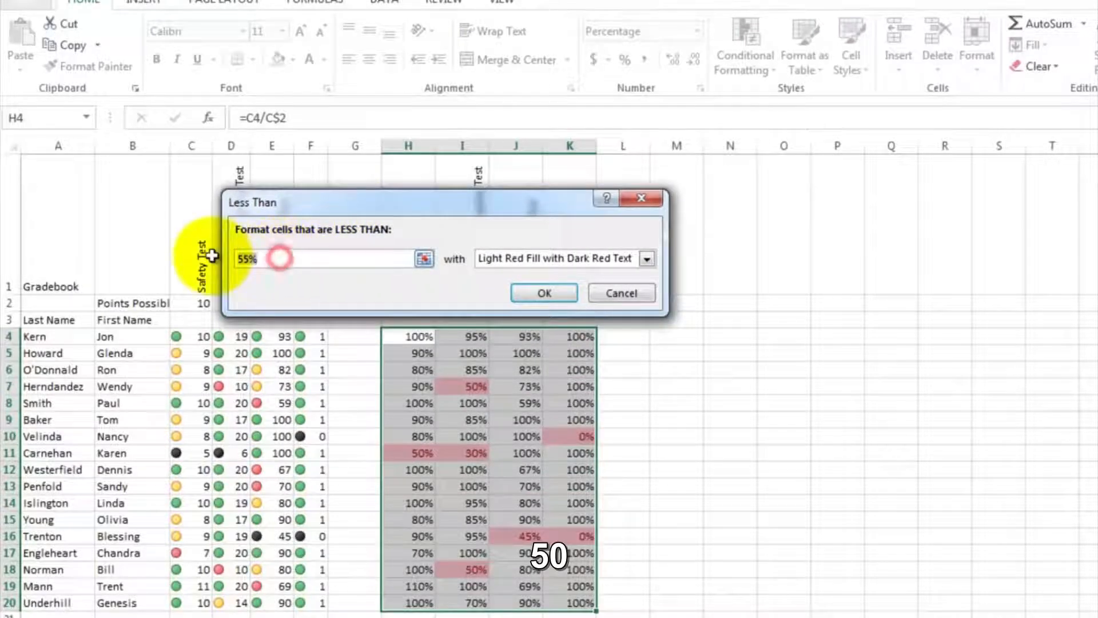
type(".5")
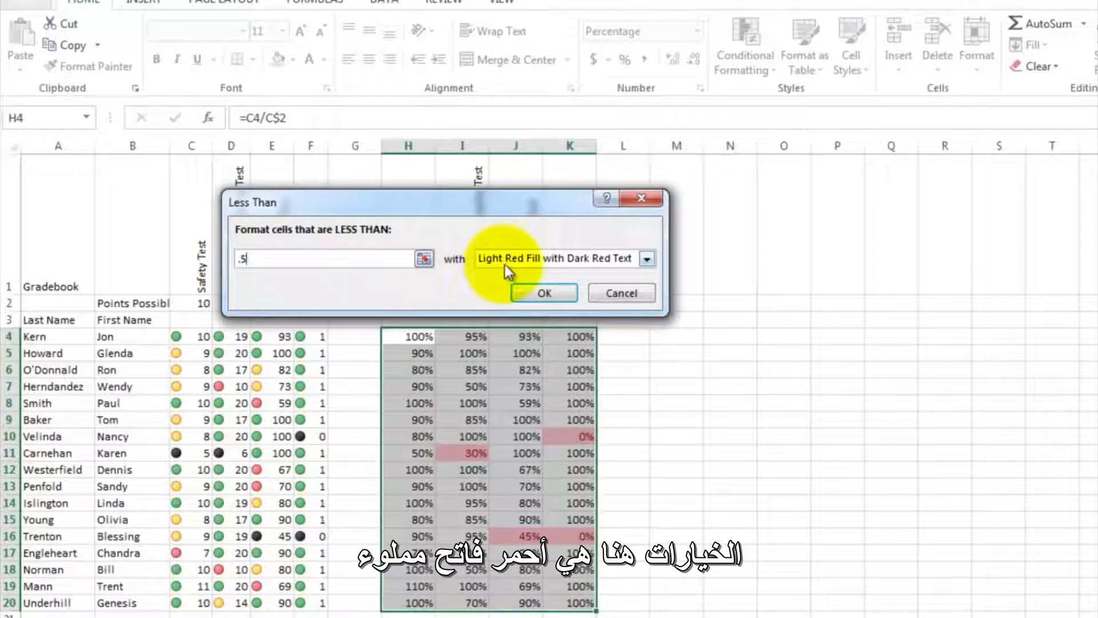
left_click(646, 259)
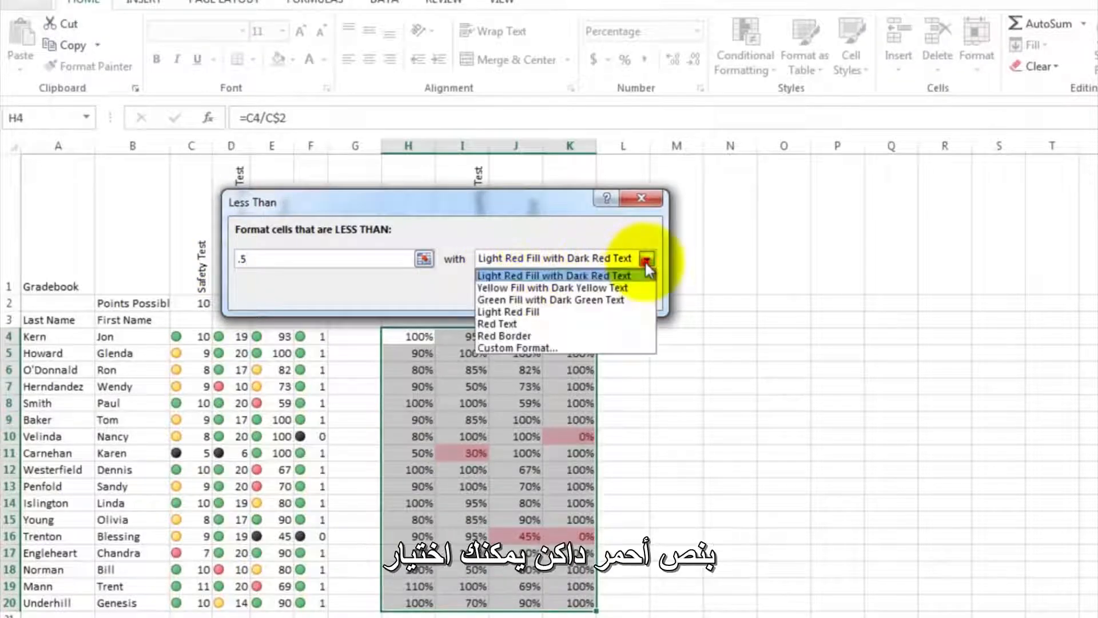
left_click(645, 261)
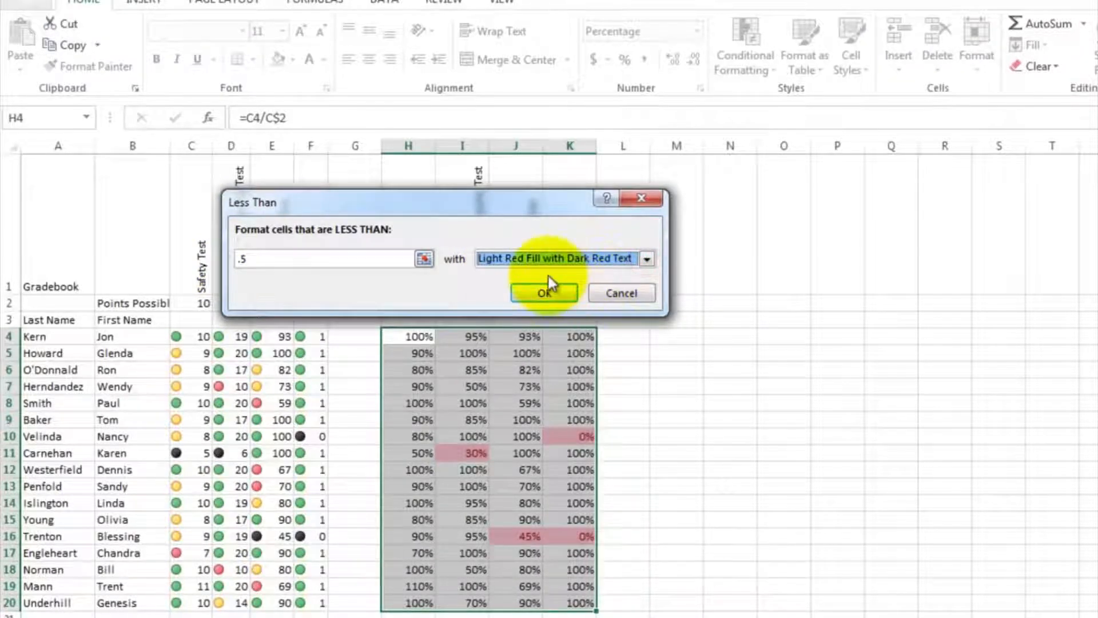
left_click(544, 294)
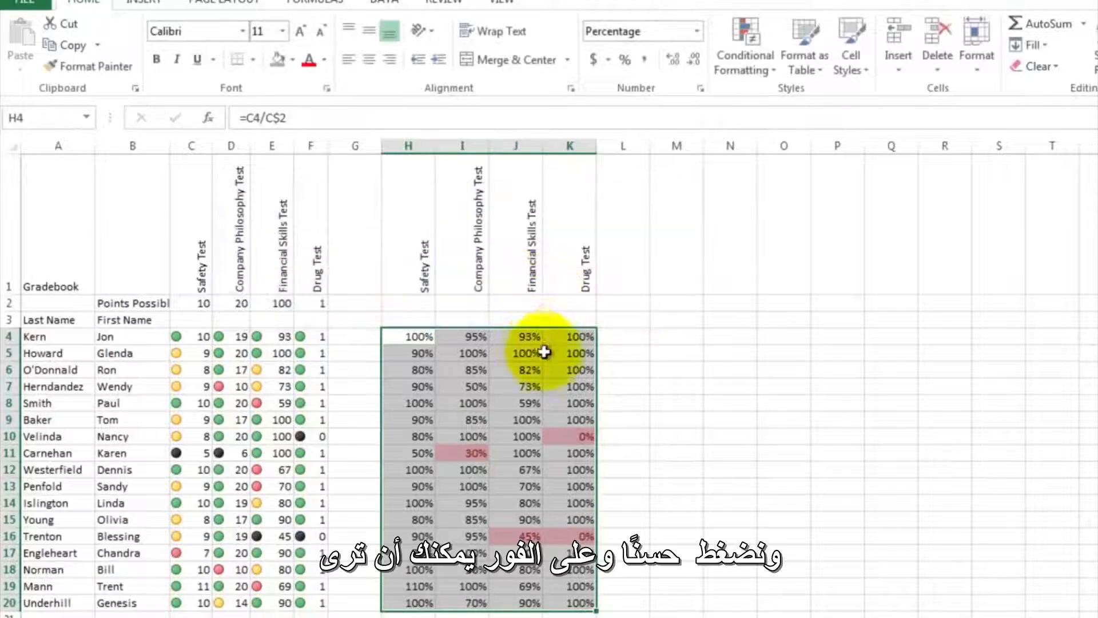
left_click(615, 390)
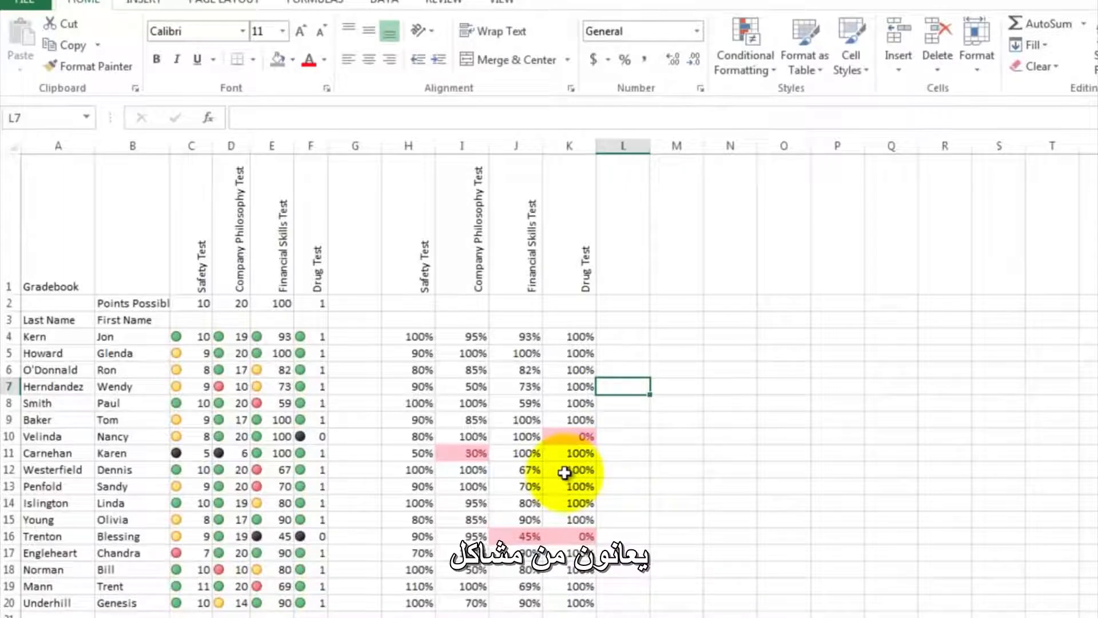
left_click(470, 451)
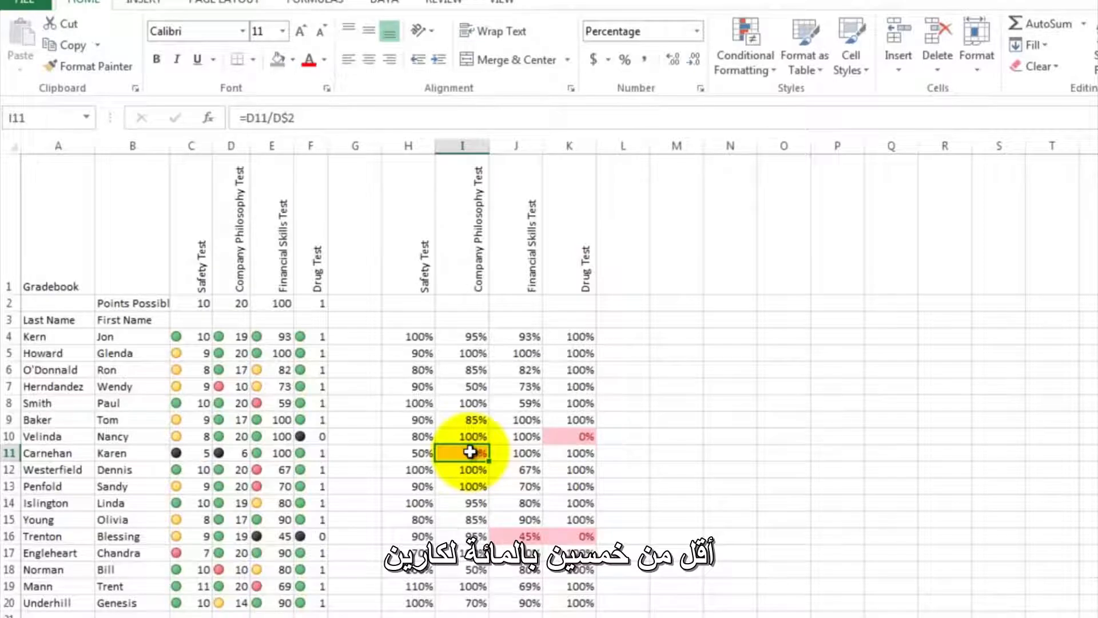
left_click(574, 436)
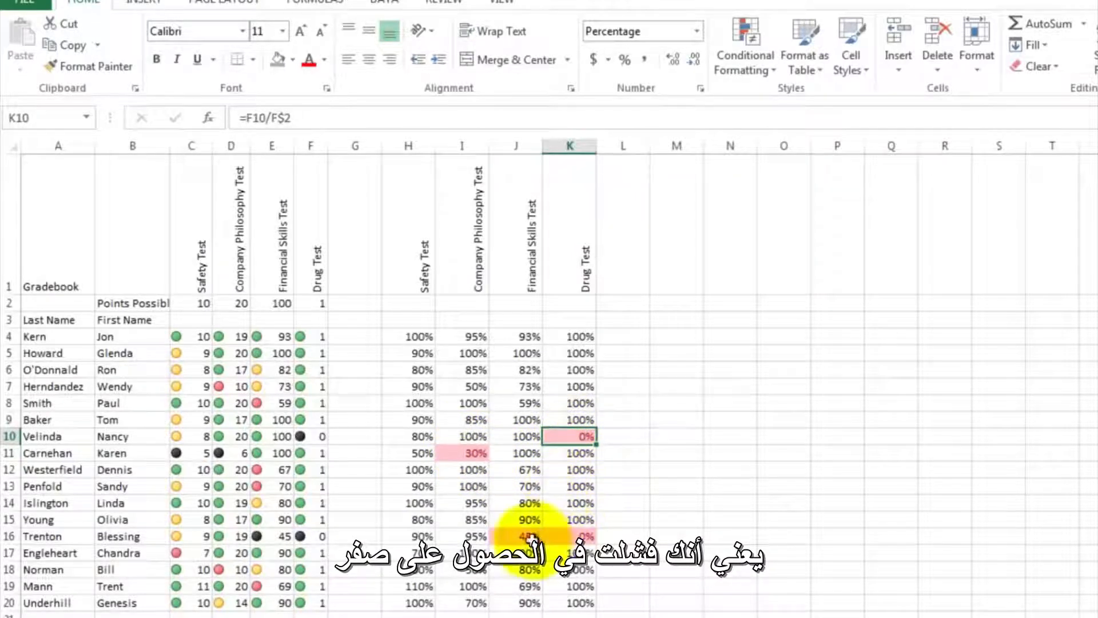
left_click(506, 536)
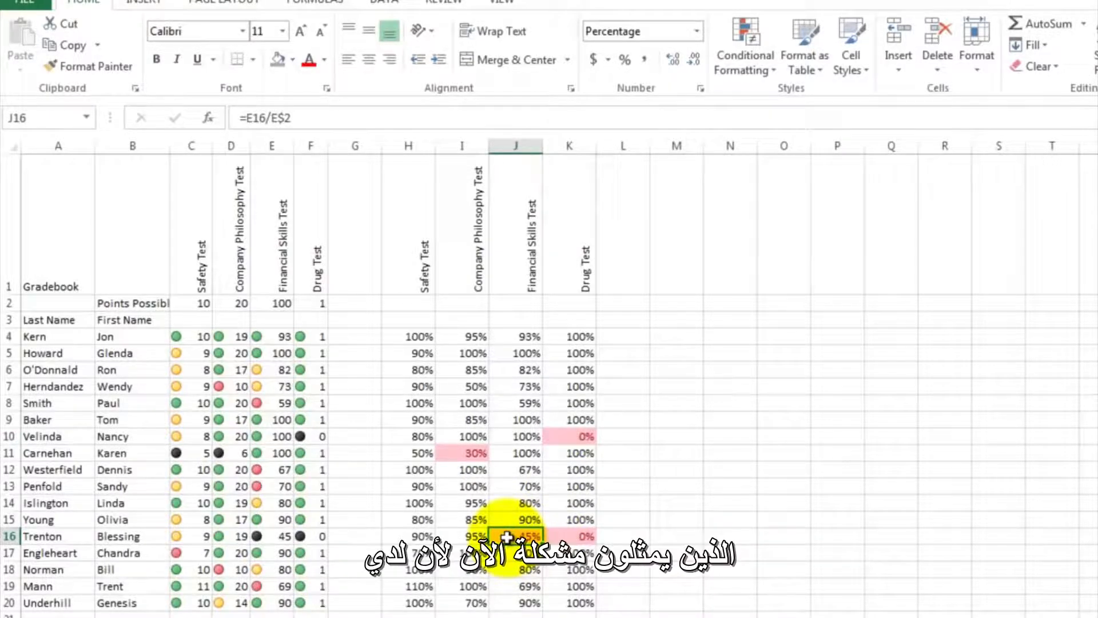
left_click(614, 354)
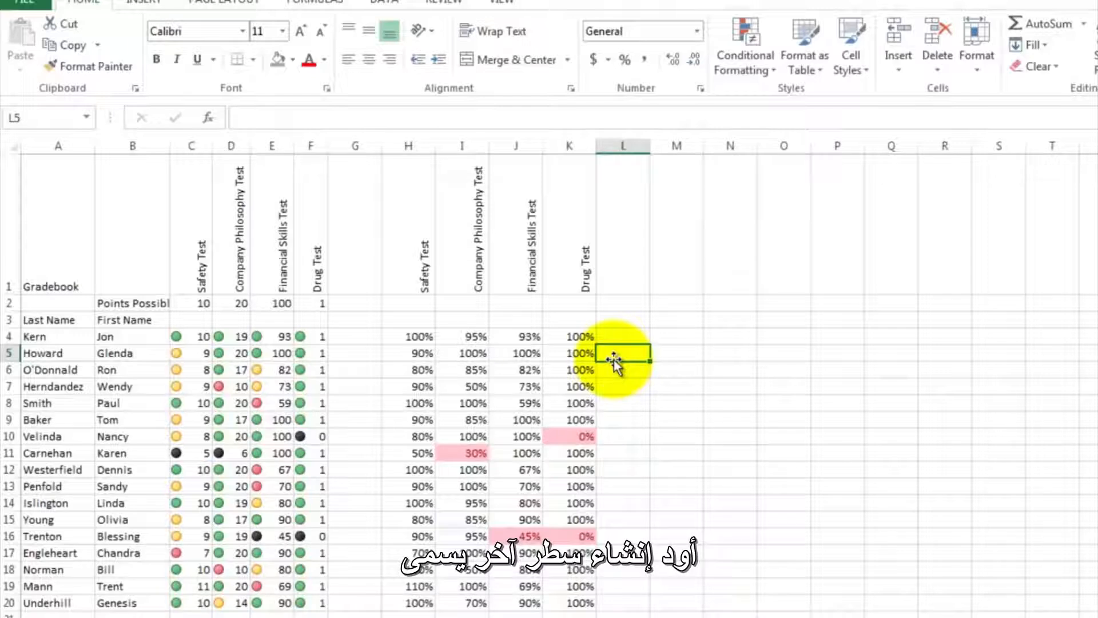
- Enter the column heading "Fire Employee?" in cell M1 and select cell M4 in the first employee's row
left_click(692, 264)
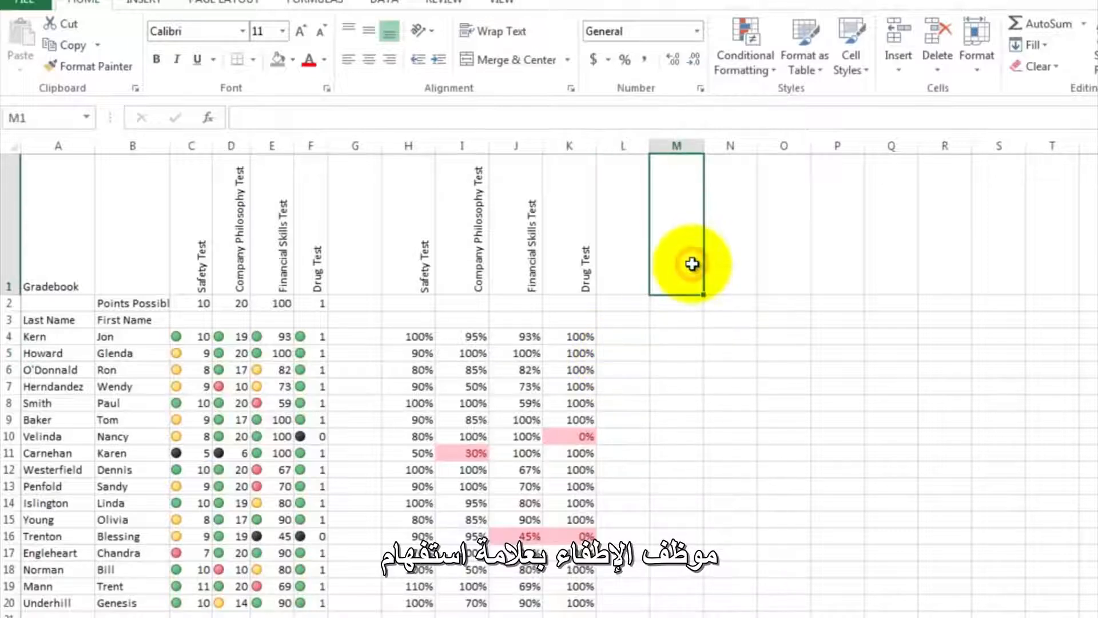
type("Fire E")
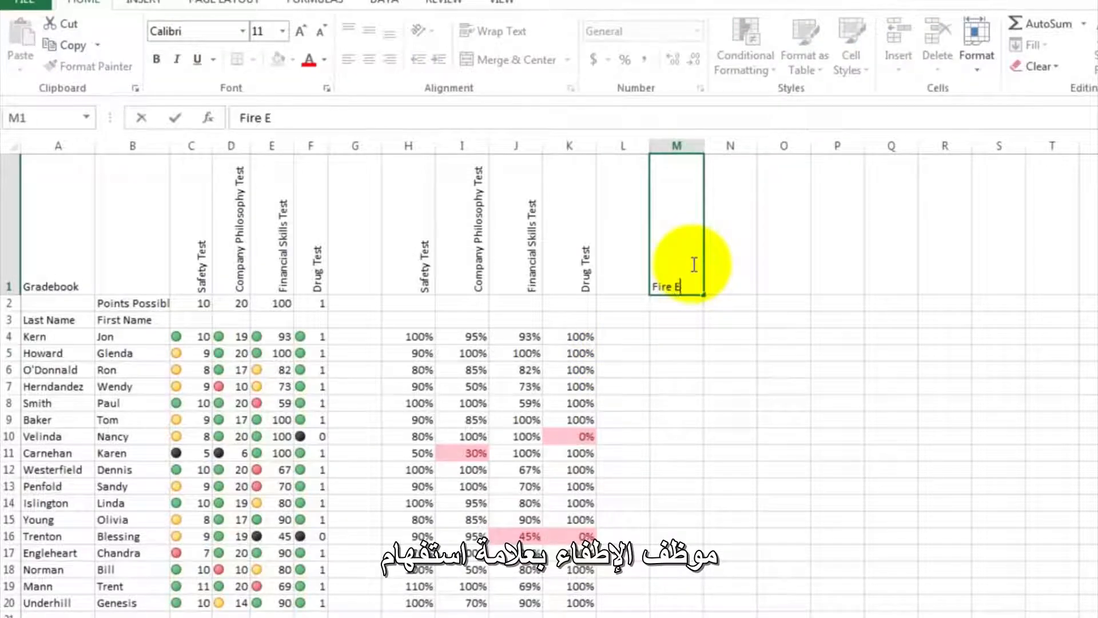
type("mployee?")
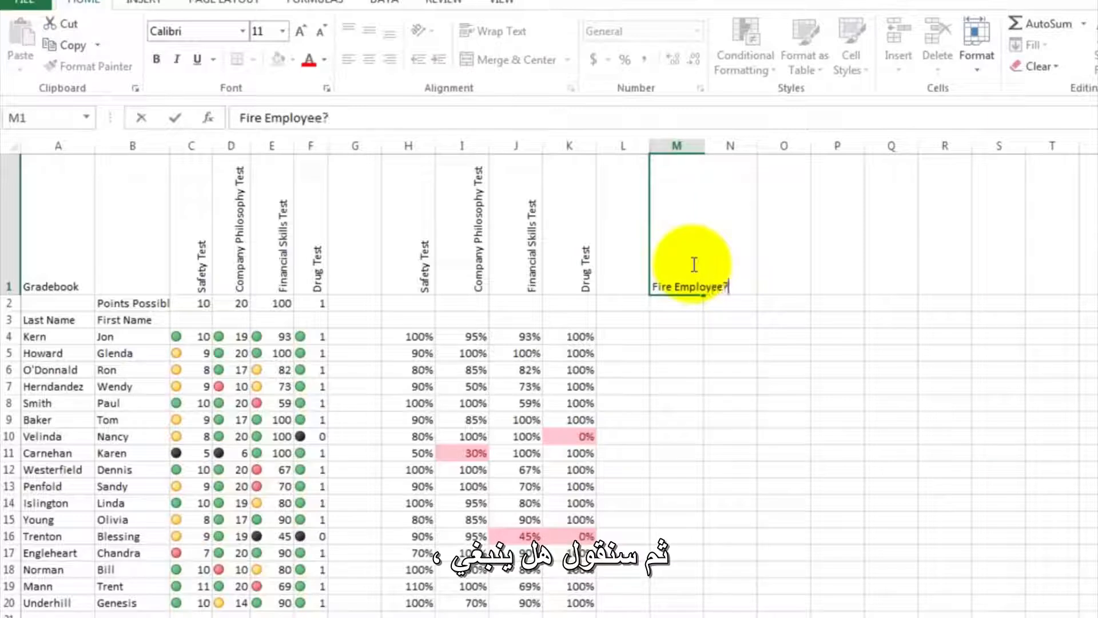
key("Return")
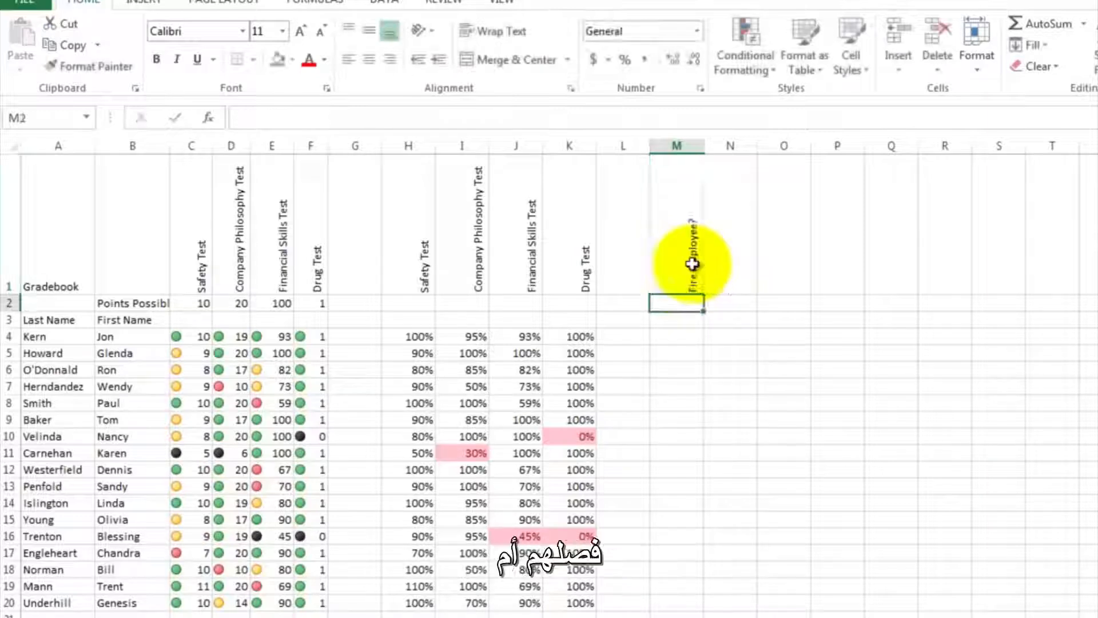
left_click(664, 337)
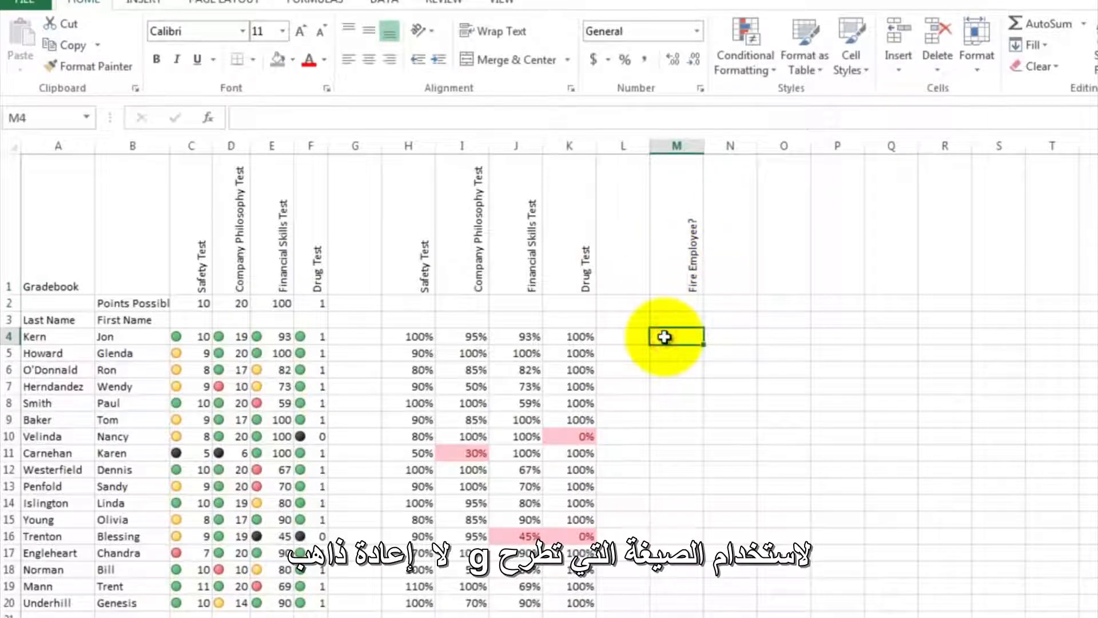
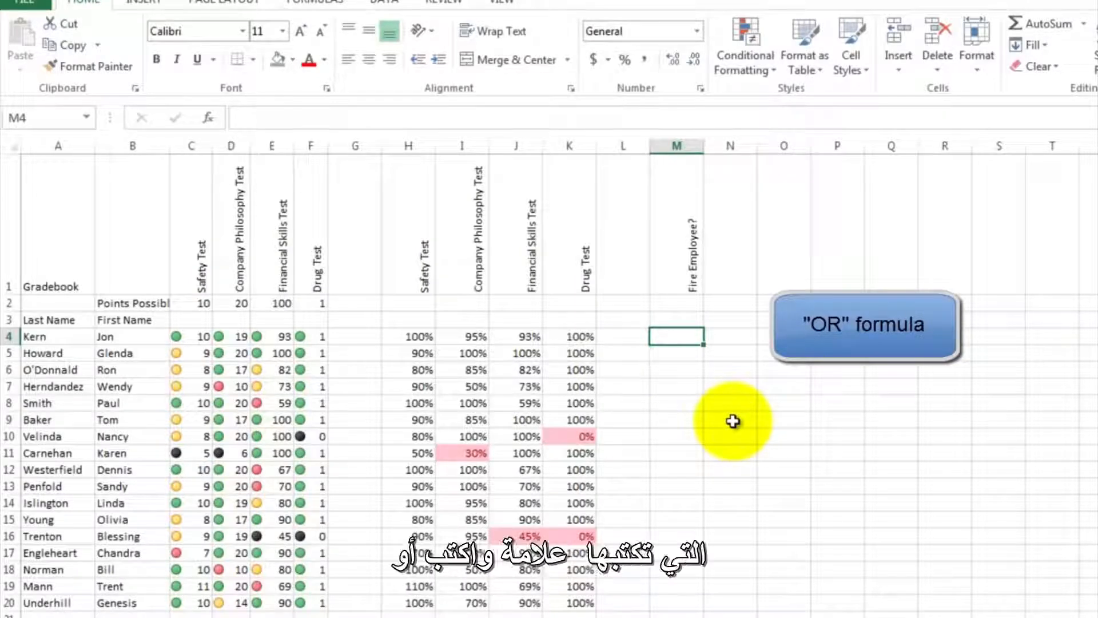
- Enter an OR formula in M4 that tests whether H4, I4, J4 or K4 is less than .5
type("=or")
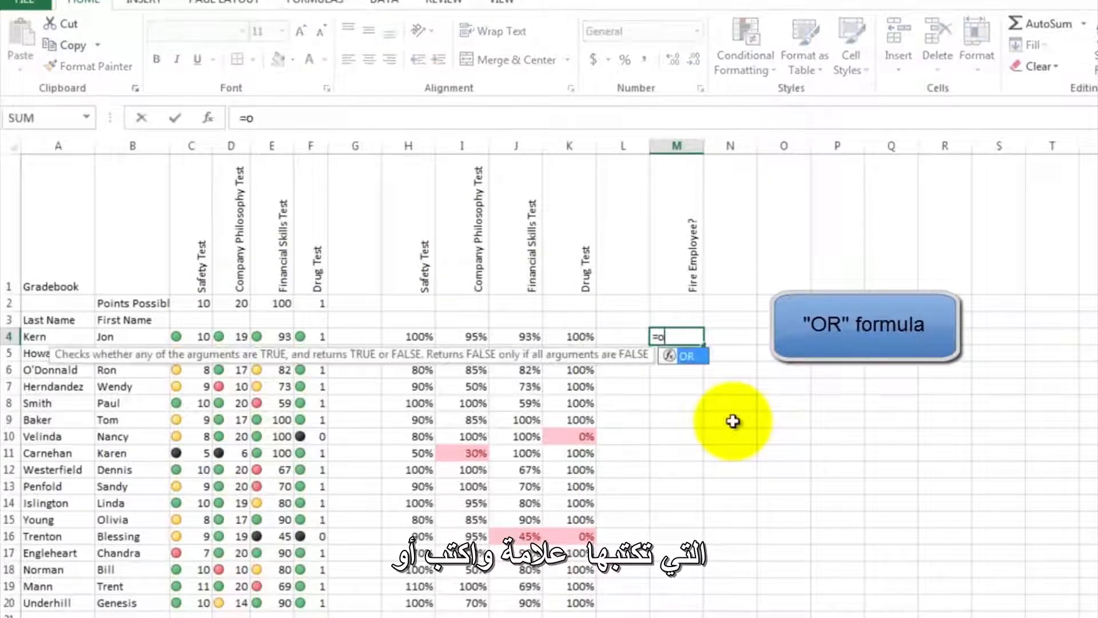
type("(")
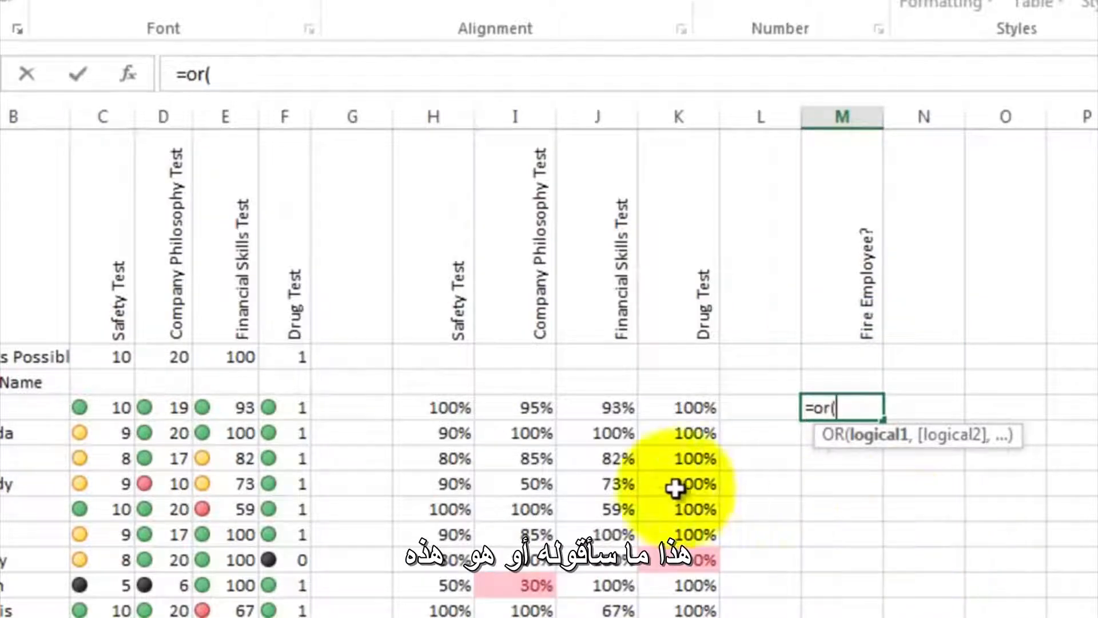
left_click(446, 407)
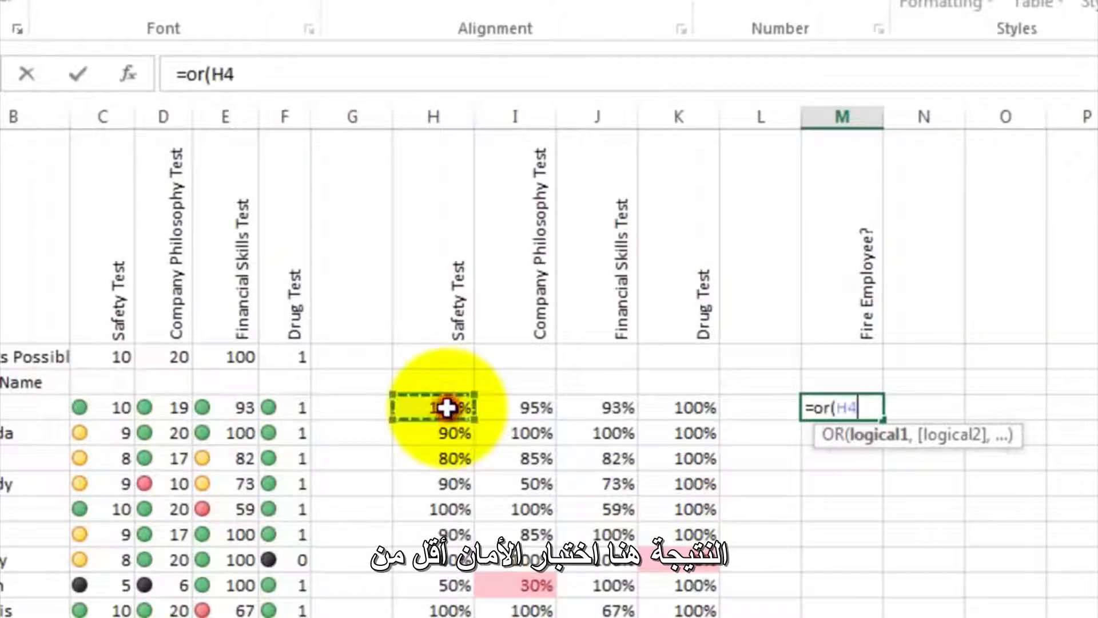
type("<")
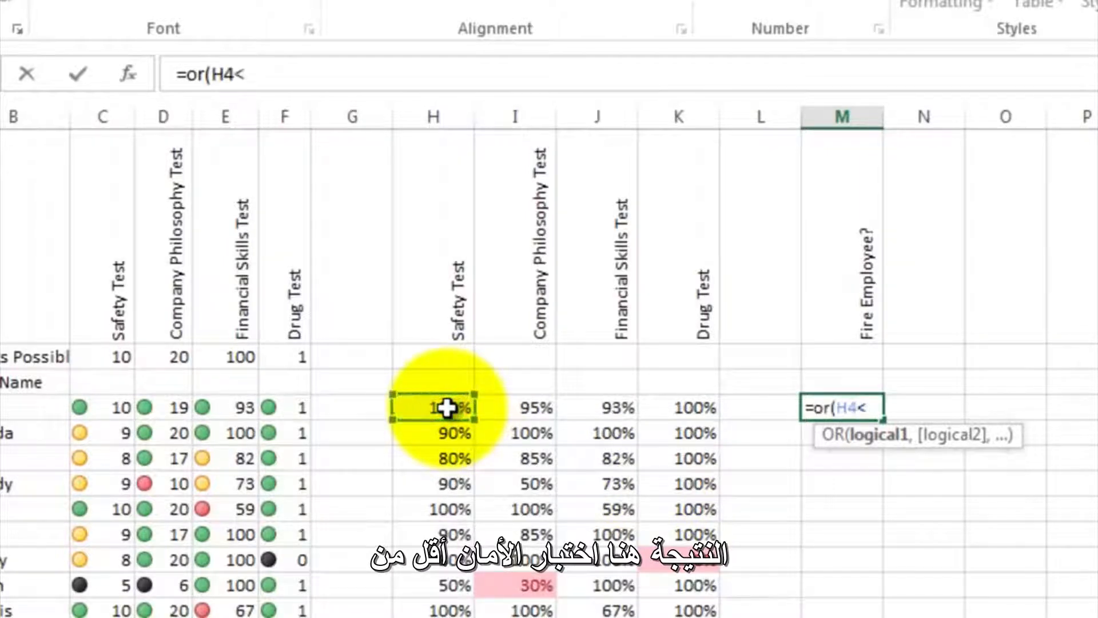
type(".5")
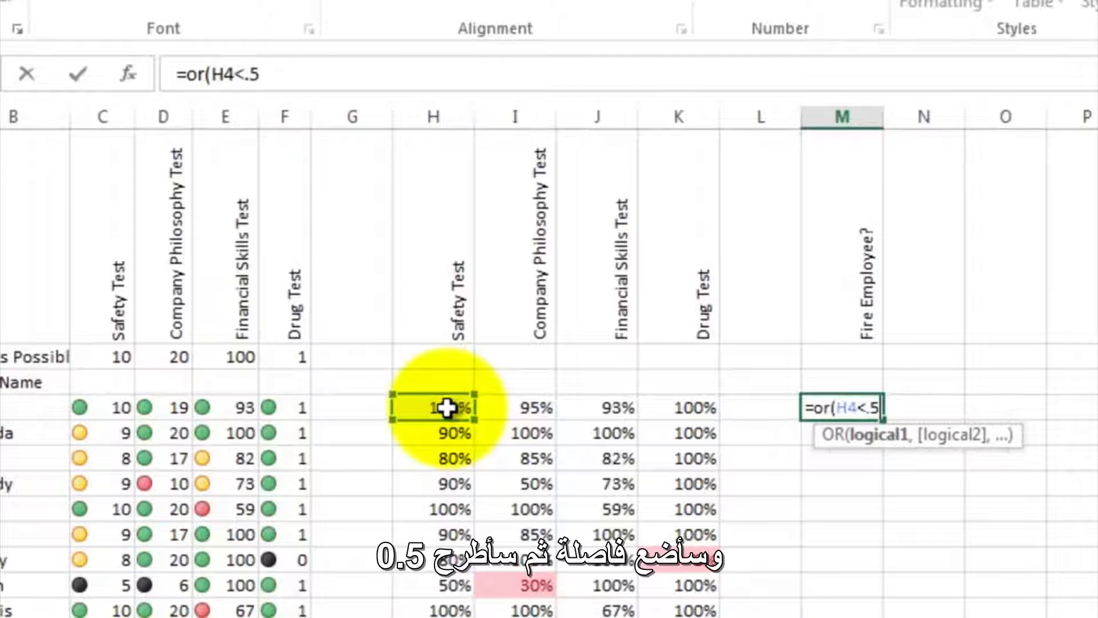
type(",")
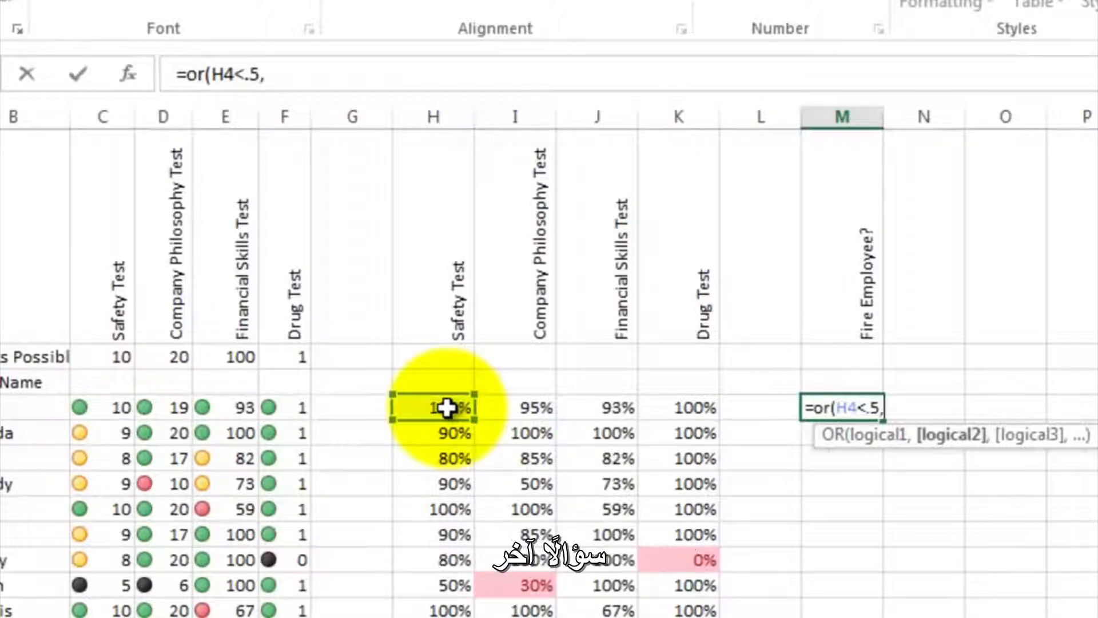
left_click(520, 406)
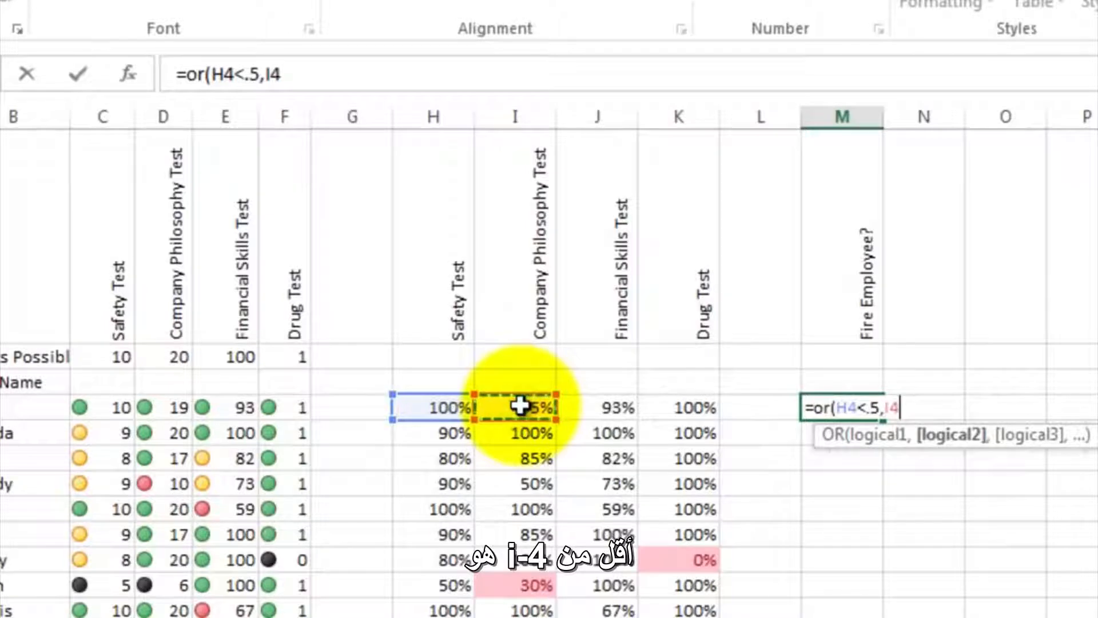
type("<")
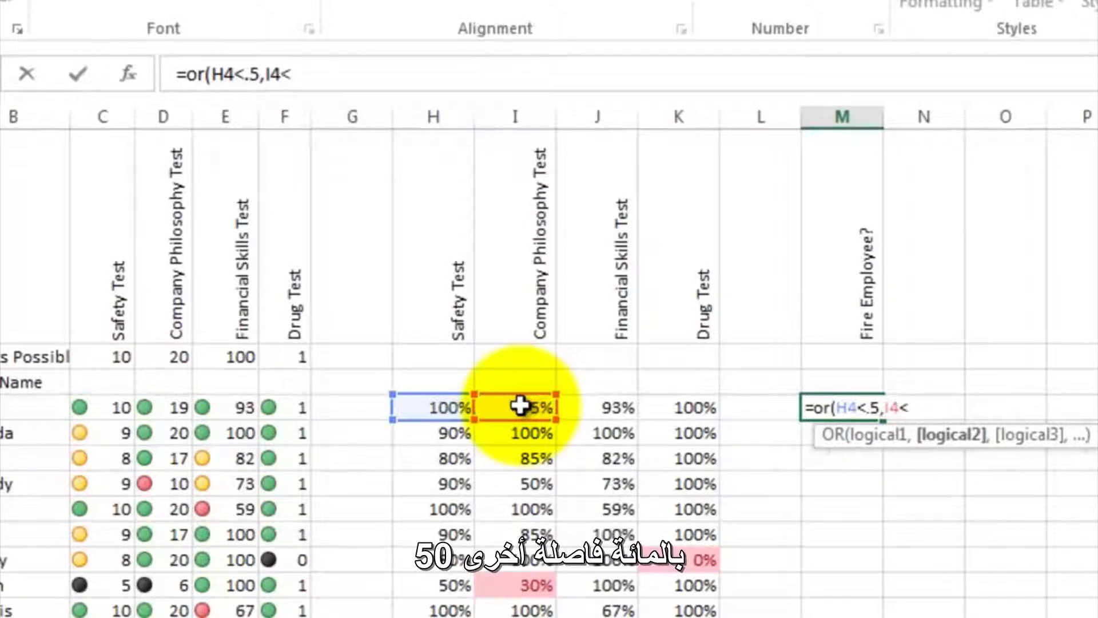
type(".5,")
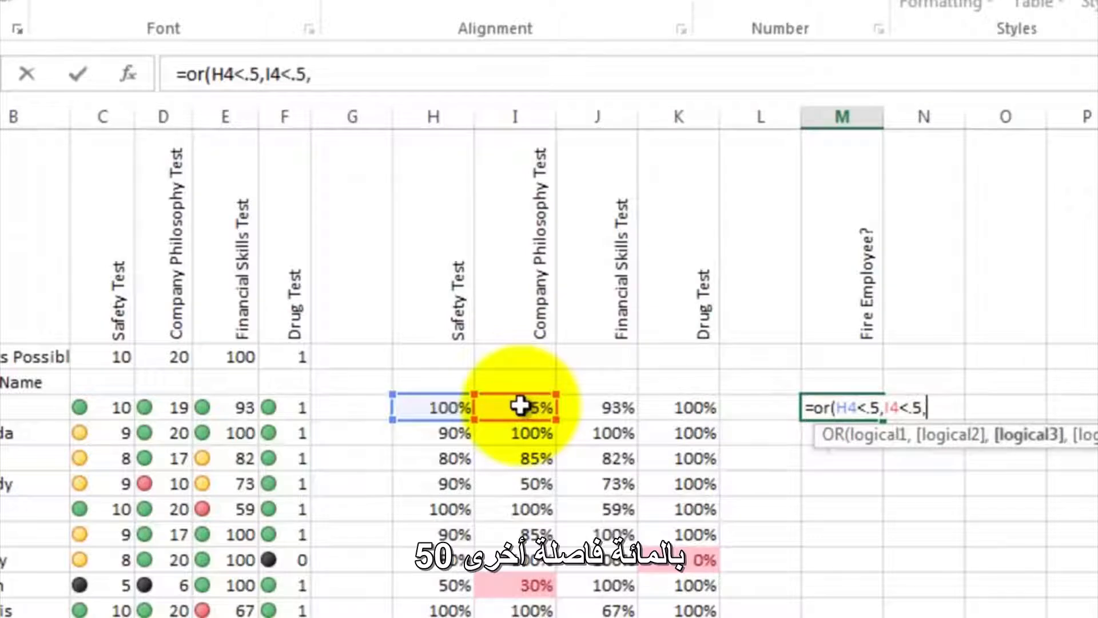
left_click(594, 404)
type("<.")
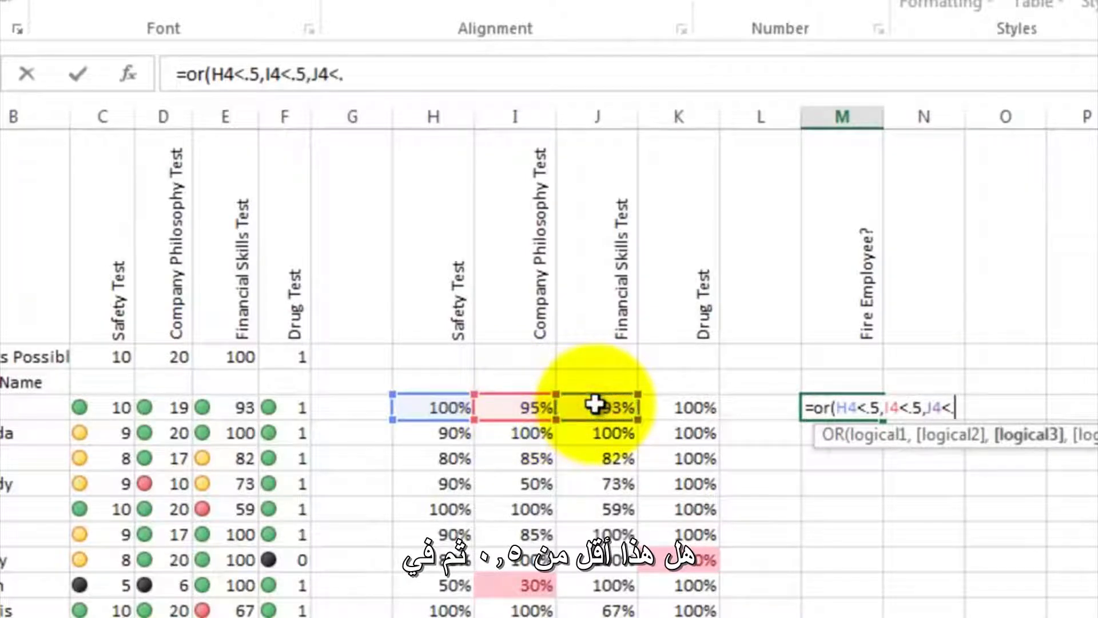
type("5")
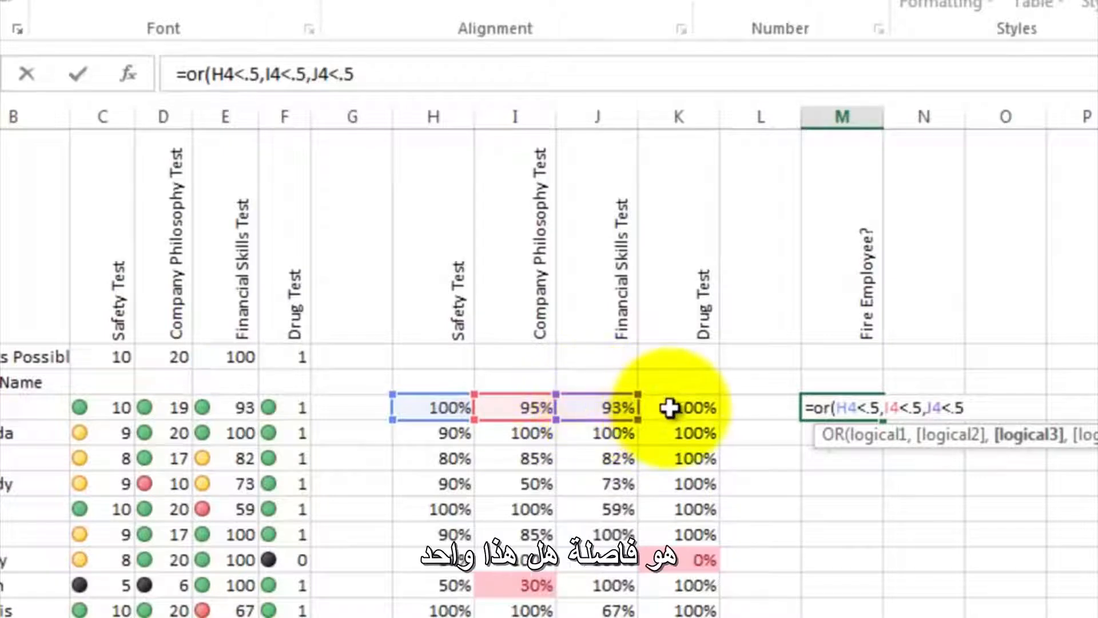
type(",")
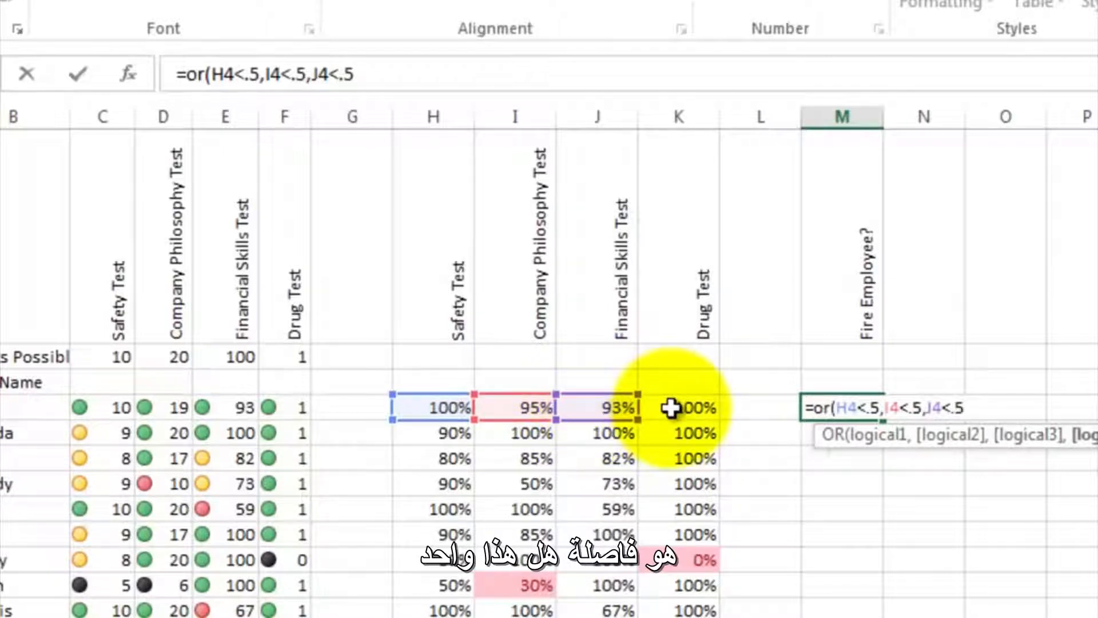
left_click(670, 407)
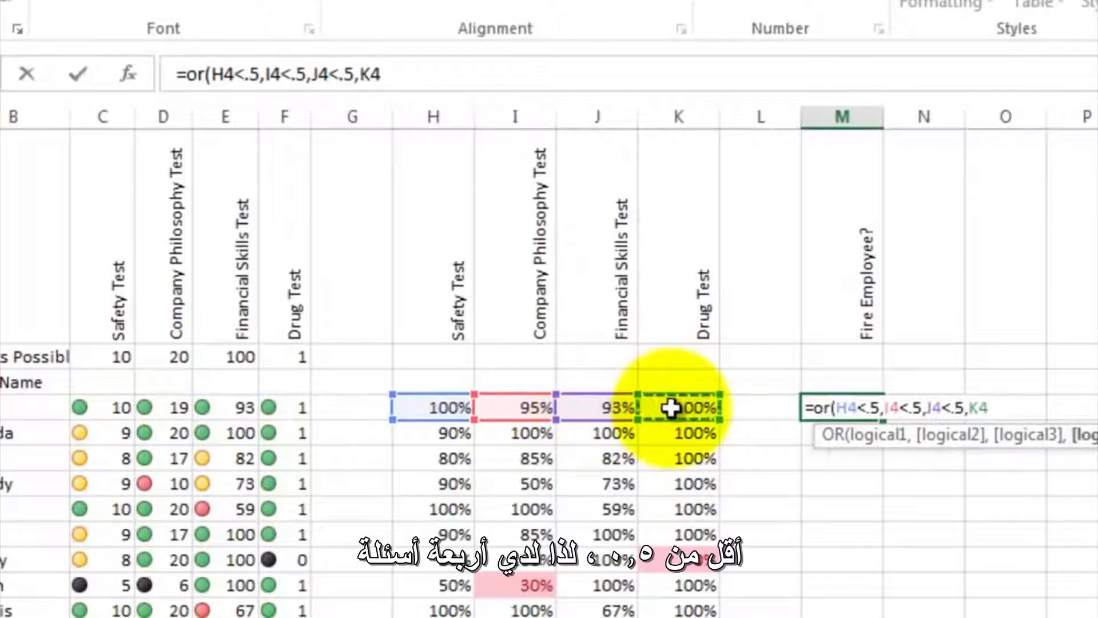
type("<.5)")
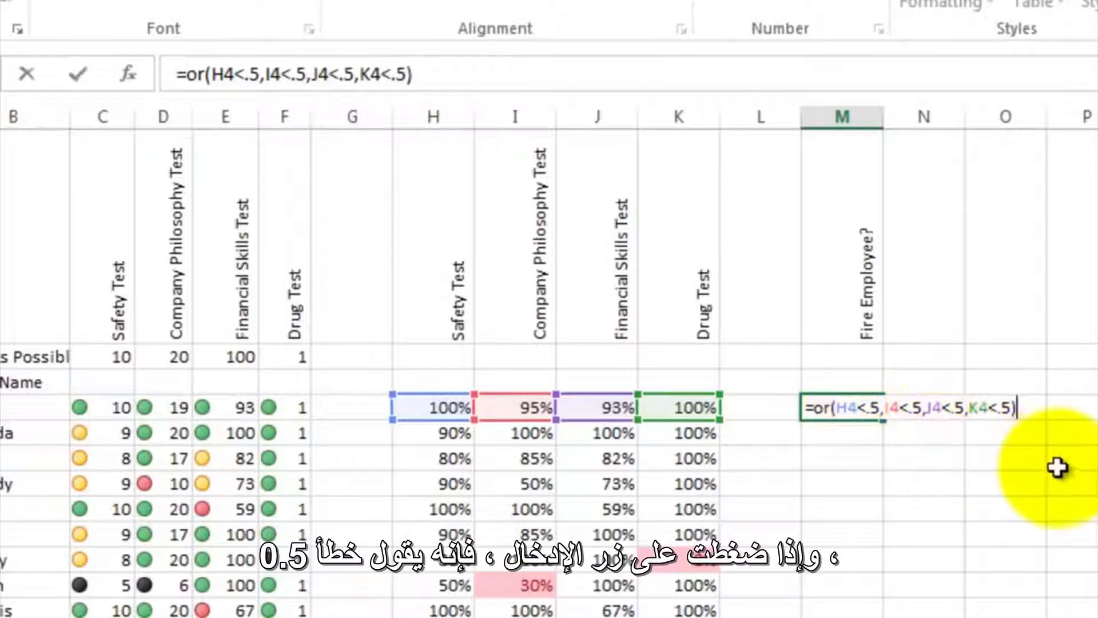
key("Return")
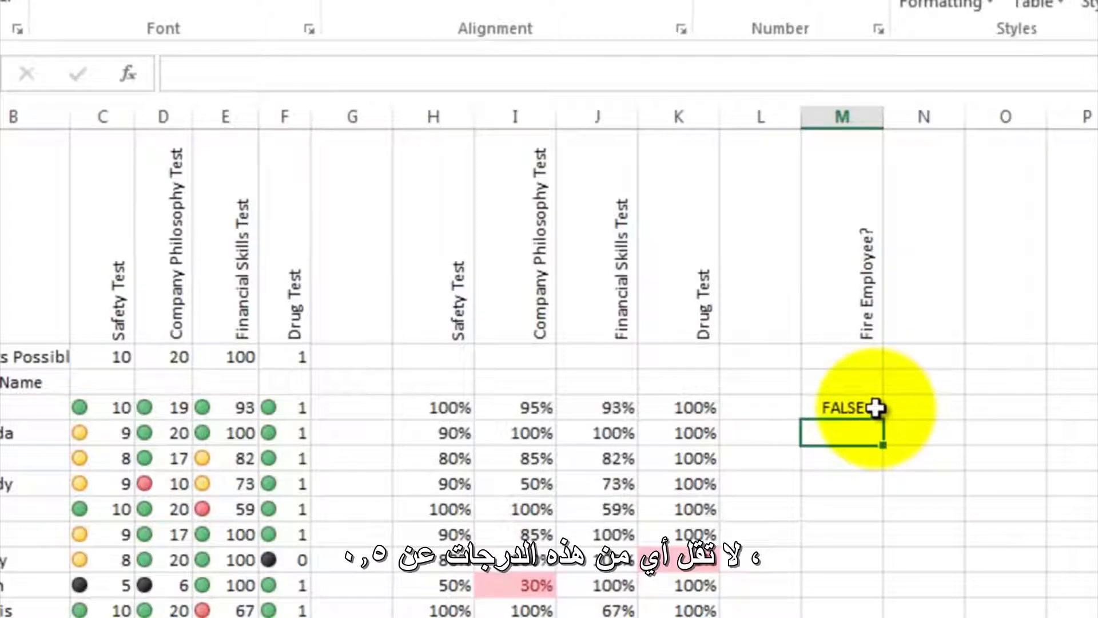
- Fill the OR formula in M4 down through M20 and check the cells for the flagged employees
left_click(864, 408)
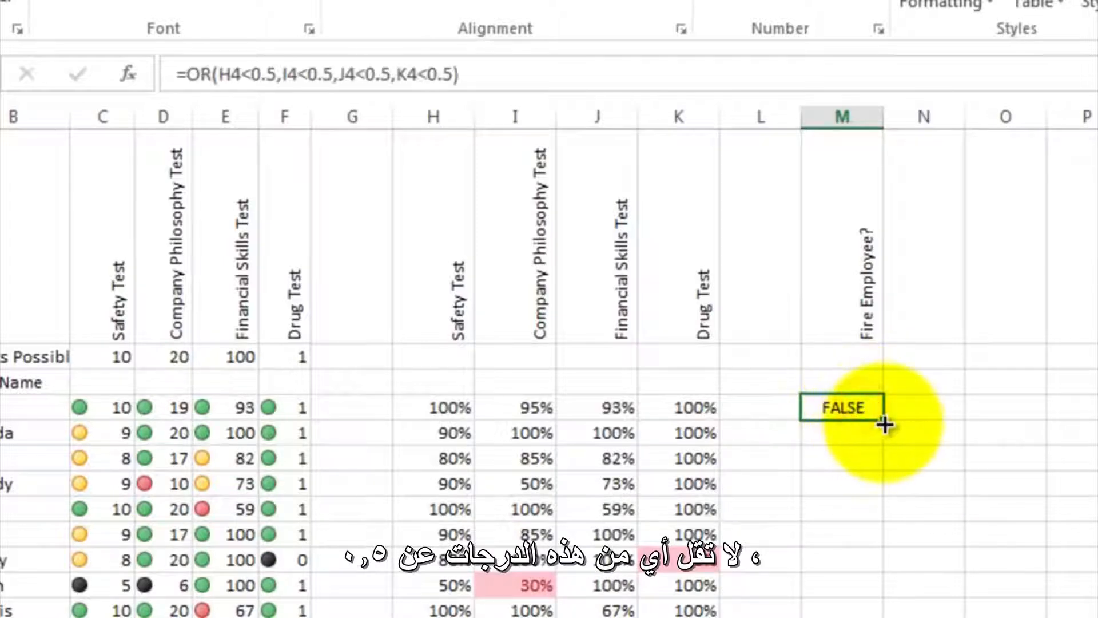
left_click_drag(885, 421, 843, 617)
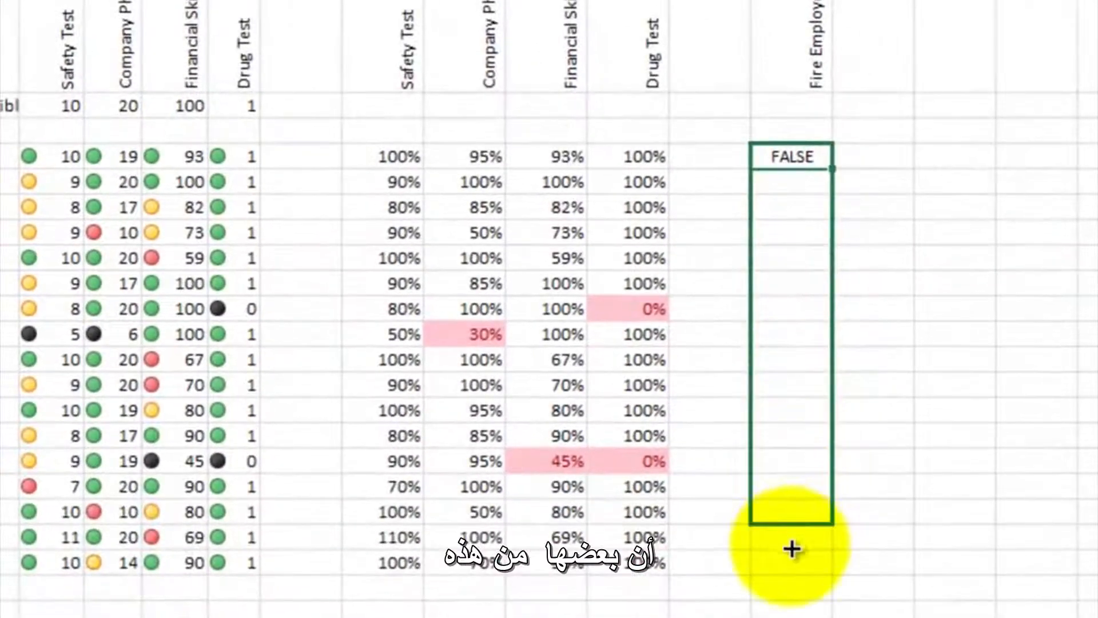
left_click_drag(792, 549, 791, 569)
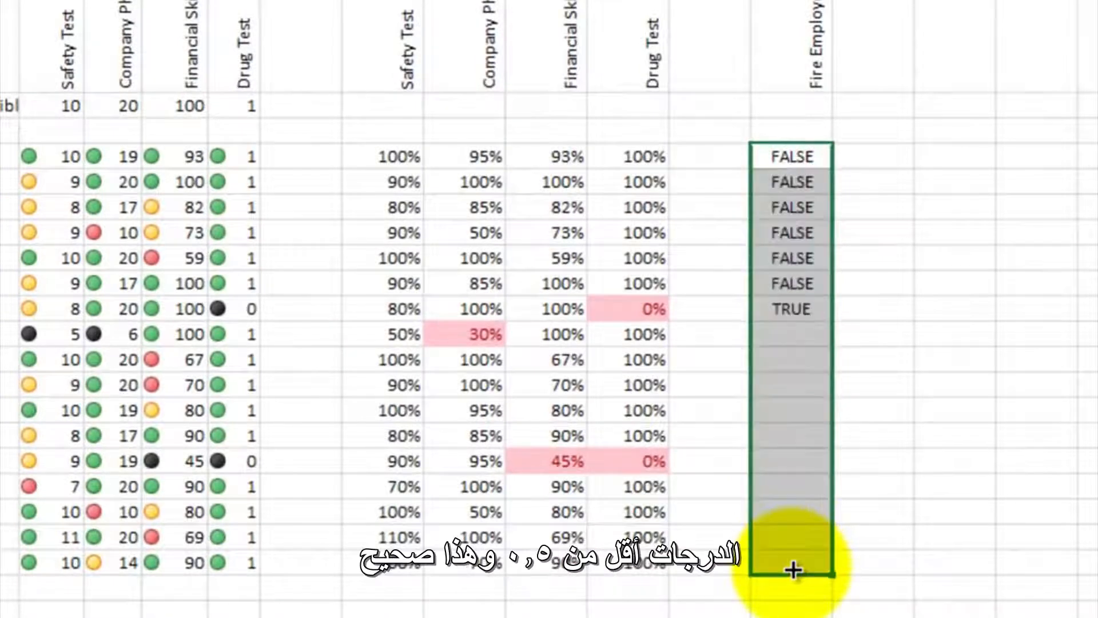
left_click(884, 378)
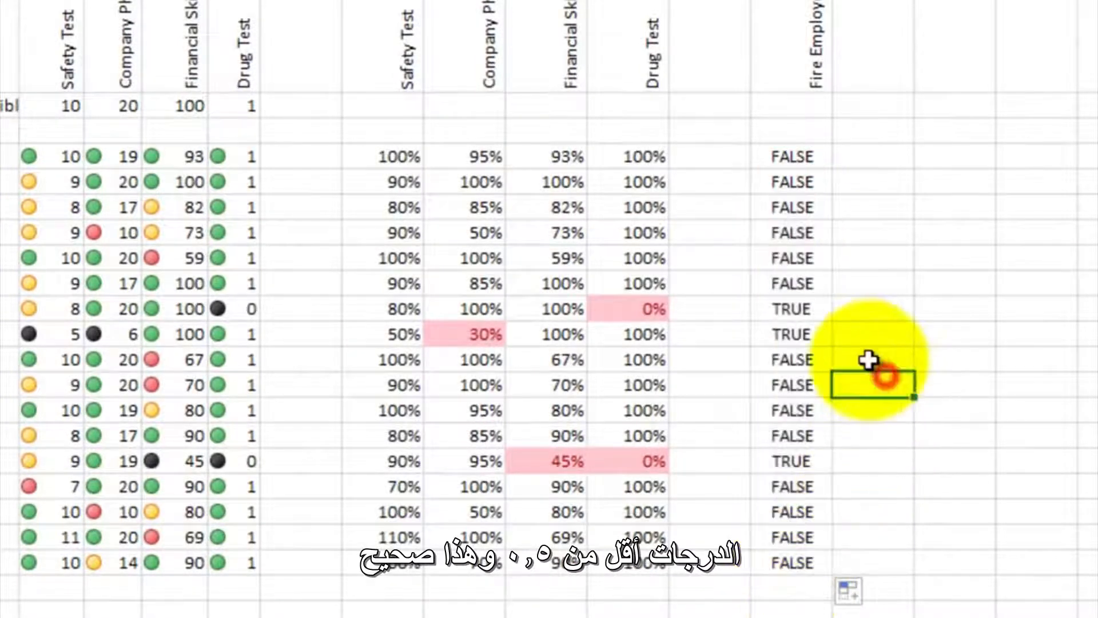
left_click(804, 311)
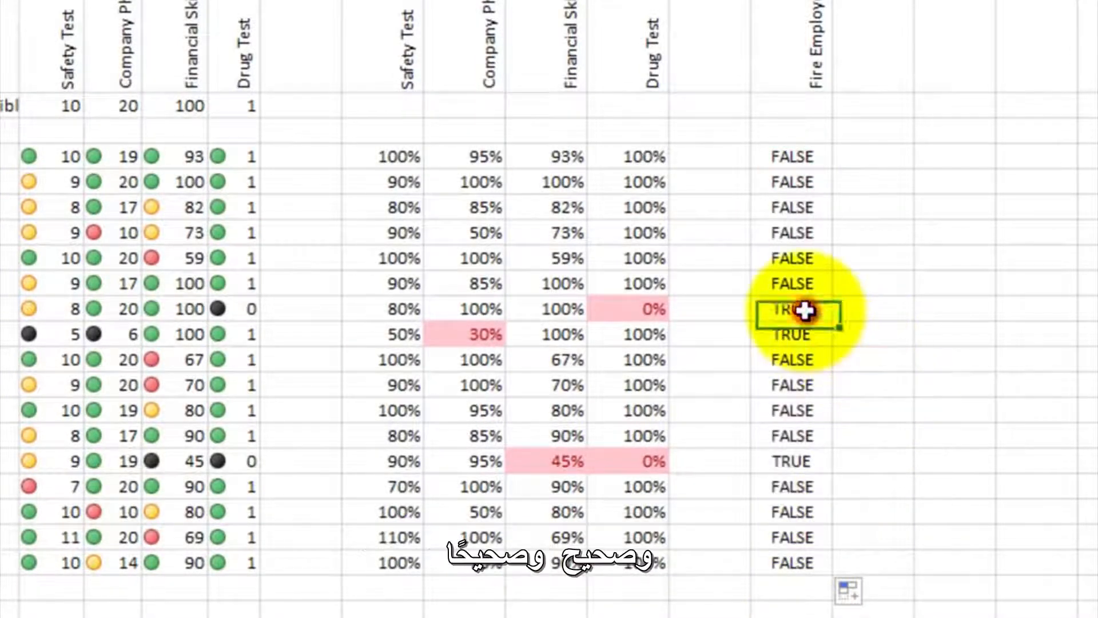
left_click(798, 462)
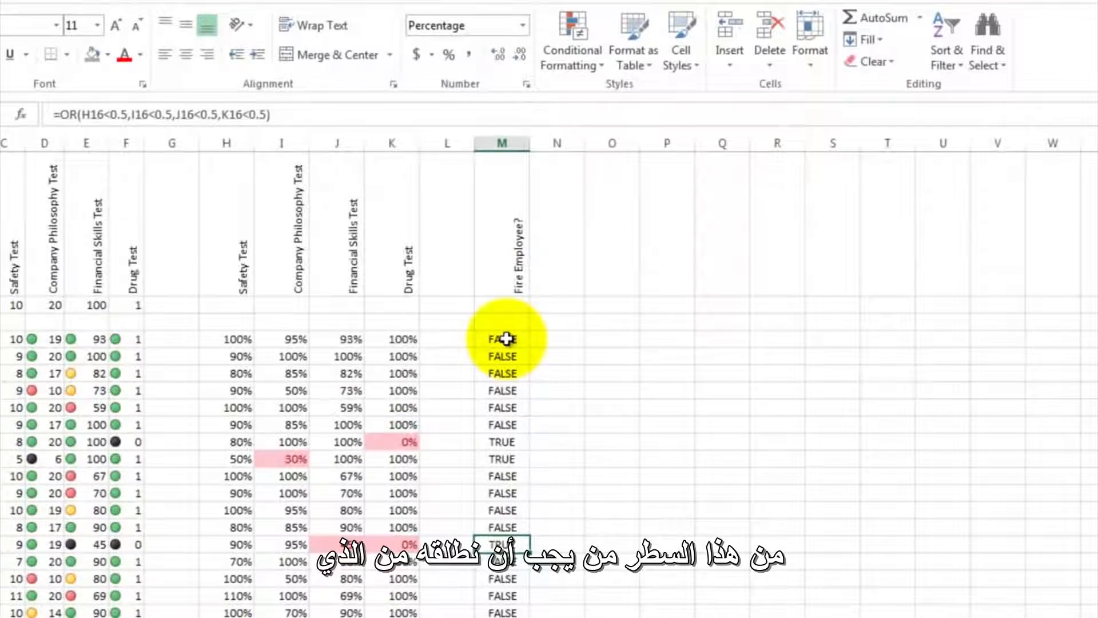
- Highlight the Fire Employee? cells M4:M20 that are equal to true using Light Red Fill with Dark Red Text
left_click_drag(506, 338, 503, 613)
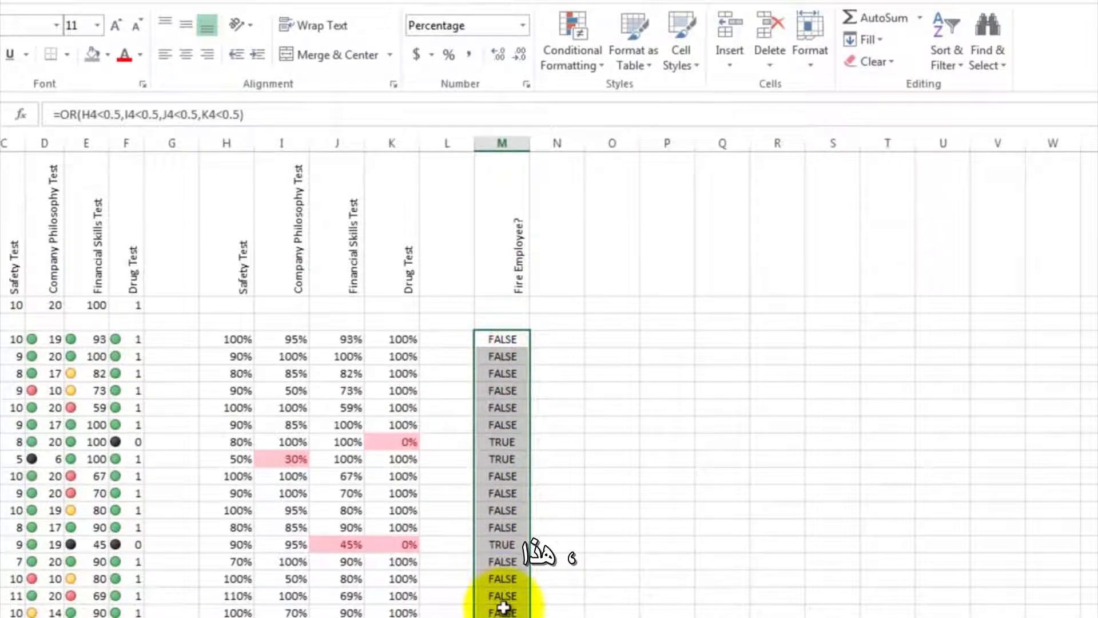
left_click(605, 67)
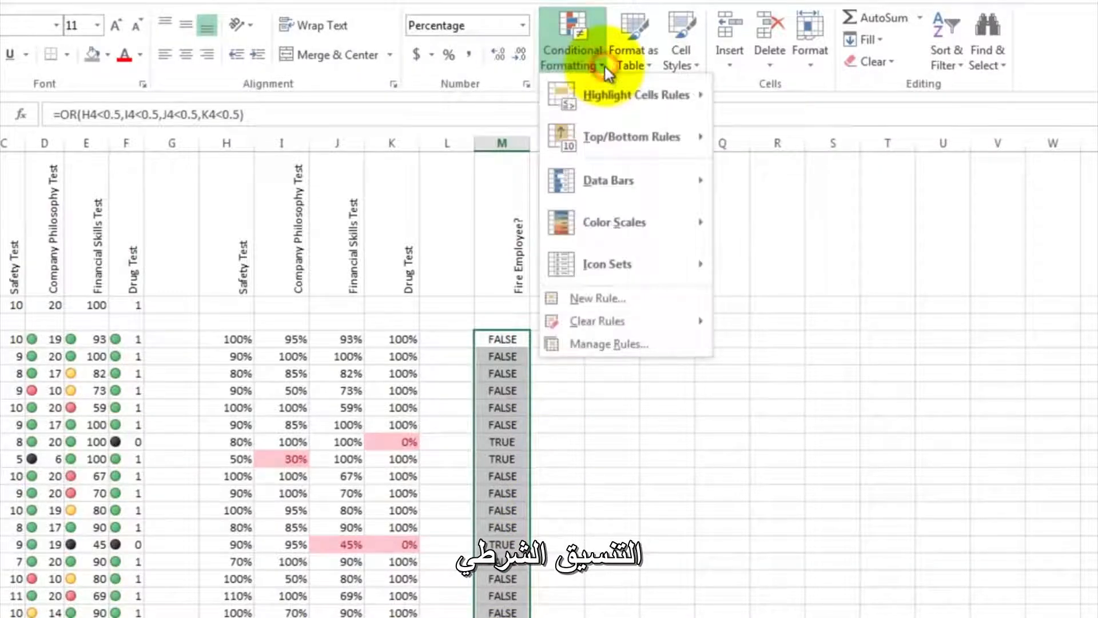
mouse_move(602, 91)
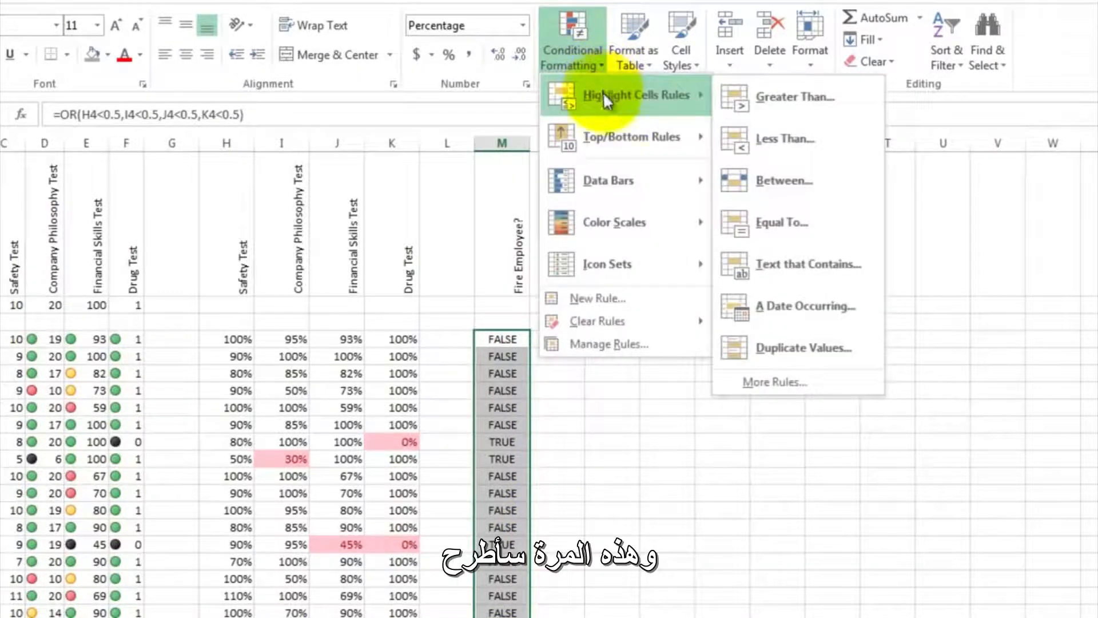
left_click(761, 222)
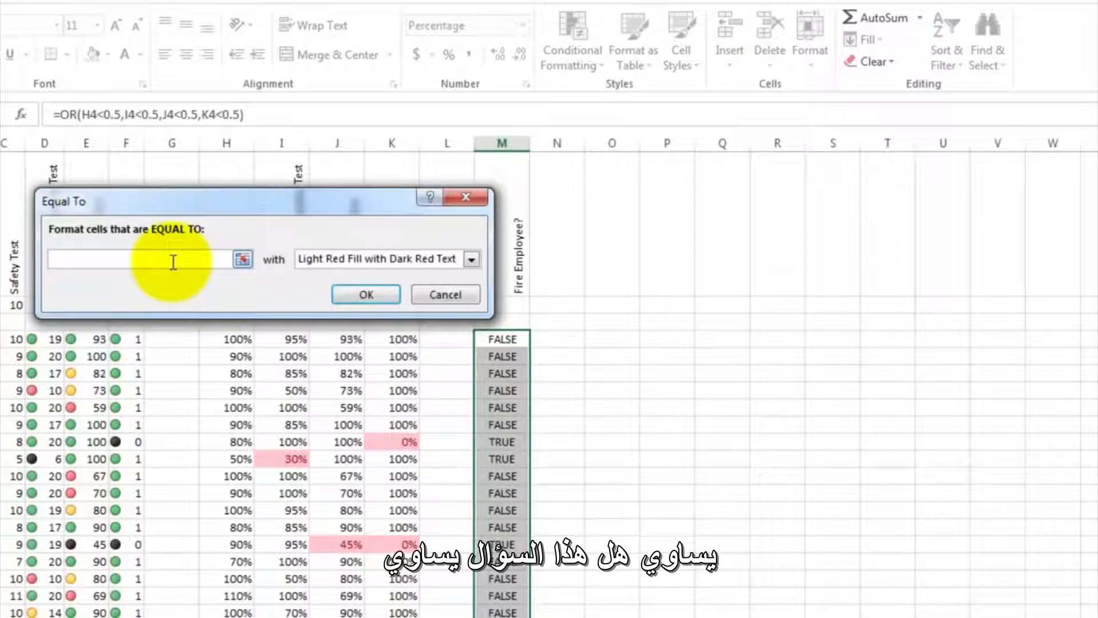
type("tur")
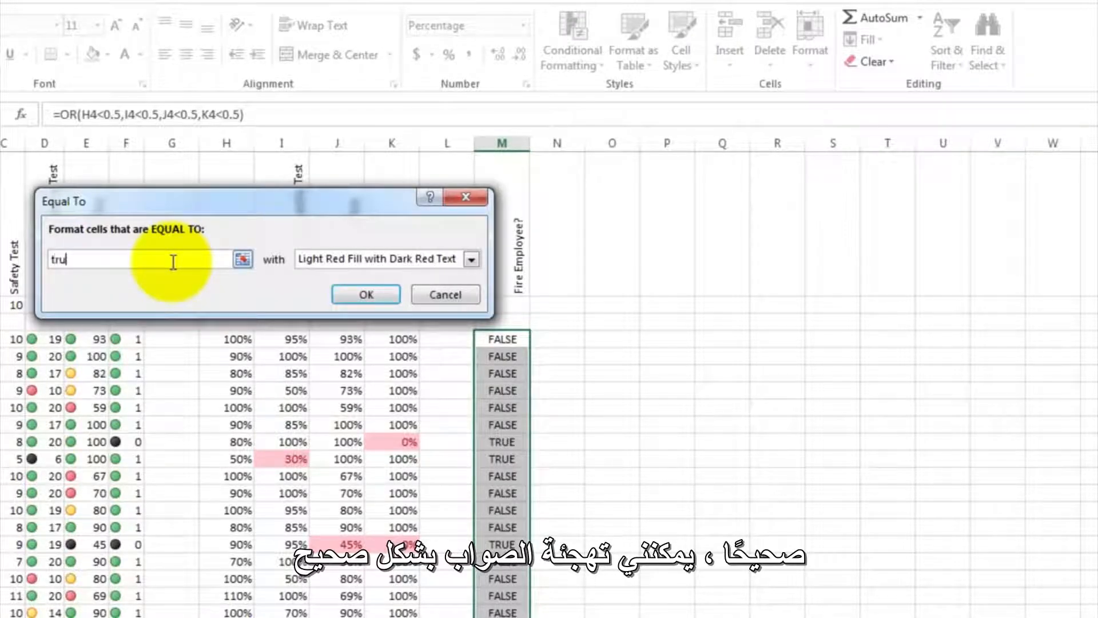
type("e")
key("Return")
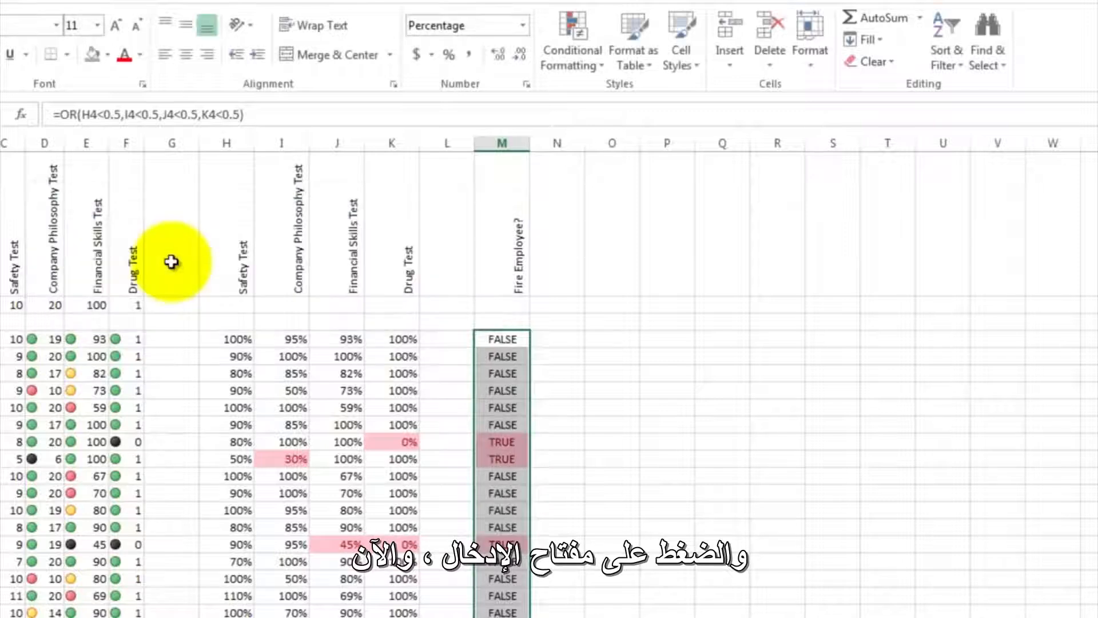
left_click(542, 370)
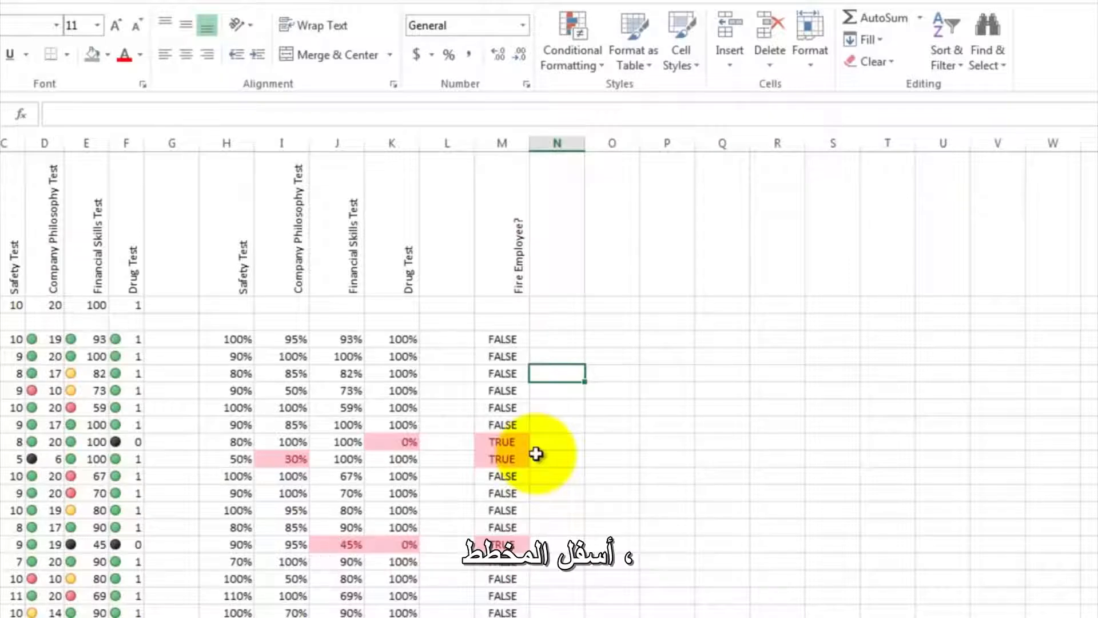
- Enter the row labels Max, Min and Average in A22:A24 below the names and select cell C22
scroll(536, 454, "down", 3)
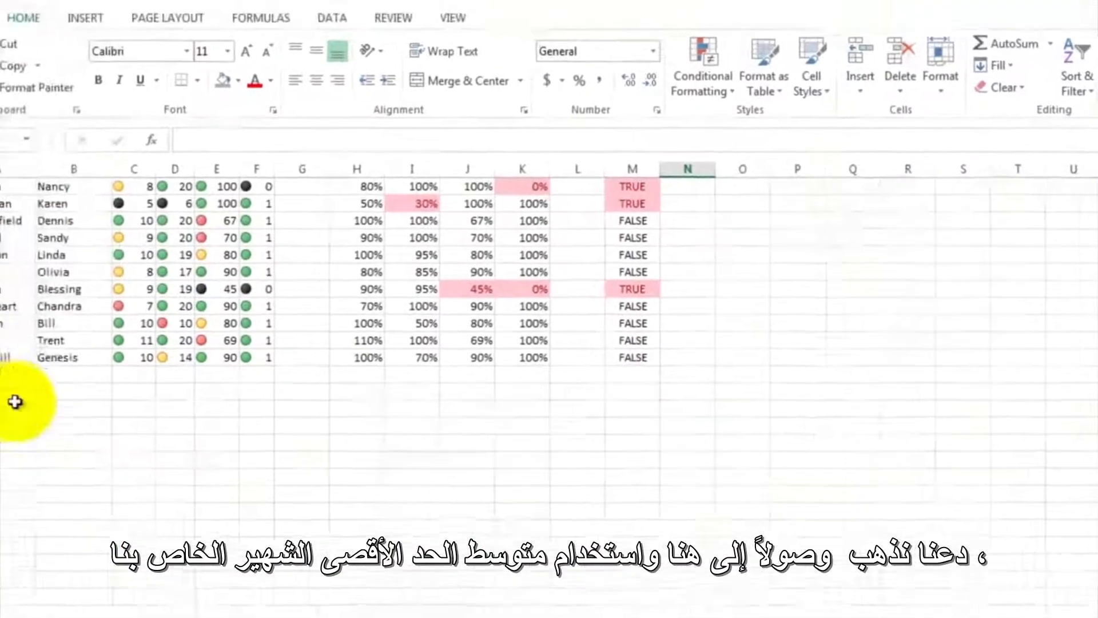
left_click(17, 394)
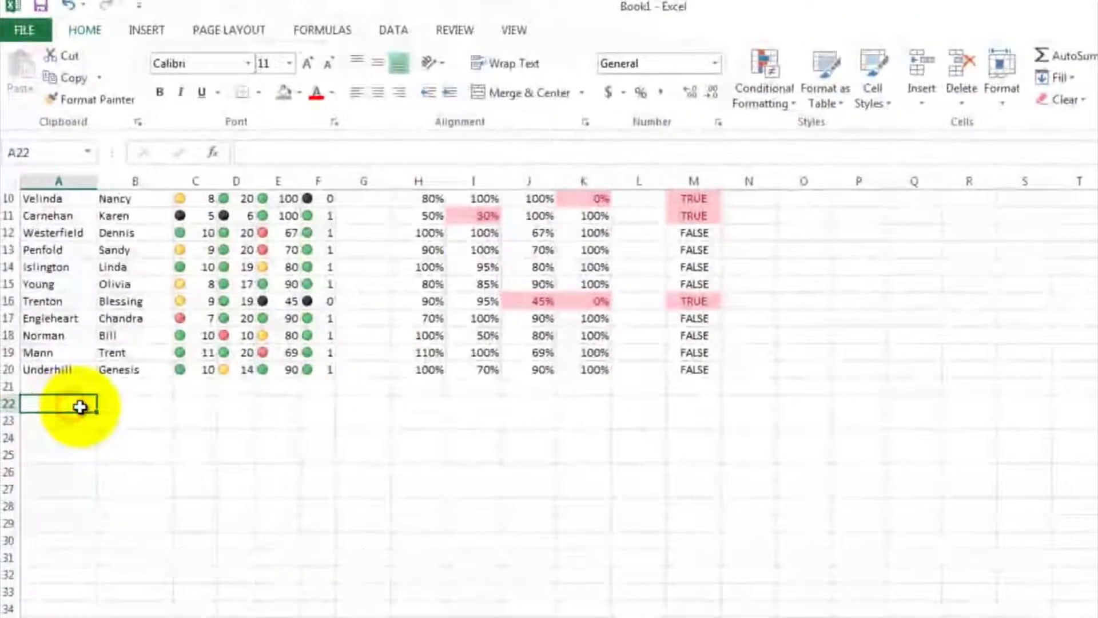
type("Max")
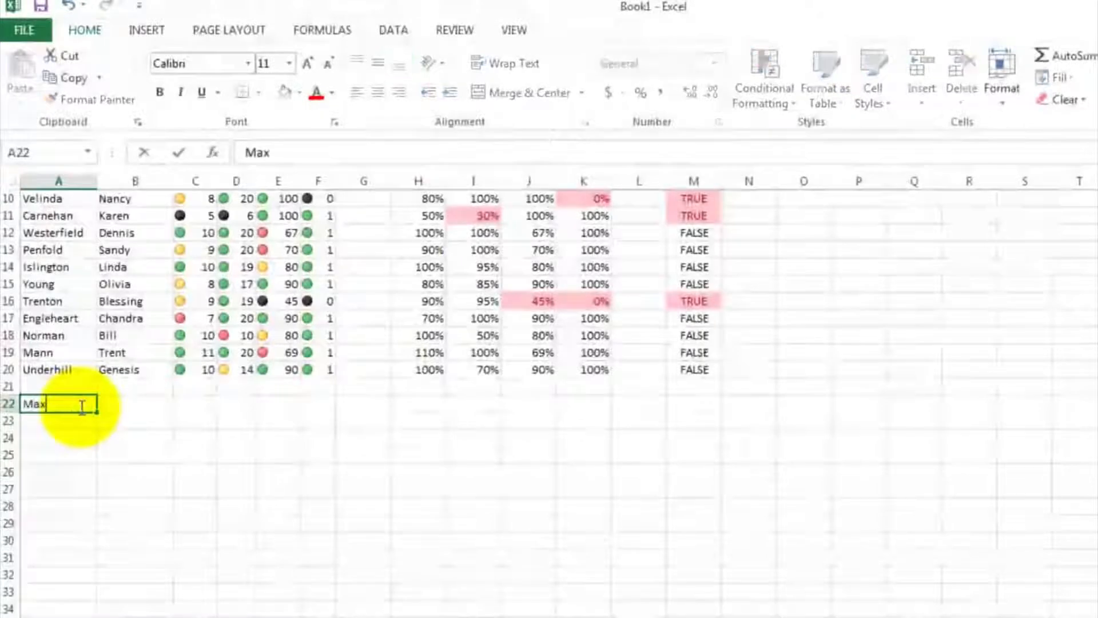
key("Return")
type("Min")
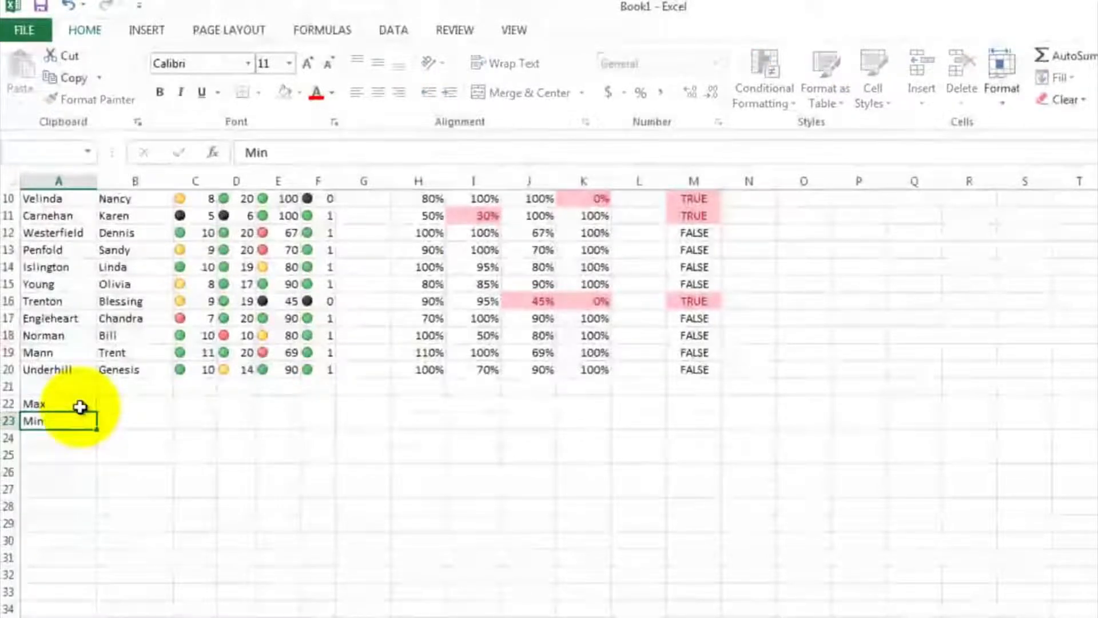
key("Return")
type("Av")
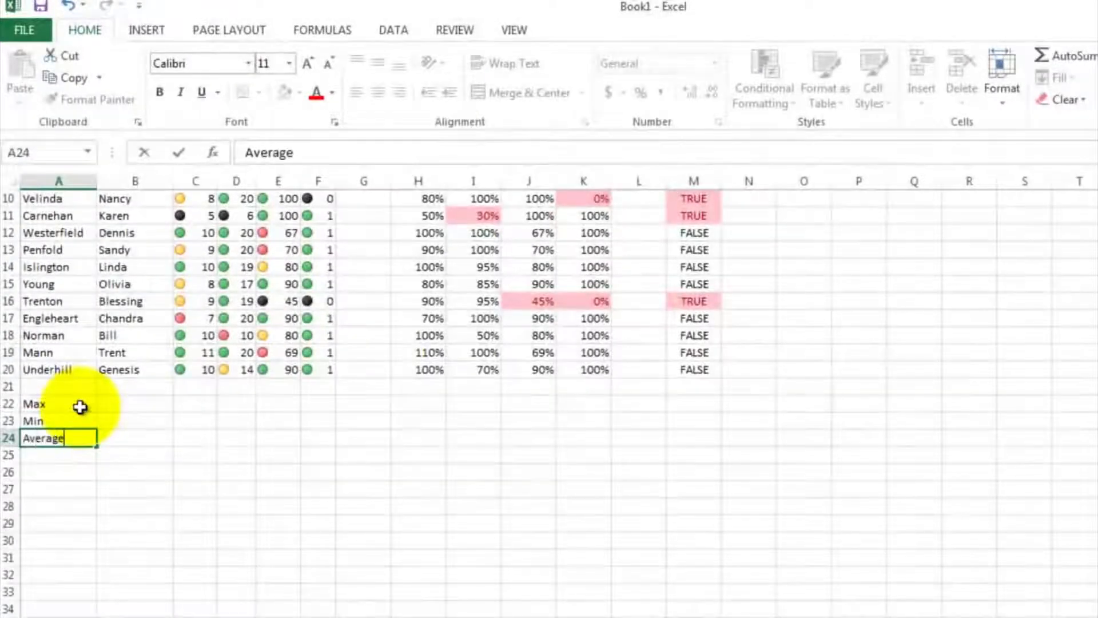
type("erage")
key("Return")
left_click(131, 456)
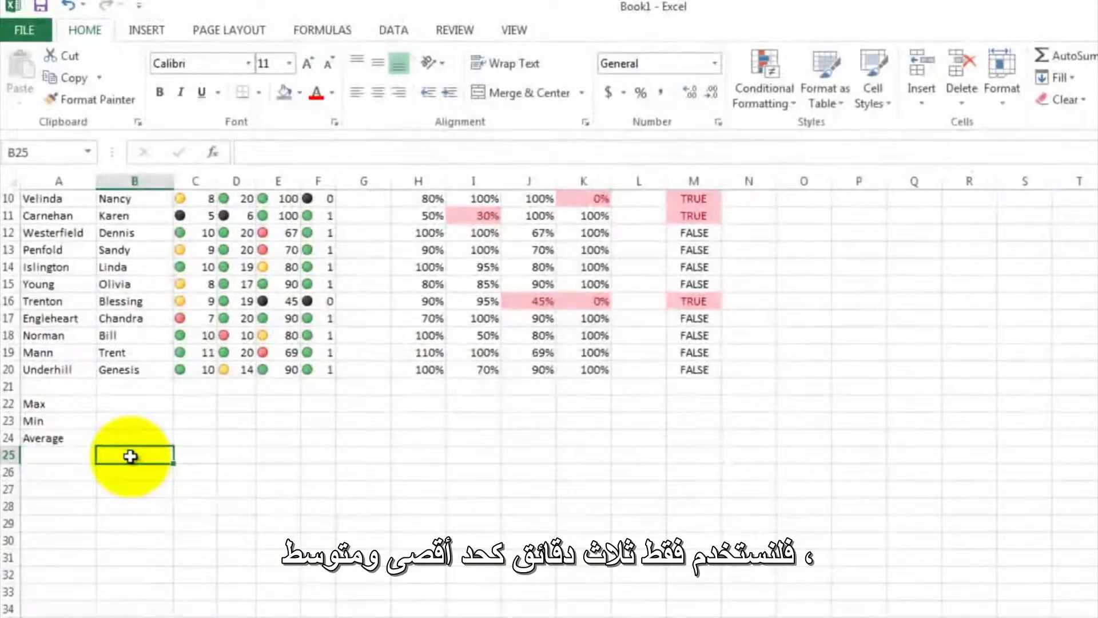
scroll(152, 458, "up", 2)
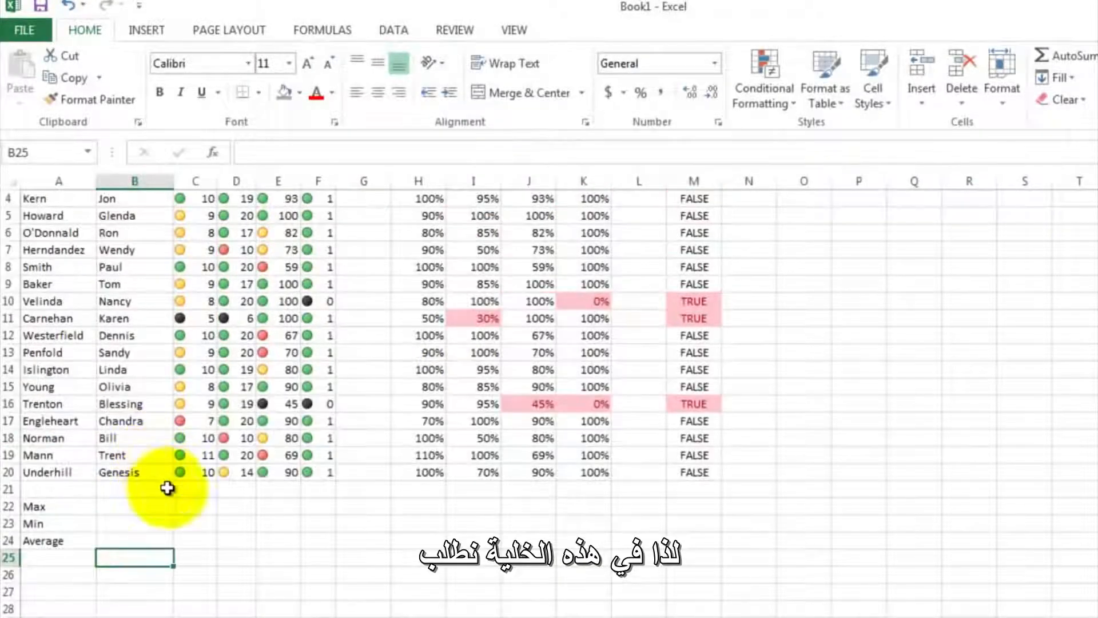
left_click(204, 506)
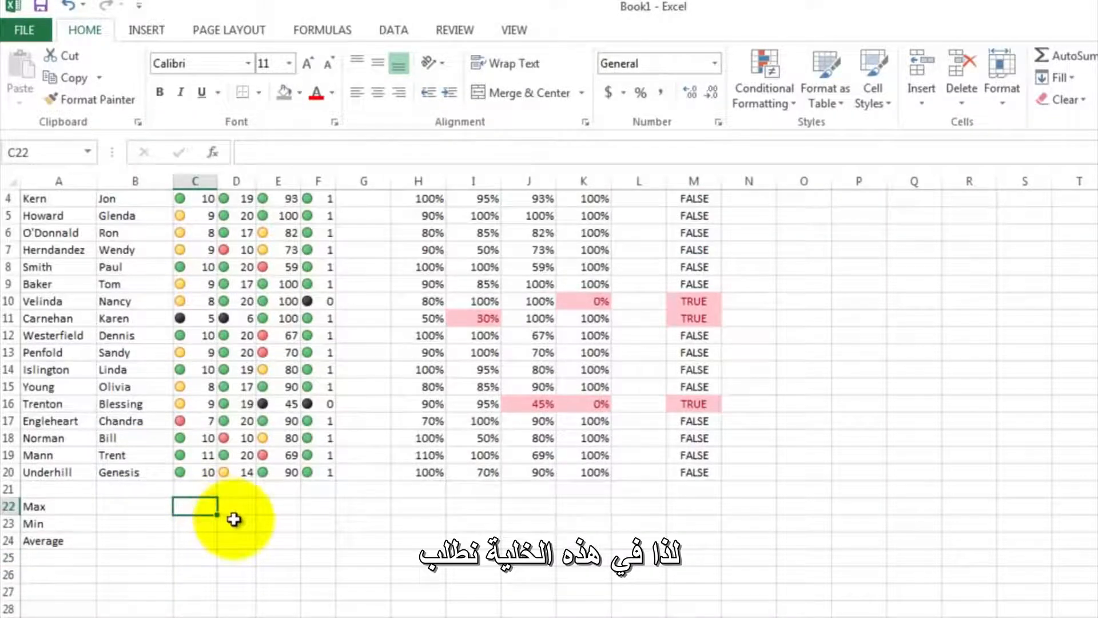
- Enter a MAX formula in C22 that covers the Safety Test scores in C4:C20
type("=max")
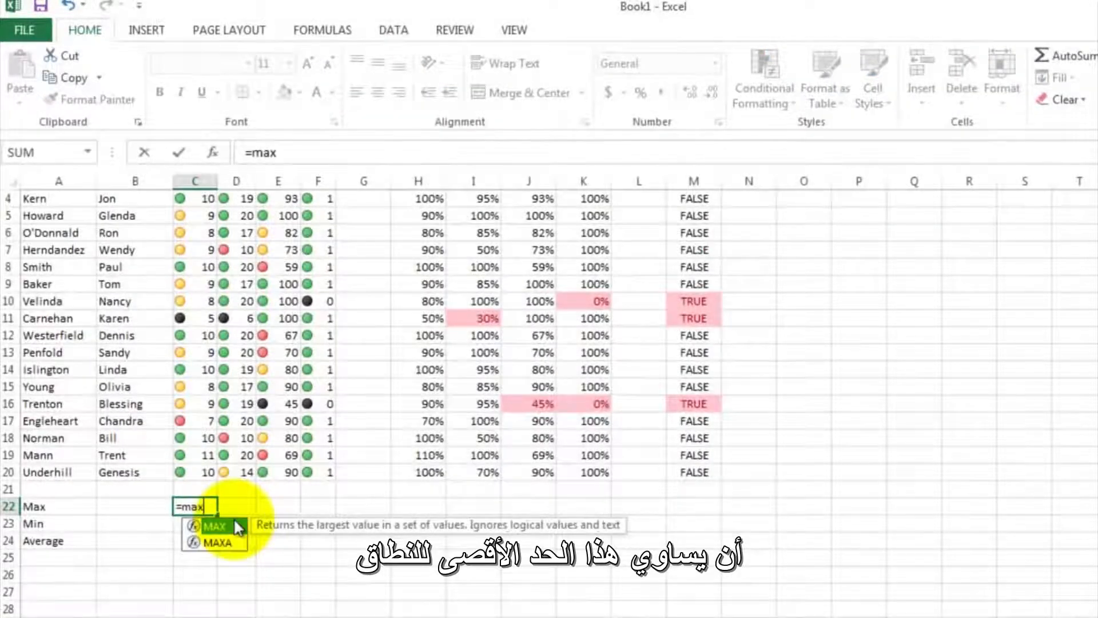
type("(")
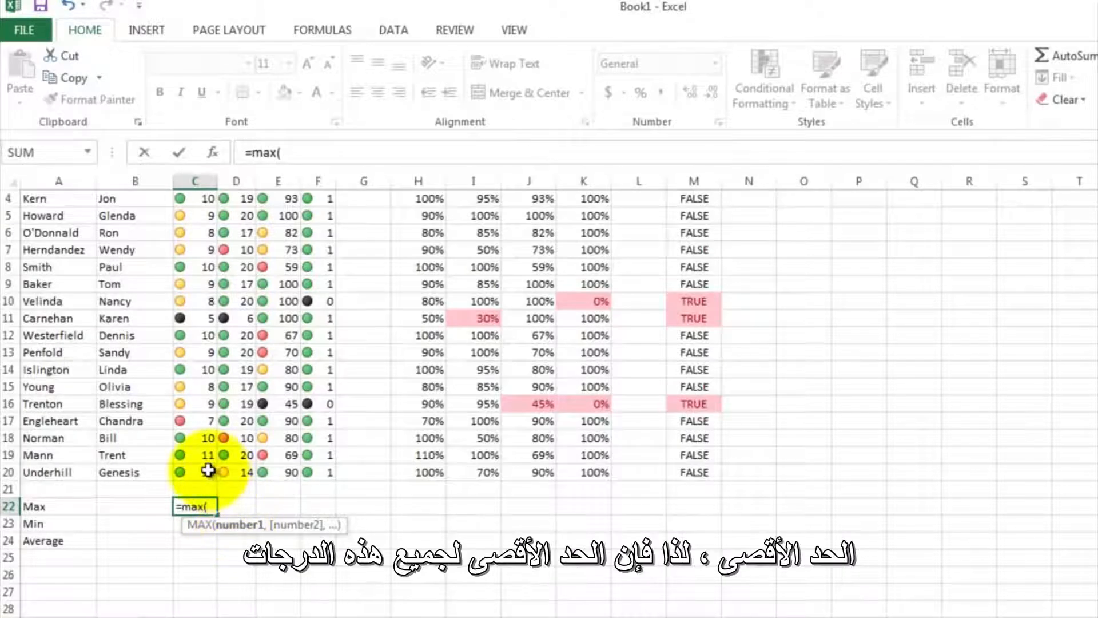
left_click_drag(208, 470, 200, 218)
key("Return")
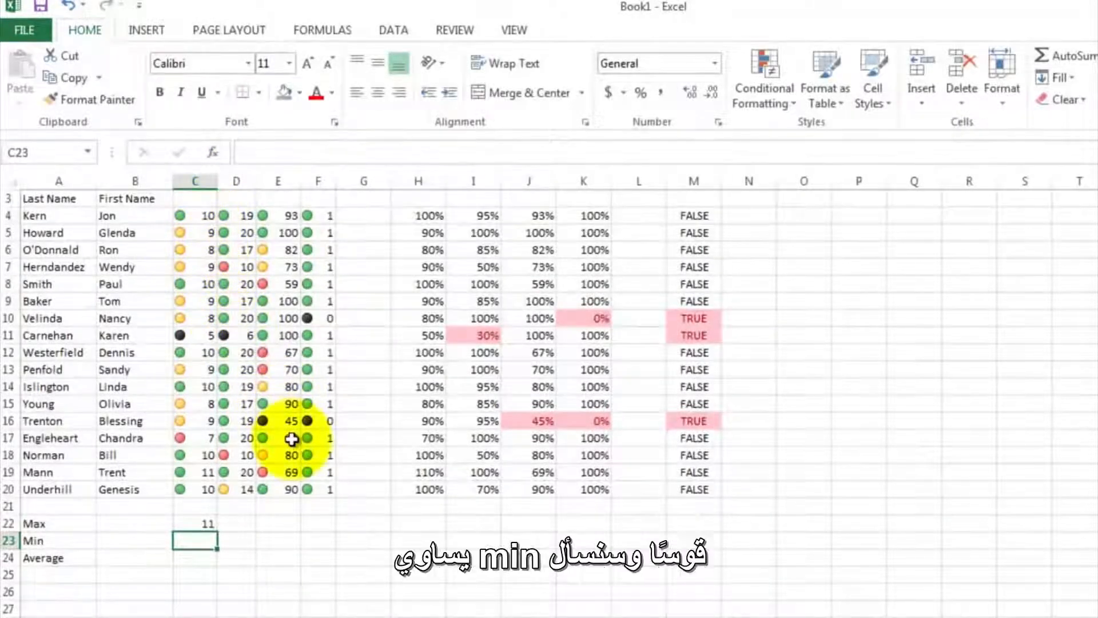
- Enter a MIN formula in C23 that covers the Safety Test scores in C4:C20
type("=min")
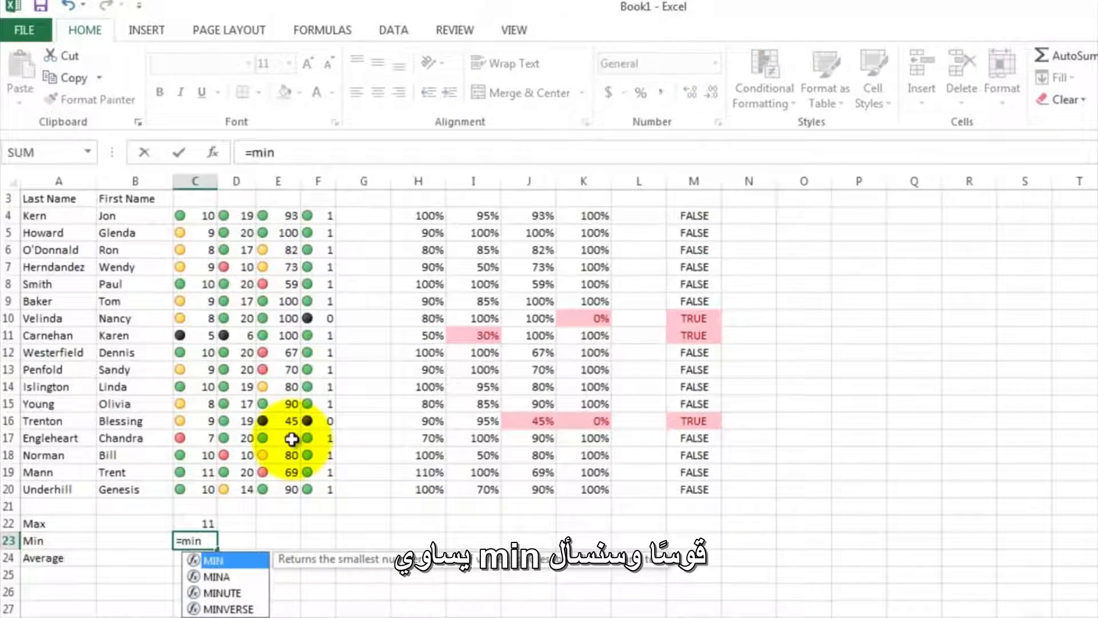
type("(")
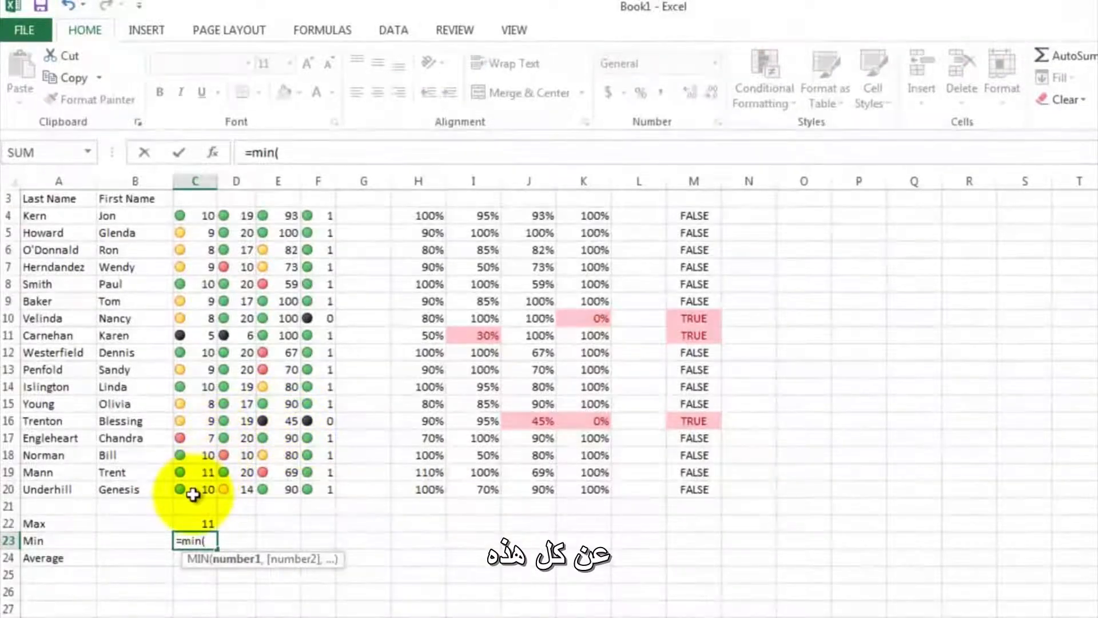
left_click_drag(193, 493, 199, 218)
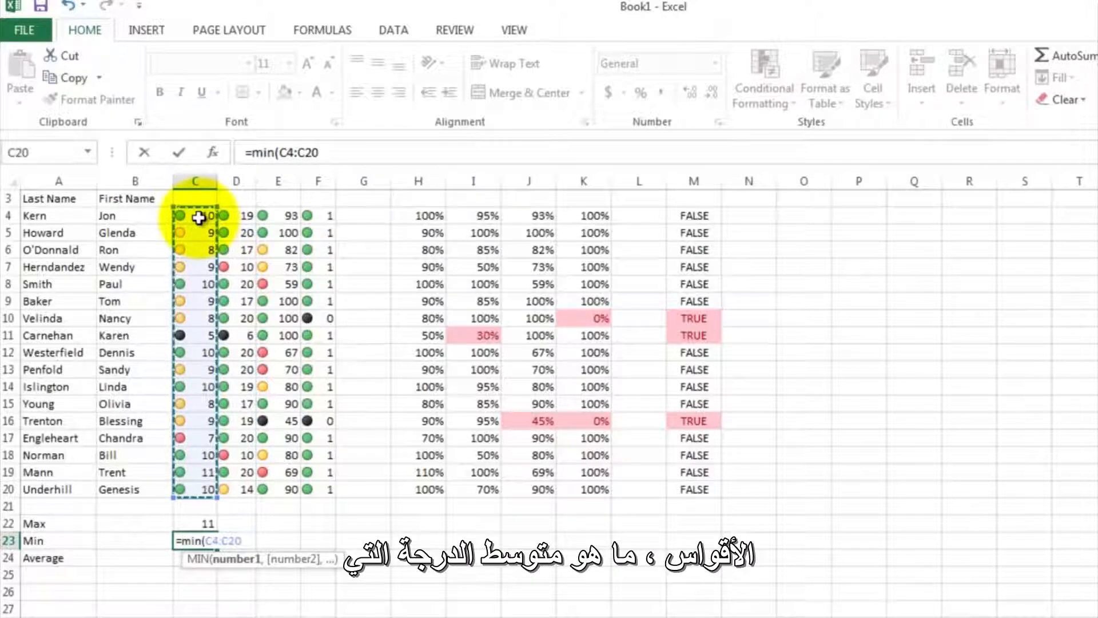
type(")")
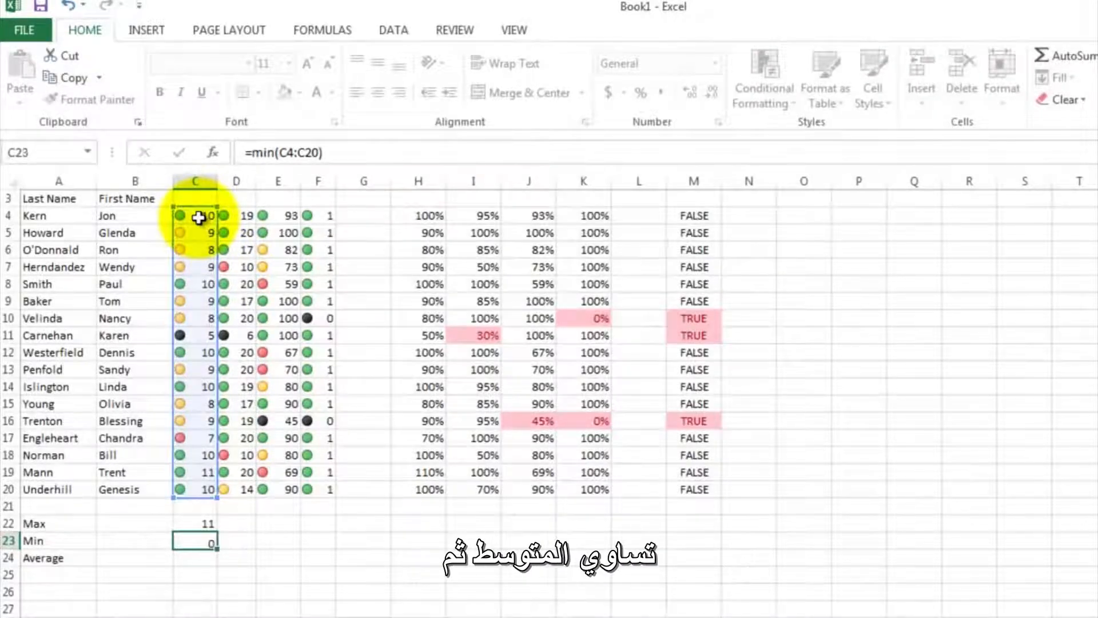
key("Return")
- Enter an AVERAGE formula in C24 that covers the Safety Test scores in C4:C20
type("=ave")
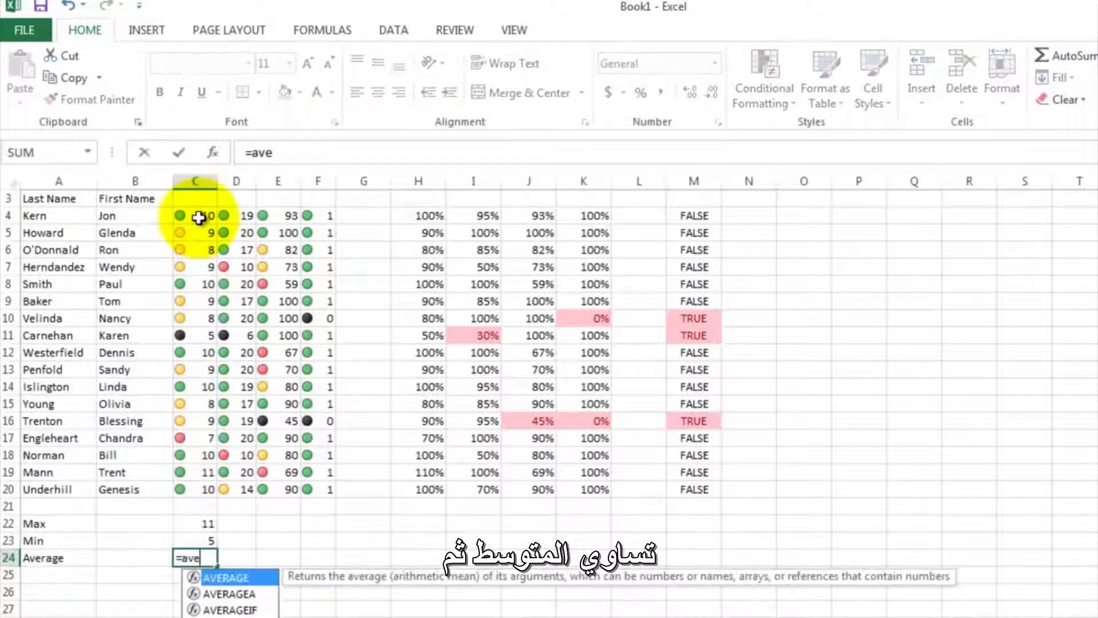
type("rage(")
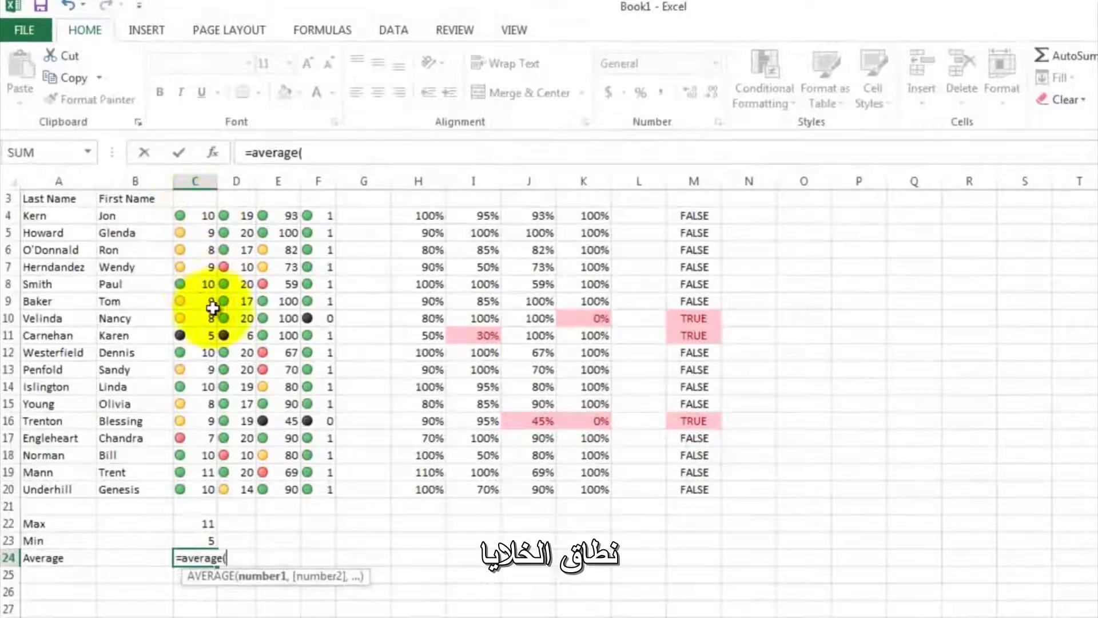
left_click_drag(195, 483, 198, 218)
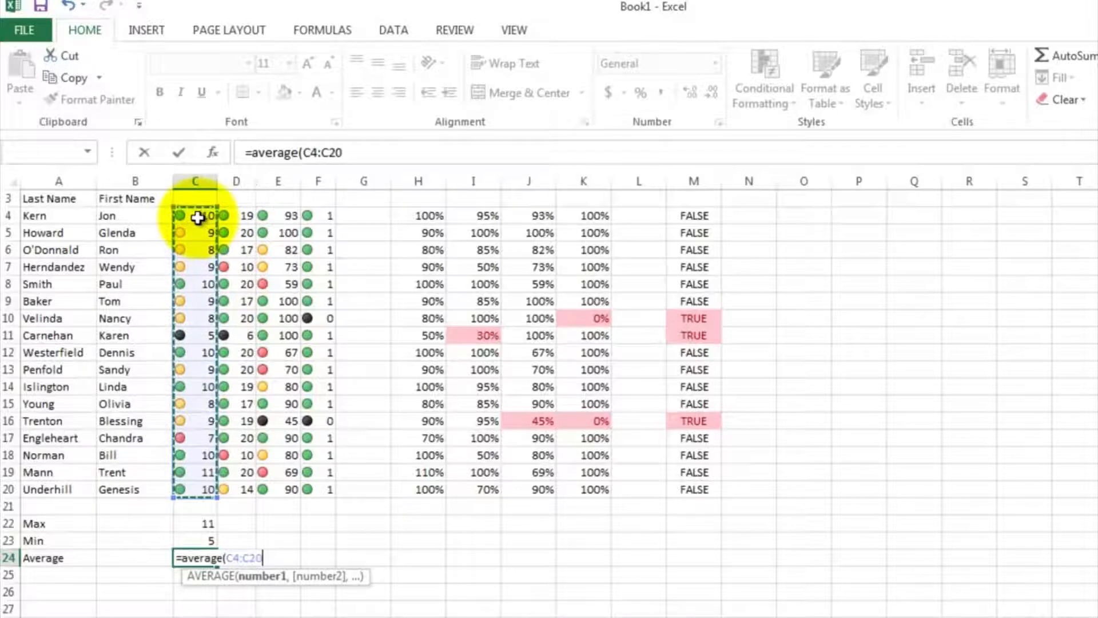
type(")")
key("Return")
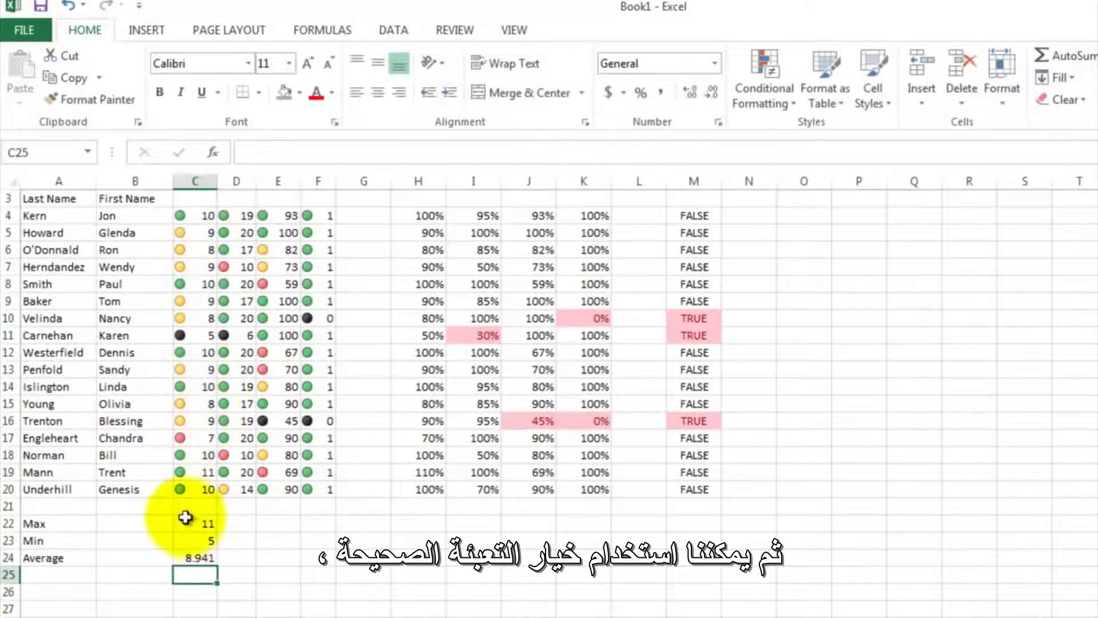
- Fill the Max, Min and Average formulas in C22:C24 across through column F
left_click_drag(186, 517, 337, 554)
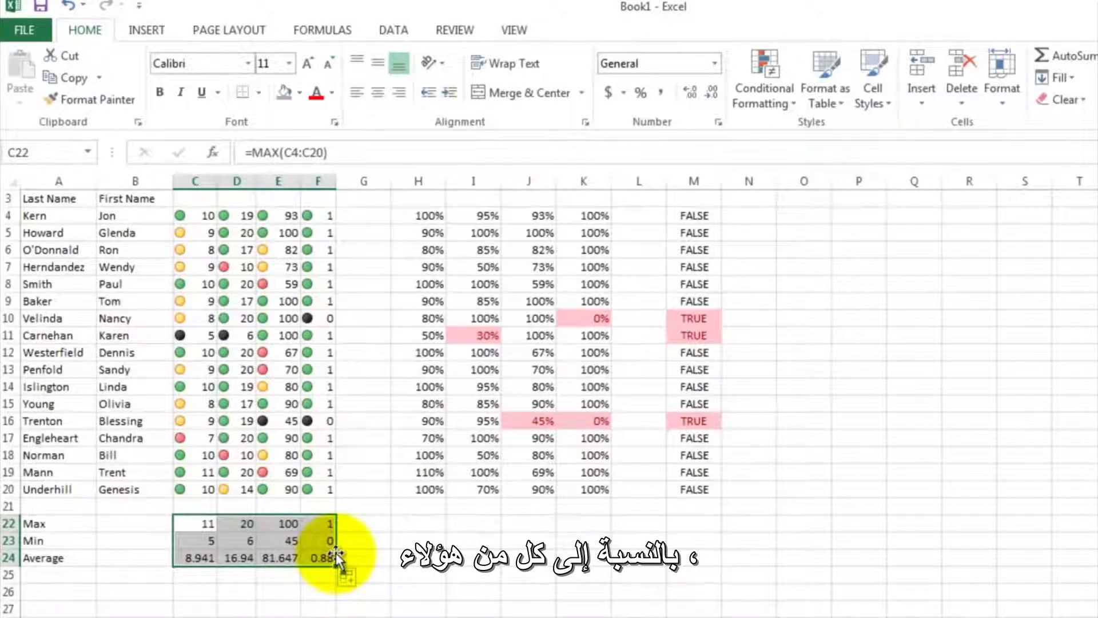
left_click(323, 526)
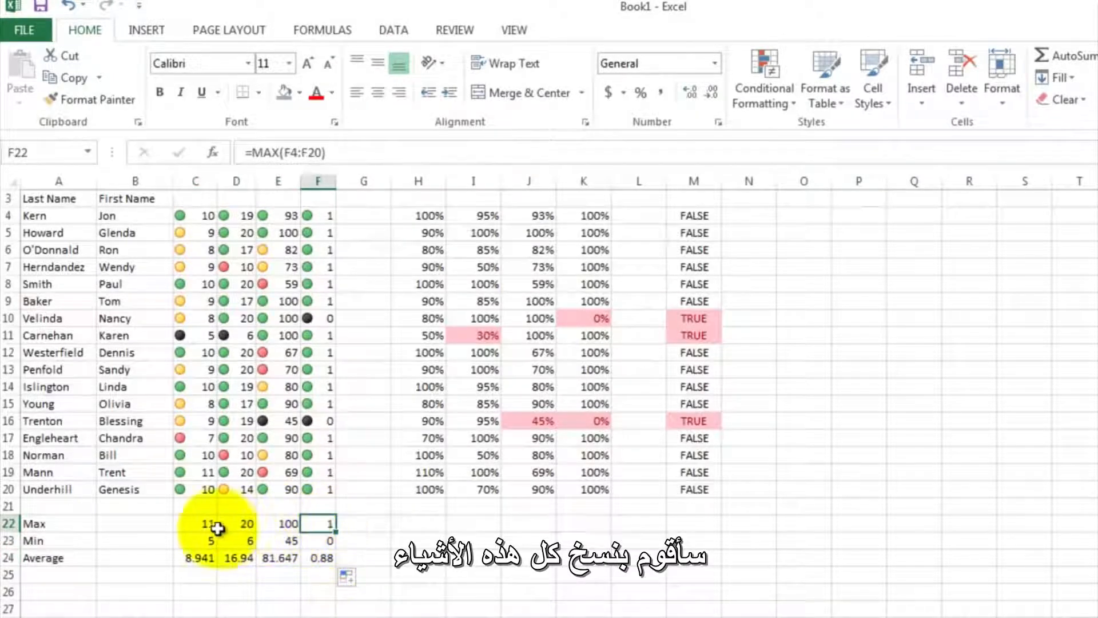
- Copy the summary formulas in C22:F24 to H22:K24 below the percentage columns and format the copies as percentages
left_click_drag(202, 522, 304, 566)
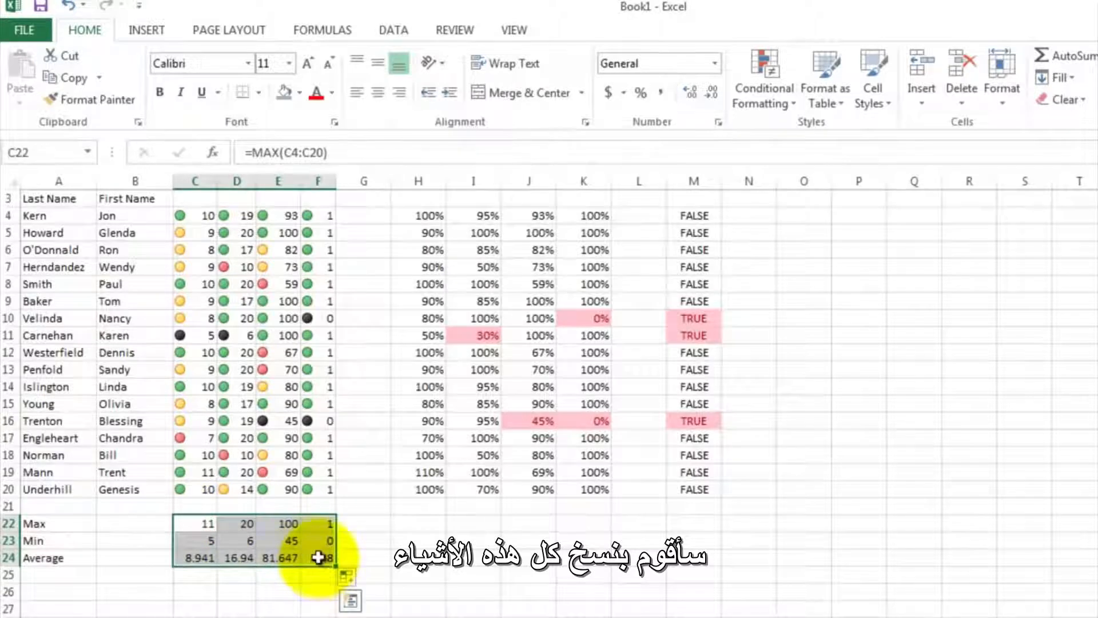
right_click(315, 526)
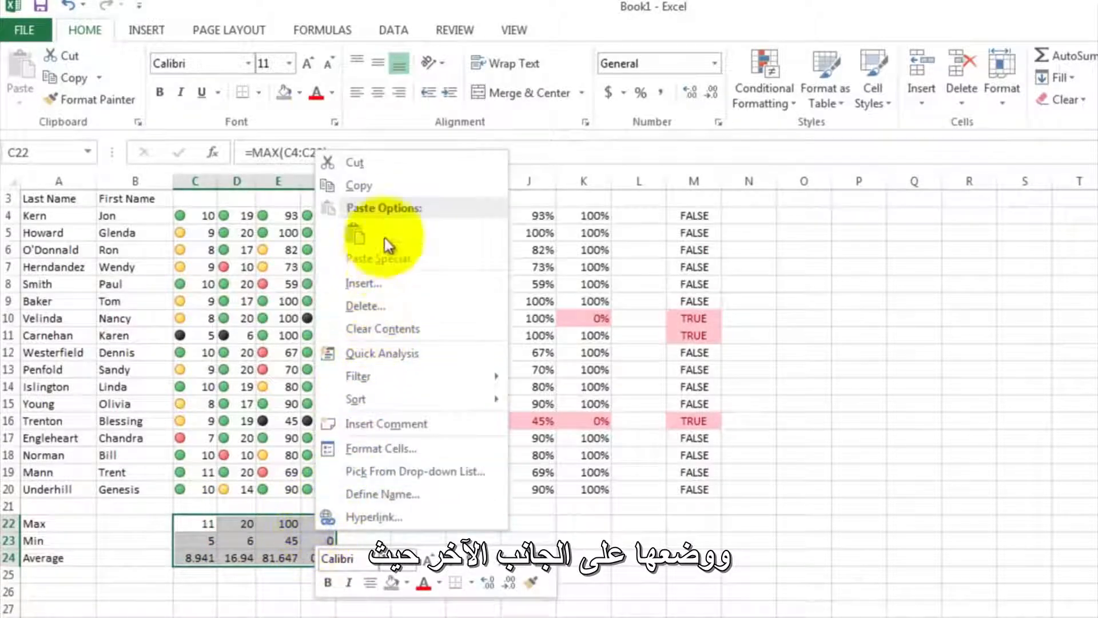
left_click(380, 184)
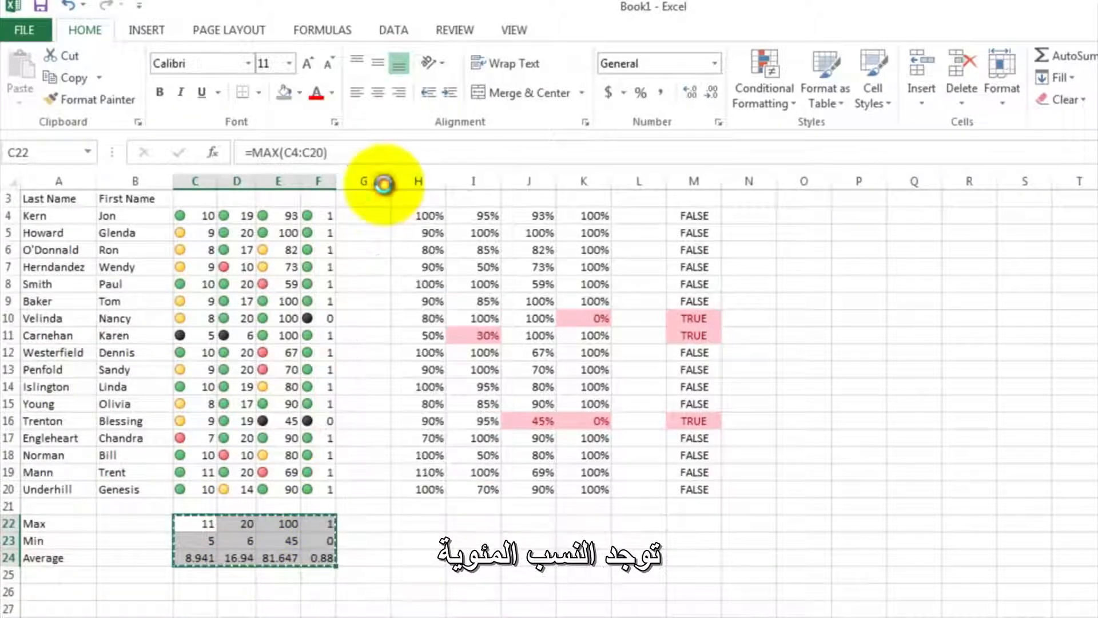
left_click(415, 524)
right_click(416, 524)
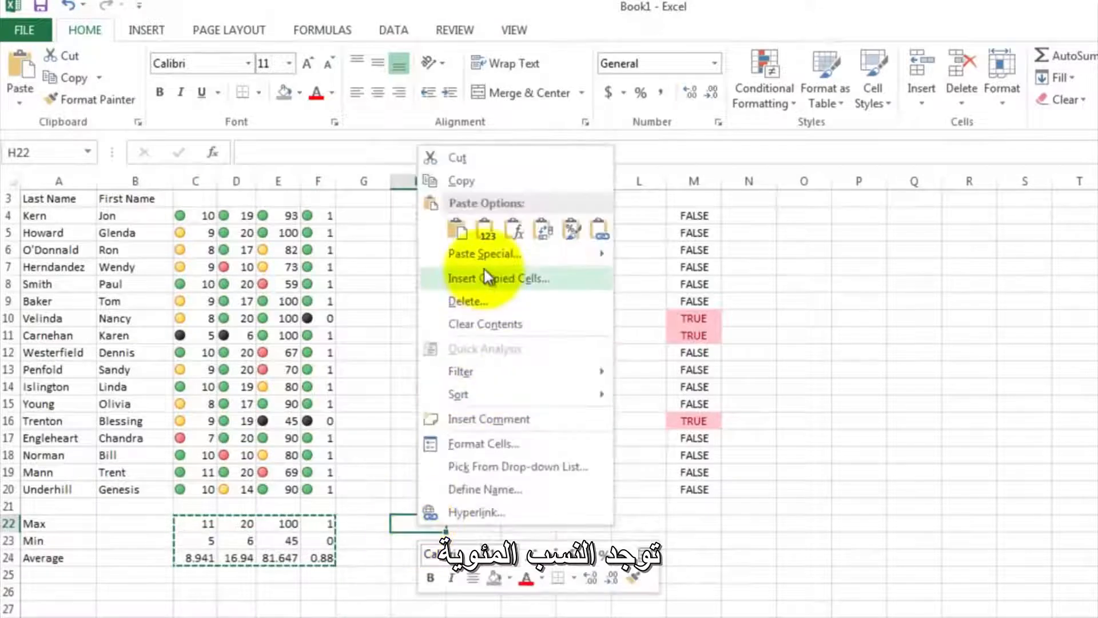
left_click(484, 230)
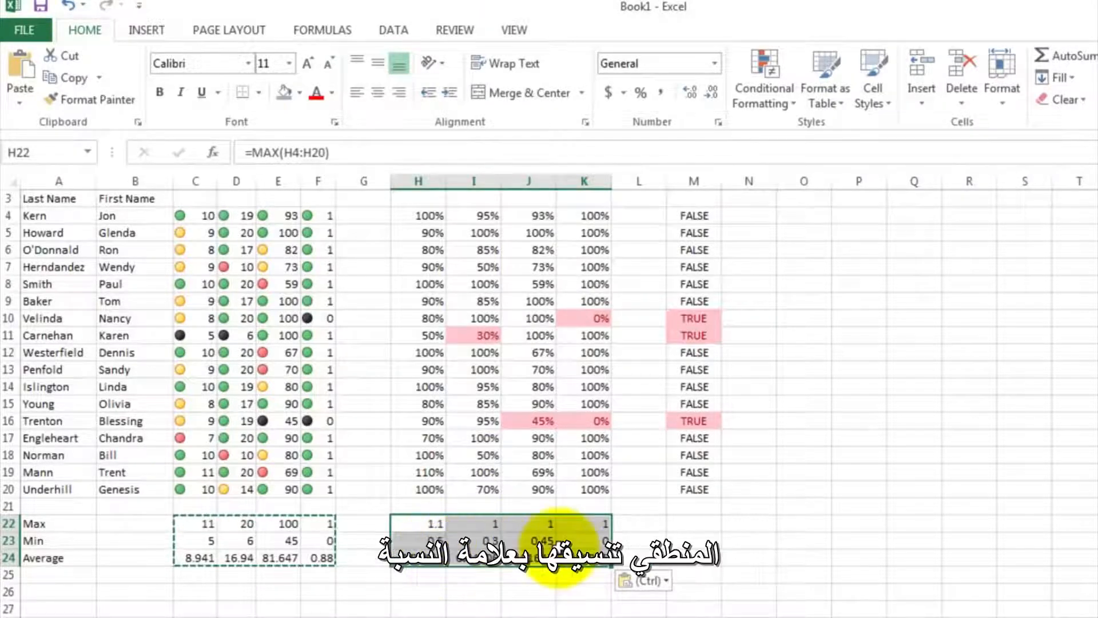
left_click(642, 94)
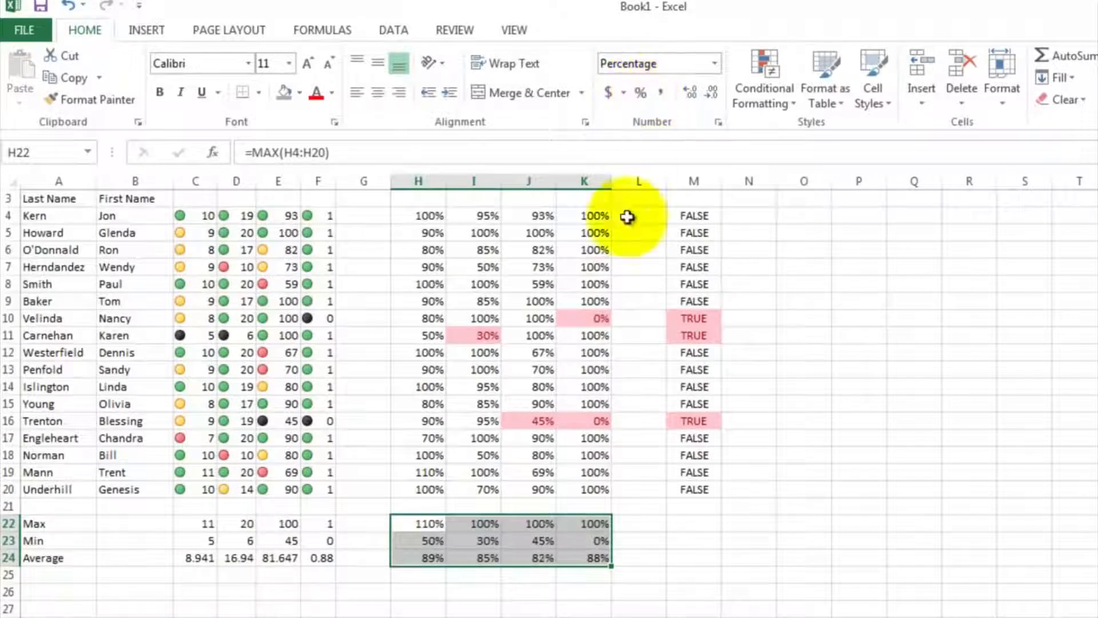
- Insert a 2-D clustered column chart of the Safety Test scores in C4:C20
scroll(558, 579, "up", 1)
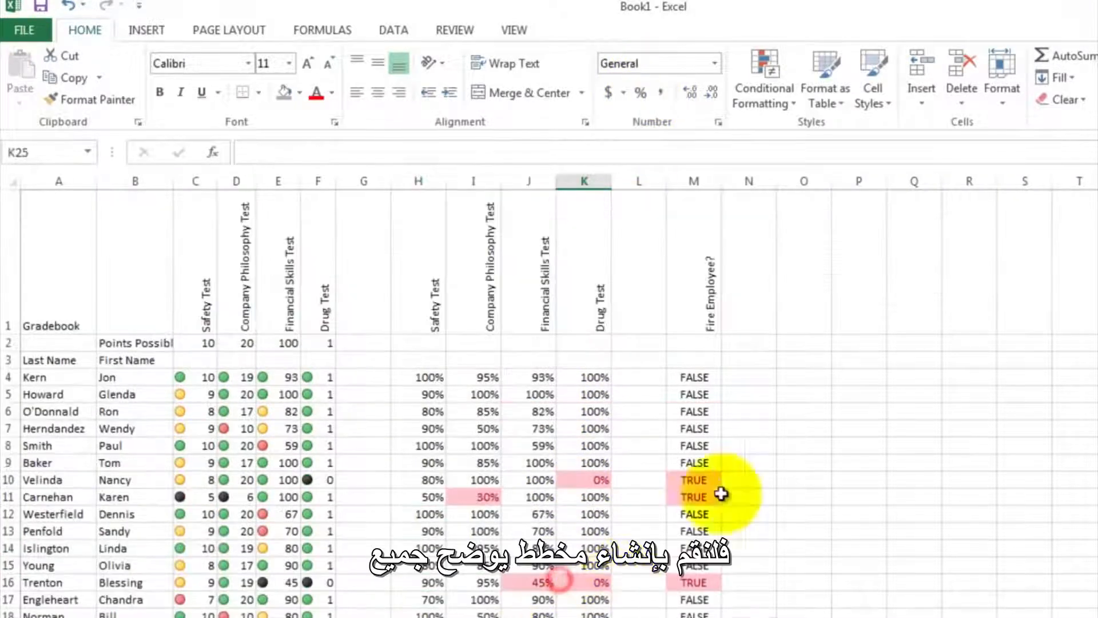
left_click(758, 428)
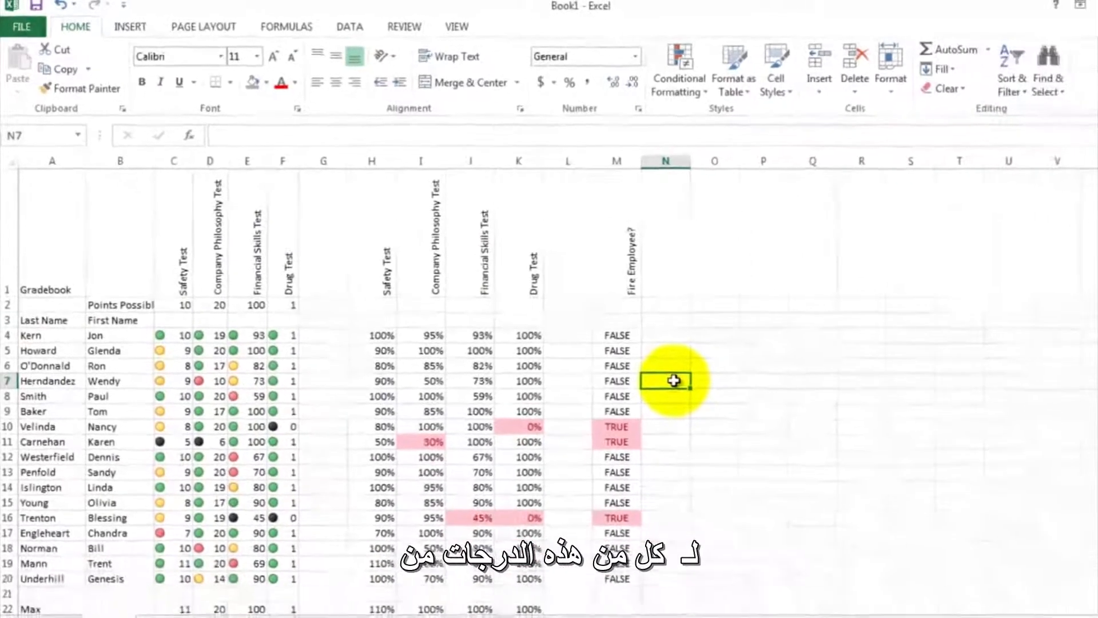
left_click_drag(177, 336, 170, 580)
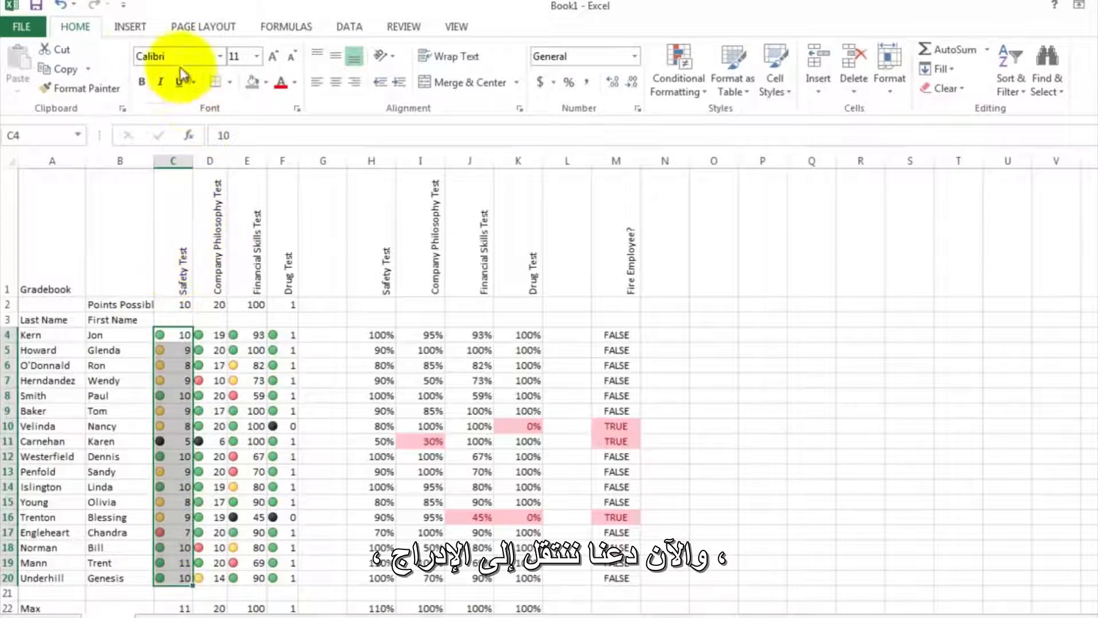
left_click(131, 35)
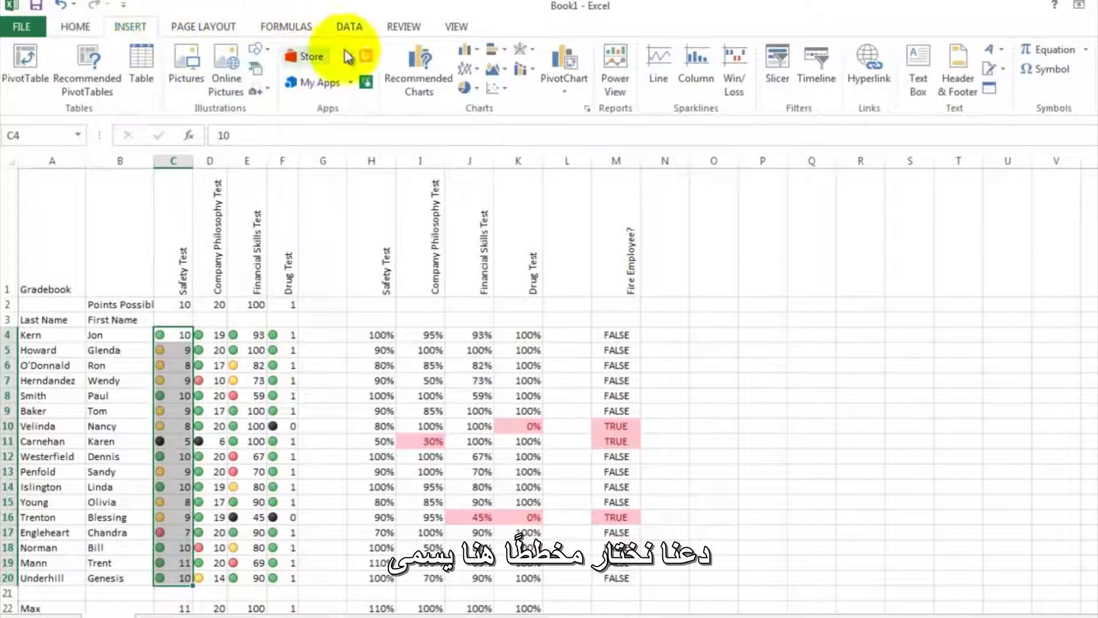
left_click(479, 55)
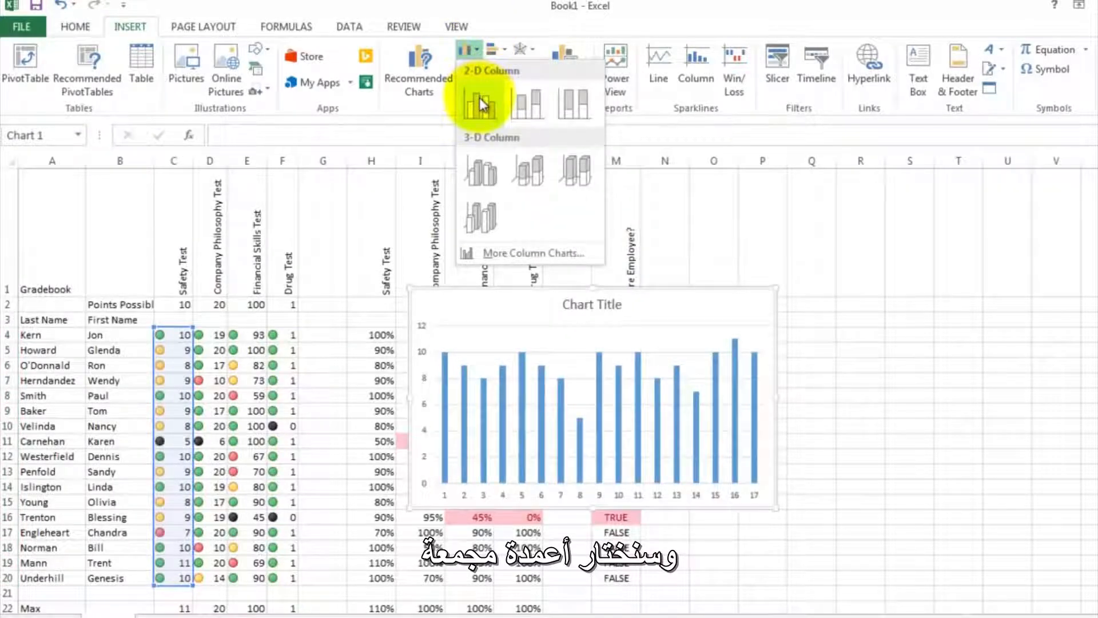
left_click(479, 97)
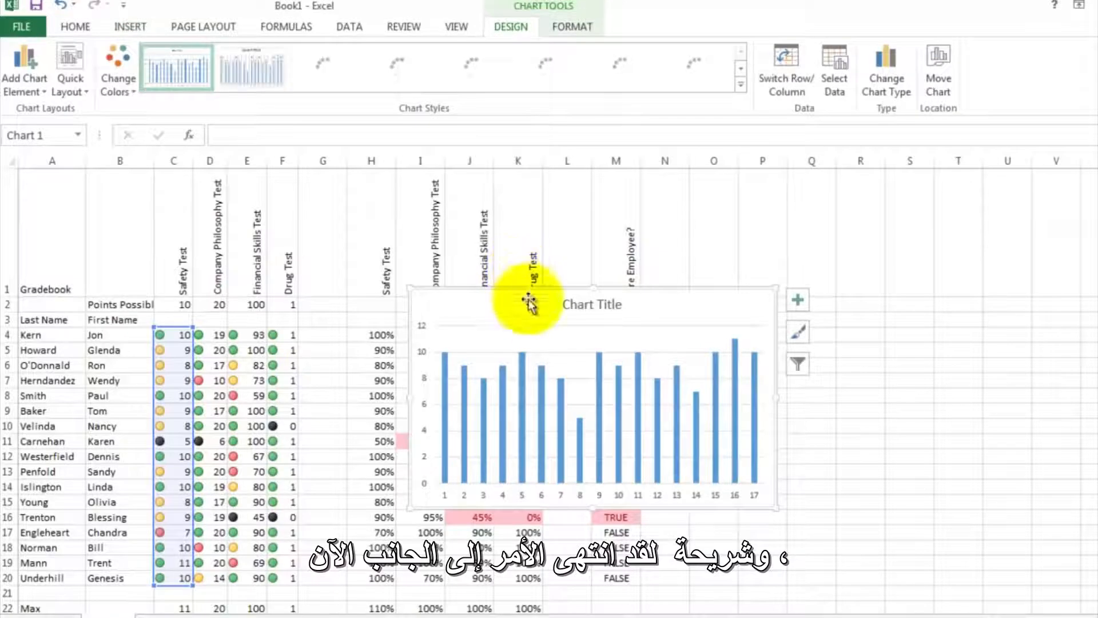
- Move the chart into the empty area beyond the Fire Employee? column and change its title to Safety Test
left_click_drag(522, 306, 818, 300)
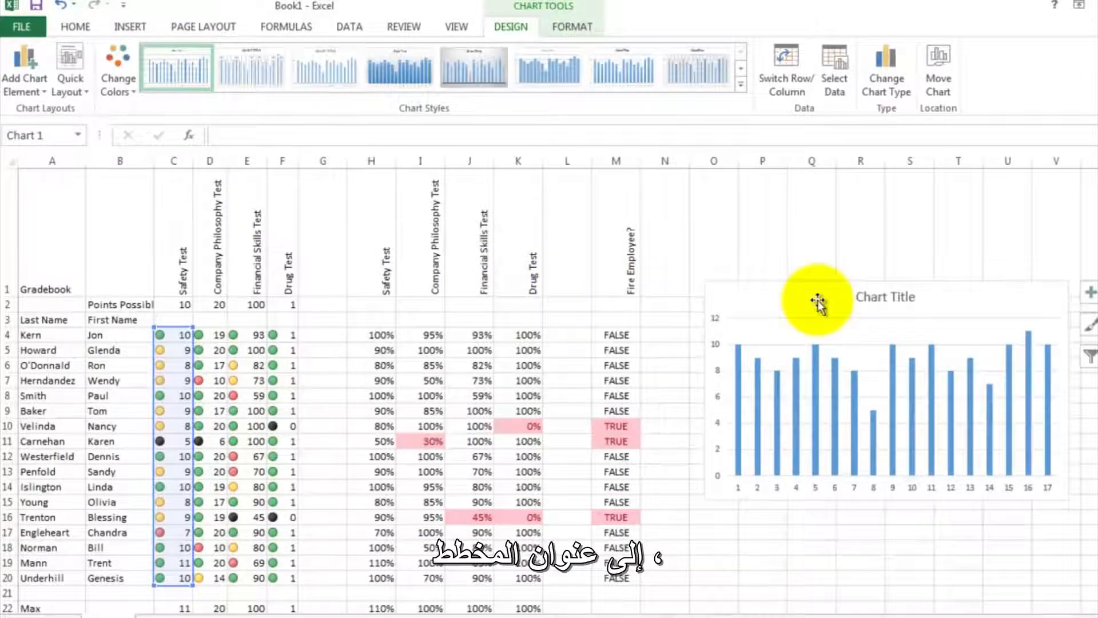
left_click(866, 300)
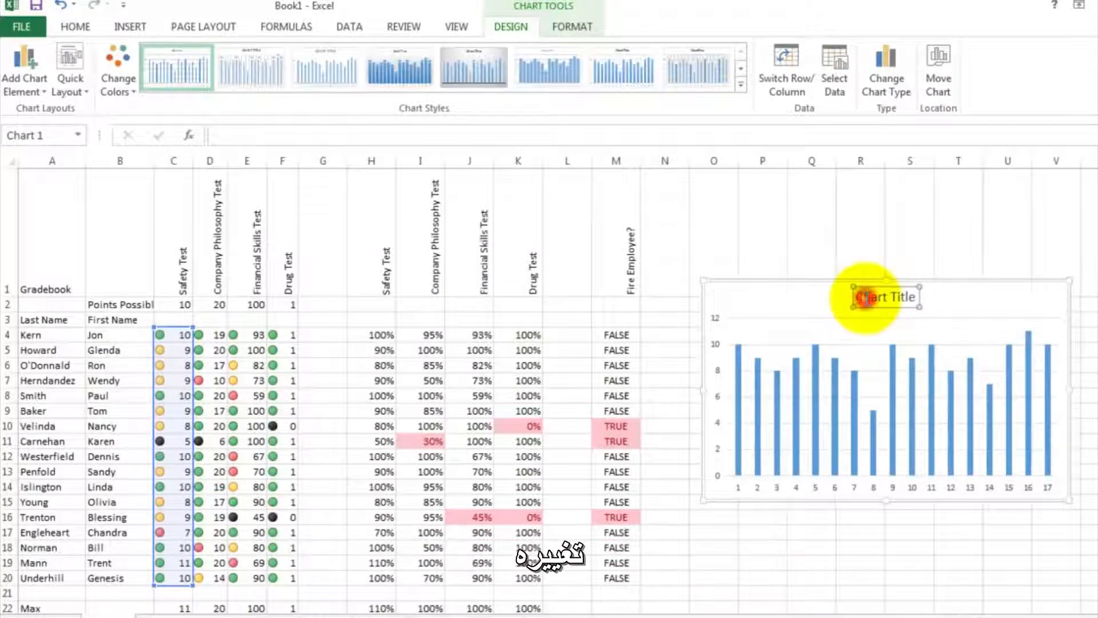
double_click(859, 296)
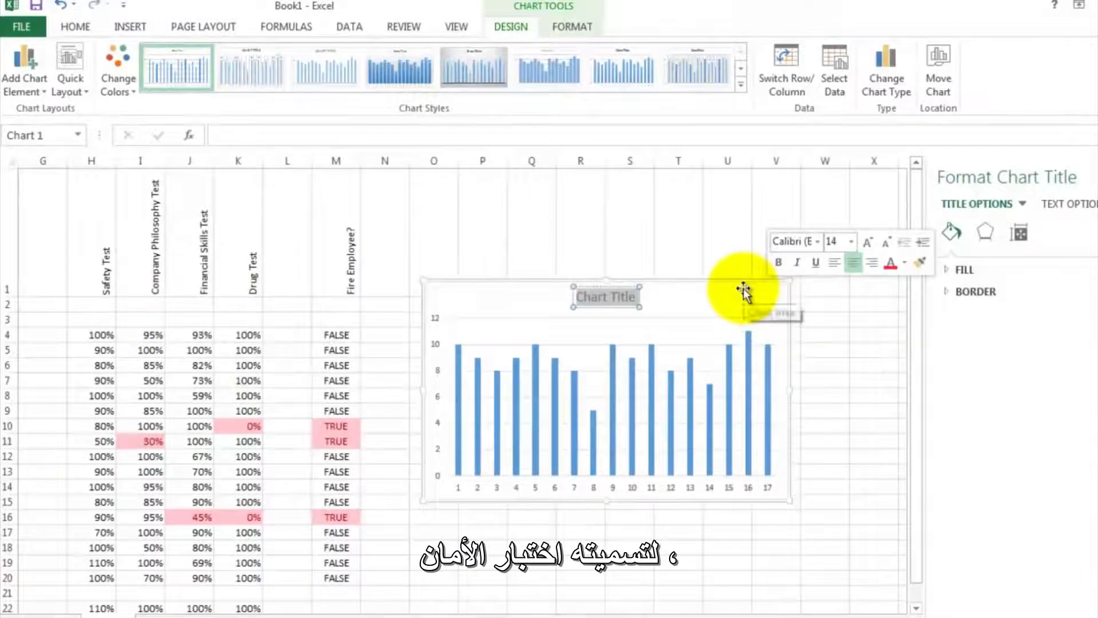
type("Safe")
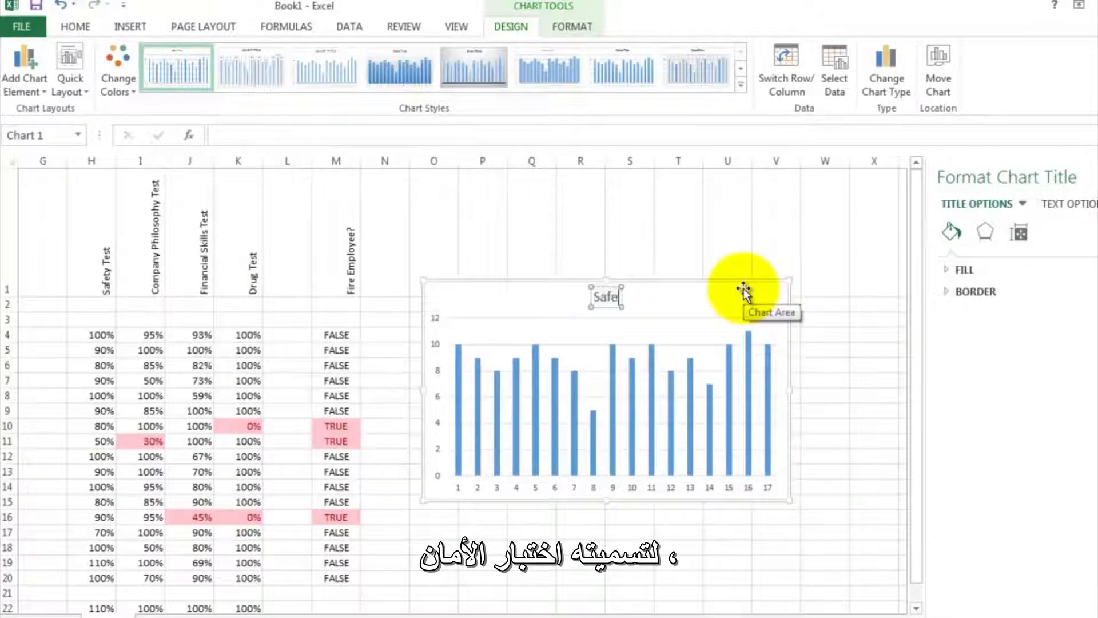
type("ty Test")
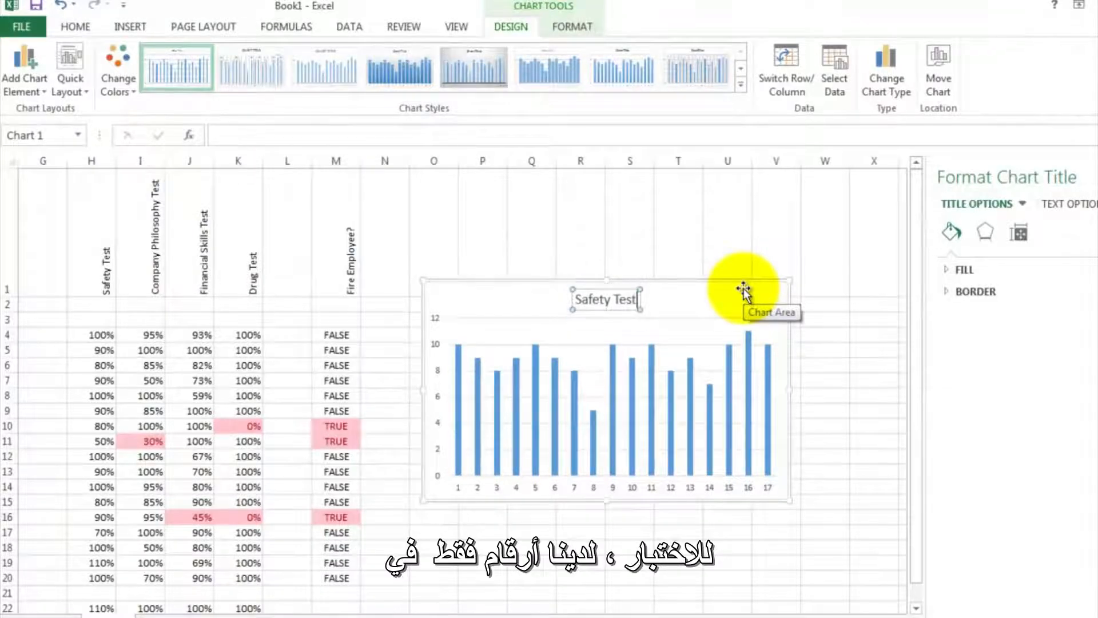
- Set the Safety Test chart's horizontal axis labels to the last names in A4:A20
left_click(458, 485)
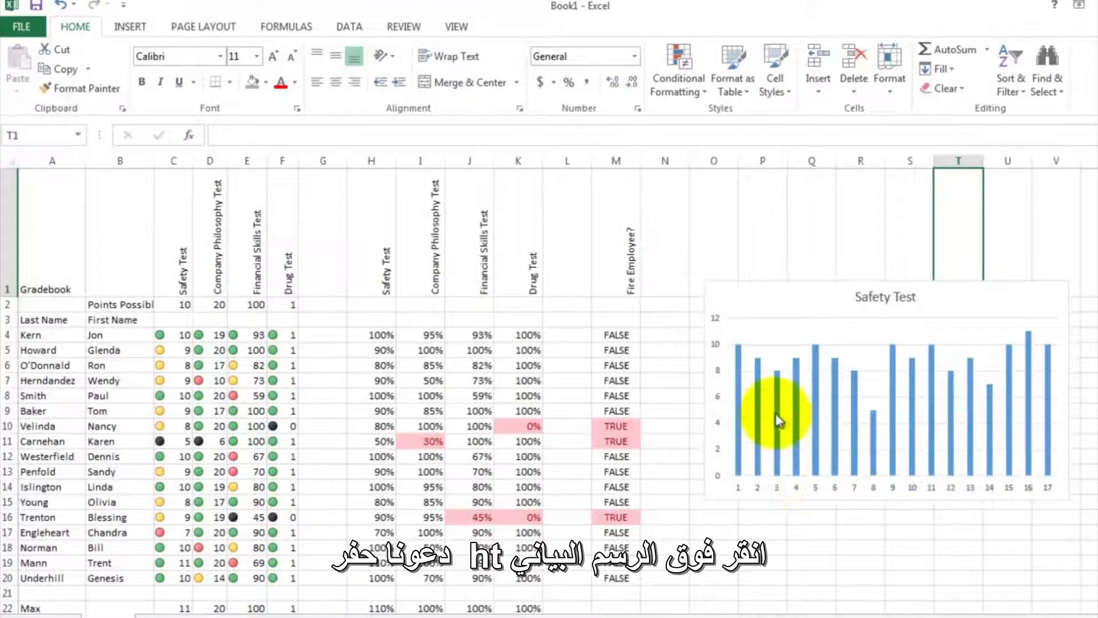
right_click(765, 304)
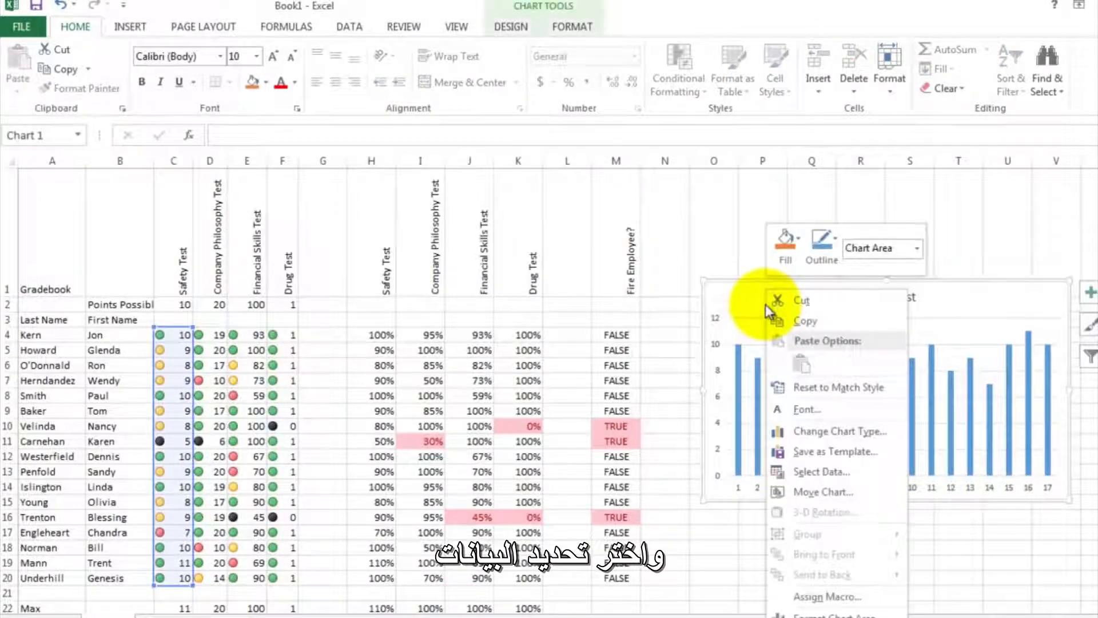
left_click(821, 471)
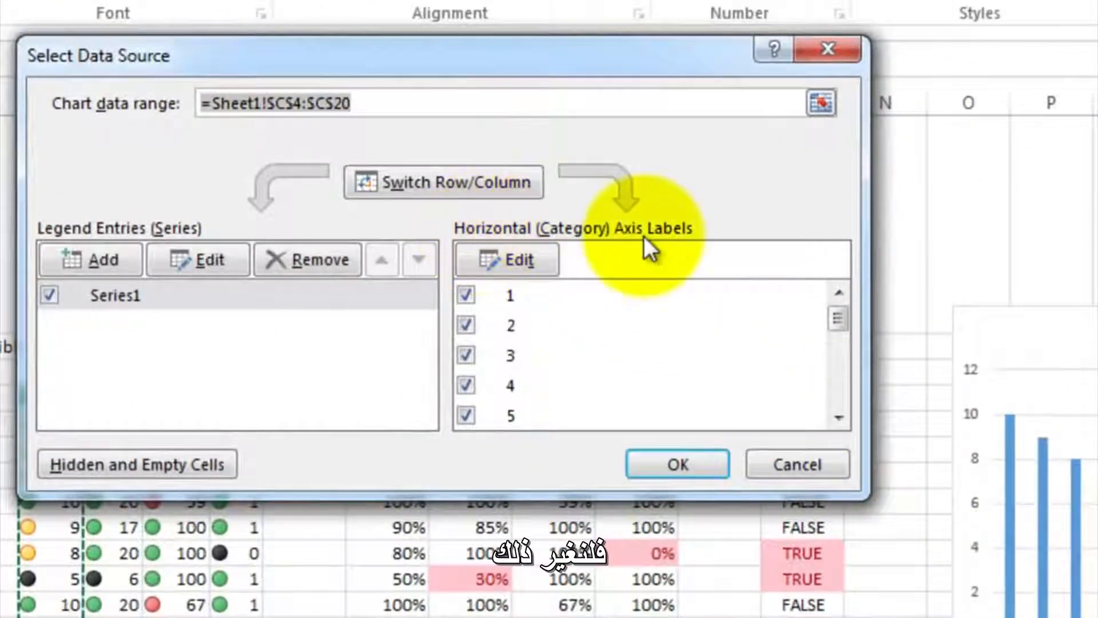
left_click(526, 259)
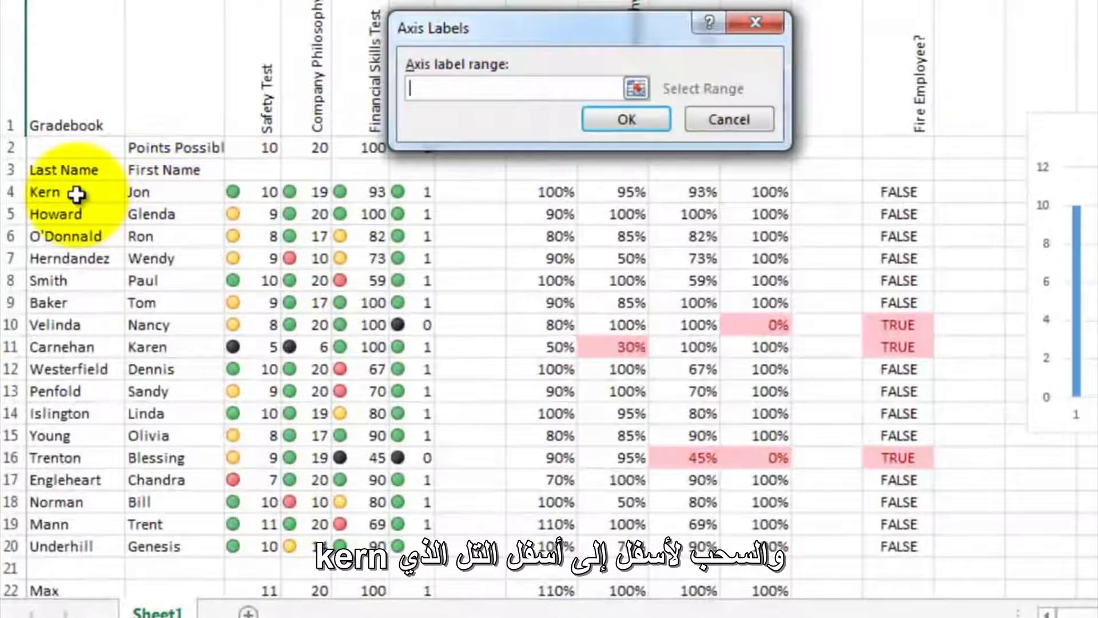
left_click_drag(76, 194, 80, 543)
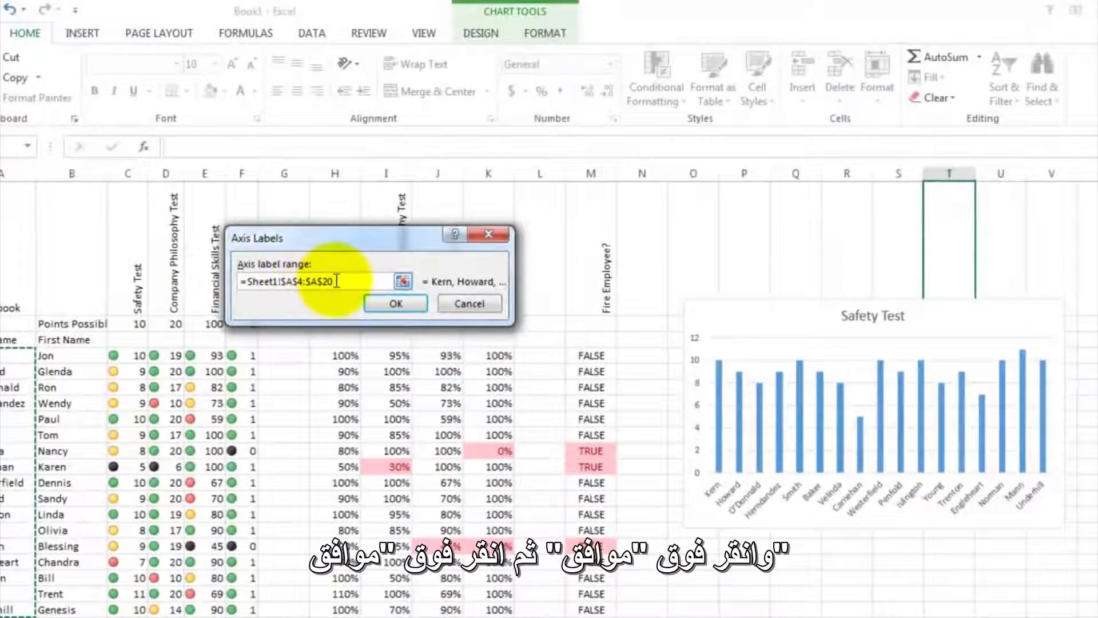
left_click(395, 304)
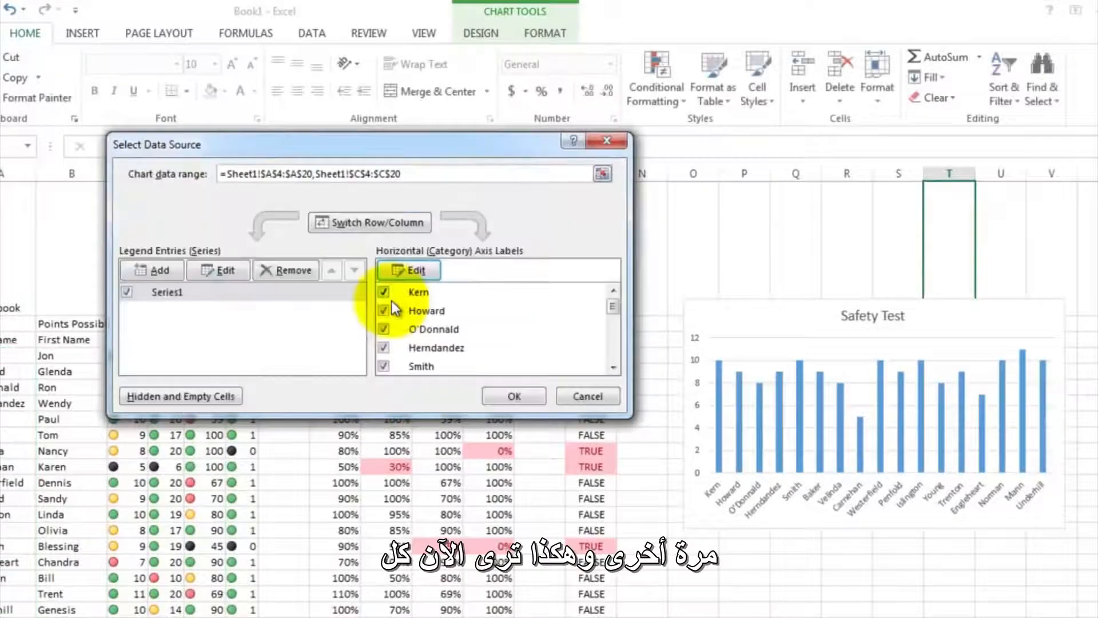
left_click(515, 396)
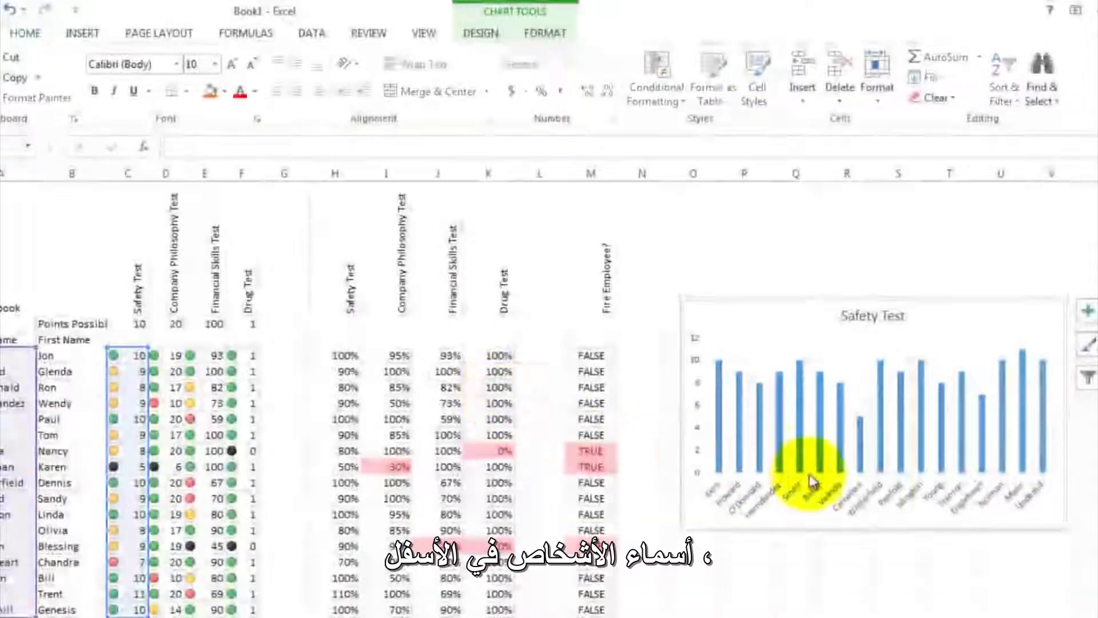
left_click(836, 542)
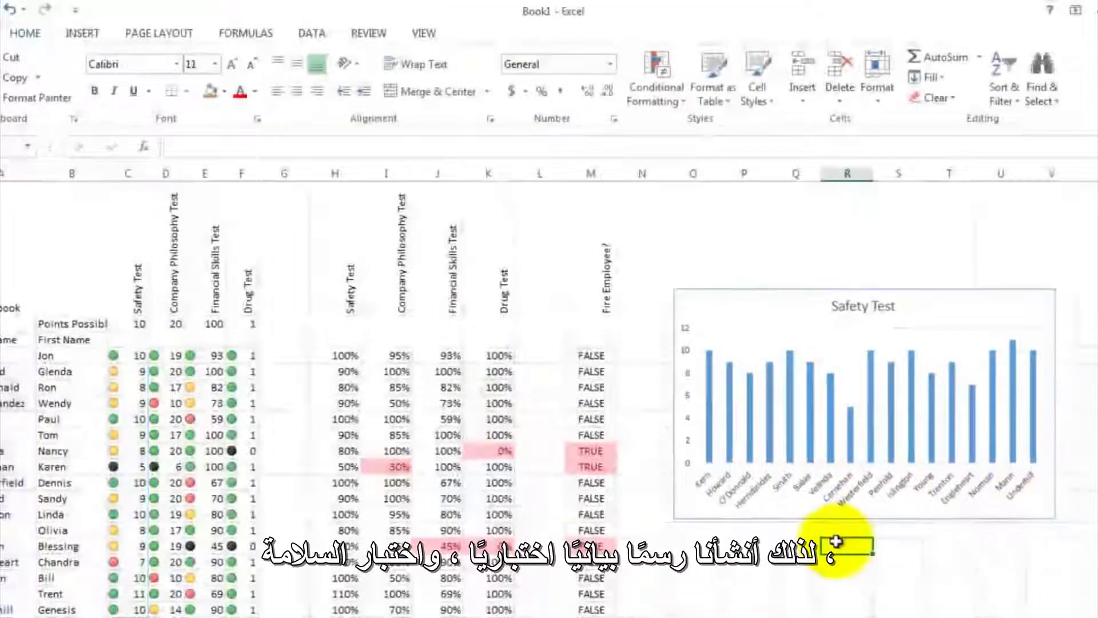
- Insert a 2-D clustered column chart of the Company Philosophy Test scores in D4:D20
scroll(836, 542, "down", 5)
scroll(836, 542, "up", 5)
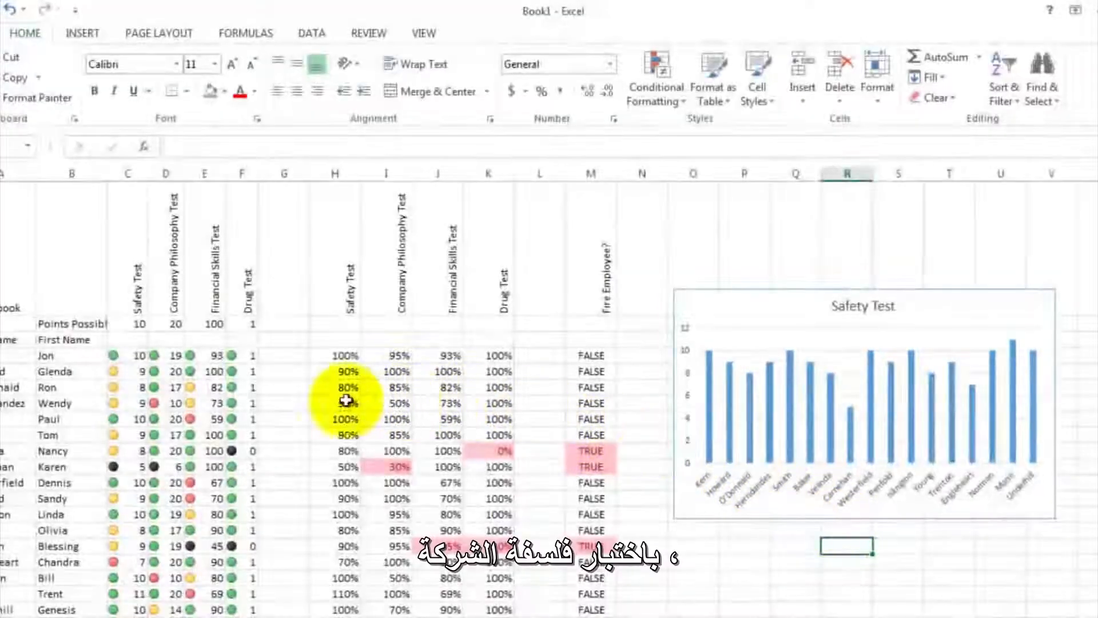
left_click_drag(173, 354, 157, 609)
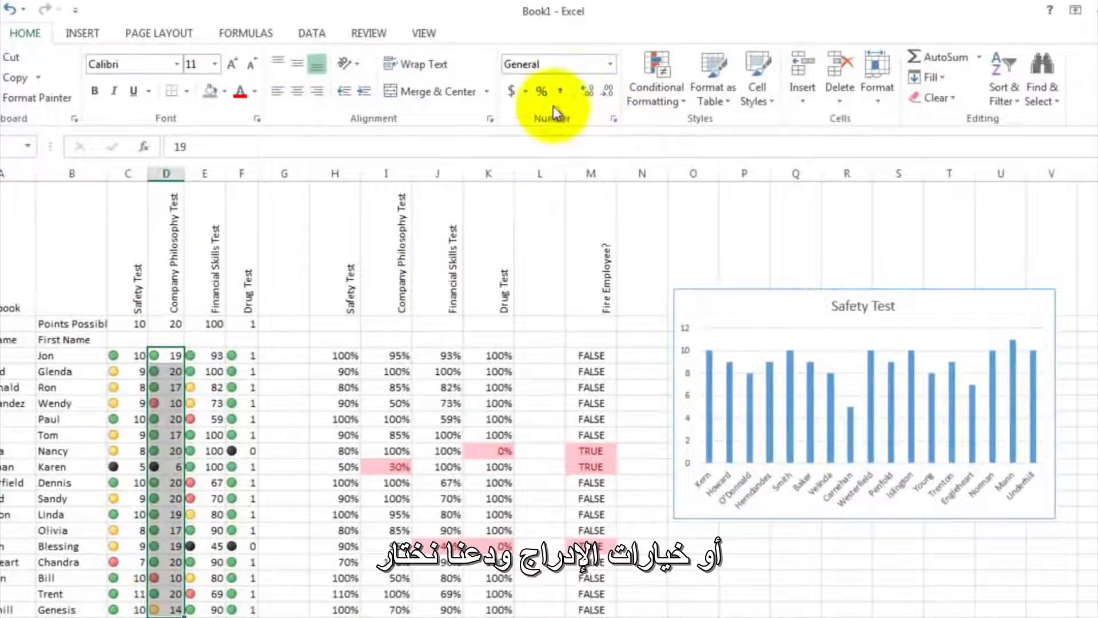
left_click(85, 35)
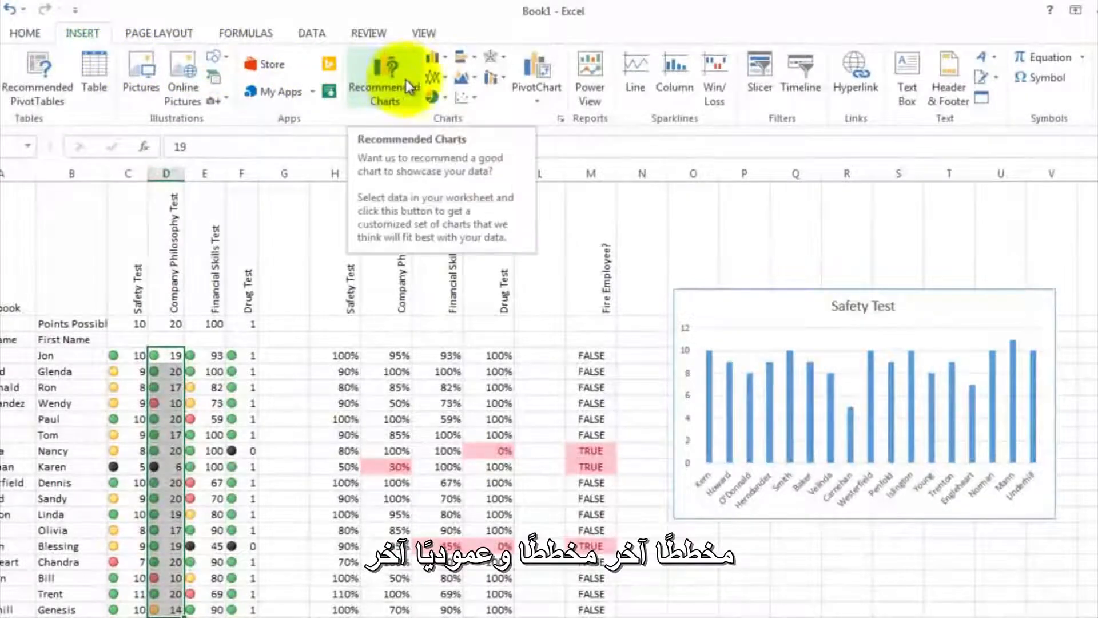
left_click(443, 57)
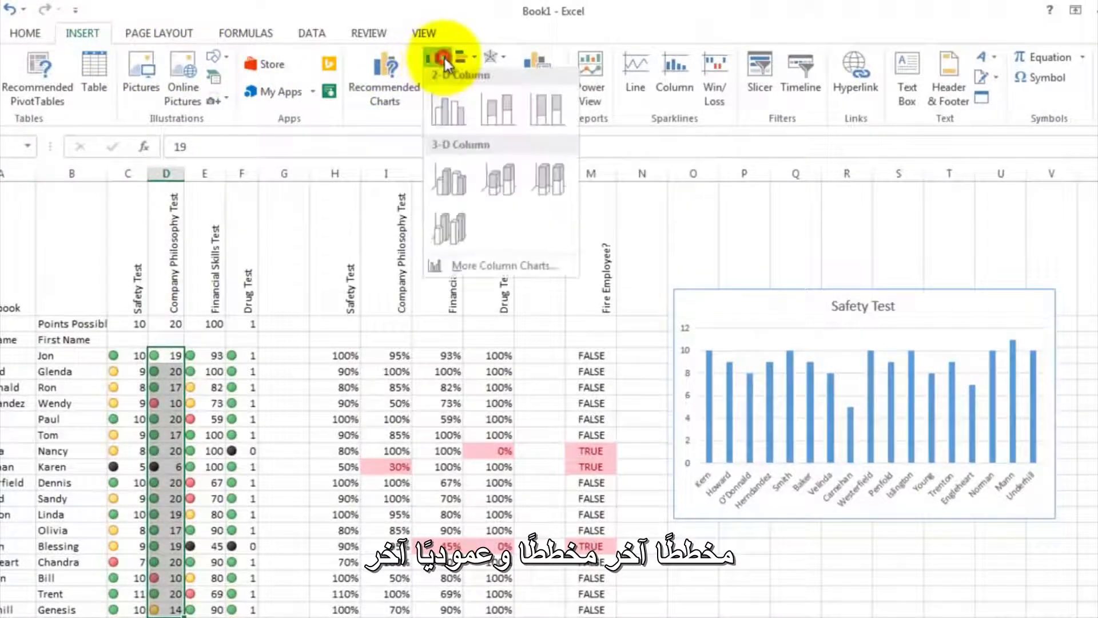
left_click(448, 116)
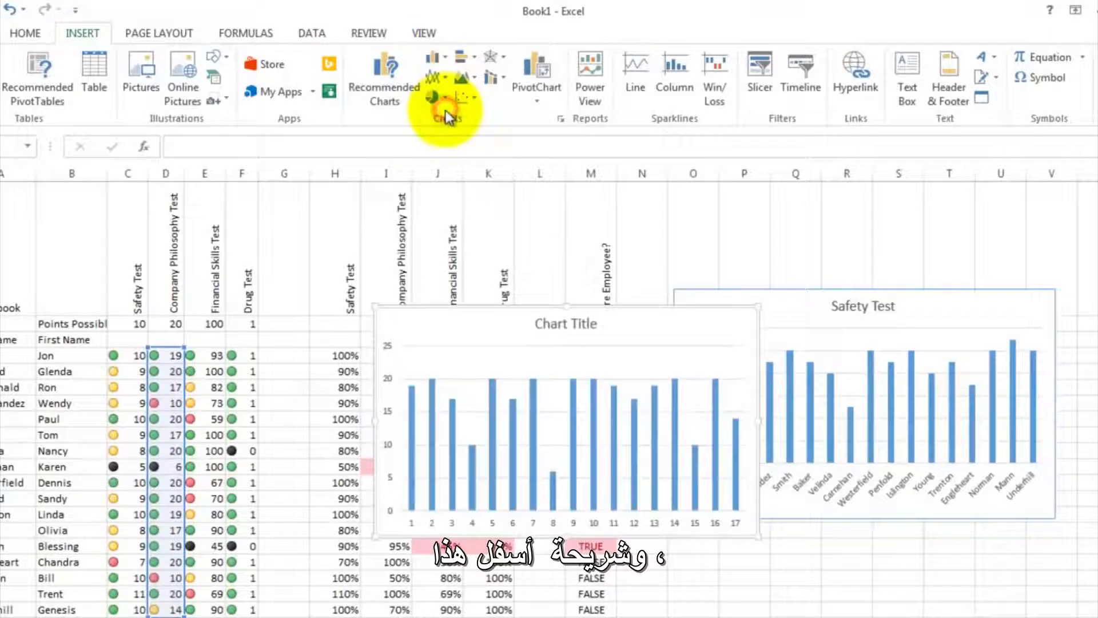
- Move the new chart directly below the Safety Test chart and change its title to Company Philosophy Test
left_click_drag(492, 334, 788, 555)
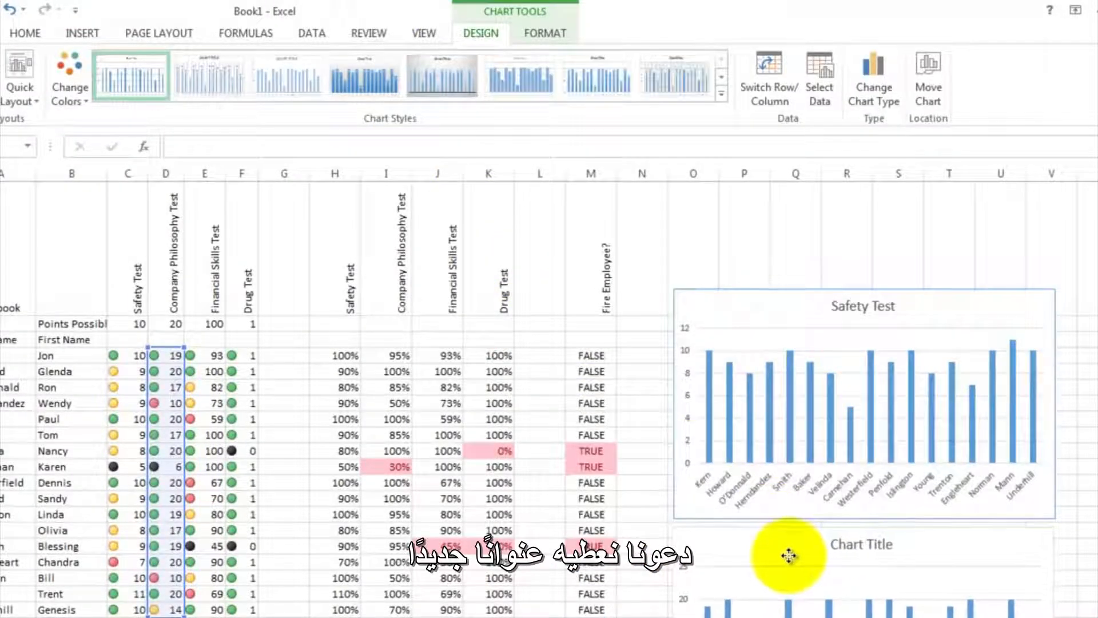
left_click(843, 545)
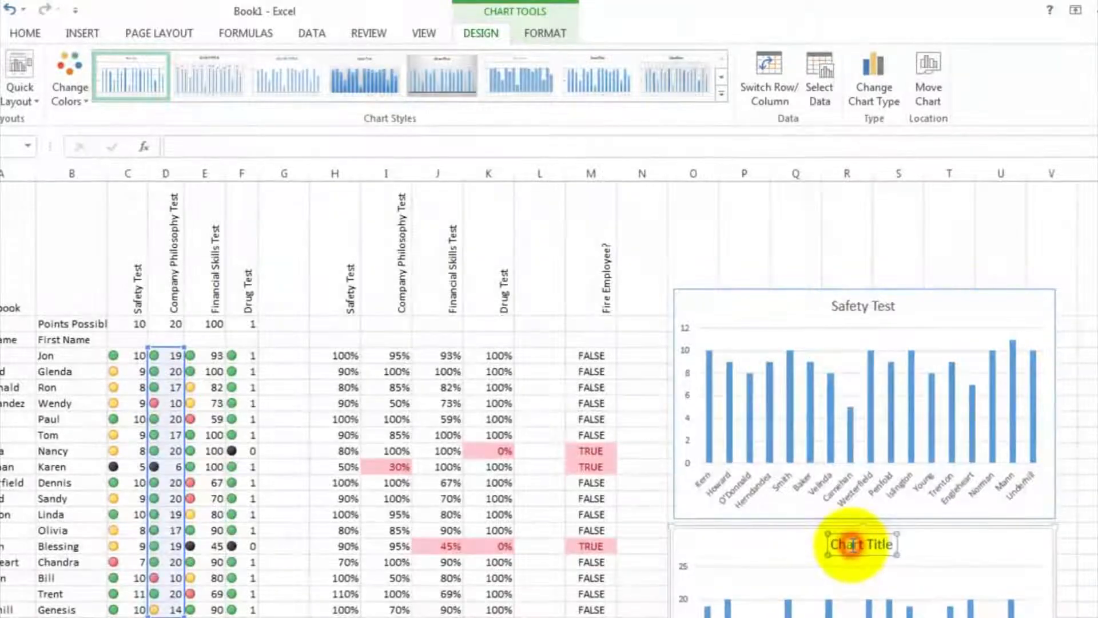
double_click(836, 544)
left_click_drag(831, 544, 893, 544)
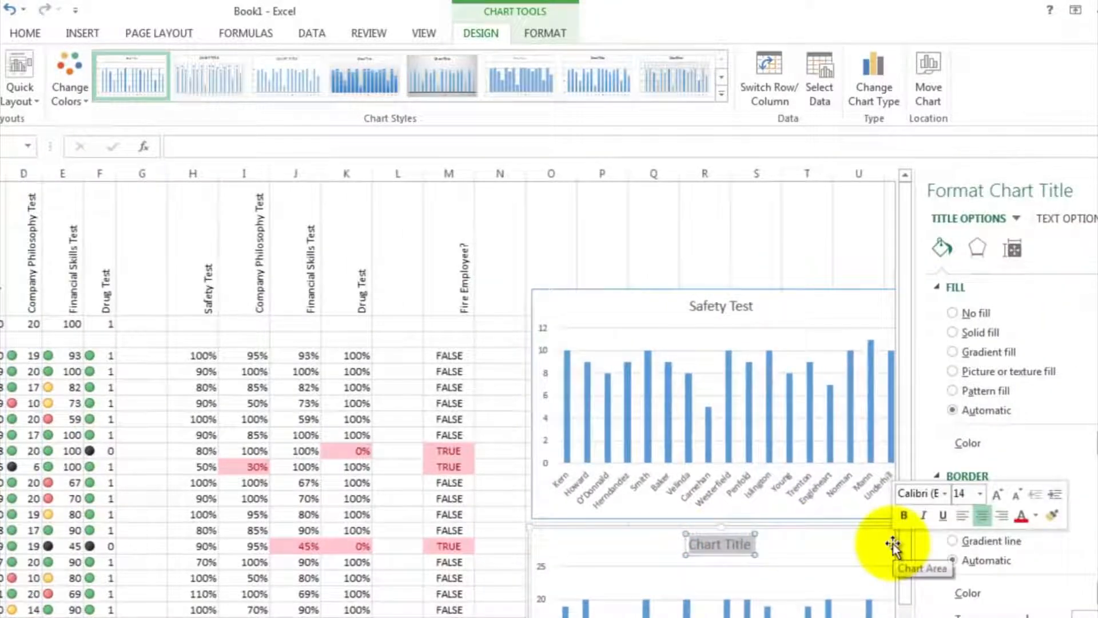
type("Company")
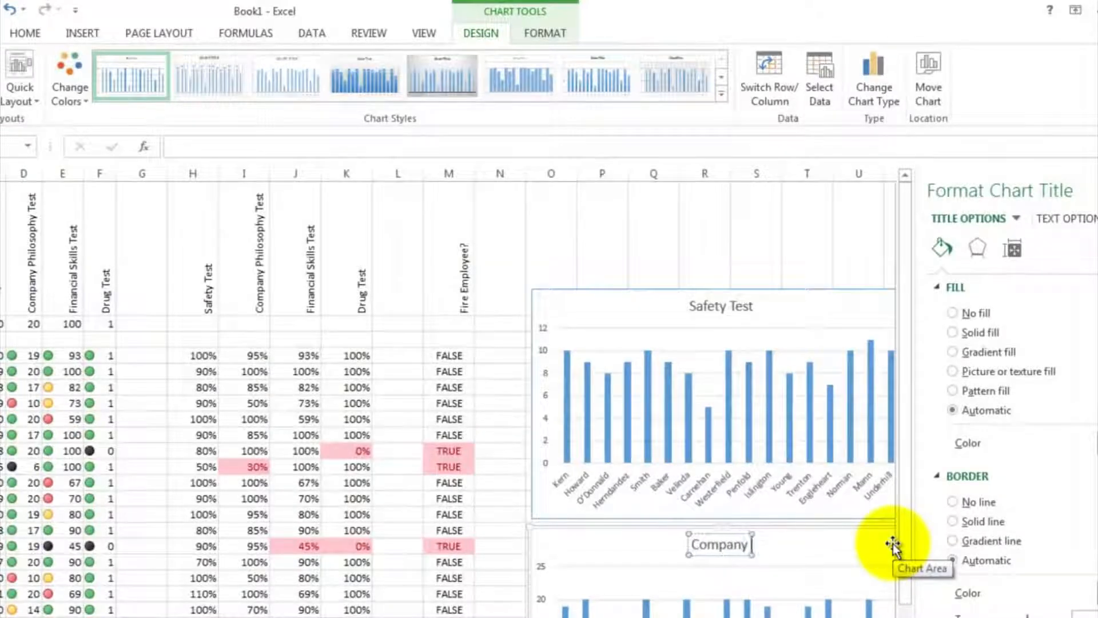
type(" Philosophy")
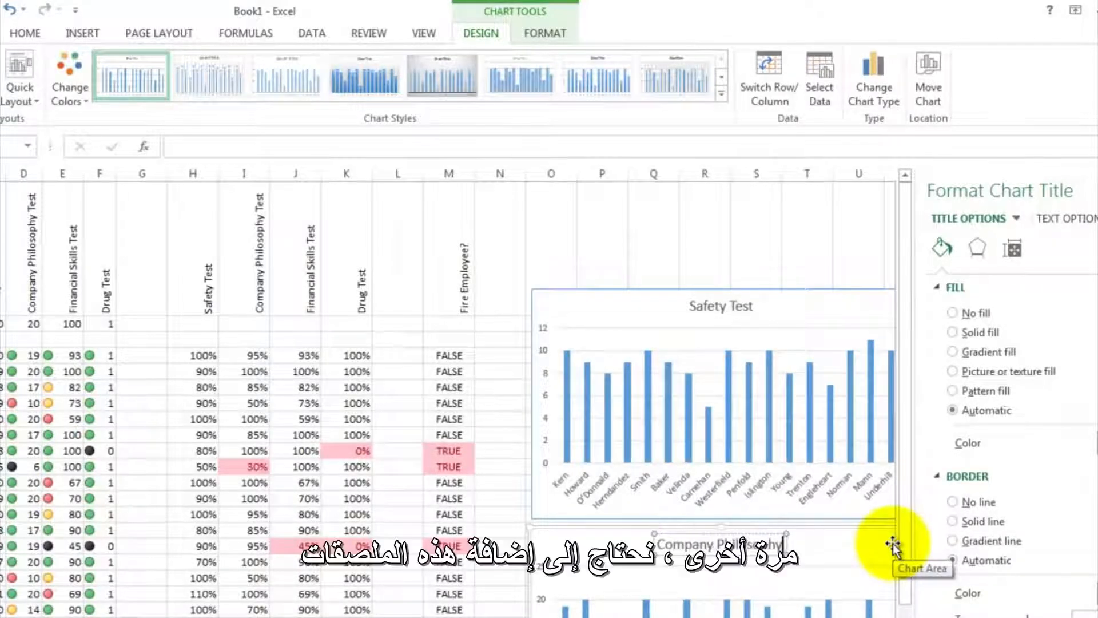
type(" Test")
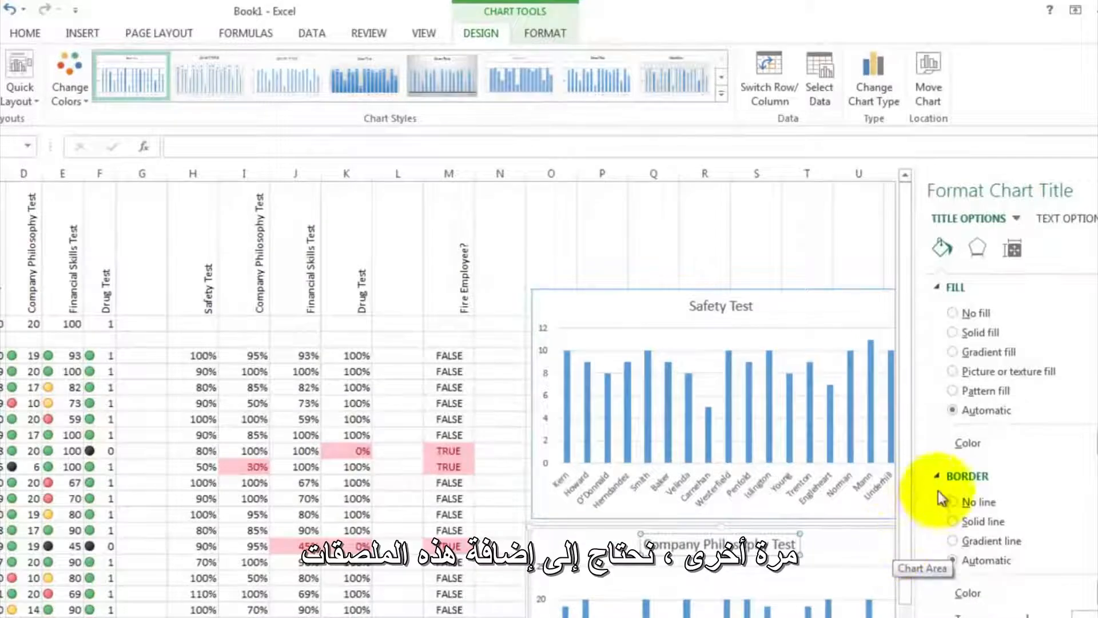
- Set the Company Philosophy Test chart's horizontal axis labels to the last names in A4:A20 and close the chart formatting pane
scroll(658, 497, "down", 3)
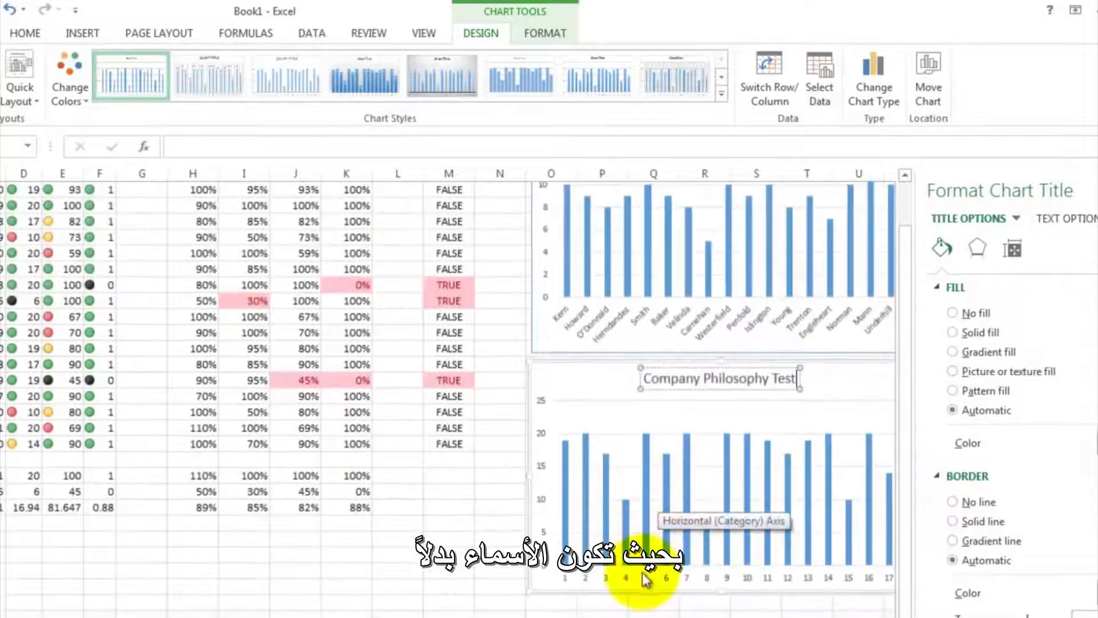
left_click(643, 575)
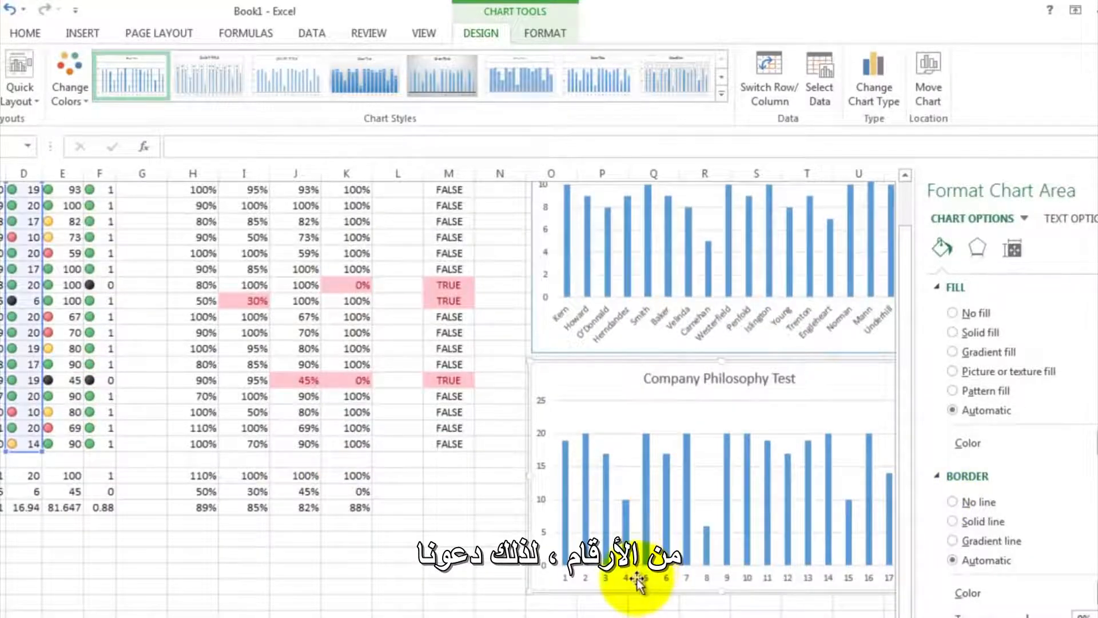
right_click(638, 579)
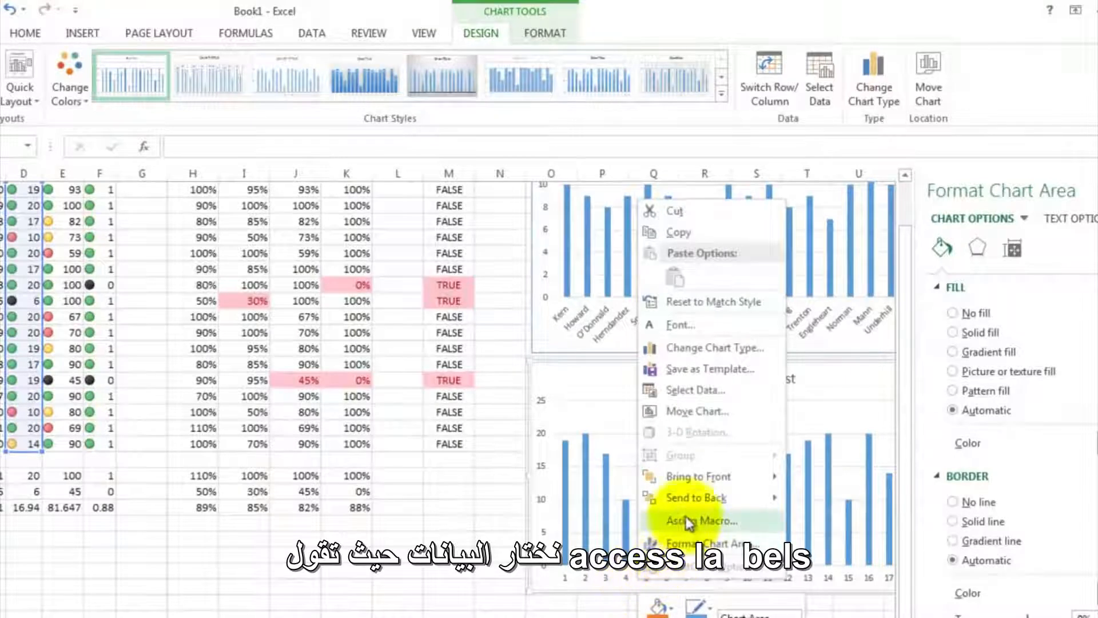
left_click(696, 389)
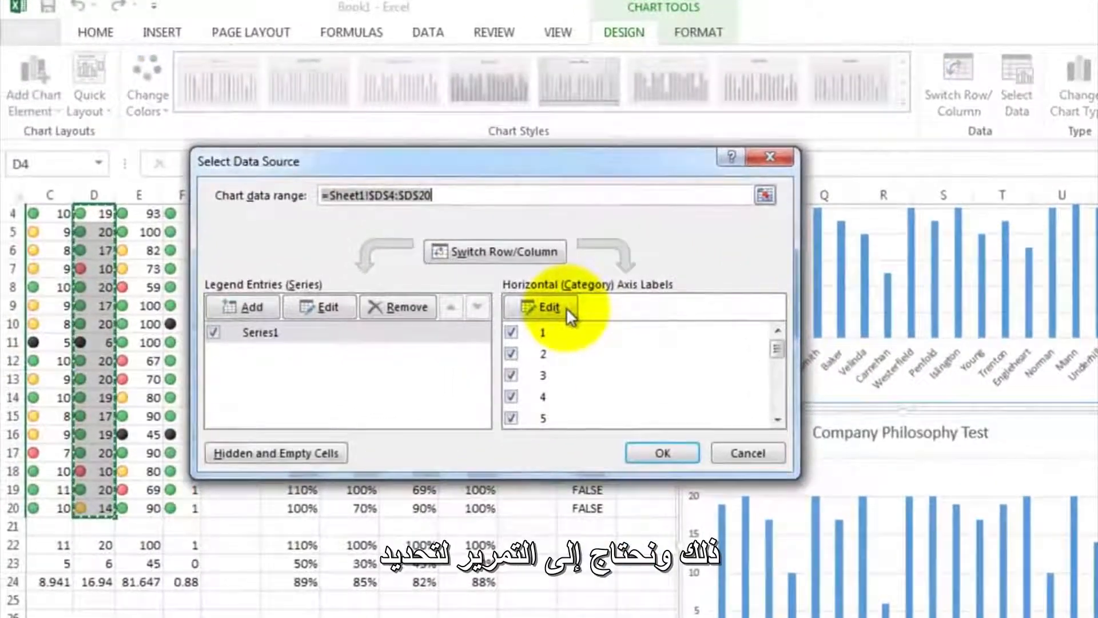
left_click(566, 307)
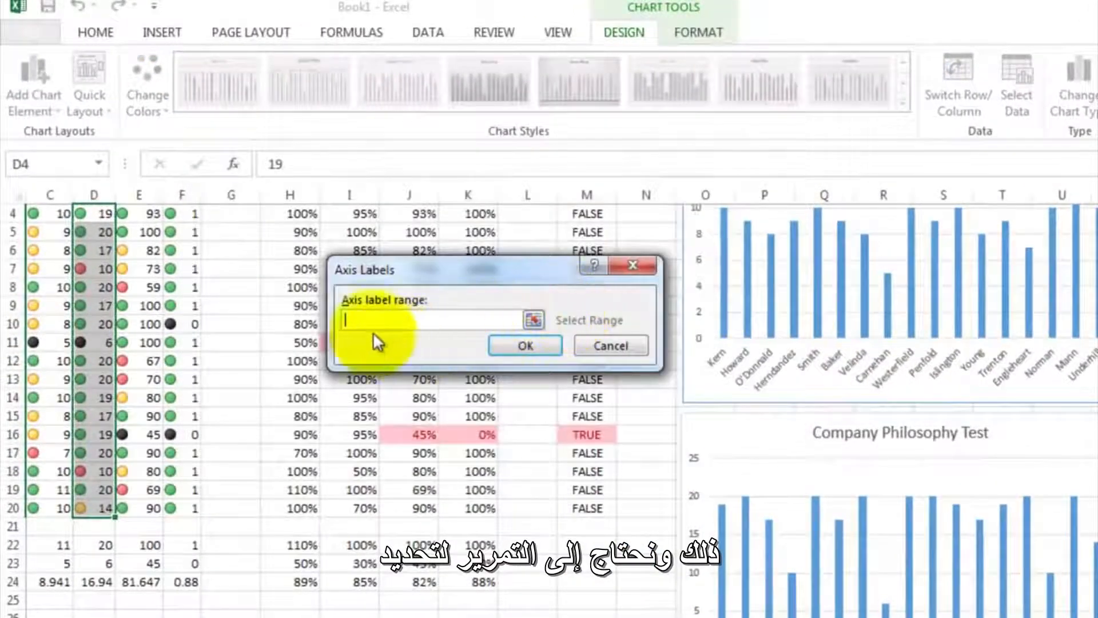
scroll(549, 411, "left", 2)
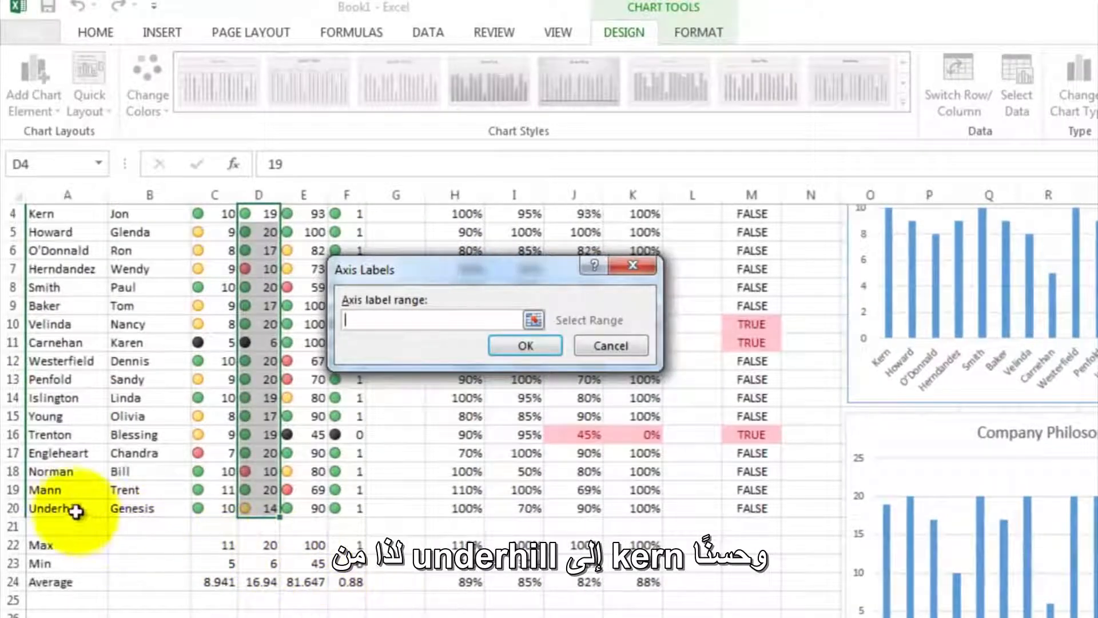
left_click_drag(72, 508, 61, 405)
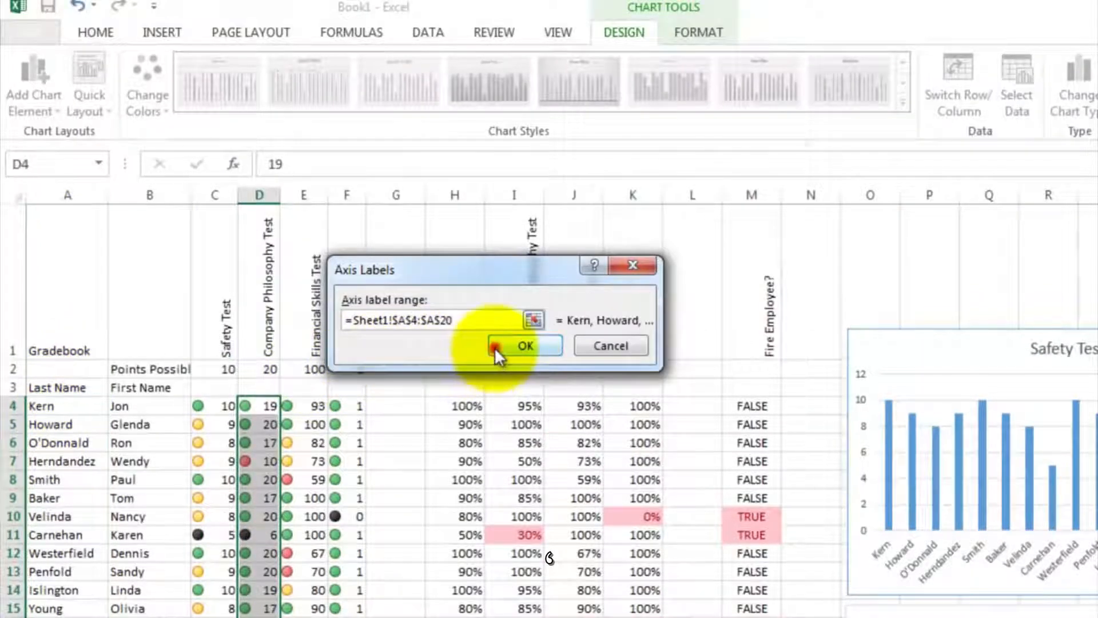
left_click(496, 347)
left_click(661, 453)
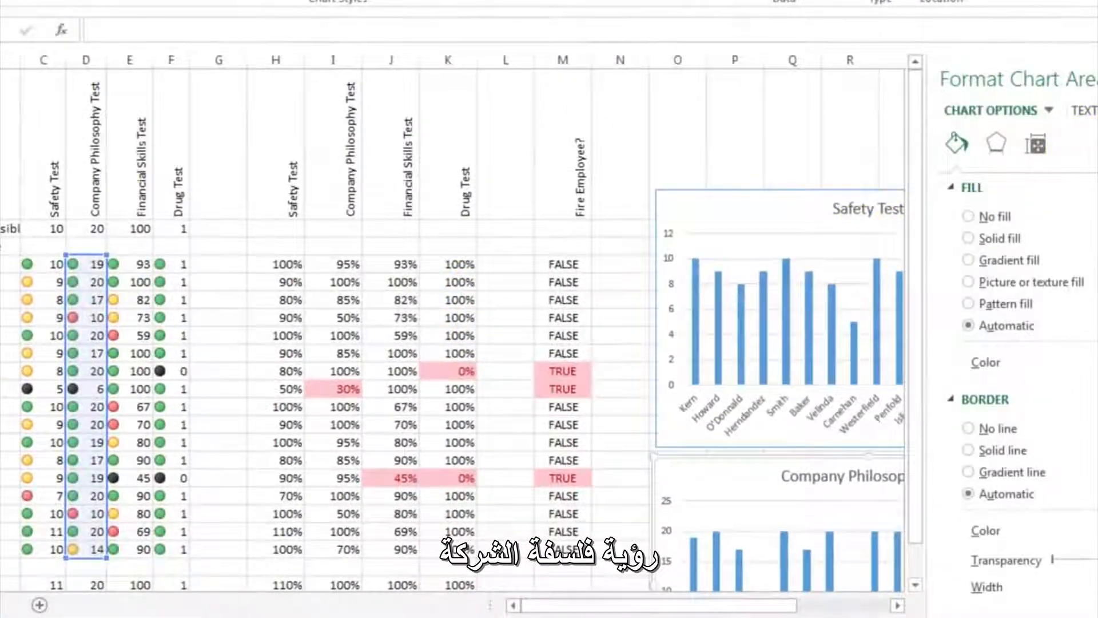
left_click(1097, 79)
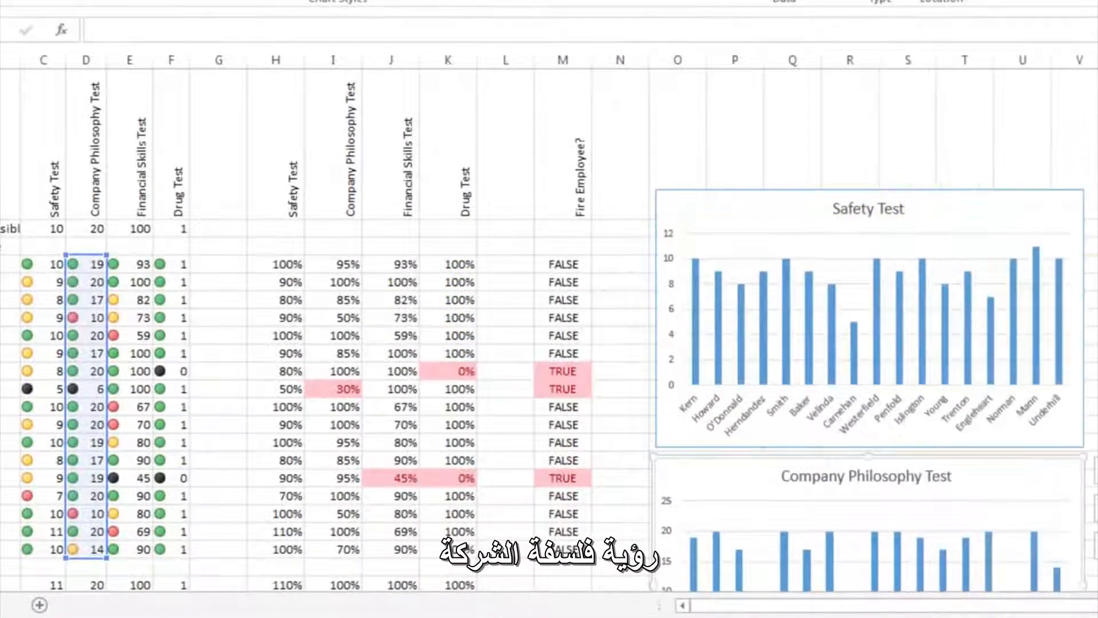
- Insert a 2-D clustered column chart of the Financial Skills Test scores in E4:E20
scroll(1058, 319, "down", 5)
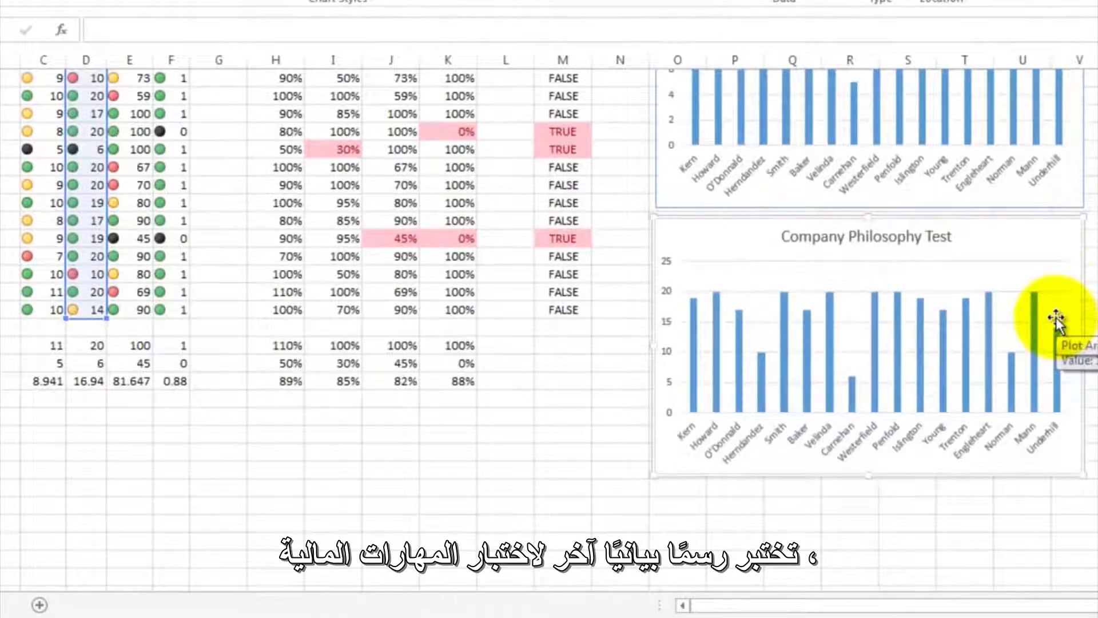
scroll(1055, 318, "up", 5)
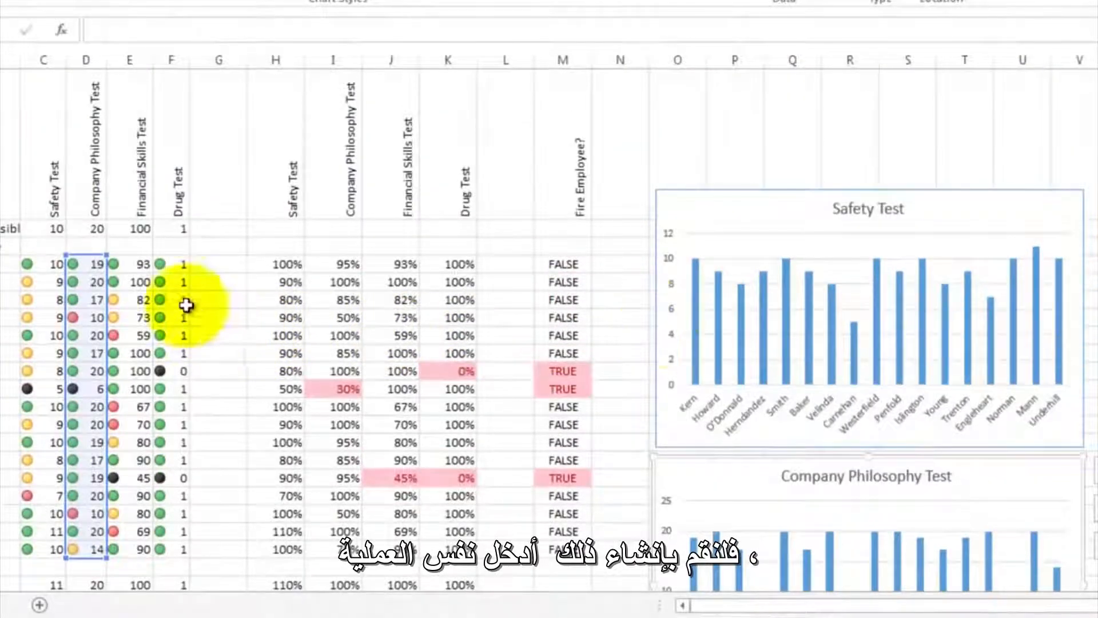
left_click_drag(145, 267, 166, 571)
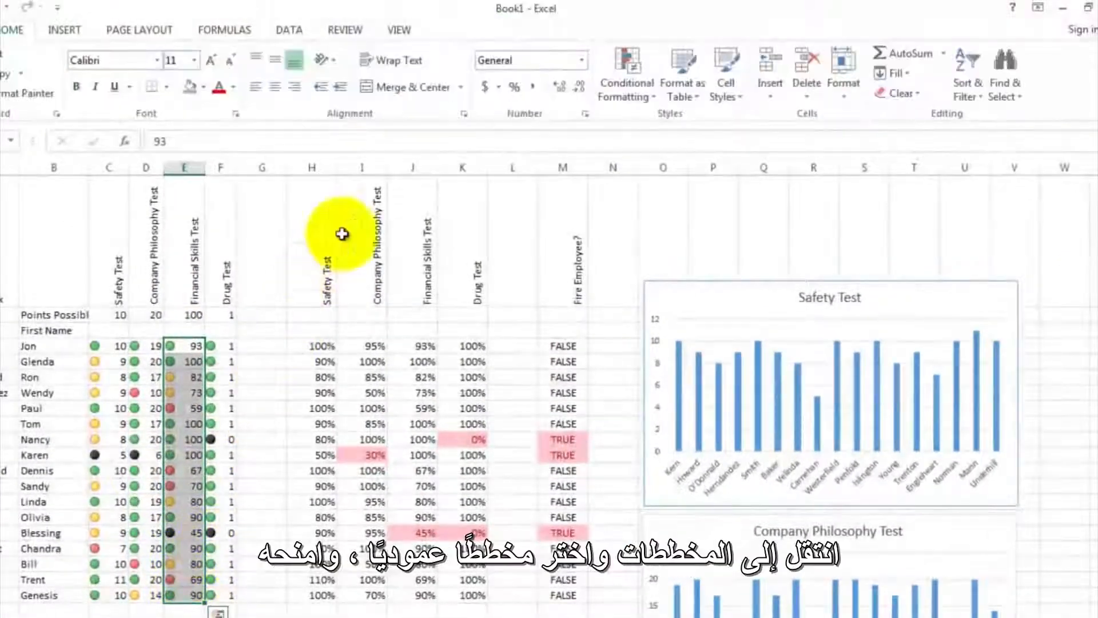
left_click(64, 31)
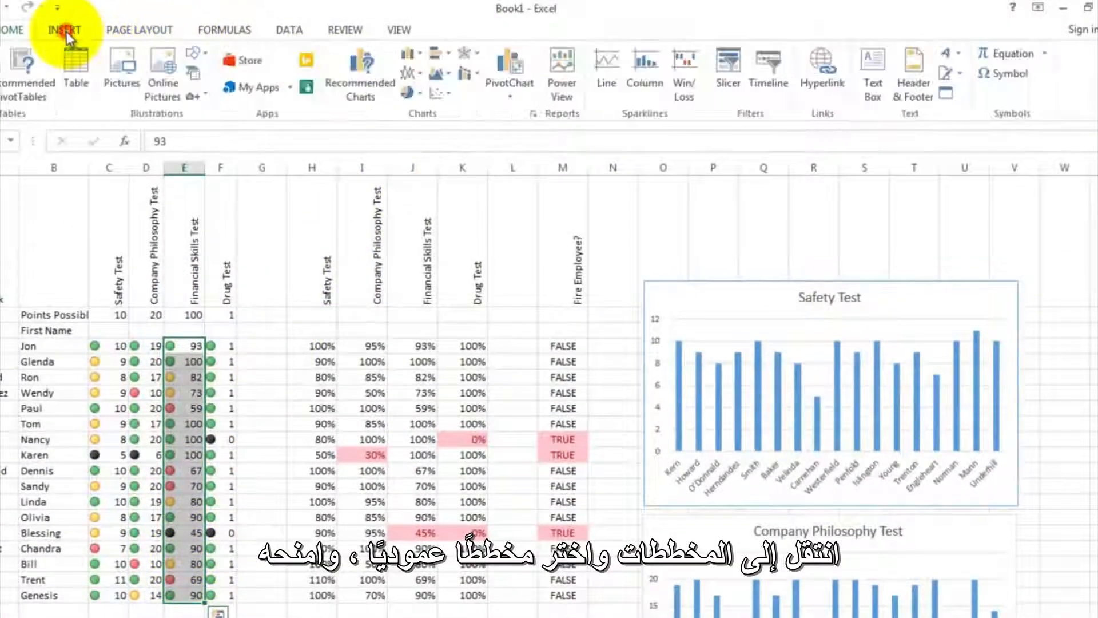
left_click(420, 60)
left_click(422, 109)
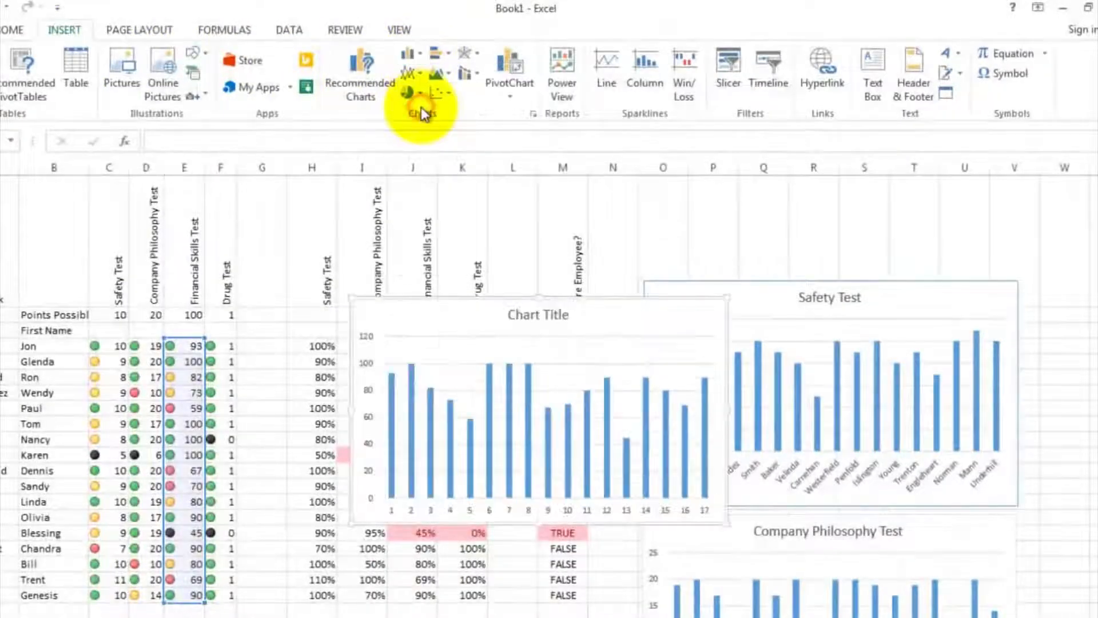
- Change the title of the new Financial Skills chart to Financial Skills Test
left_click(519, 312)
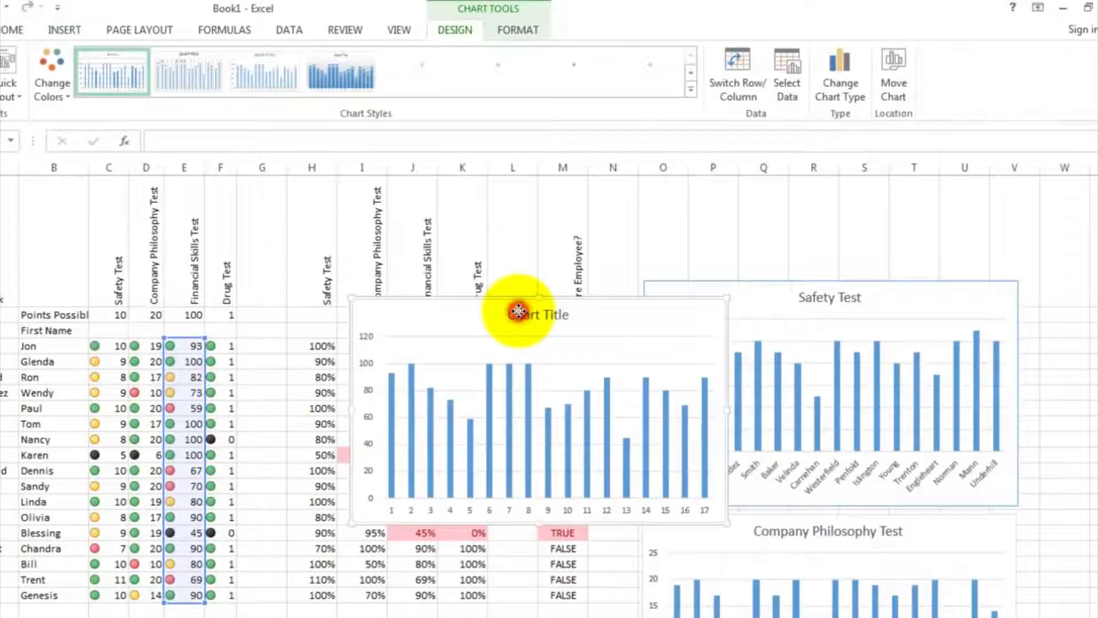
double_click(508, 314)
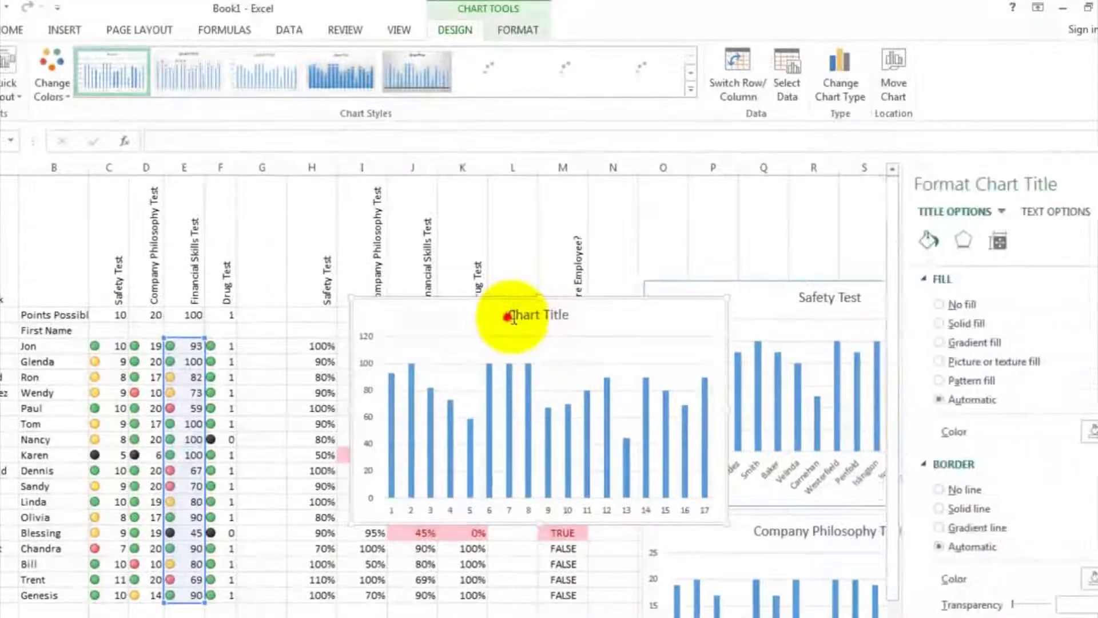
left_click_drag(506, 314, 566, 314)
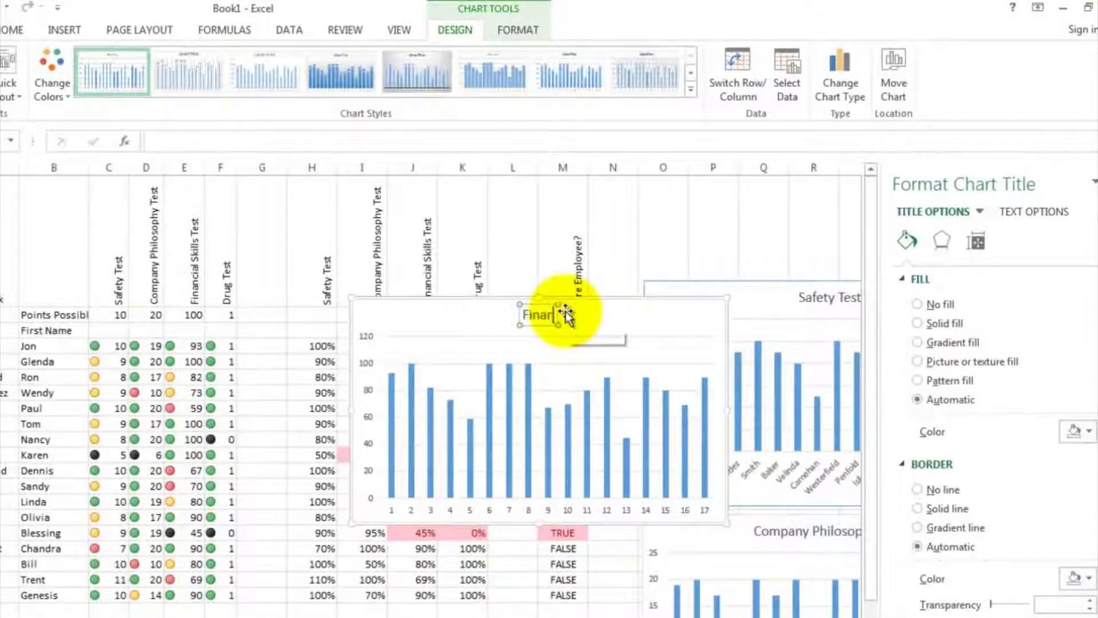
type("Financial Skills Test")
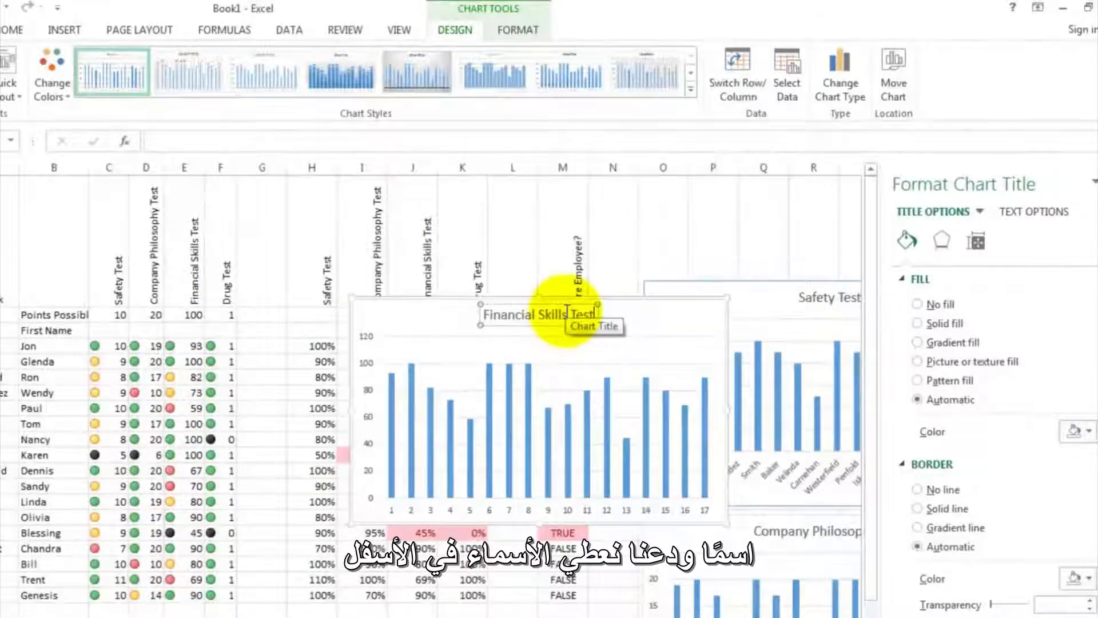
- Set the Financial Skills Test chart's horizontal axis labels to the last names in A4:A20 and close the chart formatting pane
left_click(511, 511)
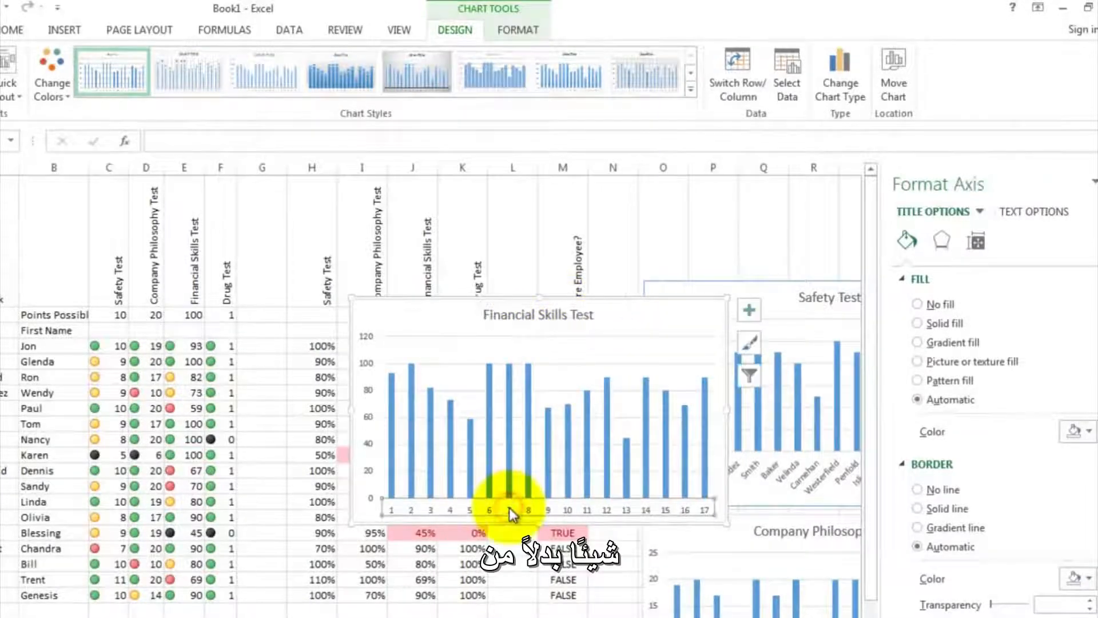
right_click(511, 510)
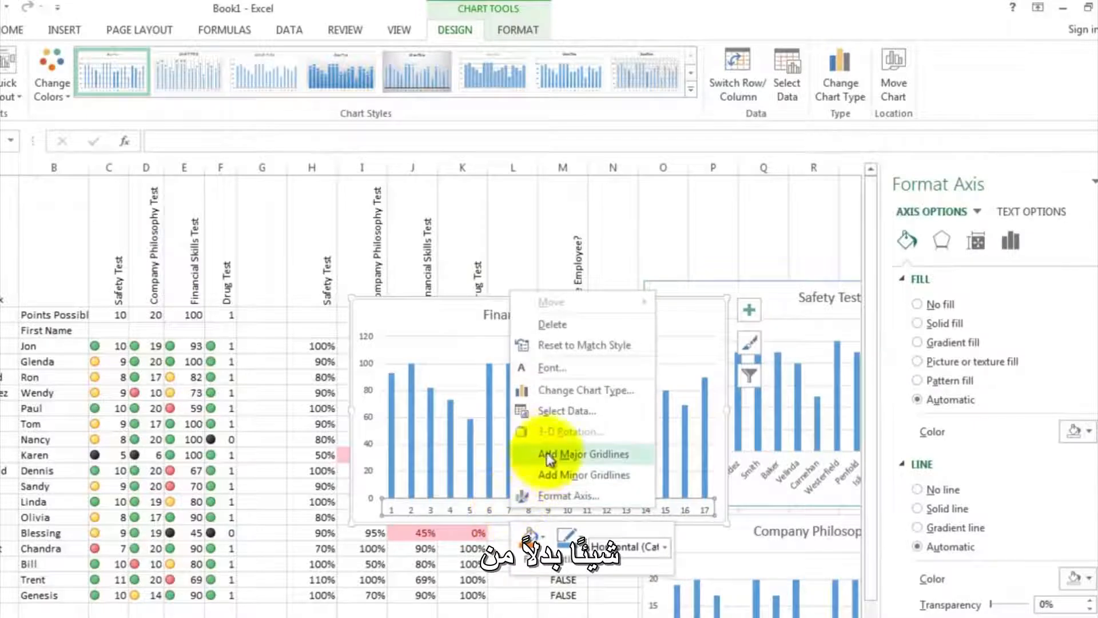
left_click(566, 411)
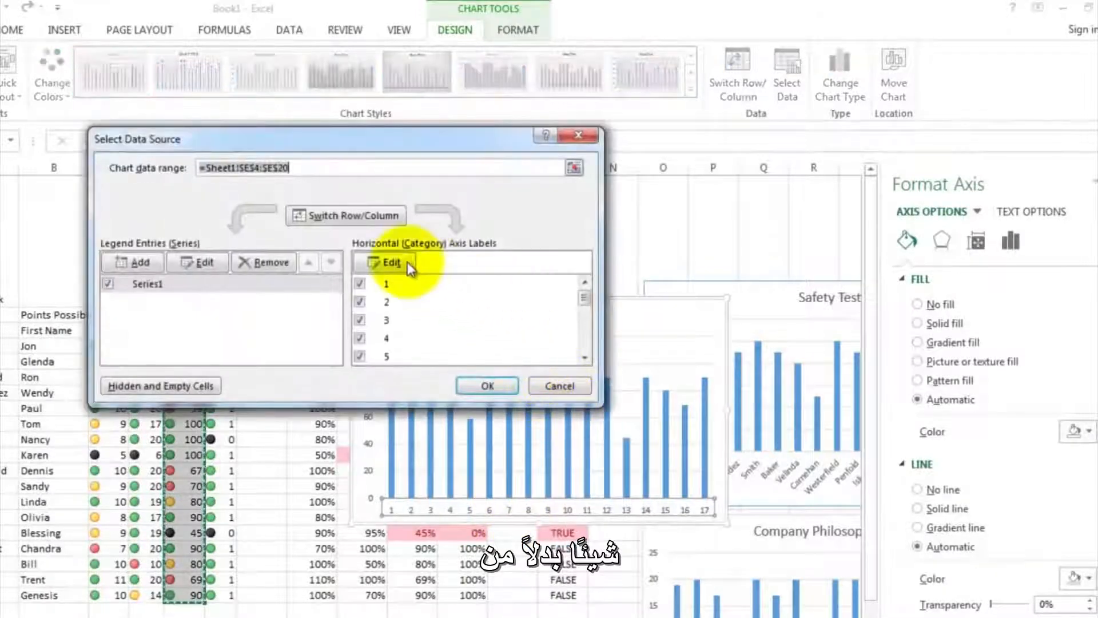
left_click(406, 261)
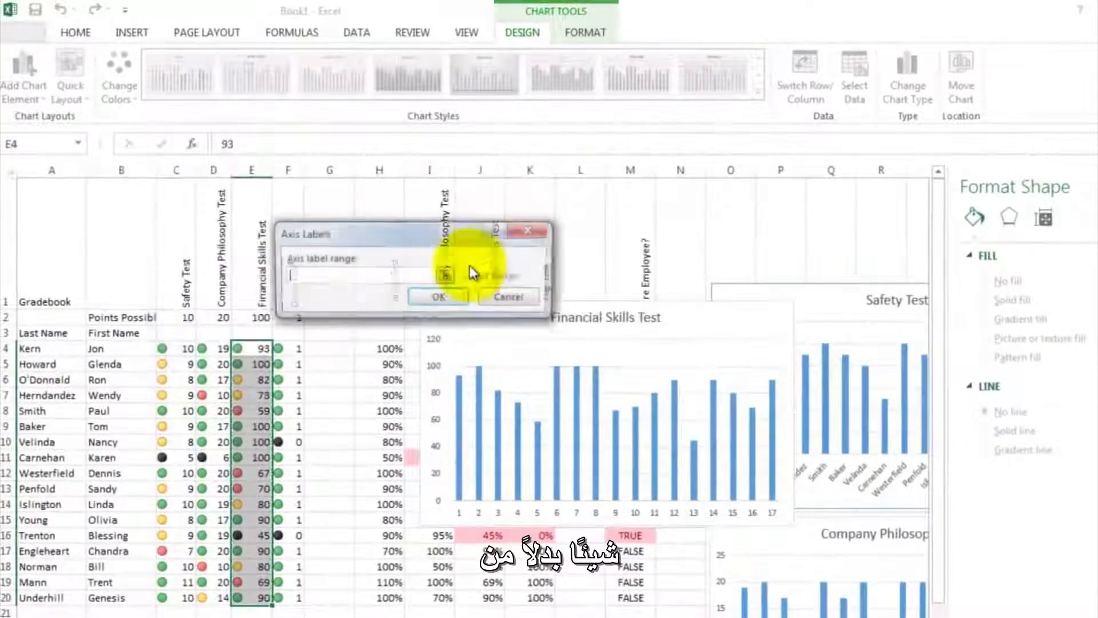
left_click_drag(54, 349, 35, 597)
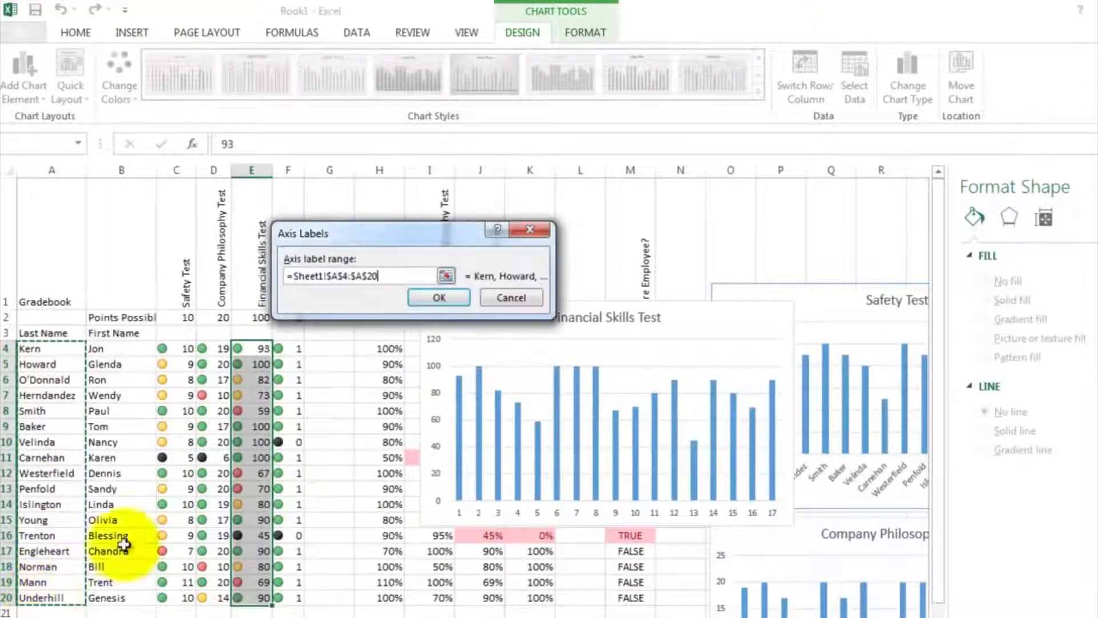
left_click(442, 297)
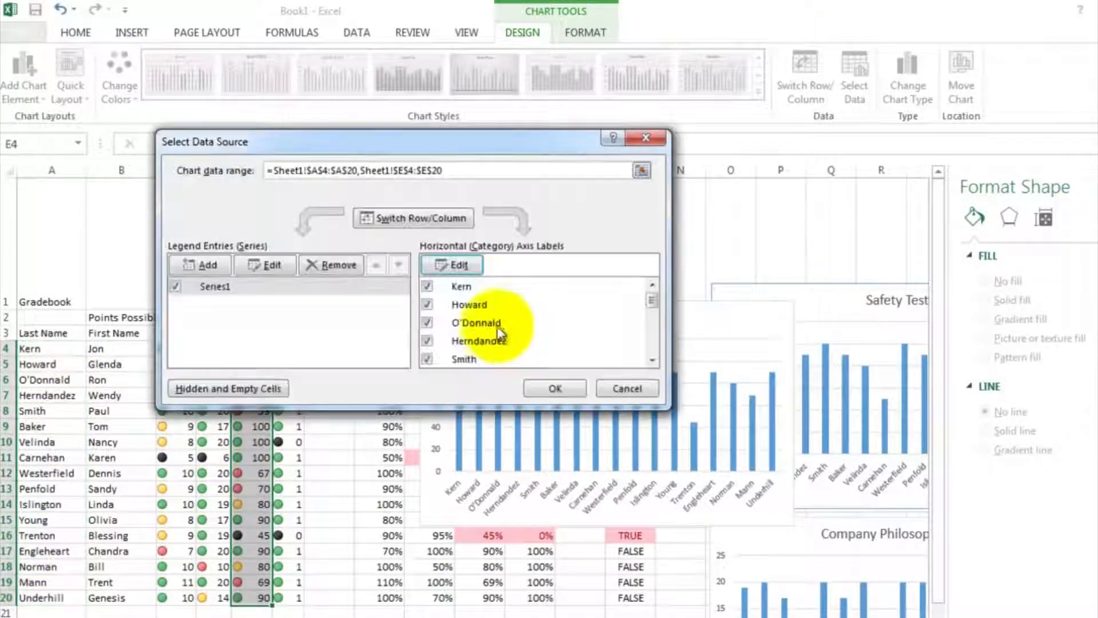
left_click(552, 388)
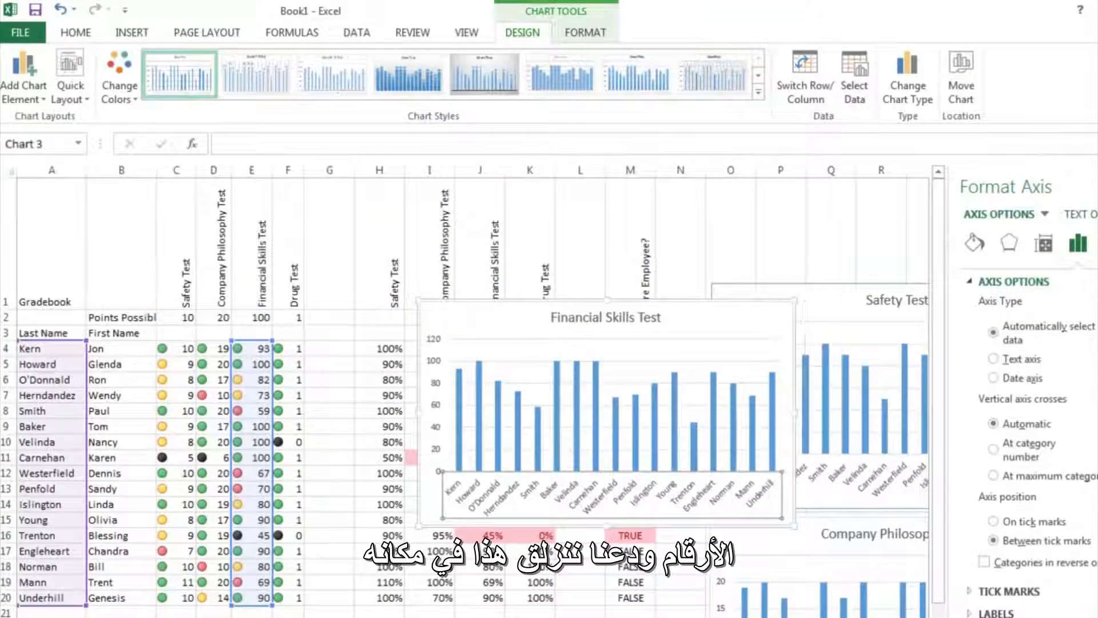
left_click(1095, 187)
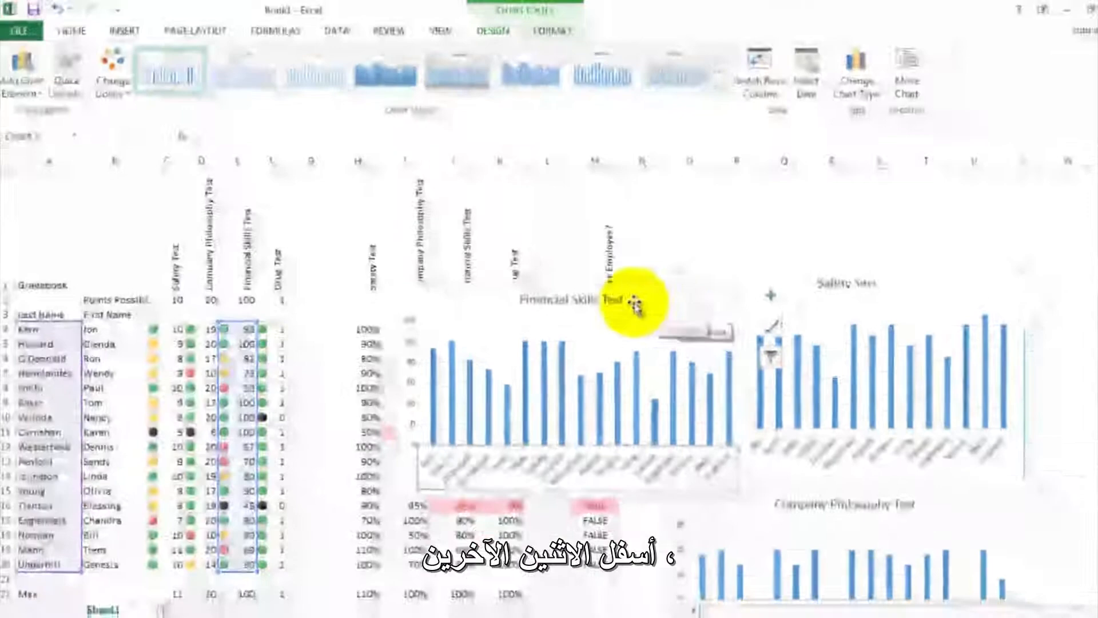
- Move the Financial Skills Test chart directly below the Company Philosophy Test chart, aligned with the charts above, and deselect it
left_click_drag(671, 319, 733, 367)
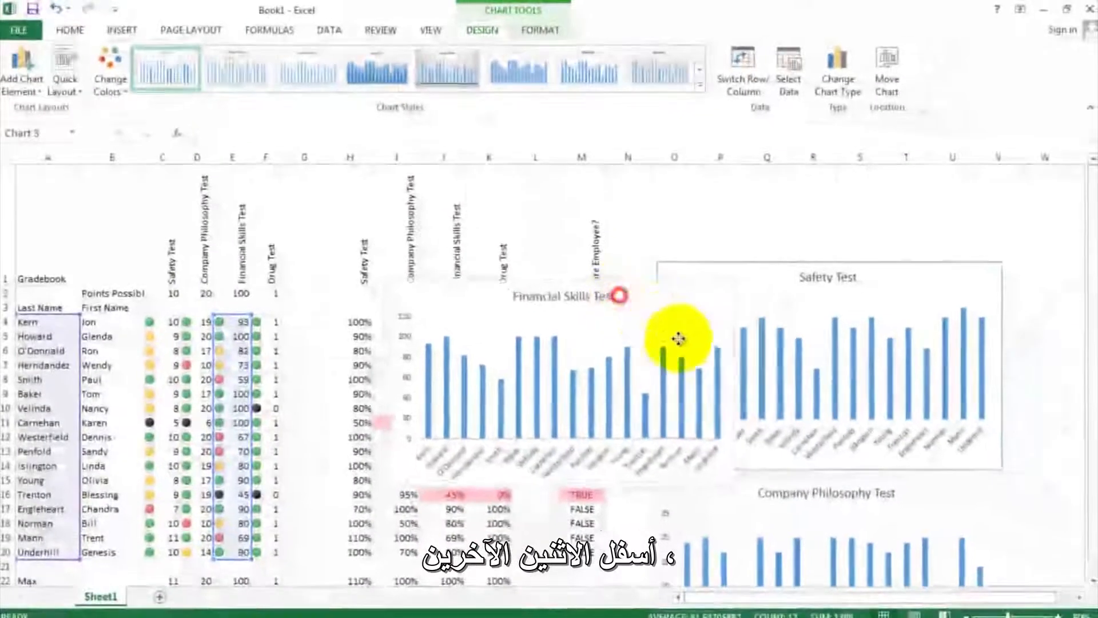
left_click_drag(678, 338, 869, 566)
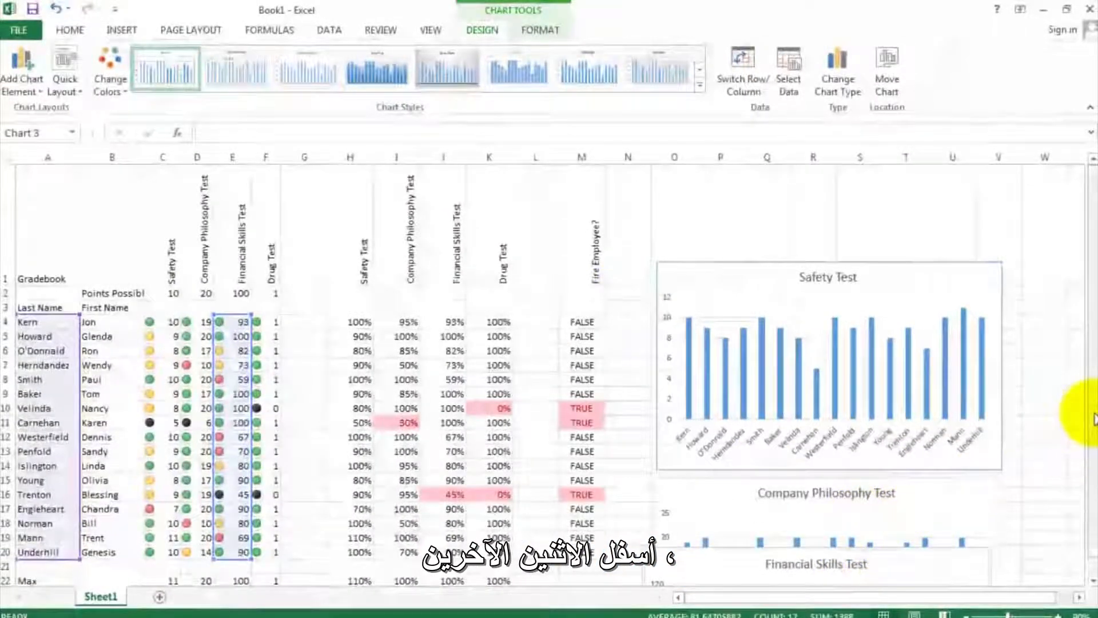
left_click_drag(1083, 410, 1081, 455)
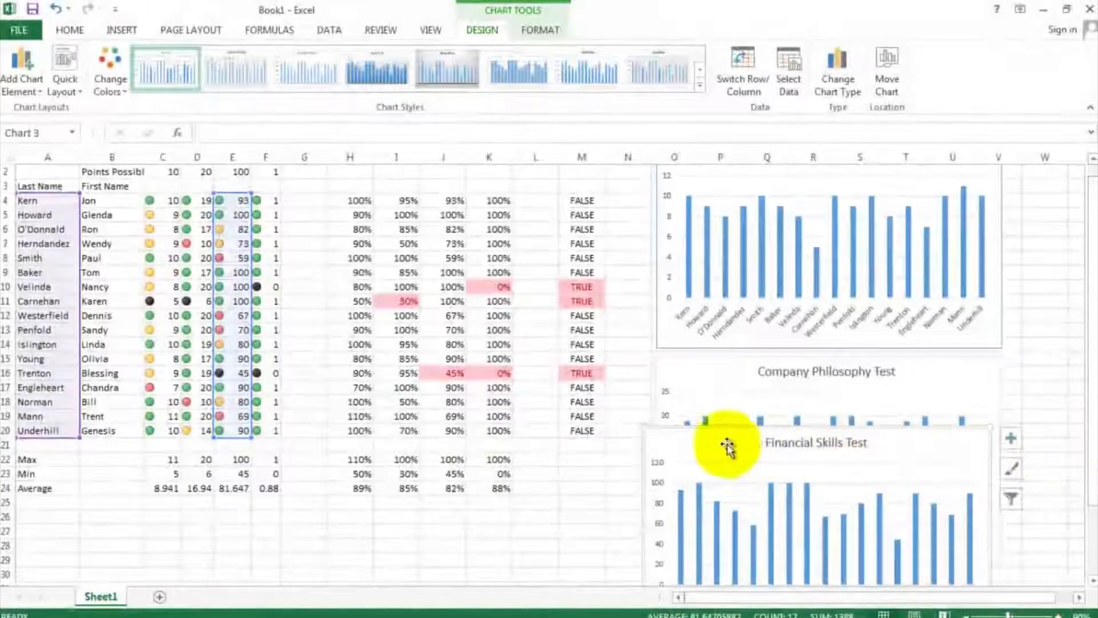
left_click_drag(728, 444, 737, 545)
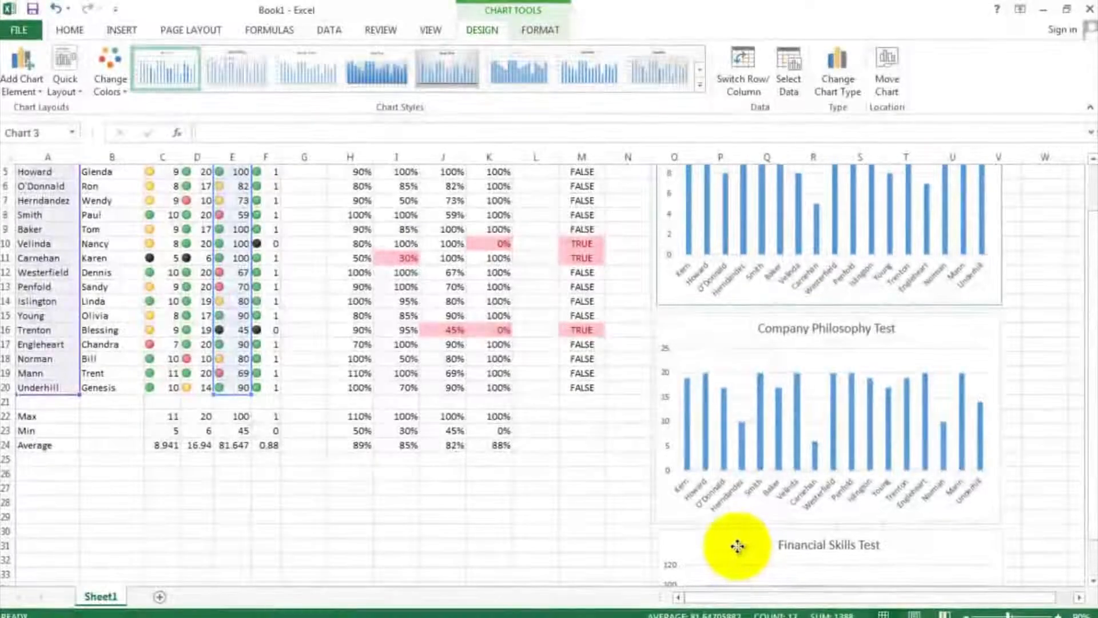
left_click(633, 480)
left_click(599, 426)
scroll(599, 424, "up", 2)
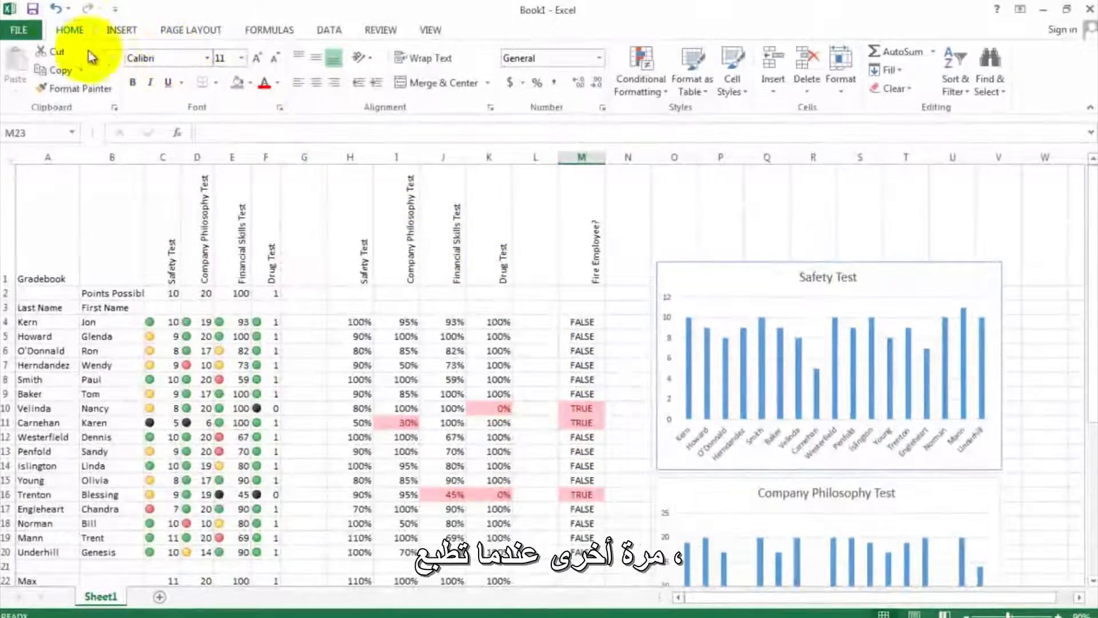
- Set the gradebook's print settings to Landscape Orientation and Fit Sheet on One Page
left_click(23, 36)
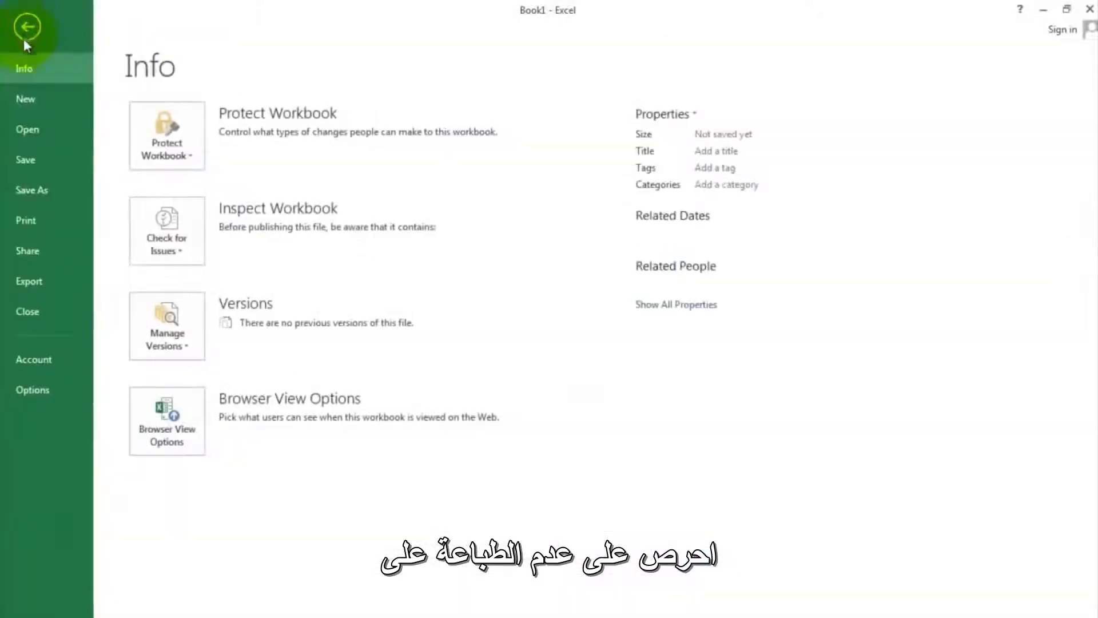
left_click(23, 218)
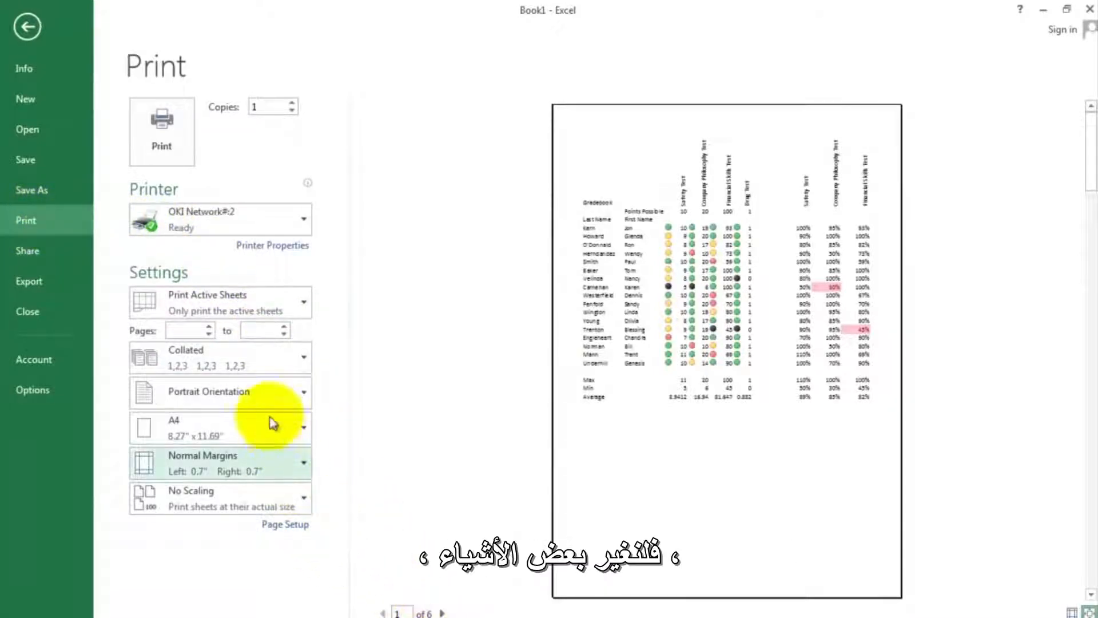
left_click(265, 400)
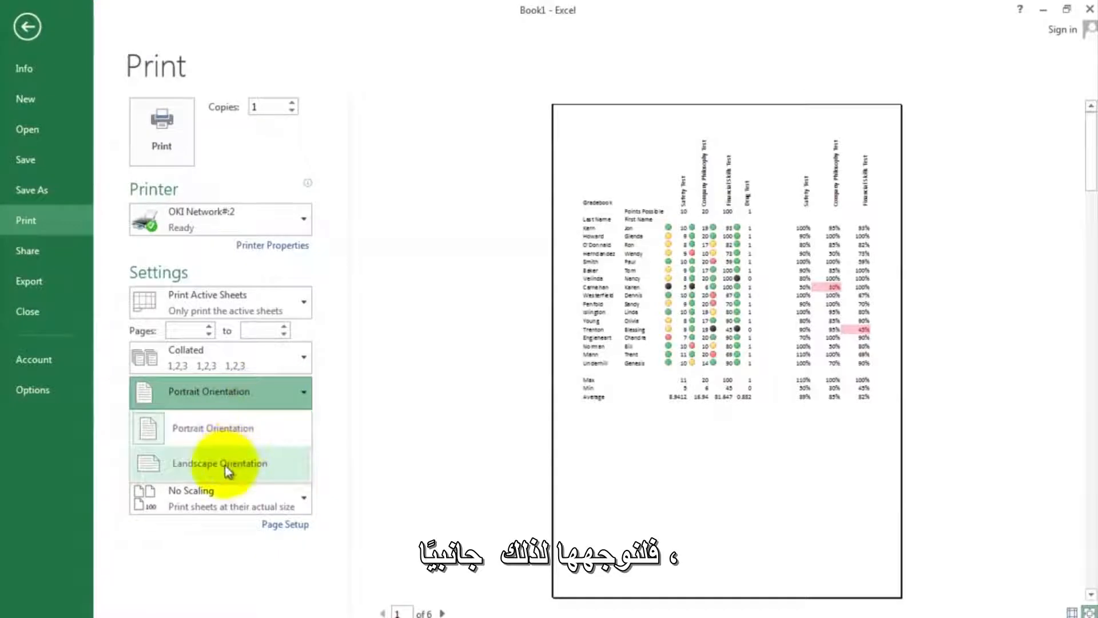
left_click(223, 461)
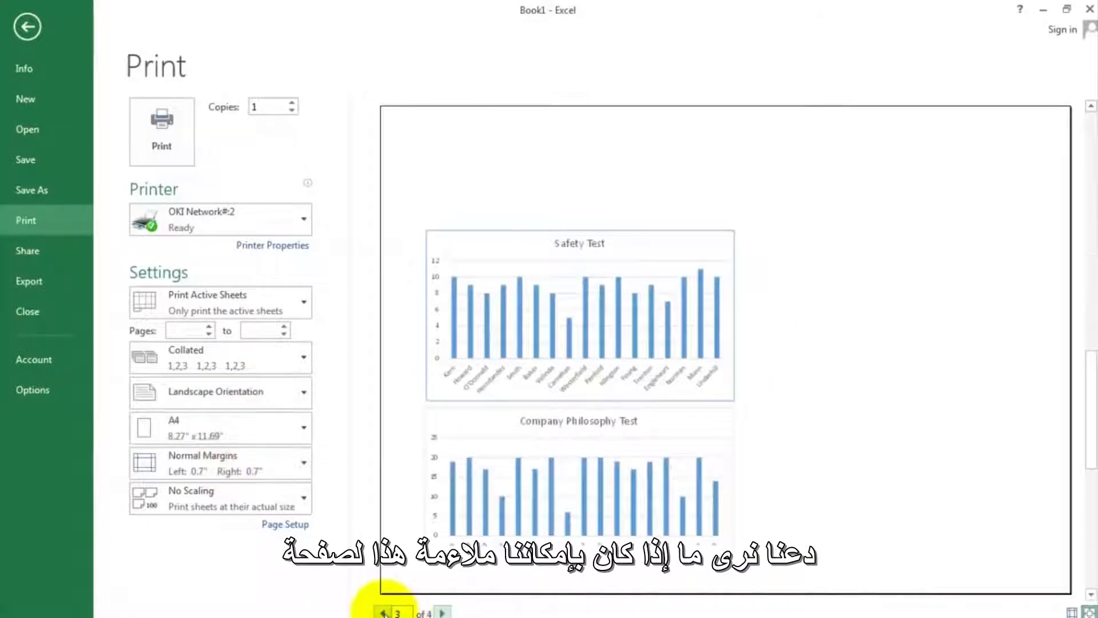
left_click(383, 612)
left_click(383, 612)
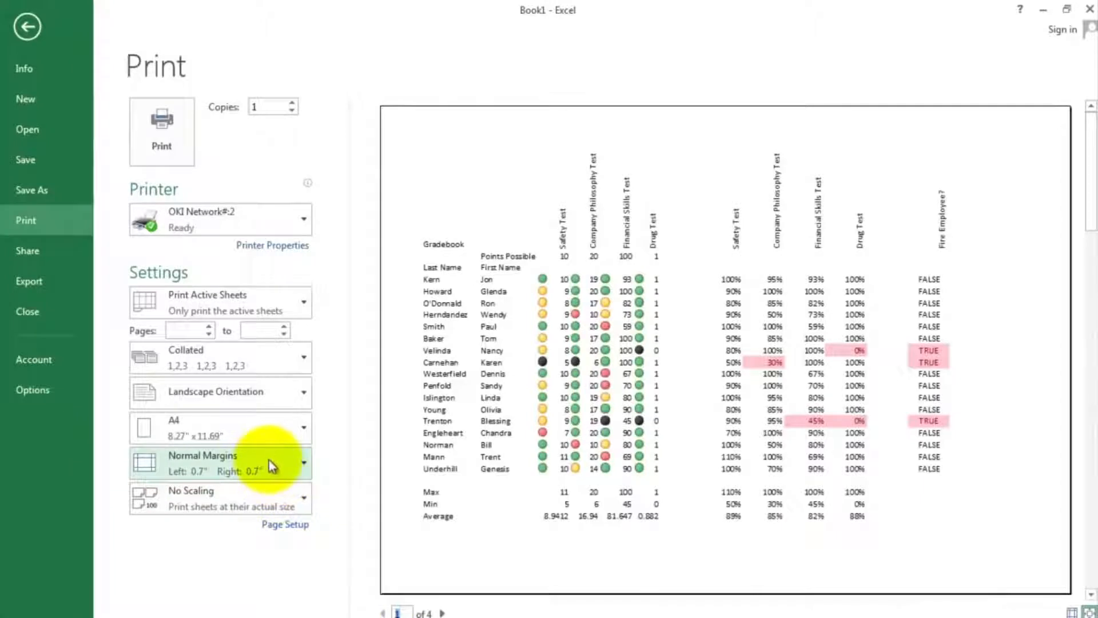
left_click(283, 503)
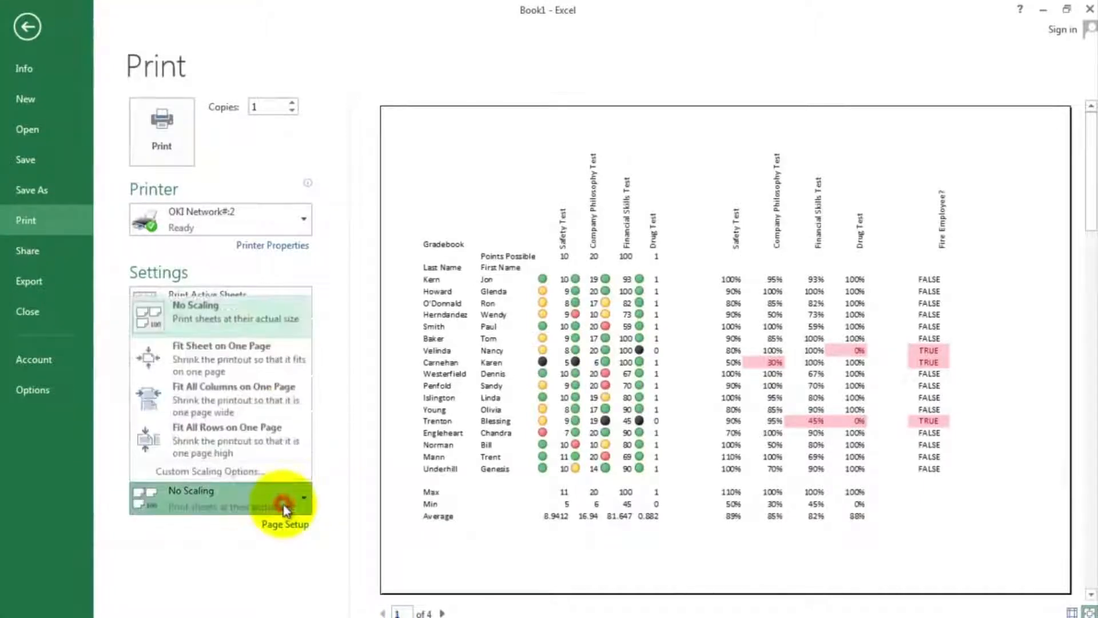
left_click(271, 358)
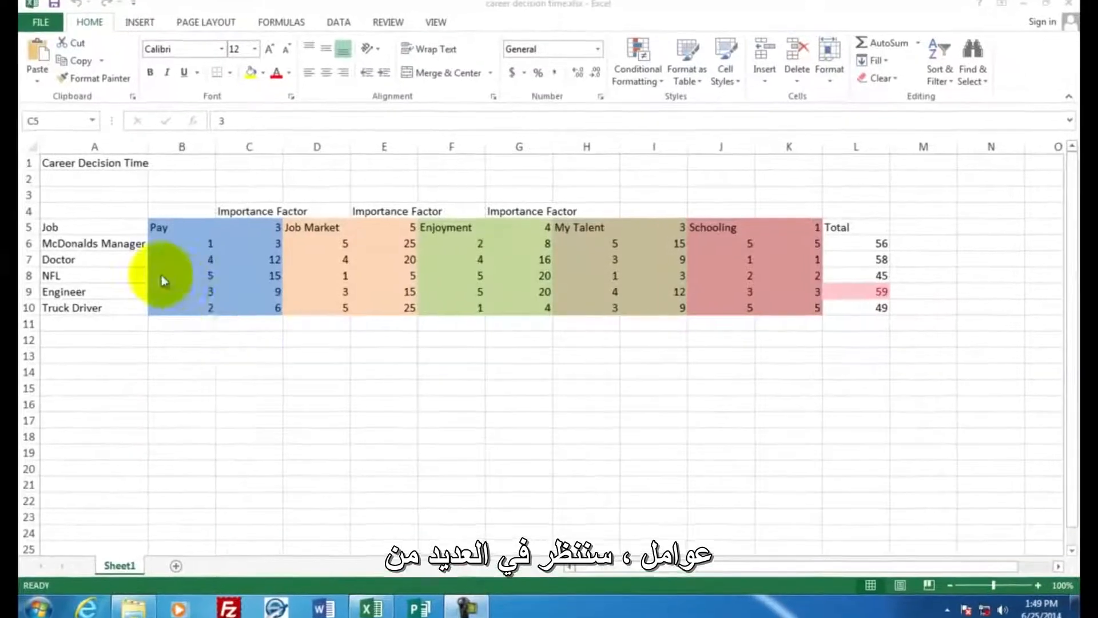
- Examine the factor headings Pay, Job Market, Enjoyment, My Talent and Schooling in row 5 of the career decision time workbook
left_click(131, 241)
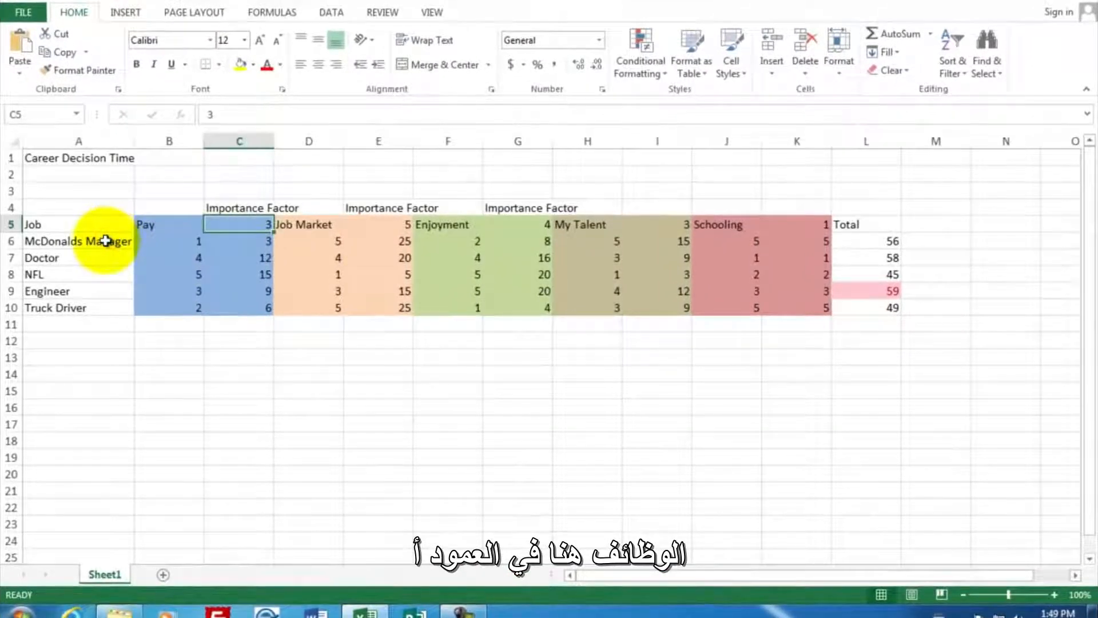
left_click(161, 224)
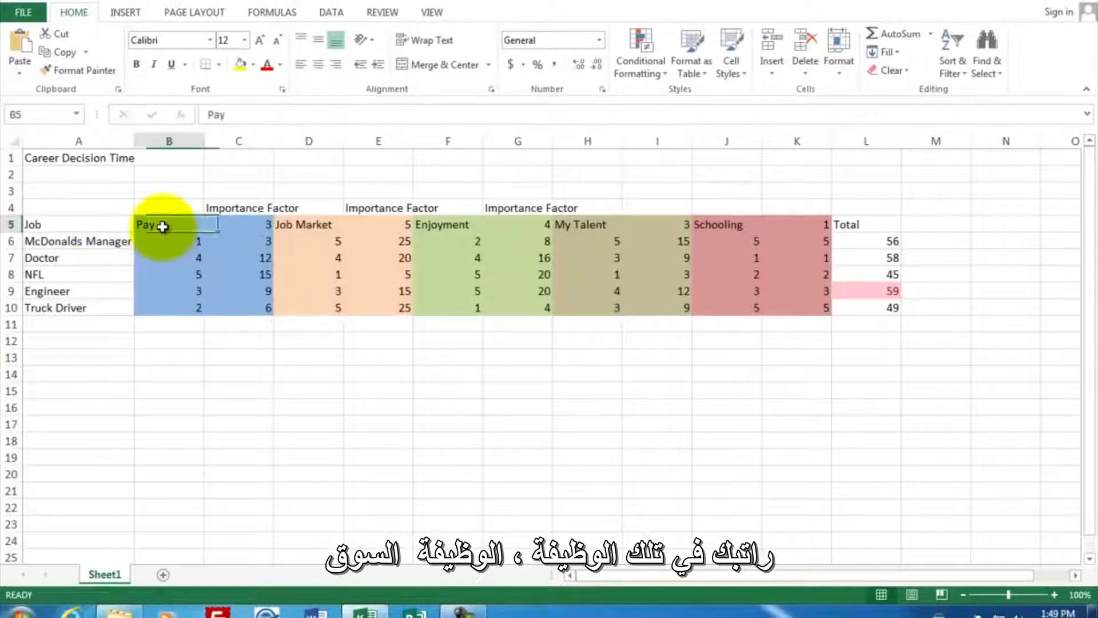
left_click(293, 228)
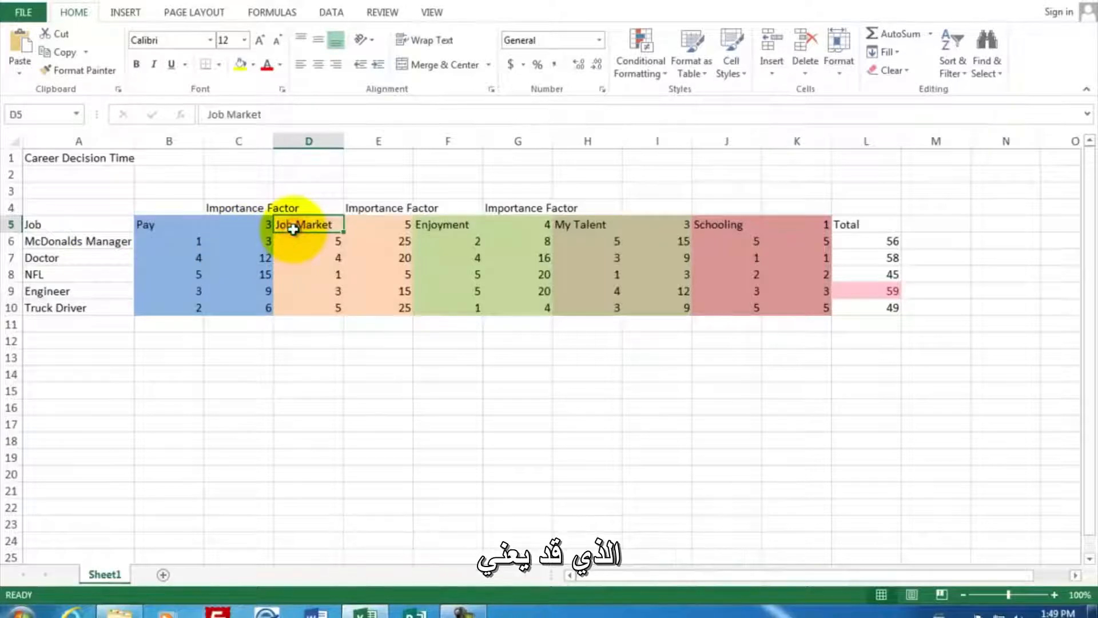
left_click(426, 227)
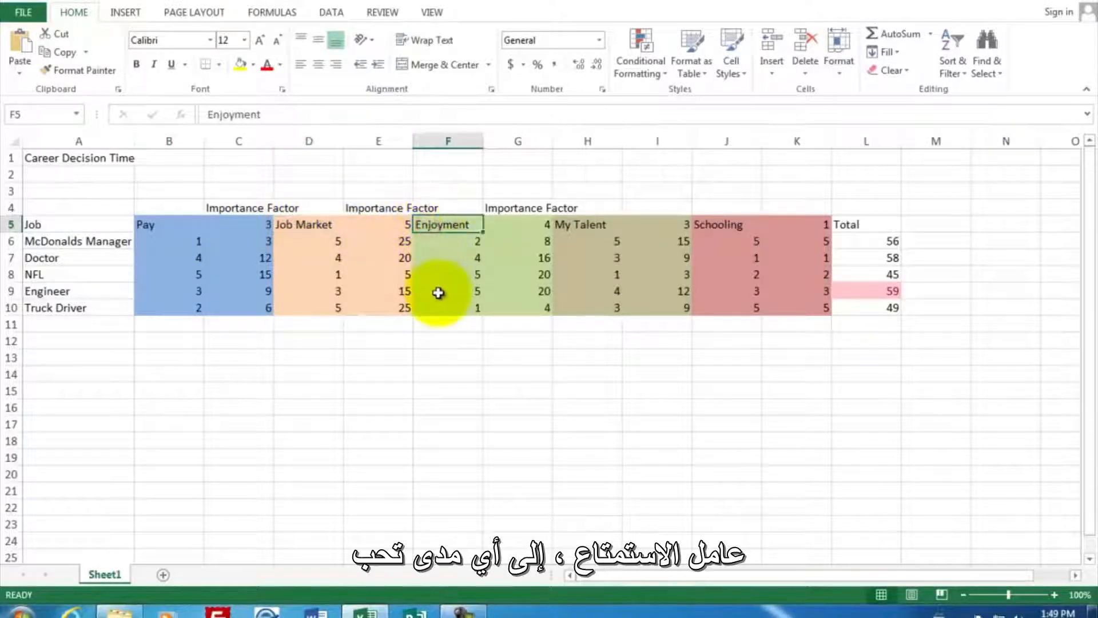
left_click(586, 226)
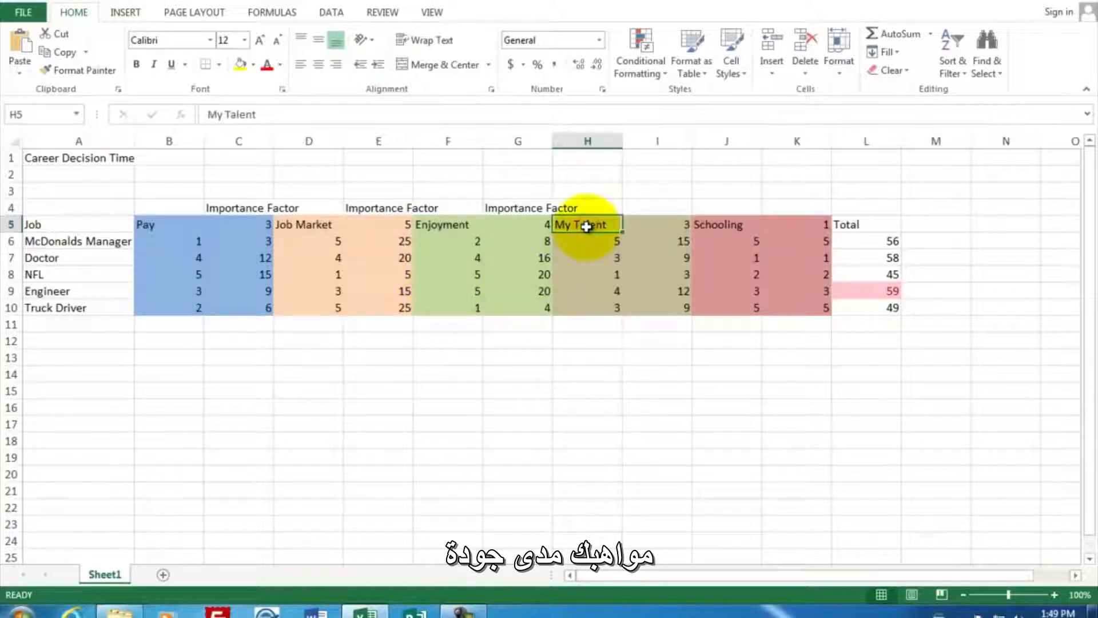
left_click(714, 226)
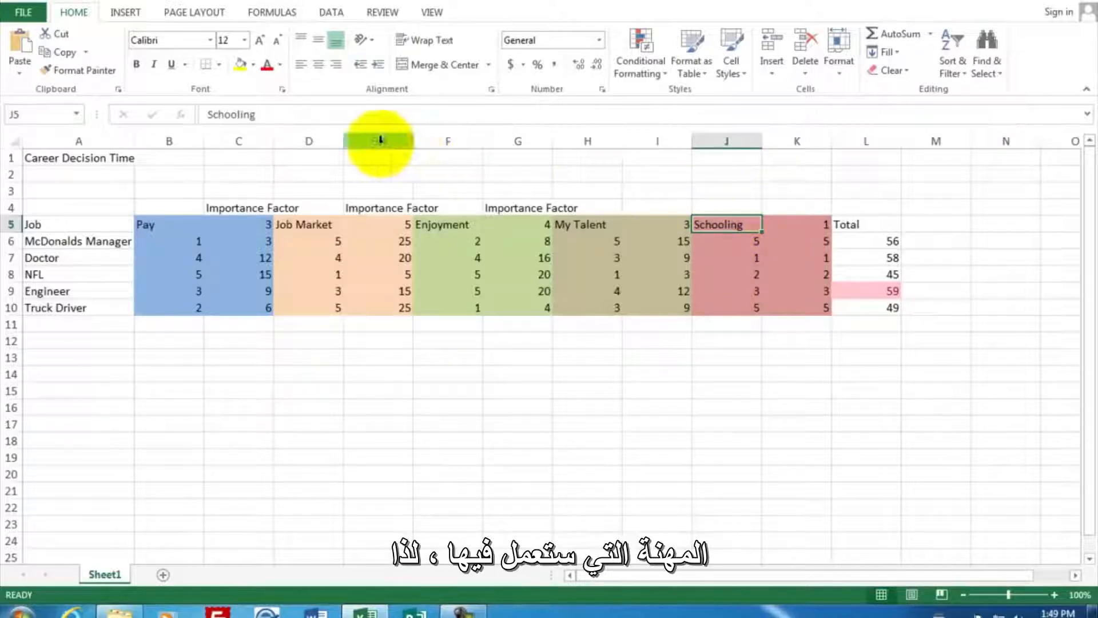
- Create a new blank workbook and enter the title Career Decisions in cell A1
left_click(23, 13)
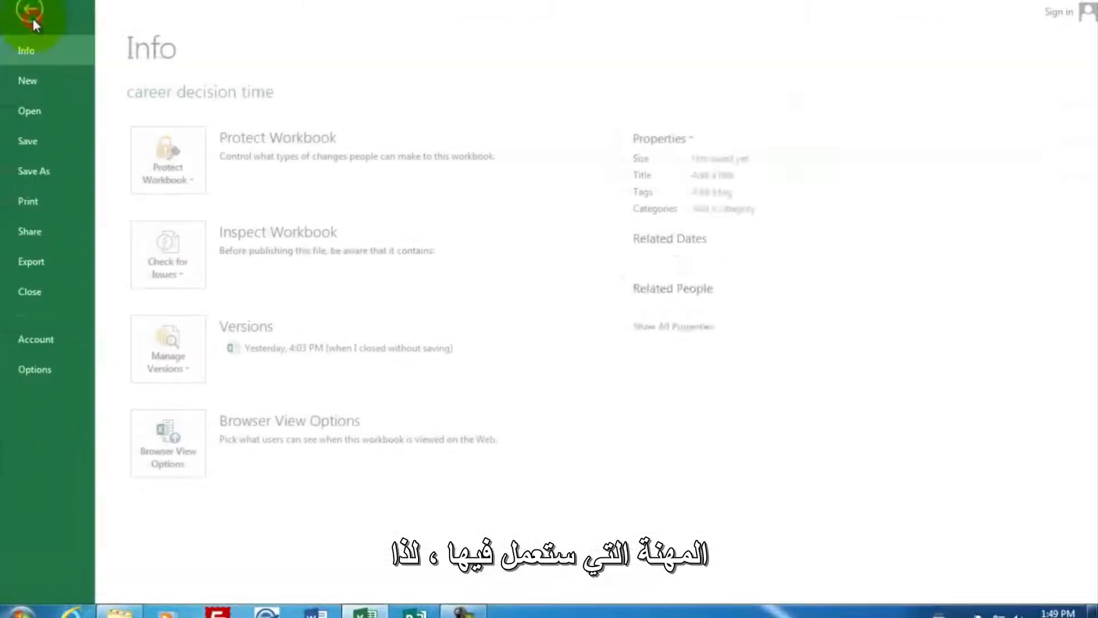
left_click(43, 83)
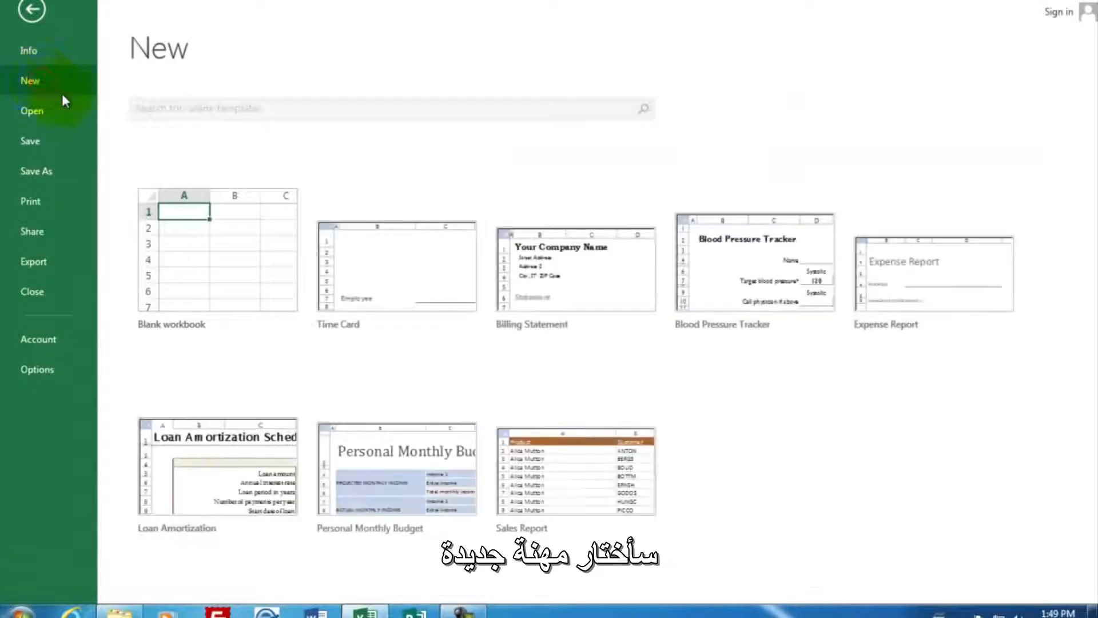
left_click(235, 267)
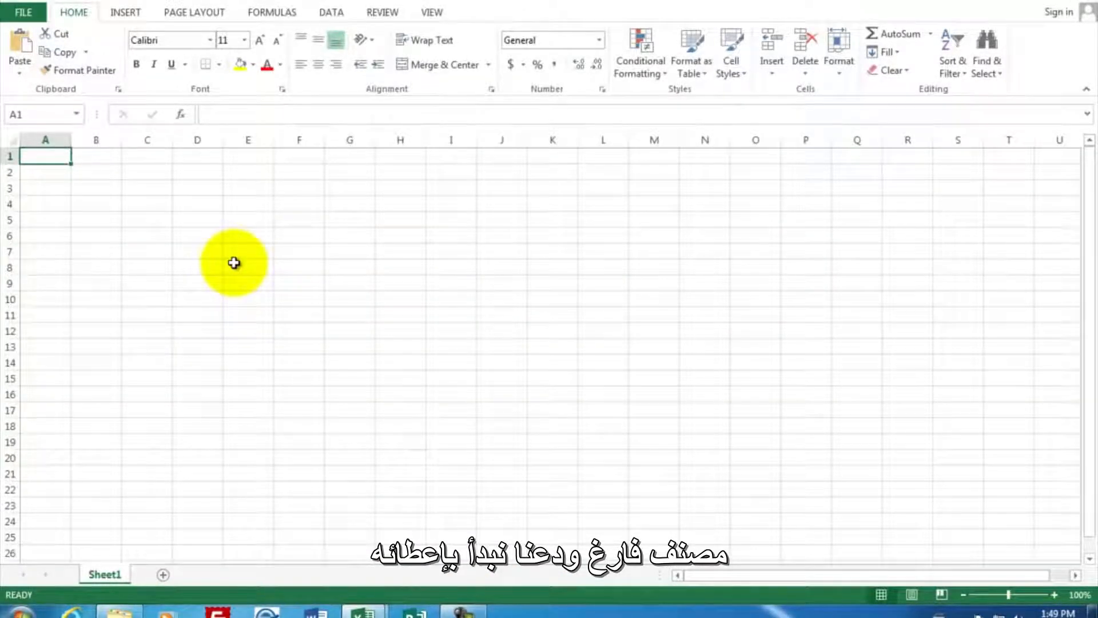
type("Care")
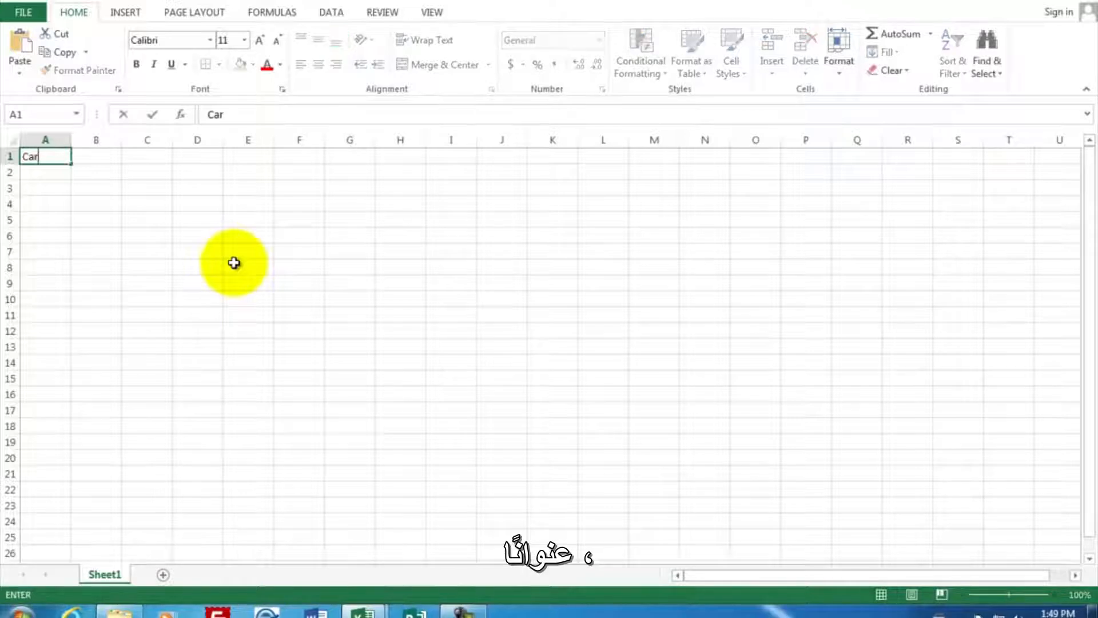
key("BackSpace")
type("eer")
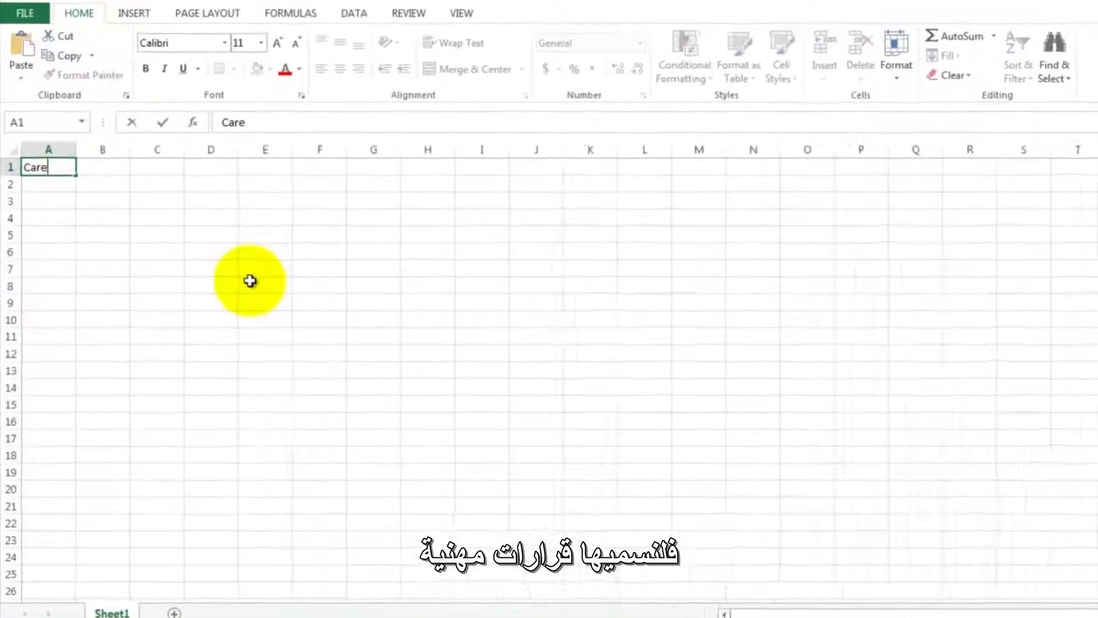
type(" Decisions")
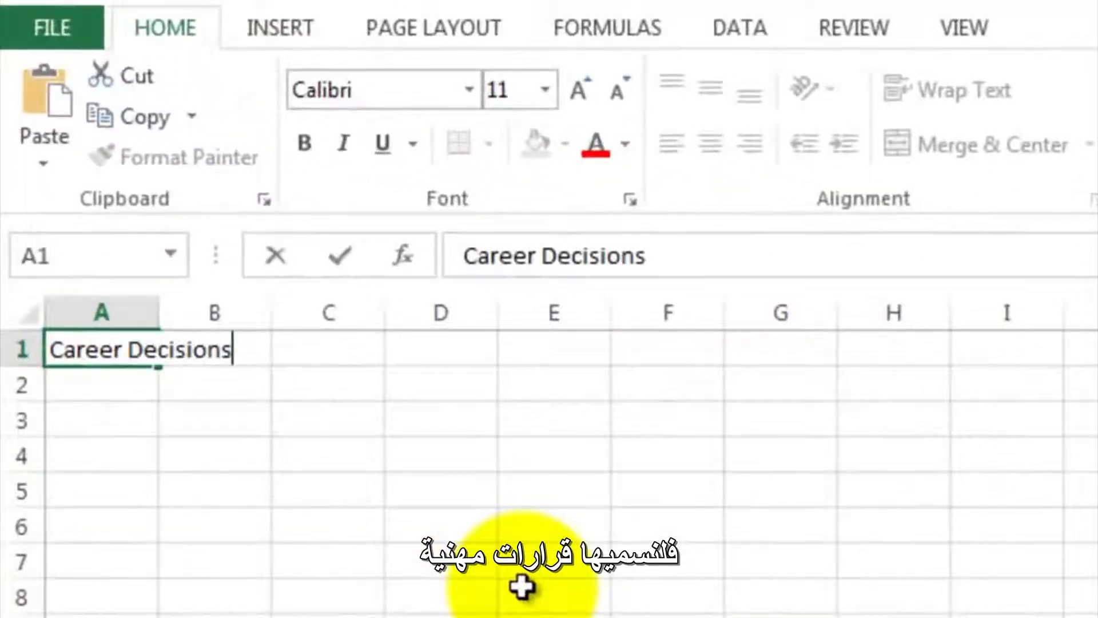
- Confirm the title in A1 and enter the column heading Job in cell A4
key("Return")
key("Down")
key("Down")
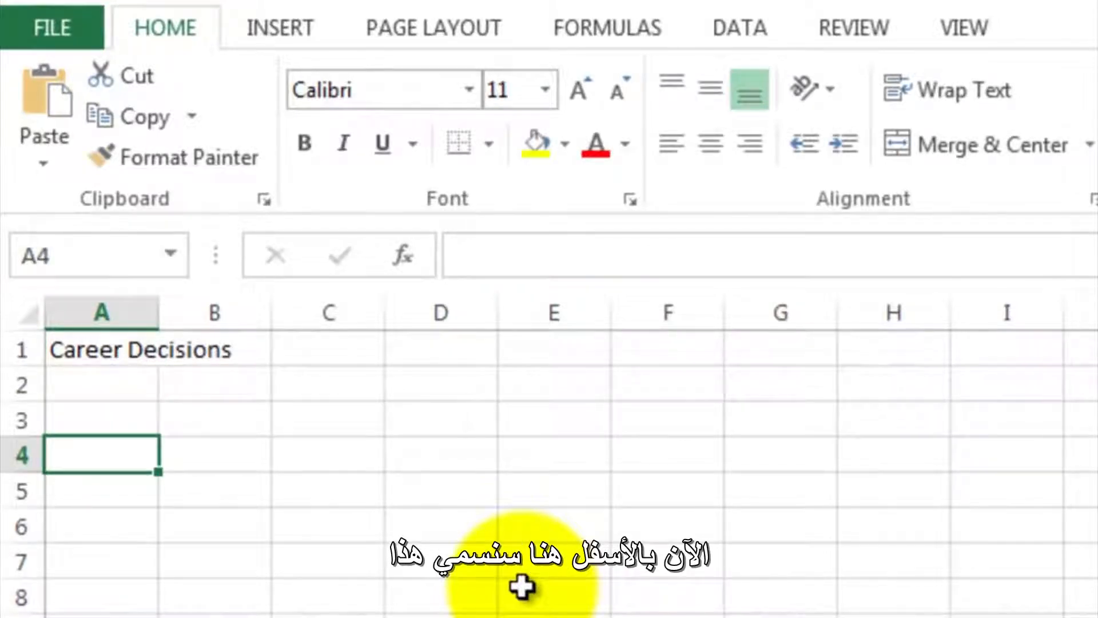
type("Job")
key("Return")
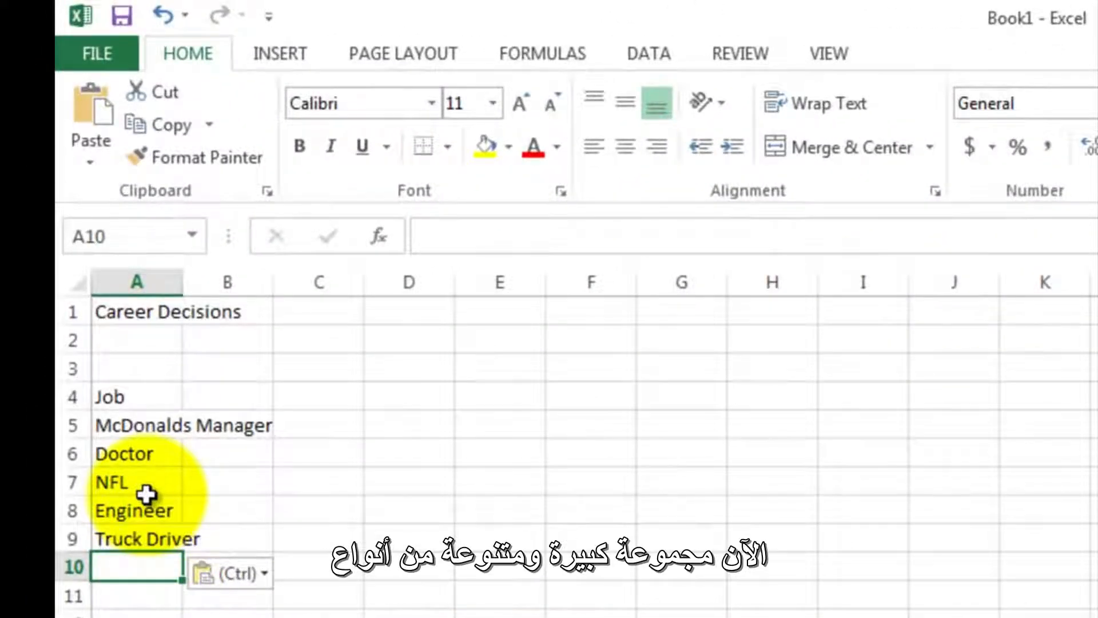
- Enter the heading Pay in cell B4 and review the Enjoyment, My Talent and Schooling headings in the same row
left_click(233, 396)
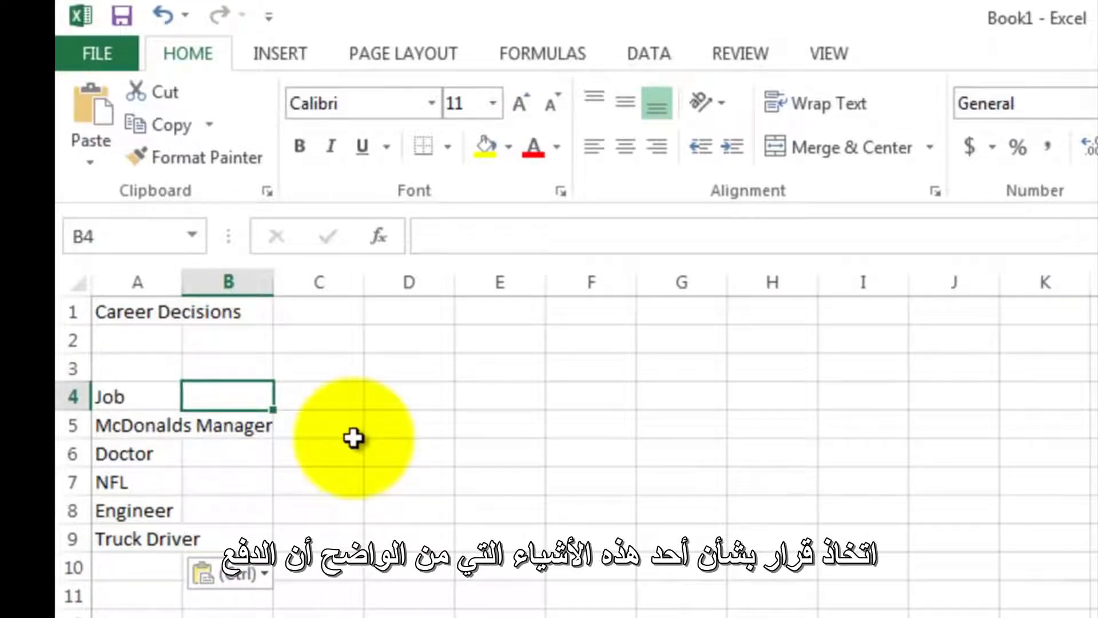
type("Pay")
key("Tab")
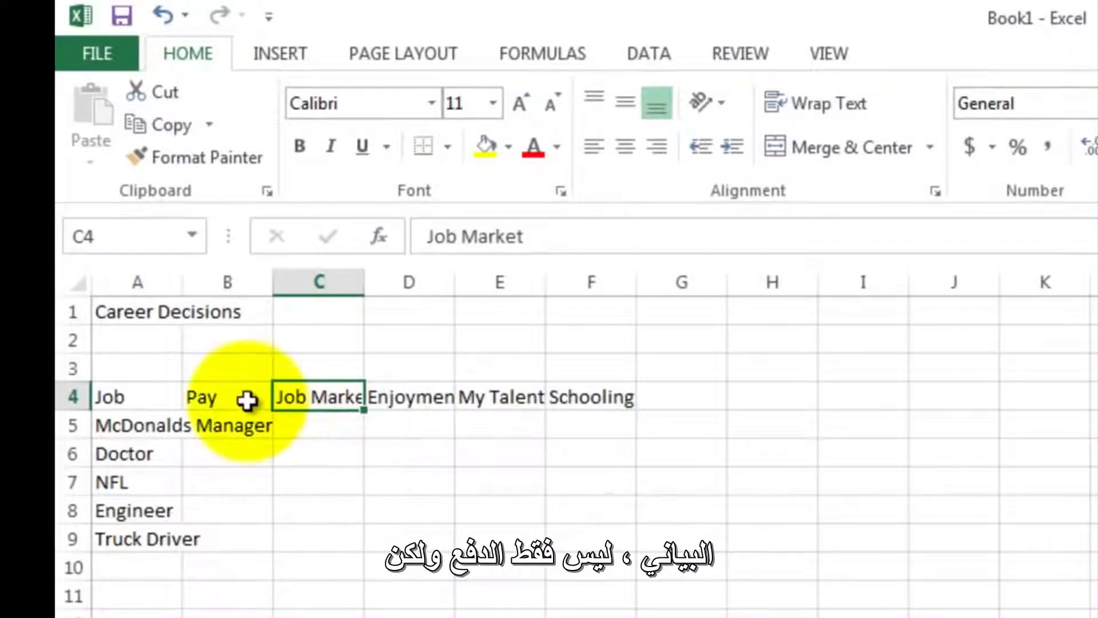
left_click(403, 390)
left_click(503, 395)
left_click(574, 394)
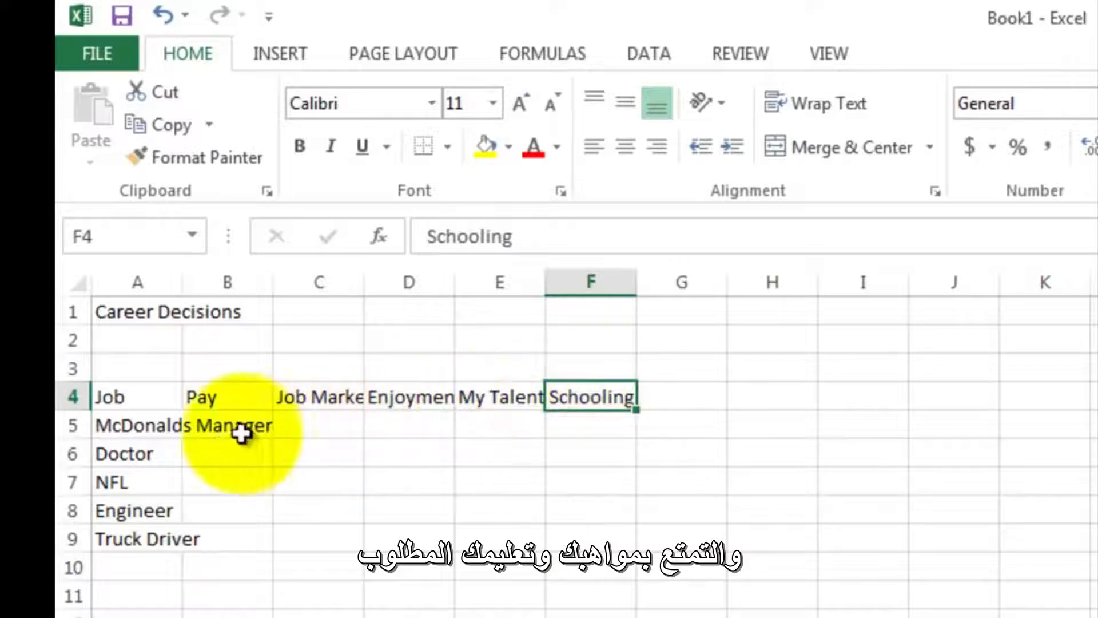
- Enter the Pay ratings 1, 4, 5, 3 and 3 for the five jobs in cells B5 to B9
left_click(224, 430)
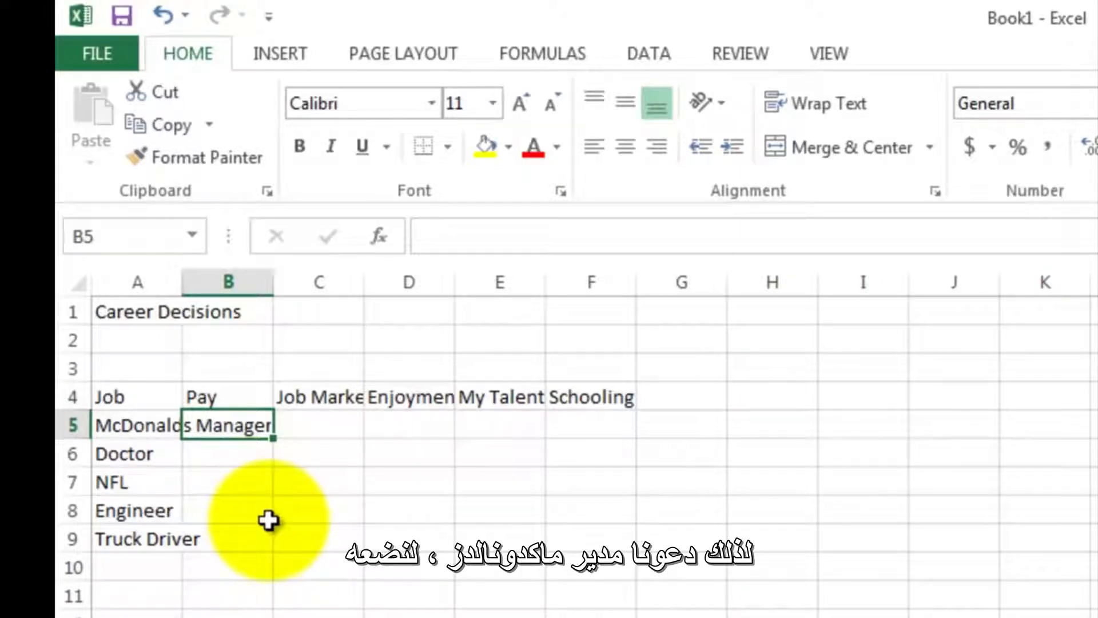
type("1")
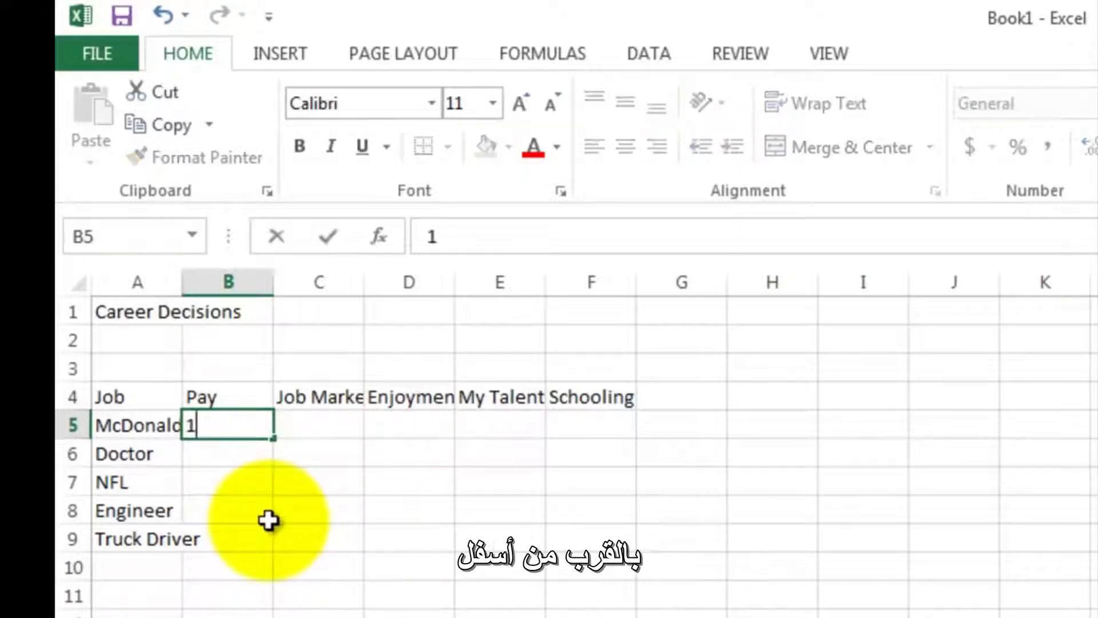
key("Return")
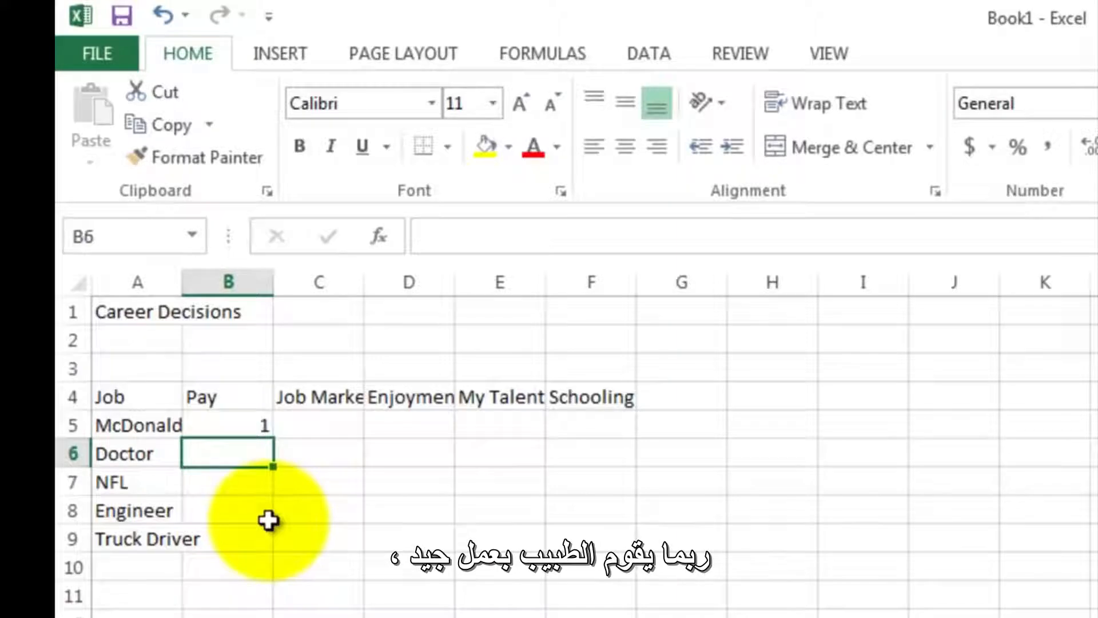
type("4")
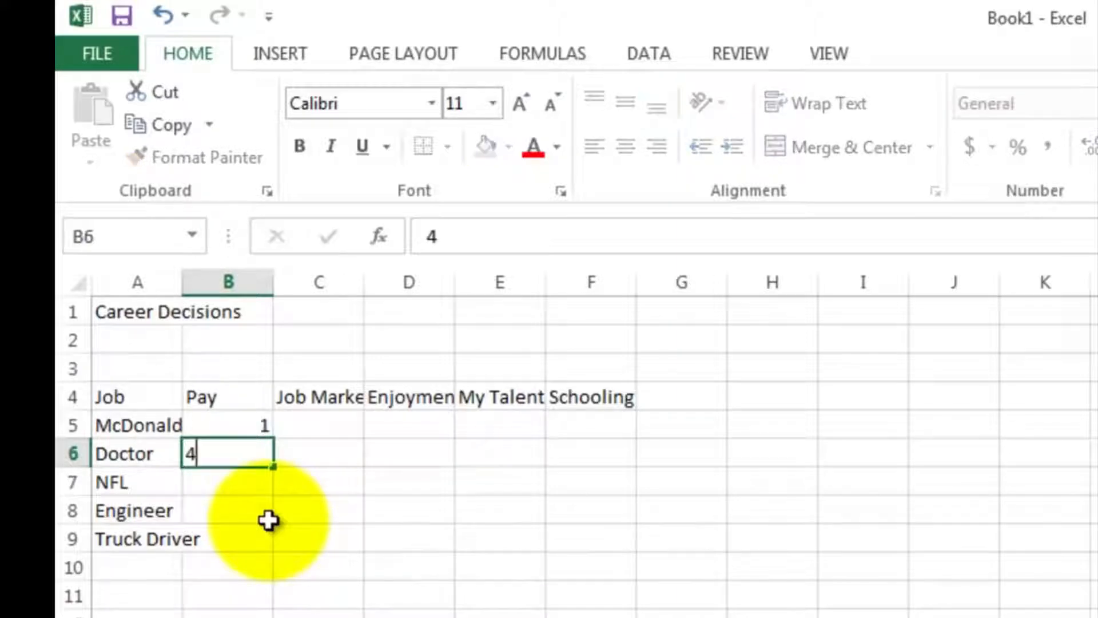
key("Return")
type("5")
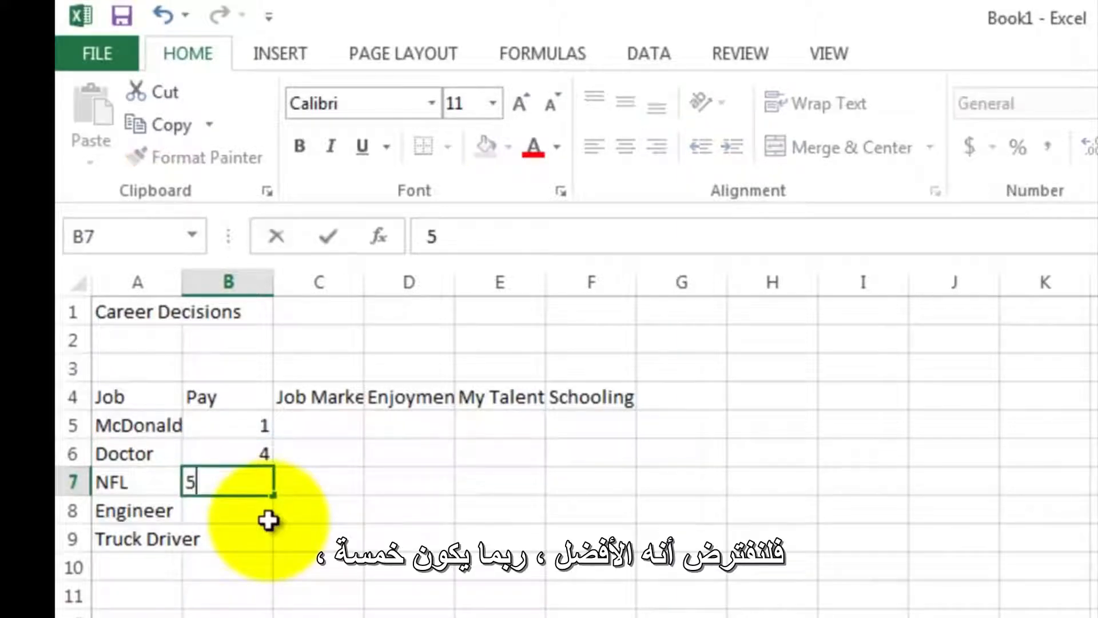
key("Return")
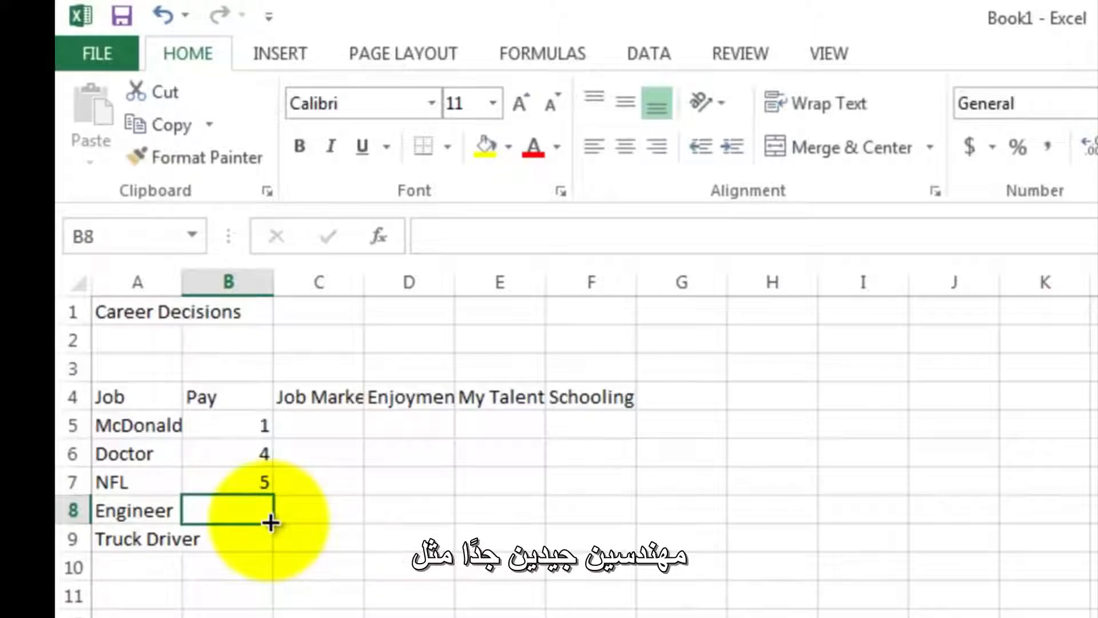
type("3")
key("Return")
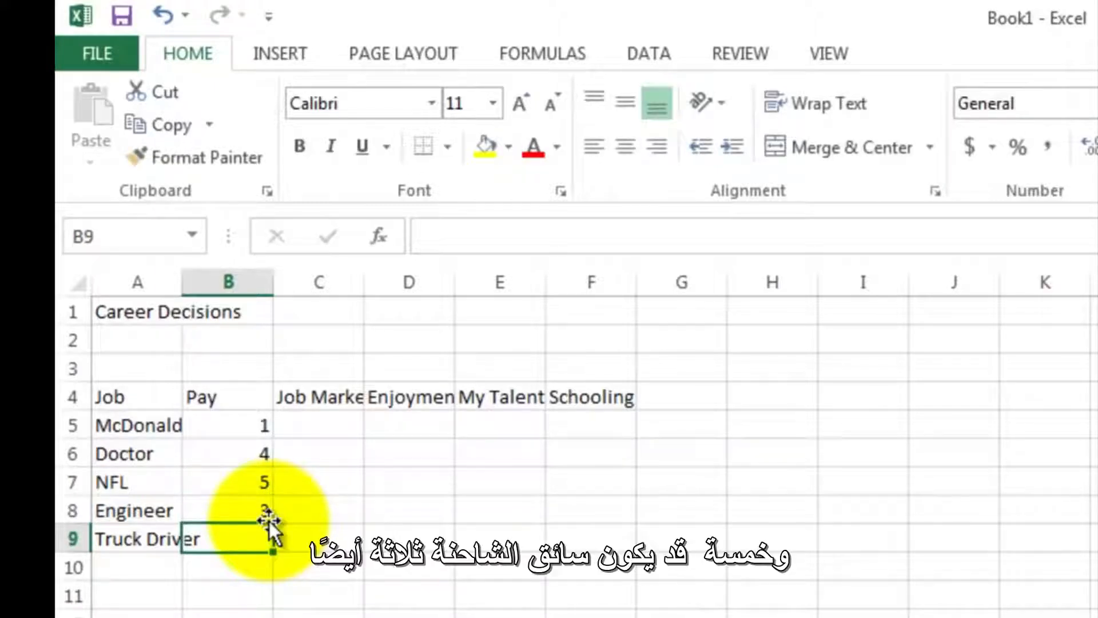
type("3")
key("Tab")
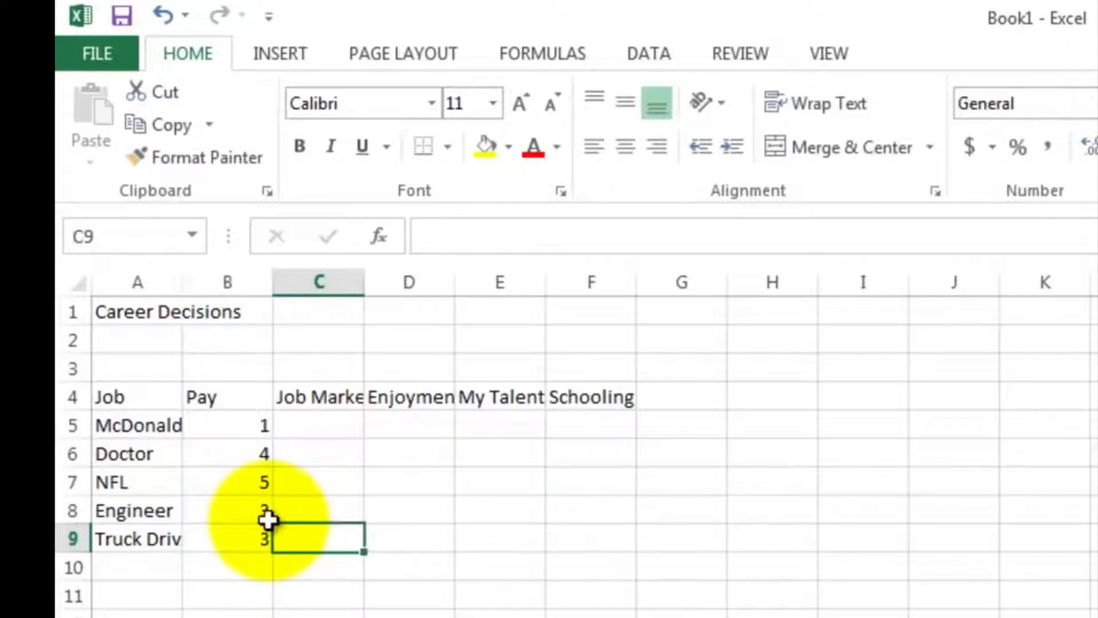
- Enter the Job Market ratings 5, 4, 1, 5 and 5 for the five jobs in cells C5 to C9
key("Up")
key("Up")
key("Up")
key("Up")
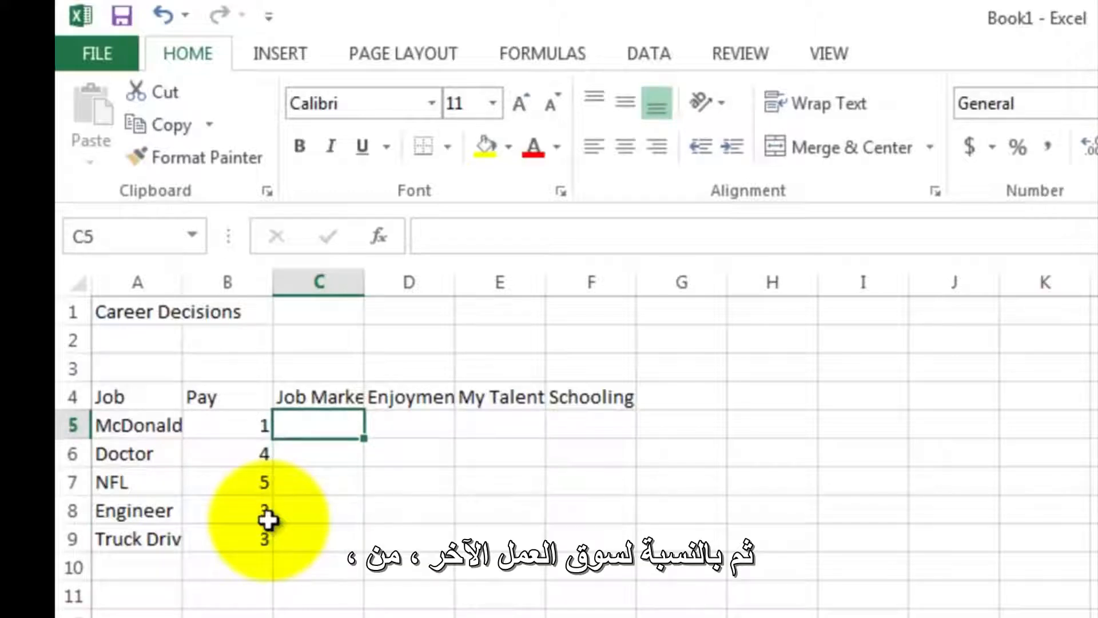
type("5")
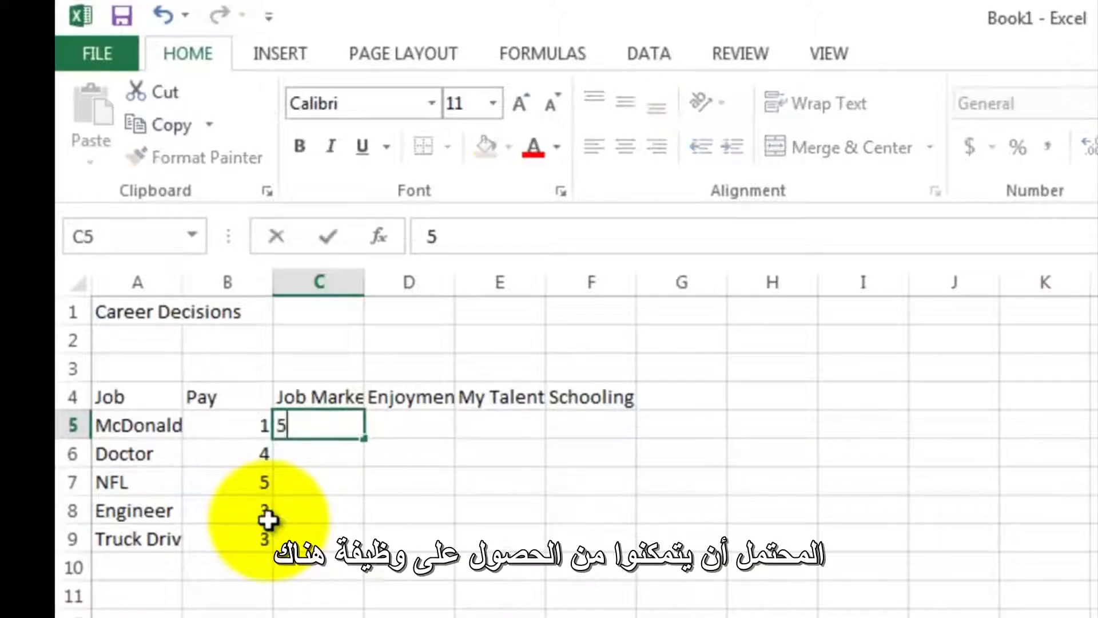
key("Return")
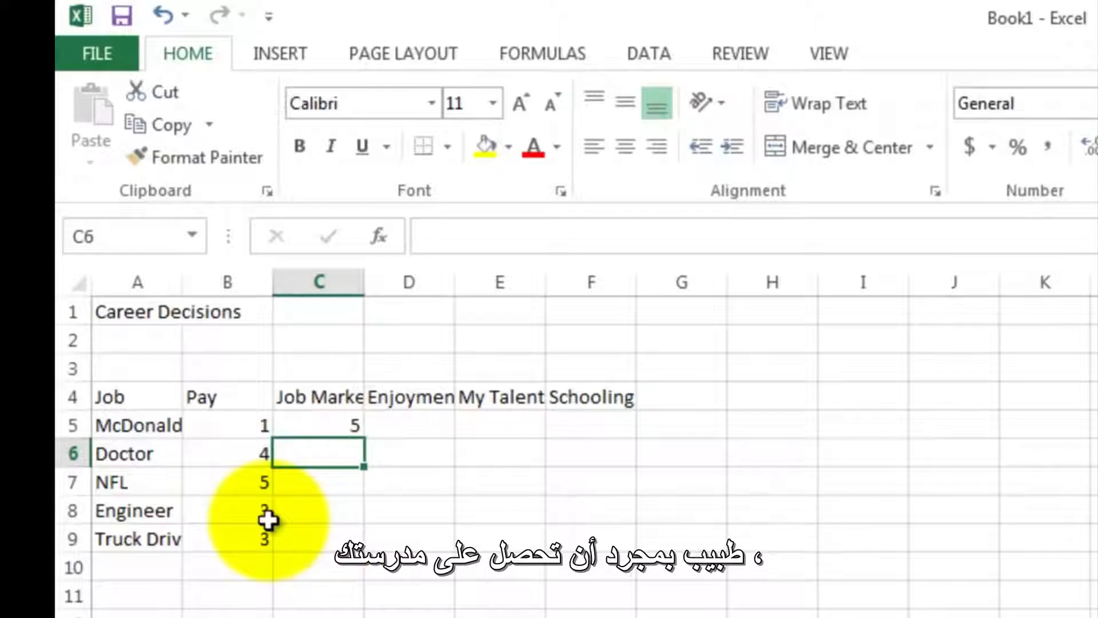
type("4")
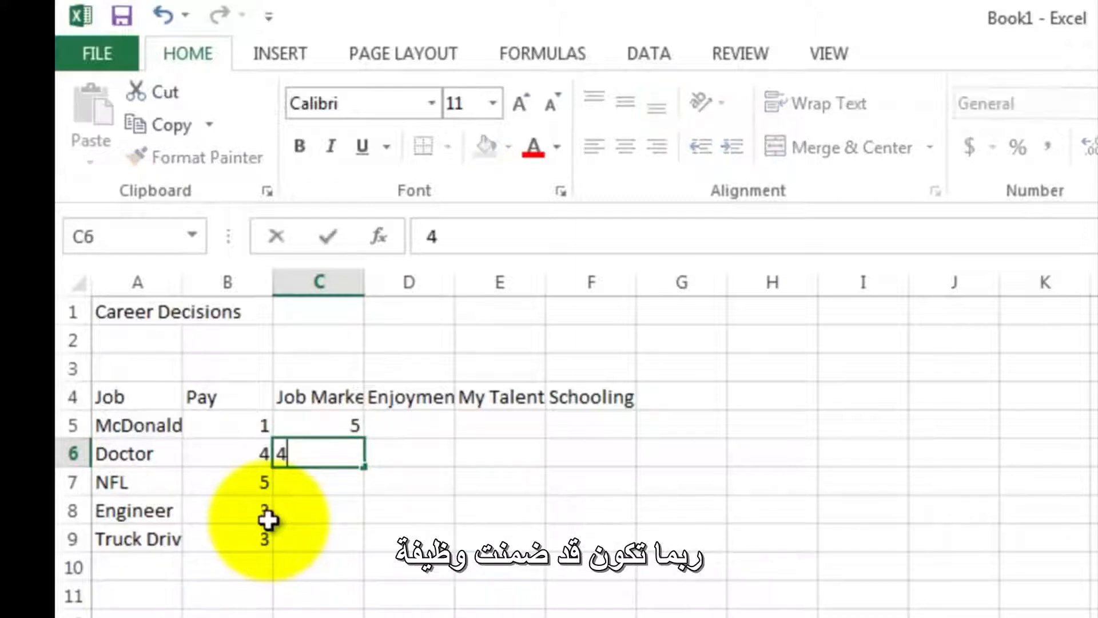
key("Return")
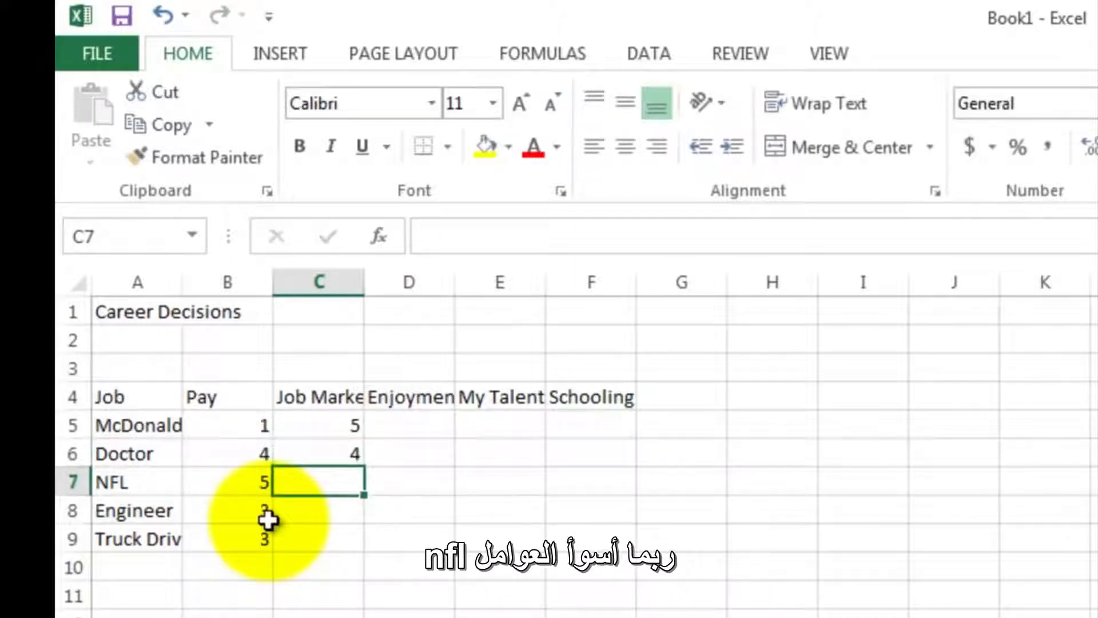
type("1")
key("Return")
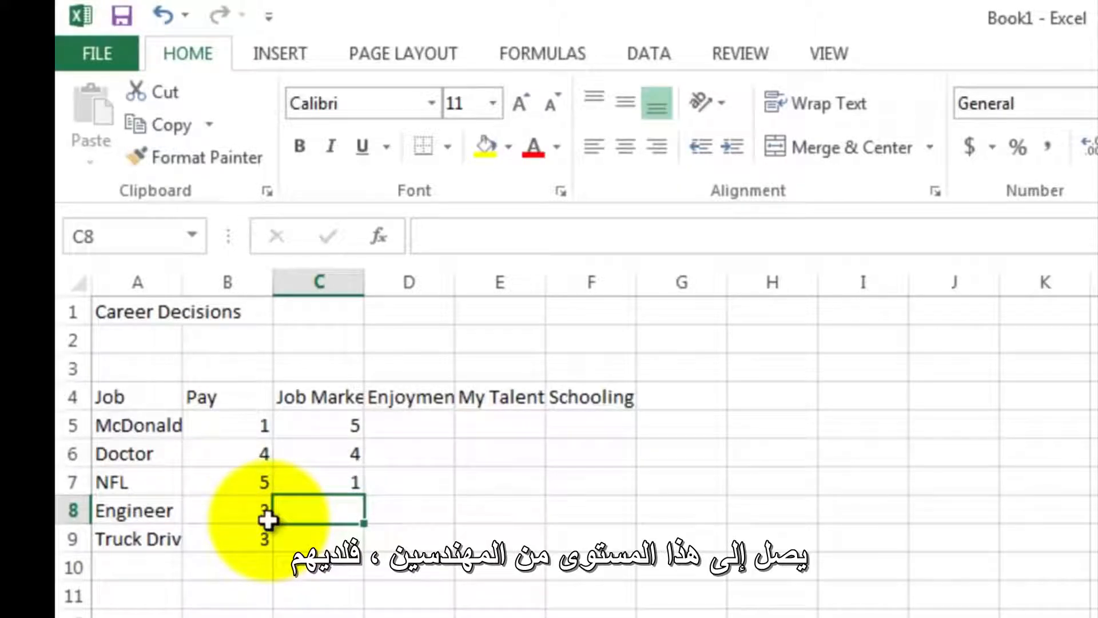
type("5")
key("Return")
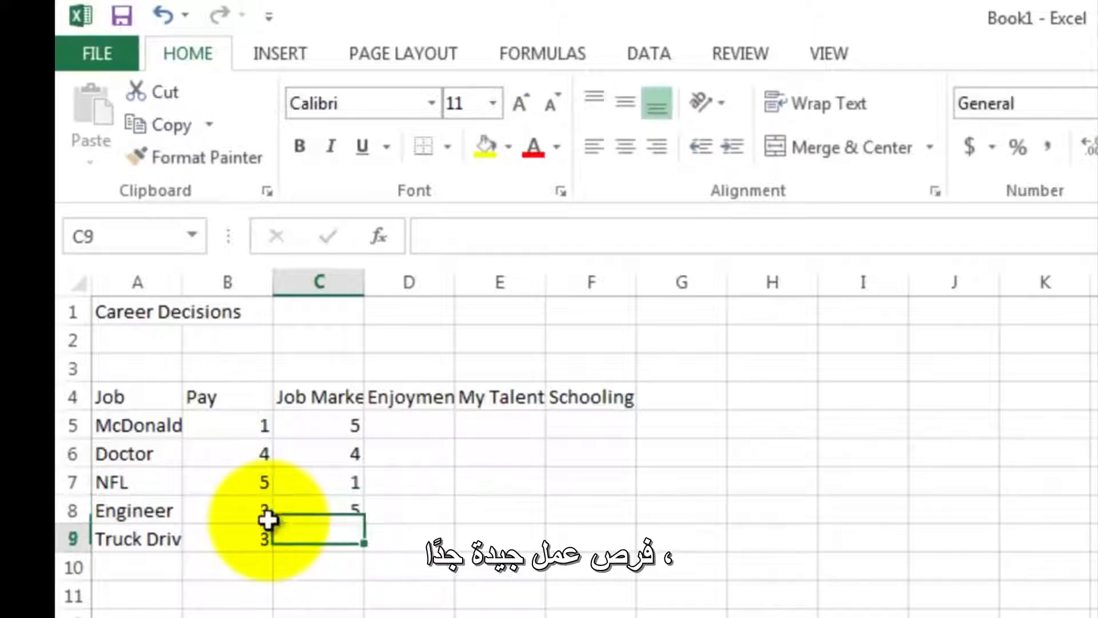
type("5")
key("Return")
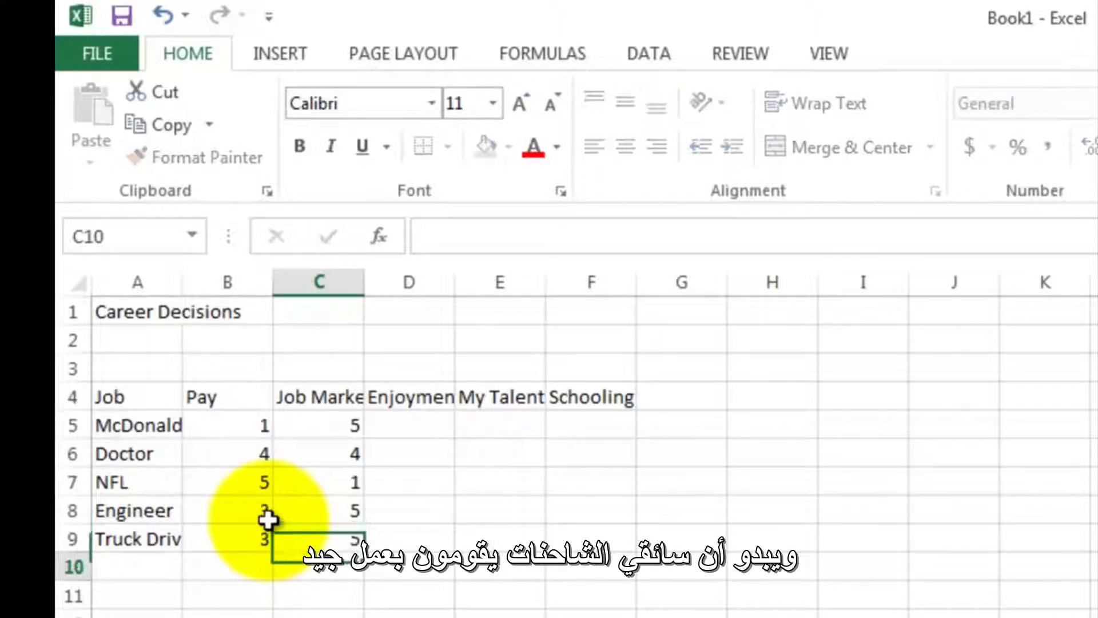
- Enter the Enjoyment ratings 1, 3 and 5 for McDonalds Manager, Doctor and NFL in cells D5 to D7
key("Up")
key("Up")
key("Up")
key("Up")
key("Up")
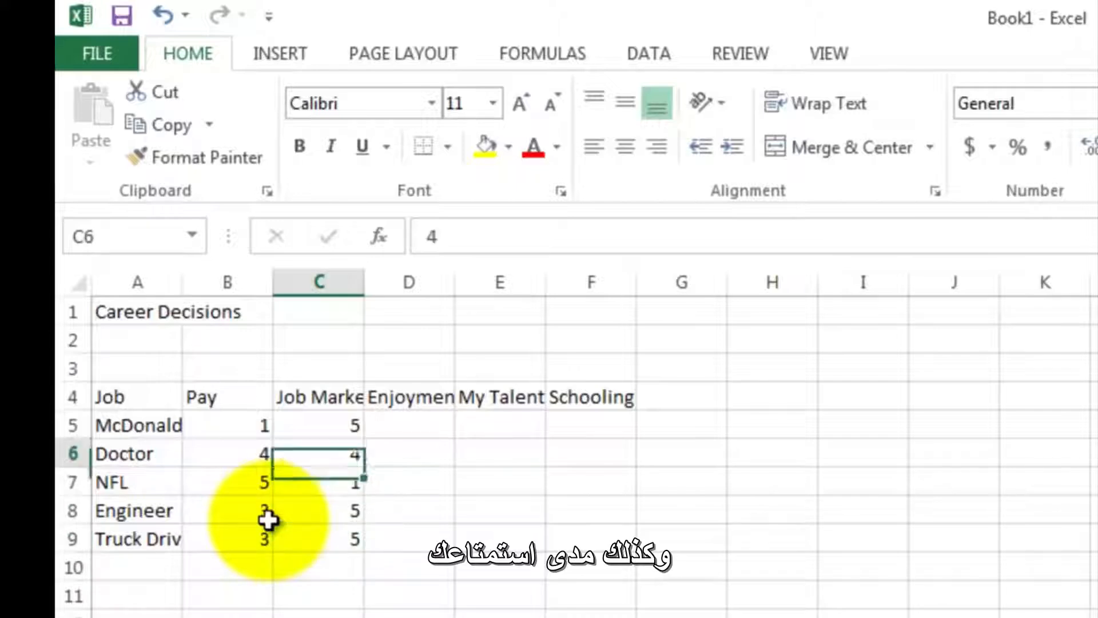
key("Right")
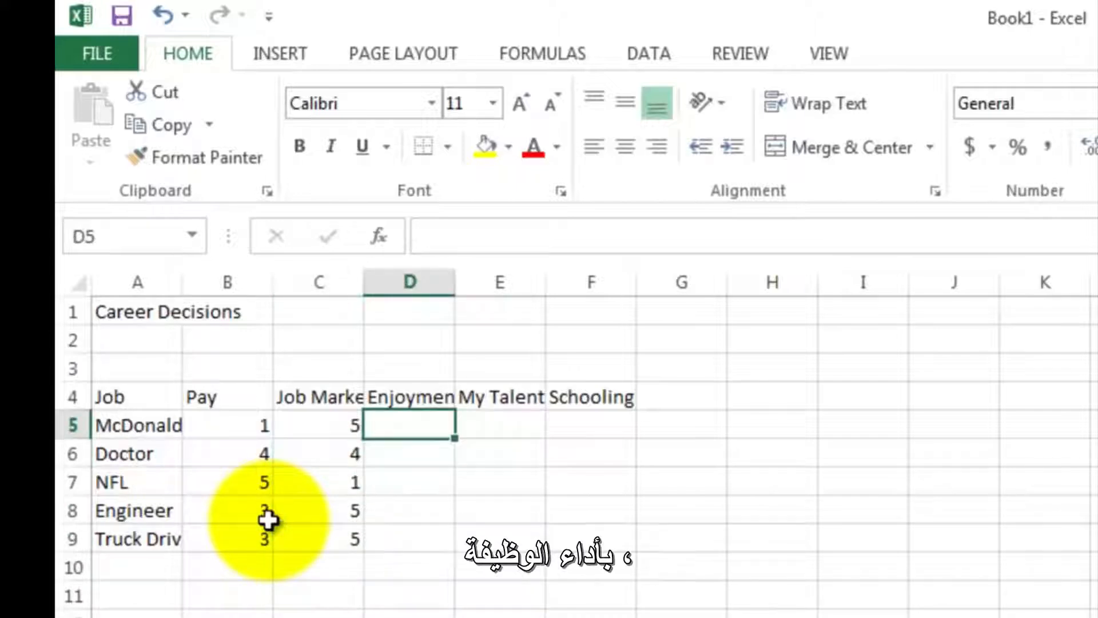
type("1")
key("Return")
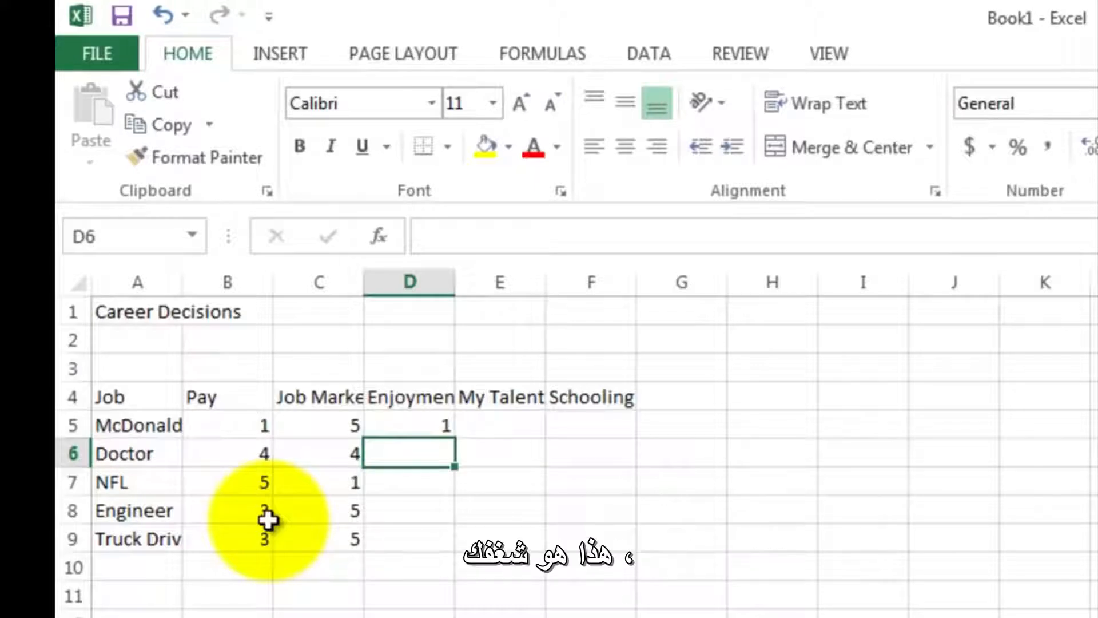
type("3")
key("Return")
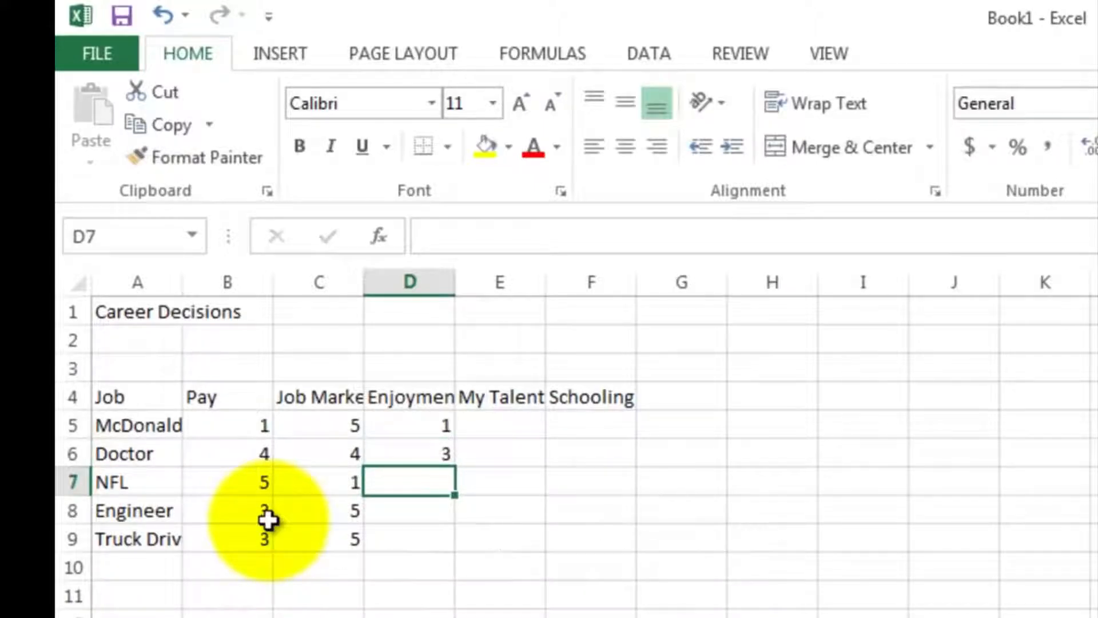
type("5")
key("Return")
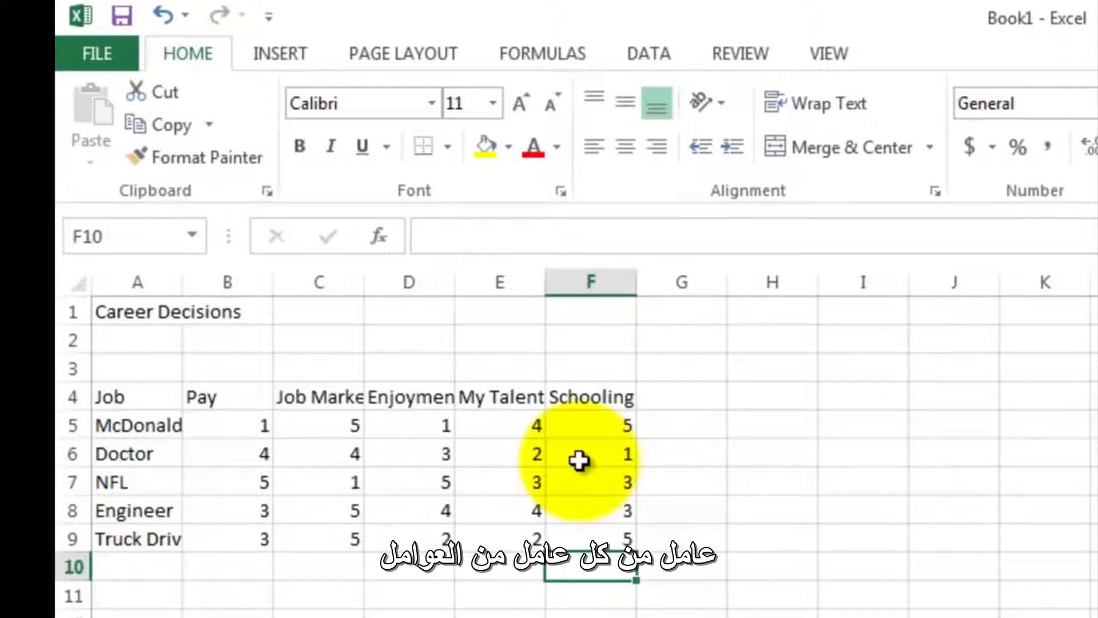
- Total the McDonalds Manager ratings in cell G5 with the formula =SUM(B5:F5)
left_click(676, 427)
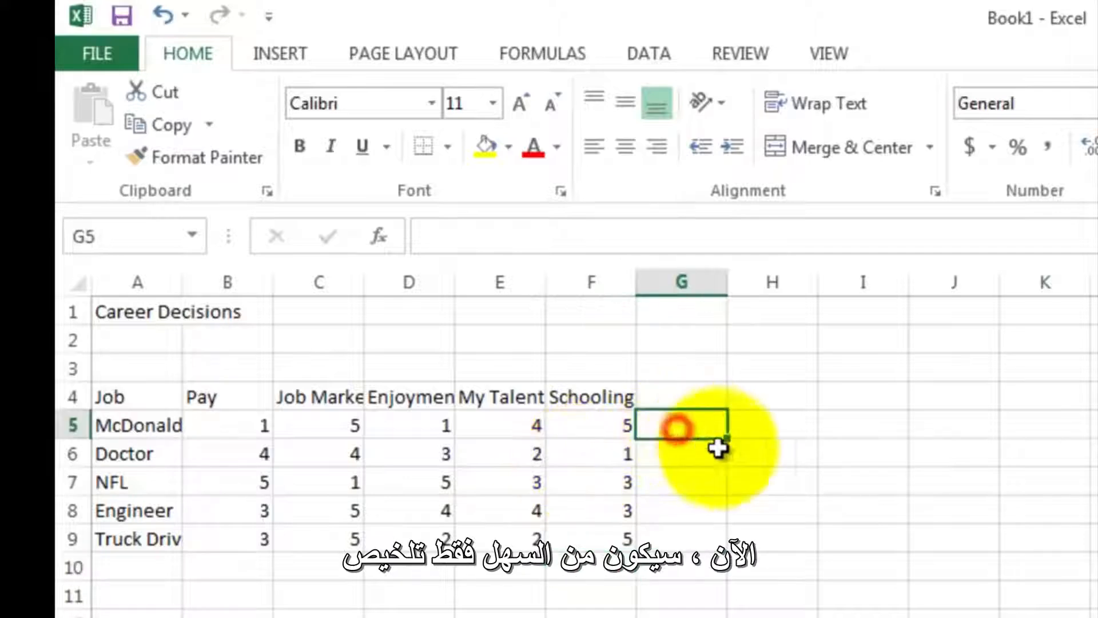
type("=")
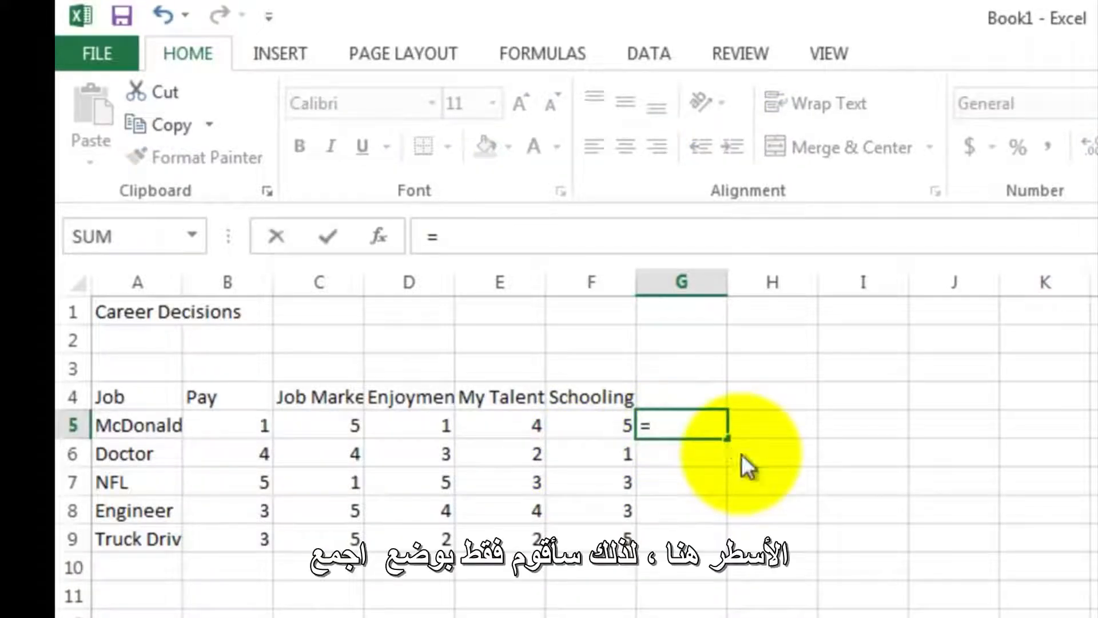
type("sum(")
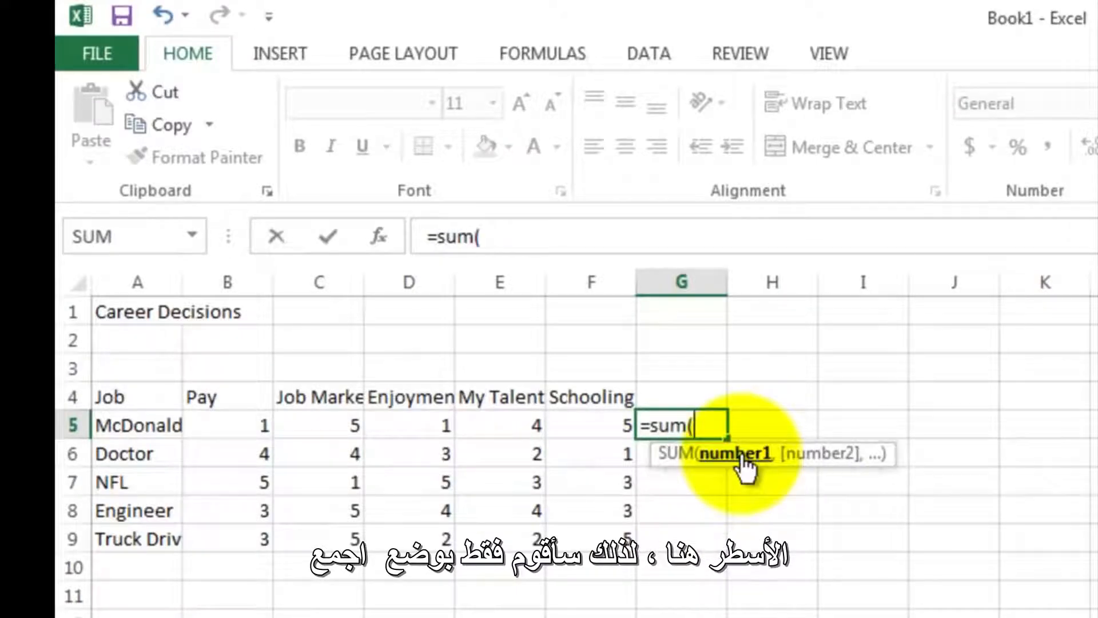
left_click_drag(236, 424, 568, 428)
type(")")
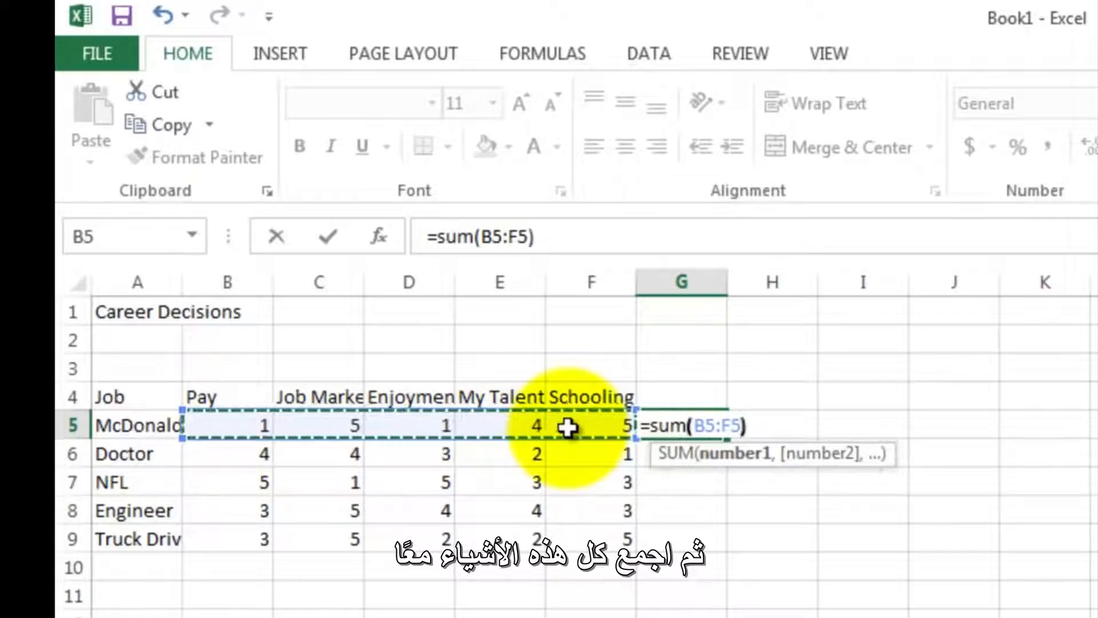
key("Return")
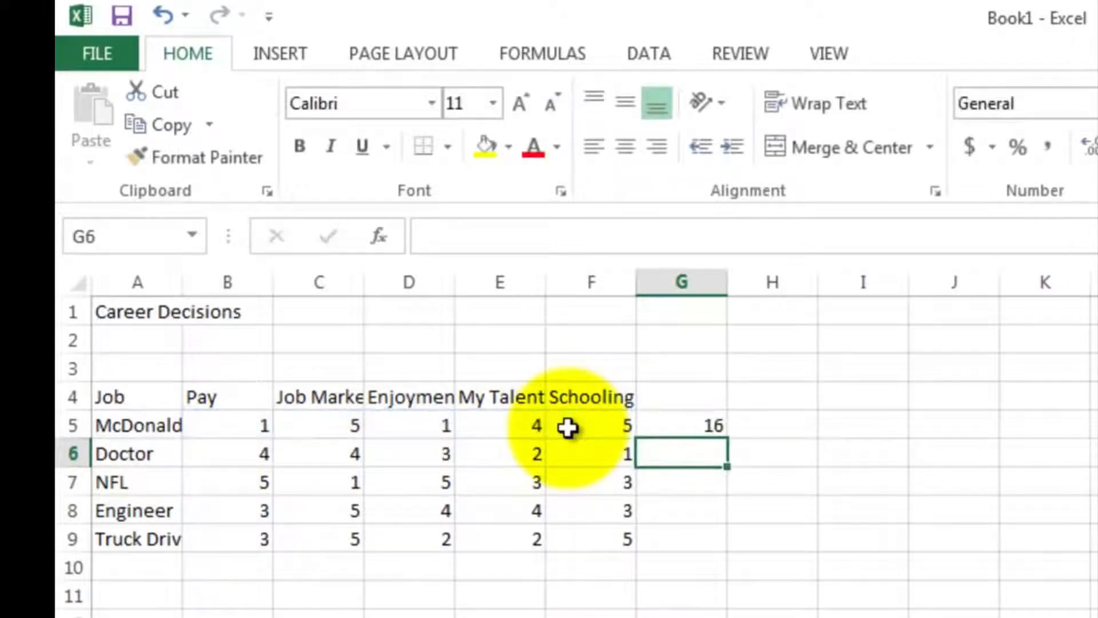
- Fill the sum formula from G5 down to G9, and check the Engineer total and the Pay heading
left_click(657, 426)
left_click_drag(725, 436, 726, 542)
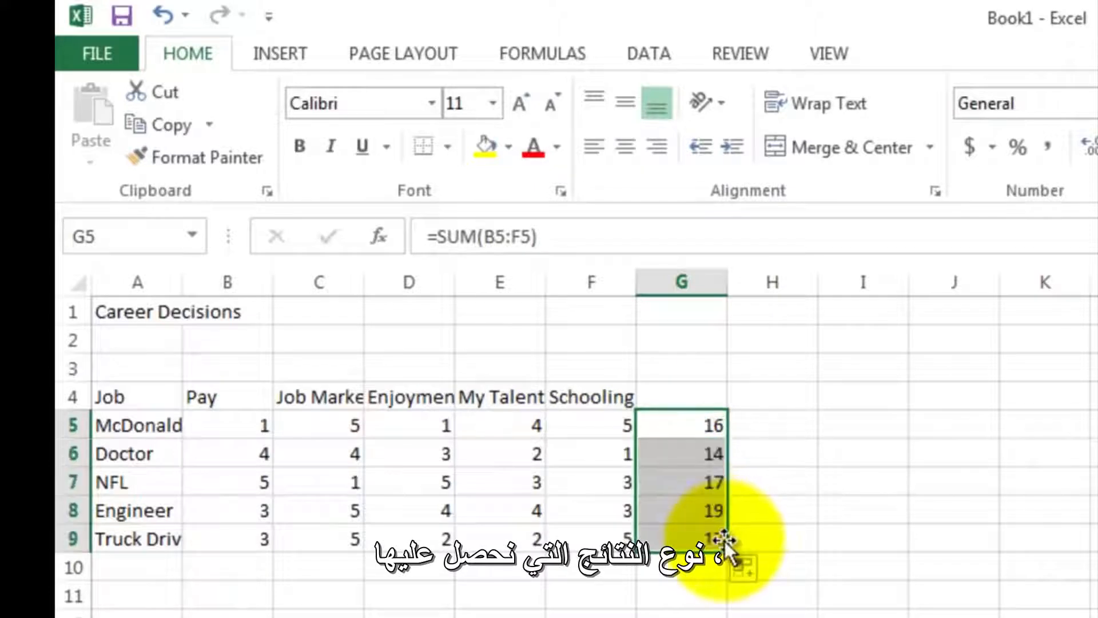
left_click(725, 586)
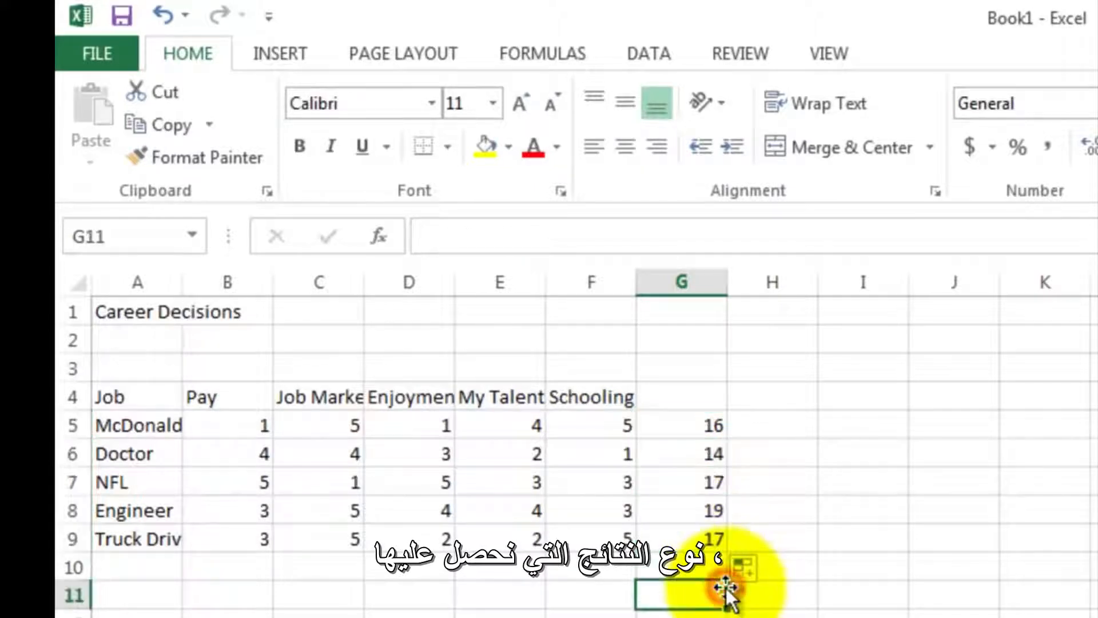
left_click(705, 508)
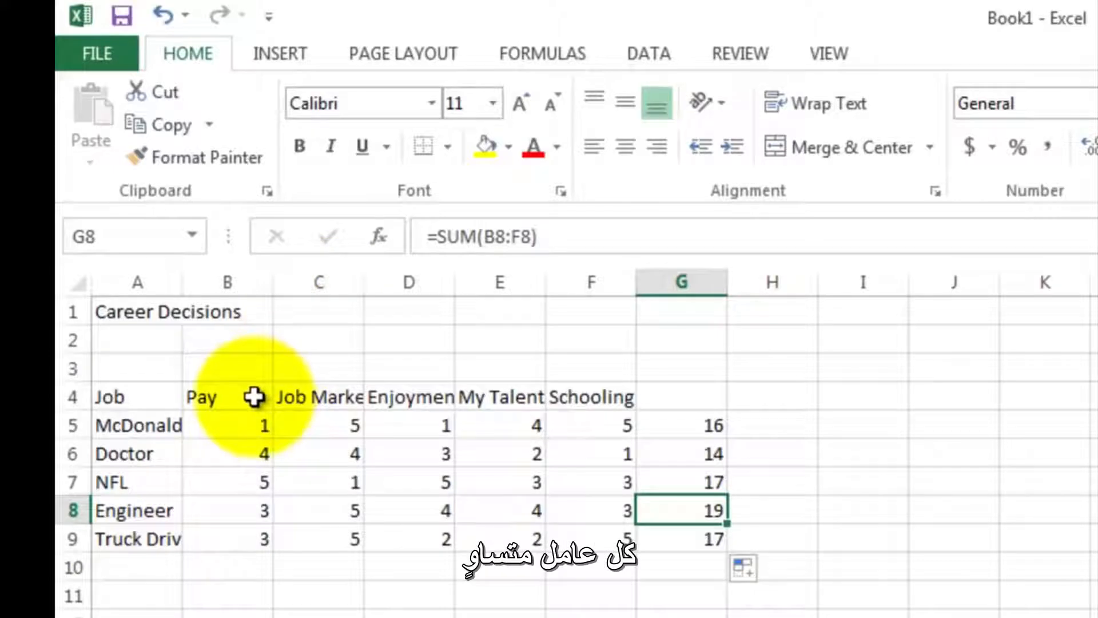
left_click(239, 401)
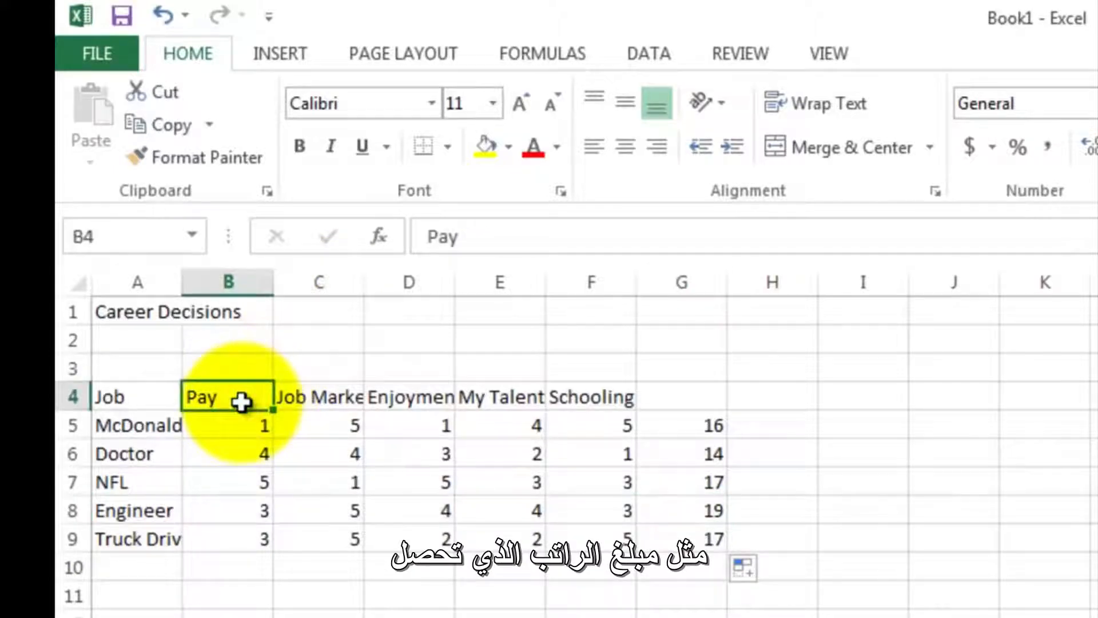
- Insert a blank column after the Pay column and another after the Job Market column
left_click(305, 395)
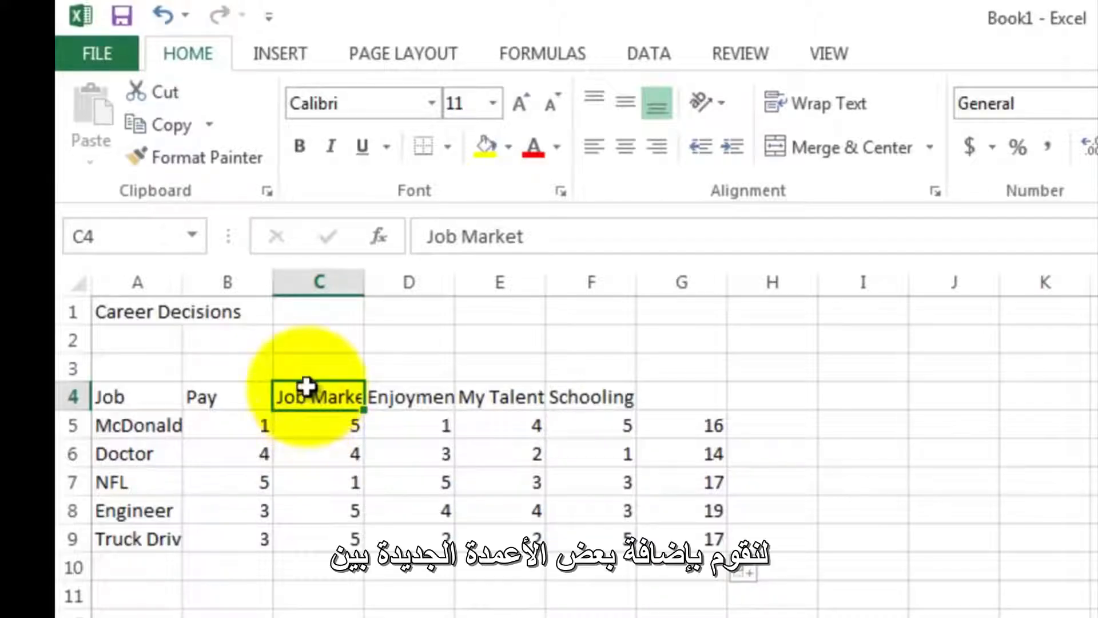
left_click(320, 283)
right_click(322, 288)
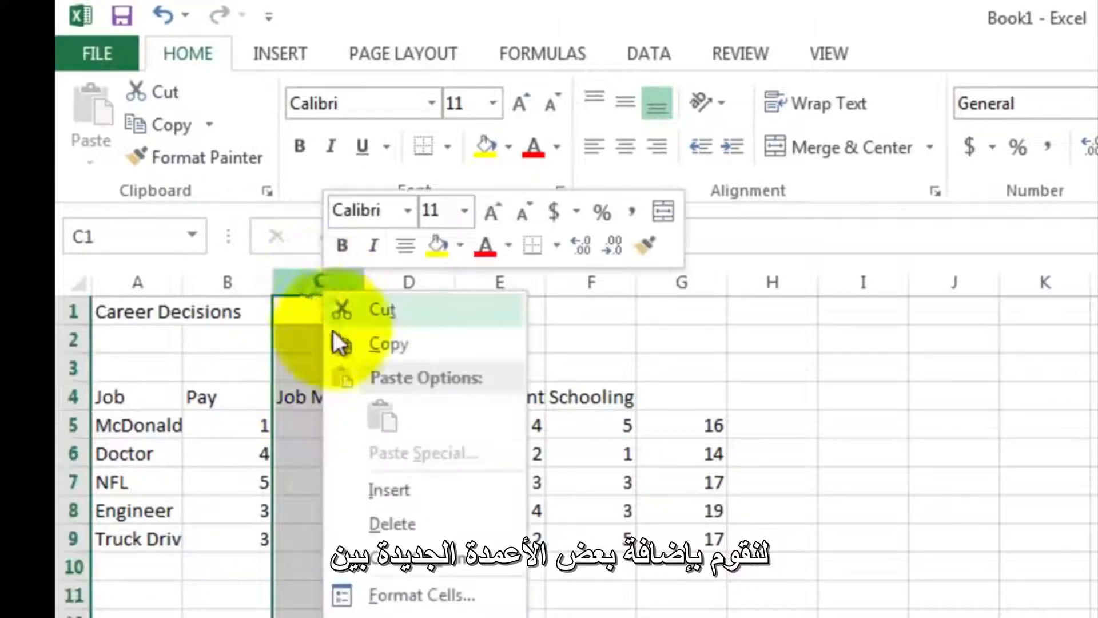
left_click(375, 484)
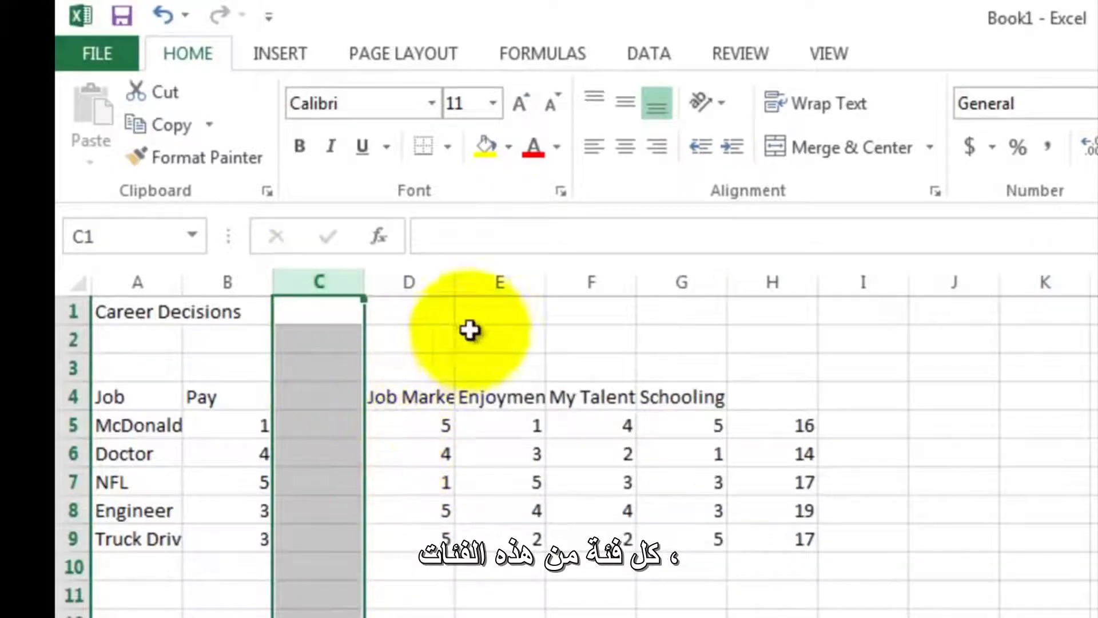
left_click(496, 280)
right_click(498, 283)
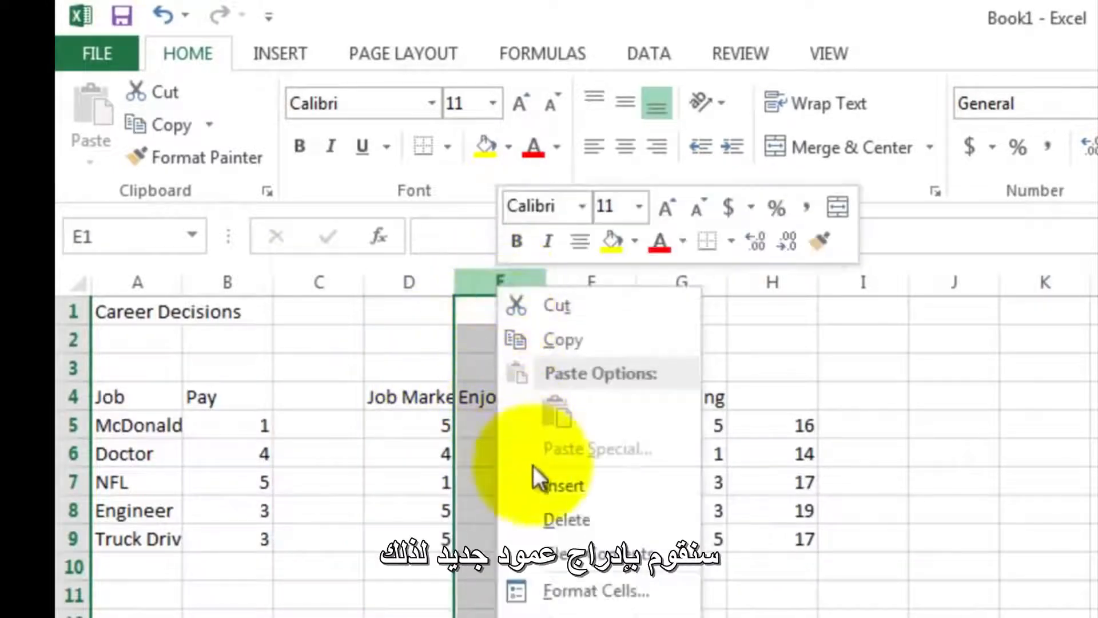
left_click(540, 483)
- Insert a blank column after each of the Enjoyment, My Talent and Schooling columns
left_click(678, 281)
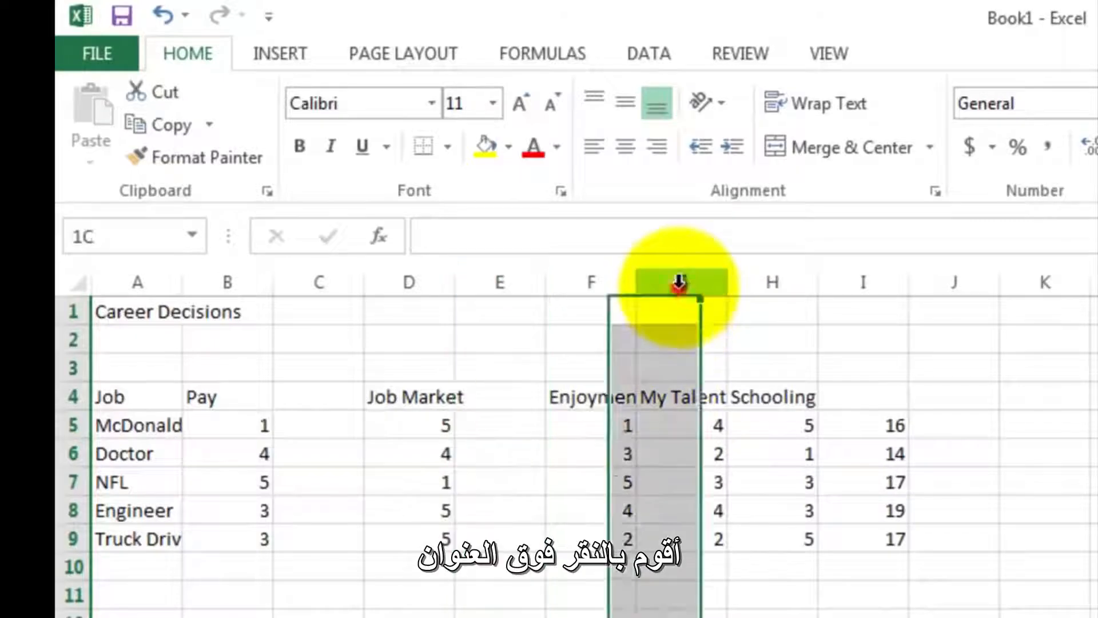
right_click(678, 286)
left_click(721, 480)
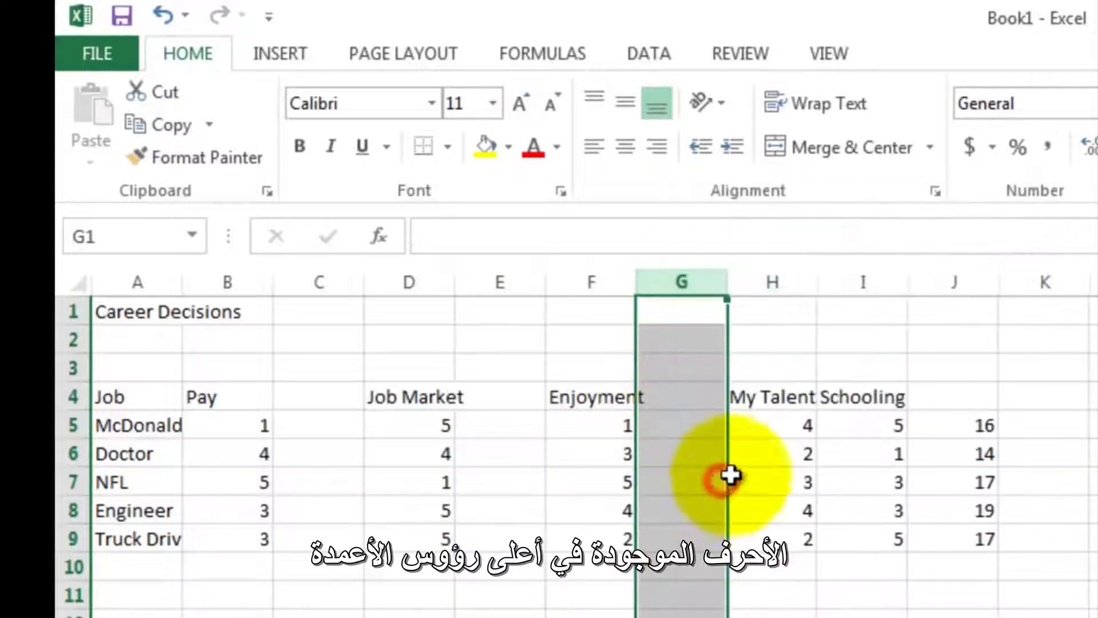
left_click(858, 286)
right_click(856, 291)
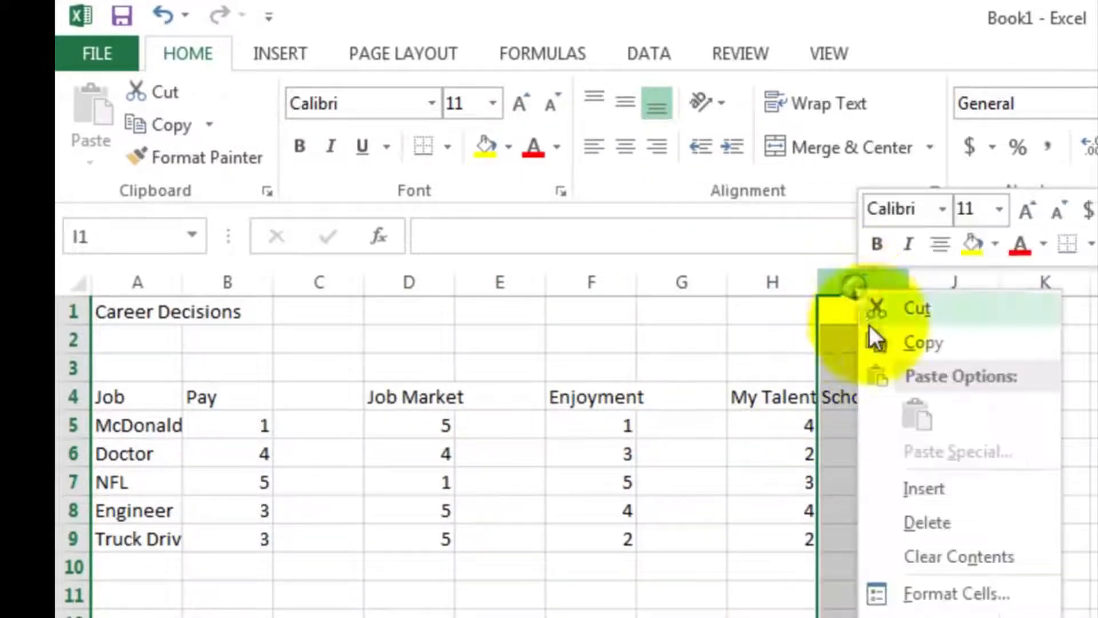
left_click(908, 486)
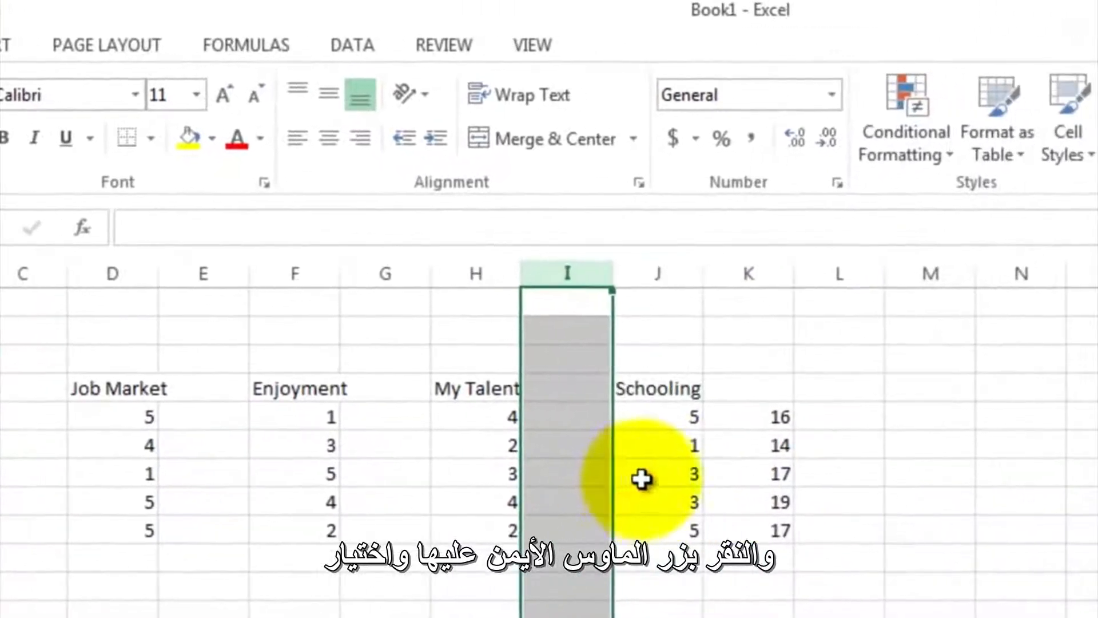
left_click(726, 276)
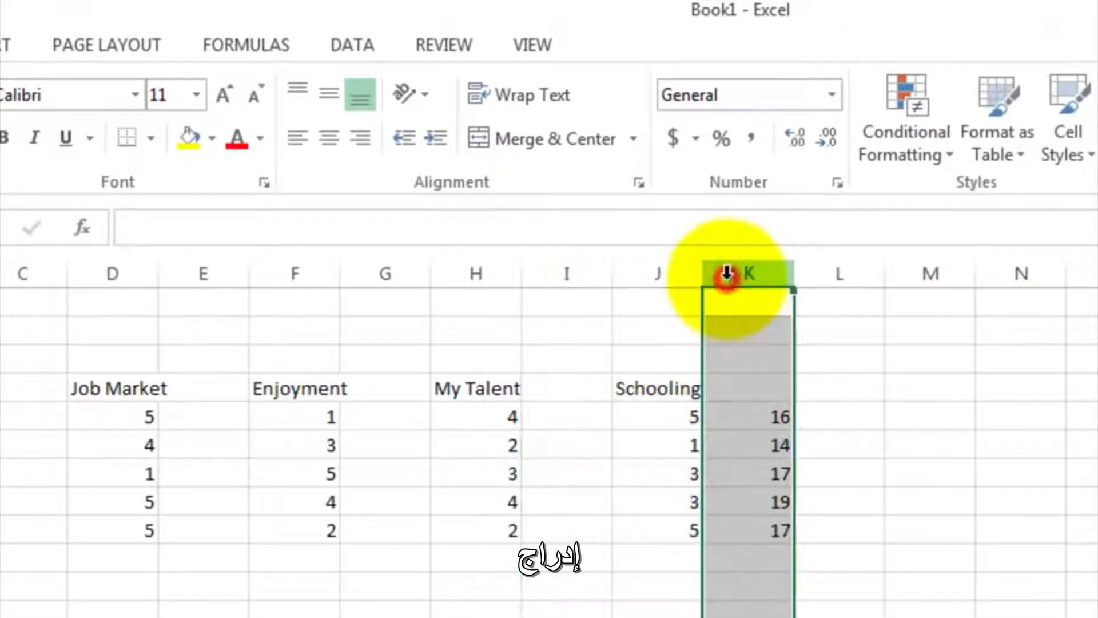
right_click(728, 273)
left_click(794, 477)
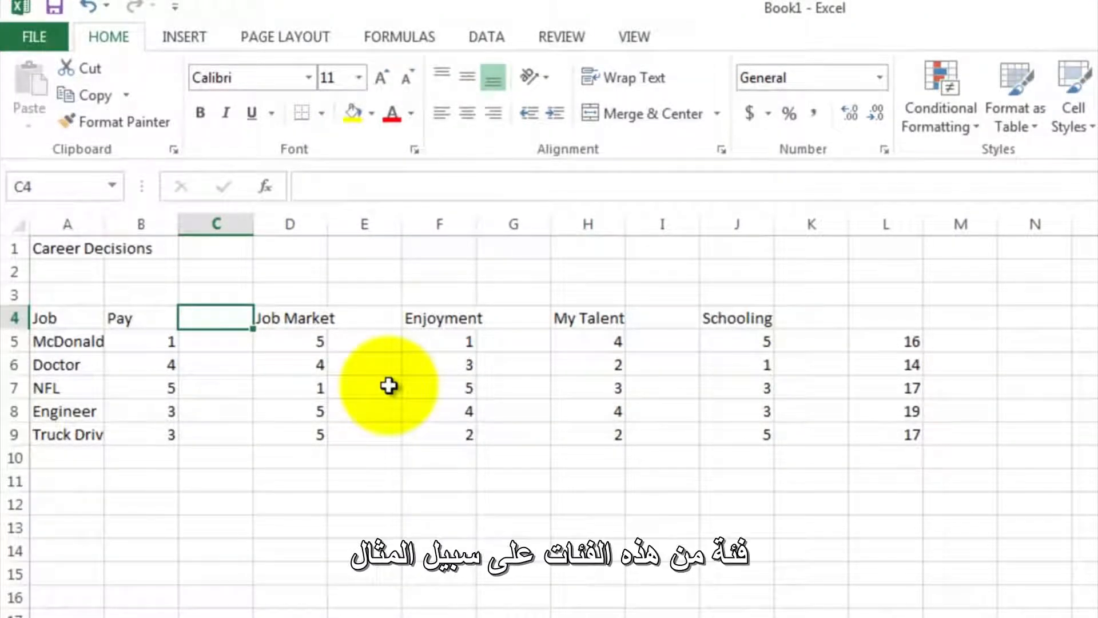
- Enter the Job Market weight of 5 in cell E4 beside its heading
key("Right")
key("Right")
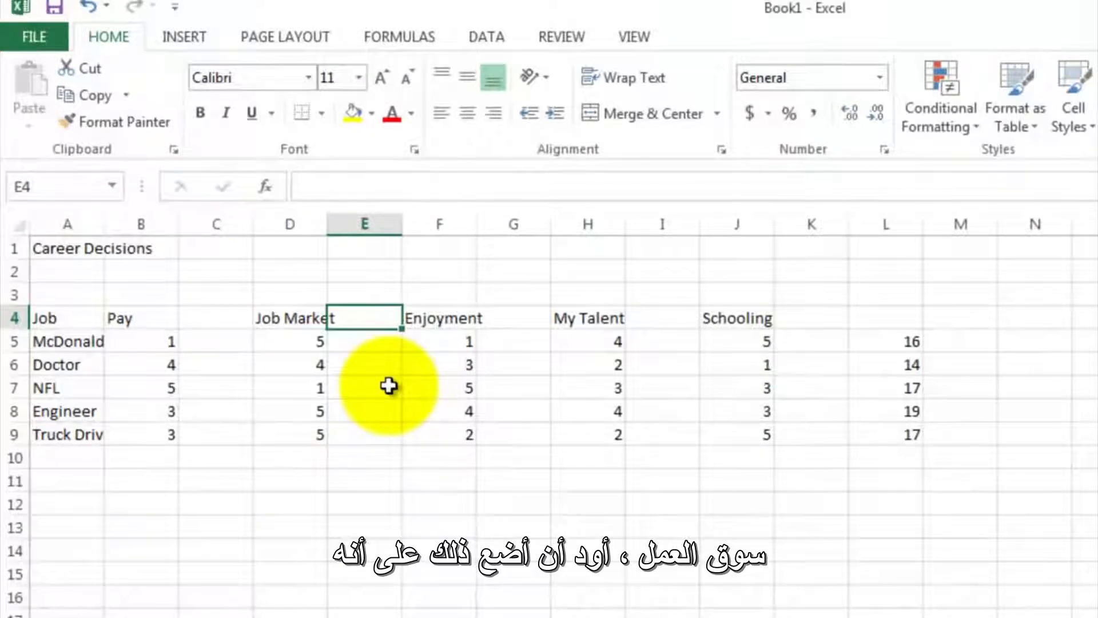
type("5")
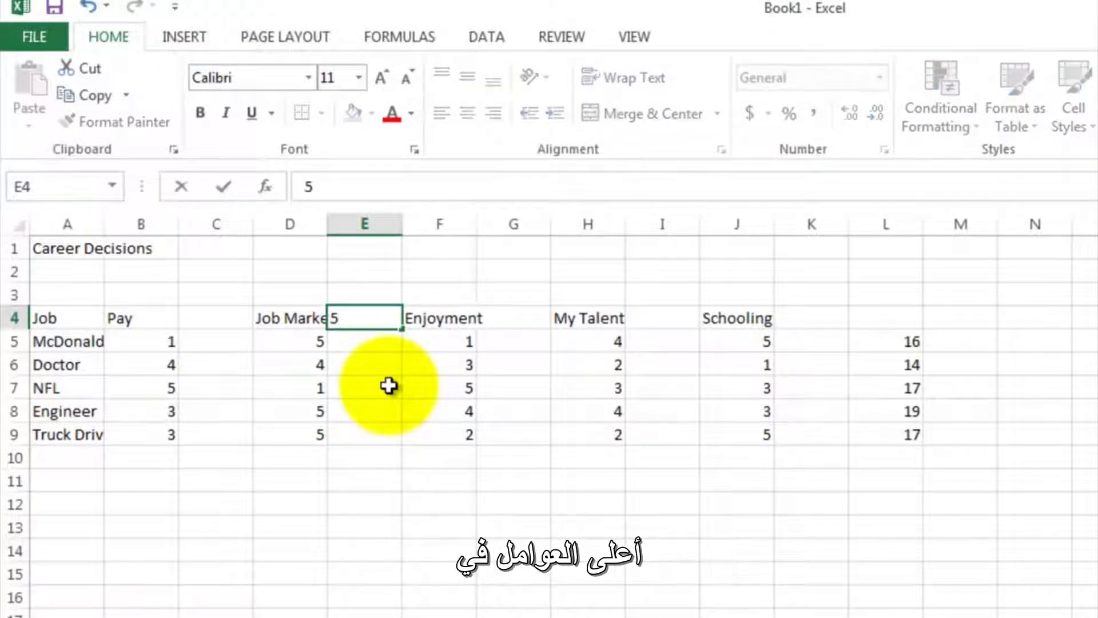
key("Return")
key("Up")
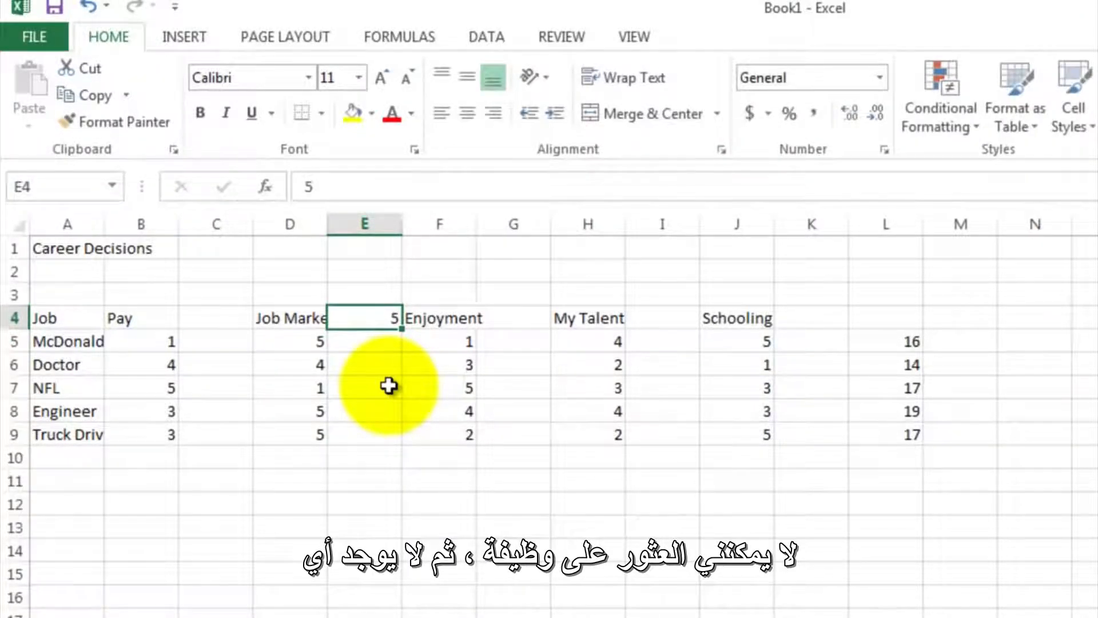
- Enter the weights 4 for Enjoyment, 3 for My Talent and 1 for Schooling in cells G4, I4 and K4
key("Right")
key("Right")
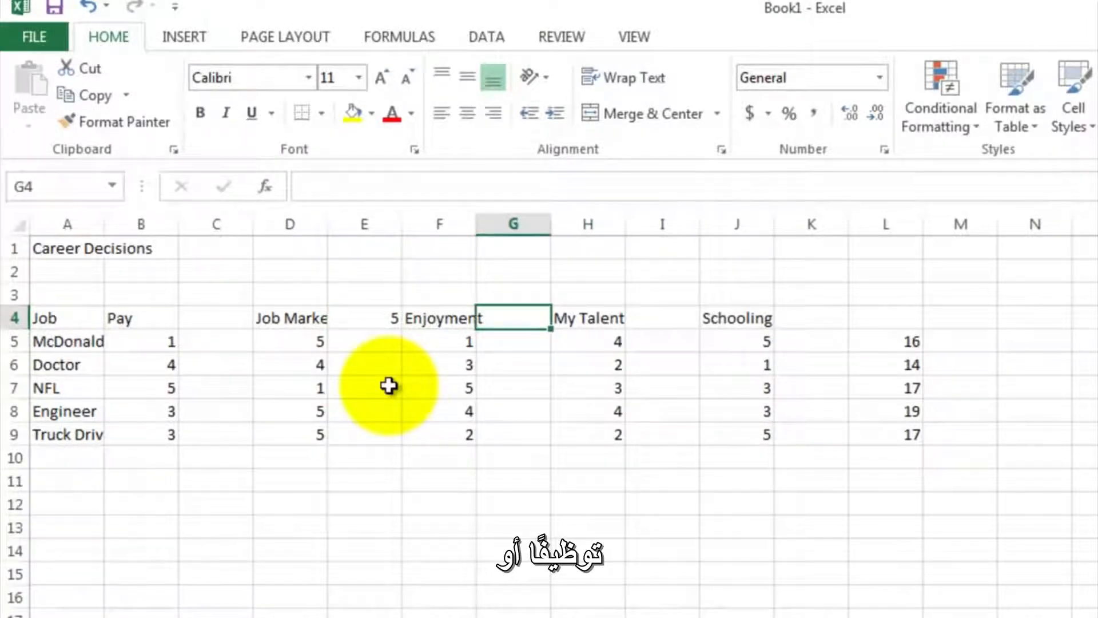
type("4")
key("Right")
key("Right")
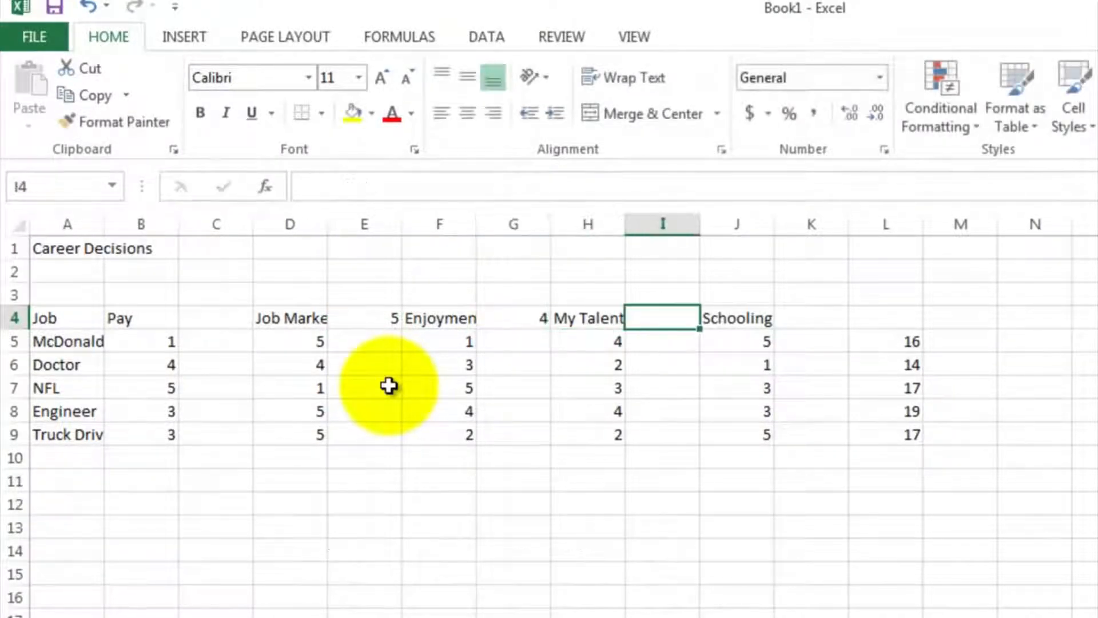
type("3")
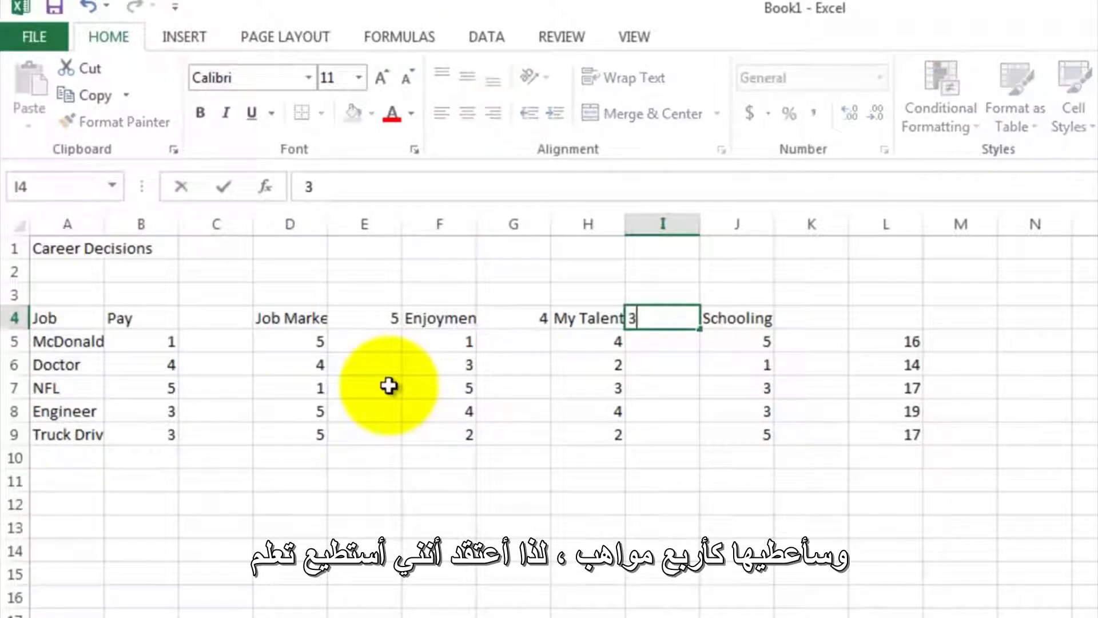
key("Right")
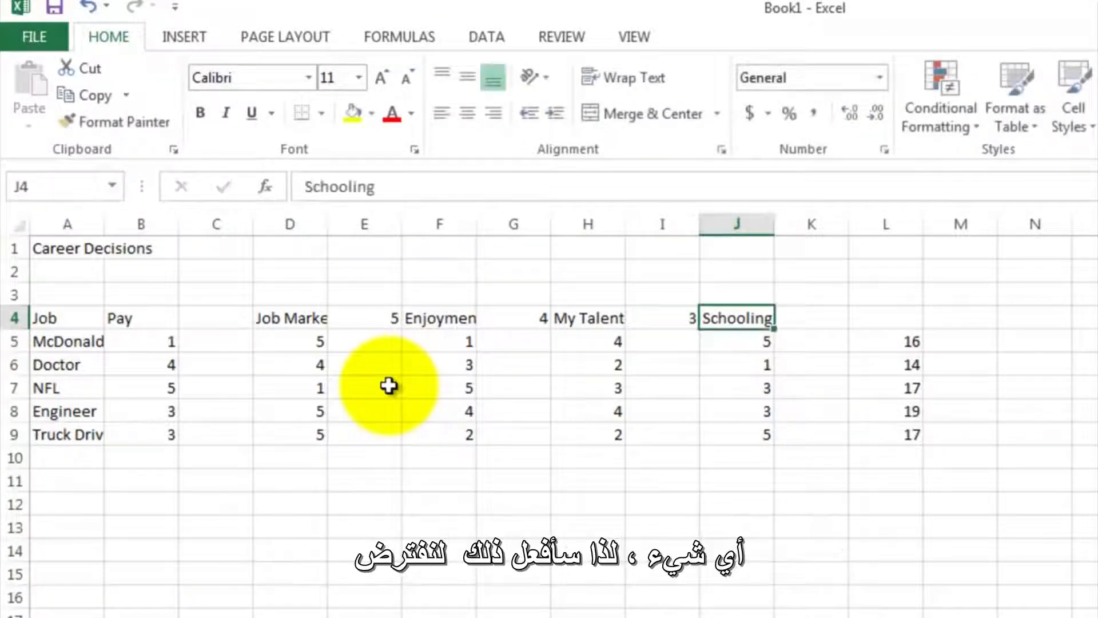
key("Right")
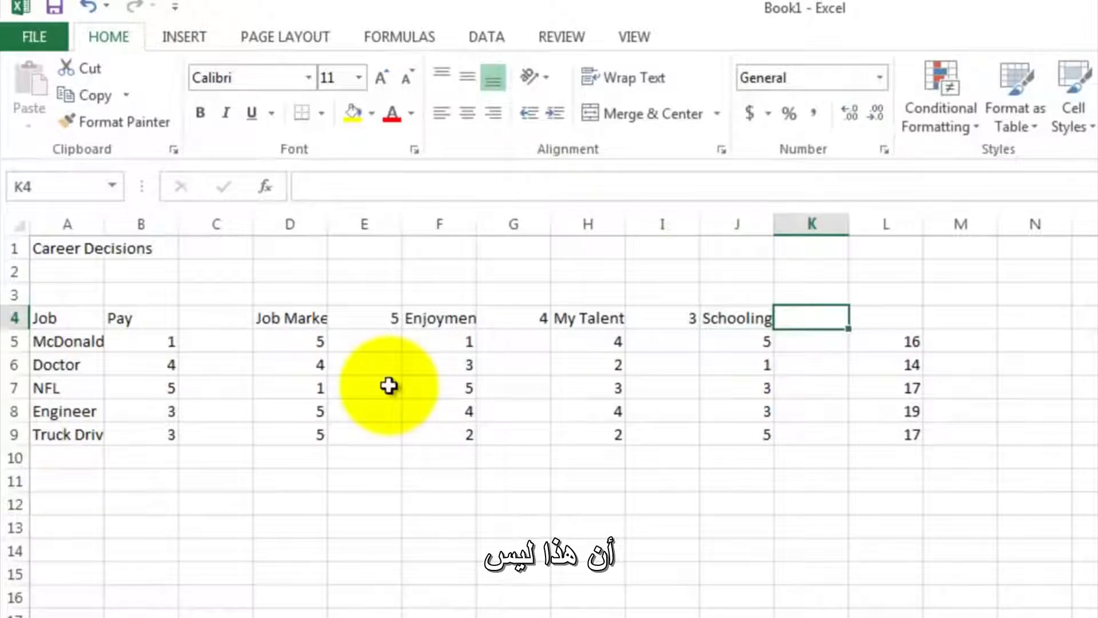
type("1")
key("Return")
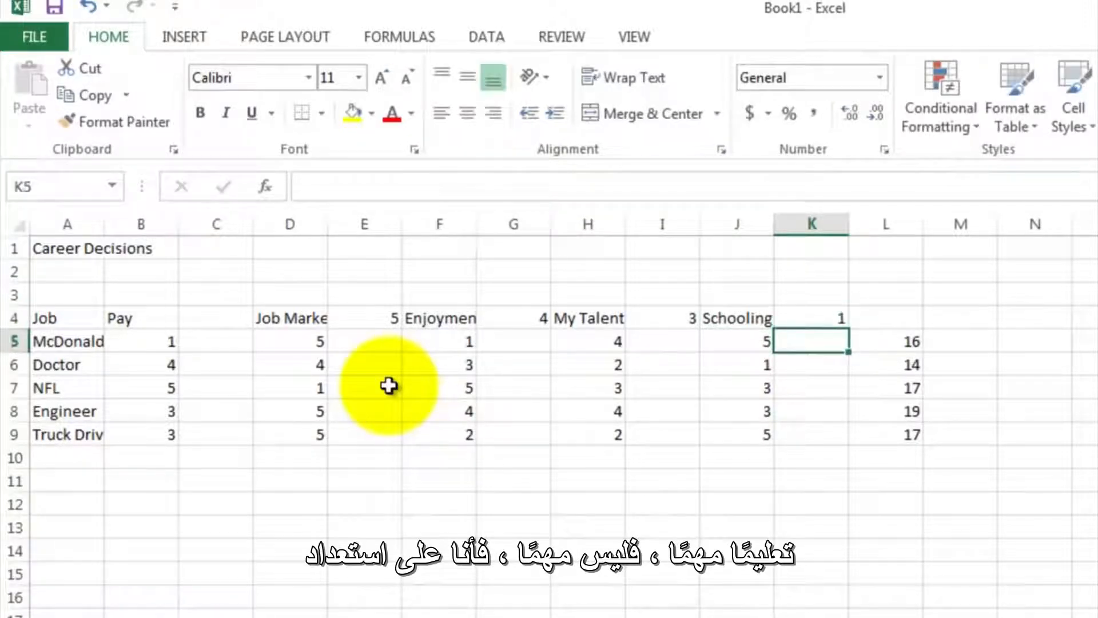
- Enter the Pay weight of 3 in cell C4 beside its heading
key("Up")
key("Left")
key("Left")
key("Left")
key("Left")
key("Left")
key("Left")
key("Left")
key("Left")
key("Left")
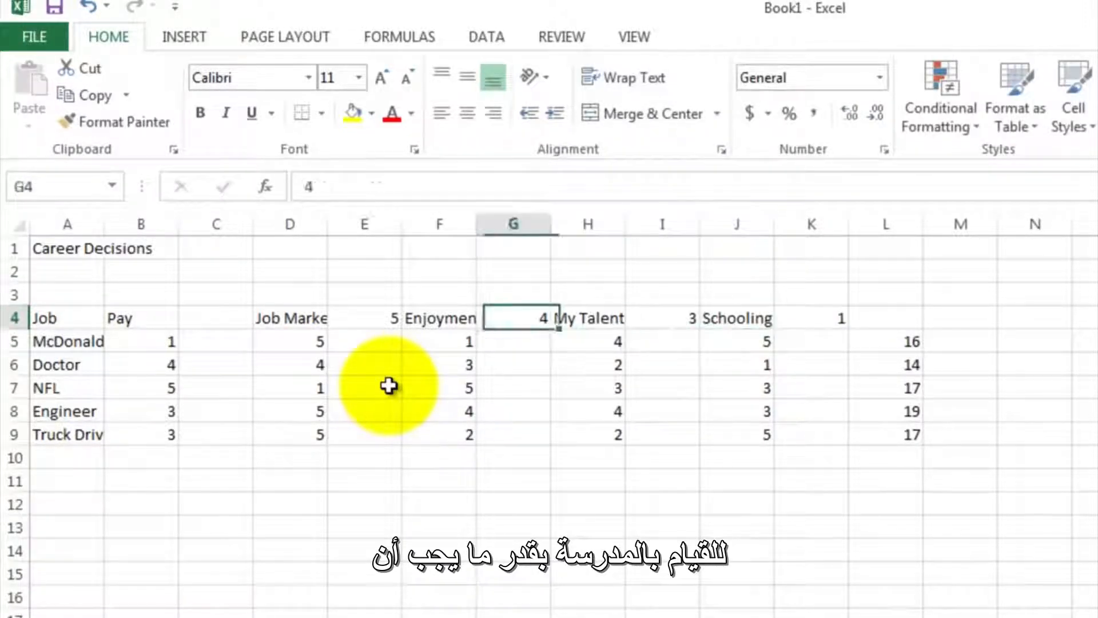
key("Right")
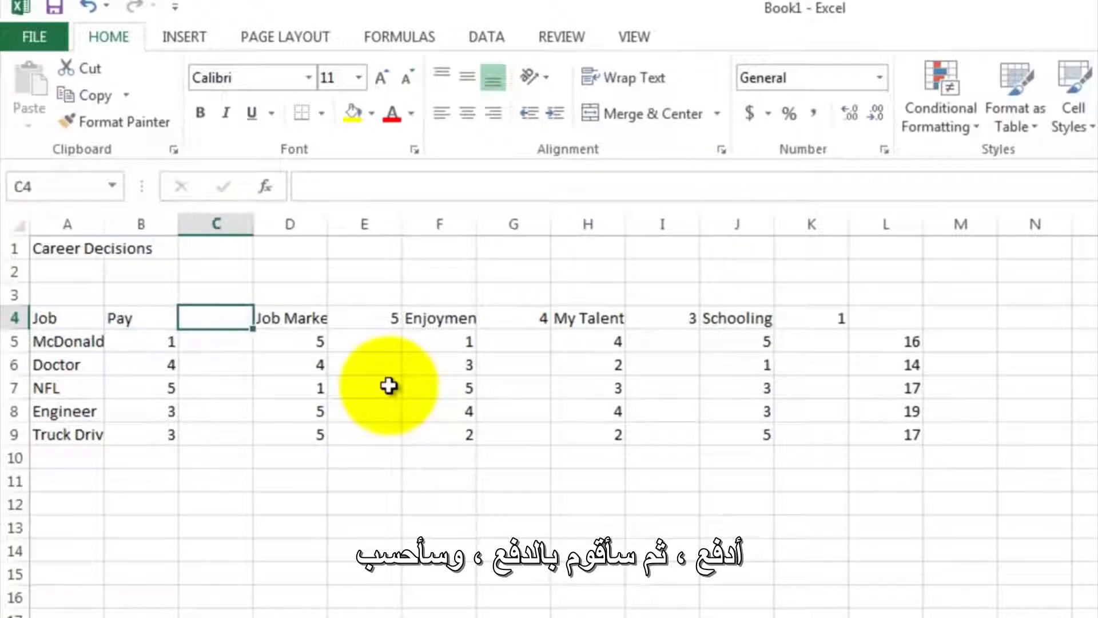
type("3")
key("Return")
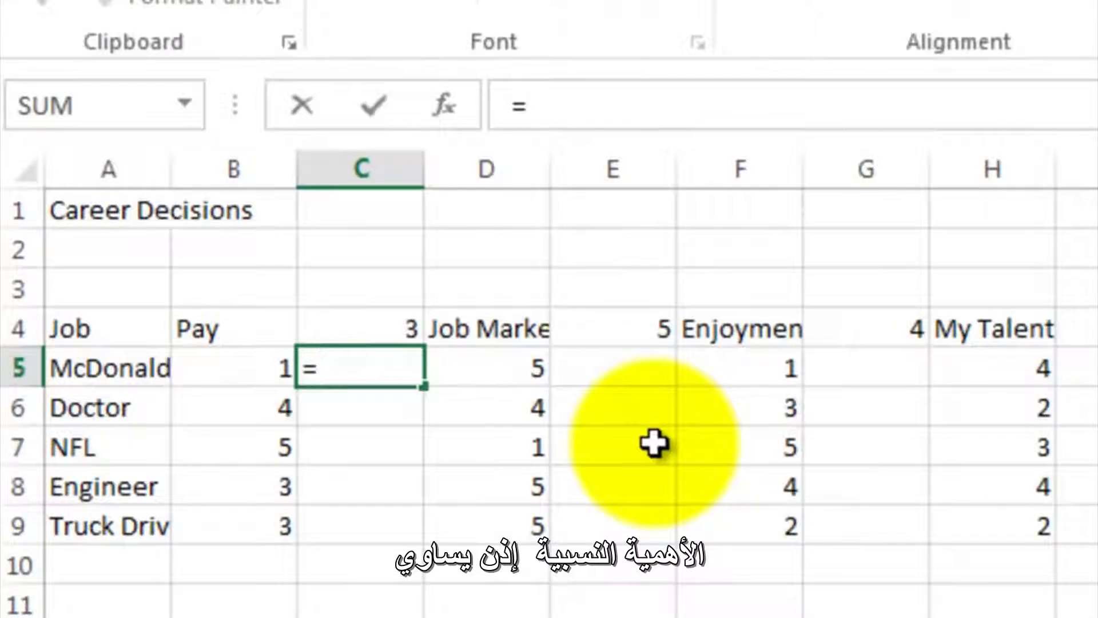
- Weight the McDonalds Manager pay rating in C5 with the formula =C$4*B5, fill it down to C9, and check the copy in C7
left_click(365, 329)
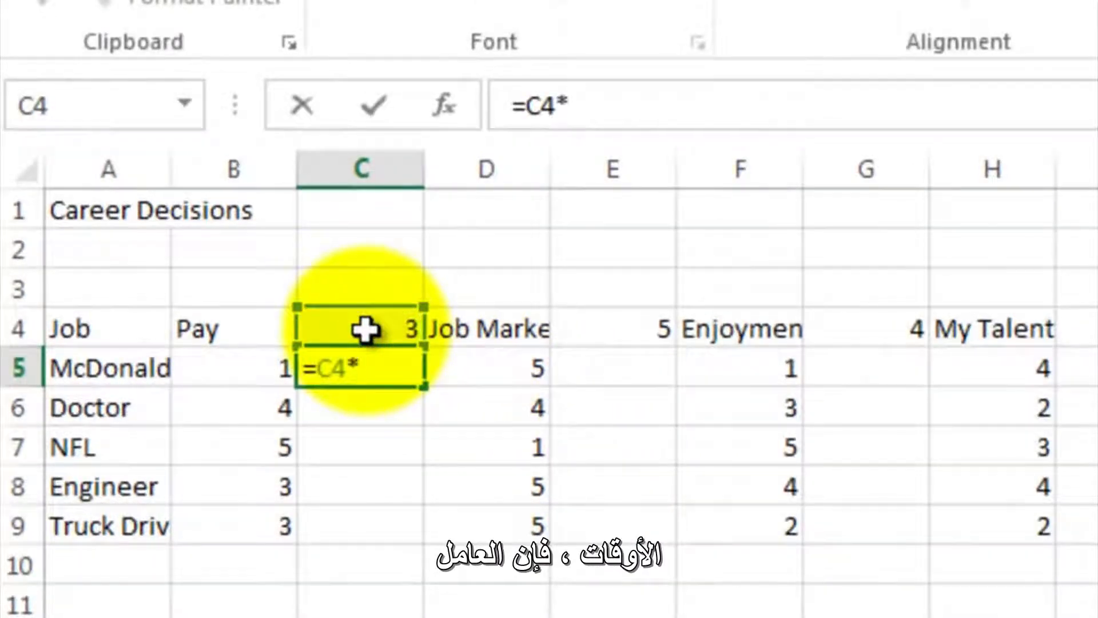
left_click(247, 365)
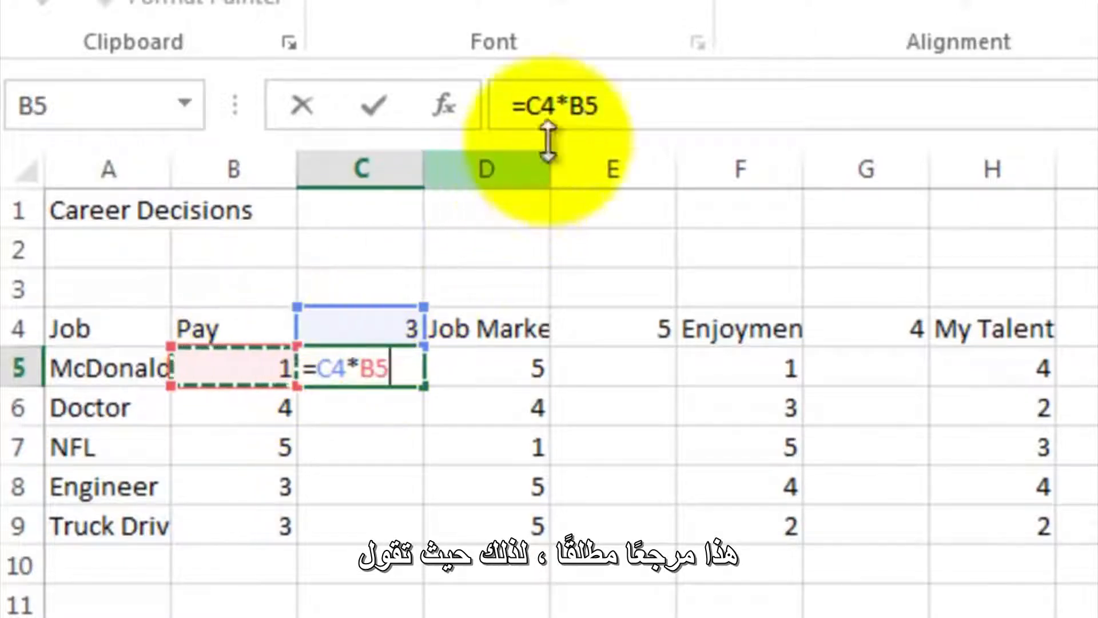
left_click(541, 106)
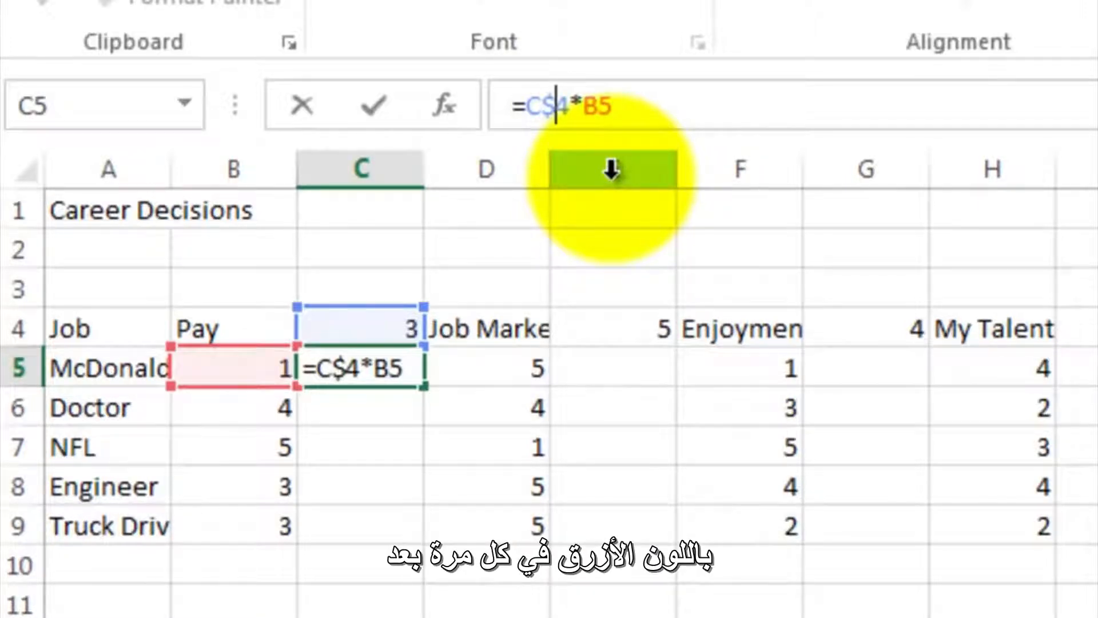
key("Return")
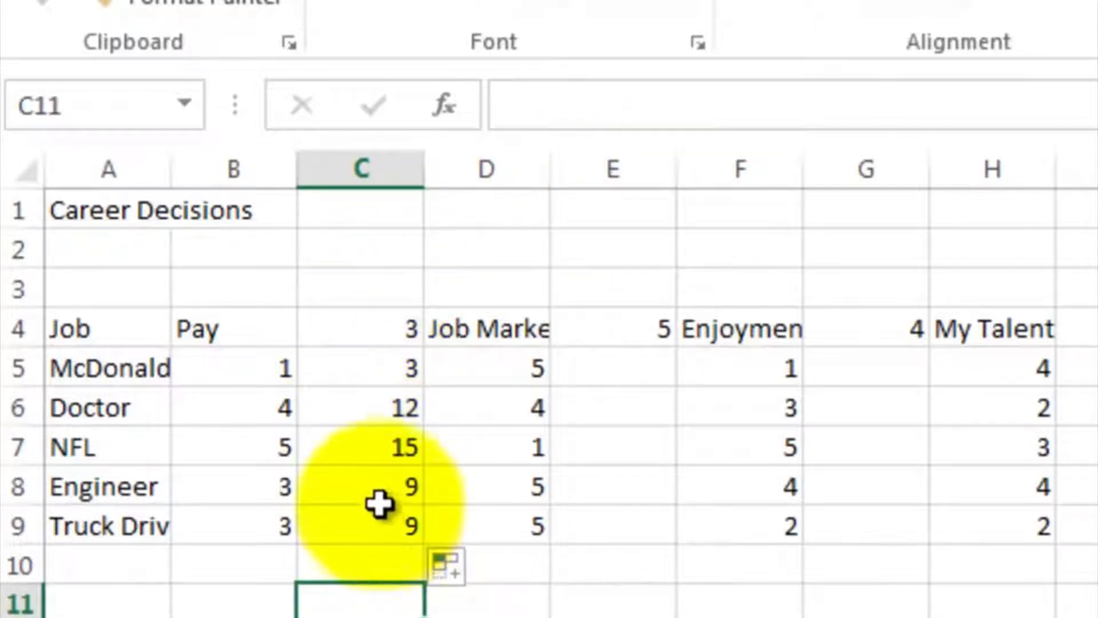
left_click(380, 452)
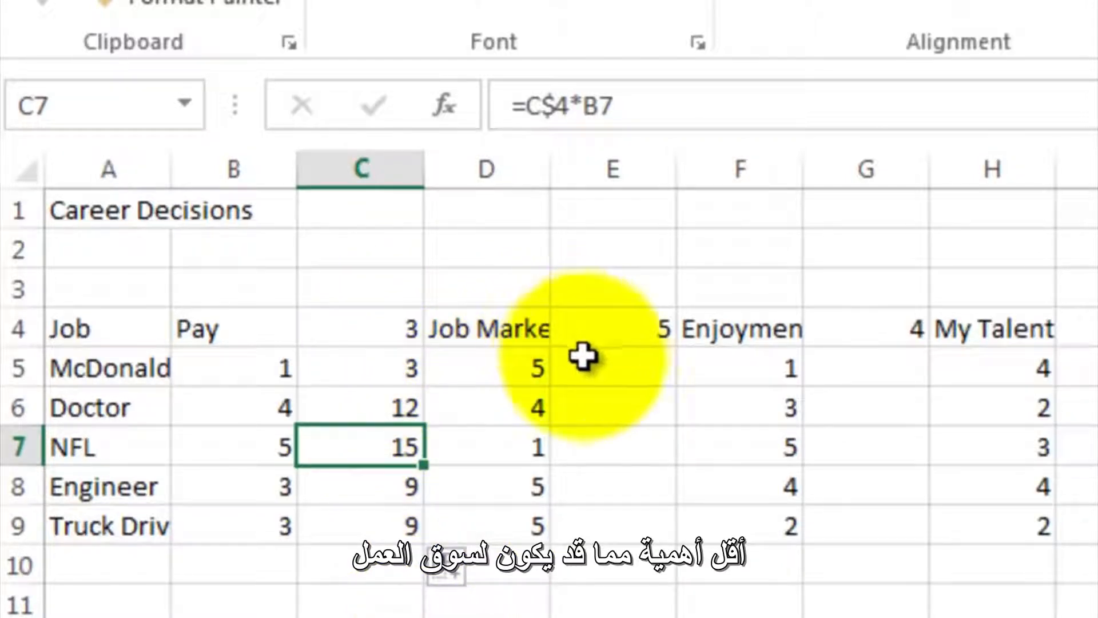
- Copy the weighted Pay formulas in C5:C9 and paste them into the Job Market weight column starting at E5
left_click_drag(401, 368, 398, 449)
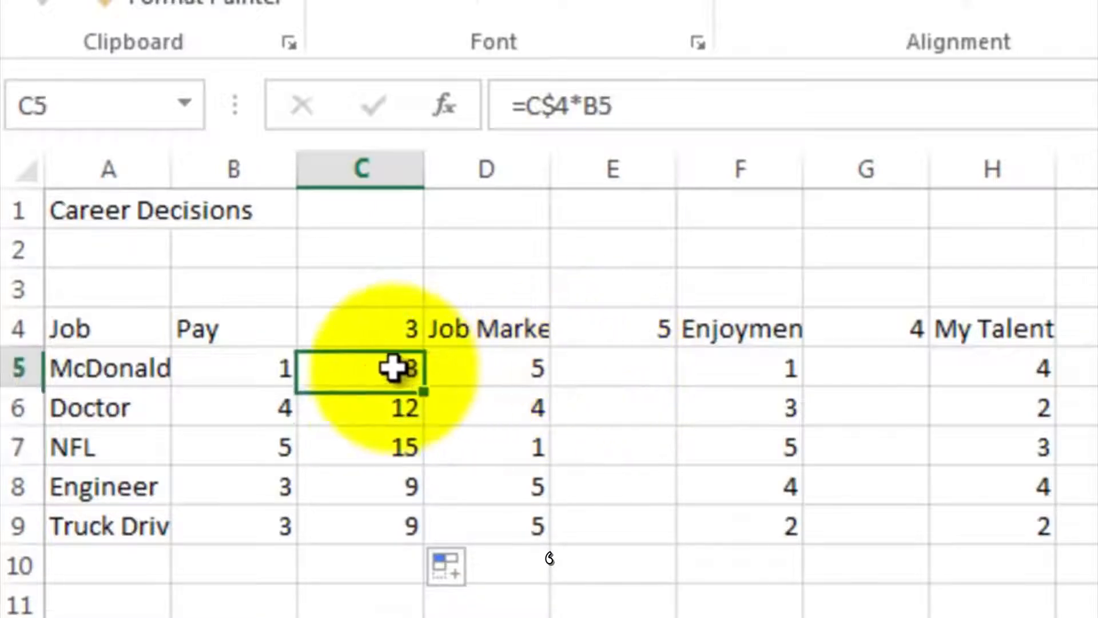
left_click_drag(347, 396, 336, 457)
right_click(328, 368)
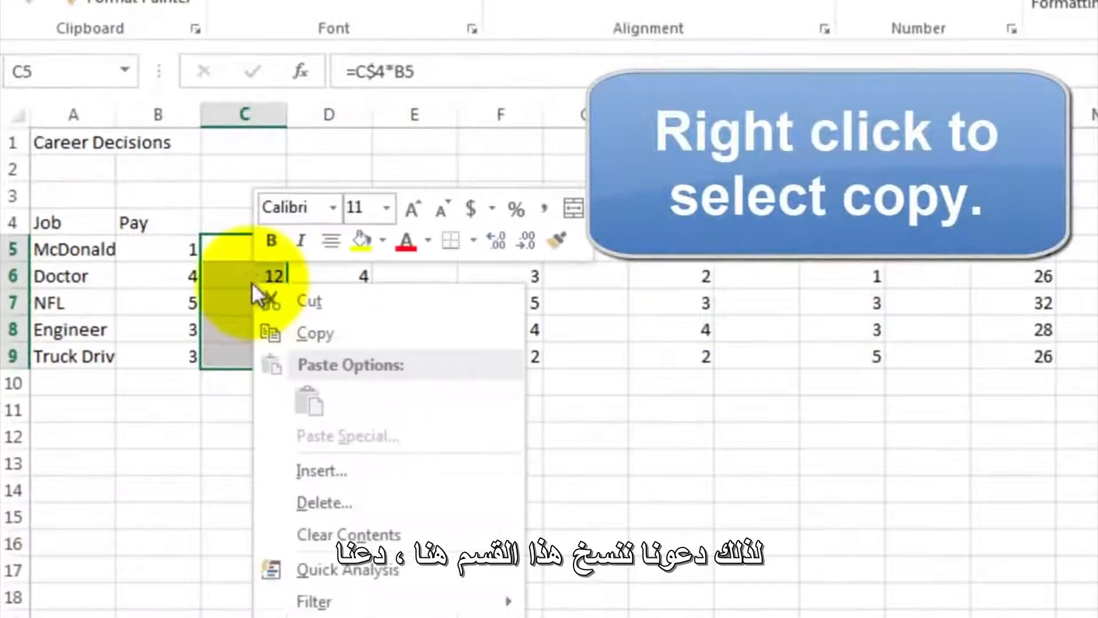
left_click(286, 331)
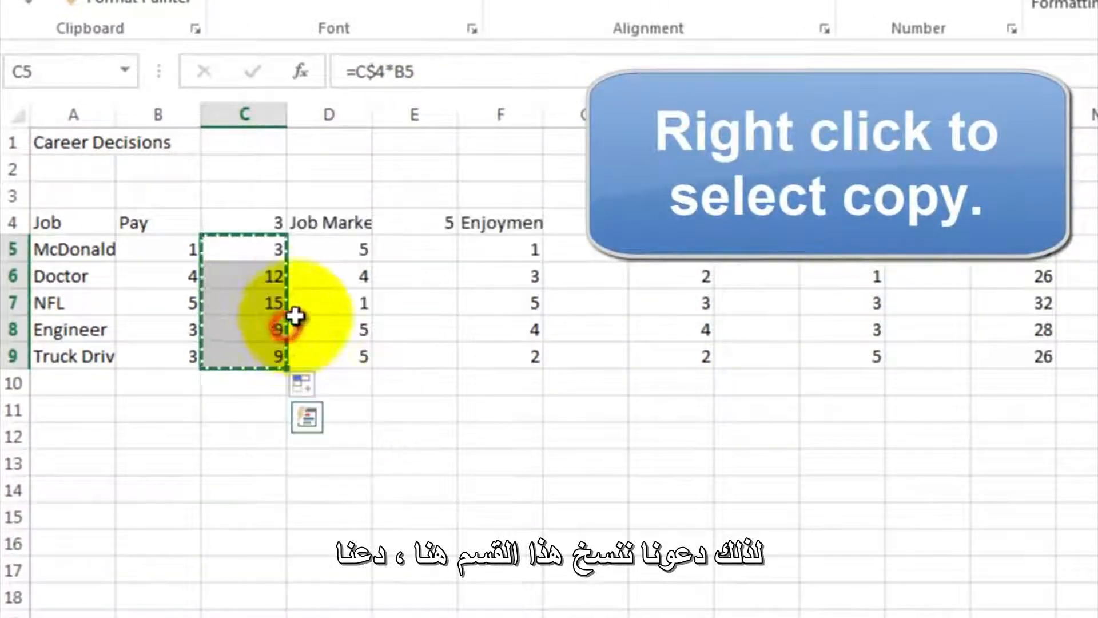
left_click(402, 255)
right_click(403, 254)
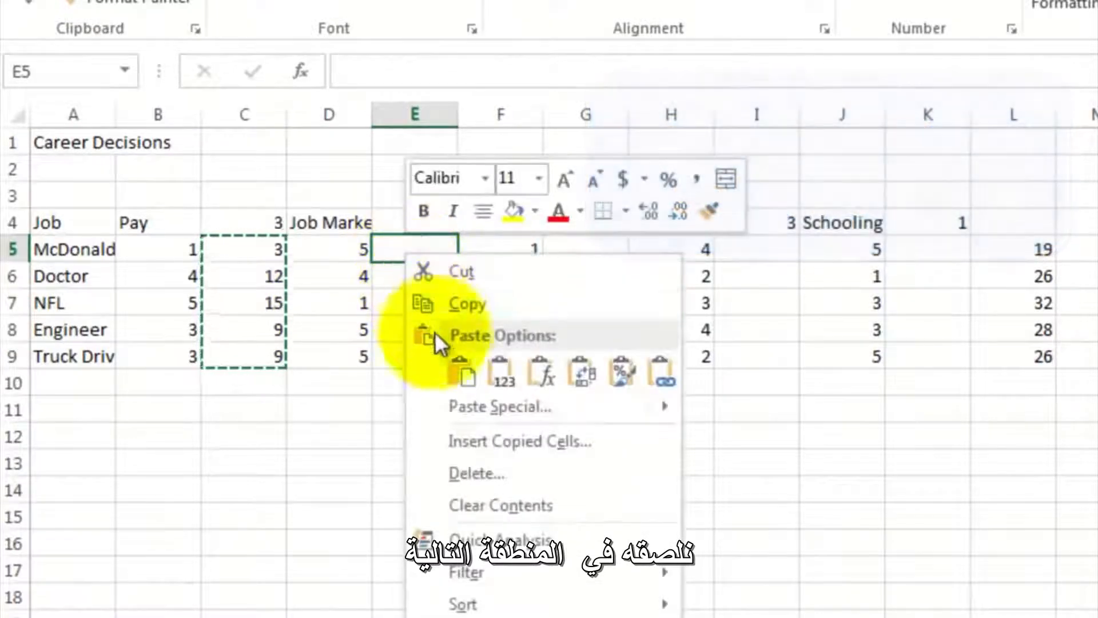
left_click(462, 381)
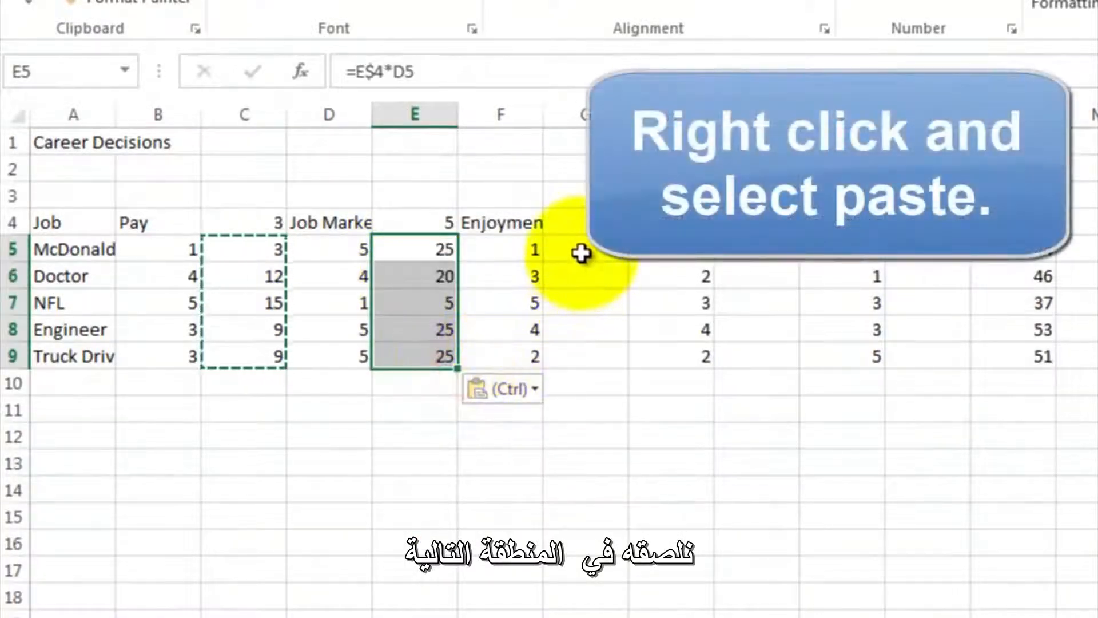
- Paste the copied weighting formulas into the Enjoyment, My Talent and Schooling weight columns starting at G5, I5 and K5
left_click(581, 252)
right_click(581, 252)
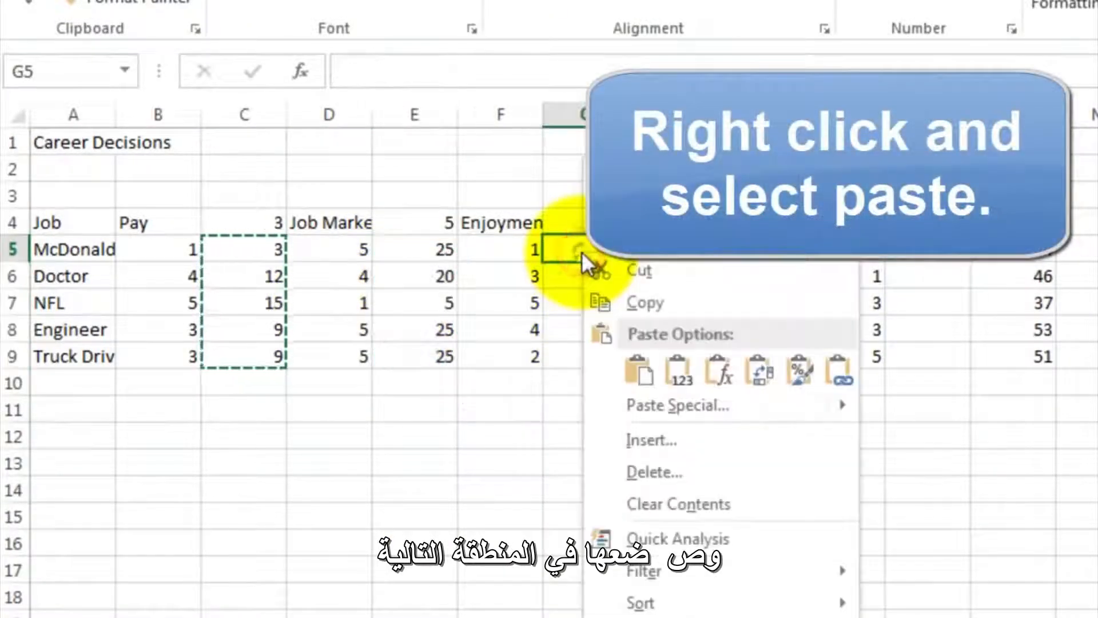
left_click(634, 365)
left_click(746, 254)
right_click(748, 255)
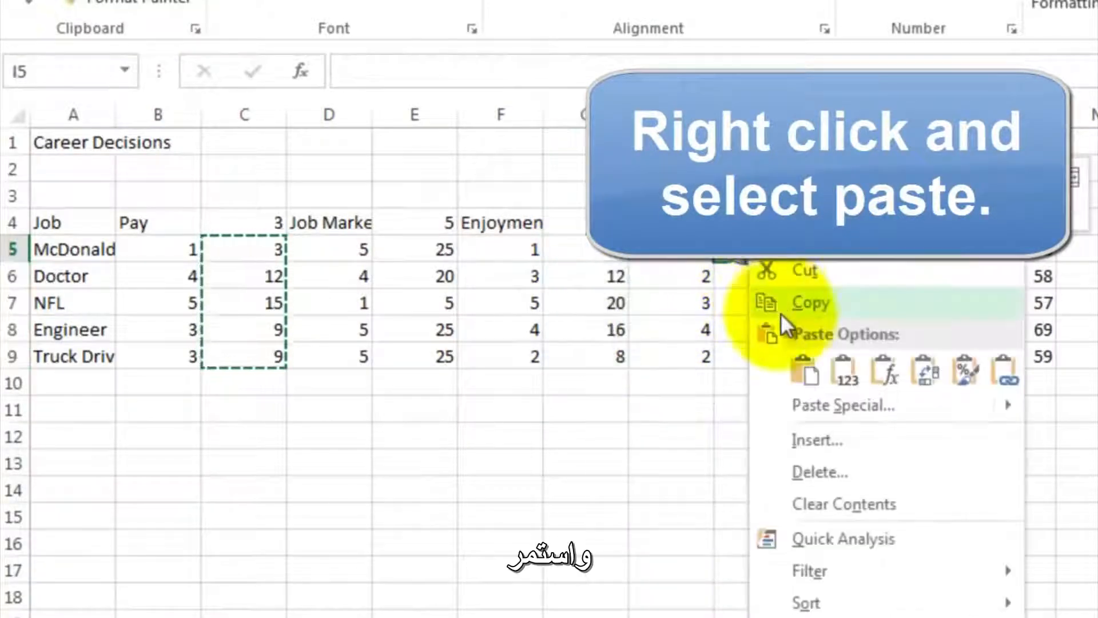
left_click(805, 377)
left_click(912, 256)
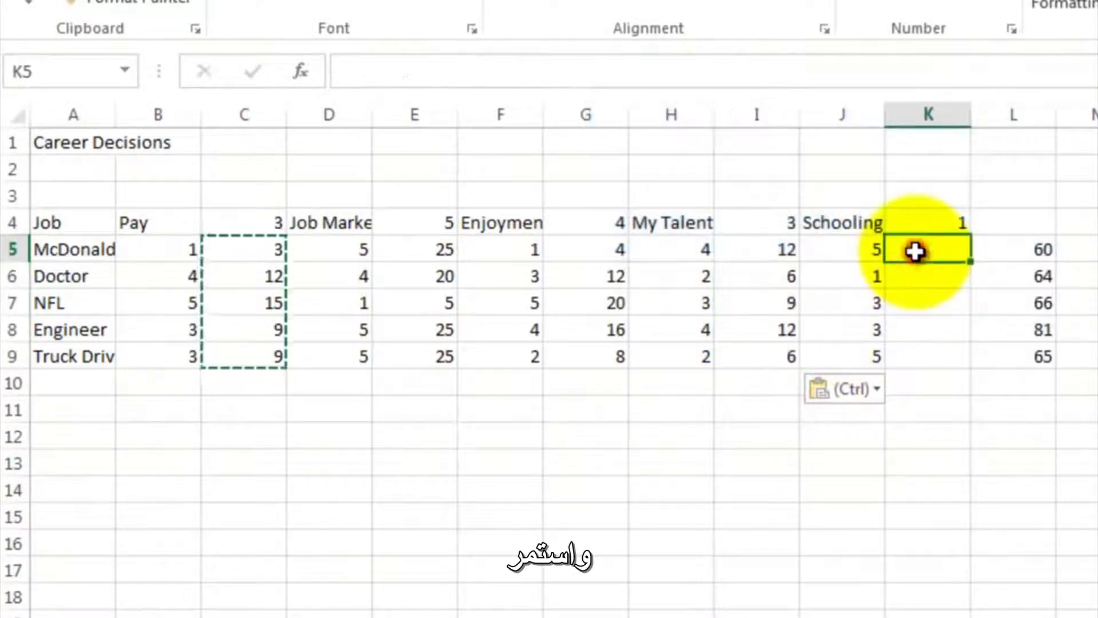
right_click(915, 253)
left_click(976, 372)
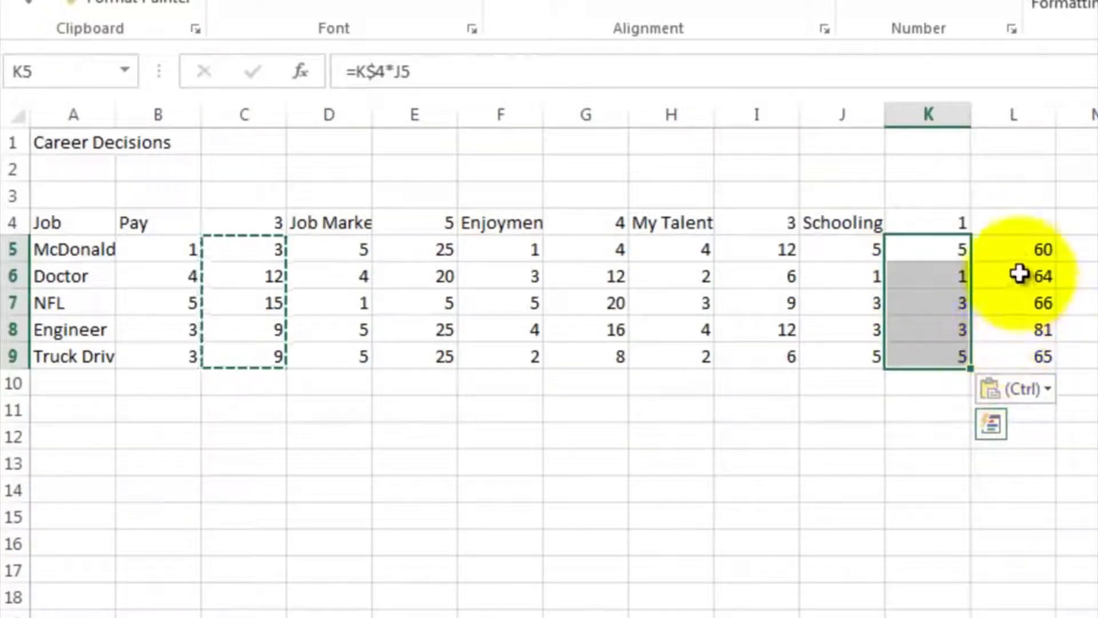
- Replace the McDonalds Manager total in L5 with the weighted-score formula =C5+E5+G5+I5+K5
left_click(1012, 247)
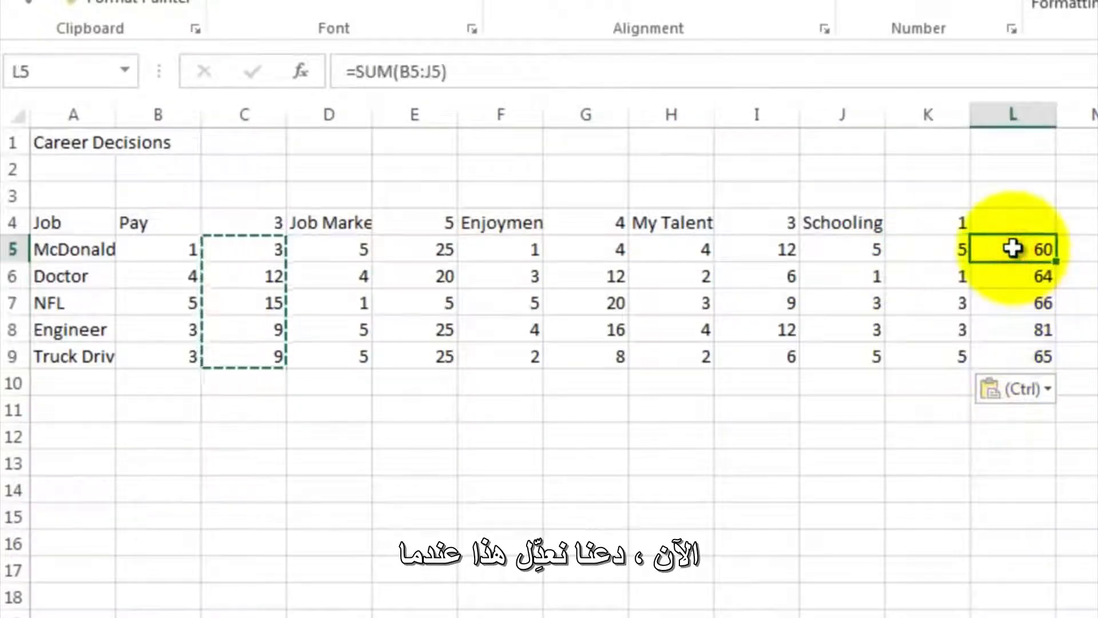
key("BackSpace")
key("Return")
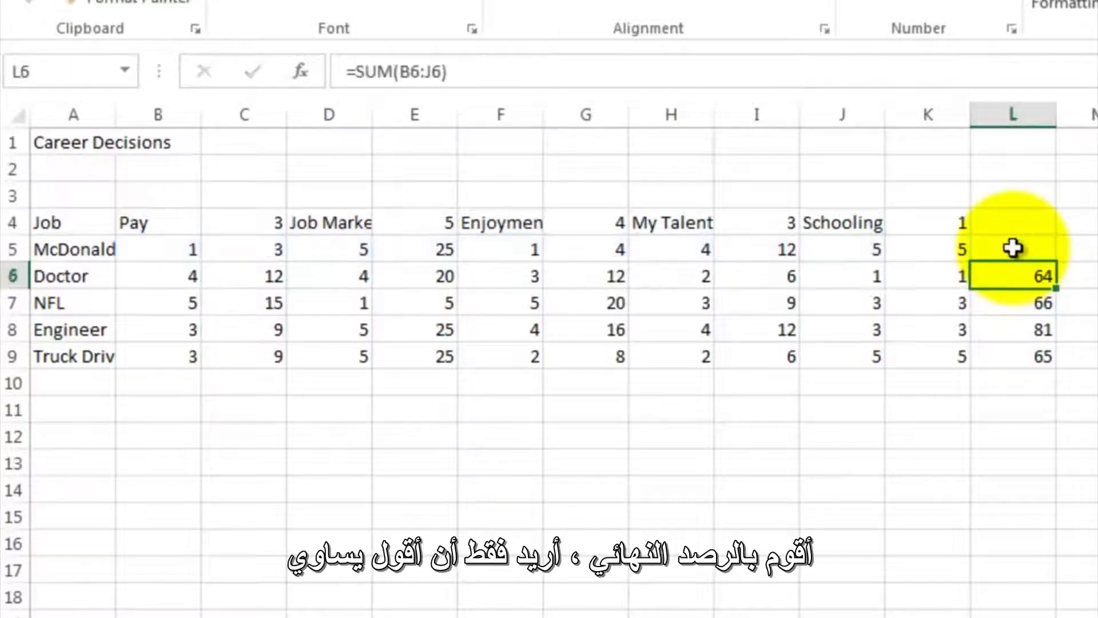
left_click(1013, 248)
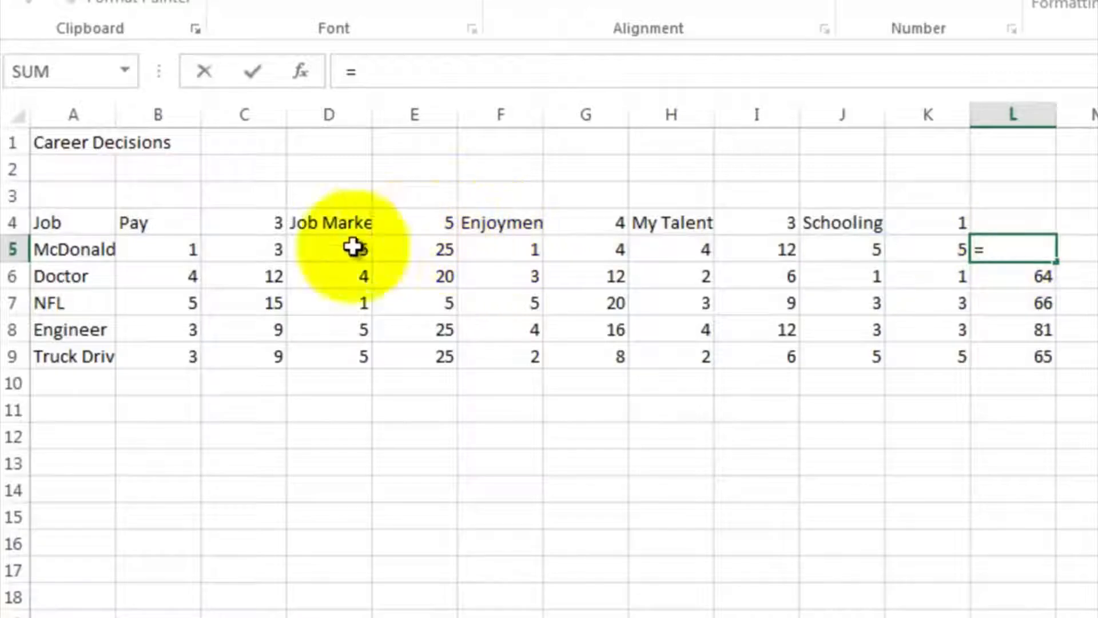
left_click(261, 250)
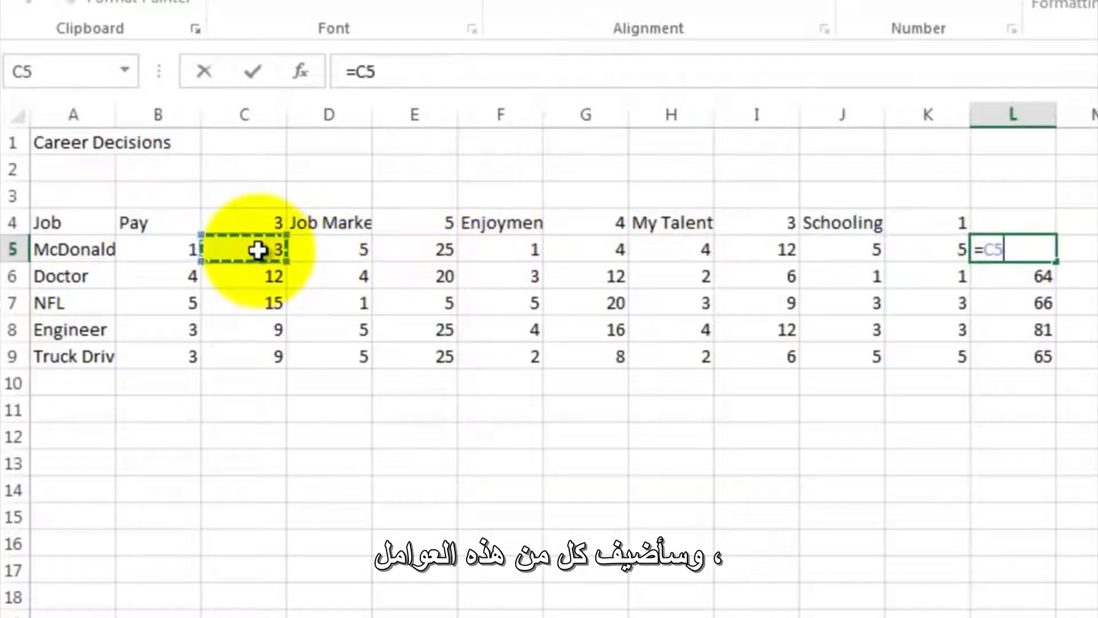
left_click(388, 245)
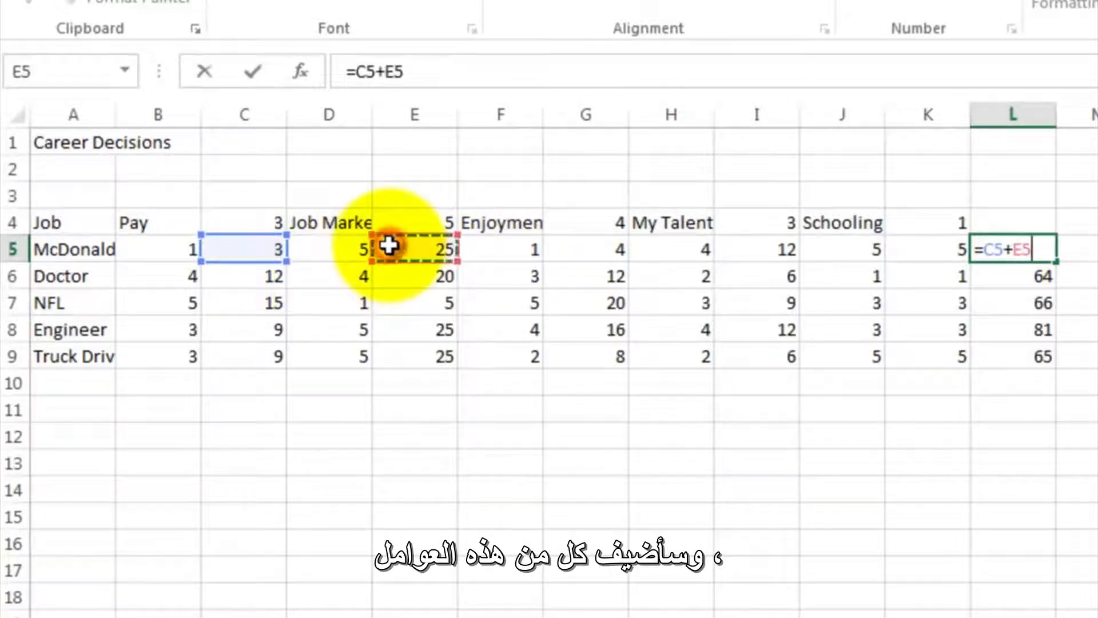
type("+")
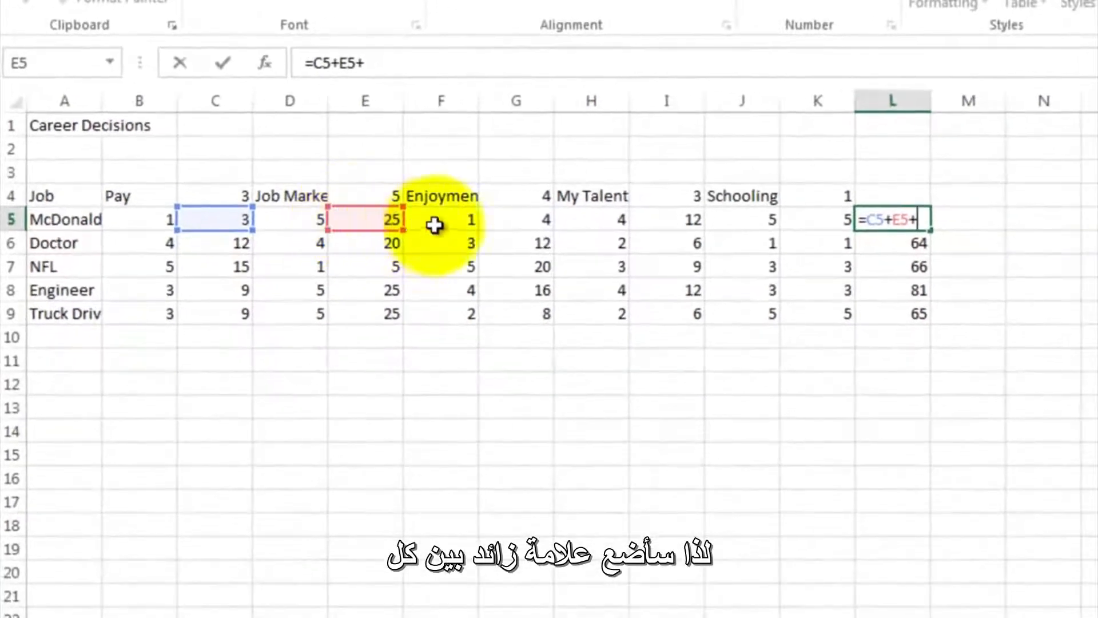
left_click(493, 222)
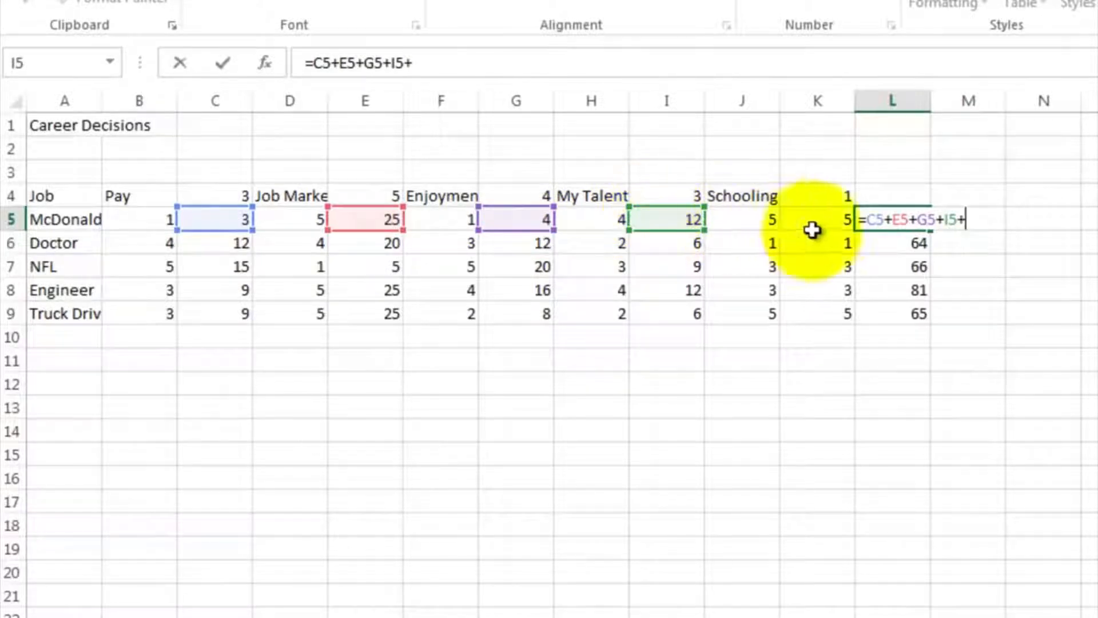
left_click(831, 219)
key("Return")
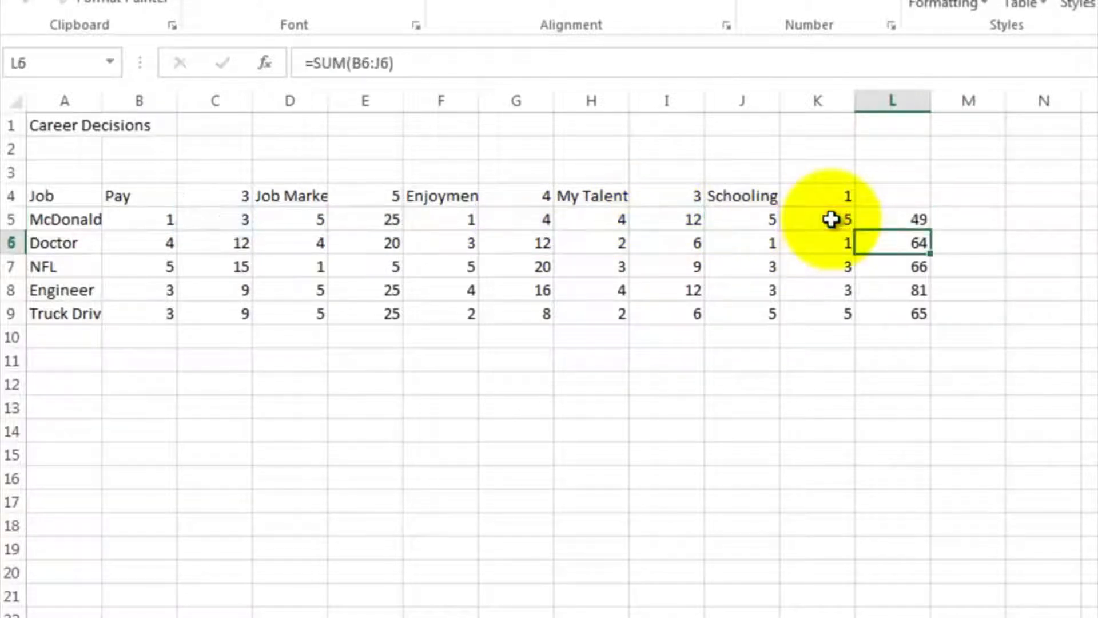
- Fill the weighted total formula from L5 down to L9 and enter the heading Total in L4
left_click(880, 217)
left_click_drag(929, 231, 919, 314)
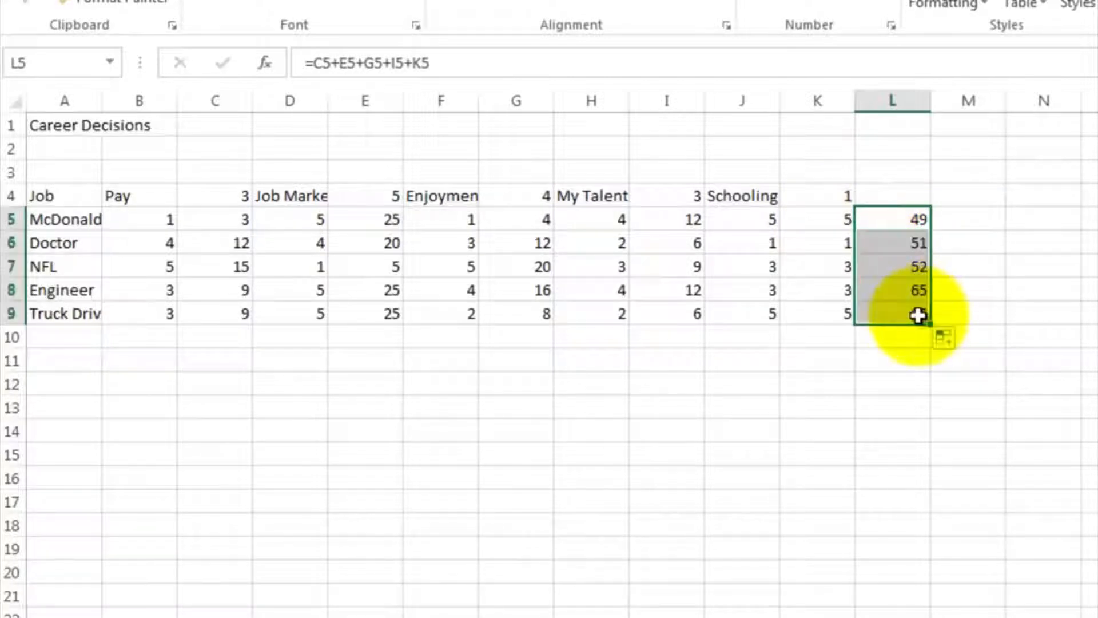
left_click(894, 194)
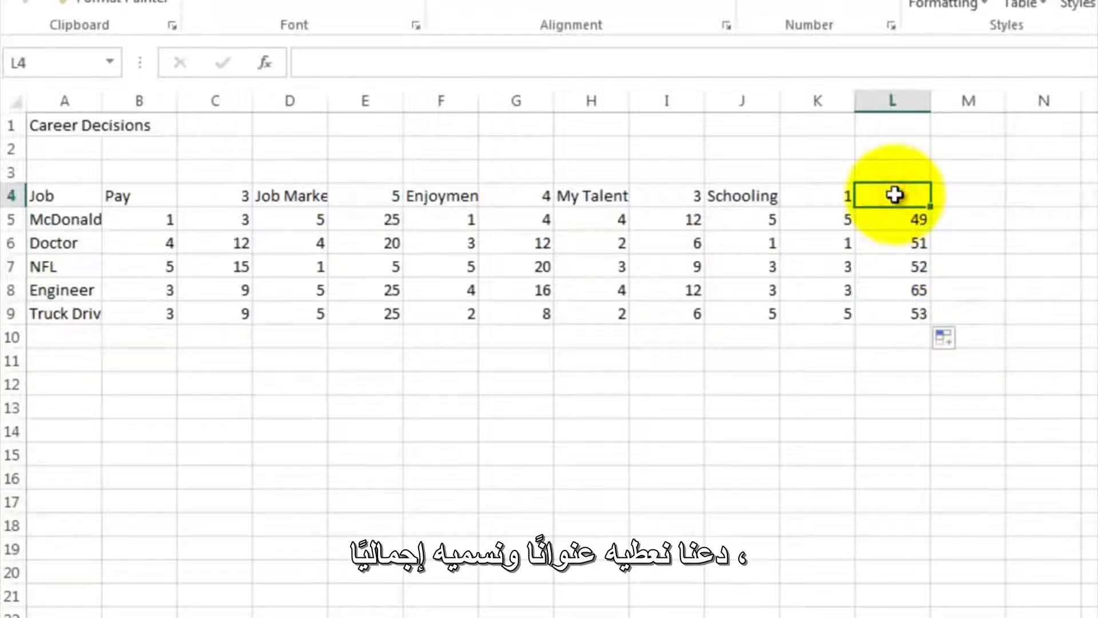
key("Return")
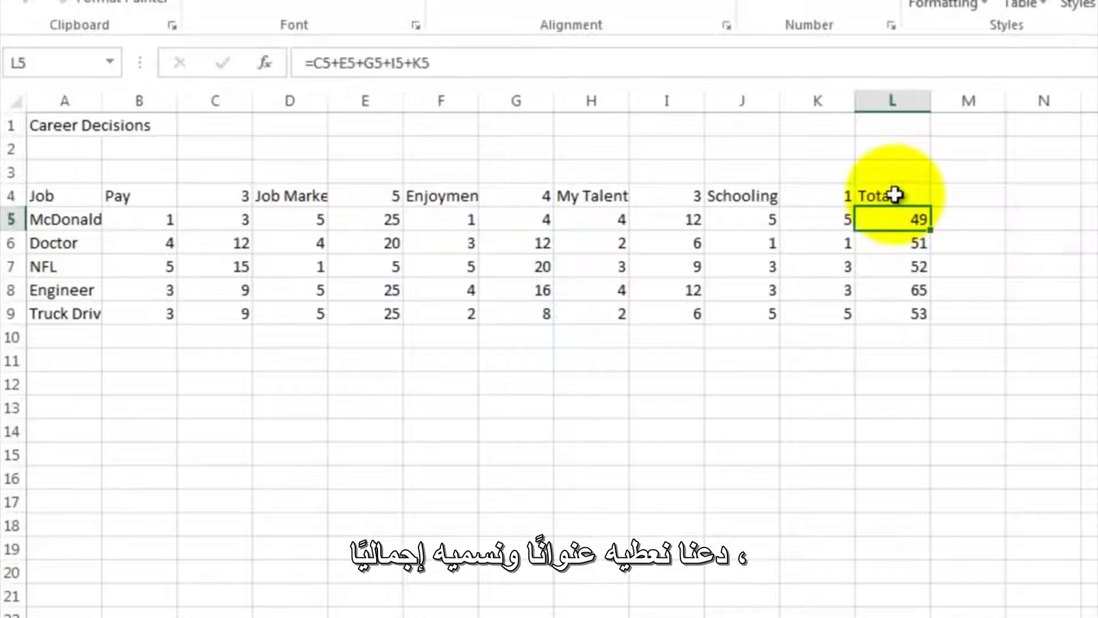
left_click(890, 293)
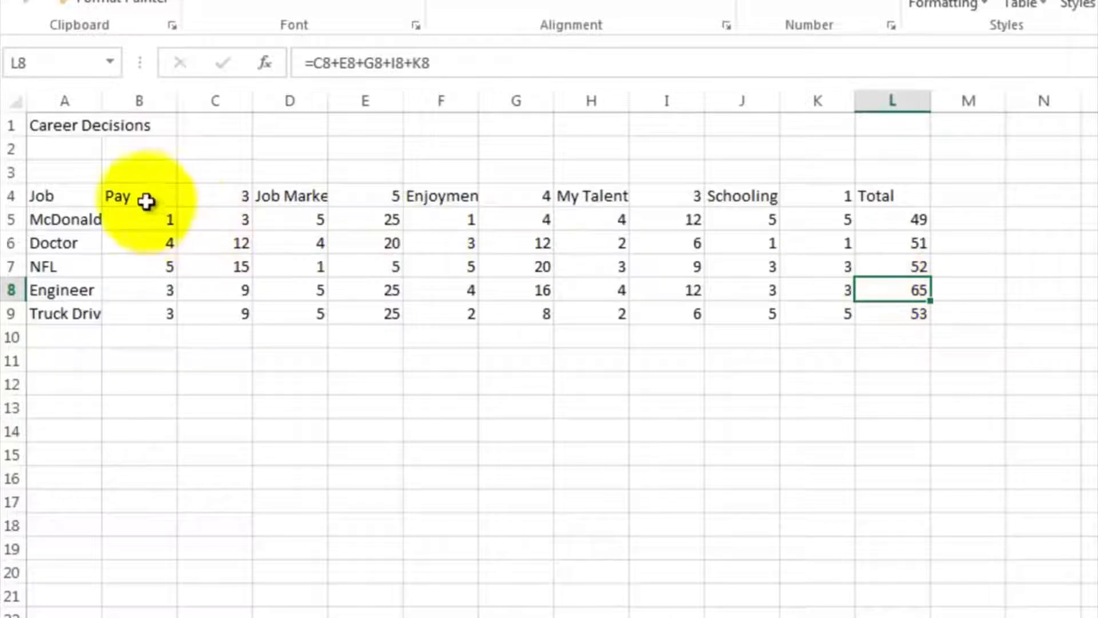
- Shade rows 4 to 9 of each factor's column pair: Pay yellow, Job Market light blue, Enjoyment light gold, My Talent light green, Schooling grey
left_click_drag(146, 200, 214, 311)
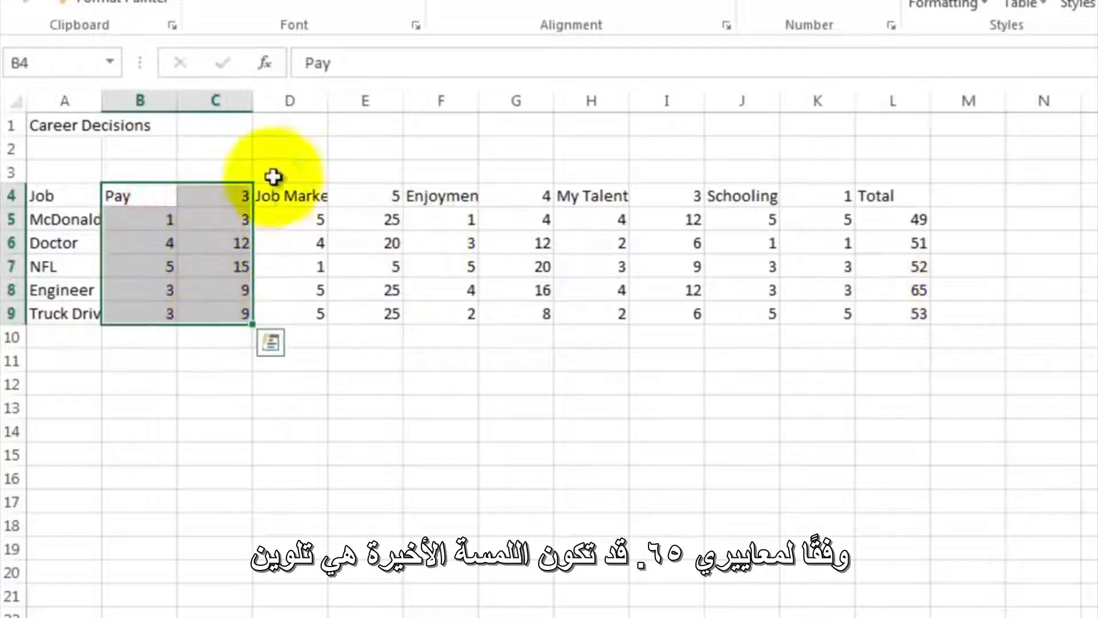
left_click(350, 15)
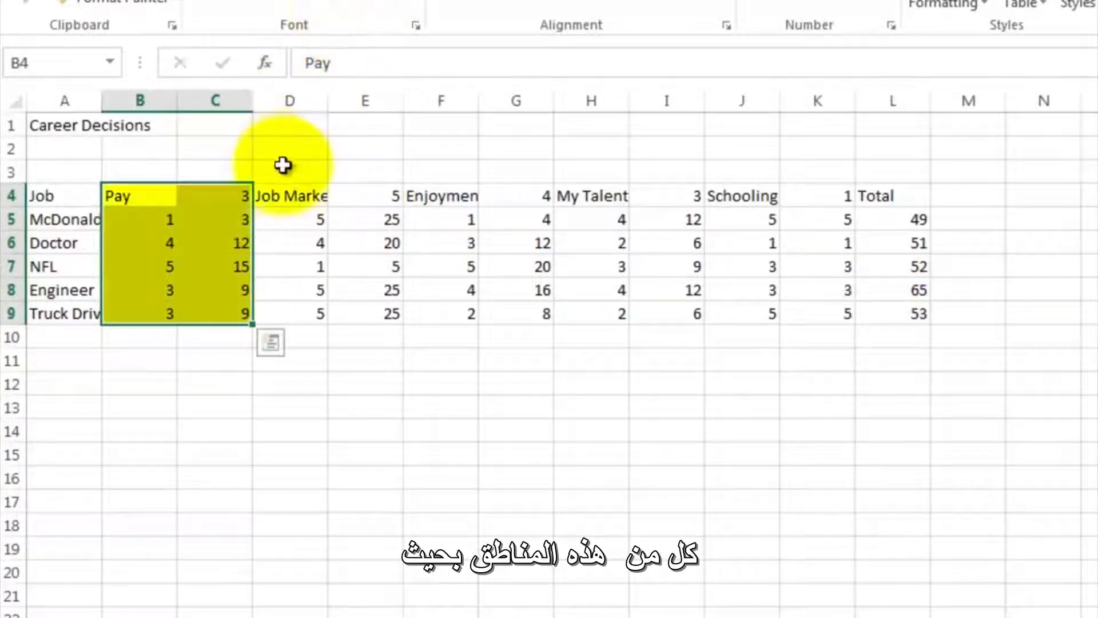
left_click_drag(283, 192, 367, 309)
left_click(378, 3)
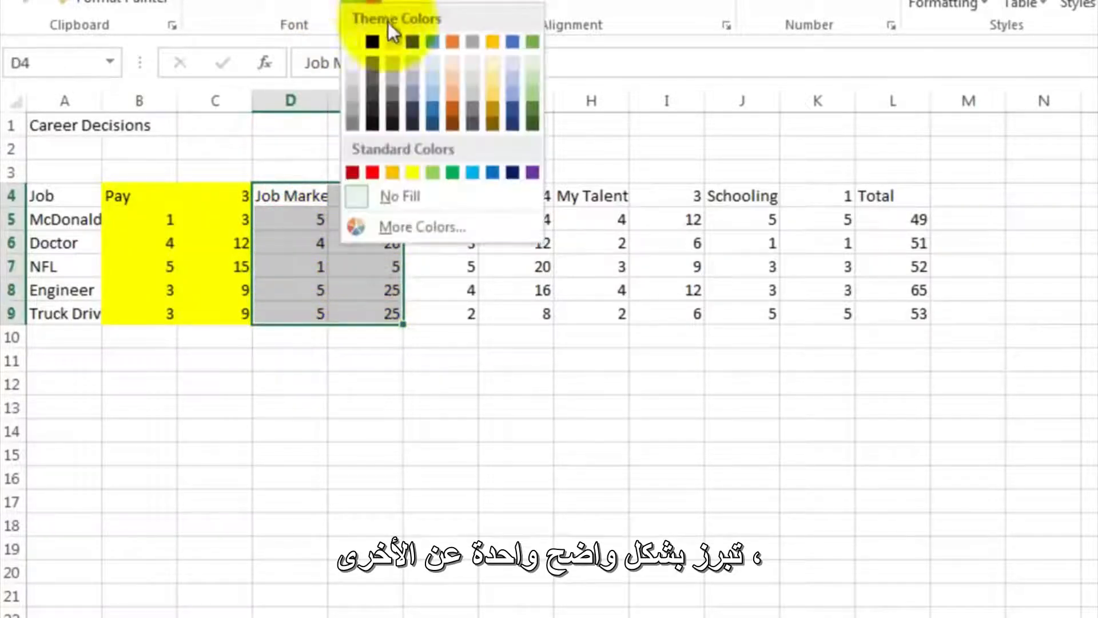
left_click(431, 77)
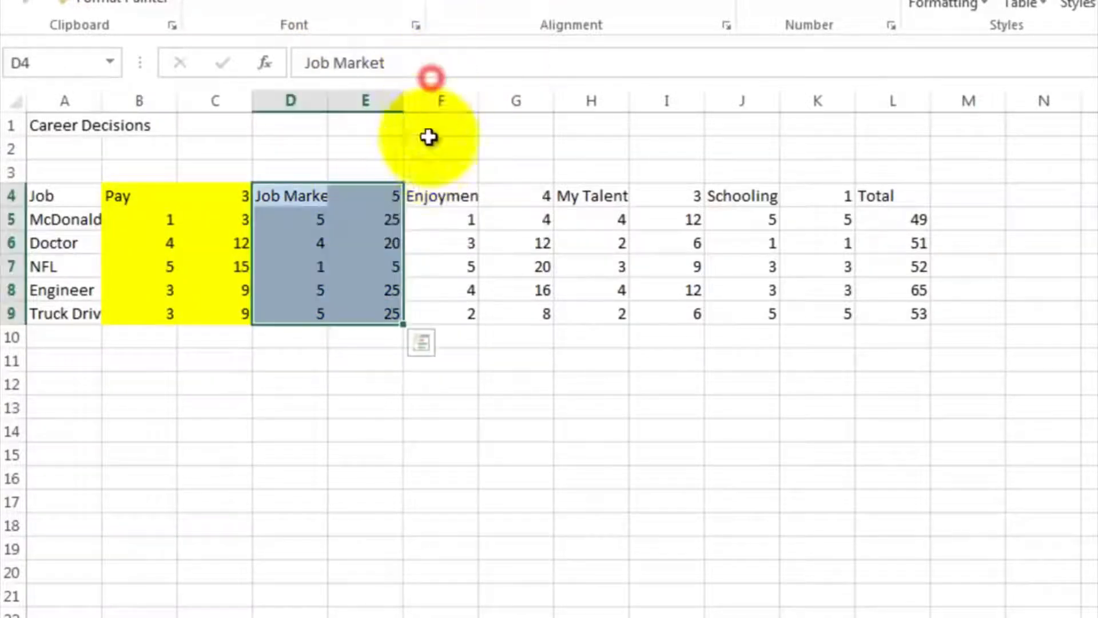
left_click(429, 196)
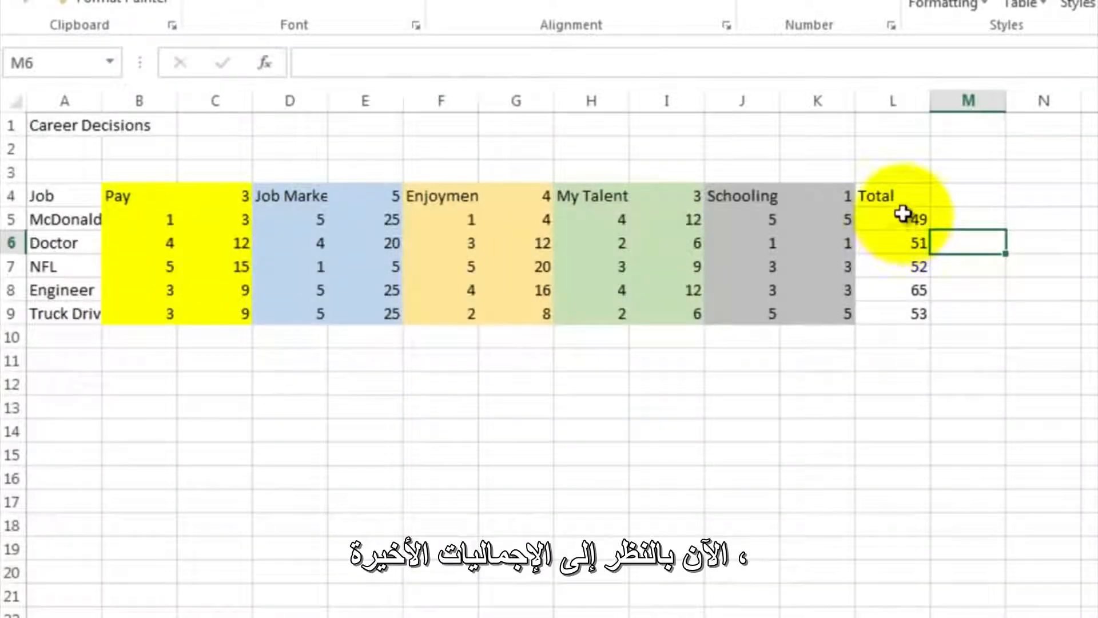
- Apply a Top 10% conditional formatting rule with Light Red Fill with Dark Red Text to the totals in L5:L9 and select the matching job name
left_click_drag(902, 212, 903, 313)
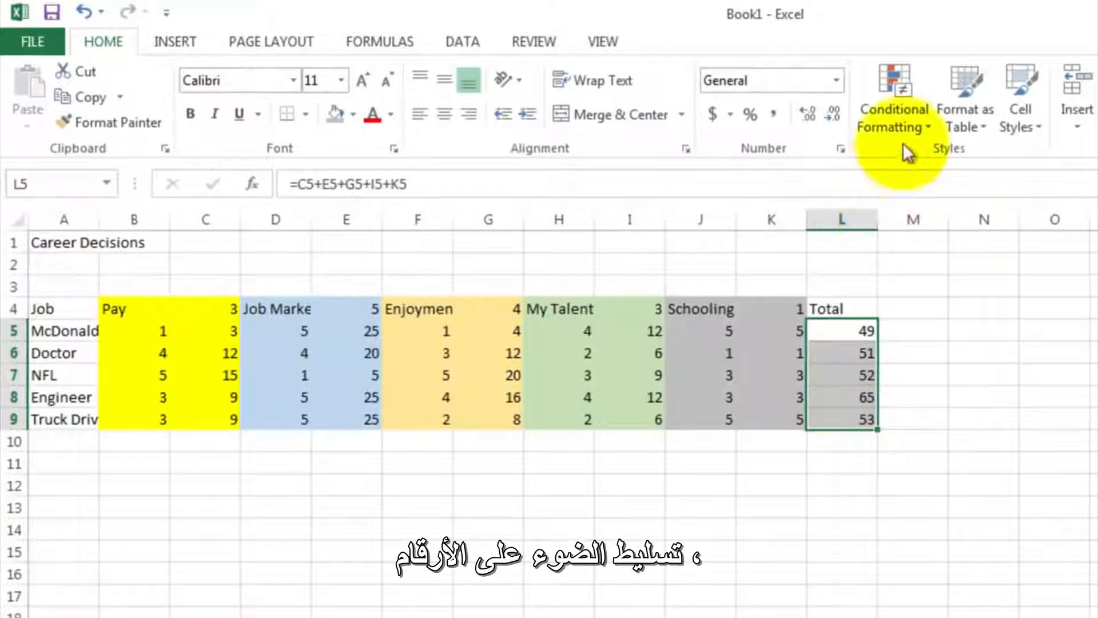
left_click(905, 94)
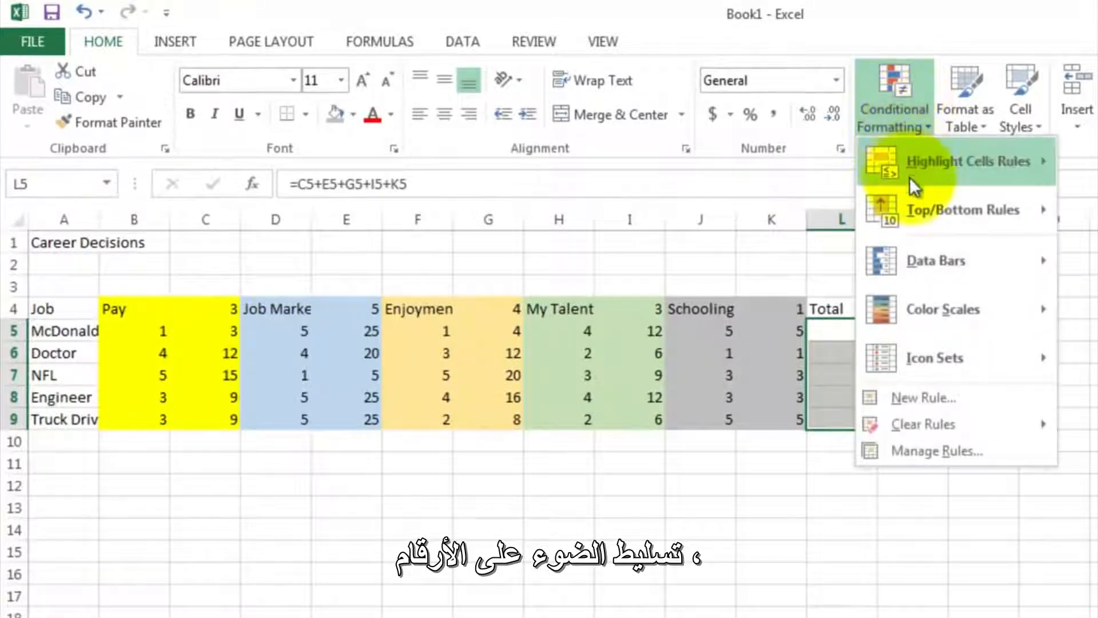
mouse_move(920, 210)
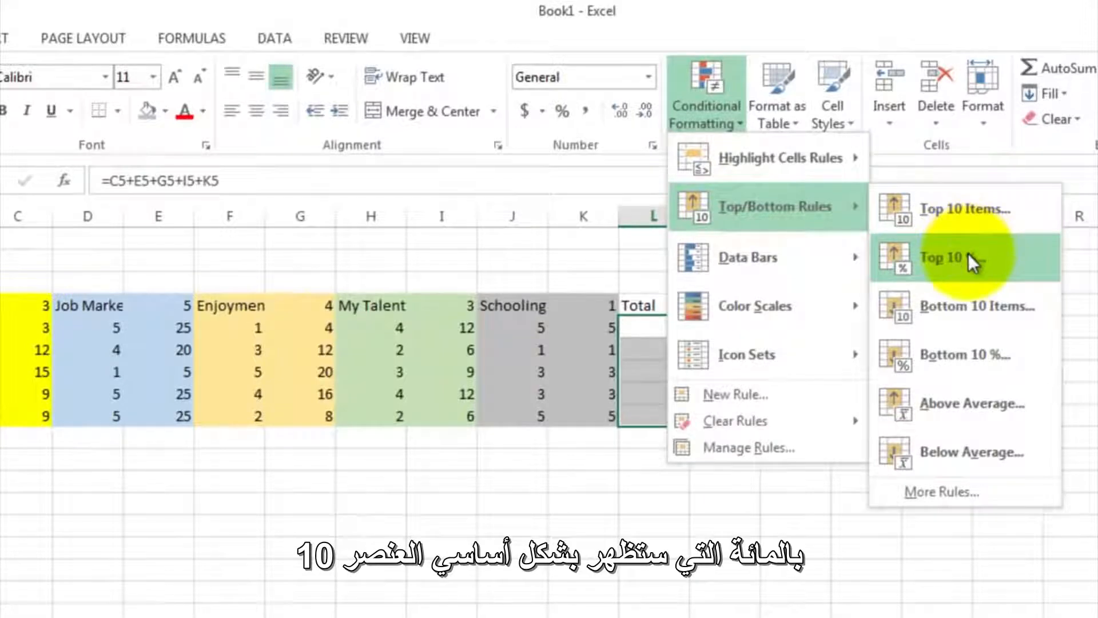
left_click(968, 253)
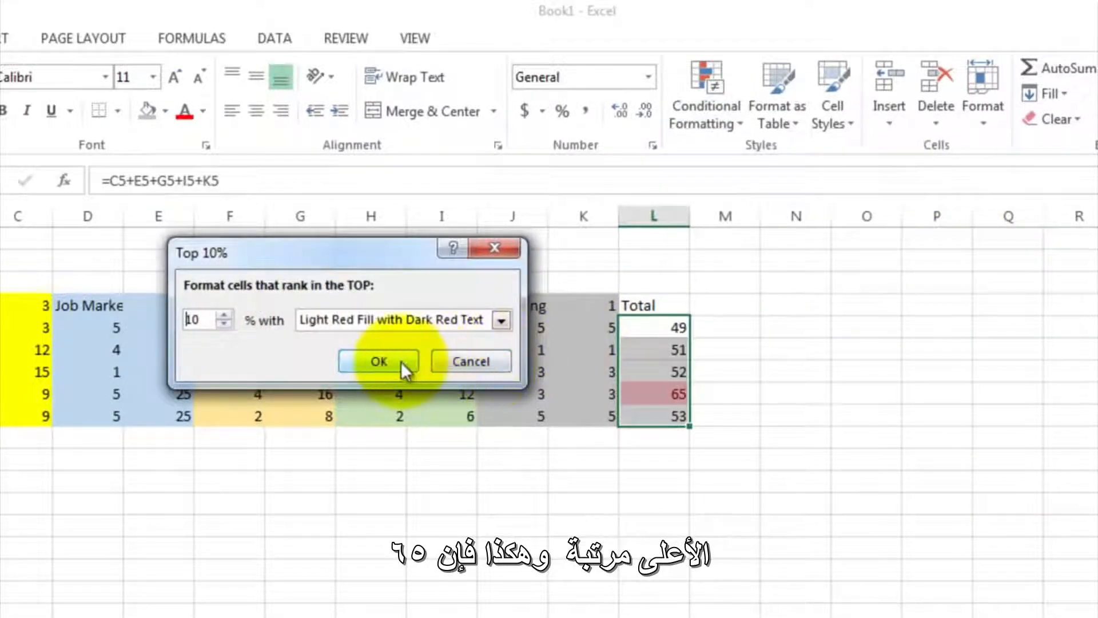
left_click(401, 361)
left_click(519, 438)
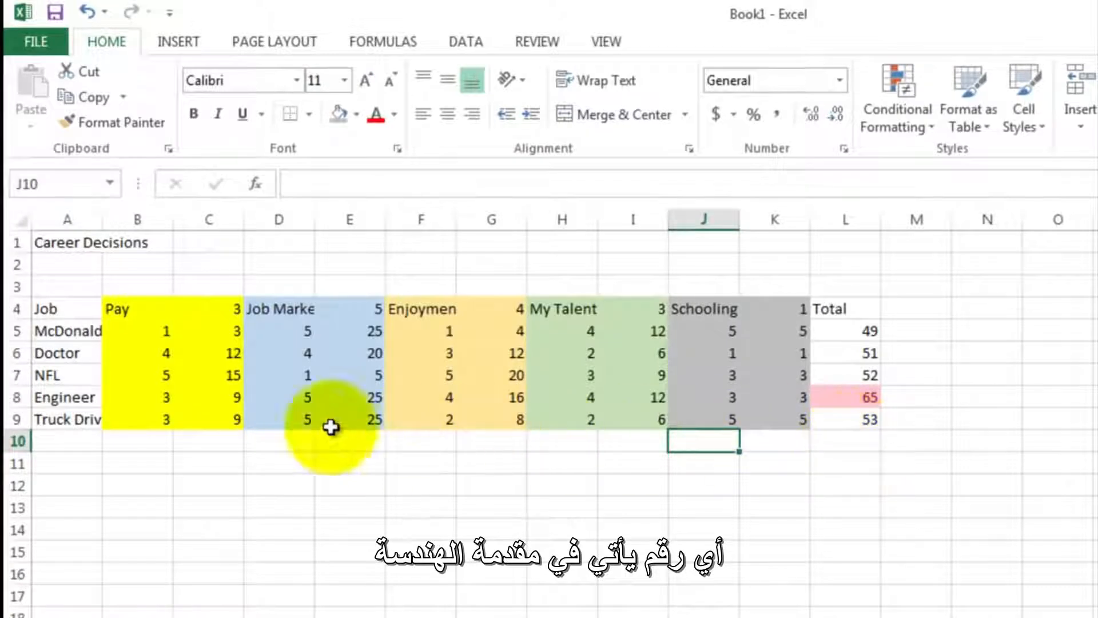
left_click(88, 397)
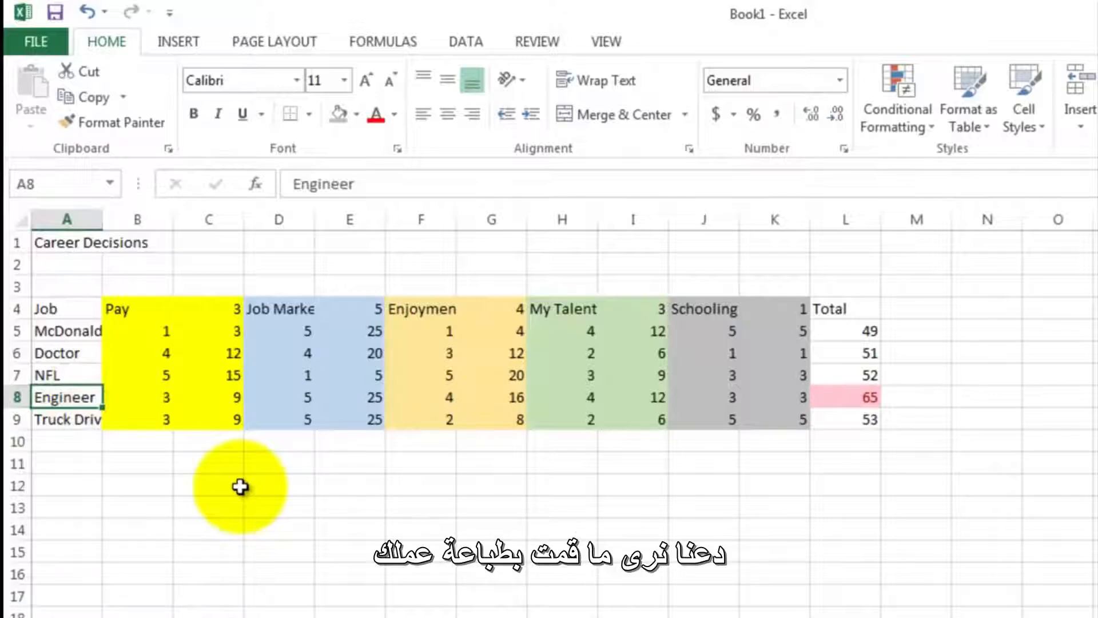
- Enter the author's title and surname in cell D1 beside the Career Decisions title
left_click(279, 248)
type("Mr.")
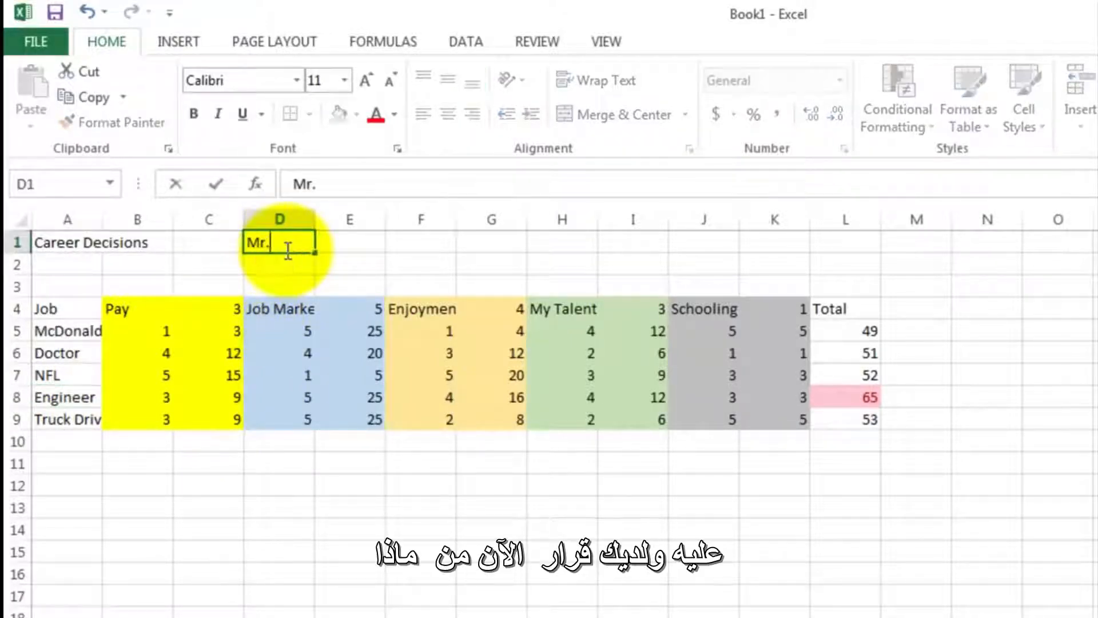
type(" Sluiter")
key("Return")
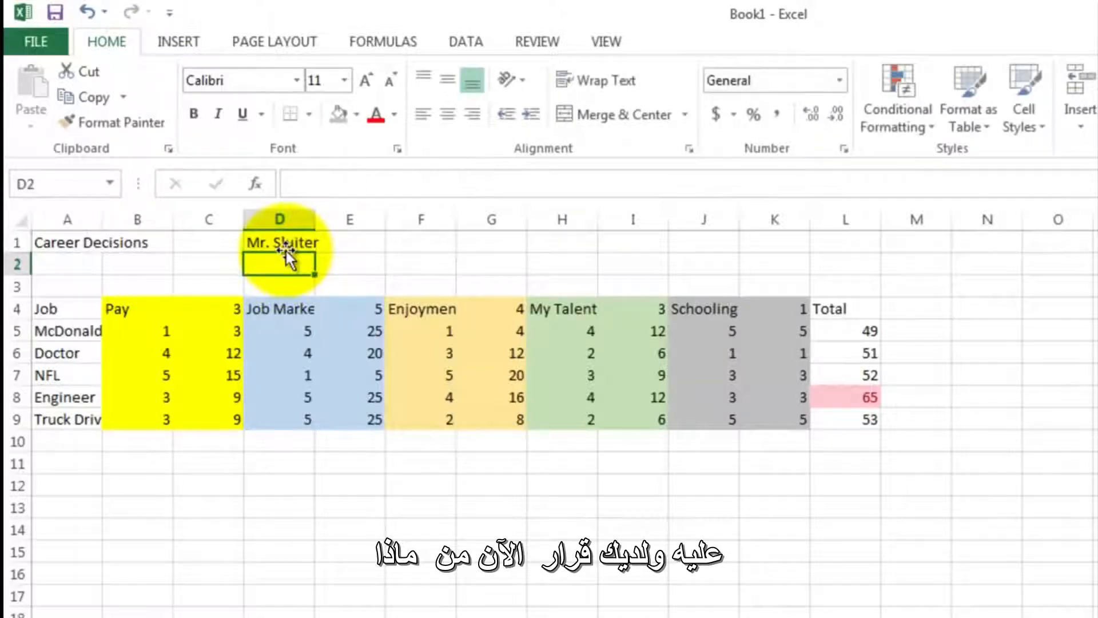
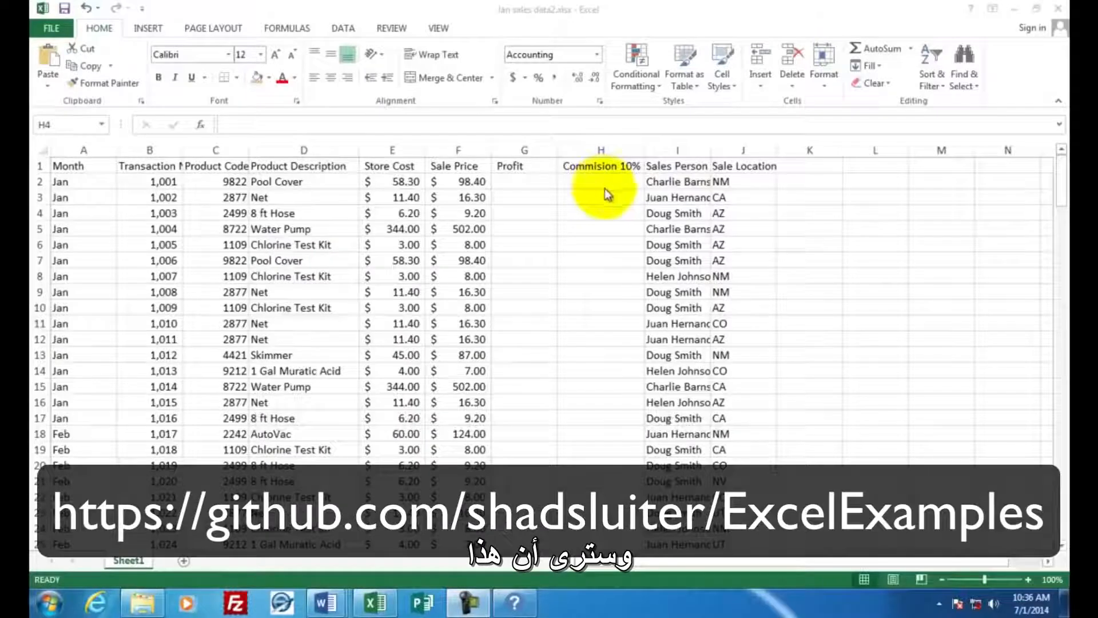
- Examine the sales records from the first row down to the last December row, including the first store cost and sale price
left_click(1059, 175)
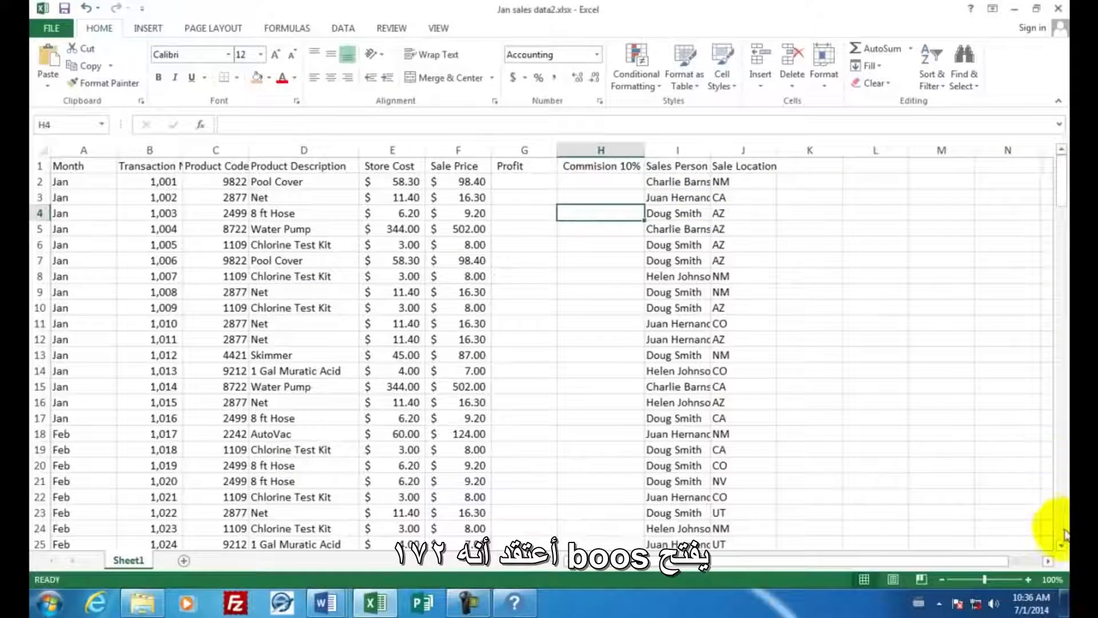
scroll(1057, 529, "down", 20)
scroll(1061, 535, "down", 20)
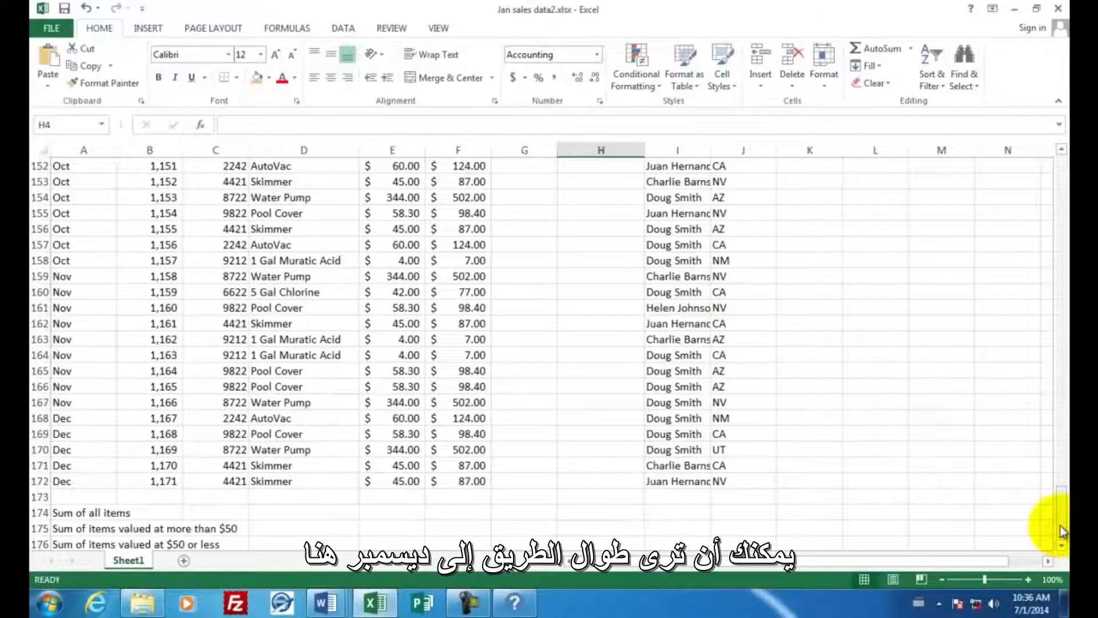
left_click(77, 482)
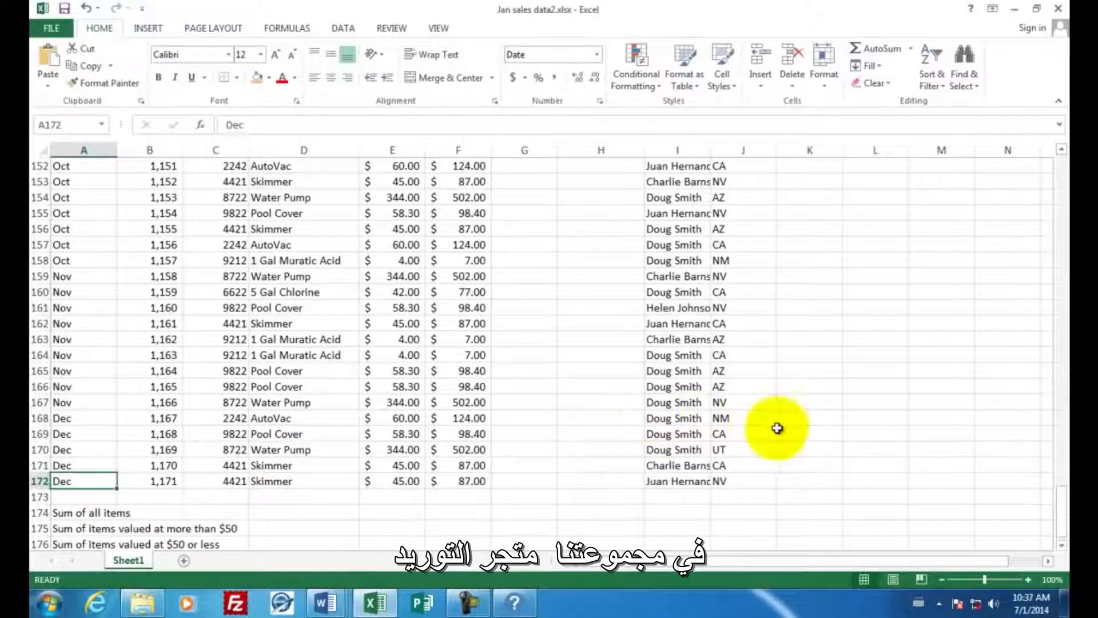
left_click_drag(1059, 519, 1058, 182)
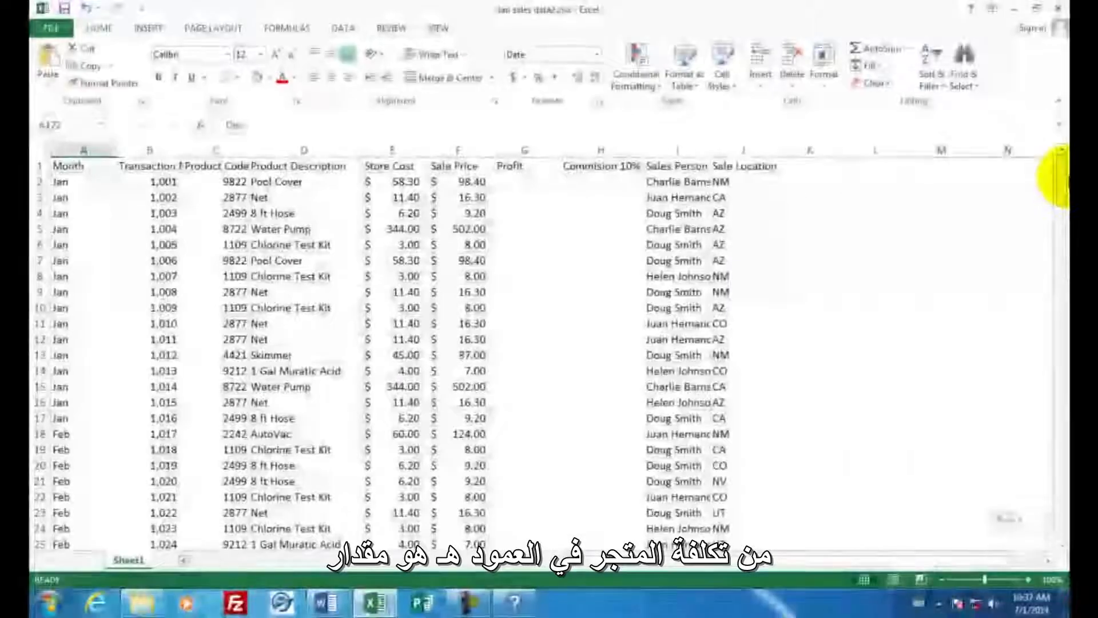
left_click(391, 182)
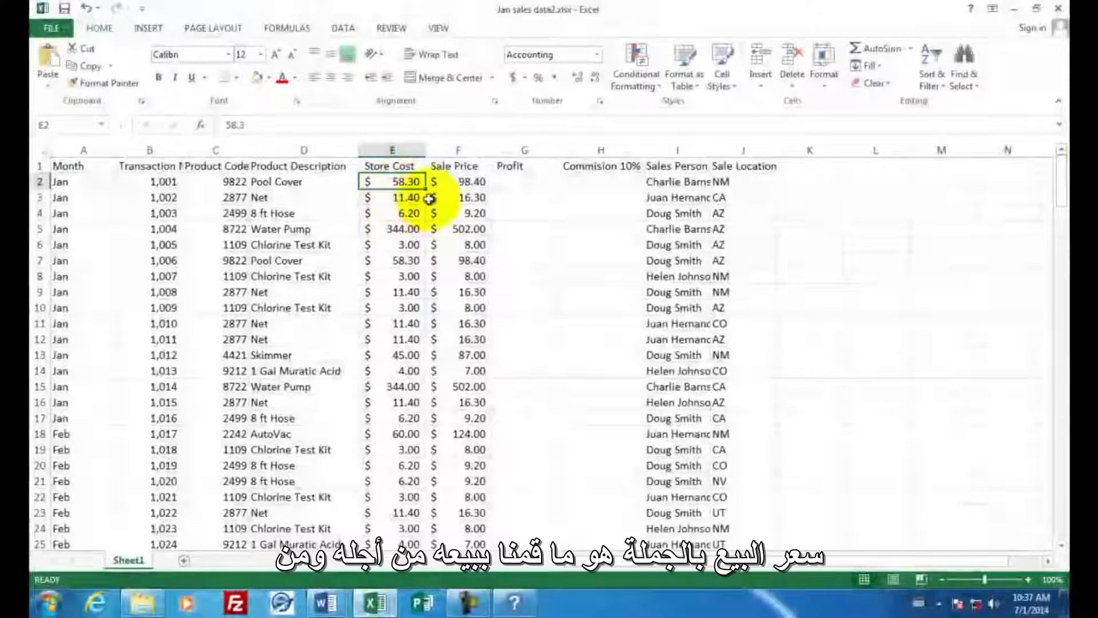
left_click(465, 181)
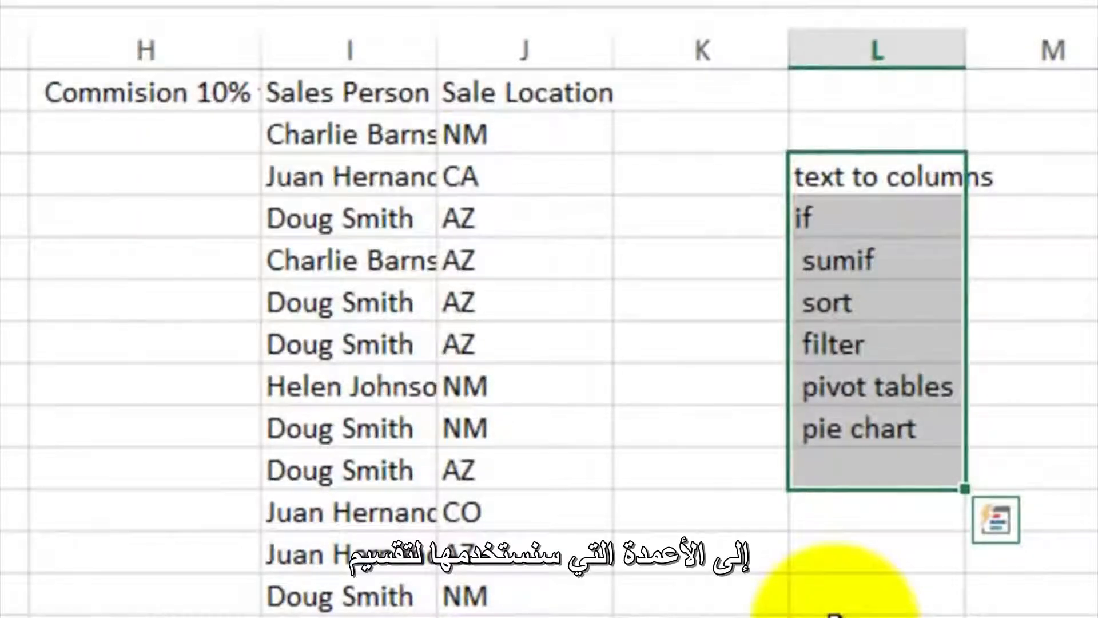
- Review the topic list in column L, from text to columns through pie chart, and the first entry under Sales Person
left_click(869, 177)
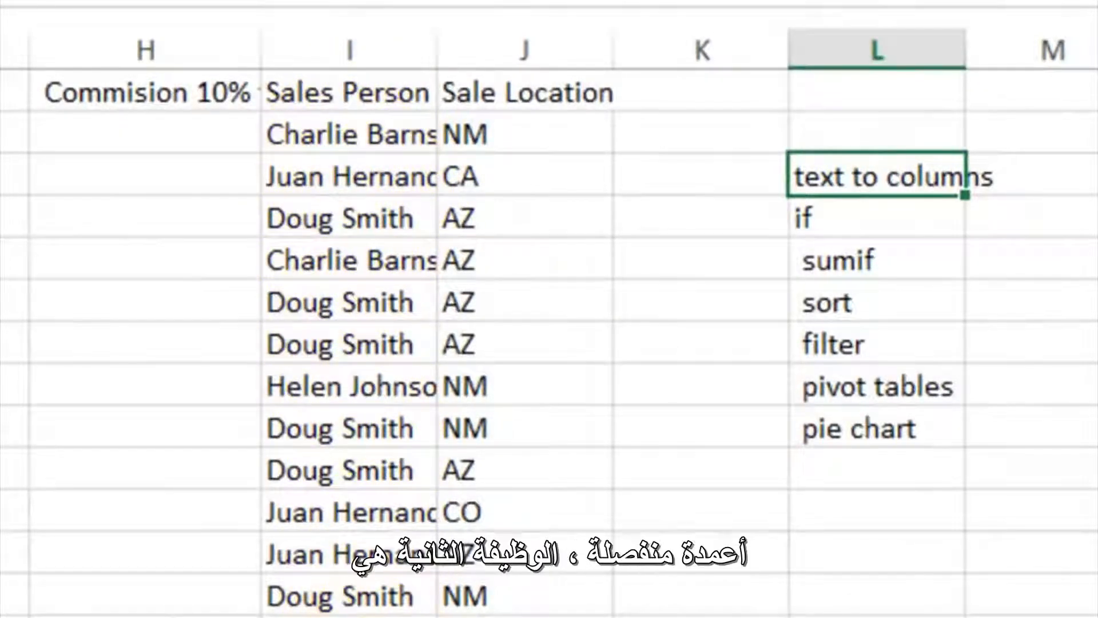
key("Down")
key("Down")
left_click(839, 223)
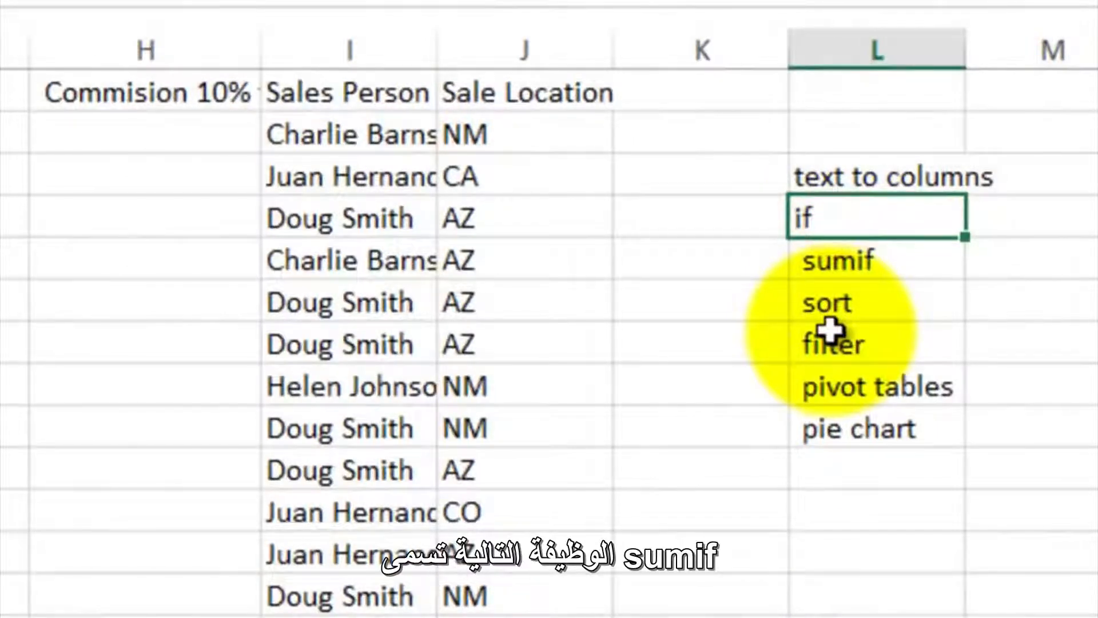
left_click(830, 260)
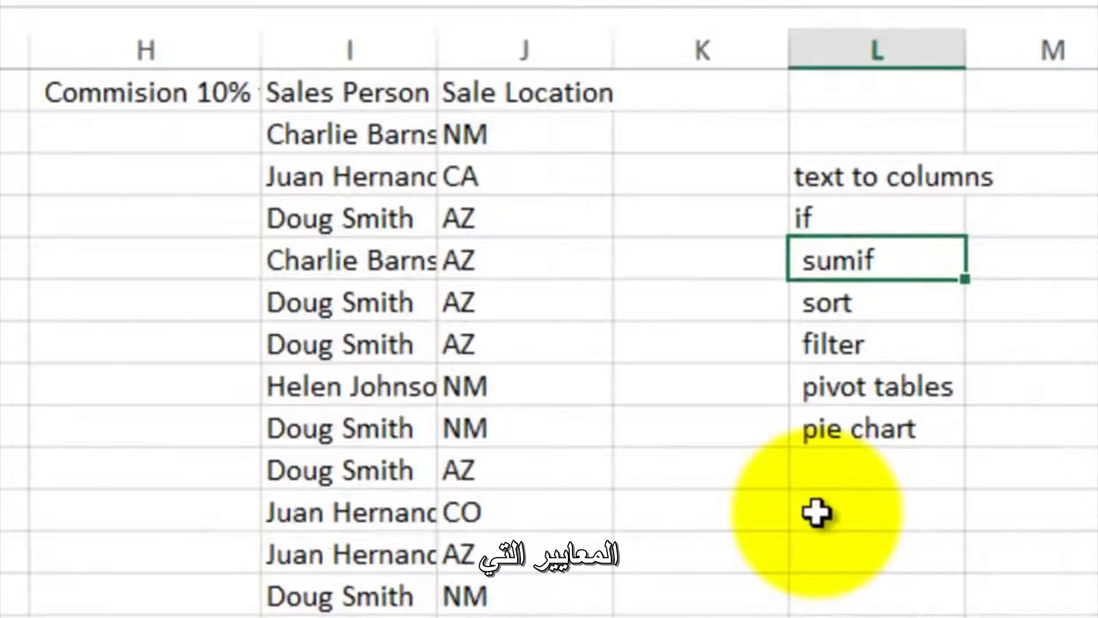
left_click(852, 299)
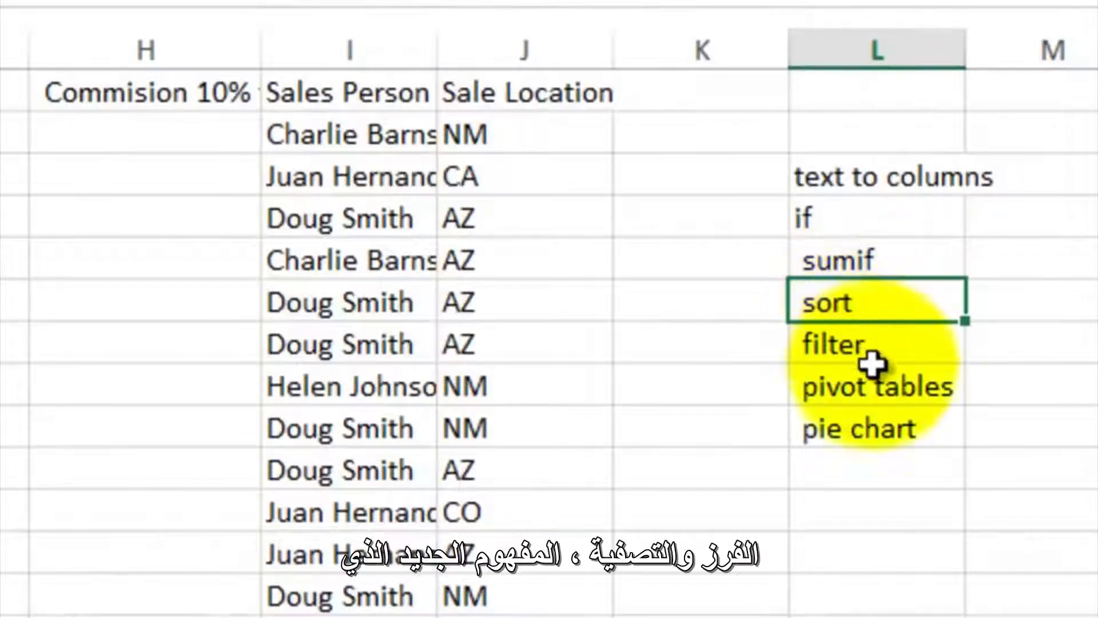
left_click(858, 348)
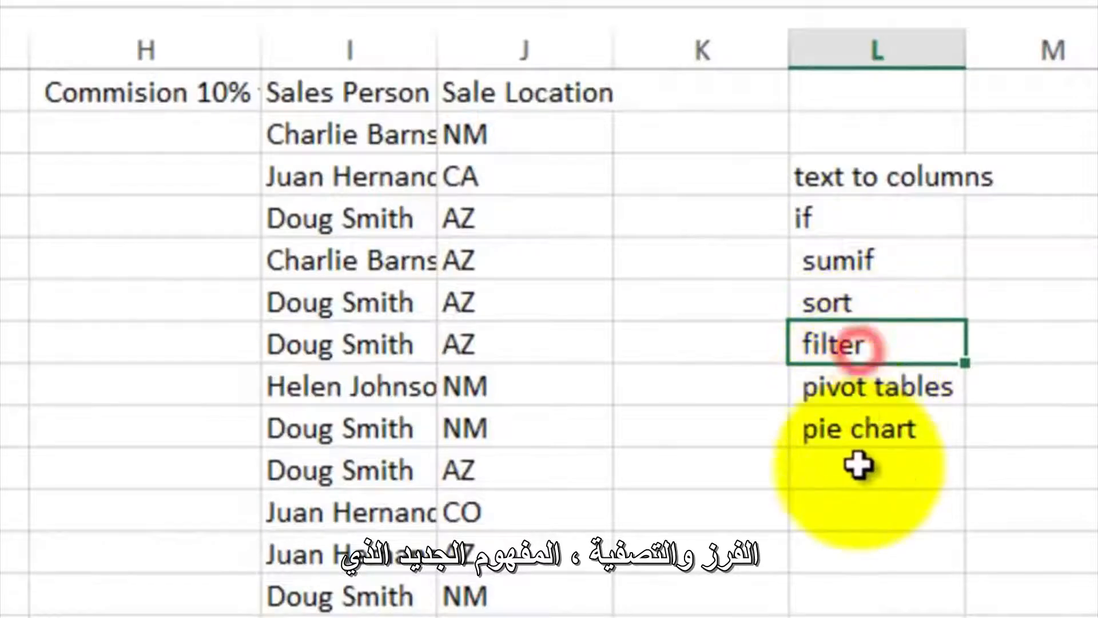
left_click(851, 389)
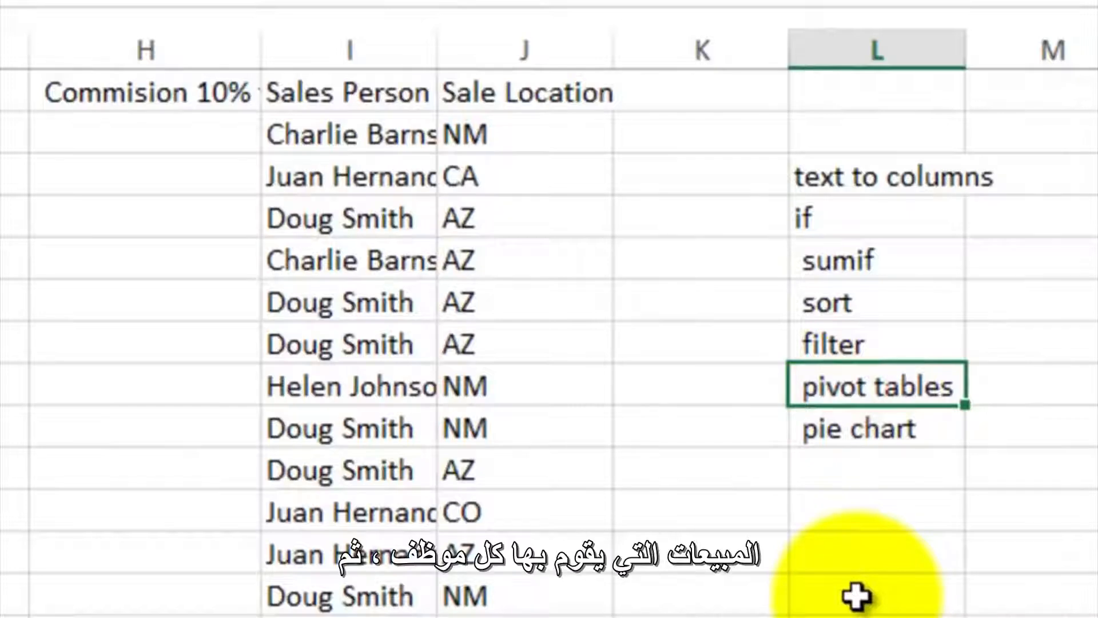
left_click(835, 431)
left_click(354, 137)
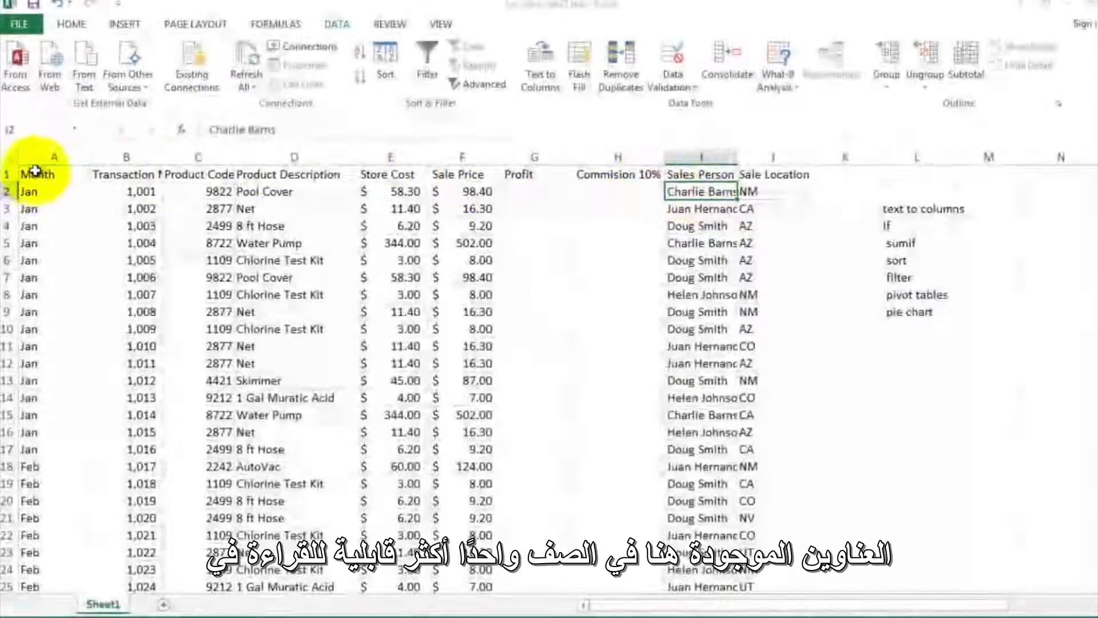
- Wrap the text in header cells A1:J1 and check the Transaction Number, Product Code and commission headings
left_click(79, 175)
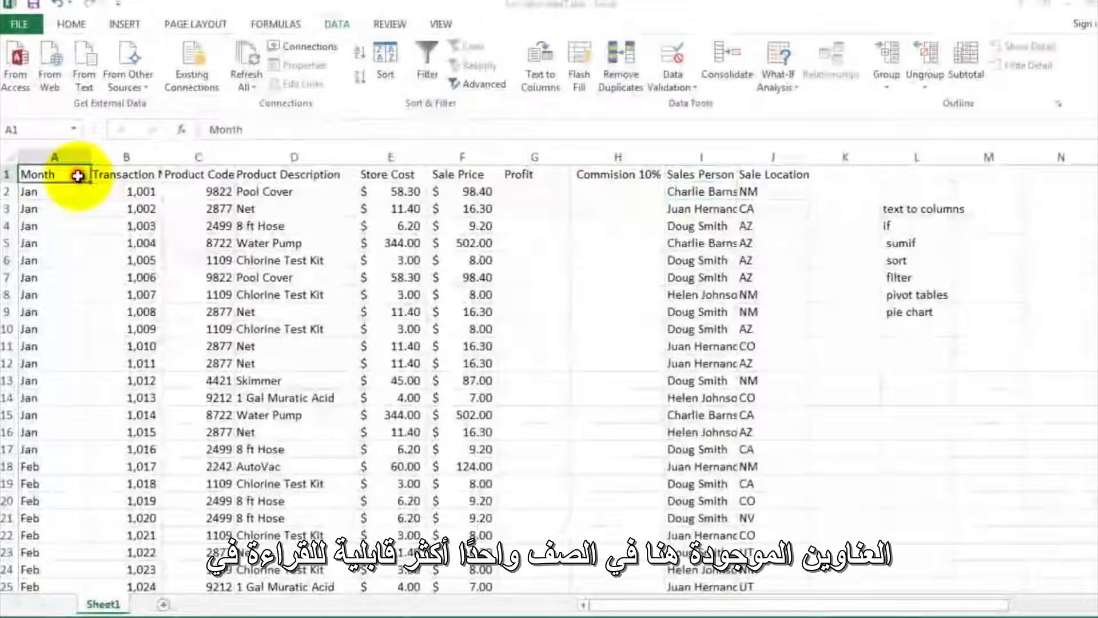
left_click_drag(59, 179, 763, 170)
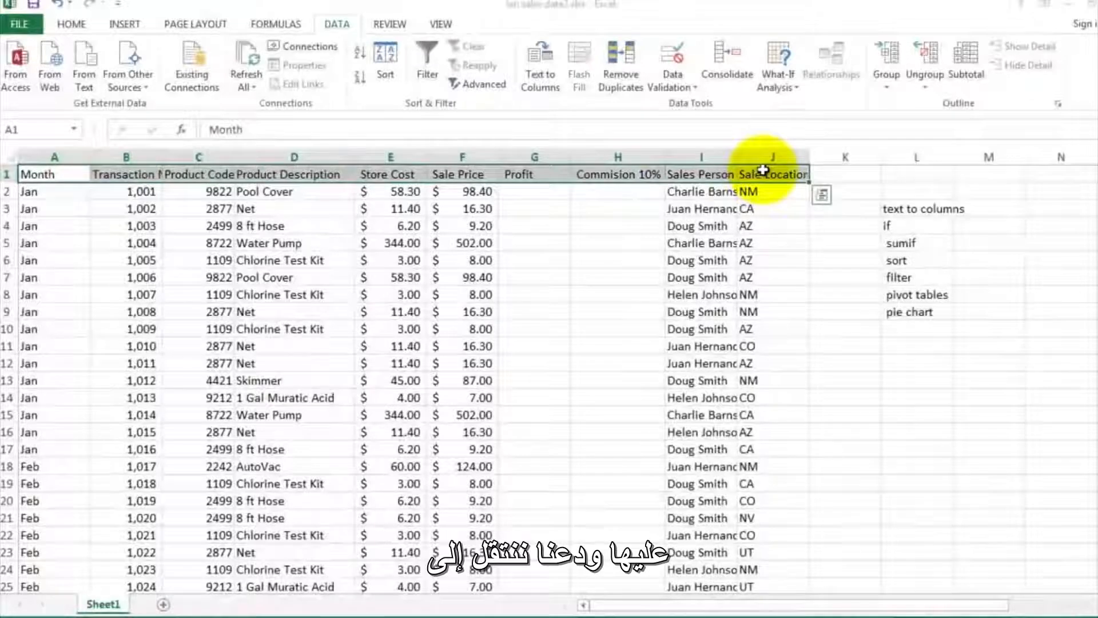
left_click(71, 24)
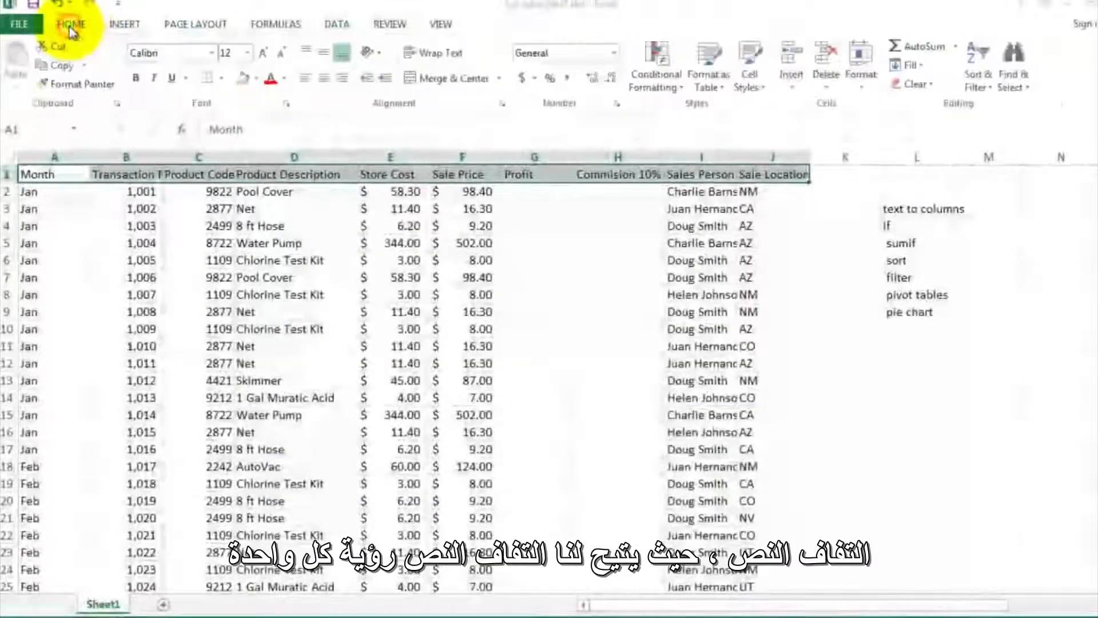
left_click(425, 54)
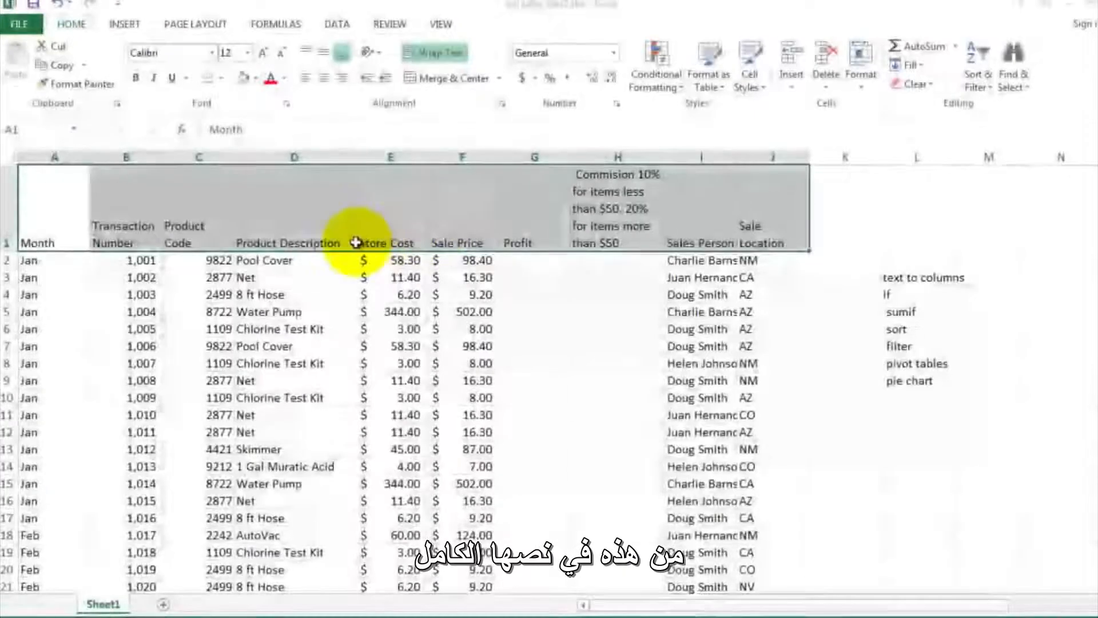
left_click(555, 313)
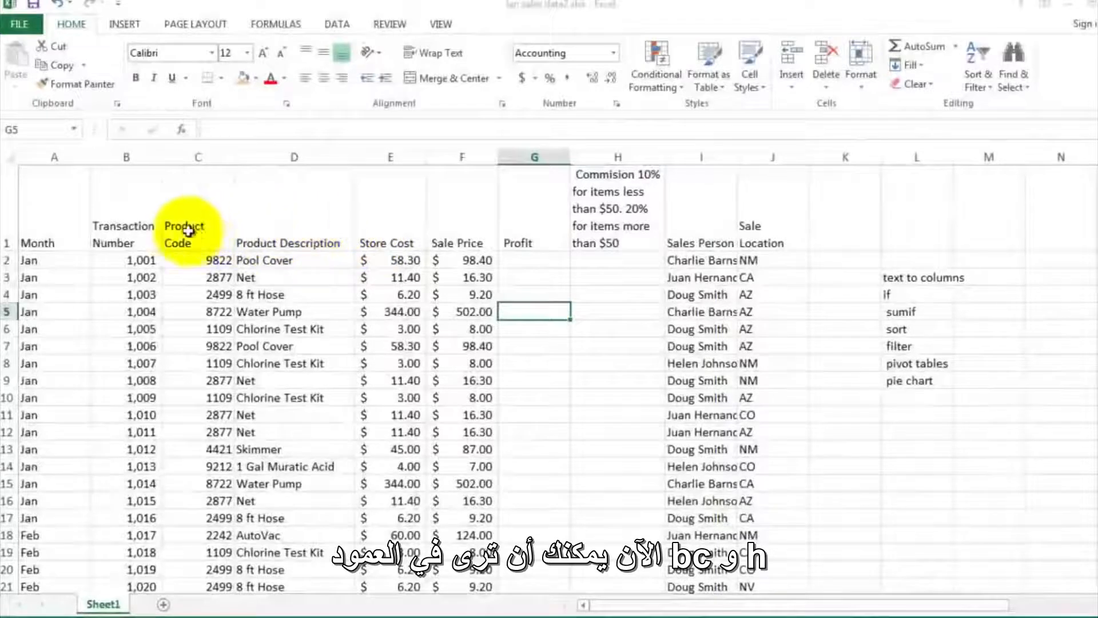
left_click(143, 220)
left_click(188, 226)
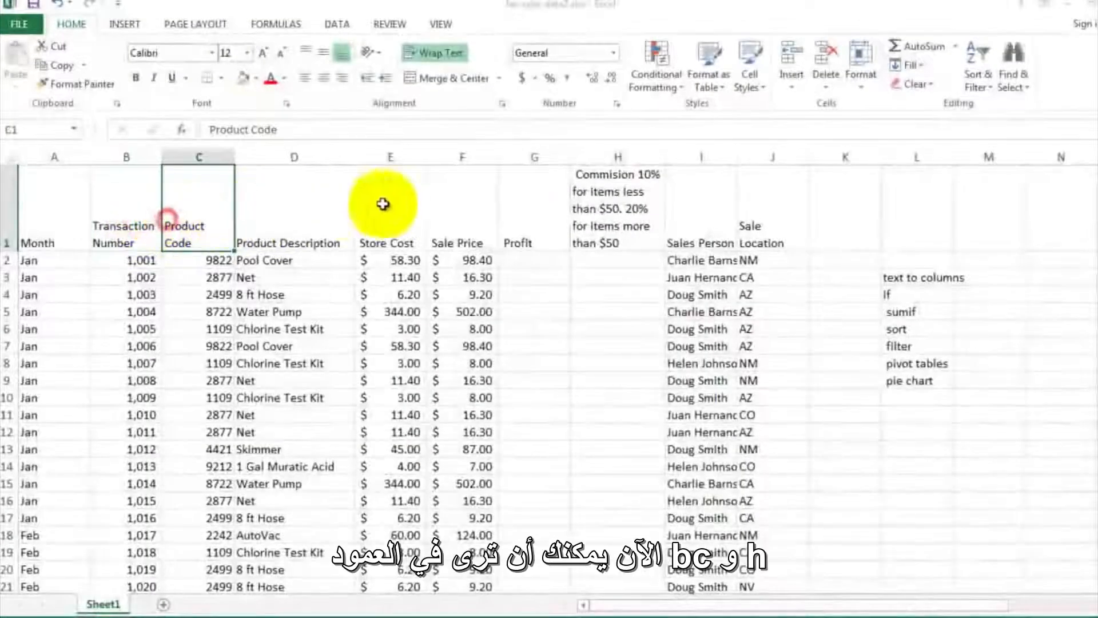
left_click(613, 199)
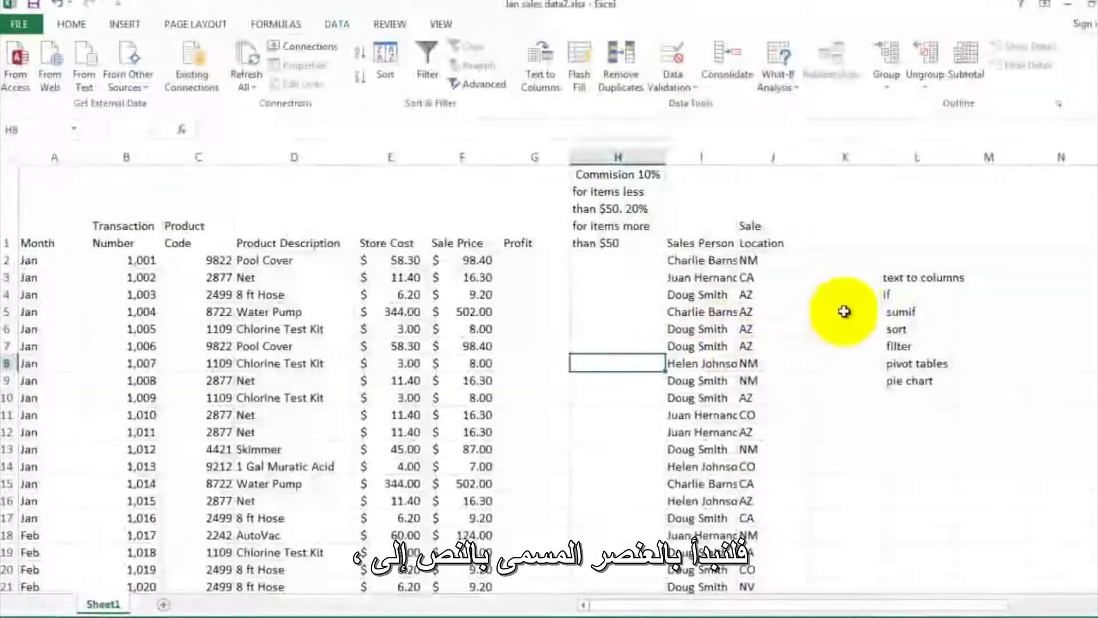
- Insert a blank column between the Sales Person and Sale Location columns
left_click(891, 276)
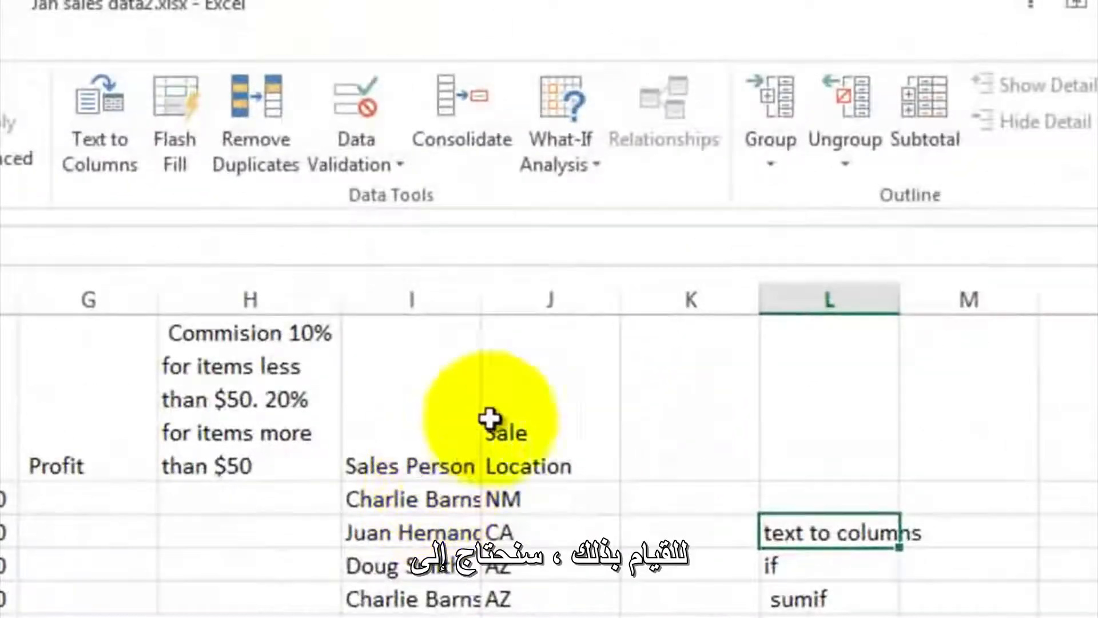
left_click(539, 299)
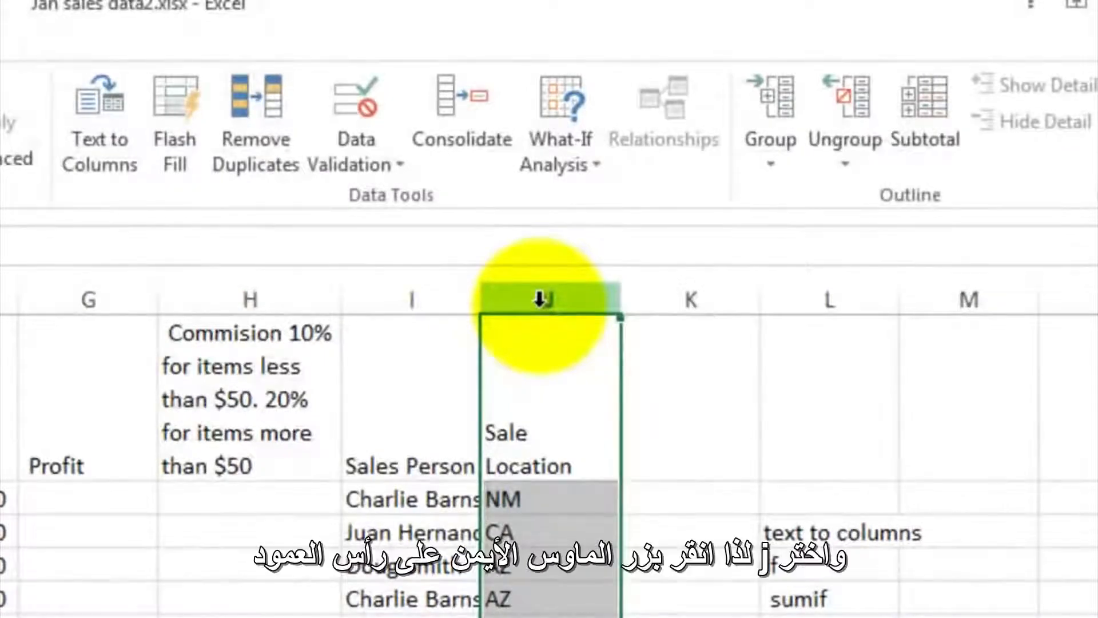
right_click(540, 300)
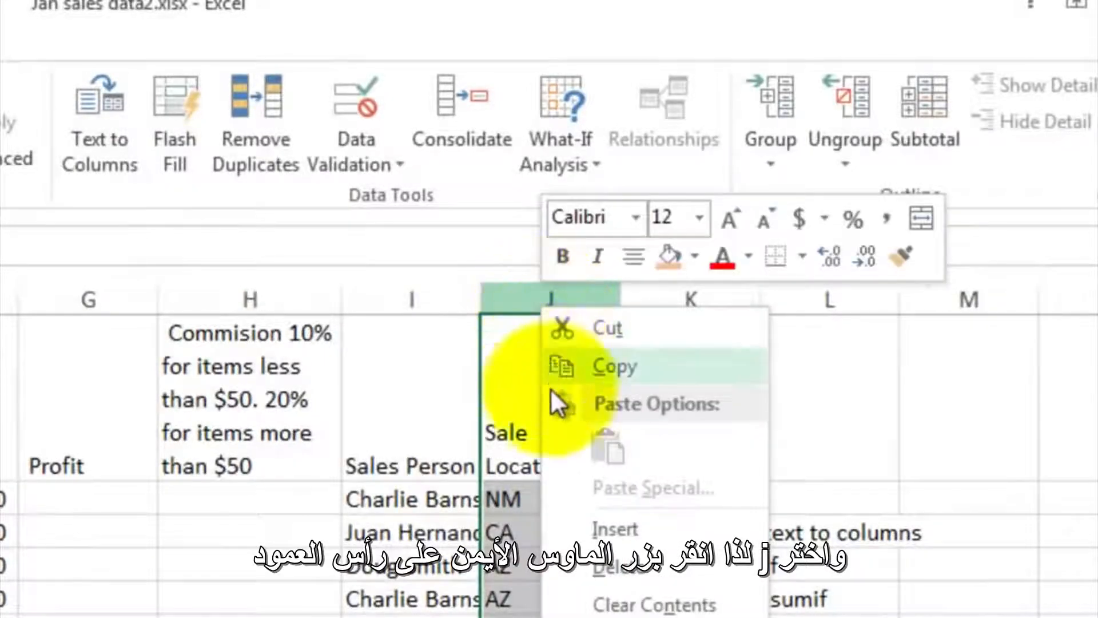
left_click(576, 521)
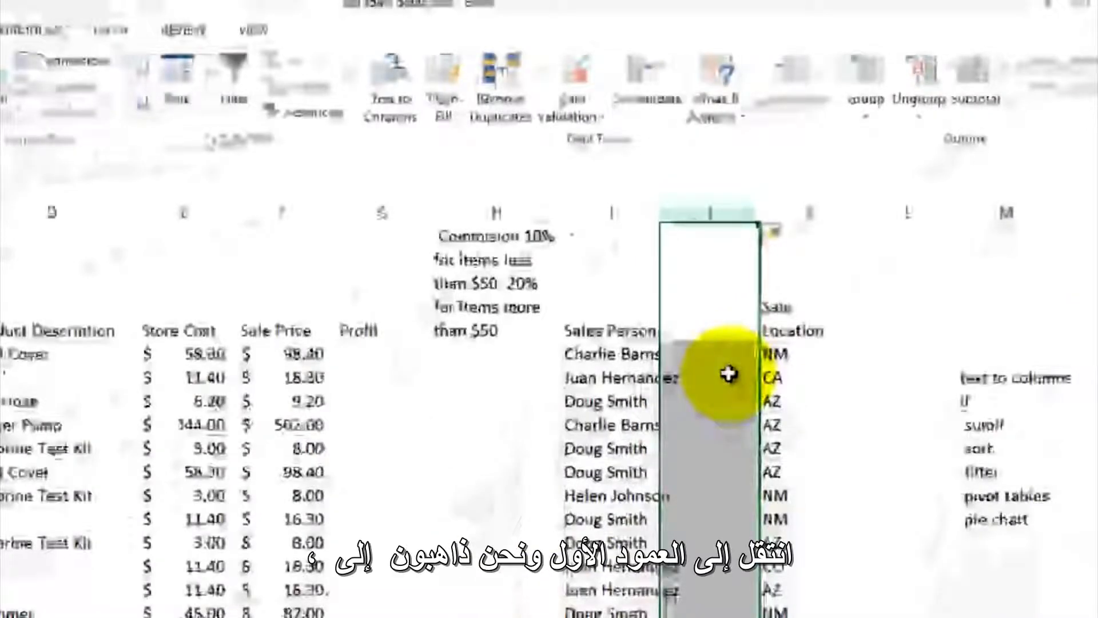
- Start Text to Columns on the Sales Person column I and choose Delimited as the original data type
left_click(614, 213)
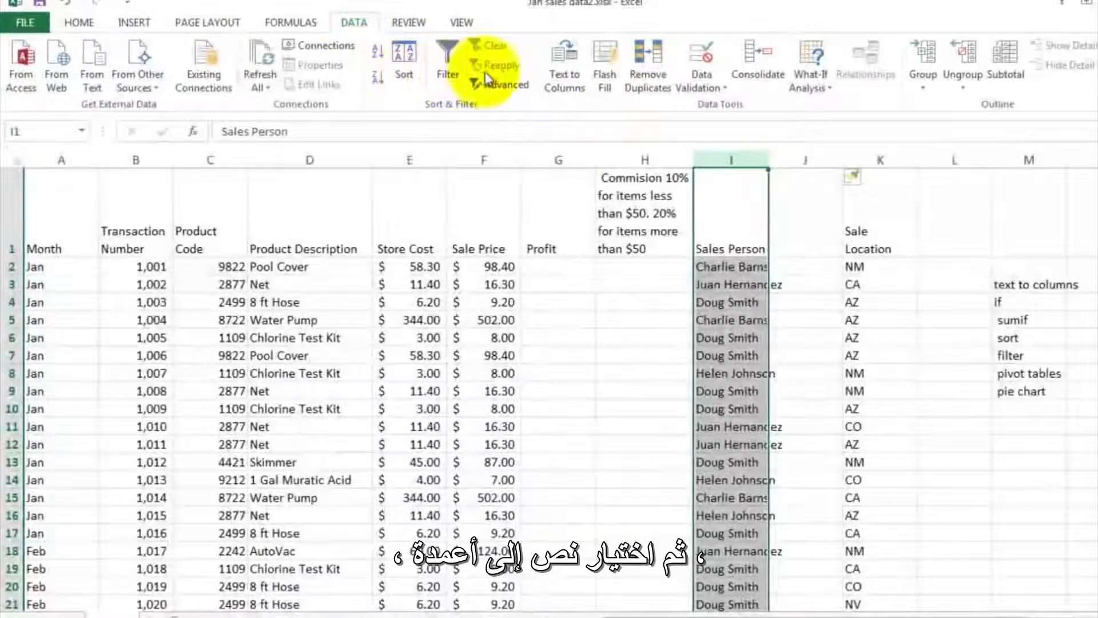
left_click(565, 60)
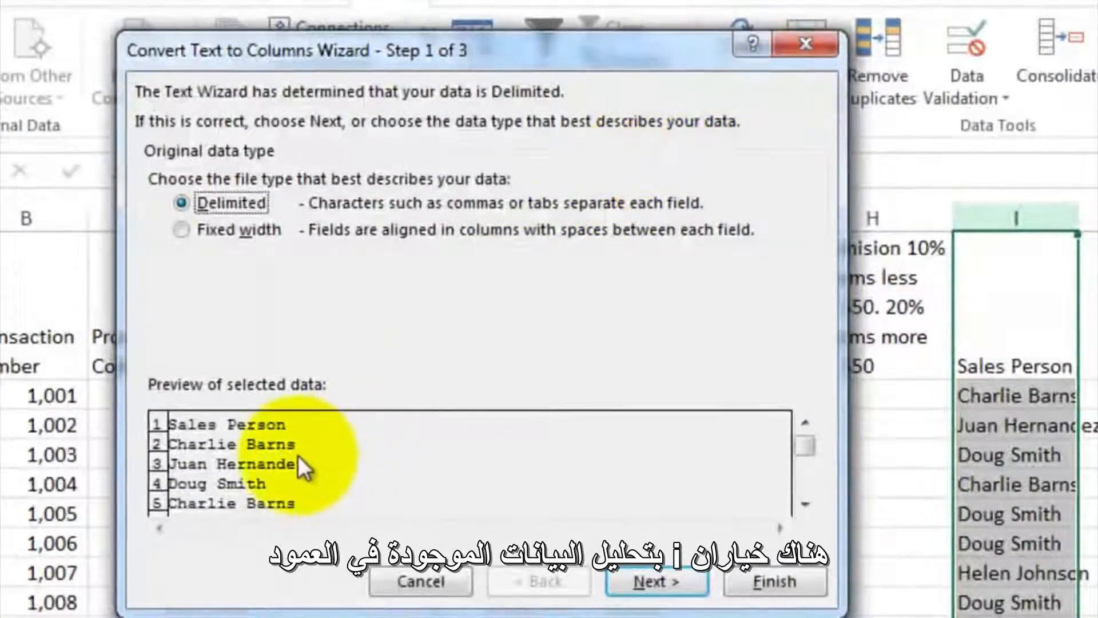
left_click(222, 229)
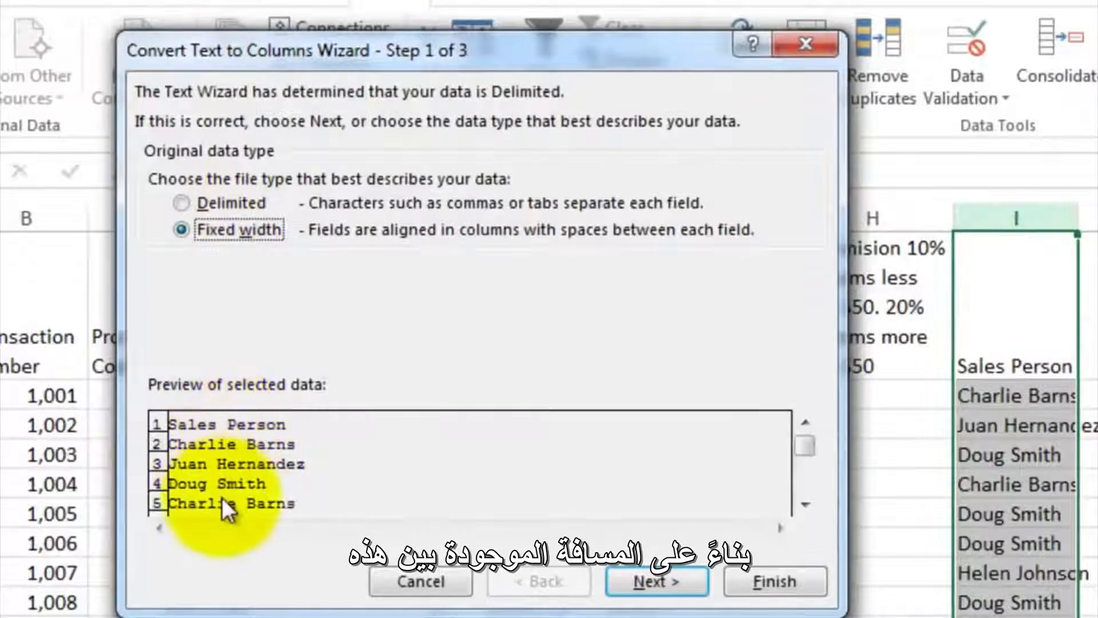
left_click(181, 202)
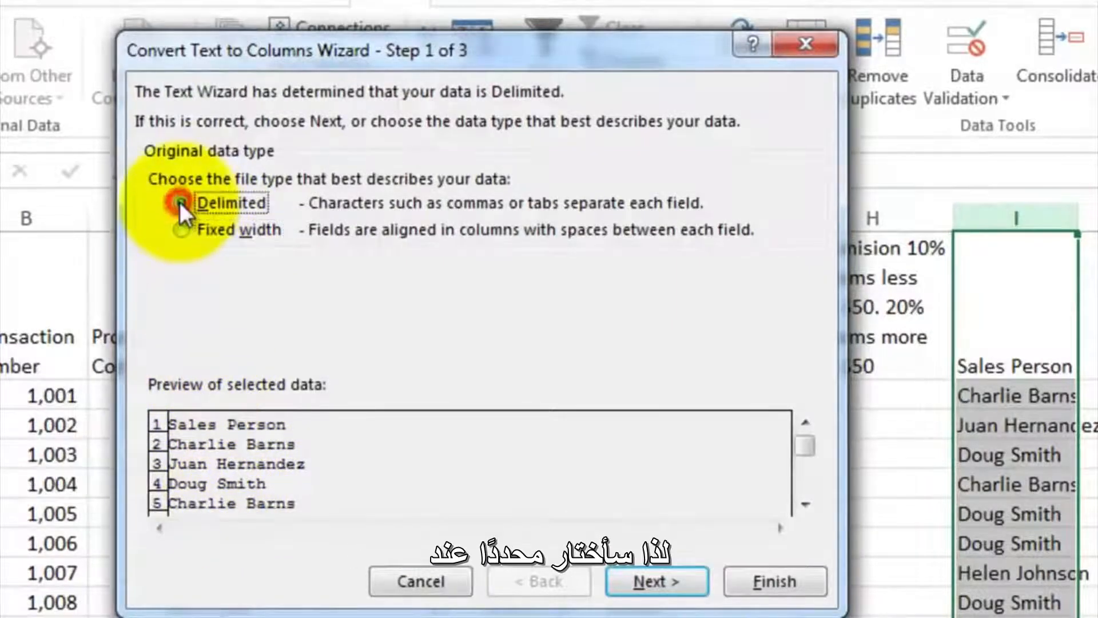
left_click(636, 579)
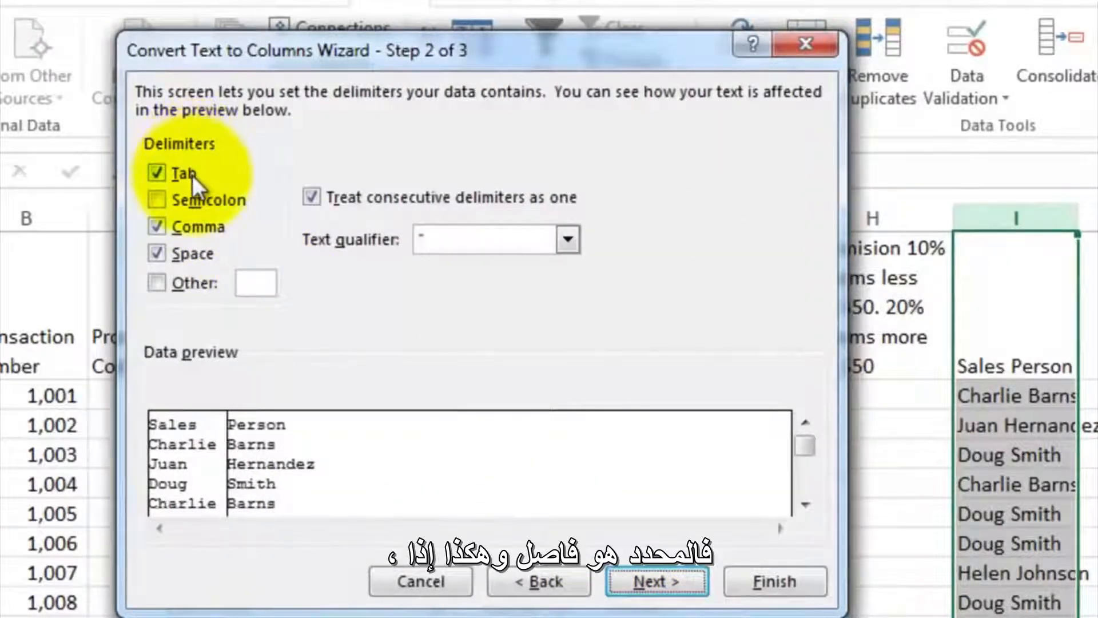
- Set Space as the only delimiter and finish splitting the sales person names into columns I and J
left_click(180, 255)
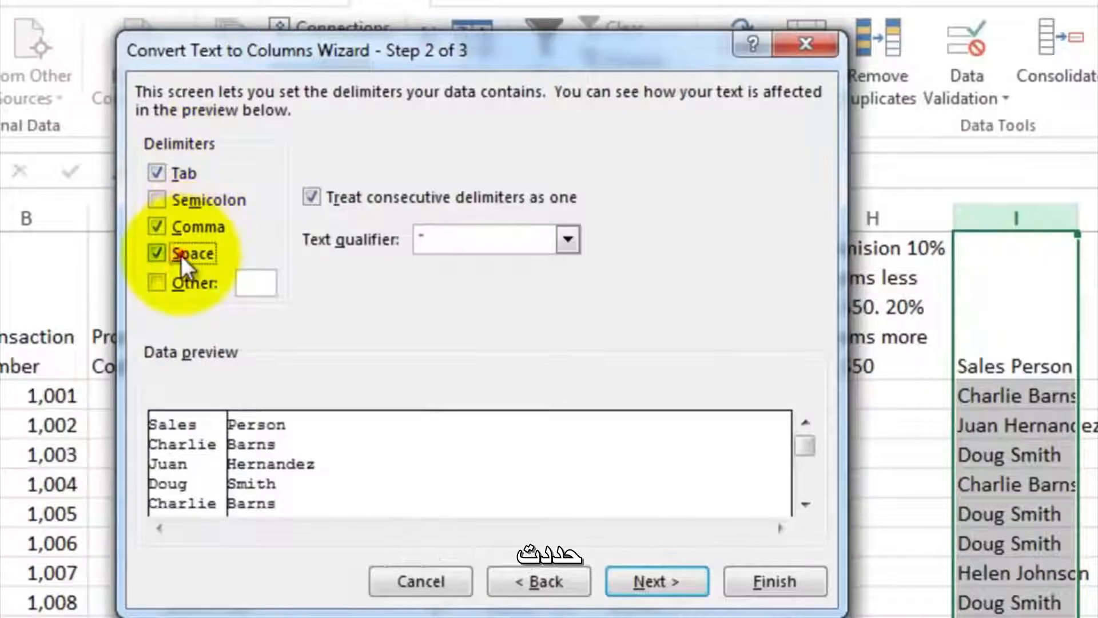
left_click(171, 225)
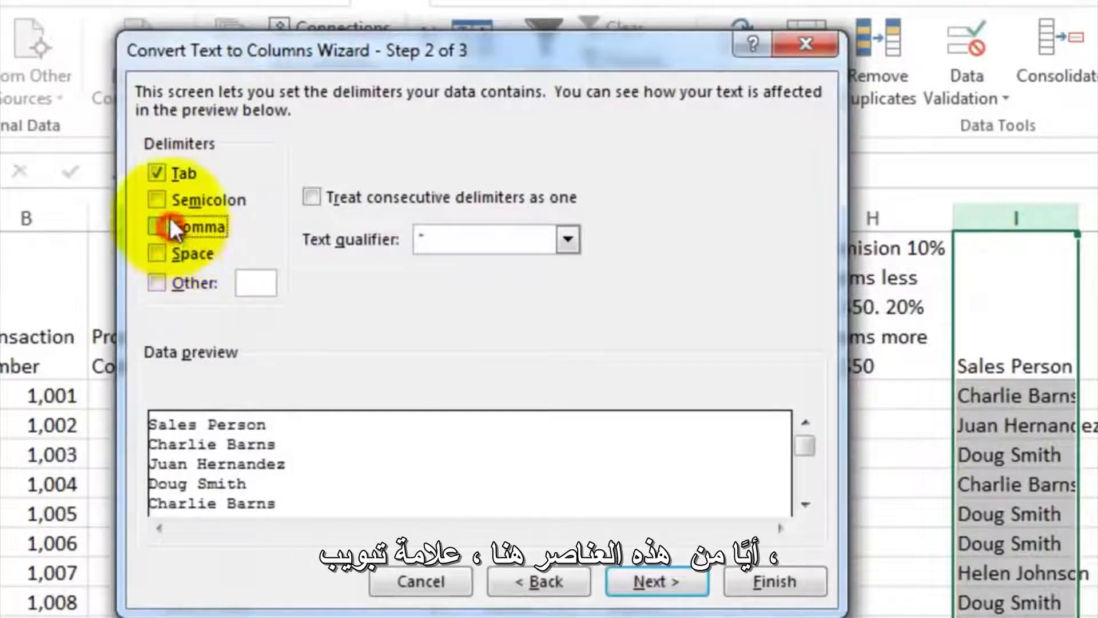
left_click(164, 174)
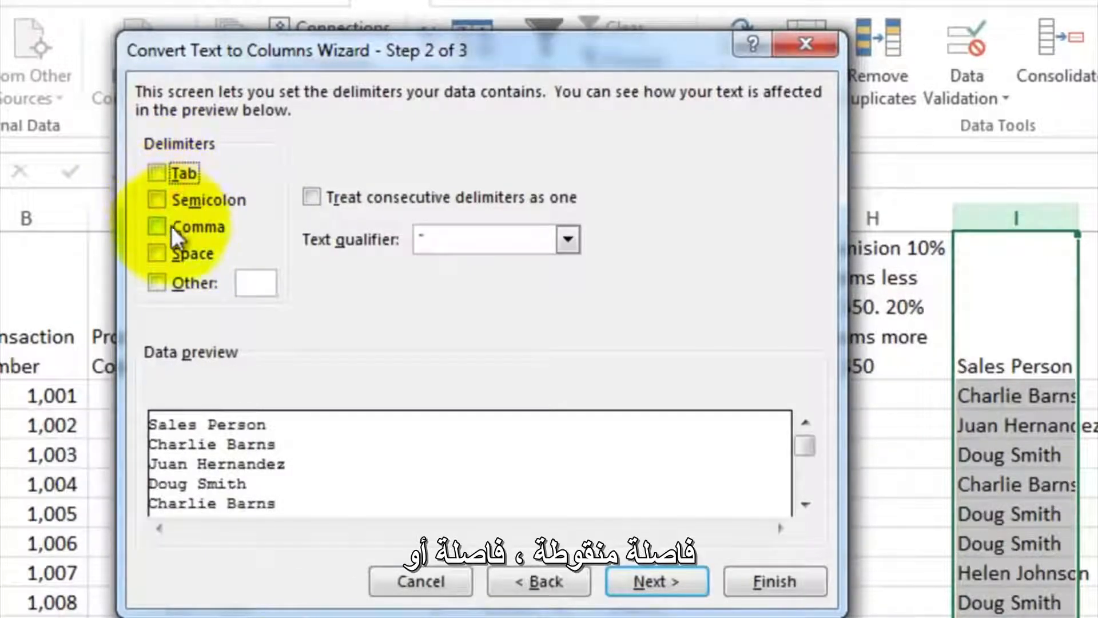
left_click(156, 252)
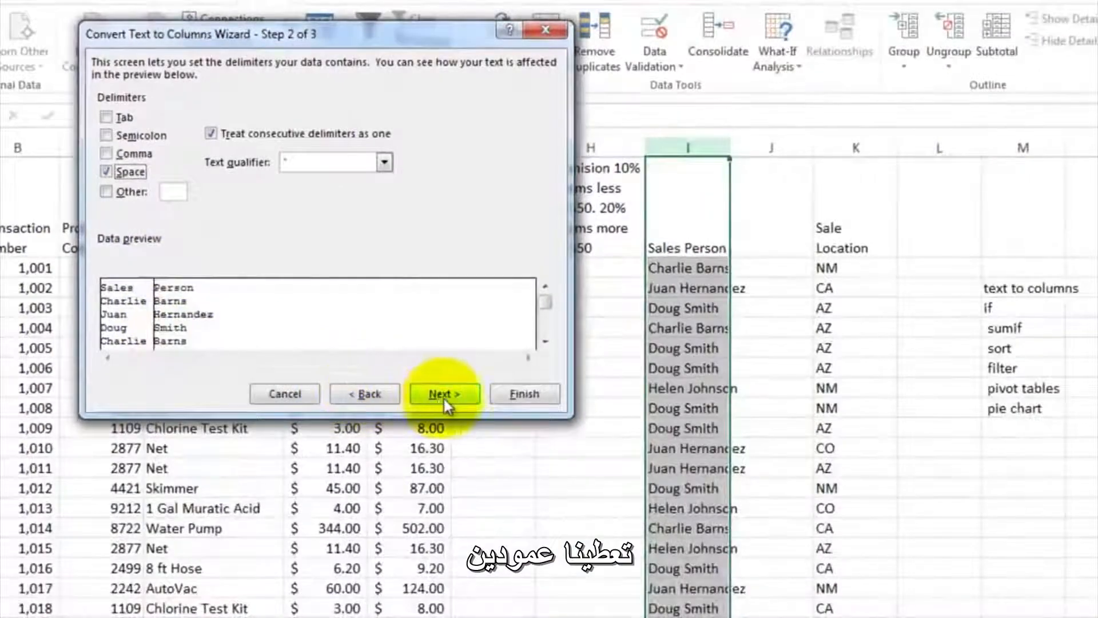
left_click(560, 420)
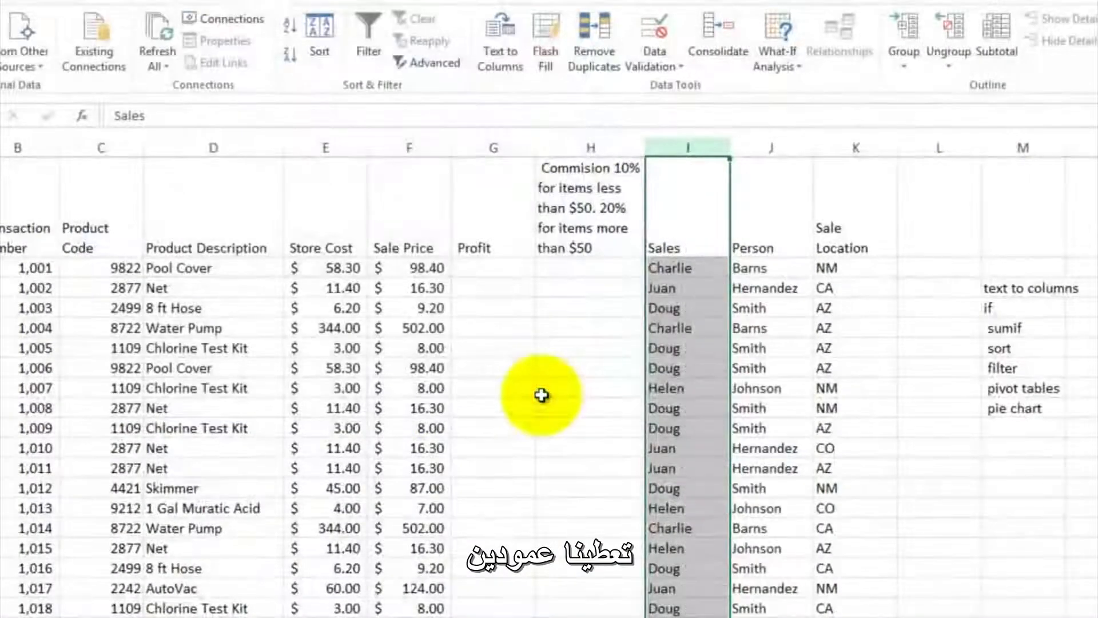
- Rename the headers of the split name columns to First Name in I1 and Last Name in J1
left_click(696, 247)
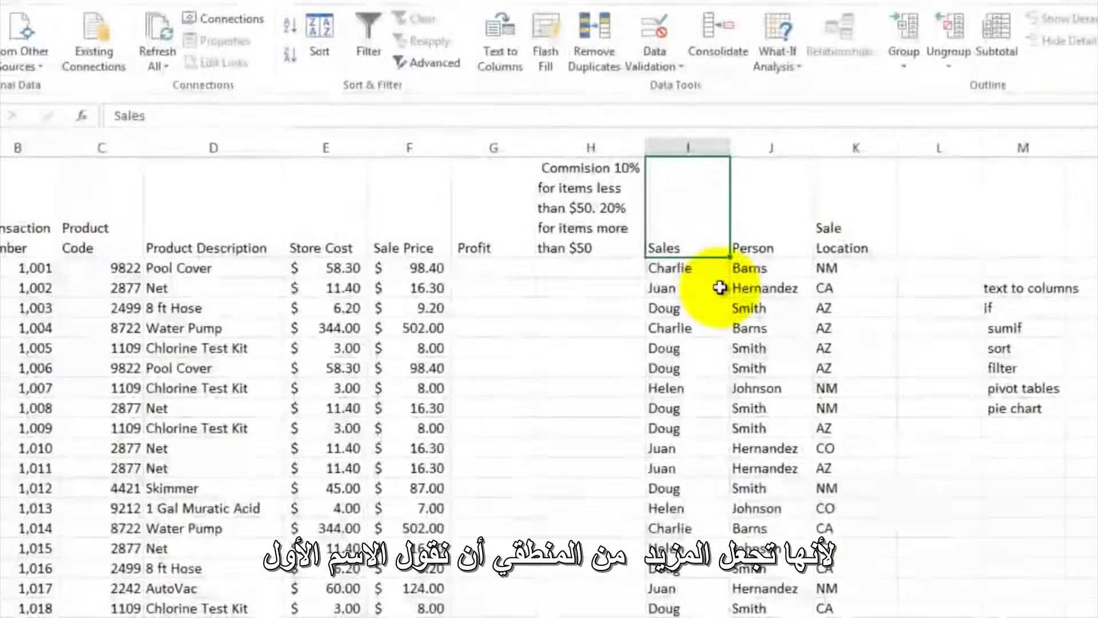
type("First Name")
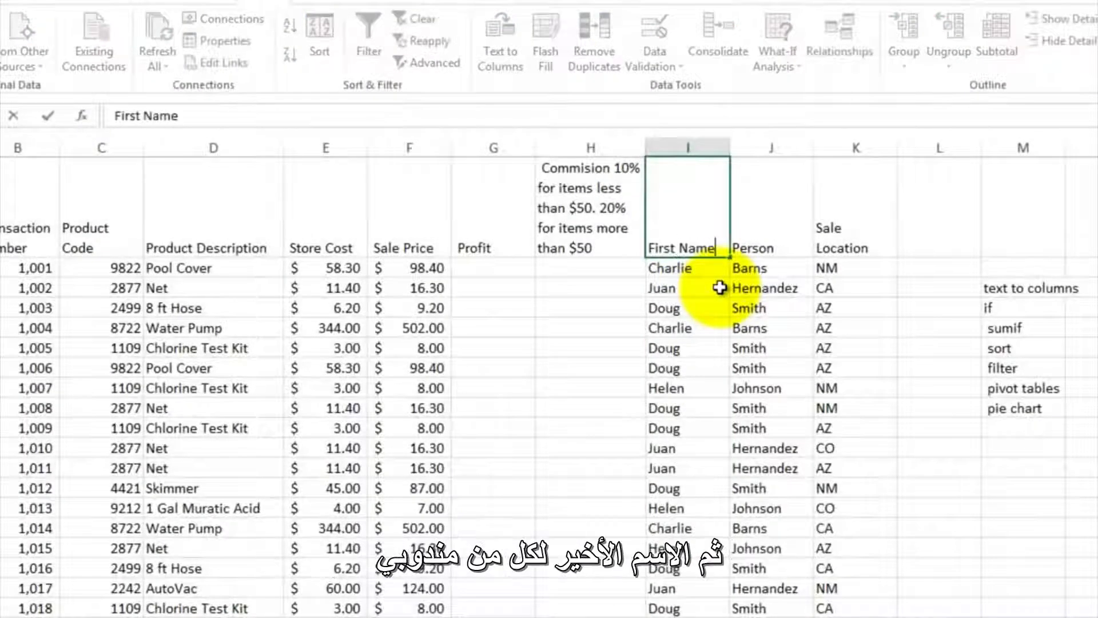
key("Tab")
type("Last Name")
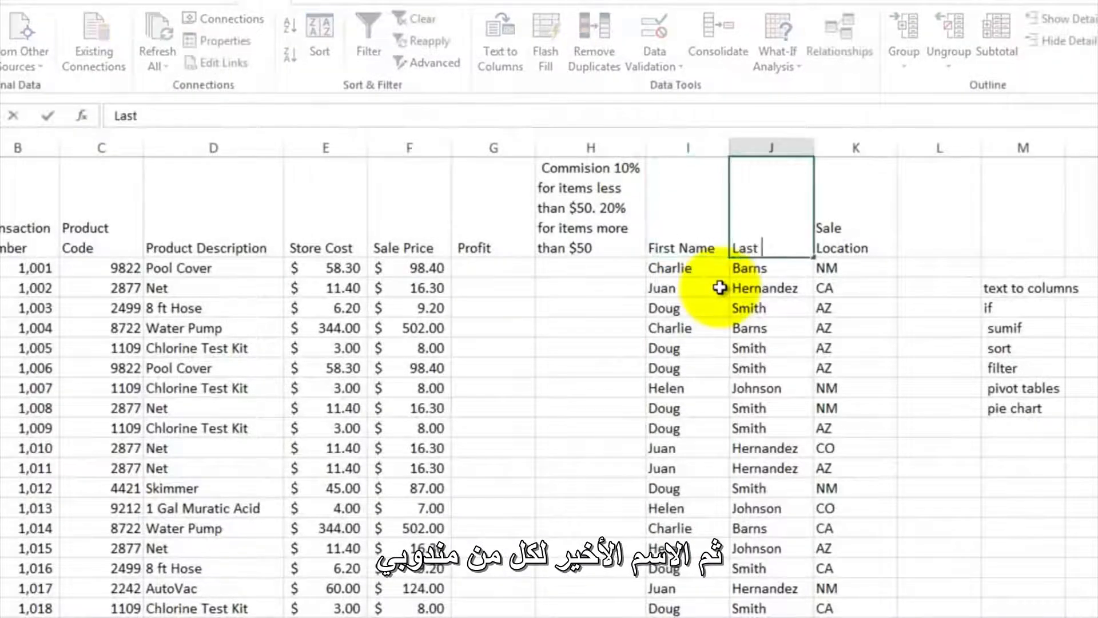
key("Return")
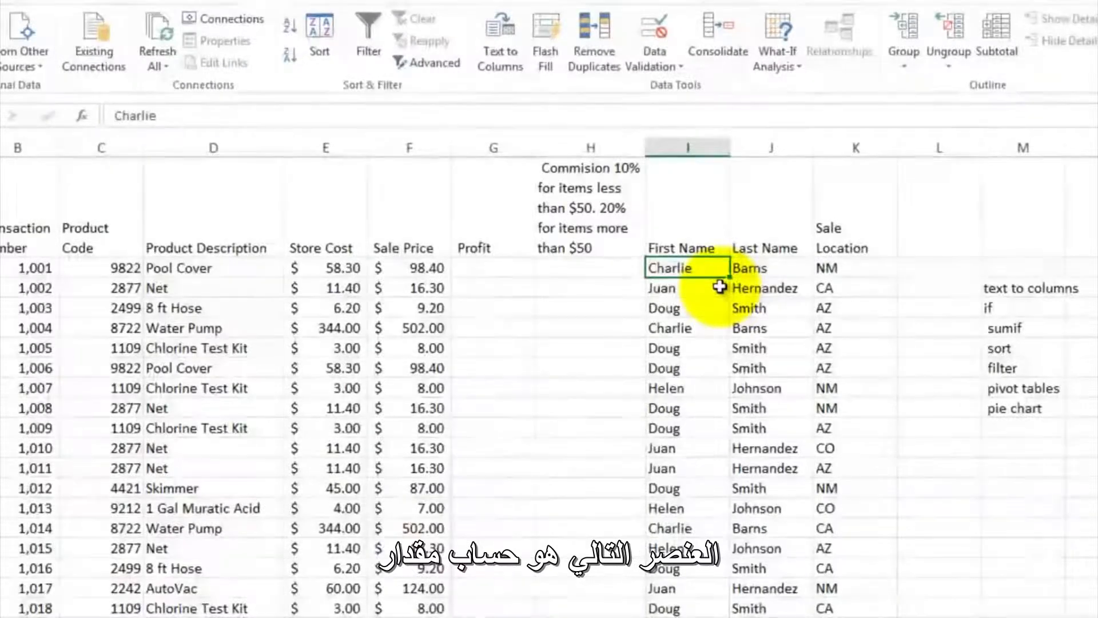
- Calculate the profit in G2 as sale price minus store cost with the formula =F2-E2
left_click(502, 272)
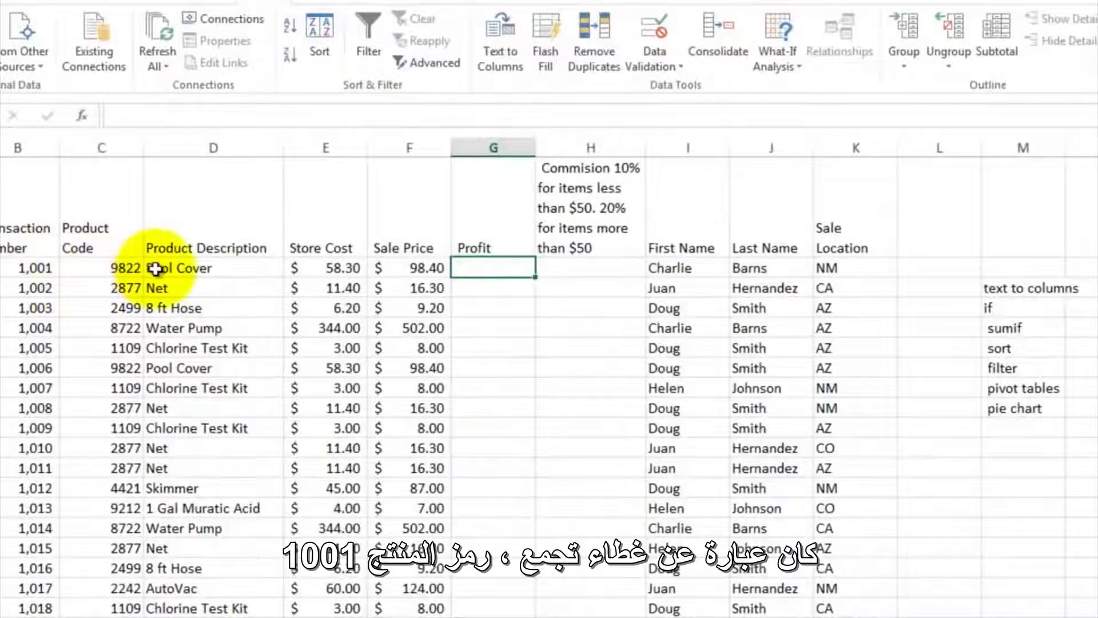
left_click(111, 268)
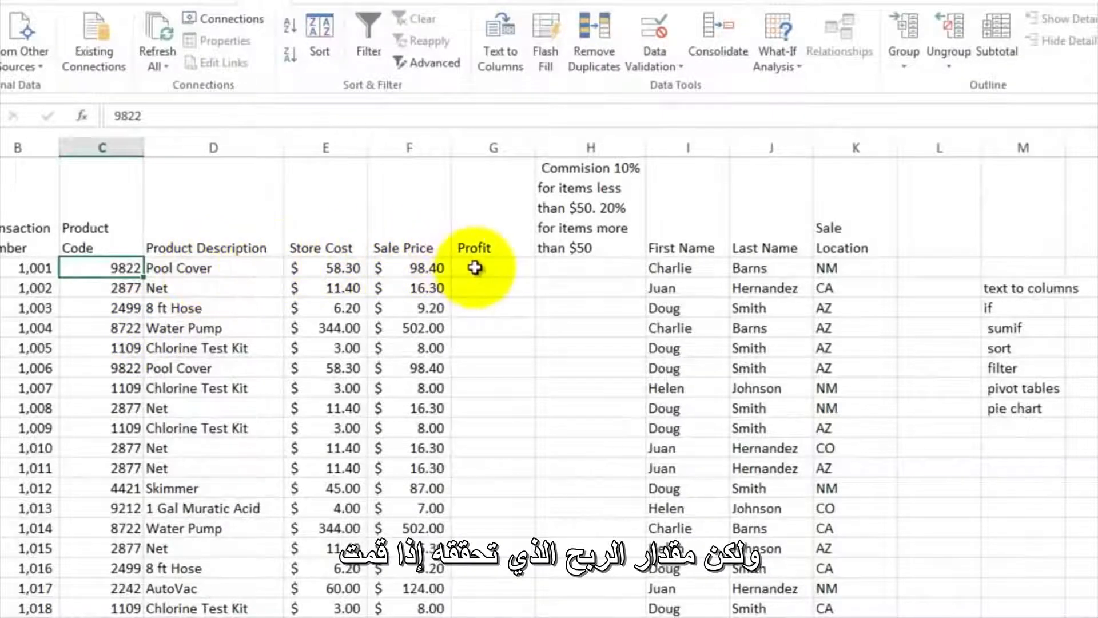
left_click(409, 266)
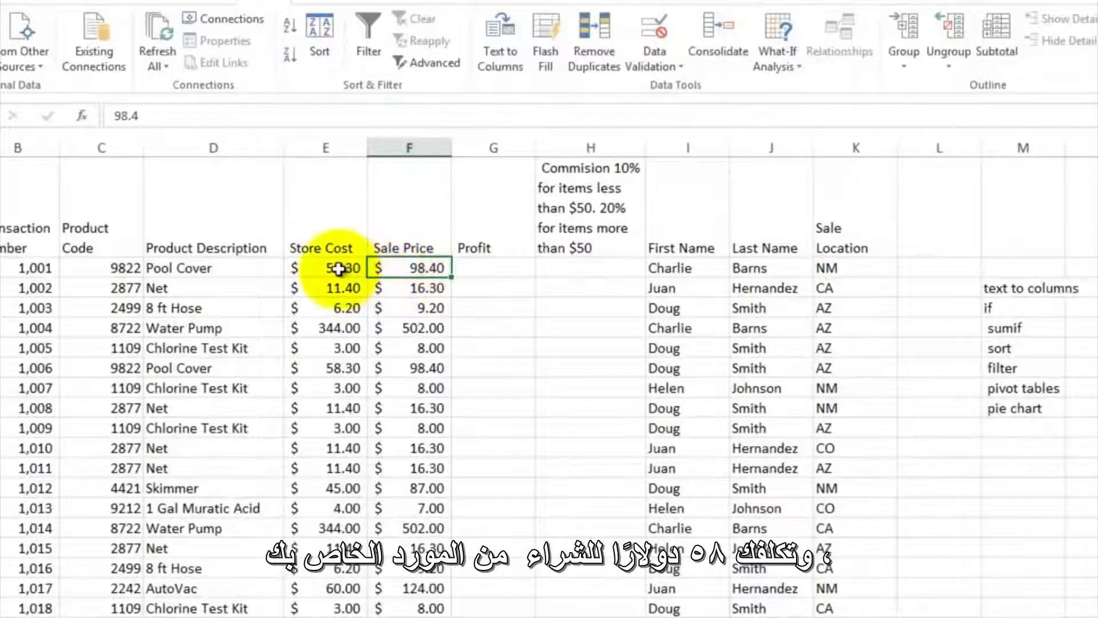
left_click(472, 267)
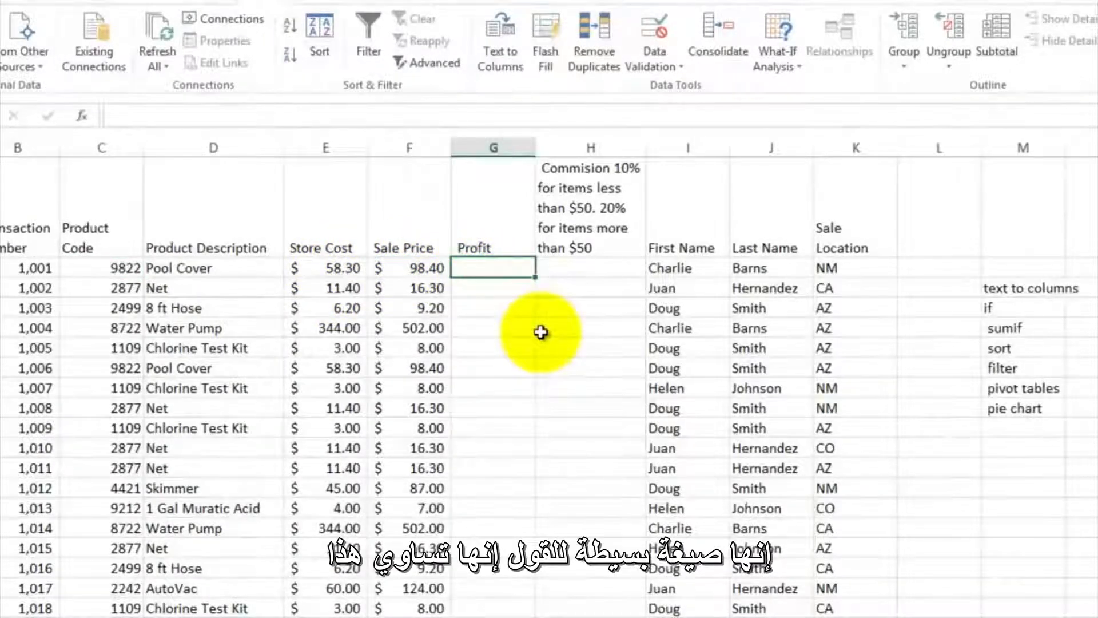
type("=")
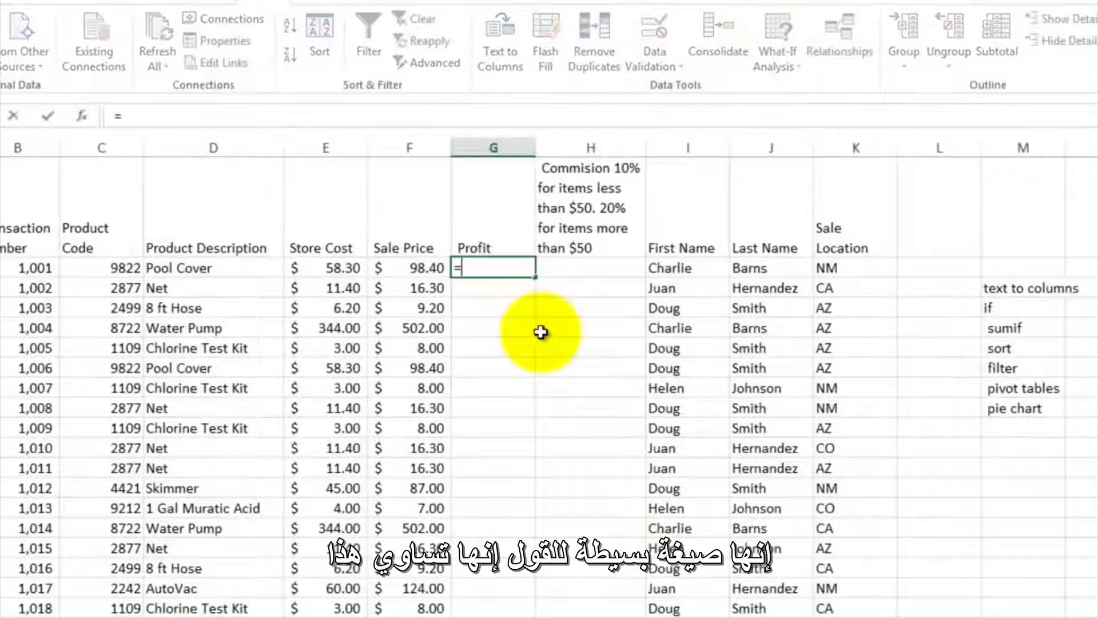
left_click(423, 270)
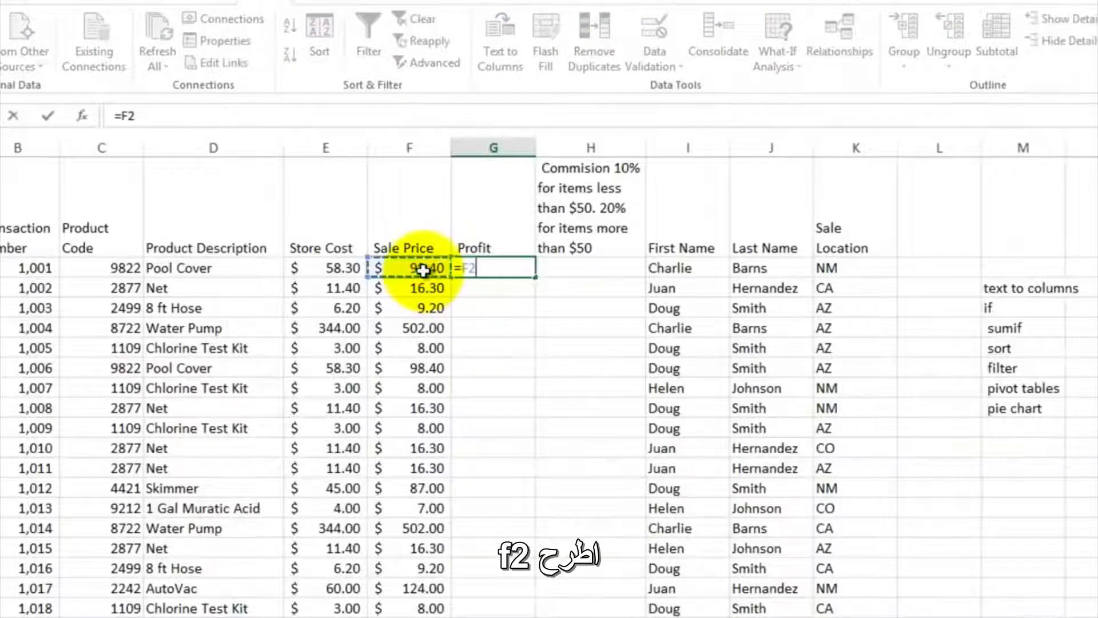
type("-")
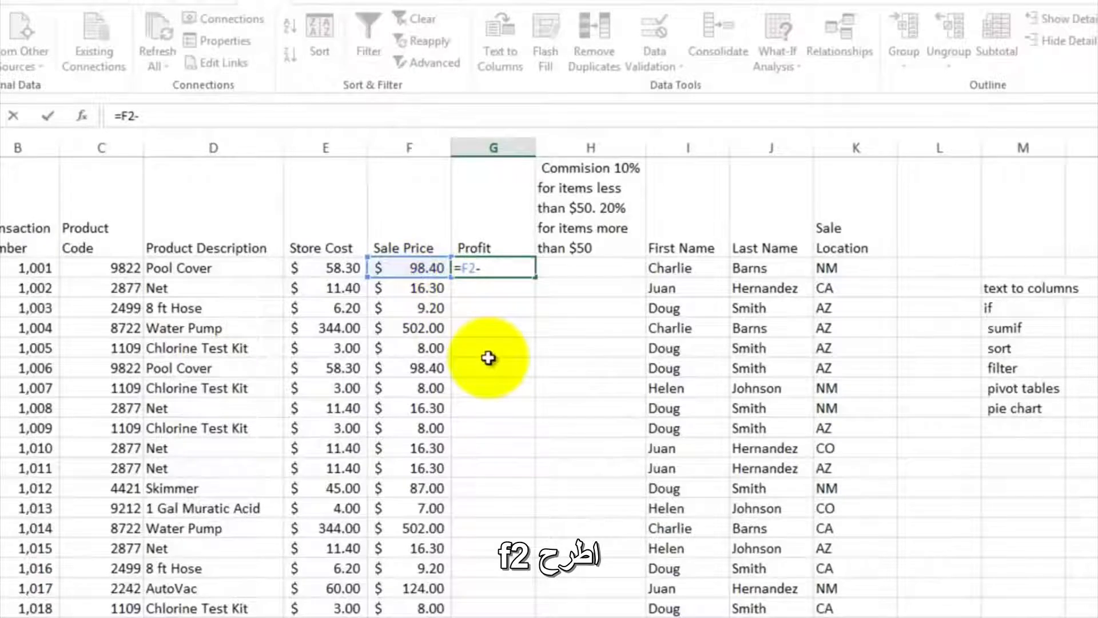
left_click(339, 268)
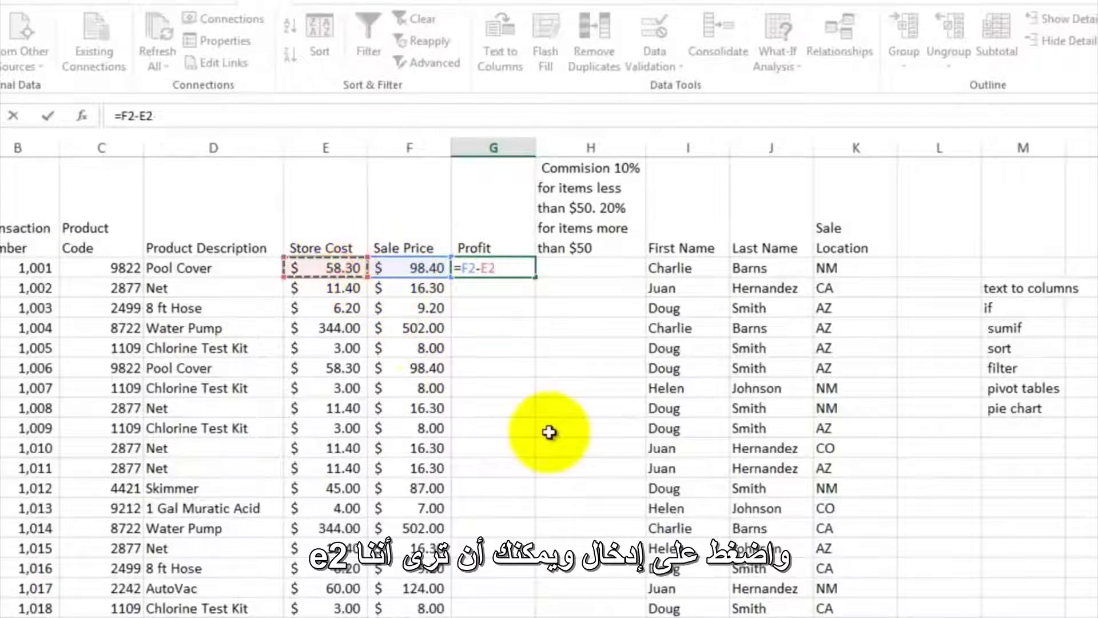
key("Return")
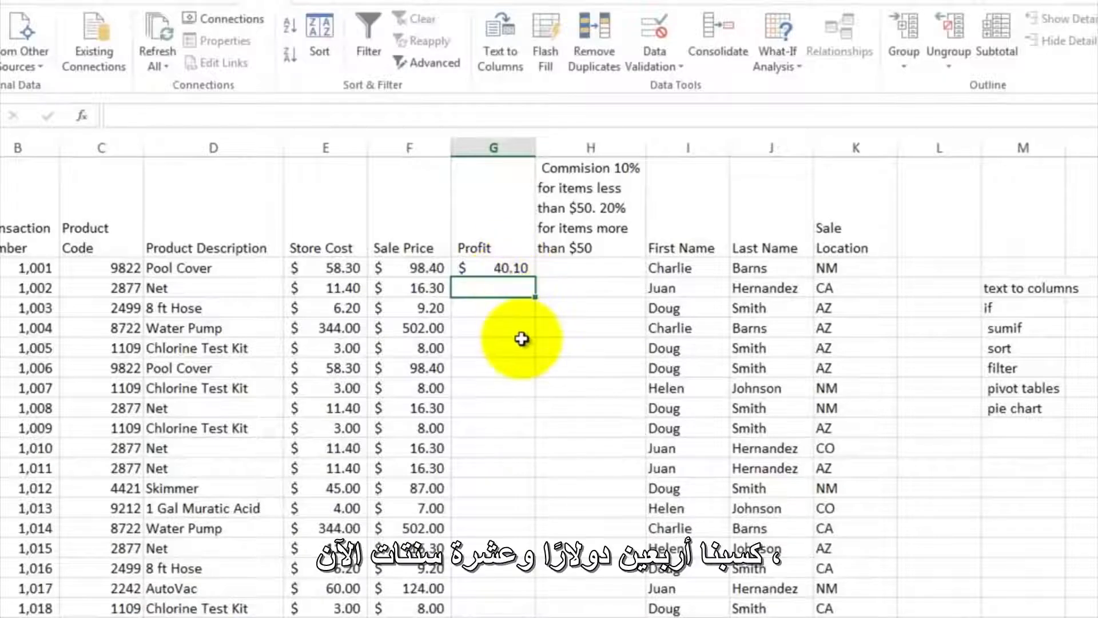
- Apply the Accounting number format with the dollar sign to the profit in G2
left_click(506, 267)
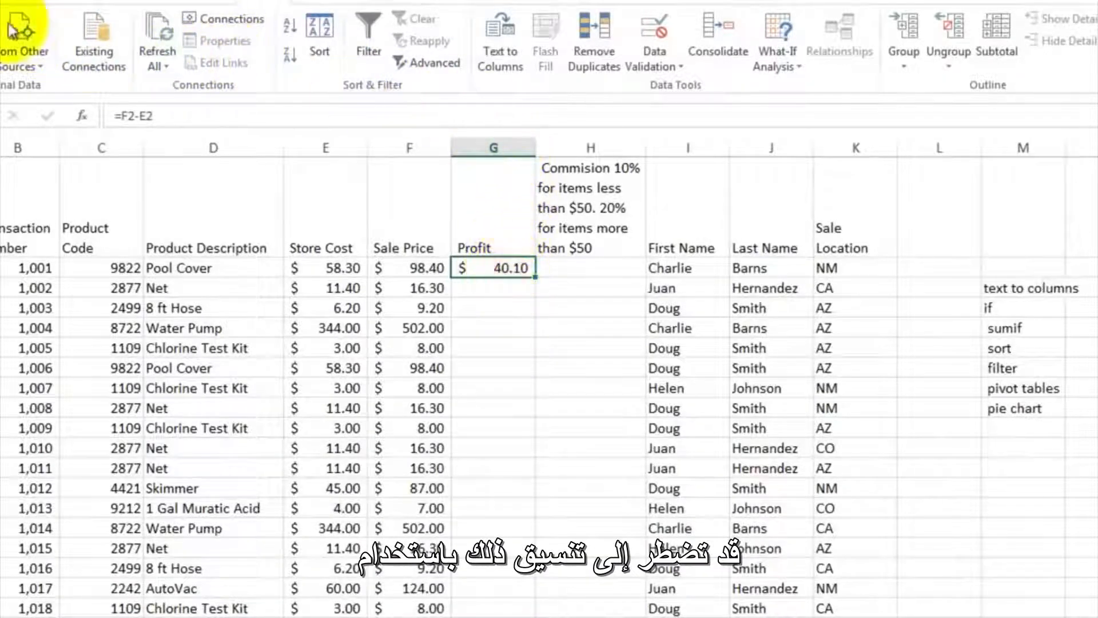
left_click(15, 3)
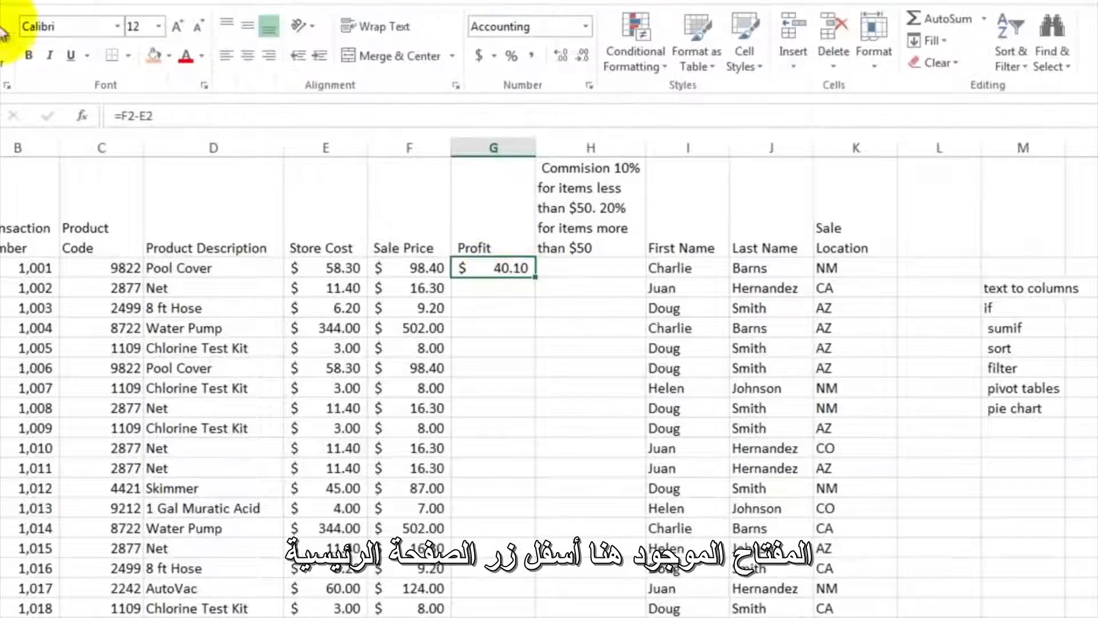
left_click(483, 61)
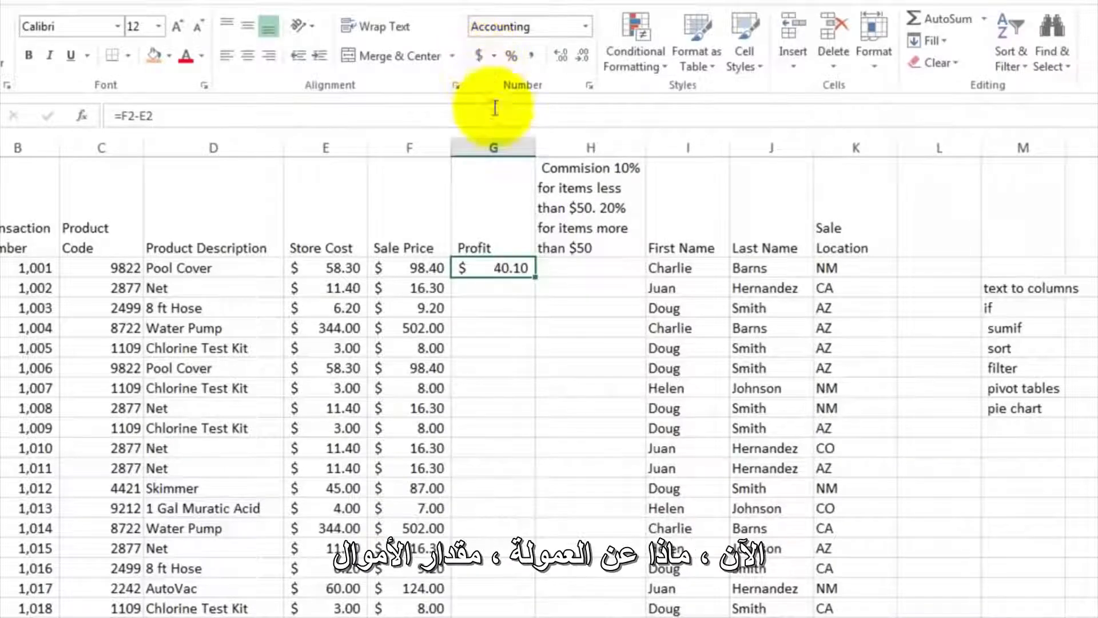
- Begin an IF formula in commission cell H2 with the logical test F2>50
left_click(552, 268)
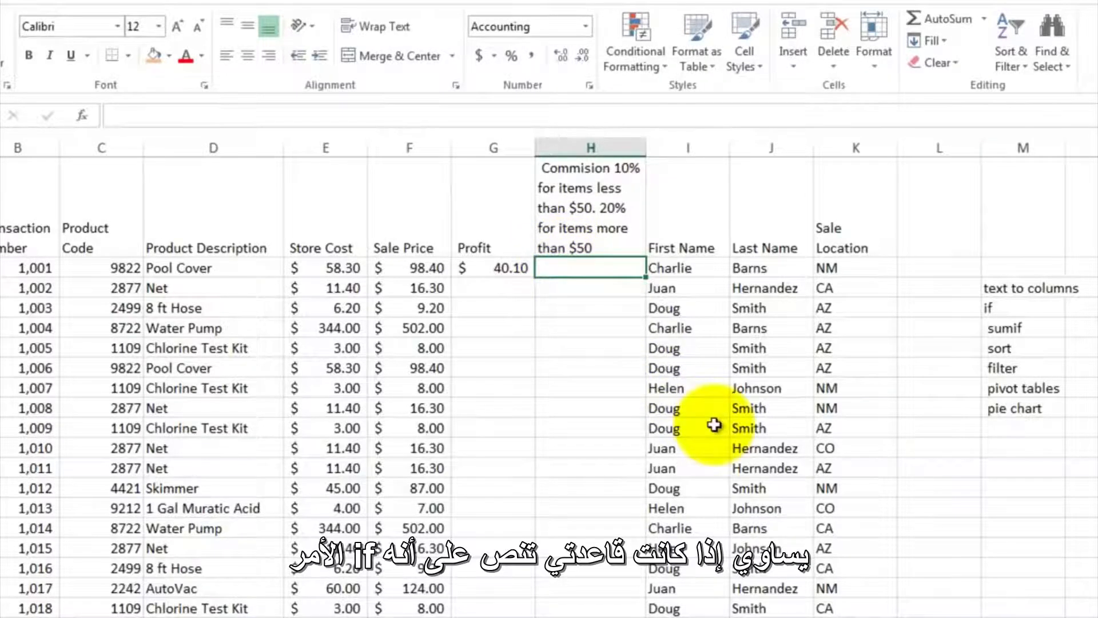
type("=if")
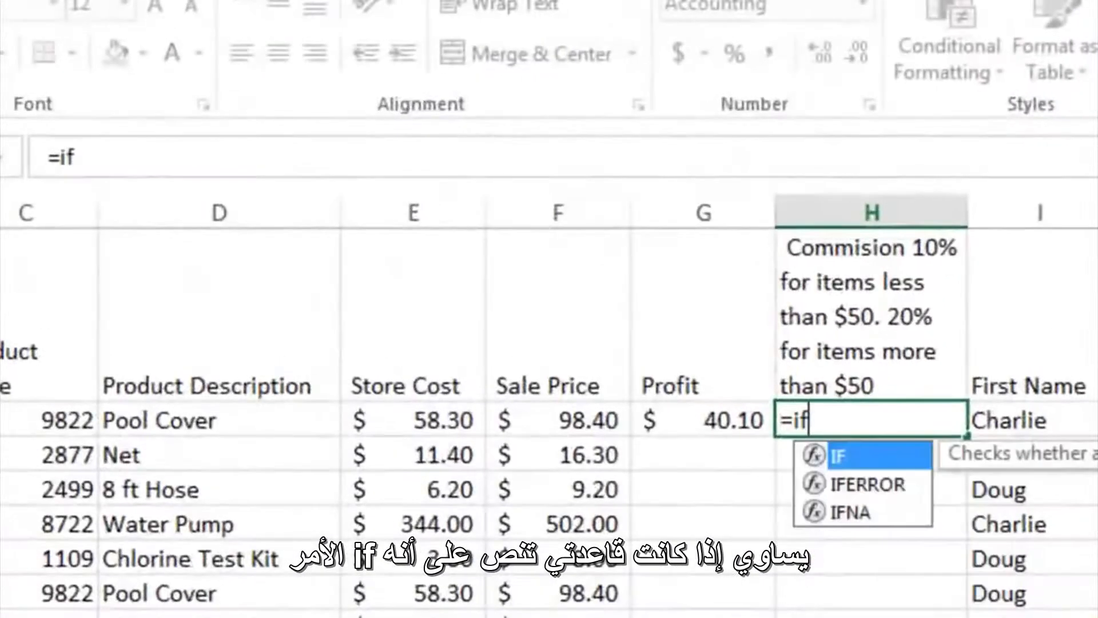
type("(")
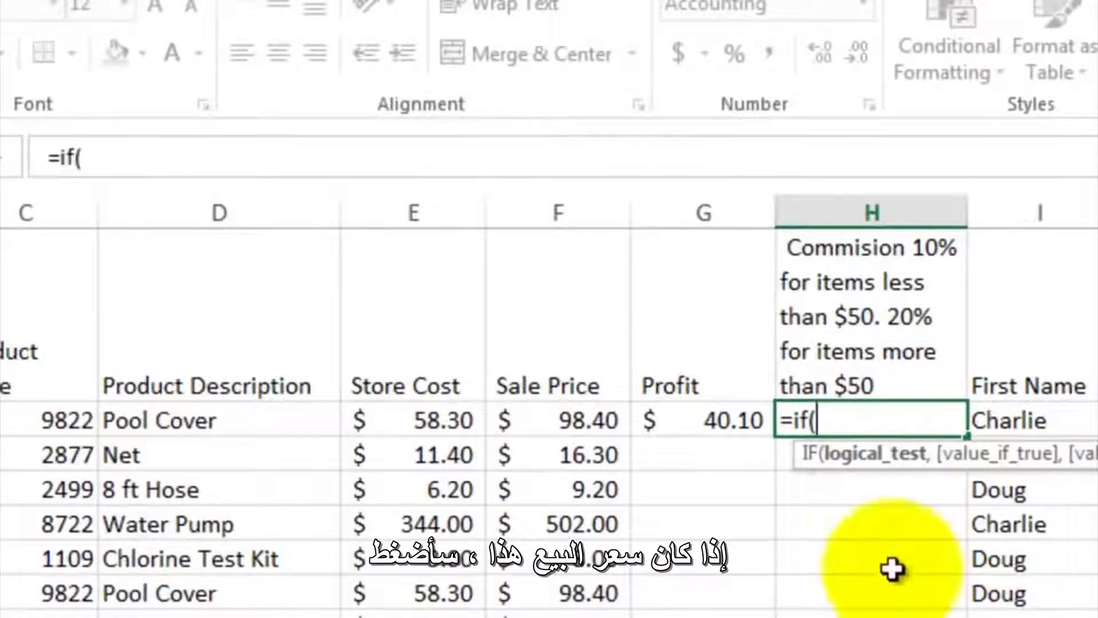
left_click(558, 416)
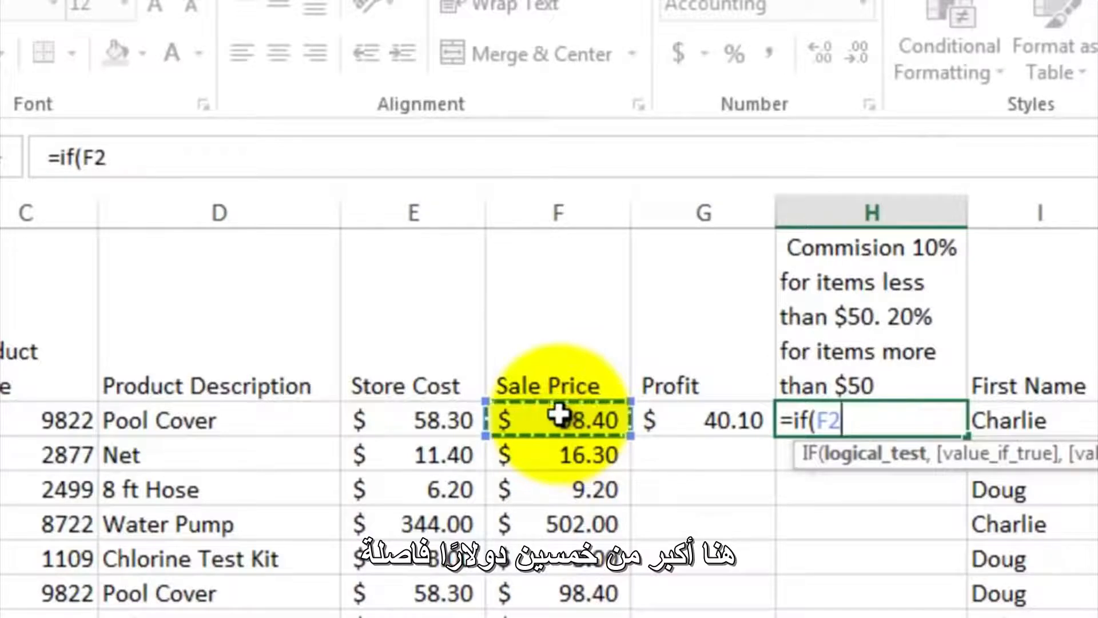
type(">50")
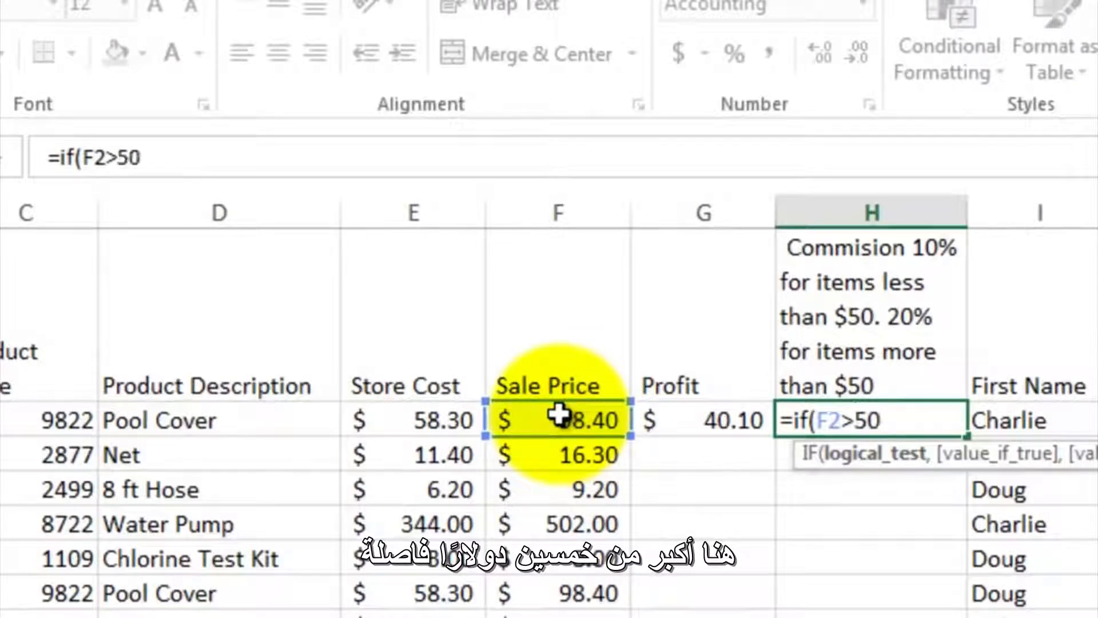
type(",")
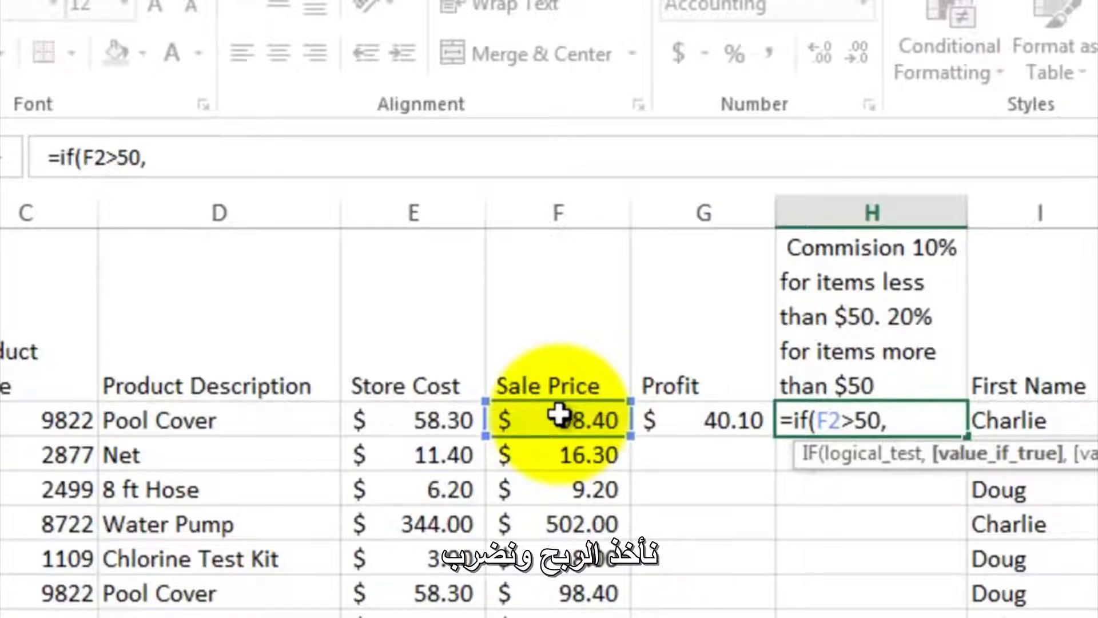
- Complete the IF formula in H2 with G2*.2 as the value if true and G2*.1 as the value if false
left_click(688, 418)
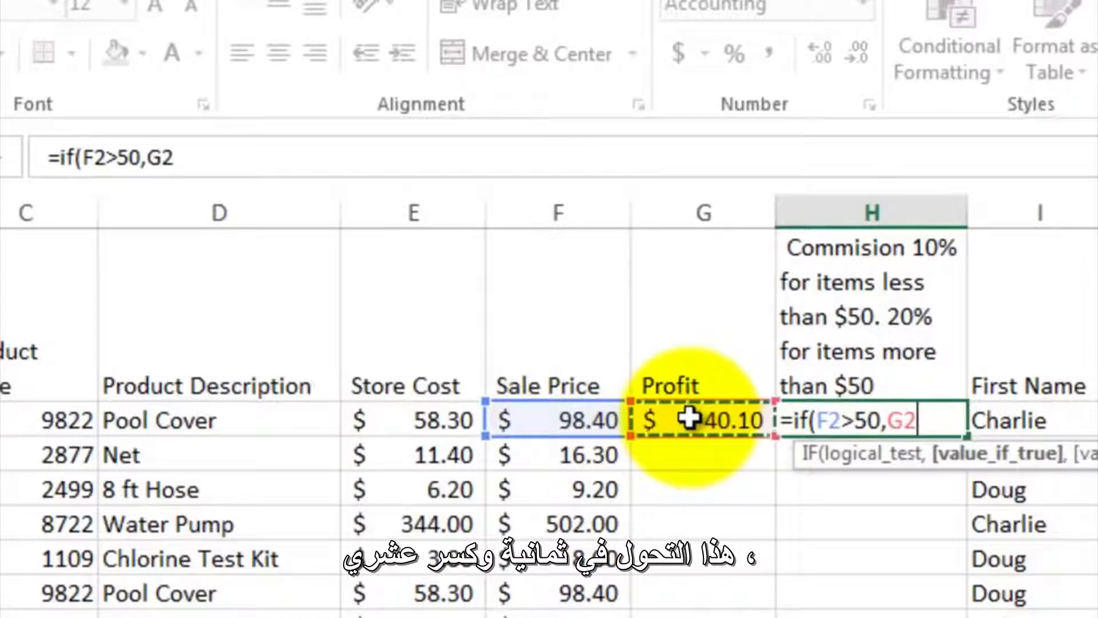
type("*.2")
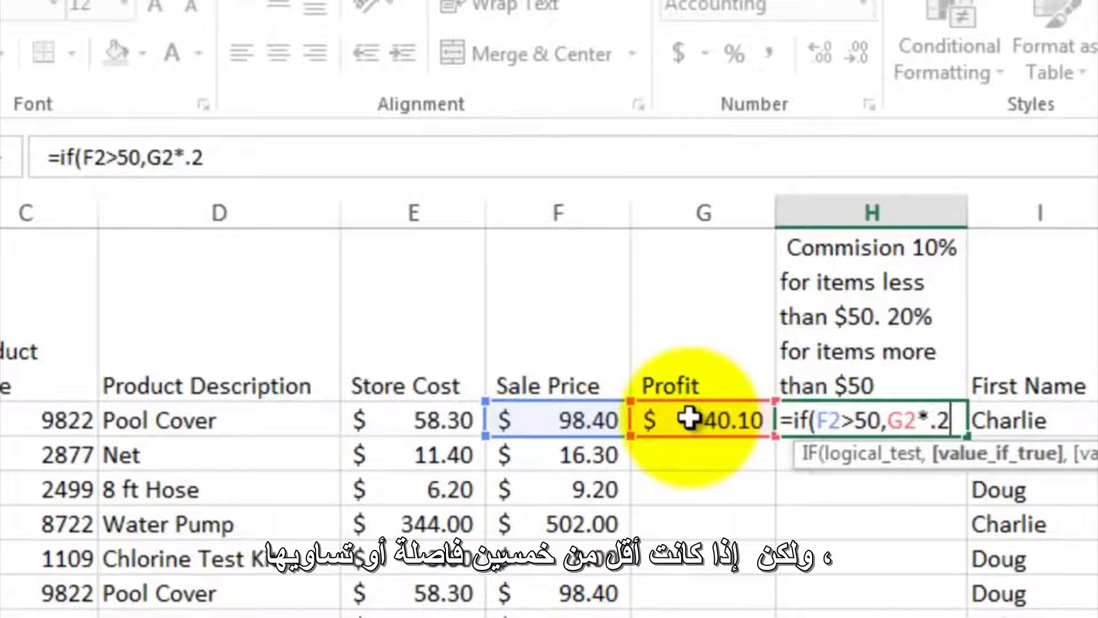
type(",")
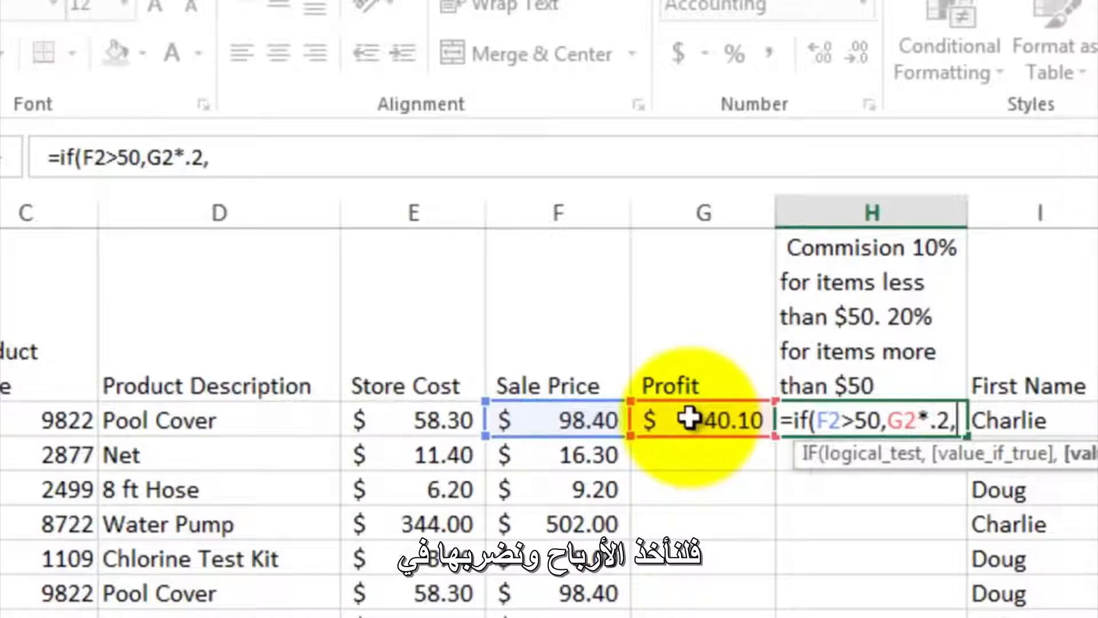
left_click(689, 420)
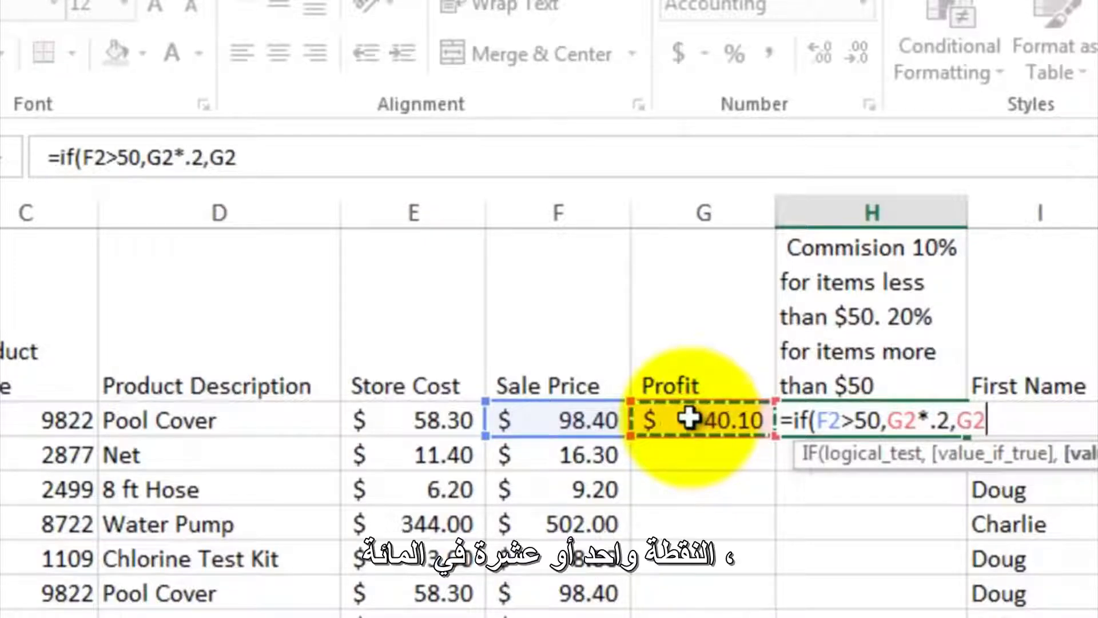
type("*")
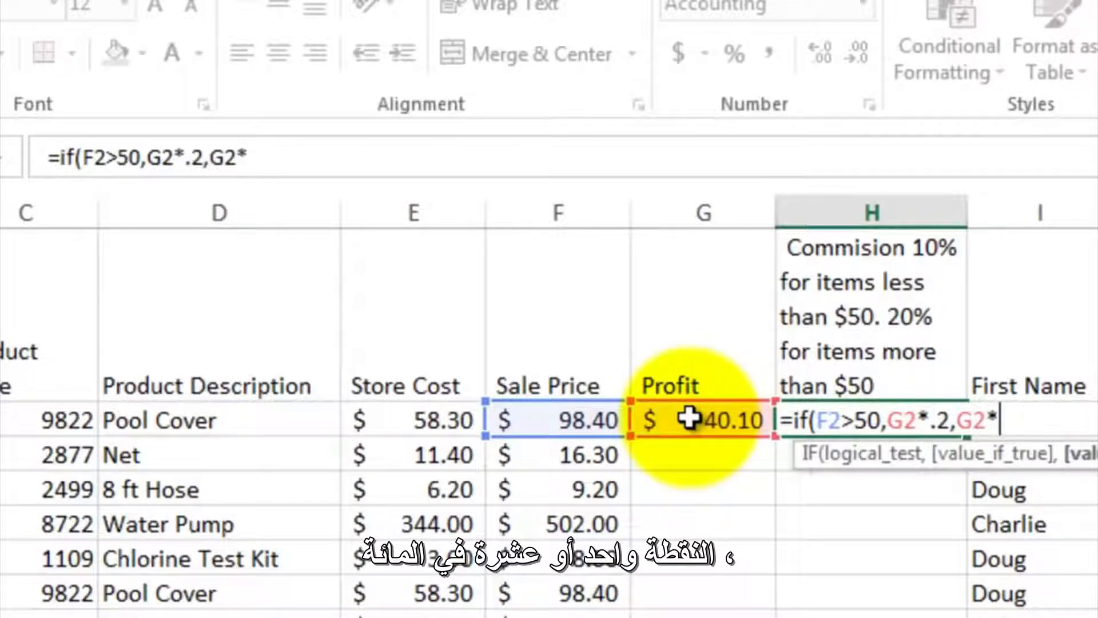
type(".1)")
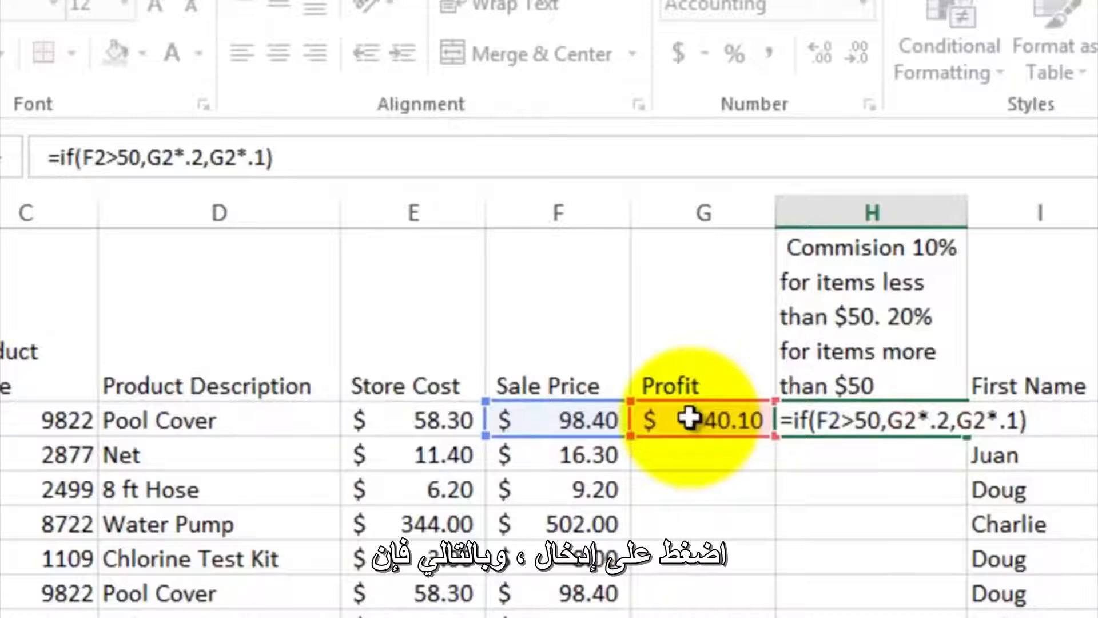
key("Return")
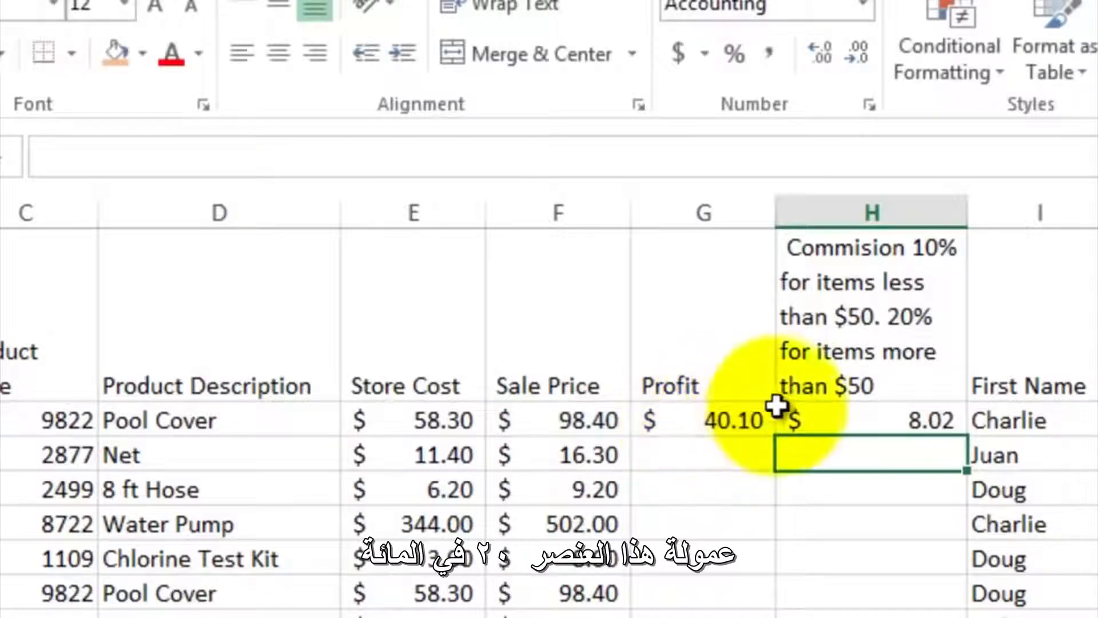
- Fill the profit and commission formulas in G2:H2 down to row 9
left_click(892, 420)
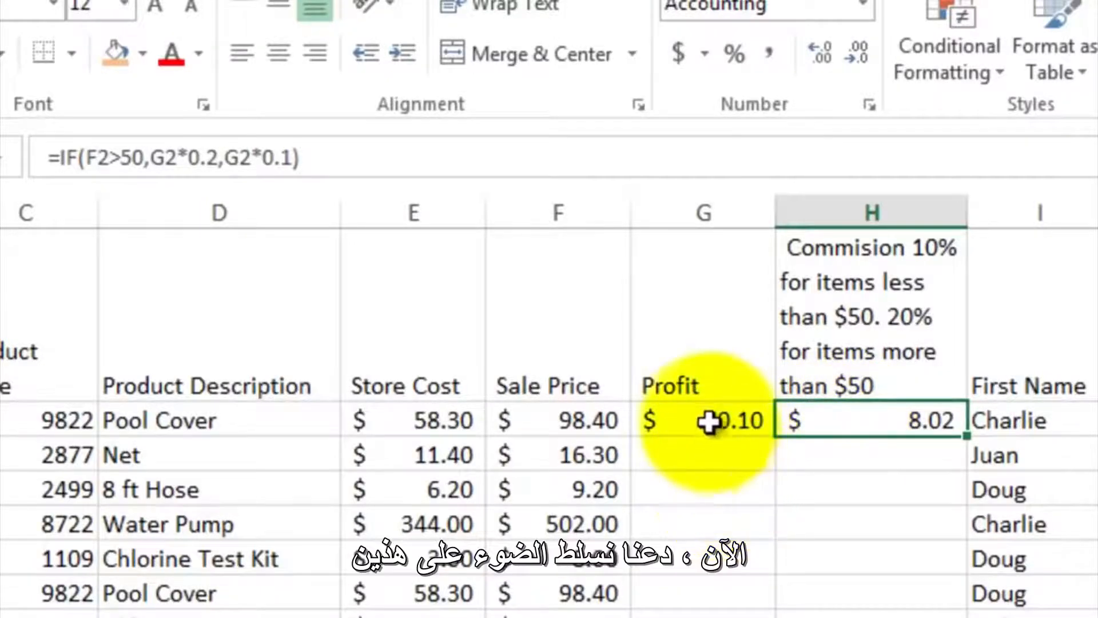
left_click_drag(708, 420, 803, 411)
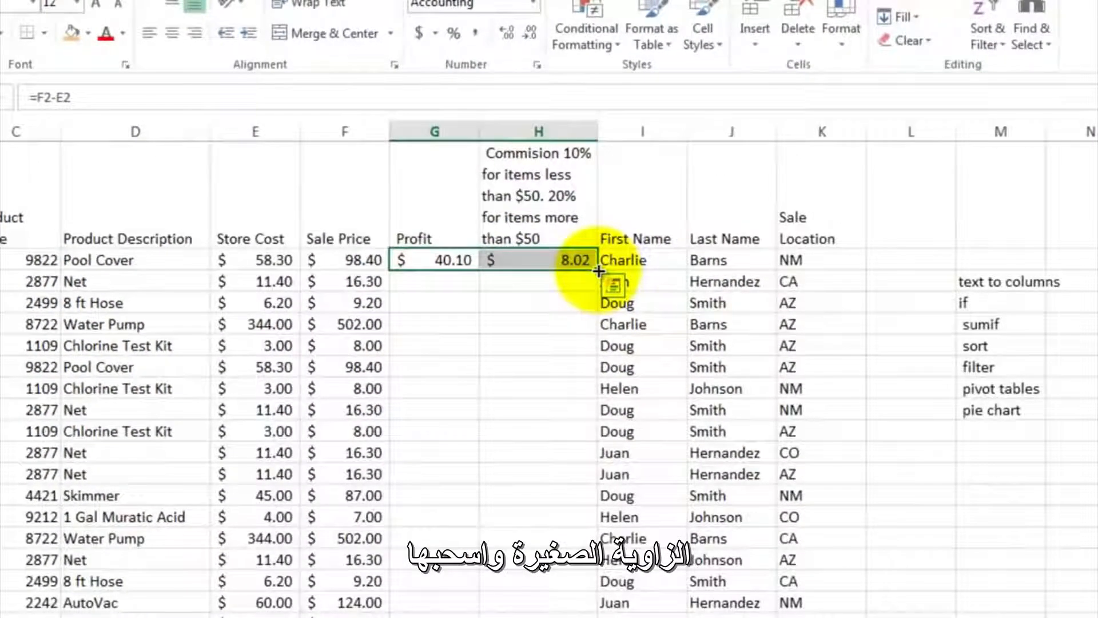
left_click_drag(598, 270, 589, 411)
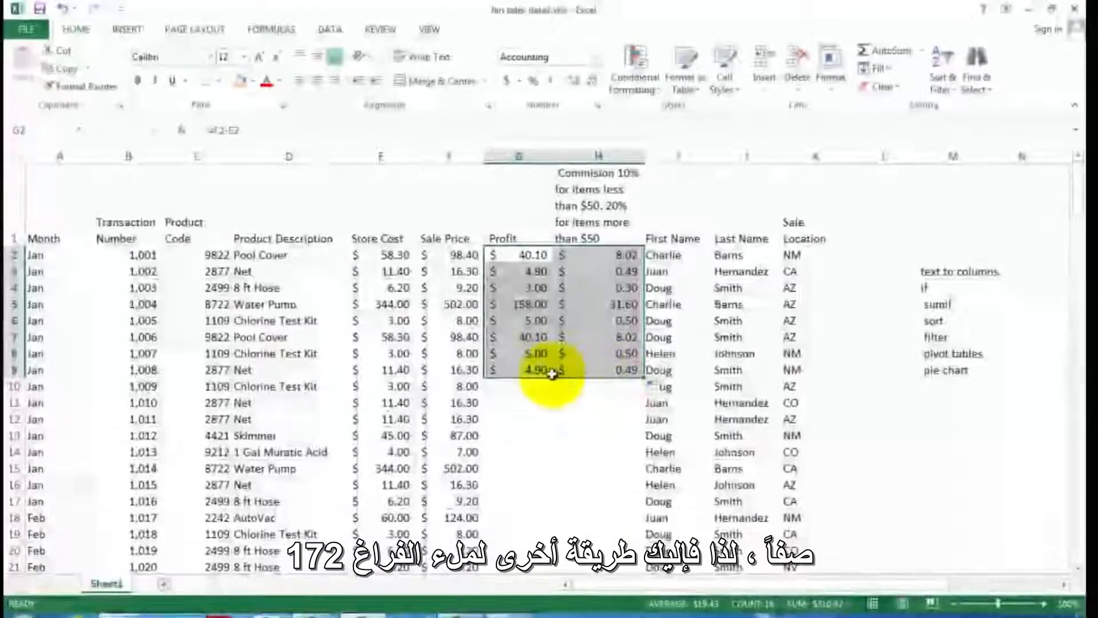
- Fill the profit and commission formulas from G2:H2 down through row 172 with the Fill Down command
left_click_drag(519, 254, 583, 254)
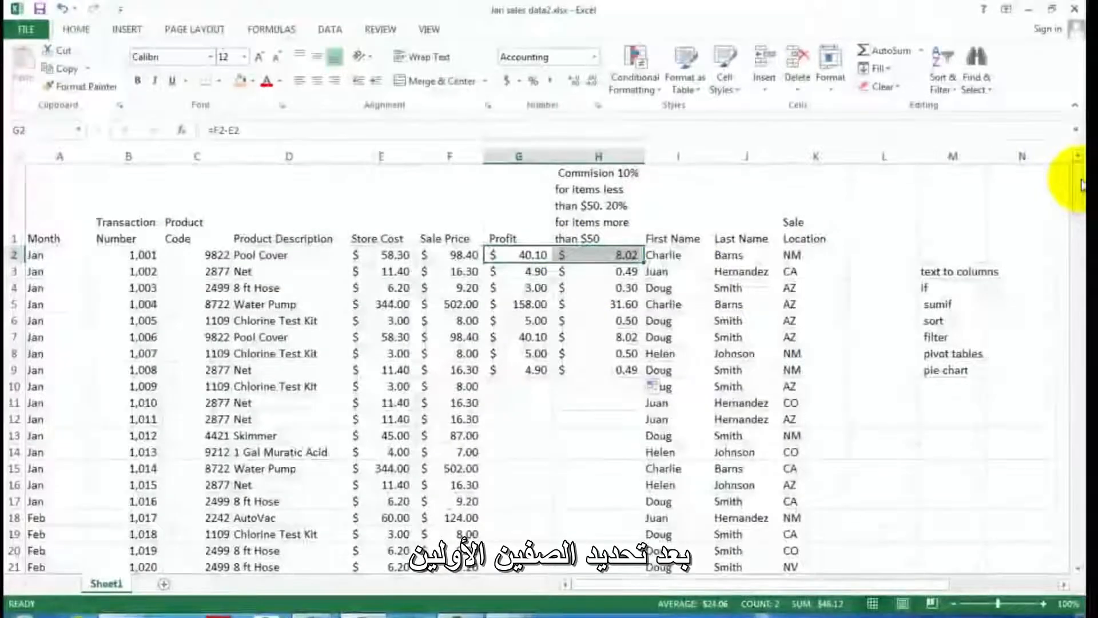
left_click_drag(1080, 182, 1077, 535)
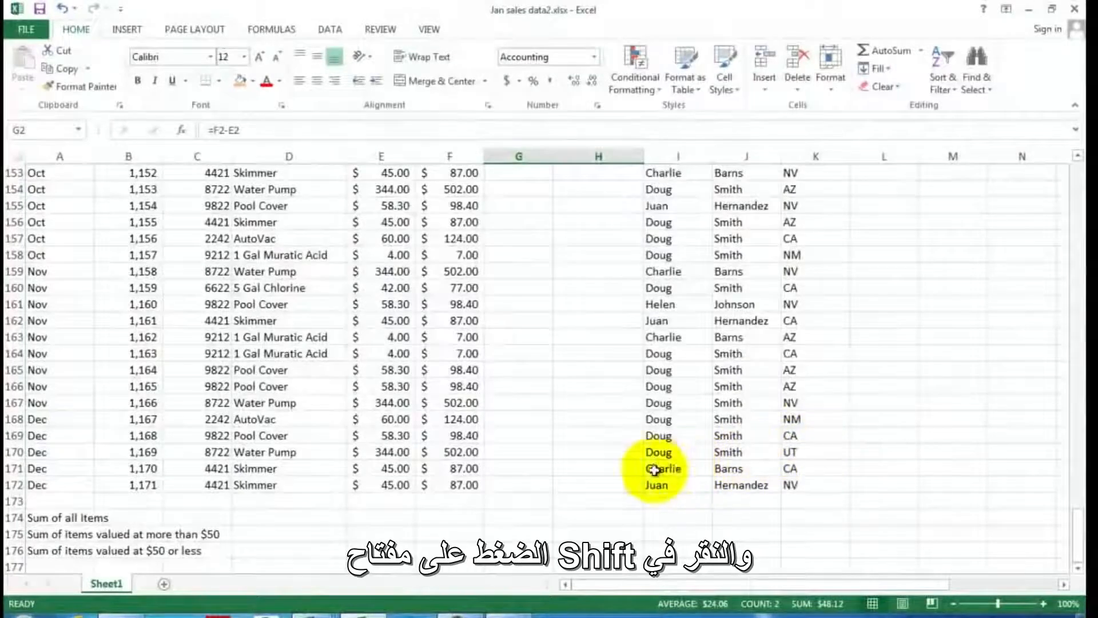
left_click(597, 482, "shift")
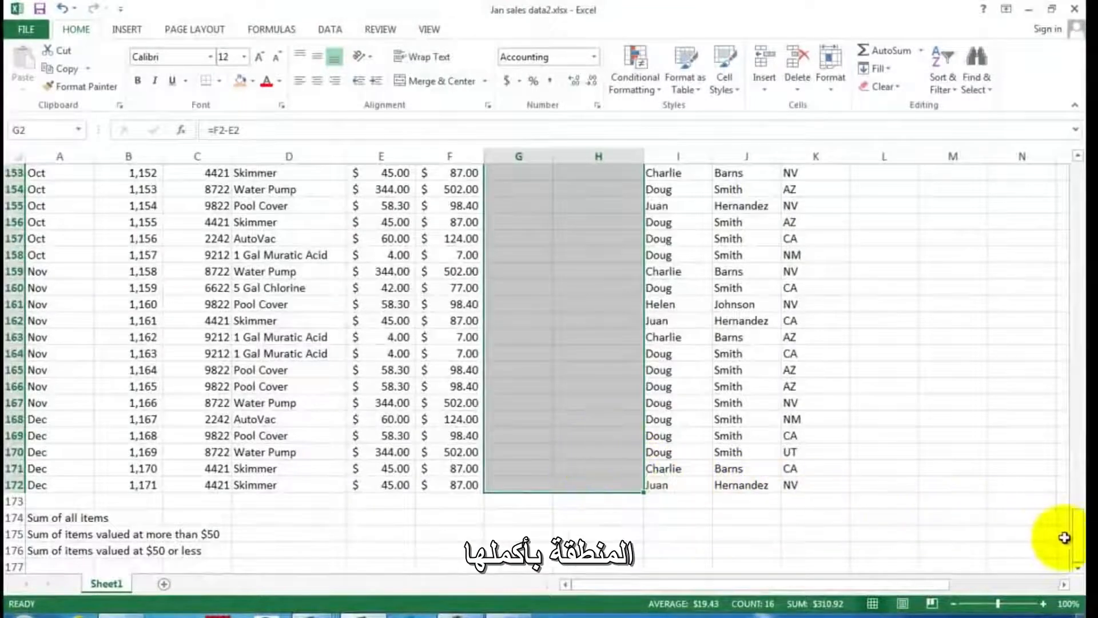
left_click_drag(1078, 544, 1053, 319)
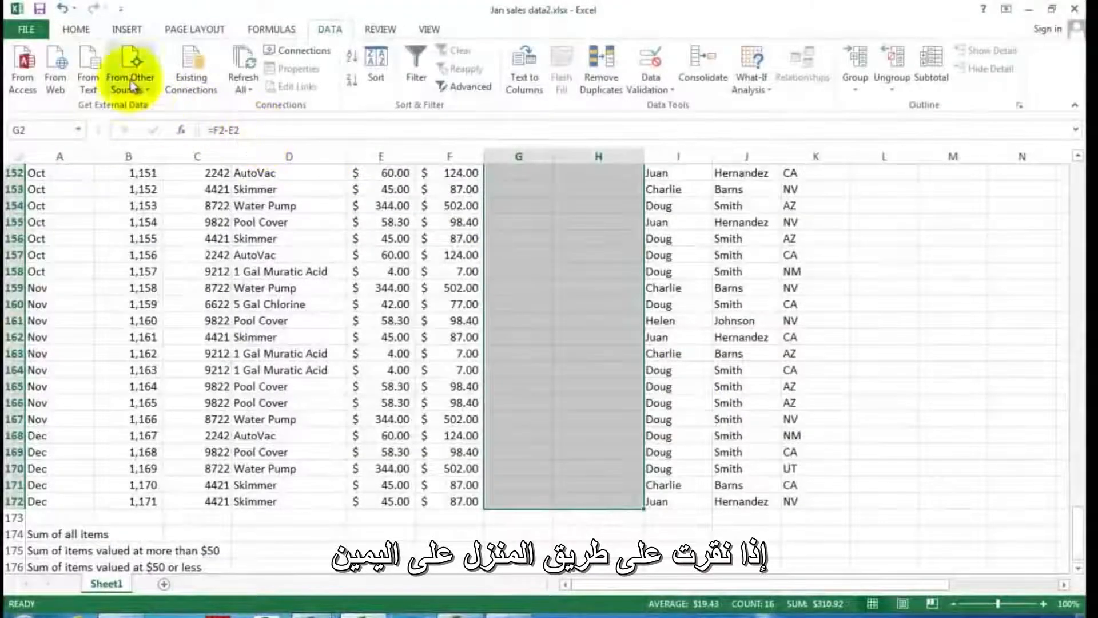
left_click(76, 30)
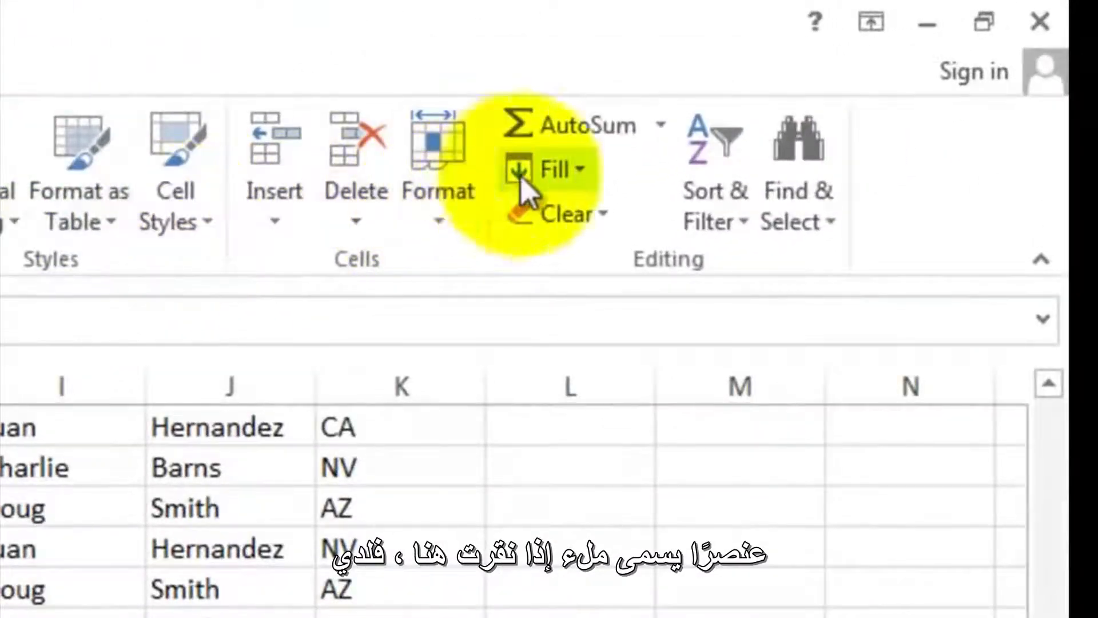
left_click(579, 170)
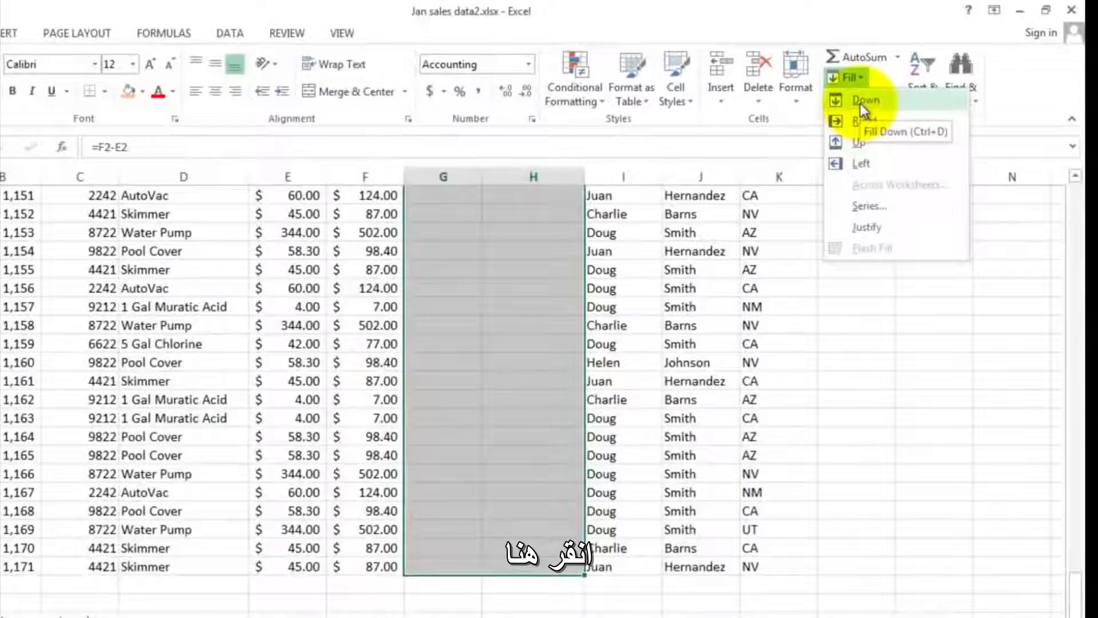
left_click(860, 104)
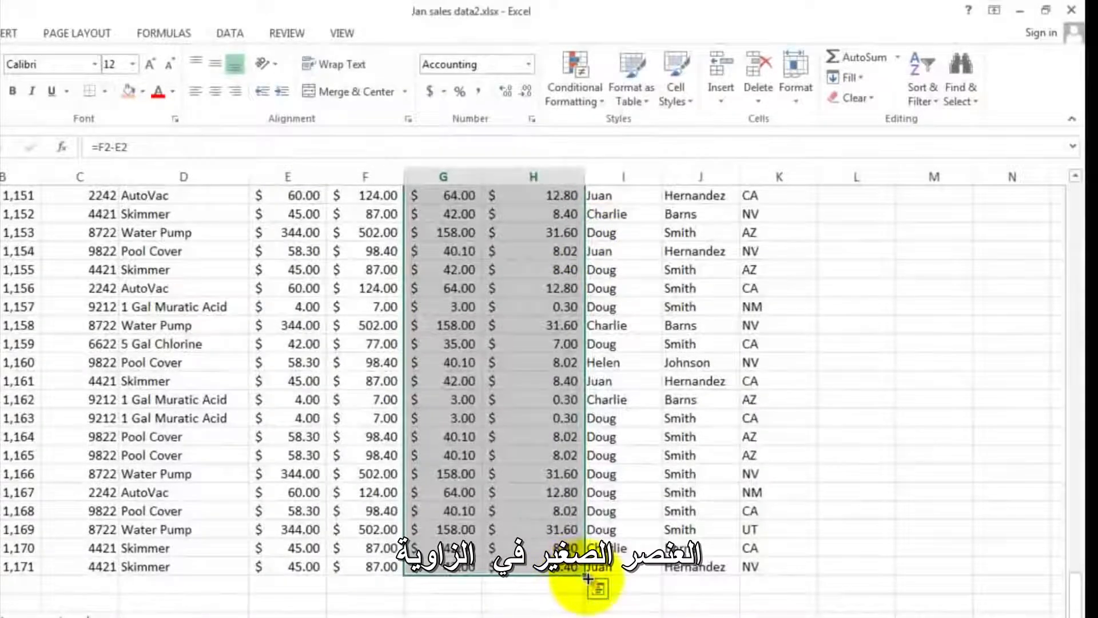
left_click(550, 326)
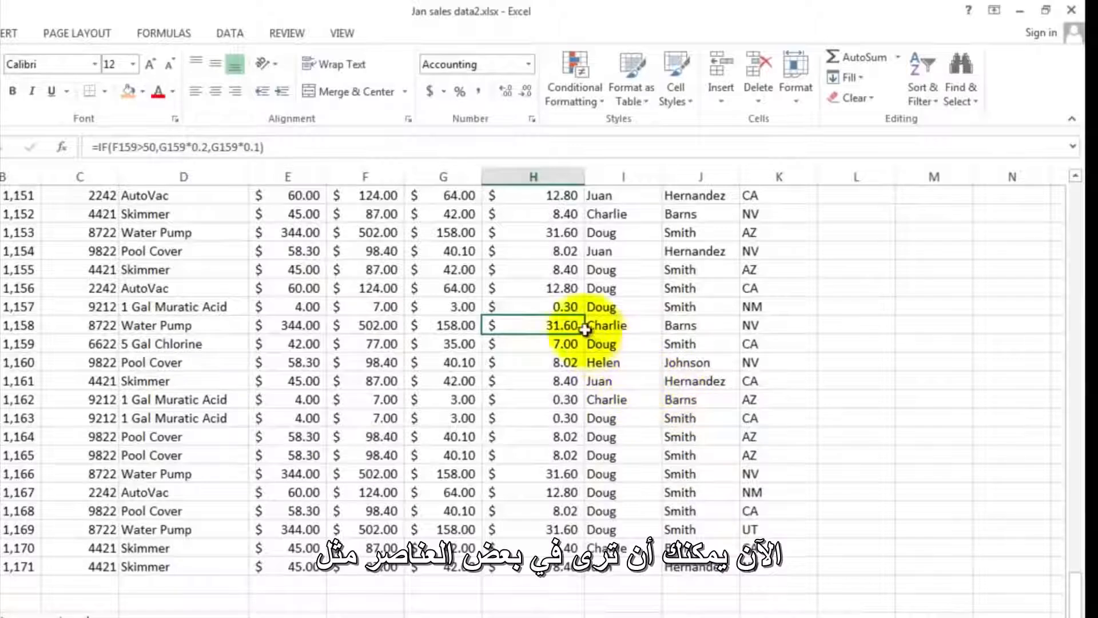
- Review the sale price, profit and commission of the 1 Gal Muratic Acid sale in row 158, and the sumif entry in the topic list
left_click_drag(379, 305, 536, 309)
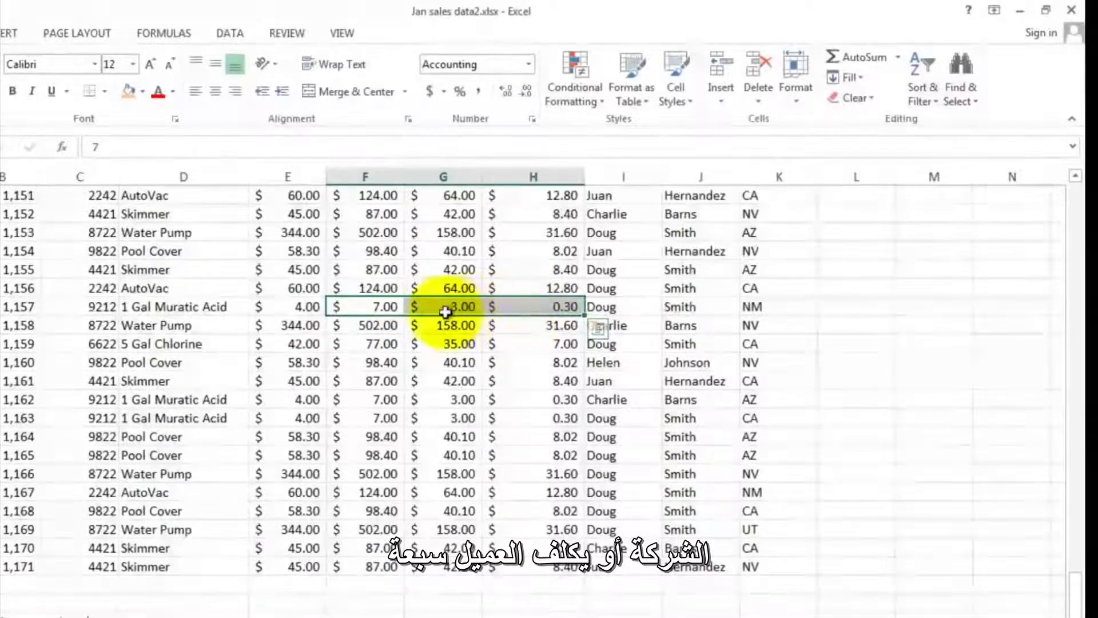
left_click(378, 308)
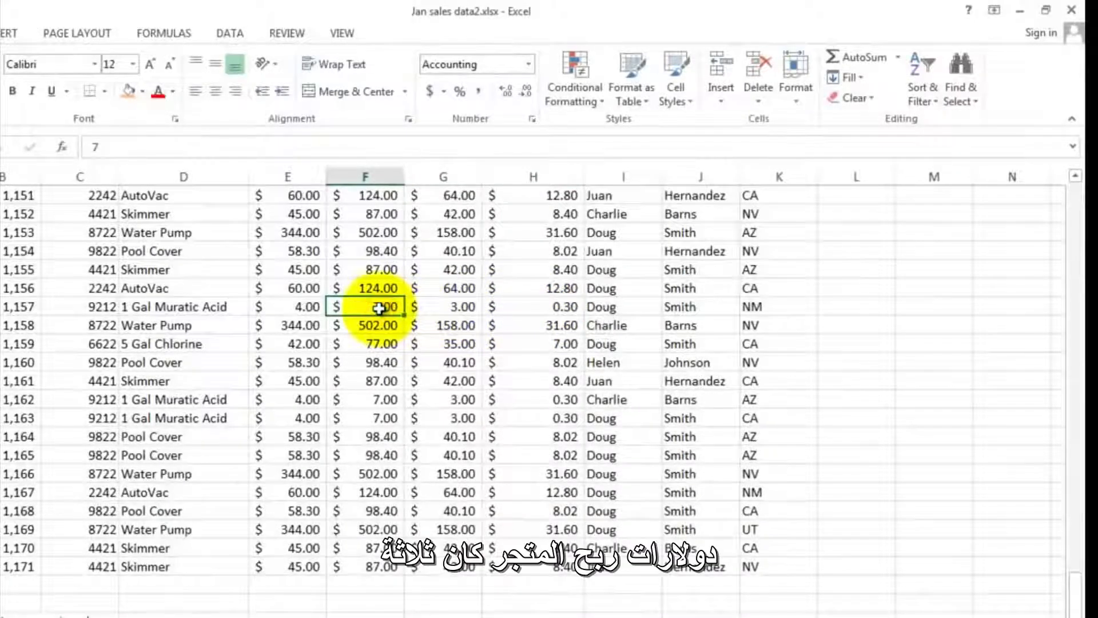
left_click(453, 309)
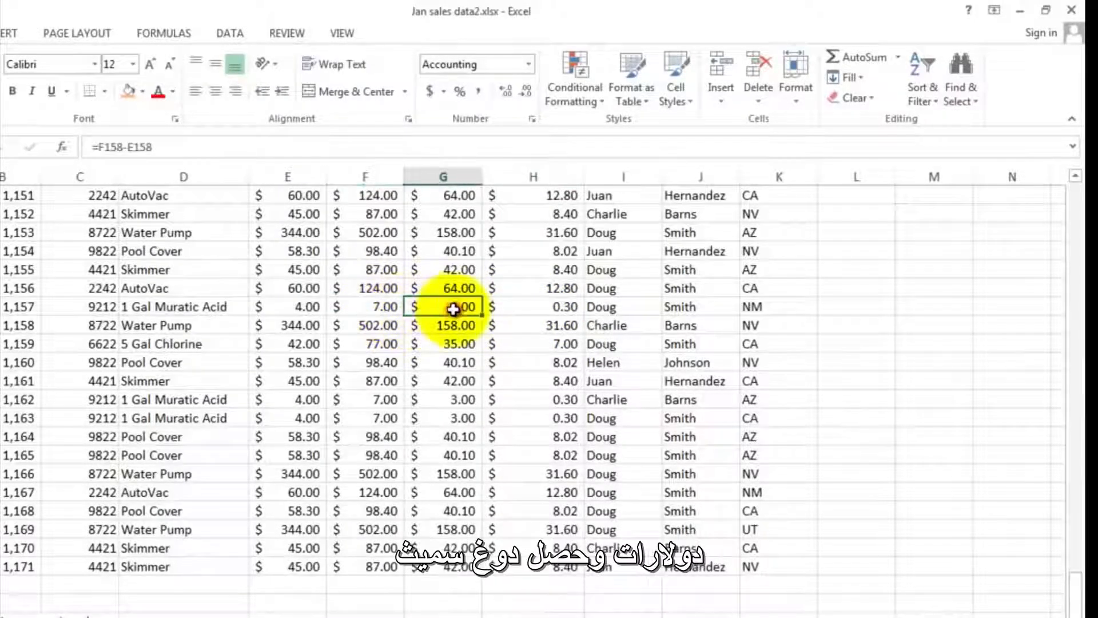
left_click(543, 307)
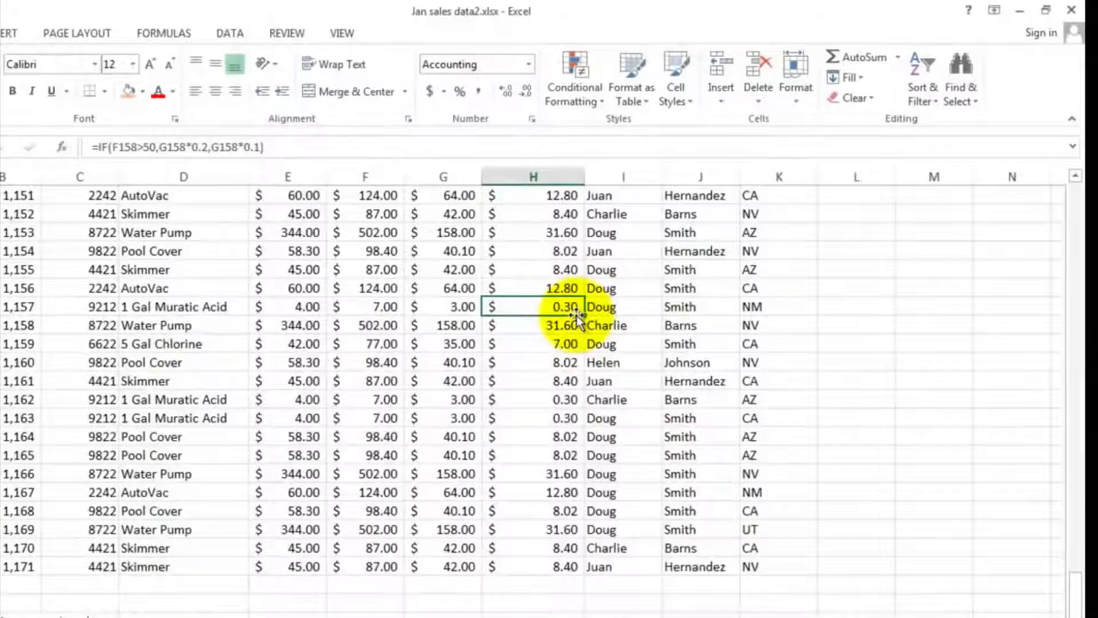
scroll(576, 315, "up", 7)
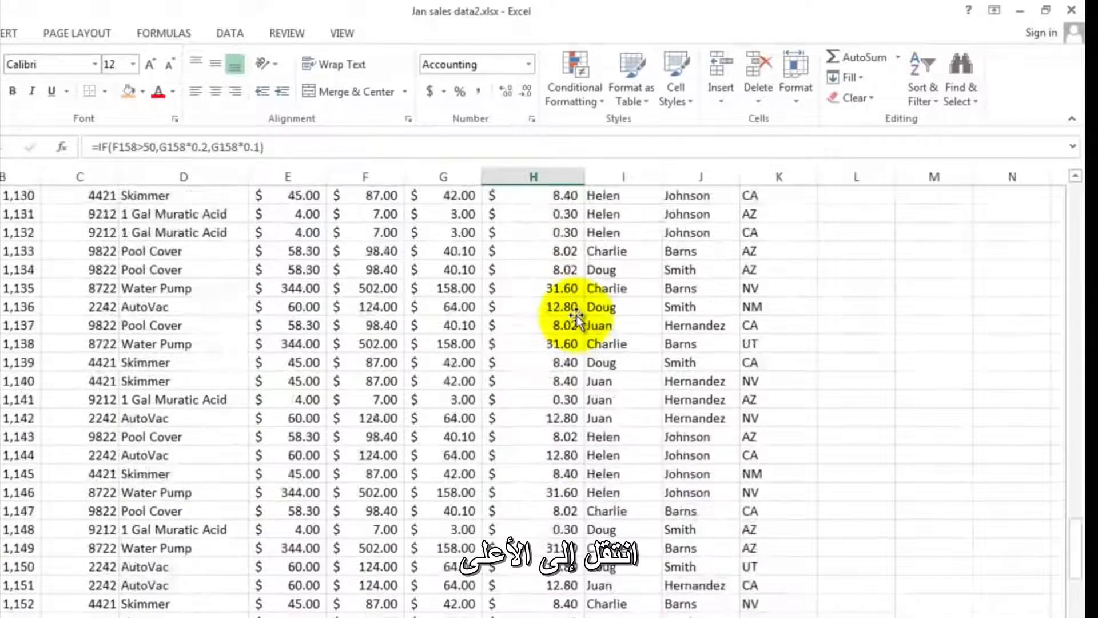
scroll(576, 315, "up", 20)
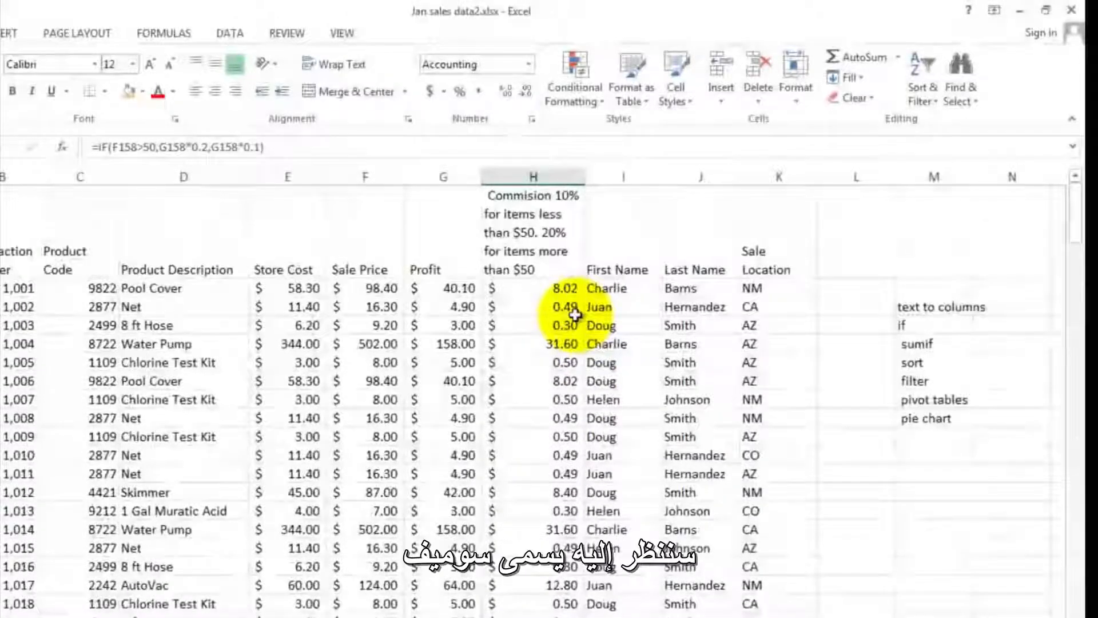
left_click(909, 345)
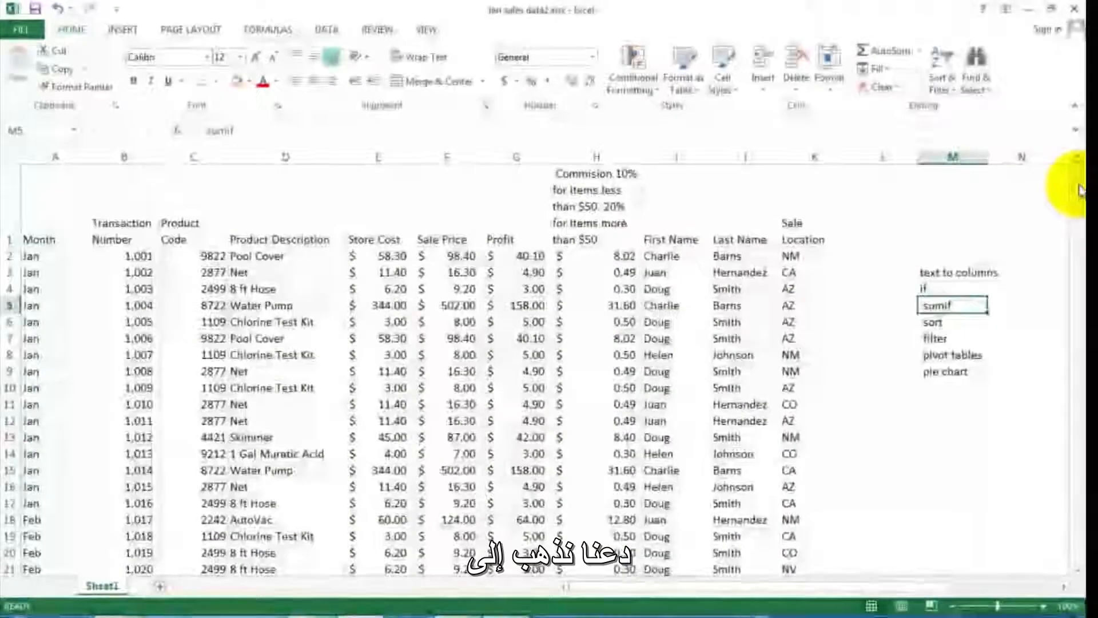
- Enter =sum(f2:f172) in F174 to total the sale prices of all items
left_click_drag(1071, 183, 1064, 546)
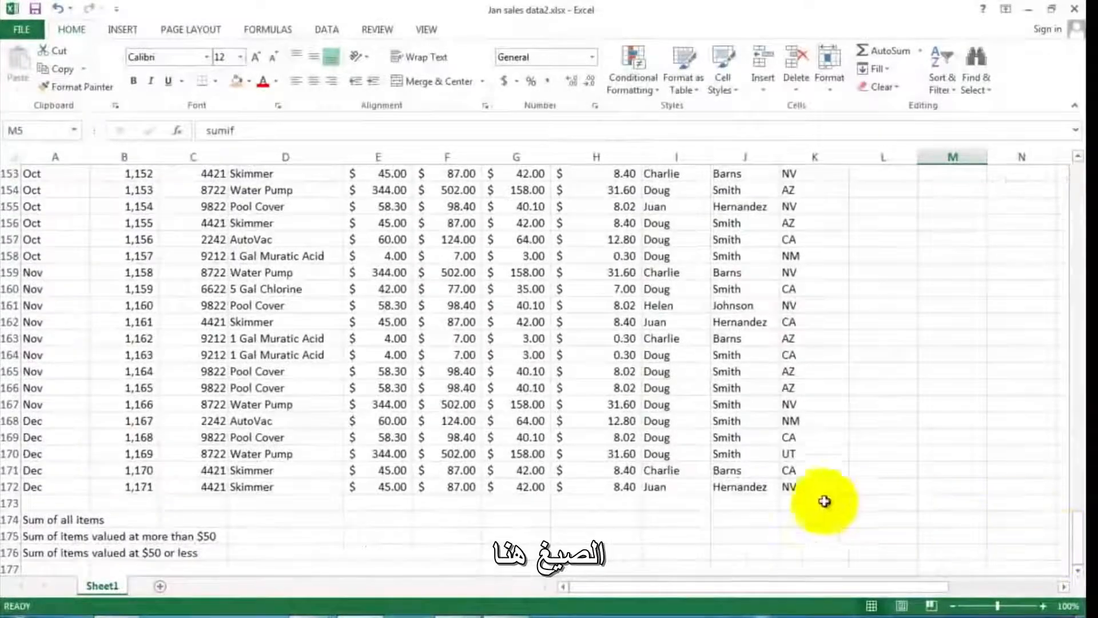
left_click(47, 516)
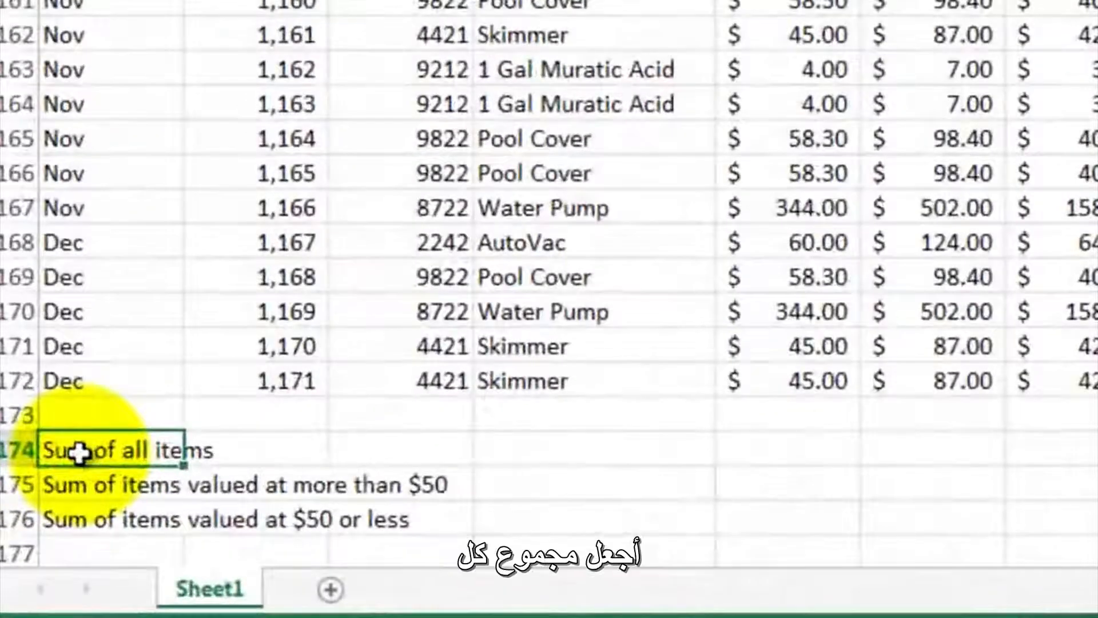
left_click(104, 490)
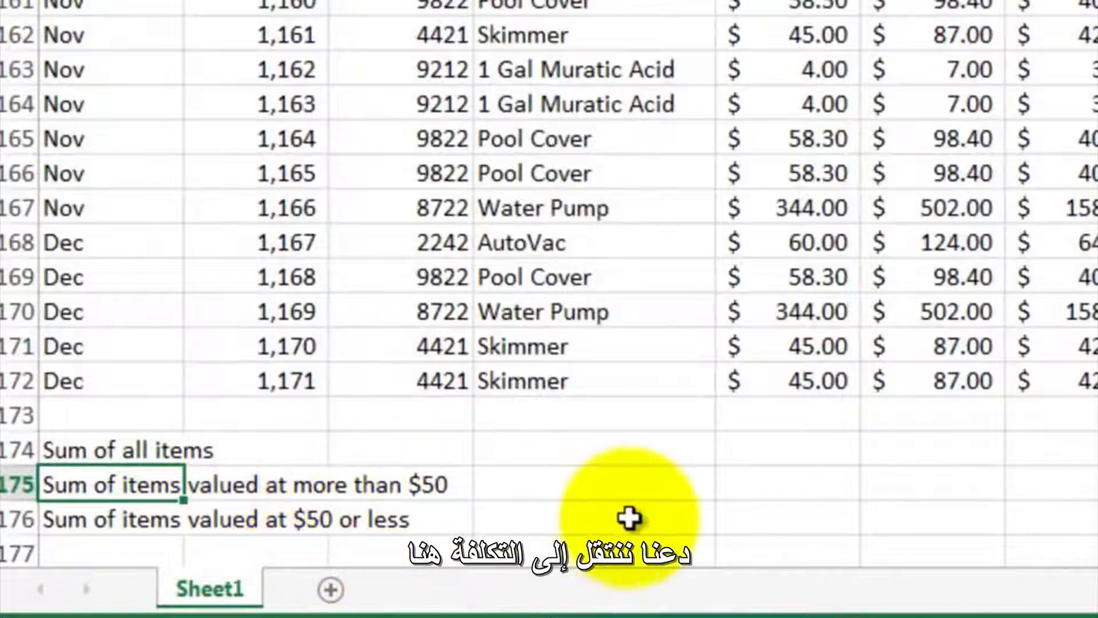
left_click(911, 449)
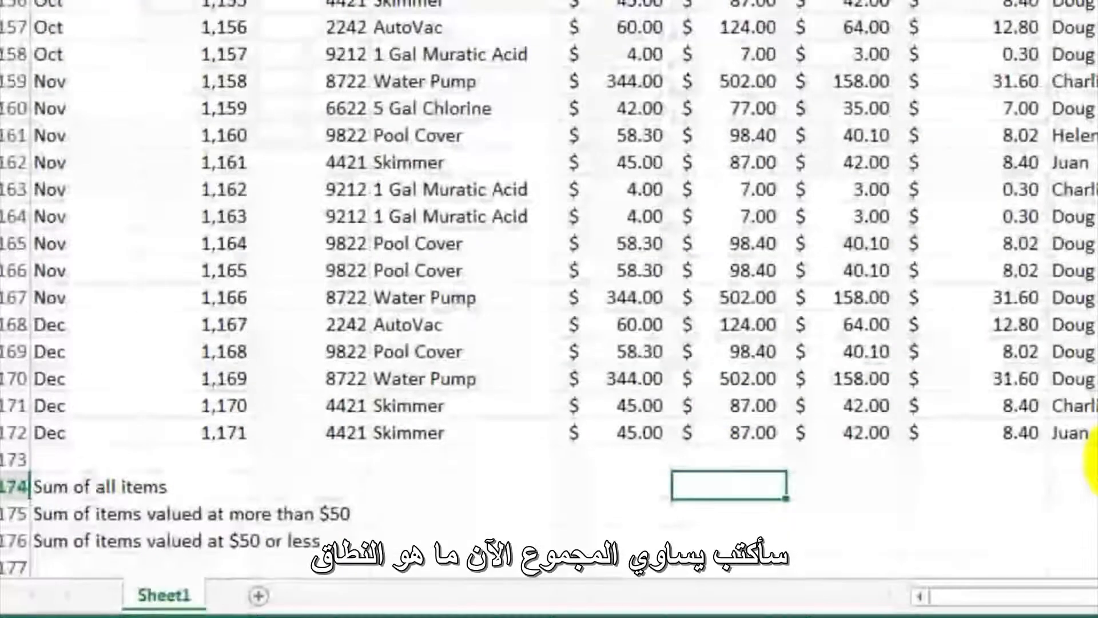
type("=sum(")
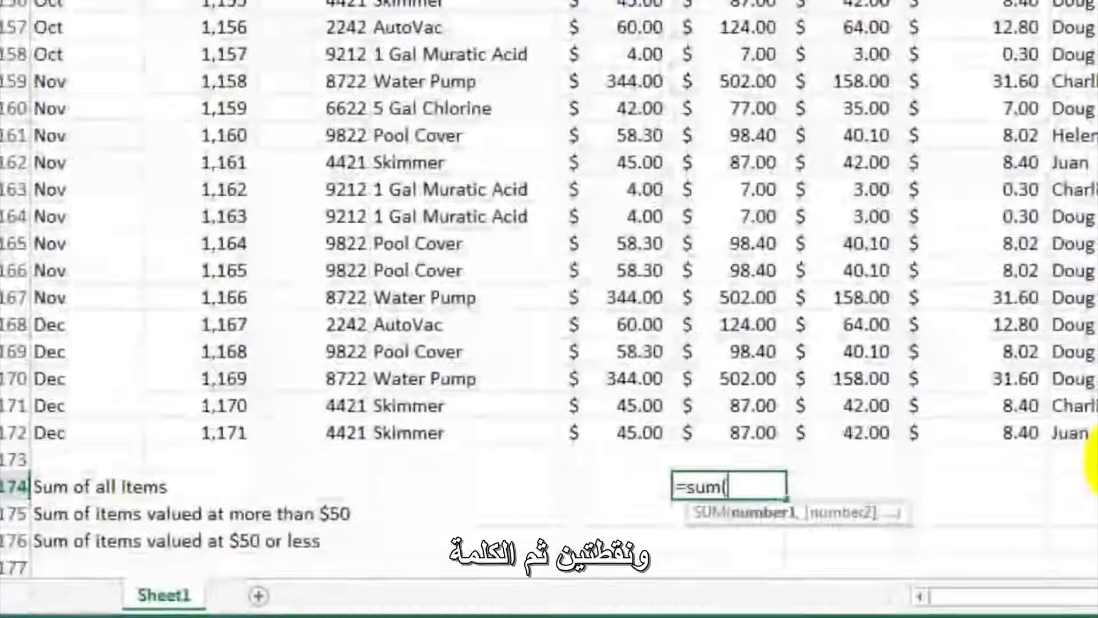
type("f2")
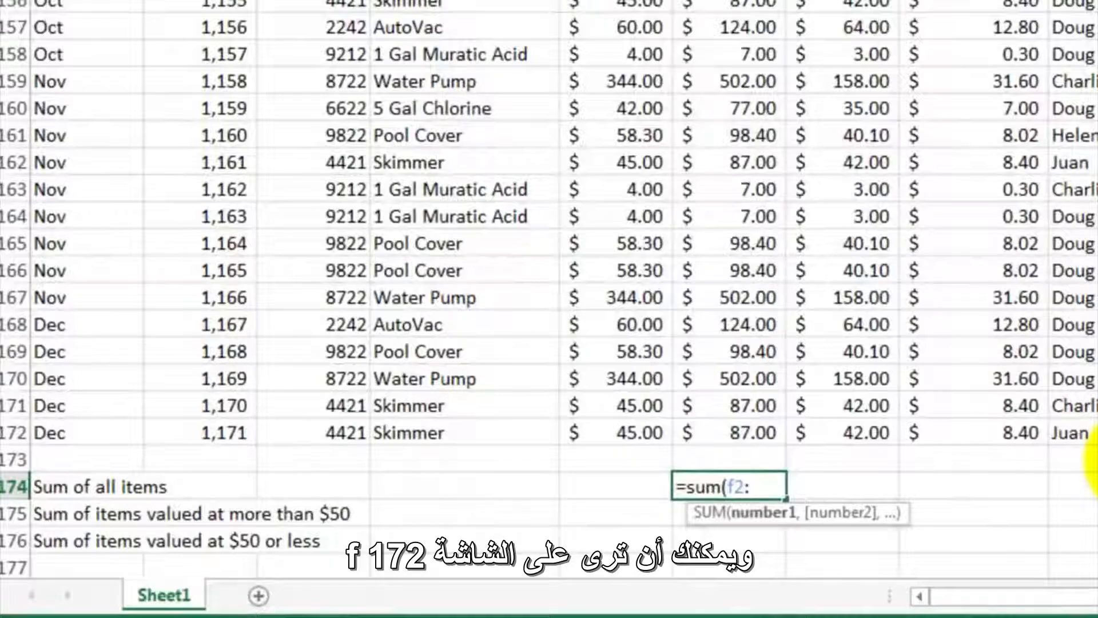
type(":f172")
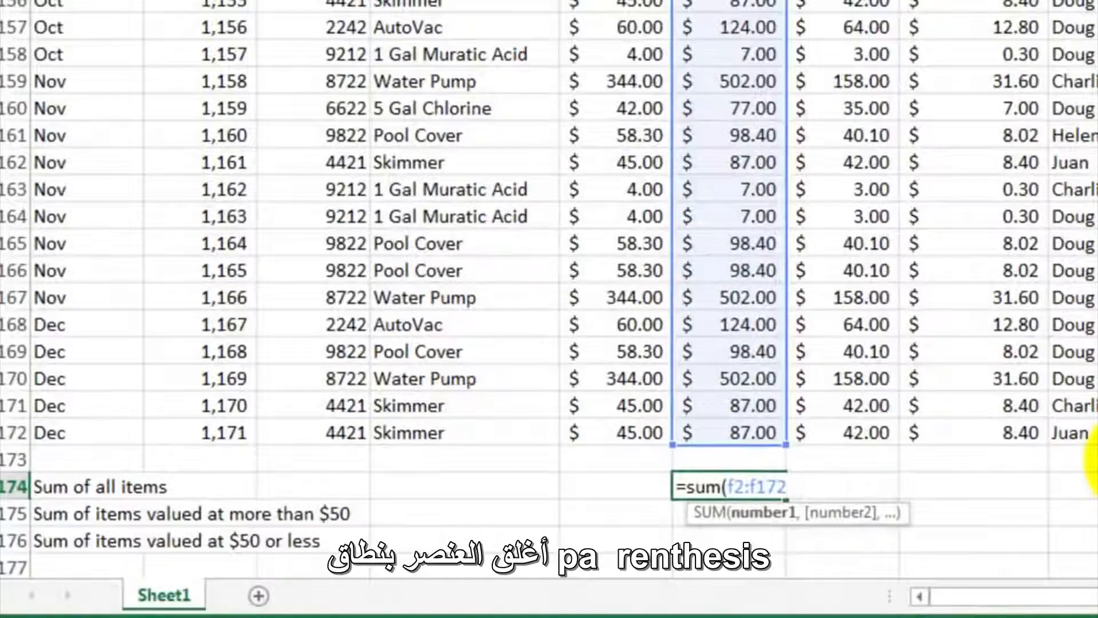
type(")")
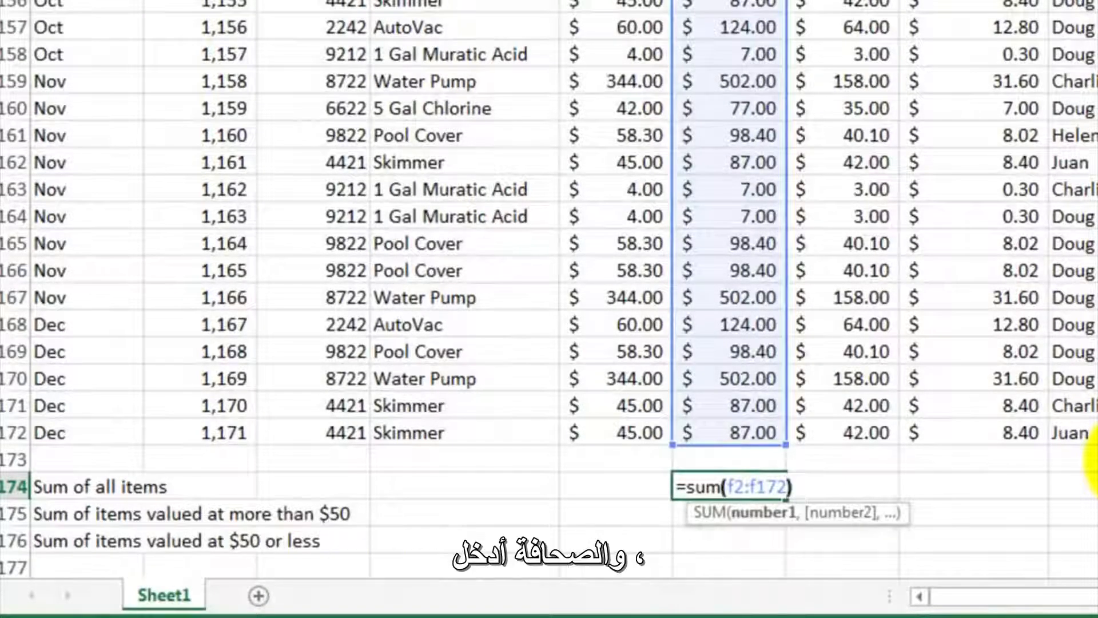
key("Return")
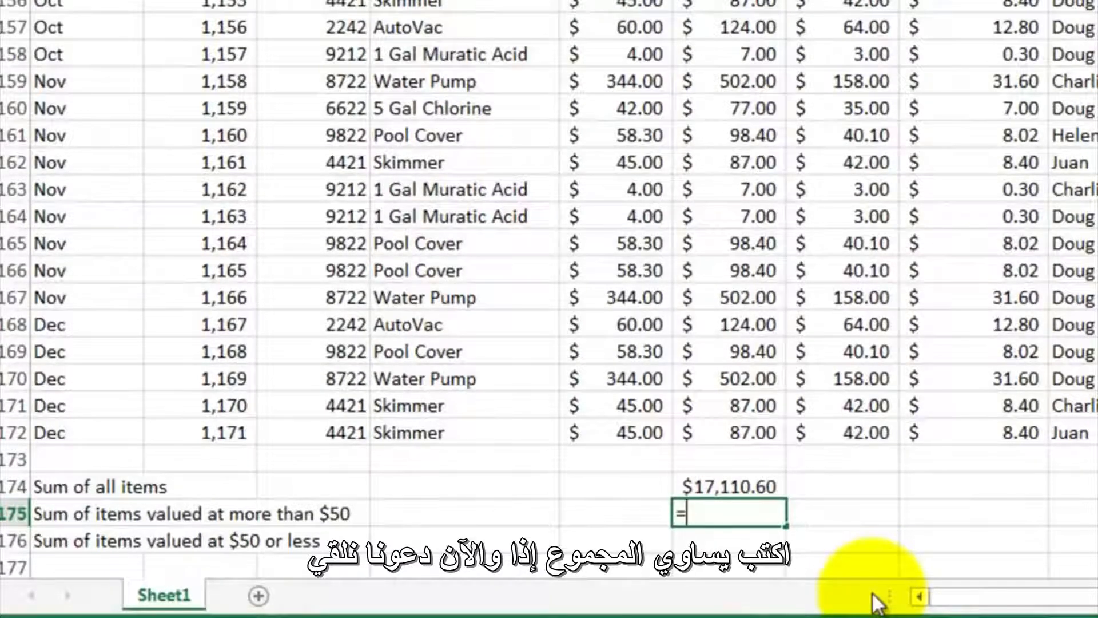
- Enter =sumif(f2:f172,">50") in F175 to sum the sale prices of items valued at more than $50
type("sumif(")
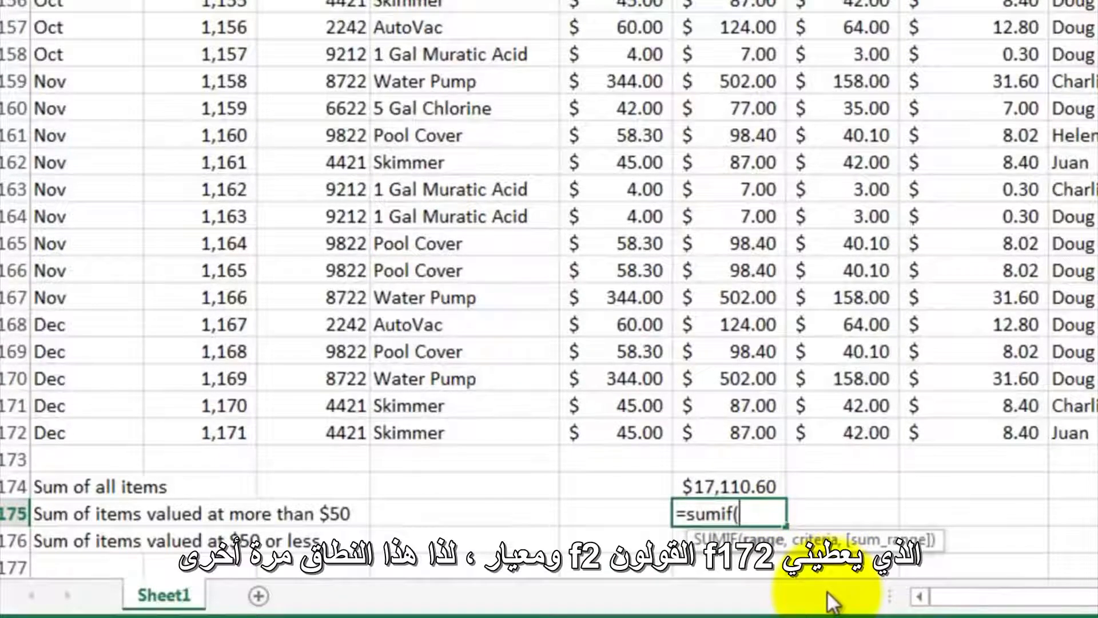
type("f2:f172")
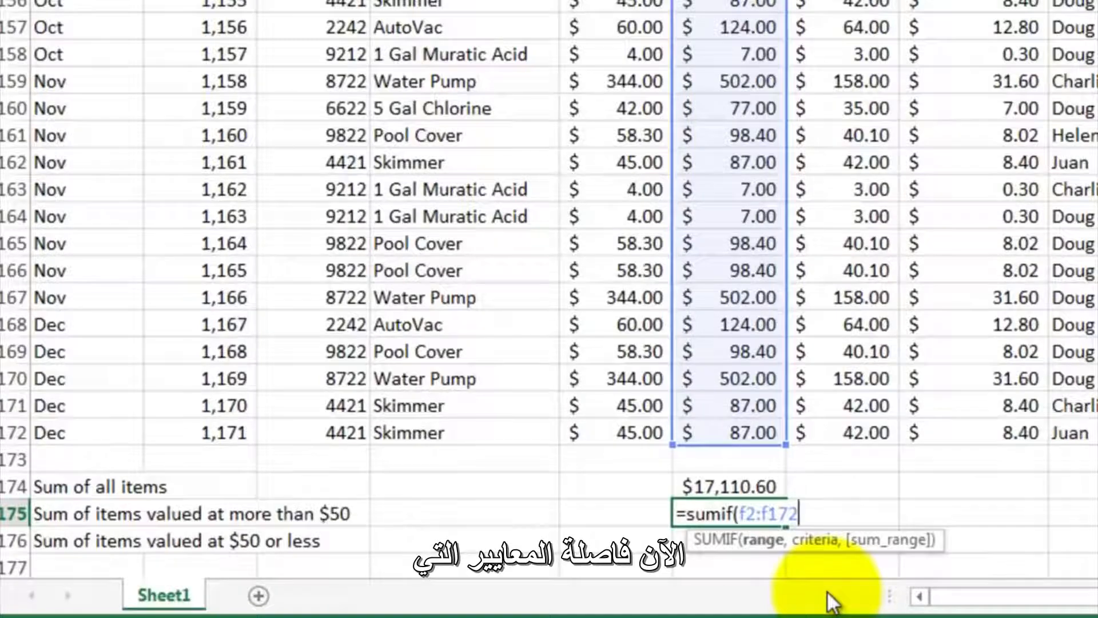
type(",")
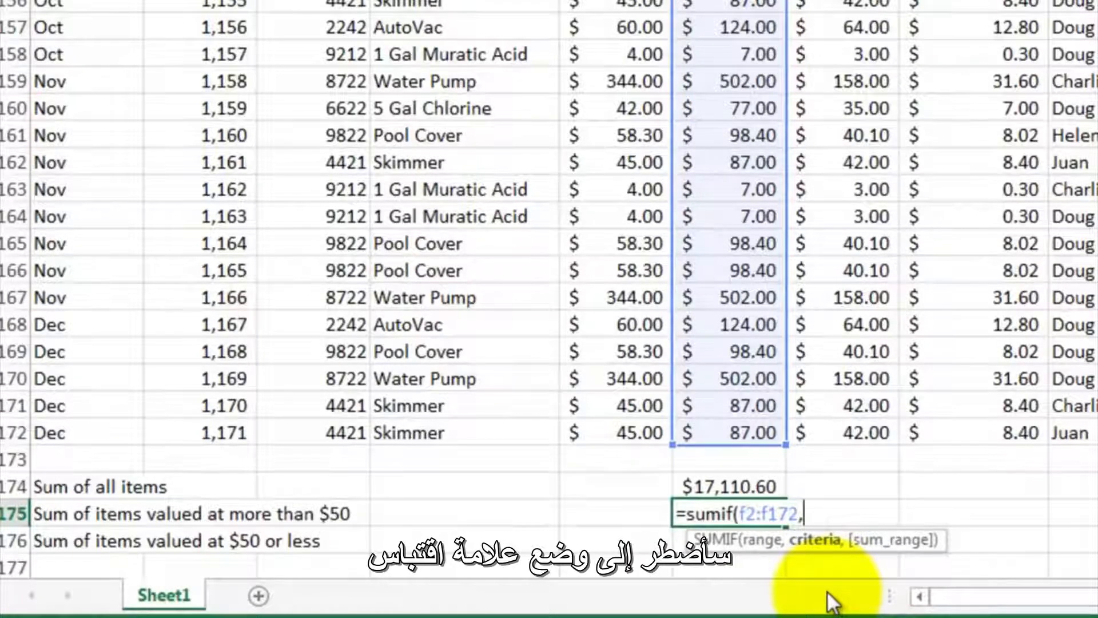
type("\"")
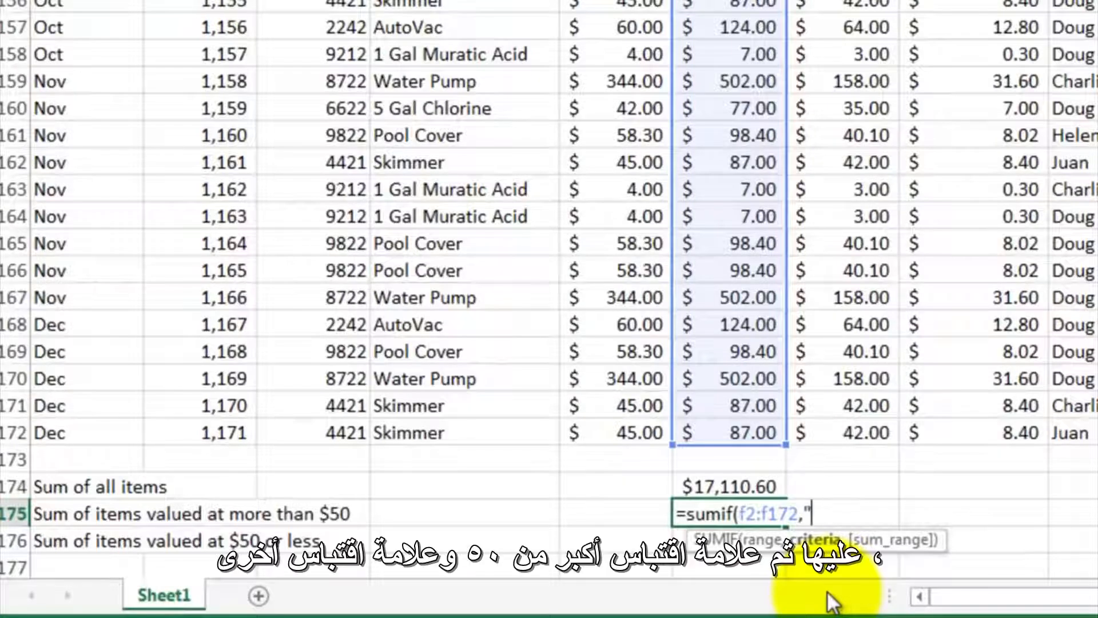
type(">50\"")
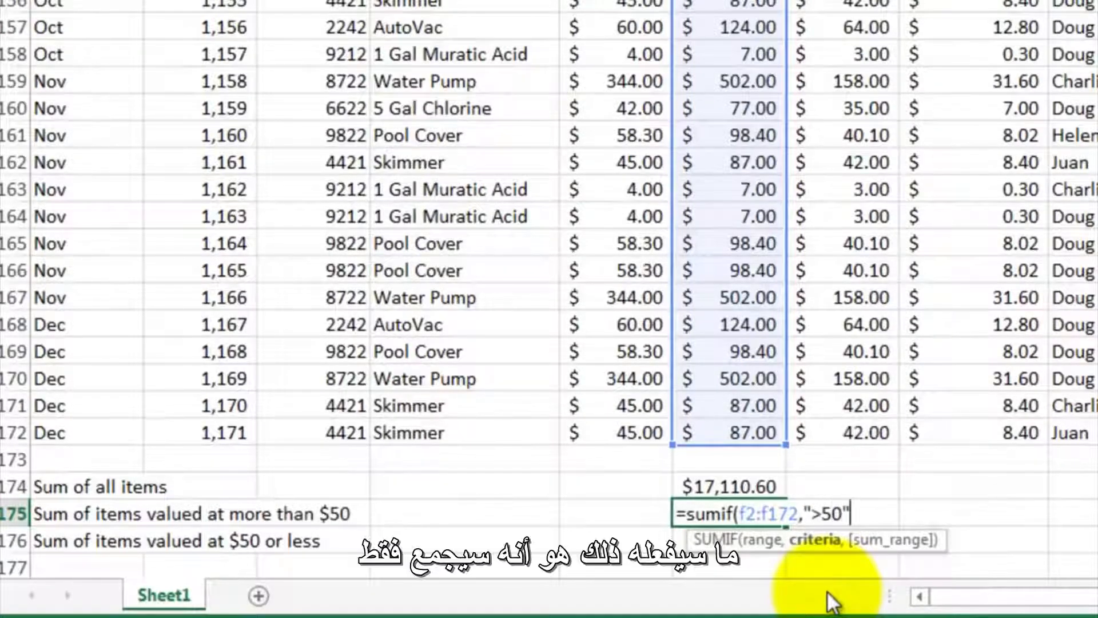
type(")")
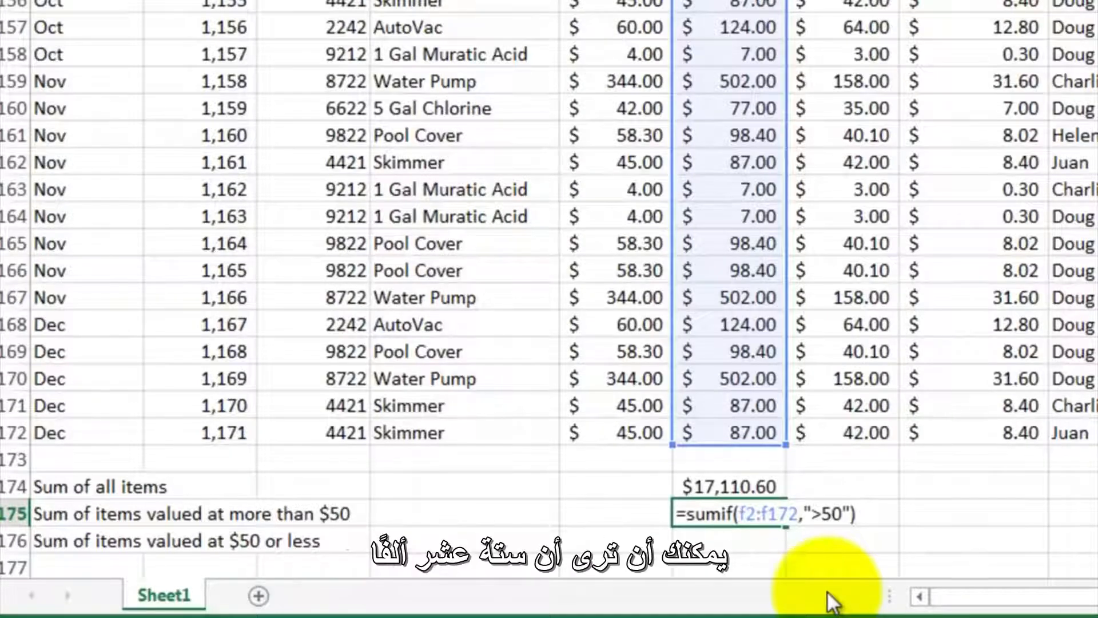
key("Return")
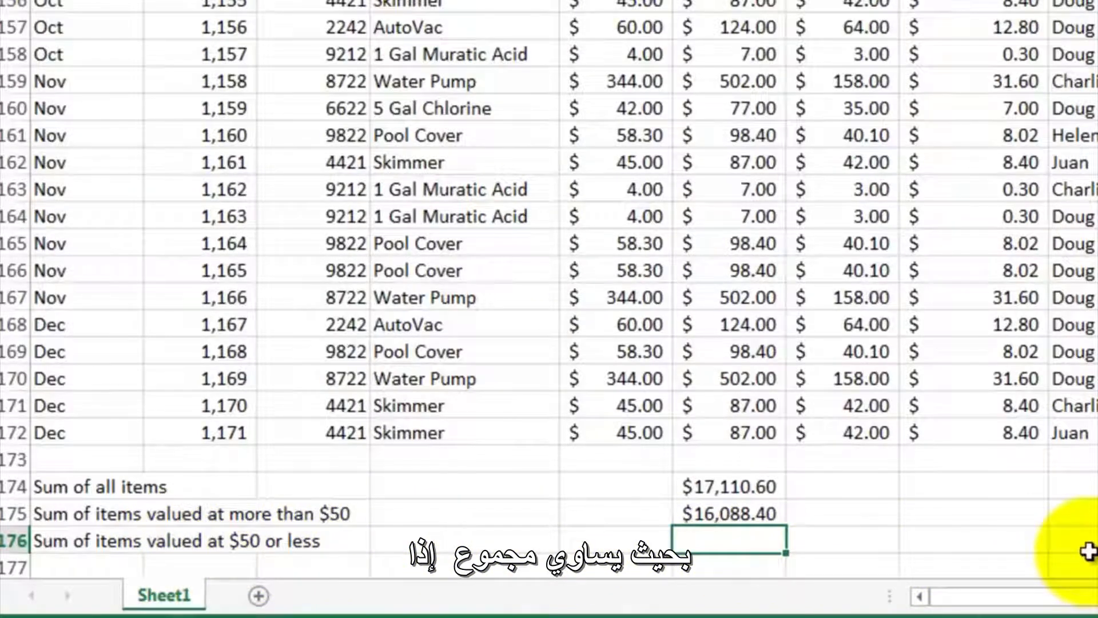
- Enter =sumif(f2:f172,"<=50") in F176 to sum the sale prices of items valued at $50 or less
type("sumif(")
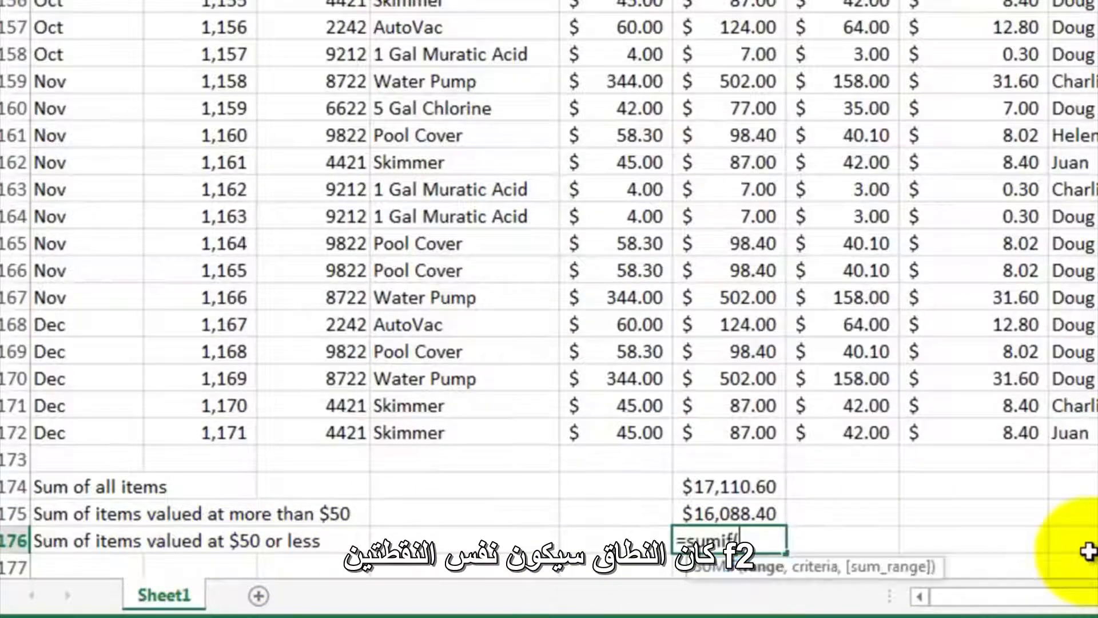
type("f")
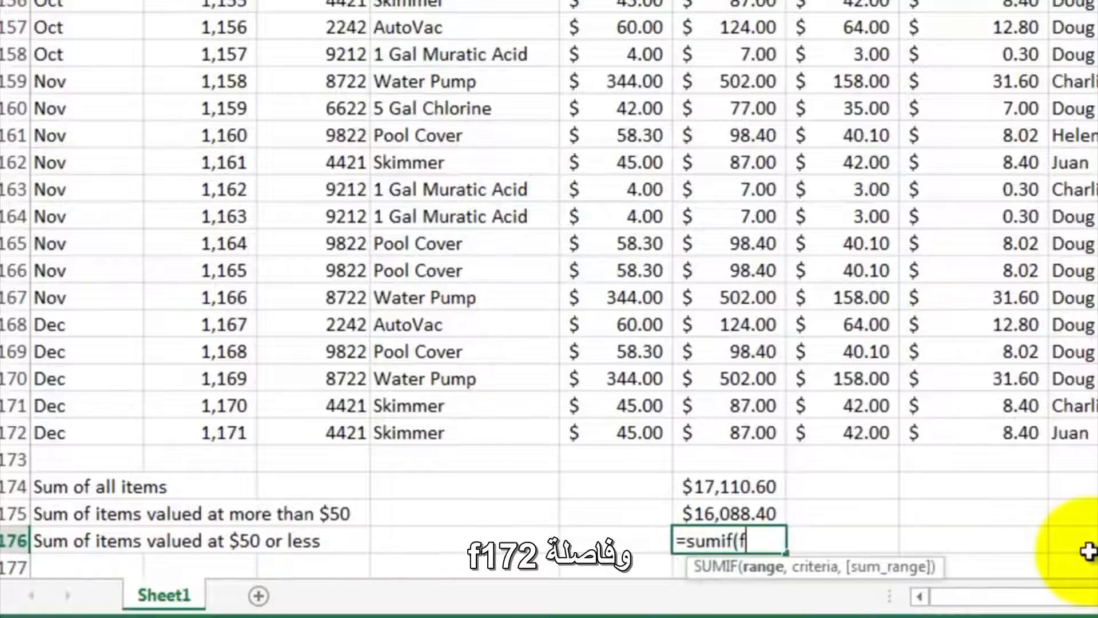
type("2:f")
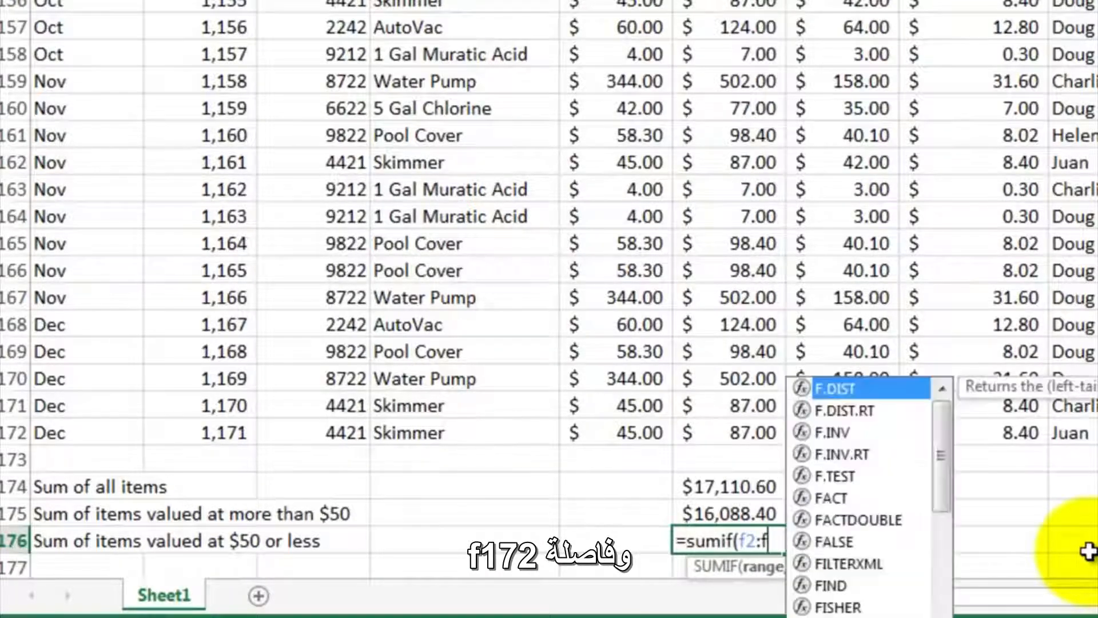
type("172,")
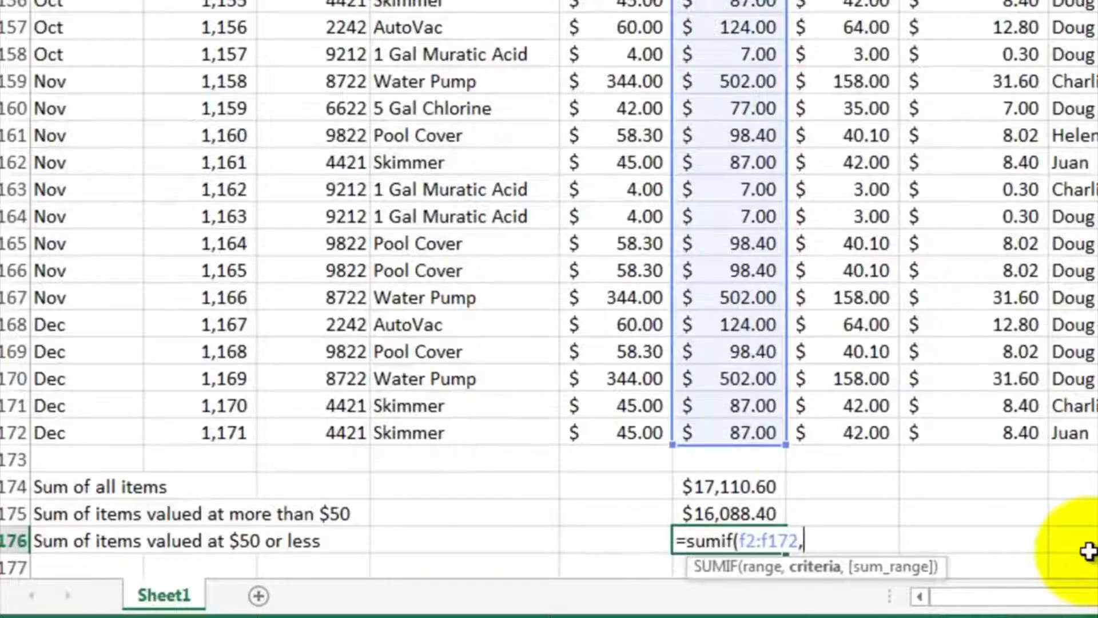
type("\"")
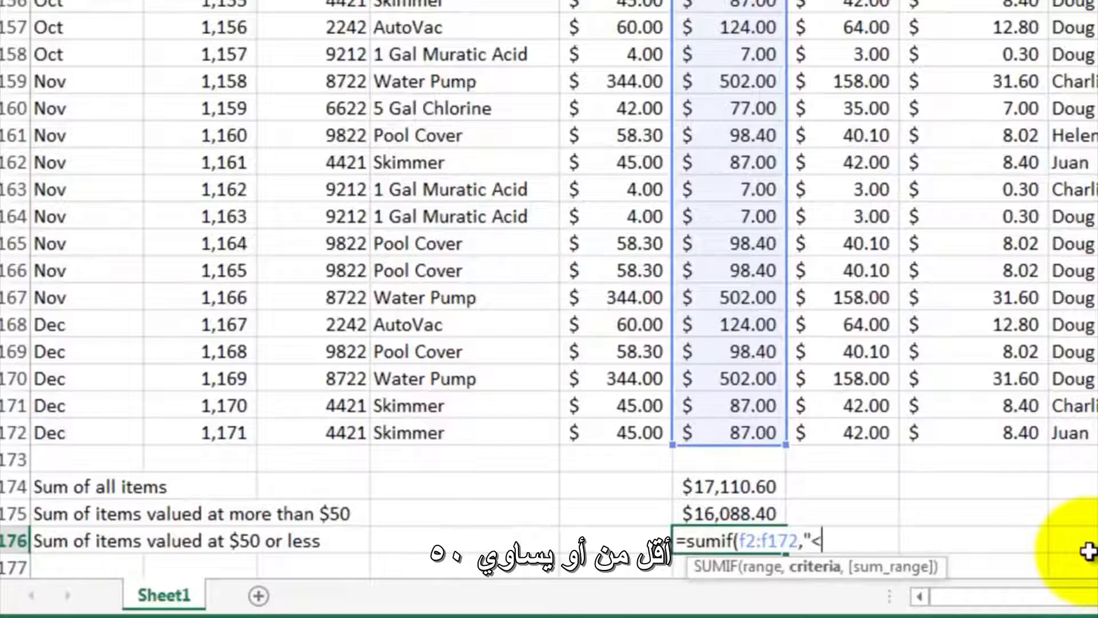
type("<=50\"")
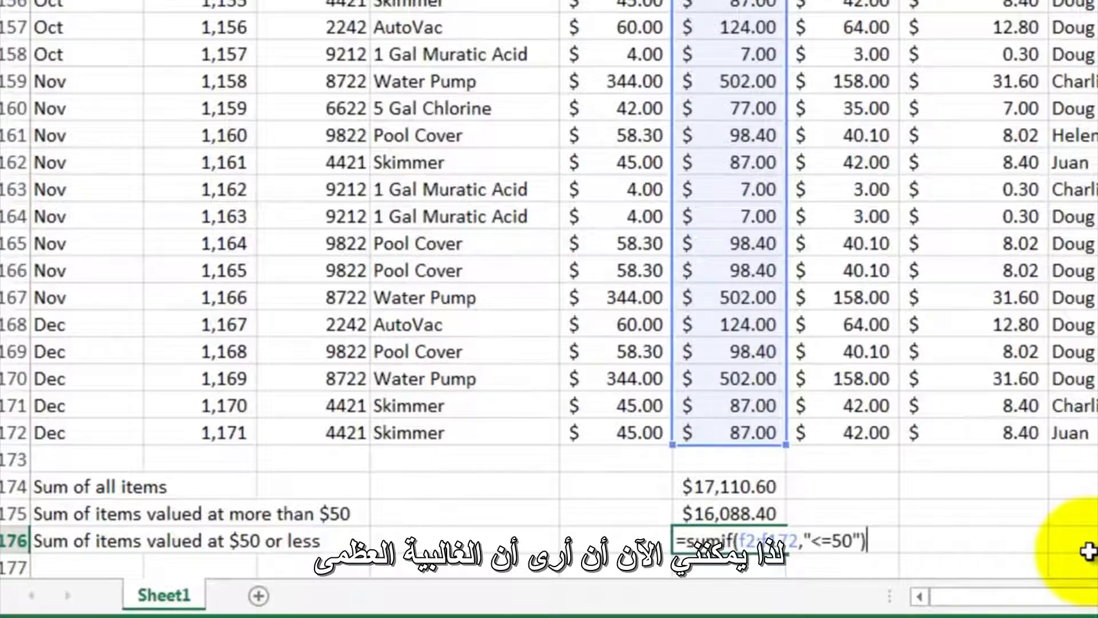
key("Return")
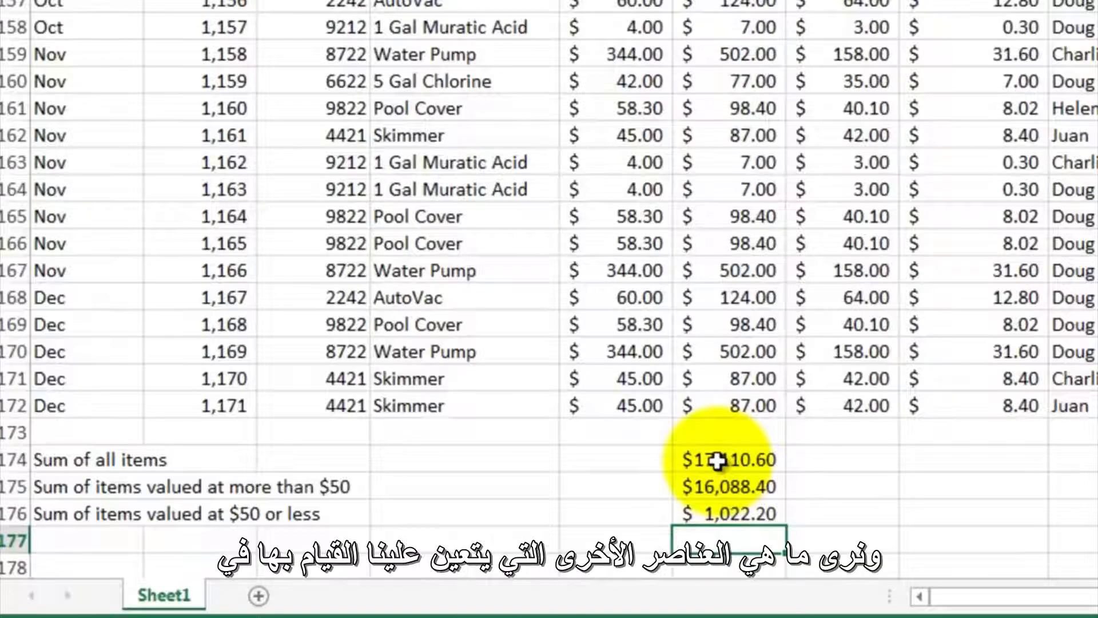
- Go to the sort and filter entries in the topic list, and sort the sales data by Last Name from A to Z
scroll(736, 362, "up", 8)
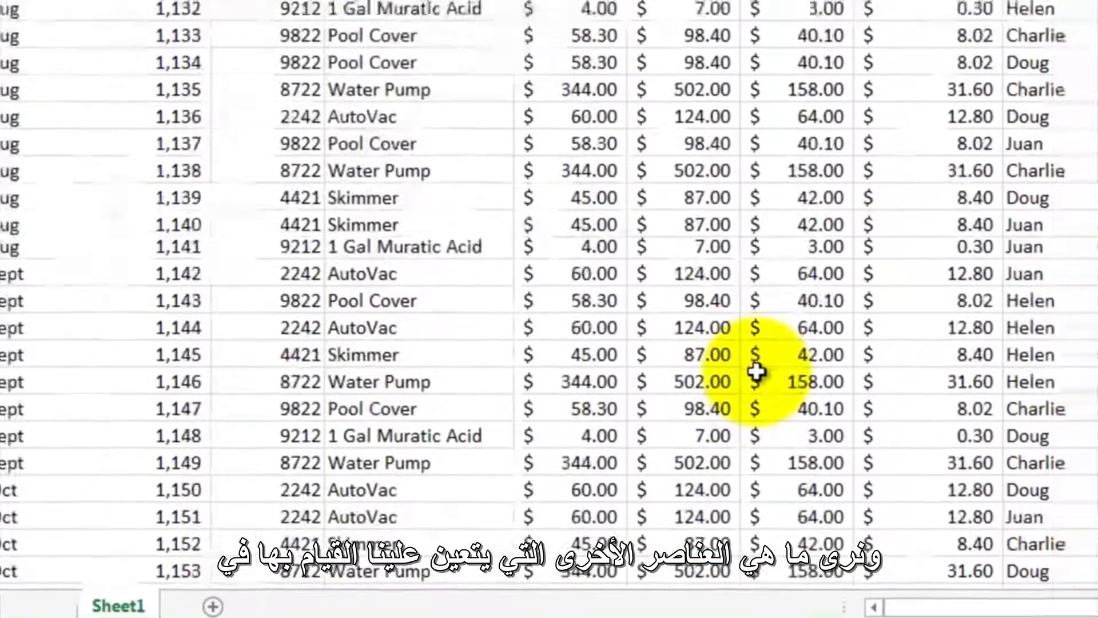
scroll(756, 372, "up", 20)
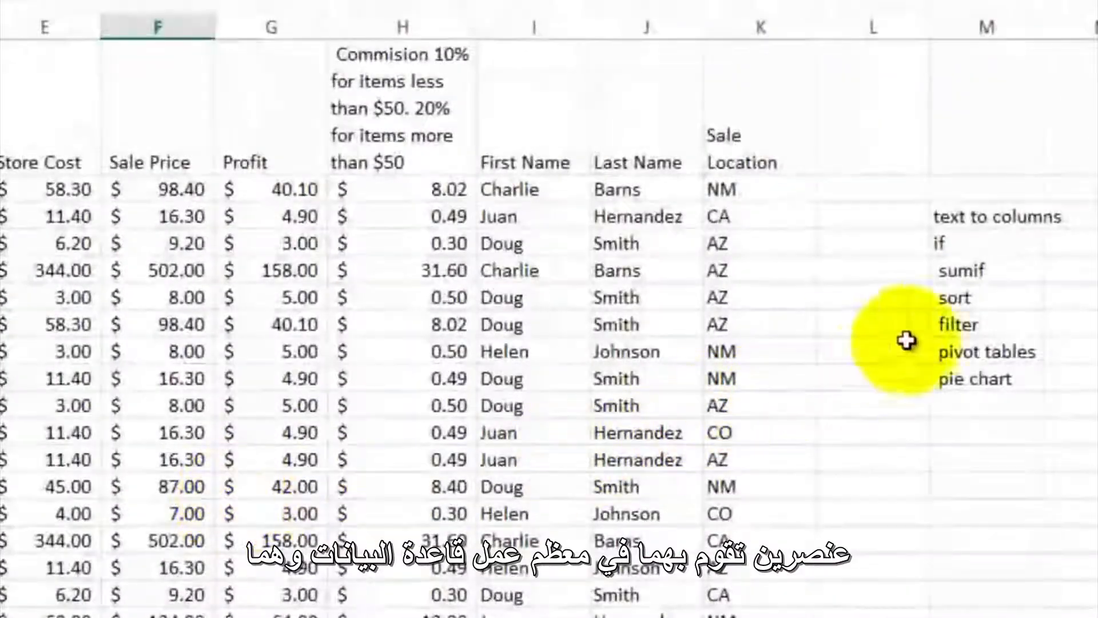
left_click_drag(960, 298, 967, 321)
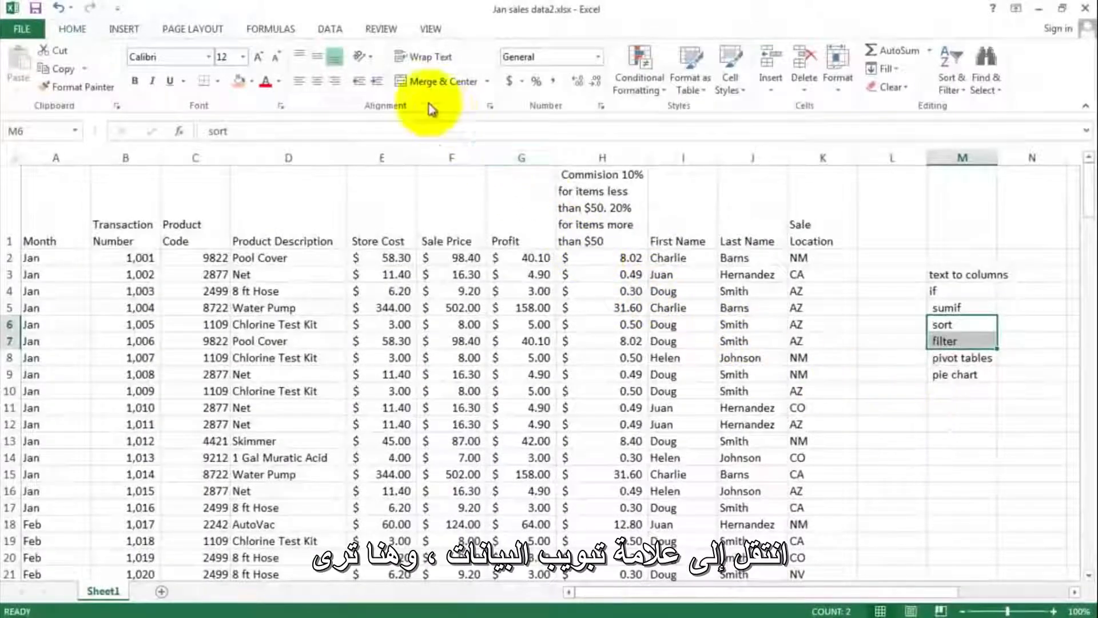
left_click(334, 31)
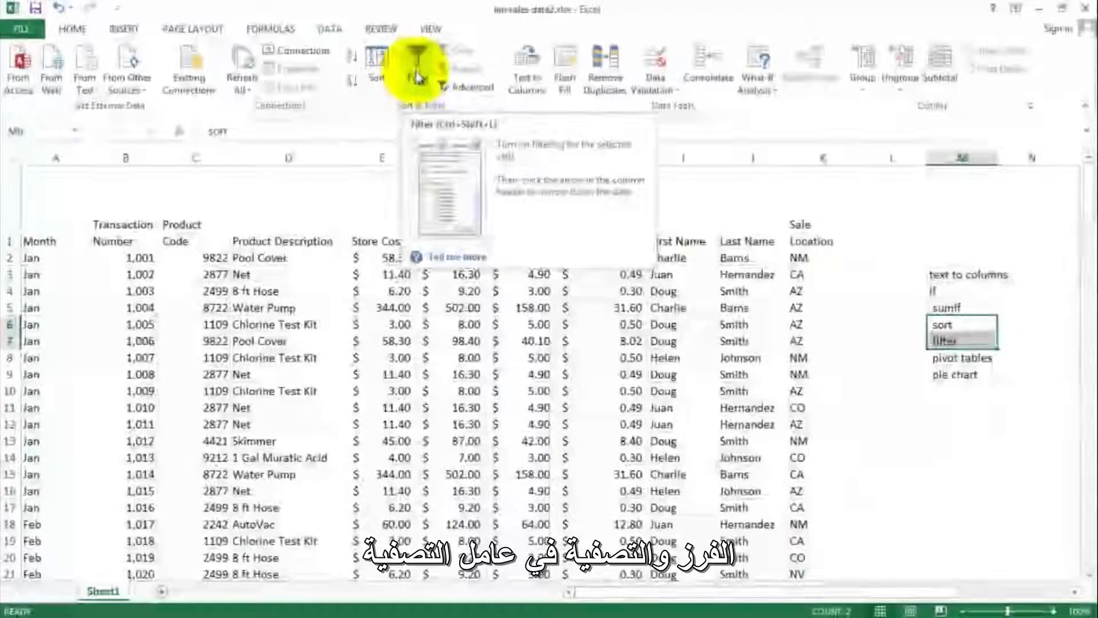
left_click(514, 308)
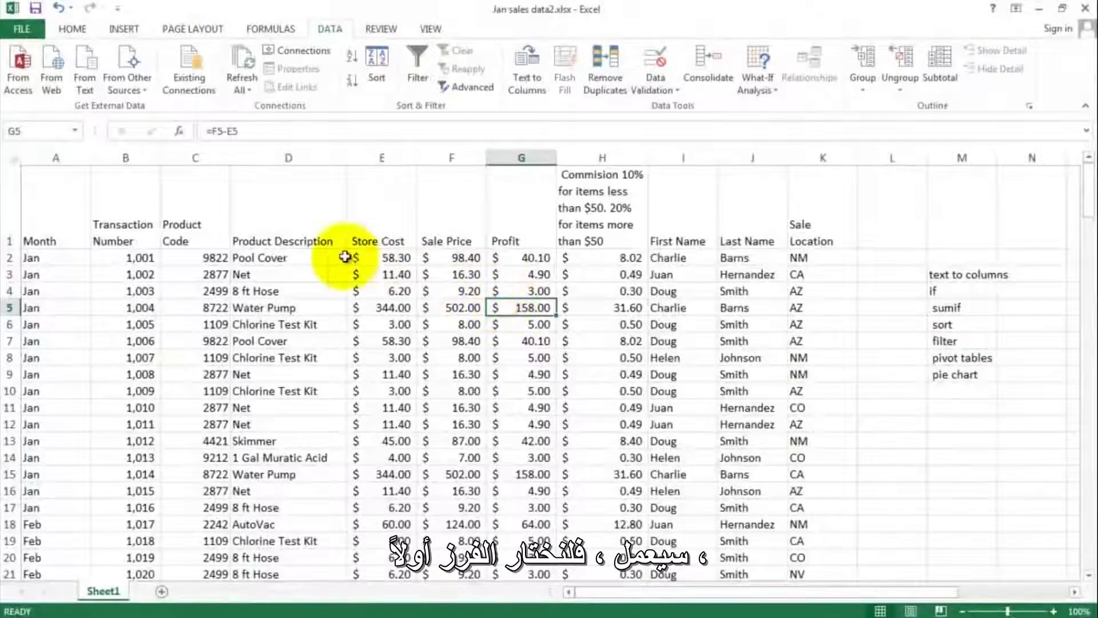
left_click(322, 257)
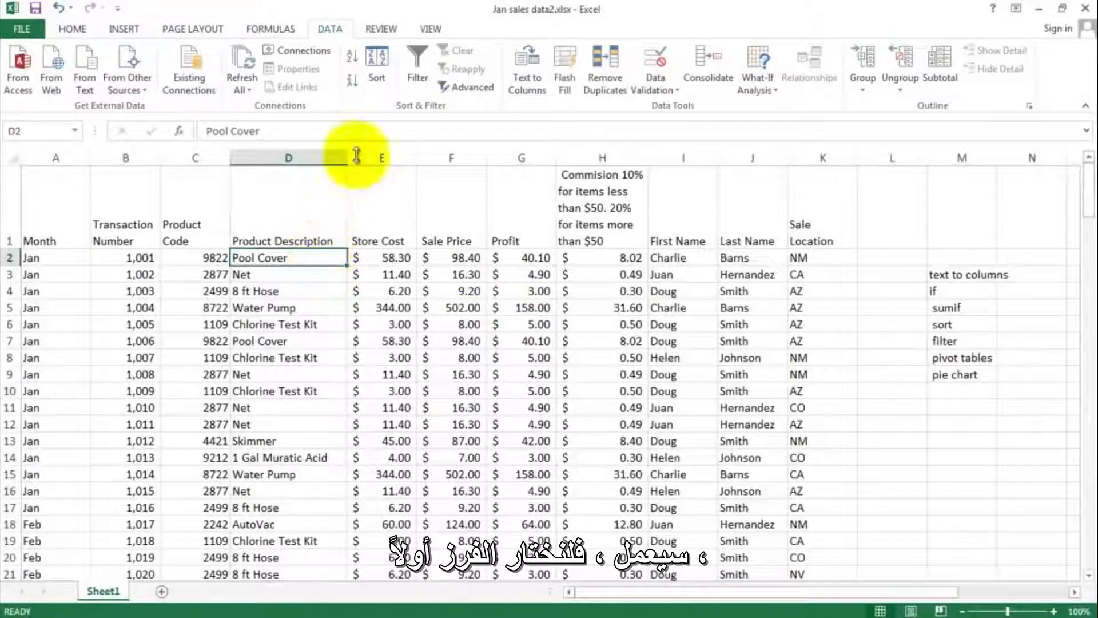
left_click(374, 65)
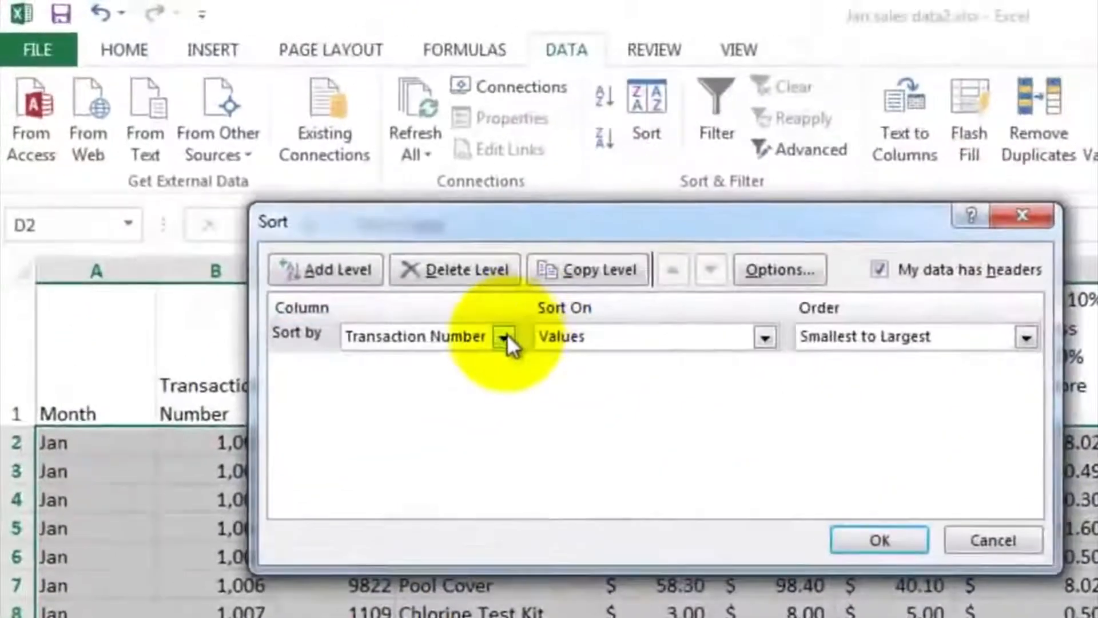
left_click(294, 196)
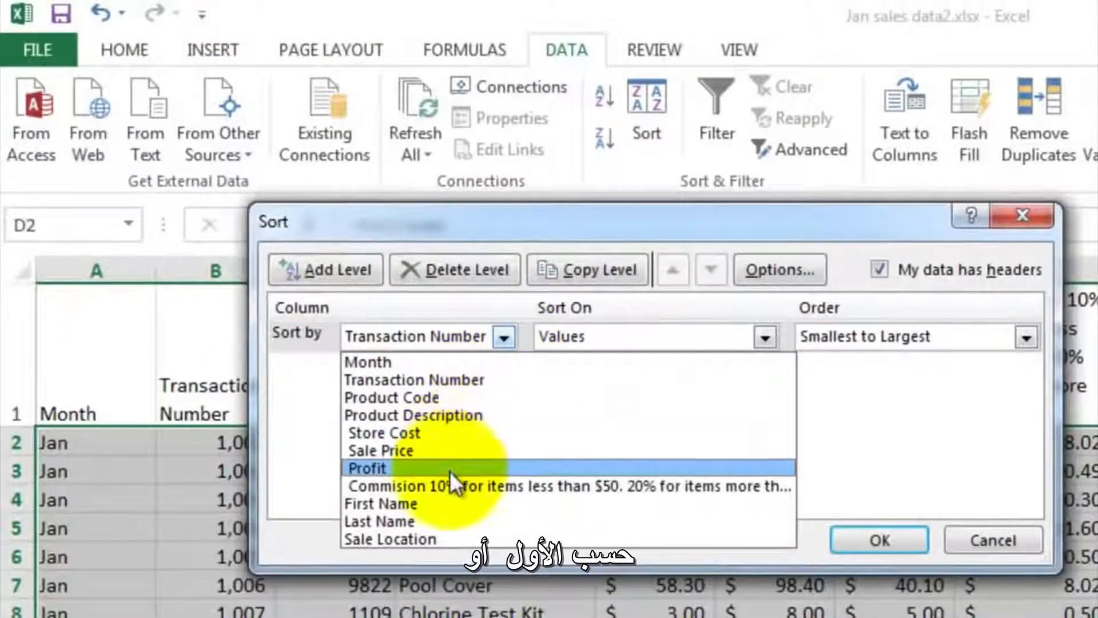
left_click(441, 519)
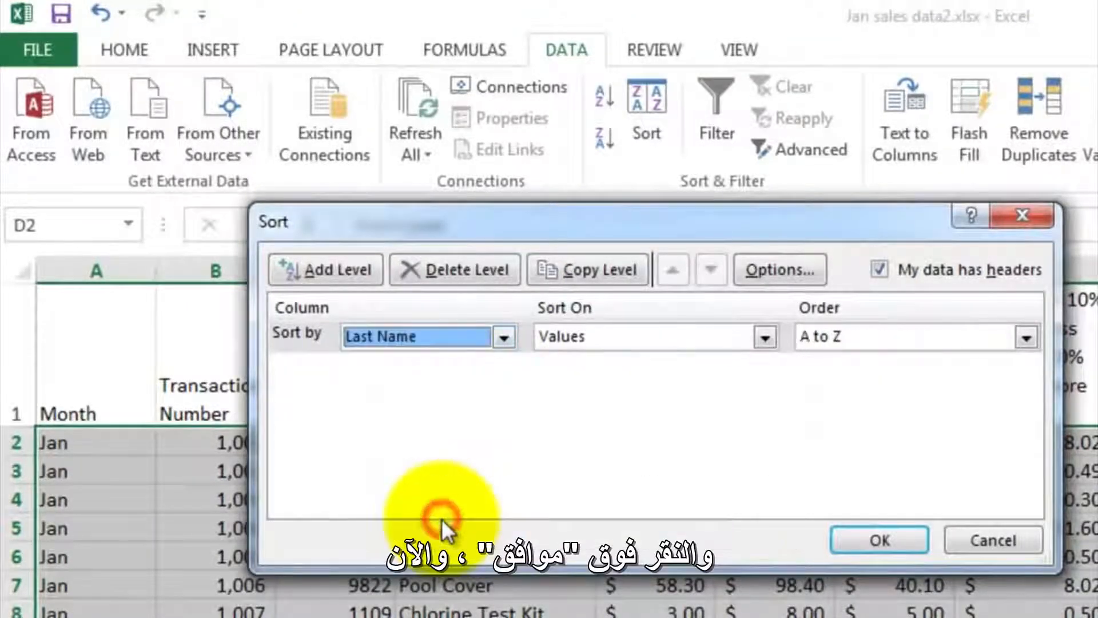
left_click(867, 533)
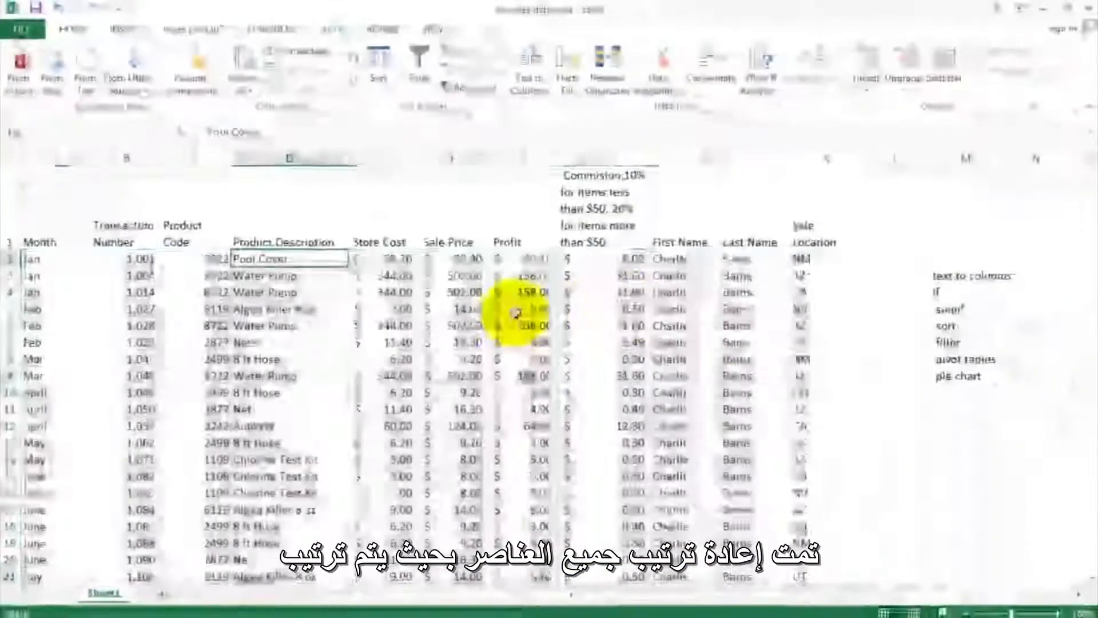
- Examine the Last Name column from row 2 downward to check how the salespeople's sales are grouped
left_click(740, 258)
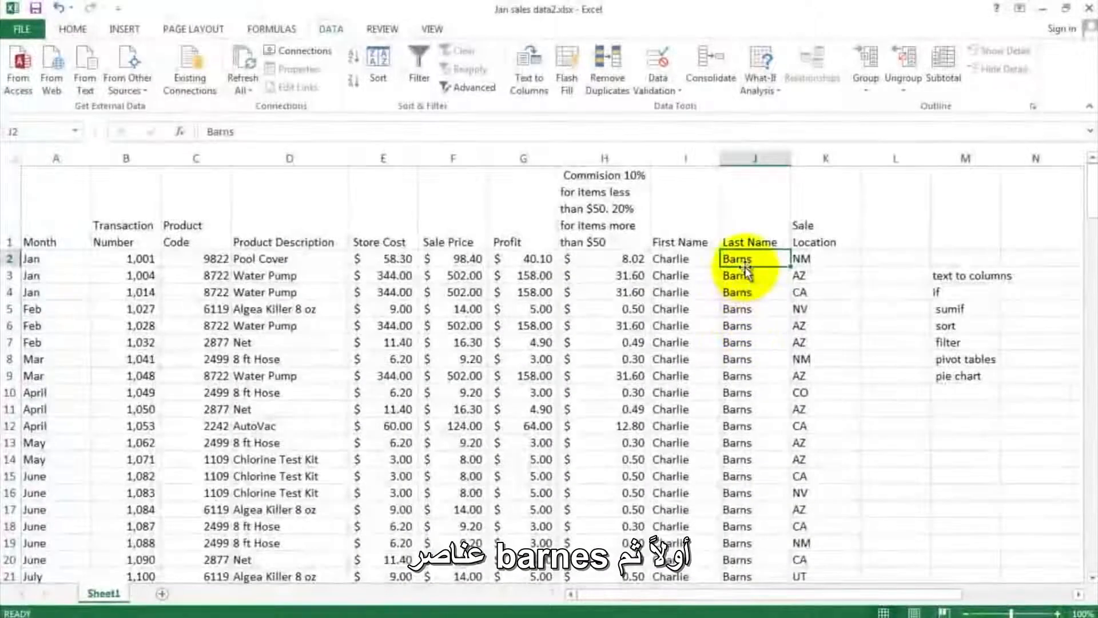
scroll(741, 303, "down", 7)
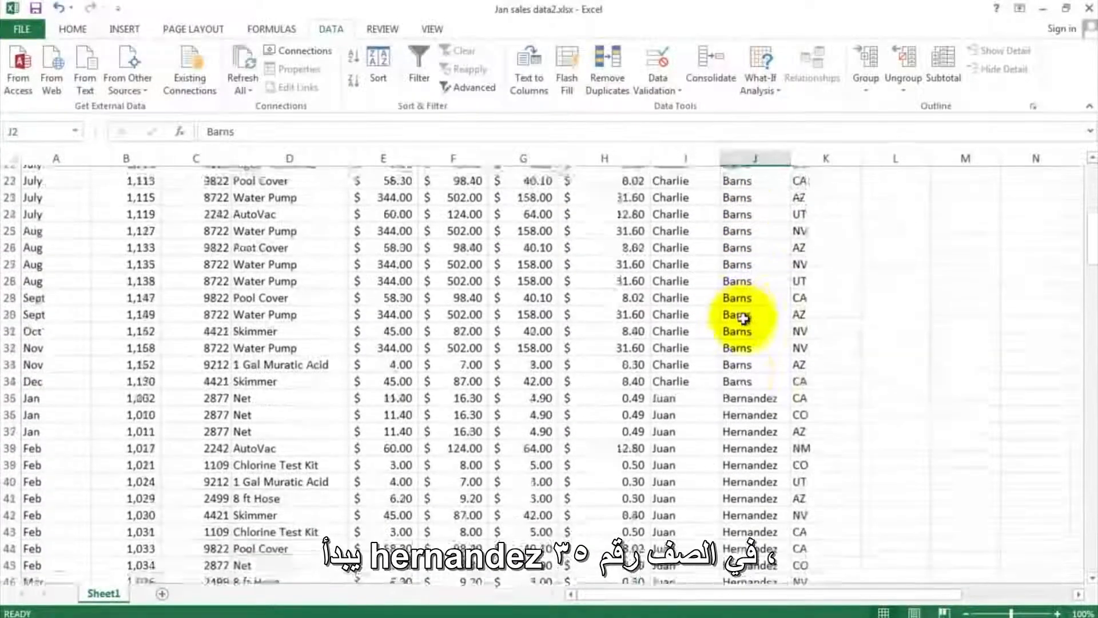
left_click(743, 393)
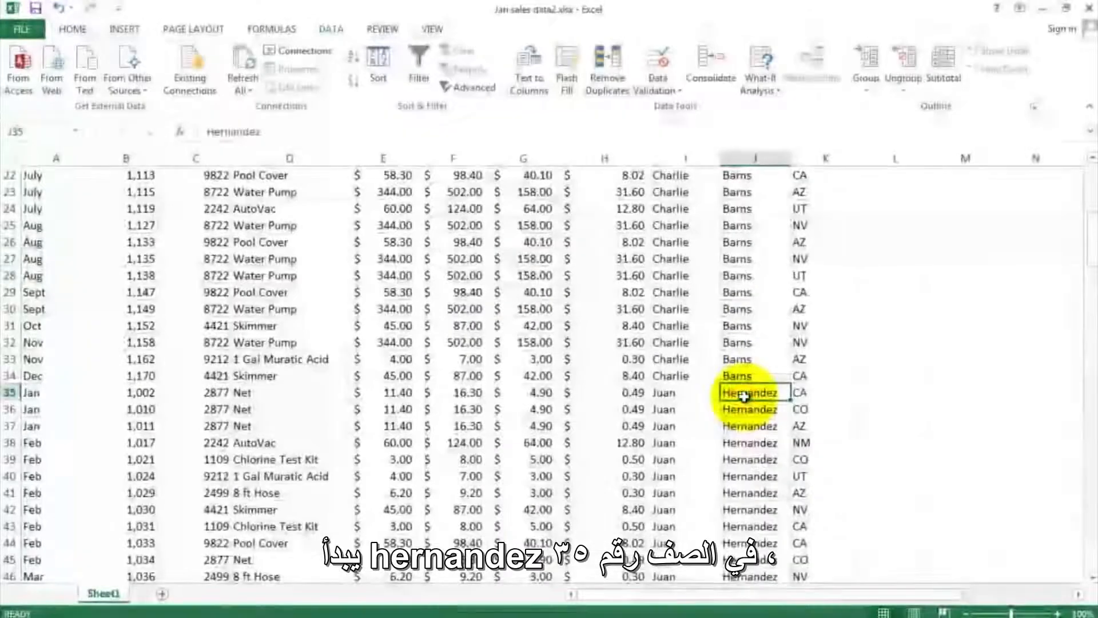
scroll(743, 395, "down", 12)
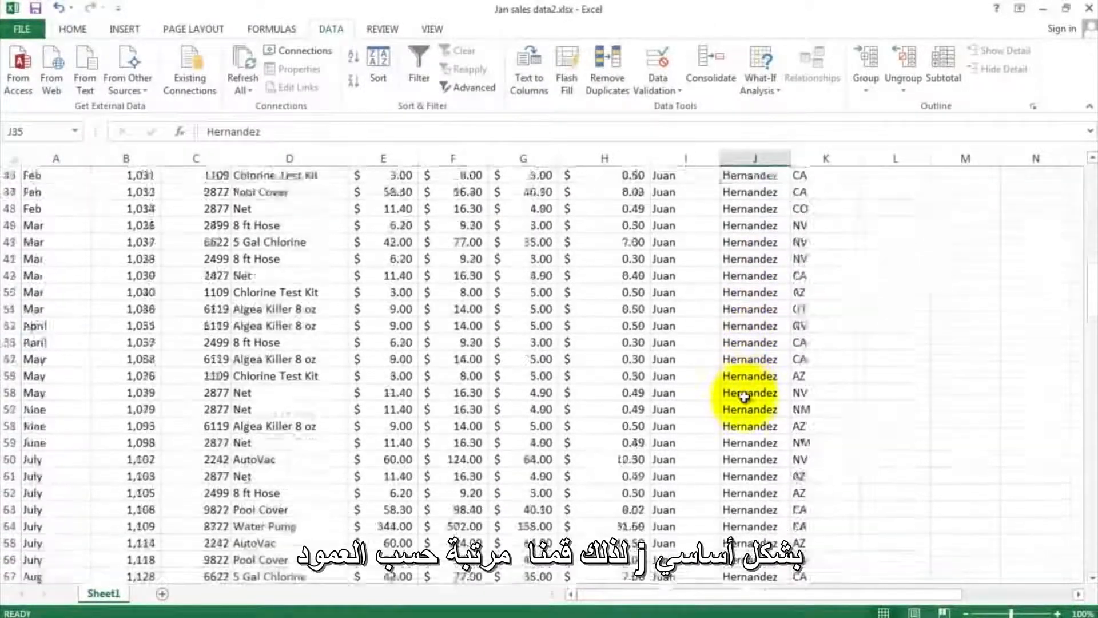
scroll(743, 394, "down", 4)
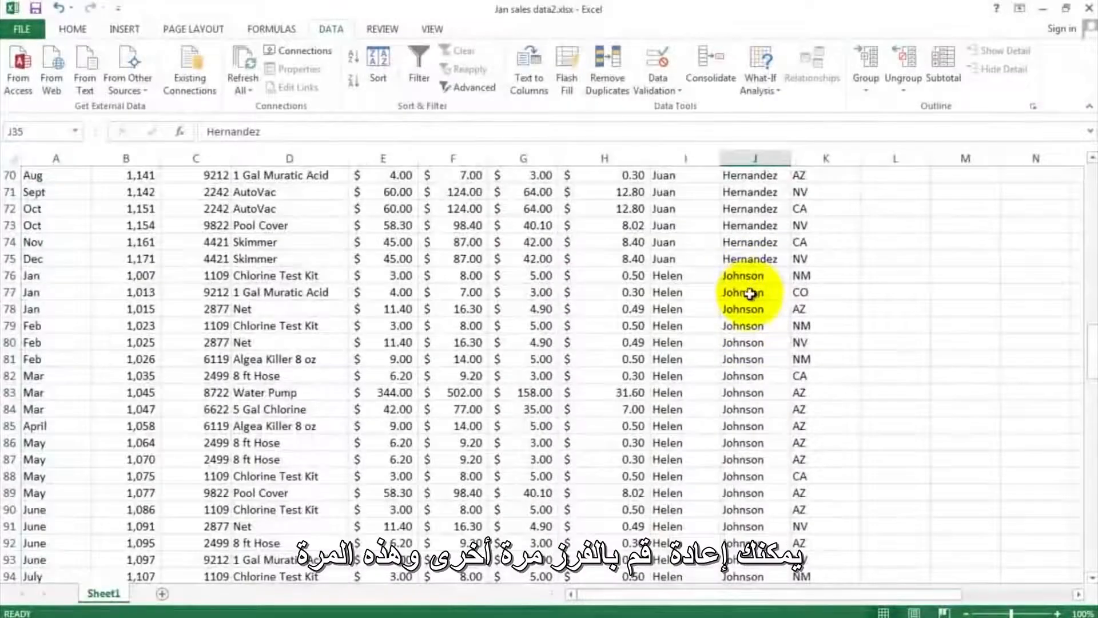
scroll(743, 297, "down", 9)
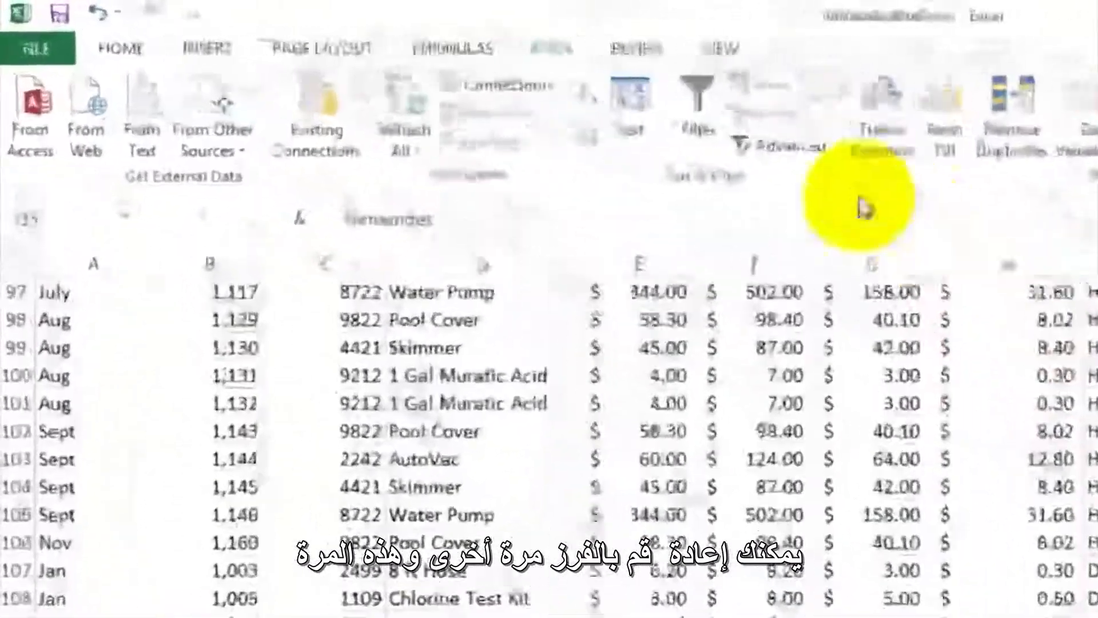
- Sort the sales data by Sale Location from A to Z
left_click(631, 100)
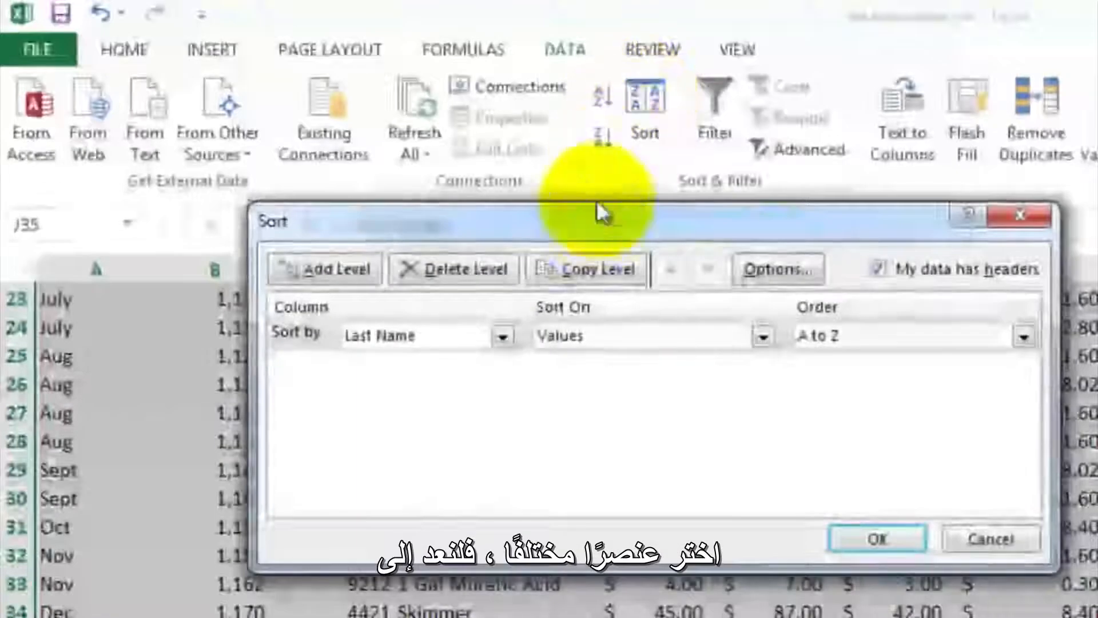
left_click(501, 336)
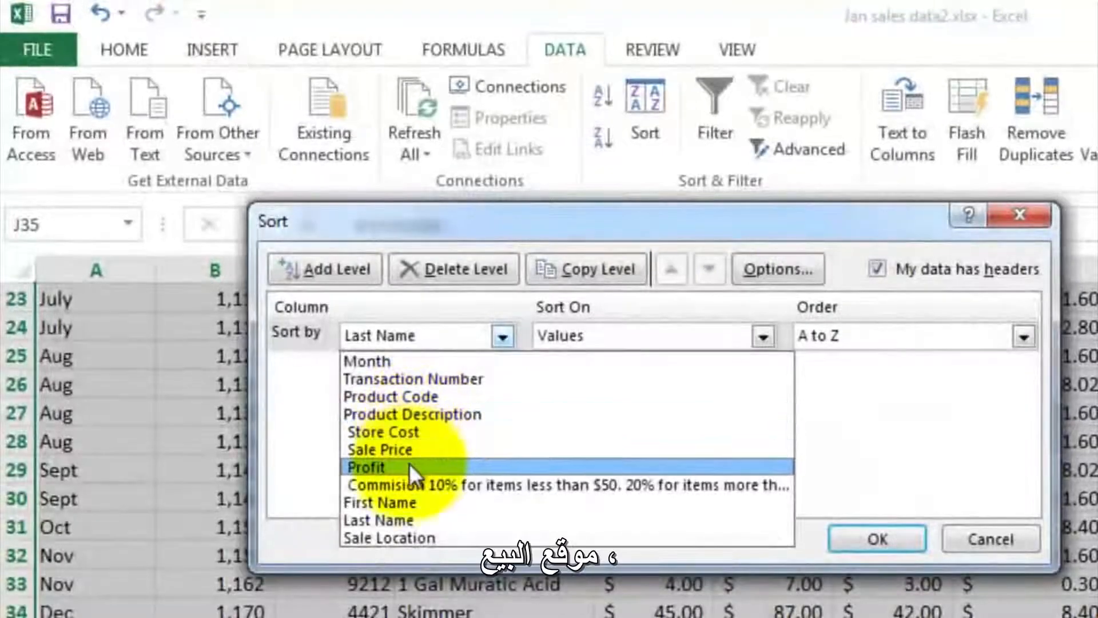
left_click(414, 537)
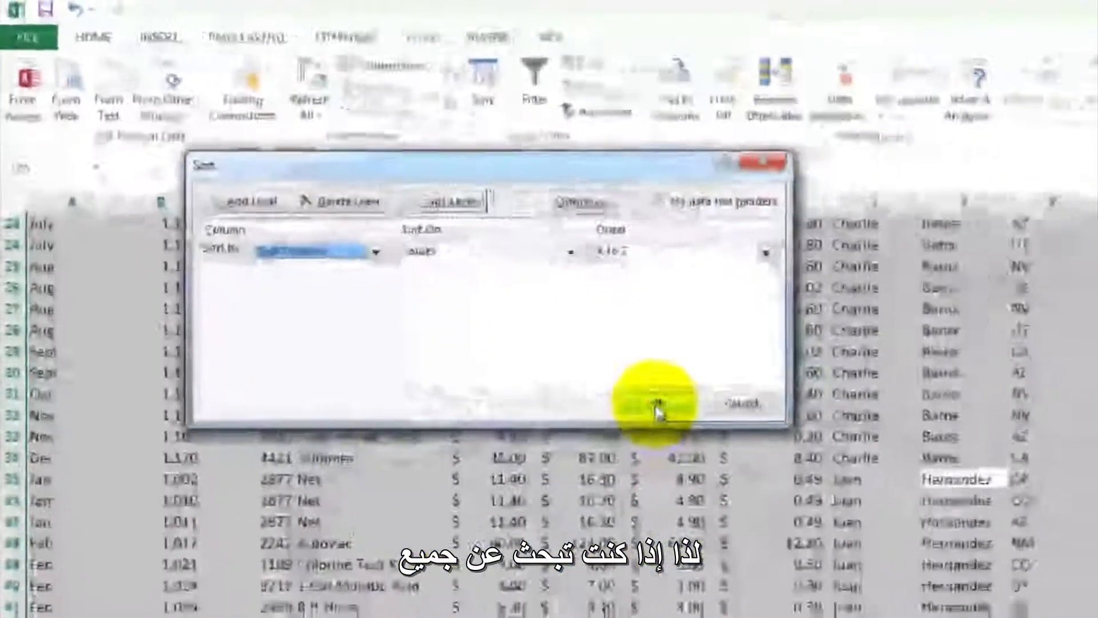
left_click(658, 407)
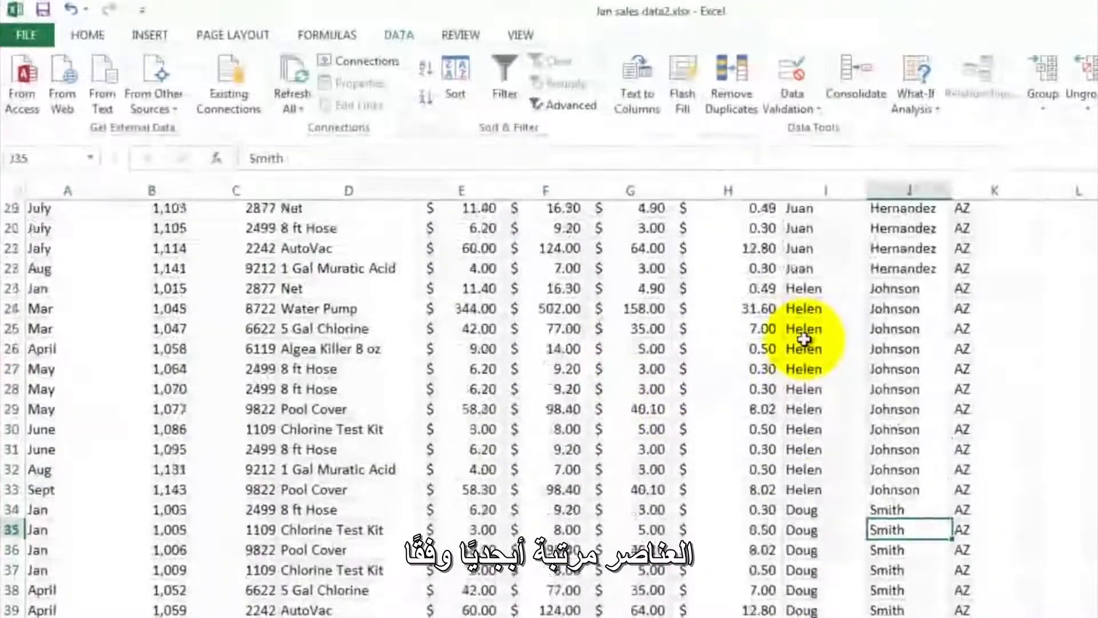
- Examine the Sale Location column from K2 down to K172 to check the order of the states
scroll(804, 339, "up", 6)
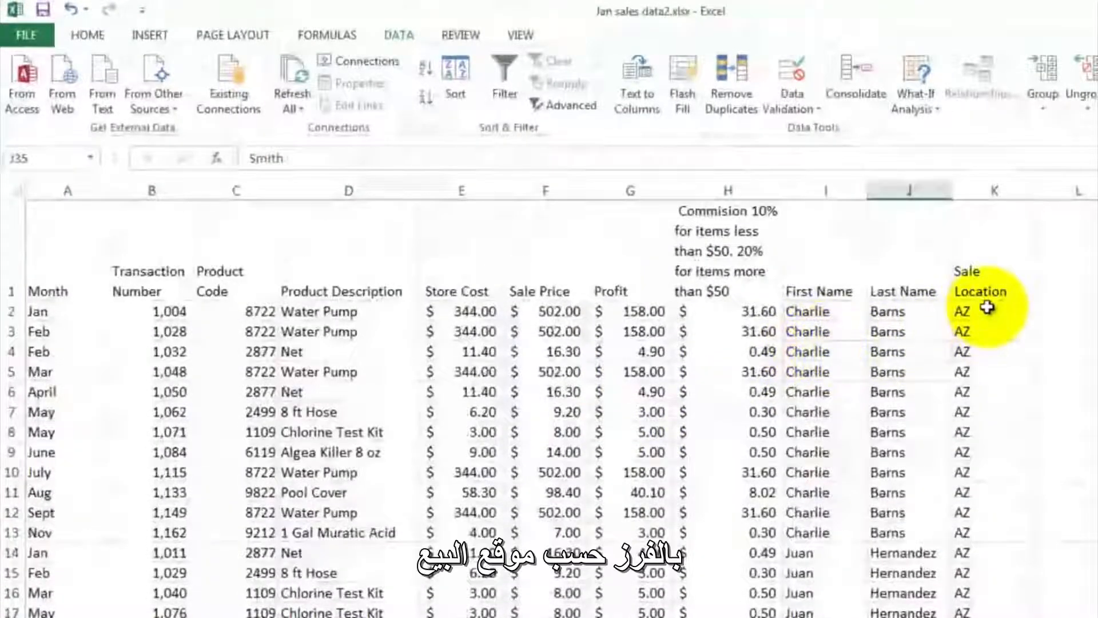
left_click(987, 307)
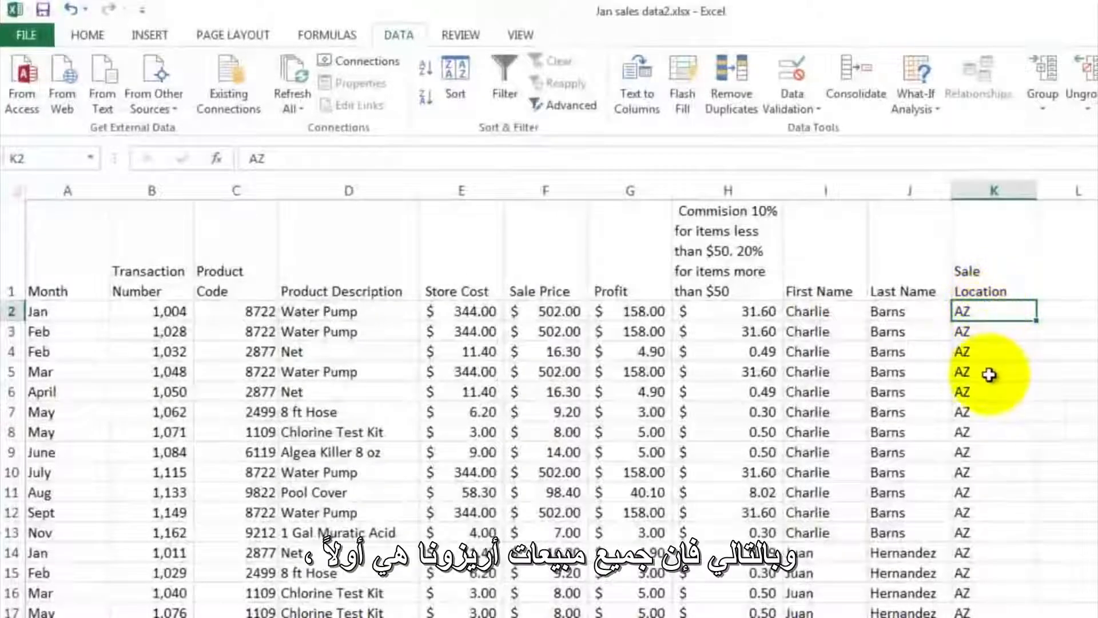
scroll(989, 373, "down", 2)
scroll(989, 374, "down", 14)
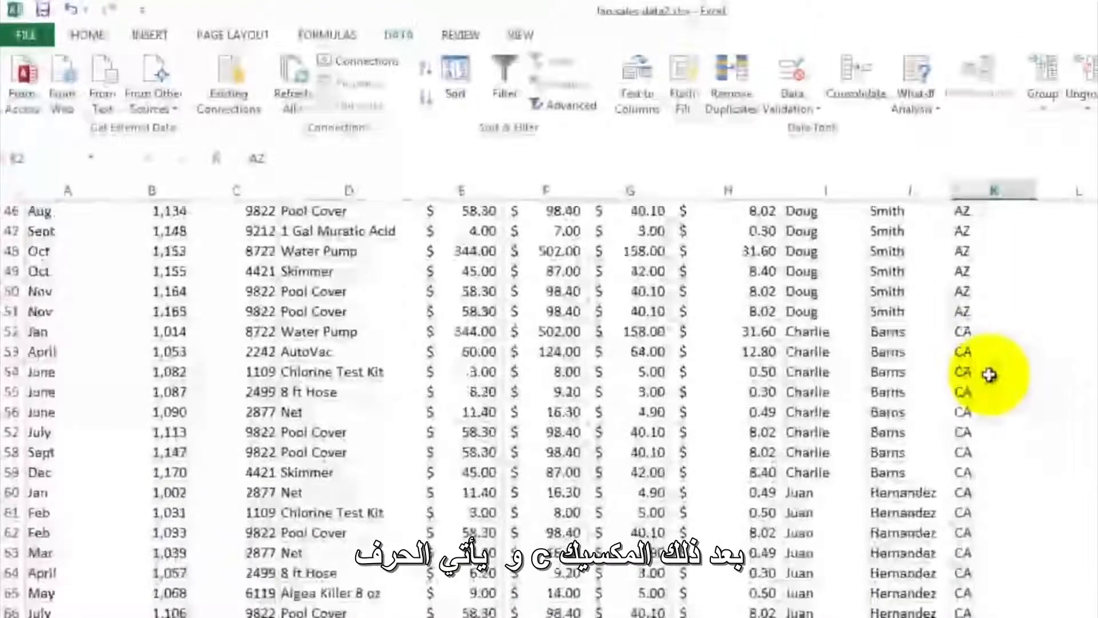
scroll(988, 377, "down", 20)
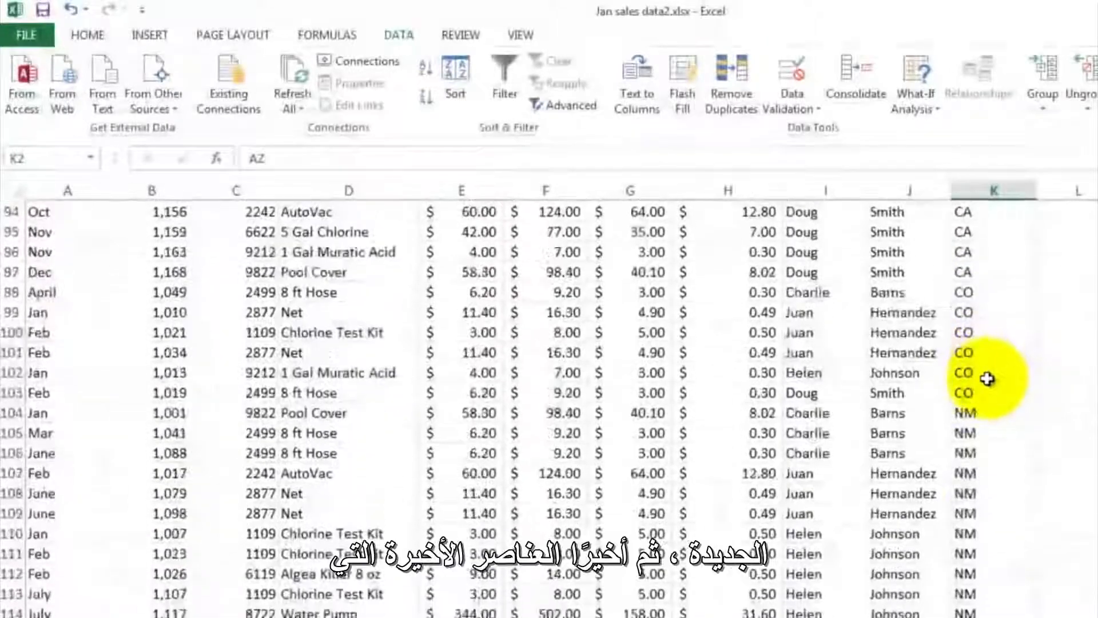
scroll(988, 379, "down", 18)
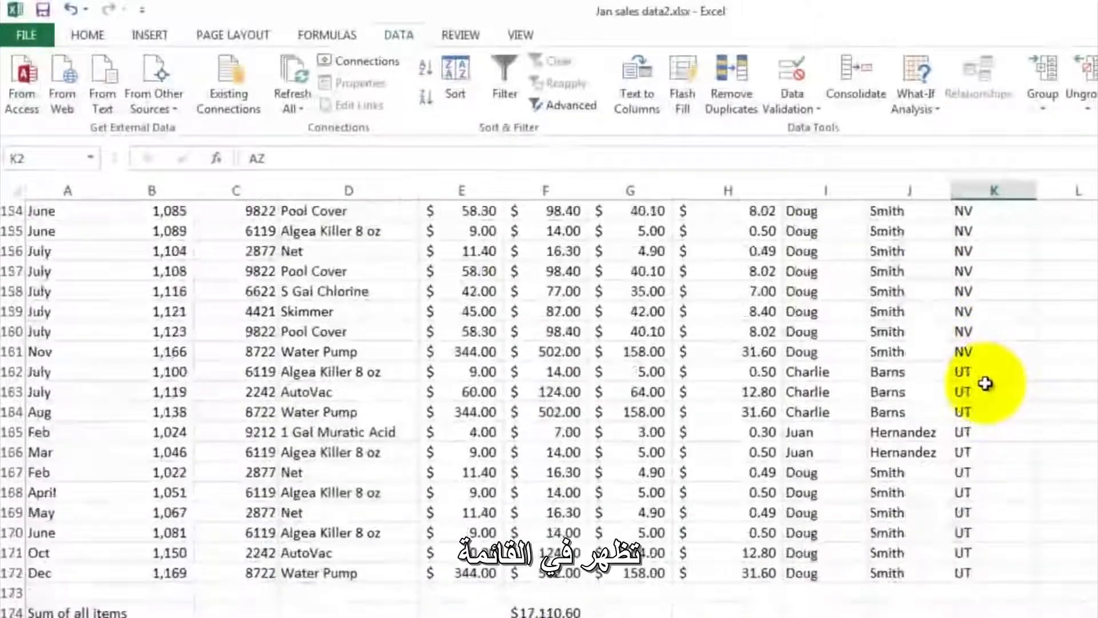
scroll(994, 442, "up", 4)
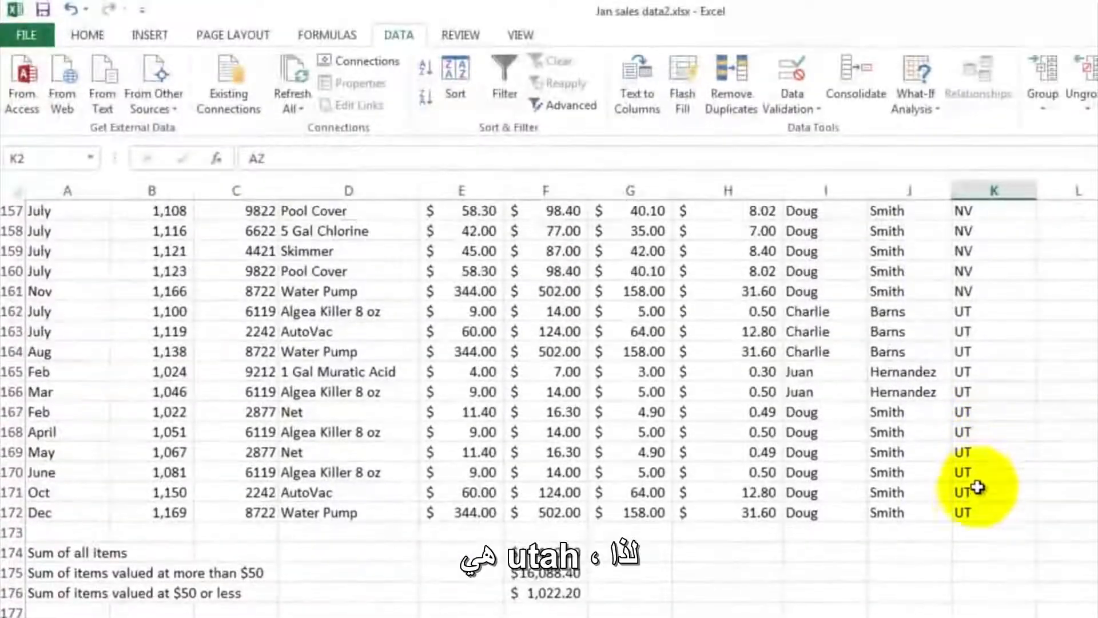
left_click(974, 510)
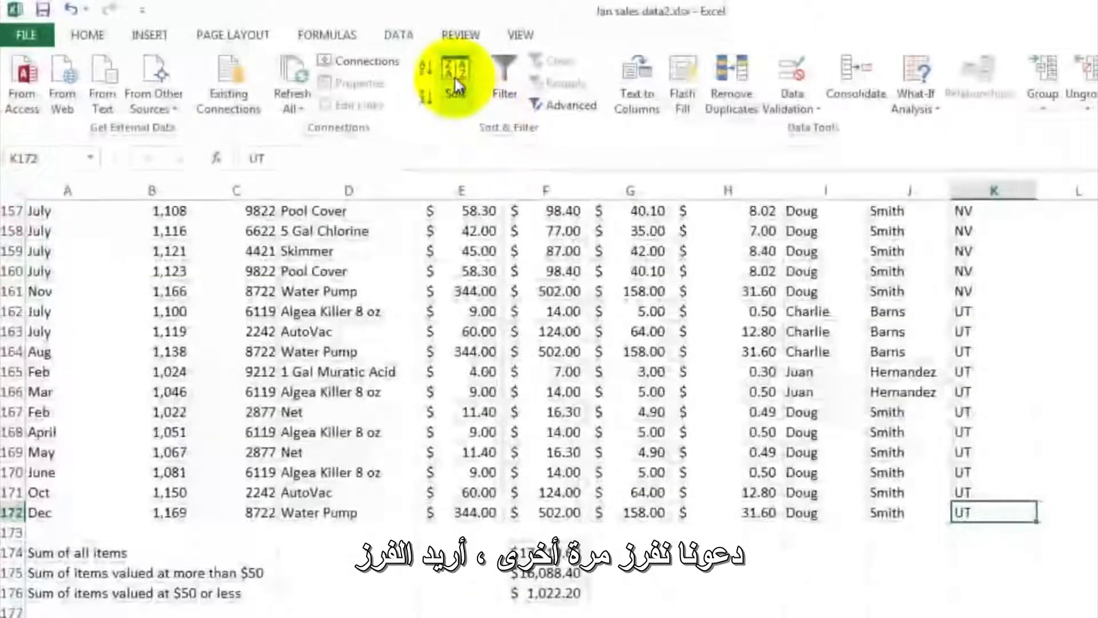
- Sort the sales data by Transaction Number and check the order of the column from B172 up to B2
left_click(451, 73)
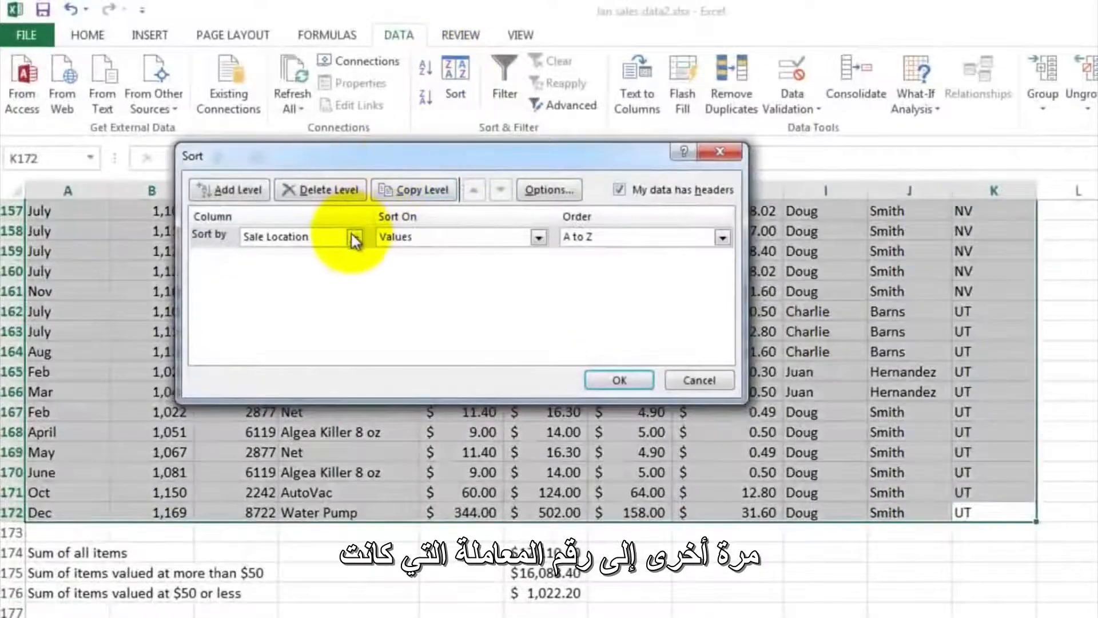
left_click(351, 235)
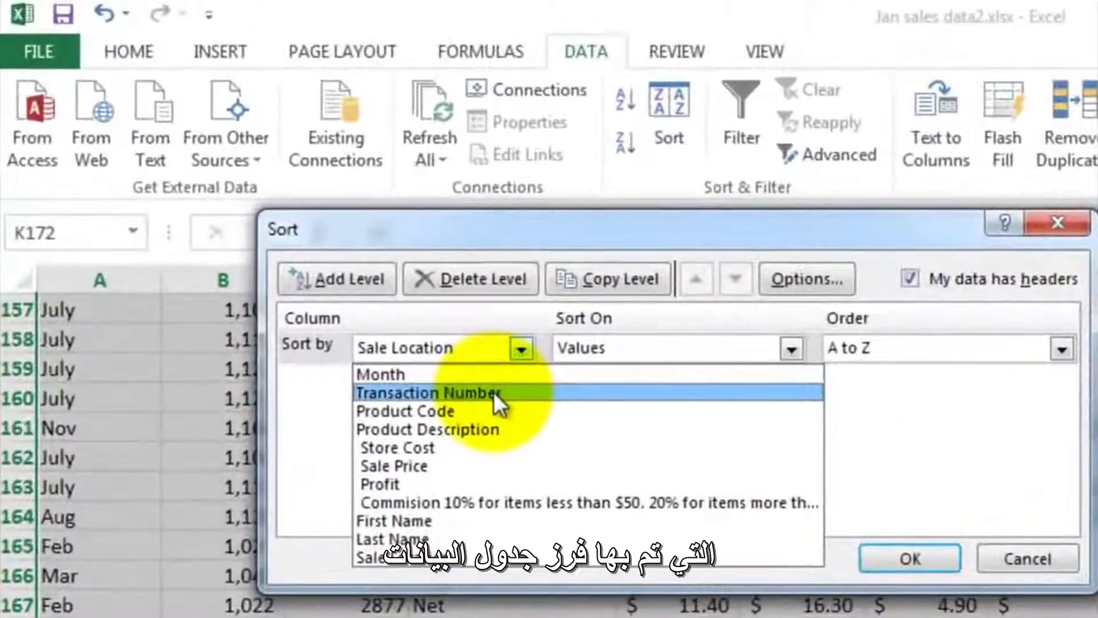
left_click(403, 322)
left_click(909, 559)
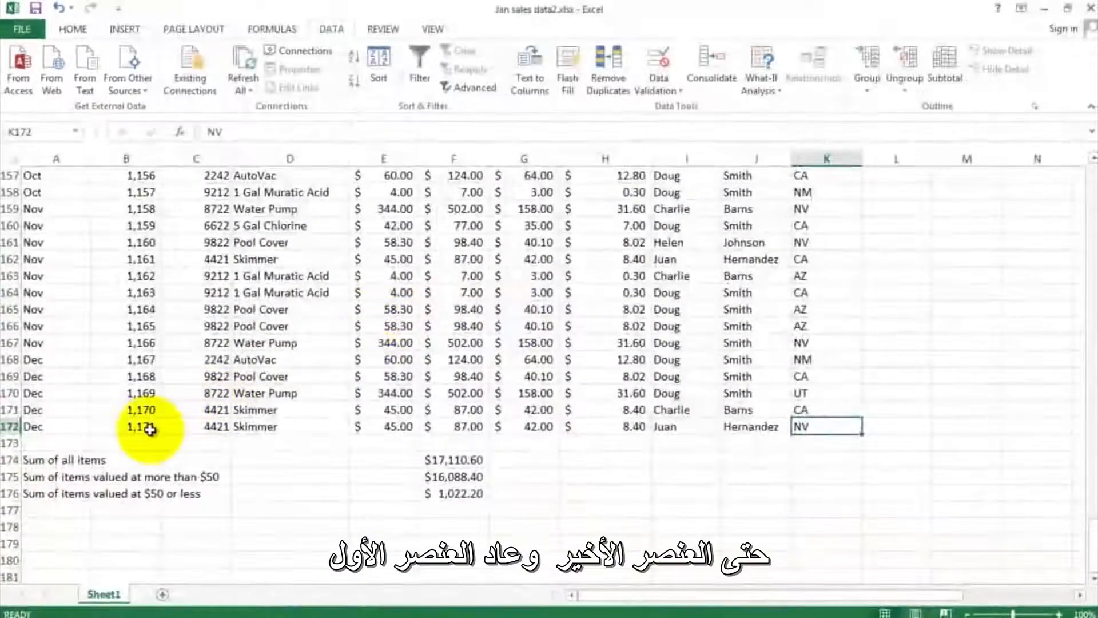
left_click(150, 429)
scroll(336, 321, "up", 5)
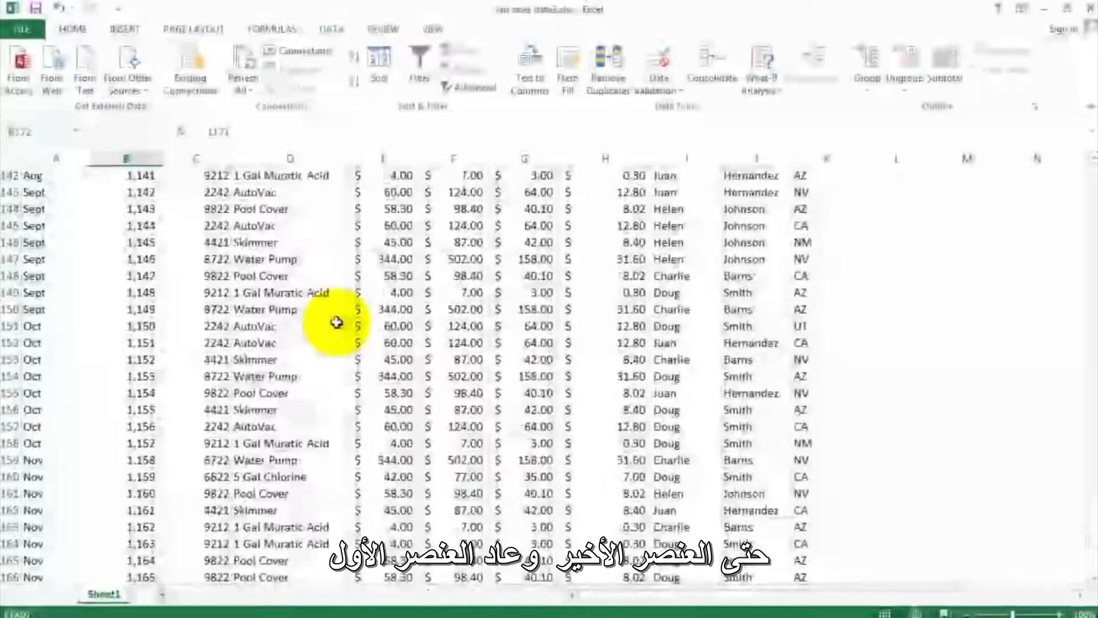
scroll(336, 322, "up", 20)
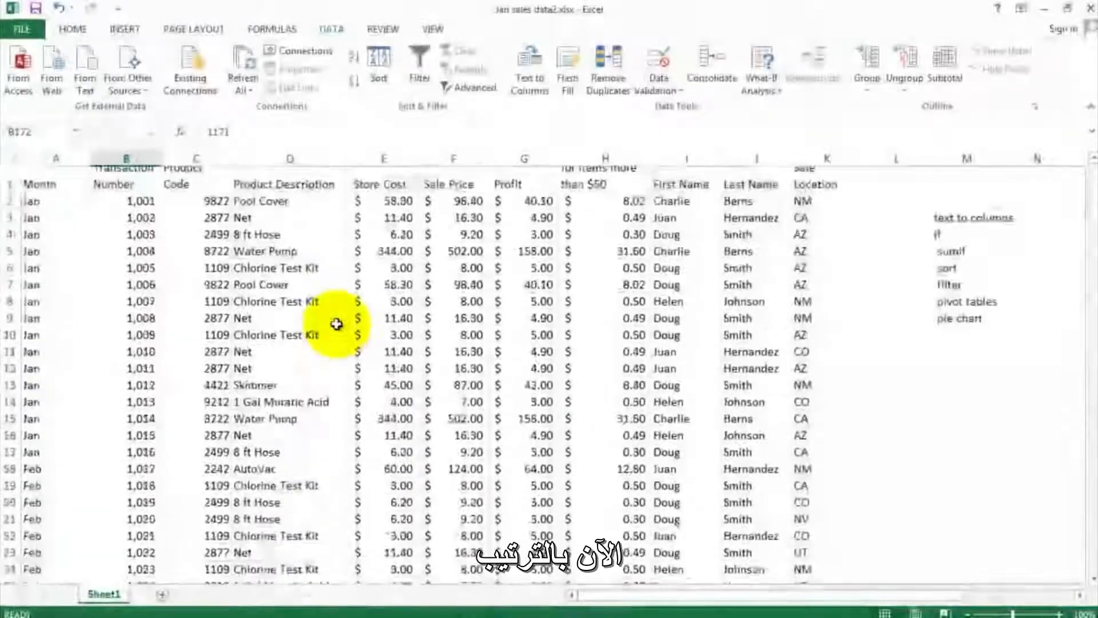
scroll(343, 314, "up", 1)
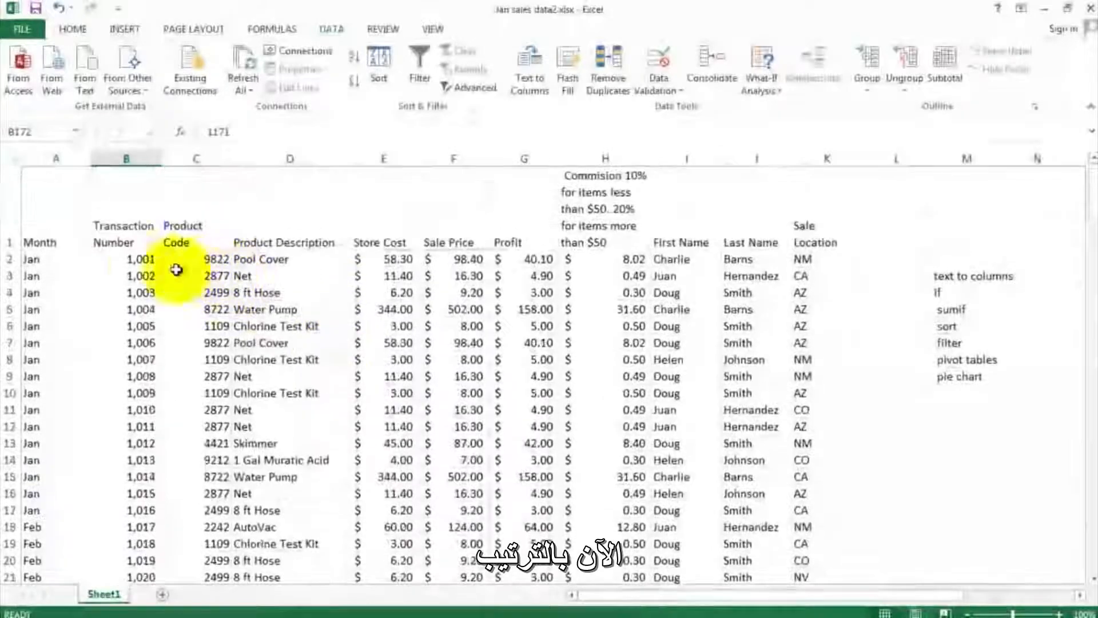
left_click(133, 259)
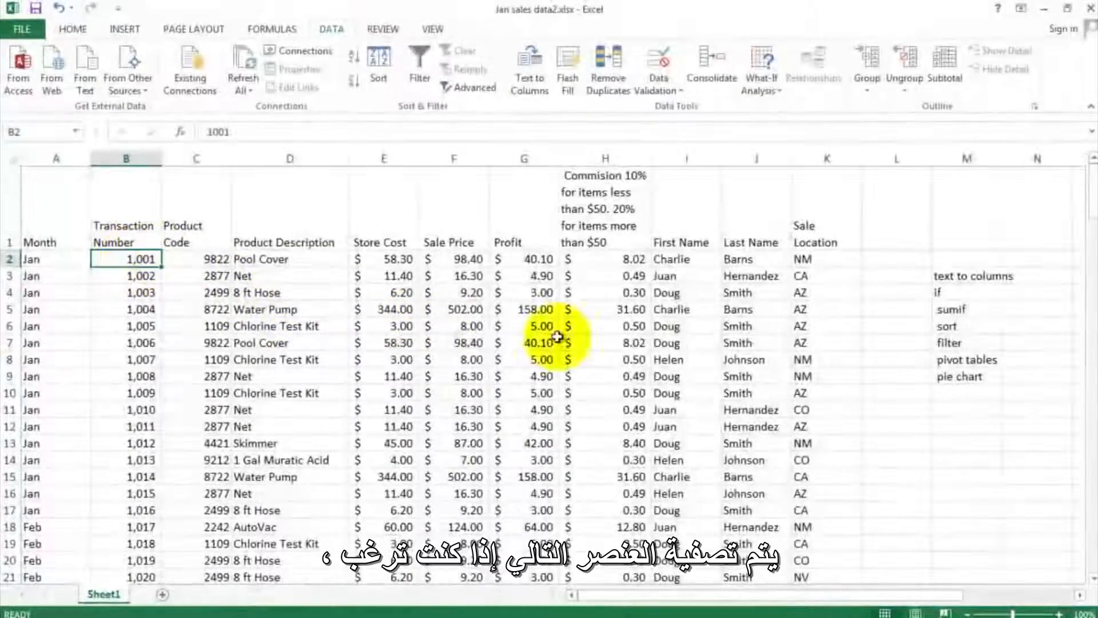
- Go to the filter entry in the topic list, and turn on filtering for the sales data from the first Profit cell
left_click(954, 344)
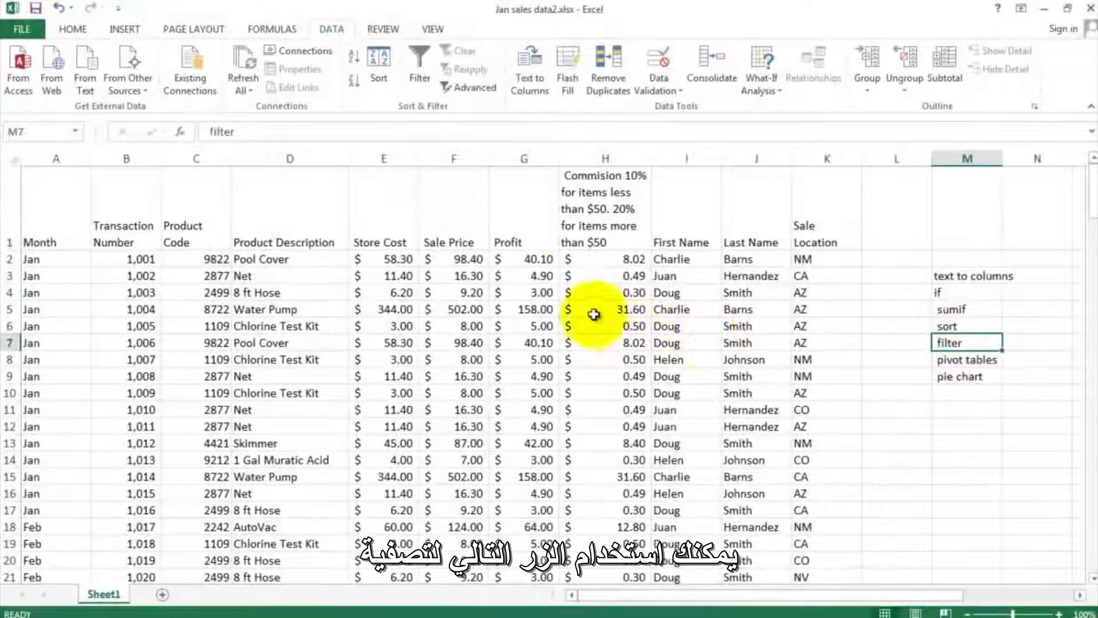
left_click(540, 260)
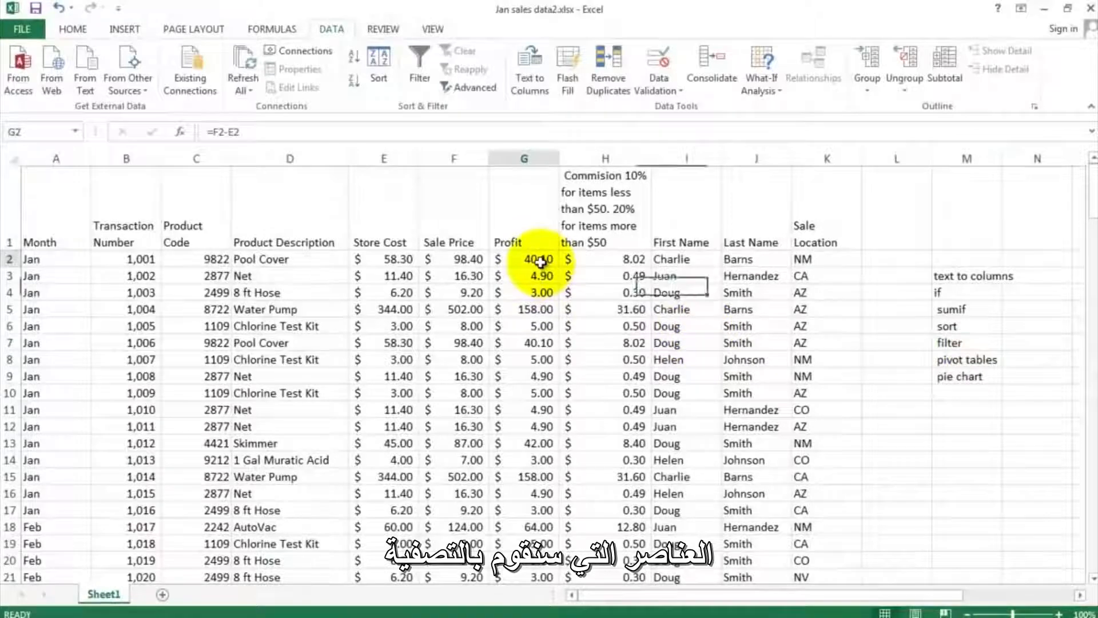
left_click(422, 67)
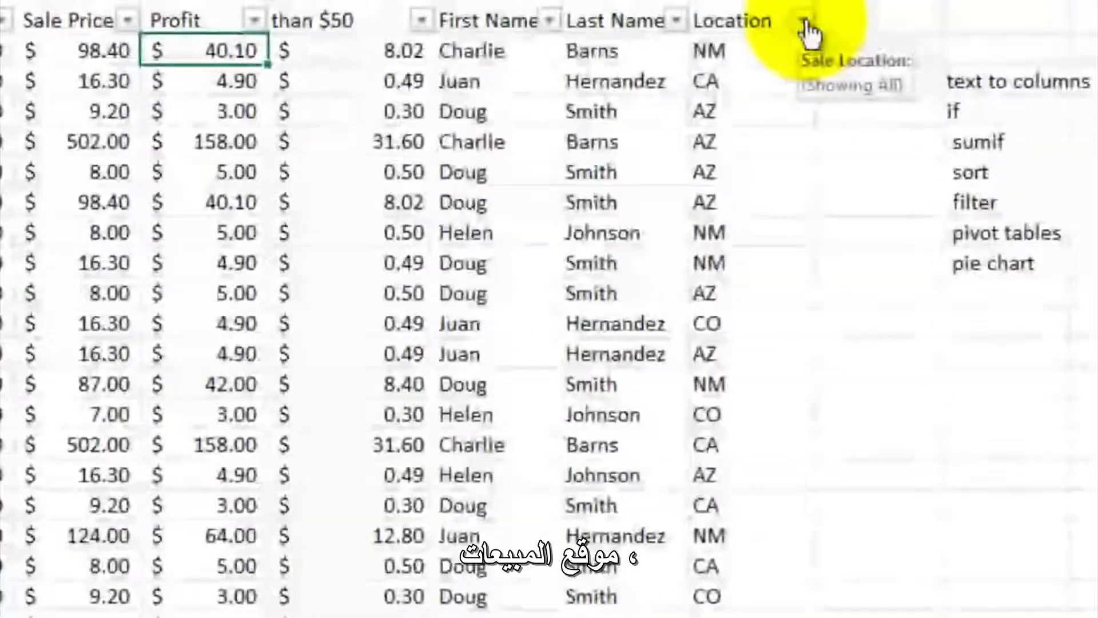
- Filter the Sale Location column to NM only, excluding AZ, CA, CO, NV and UT
left_click(851, 230)
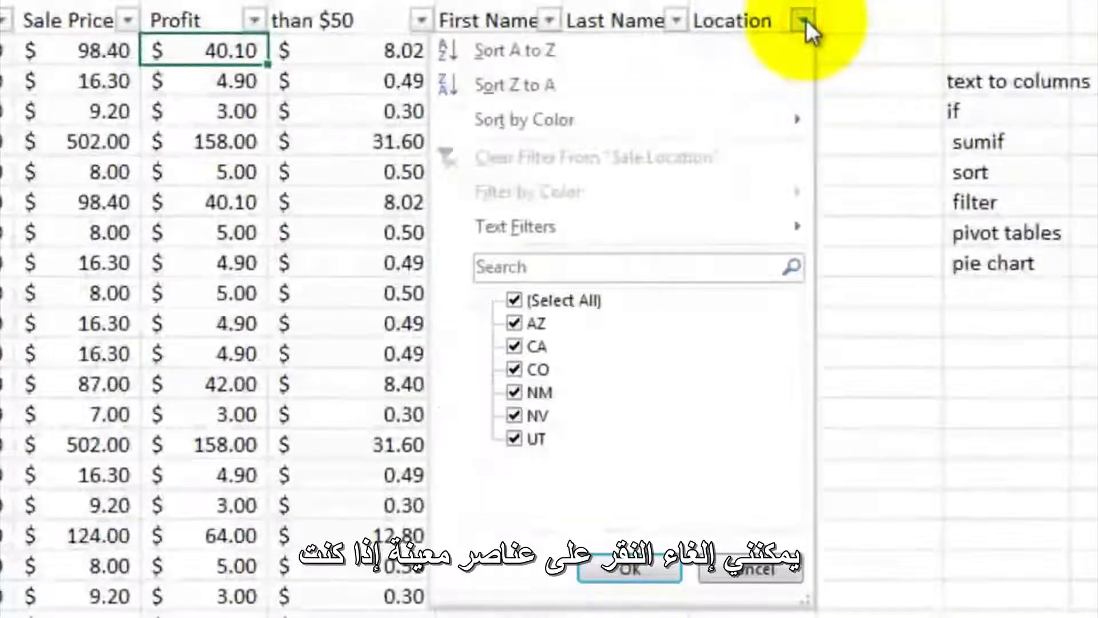
left_click(514, 346)
left_click(514, 369)
left_click(514, 414)
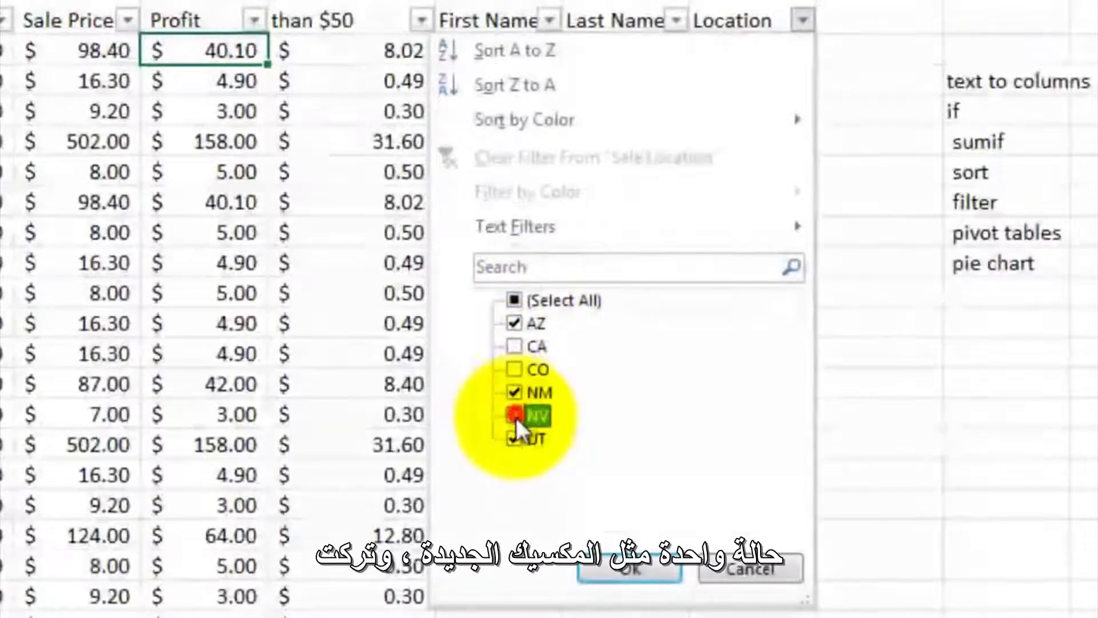
left_click(514, 438)
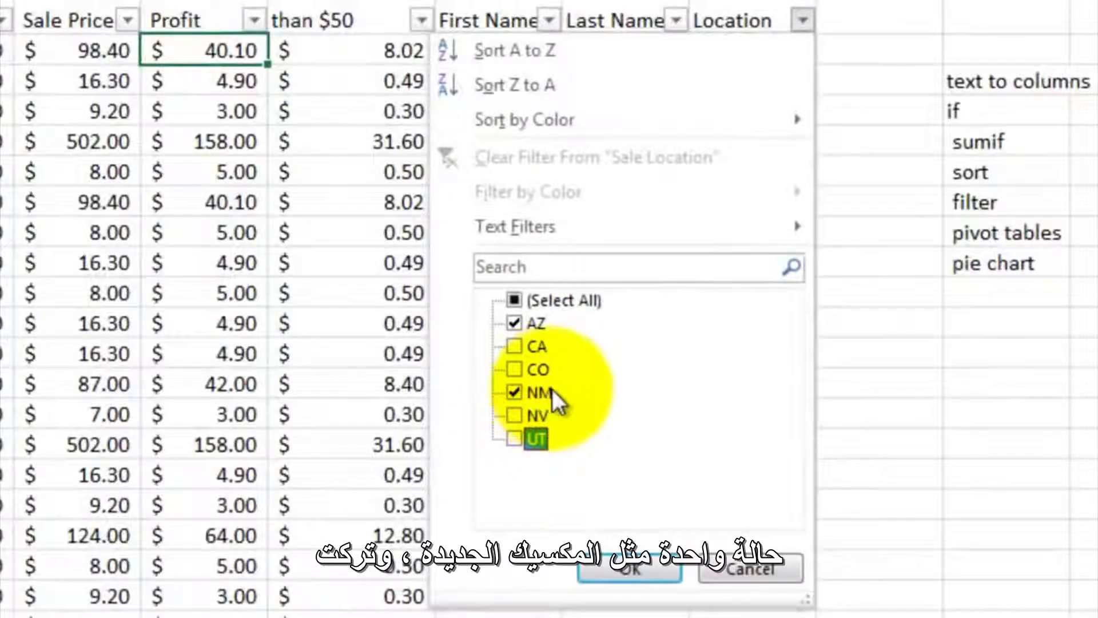
left_click(513, 322)
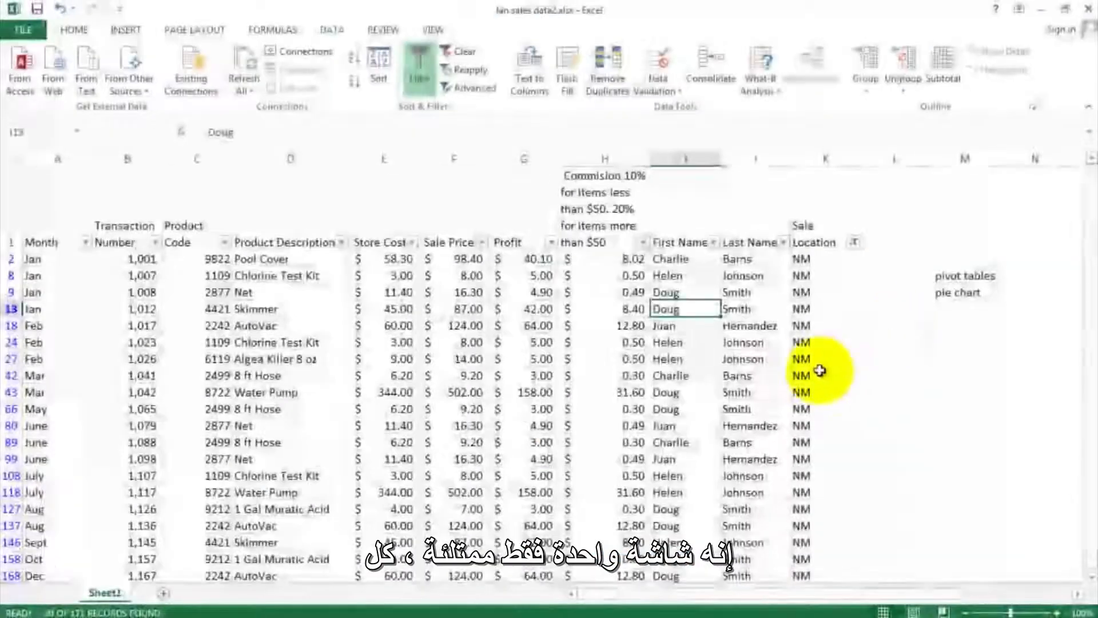
- Examine the rows filtered by sale location, checking column K from K2 to K168 and the row numbers for hidden rows
scroll(817, 371, "down", 2)
scroll(806, 370, "up", 2)
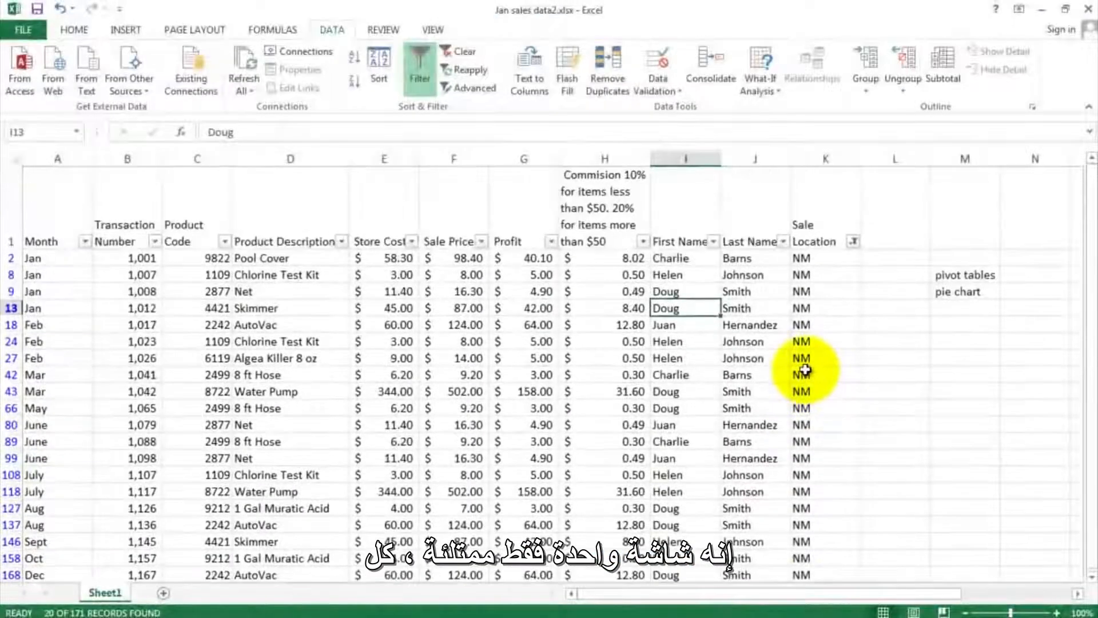
left_click_drag(804, 259, 816, 577)
scroll(811, 486, "down", 2)
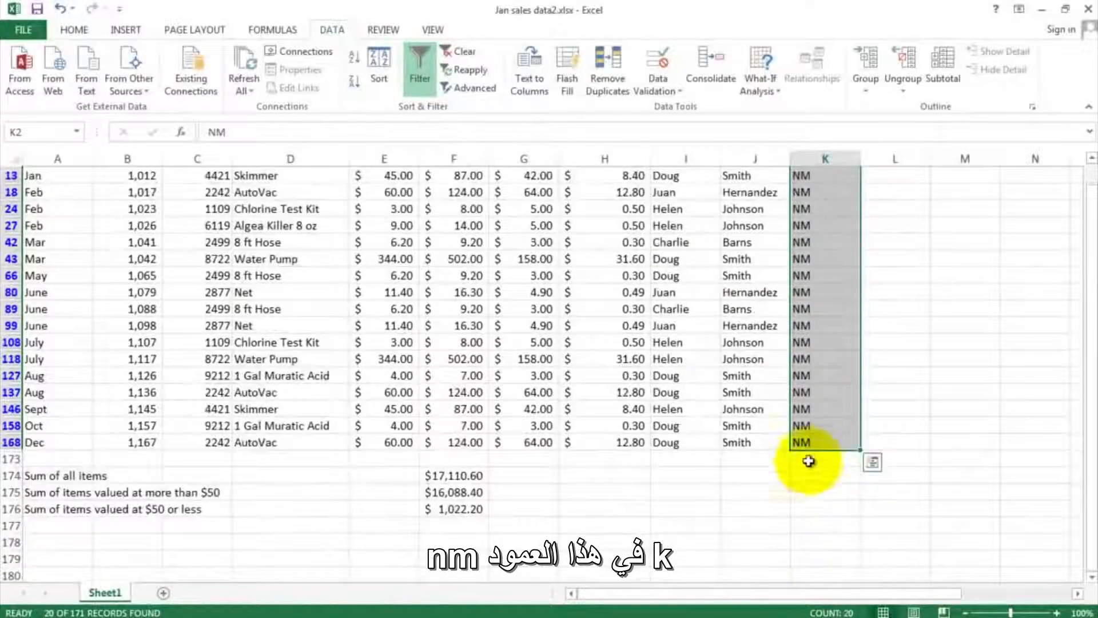
scroll(806, 461, "up", 2)
left_click(803, 276)
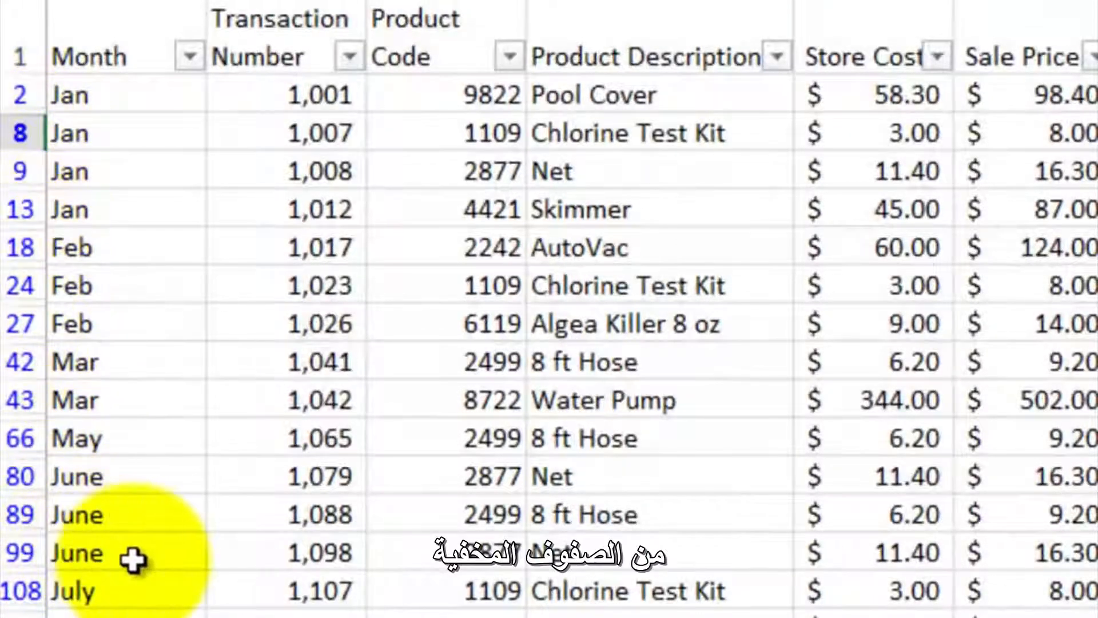
scroll(135, 559, "down", 2)
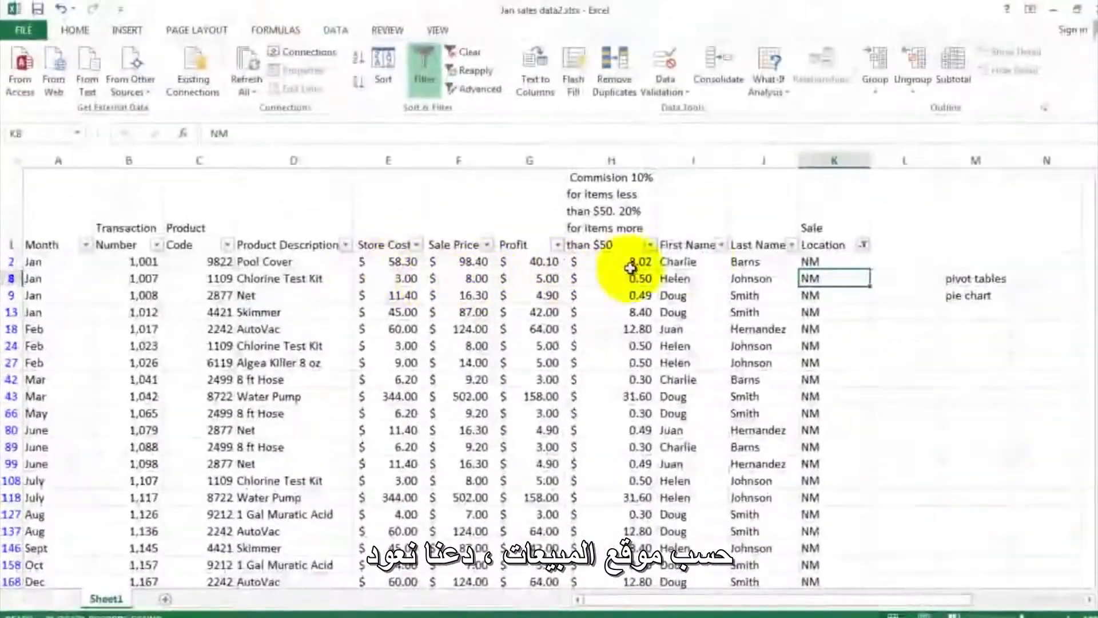
- Restore all values in the Sale Location filter, and switch filtering for the sales data off and on again
left_click(863, 245)
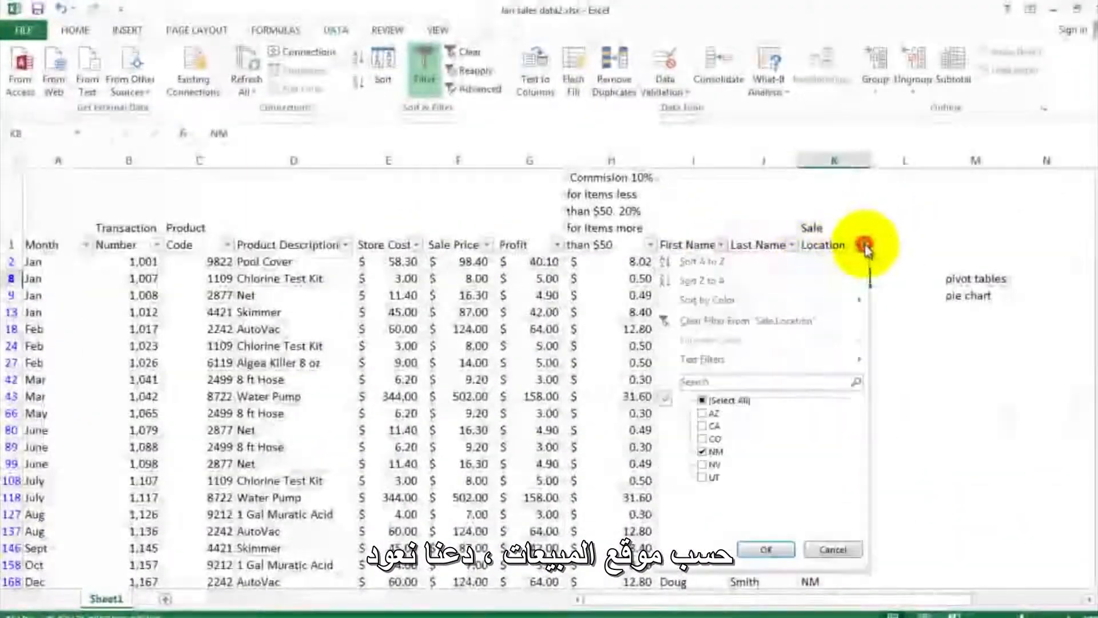
left_click(702, 400)
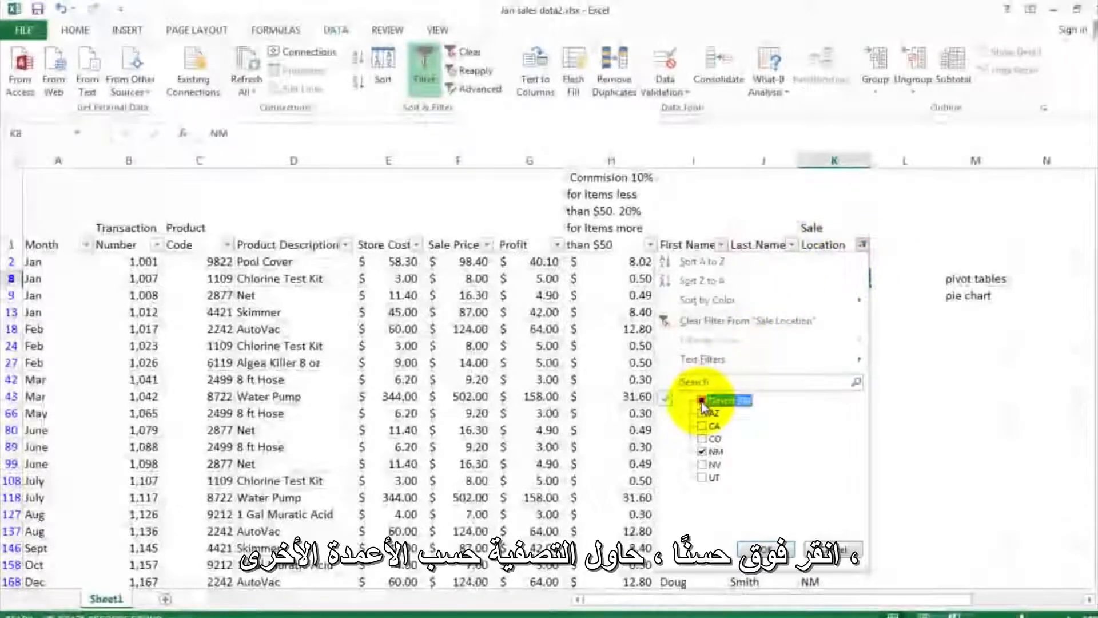
left_click(763, 550)
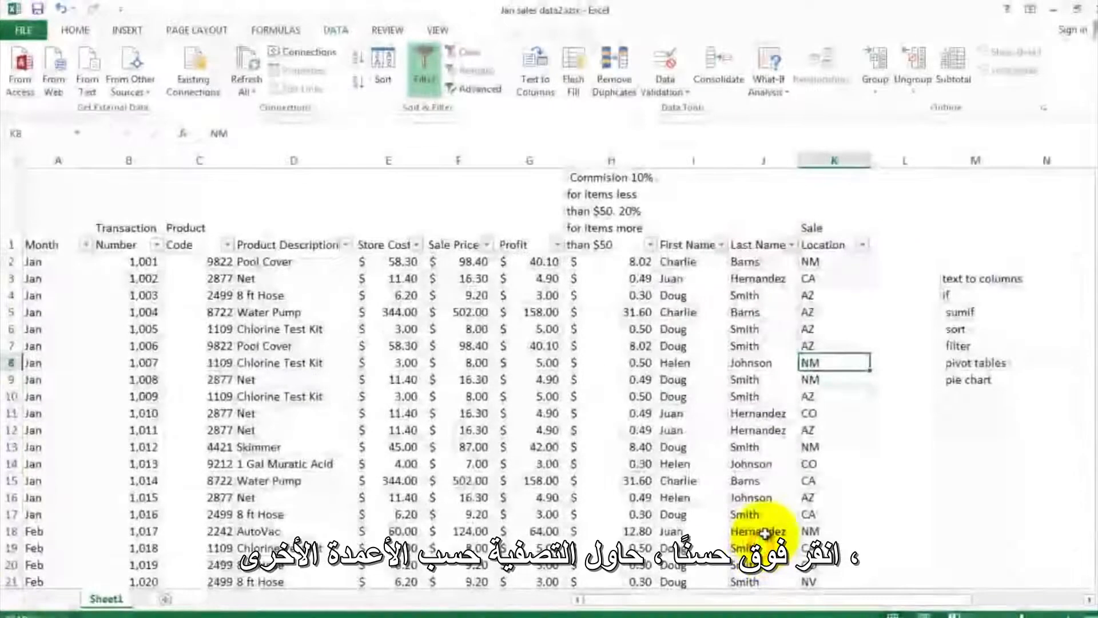
left_click(426, 82)
left_click(426, 83)
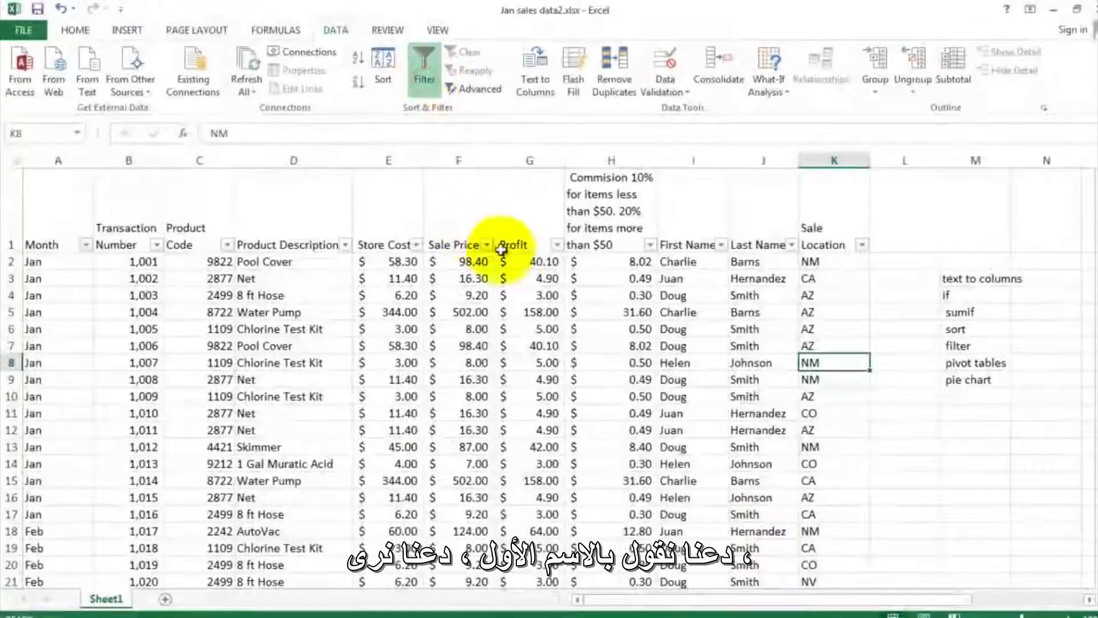
- Filter the First Name column to only the third salesperson listed
left_click(721, 244)
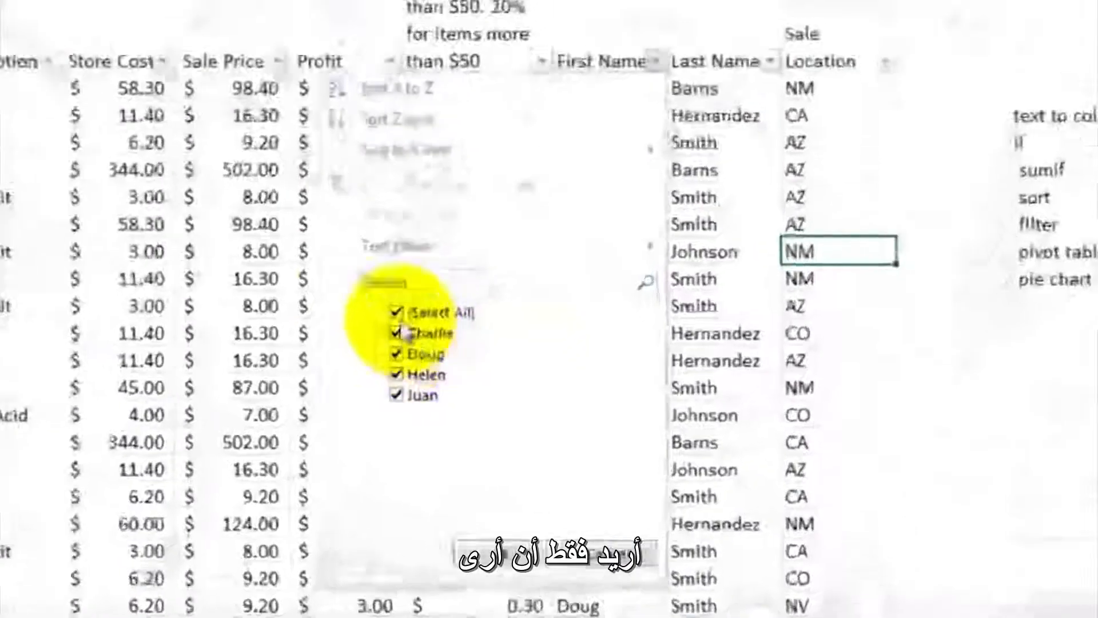
left_click(397, 312)
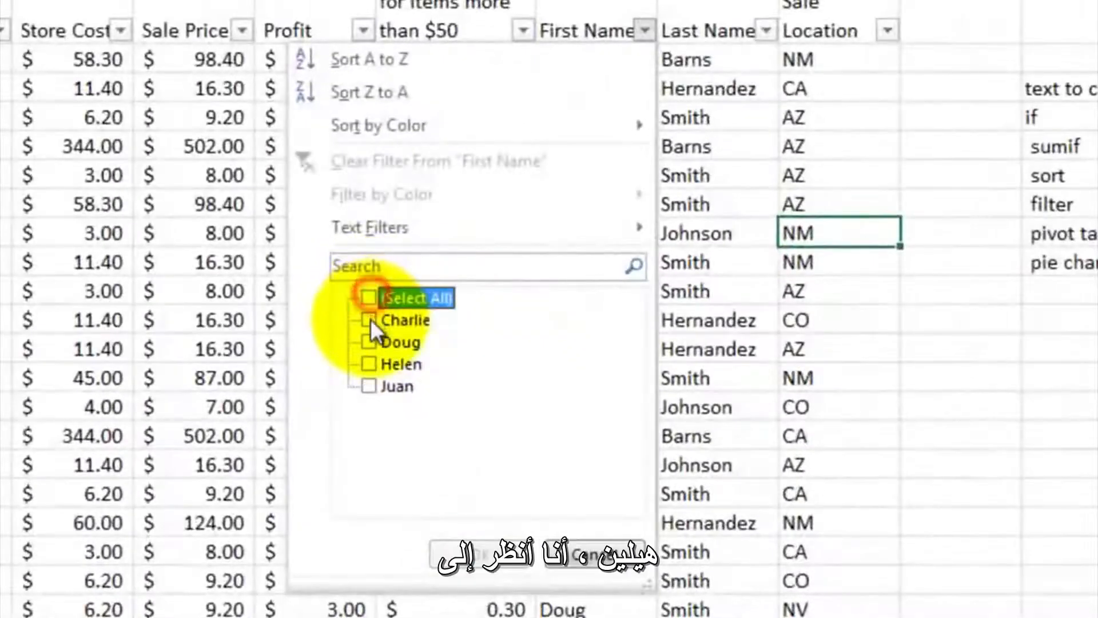
left_click(396, 374)
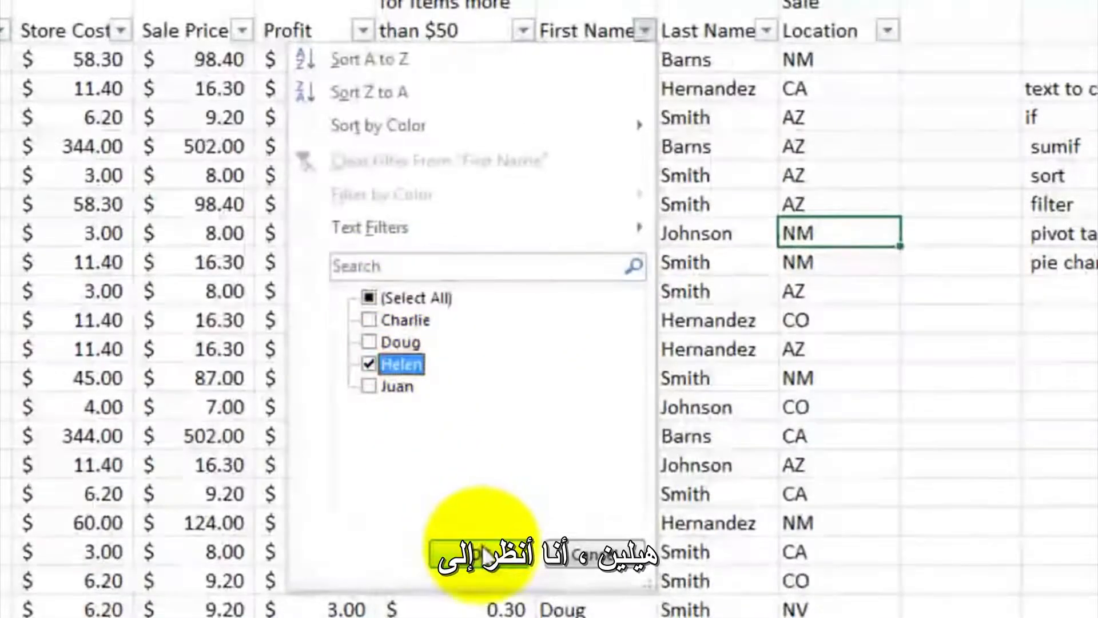
left_click(479, 554)
- Check the filtered salesperson's rows down to the totals, and restore all values in the First Name filter
left_click(608, 230)
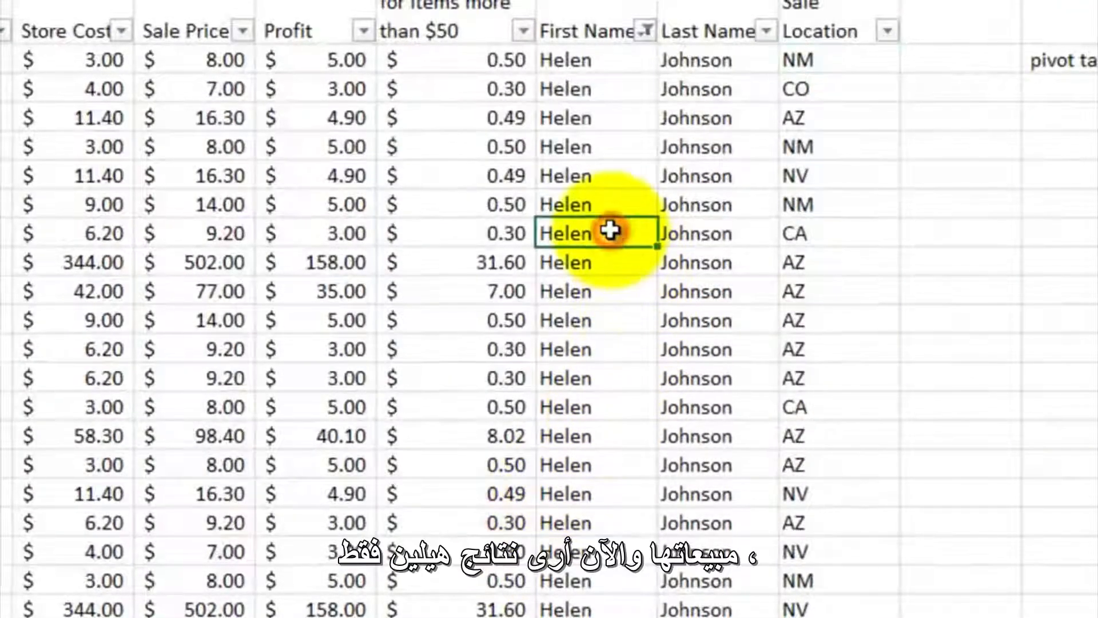
scroll(694, 355, "down", 3)
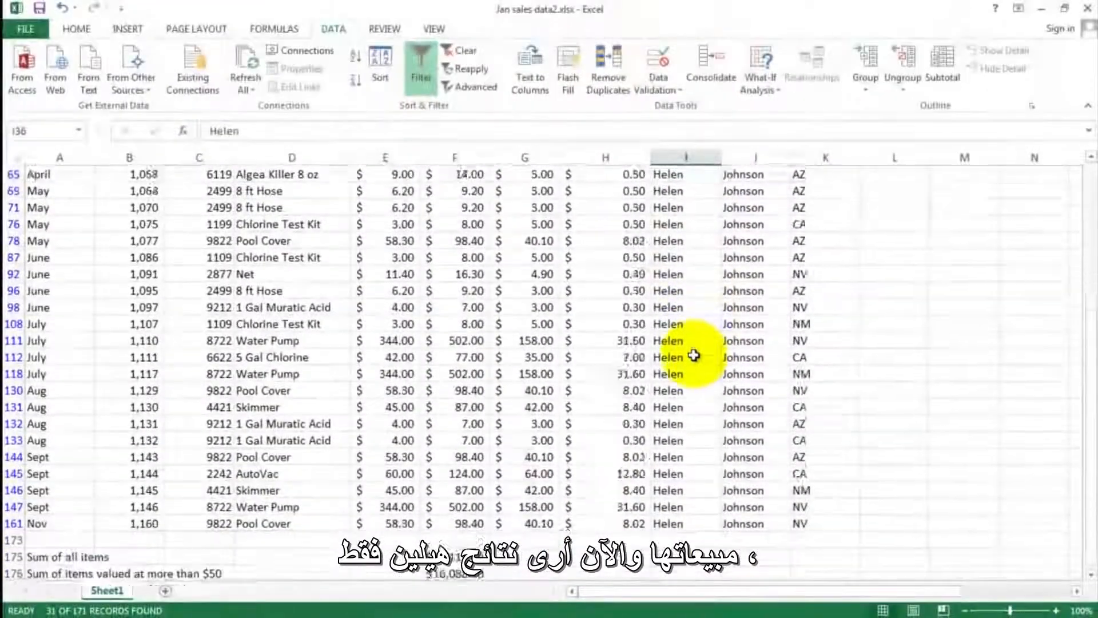
scroll(693, 355, "up", 4)
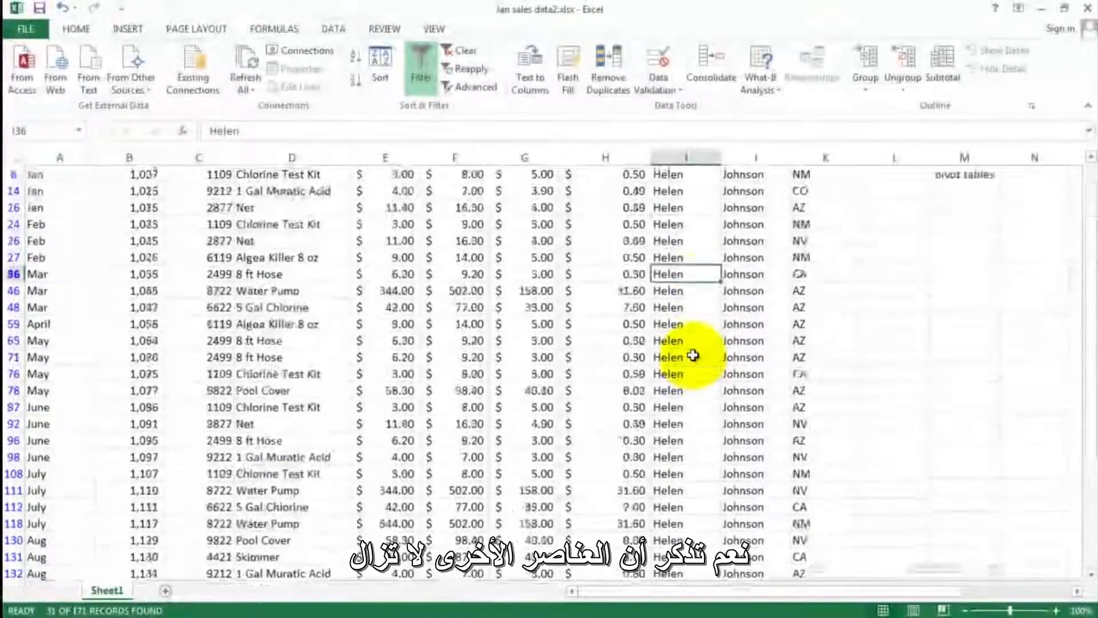
left_click(713, 241)
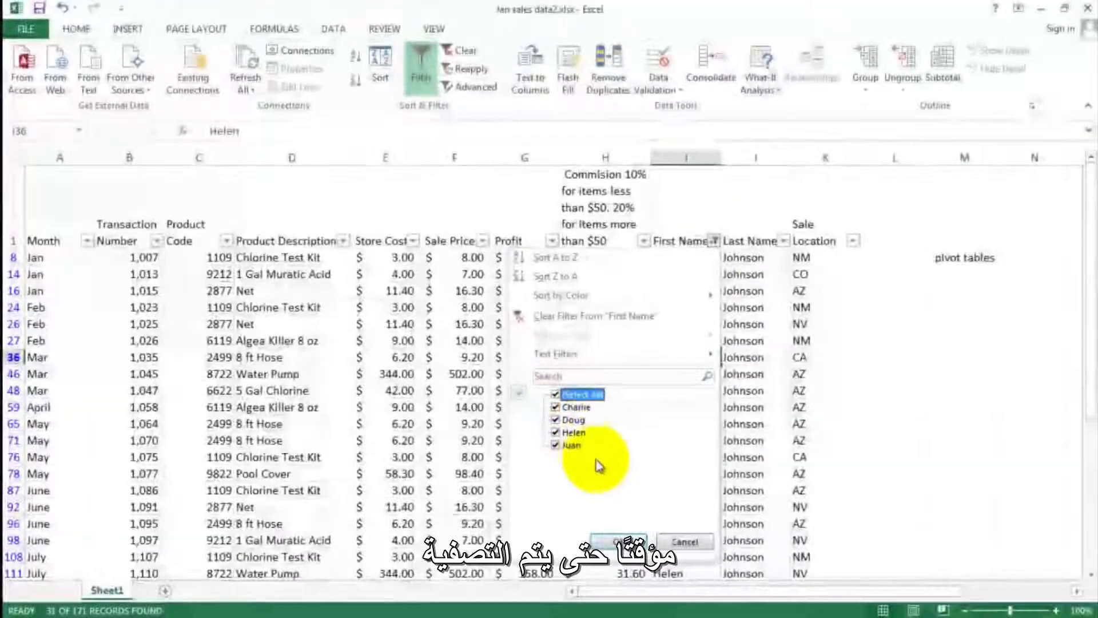
left_click(616, 541)
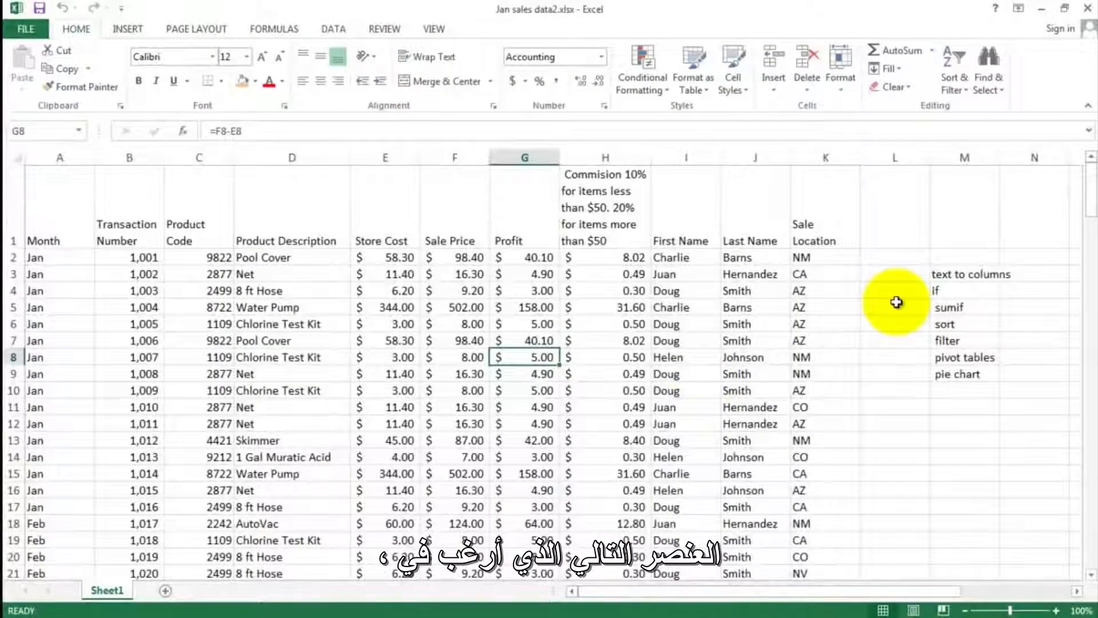
- Go to the pivot tables entry in the topic list, and select the sales data range A2:K172
left_click(953, 358)
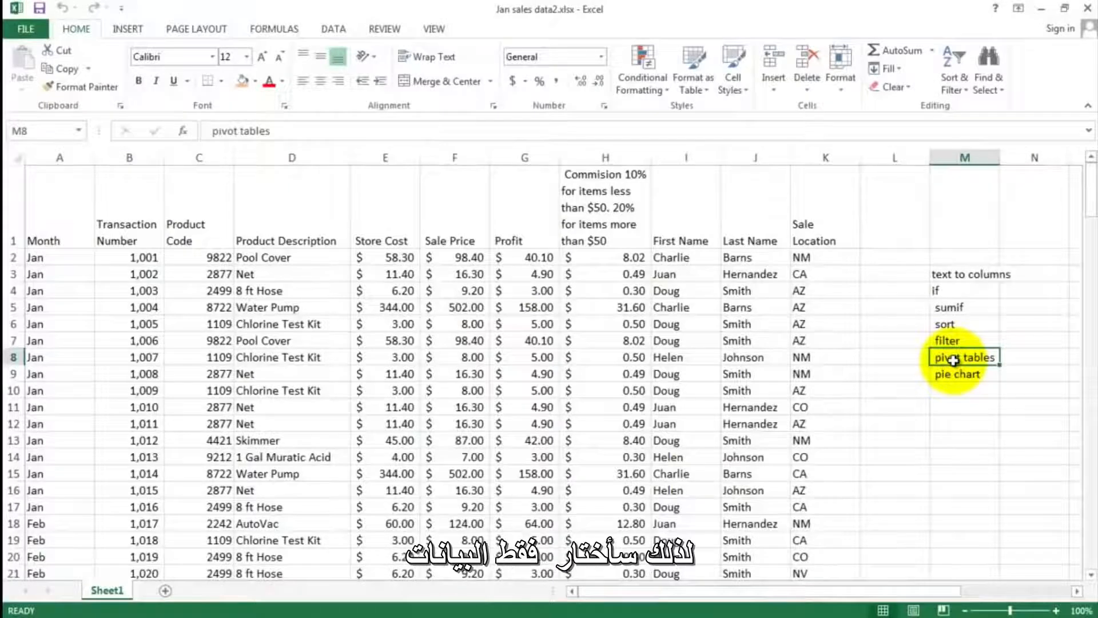
left_click(45, 255)
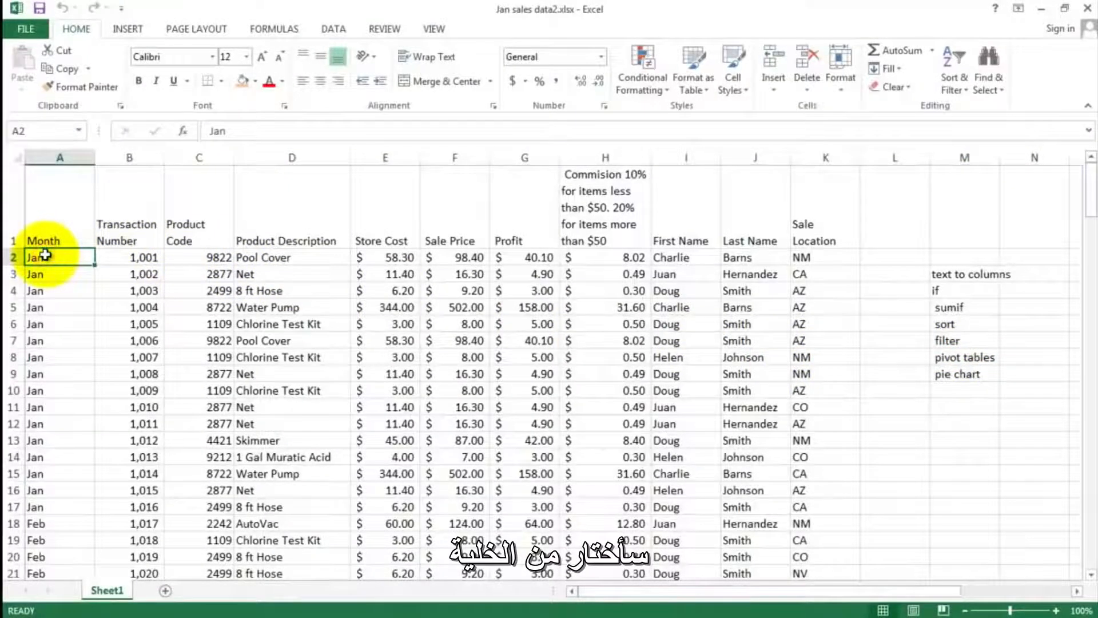
left_click_drag(54, 258, 263, 359)
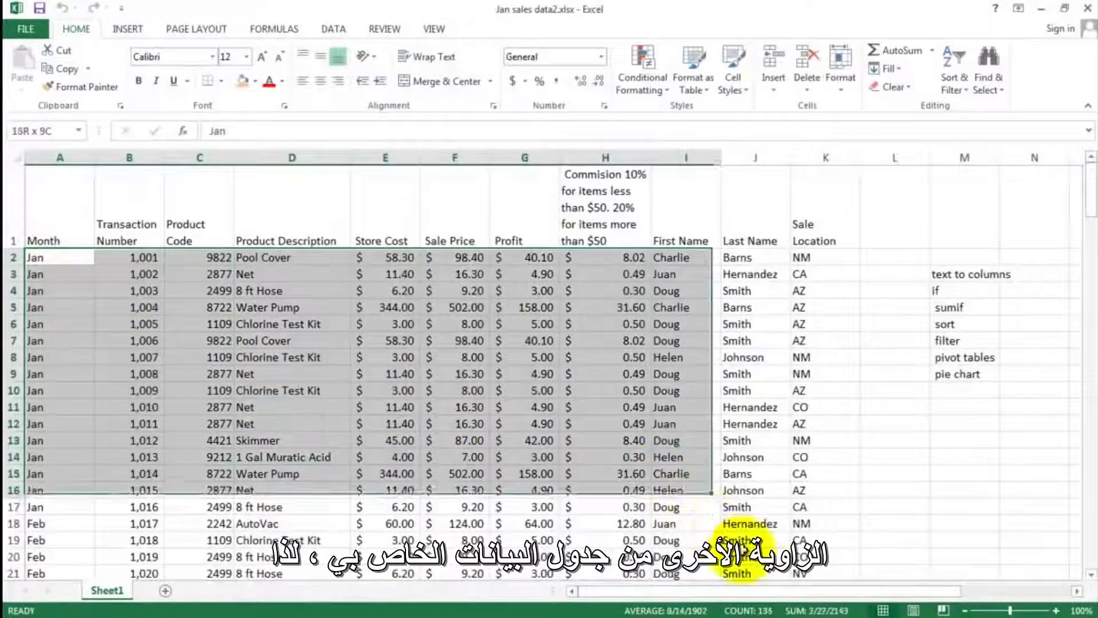
left_click_drag(738, 552, 801, 610)
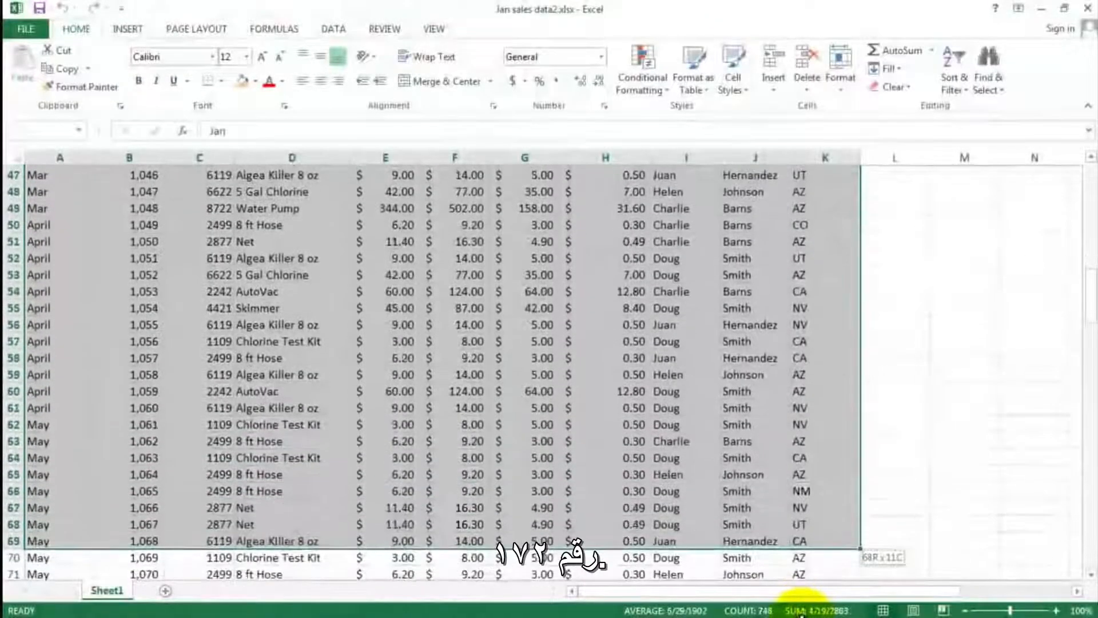
left_click_drag(801, 611, 821, 537)
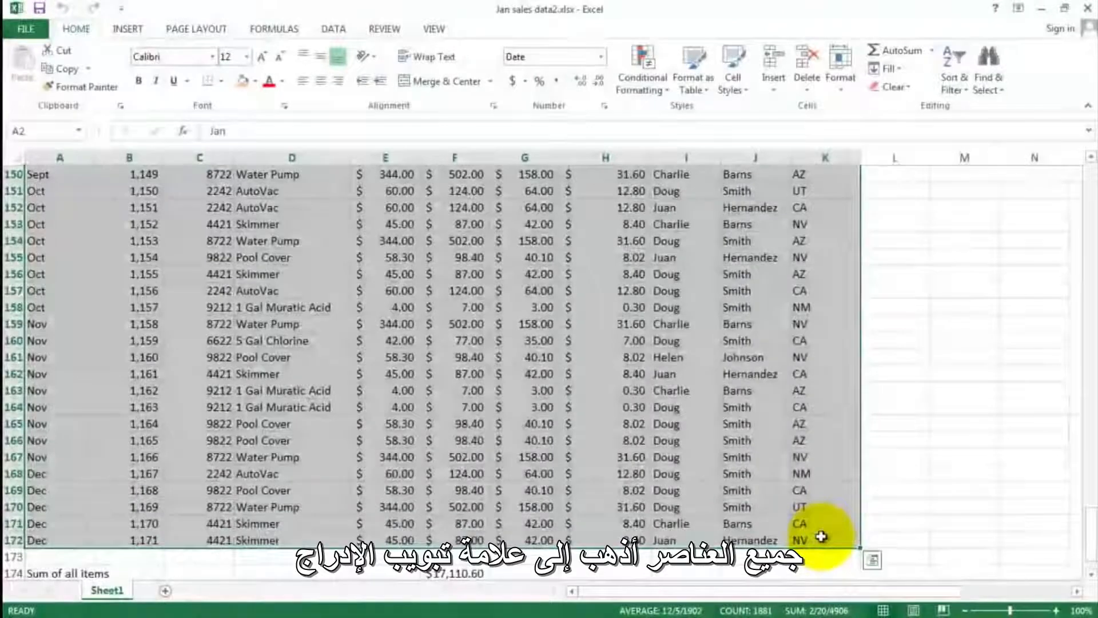
- Create a pivot table on a new worksheet from Sheet1 A1:K172, with Last Name as rows and the sum of Sale Price as values
left_click(130, 30)
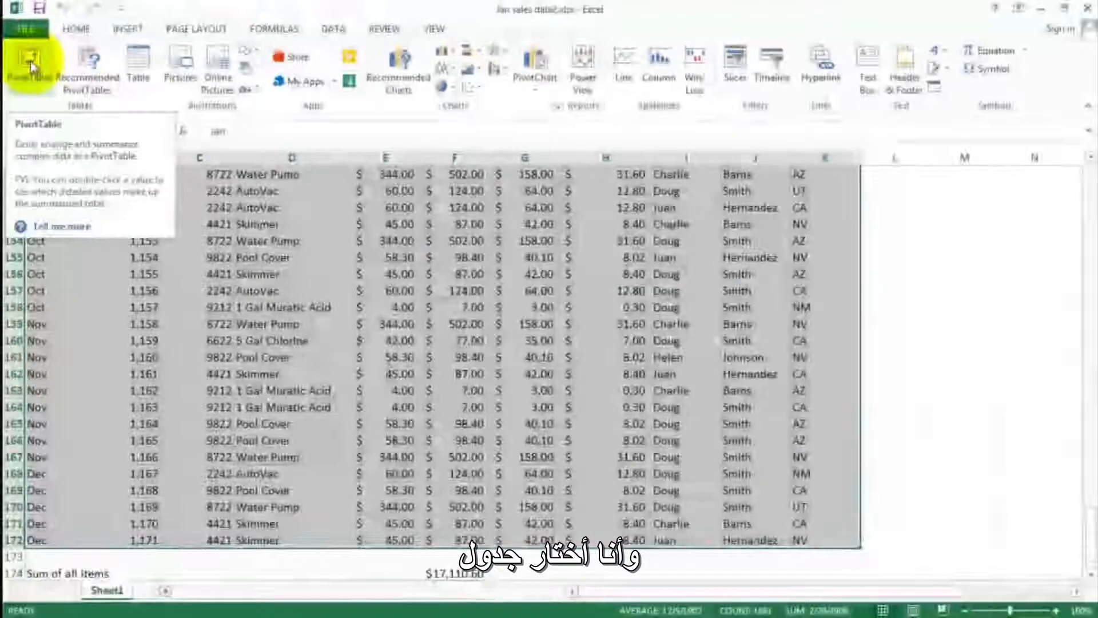
left_click(30, 61)
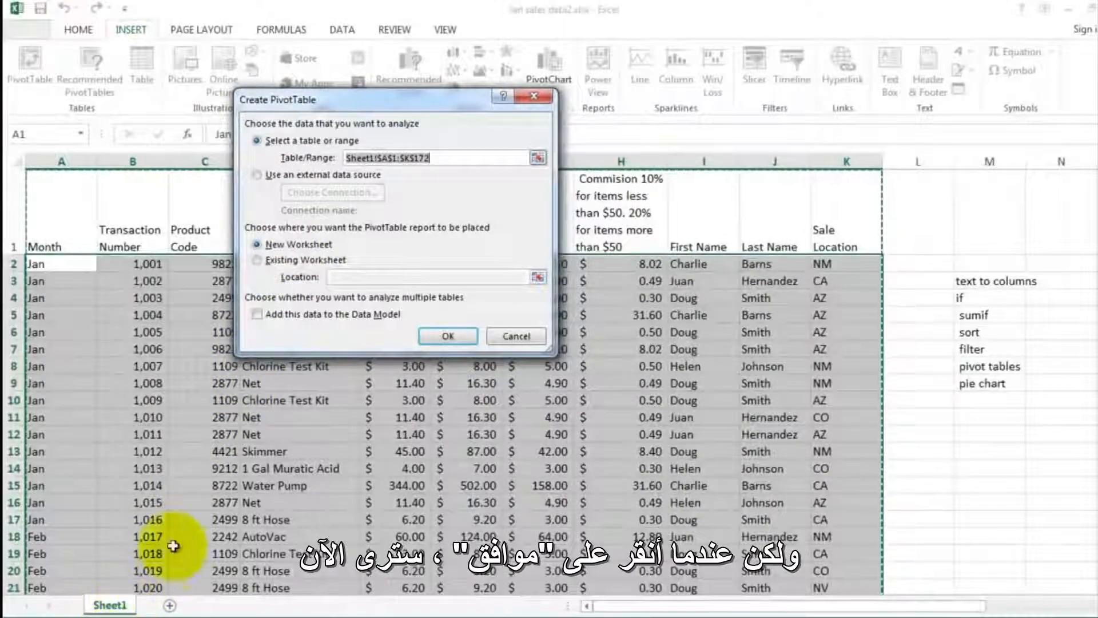
left_click(448, 337)
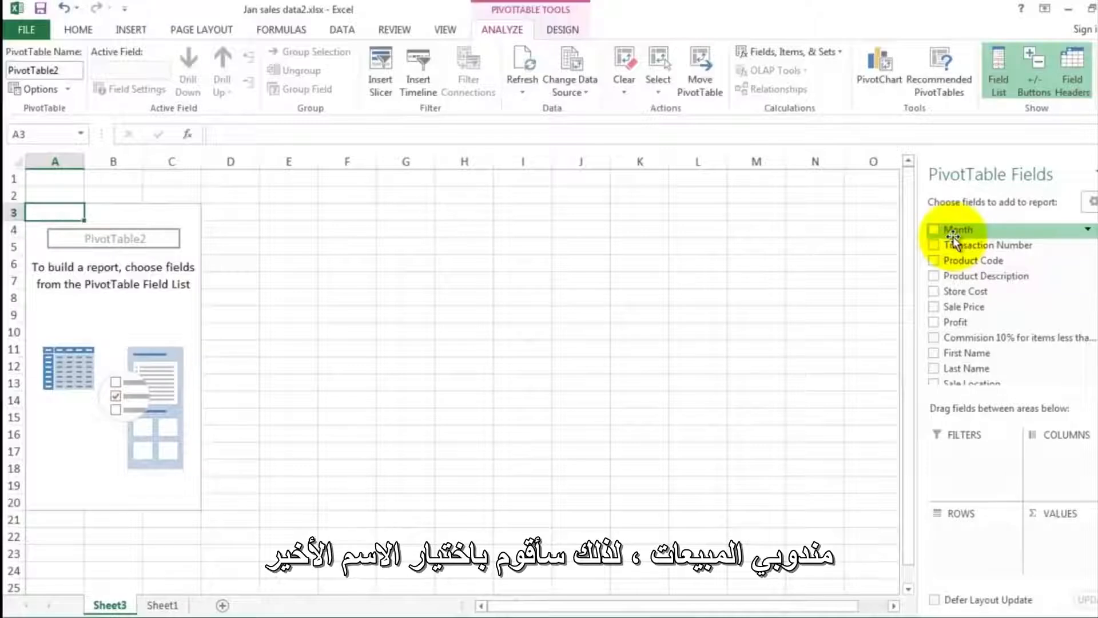
left_click(934, 369)
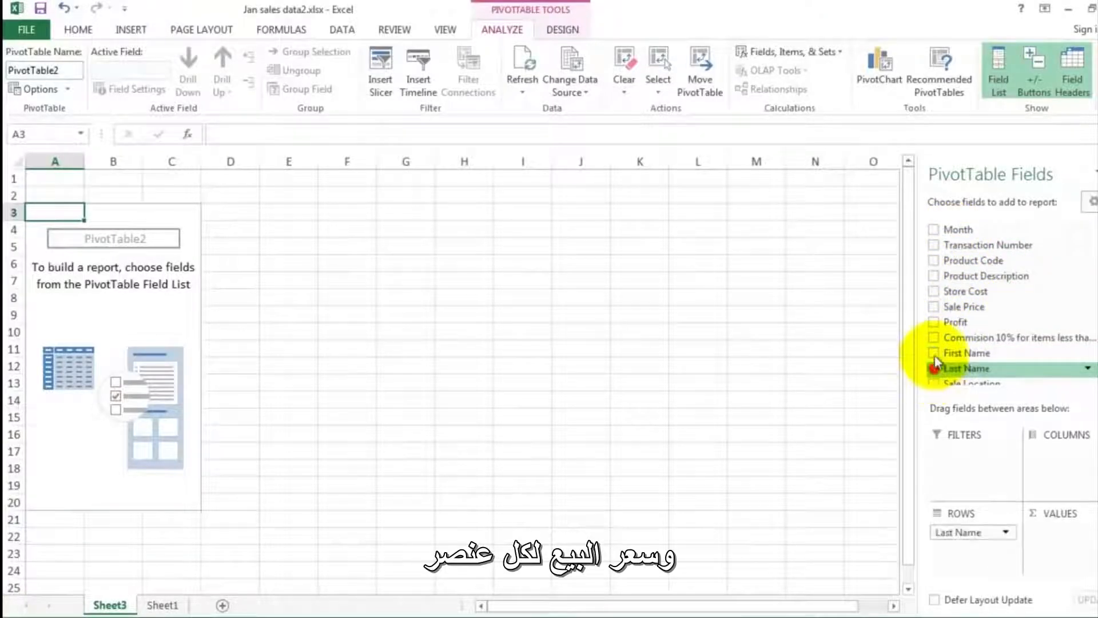
left_click(934, 308)
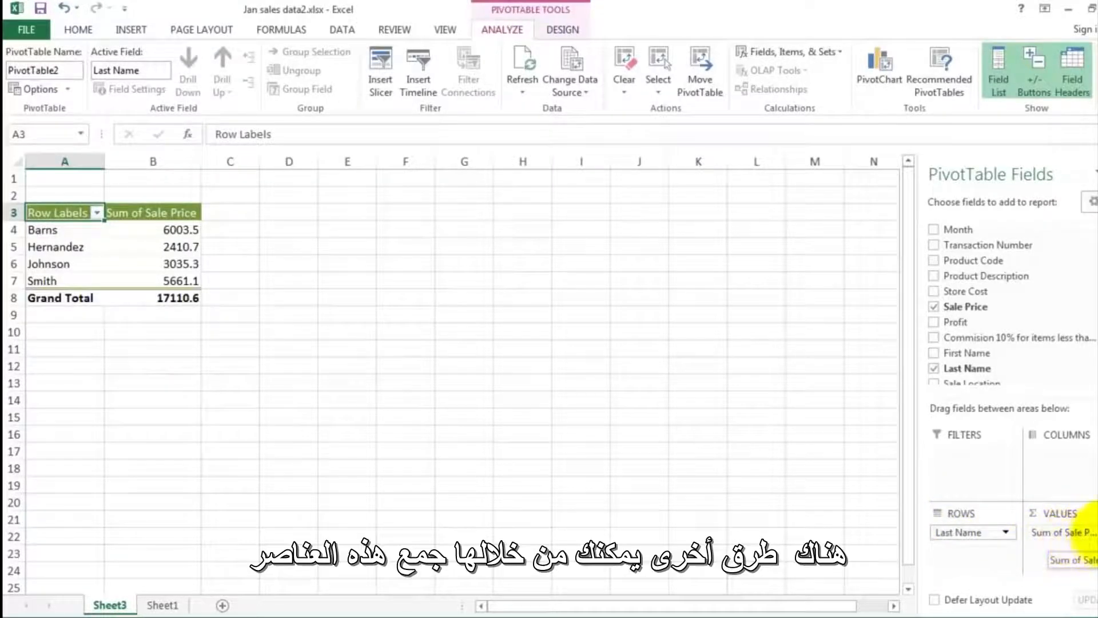
- Review the calculation types in the Sale Price value field settings, keeping Sum
left_click(1075, 532)
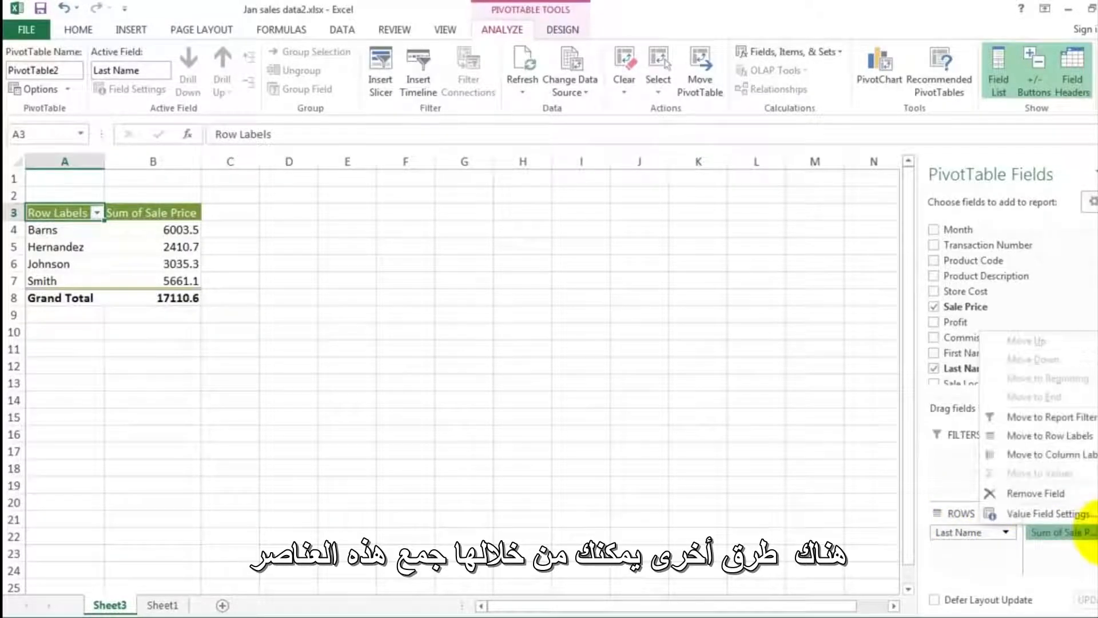
left_click(1080, 514)
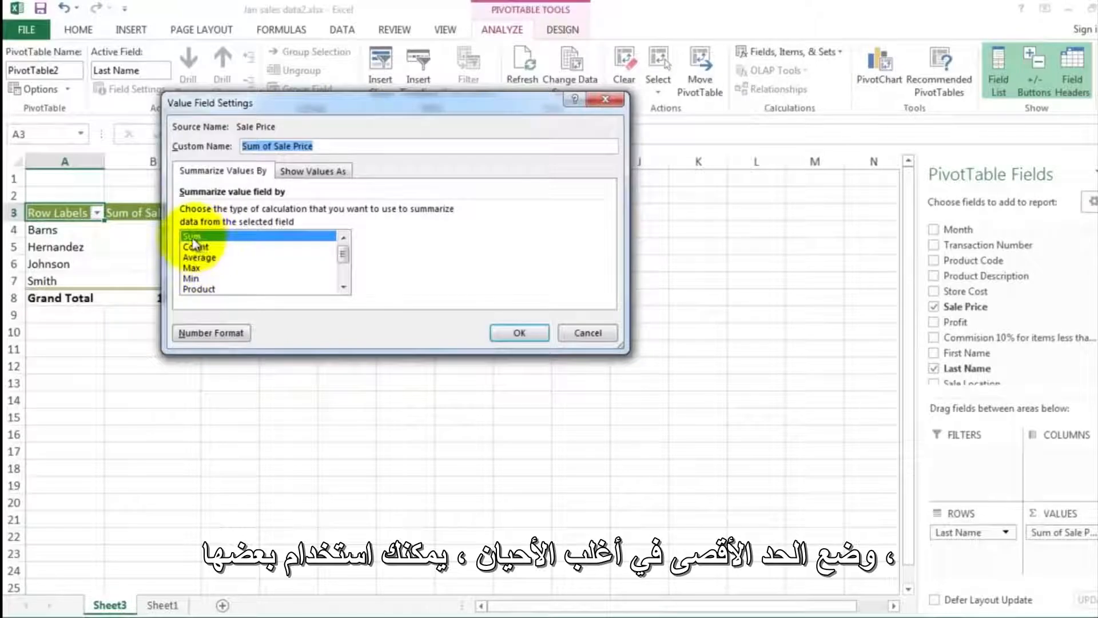
left_click(519, 334)
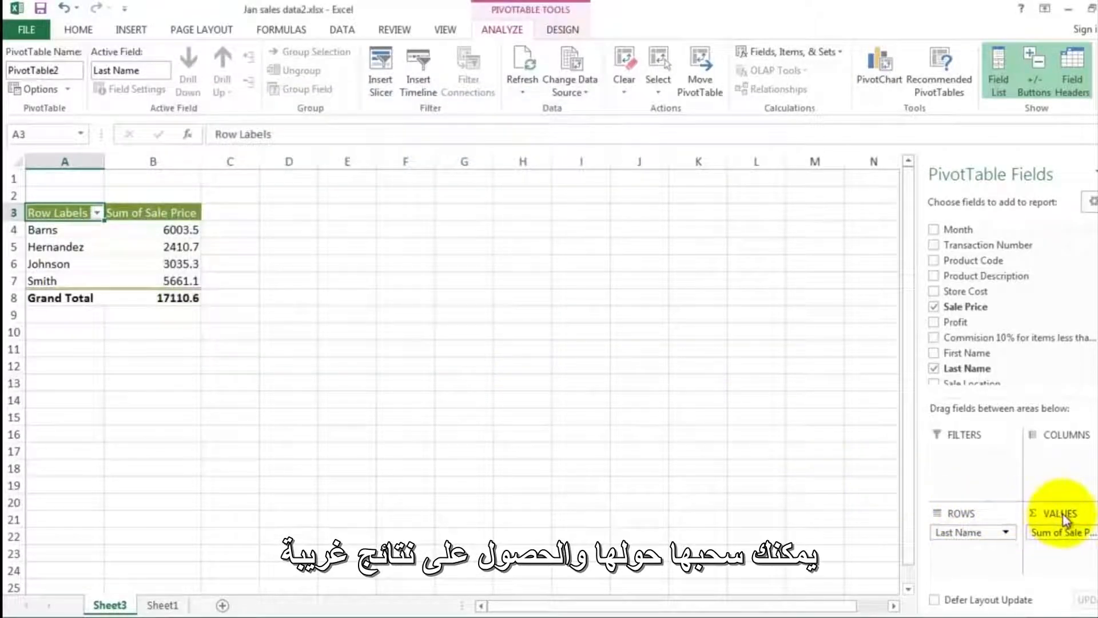
- Try Sale Price in the pivot table's Columns area, and return it to Values
left_click_drag(1054, 530, 1052, 462)
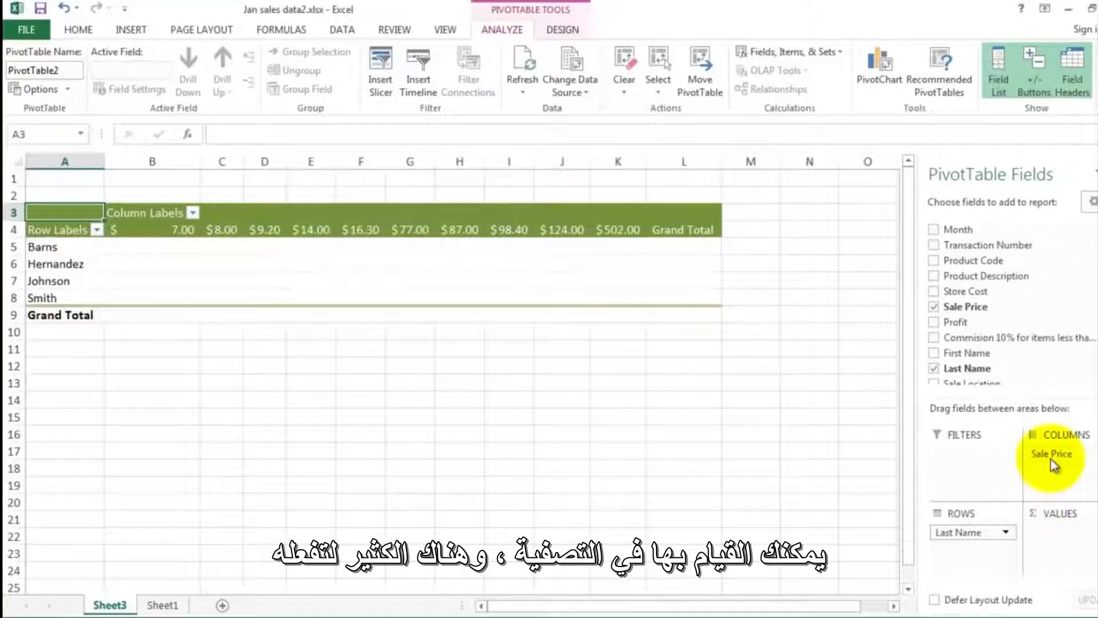
left_click_drag(1050, 456, 1039, 516)
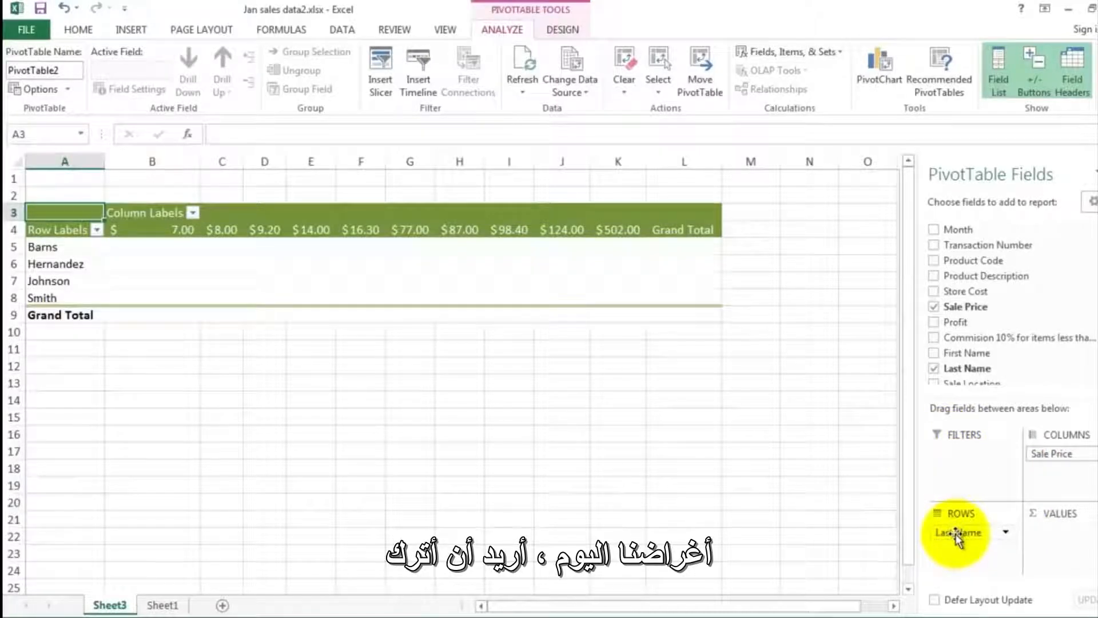
left_click_drag(1050, 454, 1044, 530)
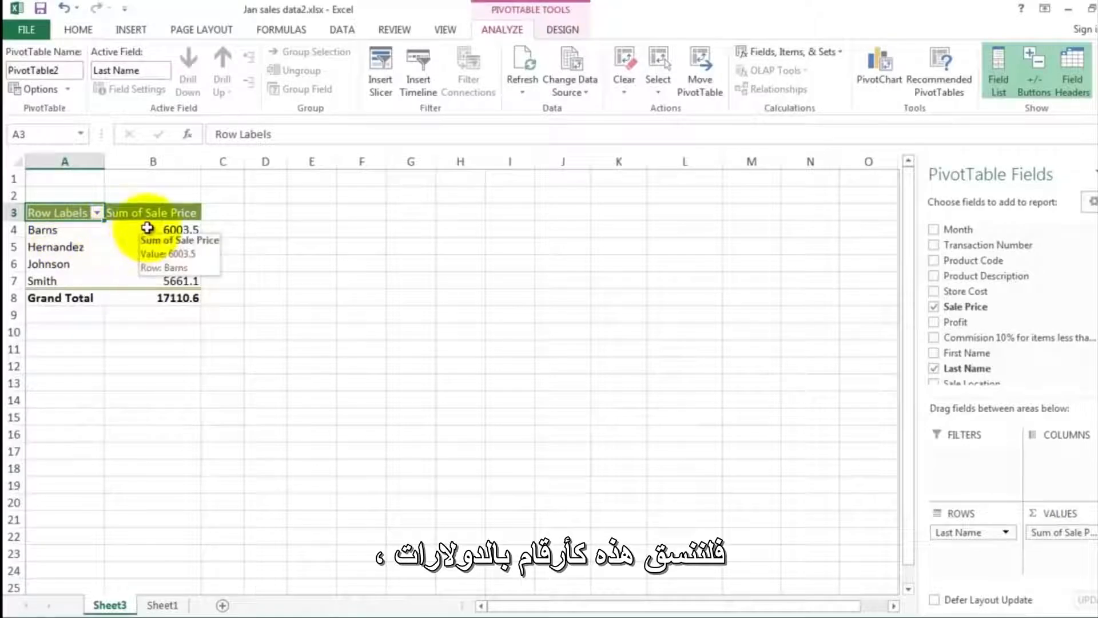
- Format the pivot table's sales sums and grand total in B4:B8 with the Accounting number format
left_click_drag(147, 228, 162, 297)
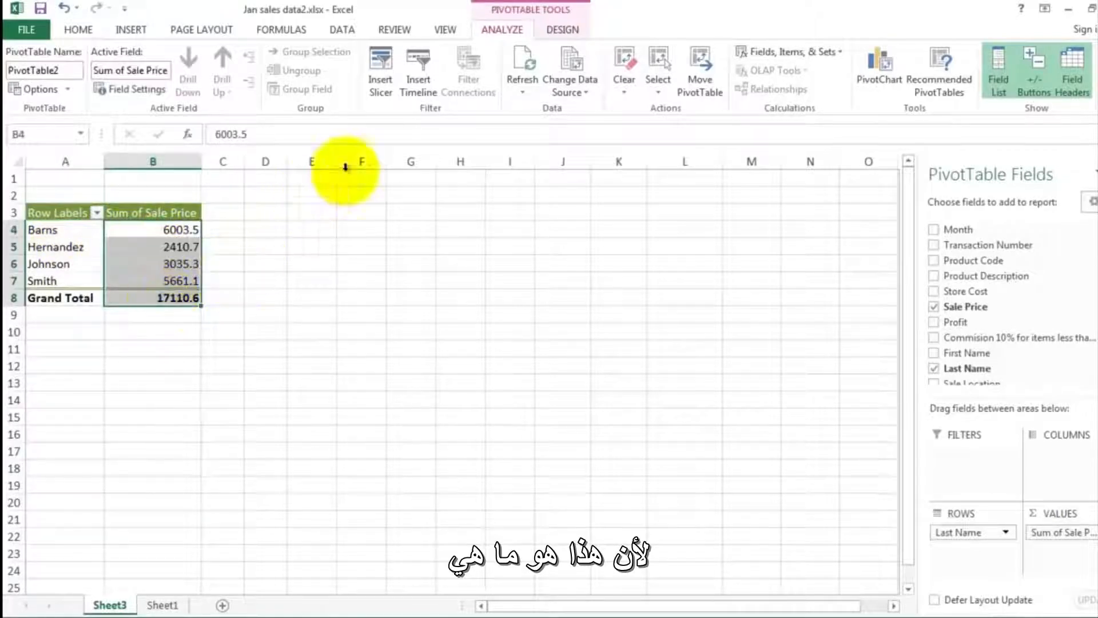
left_click(78, 30)
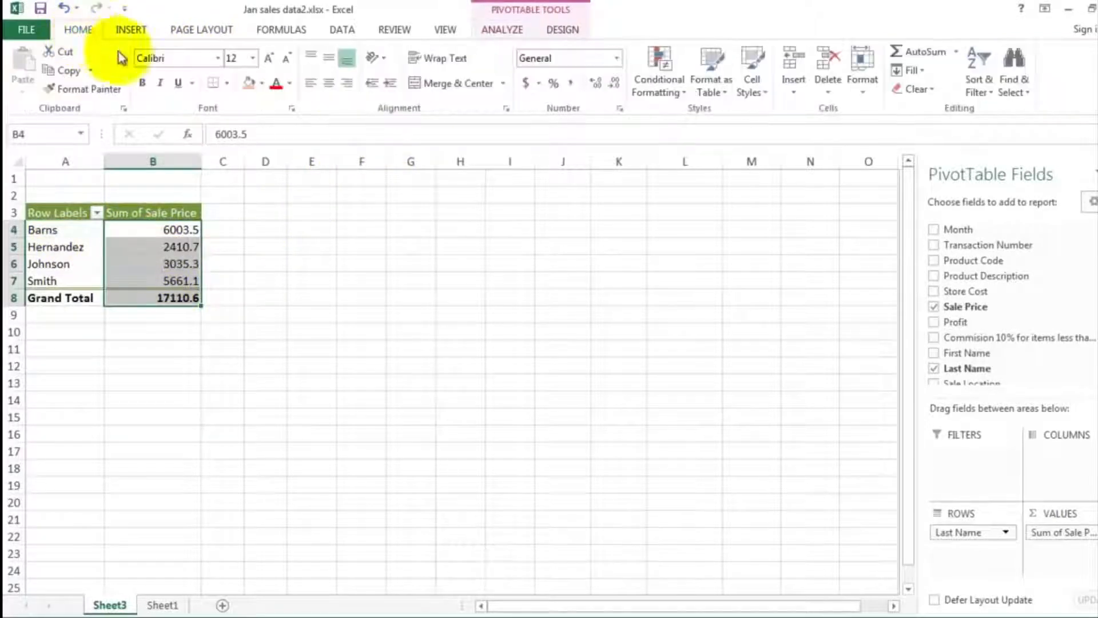
left_click(525, 85)
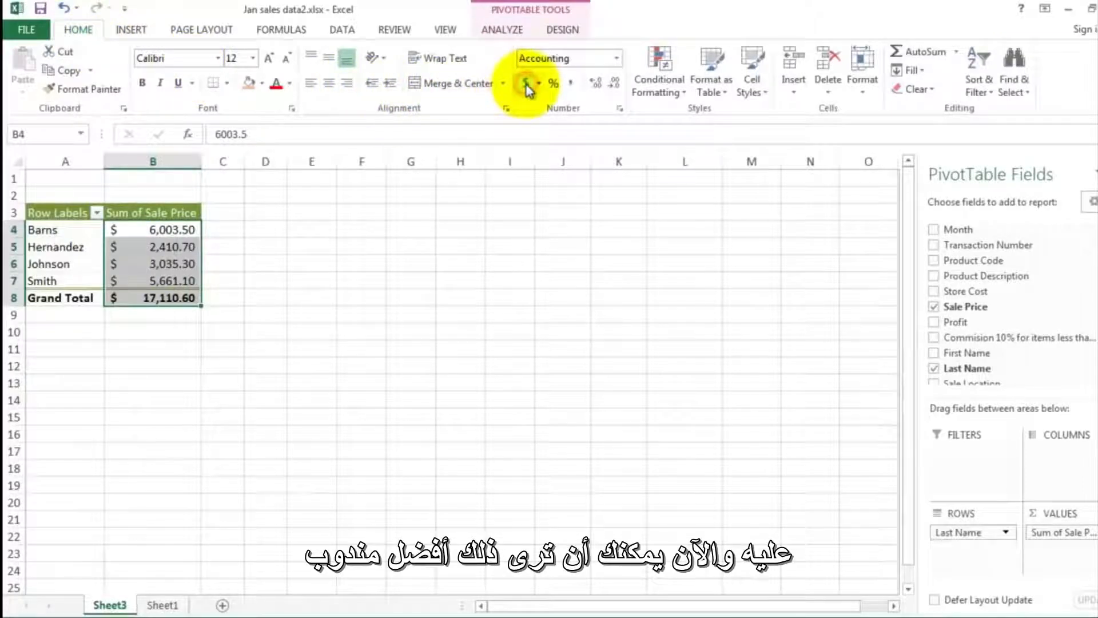
left_click(251, 274)
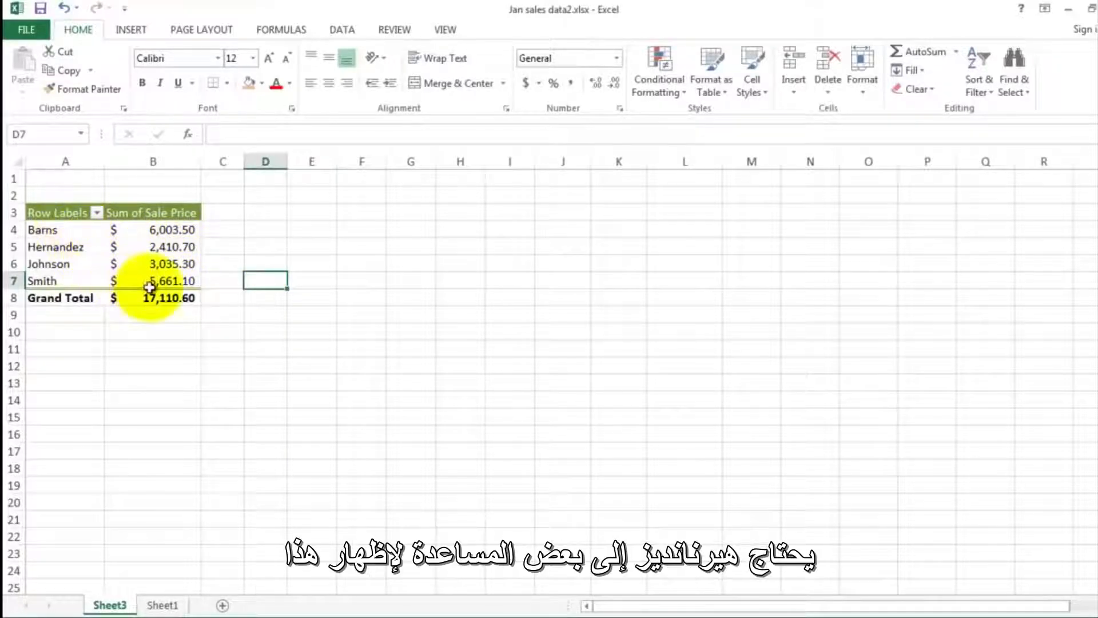
- Insert a 3-D pie chart from the salespeople's sums in B4:B7 and place it directly beside the pivot table
mouse_move(155, 288)
mouse_move(147, 246)
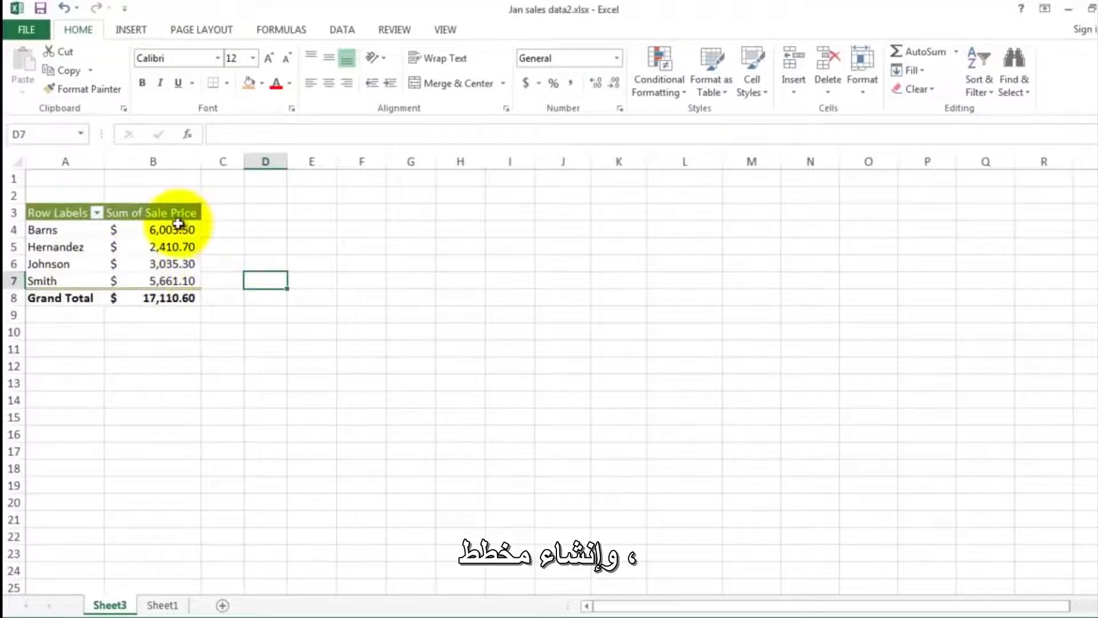
left_click_drag(178, 229, 186, 278)
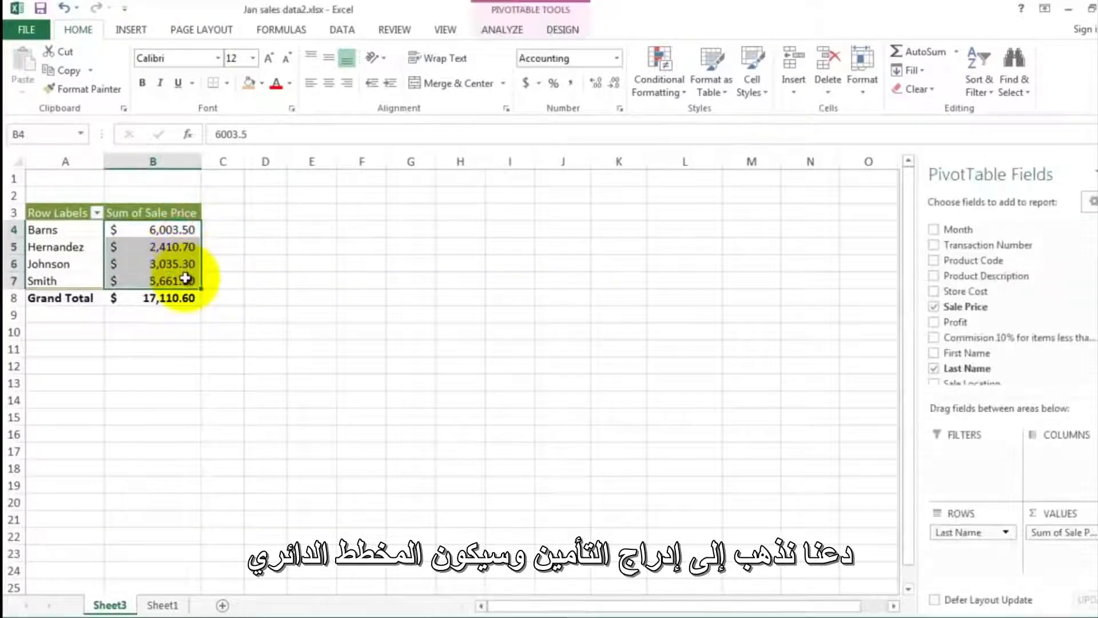
left_click(131, 34)
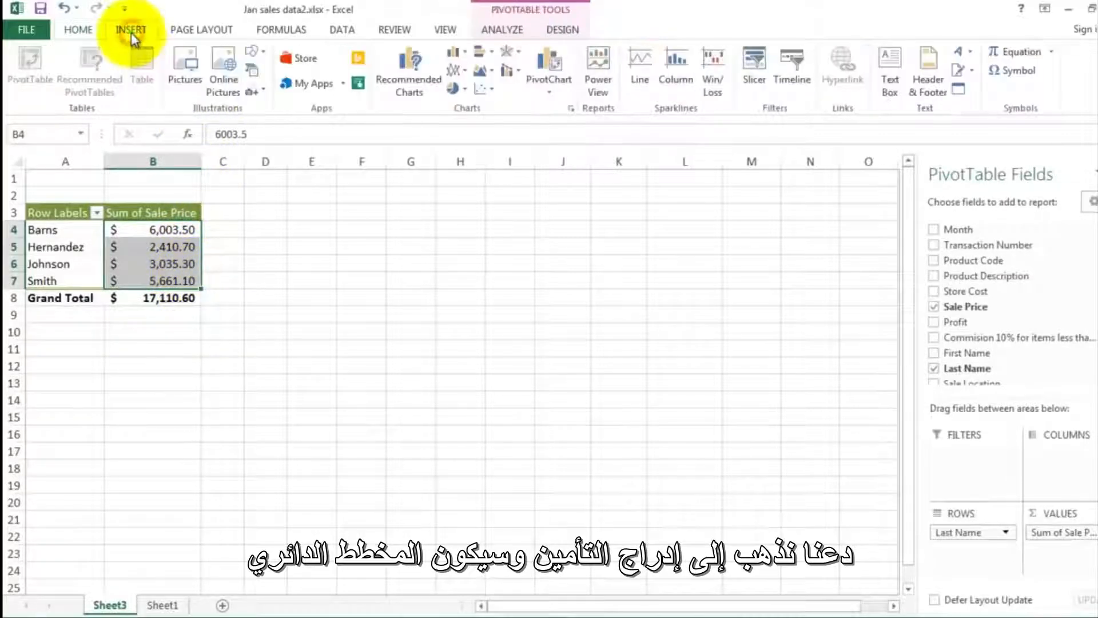
left_click(466, 91)
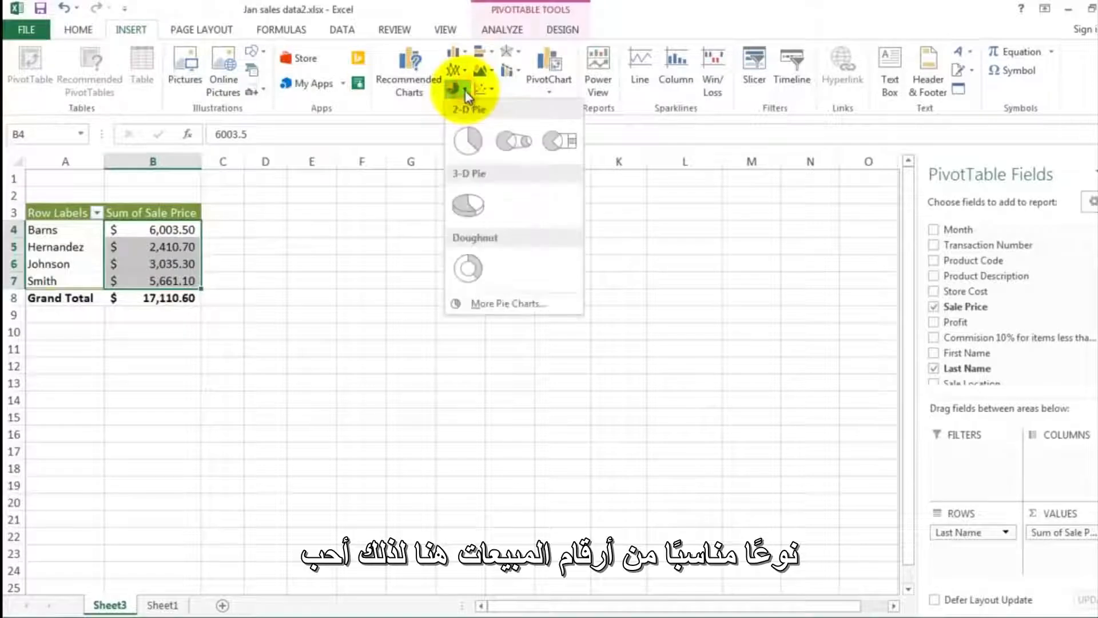
left_click(469, 207)
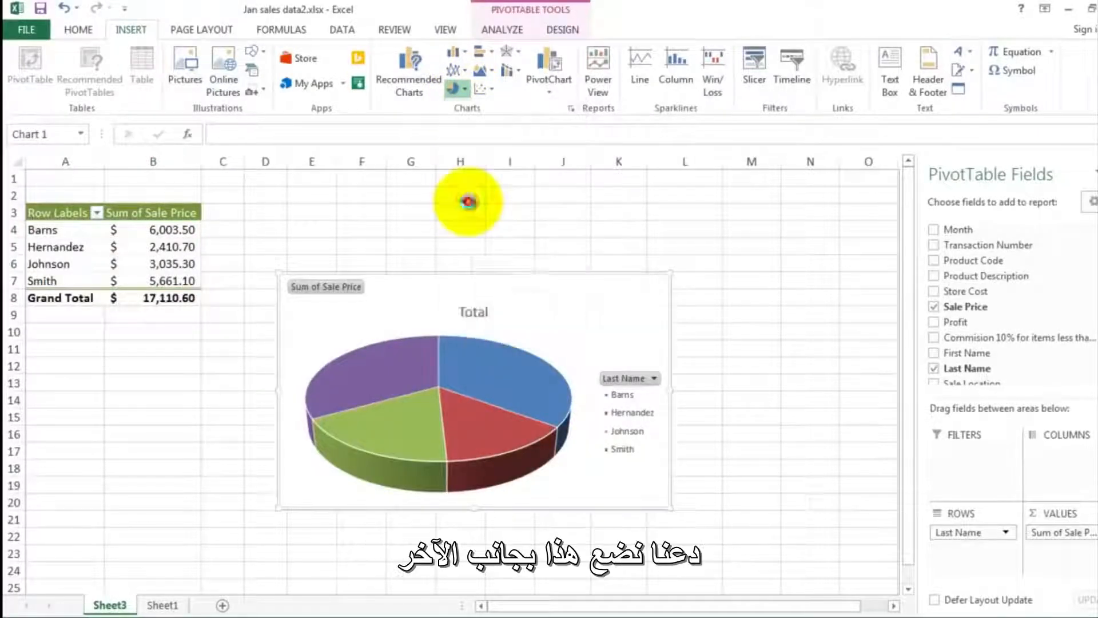
left_click_drag(427, 293, 359, 212)
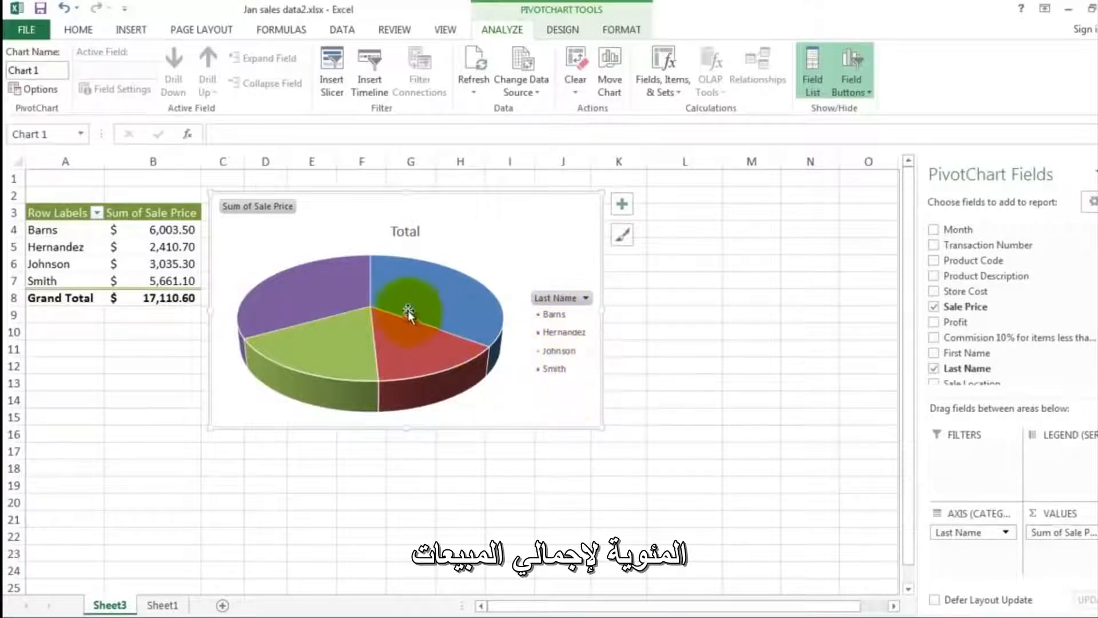
- Add data labels to the pie chart's slices, and enlarge the chart slightly
mouse_move(354, 292)
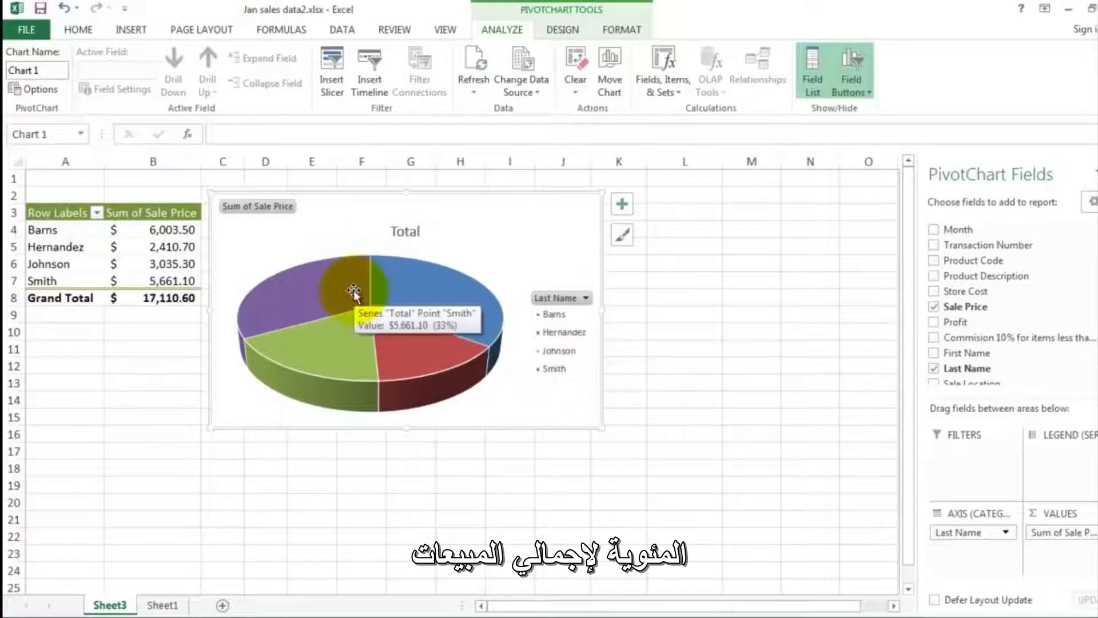
mouse_move(407, 297)
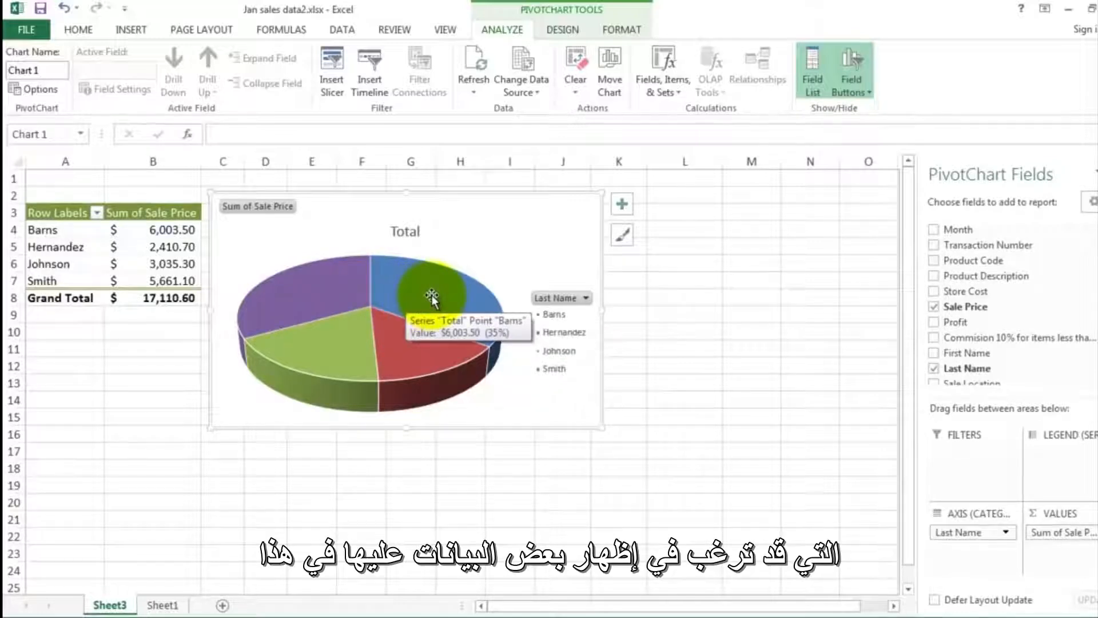
right_click(432, 293)
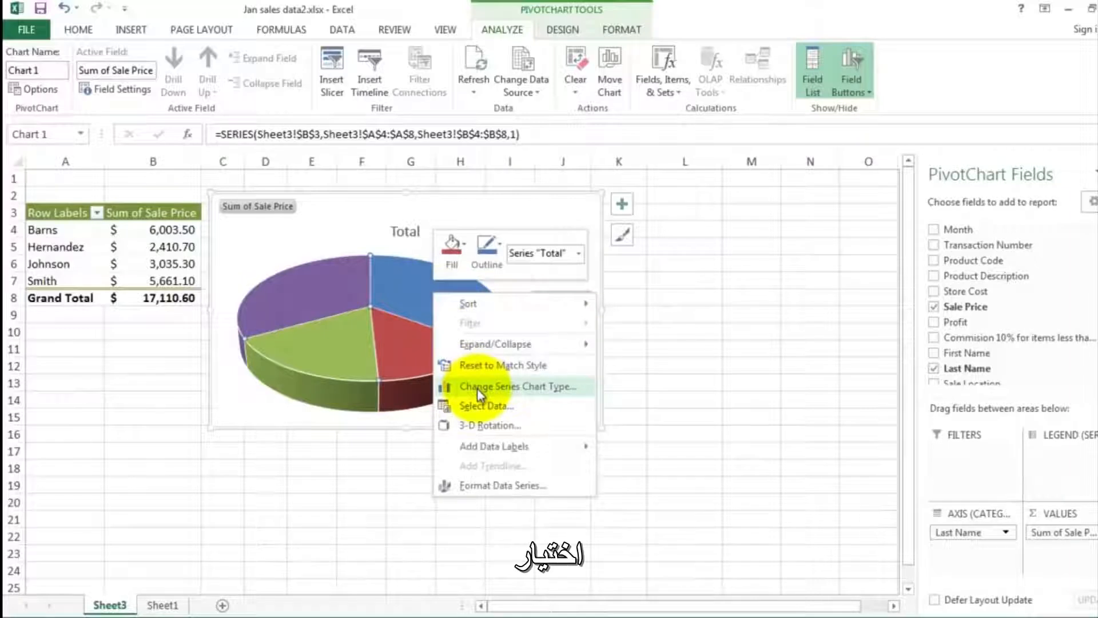
mouse_move(490, 448)
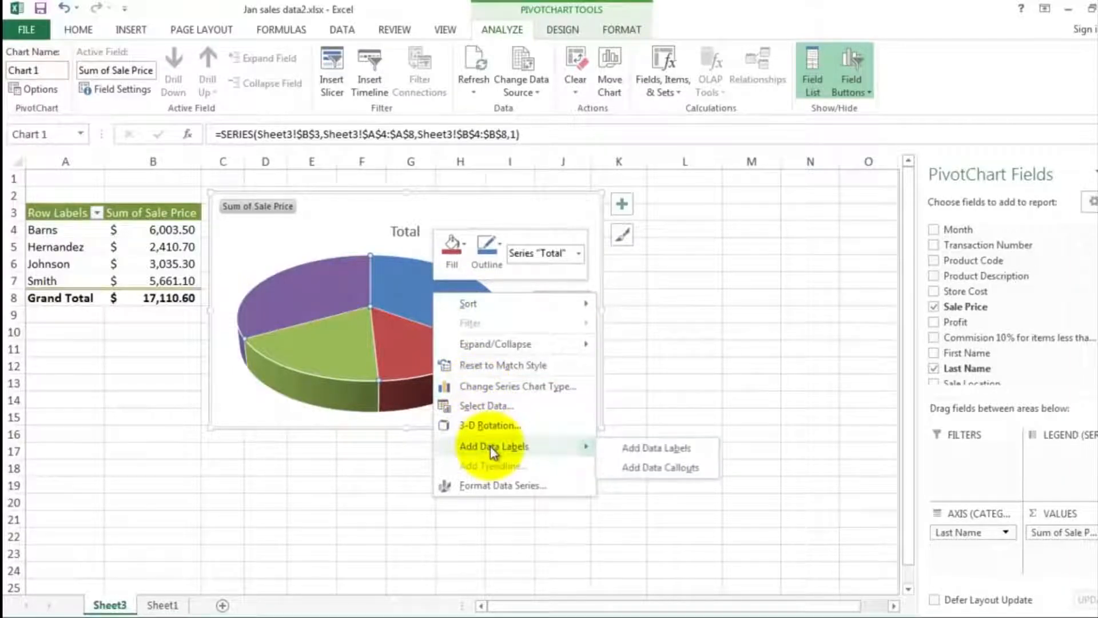
left_click(647, 450)
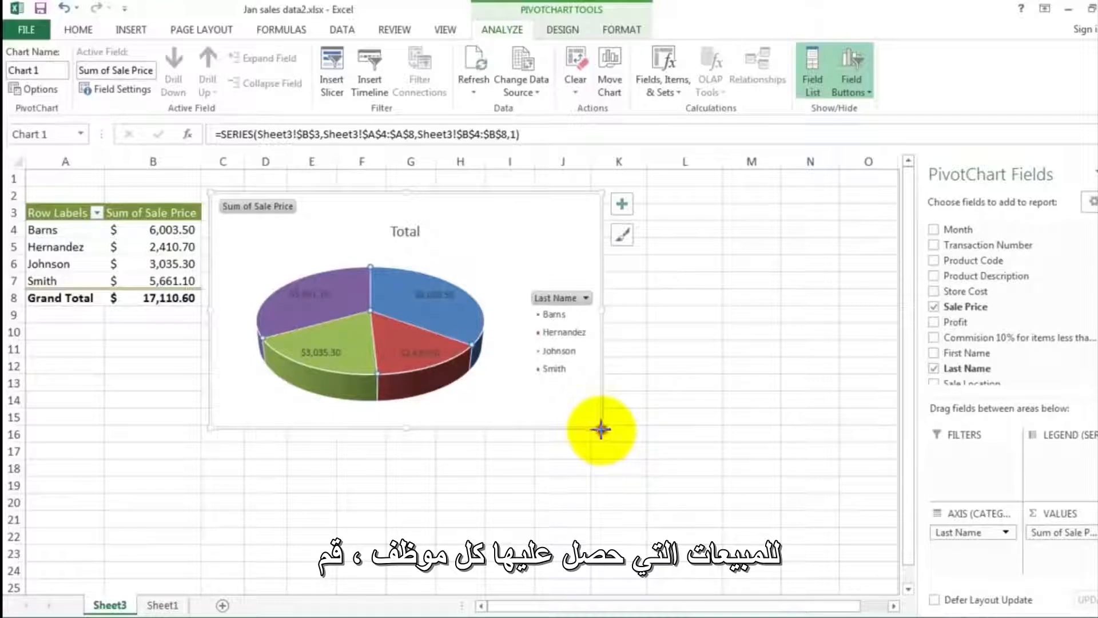
left_click_drag(602, 427, 635, 451)
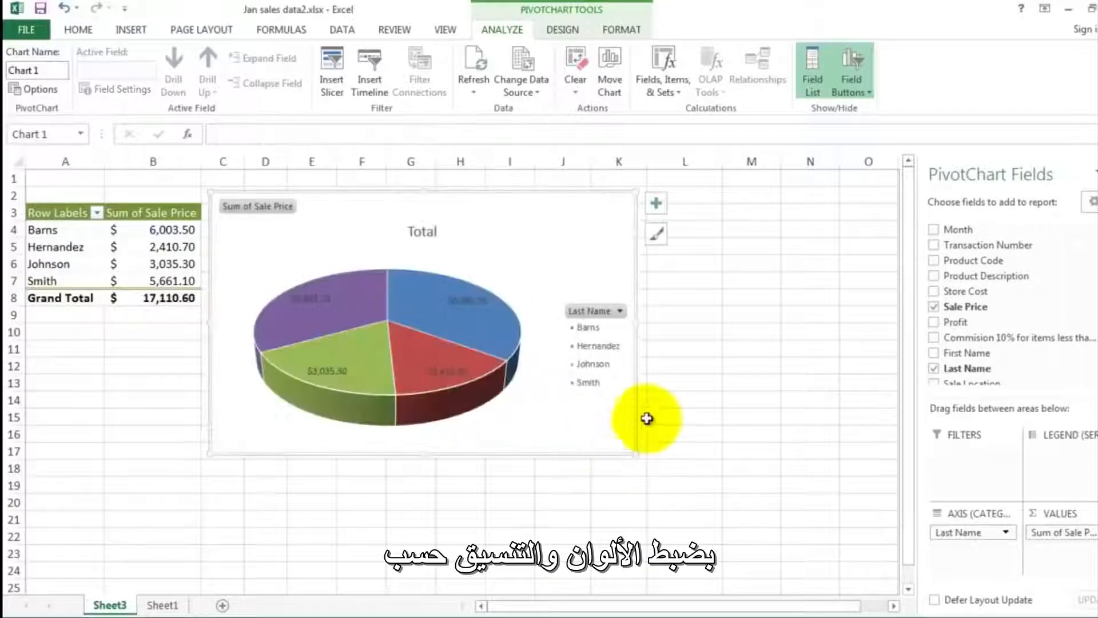
left_click(655, 288)
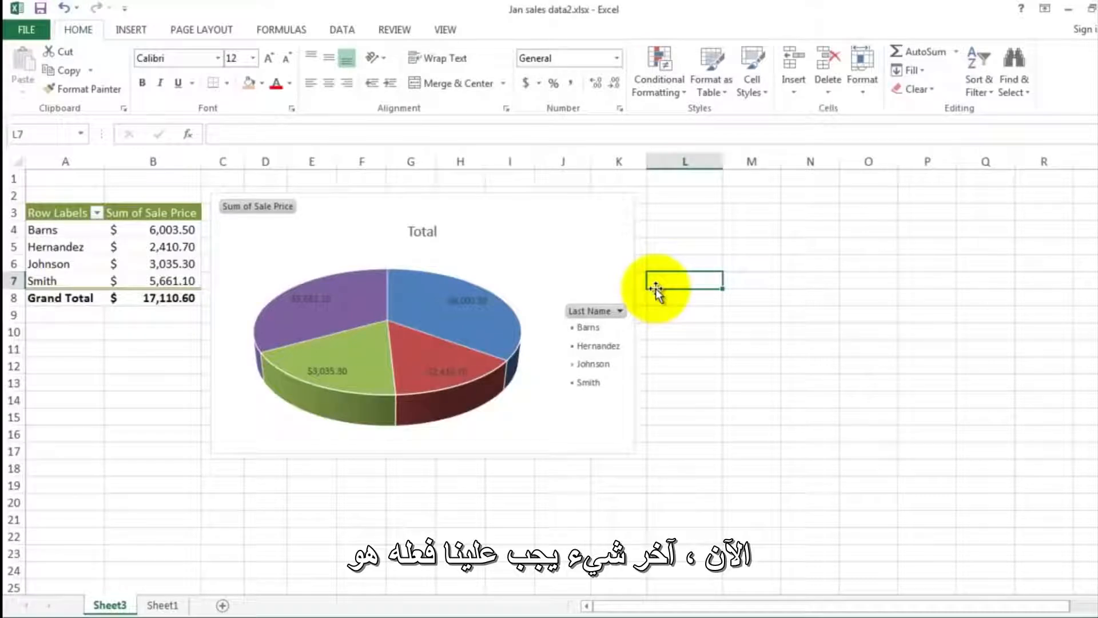
- Enter the author's title and last name in cell A1 of the pivot table sheet
left_click(86, 179)
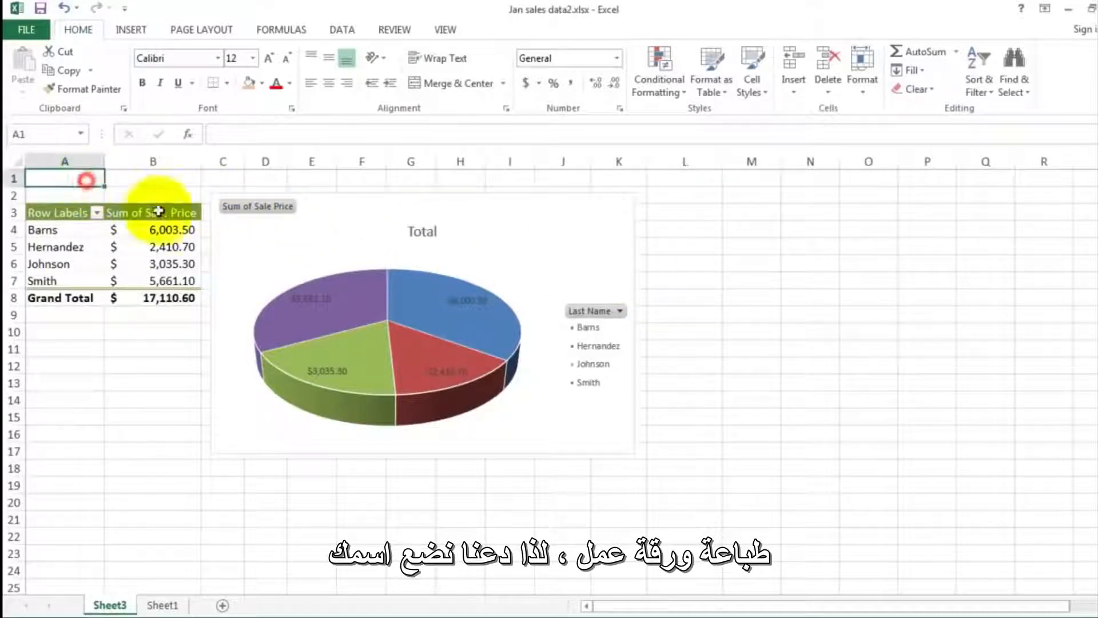
type("Mr")
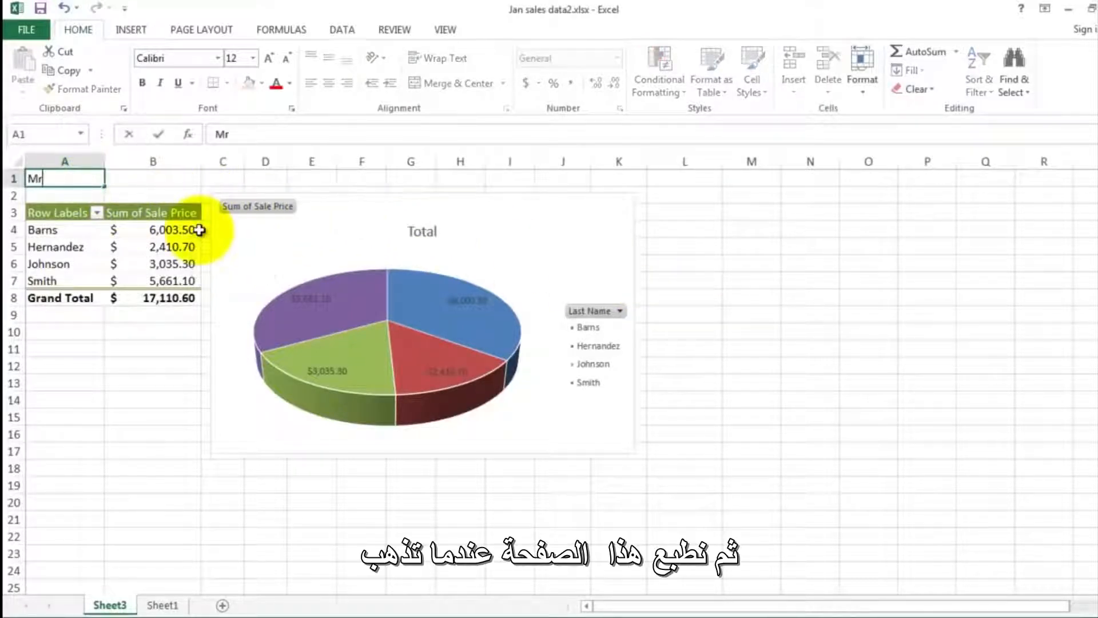
type(". Sluiter")
key("Return")
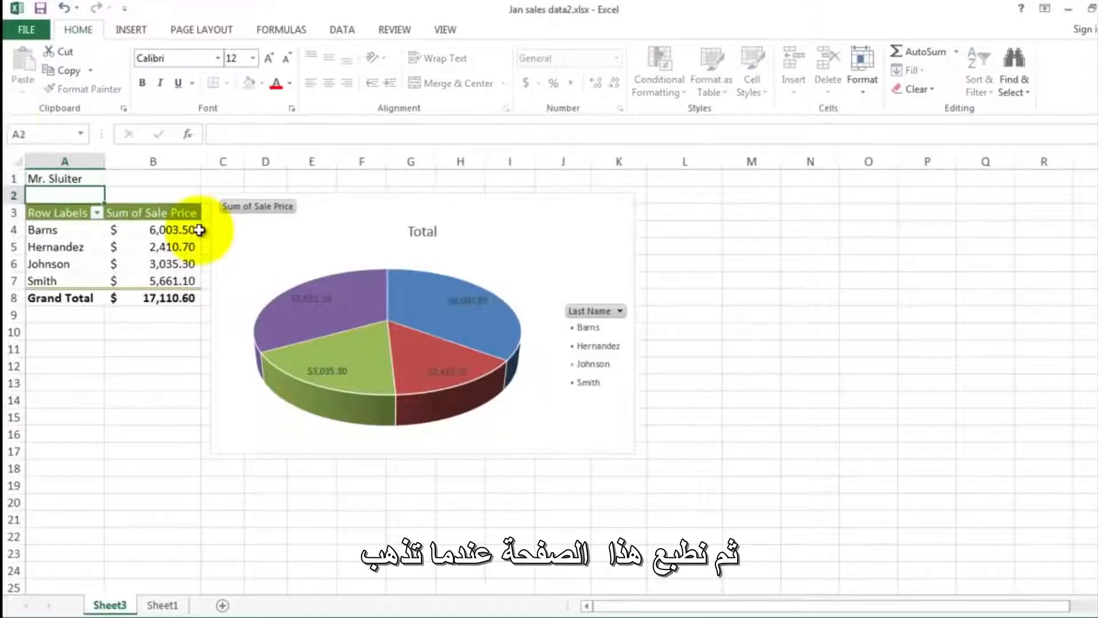
- Open the print preview of the pivot table sheet, check the second page, and return to the first
left_click(23, 23)
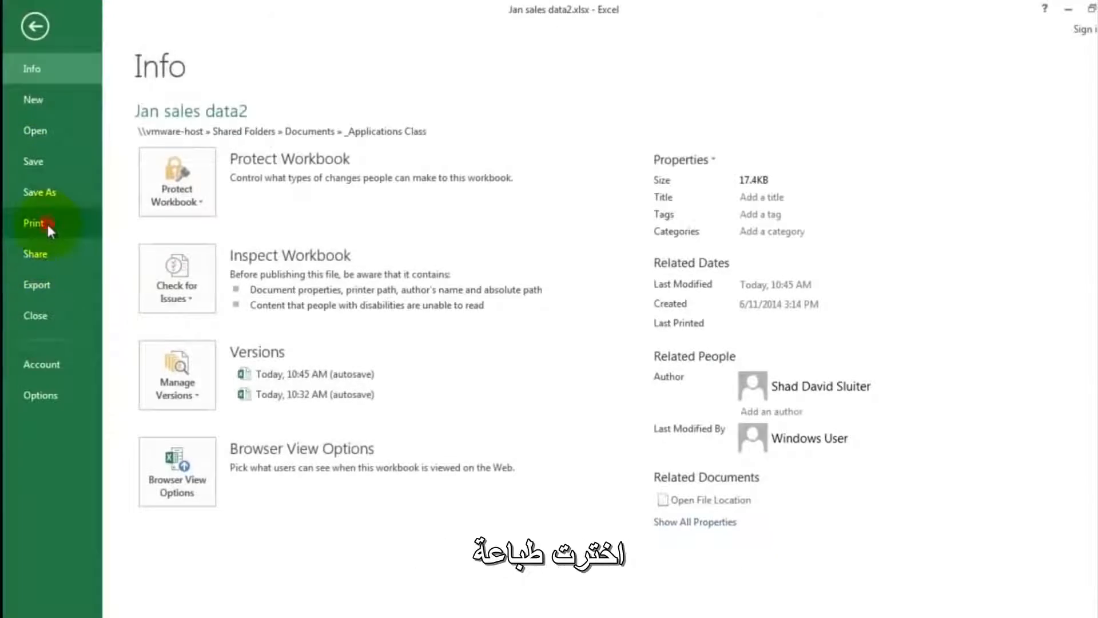
left_click(47, 223)
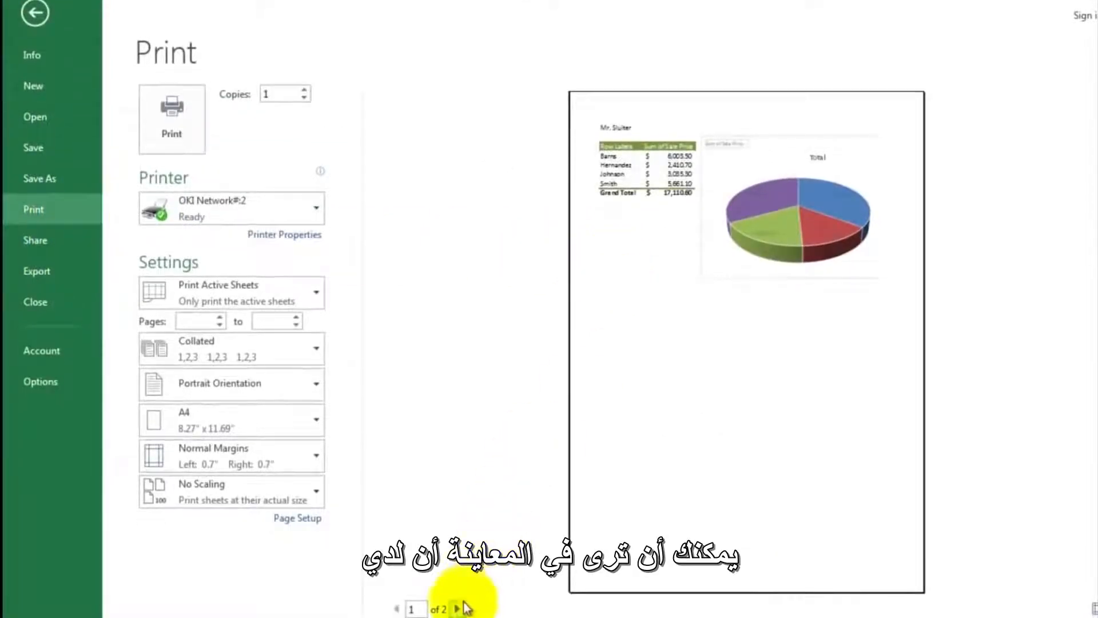
left_click(457, 616)
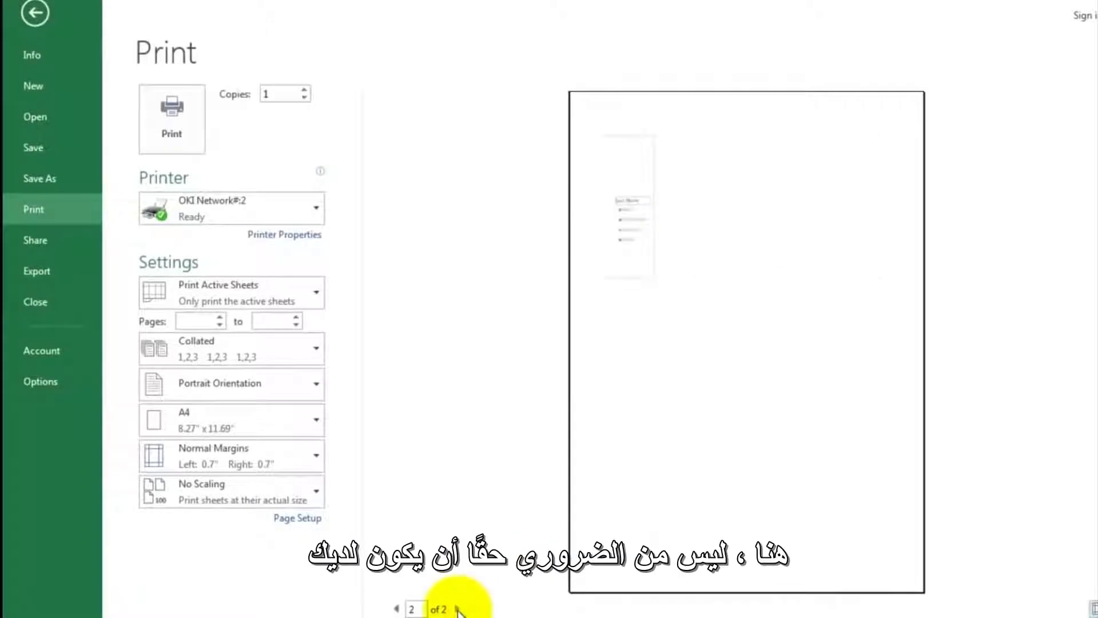
left_click(397, 609)
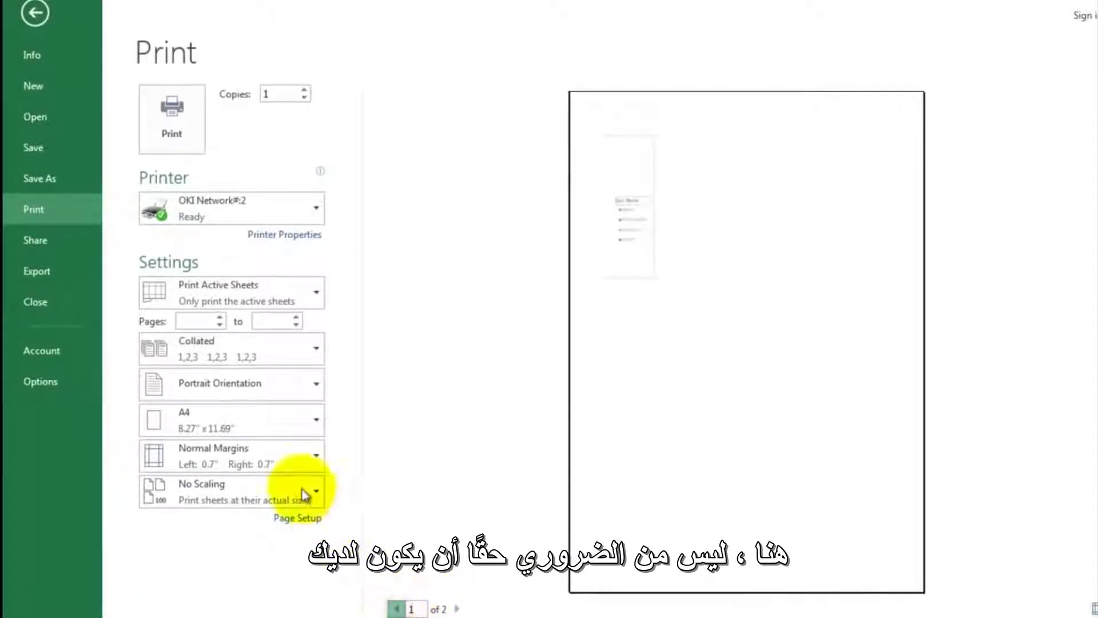
- Set the pivot table sheet to landscape orientation with Fit Sheet on One Page scaling, and print it
left_click(225, 394)
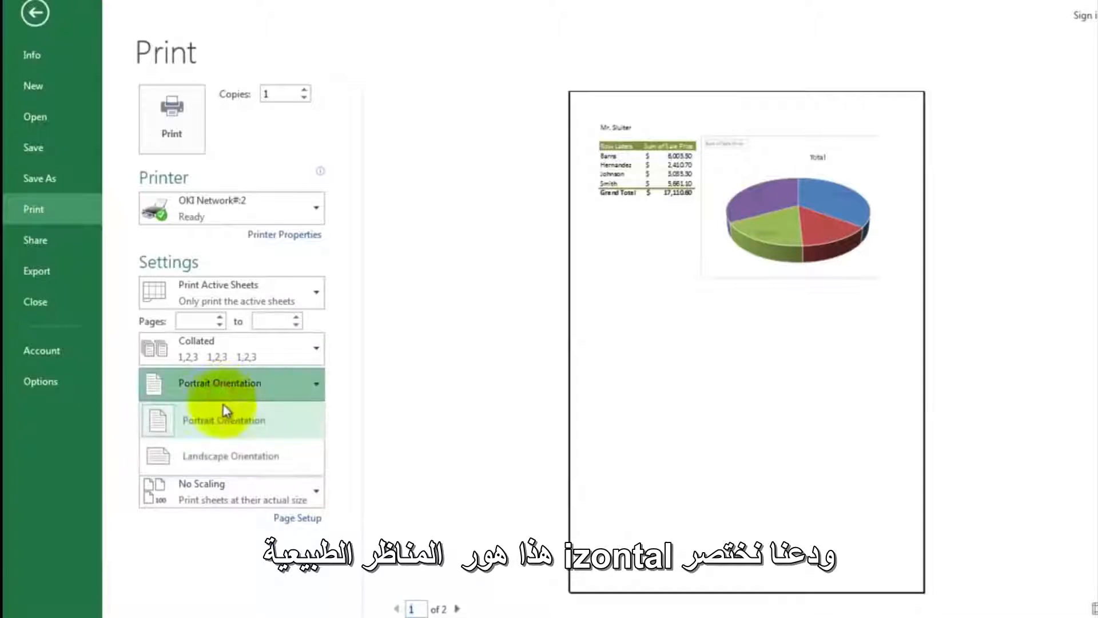
left_click(229, 458)
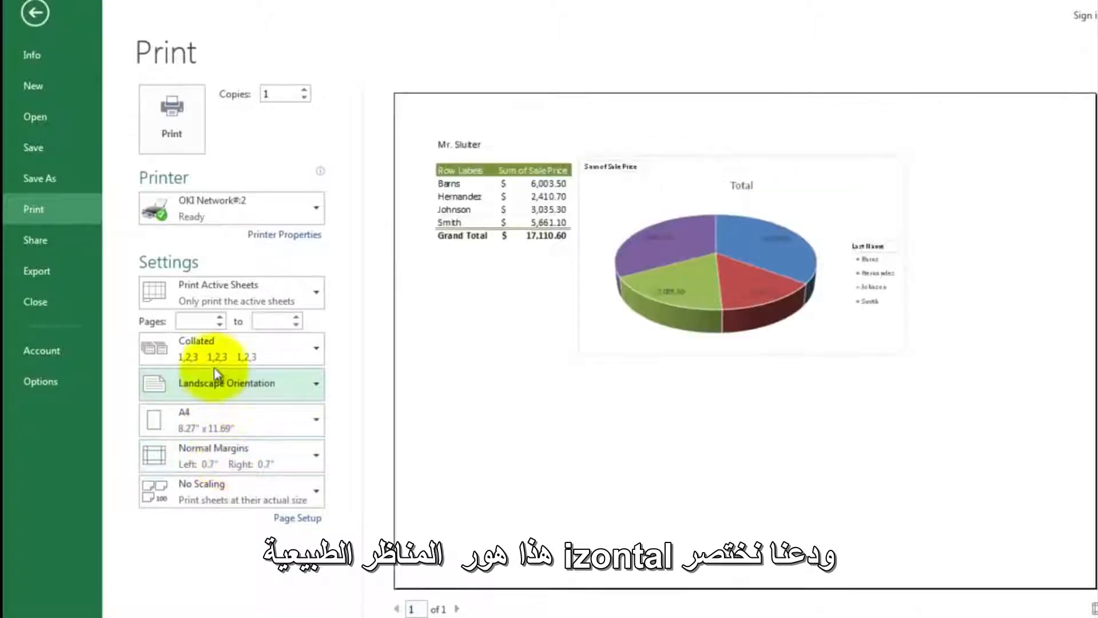
left_click(220, 490)
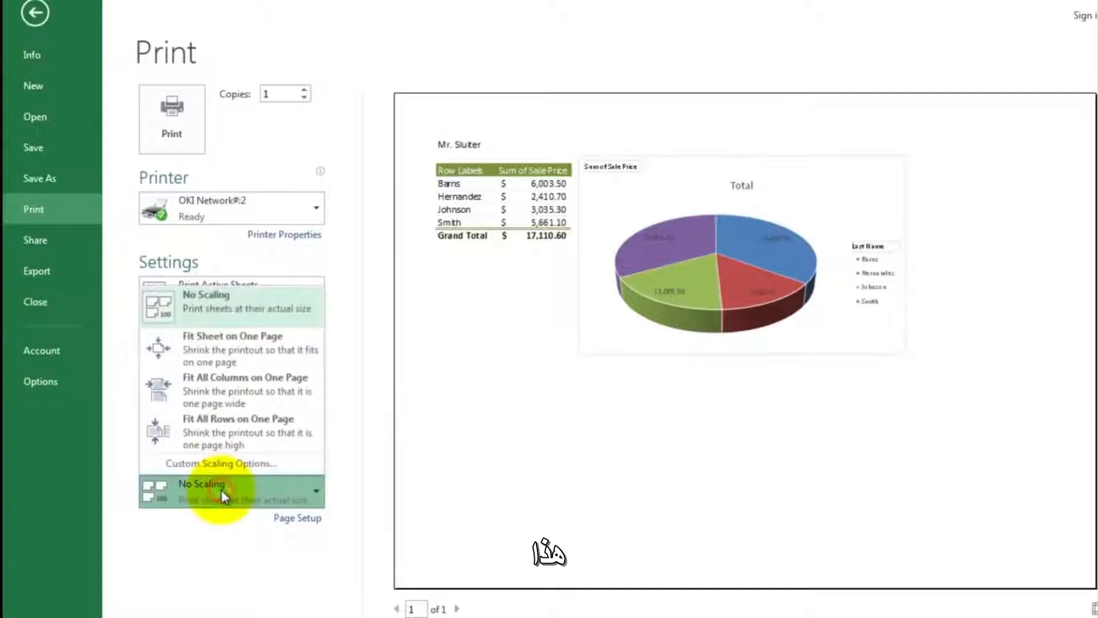
left_click(215, 355)
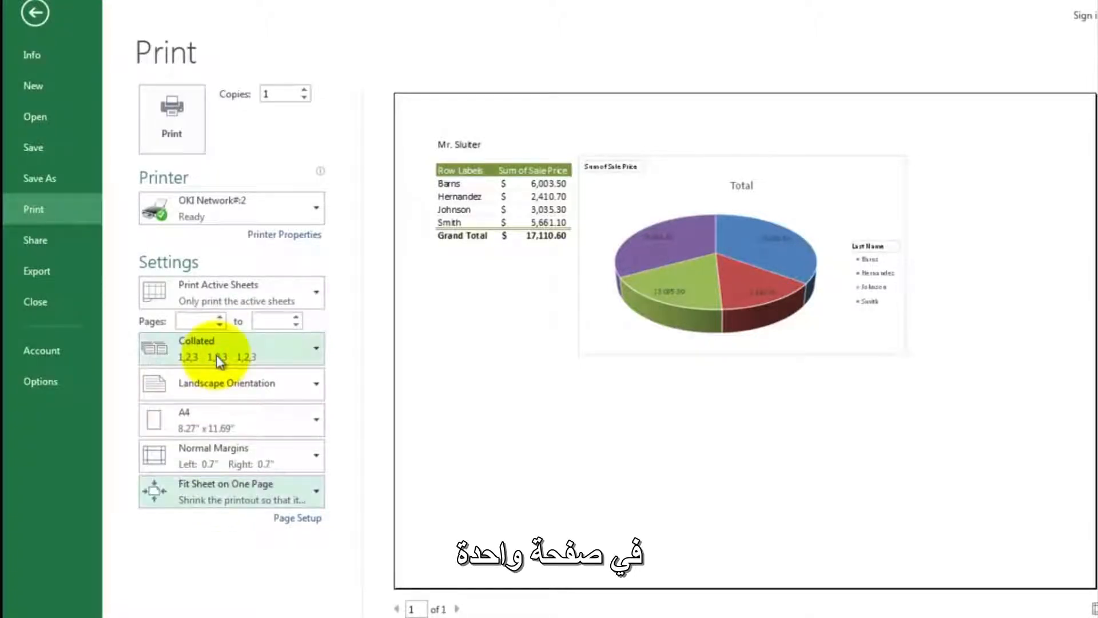
left_click(181, 127)
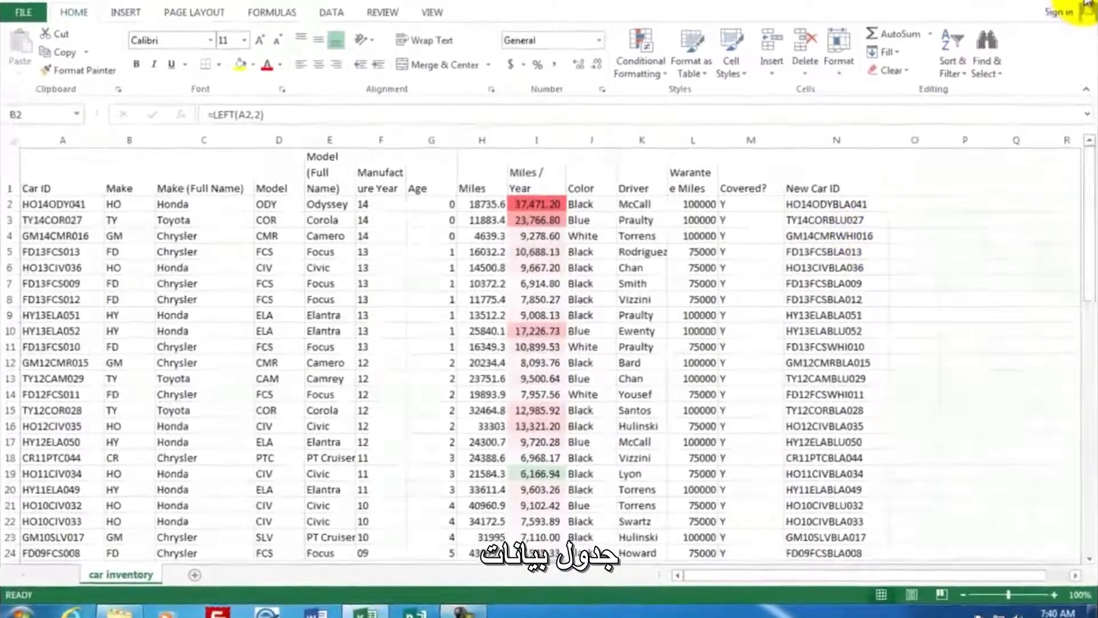
- Close the car inventory.xlsx workbook without saving its changes
left_click(1088, 4)
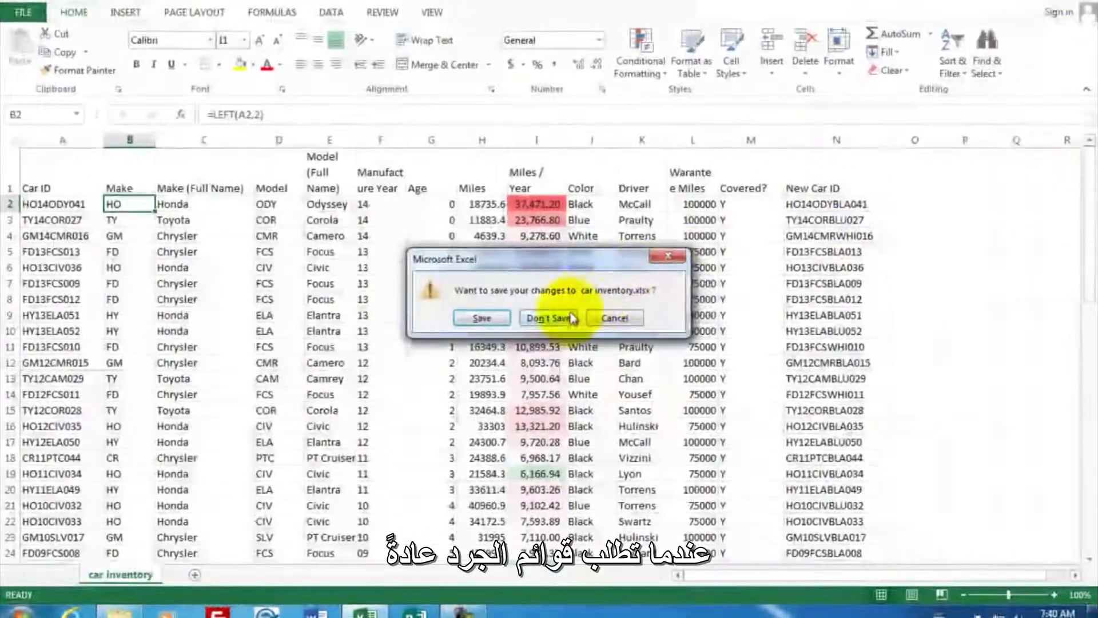
left_click(566, 319)
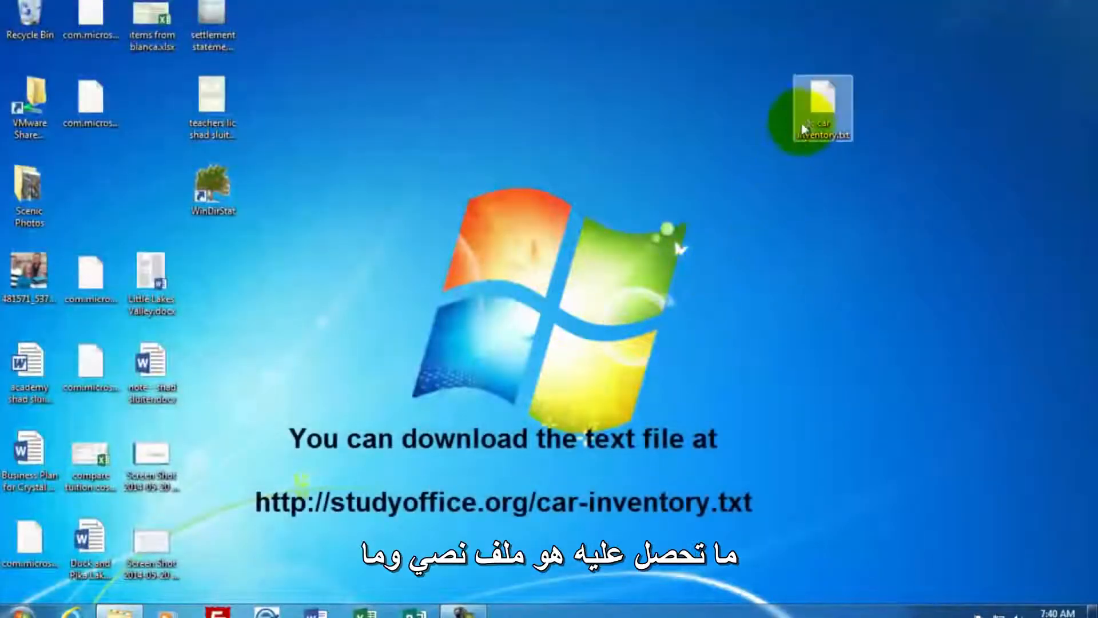
- Open car inventory.txt from the desktop in Notepad, examine how its fields are separated, and close it
left_click_drag(818, 104, 880, 104)
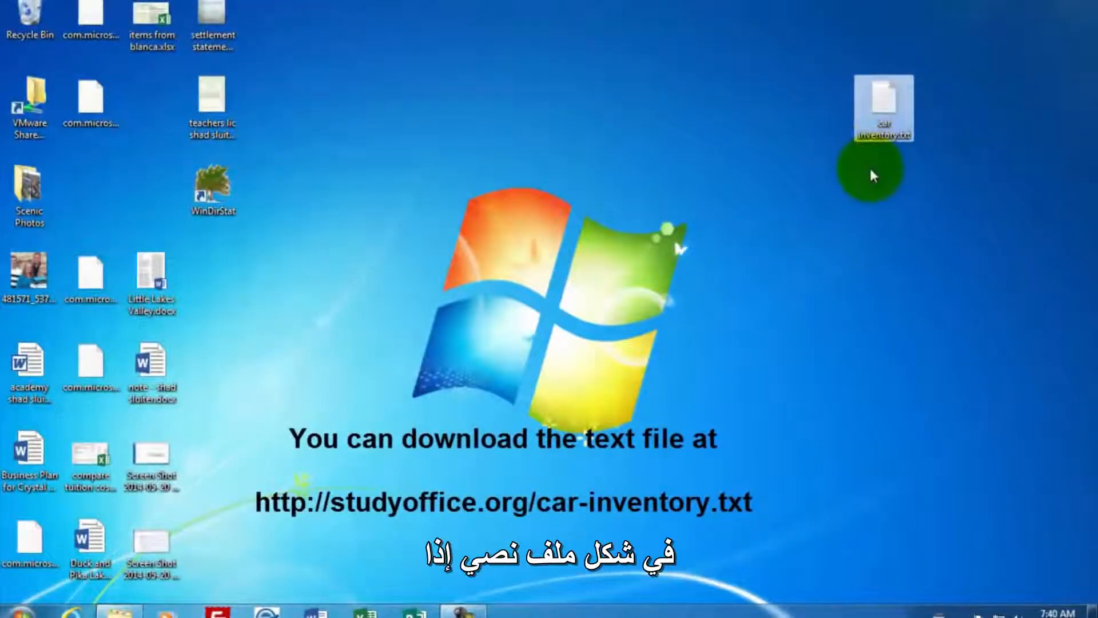
double_click(890, 102)
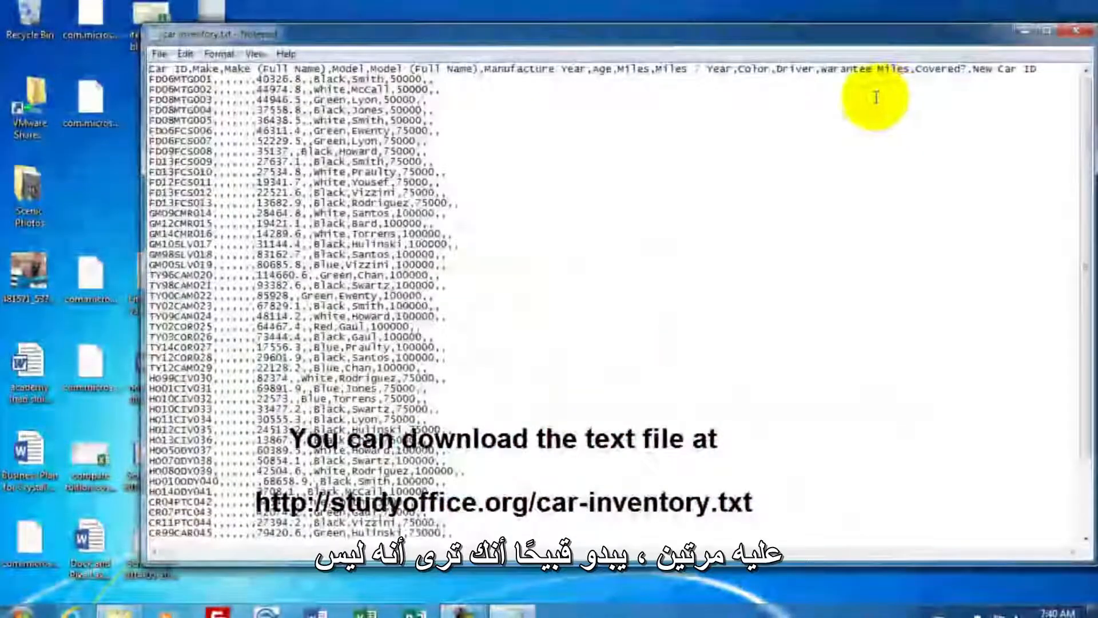
left_click_drag(778, 38, 751, 29)
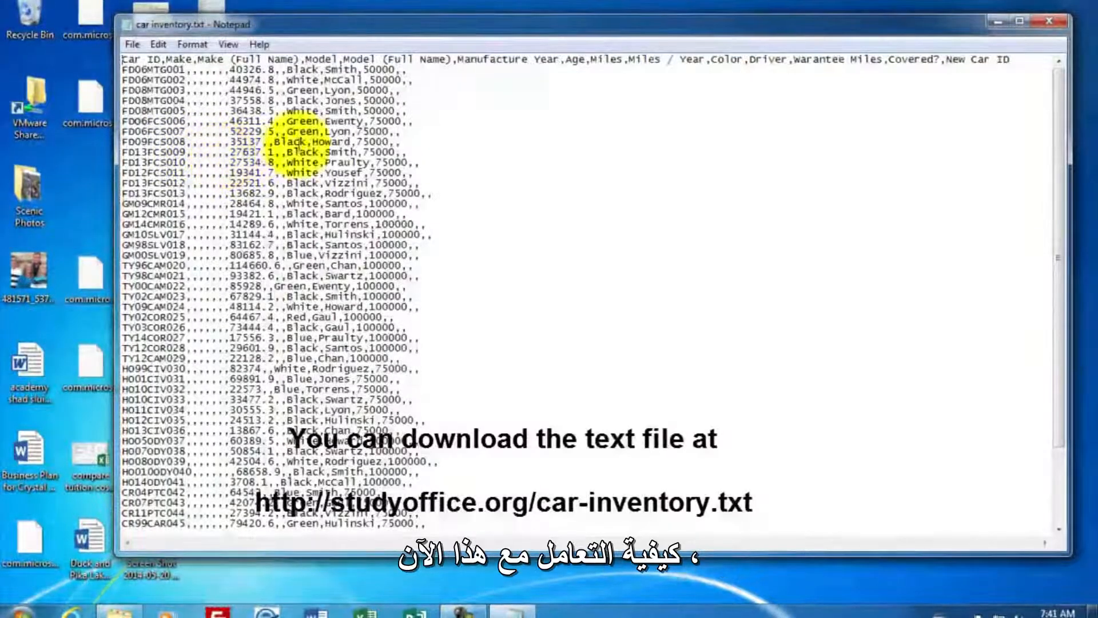
left_click(1056, 20)
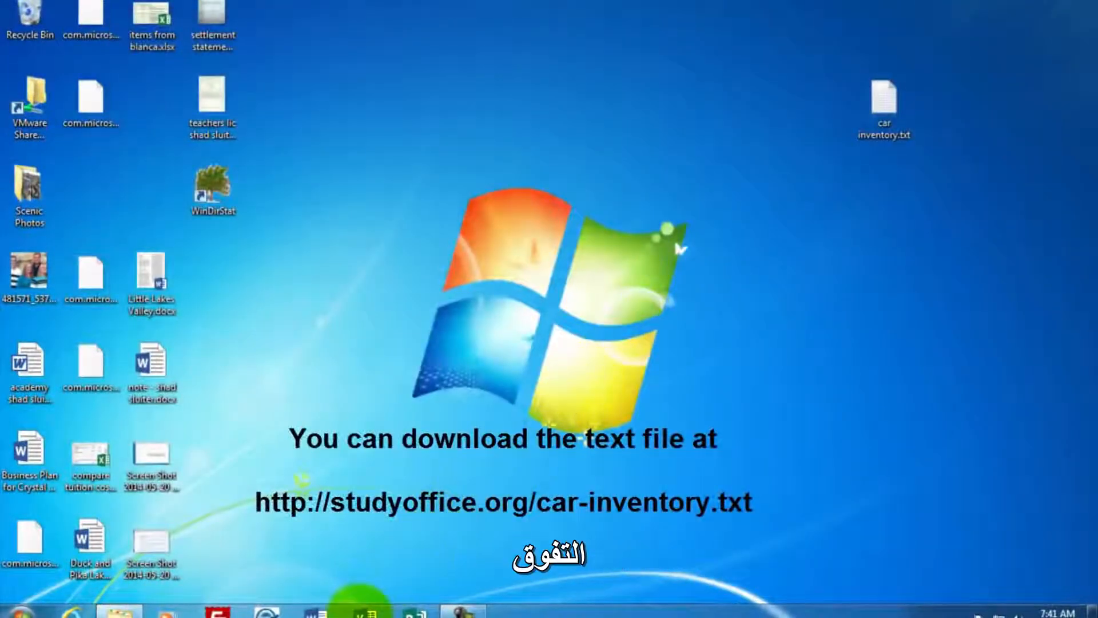
- Start Excel with a blank workbook and browse to the Desktop folder for a file to open
left_click(363, 609)
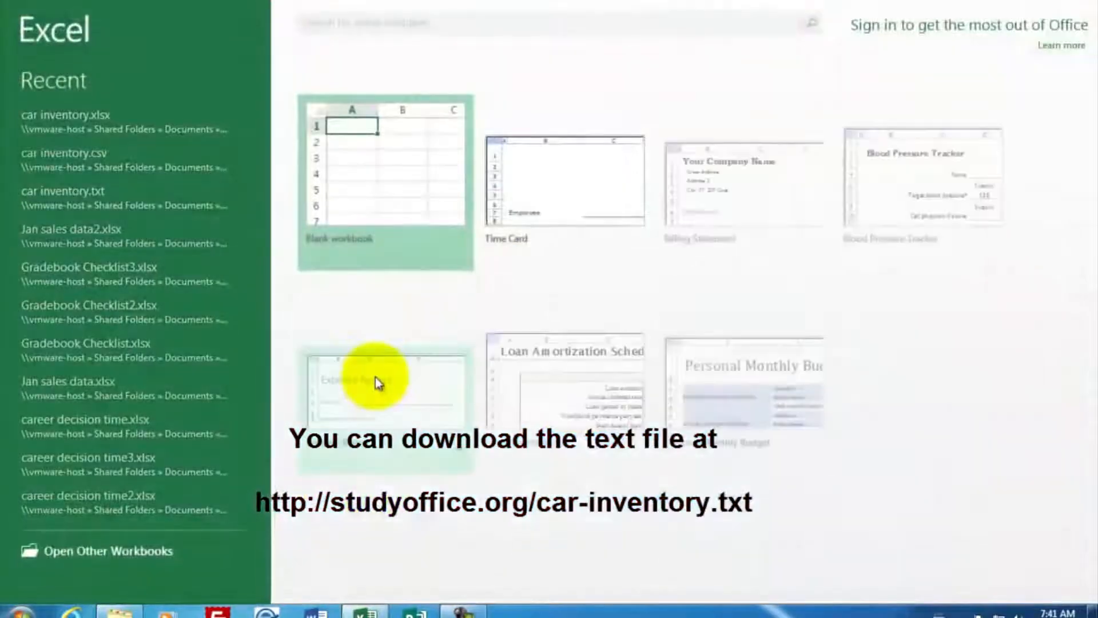
left_click(379, 184)
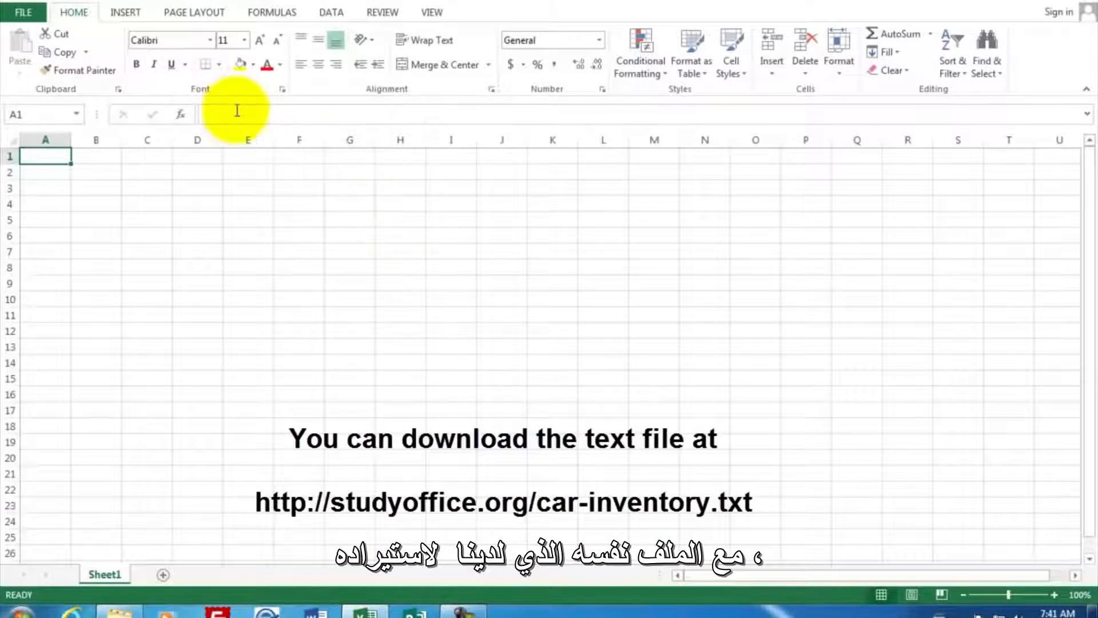
left_click(25, 13)
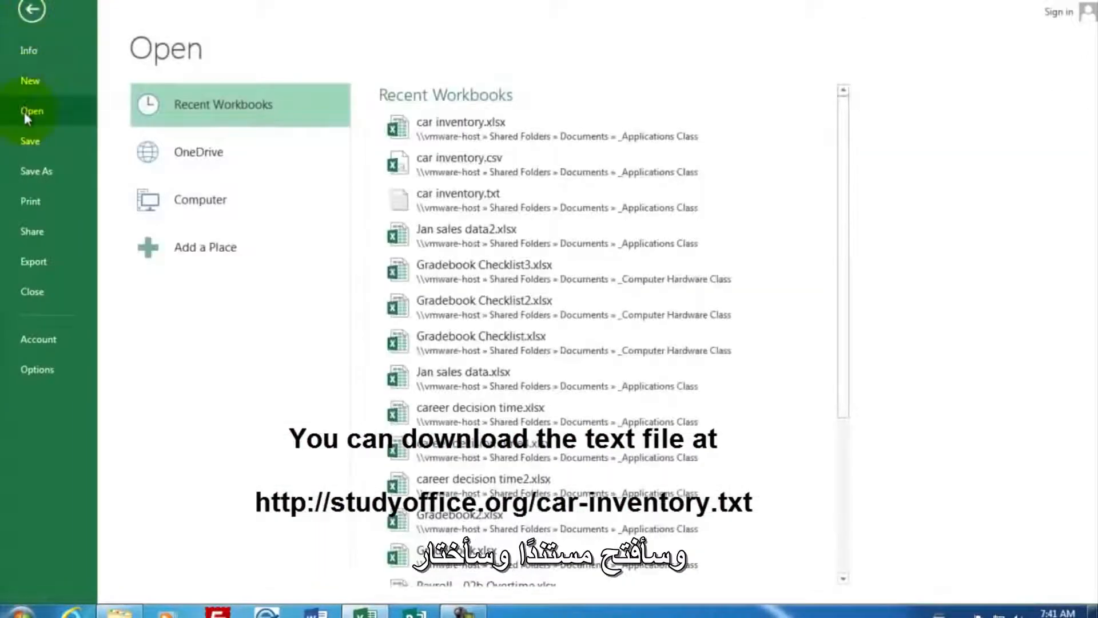
left_click(201, 205)
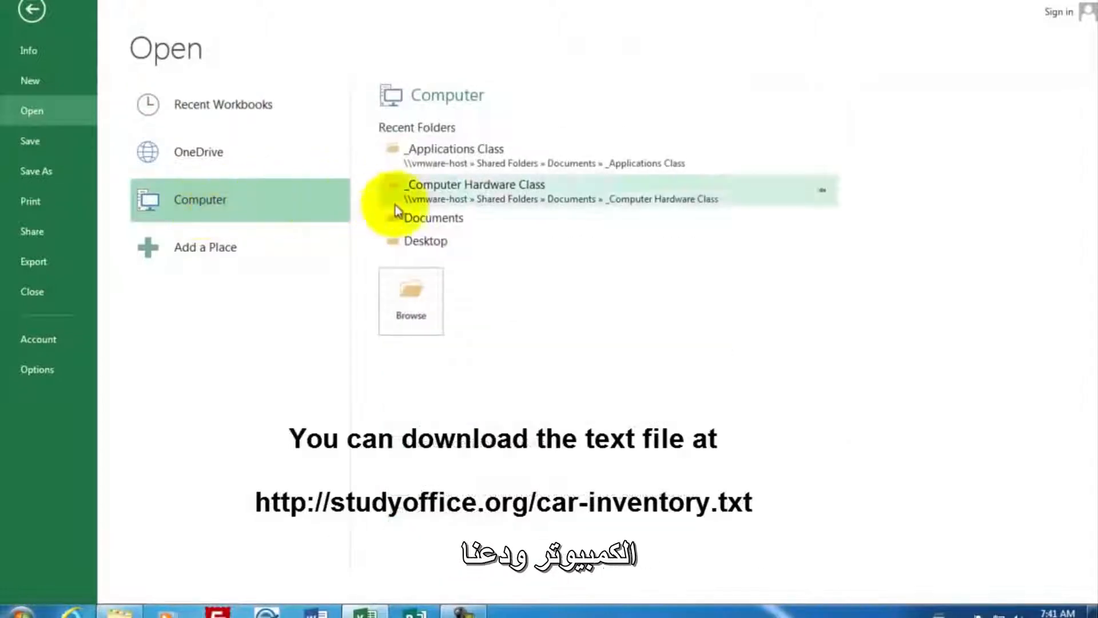
left_click(420, 295)
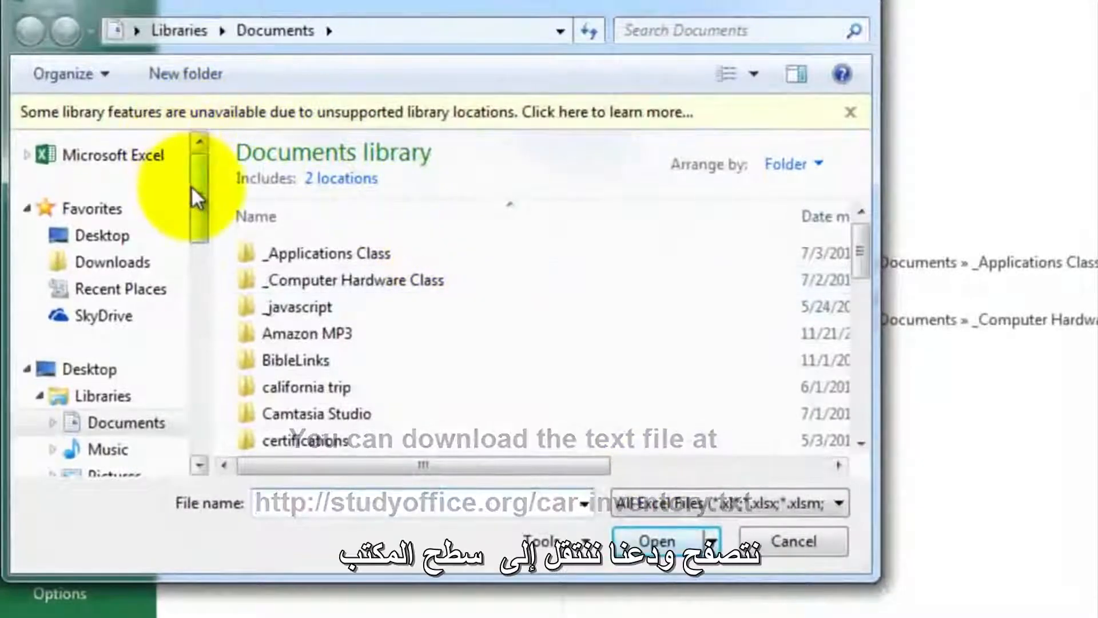
left_click(115, 239)
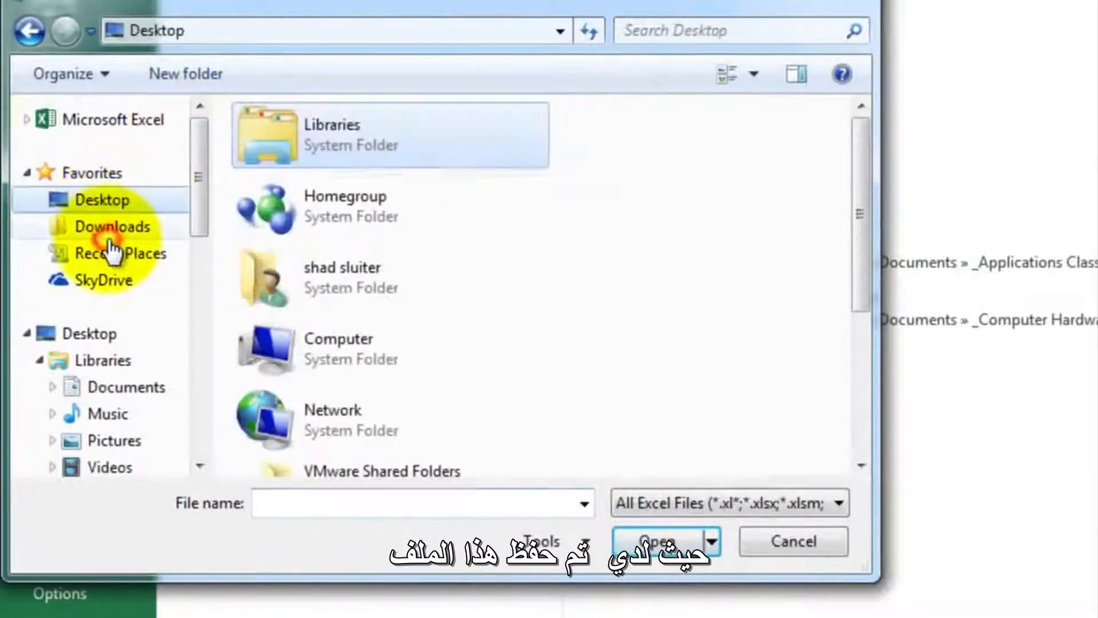
- List all file types in the Desktop folder and open car inventory.txt
left_click_drag(858, 208, 872, 372)
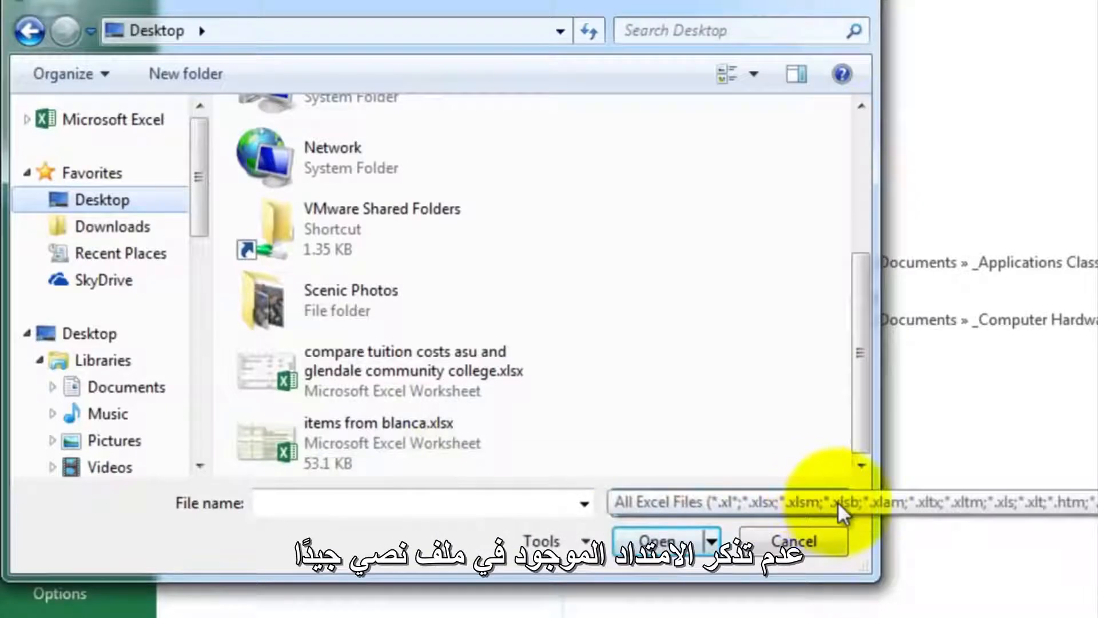
left_click(837, 501)
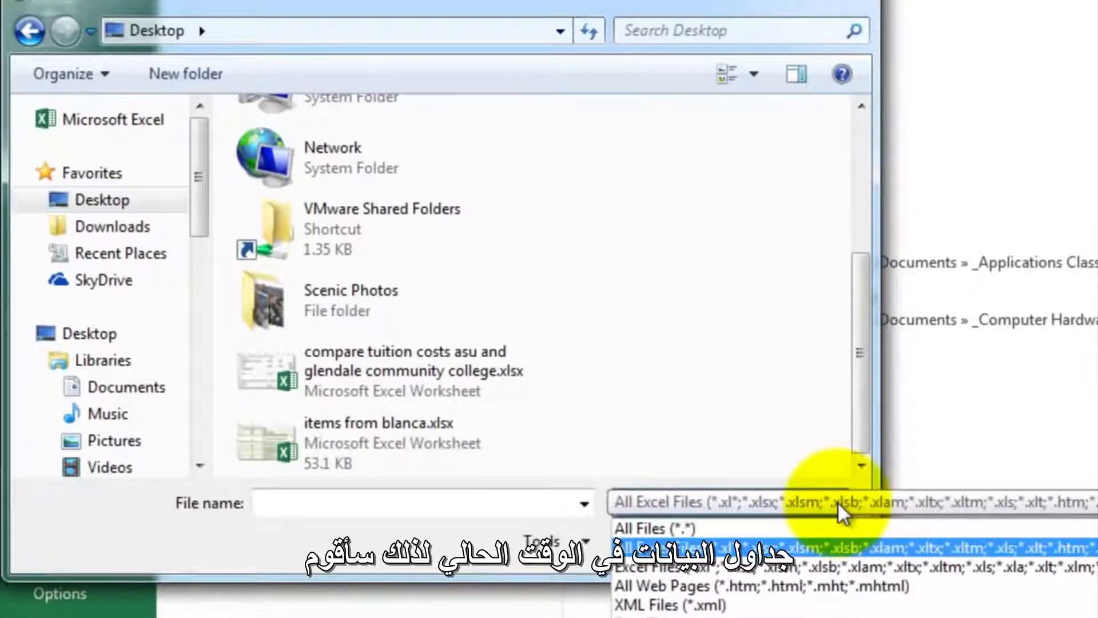
left_click(676, 533)
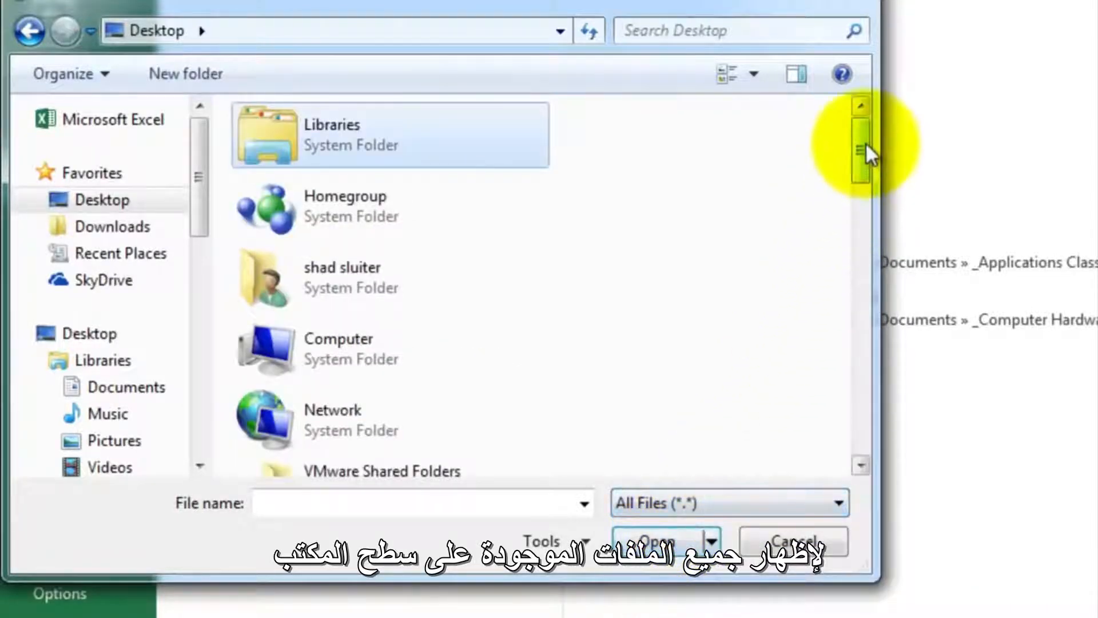
left_click_drag(865, 144, 852, 245)
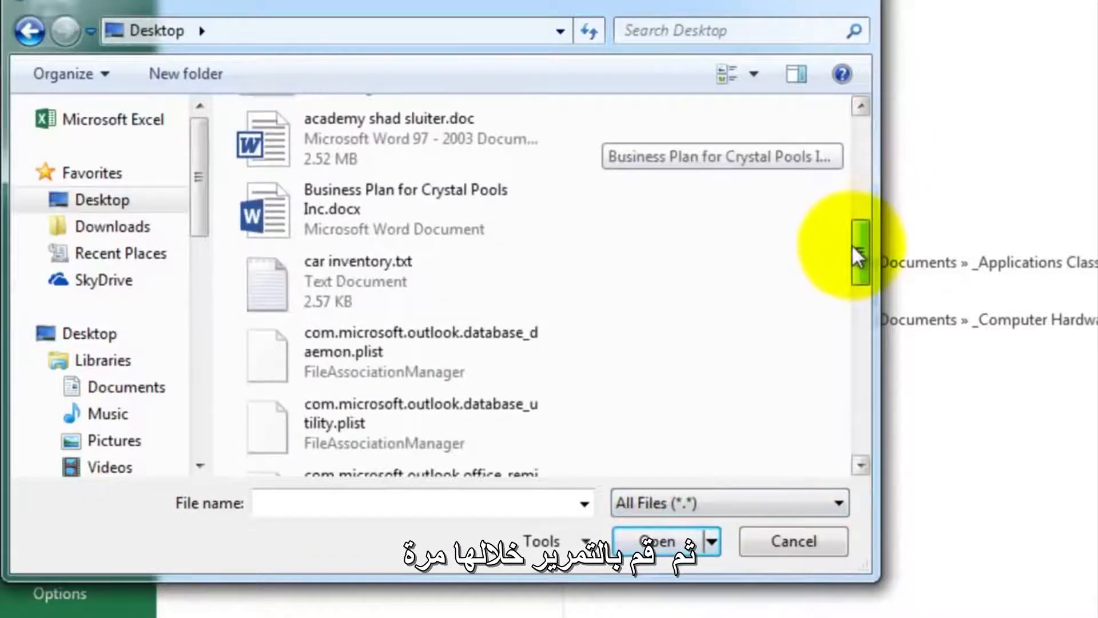
left_click(281, 287)
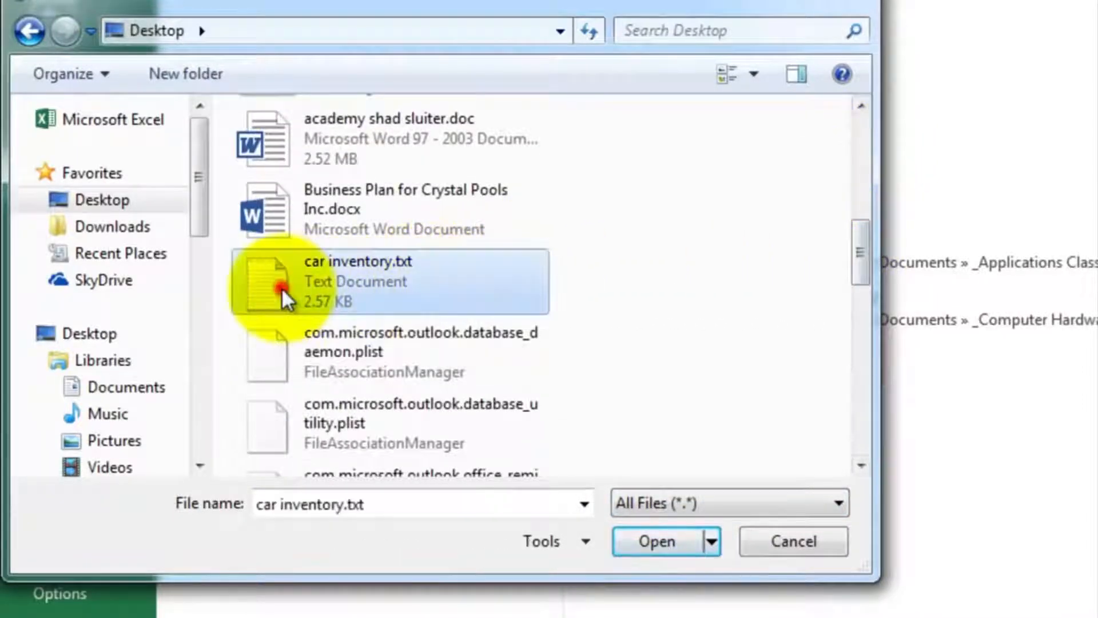
left_click(644, 539)
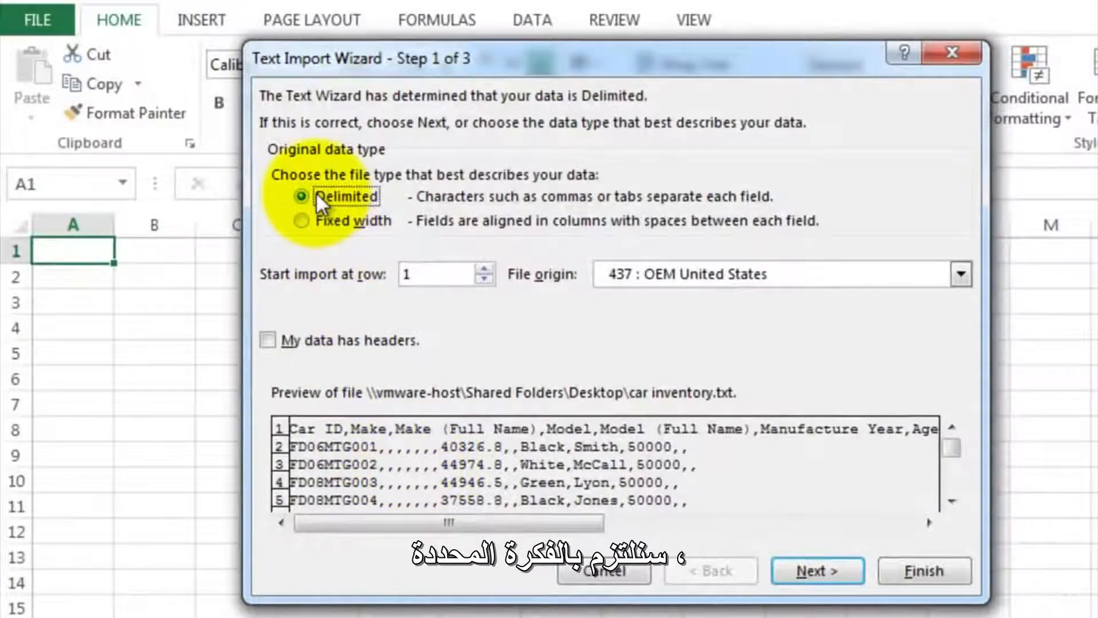
- Import the text as delimited data with Comma added to the Tab delimiter, checking the previewed columns before finishing
left_click(808, 568)
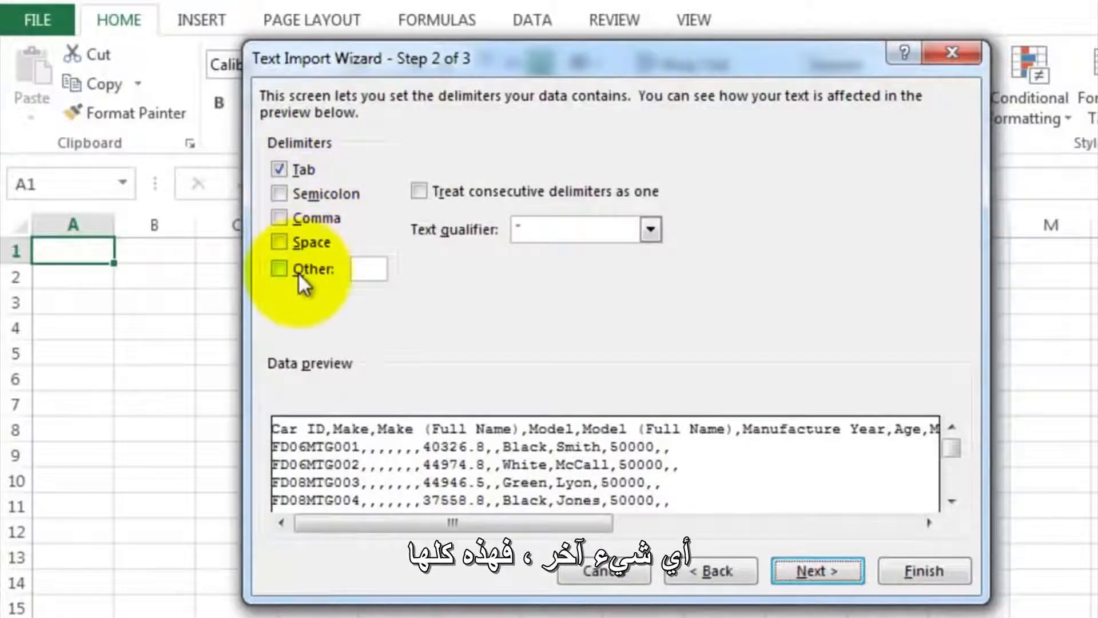
left_click(279, 218)
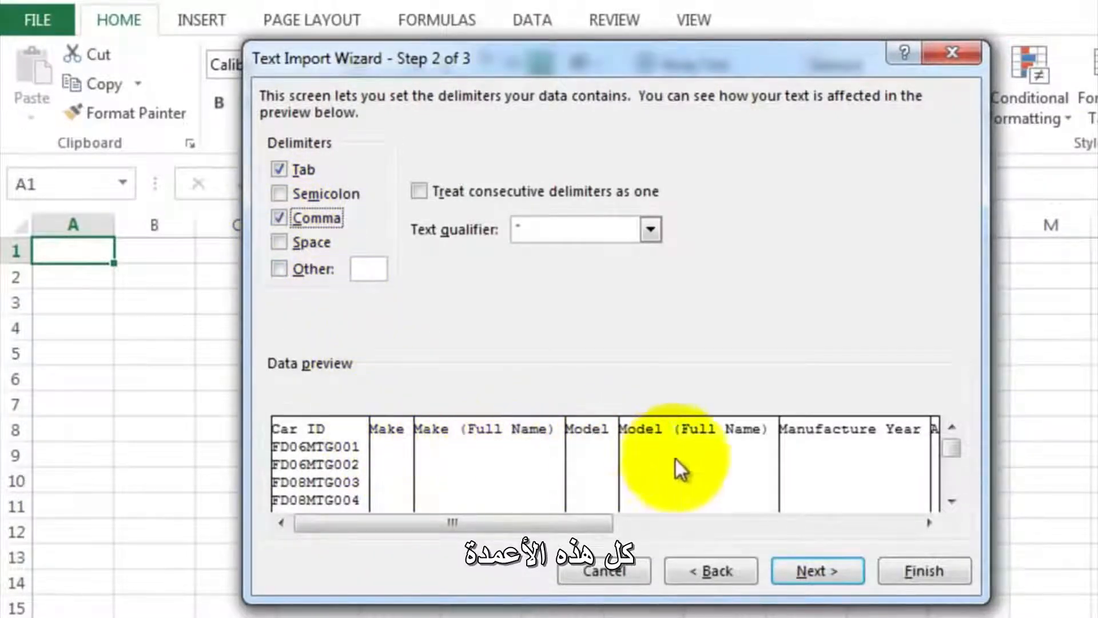
left_click_drag(589, 522, 756, 518)
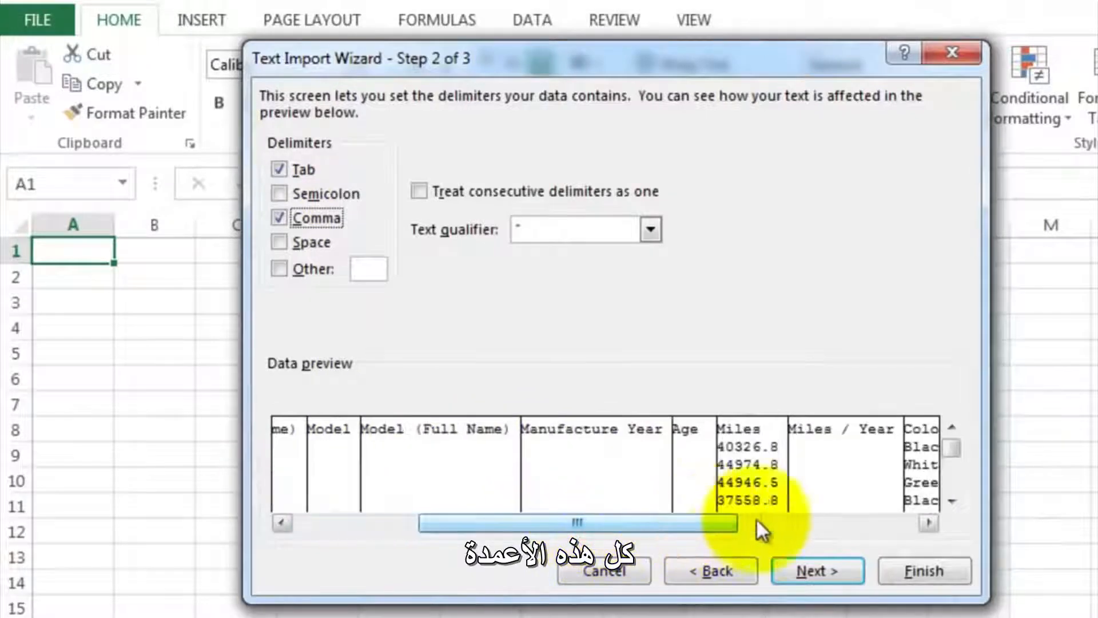
left_click(932, 522)
left_click(932, 521)
left_click(932, 520)
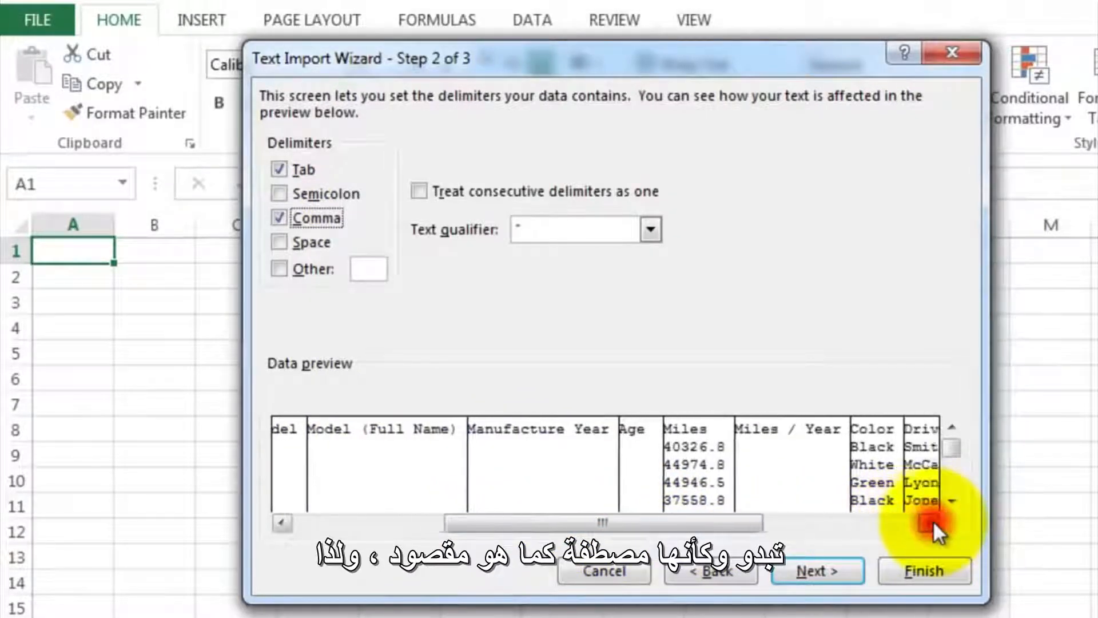
left_click(932, 520)
left_click(932, 521)
left_click(932, 520)
left_click(932, 520)
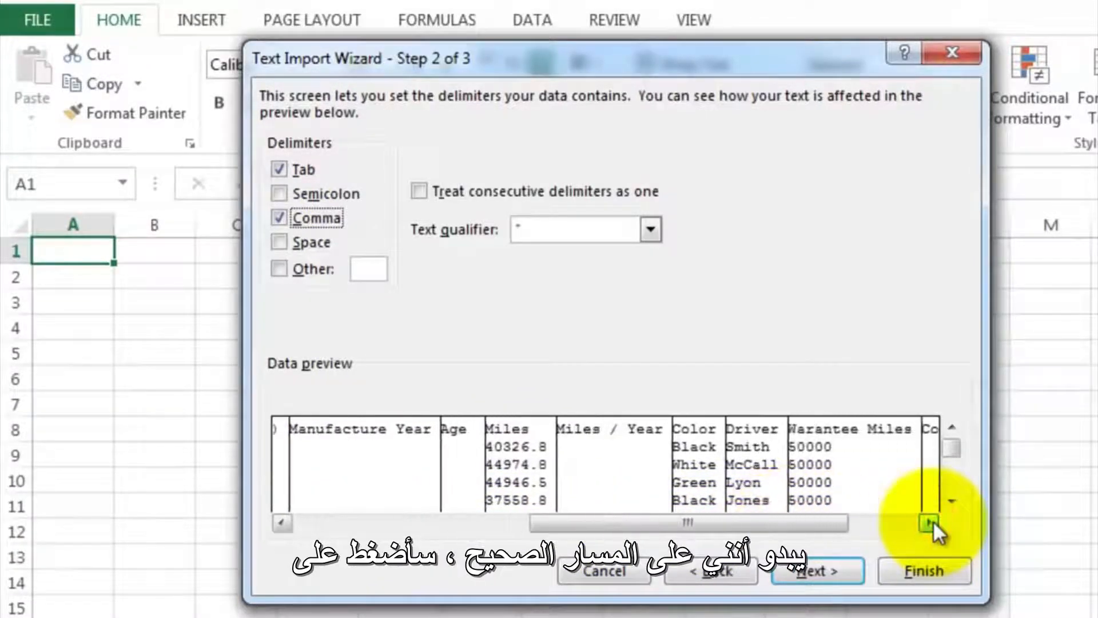
left_click(908, 565)
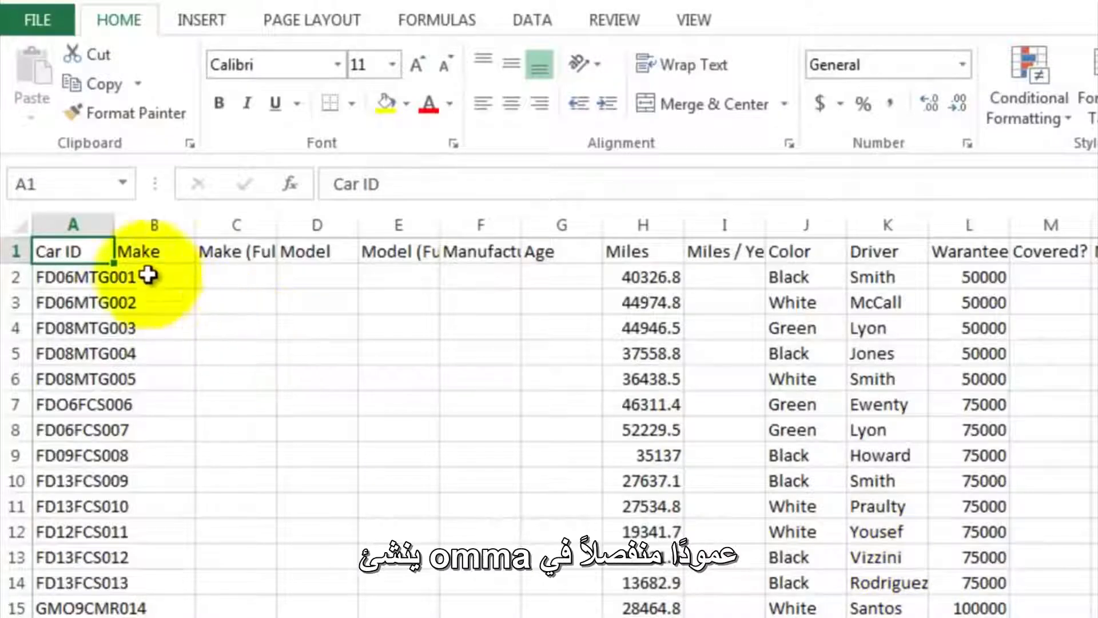
- Widen column A to fit the car IDs and wrap the text of the header row
left_click_drag(115, 225, 194, 222)
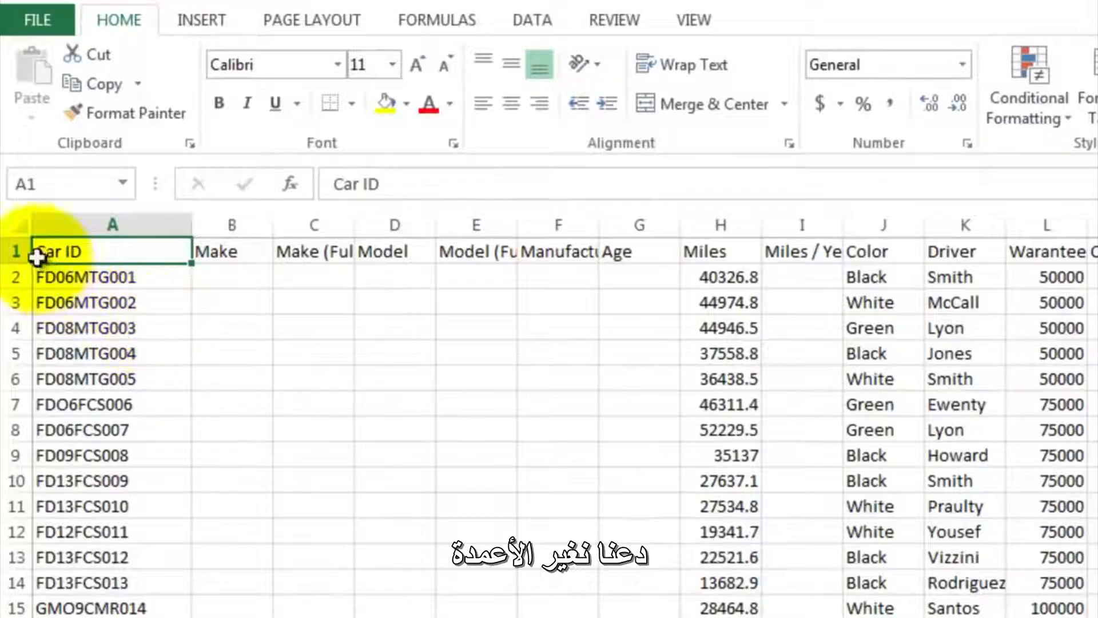
left_click(20, 251)
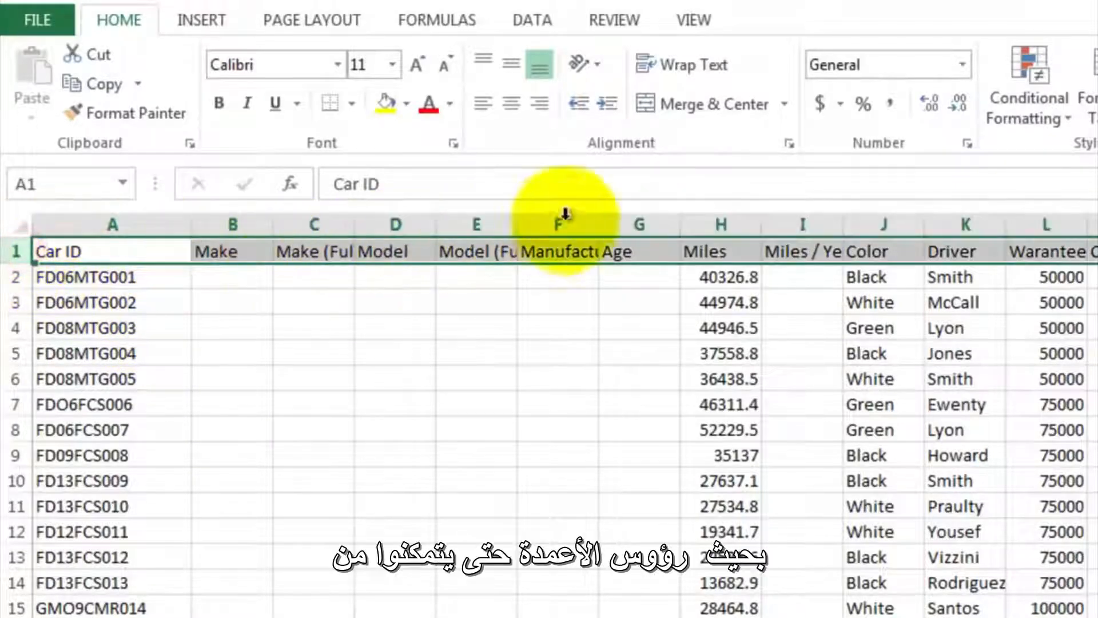
left_click(702, 71)
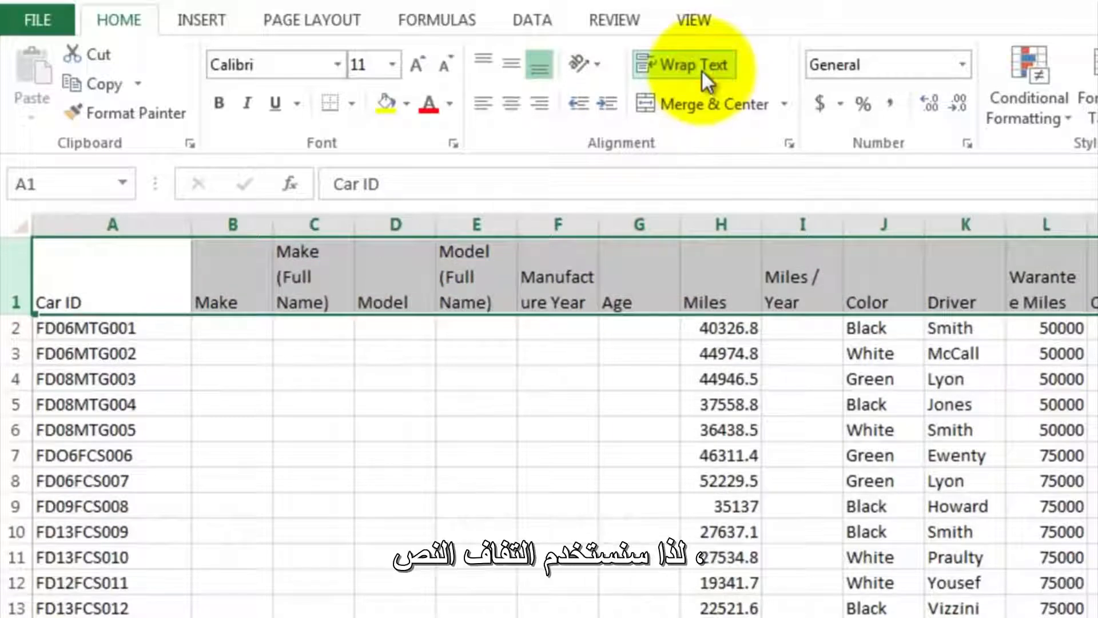
- Examine the first car ID in A2 as the source for the Make field in B2
left_click(241, 330)
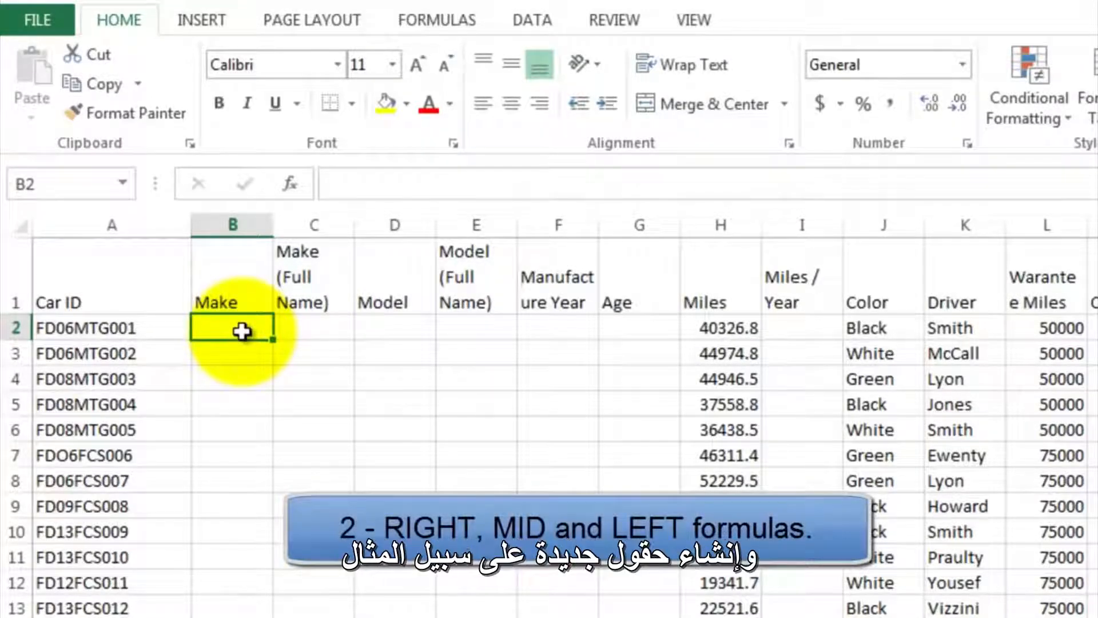
left_click(131, 334)
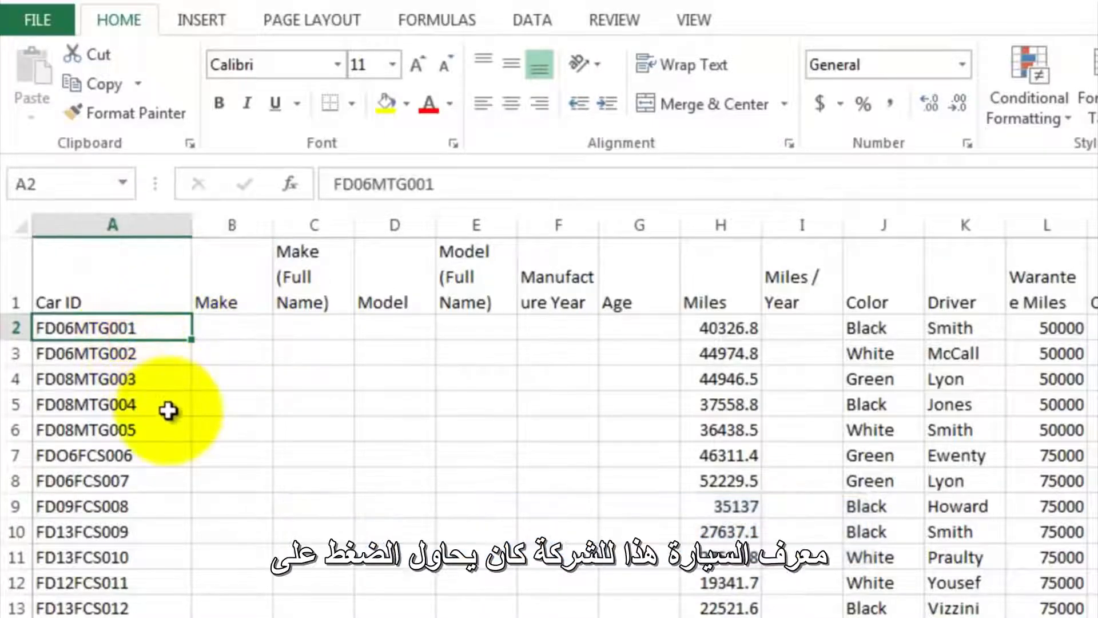
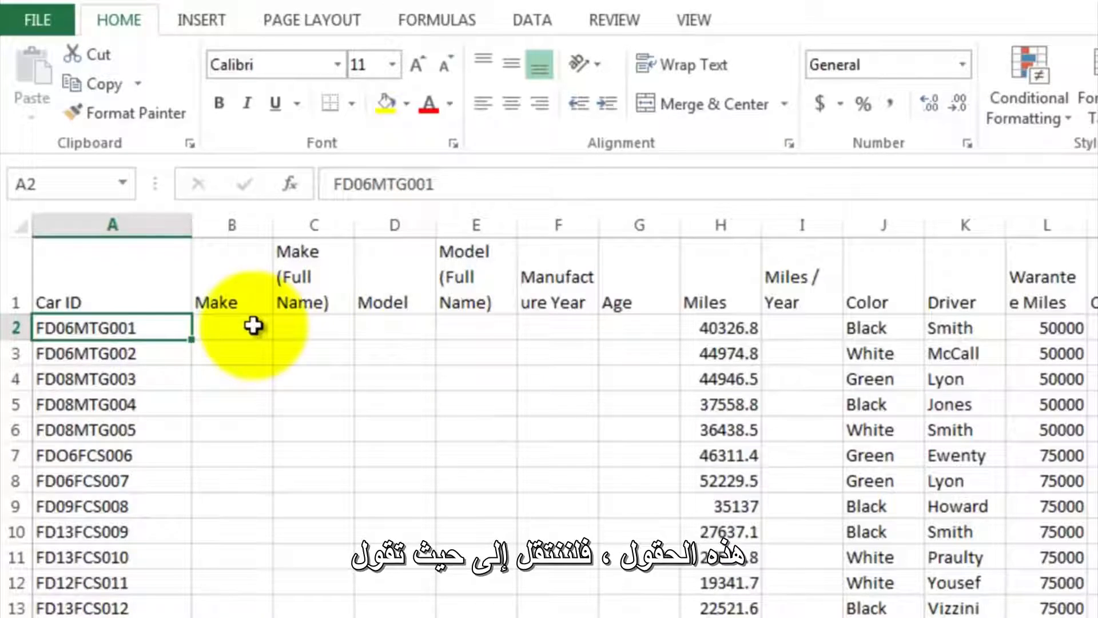
- Enter the formula =left(A2,2) in cell B2 to extract the two-letter make code from the Car ID
left_click(252, 326)
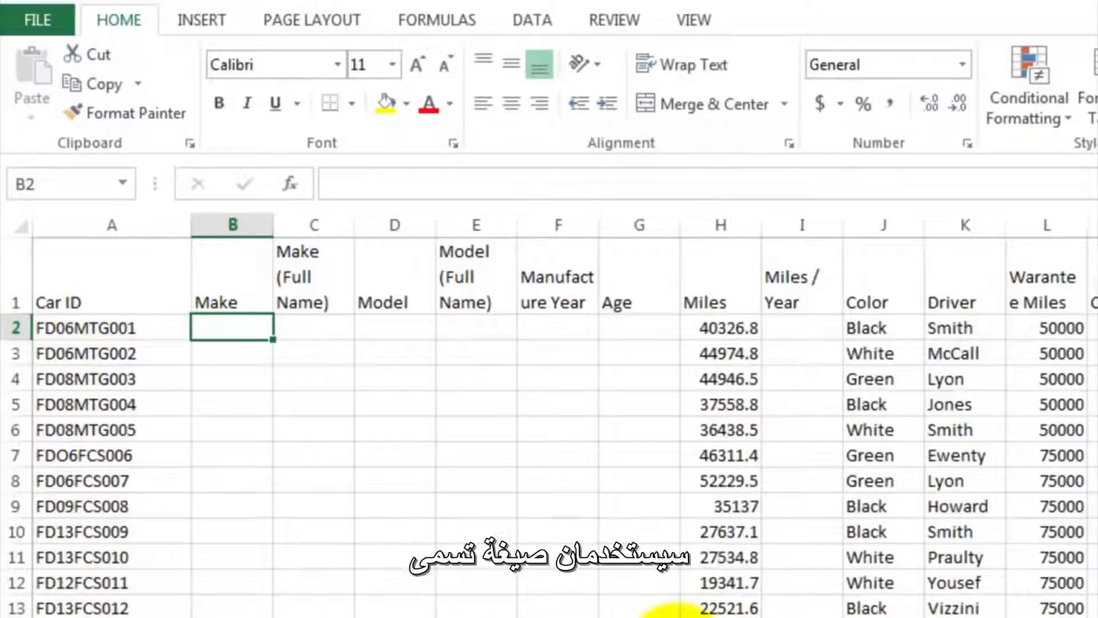
type("=")
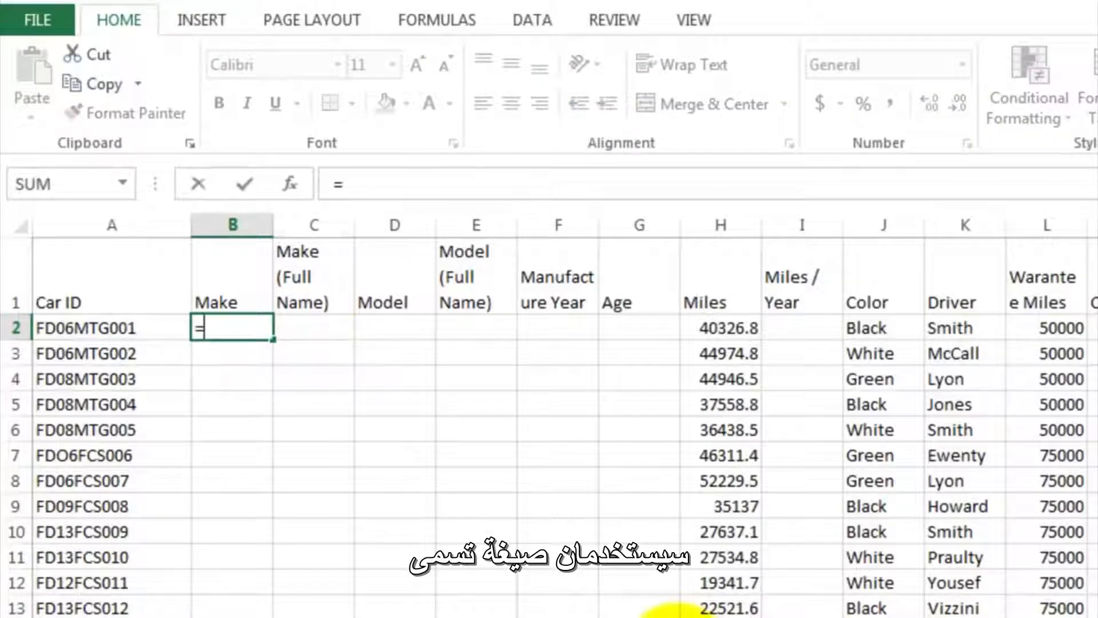
type("left")
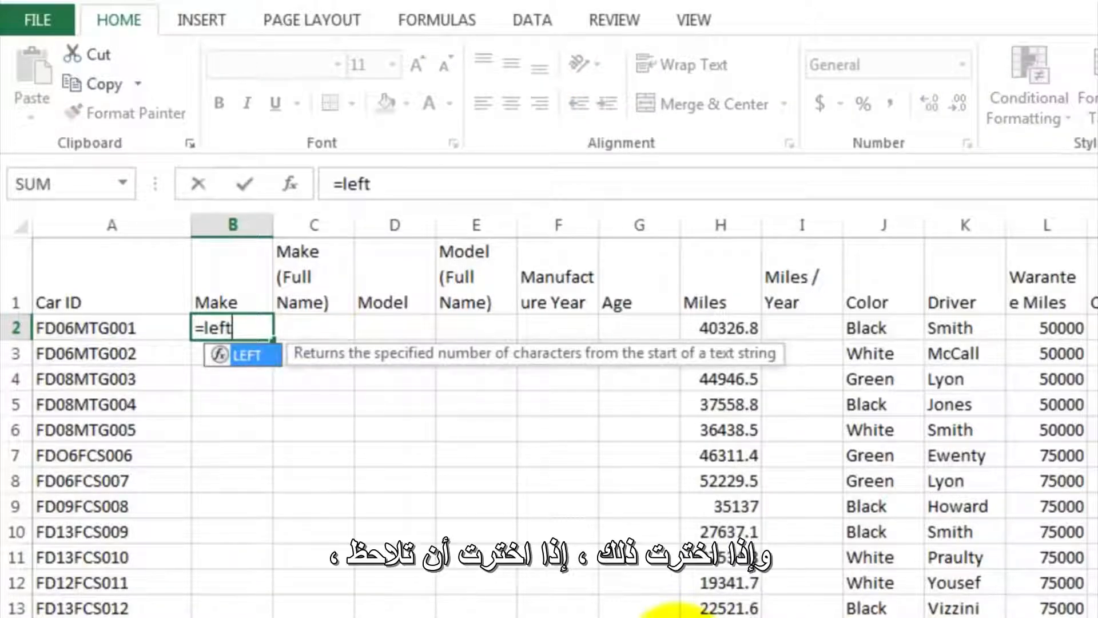
type("(")
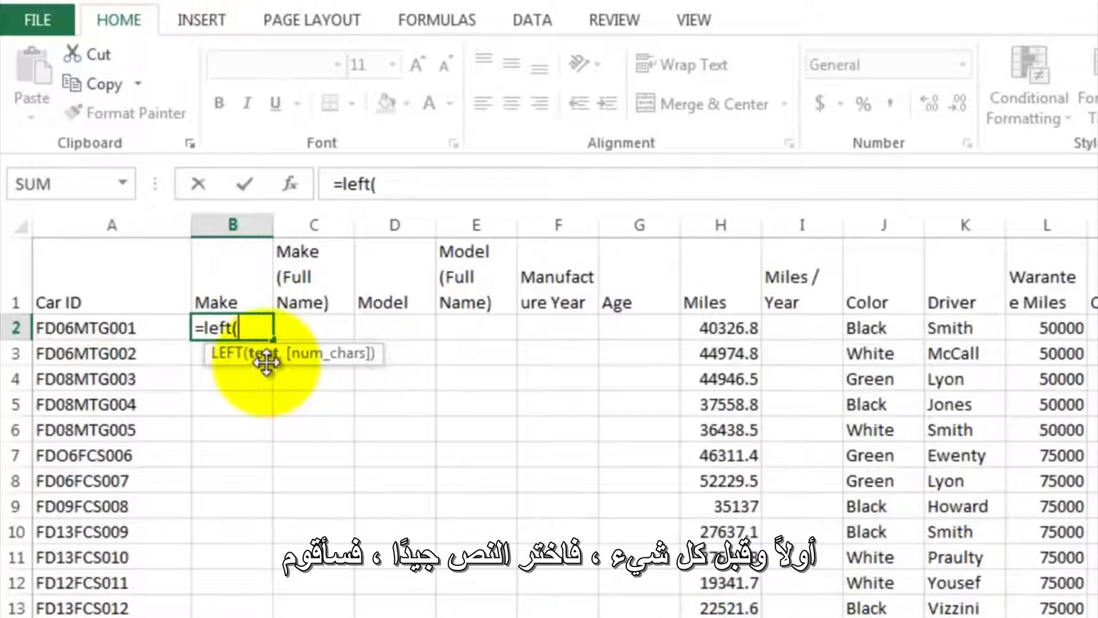
left_click(155, 328)
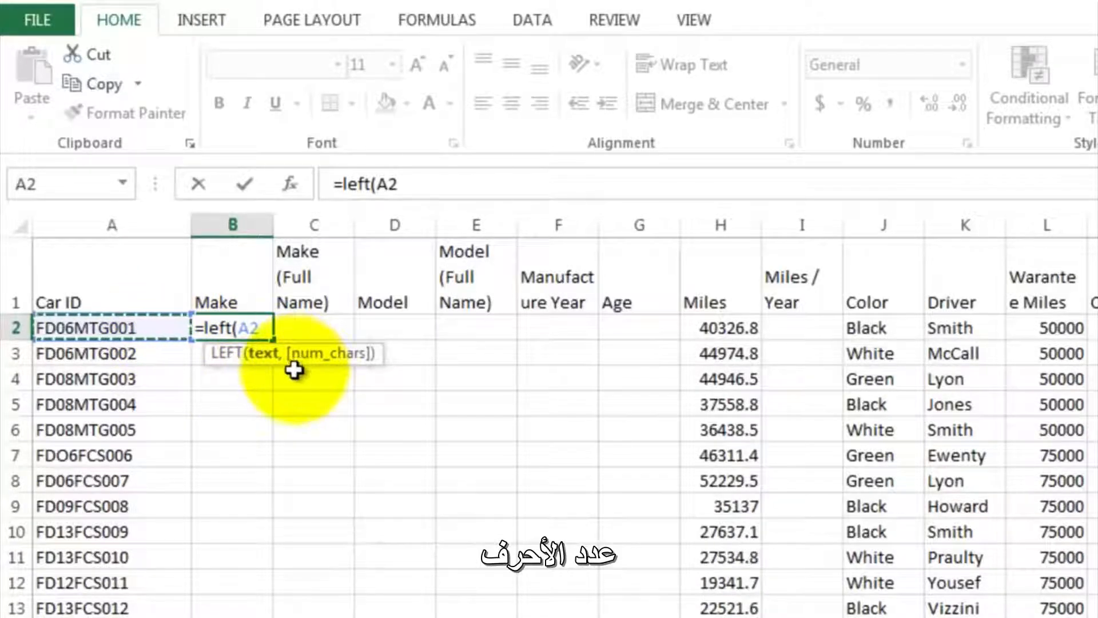
type(",2")
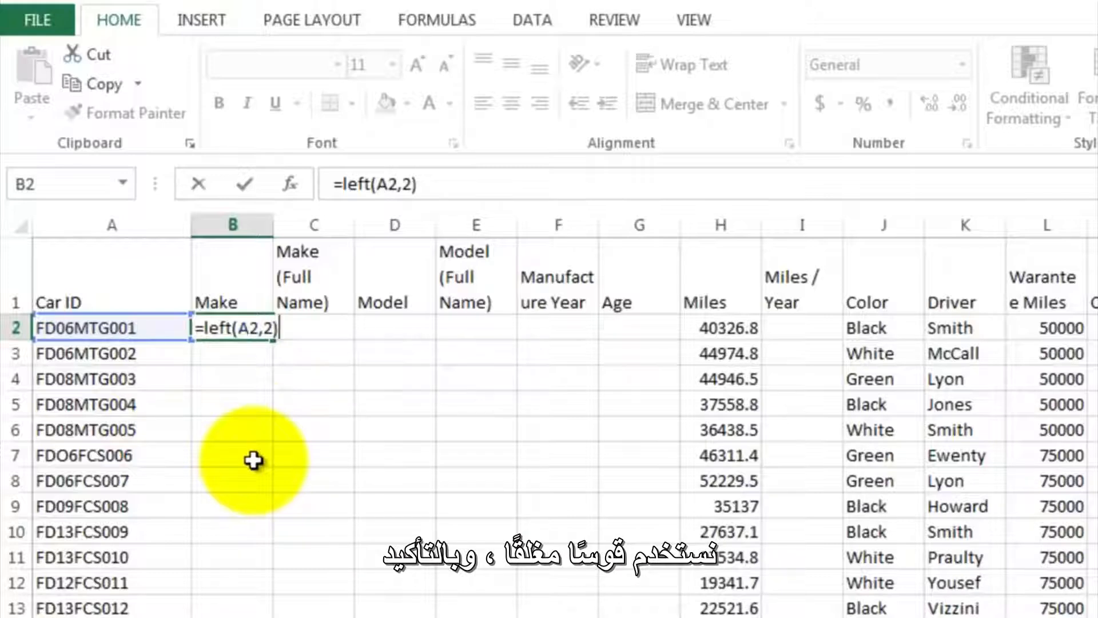
key("Return")
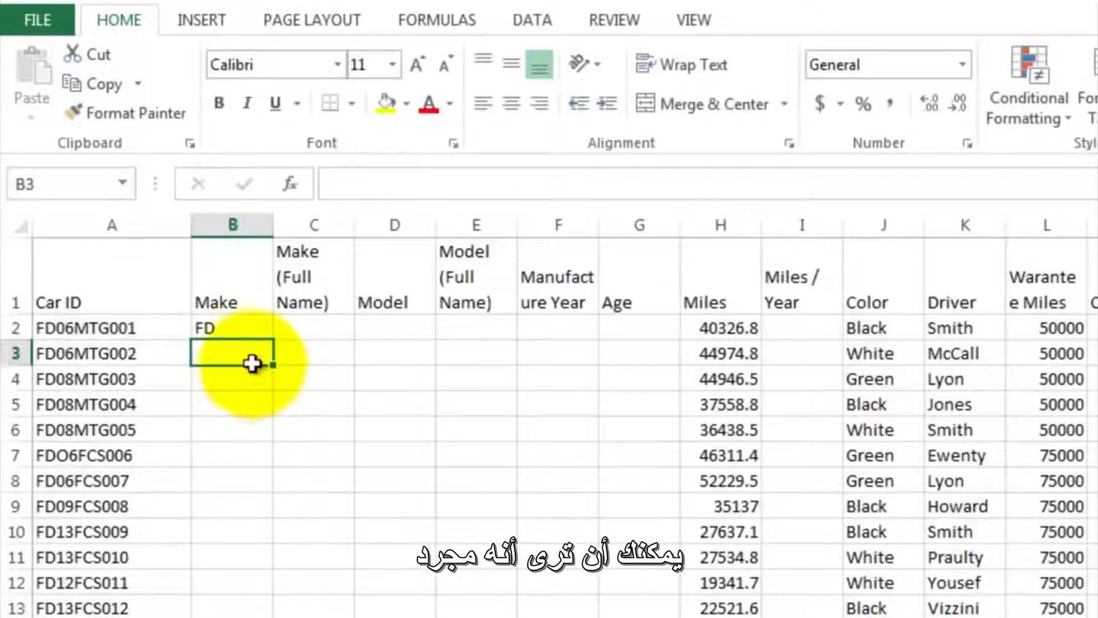
- Fill the LEFT formula from B2 down the Make column to row 53
left_click(232, 327)
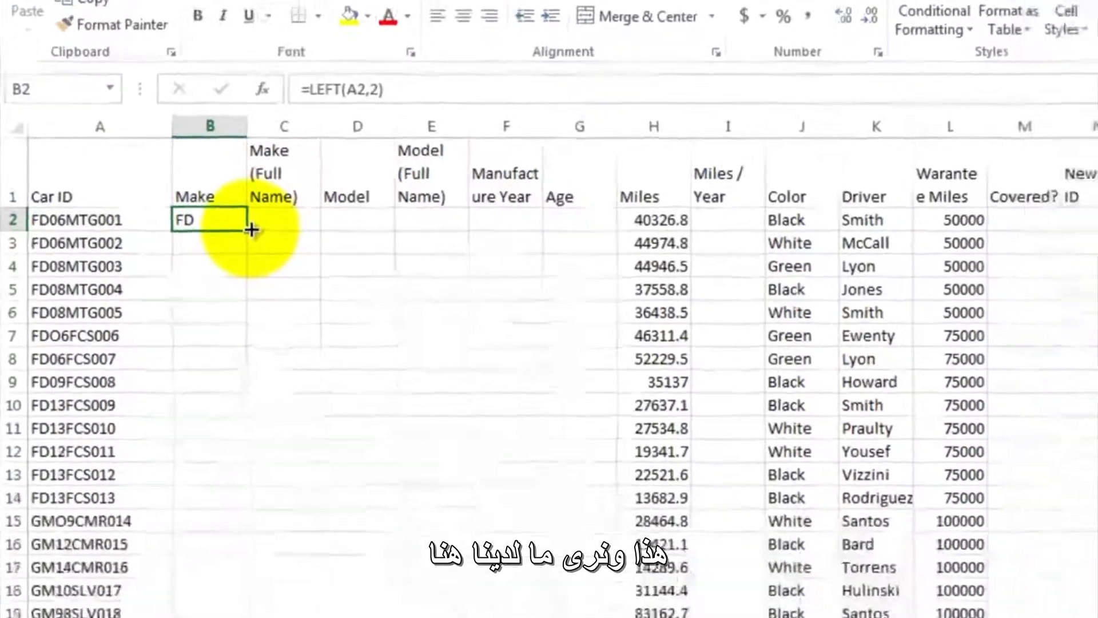
left_click_drag(273, 340, 271, 403)
mouse_move(219, 174)
left_mouse_down()
mouse_move(177, 534)
mouse_move(152, 592)
mouse_move(164, 613)
mouse_move(190, 487)
left_mouse_up()
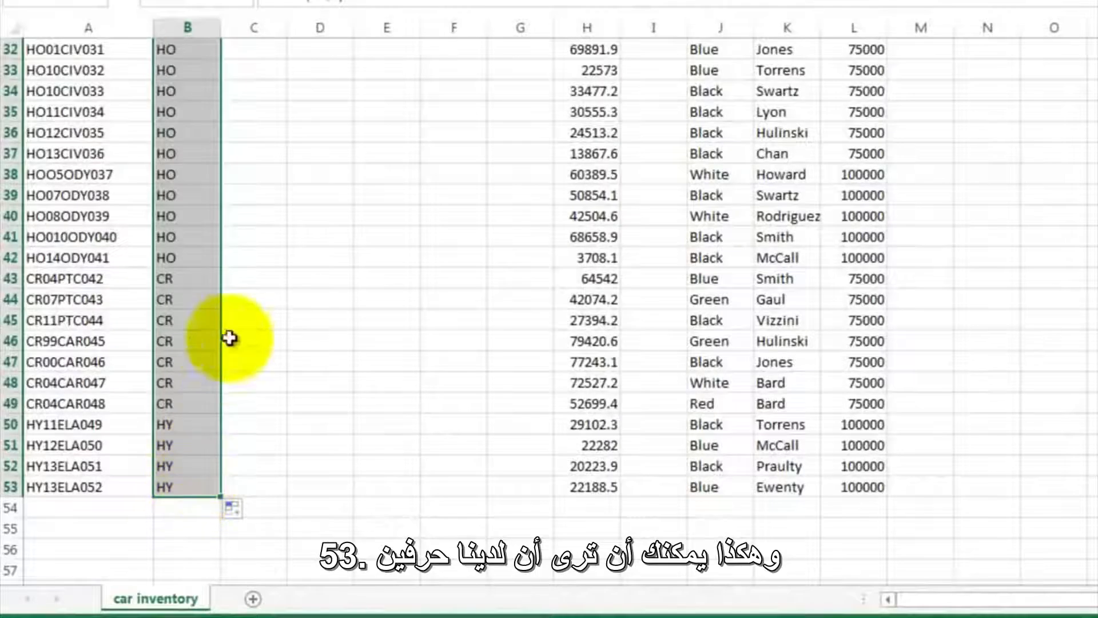
- Review the make codes down the whole Make column to identify which manufacturers need a full name
left_click(256, 134)
scroll(257, 136, "up", 10)
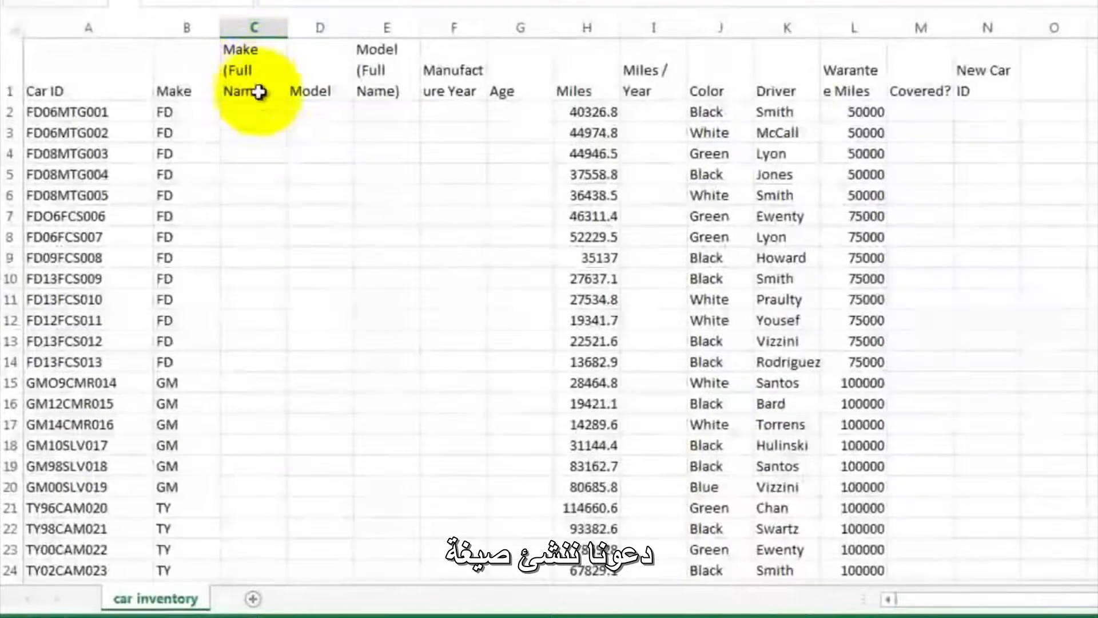
left_click(253, 112)
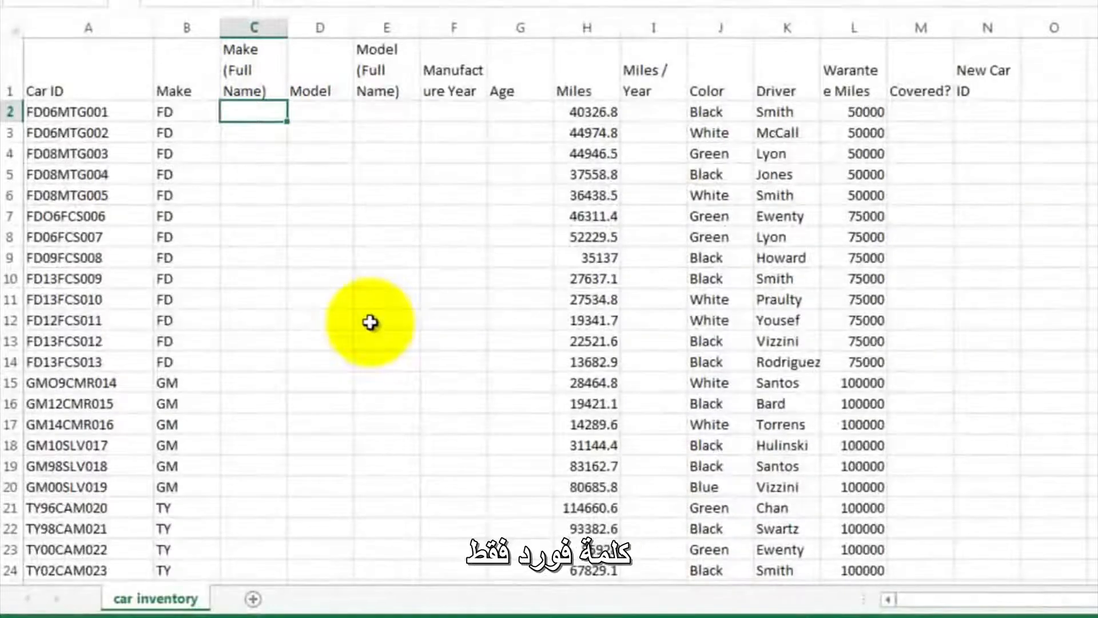
left_click(256, 381)
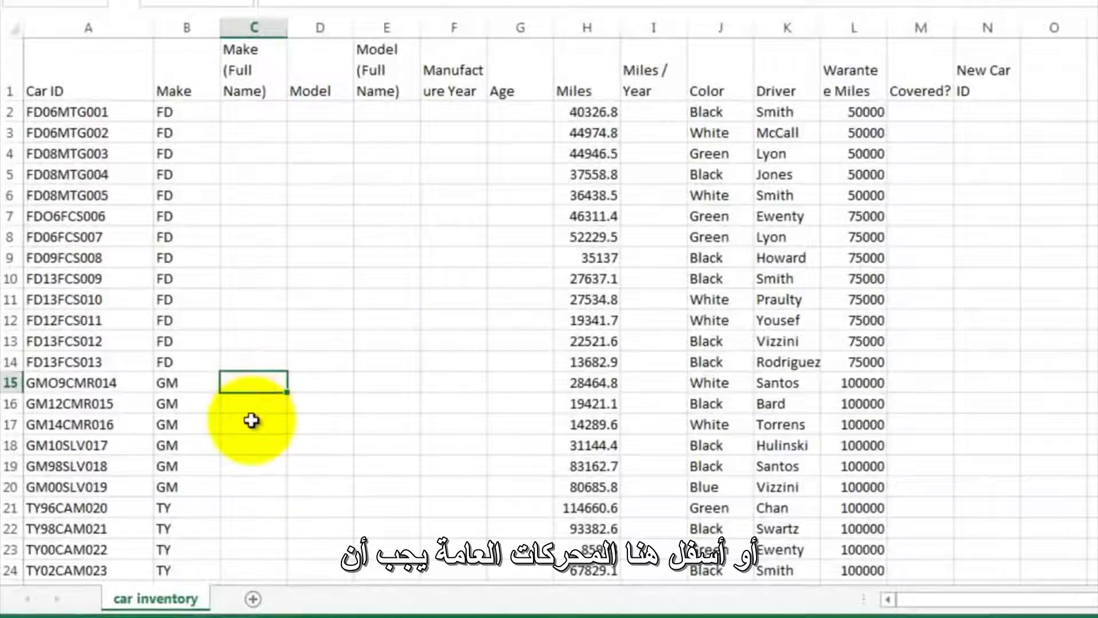
scroll(252, 423, "down", 3)
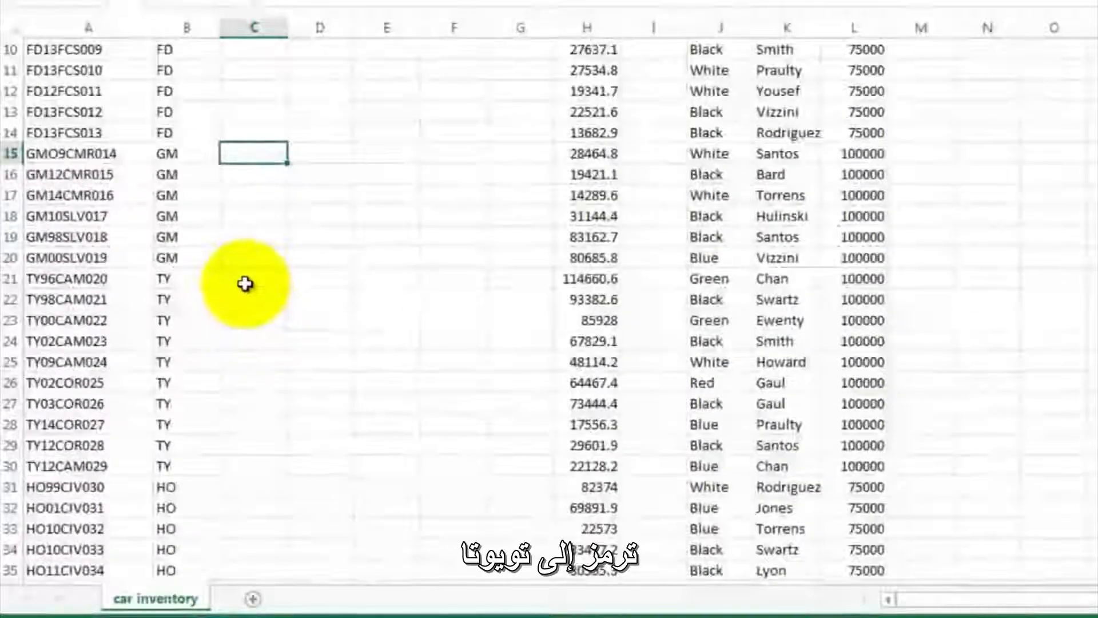
left_click(245, 281)
scroll(250, 362, "down", 4)
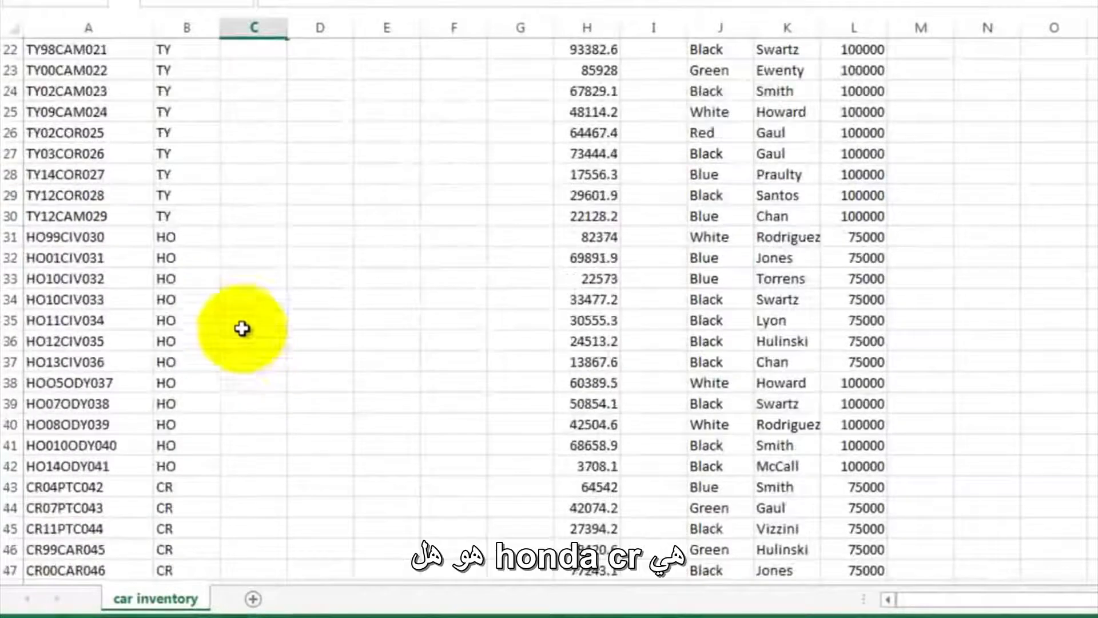
scroll(255, 360, "down", 3)
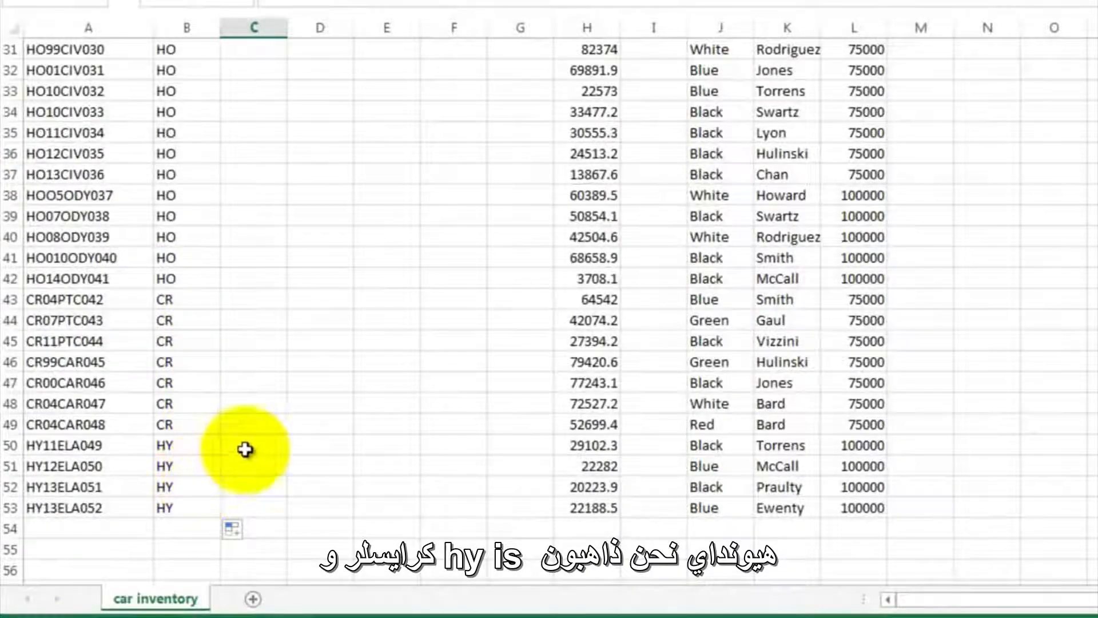
- List the make codes CR, HY, TY, HO, GM and FD in cells B56 to B61 below the data
scroll(248, 446, "down", 4)
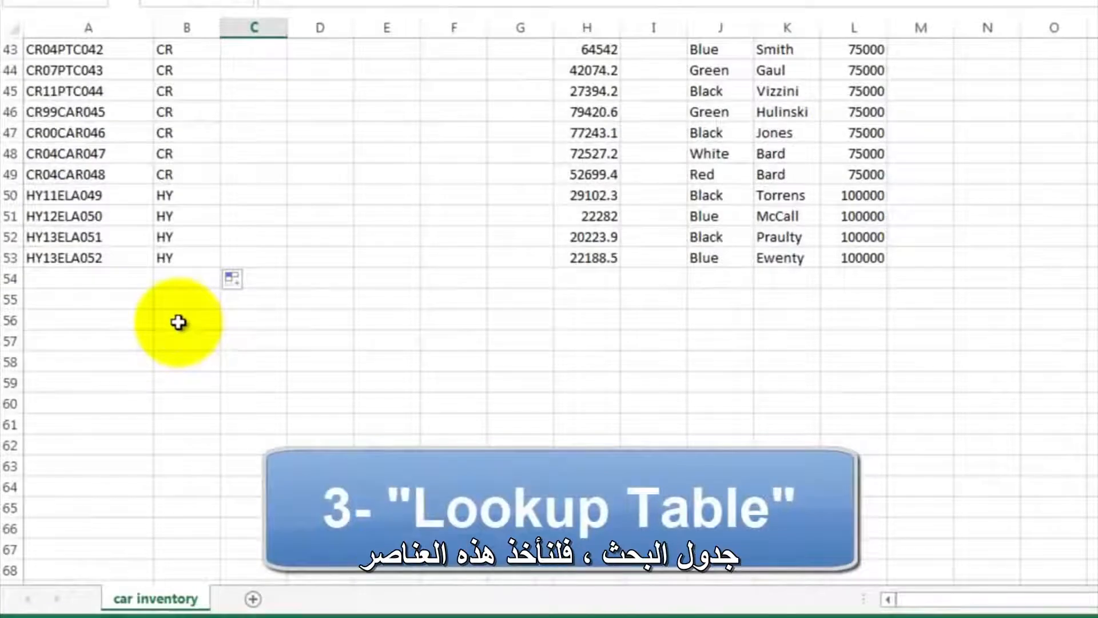
left_click(179, 322)
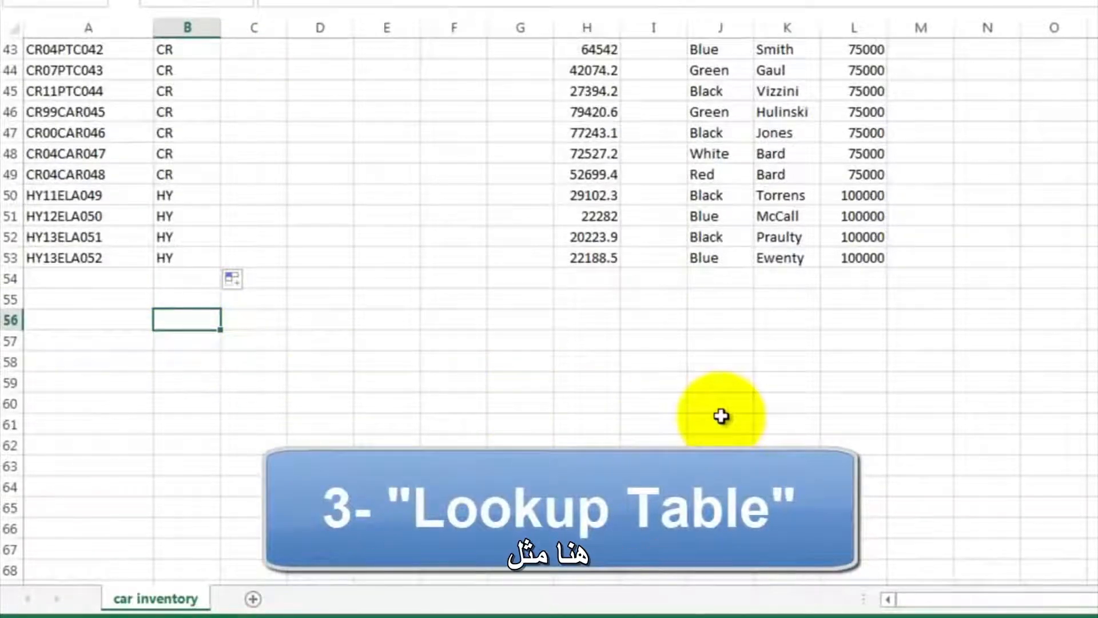
type("CR")
key("Return")
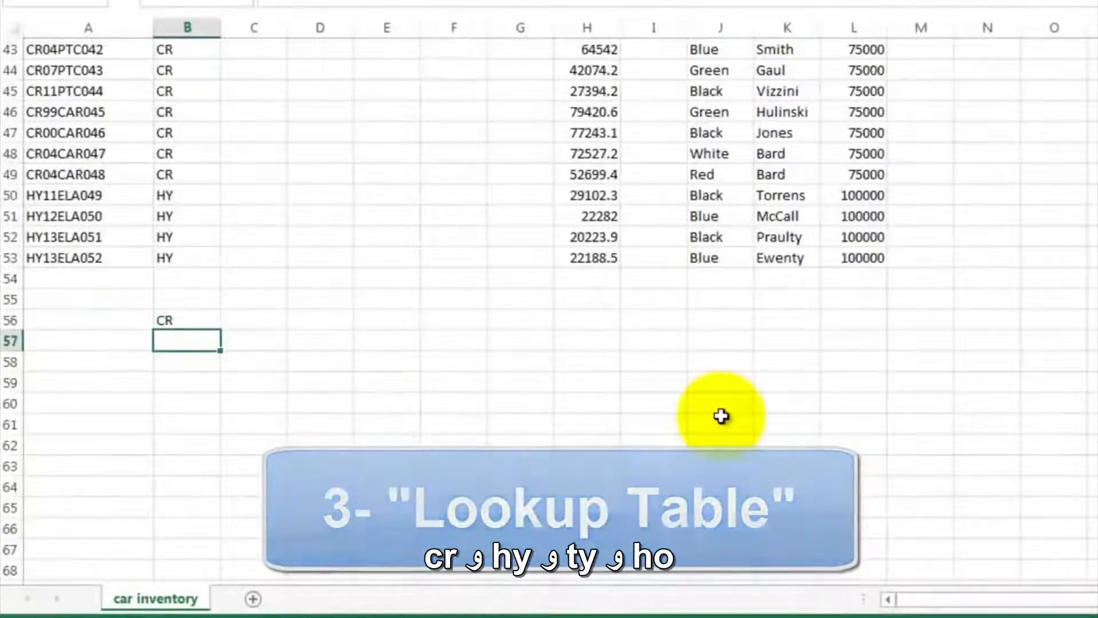
type("HY")
key("Return")
type("TY")
key("Return")
type("HO")
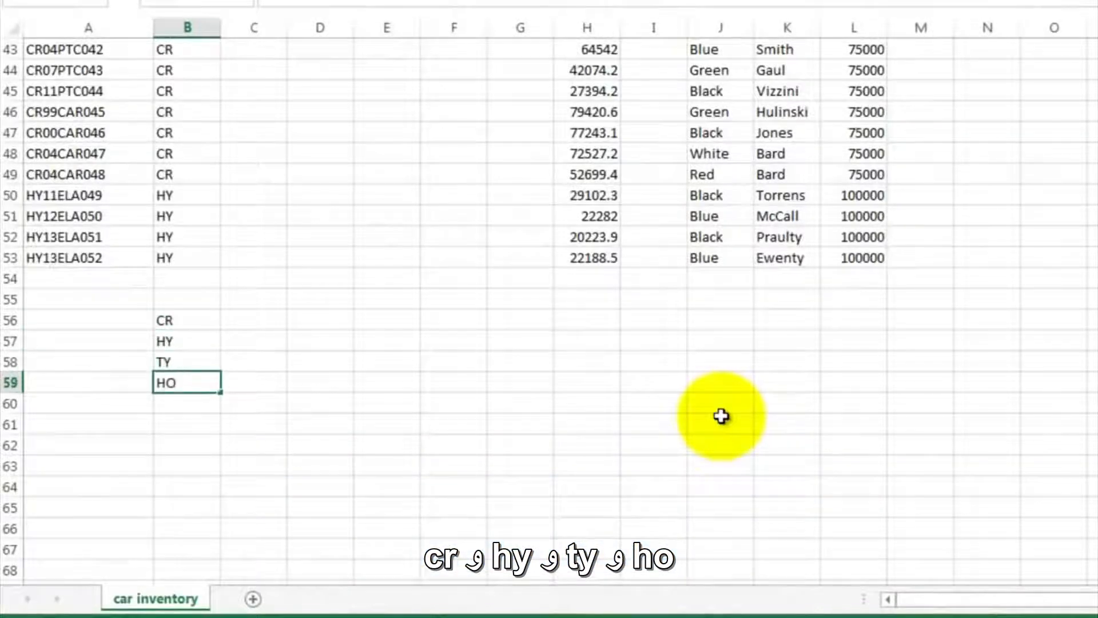
key("Return")
key("Return")
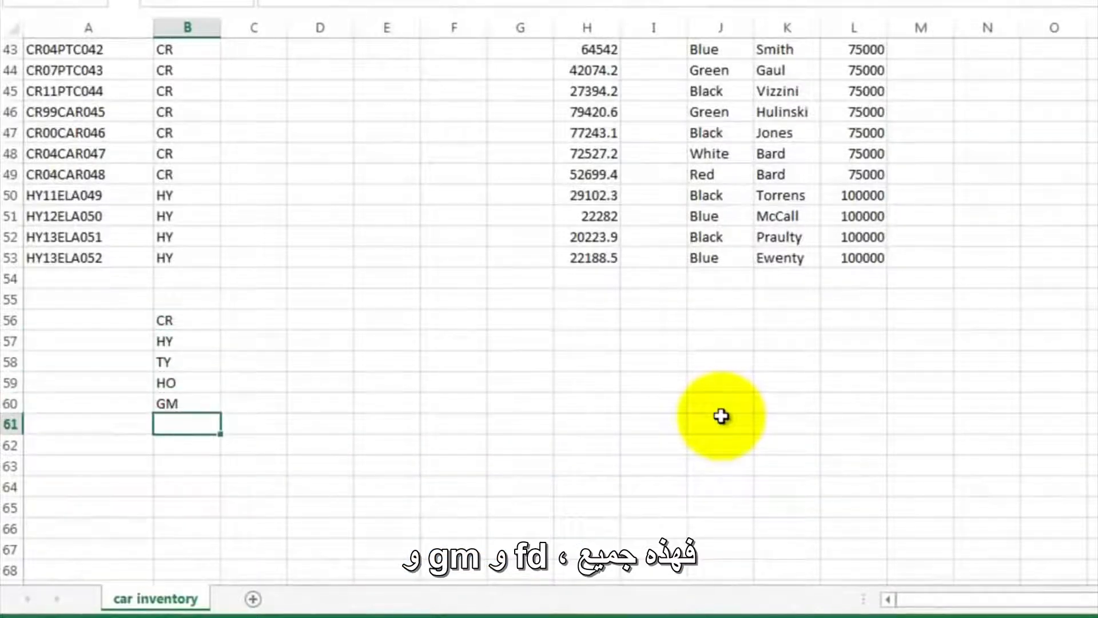
key("Return")
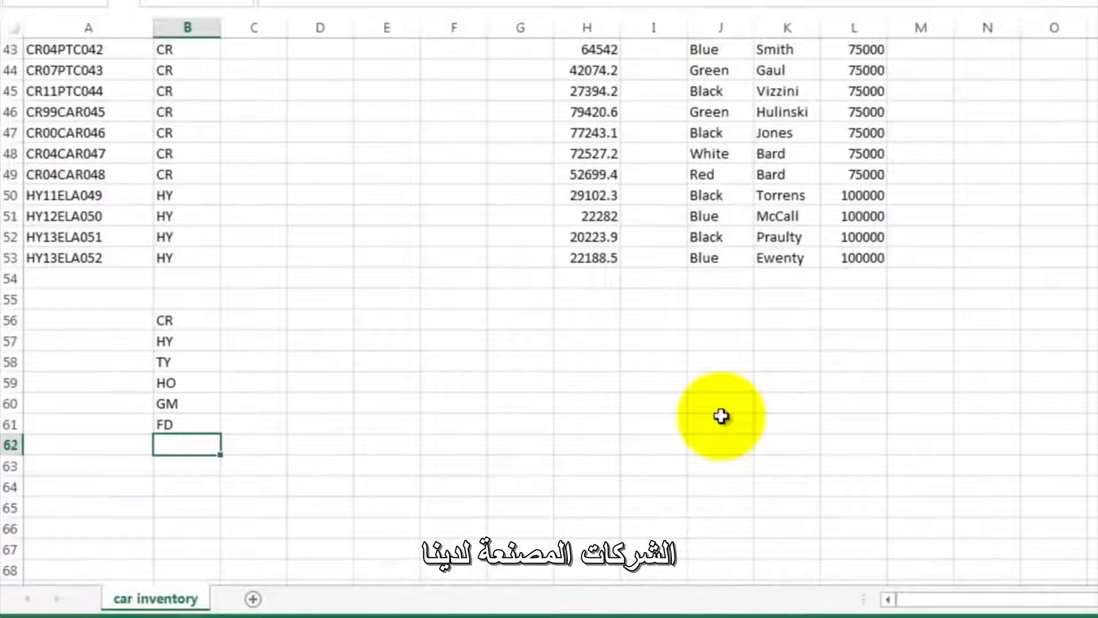
- Enter the full names Chrysler, Hundai, Toyota, Honda, General Motors and Ford beside their codes in C56 to C61
left_click(268, 326)
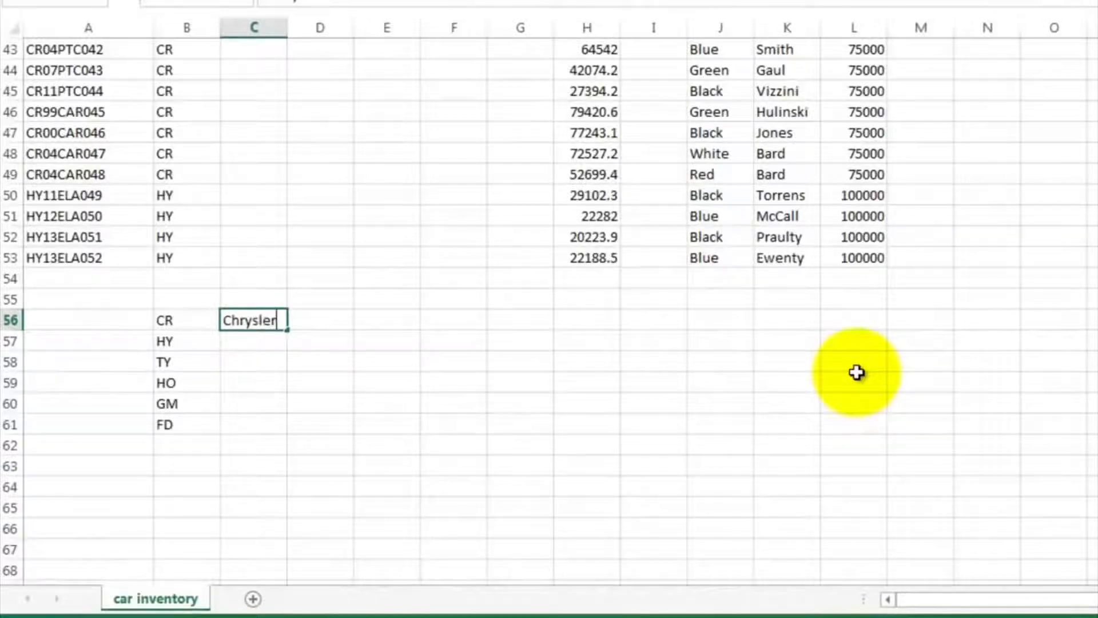
key("Return")
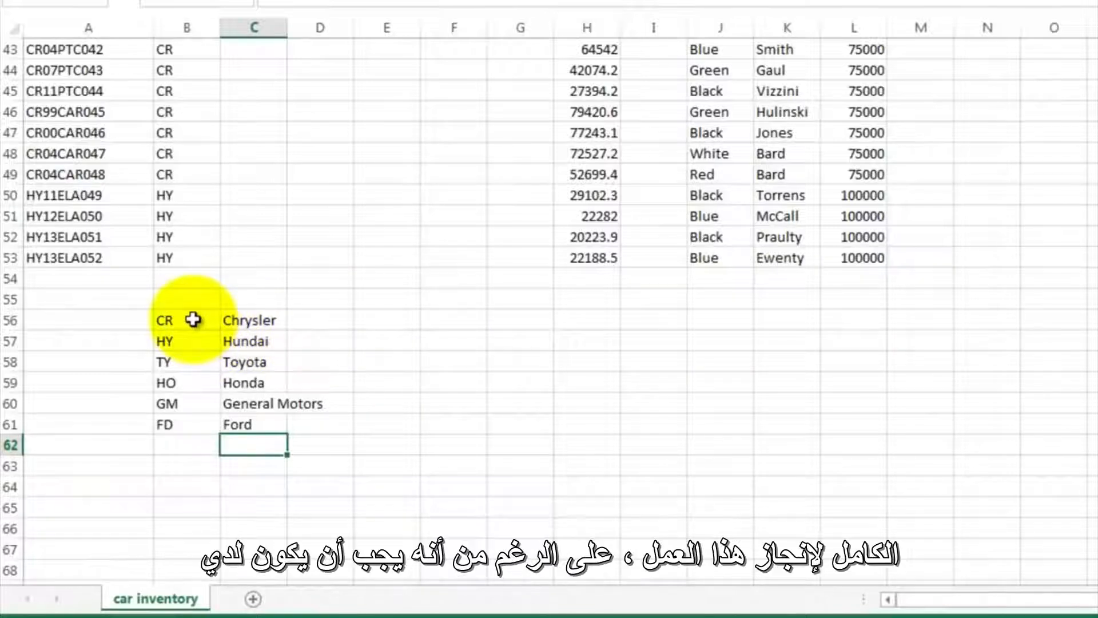
- Sort the lookup table B56:C61 by Column B values from A to Z
left_click_drag(193, 319, 252, 420)
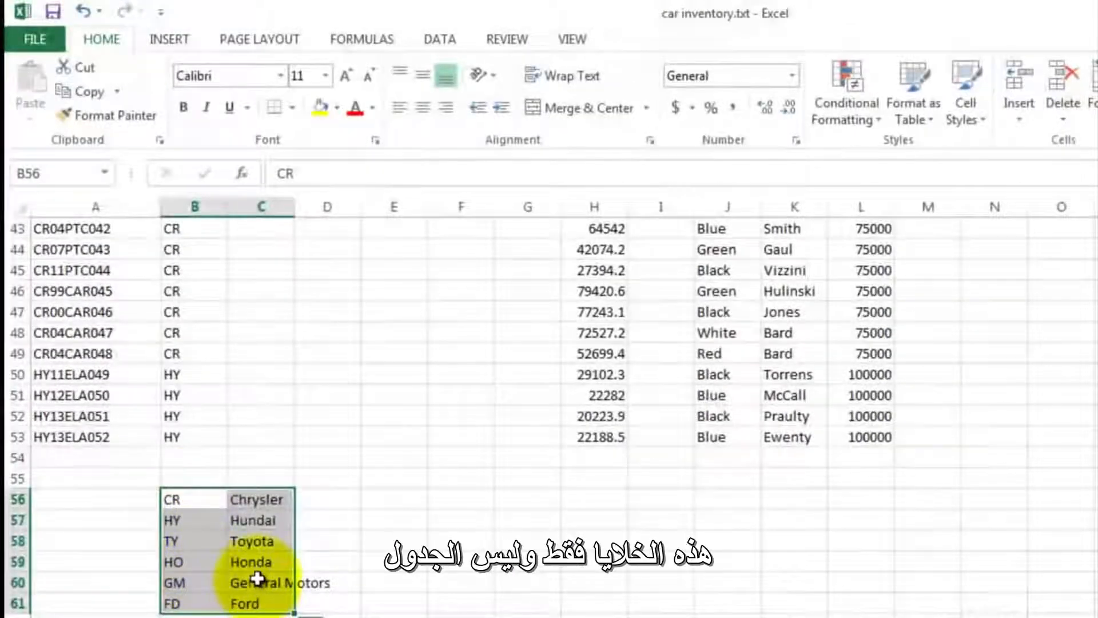
left_click(437, 42)
left_click(509, 78)
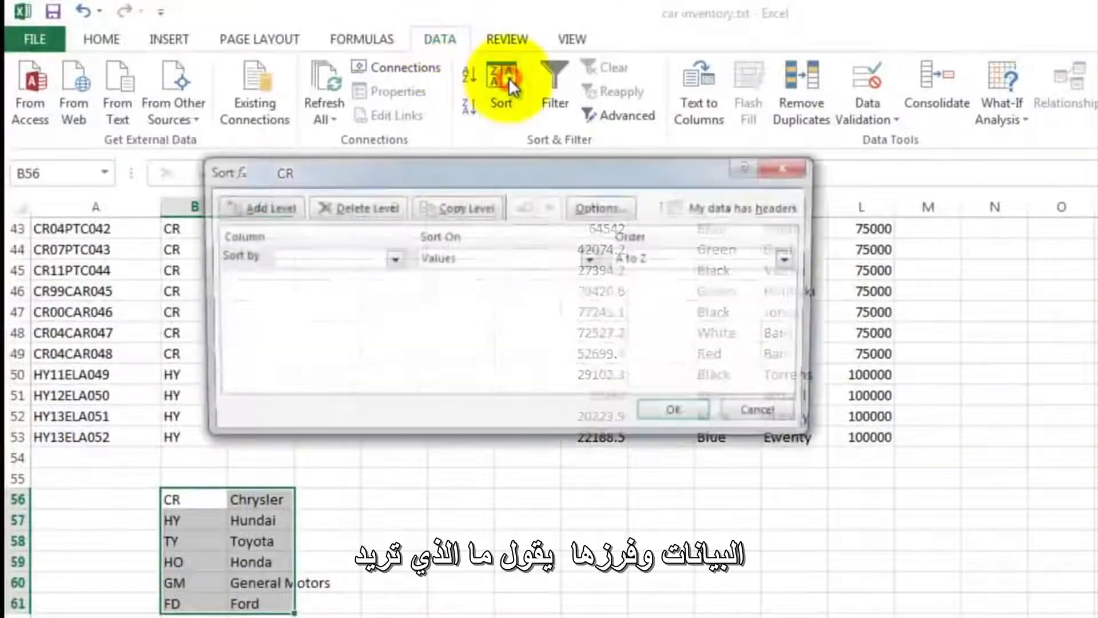
left_click(390, 258)
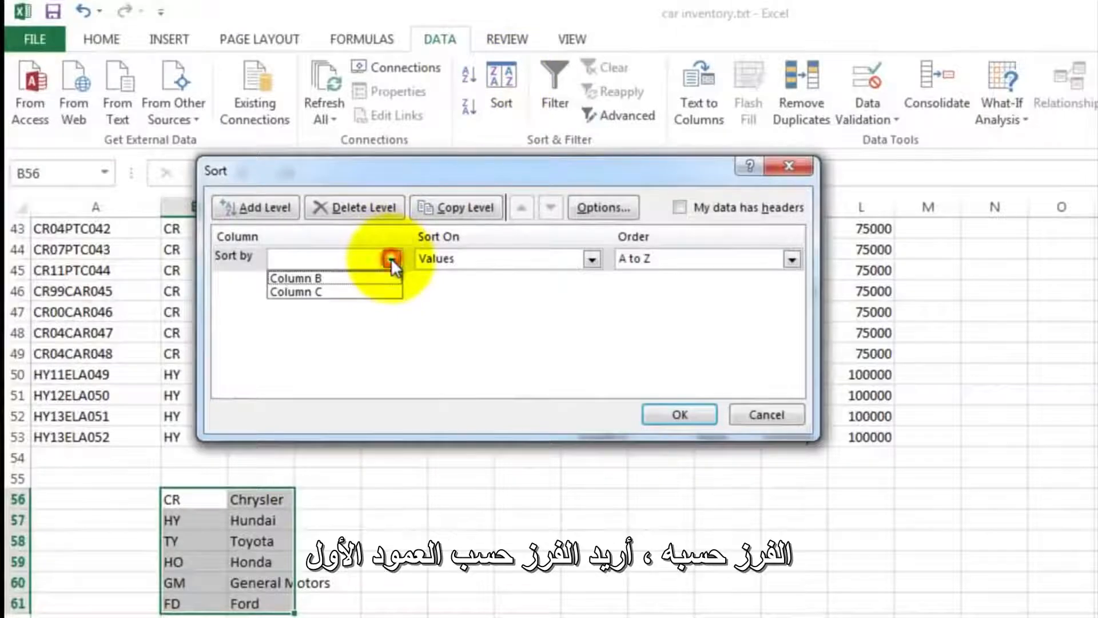
left_click(361, 282)
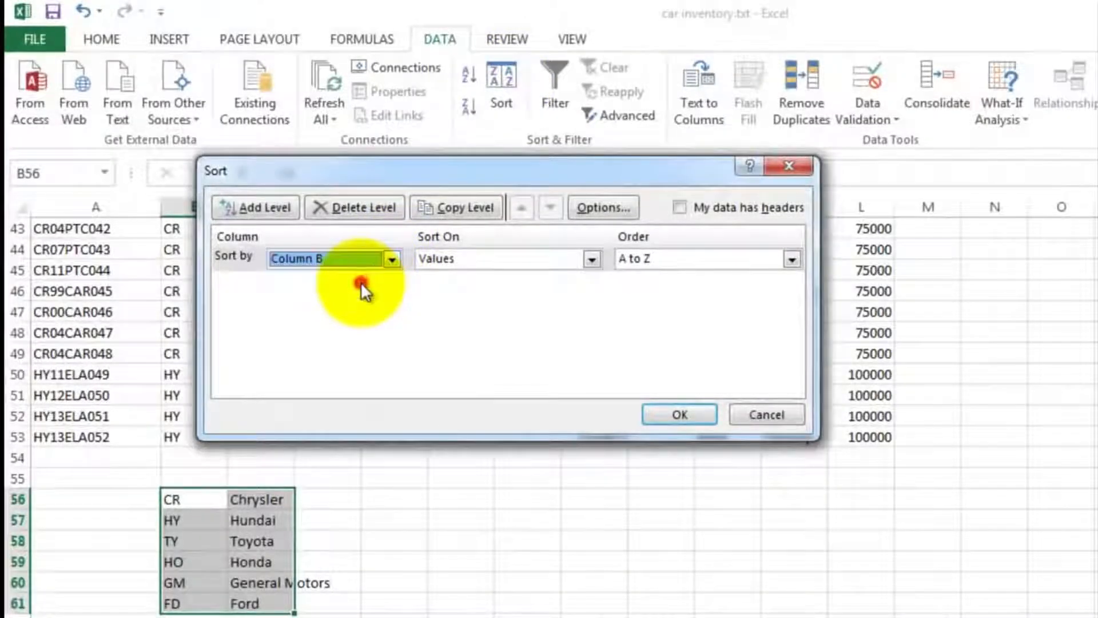
left_click(674, 415)
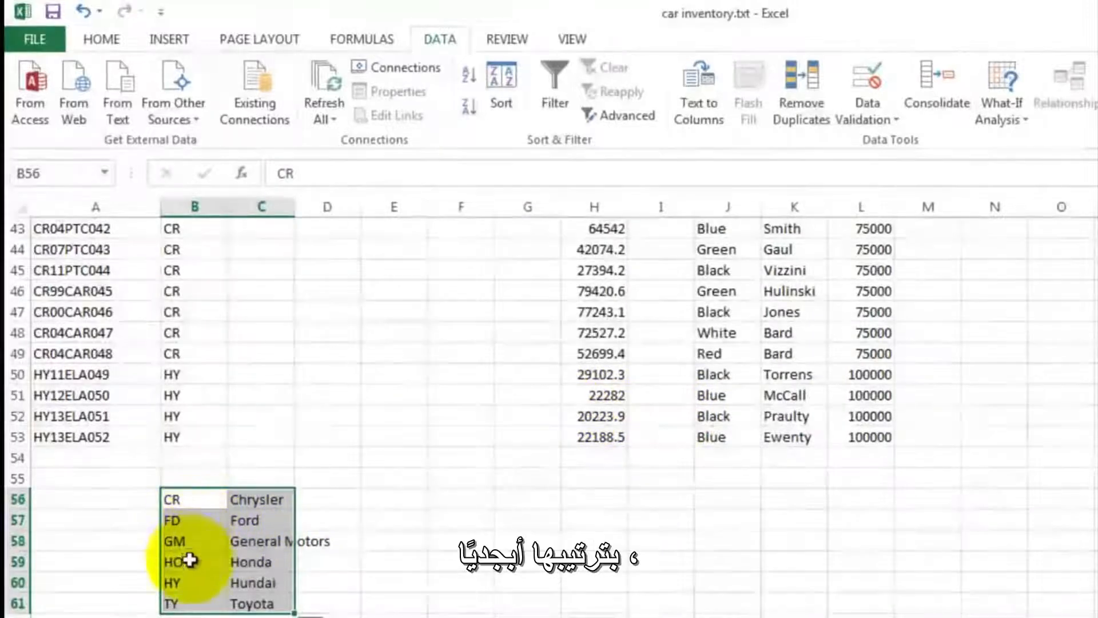
left_click(255, 602)
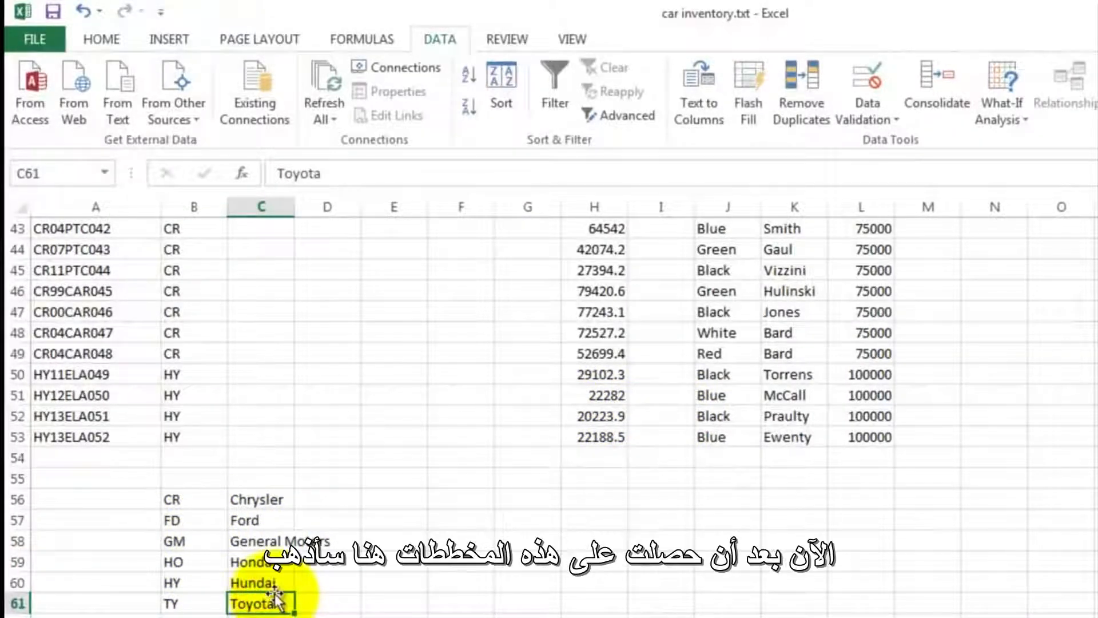
- Start a VLOOKUP formula in C2 of the Make (Full Name) column with B2 as the lookup value
scroll(273, 523, "up", 14)
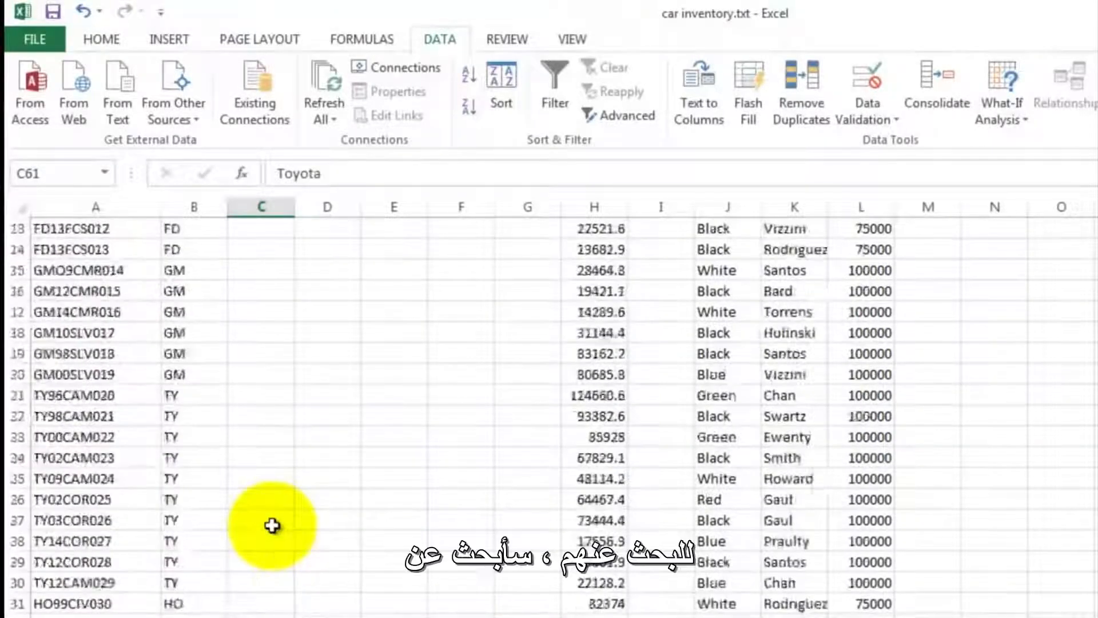
left_click(240, 291)
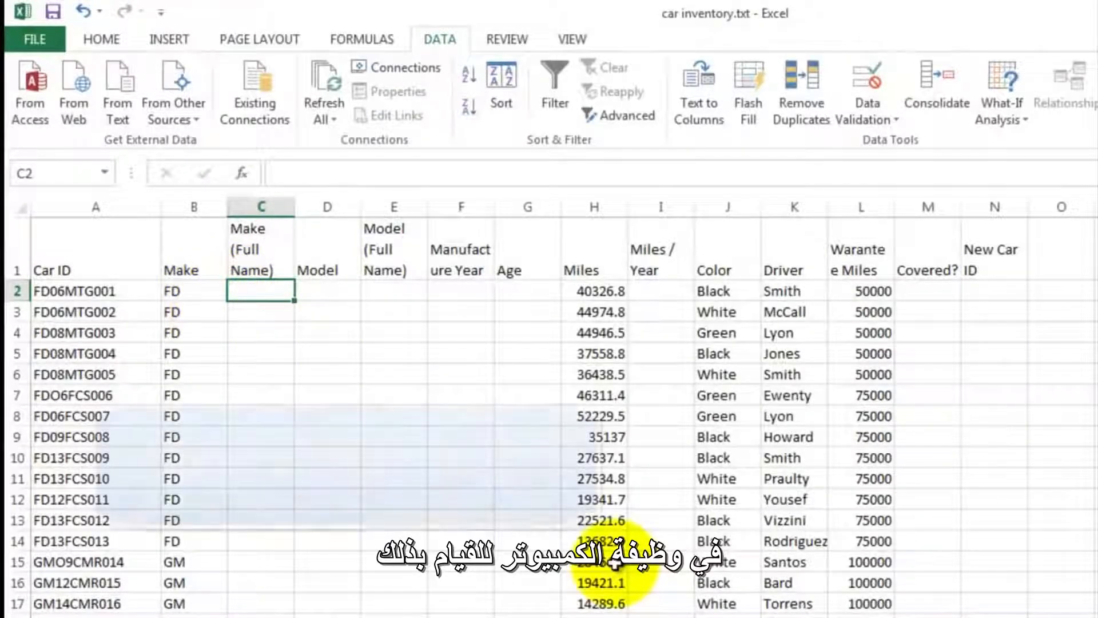
type("=v")
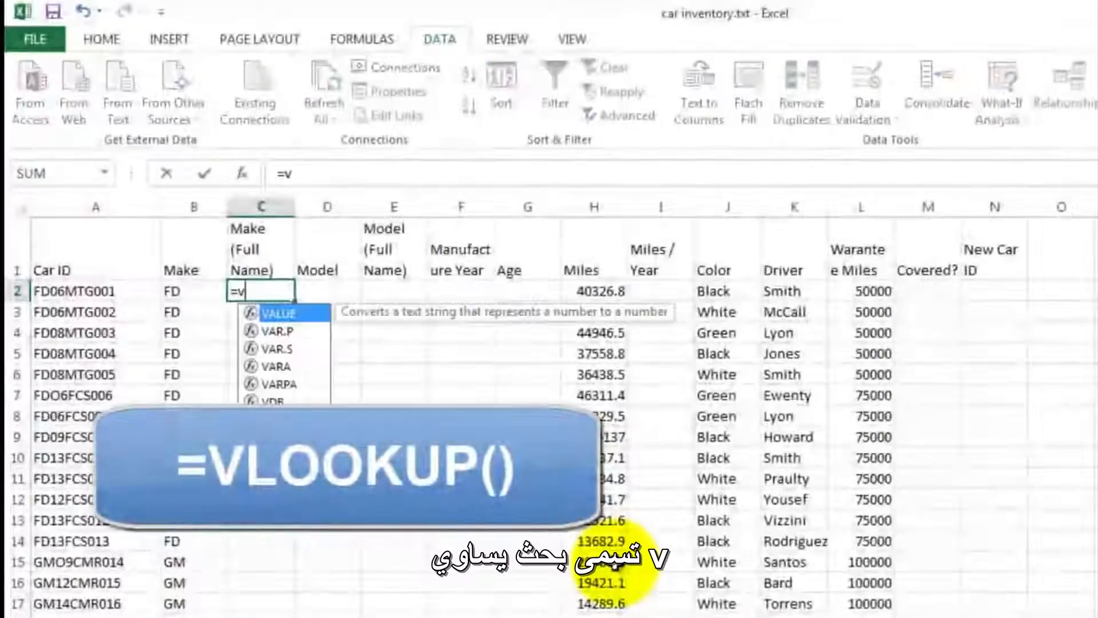
type("lo")
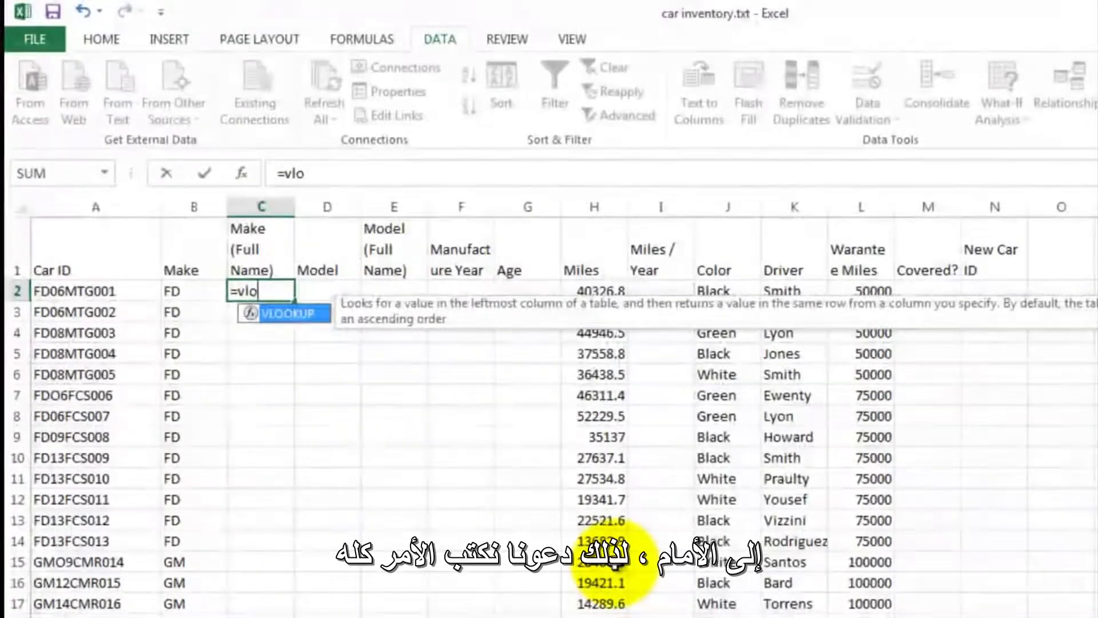
type("l")
key("BackSpace")
type("k")
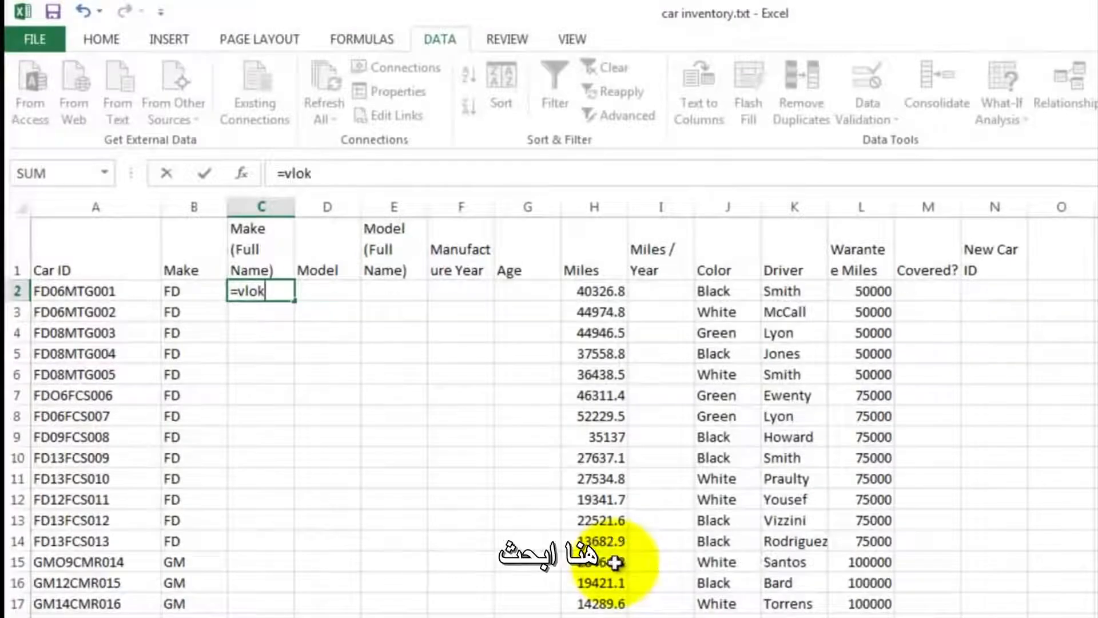
key("BackSpace")
type("okup")
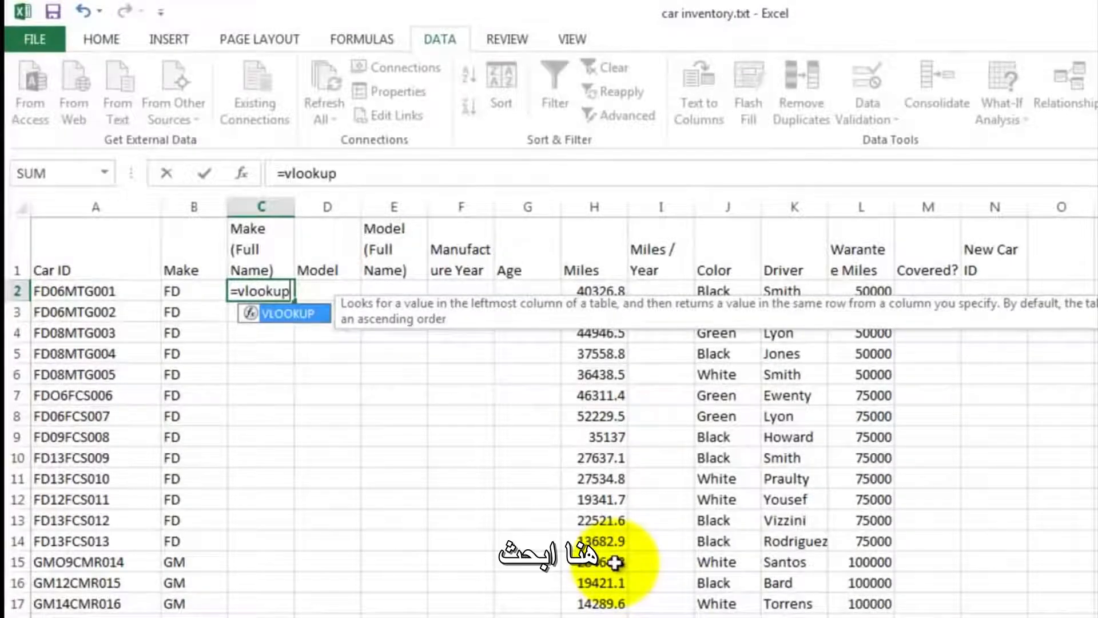
type("(")
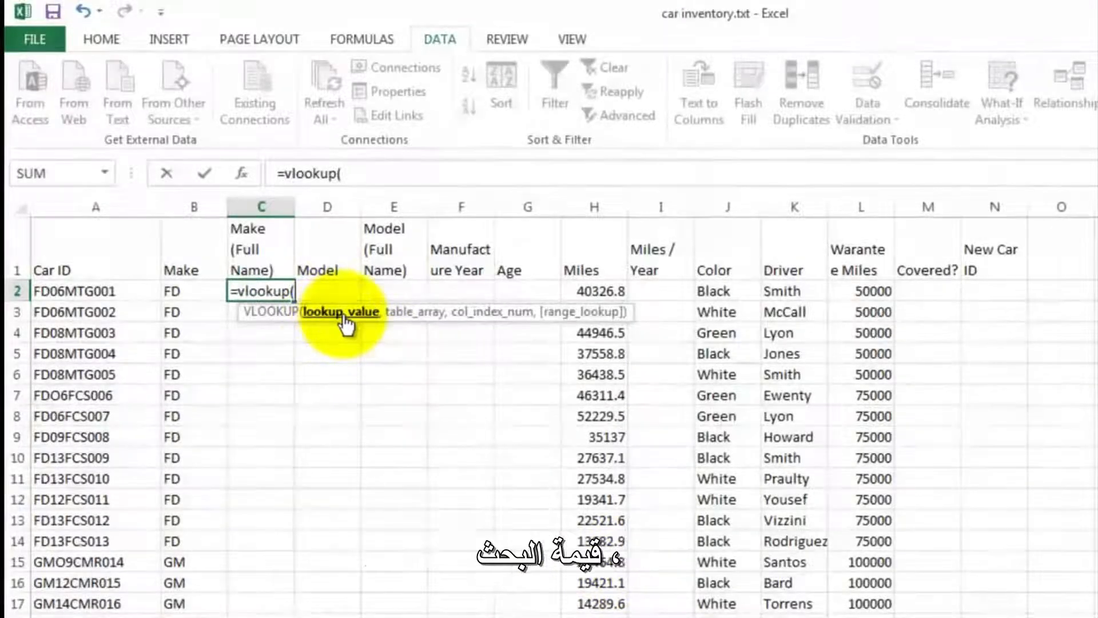
left_click(178, 290)
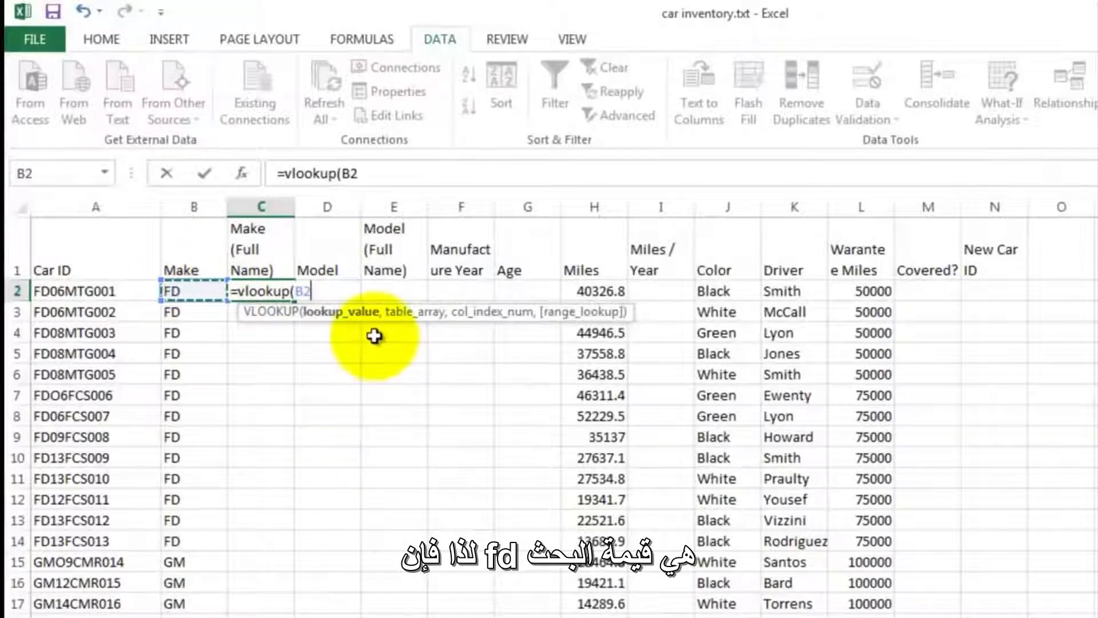
- Complete the C2 lookup formula with table range B56:C61 and column index 2, giving =VLOOKUP(B2,B56:C61,2)
type(",")
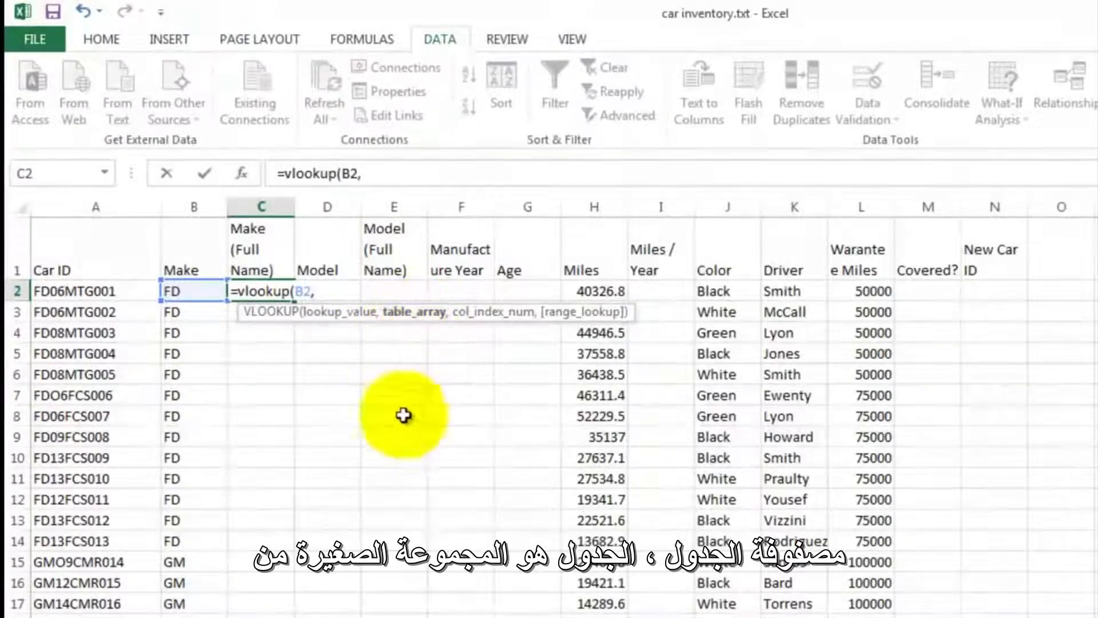
scroll(343, 513, "down", 15)
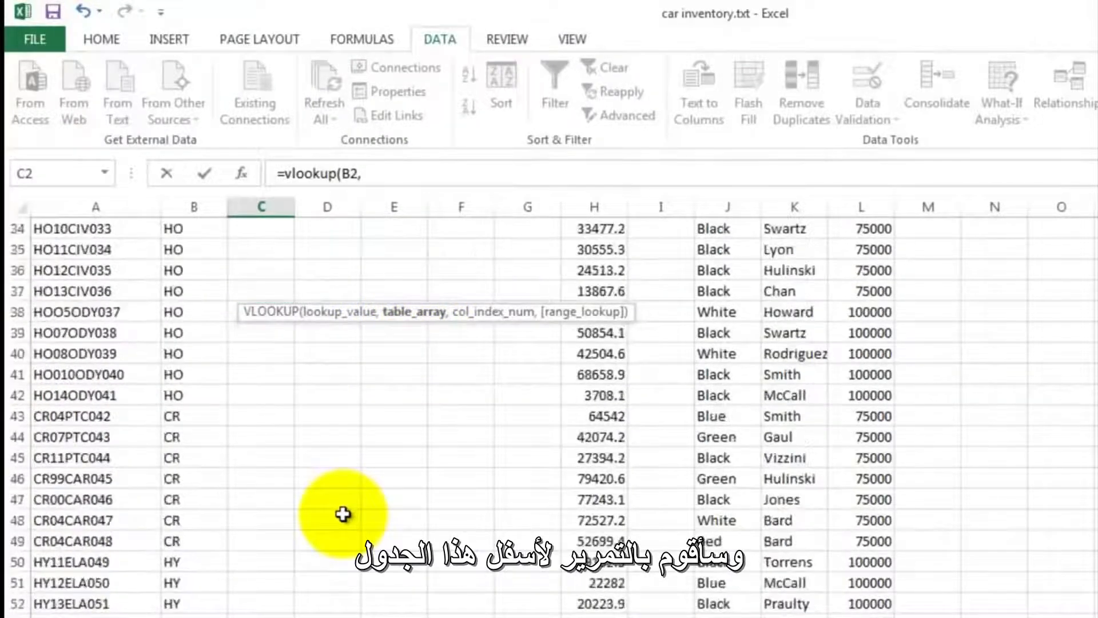
left_click_drag(186, 436, 264, 537)
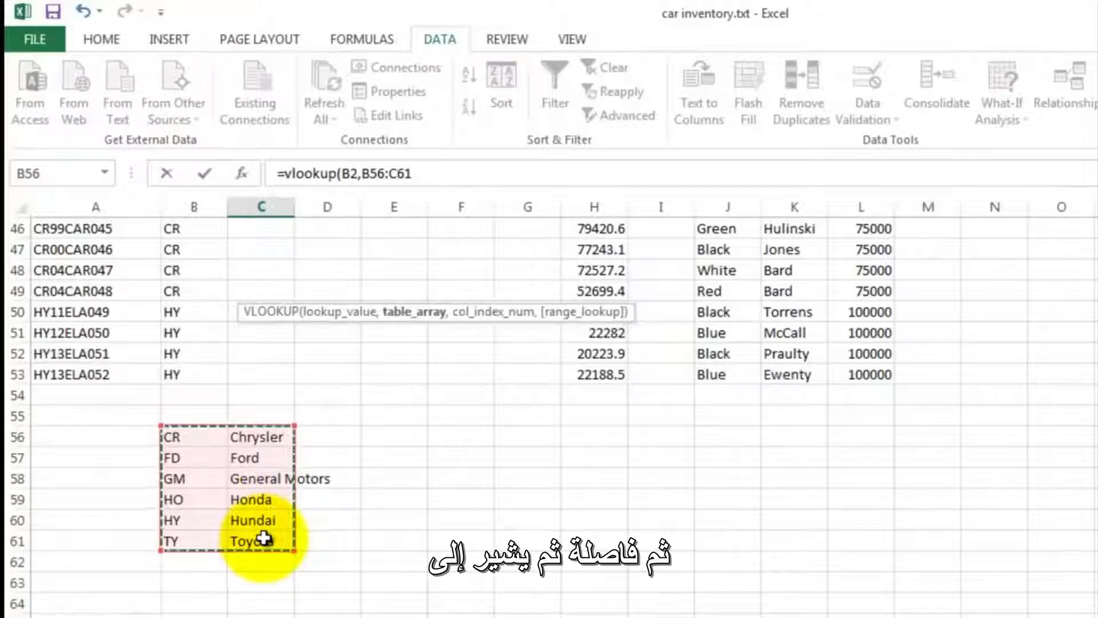
type(",2")
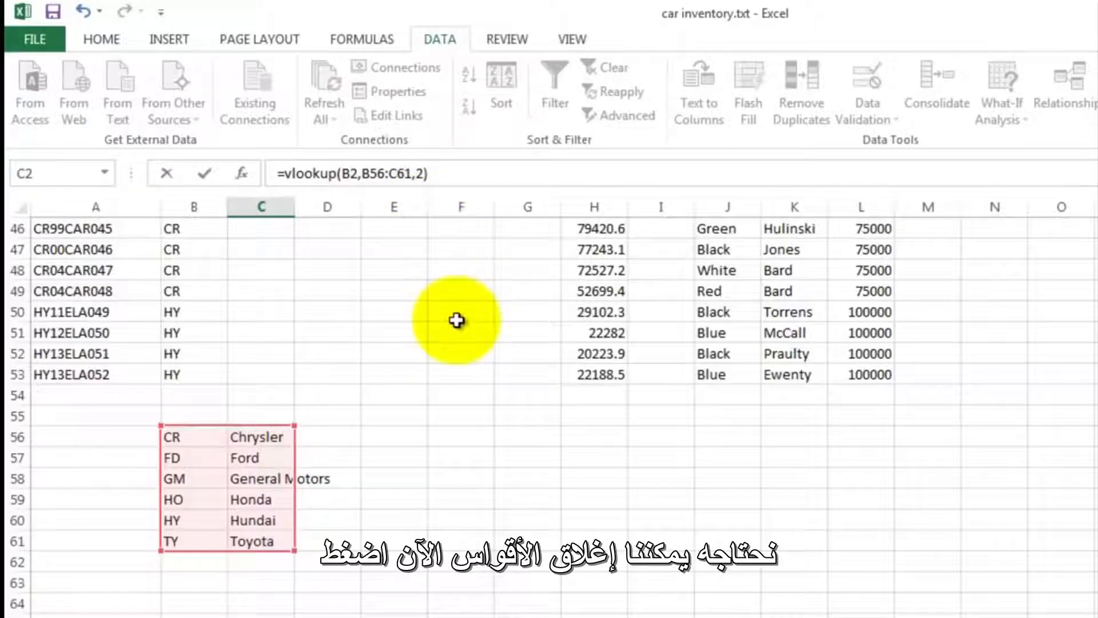
key("Return")
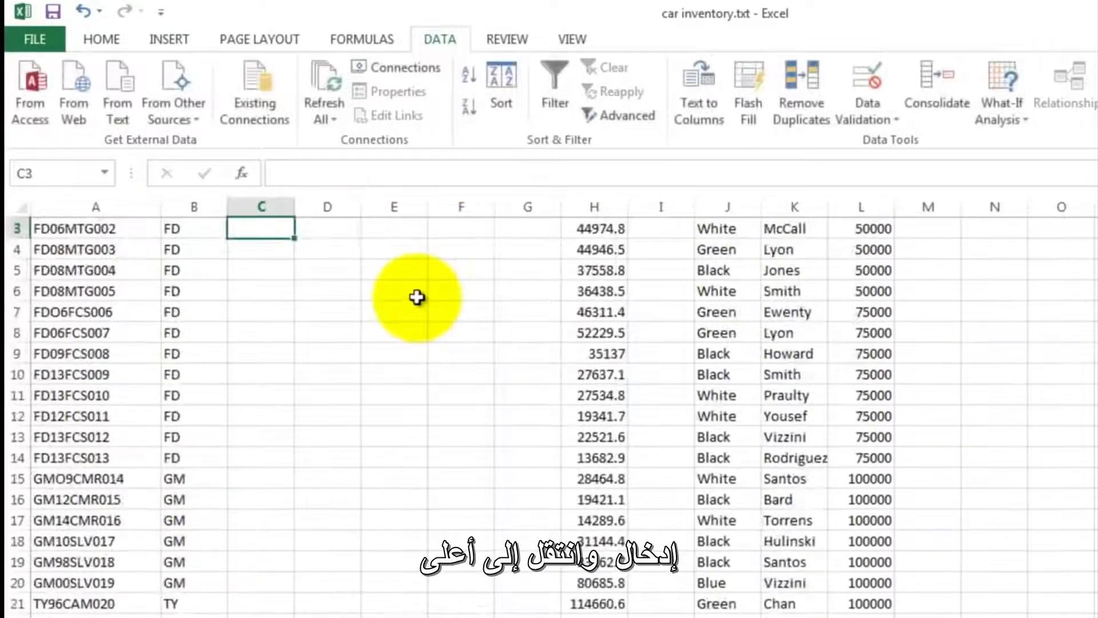
- Try to copy the lookup formula from C2 down the Make (Full Name) column to C19
scroll(417, 297, "up", 1)
left_click(258, 291)
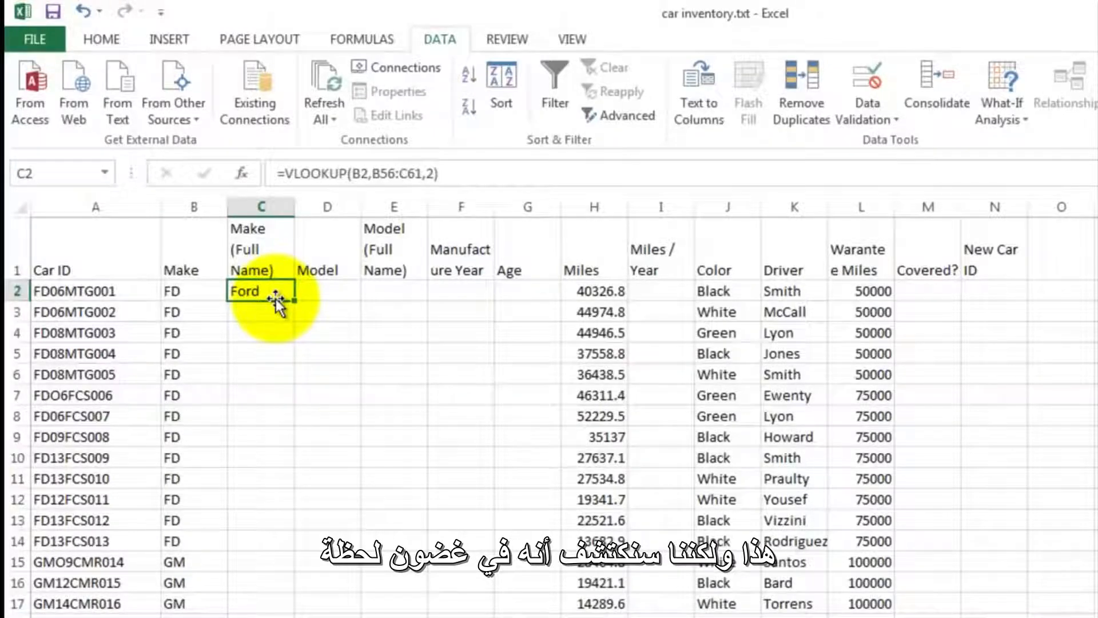
left_click_drag(294, 300, 273, 615)
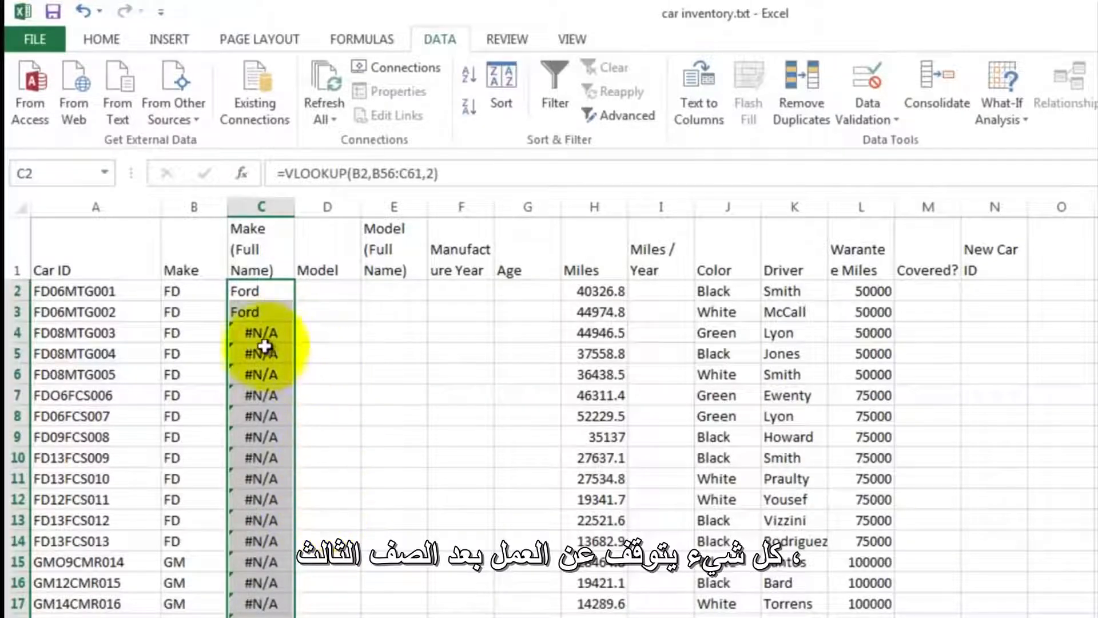
- Inspect the copied formula in C3 and compare its table range with the lookup table below the data
double_click(257, 310)
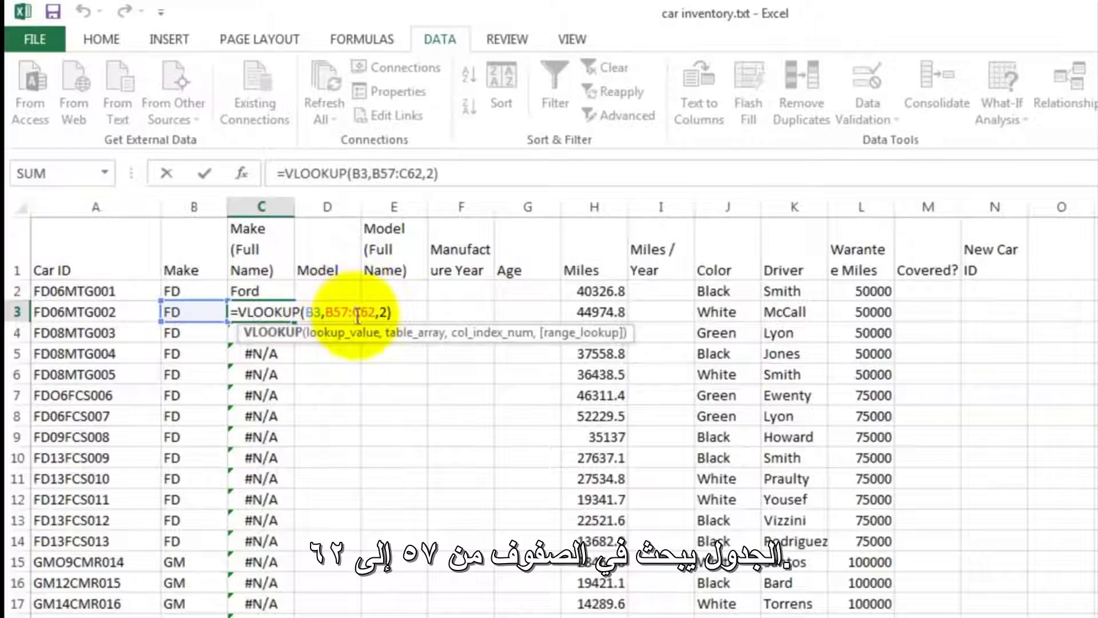
scroll(338, 395, "down", 10)
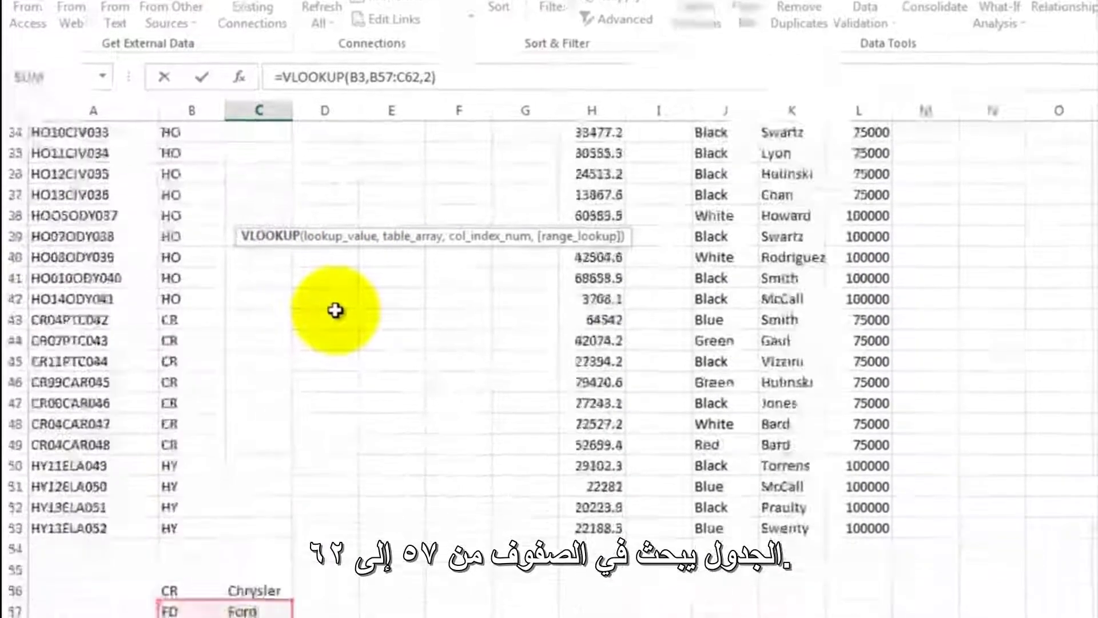
scroll(335, 310, "down", 3)
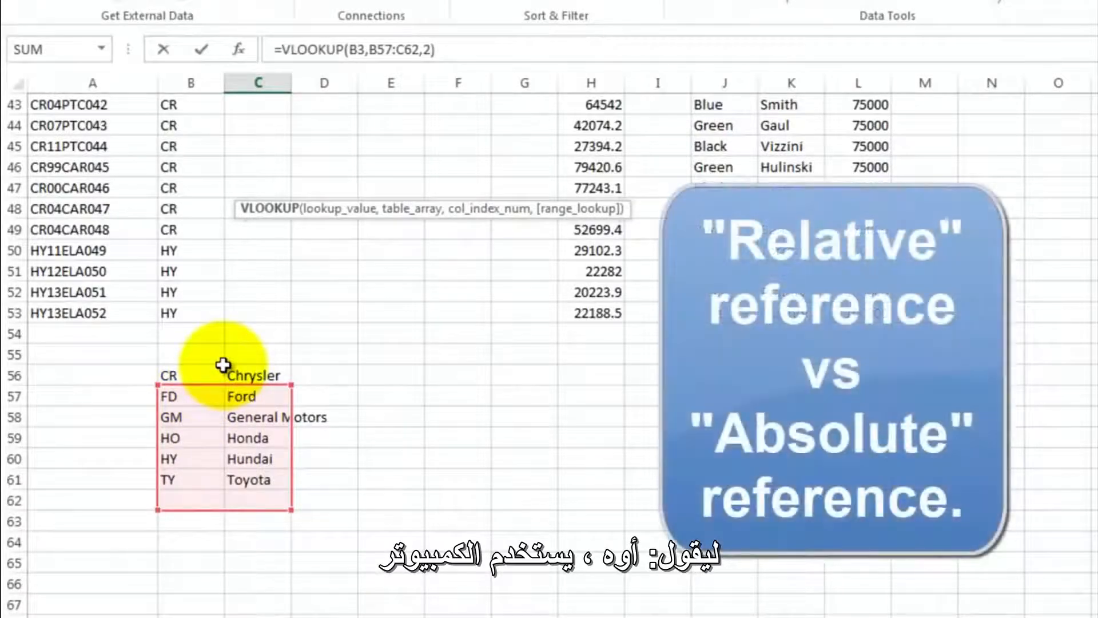
scroll(258, 287, "up", 9)
scroll(259, 288, "up", 5)
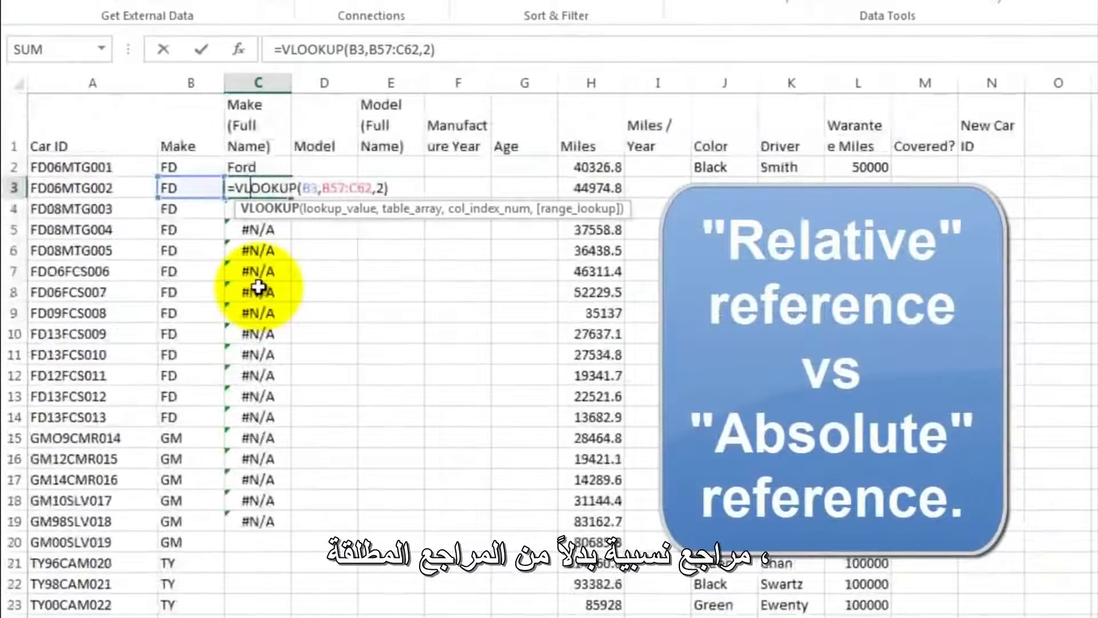
key("Return")
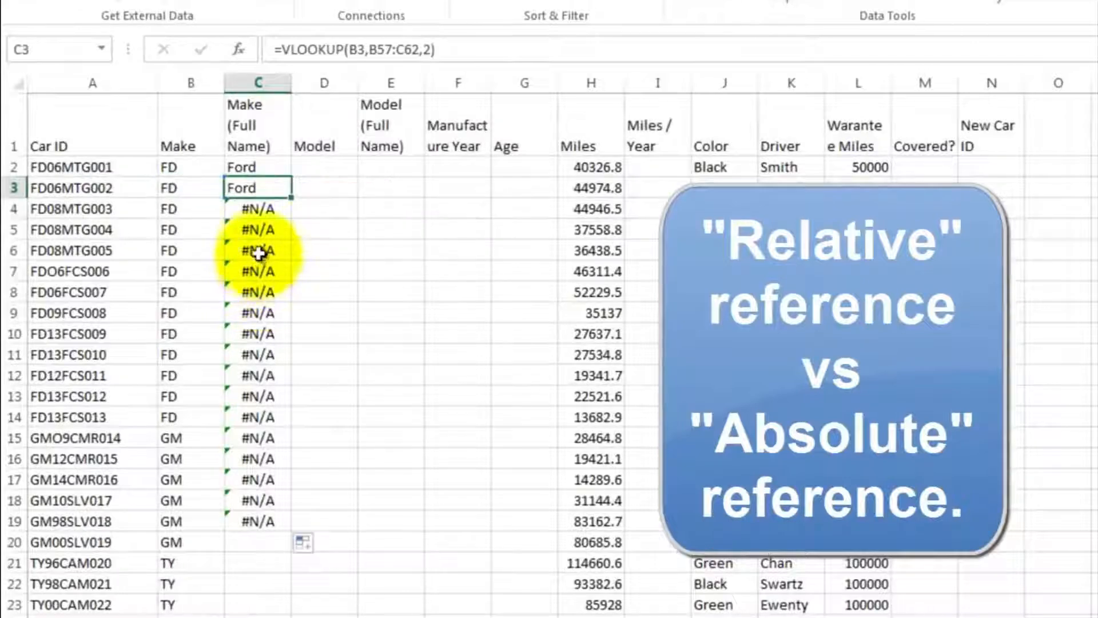
- Make the table rows absolute in the C2 formula so it reads =VLOOKUP(B2,B$56:C$61,2)
left_click(251, 166)
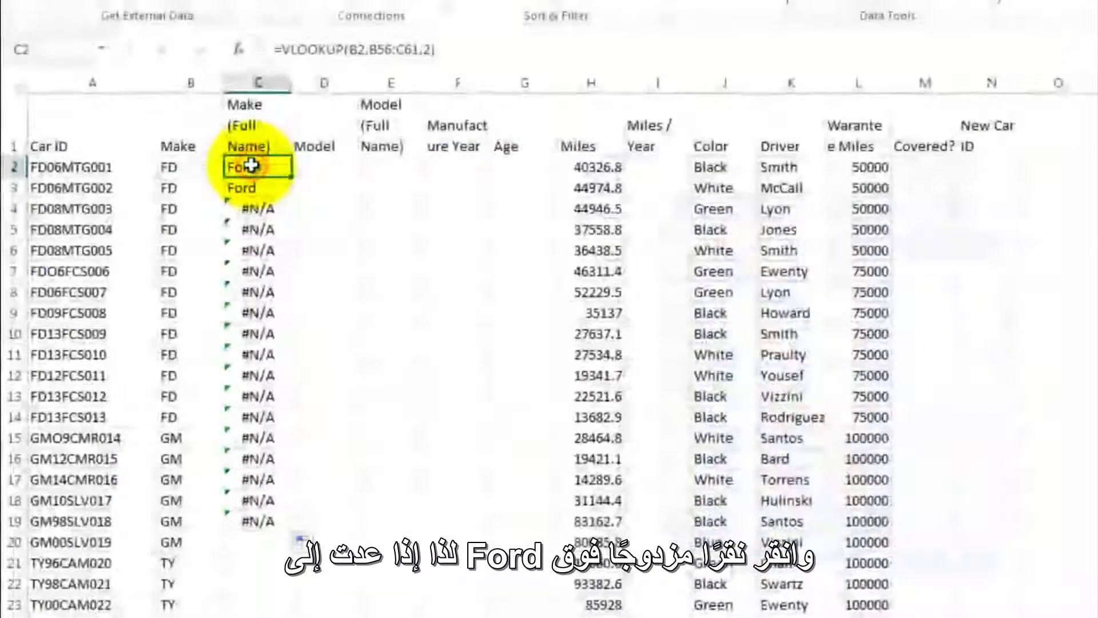
double_click(252, 166)
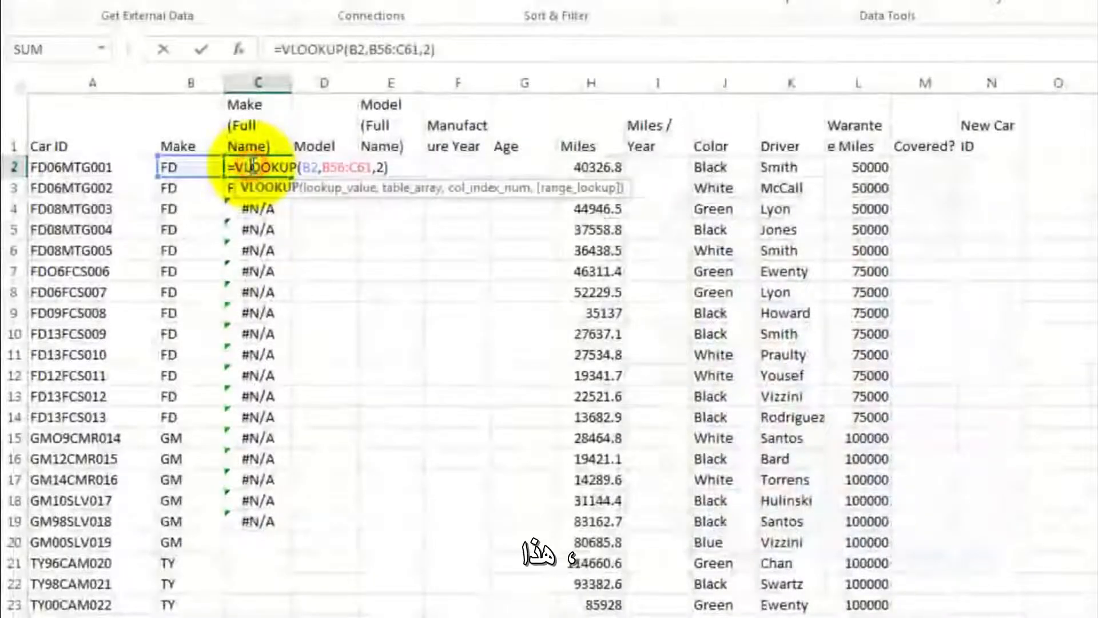
left_click(327, 165)
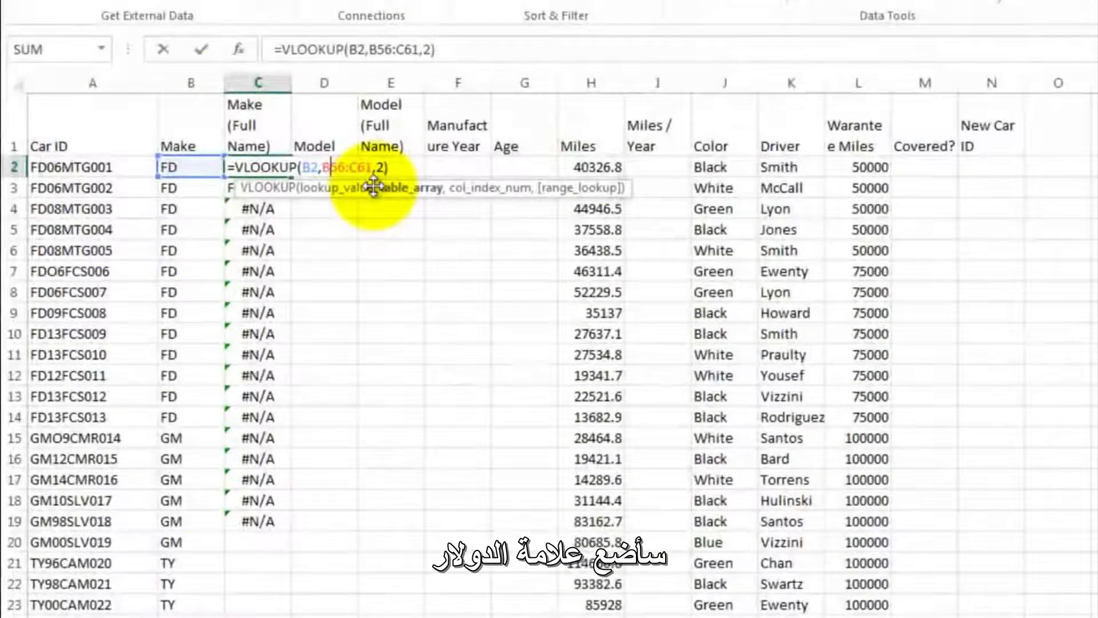
type("$")
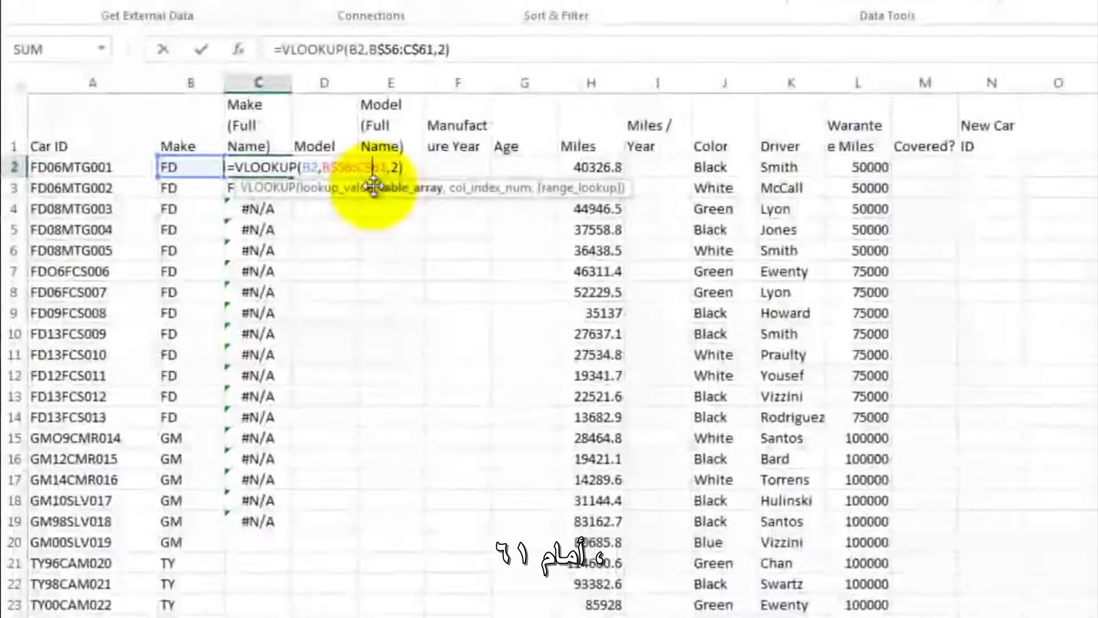
key("Return")
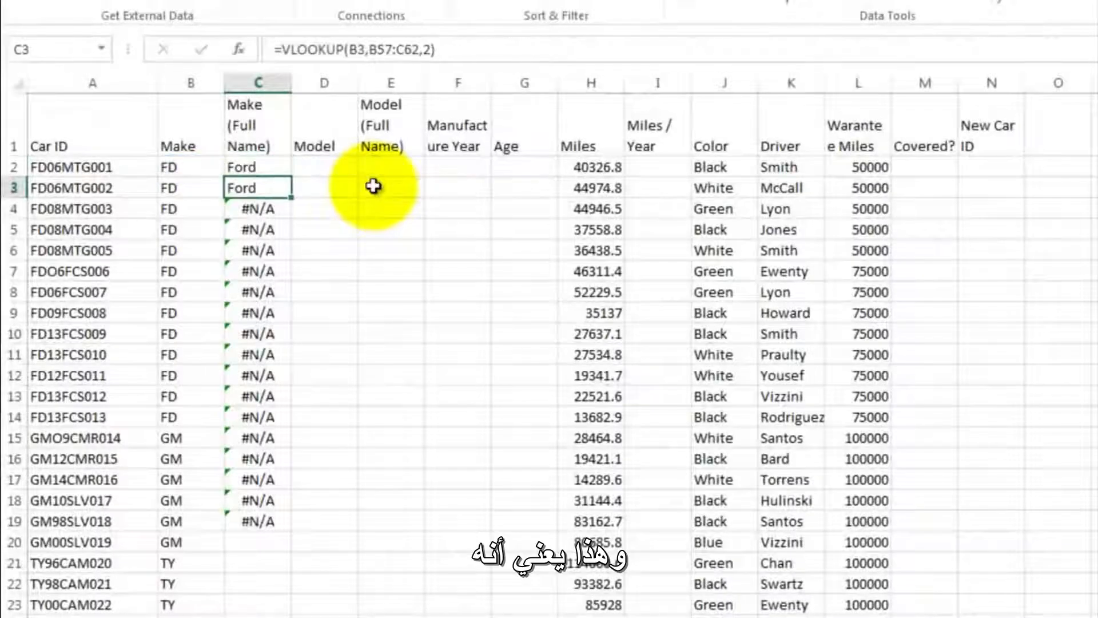
- Copy the C2 lookup formula down the Make (Full Name) column through C53
left_click(264, 166)
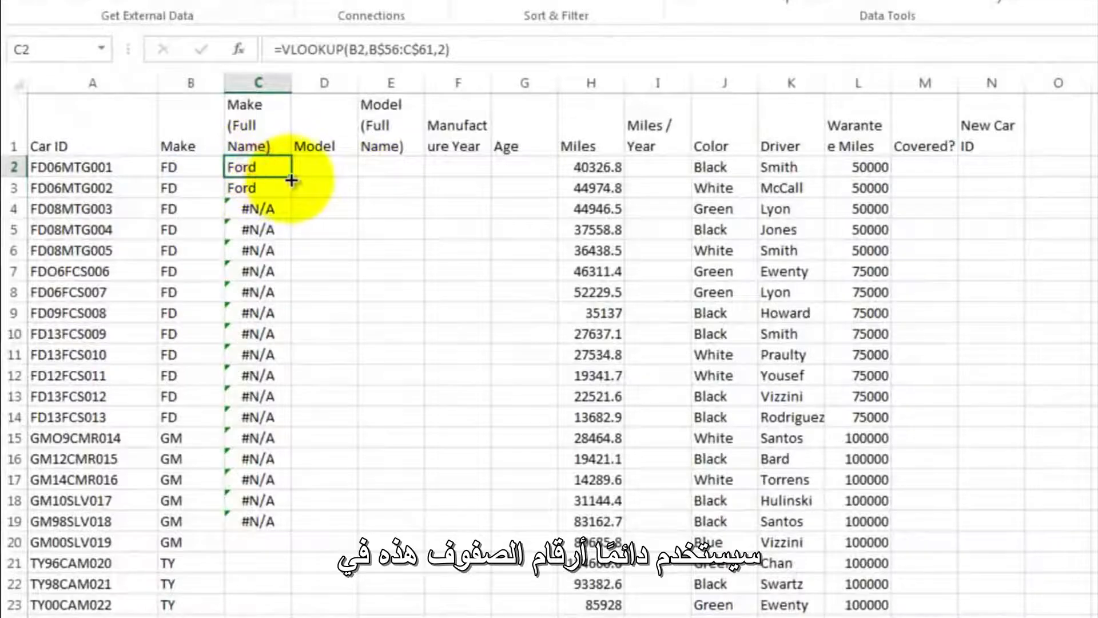
left_click_drag(292, 181, 275, 525)
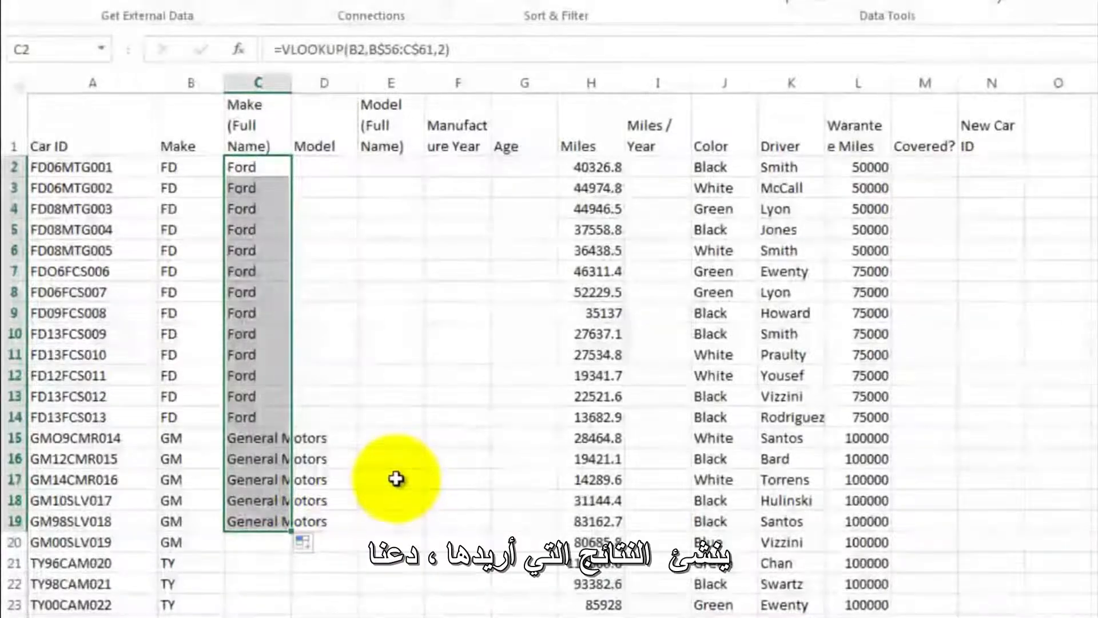
scroll(396, 480, "down", 5)
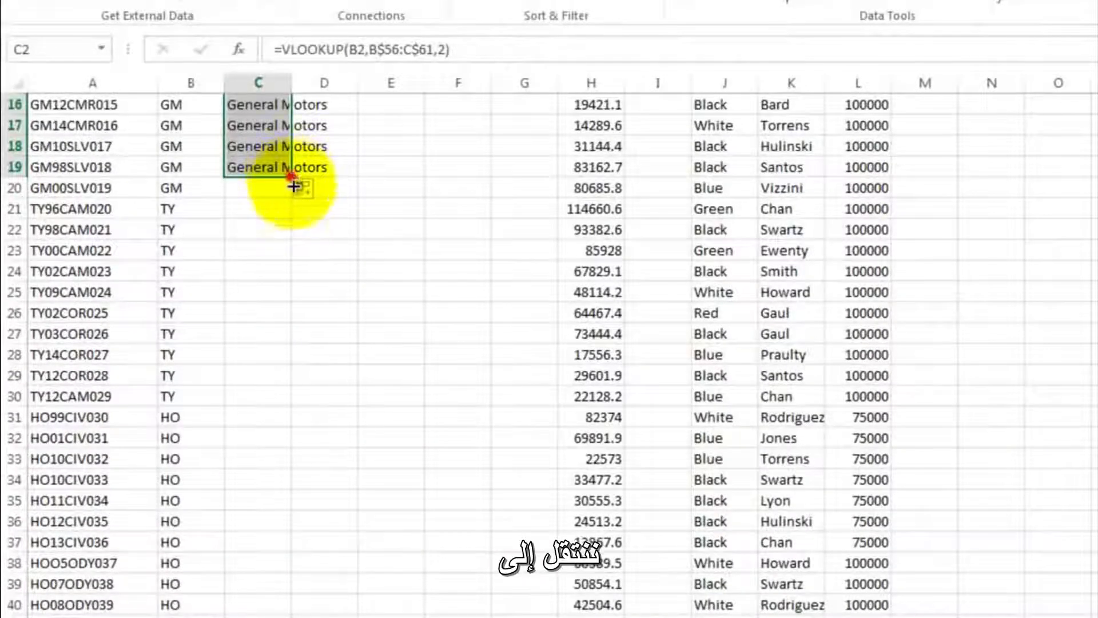
left_click_drag(292, 184, 274, 579)
left_click(326, 372)
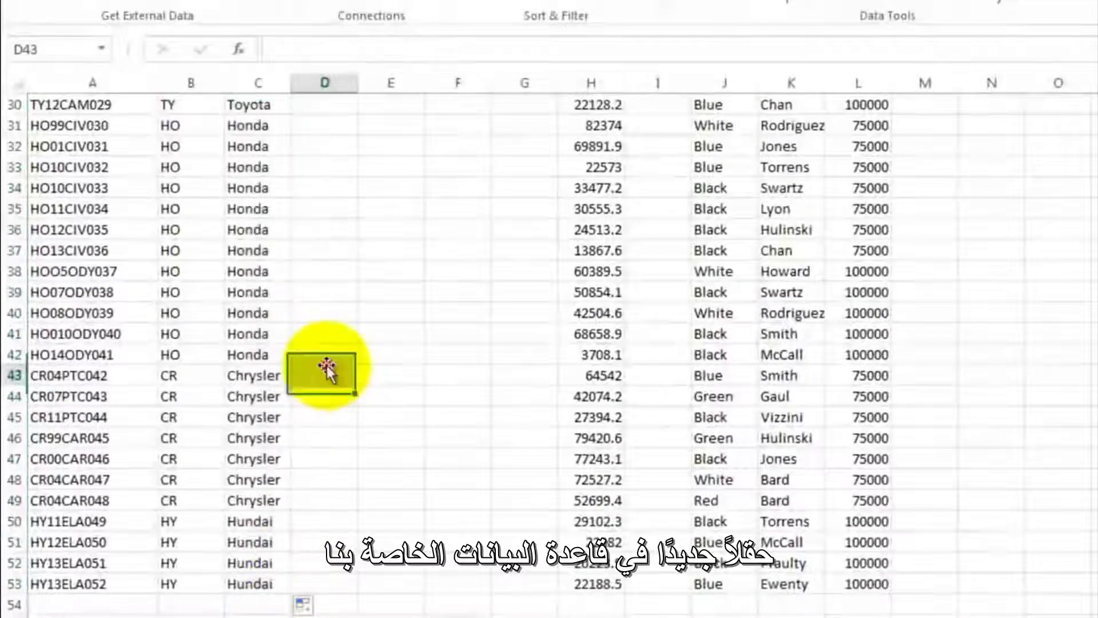
- Extract the three-character model code from the Car ID in D2 with the formula =MID(A2,5,3)
scroll(274, 241, "up", 8)
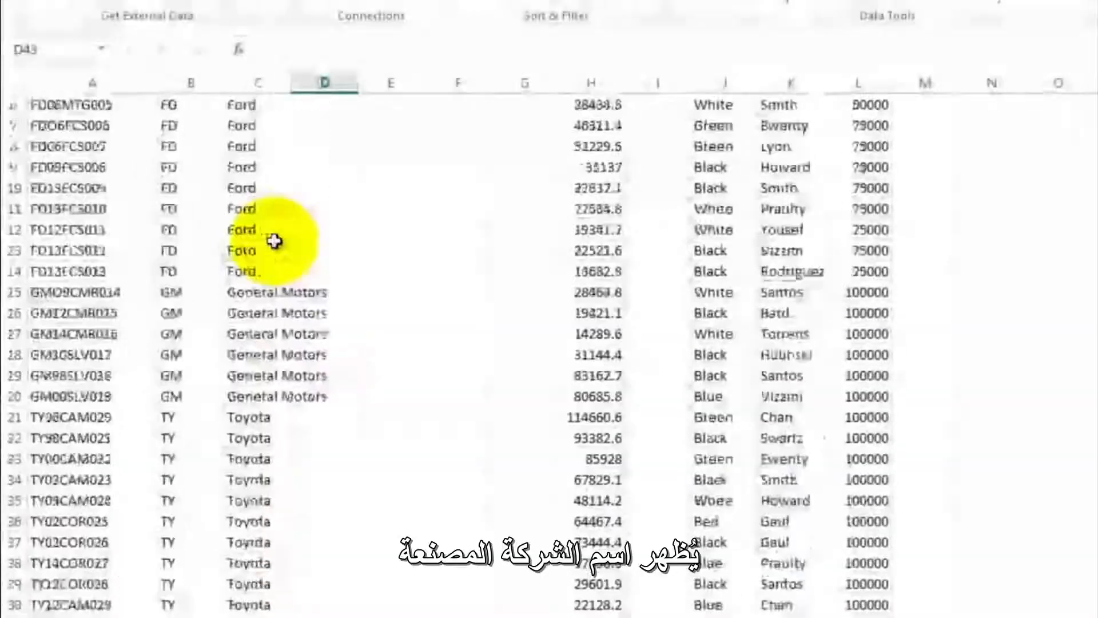
scroll(275, 240, "up", 2)
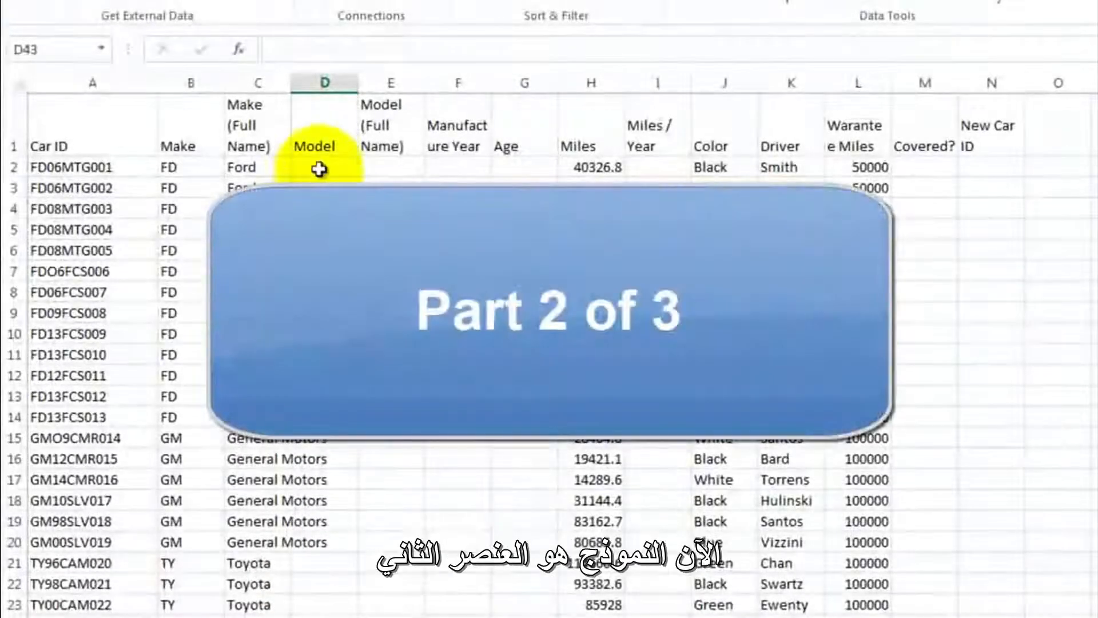
left_click(320, 167)
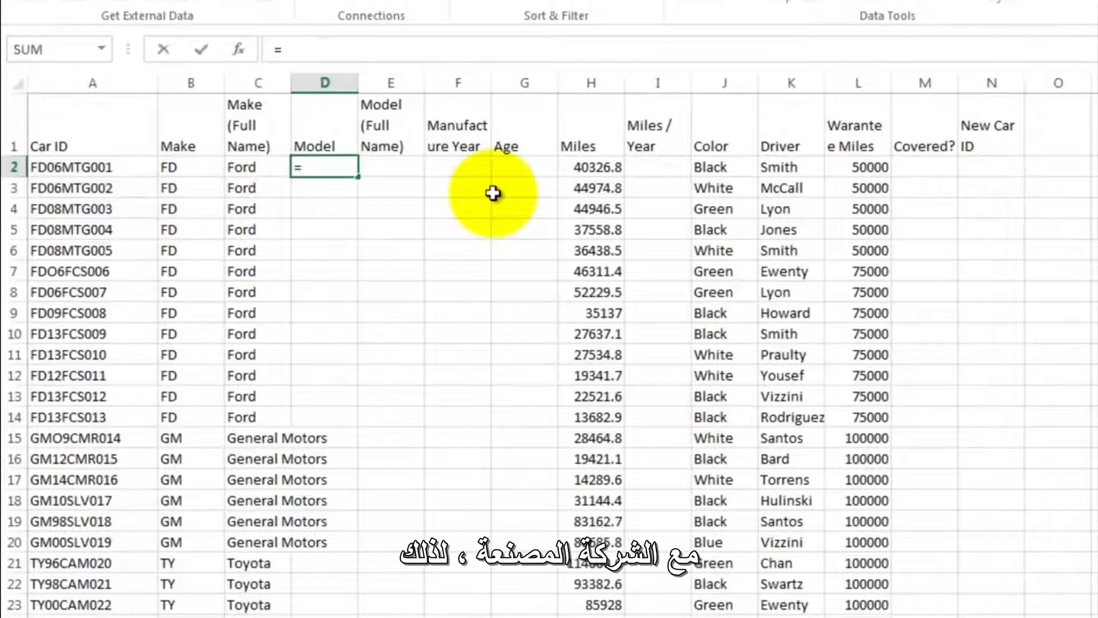
type("mid")
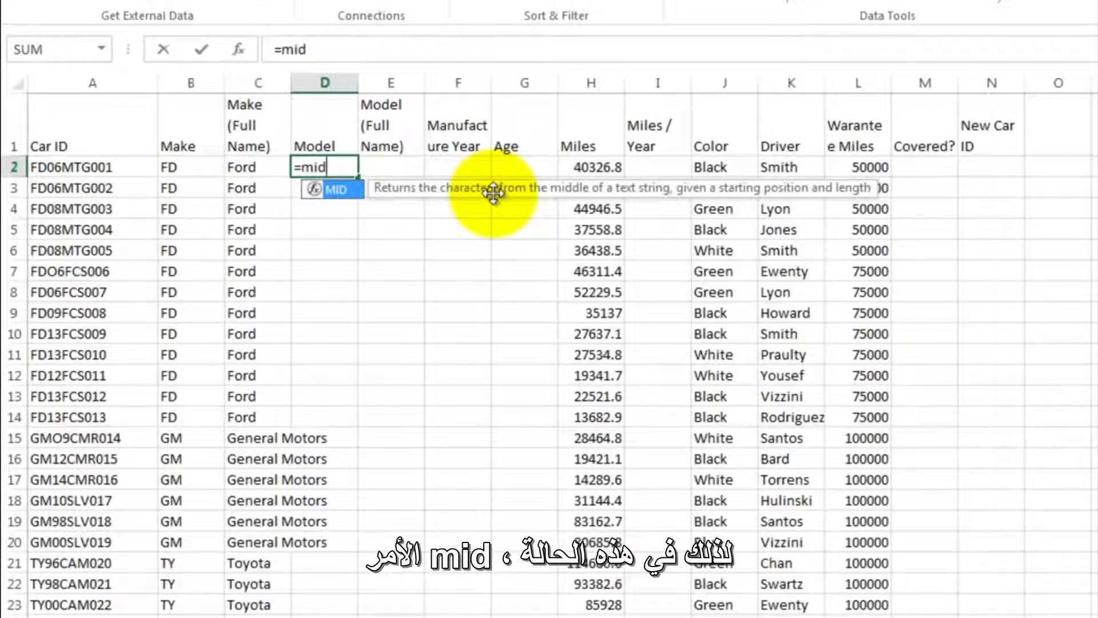
key("Escape")
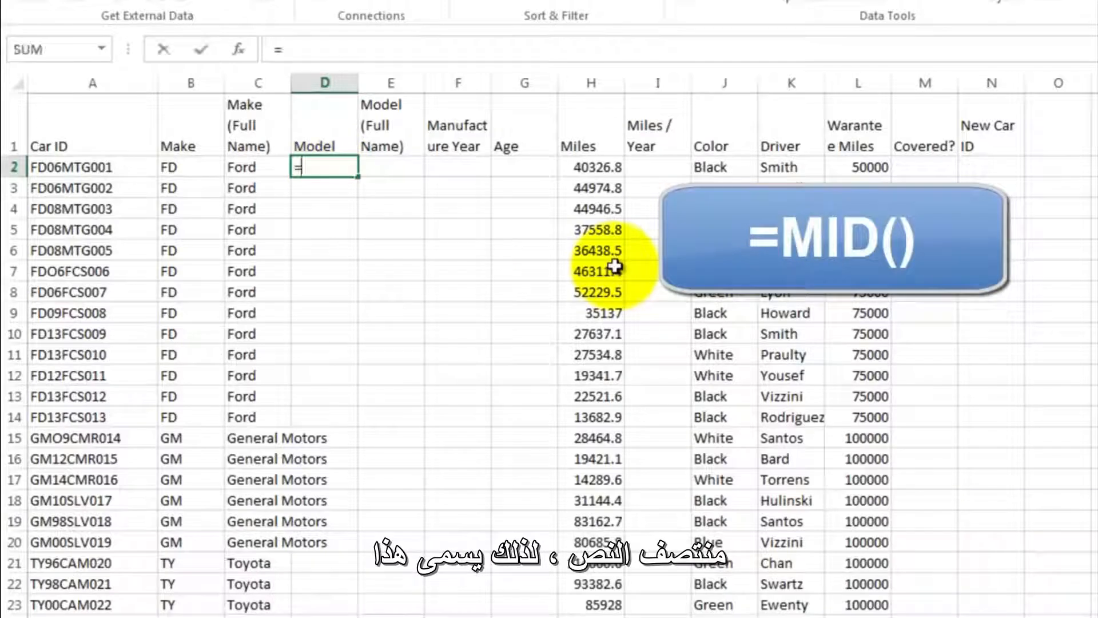
type("mid")
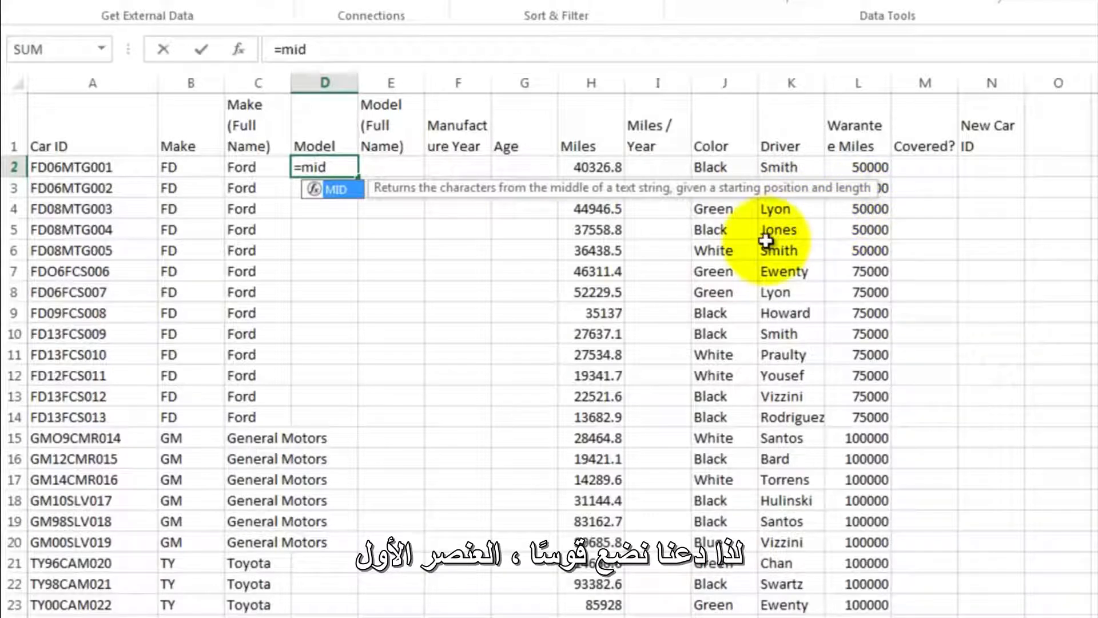
type("(")
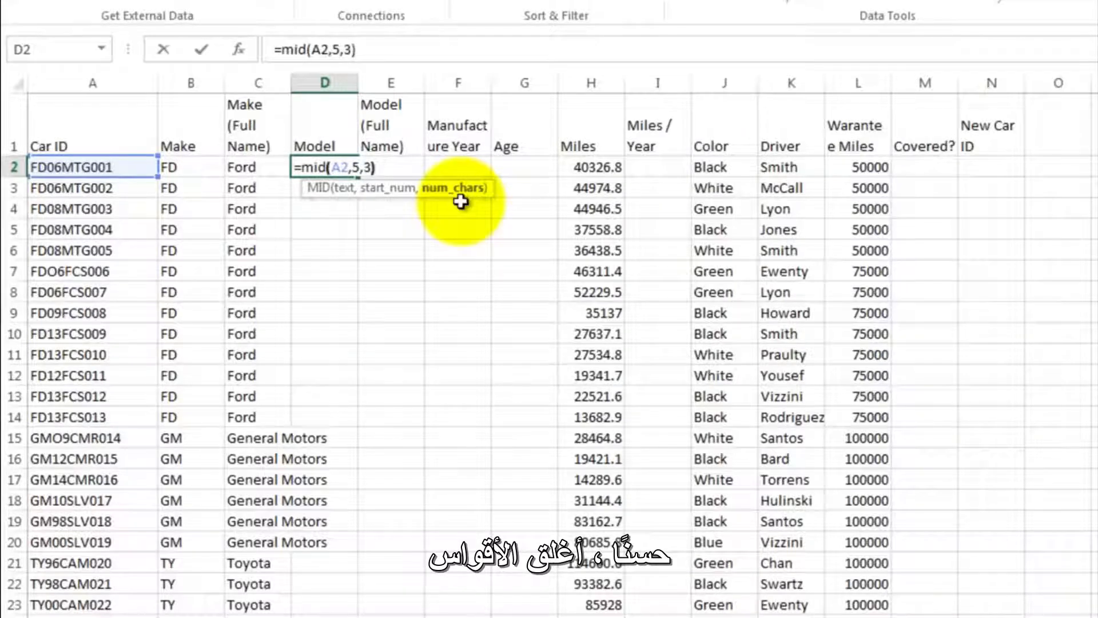
key("Return")
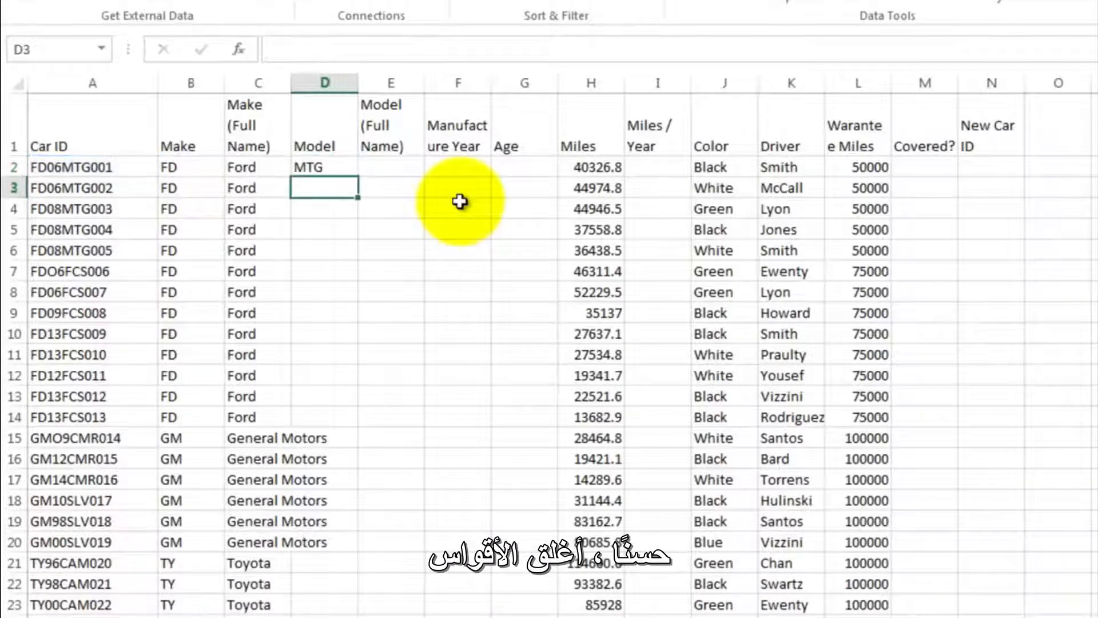
- Copy the MID formula from D2 down the Model column through D53
left_click(322, 167)
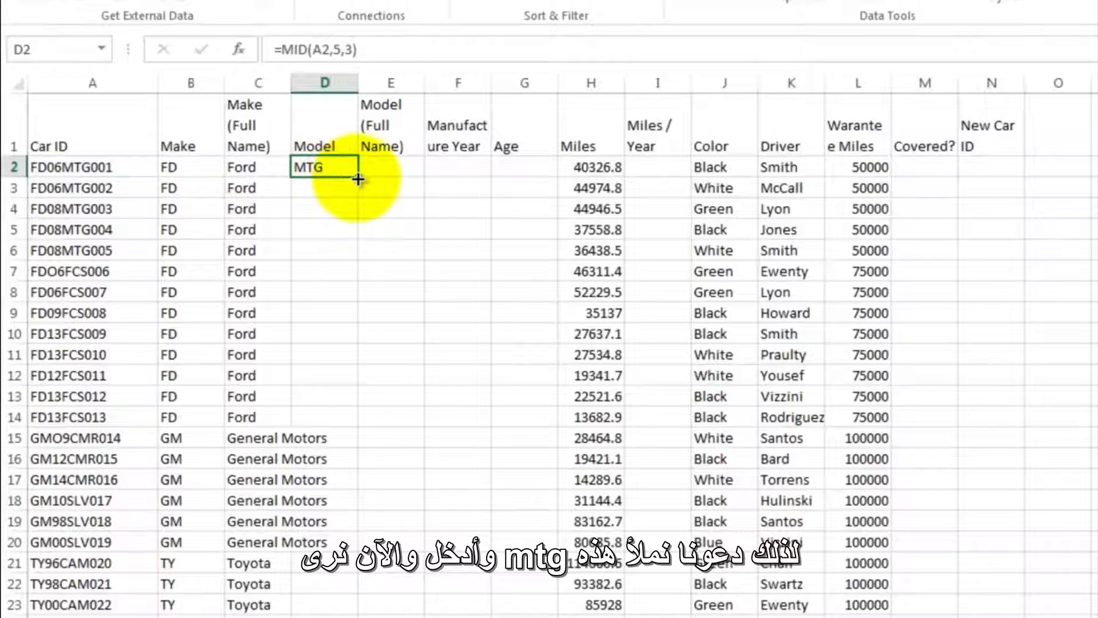
left_click_drag(358, 179, 358, 513)
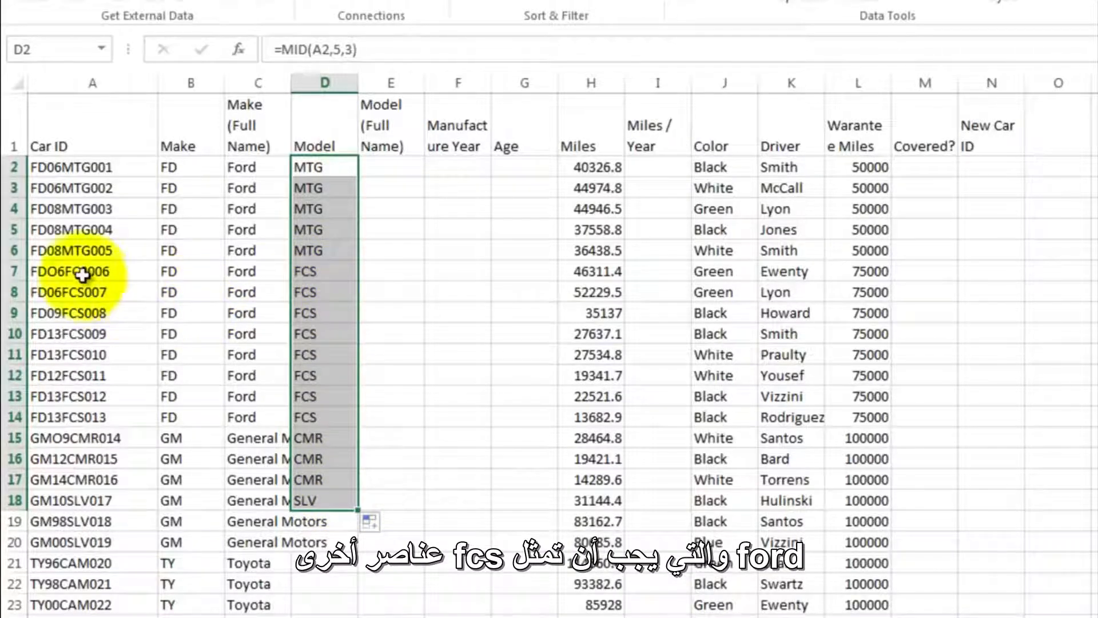
scroll(333, 484, "down", 2)
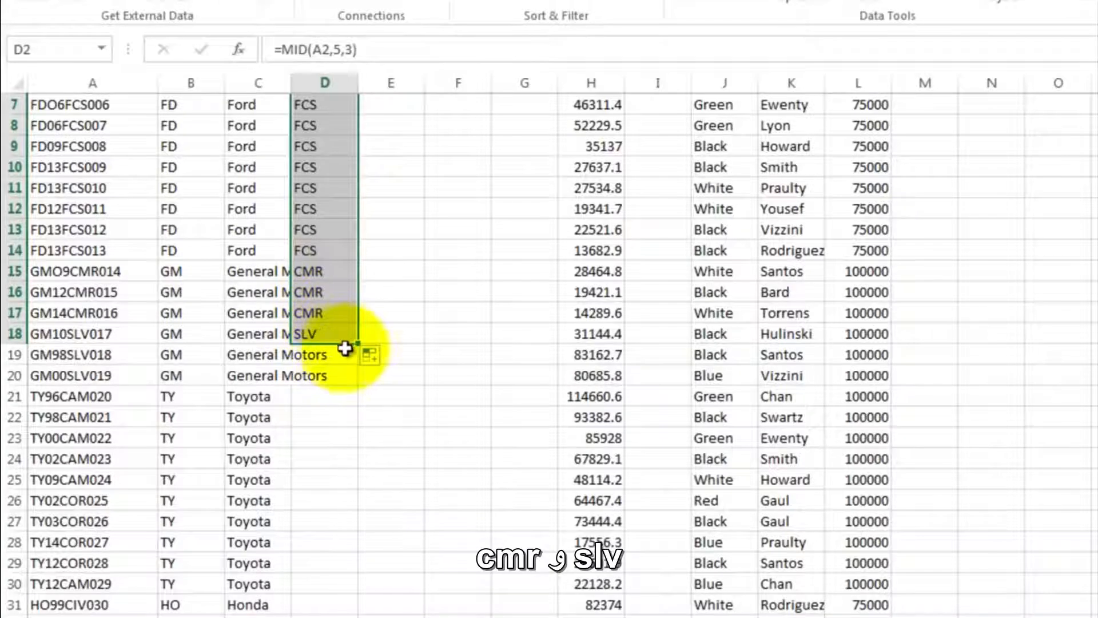
left_click_drag(361, 343, 341, 613)
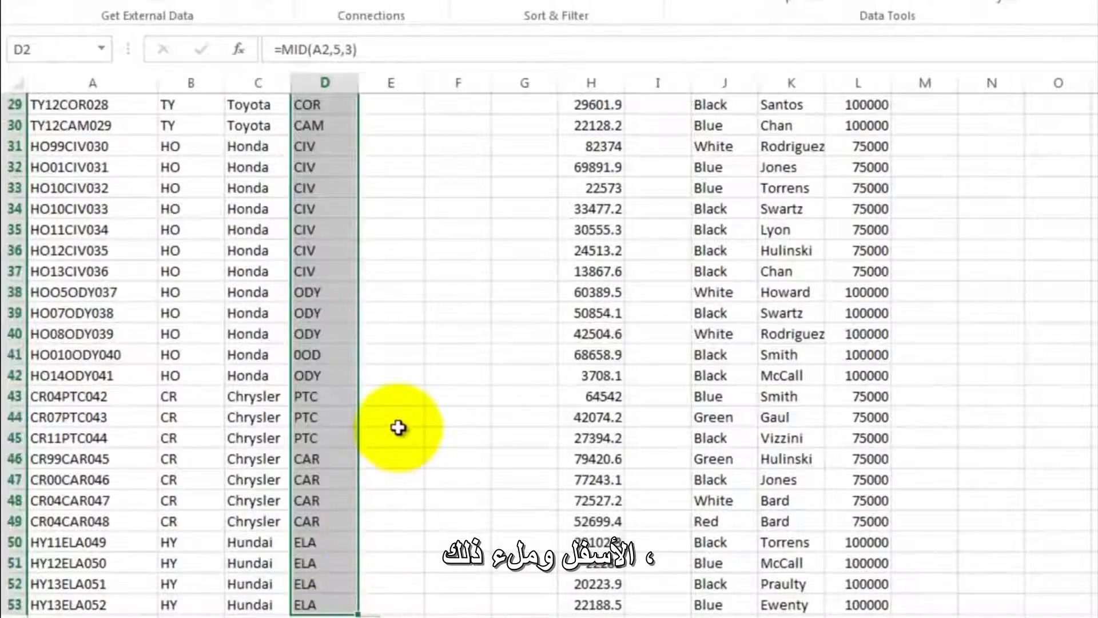
- Review the extracted codes in the Model column, checking the different models listed for each make
scroll(398, 427, "up", 9)
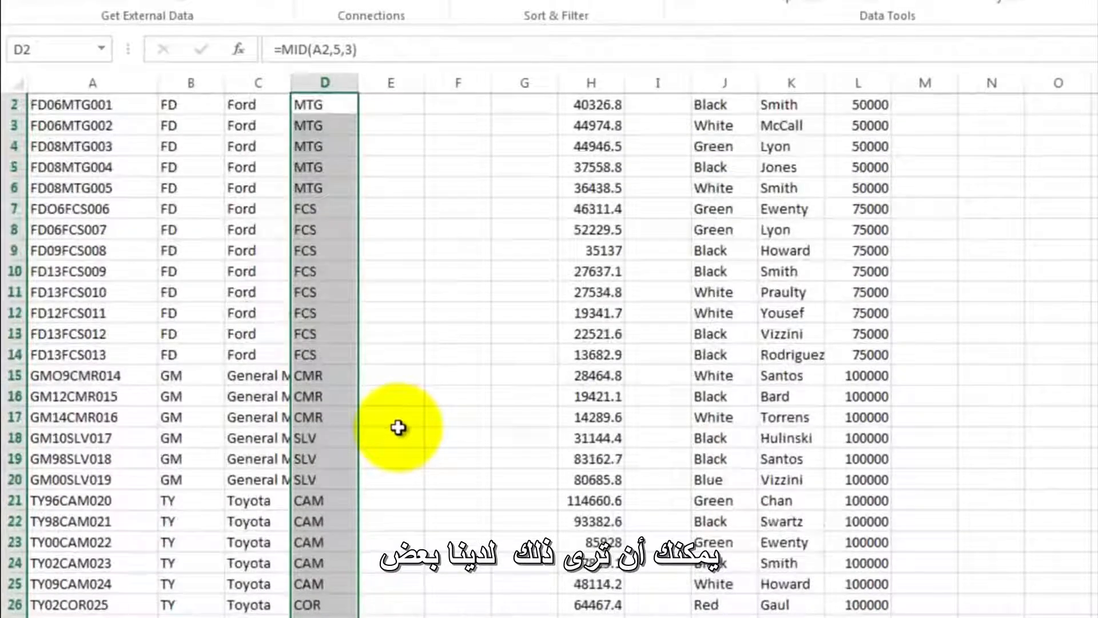
left_click(398, 430)
scroll(398, 430, "up", 1)
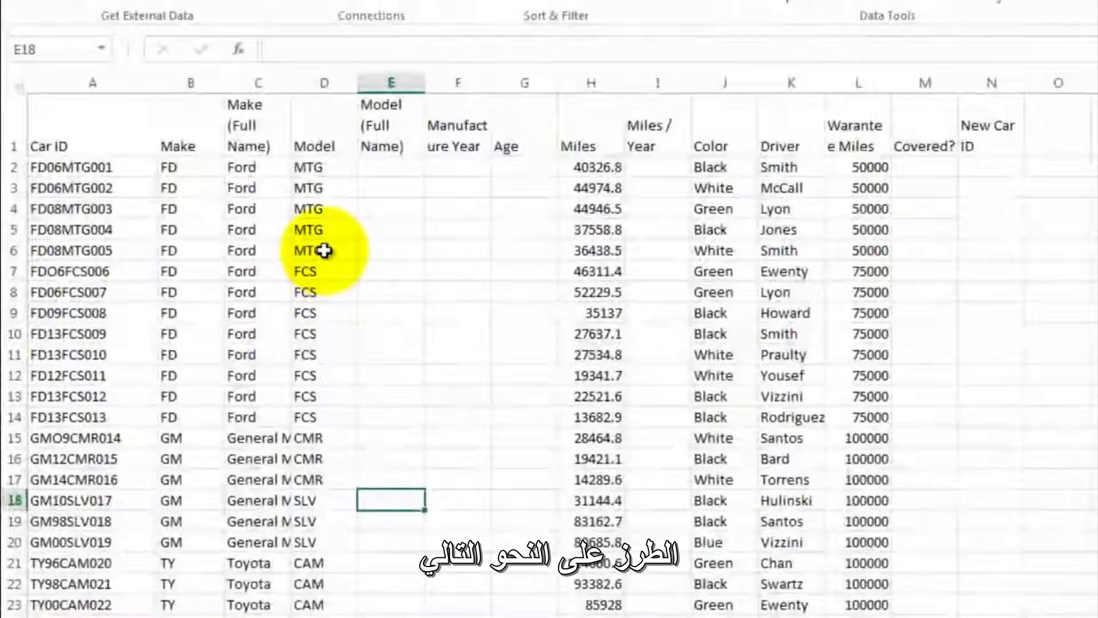
left_click(322, 250)
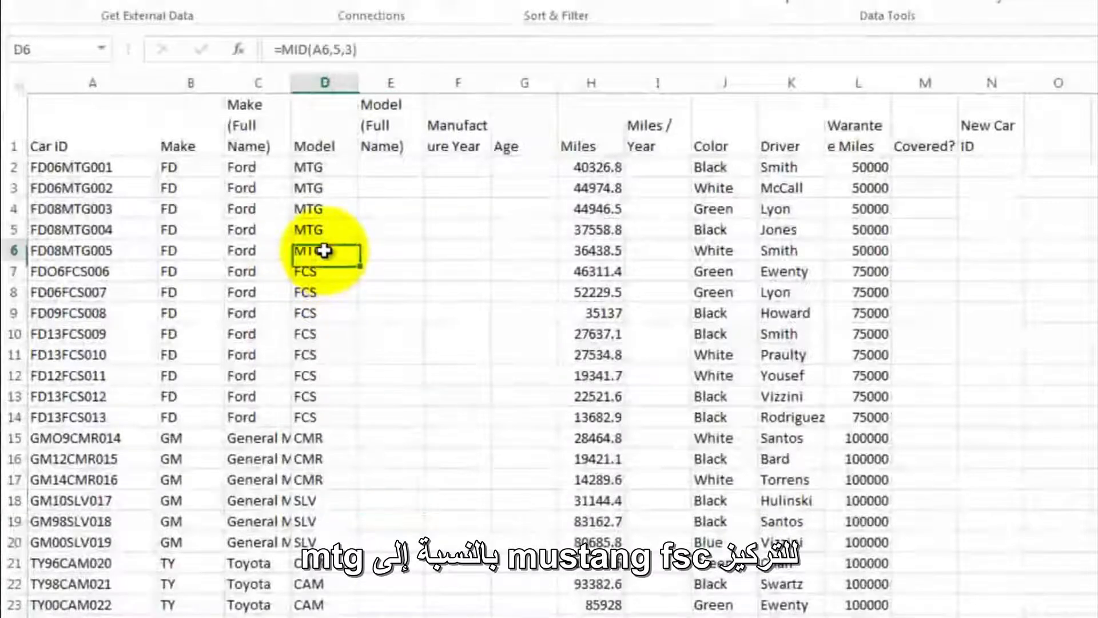
left_click(330, 293)
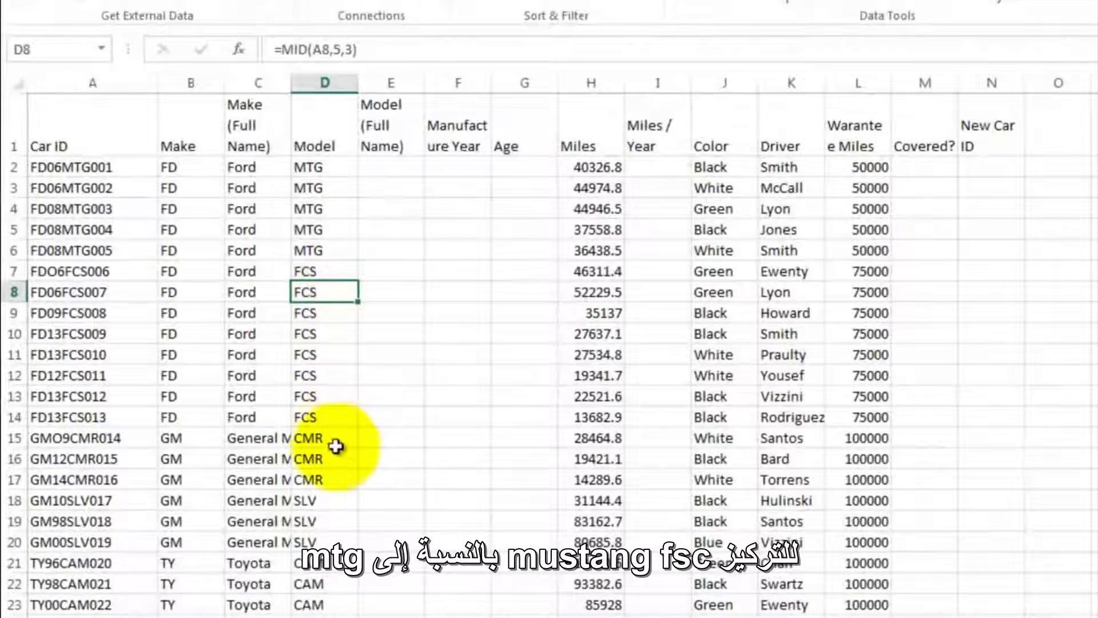
scroll(394, 426, "down", 3)
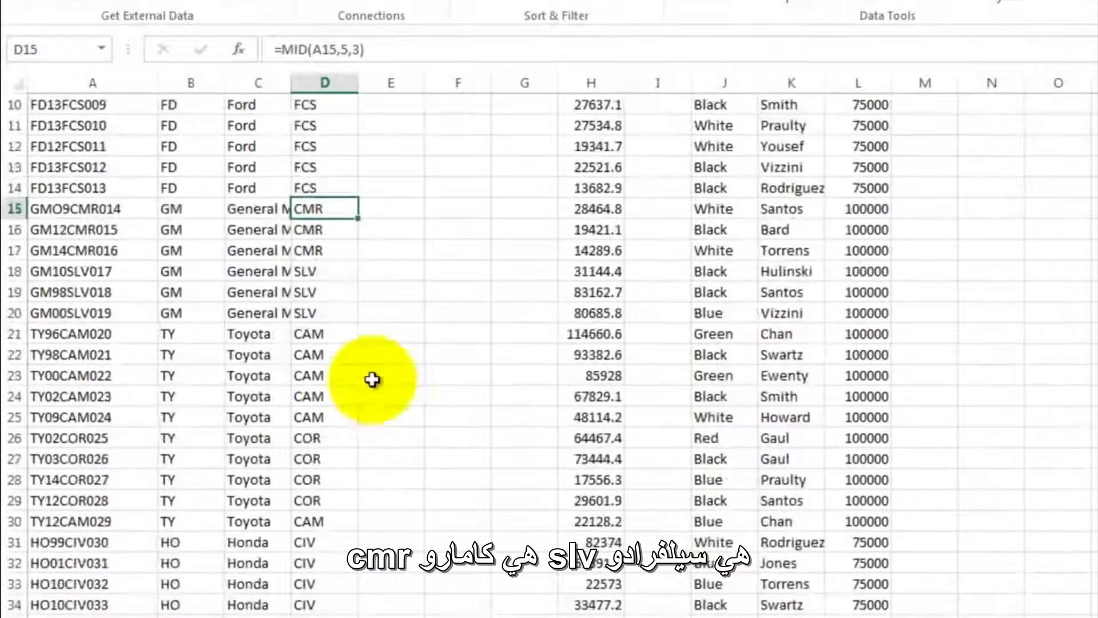
left_click(320, 291)
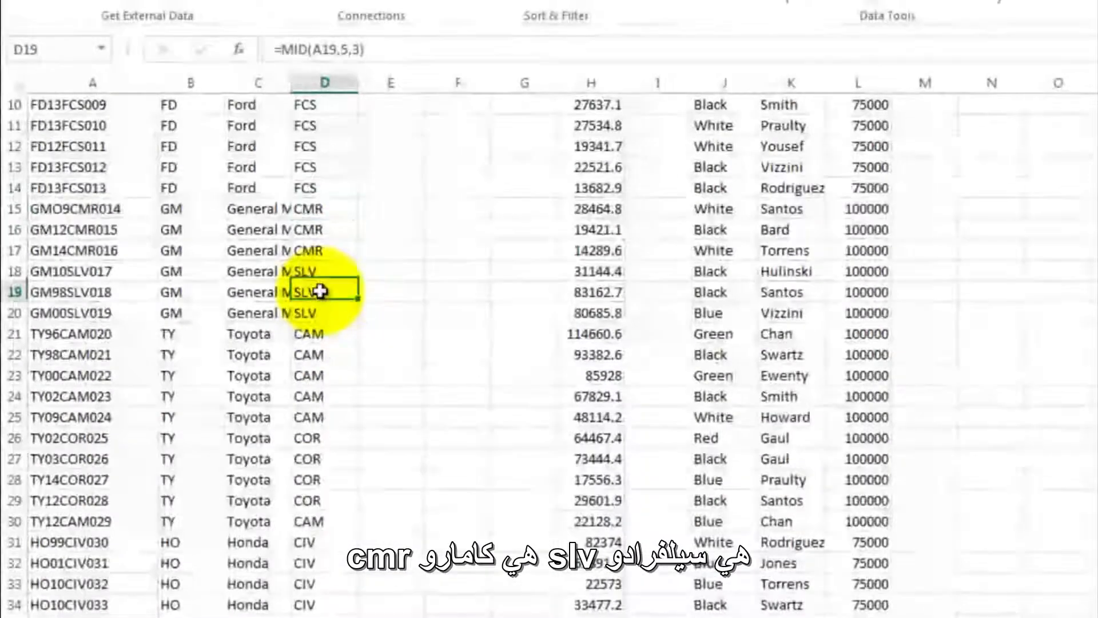
left_click(327, 338)
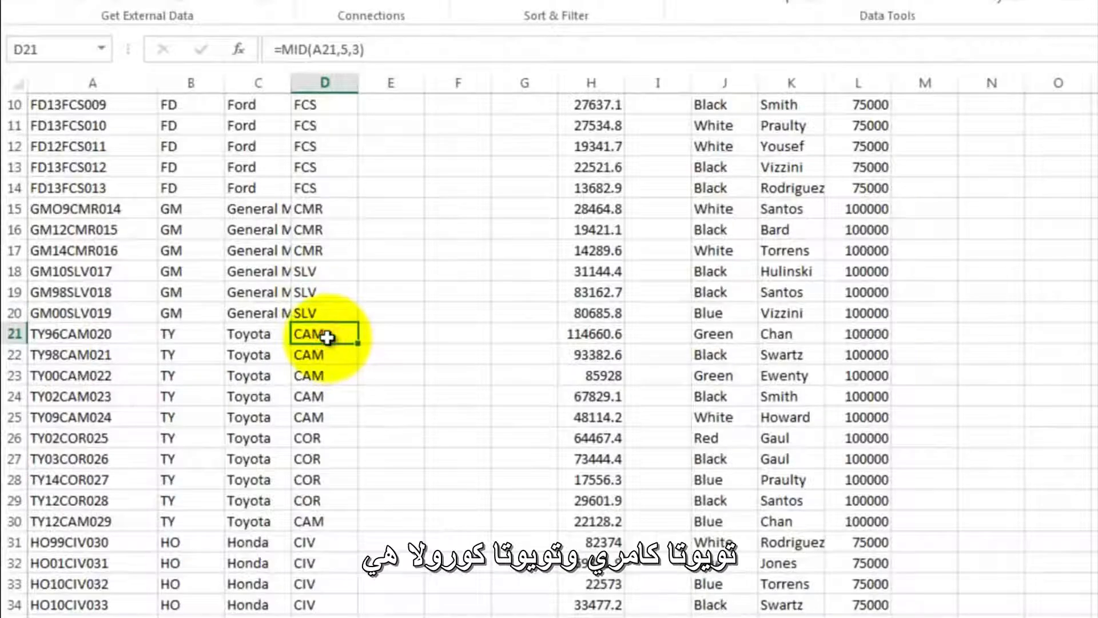
left_click(321, 439)
scroll(380, 413, "down", 4)
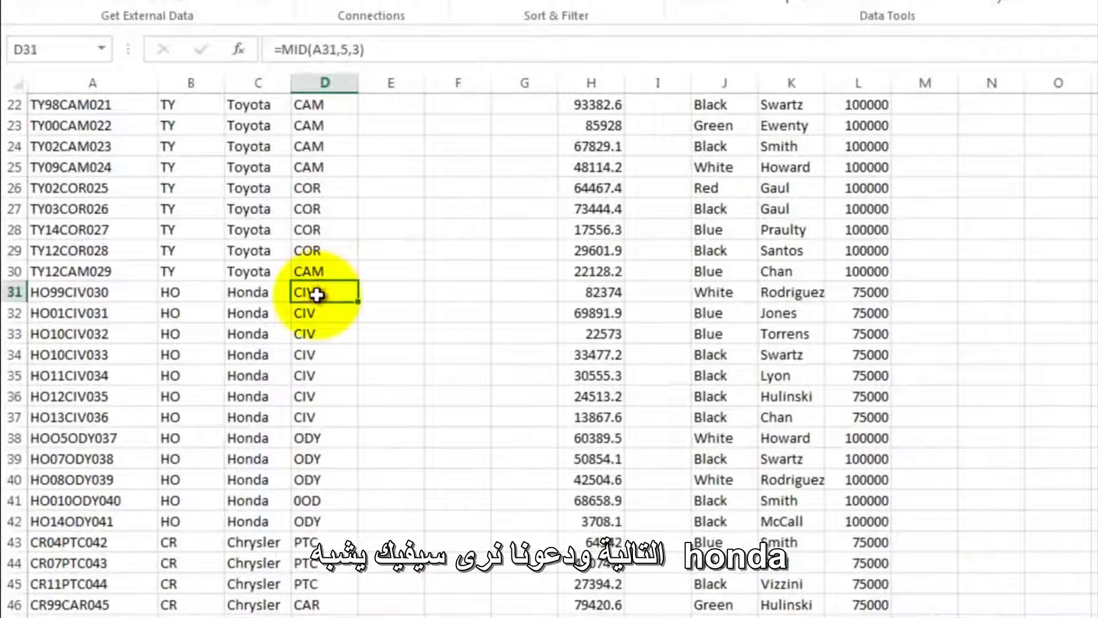
left_click(316, 435)
scroll(338, 423, "down", 3)
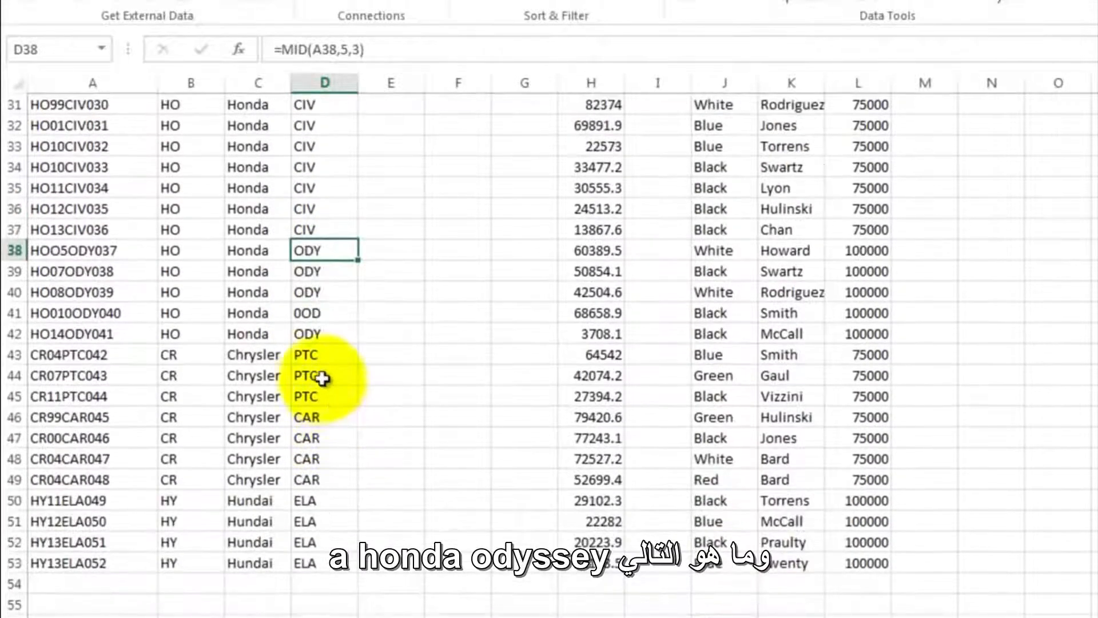
left_click(314, 354)
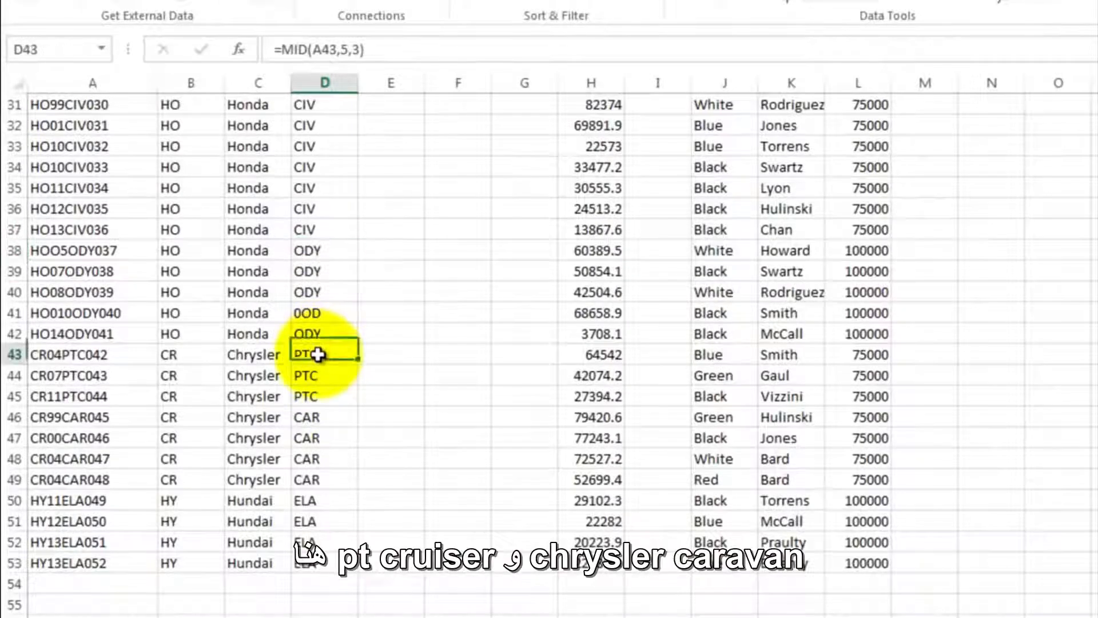
left_click(321, 416)
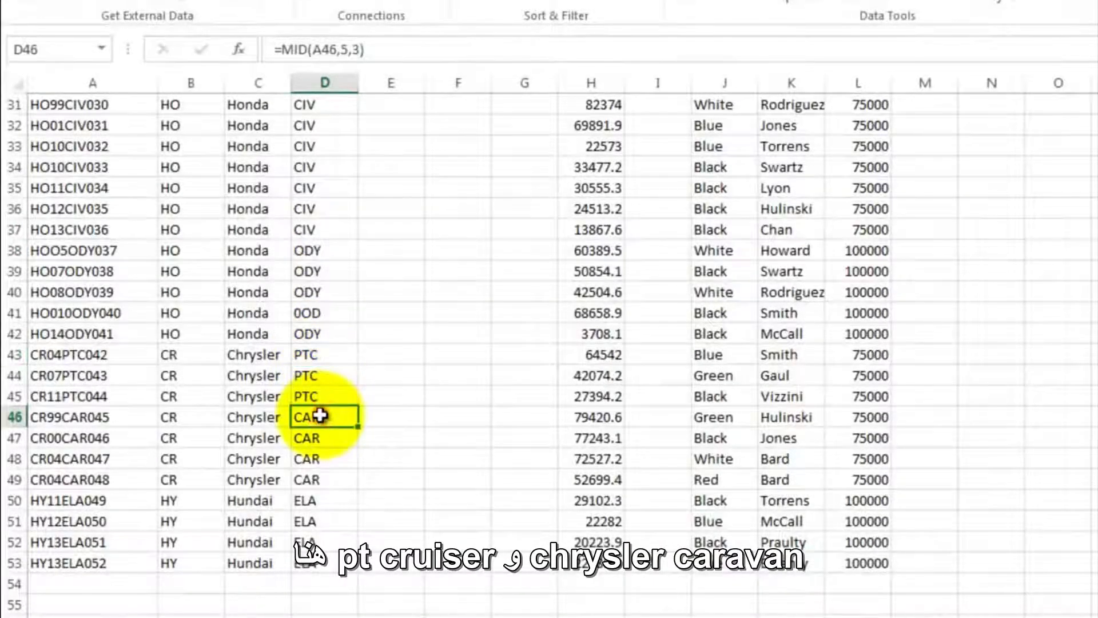
left_click(331, 503)
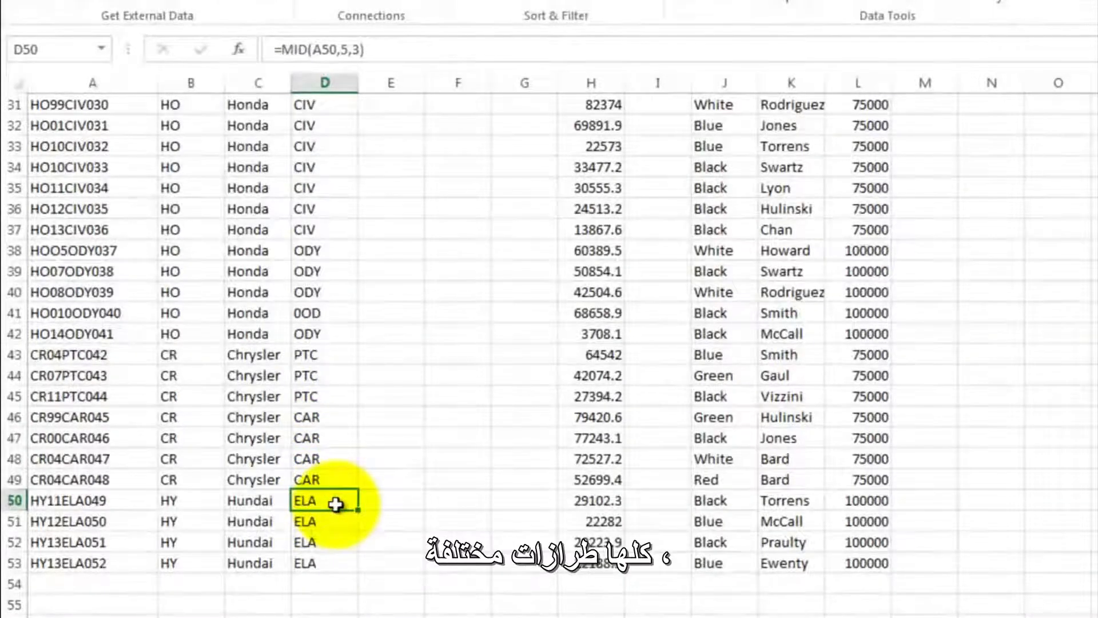
- Add a model lookup table in D56:E66, beside the make lookup table, pairing each code with its full name, such as CAM with Camrey
scroll(343, 424, "down", 2)
scroll(342, 419, "down", 1)
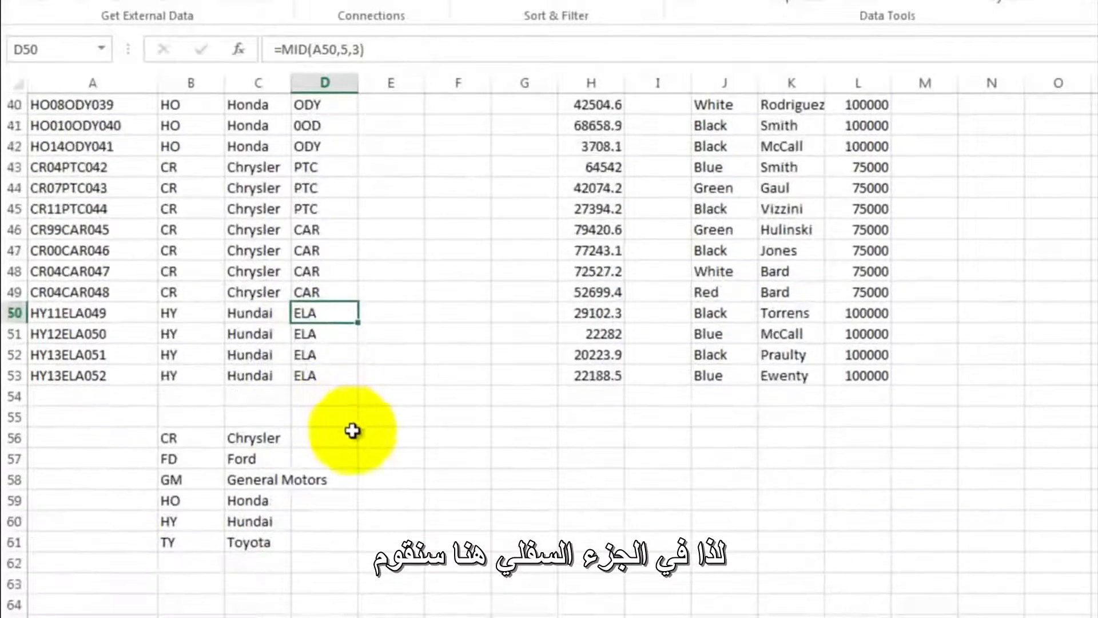
left_click(333, 436)
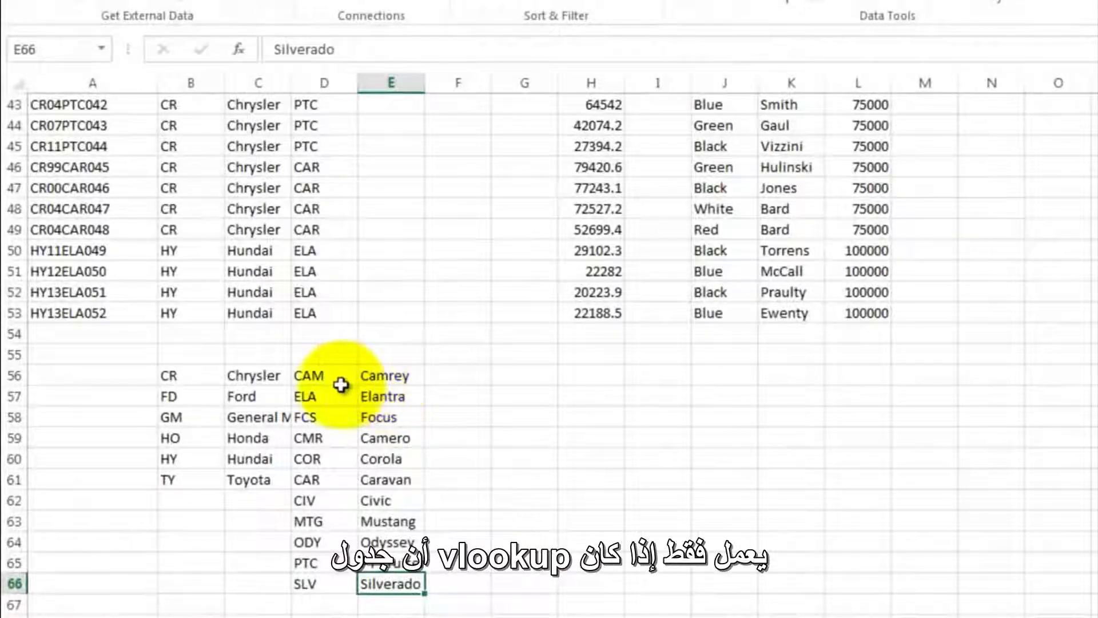
- Sort the model lookup table in D56:E66 by the values in Column D, from A to Z
left_click_drag(323, 375, 389, 583)
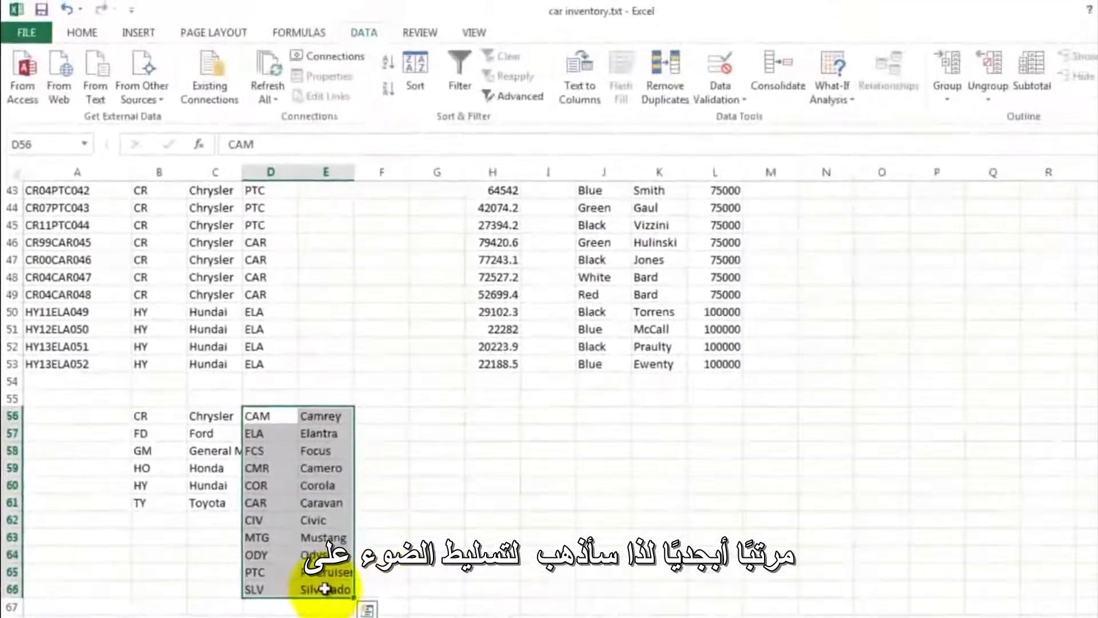
left_click(416, 63)
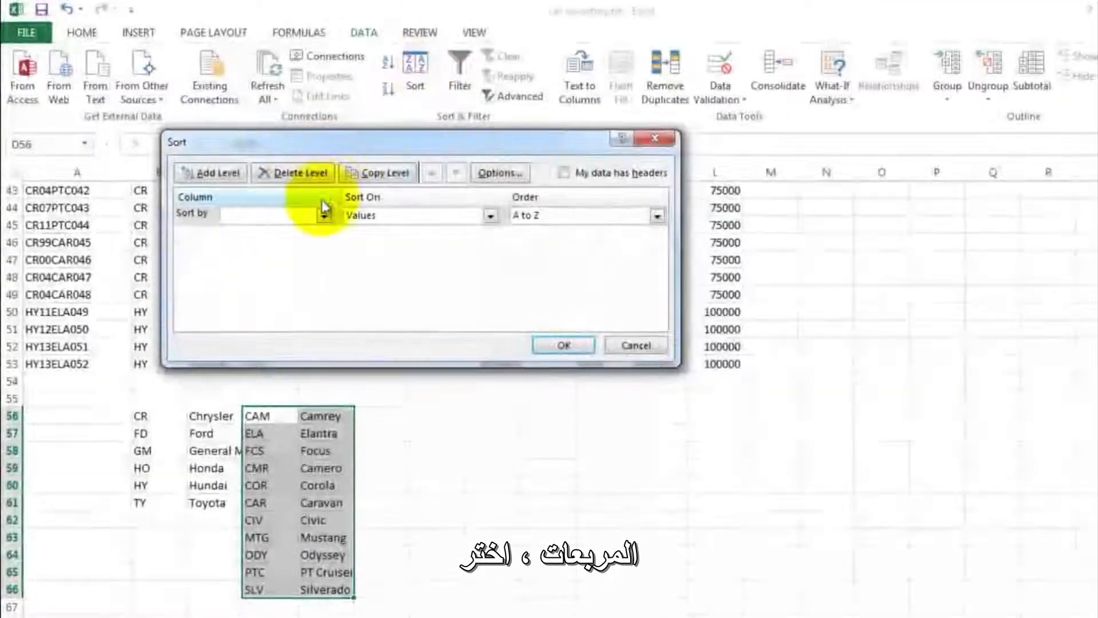
left_click(324, 215)
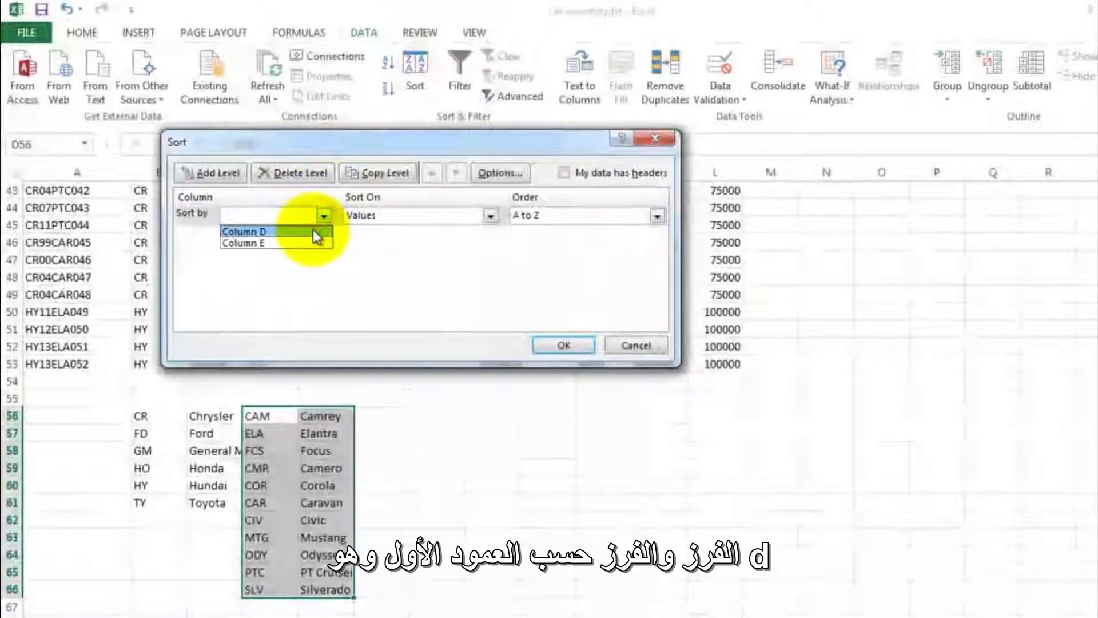
left_click(315, 232)
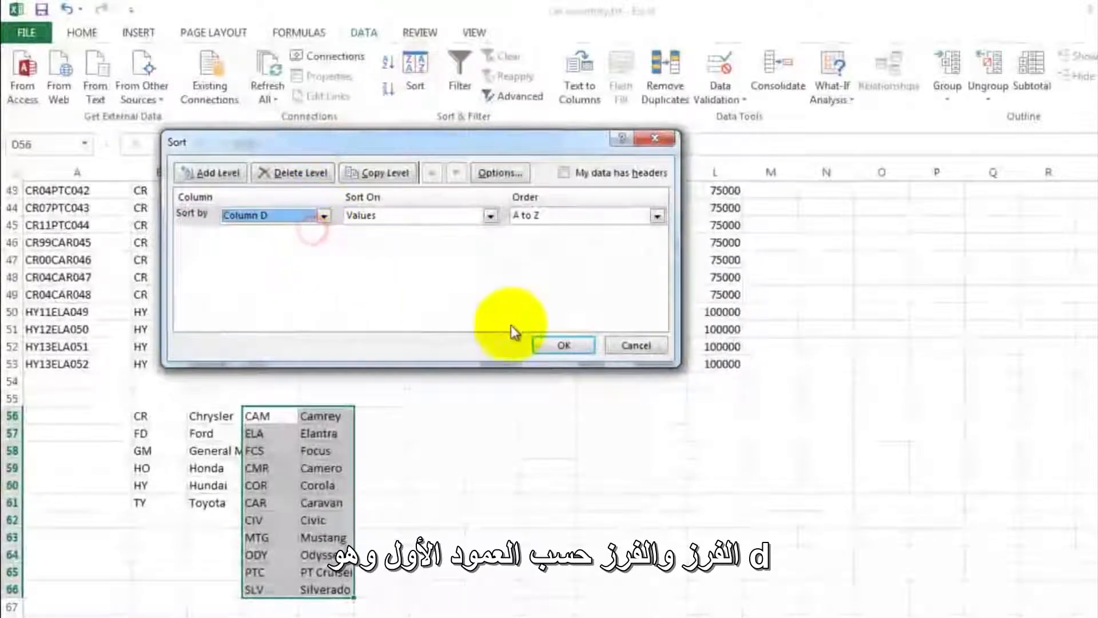
left_click(564, 346)
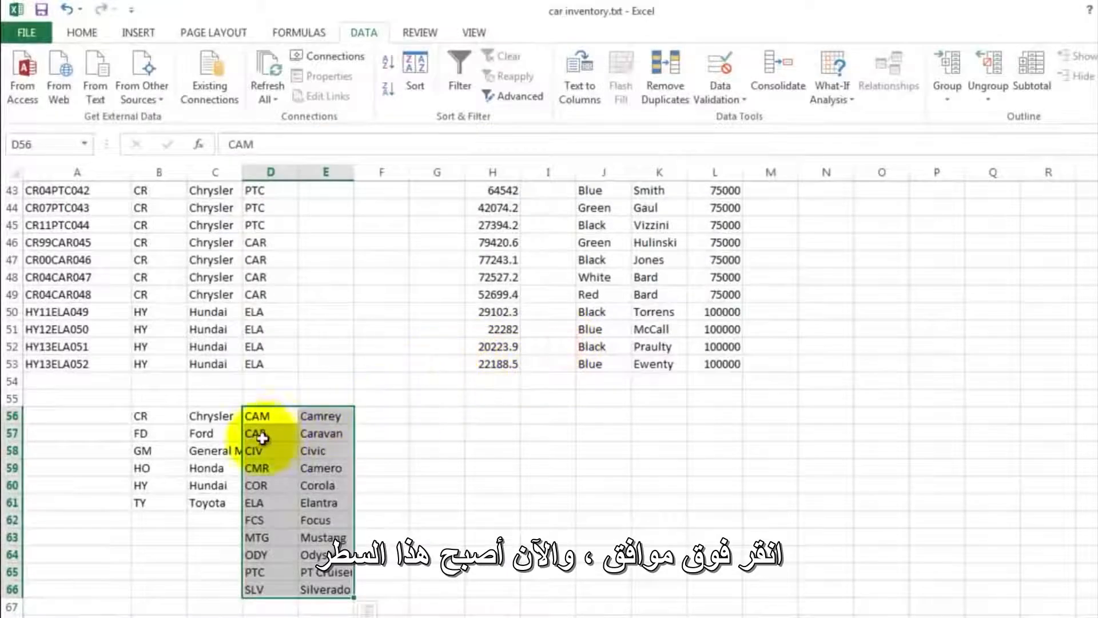
left_click_drag(263, 416, 268, 589)
left_click(305, 417)
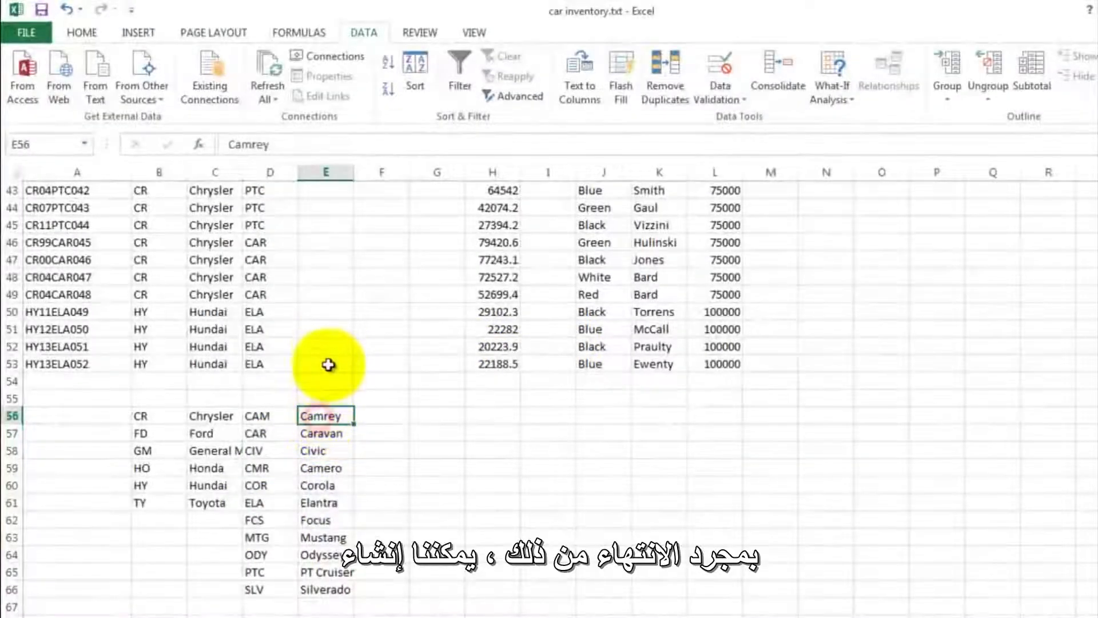
- Copy the make VLOOKUP formula from C2 into E2 under Model (Full Name)
scroll(330, 345, "up", 14)
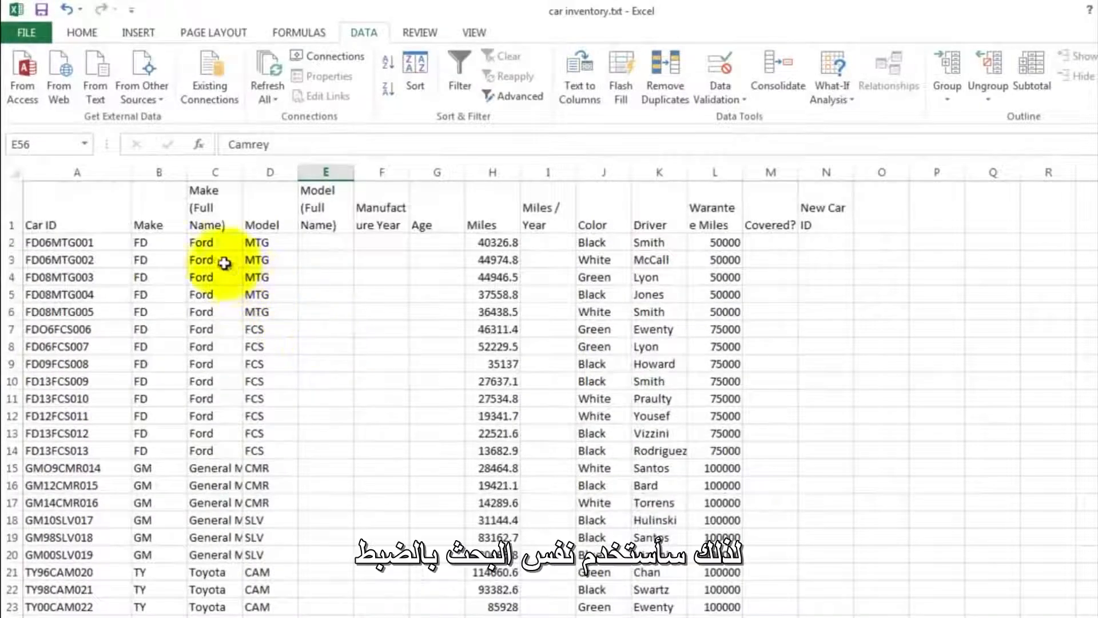
left_click(207, 242)
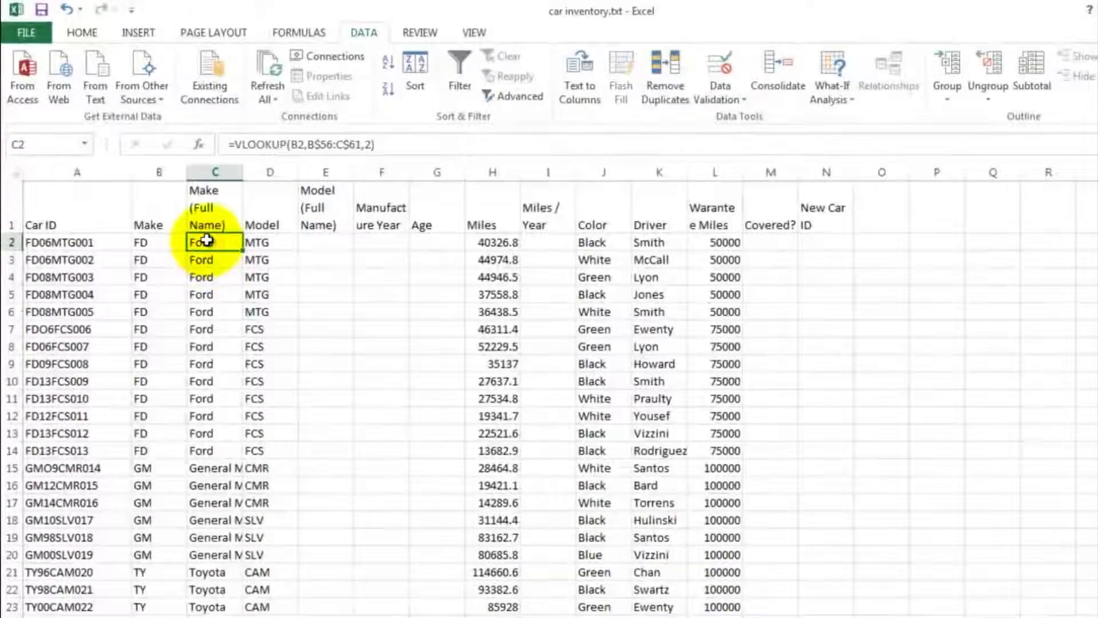
right_click(206, 241)
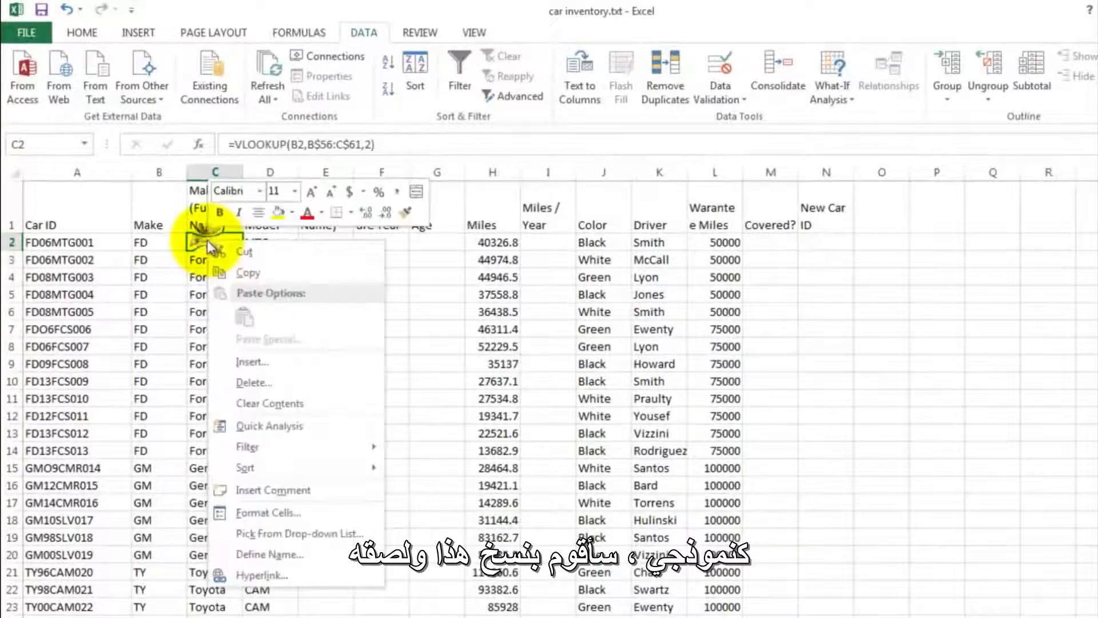
left_click(245, 275)
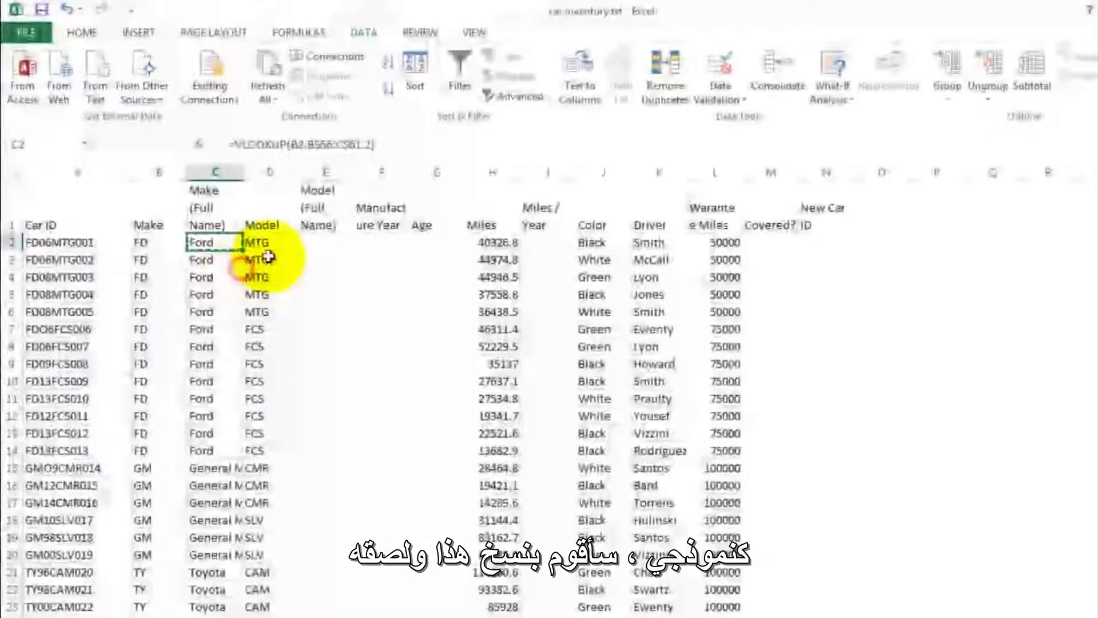
left_click(314, 240)
right_click(314, 240)
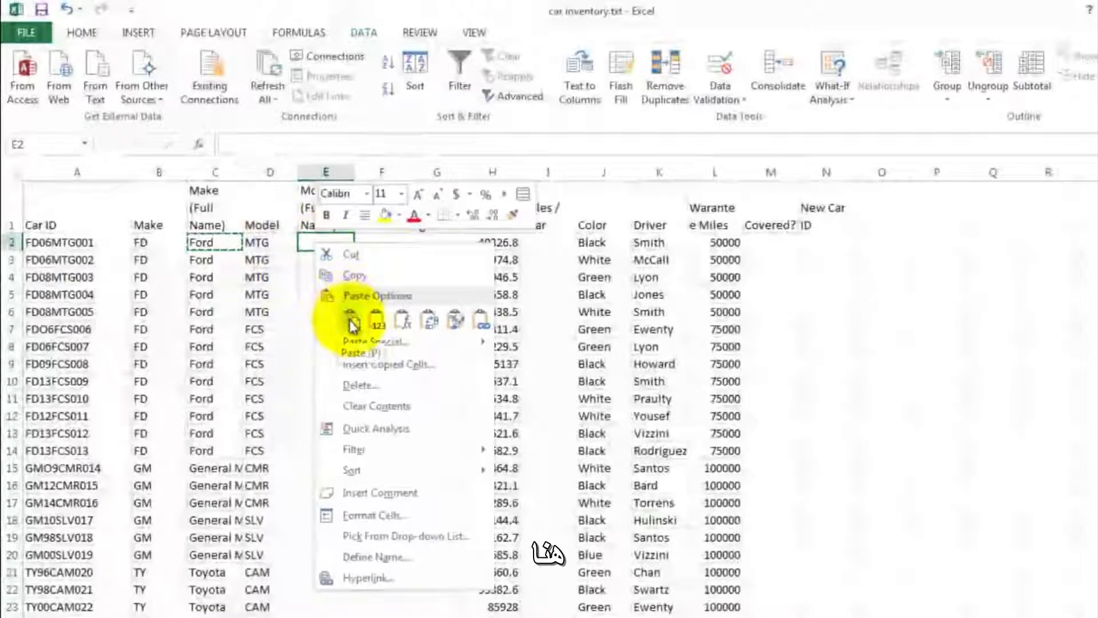
left_click(351, 321)
left_click(322, 279)
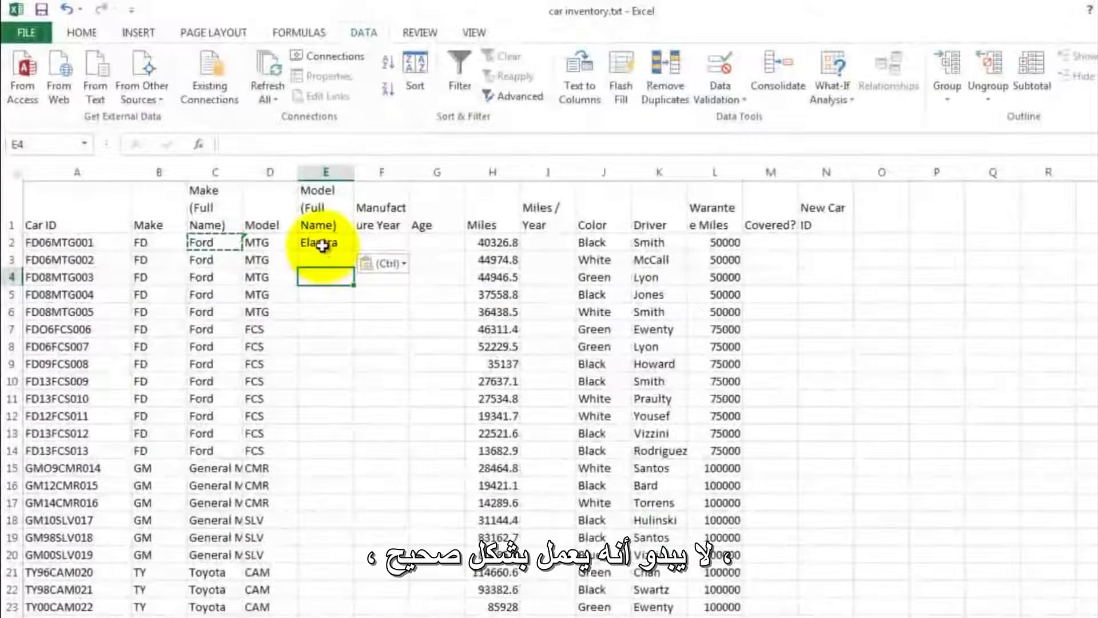
- Extend the lookup range in E2's VLOOKUP formula to D$56:E$66 so it covers the whole model table
left_click(322, 246)
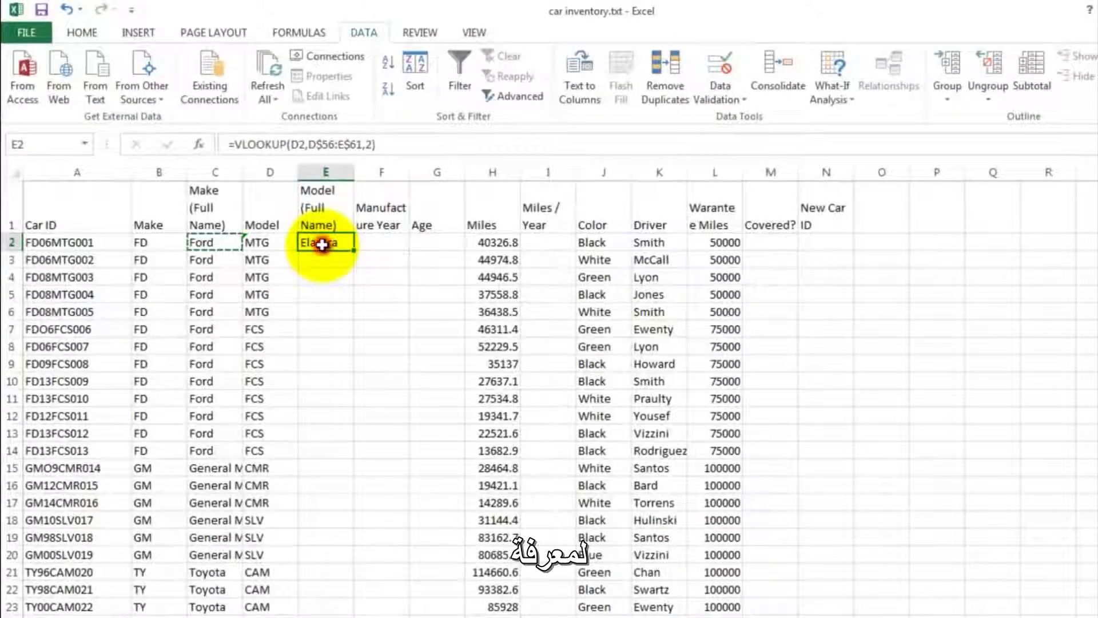
double_click(322, 245)
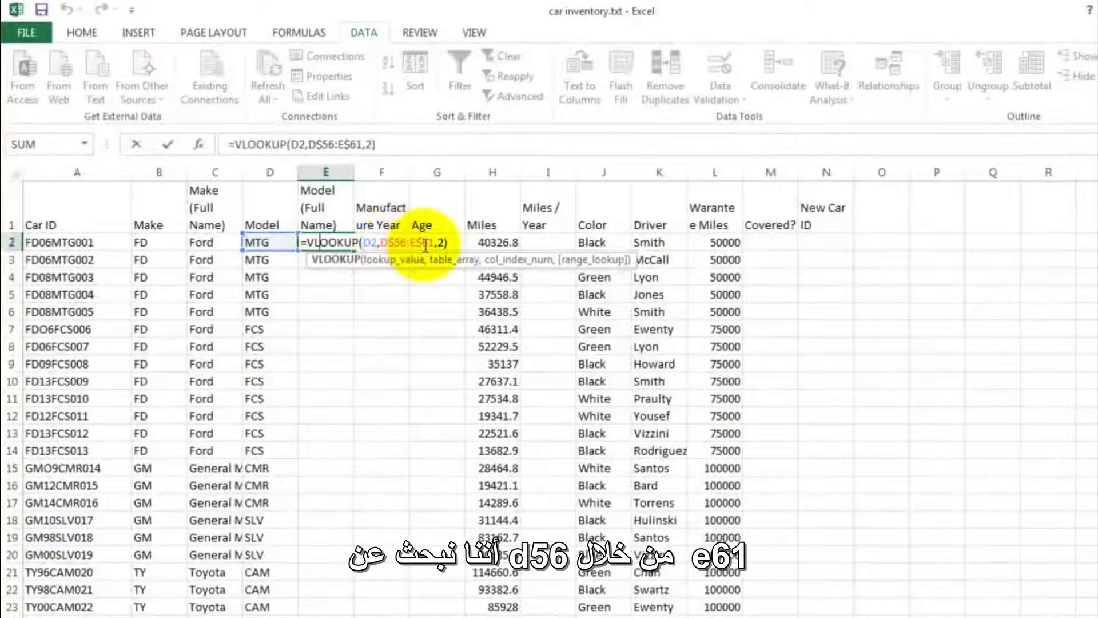
scroll(394, 296, "down", 15)
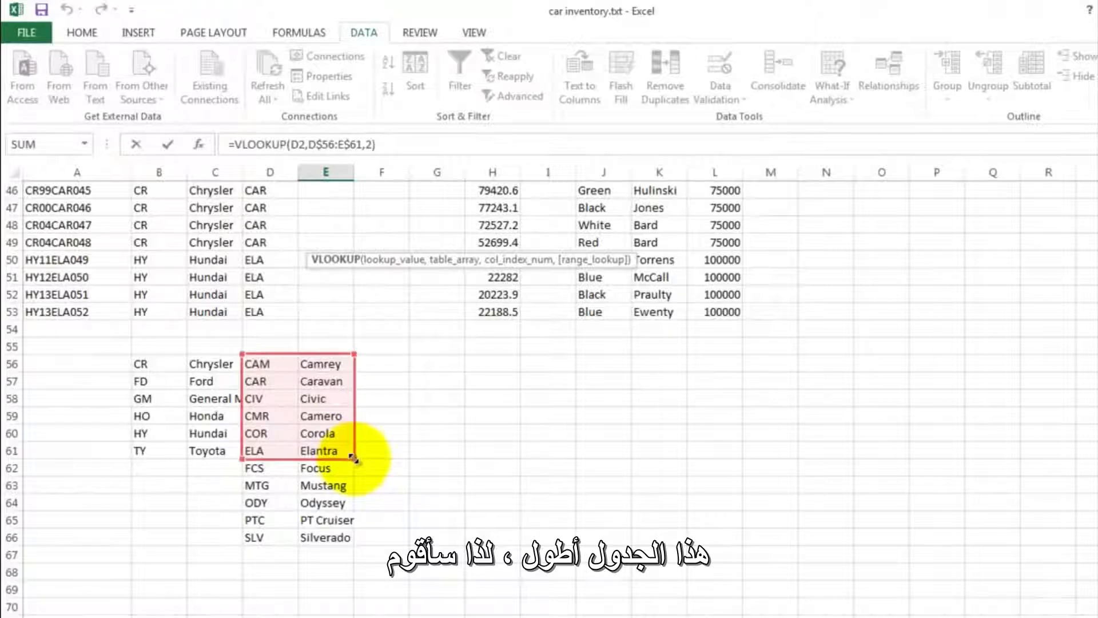
left_click_drag(353, 457, 354, 542)
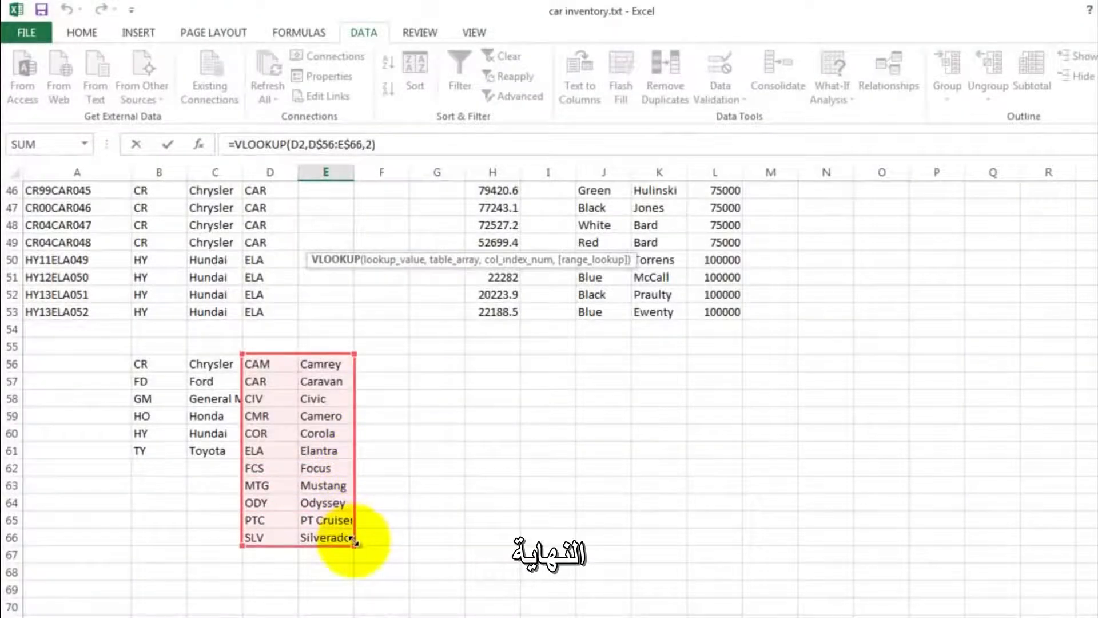
key("Return")
scroll(326, 526, "up", 15)
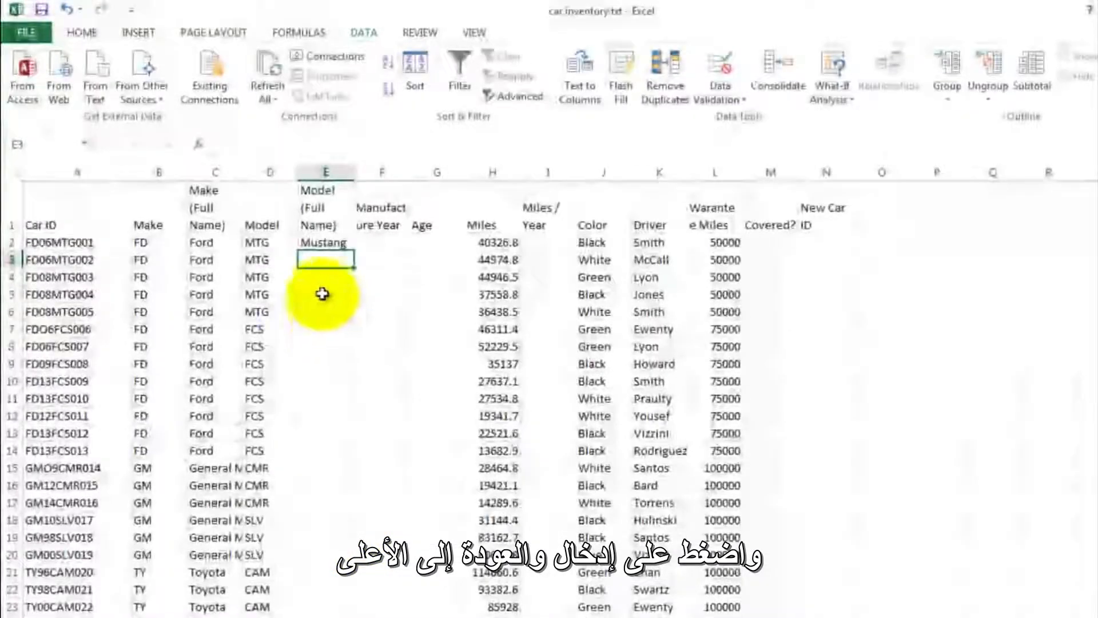
- Fill the E2 lookup formula down through E53 and widen column E to fit the full model names
left_click(318, 243)
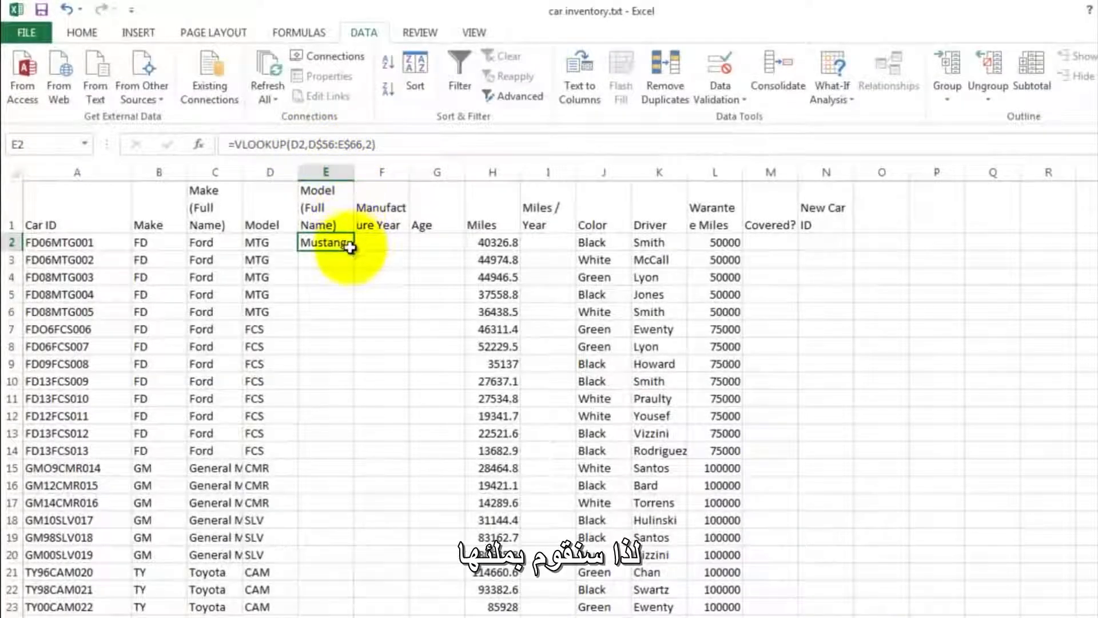
left_click_drag(354, 250, 320, 579)
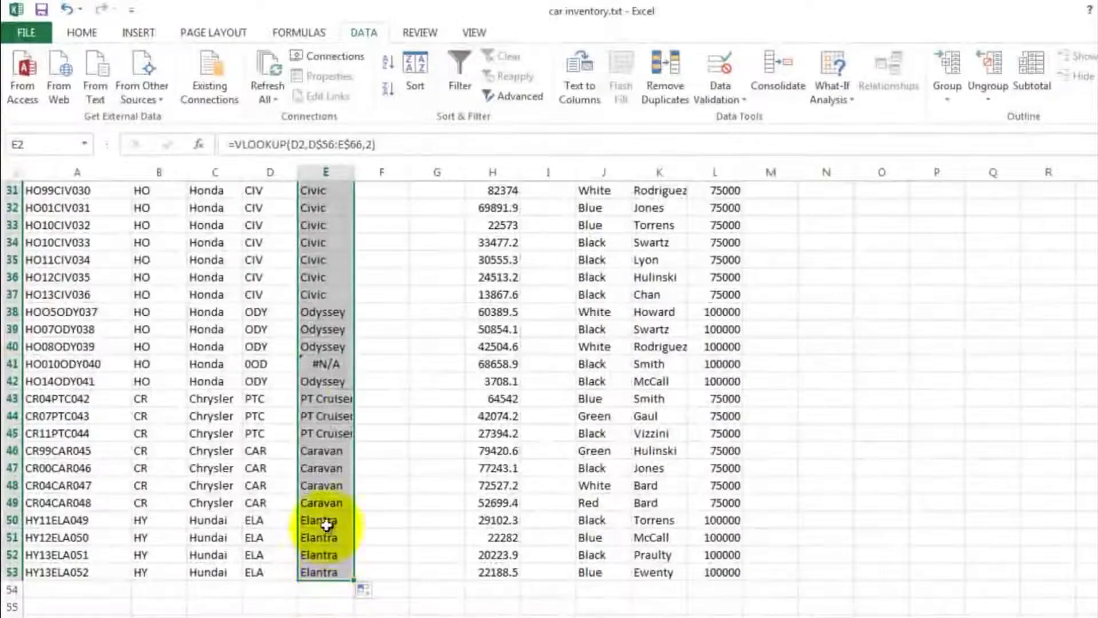
scroll(394, 304, "up", 10)
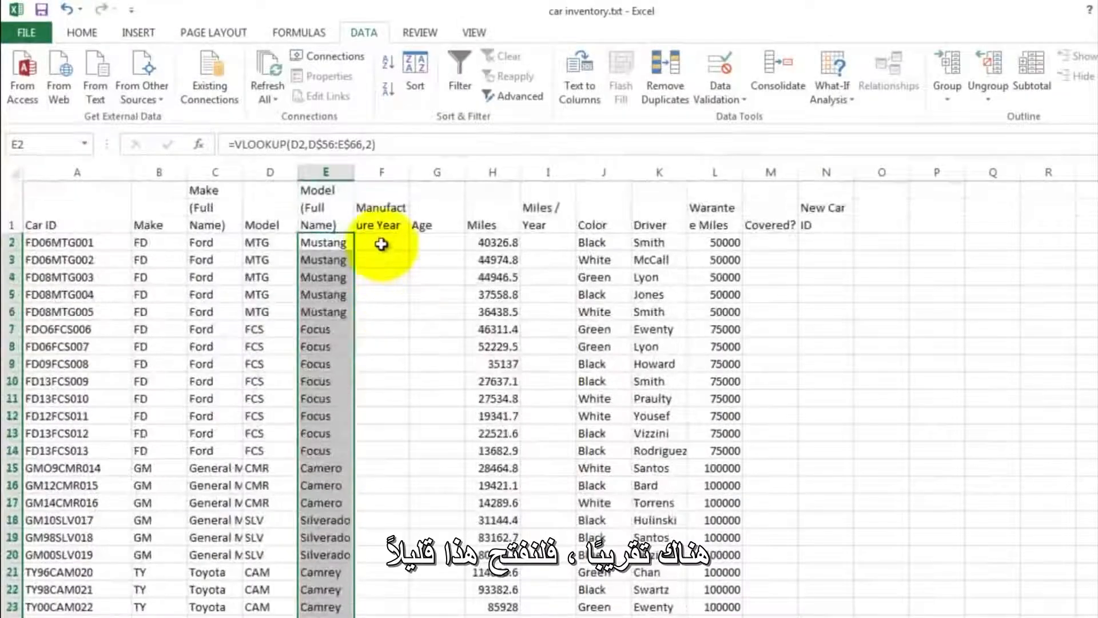
left_click_drag(353, 173, 382, 172)
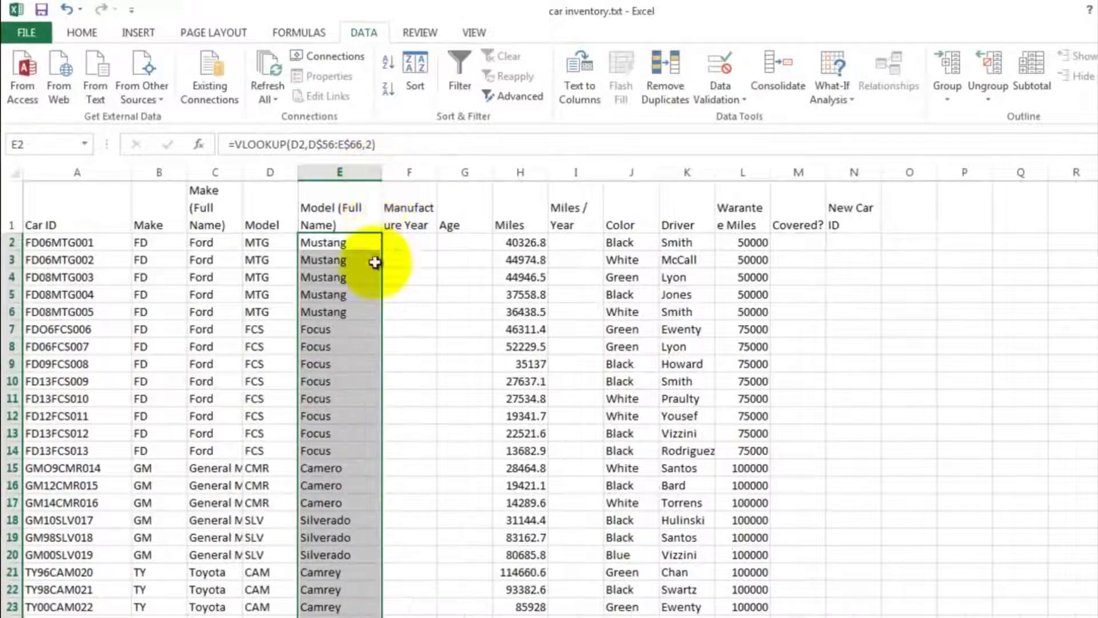
left_click(364, 293)
- Trace the #N/A error in E41 to its Car ID and correct A41 to HO01ODY040
scroll(369, 330, "down", 8)
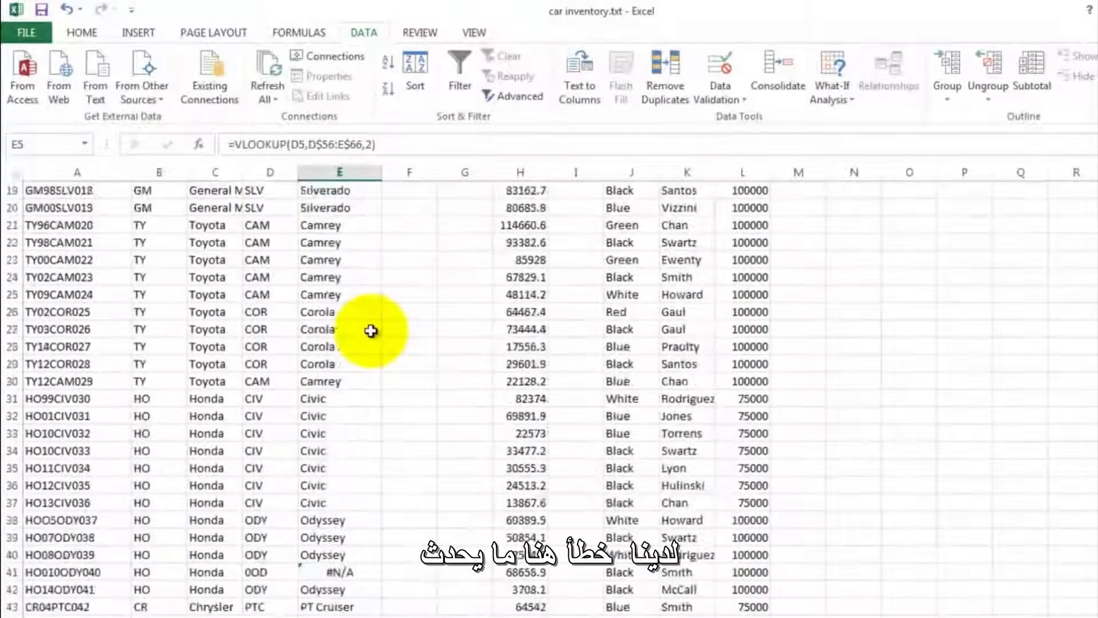
scroll(370, 330, "down", 1)
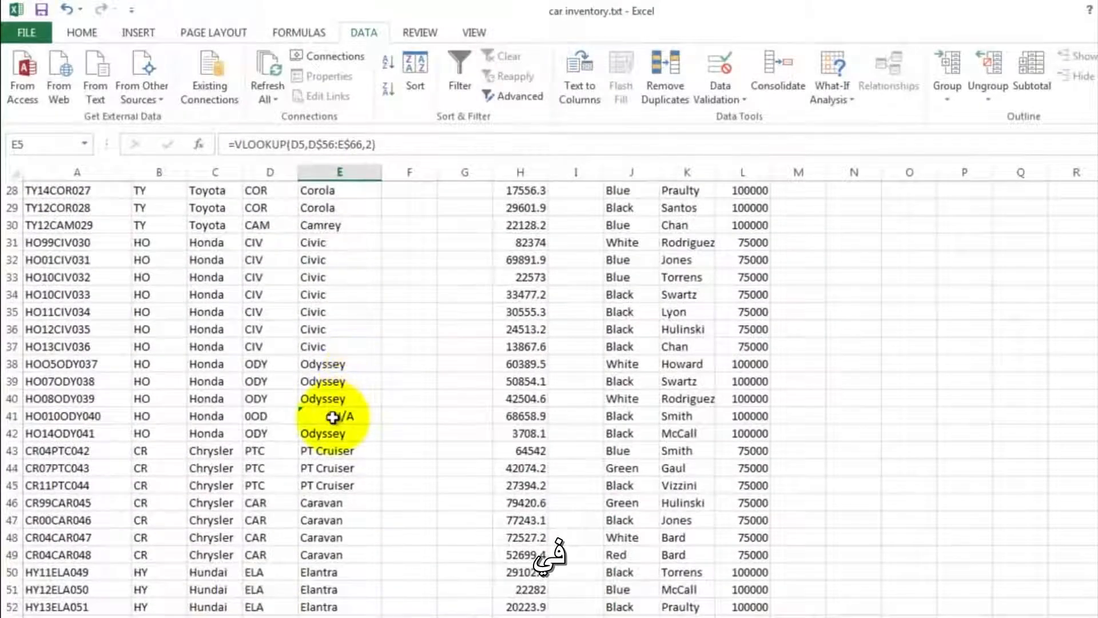
left_click(332, 417)
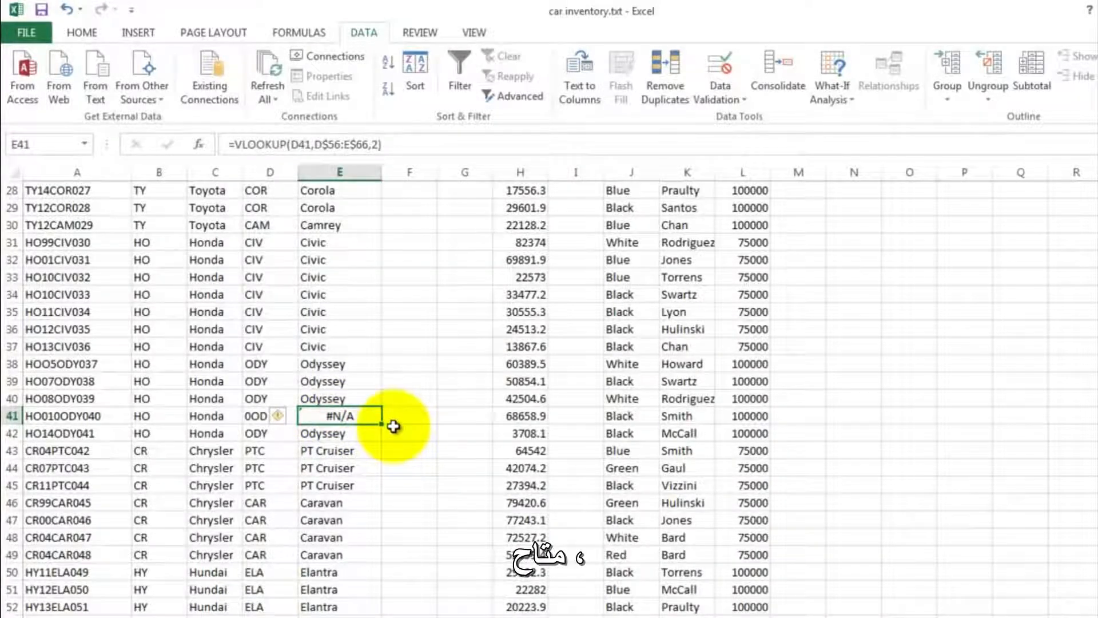
left_click(254, 417)
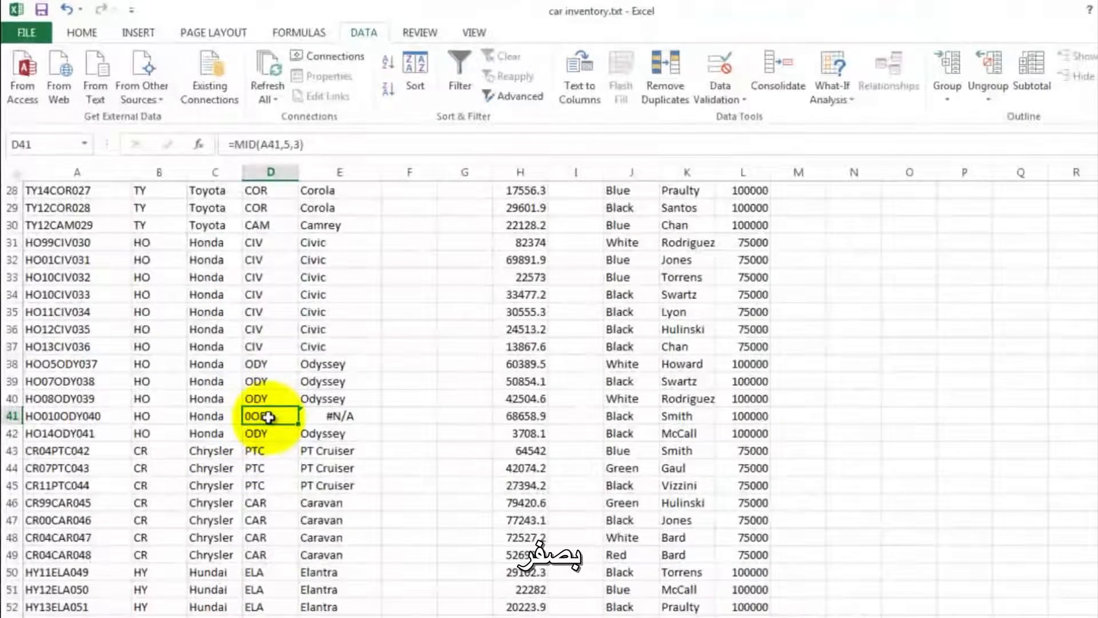
left_click(57, 417)
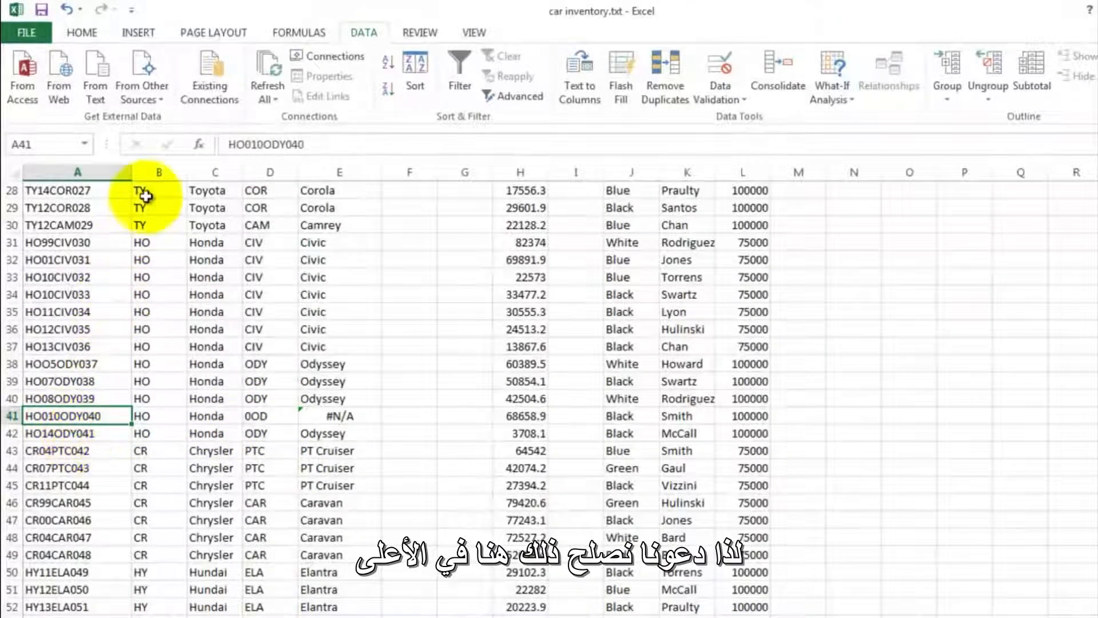
left_click(266, 143)
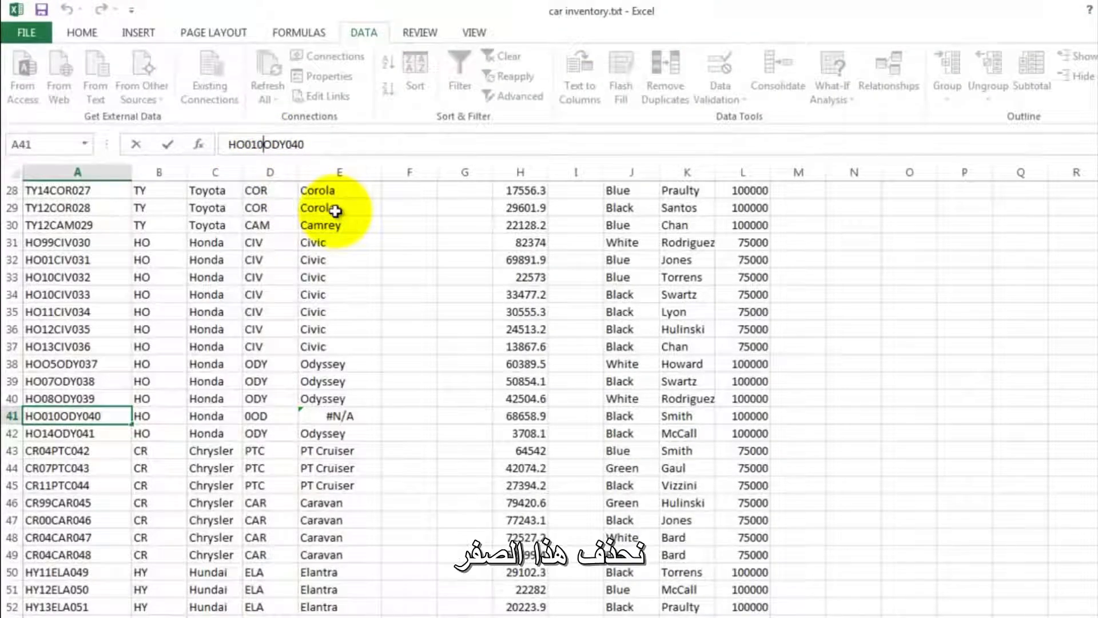
key("Return")
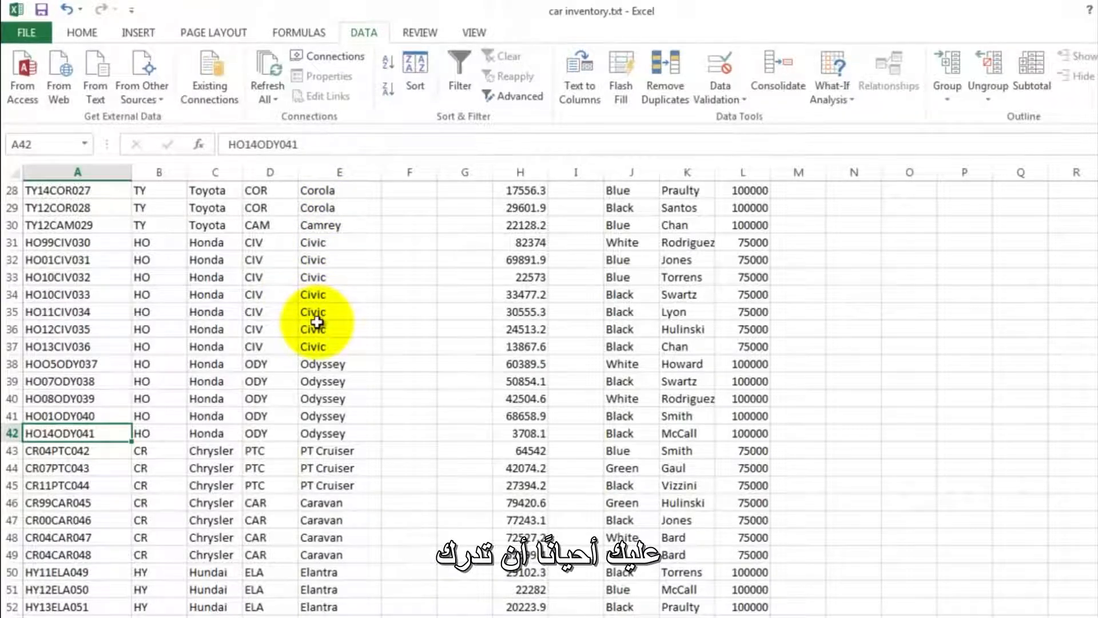
- Enter =MID(A2,3,2) in F2 to extract the two-digit manufacture year from the Car ID
scroll(337, 343, "down", 3)
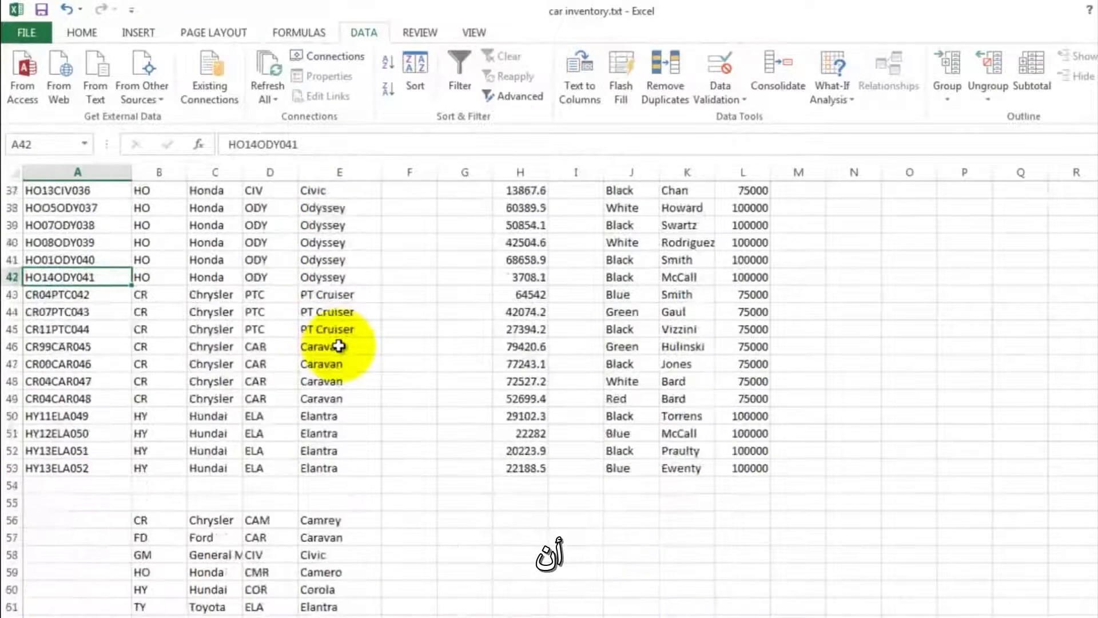
scroll(339, 346, "up", 12)
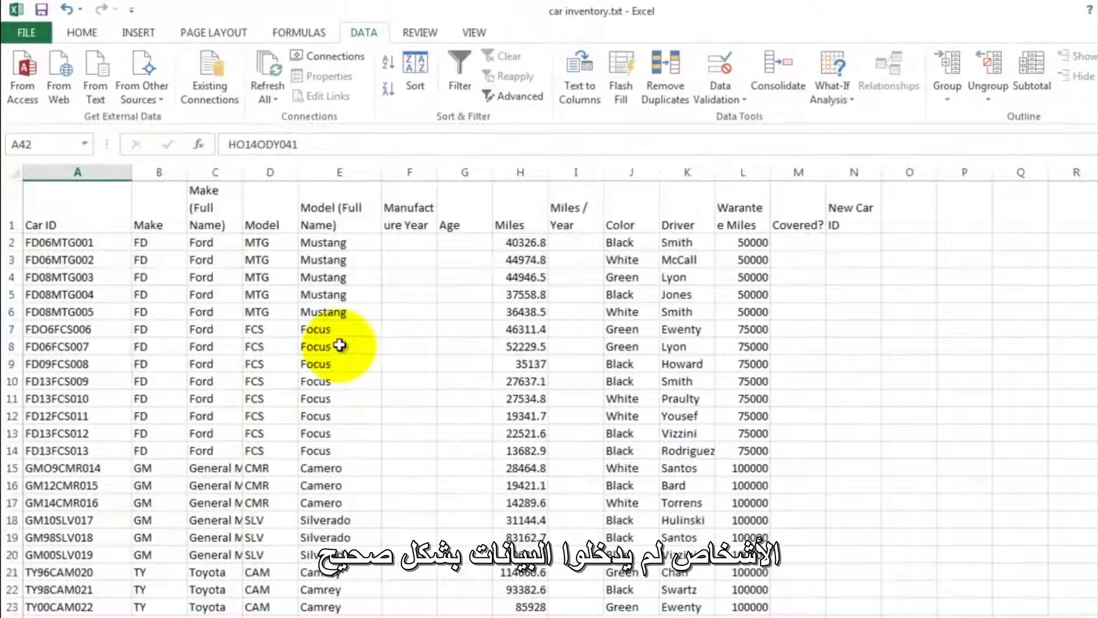
left_click(398, 240)
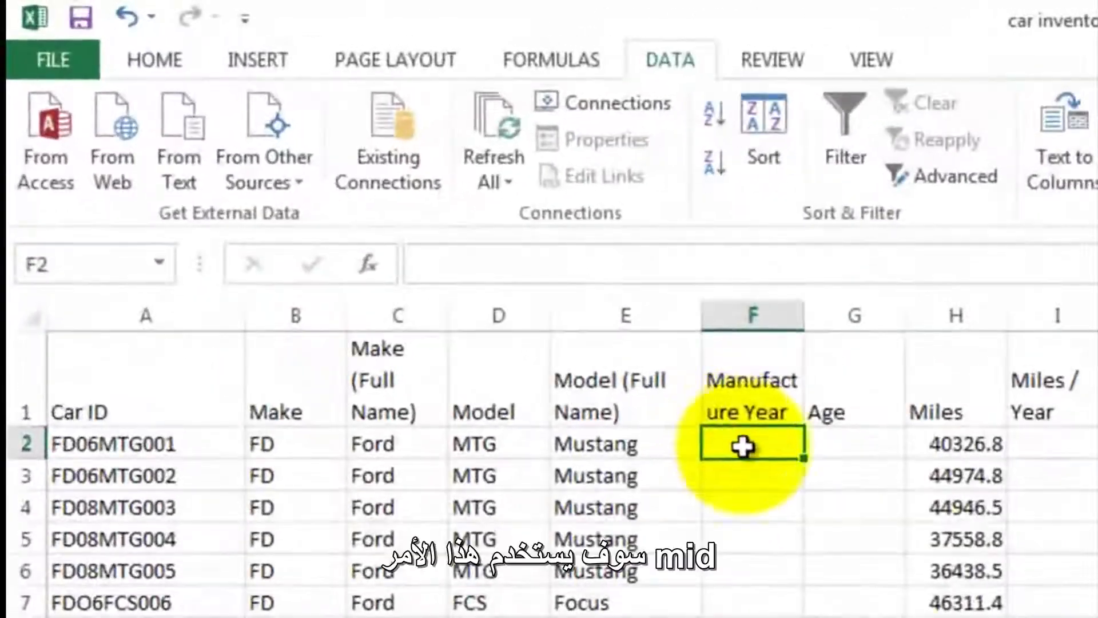
type("=")
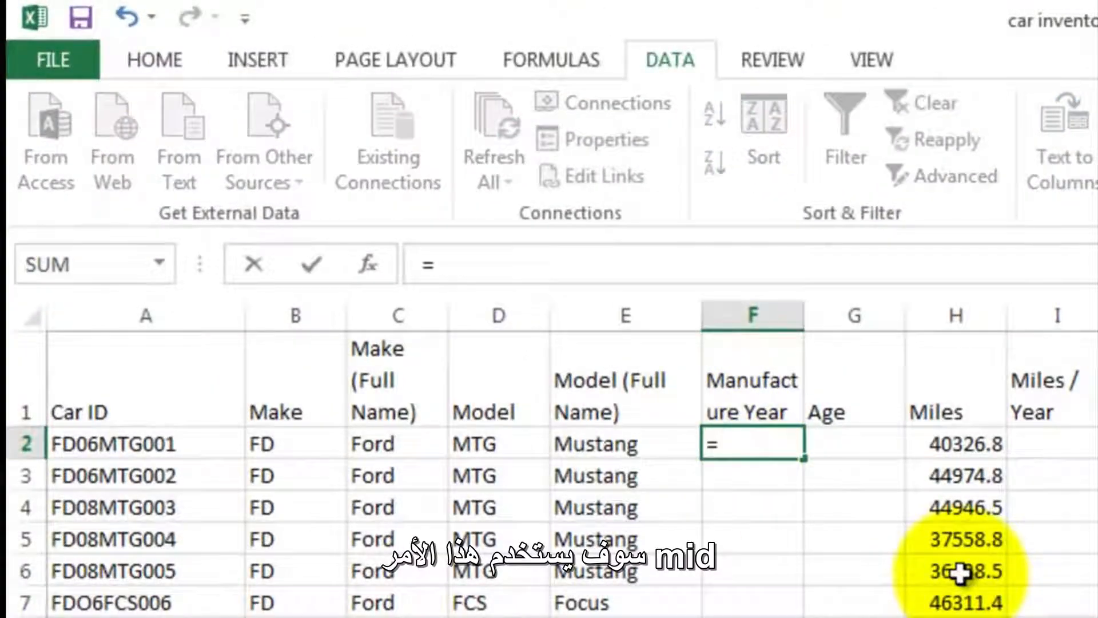
type("mid(")
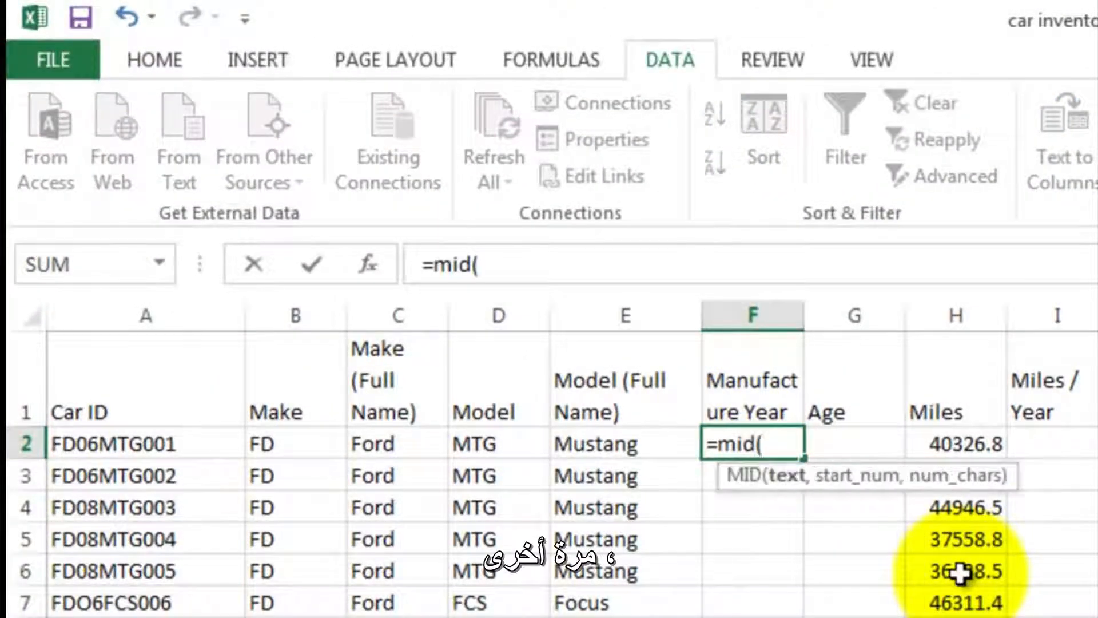
left_click(86, 455)
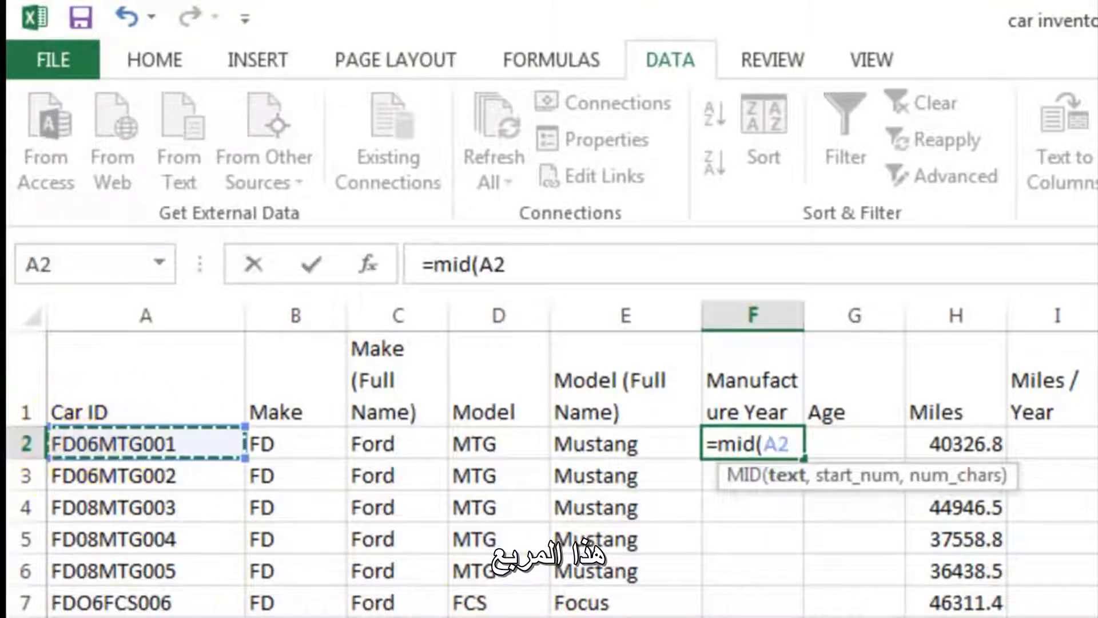
type(",")
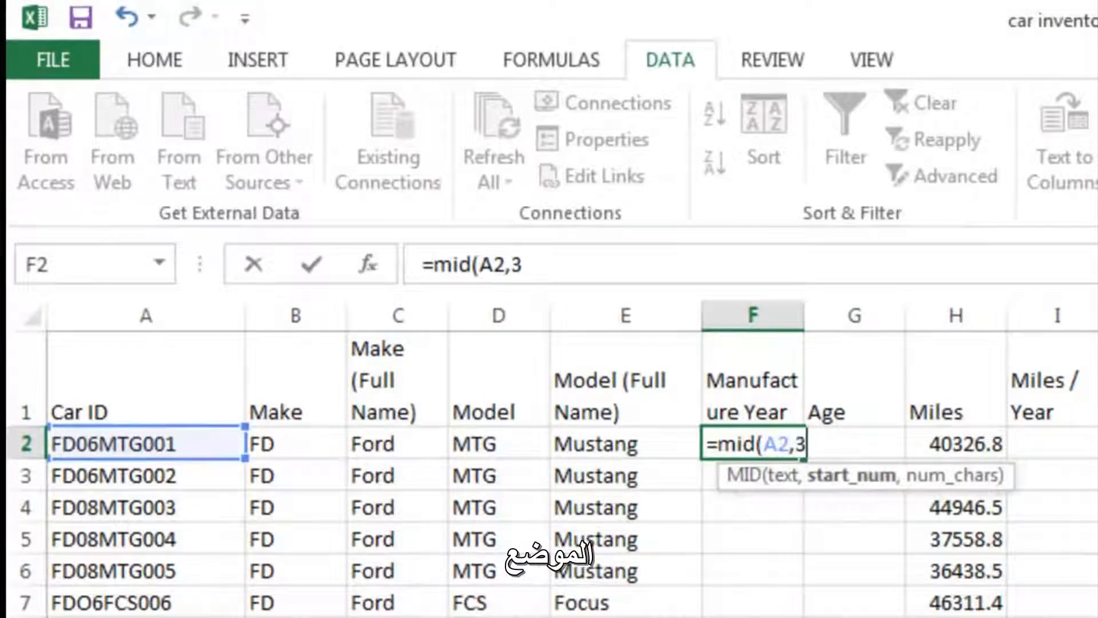
type("3,2")
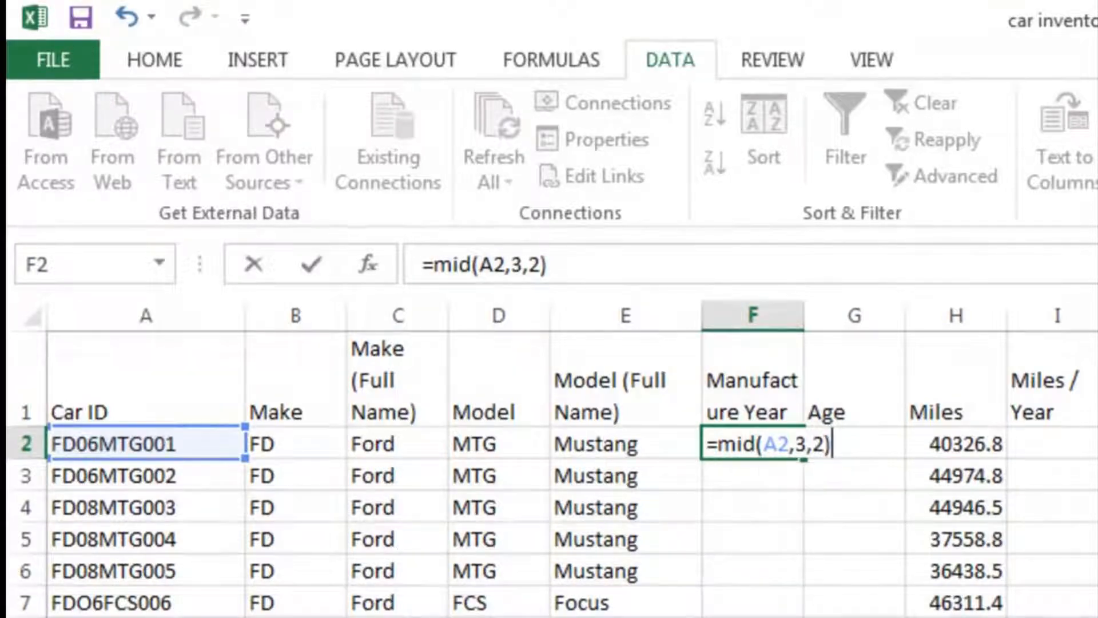
key("Return")
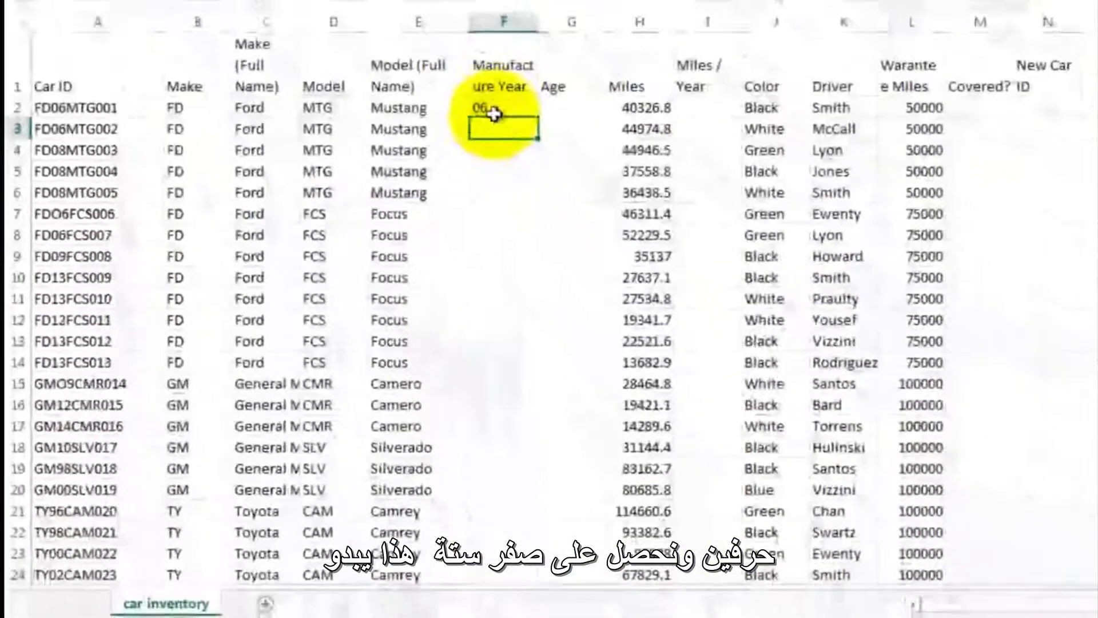
- Copy the year formula from F2 down the Manufacture Year column through F53
left_click(493, 114)
left_click_drag(542, 117, 522, 525)
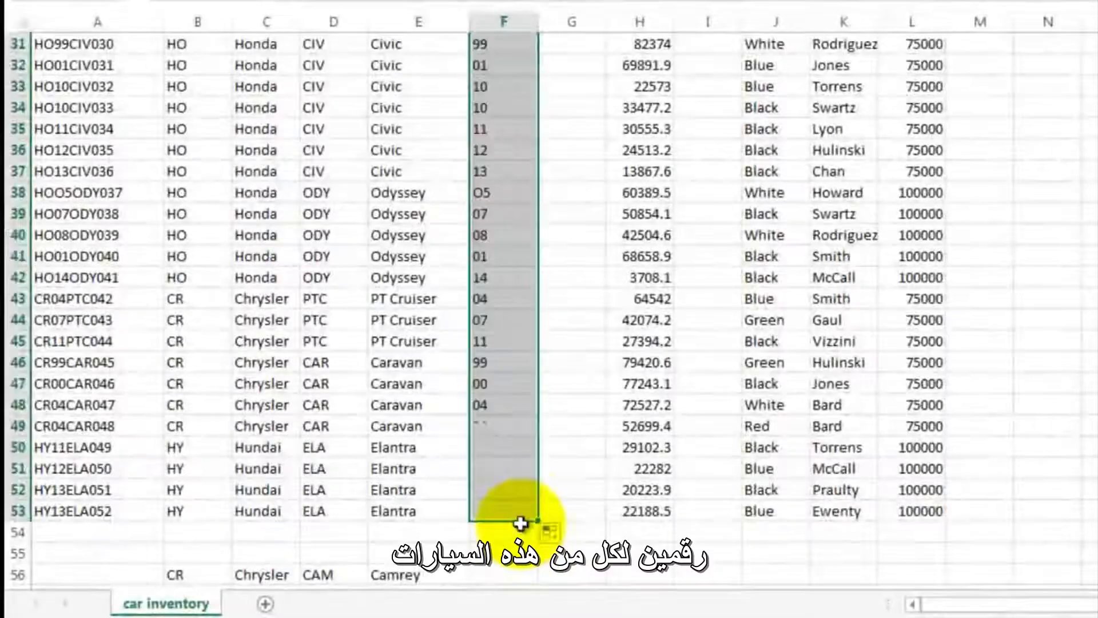
left_click(565, 179)
- Enter =14-F2 in G2 to calculate the car's age and copy the formula down the Age column through G16
scroll(565, 180, "up", 10)
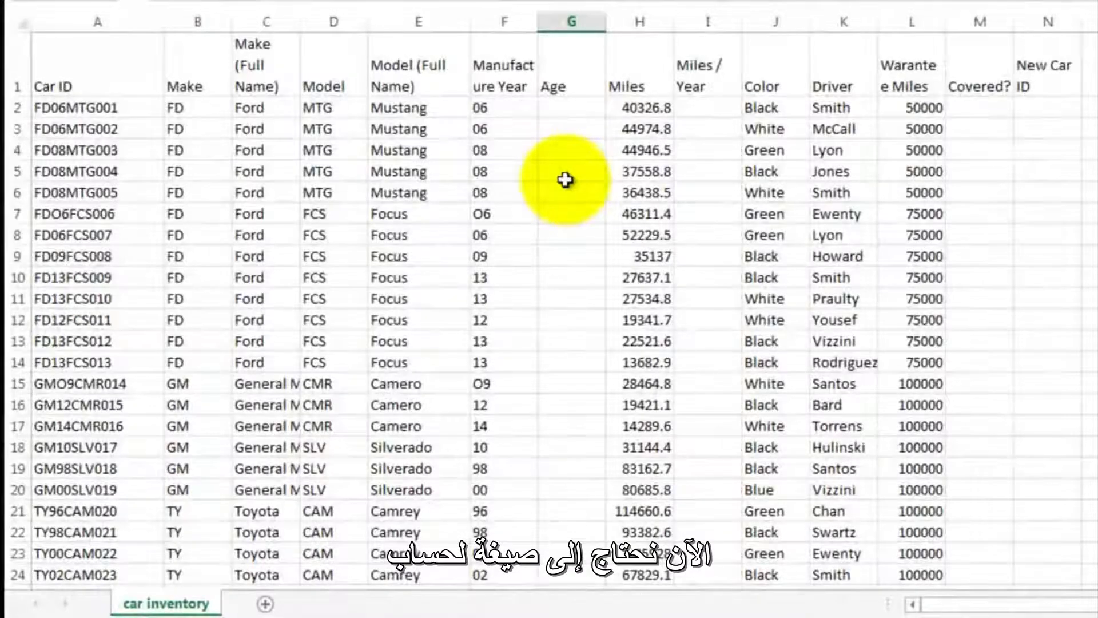
left_click(568, 105)
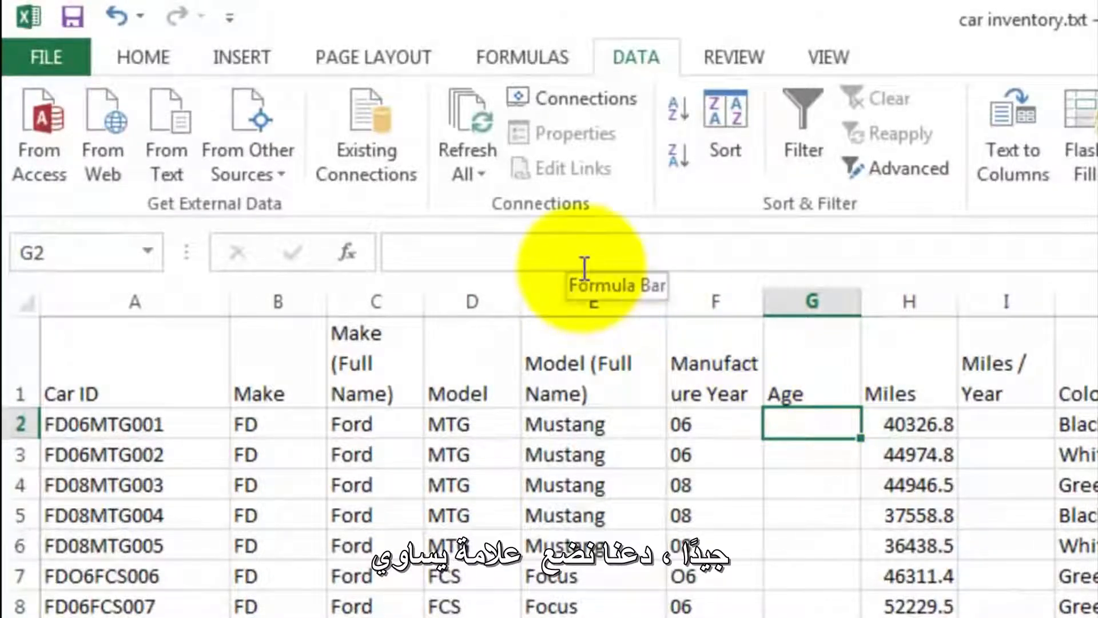
type("=14")
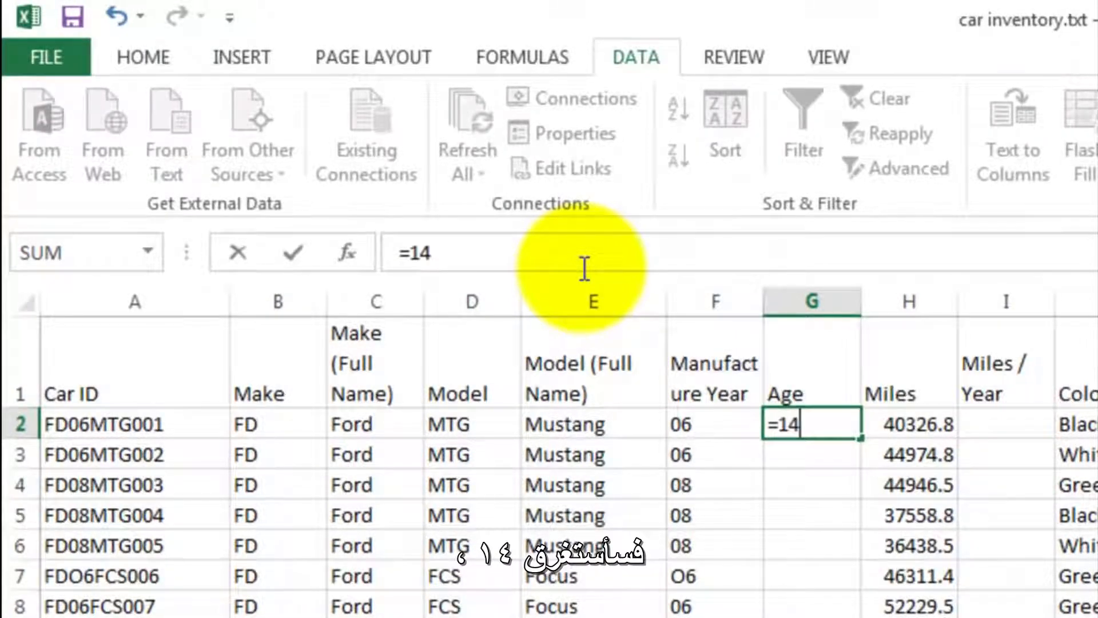
type("-")
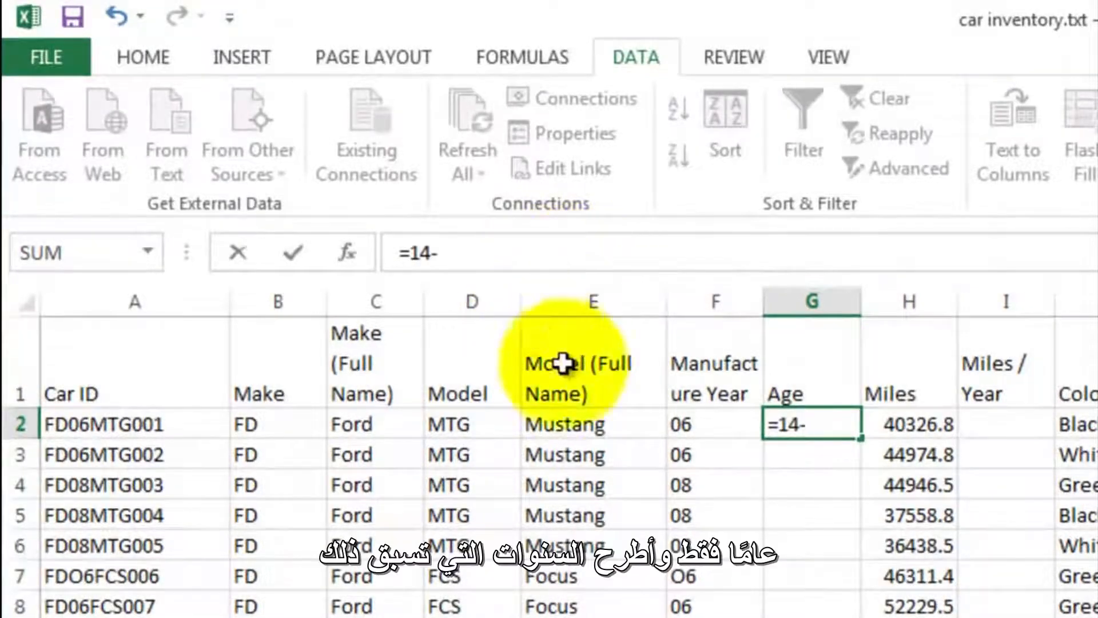
left_click(711, 424)
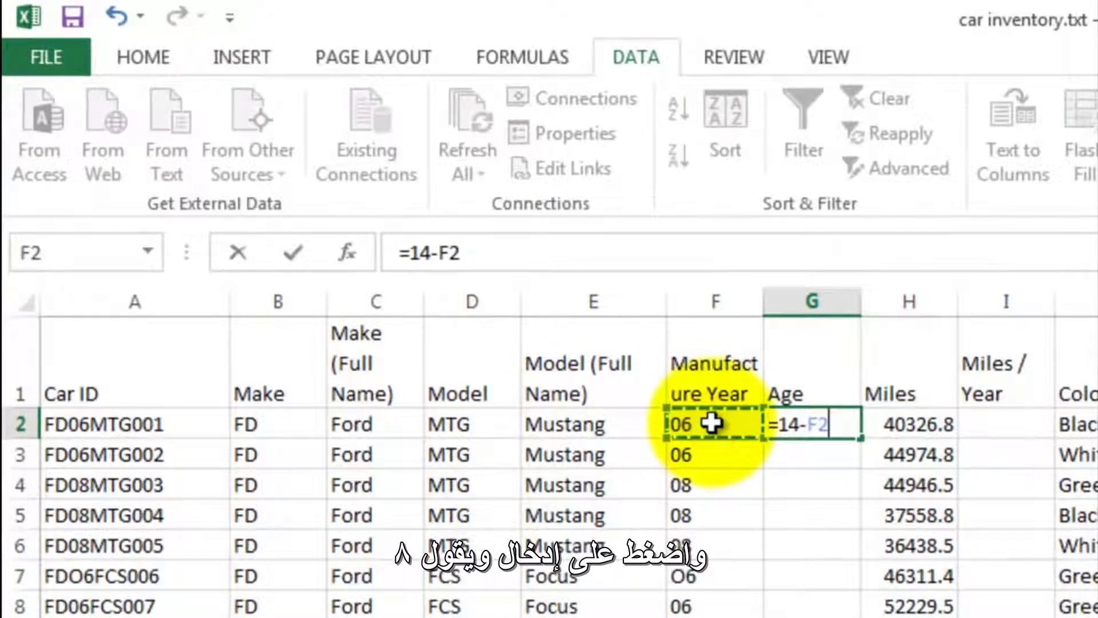
key("Return")
left_click(821, 423)
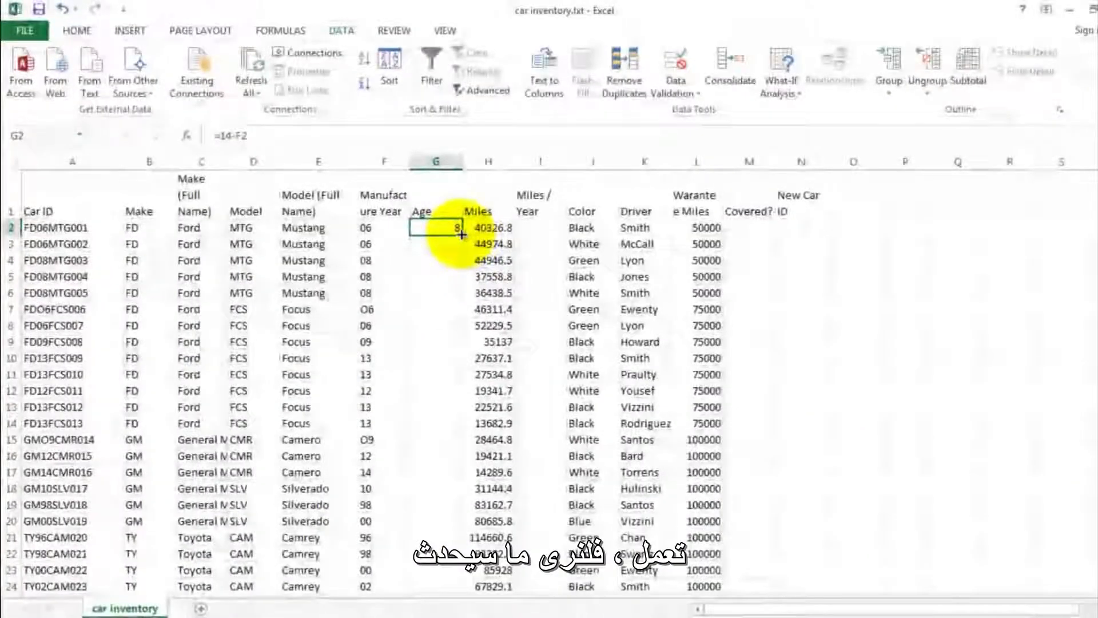
left_click_drag(461, 233, 437, 469)
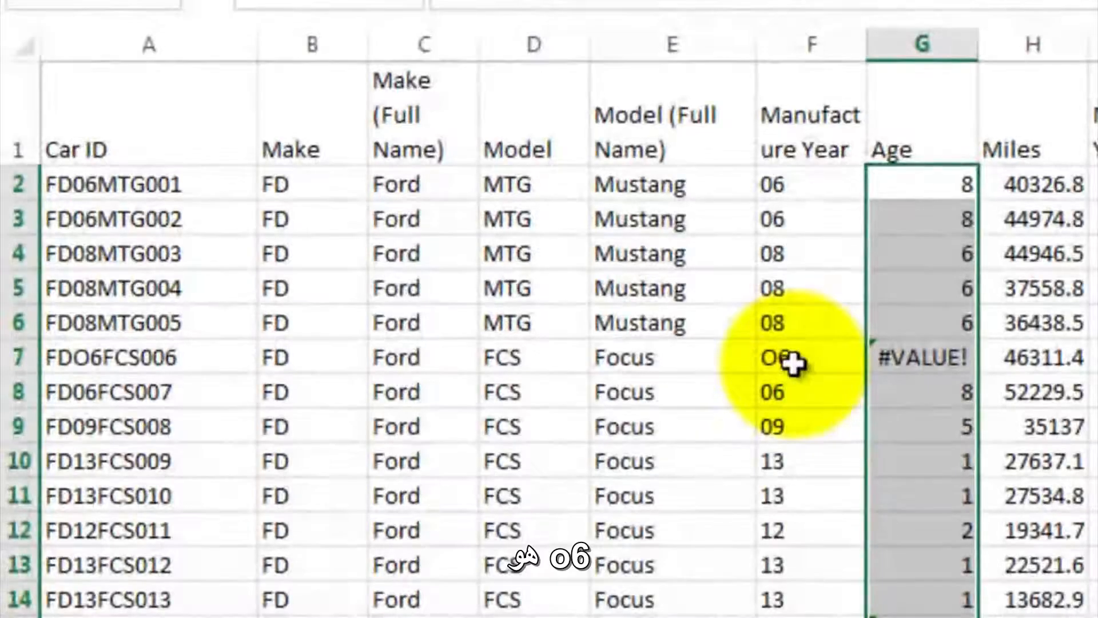
- Trace the #VALUE! error in G7 to its Car ID and correct A7 to FD06FCS006 with a zero
left_click(407, 314)
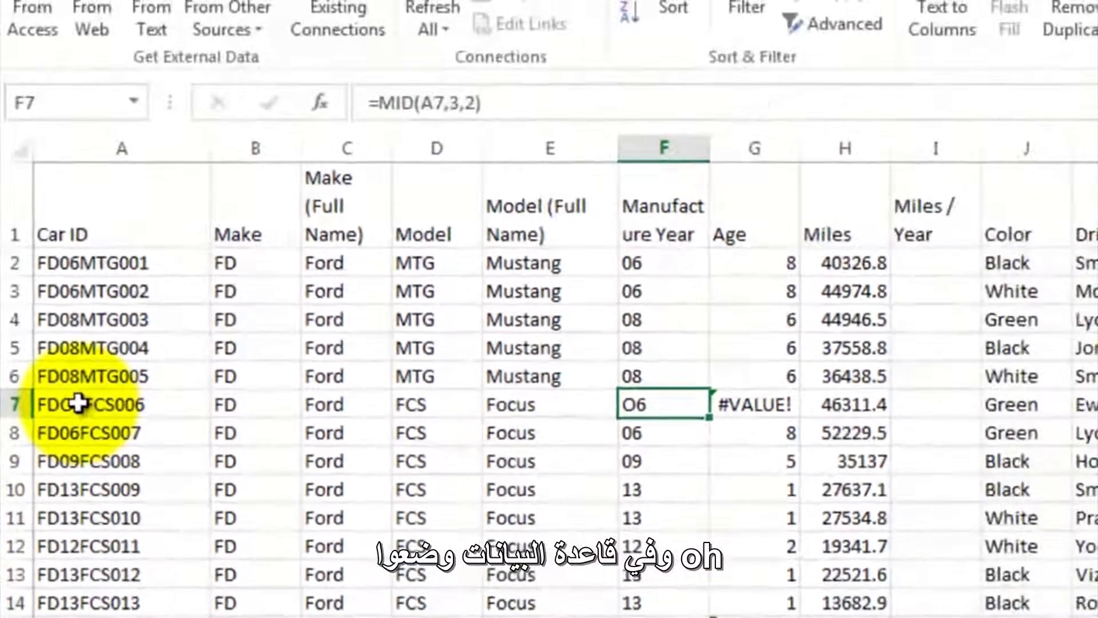
left_click(79, 403)
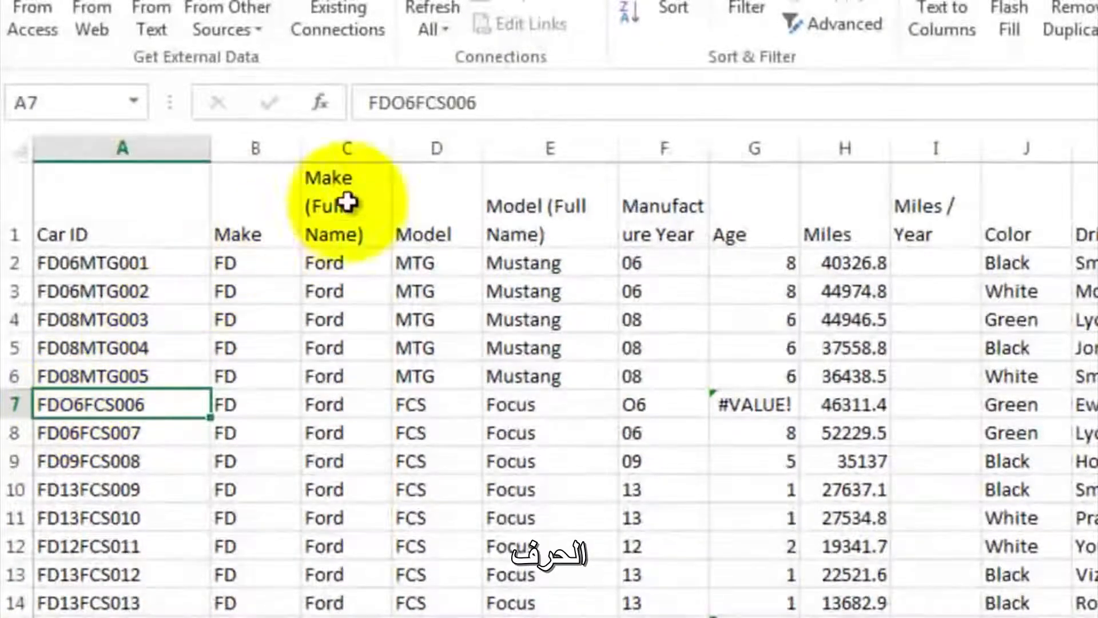
left_click(403, 106)
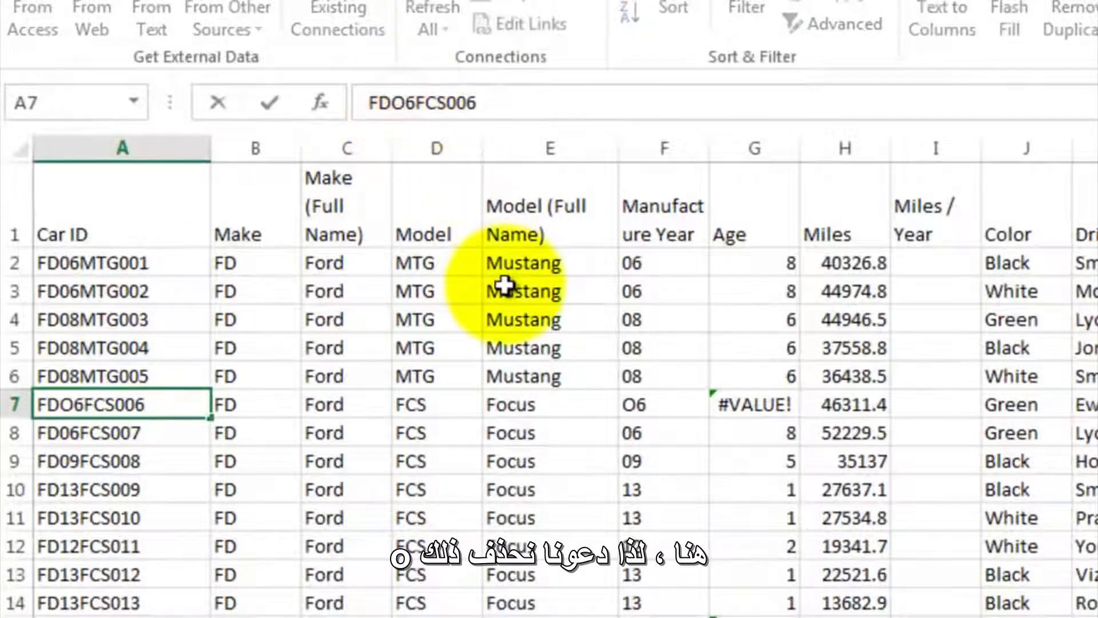
type("0")
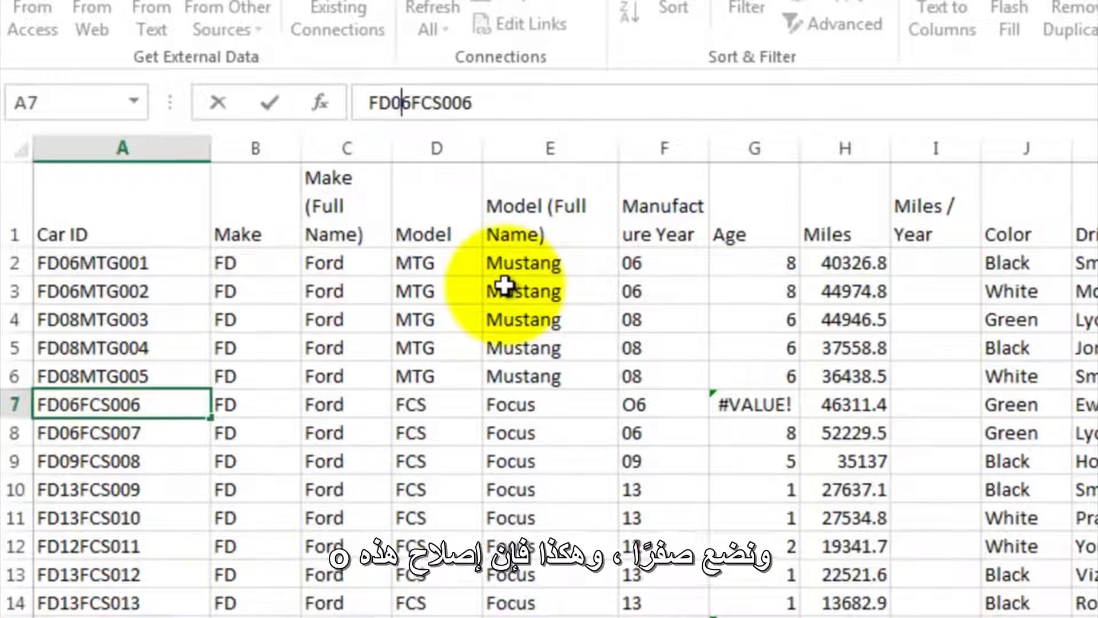
key("Return")
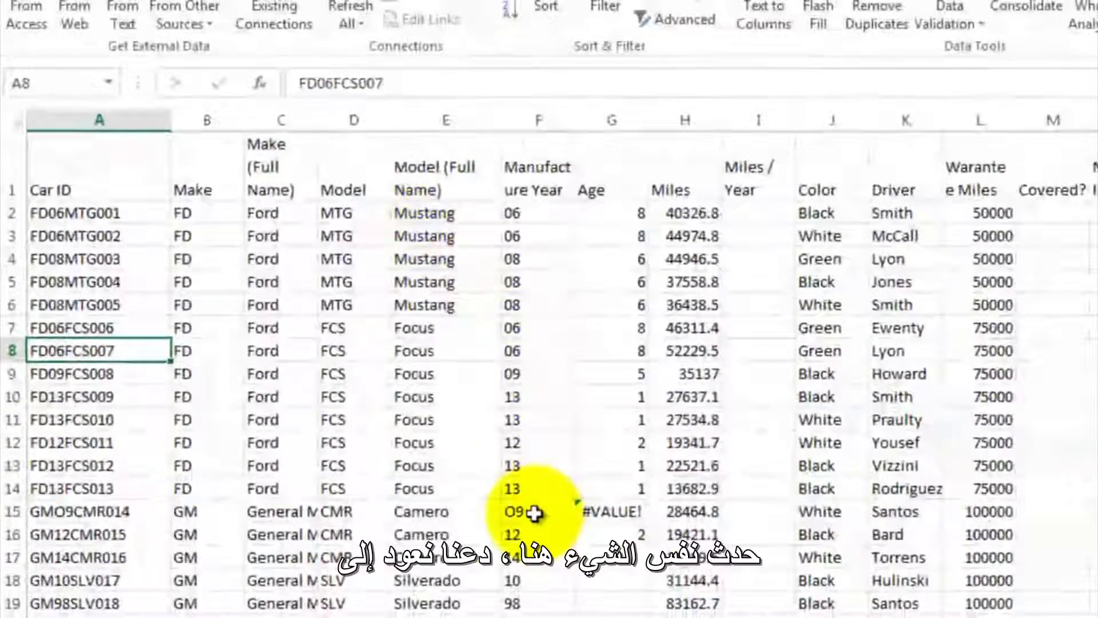
- Correct the Car ID in A15 to GM09CMR014, replacing the letter O with a zero
left_click(124, 511)
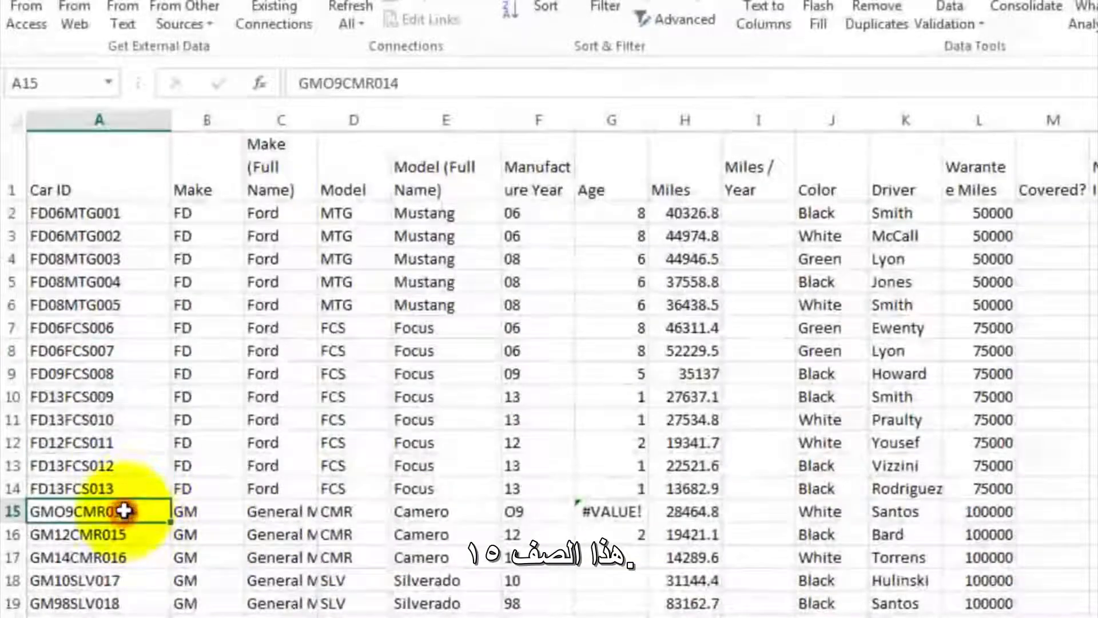
left_click(334, 84)
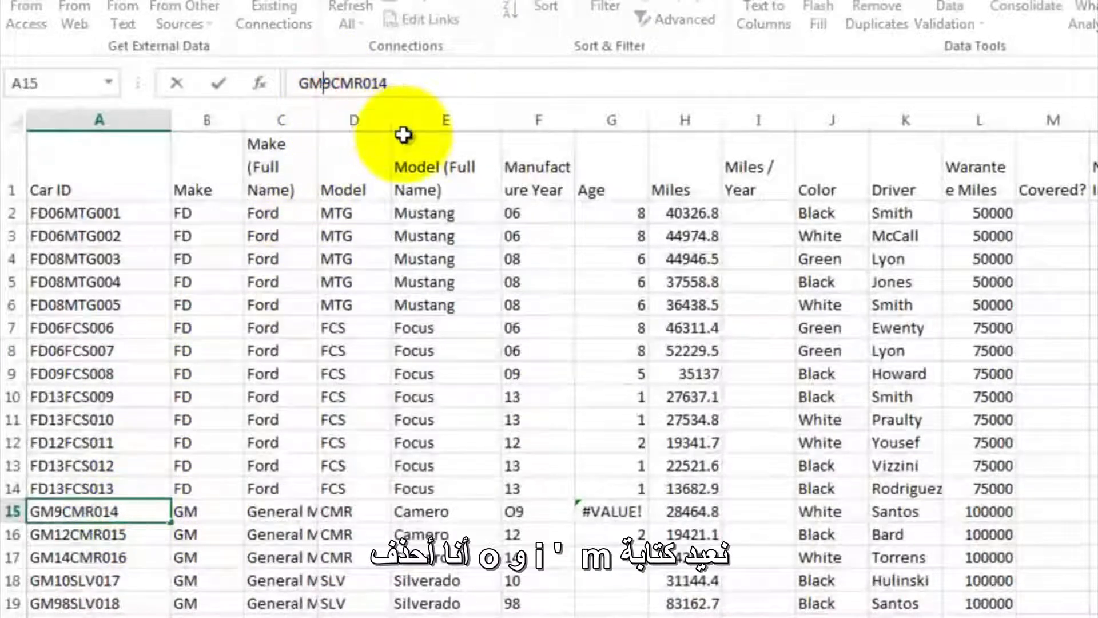
type("0")
key("Return")
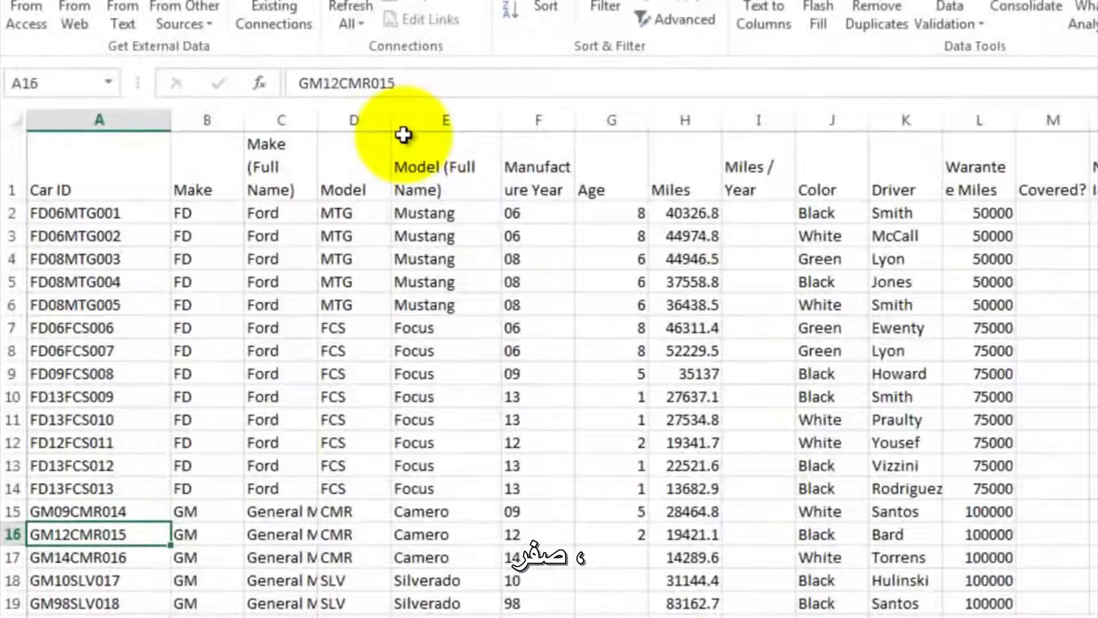
- Copy the age formula from G16 down the rest of the Age column through G53
left_click(622, 531)
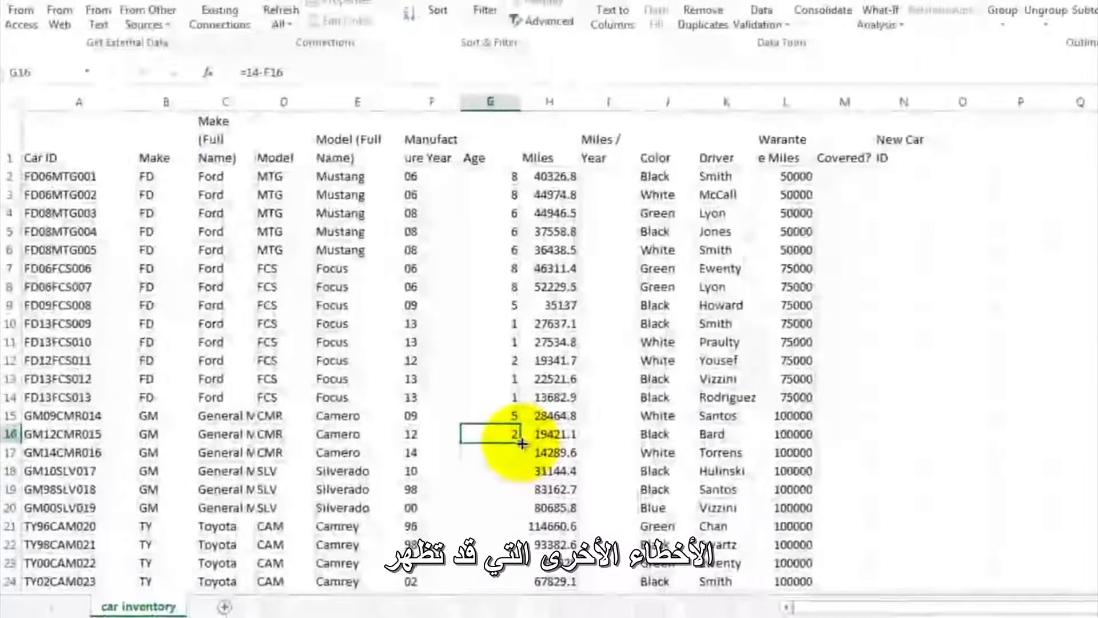
left_click_drag(648, 546, 637, 617)
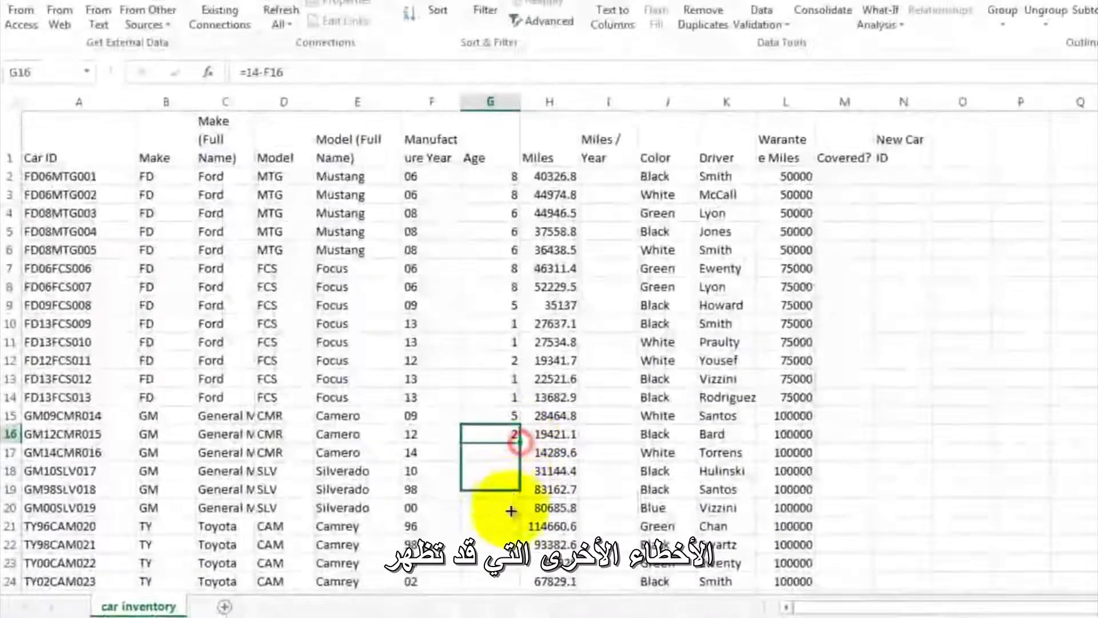
left_click_drag(511, 511, 507, 613)
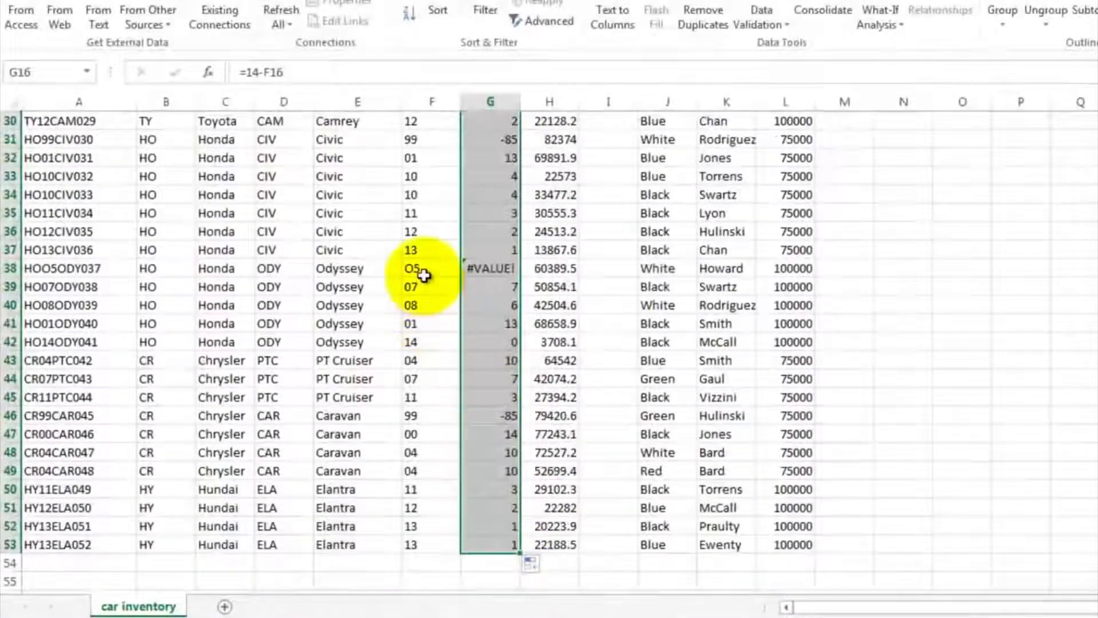
- Trace the #VALUE! error in G38 to its Car ID and correct A38 to HO05ODY037
left_click(489, 268)
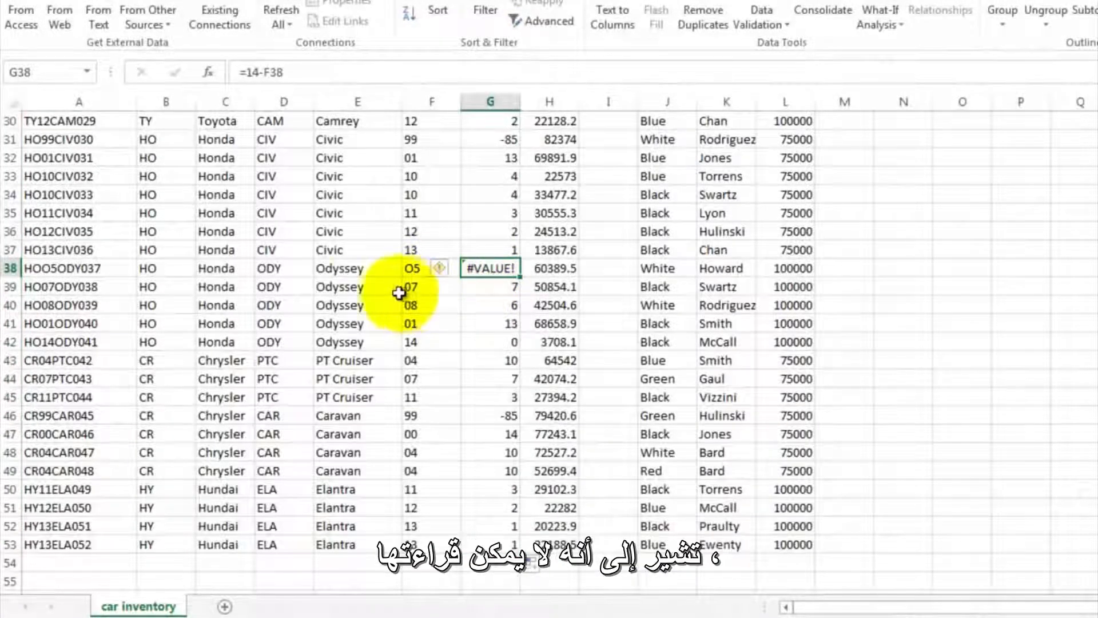
left_click(63, 270)
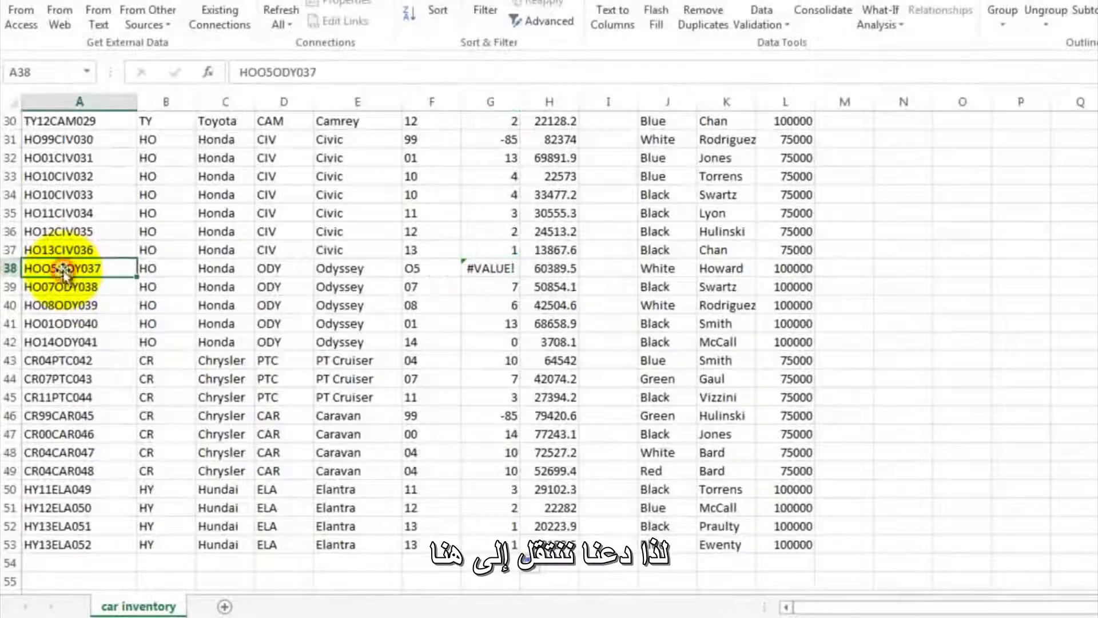
left_click(266, 72)
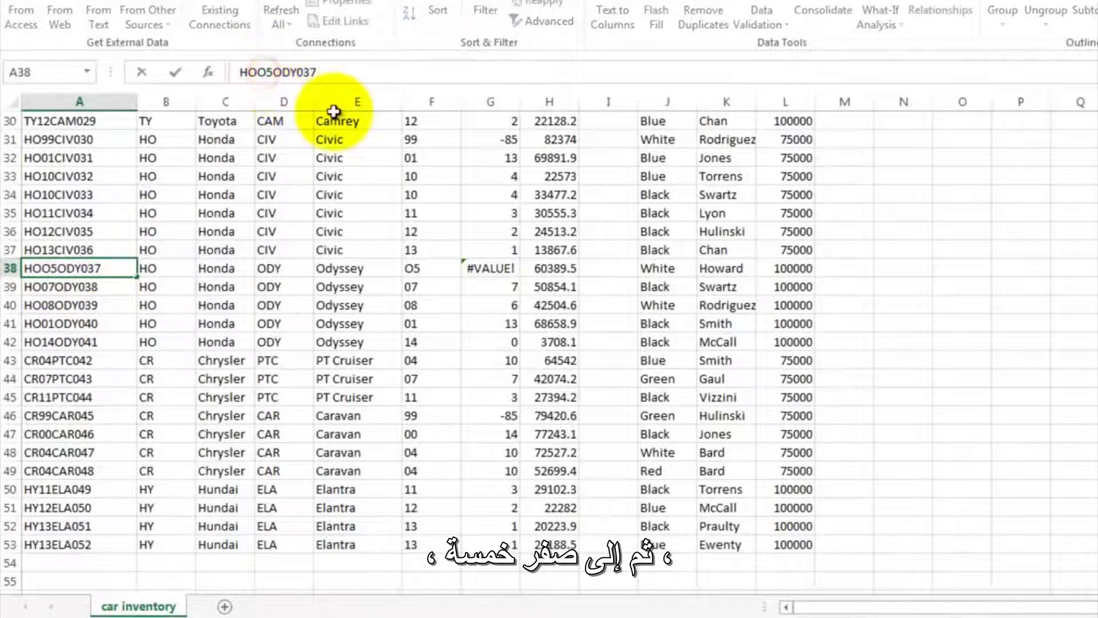
key("BackSpace")
type("0")
key("Return")
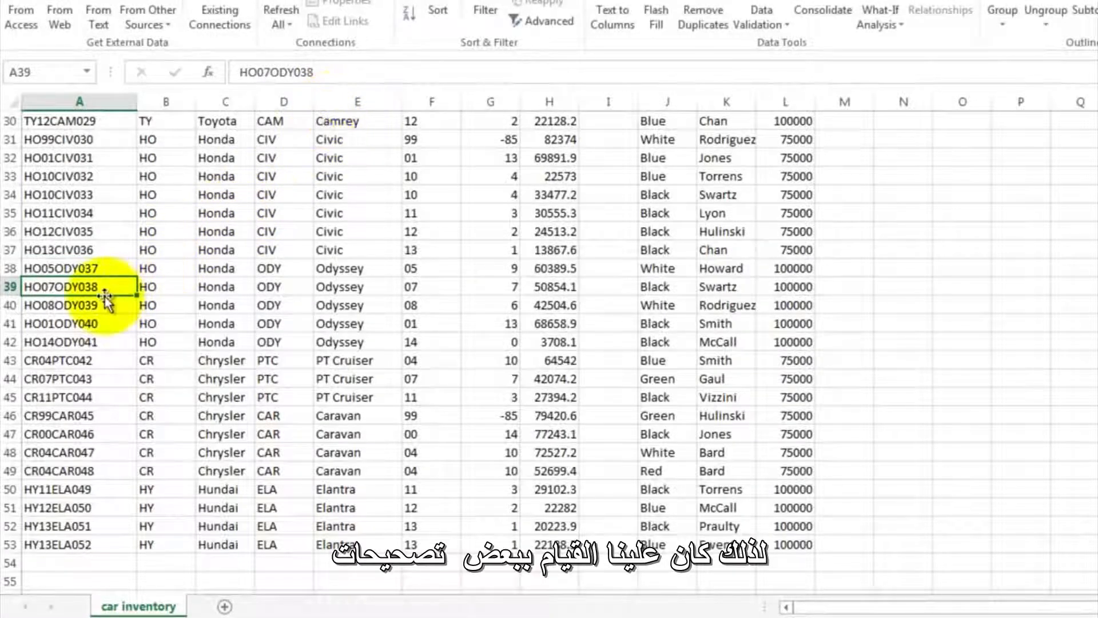
- Examine how the negative age in row 19 is calculated, checking the formulas in F19 and G19
scroll(292, 304, "up", 10)
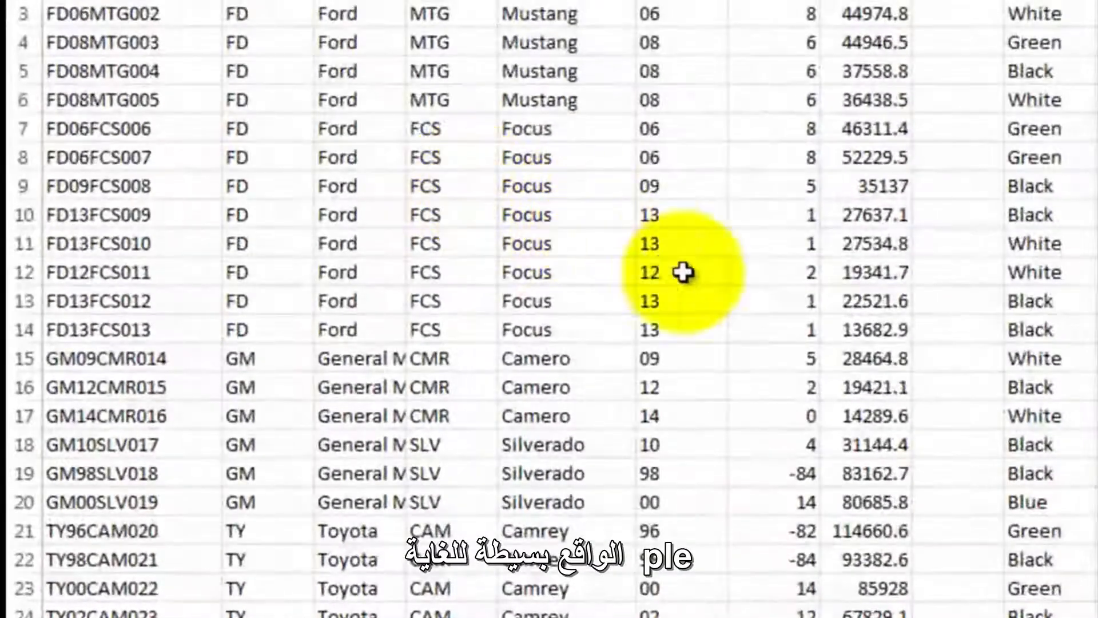
left_click(774, 473)
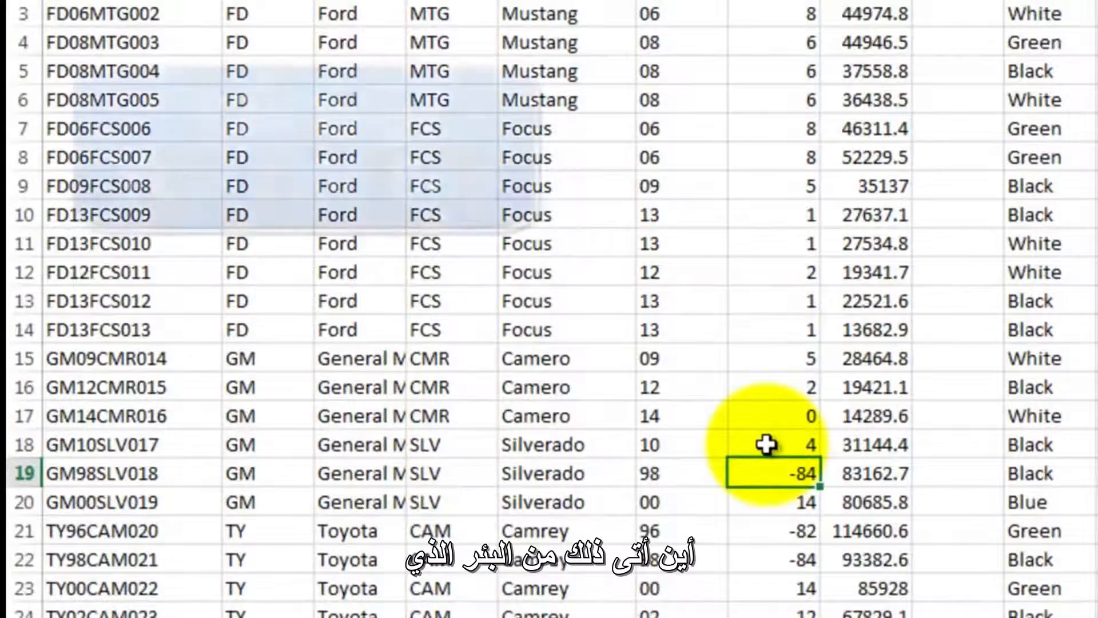
scroll(766, 444, "down", 3)
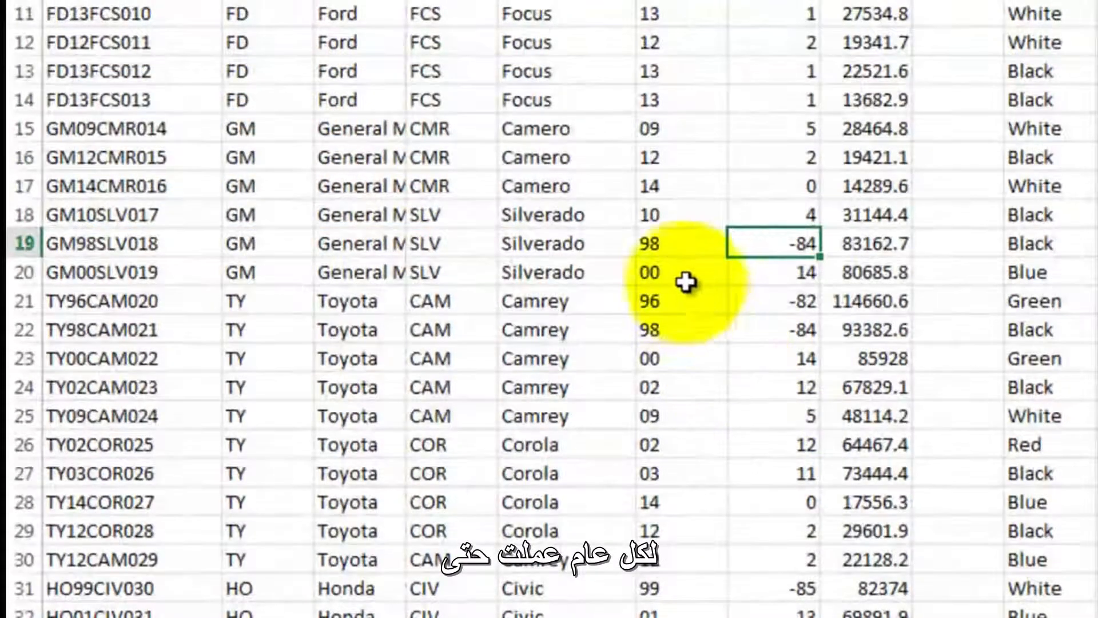
left_click(675, 245)
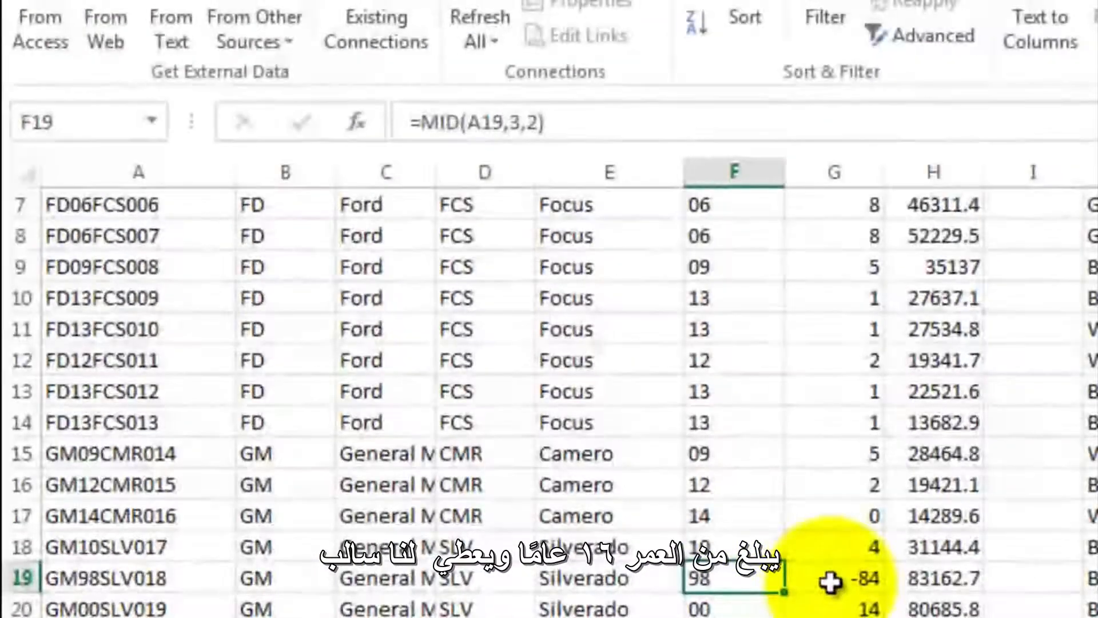
left_click(830, 582)
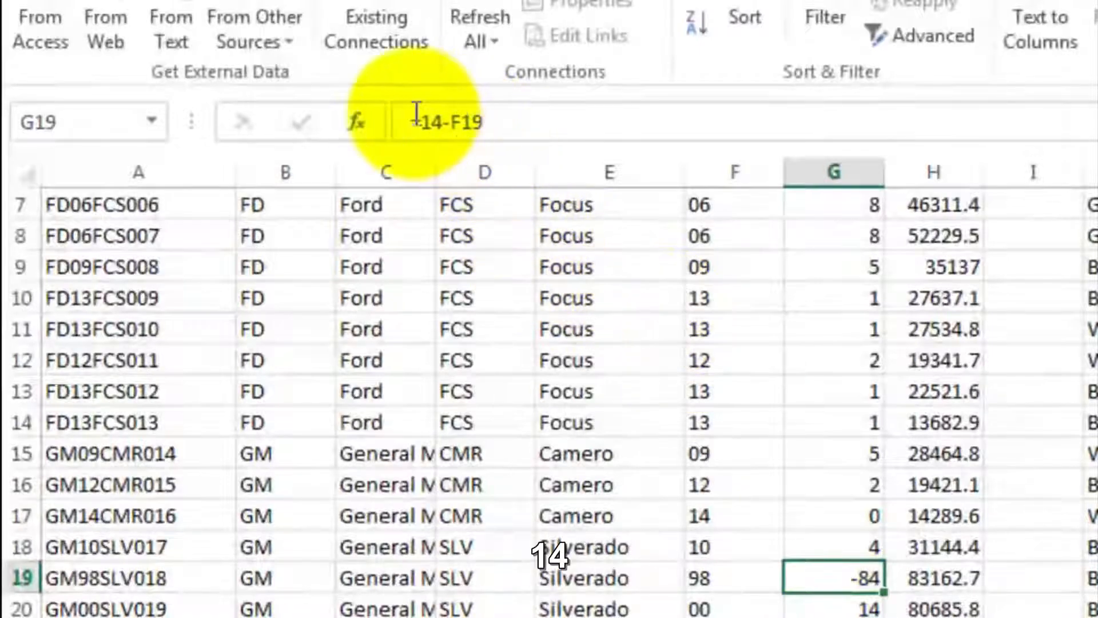
double_click(836, 576)
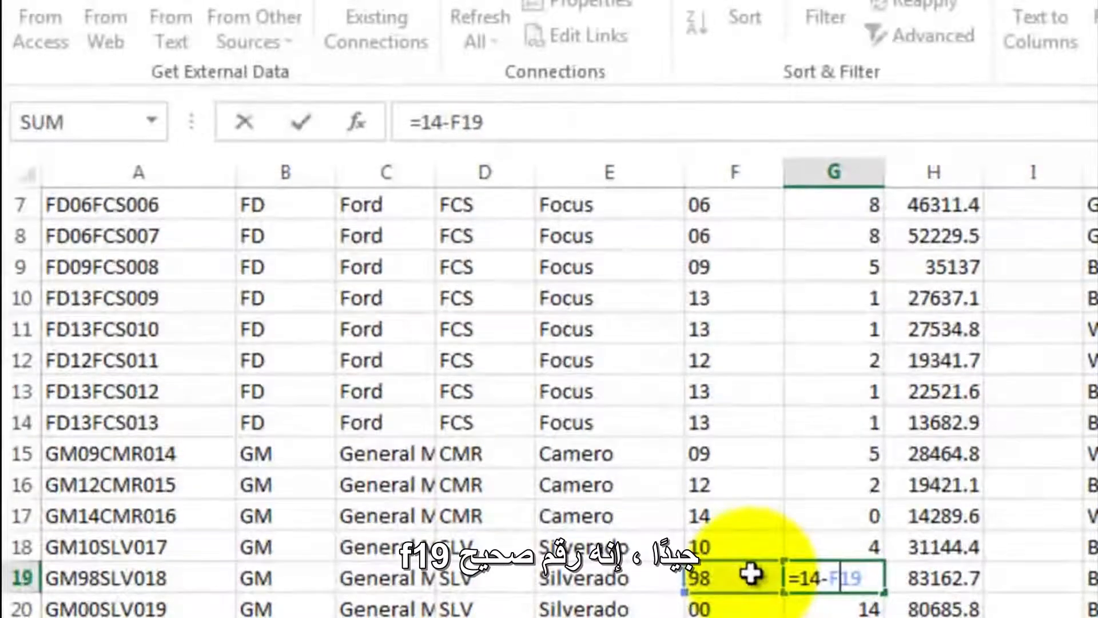
key("Return")
left_click(817, 577)
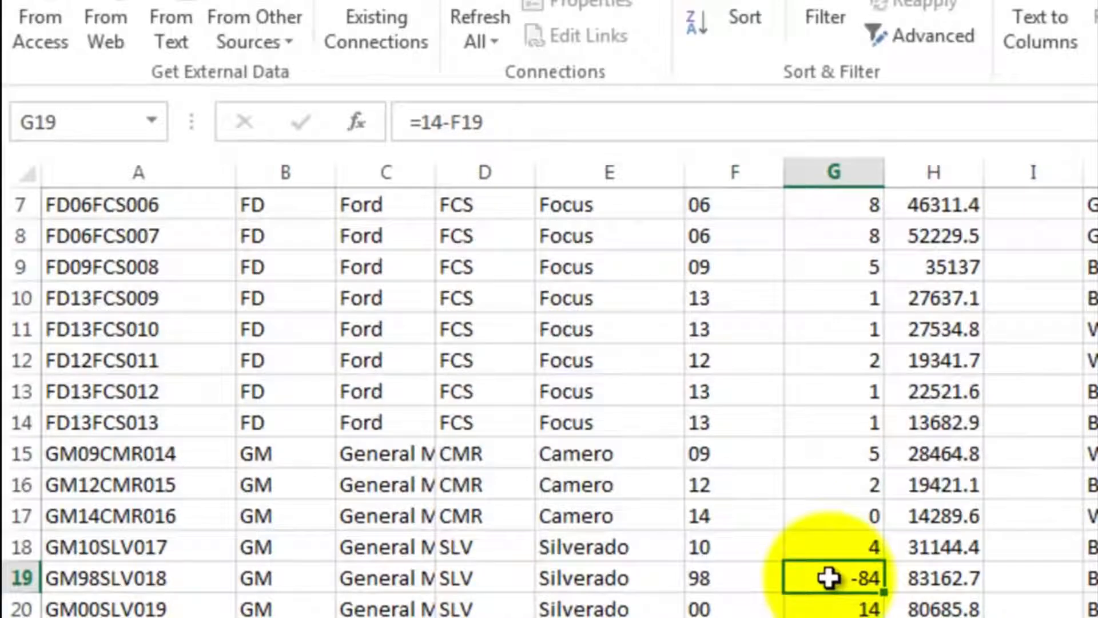
- Clear the existing age formula from G2
scroll(829, 577, "up", 2)
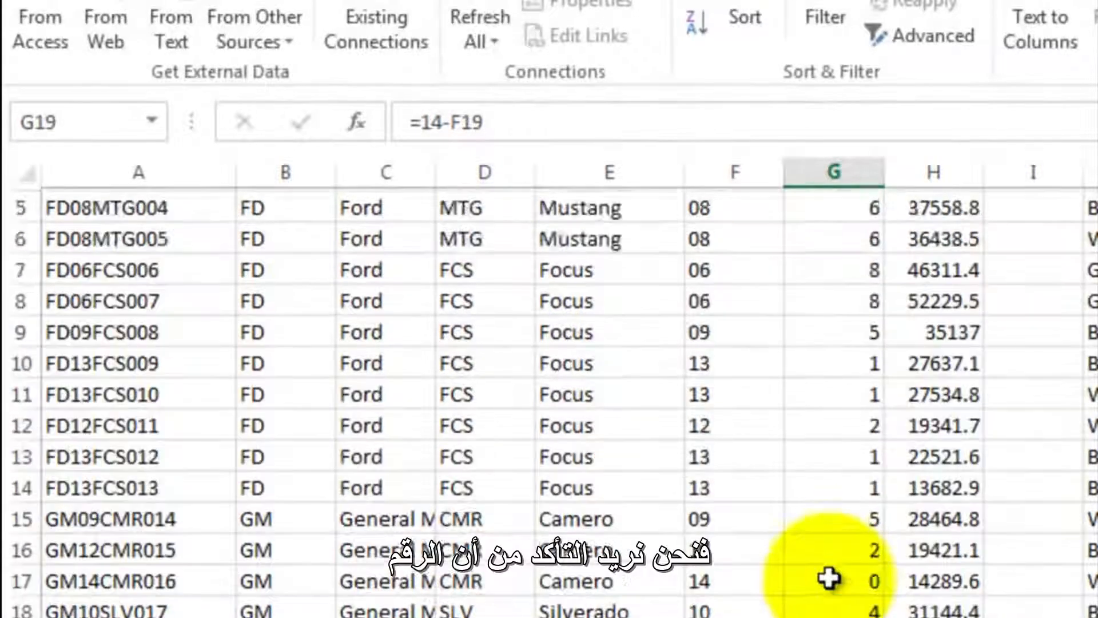
left_click(835, 295)
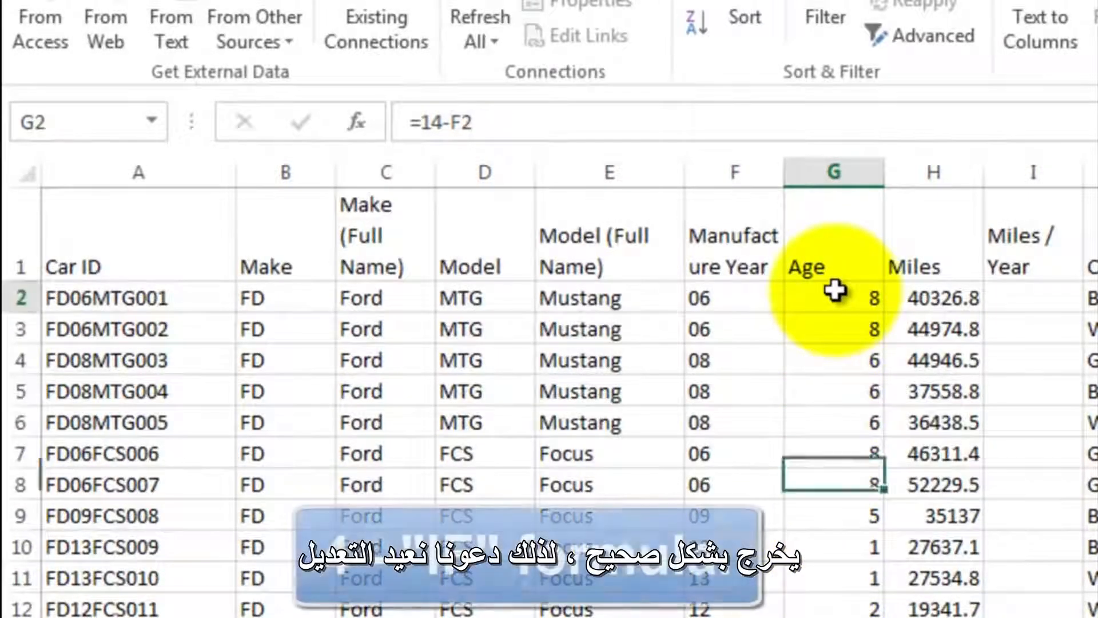
left_click(501, 119)
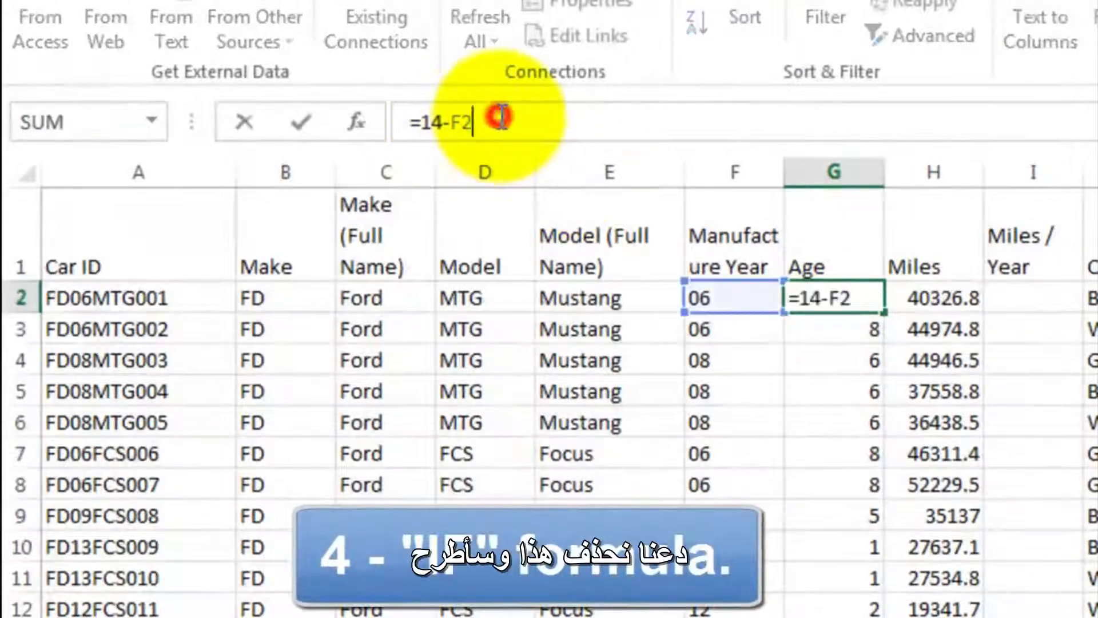
key("BackSpace")
key("BackSpace")
key("BackSpace")
key("BackSpace")
key("BackSpace")
key("BackSpace")
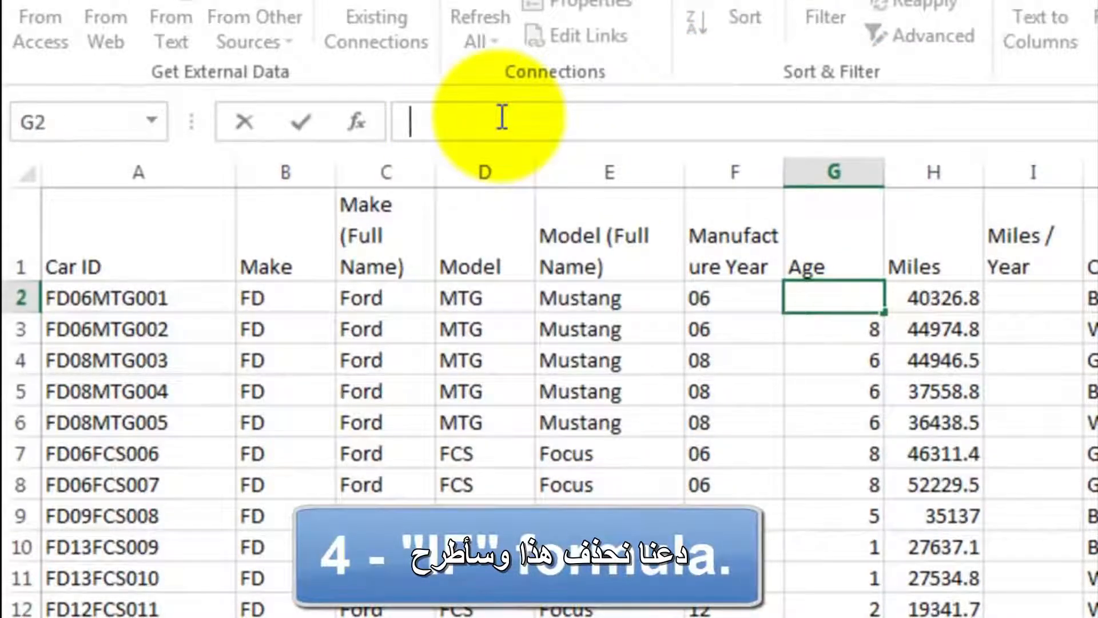
- Start an IF formula in G2 with the logical test 14-F2<0
type("=if(")
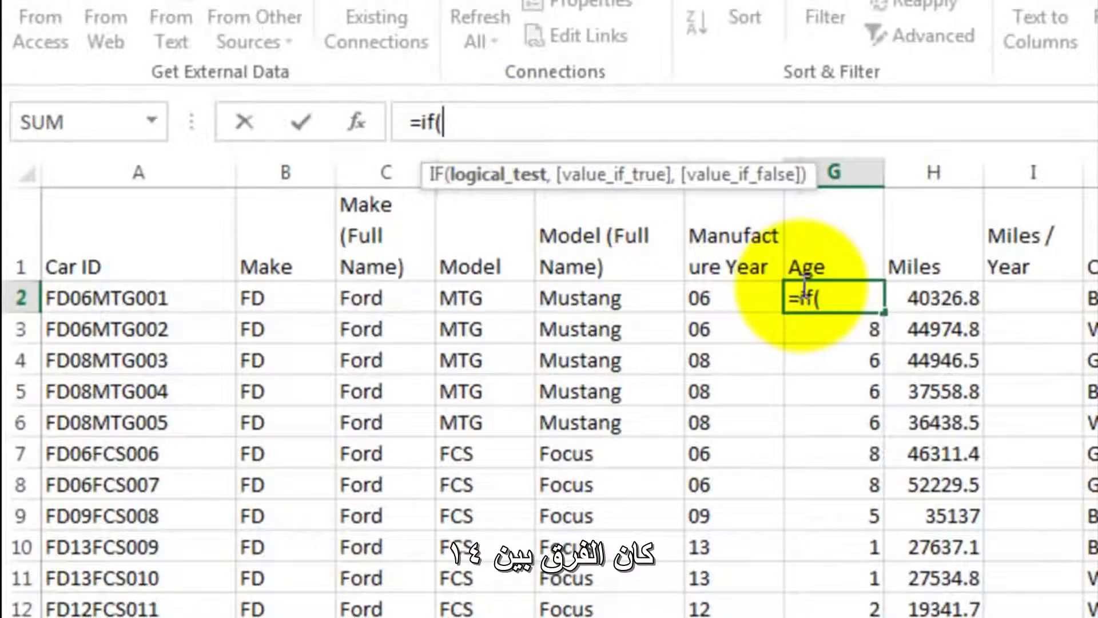
type("14-")
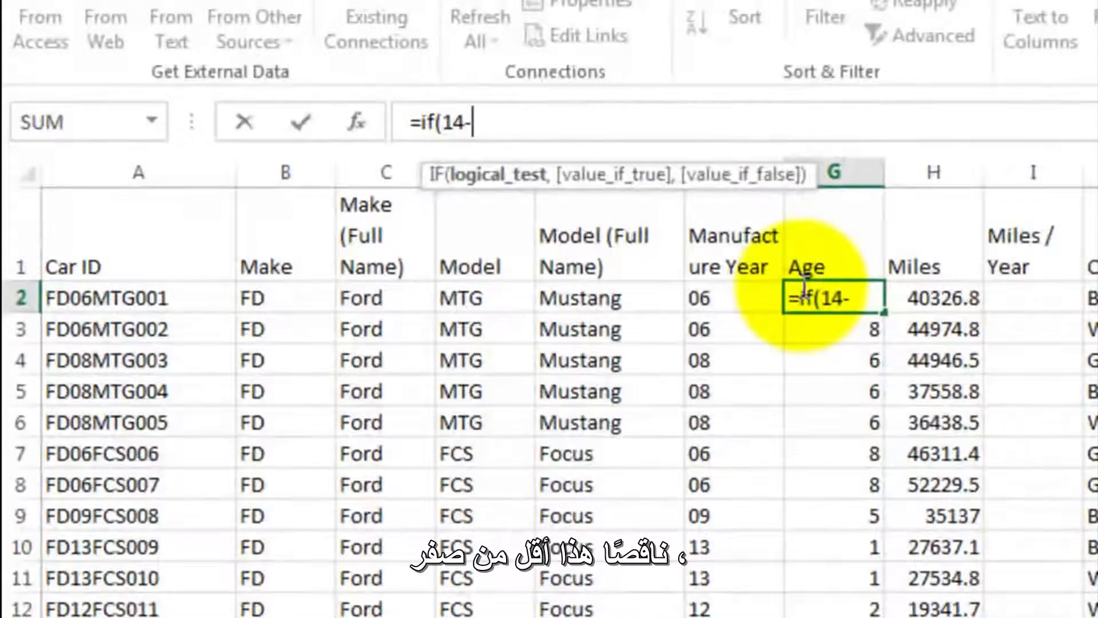
left_click(737, 300)
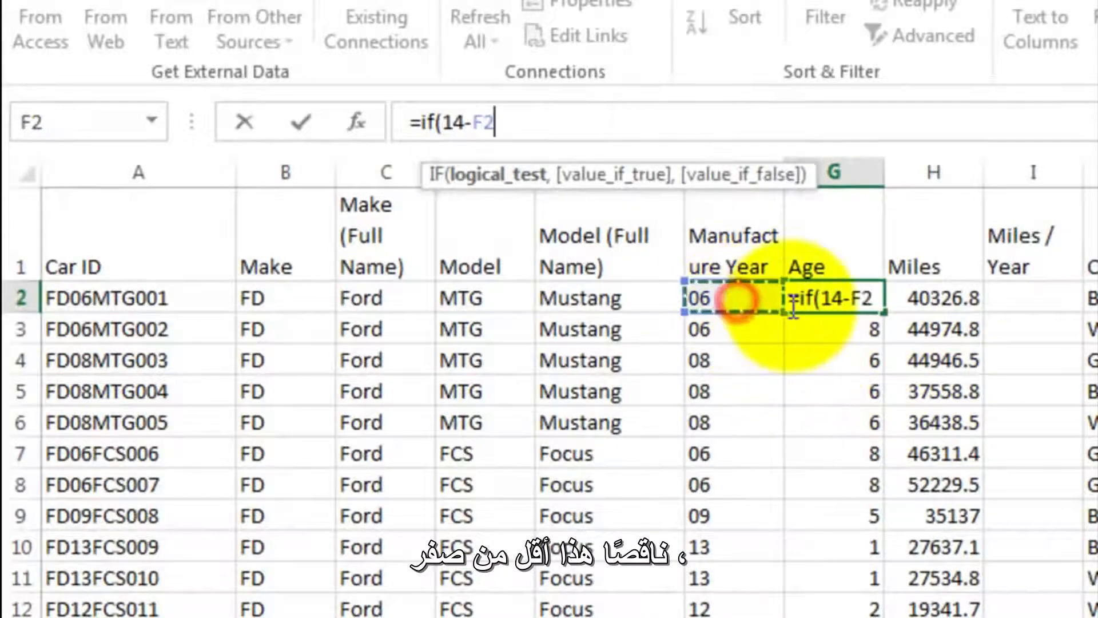
type("<0")
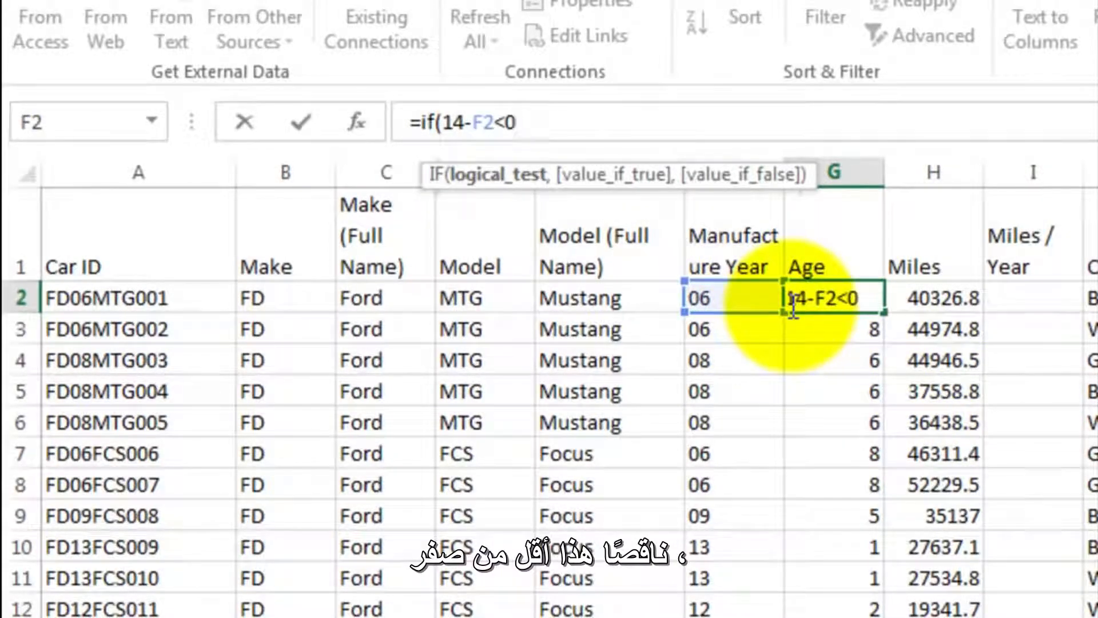
type(",")
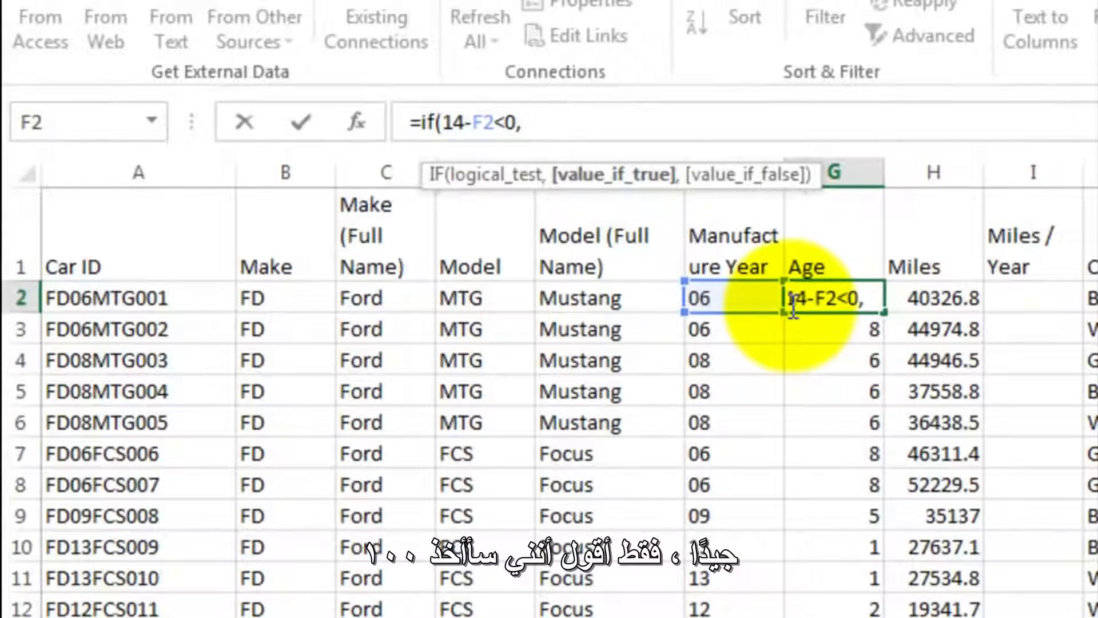
- Complete the IF formula in G2 with 100-F2+14 as the true value and 14-F2 as the false value
type("100-")
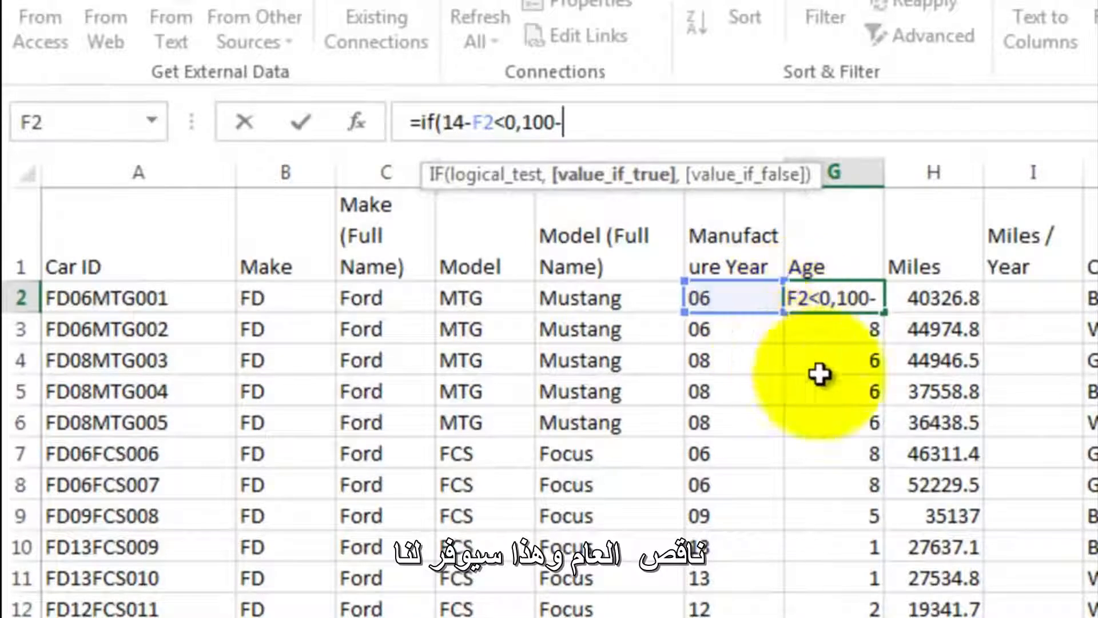
left_click(731, 300)
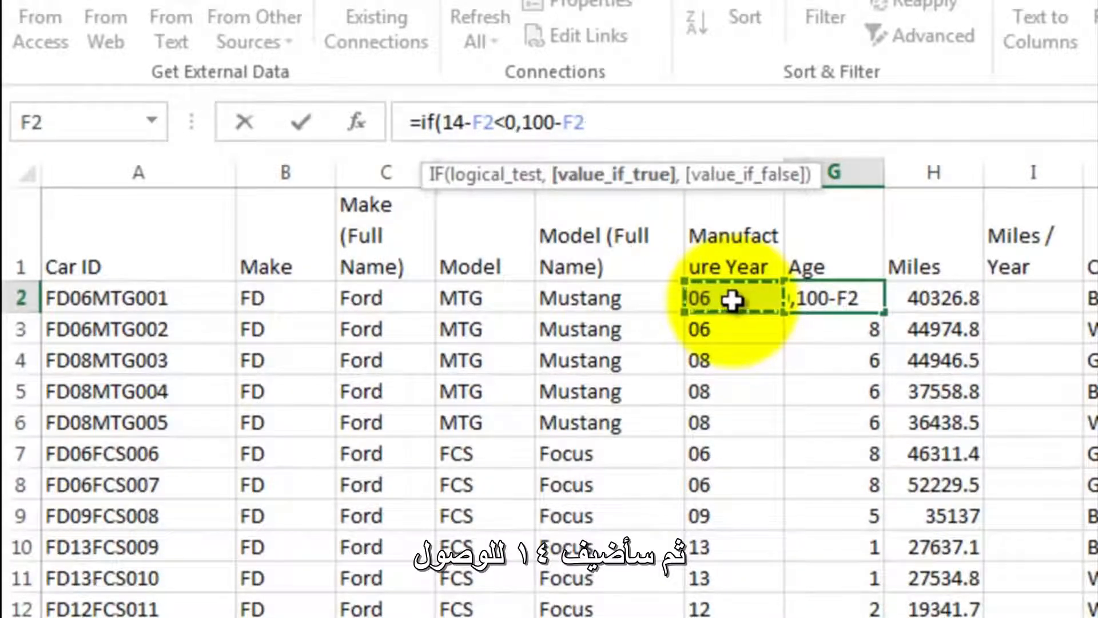
type("+14")
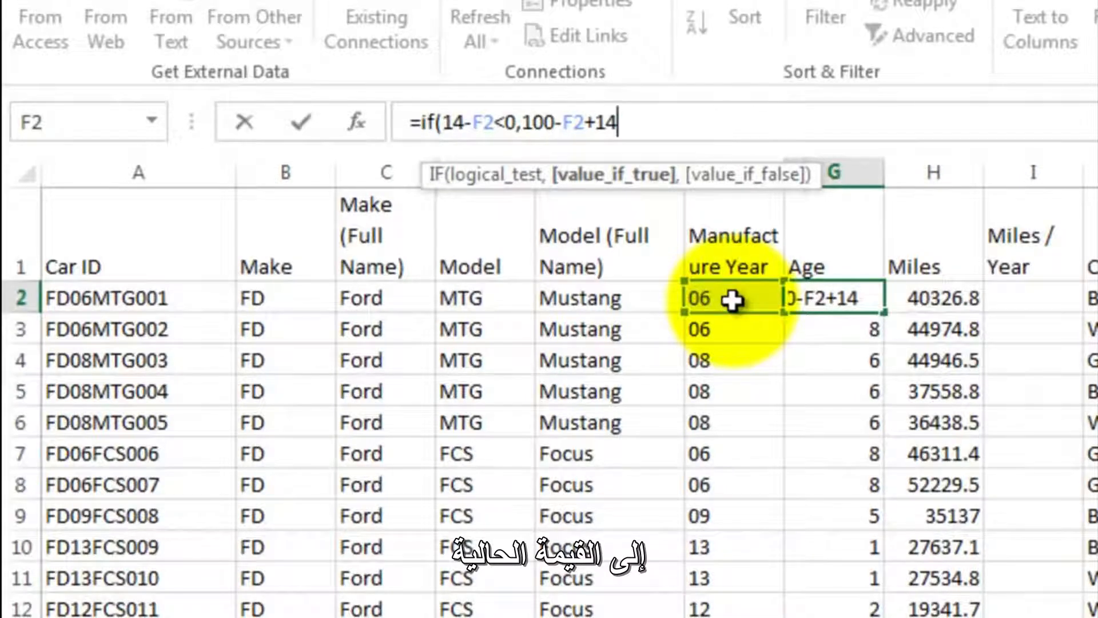
type(",")
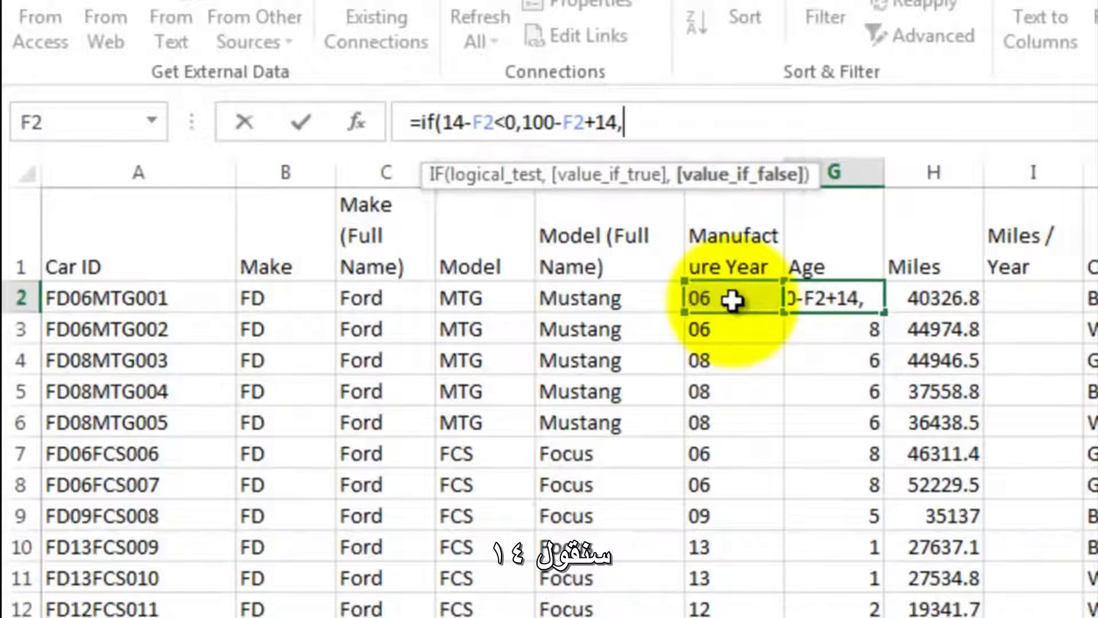
type("14-")
left_click(732, 300)
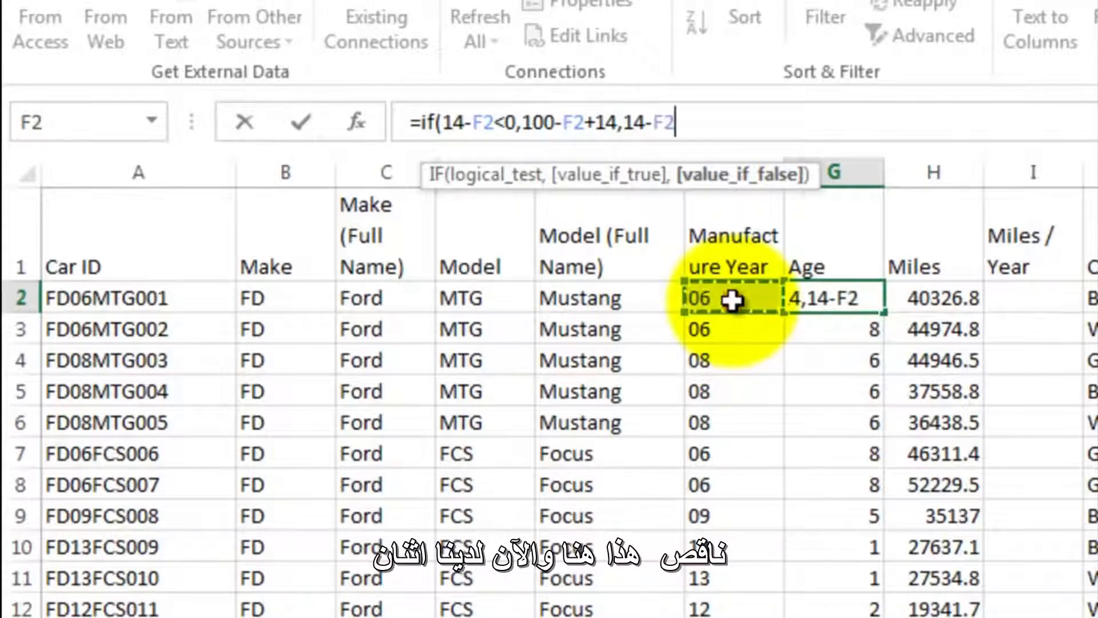
type(")")
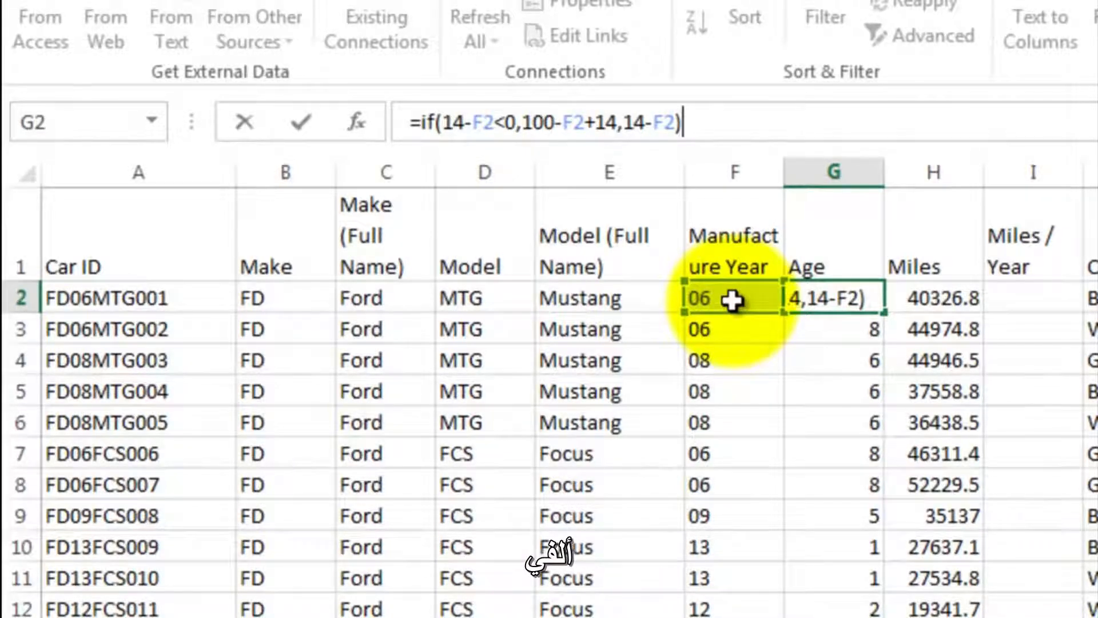
key("Return")
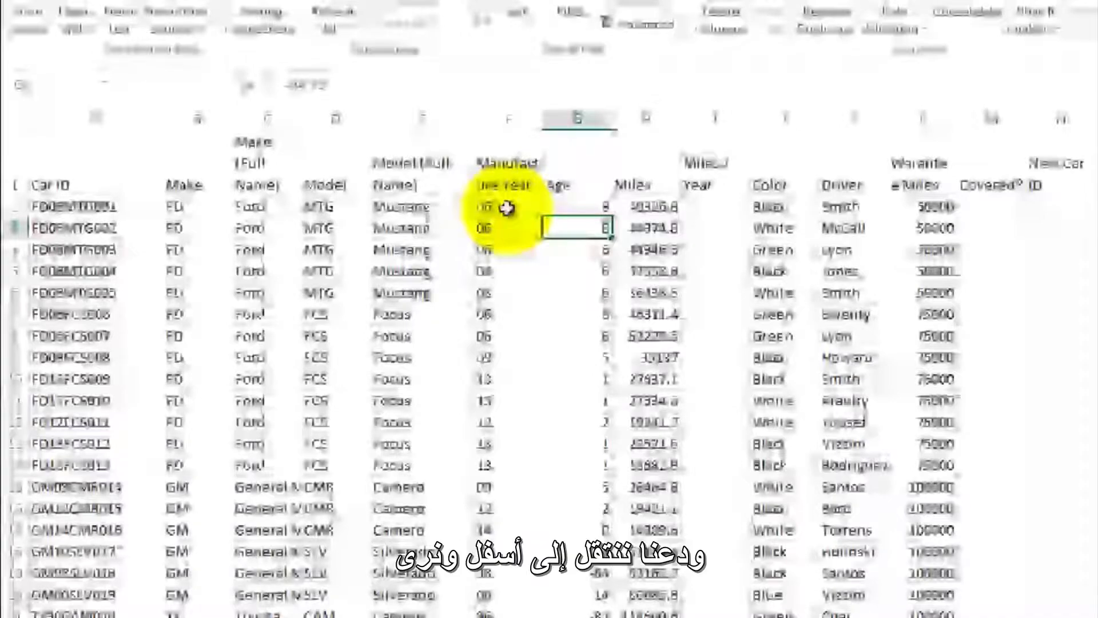
- Copy the IF age formula from G2 down through G53 and check the age calculated in G31
left_click(578, 207)
mouse_move(612, 217)
left_mouse_down()
mouse_move(511, 617)
mouse_move(505, 558)
left_mouse_up()
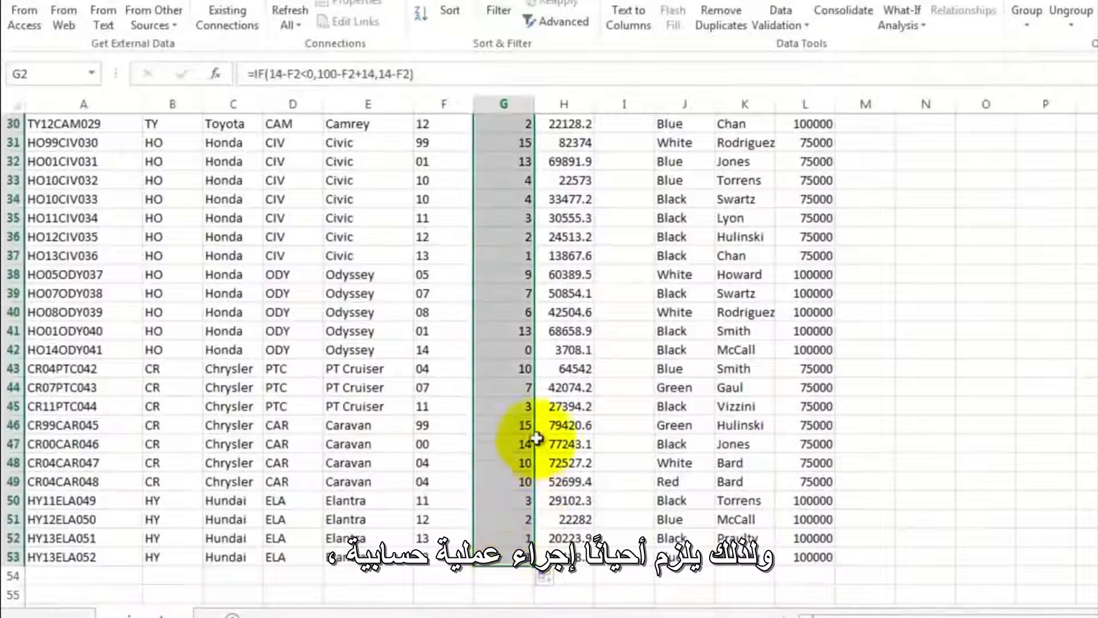
left_click(503, 180)
left_click(508, 142)
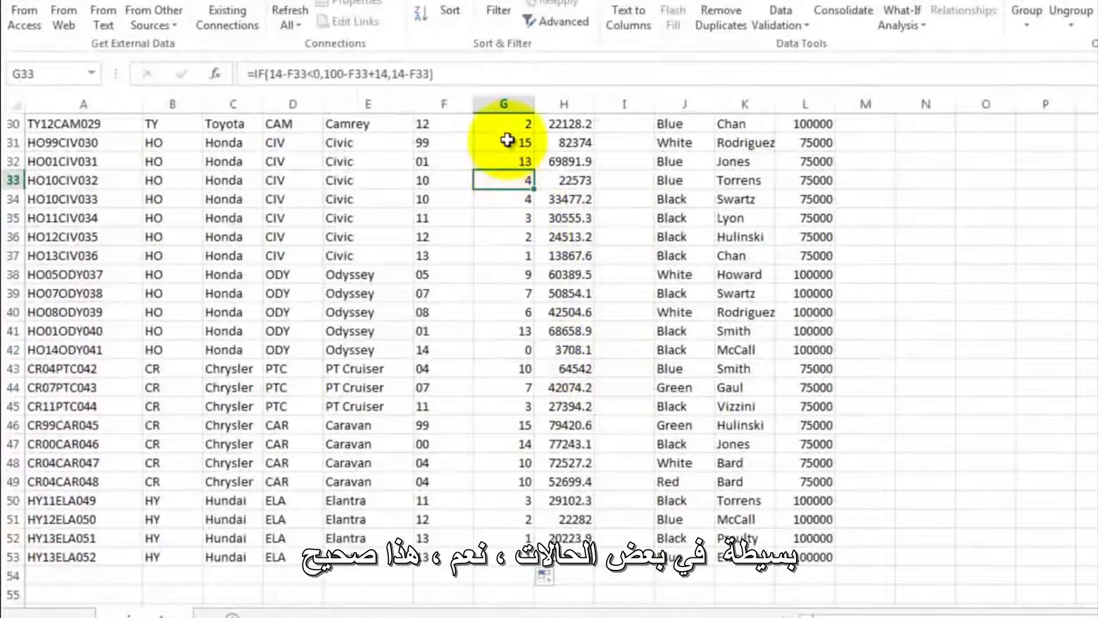
scroll(535, 257, "up", 4)
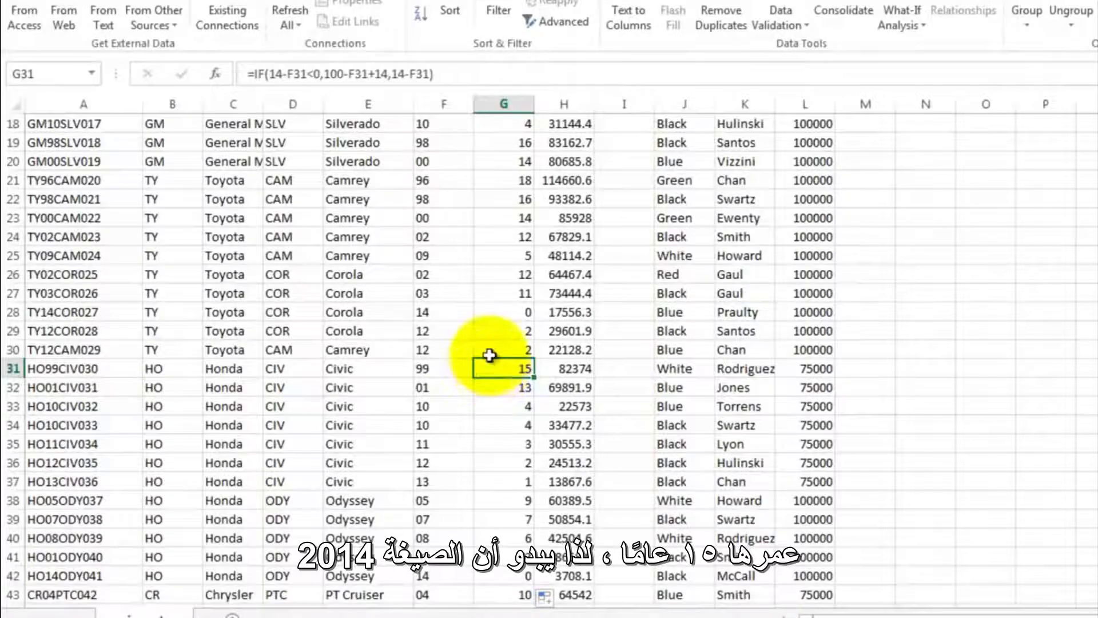
- Calculate the miles per year in I2 with the formula =H2/G2
scroll(490, 366, "up", 6)
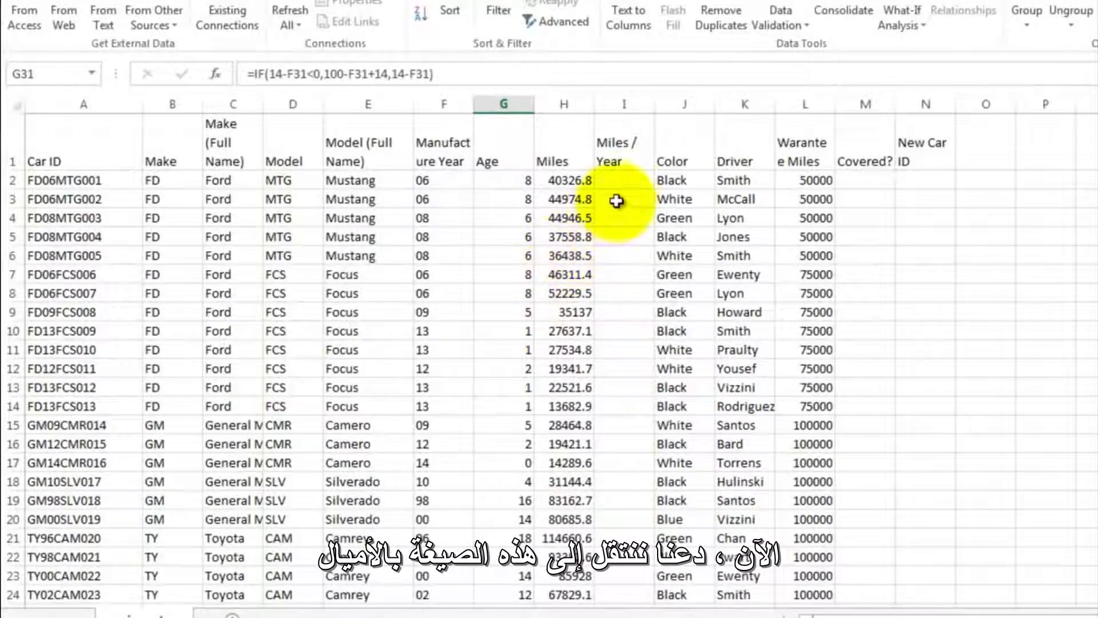
left_click(619, 180)
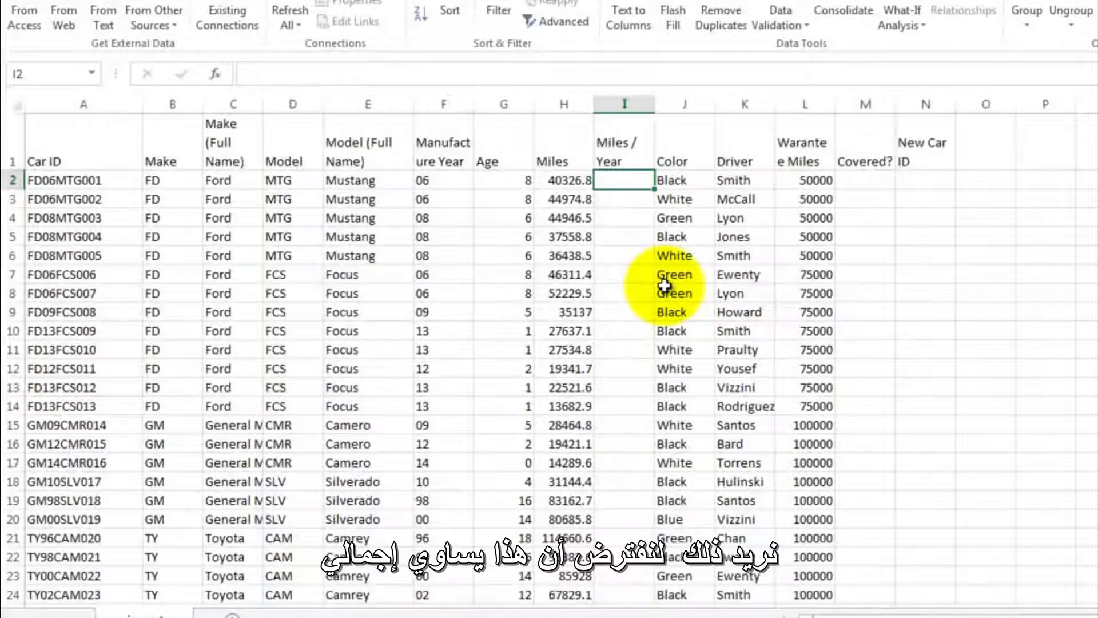
type("=")
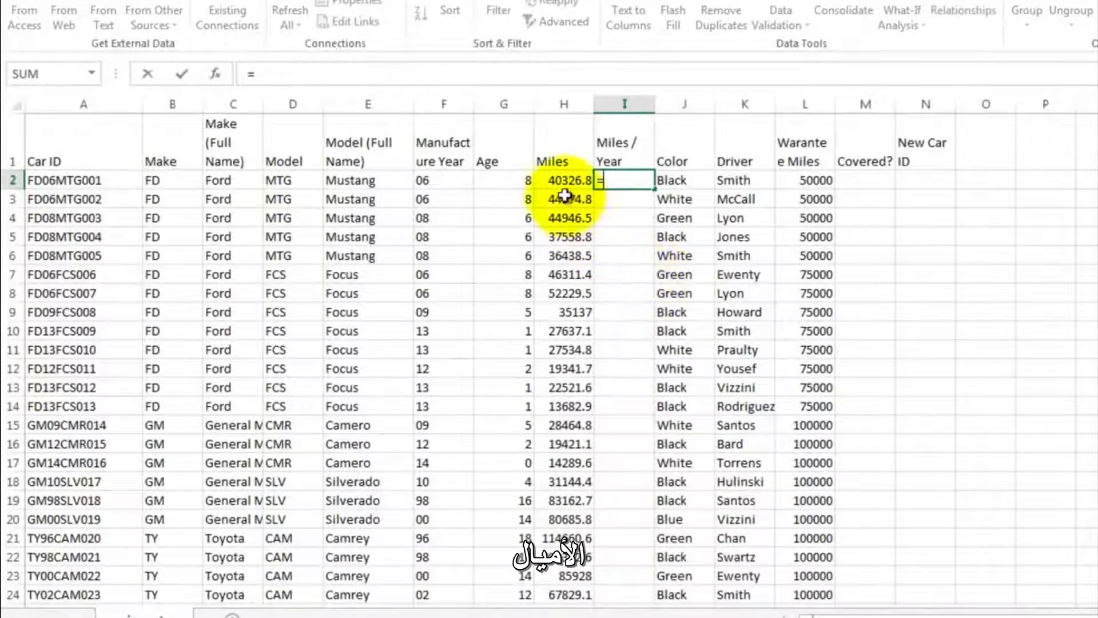
left_click(557, 180)
type("/")
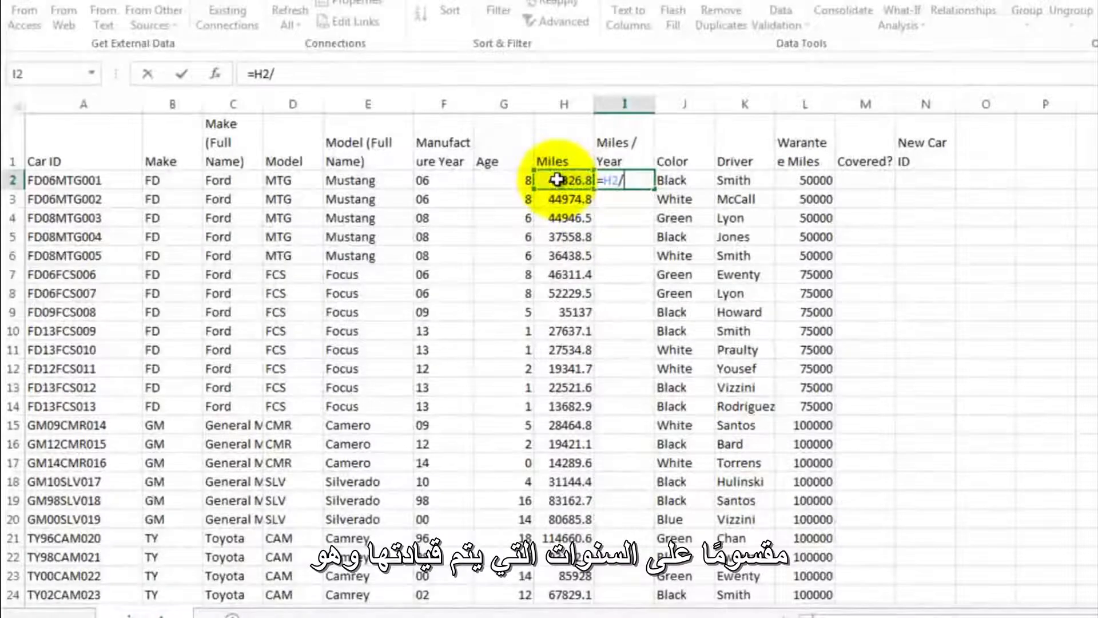
left_click(504, 179)
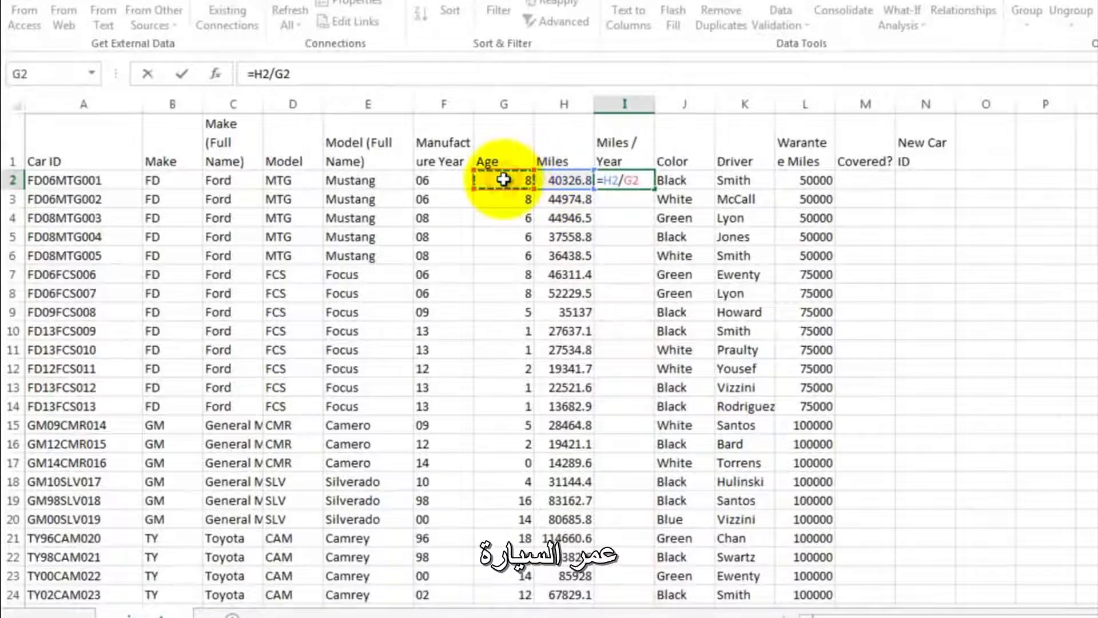
key("Return")
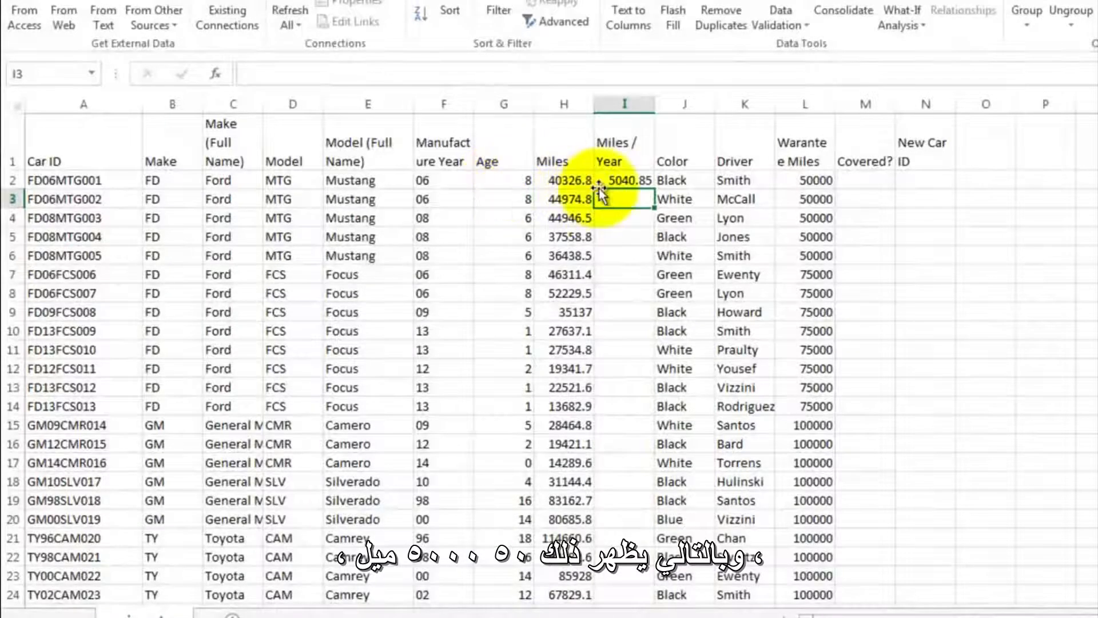
- Copy the Miles / Year formula from I2 down through I53 and review the filled column
left_click(613, 178)
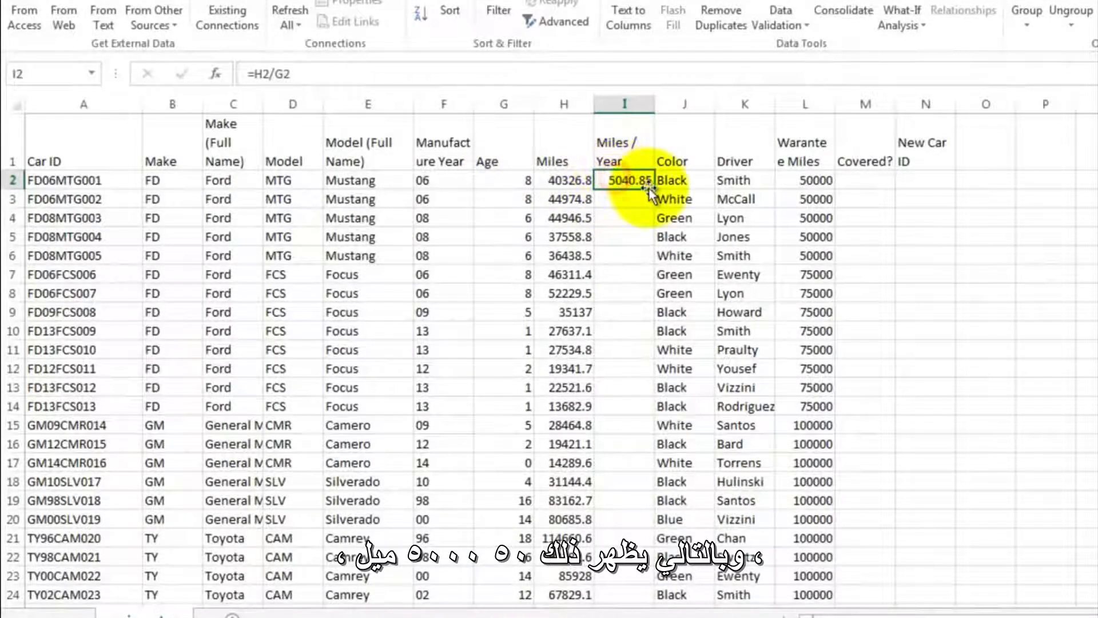
left_click_drag(652, 188, 631, 575)
left_click(626, 255)
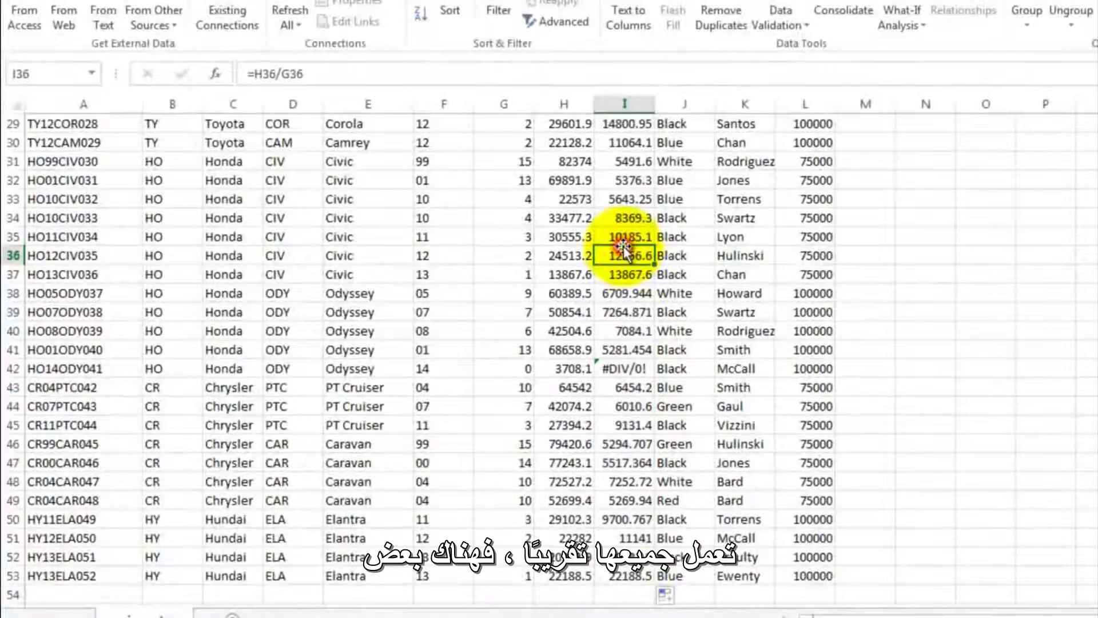
scroll(627, 253, "up", 7)
scroll(626, 253, "up", 3)
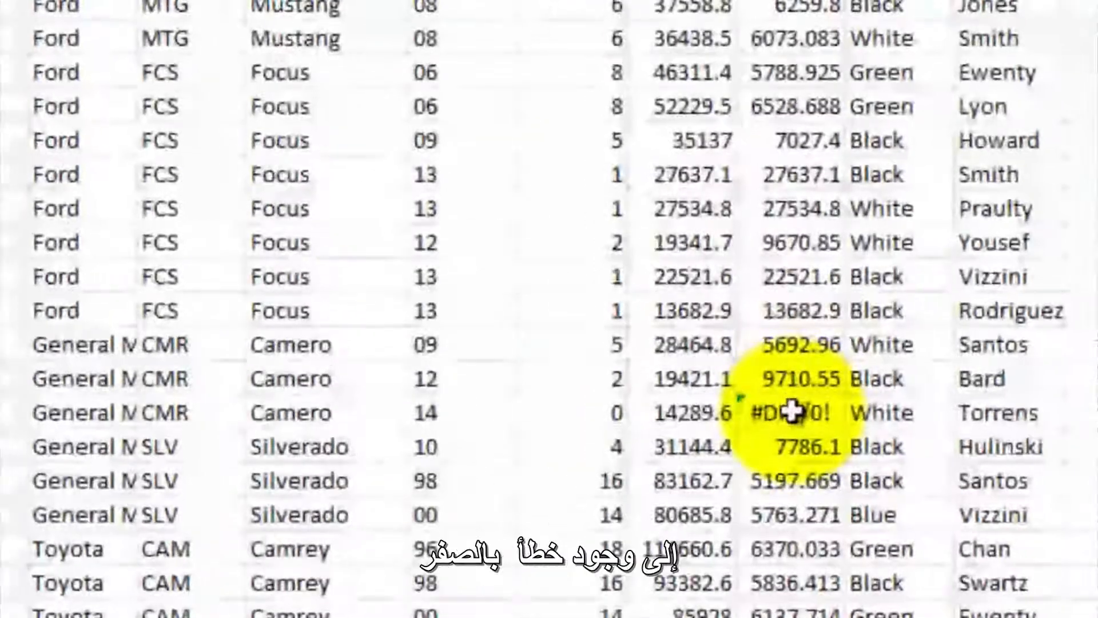
- Trace the #DIV/0! error in I17 to the age in G17
left_click(778, 415)
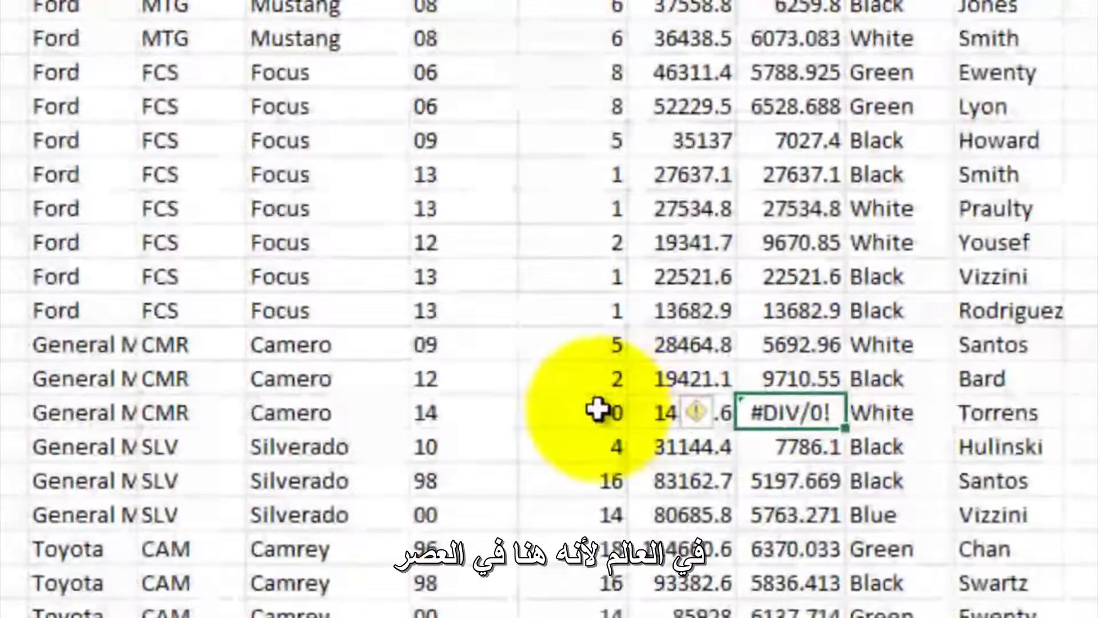
left_click(597, 410)
left_click(596, 409)
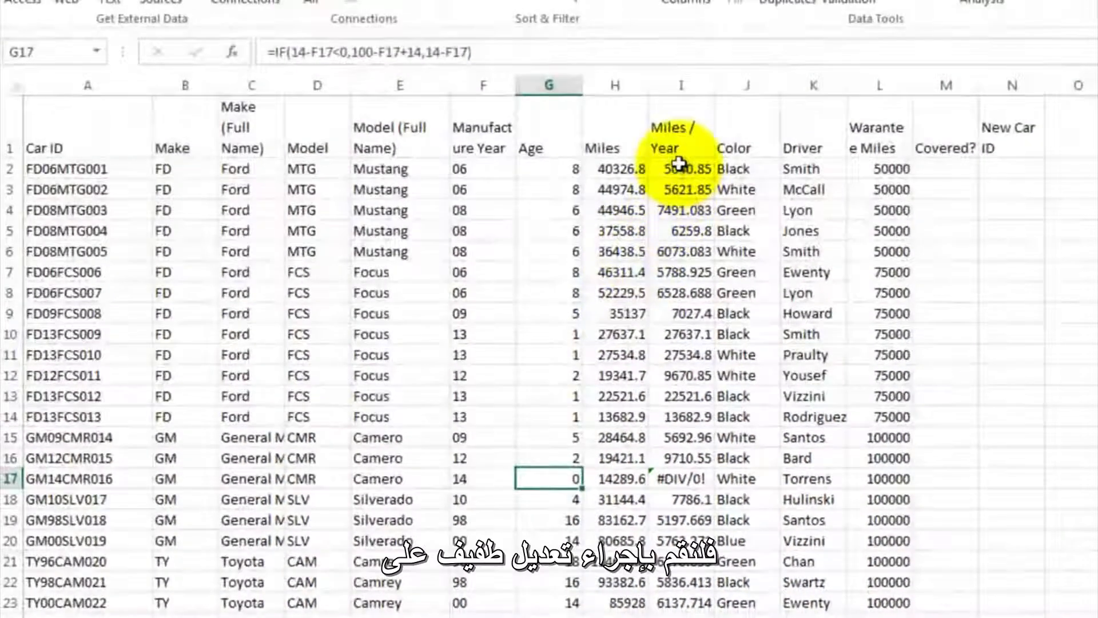
- Change the Miles / Year formula in I2 to =H2/(G2+.5) so the divisor is never zero
left_click(679, 166)
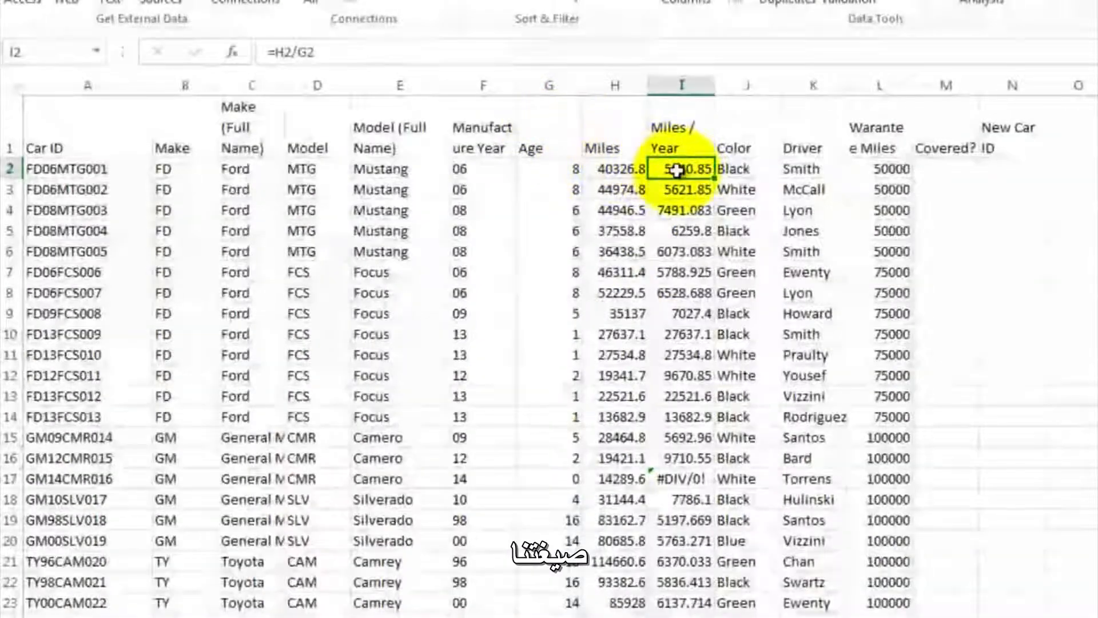
double_click(681, 170)
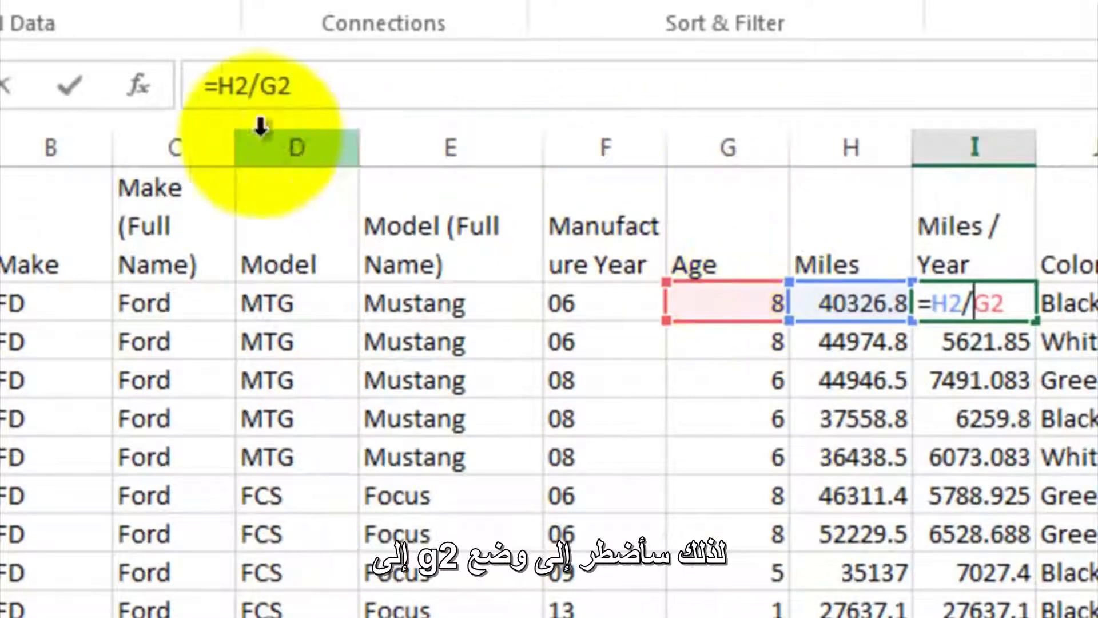
left_click(252, 86)
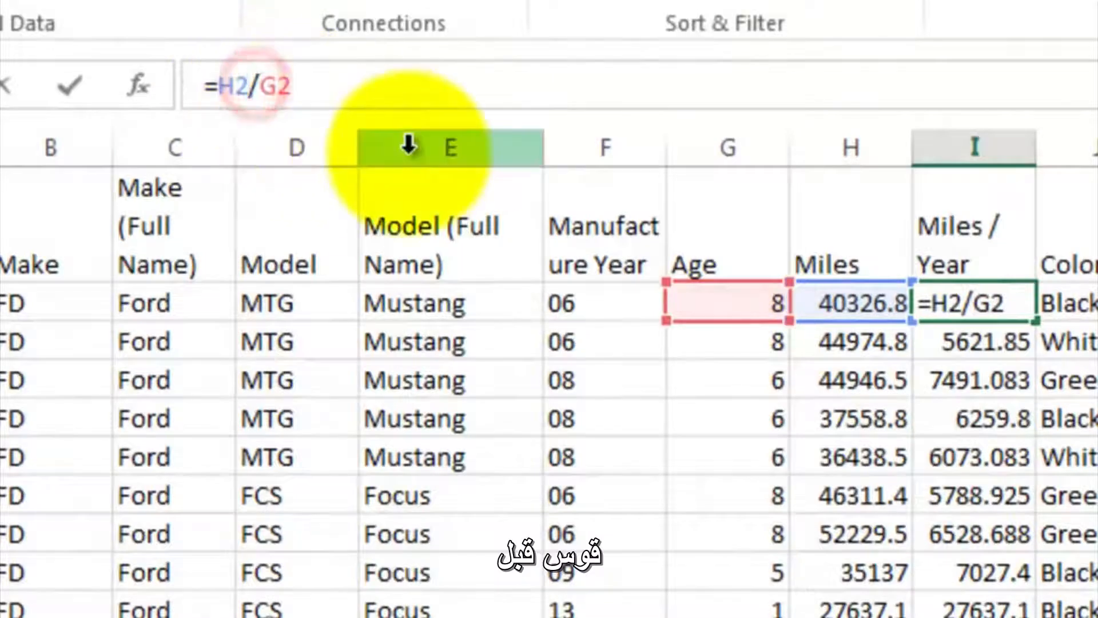
left_click(259, 85)
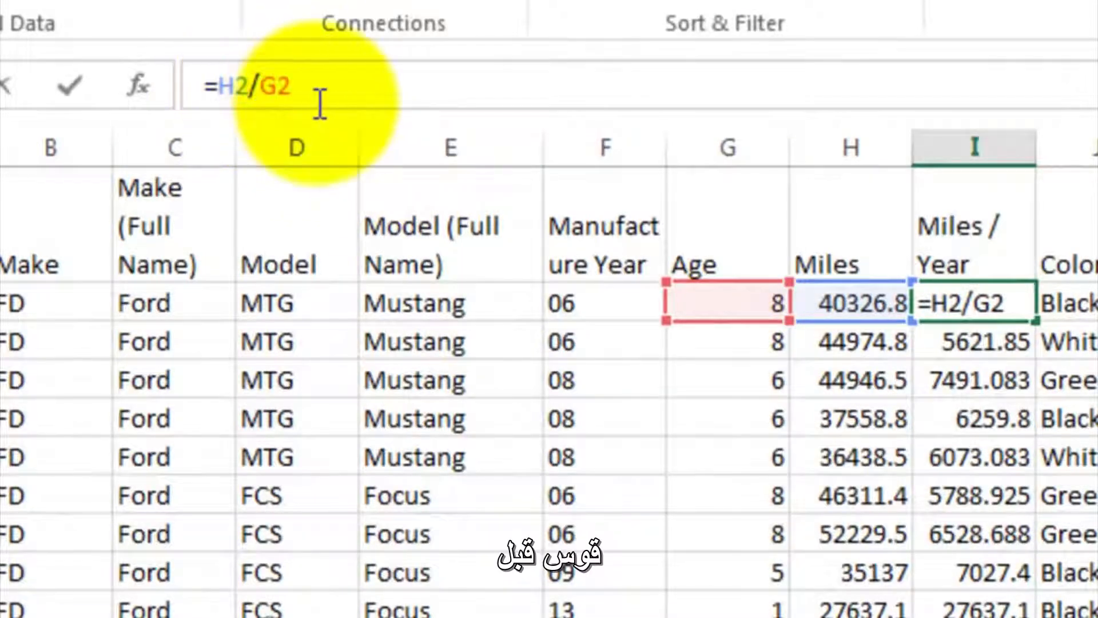
type("(G2")
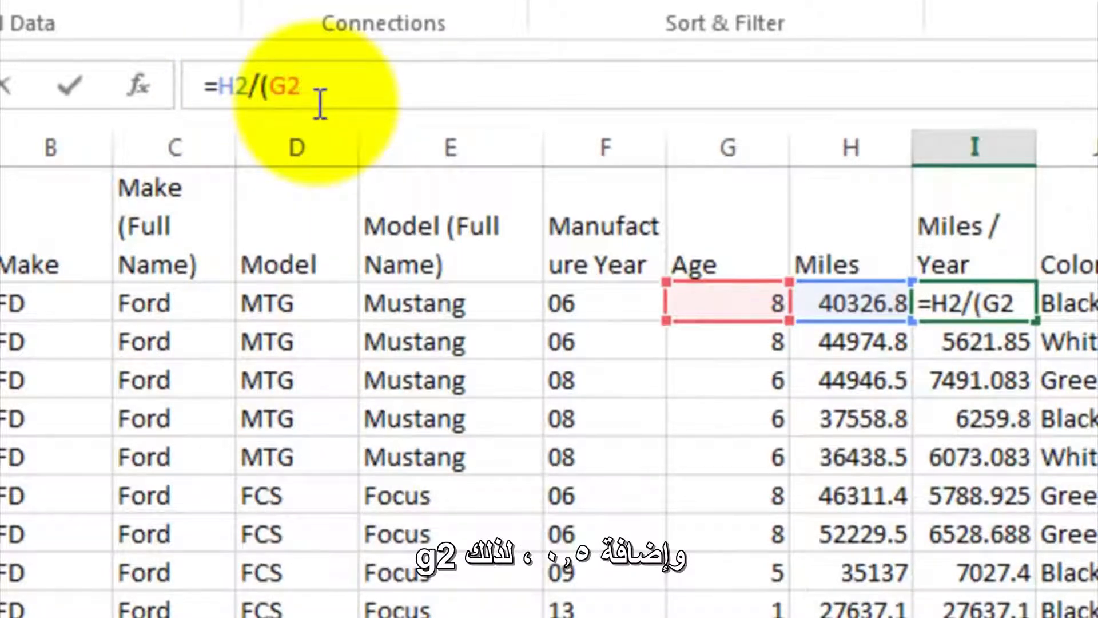
type("+5)")
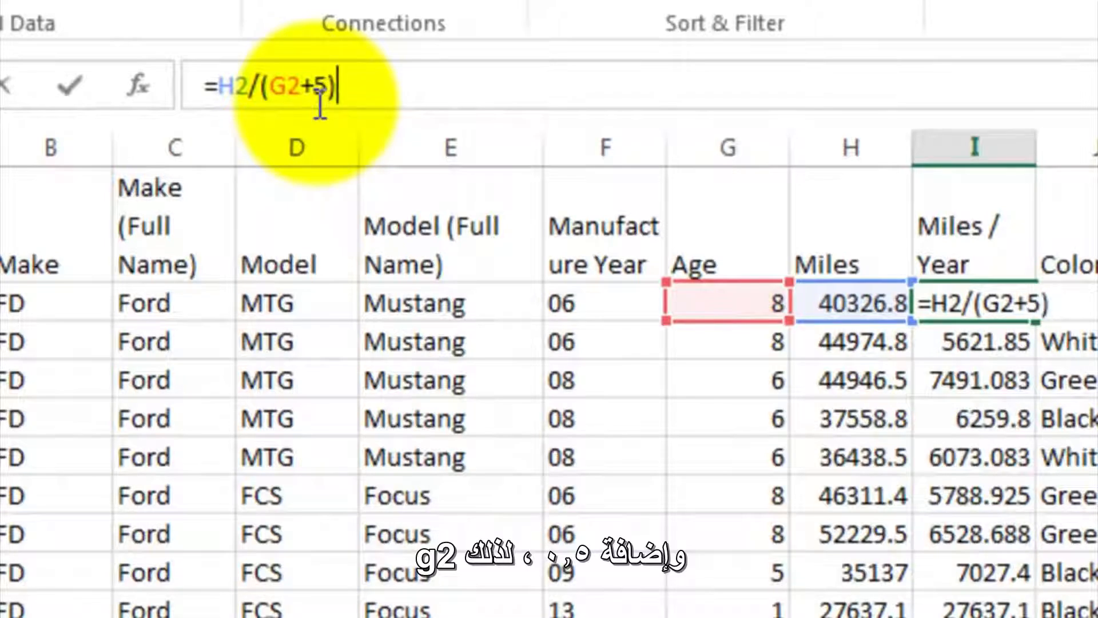
key("BackSpace")
key("BackSpace")
type(".5)")
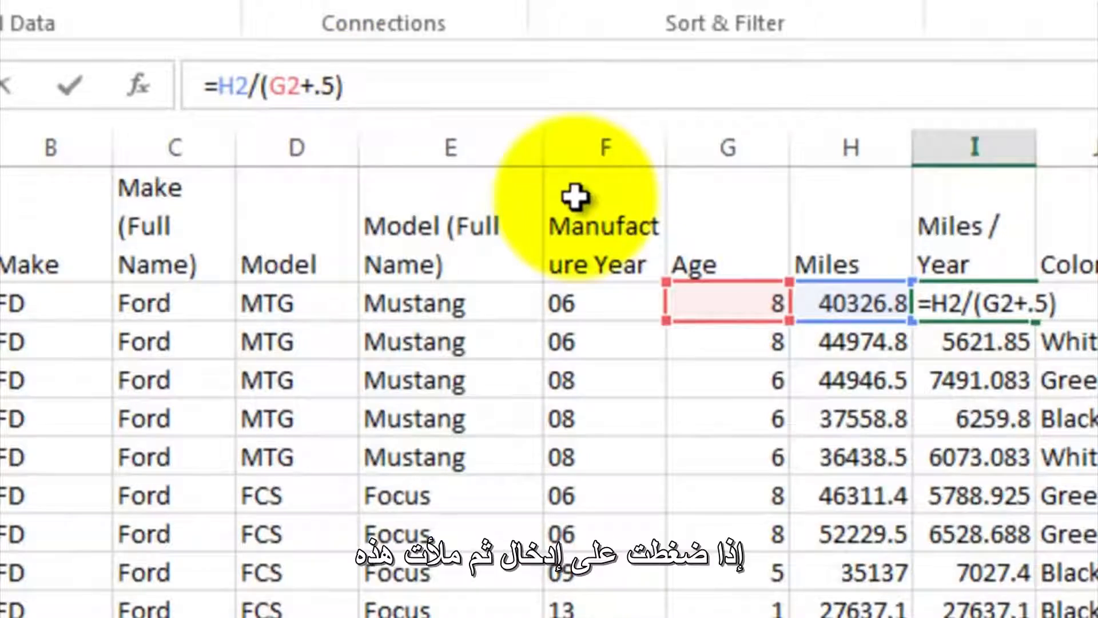
key("Return")
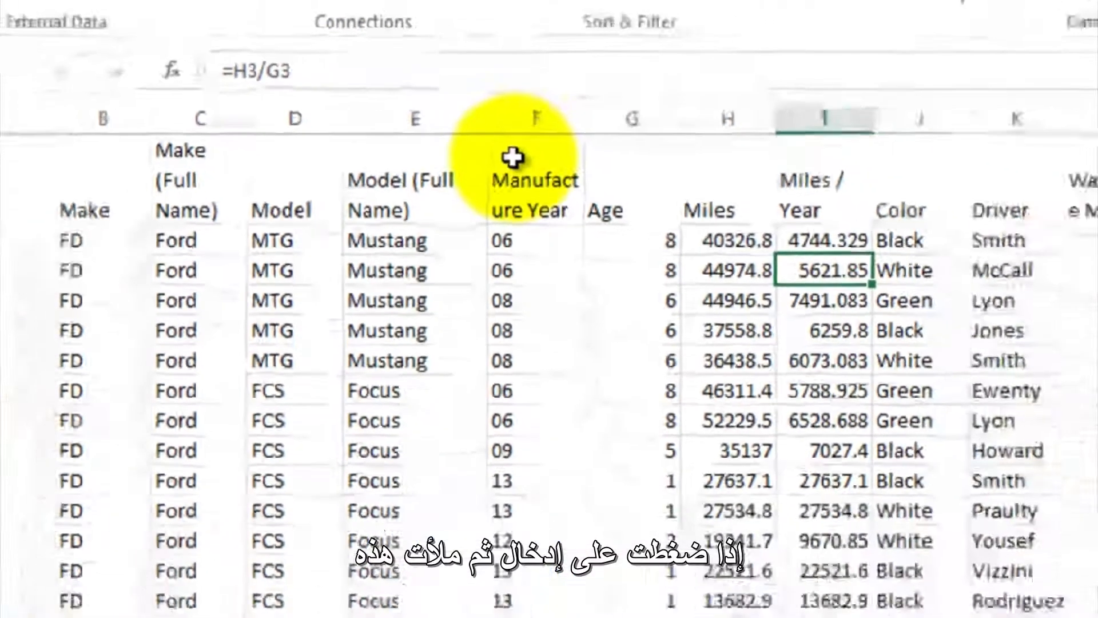
- Copy the revised Miles / Year formula from I2 down through I53 and check the column for division errors
key("Up")
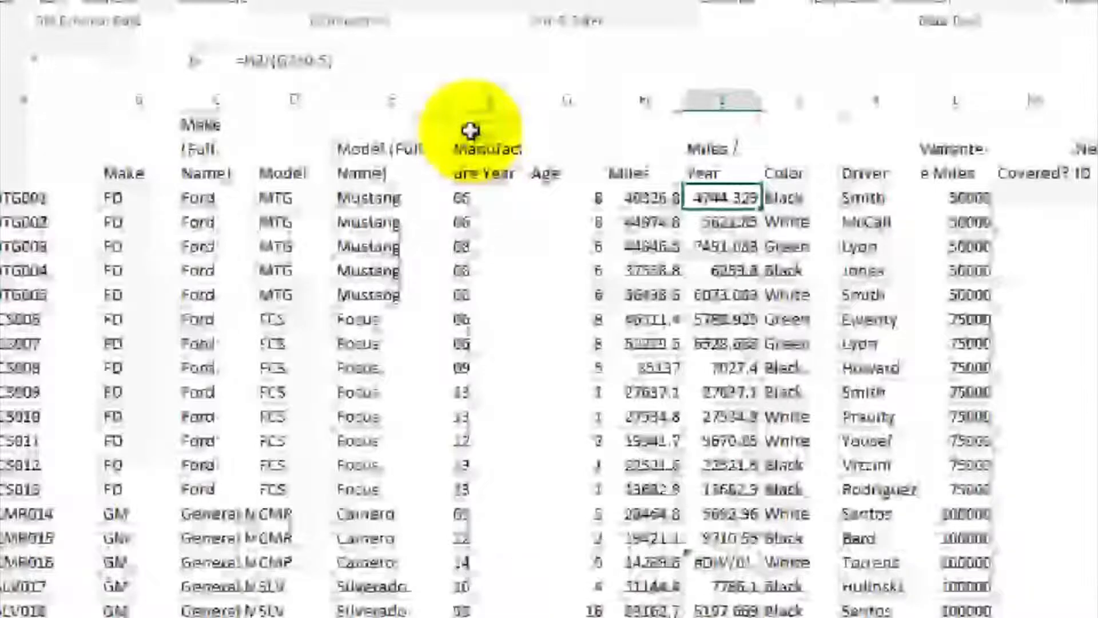
key("ctrl+shift+Down")
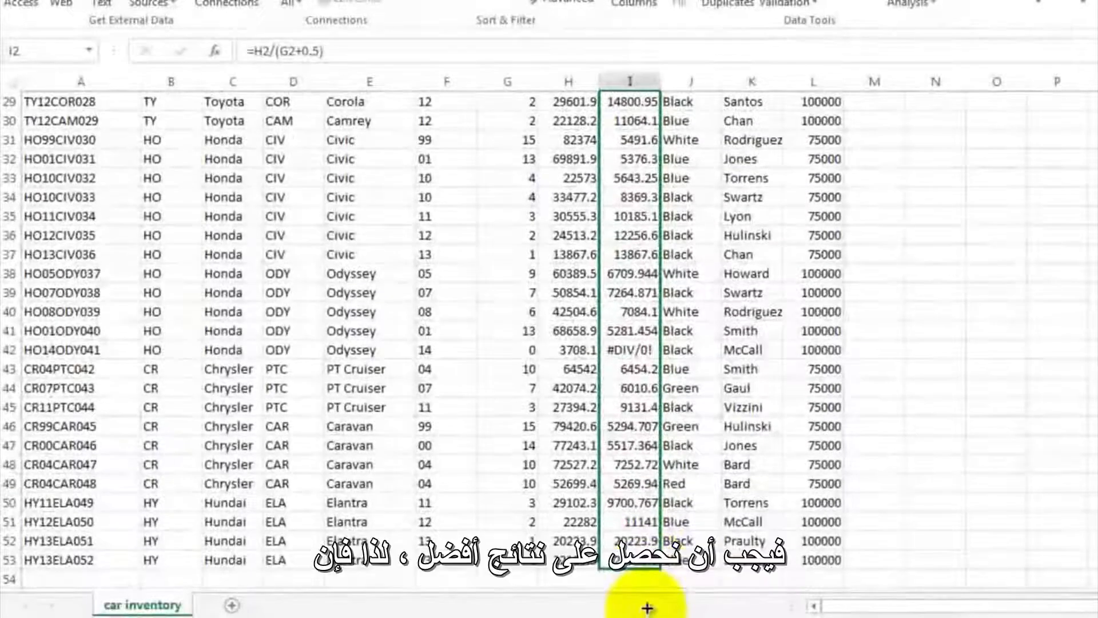
key("ctrl+d")
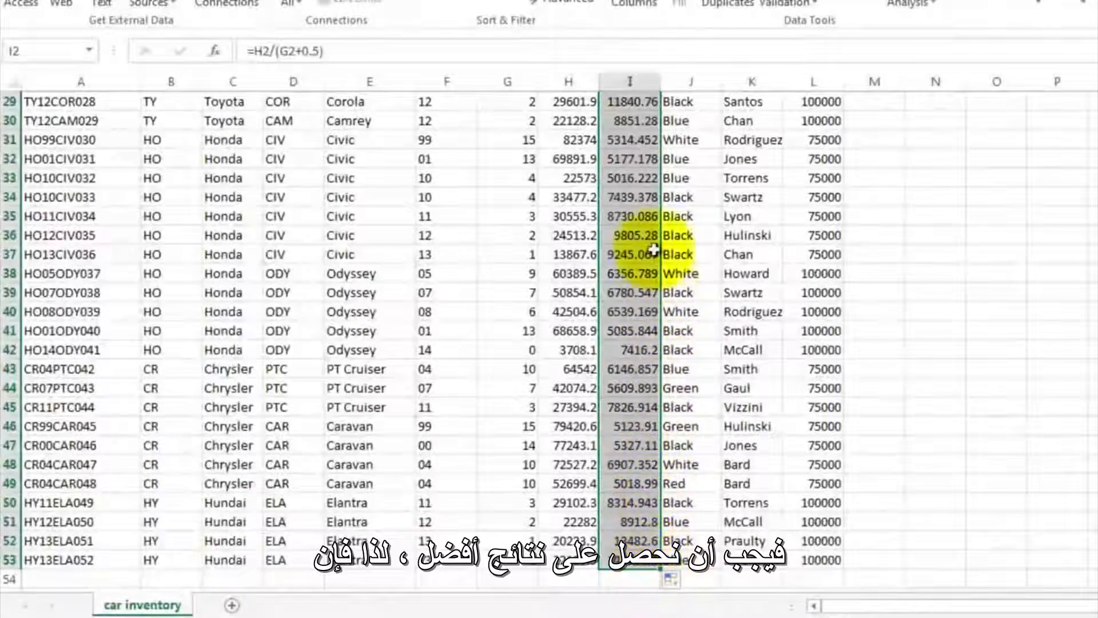
left_click(644, 144)
scroll(645, 144, "up", 10)
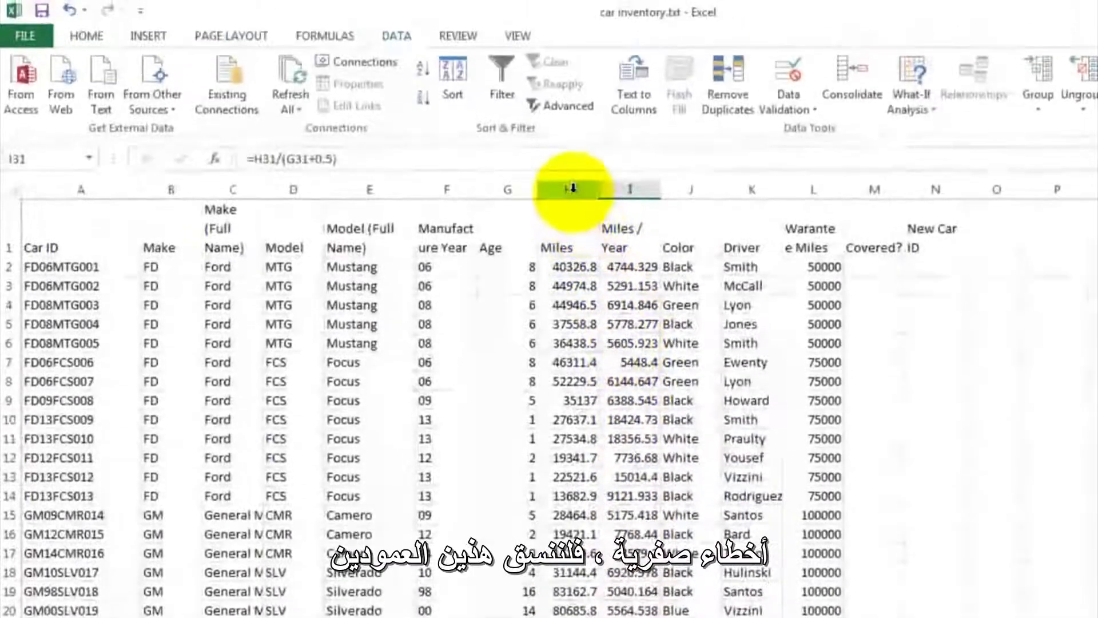
- Apply the comma number style to the Miles and Miles / Year columns, H and I
left_click_drag(571, 188, 627, 184)
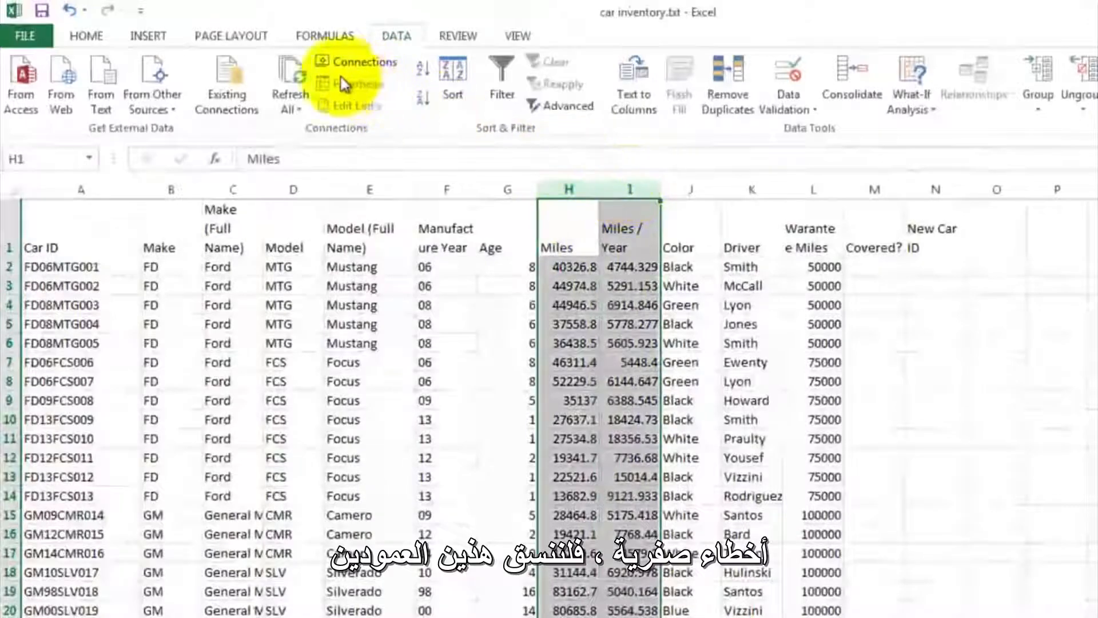
left_click(87, 36)
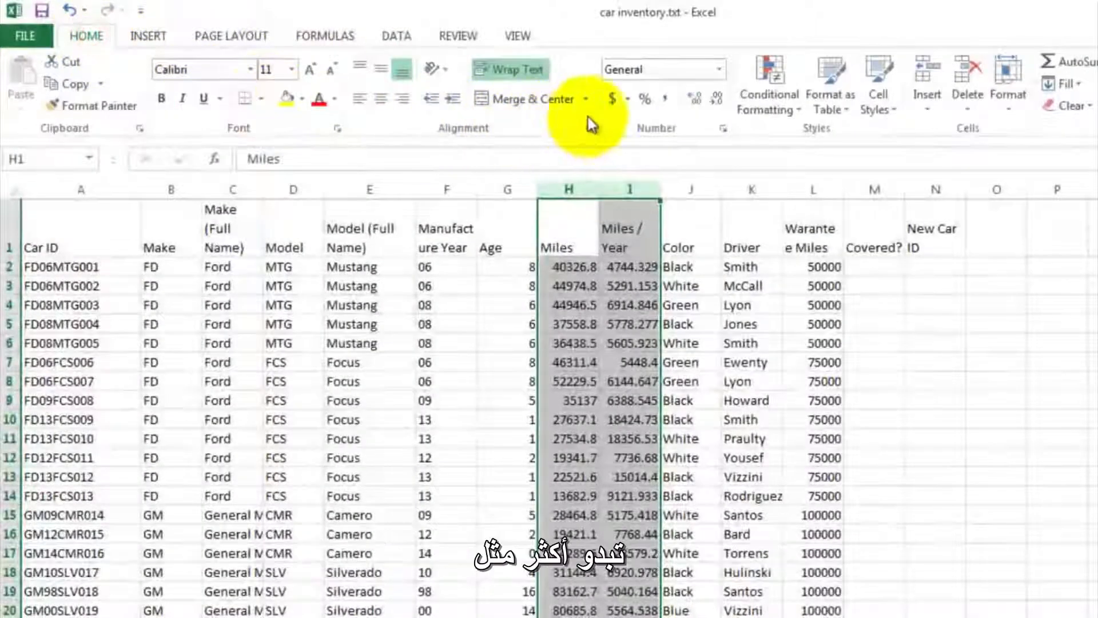
left_click(669, 102)
left_click(636, 285)
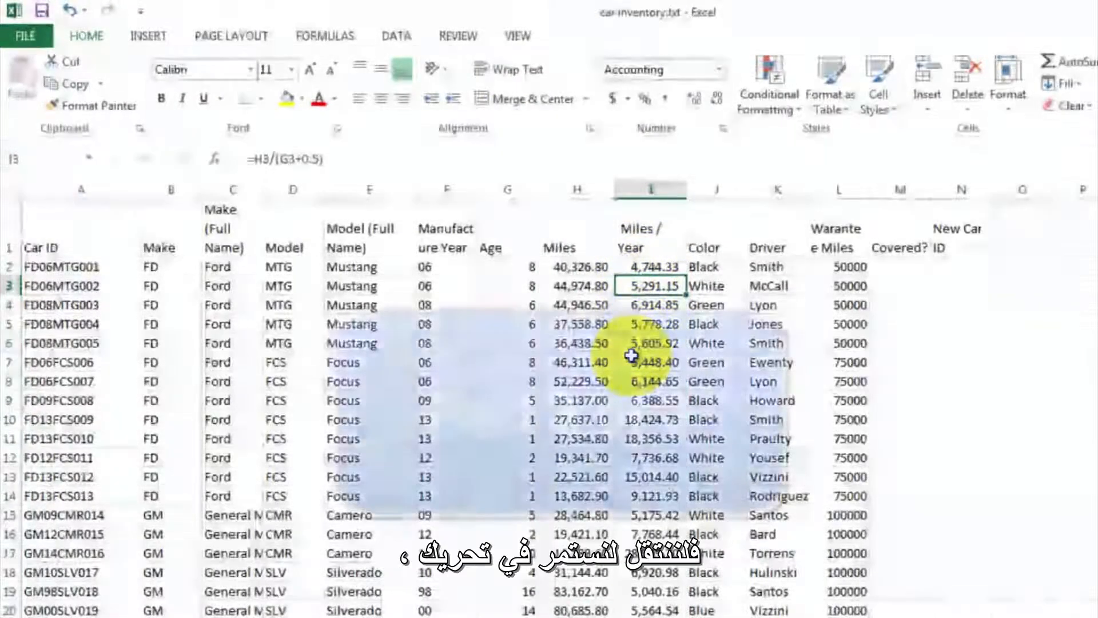
- Begin an IF formula in the Covered? cell M2 that tests whether miles are within the warranty miles, H2<=L2
left_click(714, 271)
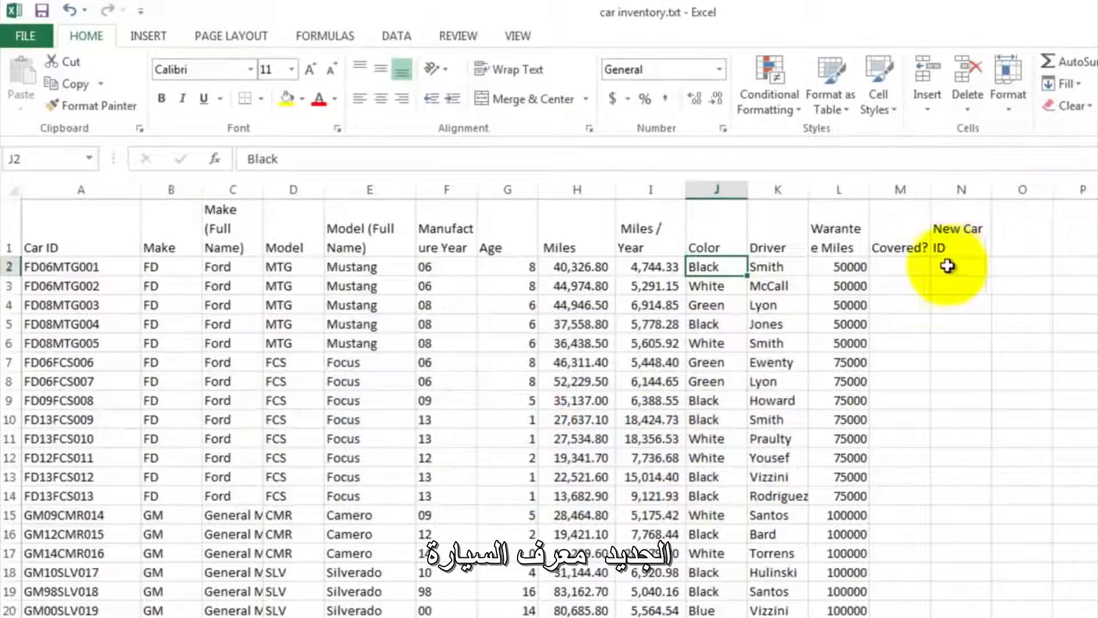
left_click(775, 266)
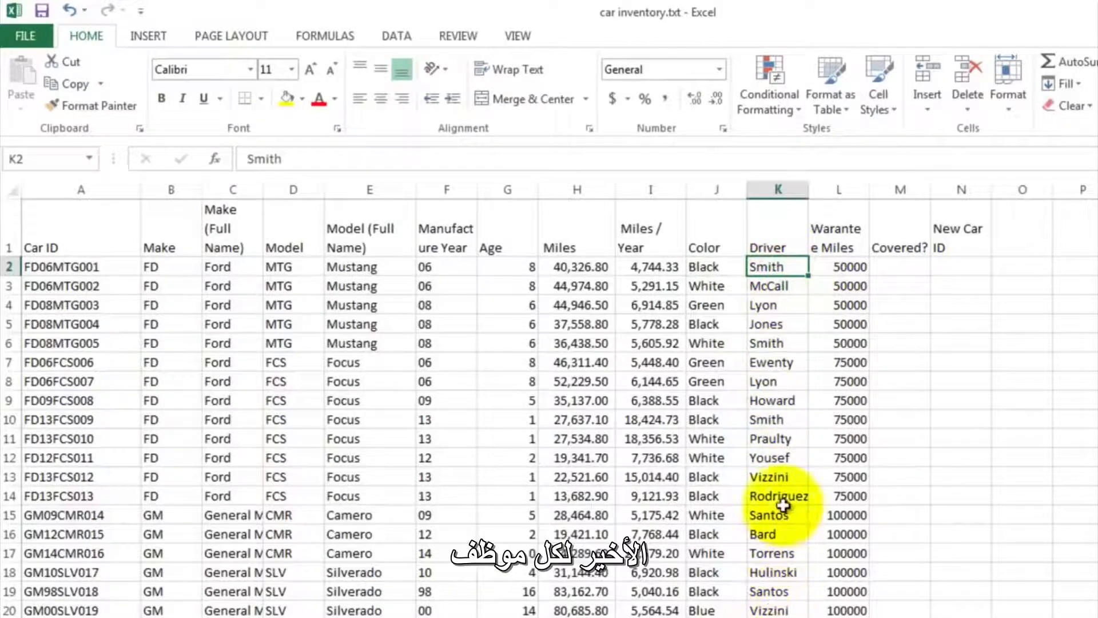
left_click(849, 267)
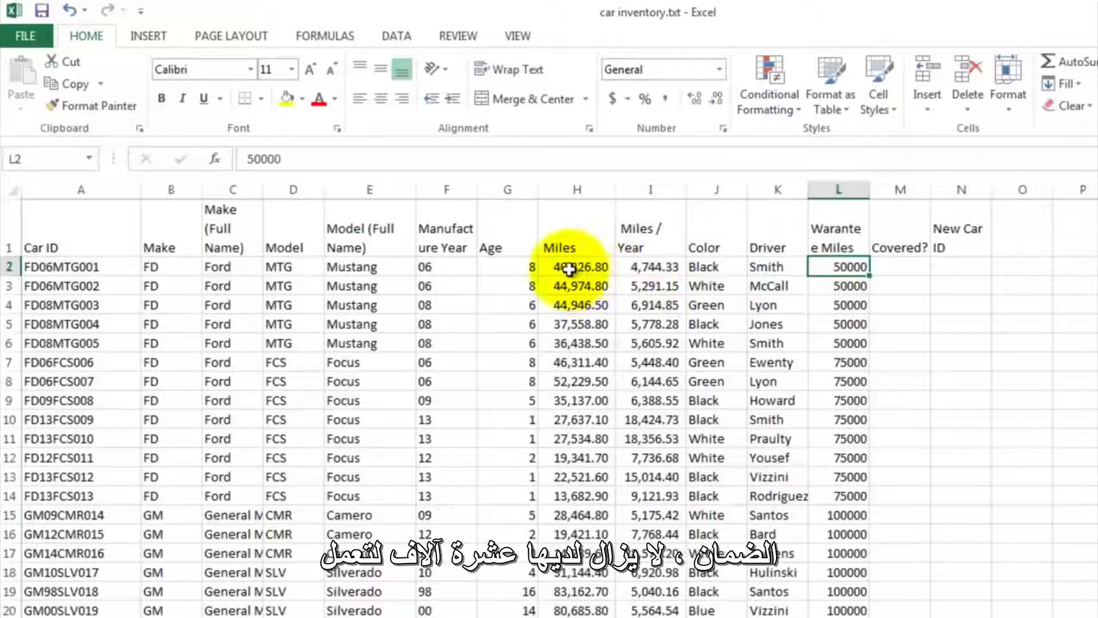
left_click(897, 269)
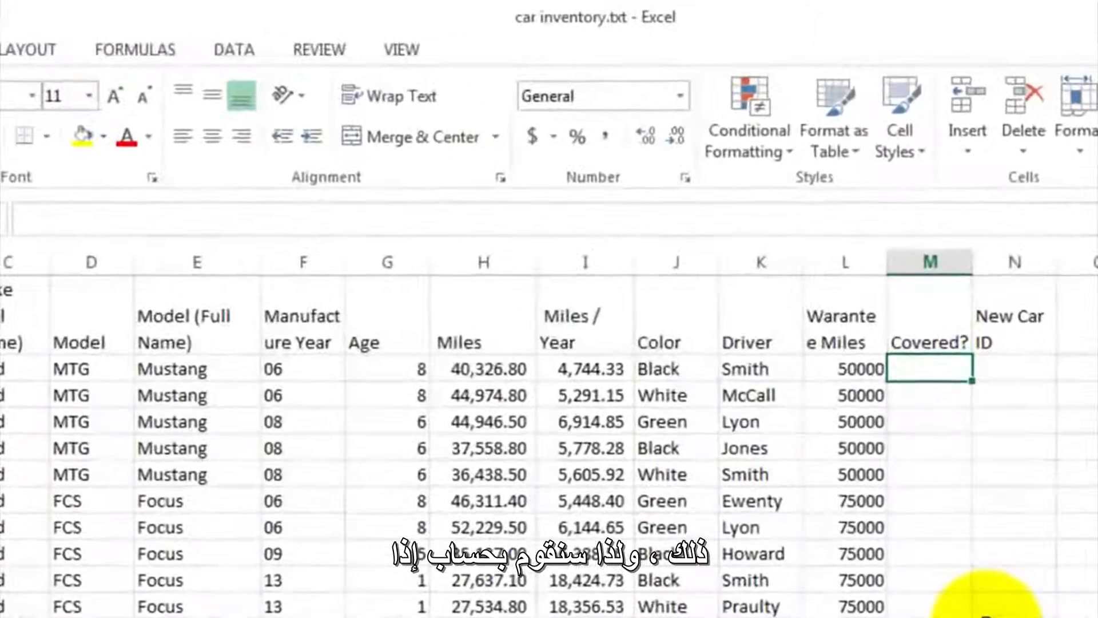
type("=if")
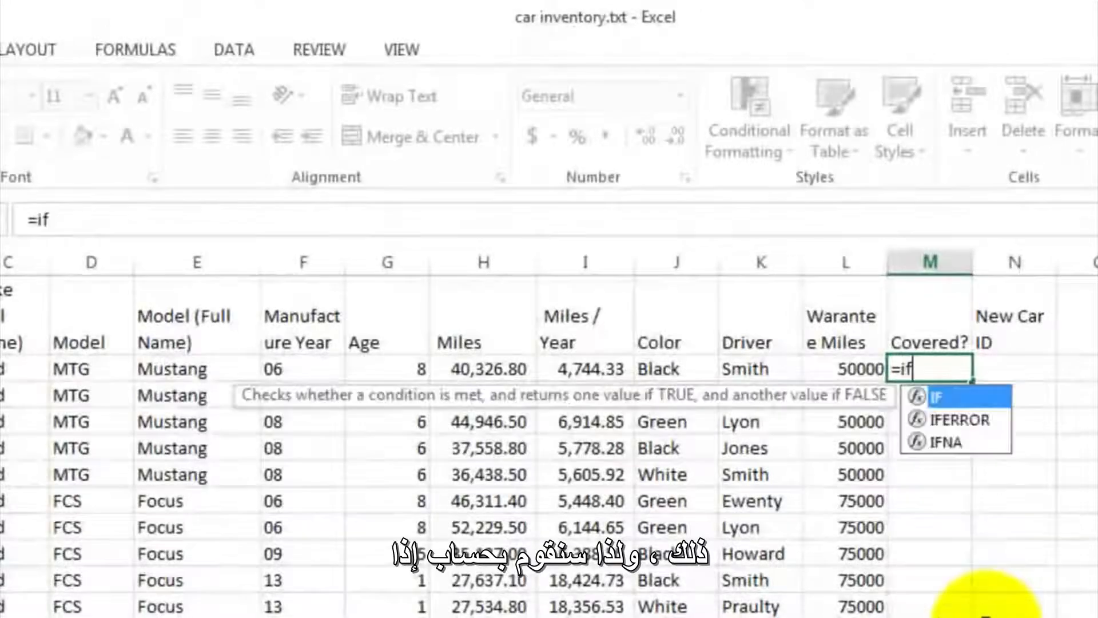
type("(")
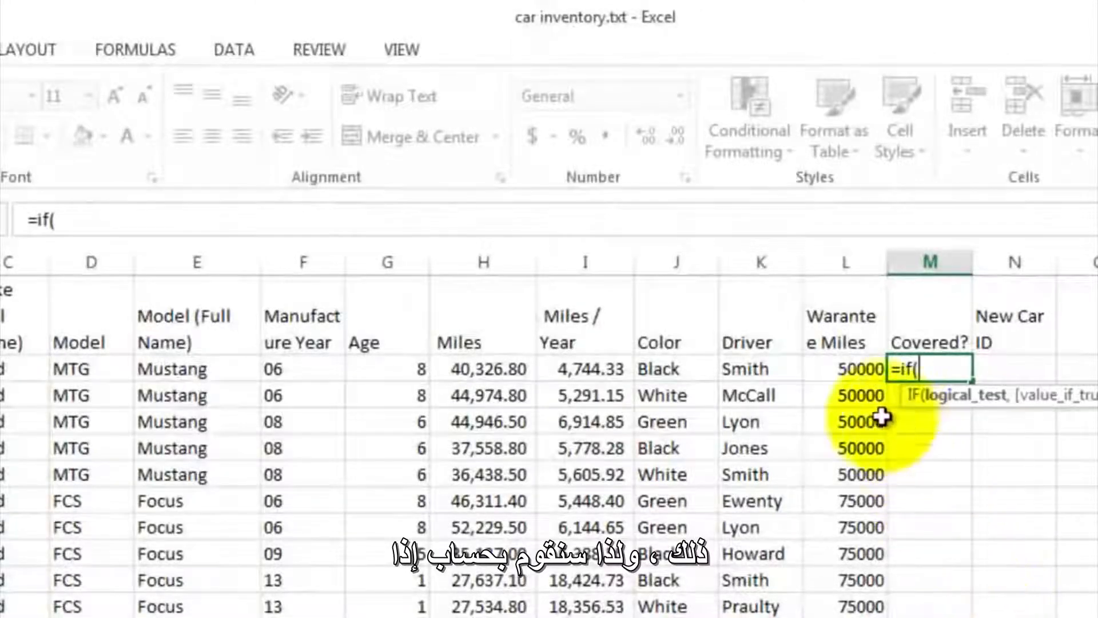
left_click(484, 369)
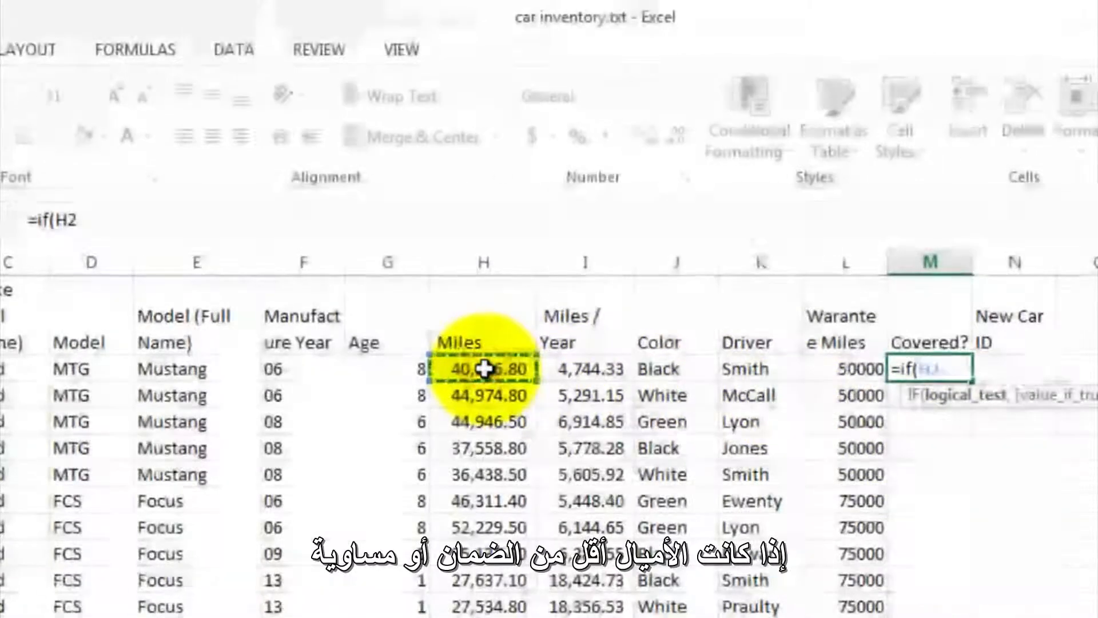
type("<=")
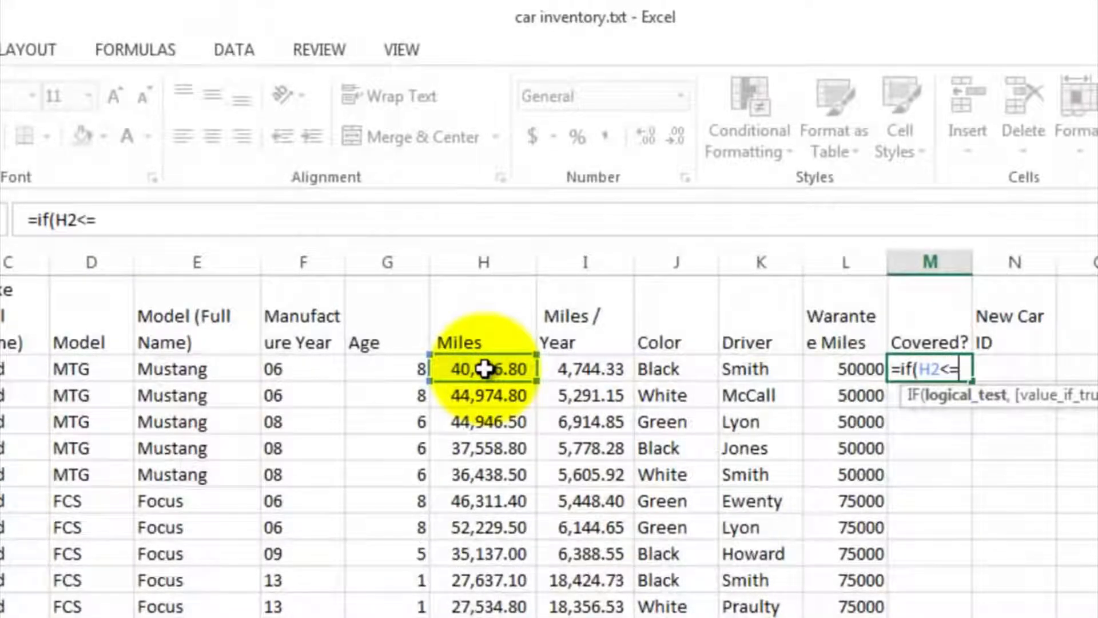
left_click(827, 366)
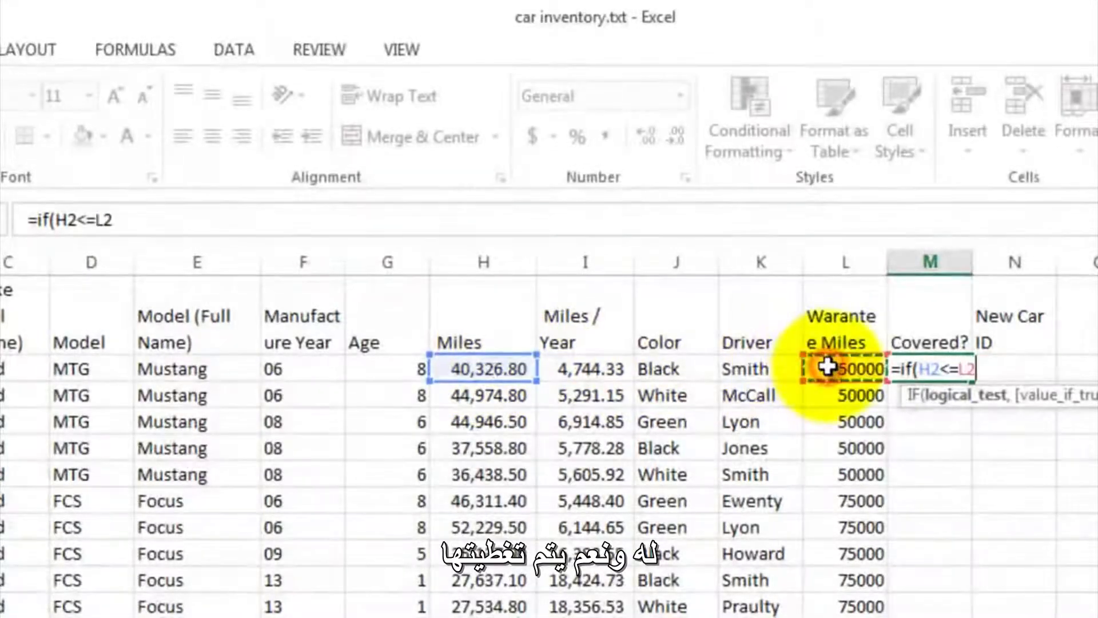
- Complete the IF formula in M2 so it returns "Y" when true and "Not Covered" when false
type(",\"")
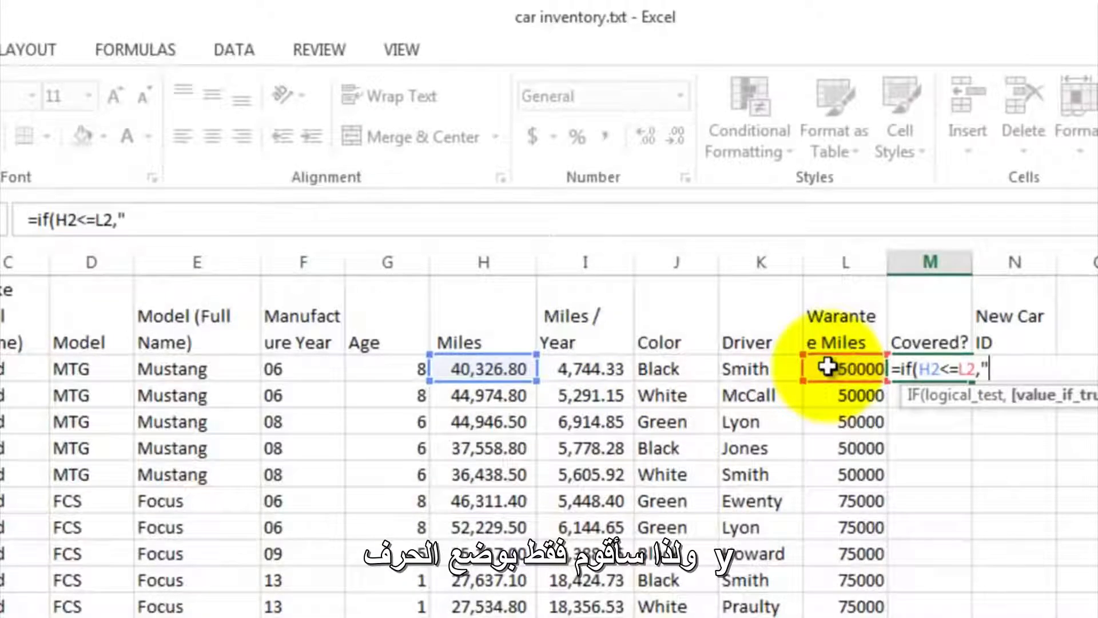
type("Y\",")
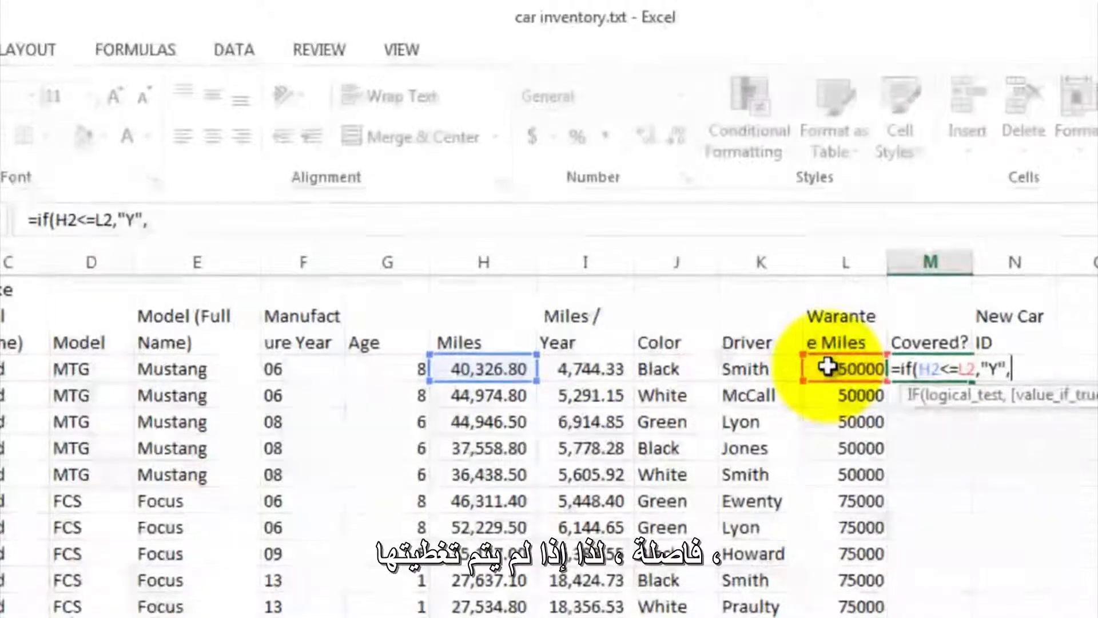
type("\"Not Cove")
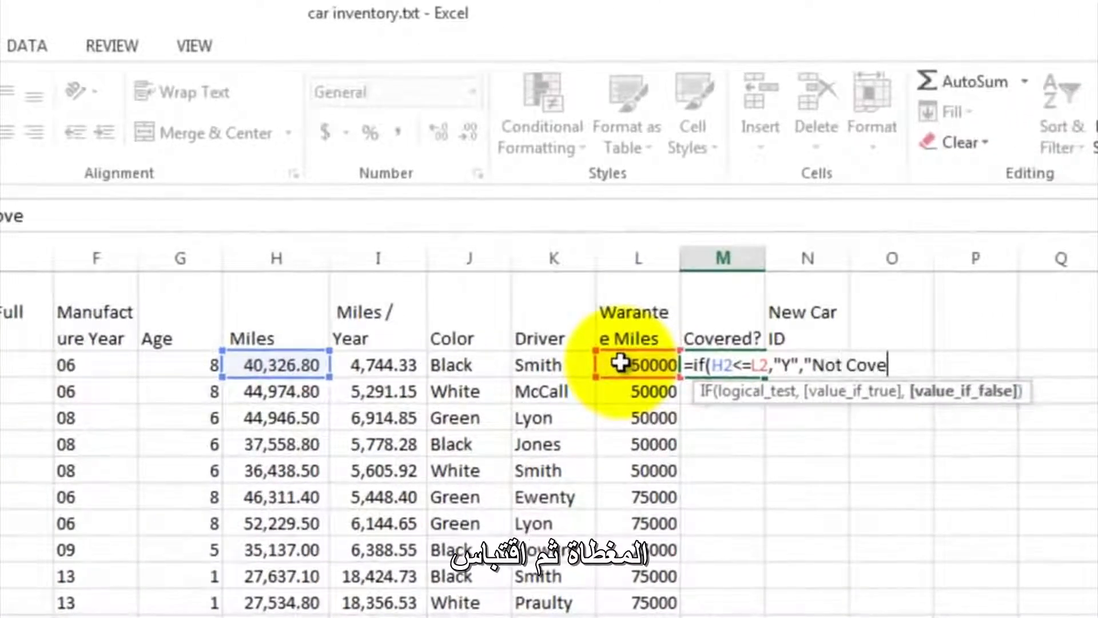
type("red\"")
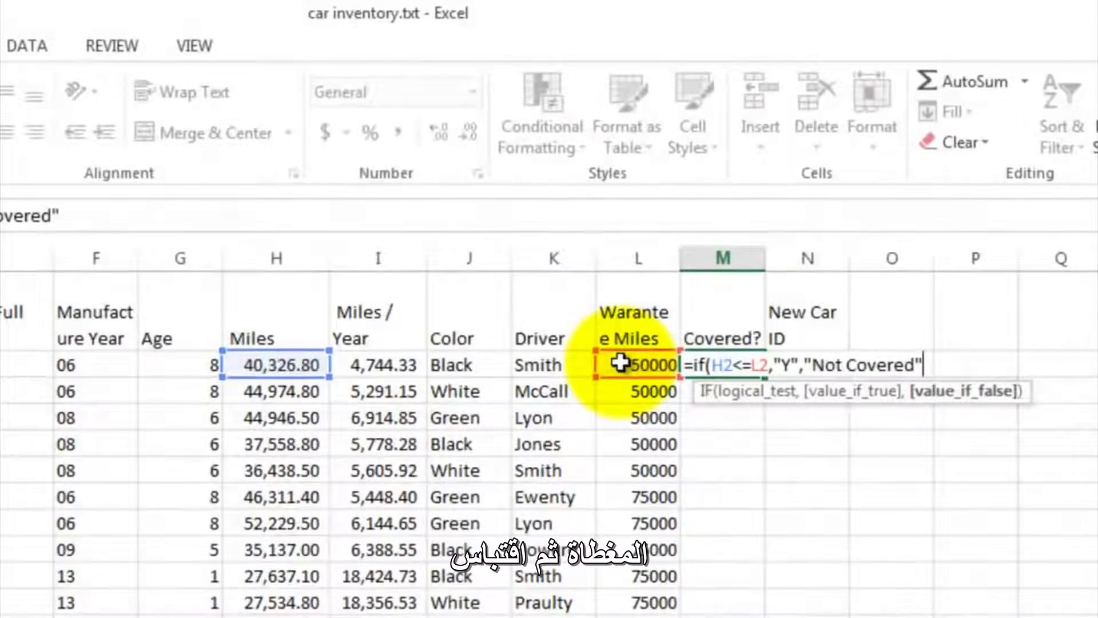
type(")")
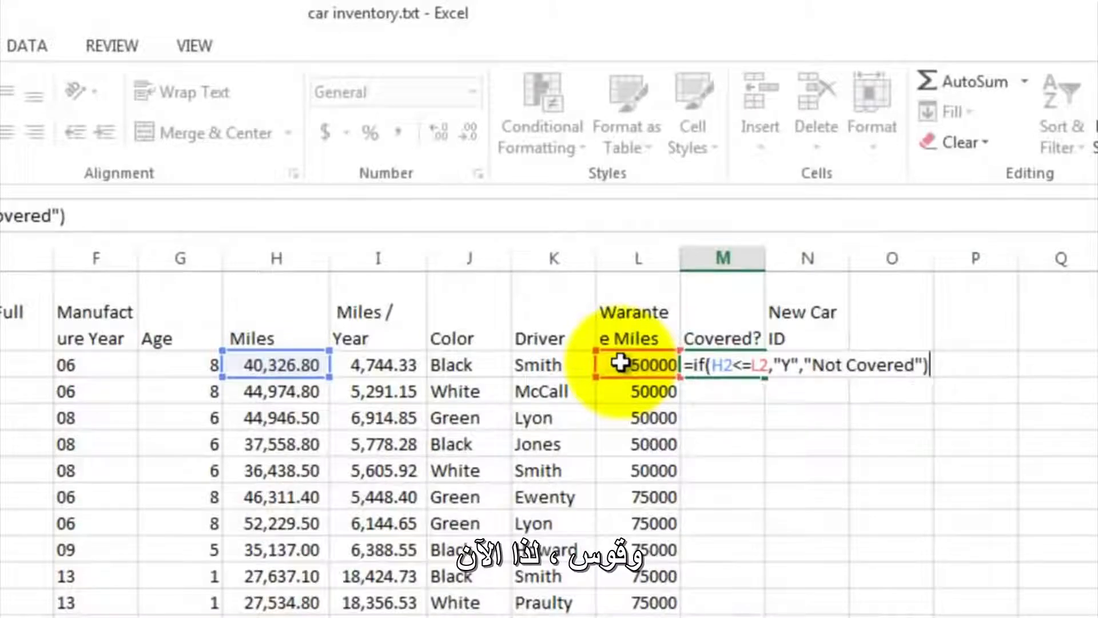
key("Return")
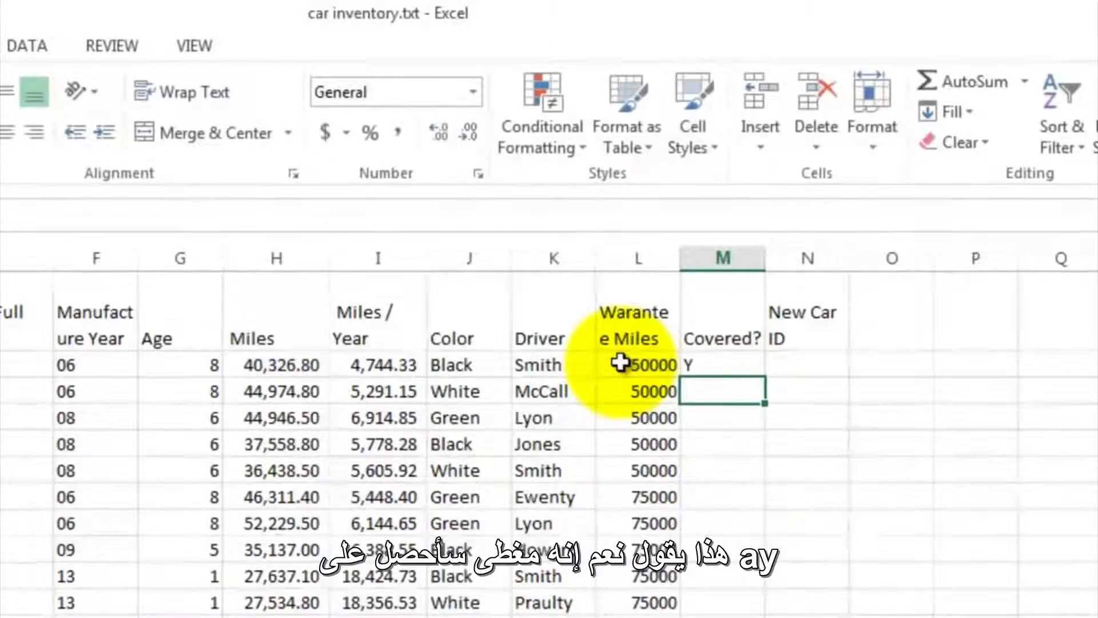
- Copy the Covered? formula from M2 down through M53 and review the filled column
left_click(741, 369)
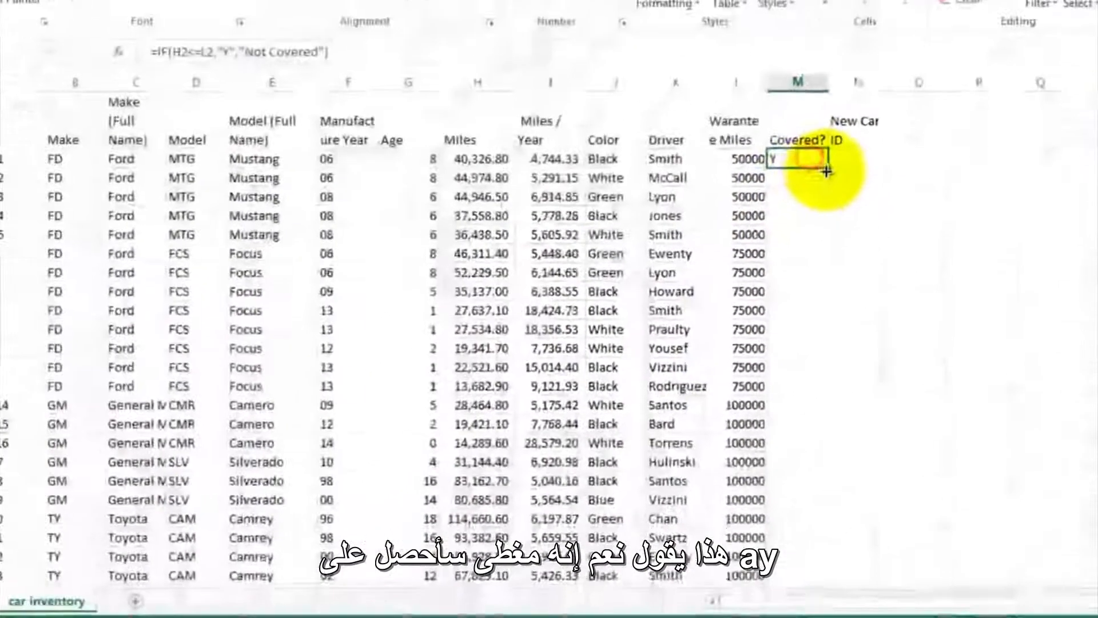
left_click_drag(828, 169, 808, 569)
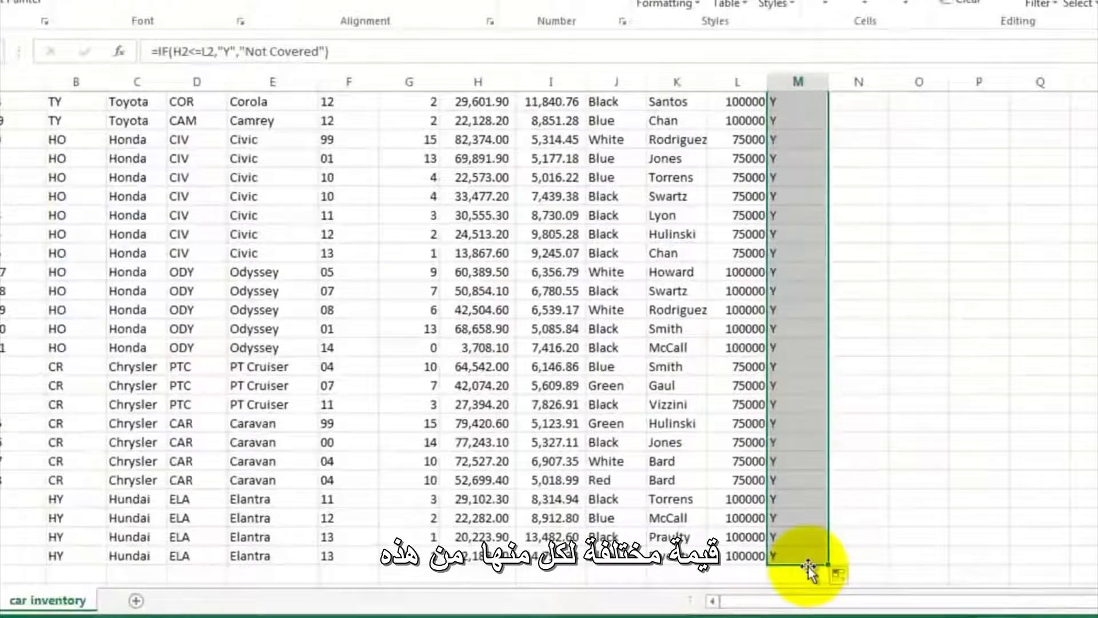
left_click(823, 234)
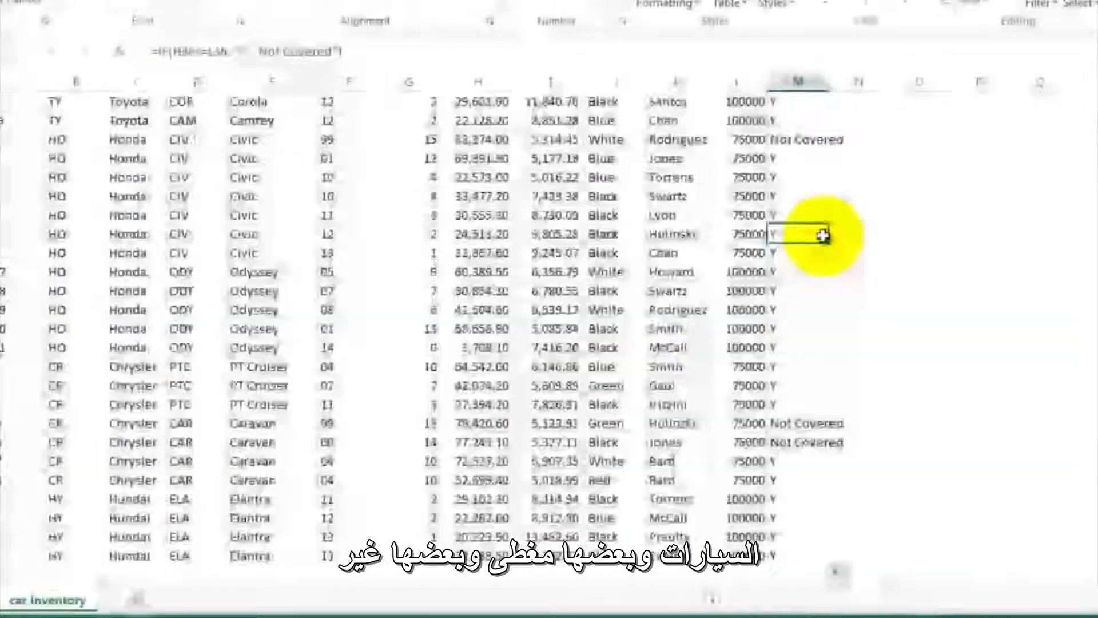
scroll(823, 237, "up", 6)
scroll(822, 236, "up", 4)
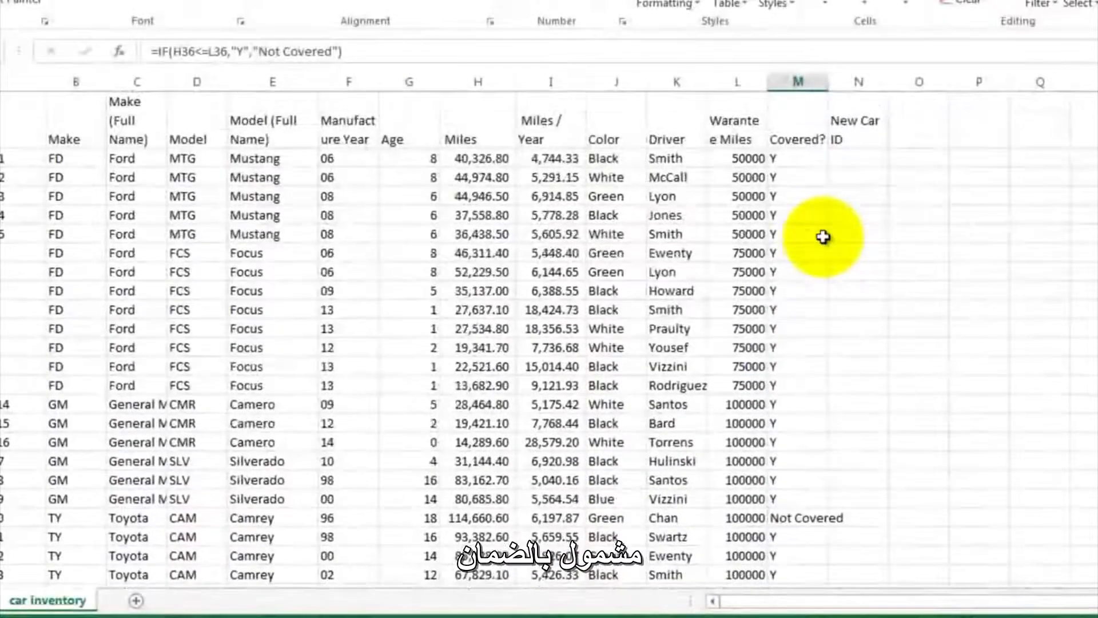
- Begin a CONCATENATE formula in the New Car ID cell N2 that joins make B2, manufacture year F2 and model D2
left_click(848, 160)
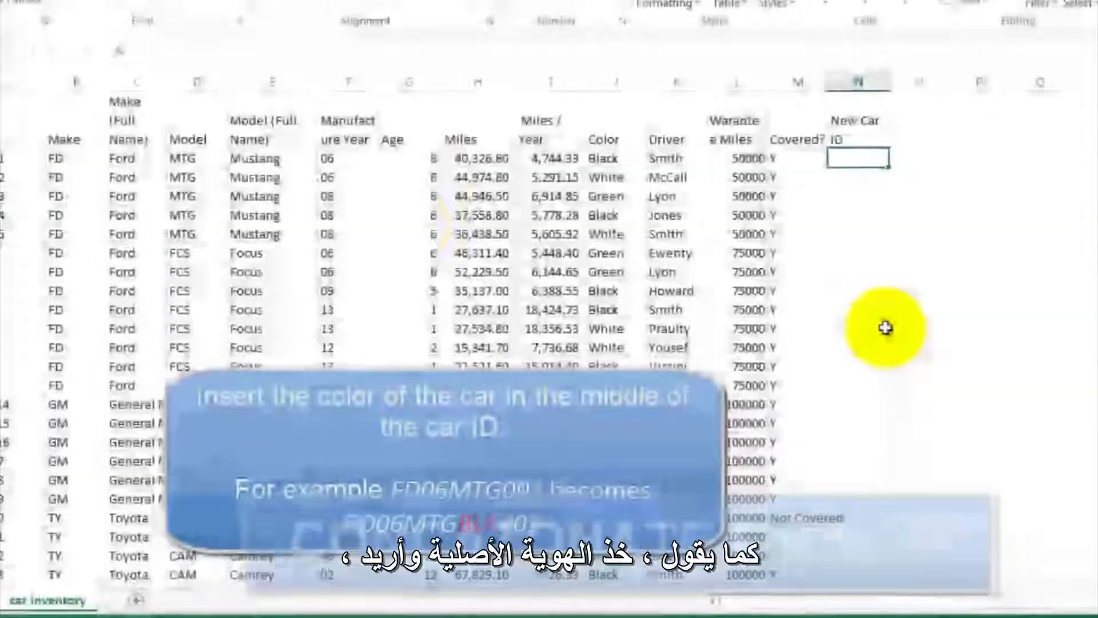
left_click(82, 163)
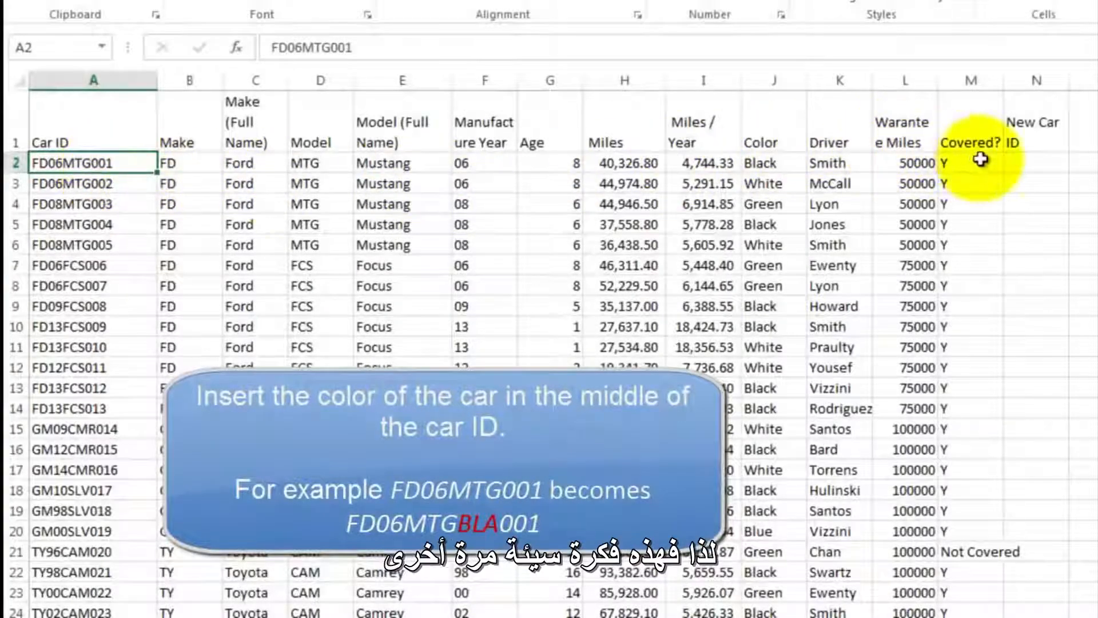
left_click(1016, 166)
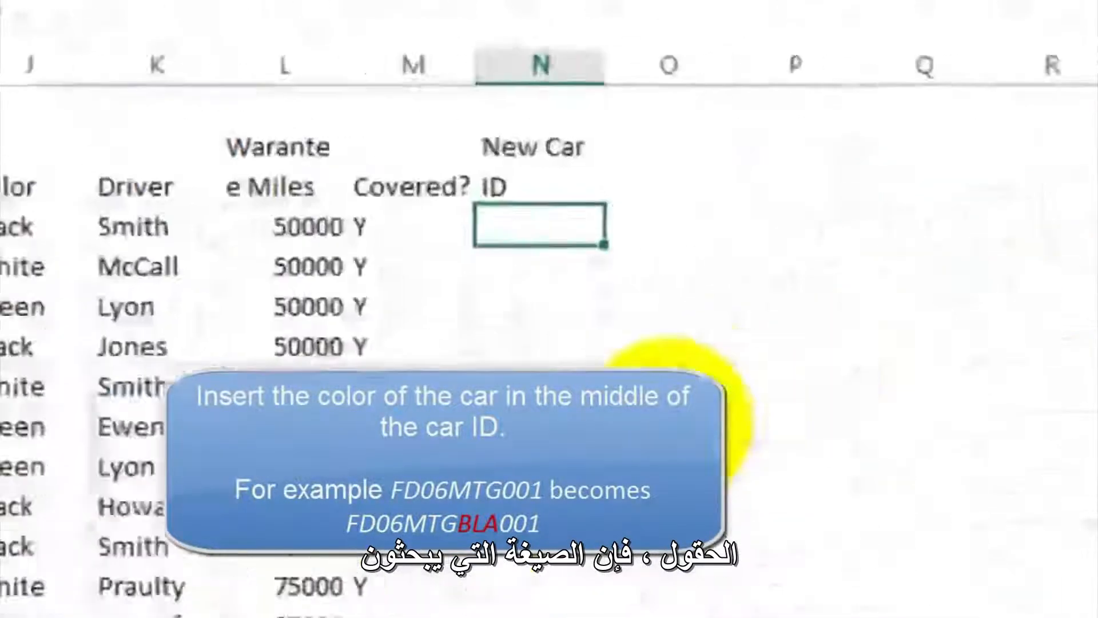
type("=")
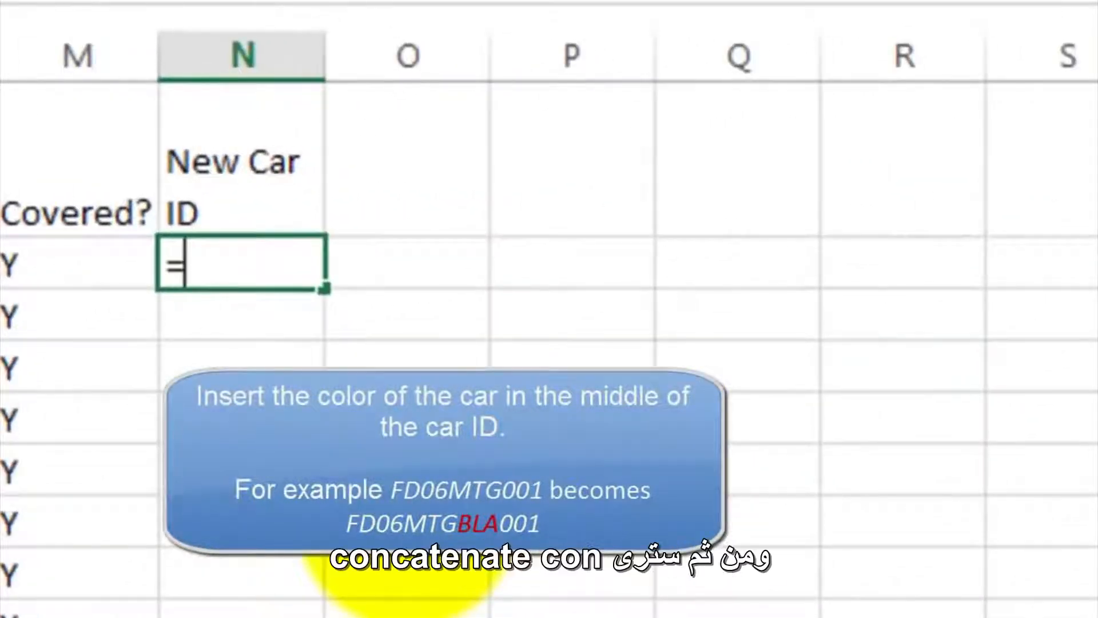
type("con")
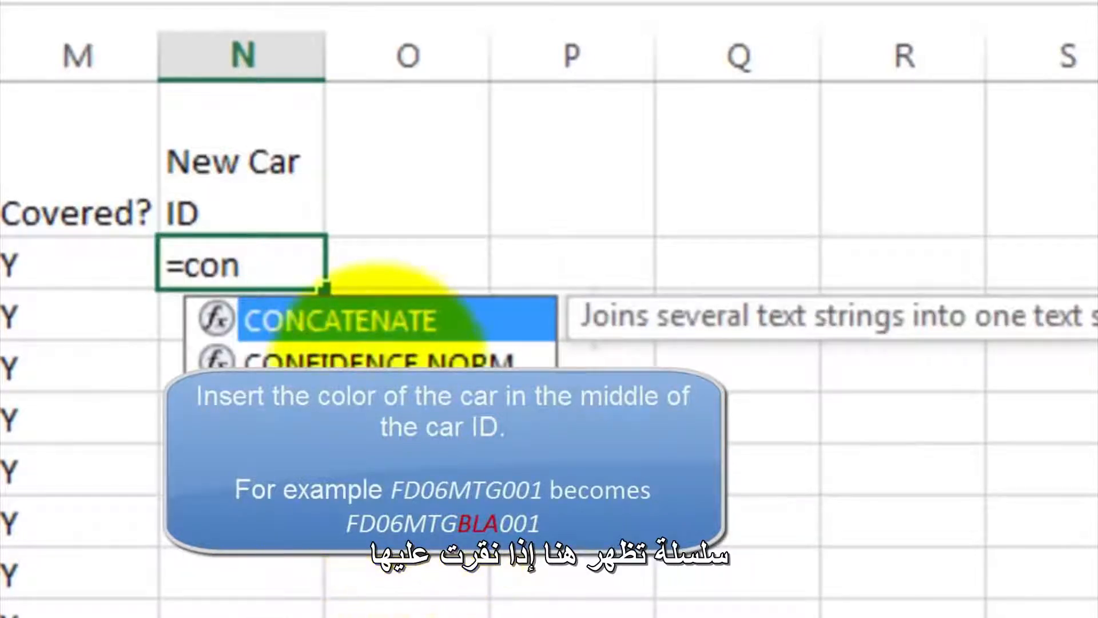
double_click(366, 321)
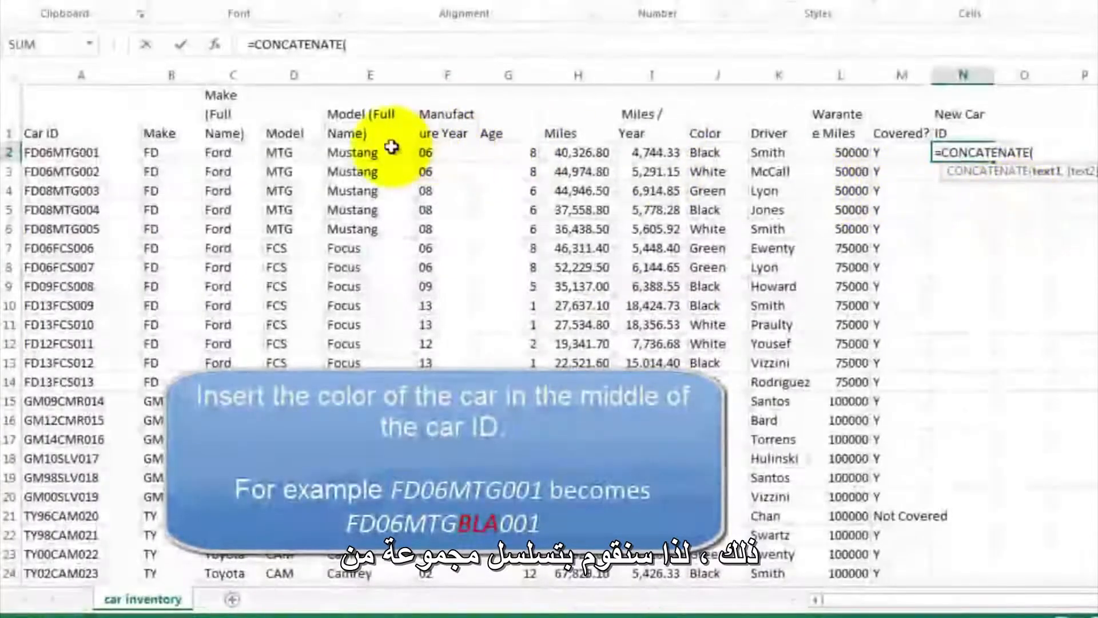
left_click(179, 156)
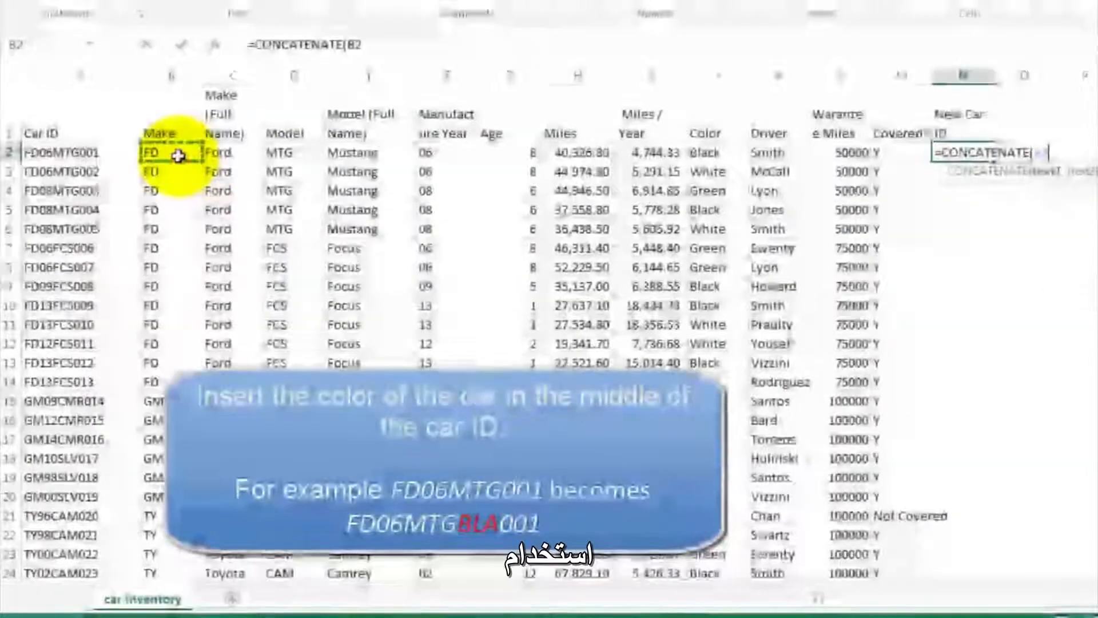
type(",")
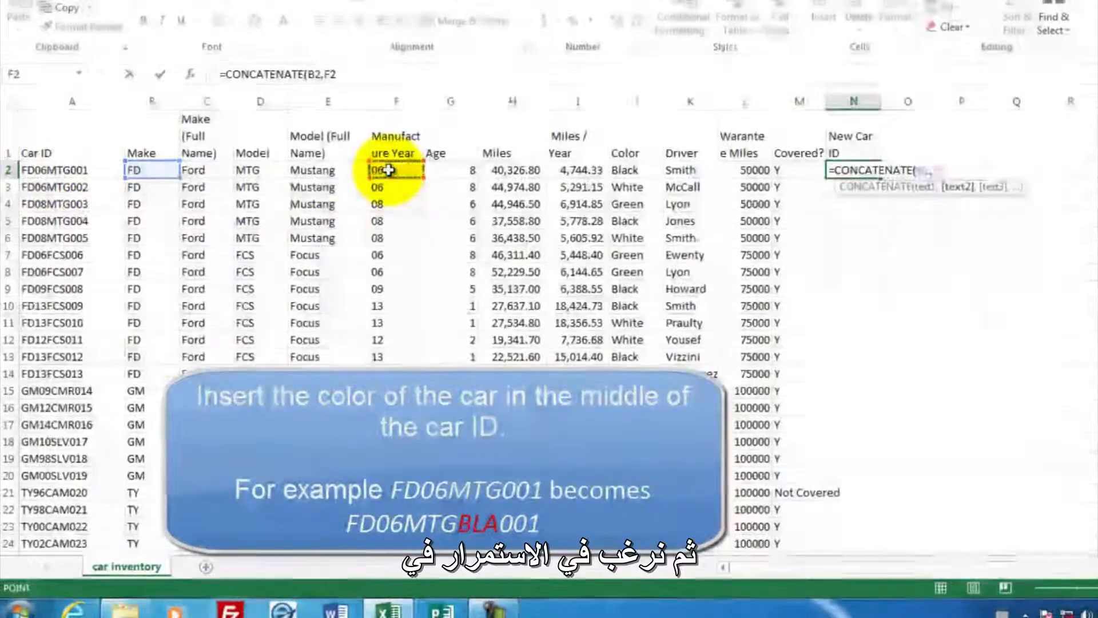
type(",F2")
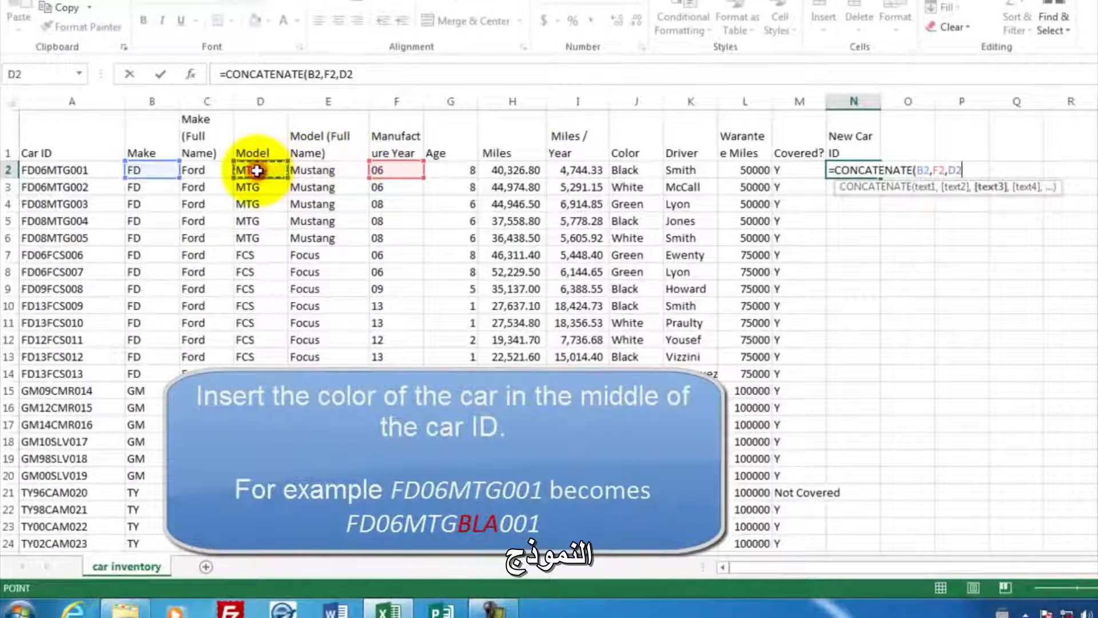
type(",")
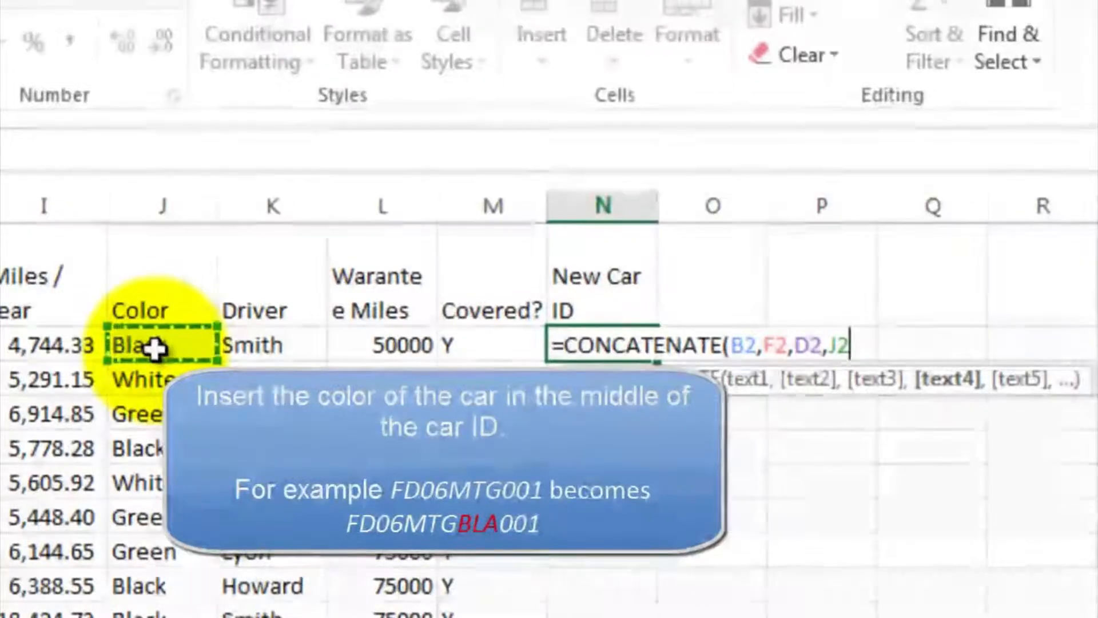
- Add the first three letters of the color to the N2 formula as the next argument, LEFT(J2,3)
key("BackSpace")
key("BackSpace")
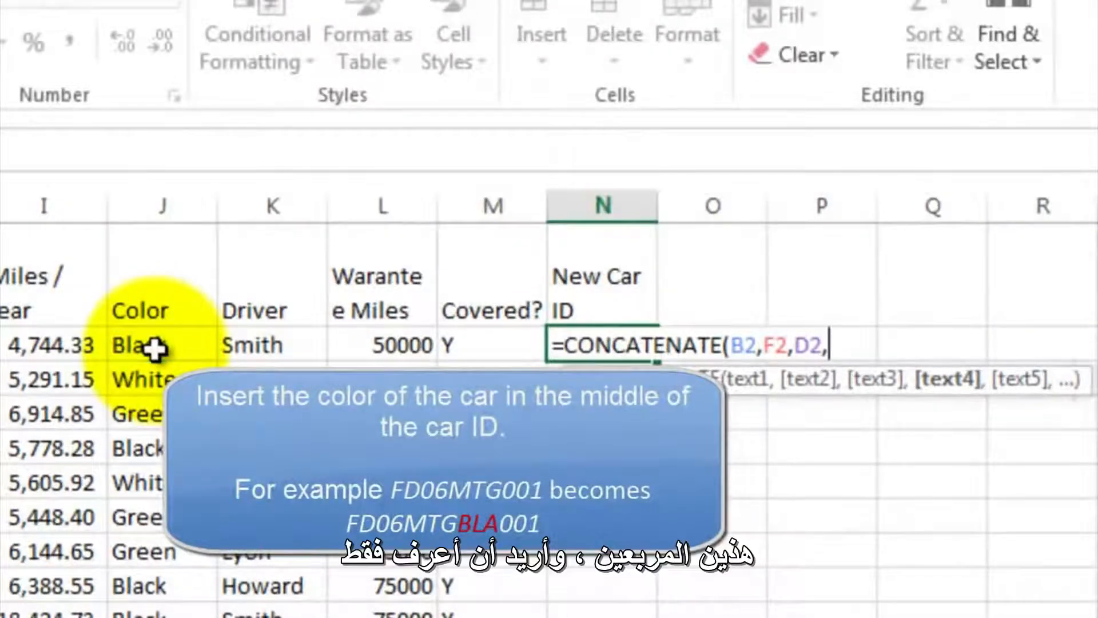
type("left(")
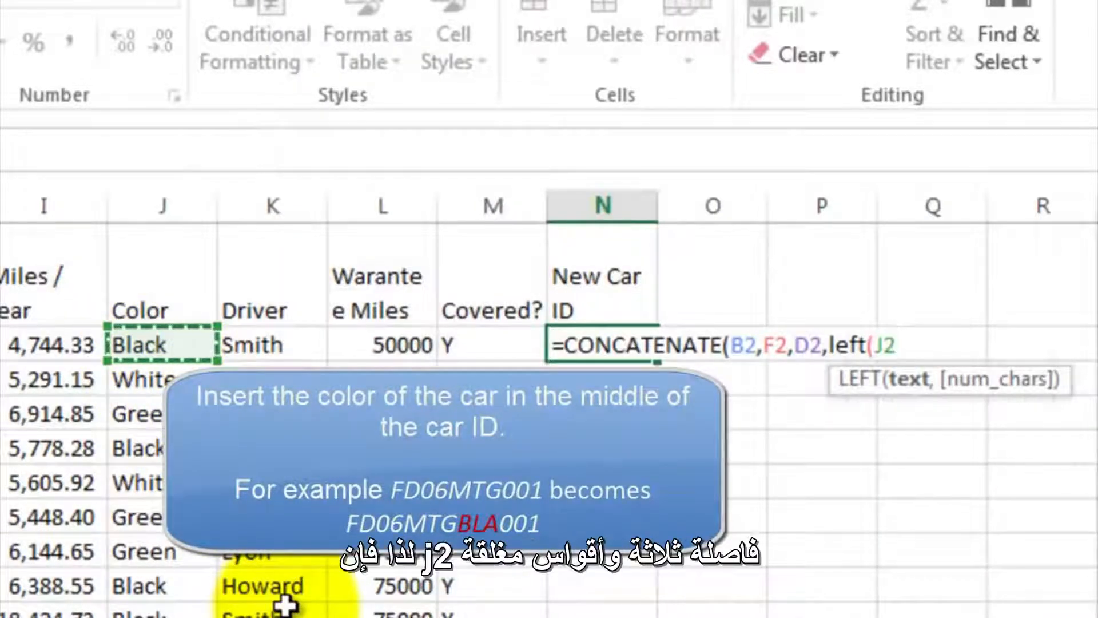
type(",")
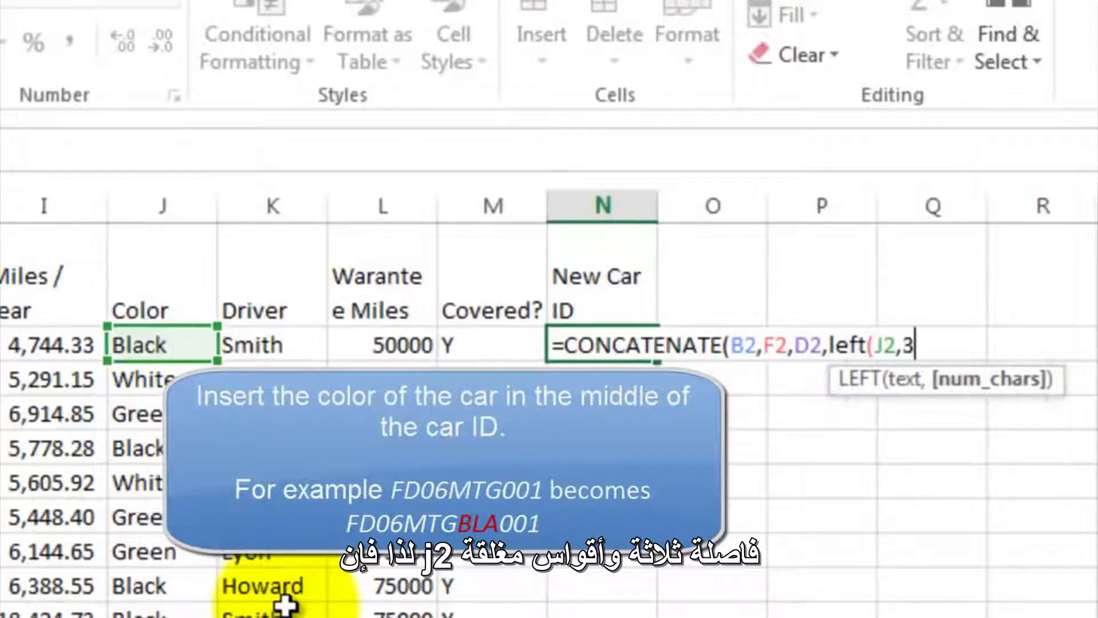
type("3),")
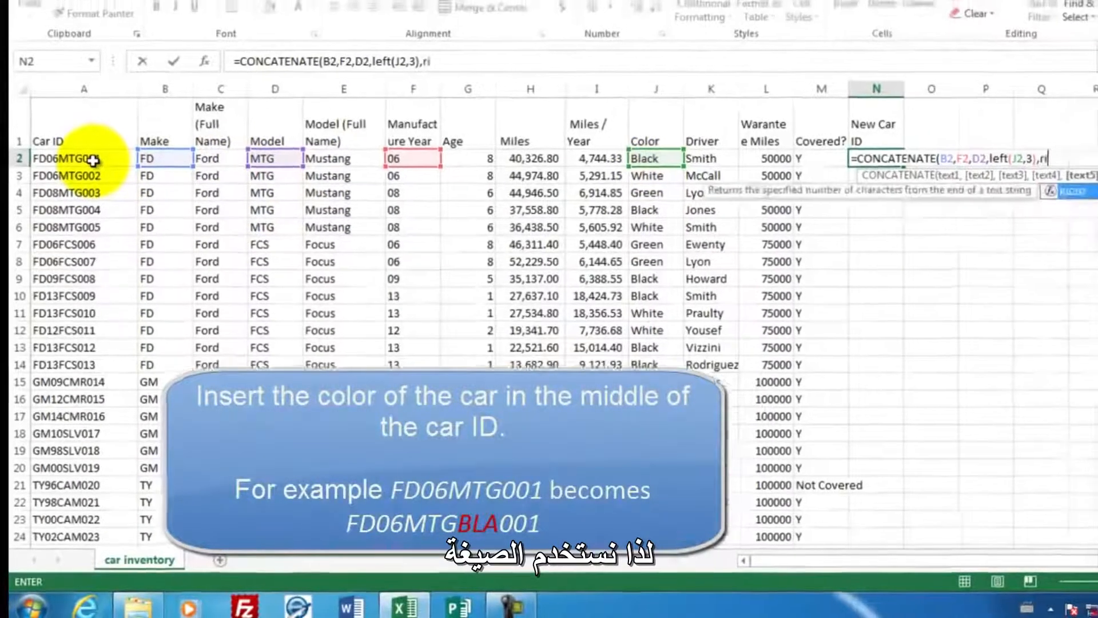
- Complete the N2 formula with the last three characters of the car ID, RIGHT(A2,3), and widen column N to fit the result
type("right(")
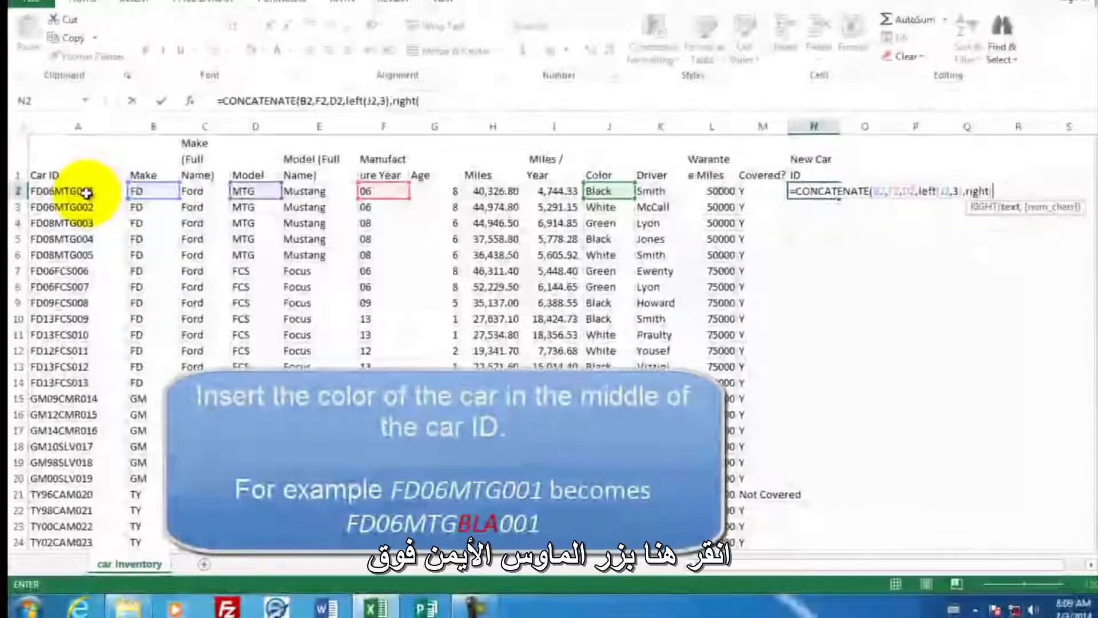
left_click(86, 193)
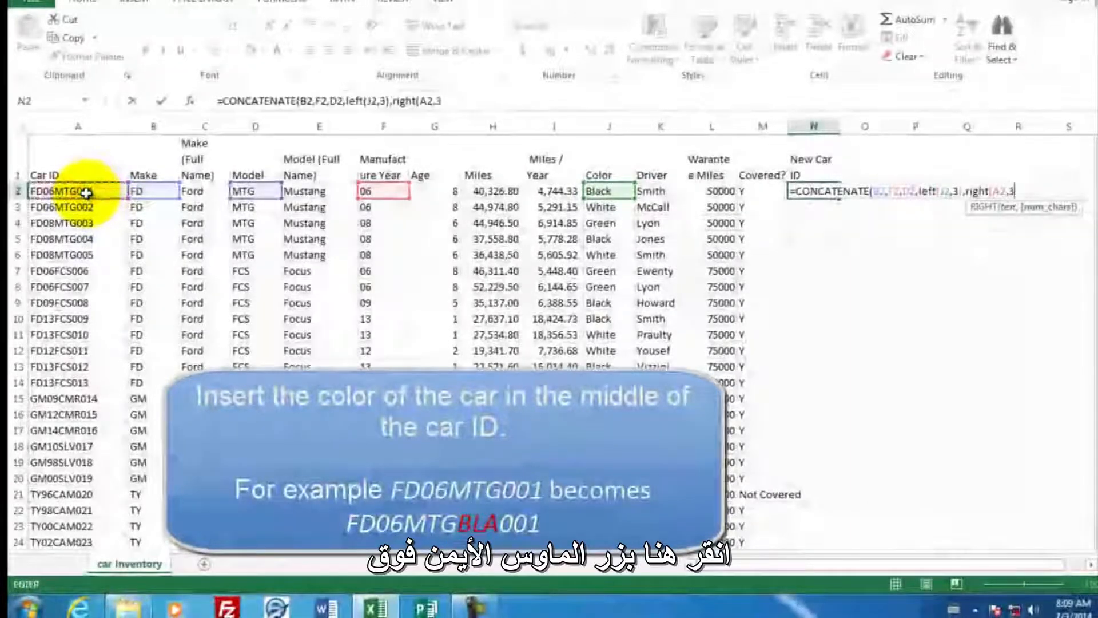
type(",3))")
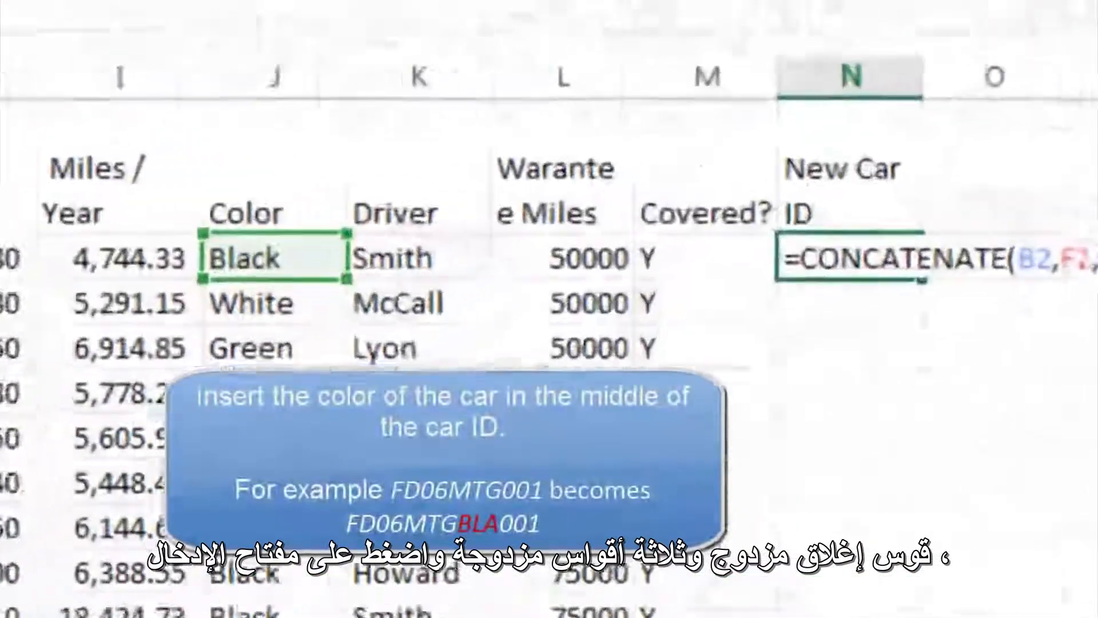
key("Return")
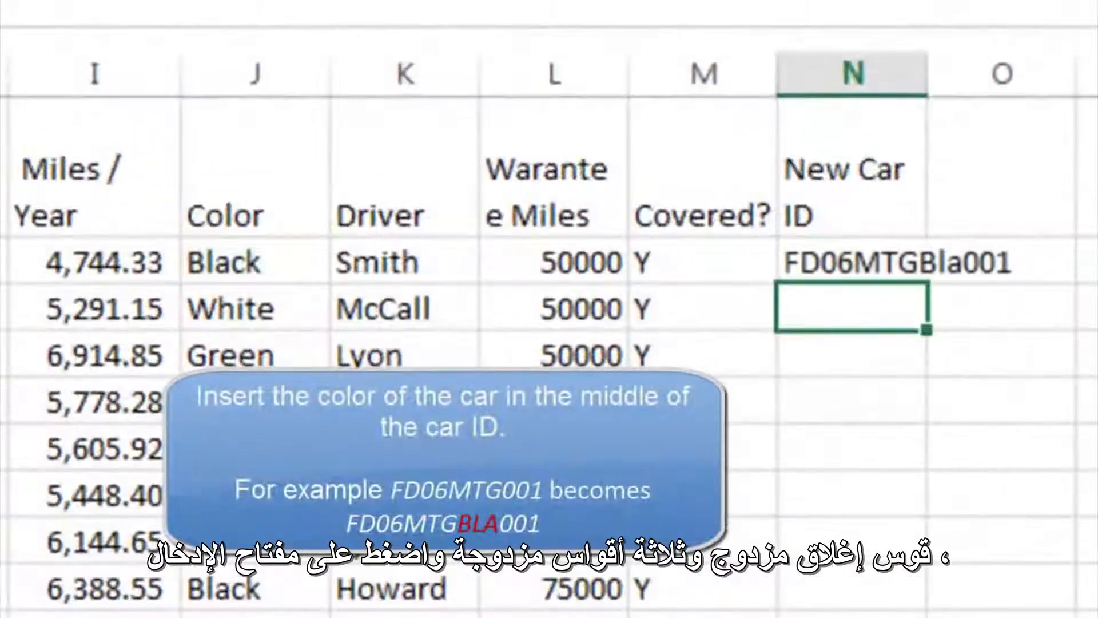
left_click(797, 258)
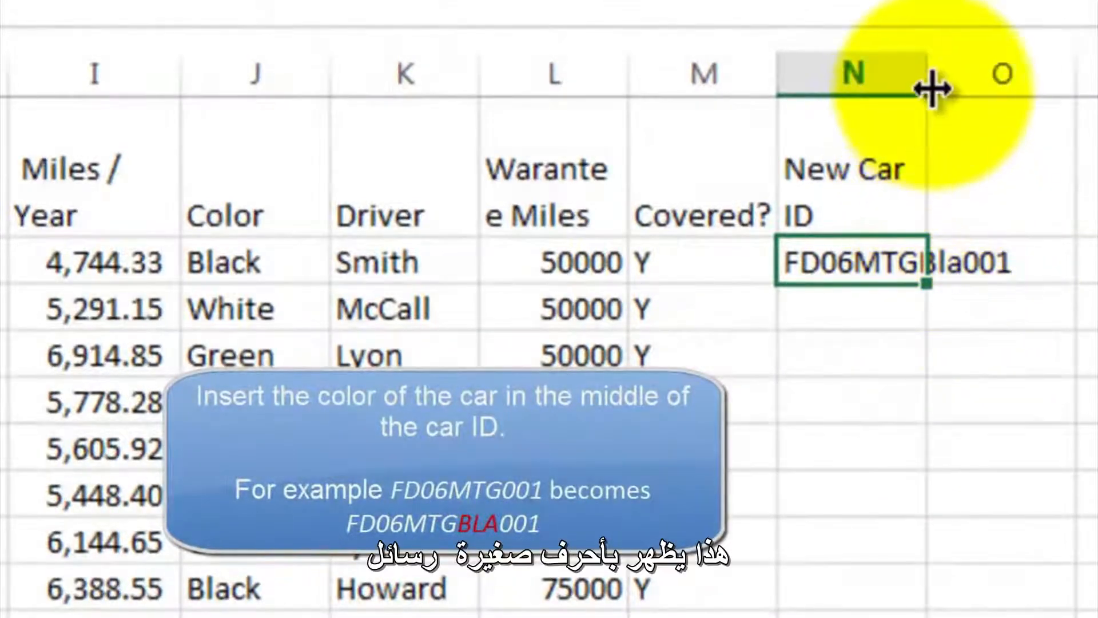
left_click_drag(929, 87, 1048, 74)
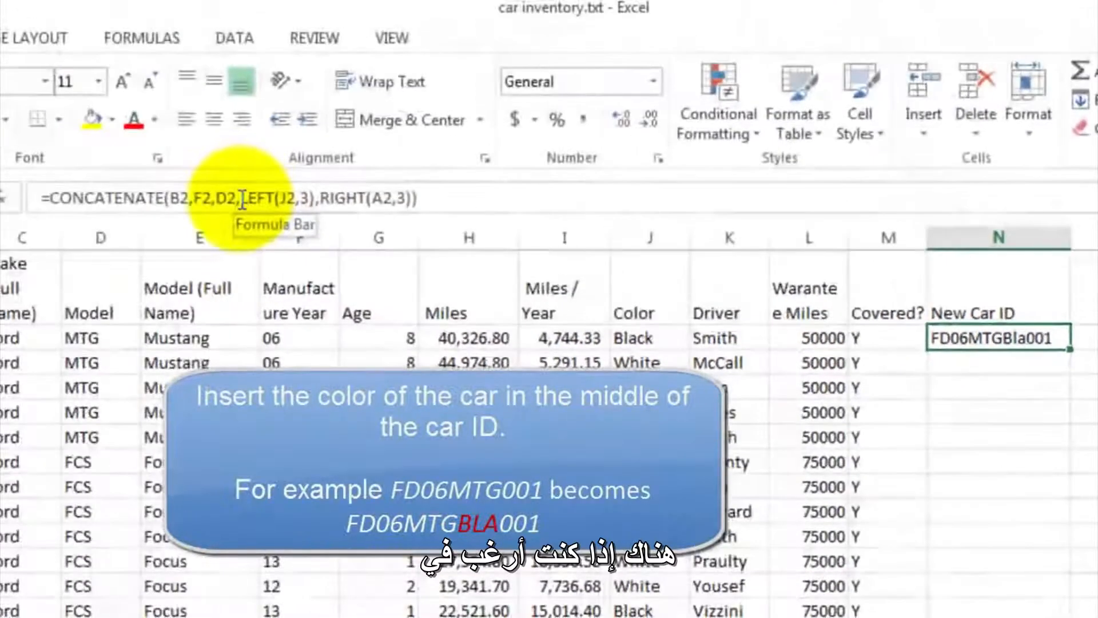
- Wrap the LEFT(J2,3) part of the N2 formula in UPPER so the color code is in capital letters
left_click(241, 199)
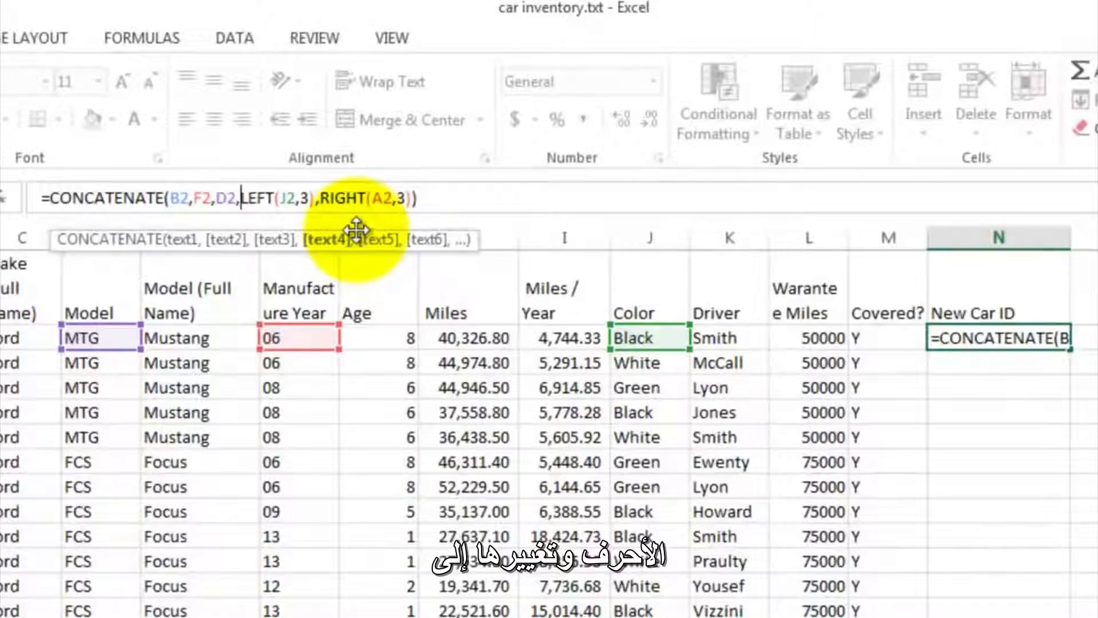
type("upper")
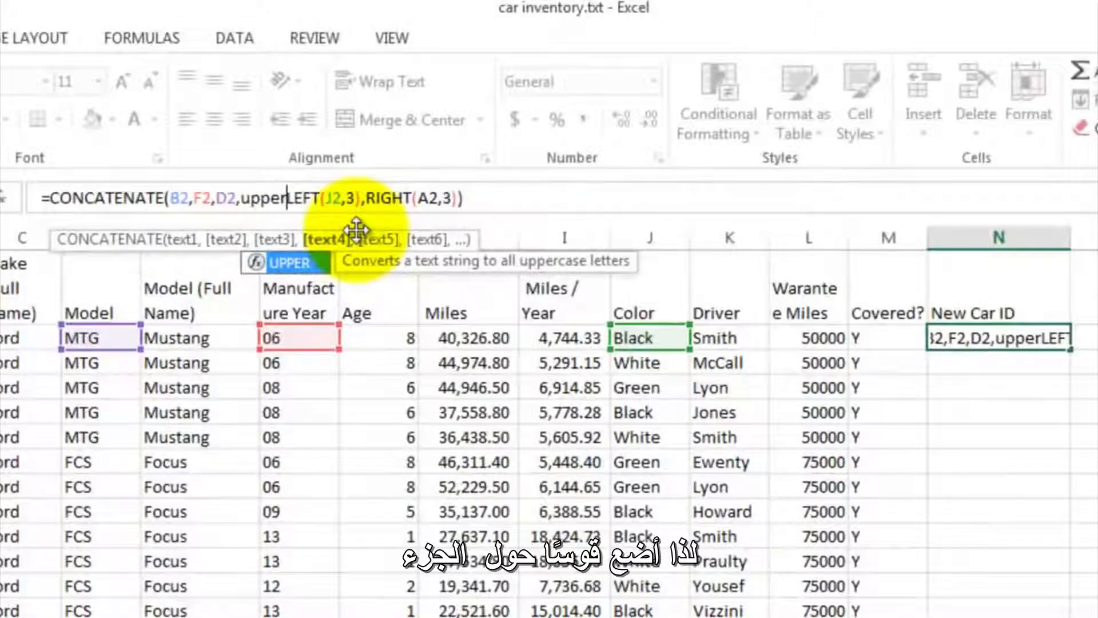
type("(")
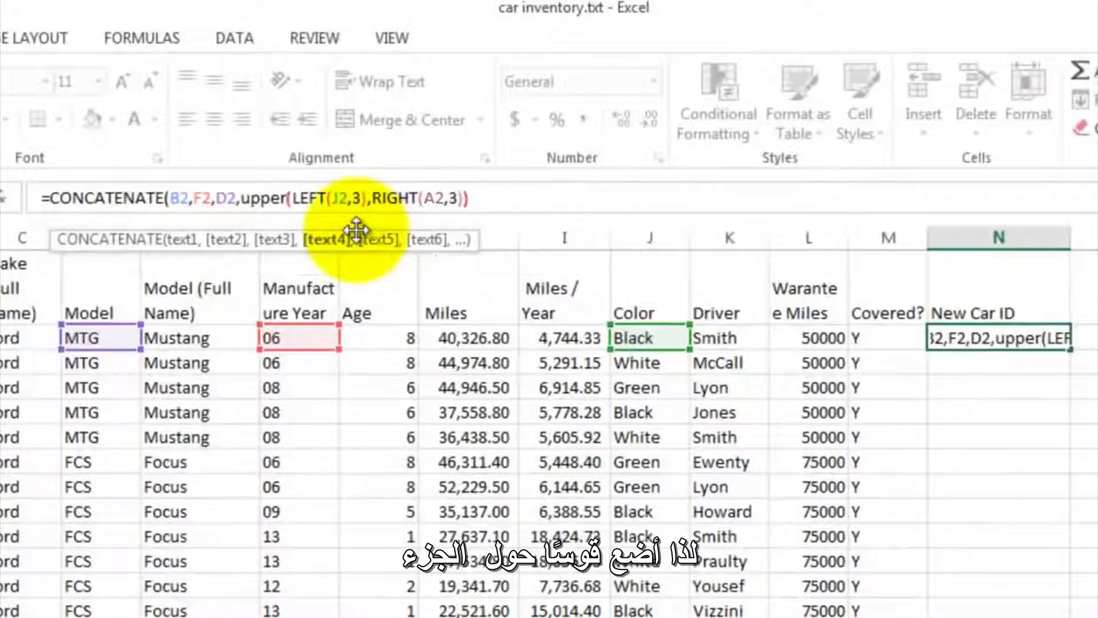
left_click(367, 197)
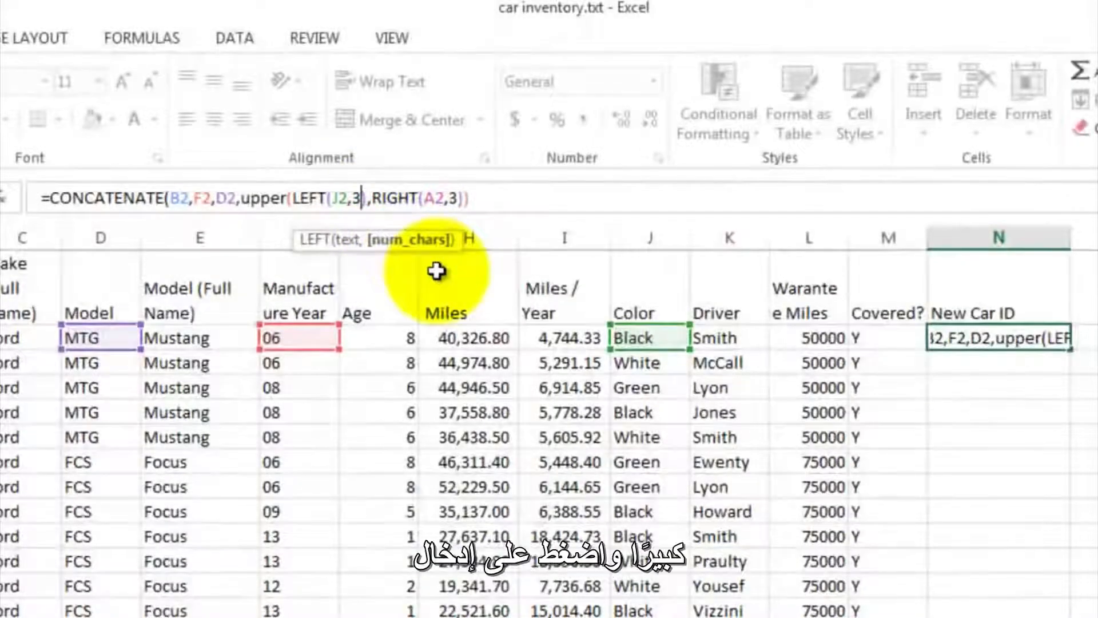
type(")")
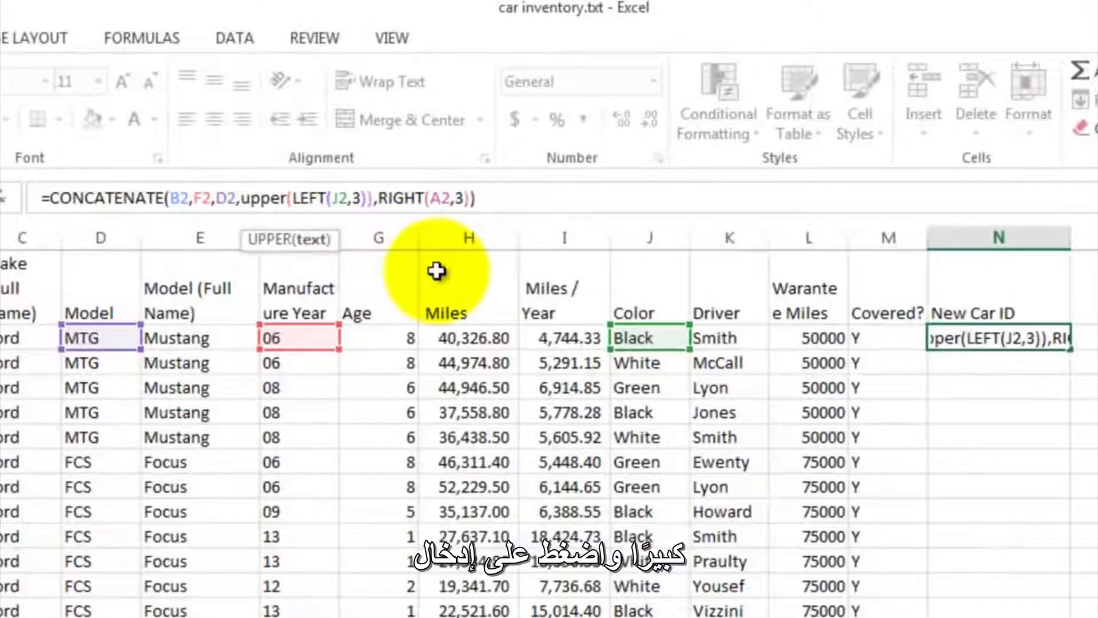
key("Return")
key("Up")
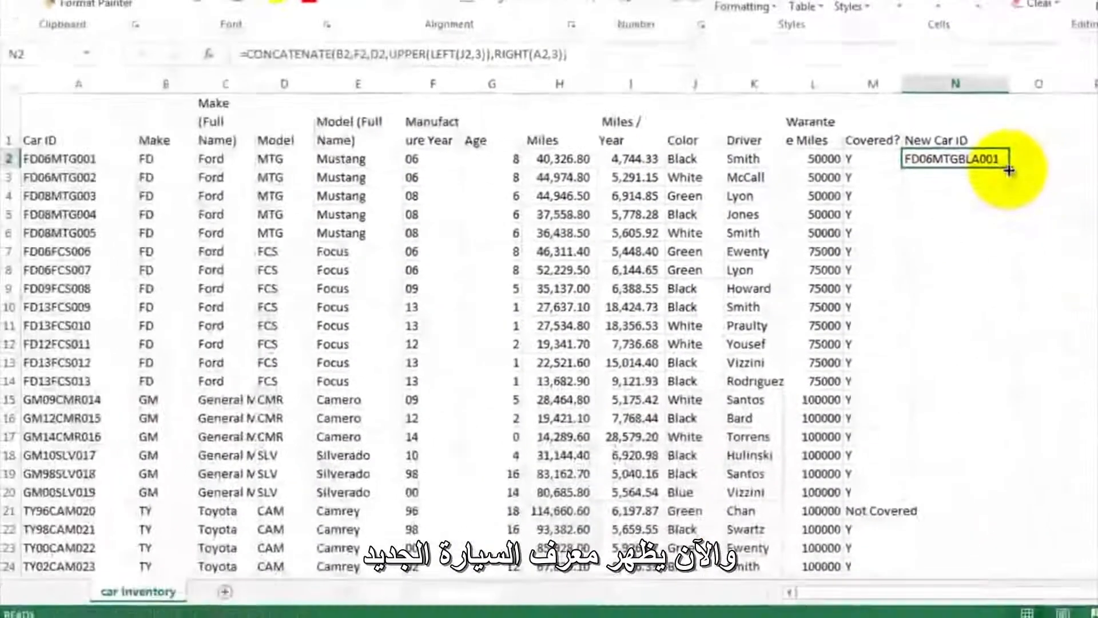
- Copy the New Car ID formula from N2 down through N53 and review the filled column
left_click_drag(1034, 249, 1018, 617)
left_click_drag(993, 500, 988, 534)
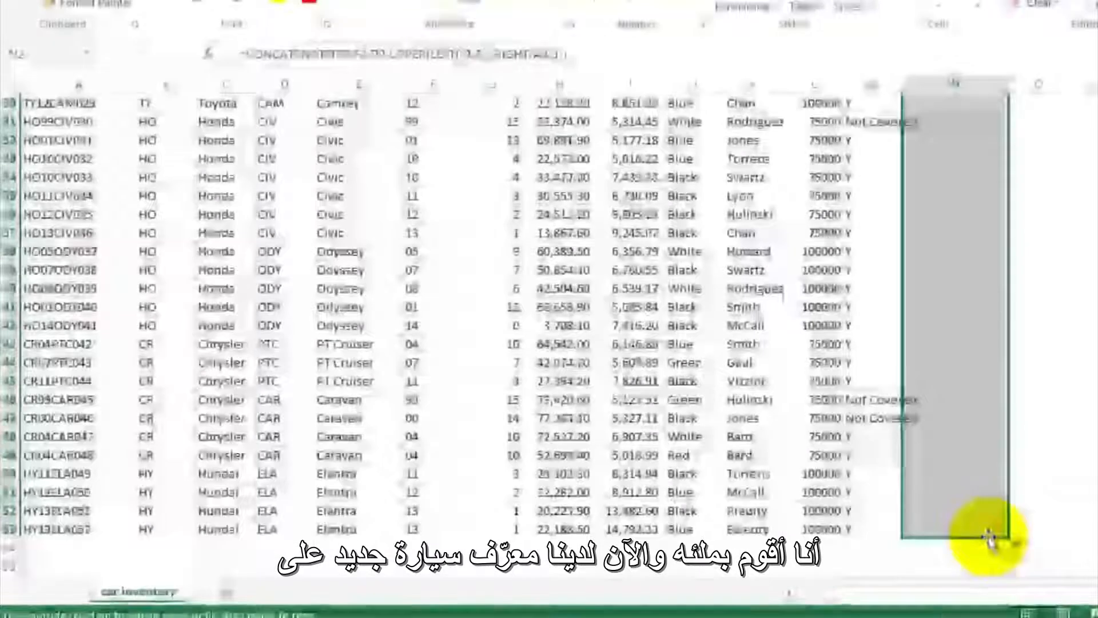
left_click(959, 202)
scroll(959, 200, "up", 10)
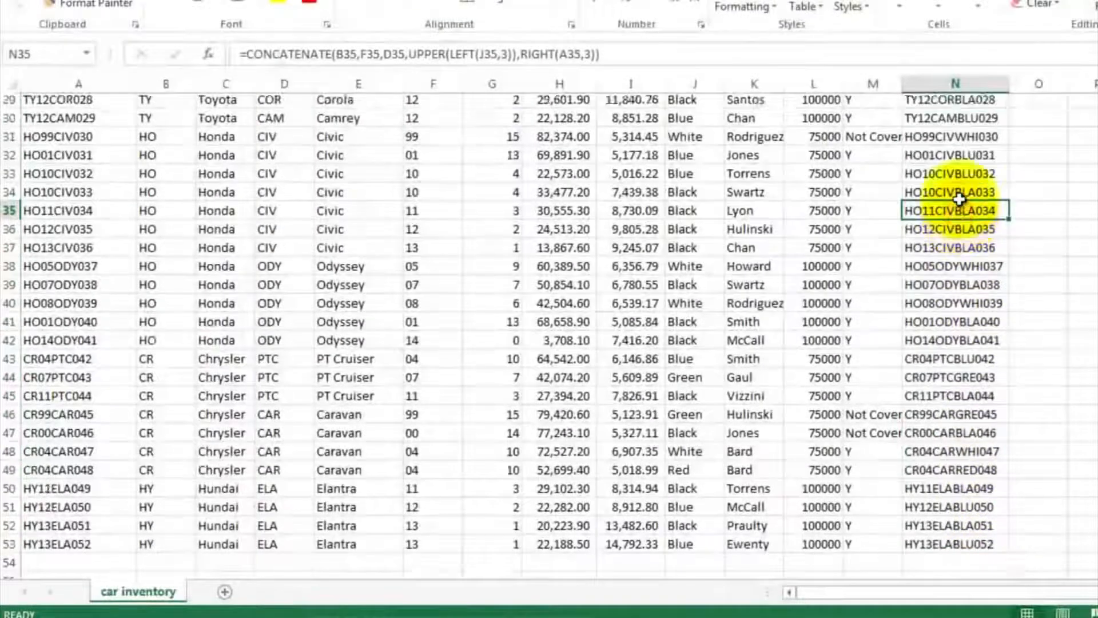
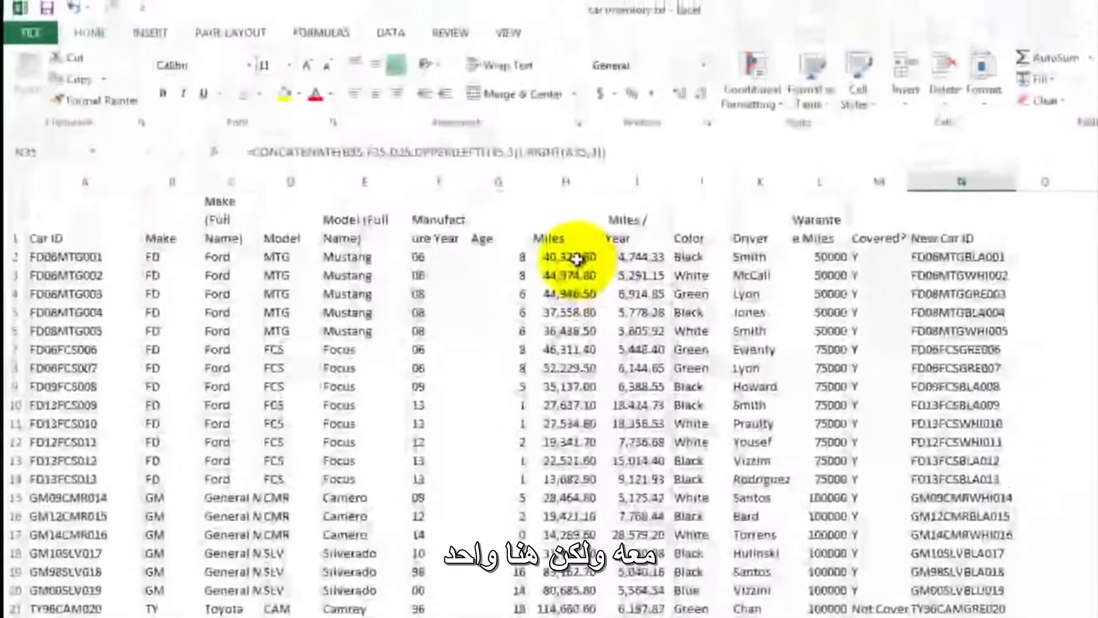
- Create a PivotTable from the car inventory data in A1:N53 on a new worksheet
left_click(576, 259)
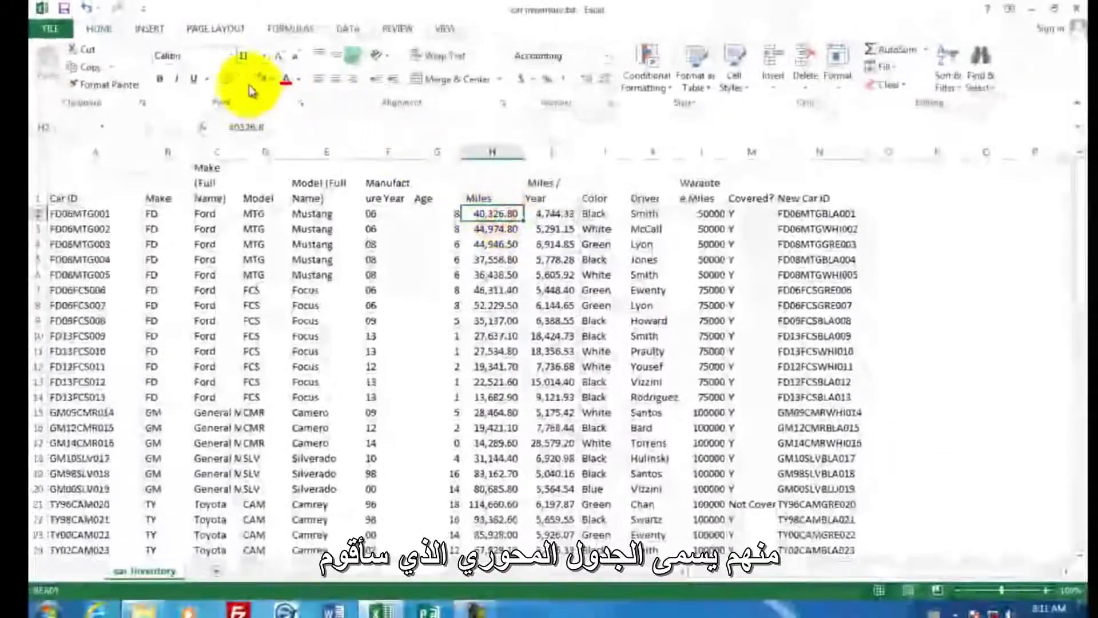
left_click(154, 33)
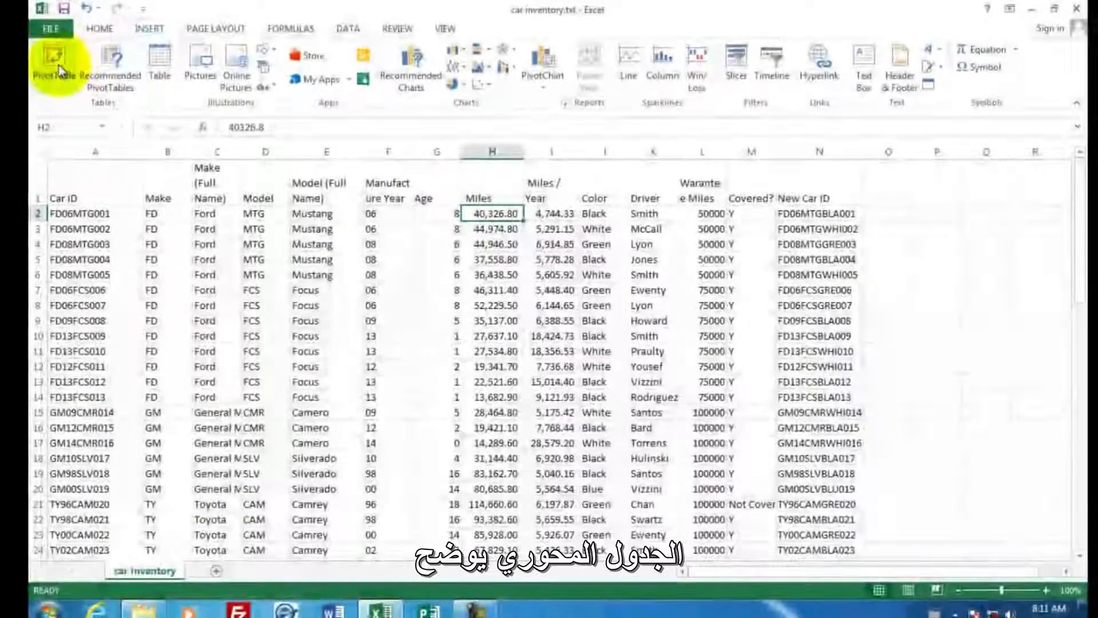
left_click(60, 69)
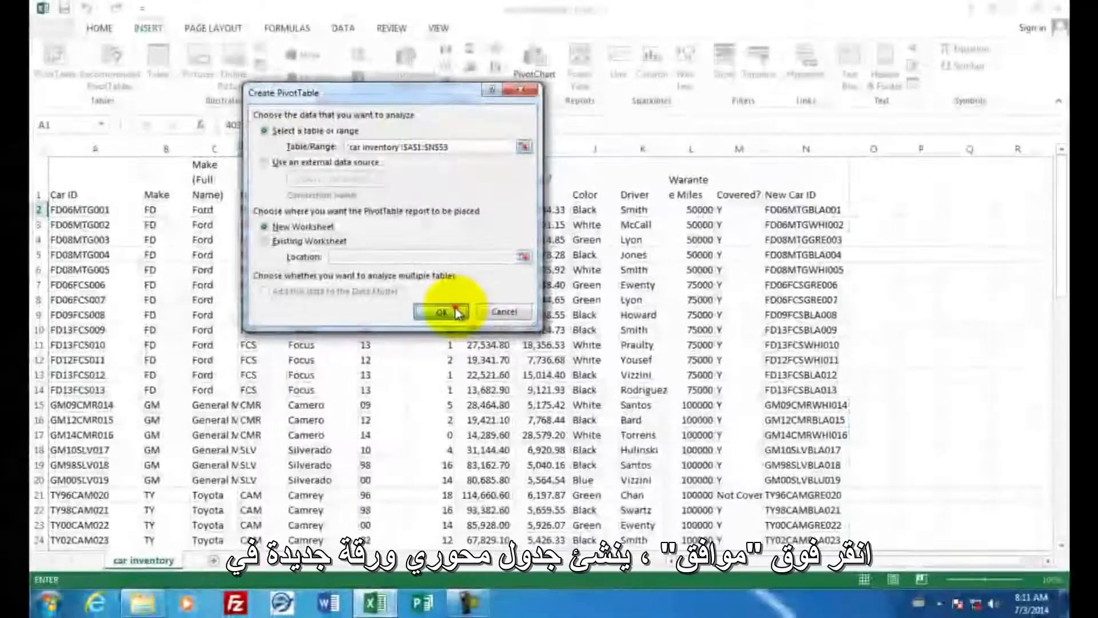
left_click(445, 316)
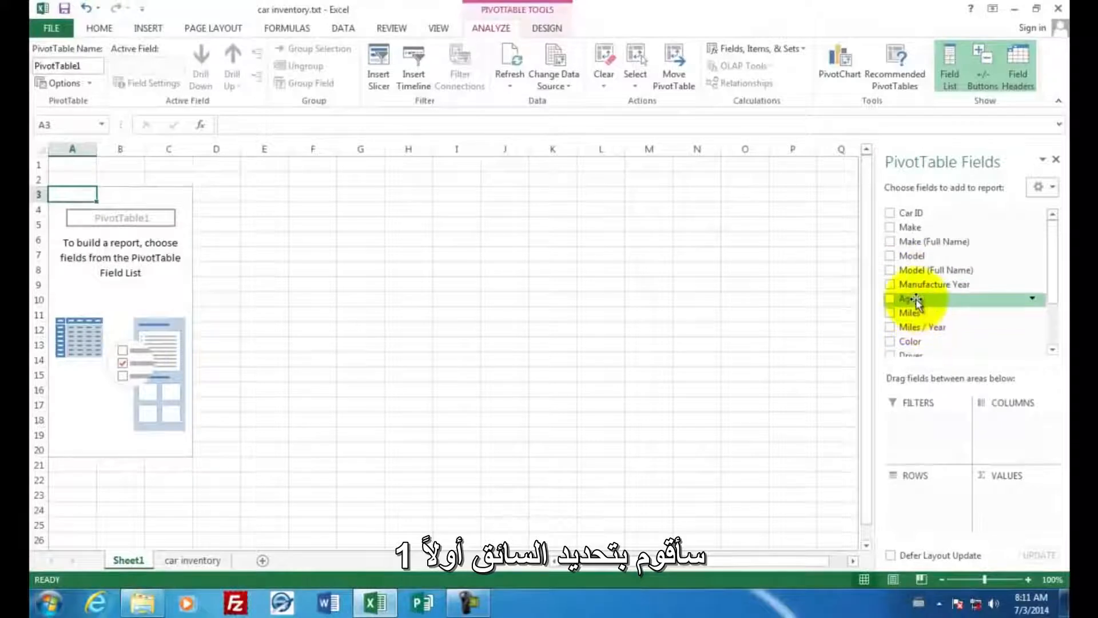
- Add the Driver field as PivotTable rows and the Miles field as summed values
left_click_drag(1052, 279, 1062, 331)
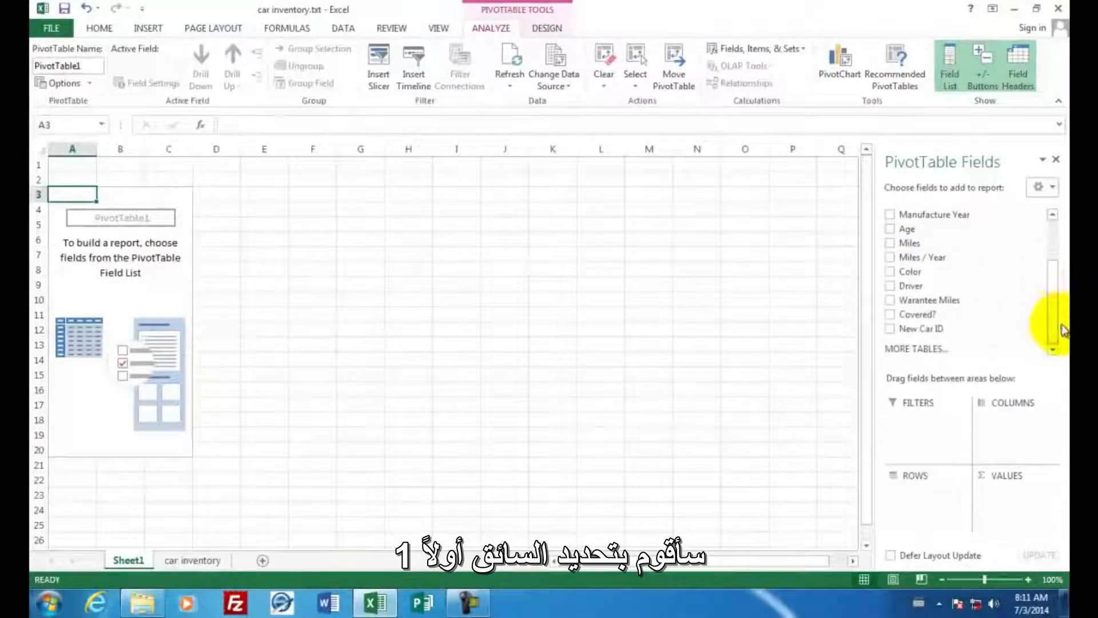
left_click(890, 286)
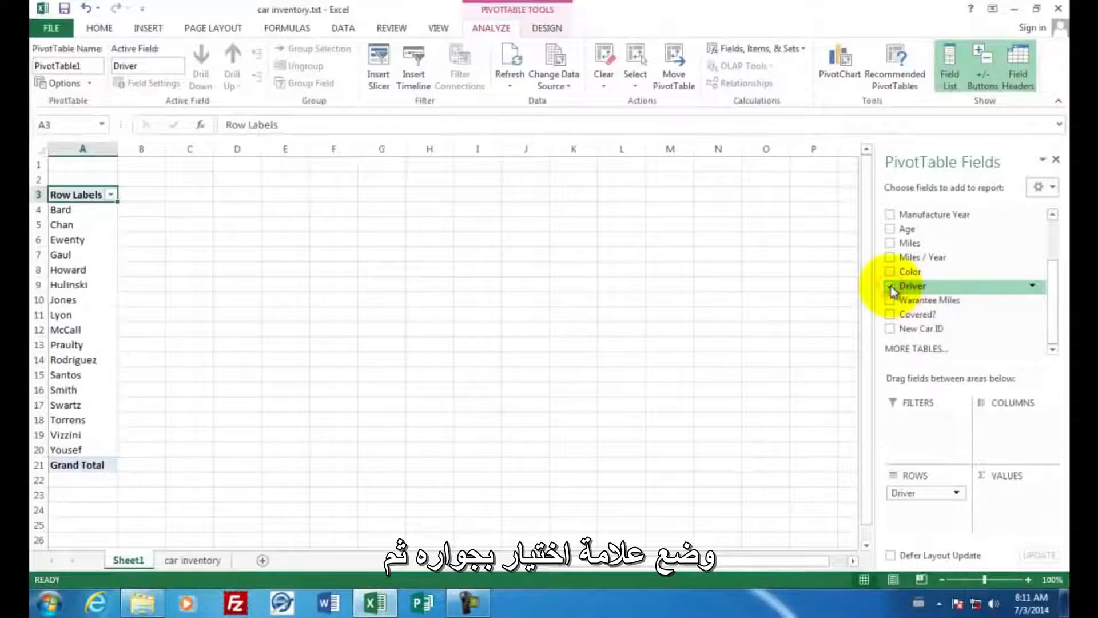
left_click(889, 245)
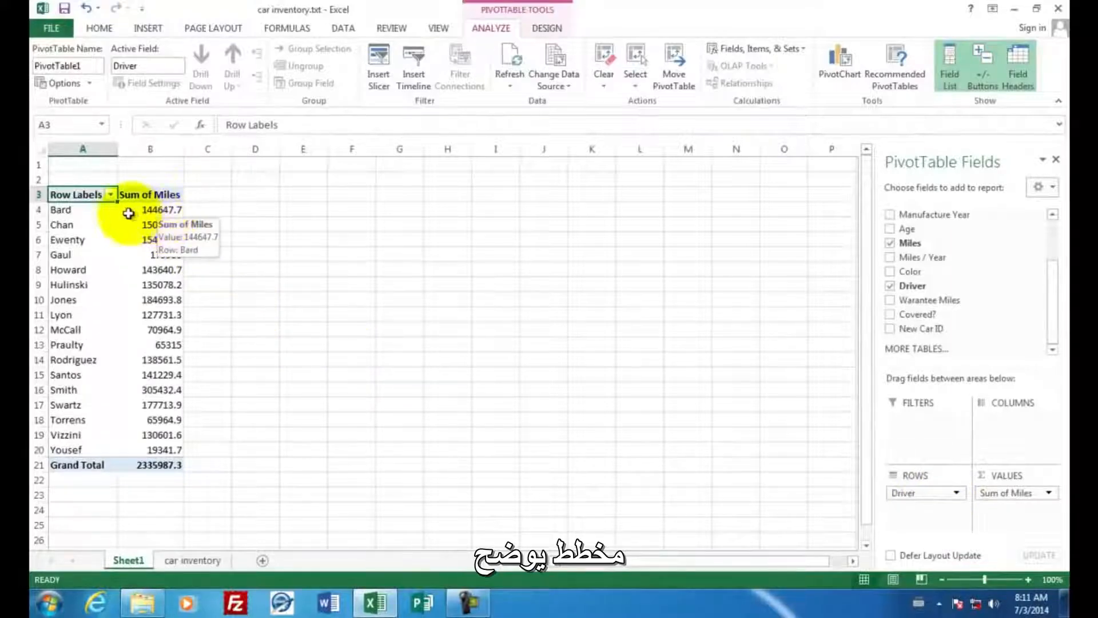
- Insert a 2-D clustered column chart of the miles per driver and place it beside the PivotTable
left_click_drag(78, 210, 170, 447)
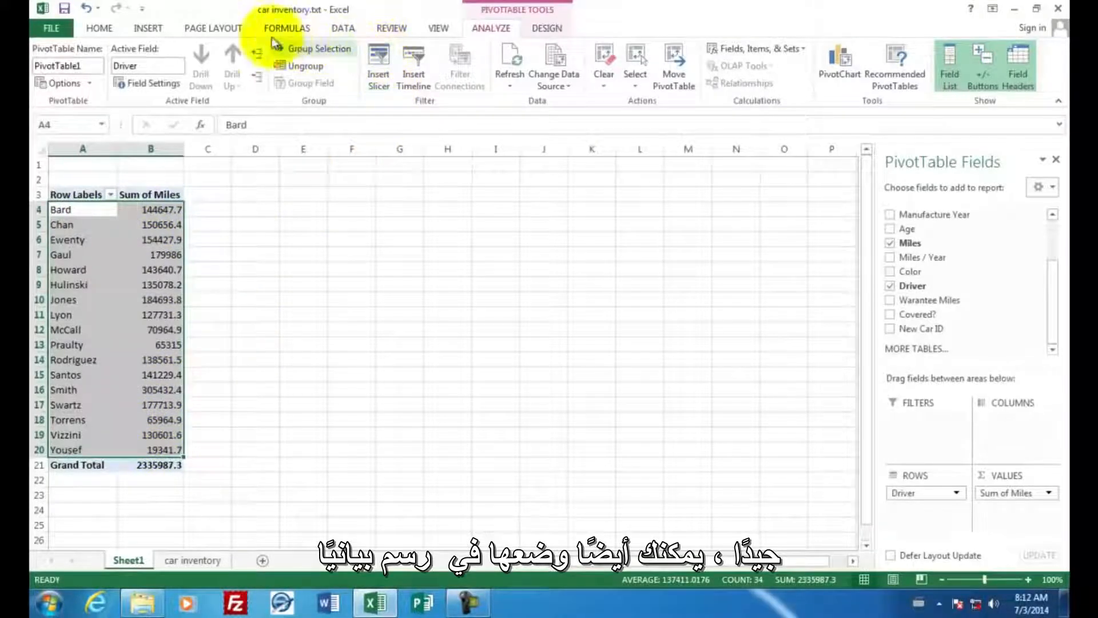
left_click(150, 27)
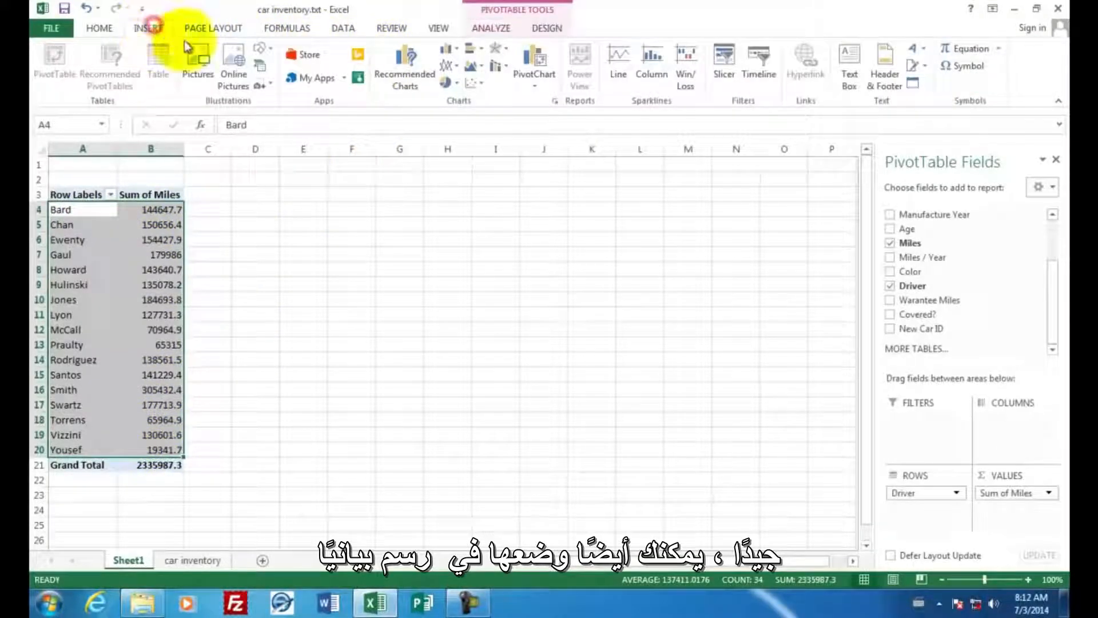
left_click(446, 49)
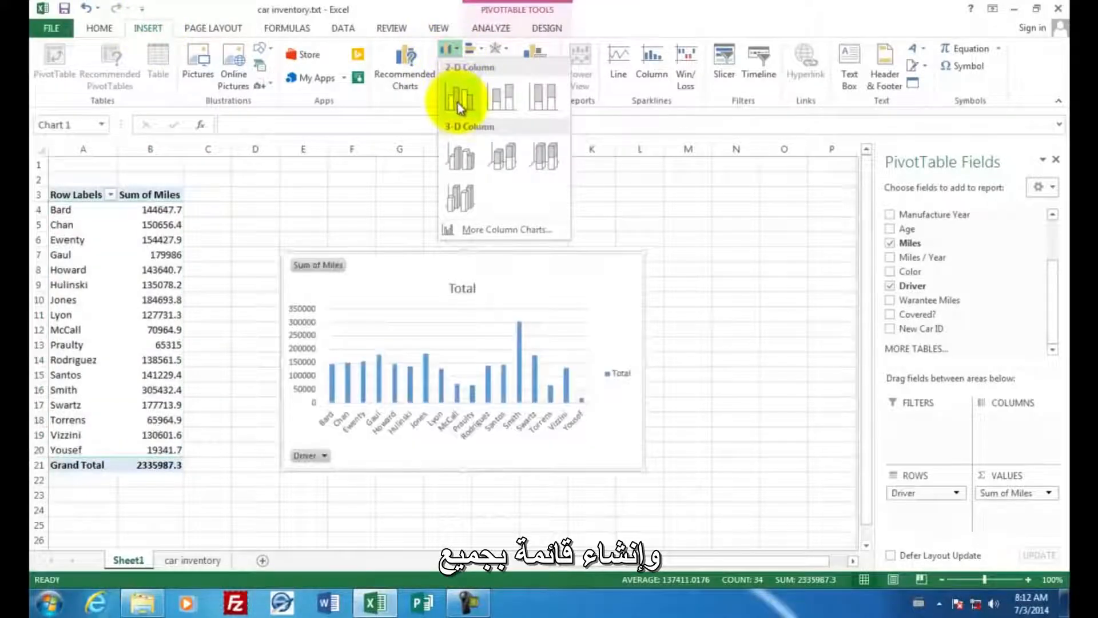
left_click(458, 102)
mouse_move(380, 287)
left_mouse_down()
mouse_move(319, 223)
mouse_move(303, 223)
left_mouse_up()
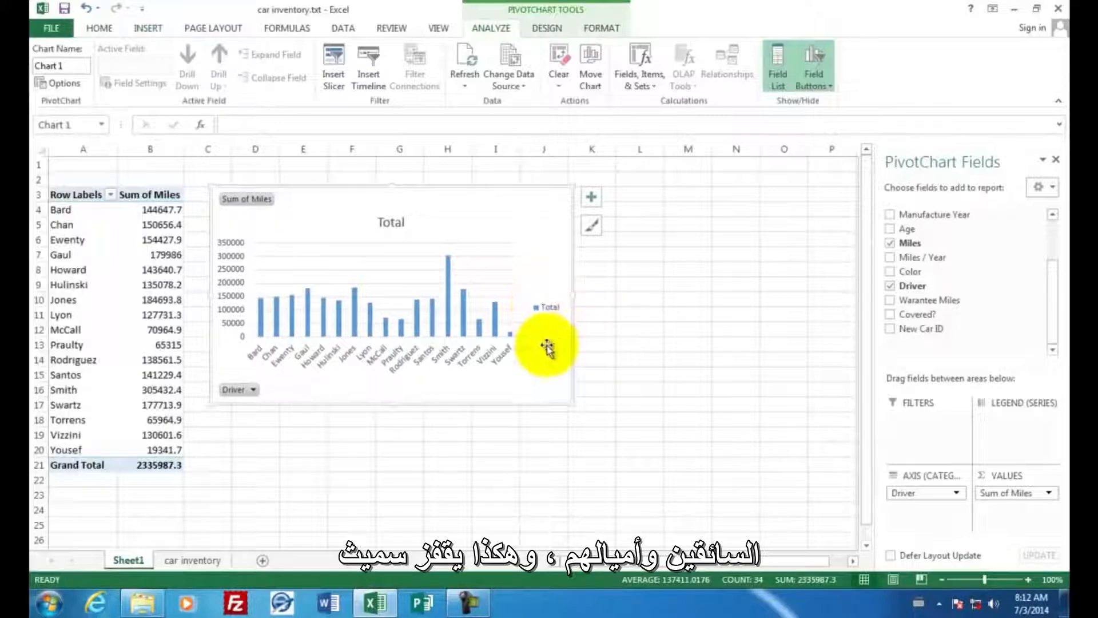
left_click(466, 420)
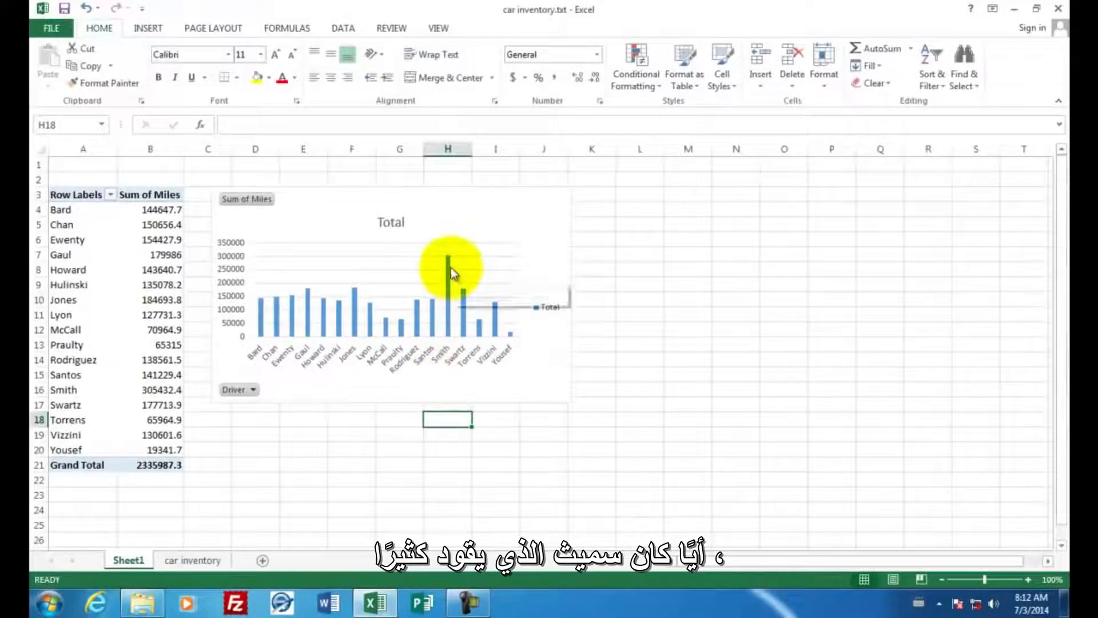
- Compare the tallest bar in the driver miles chart with that driver's car make and model on the car inventory sheet
mouse_move(451, 265)
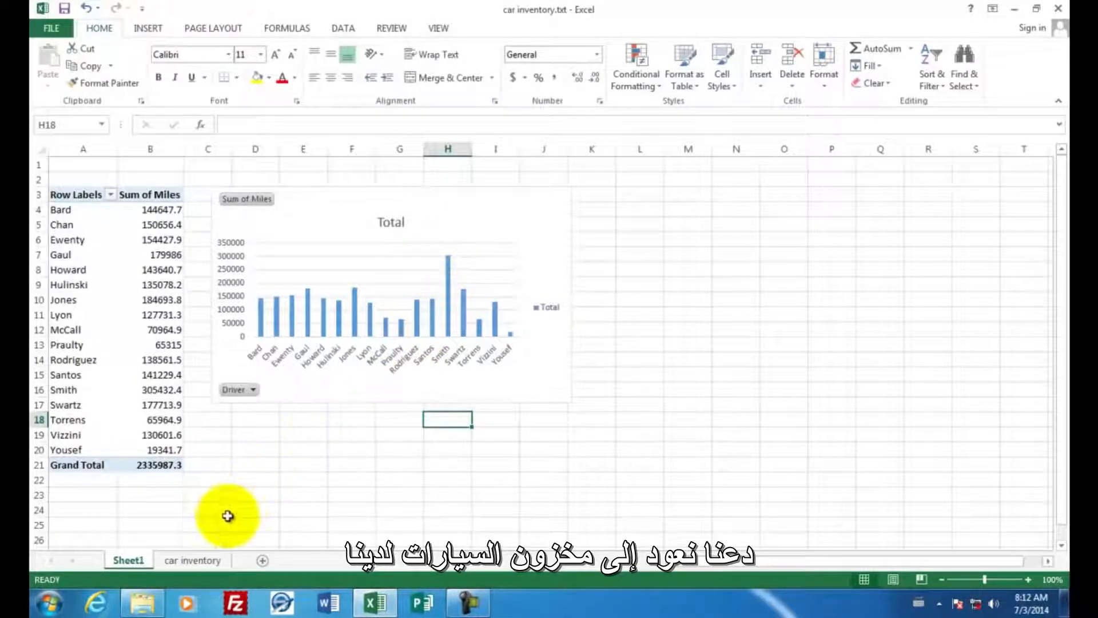
left_click(197, 561)
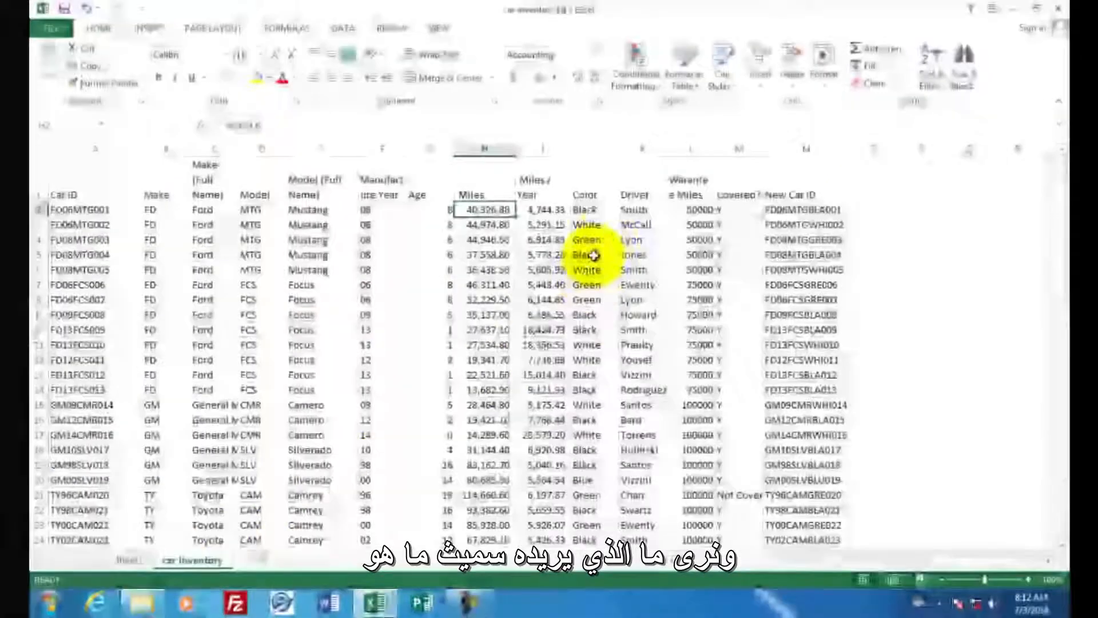
left_click(632, 211)
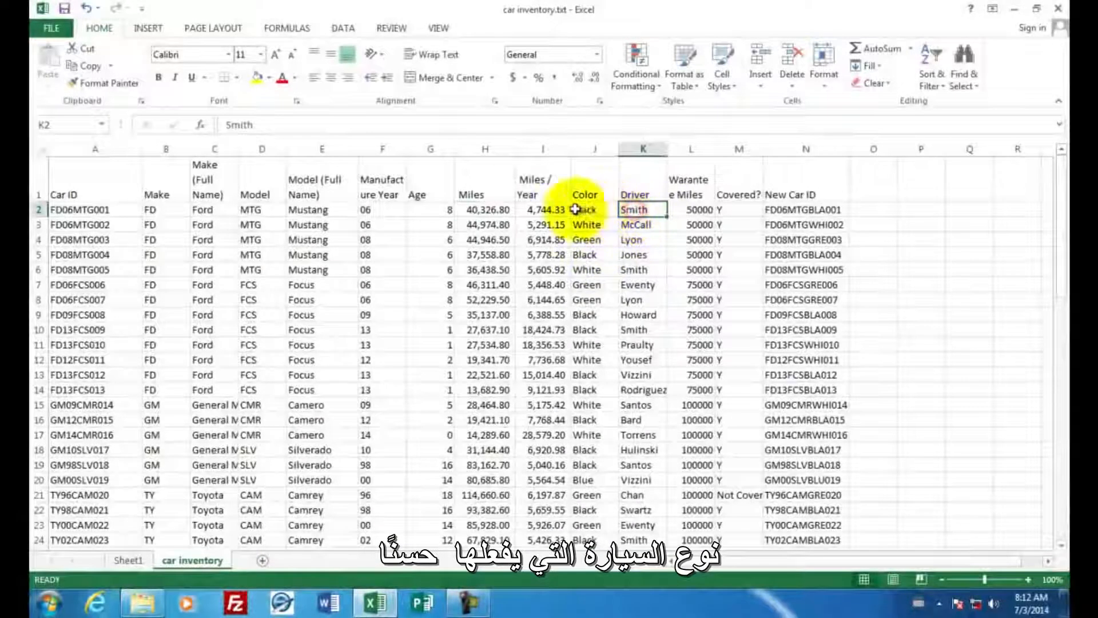
left_click(207, 211)
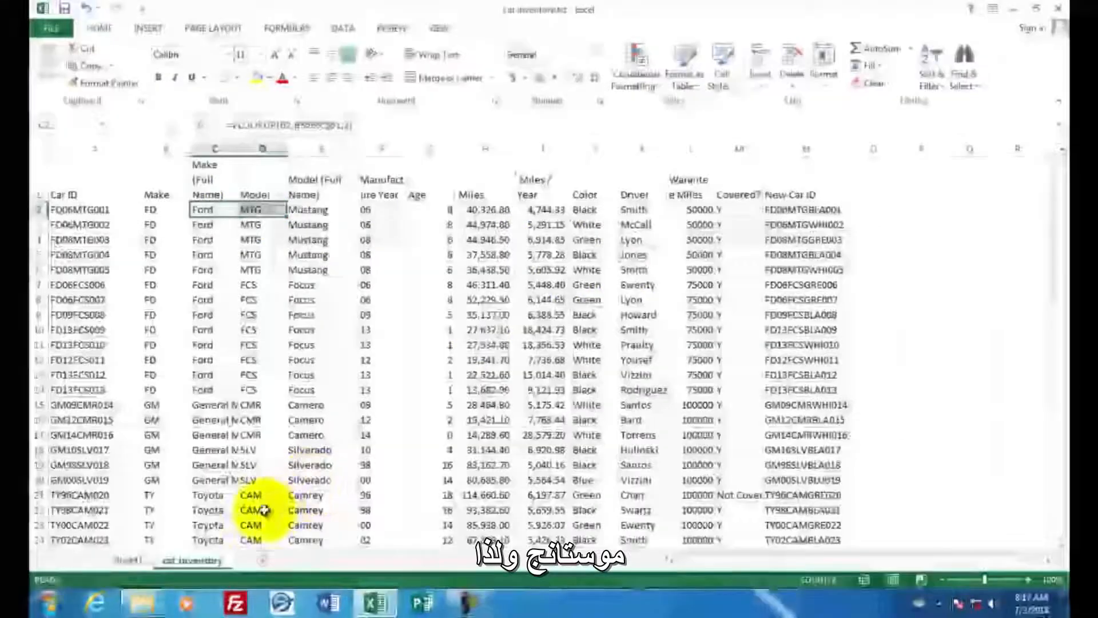
left_click(128, 561)
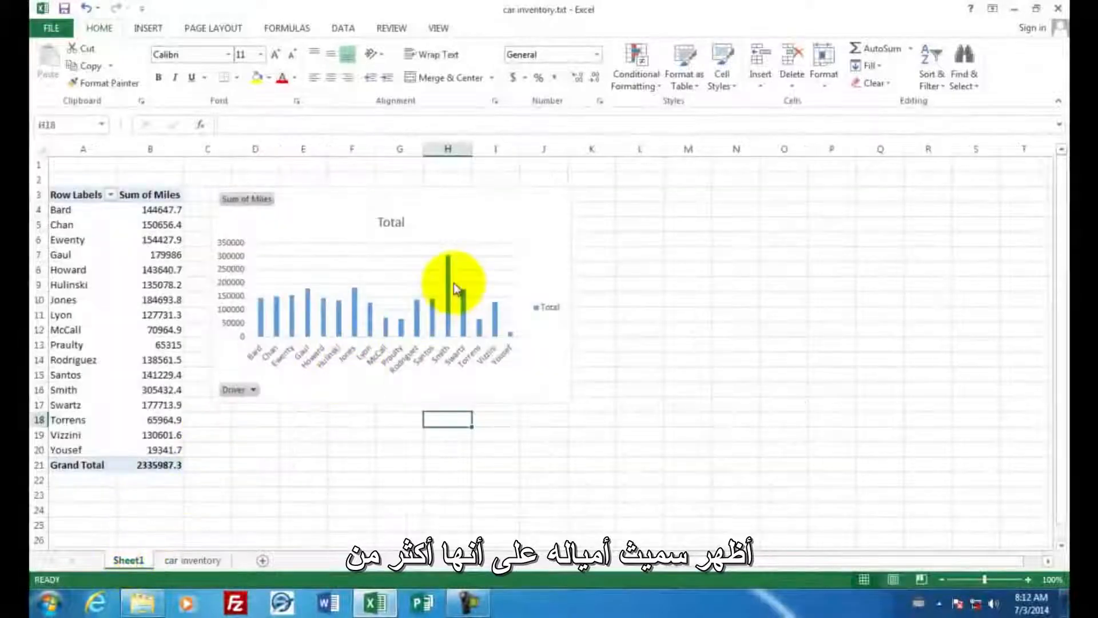
mouse_move(453, 270)
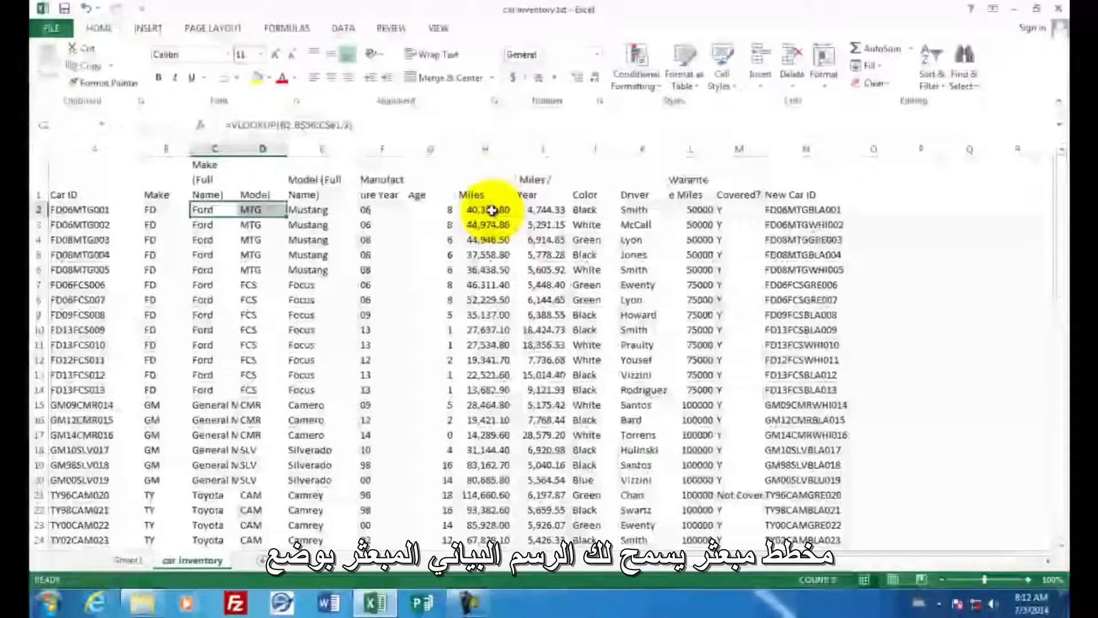
left_click_drag(492, 210, 539, 337)
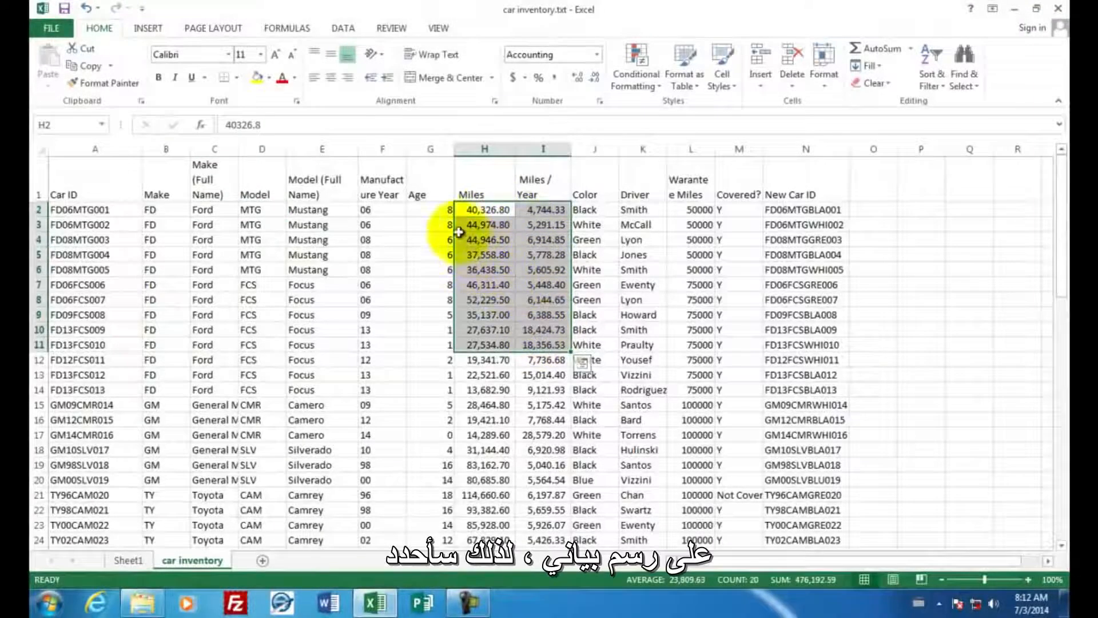
left_click(428, 209)
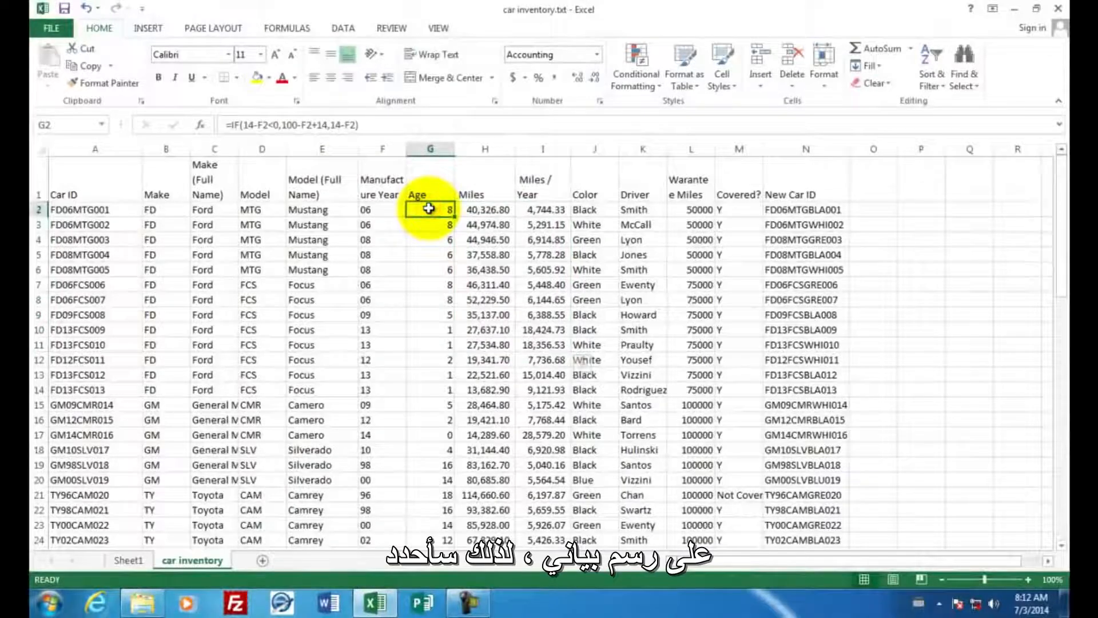
left_click_drag(429, 208, 473, 541)
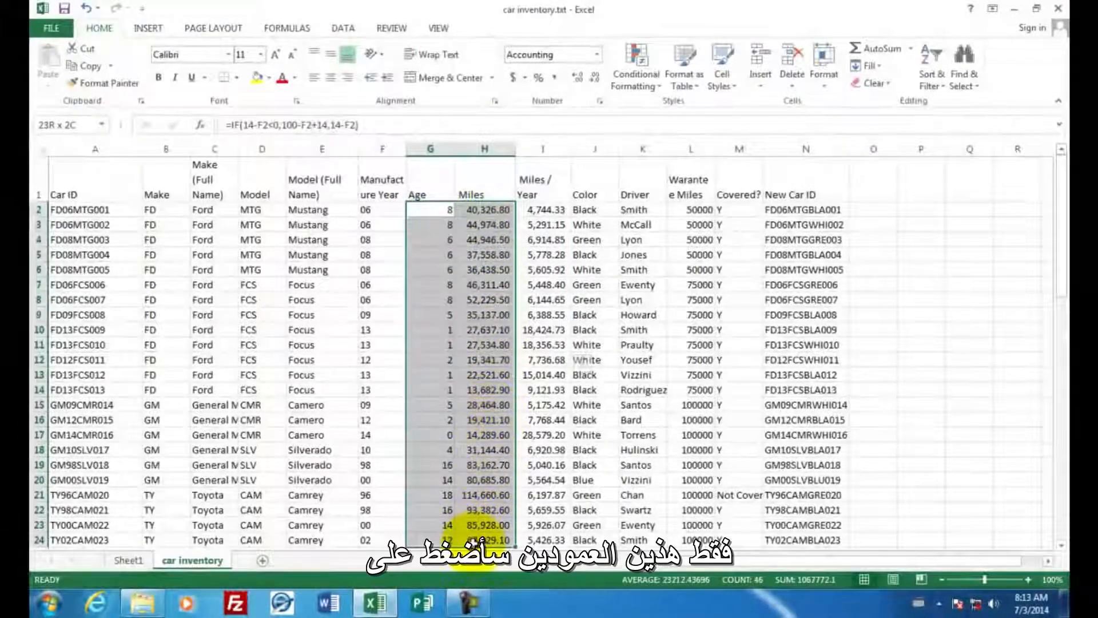
- Insert a markers-only scatter chart of the full Age and Miles columns and move it beside the Miles column
left_click_drag(430, 149, 466, 147)
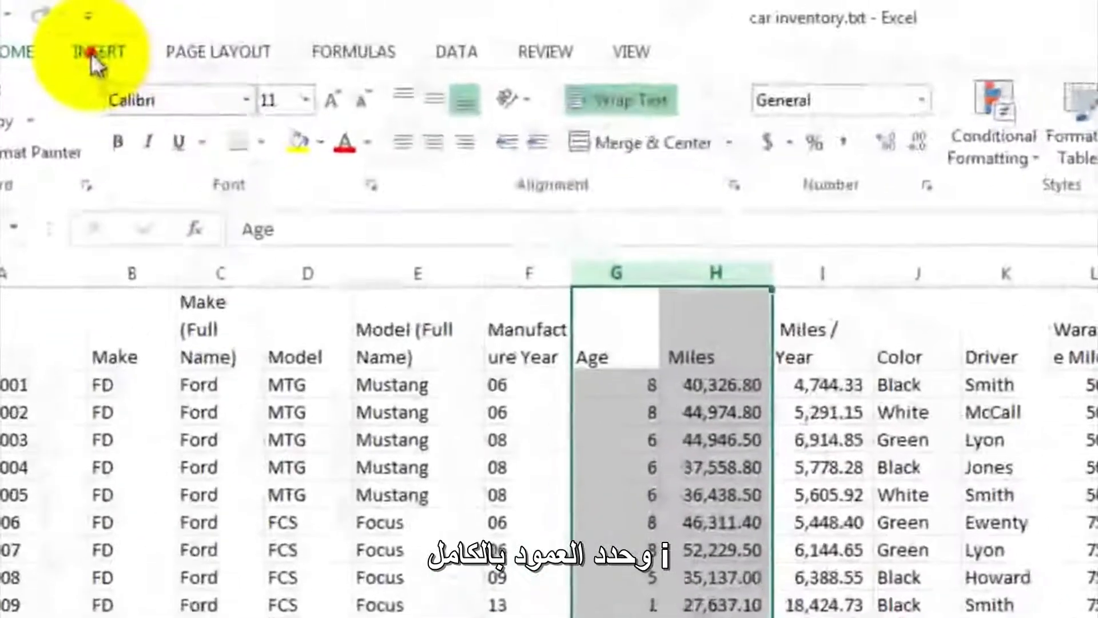
left_click(144, 29)
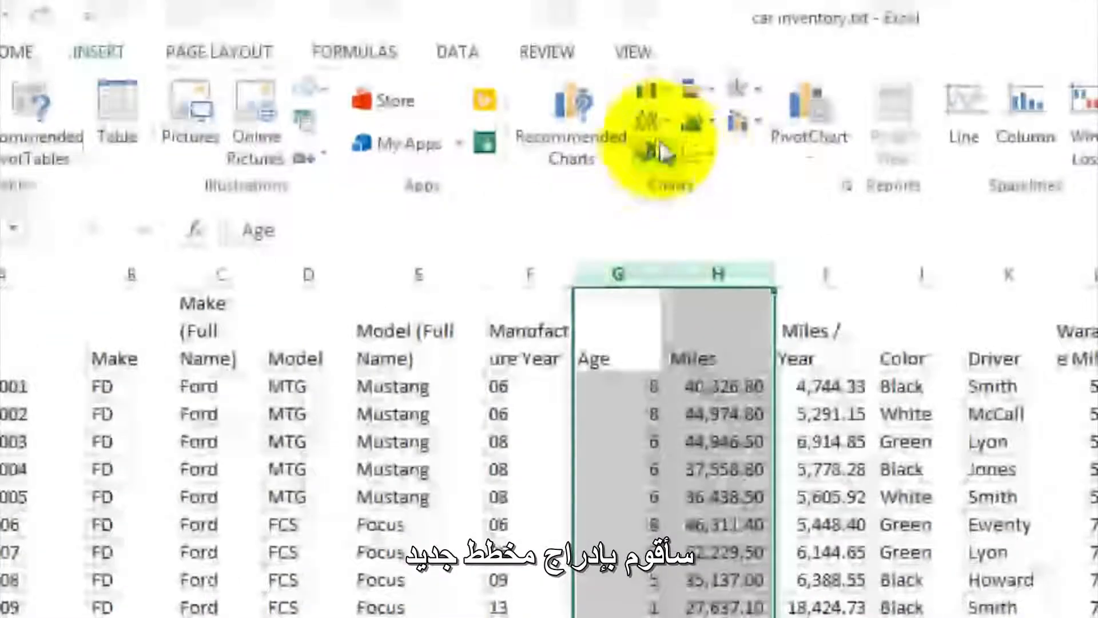
left_click(712, 158)
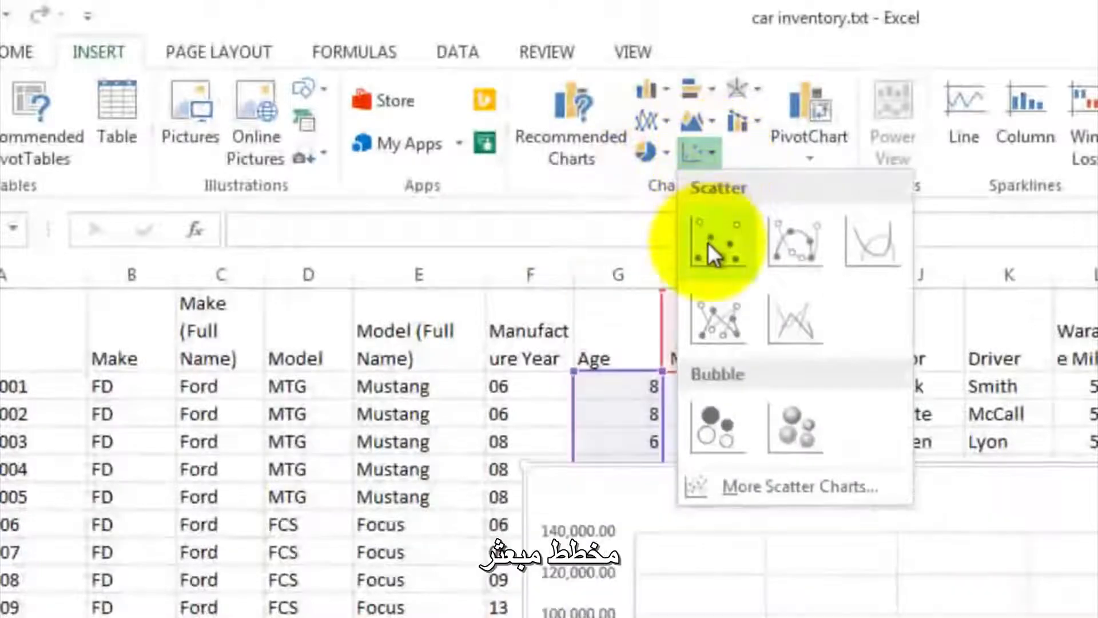
left_click(709, 237)
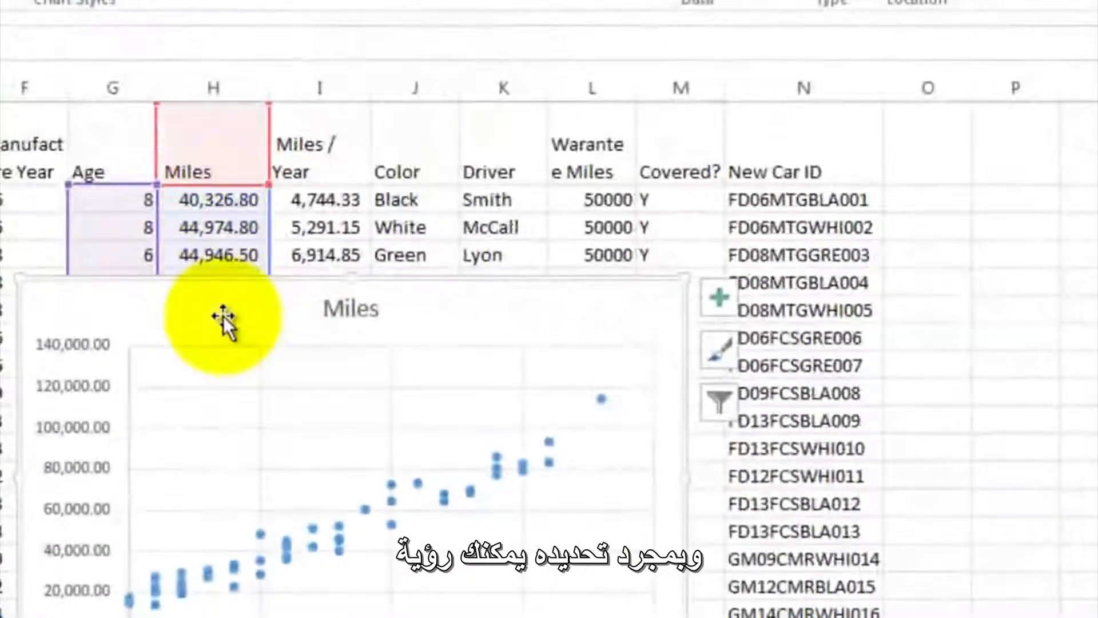
left_click_drag(223, 316, 543, 193)
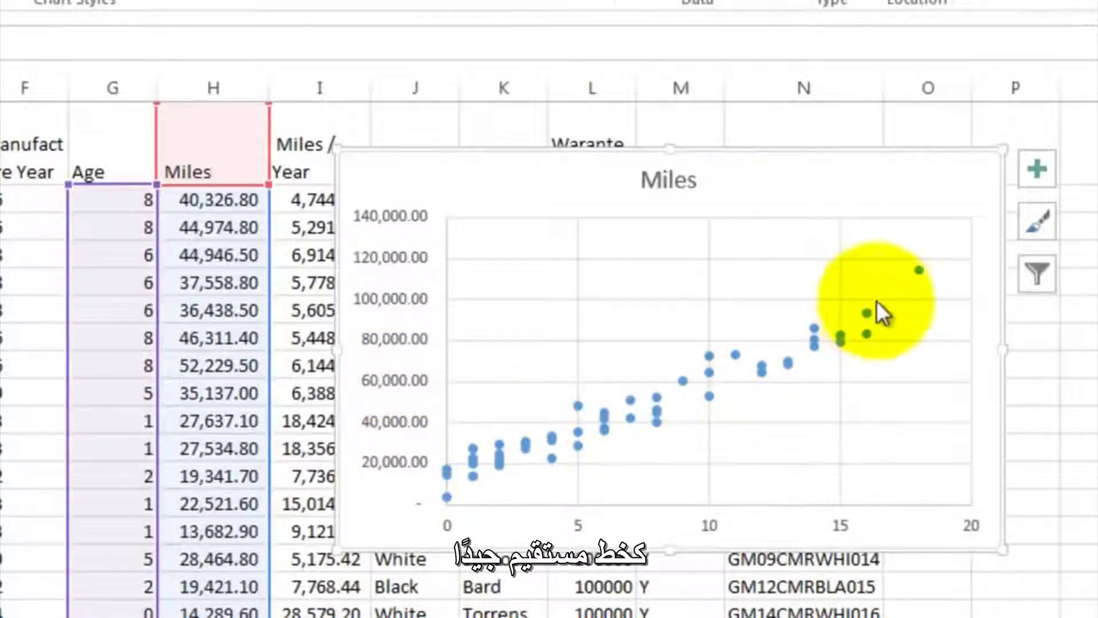
- Add a trendline and axis titles to the Miles scatter chart
left_click(1032, 170)
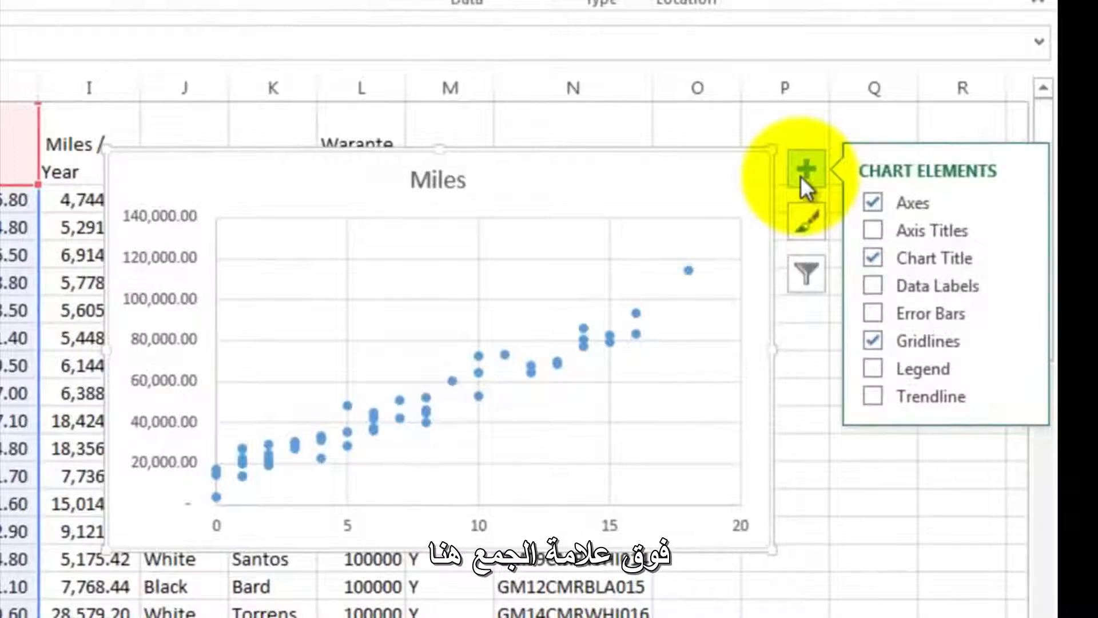
left_click(870, 396)
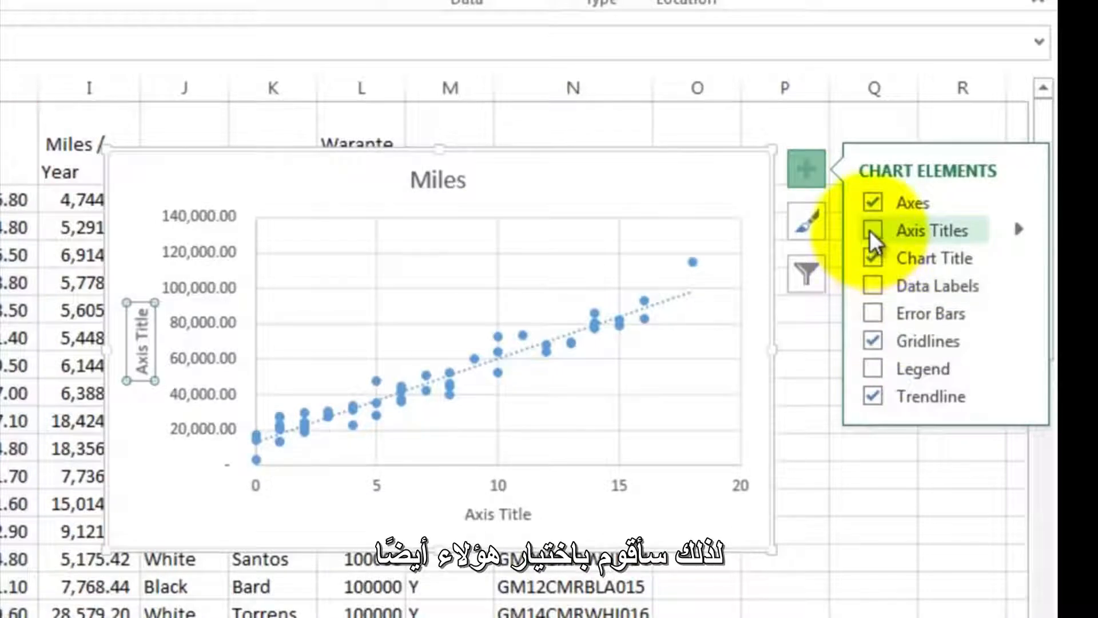
left_click(870, 230)
- Change the scatter chart's vertical axis title to "Miles Driven"
left_click(143, 354)
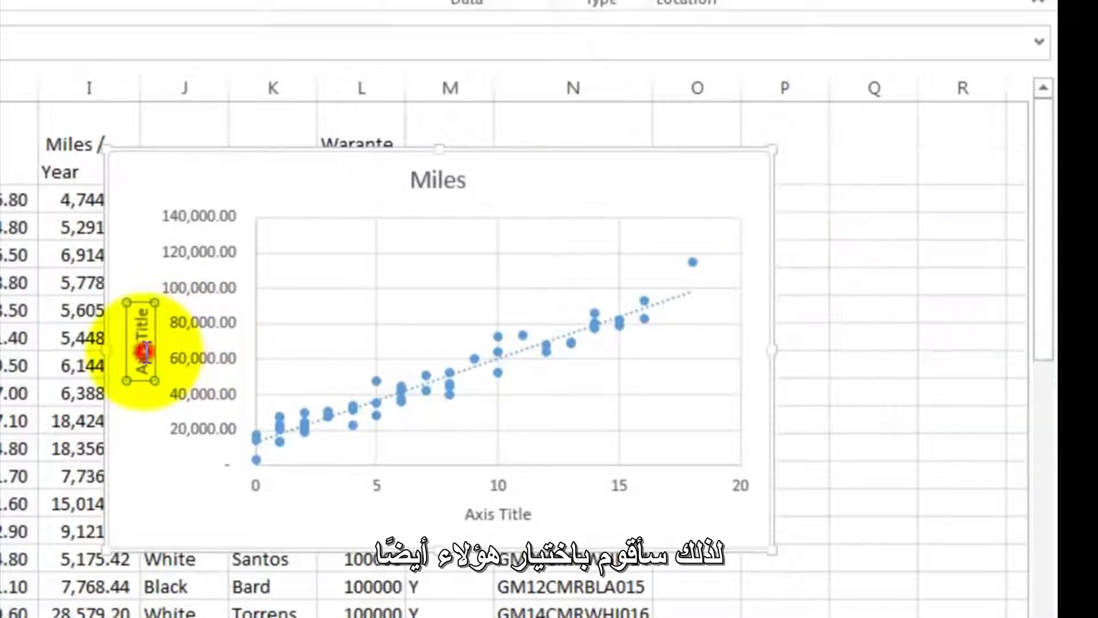
left_click(139, 311)
key("BackSpace")
key("BackSpace")
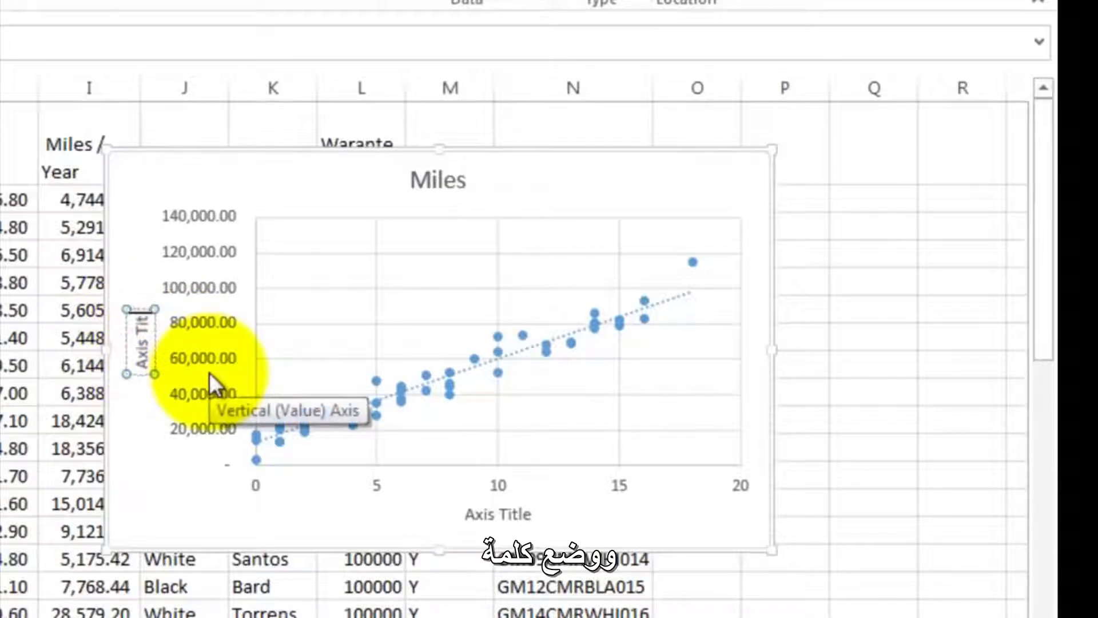
key("BackSpace")
key("BackSpace")
key("BackSpace")
key("BackSpace")
key("BackSpace")
key("BackSpace")
key("BackSpace")
key("BackSpace")
type("M")
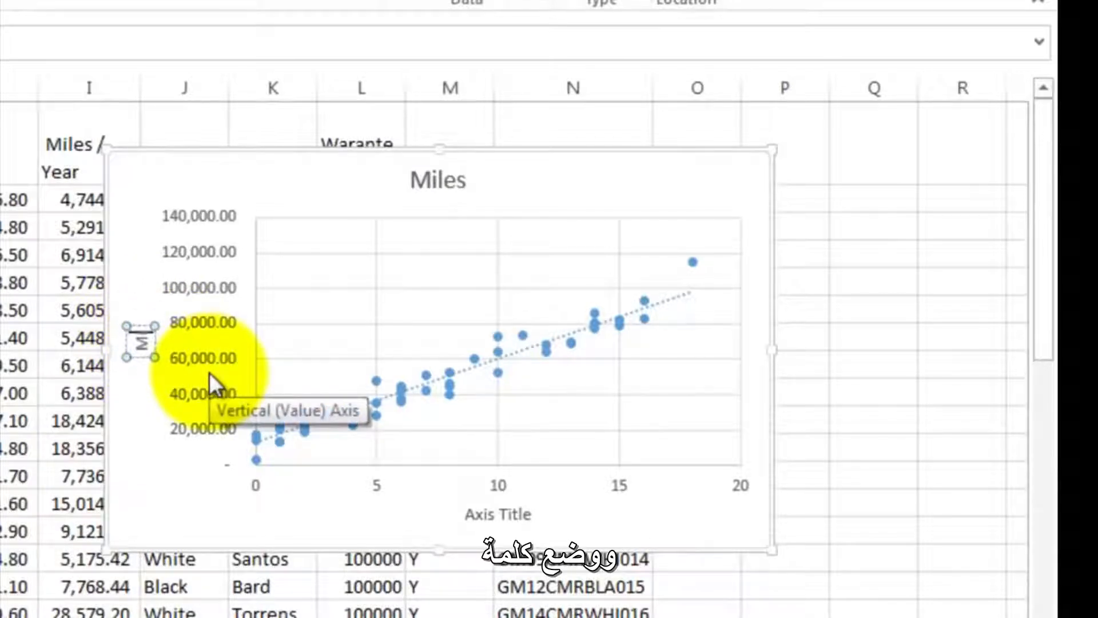
type("iles")
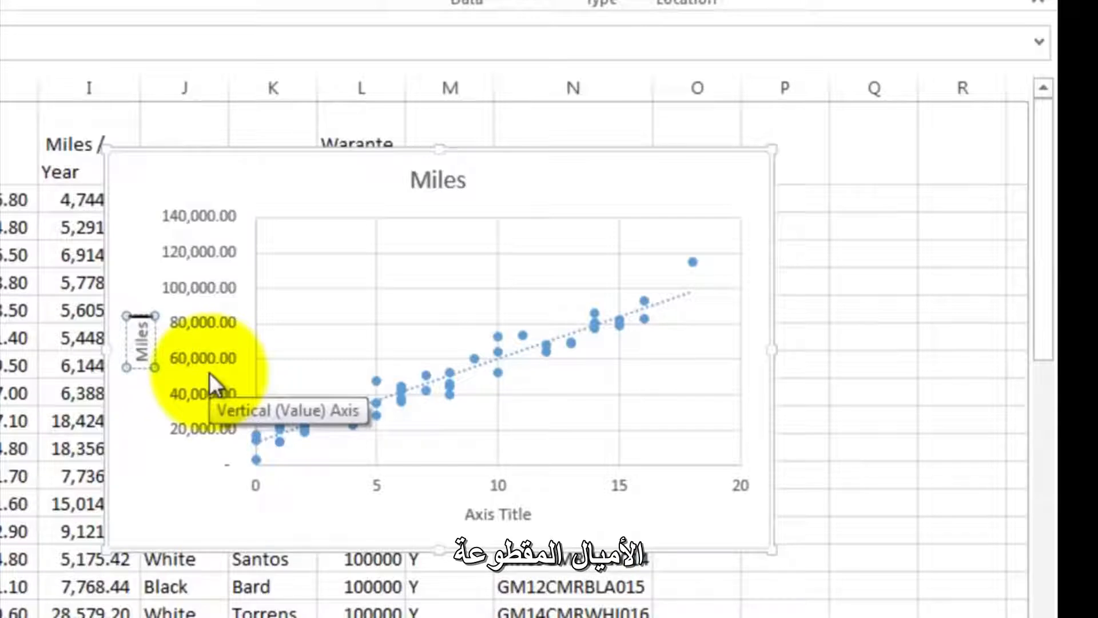
type(" Driv")
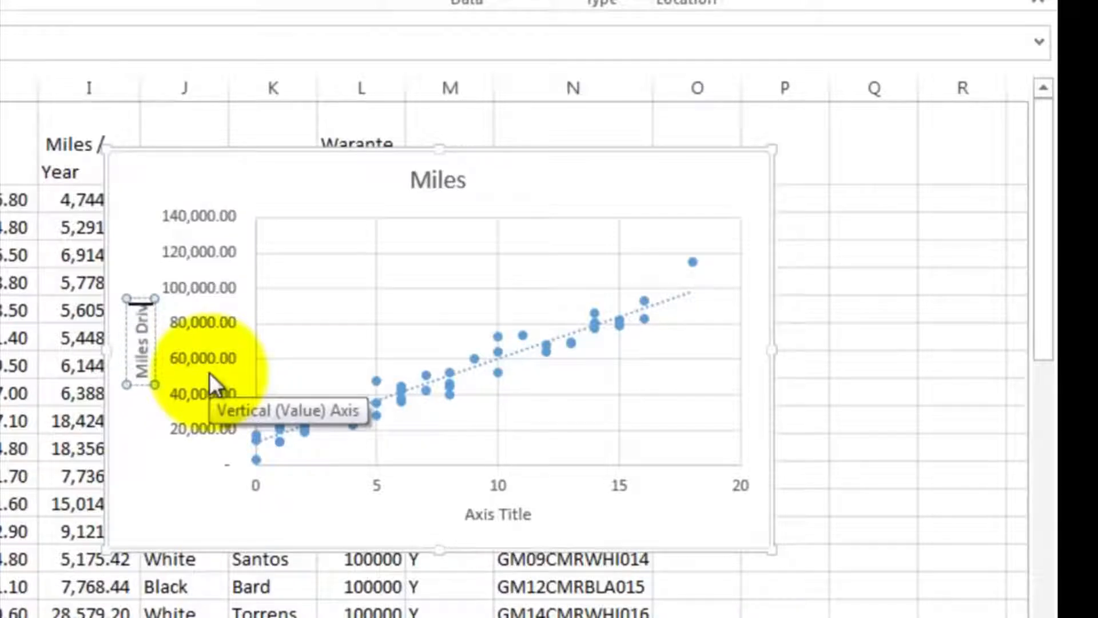
type("en")
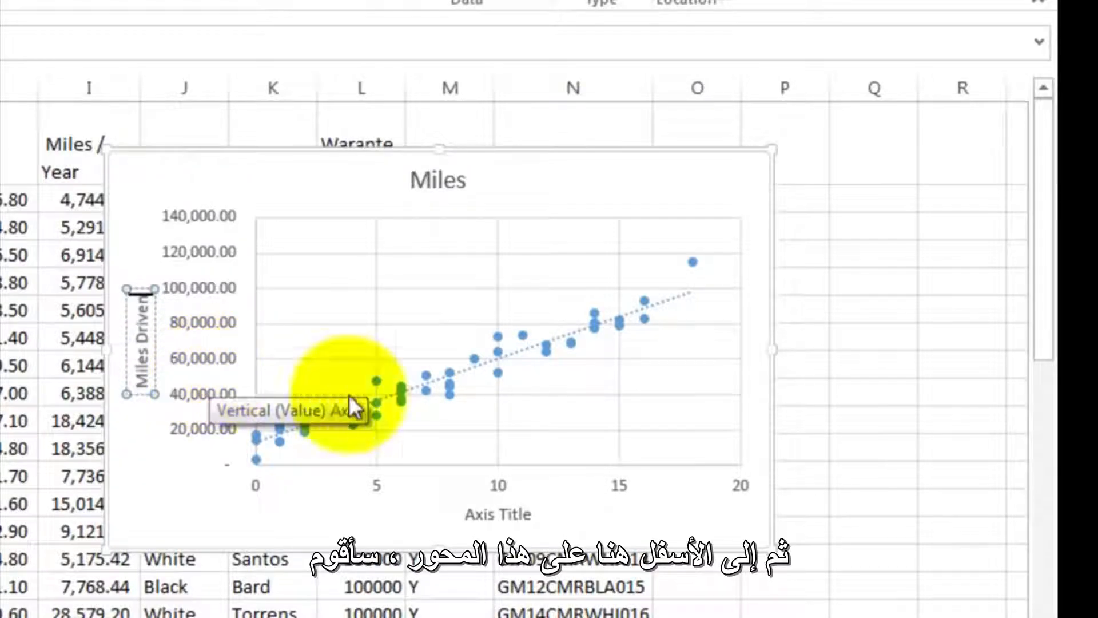
- Change the scatter chart's horizontal axis title to "Age of the Car (Years)"
left_click(470, 513)
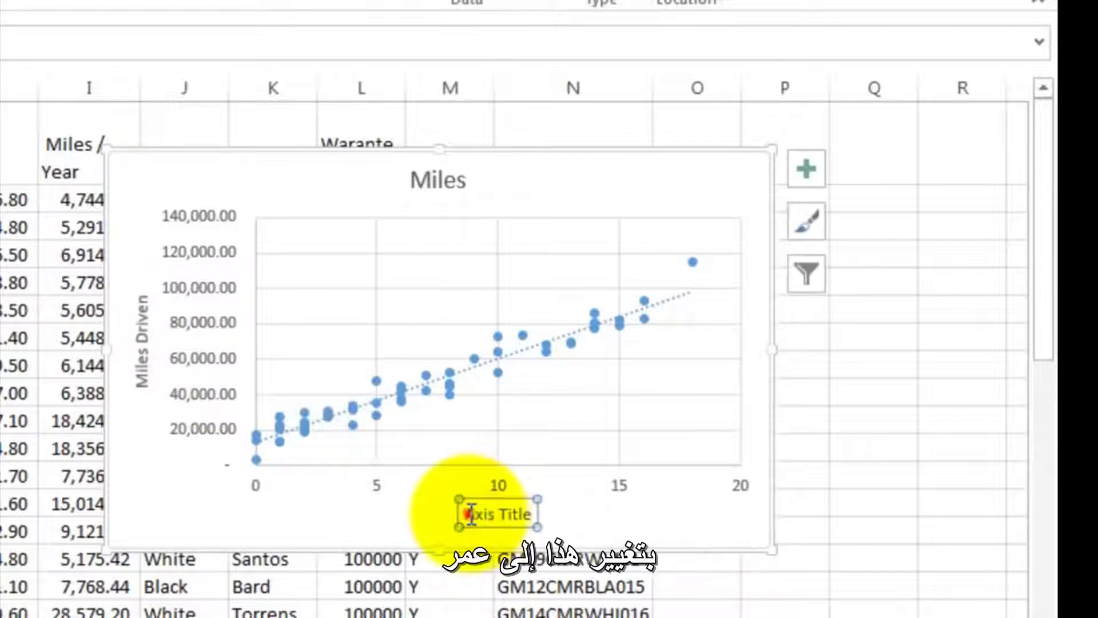
left_click_drag(470, 514, 537, 509)
type("A")
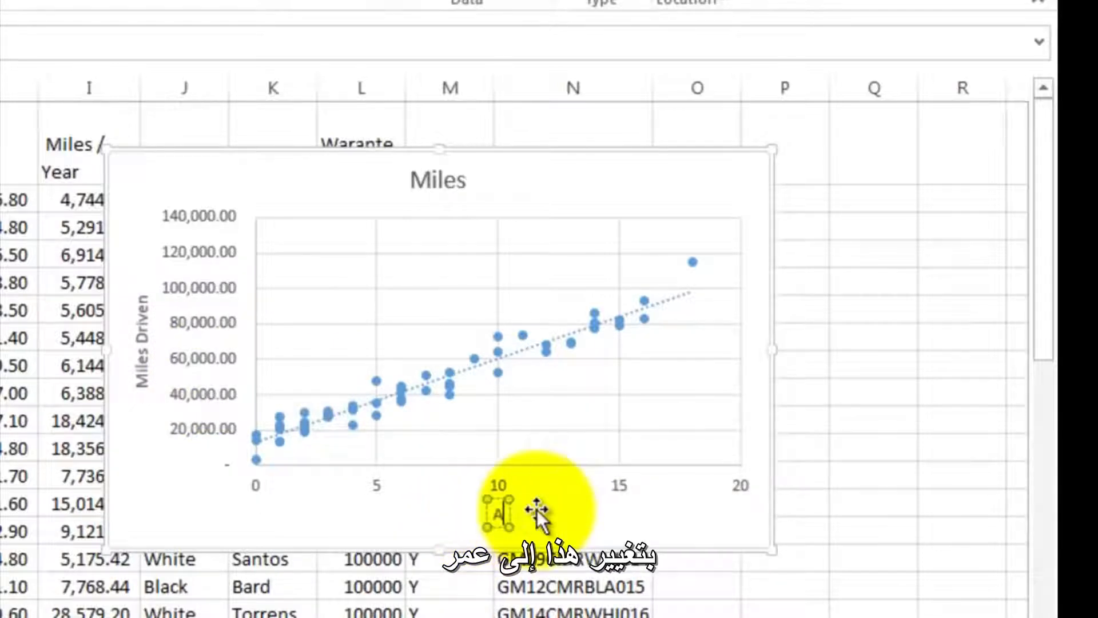
type("ge of the c")
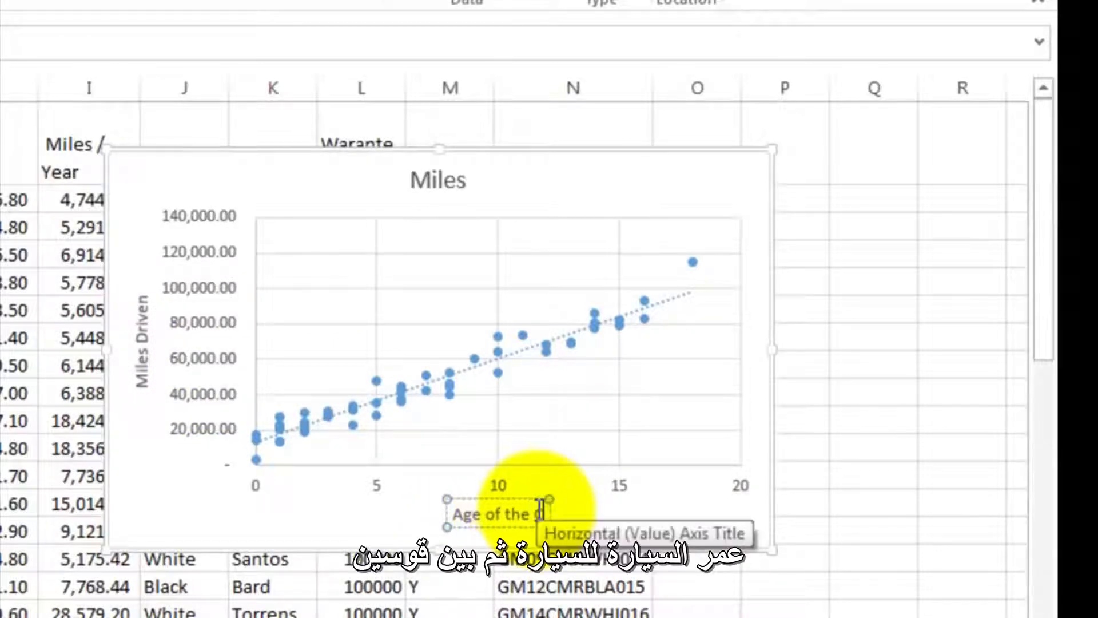
type("ar (Years")
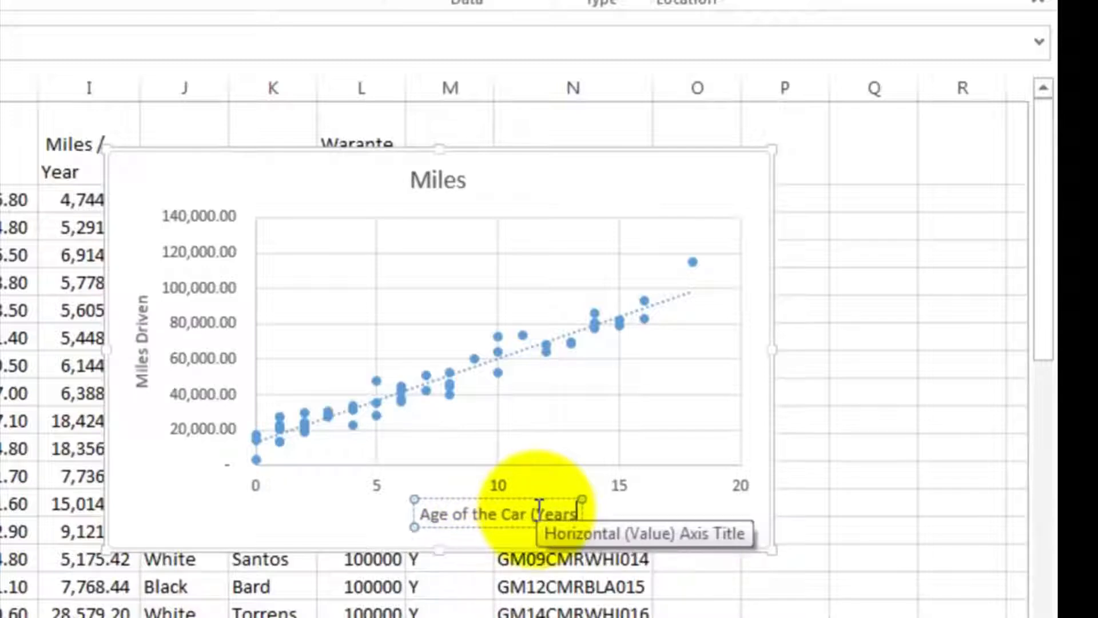
type(")")
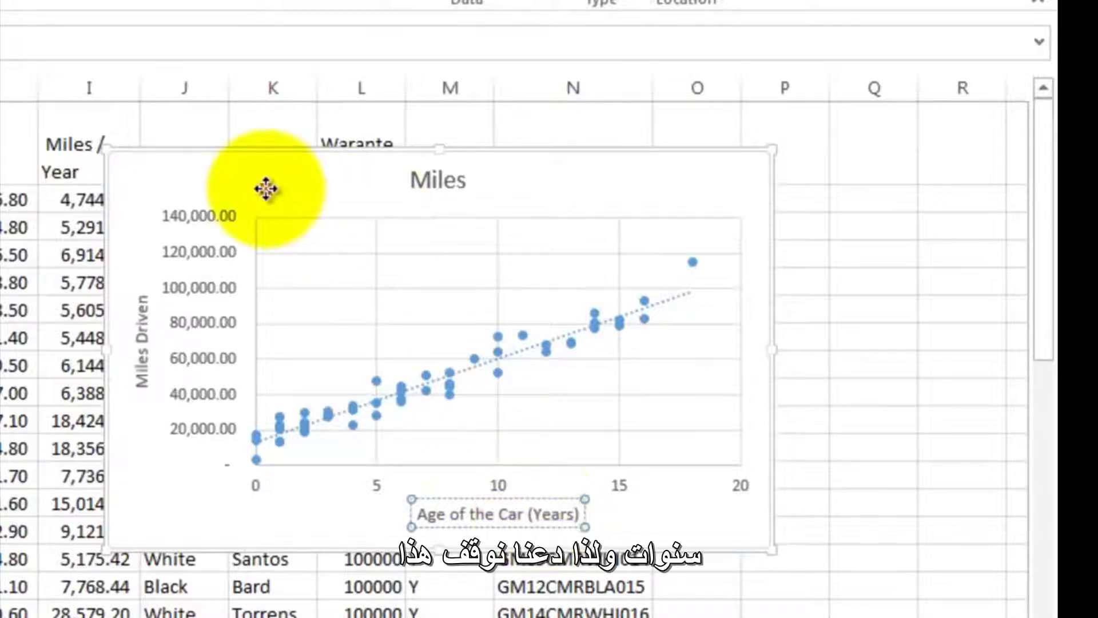
- Move the Miles scatter chart off the data into the empty columns beside New Car ID
left_click_drag(282, 192, 838, 237)
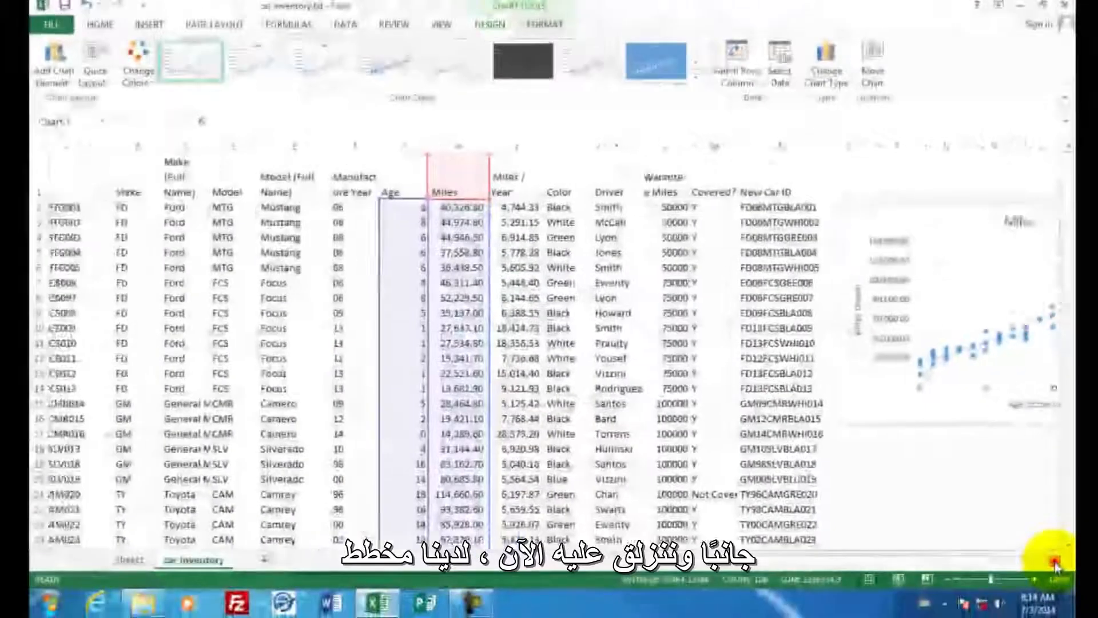
left_click(1055, 563)
left_click(1055, 562)
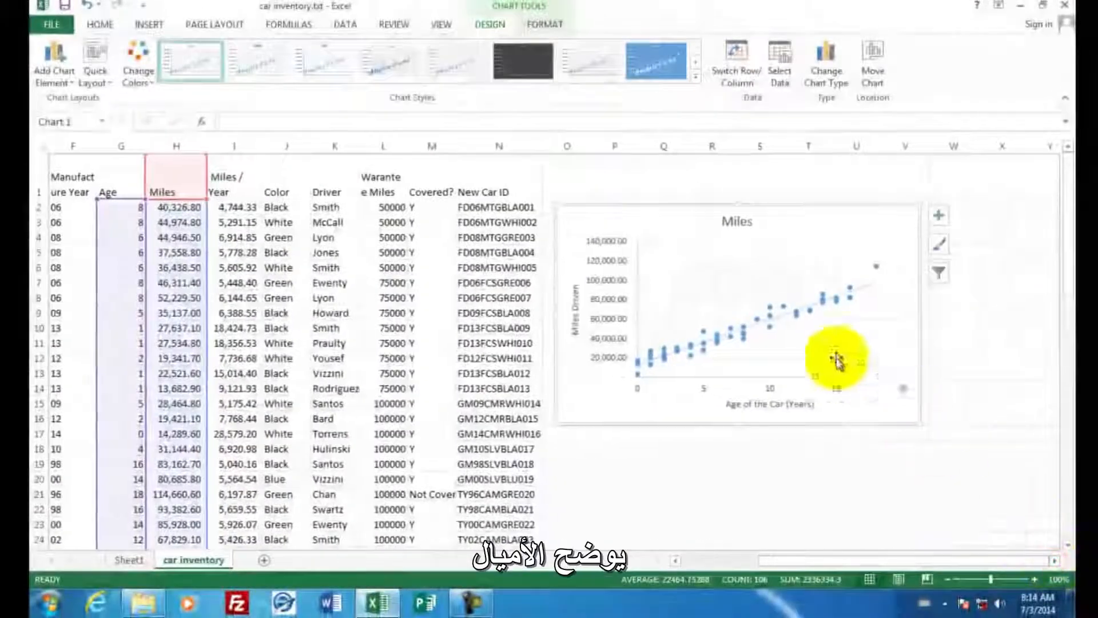
left_click_drag(786, 231, 784, 226)
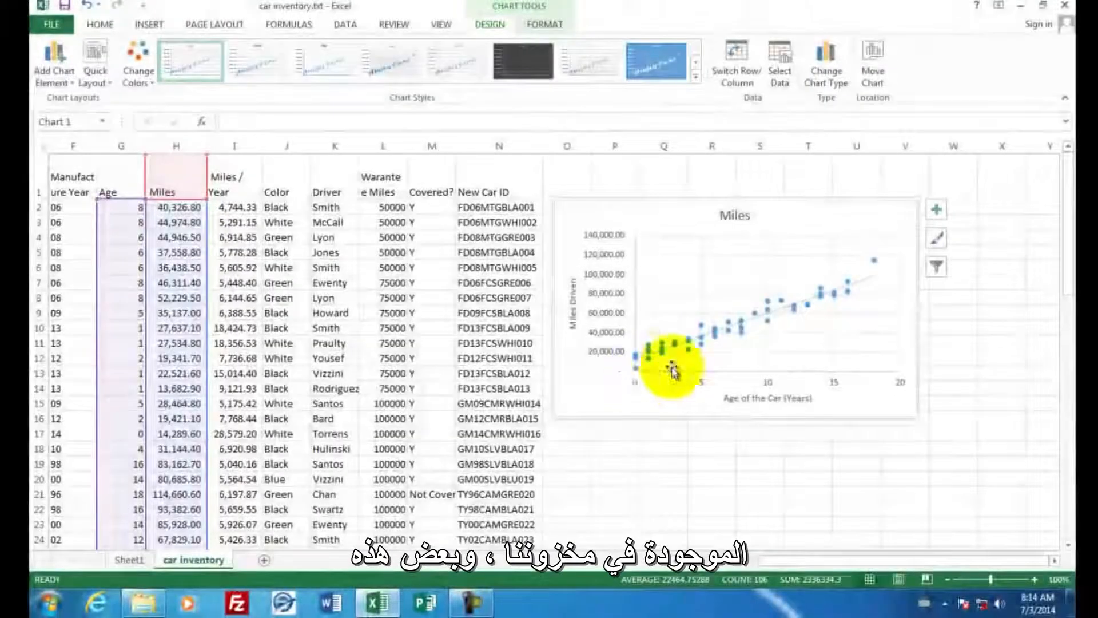
mouse_move(874, 268)
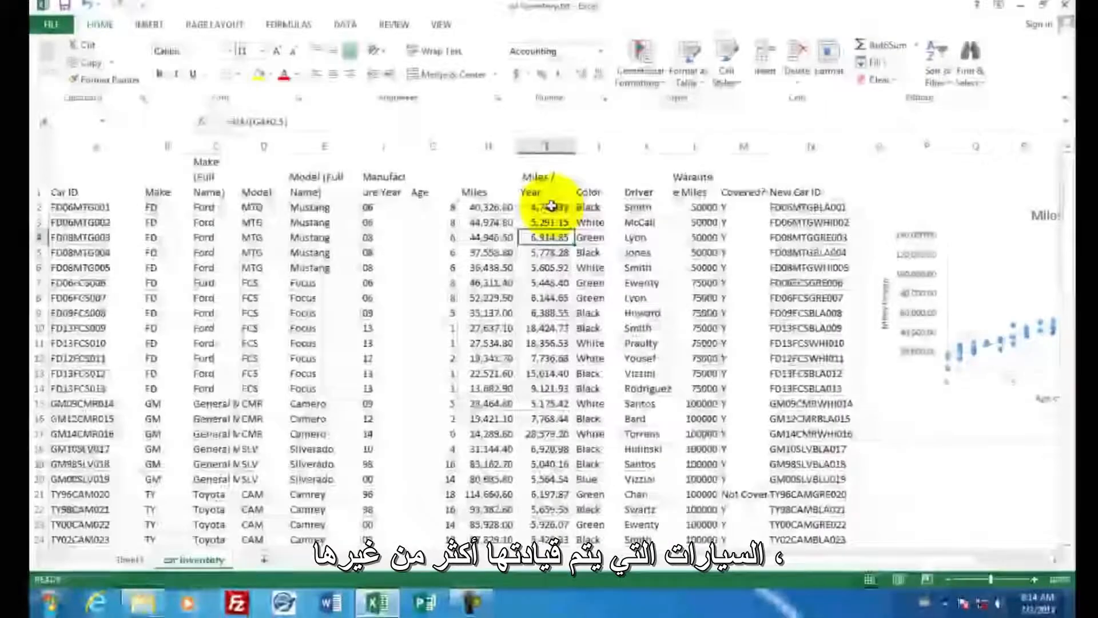
- Apply the Blue-White-Red color scale as conditional formatting to the entire Miles / Year column
left_click_drag(550, 219, 558, 267)
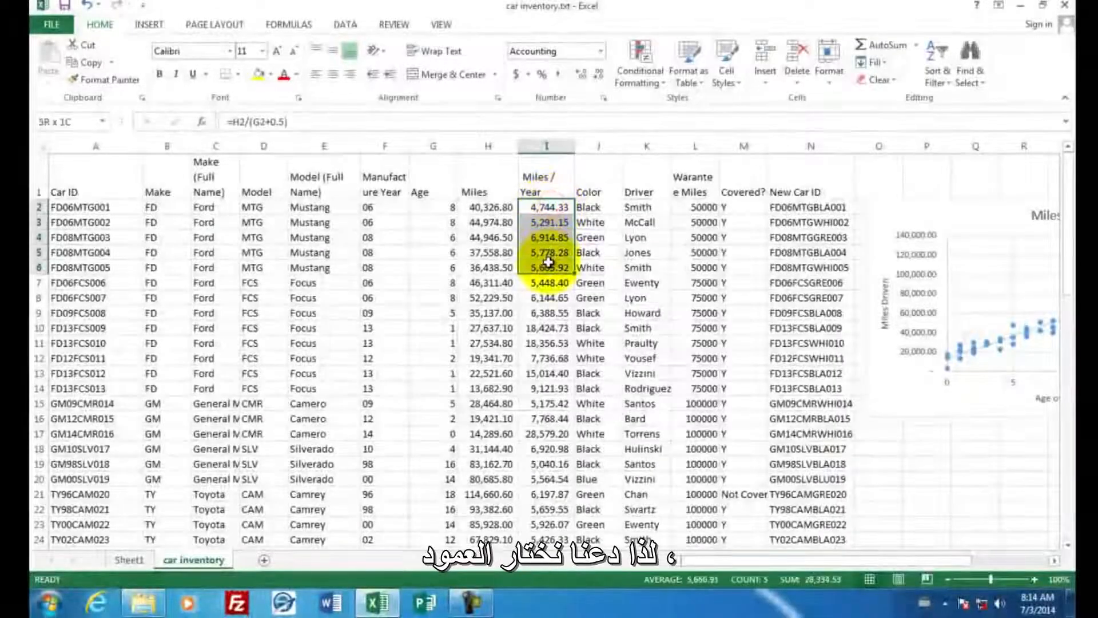
left_click(541, 147)
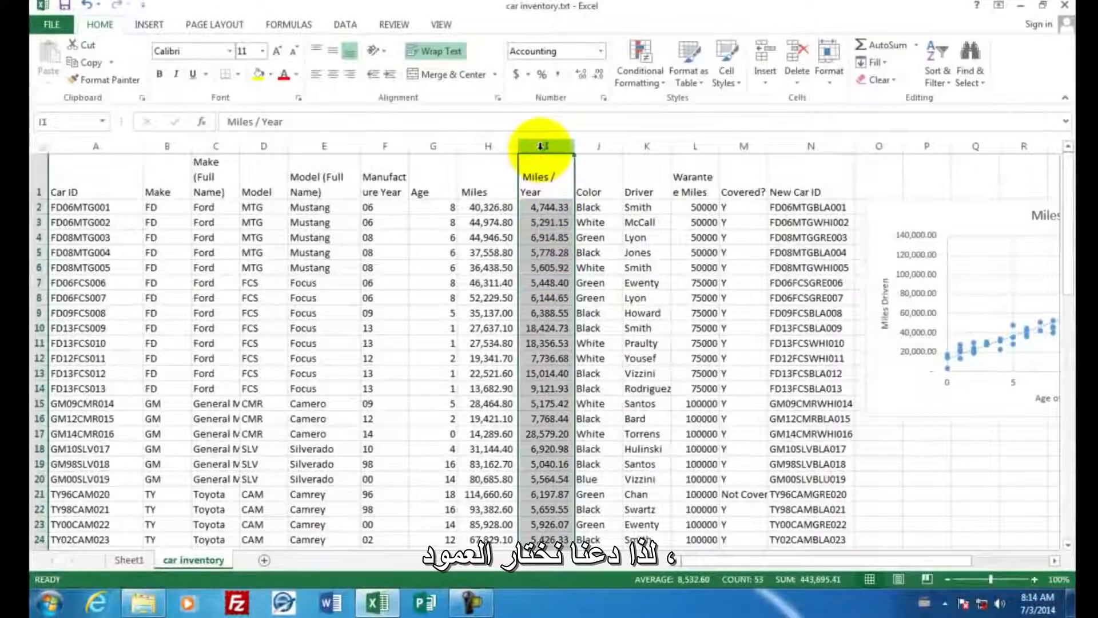
left_click(638, 57)
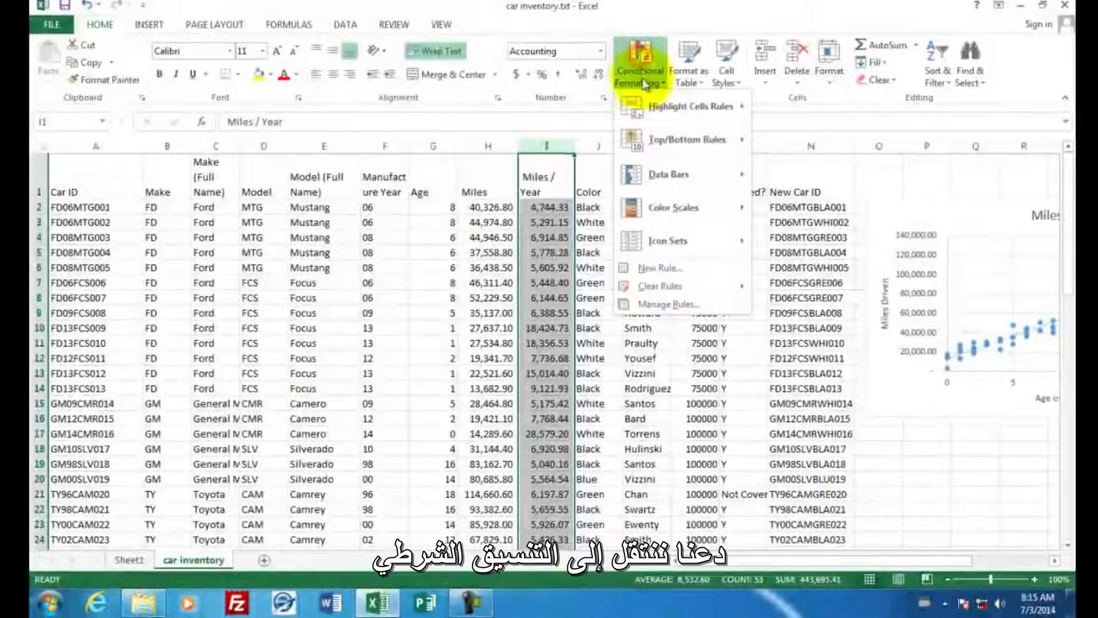
mouse_move(657, 209)
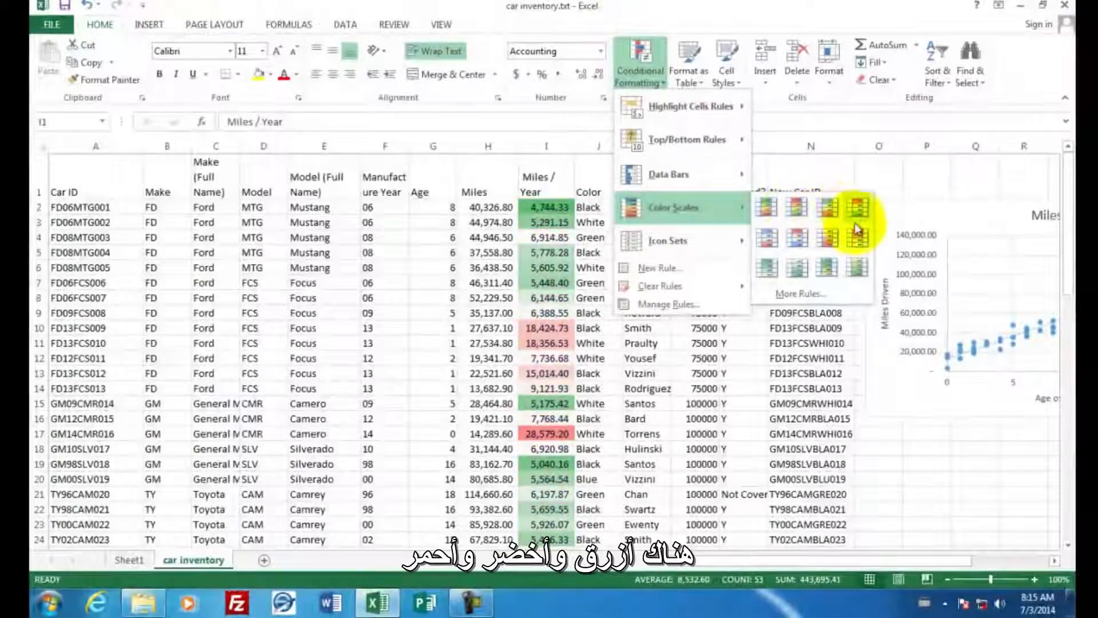
left_click(766, 240)
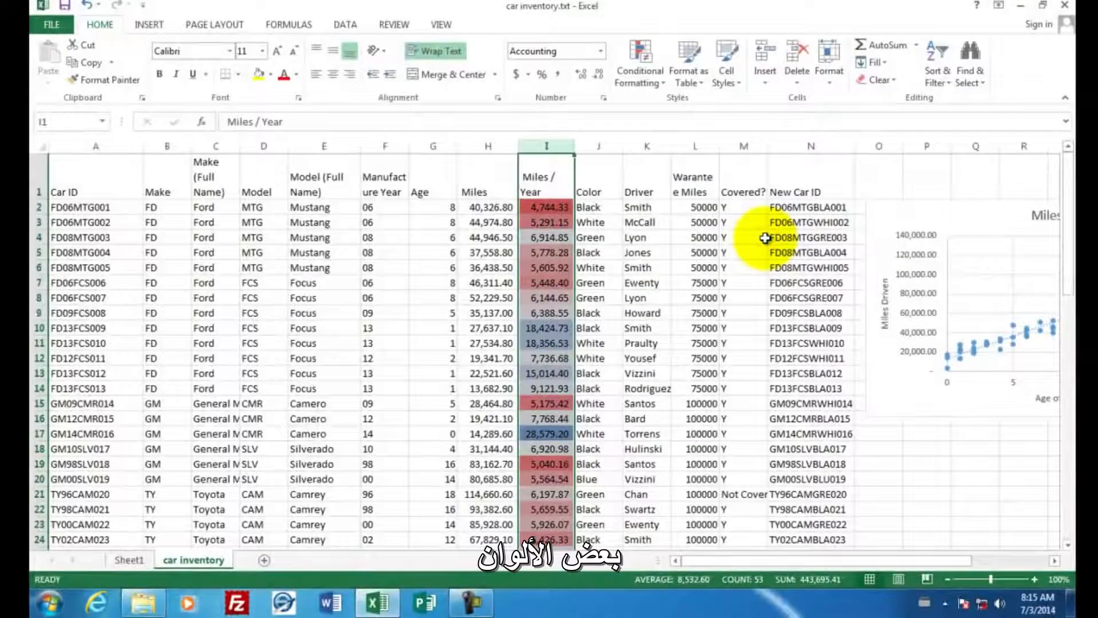
- Examine the shading of the Miles / Year column down to the last car for extreme values
left_click(549, 252)
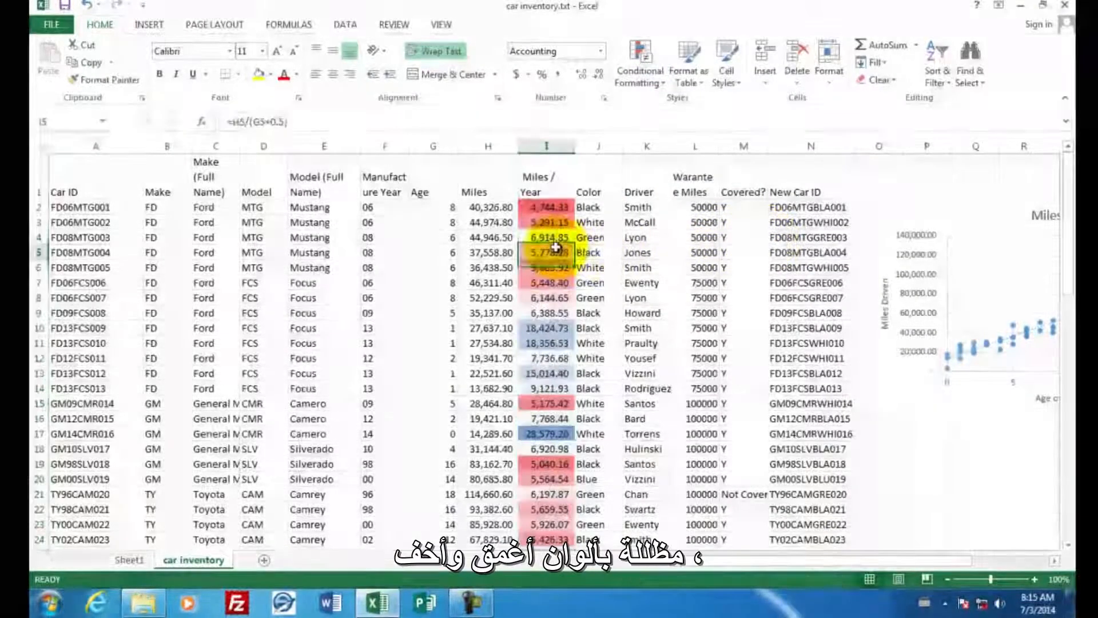
scroll(632, 265, "down", 10)
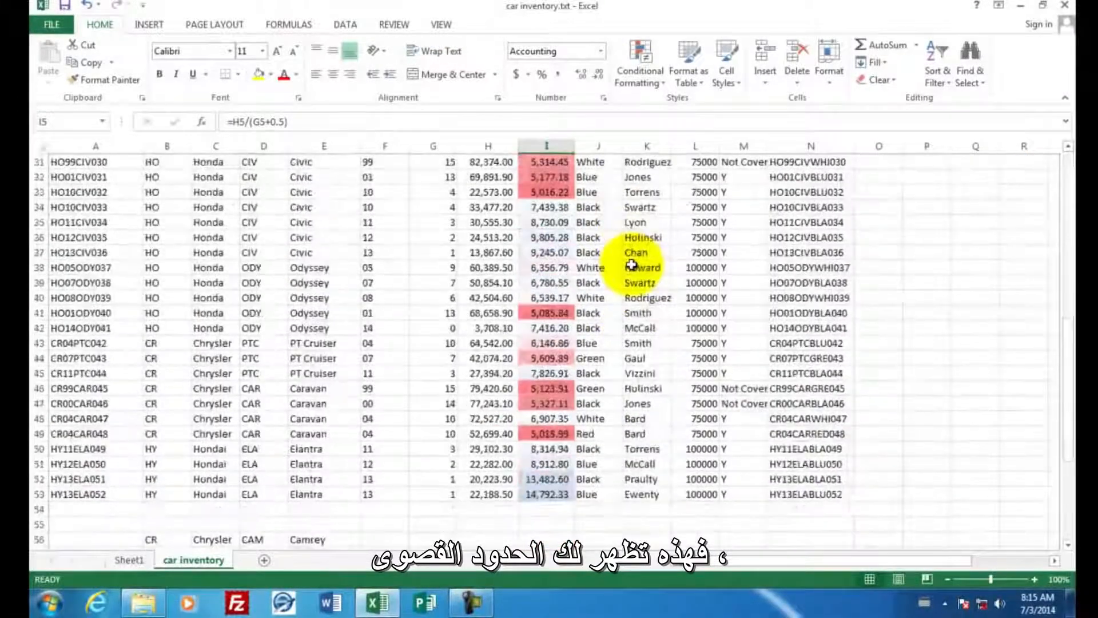
scroll(631, 265, "up", 4)
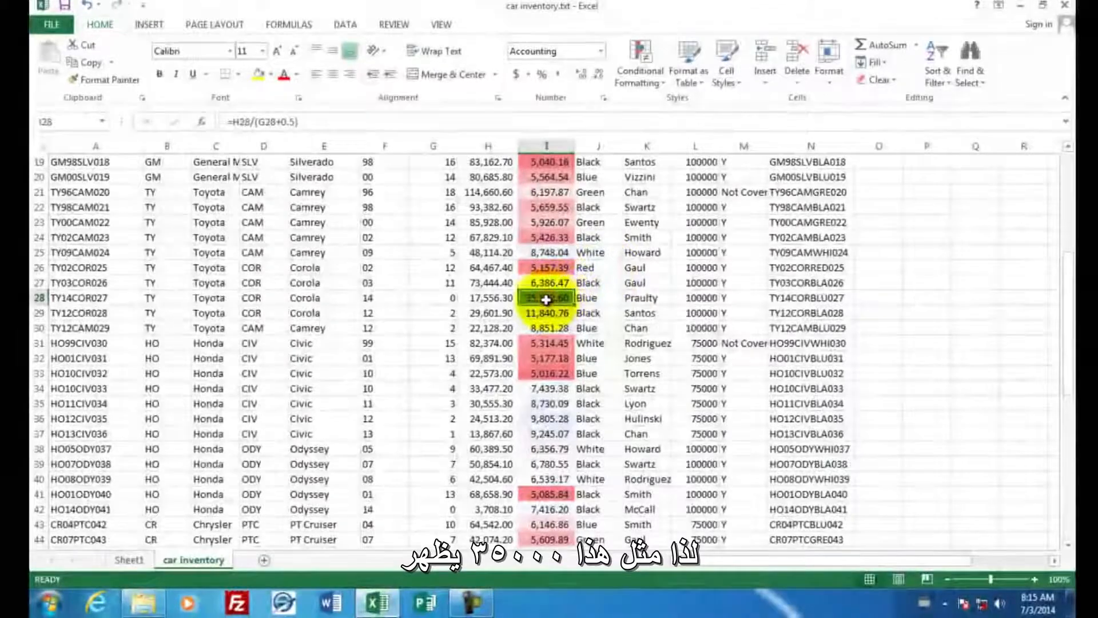
scroll(637, 285, "up", 3)
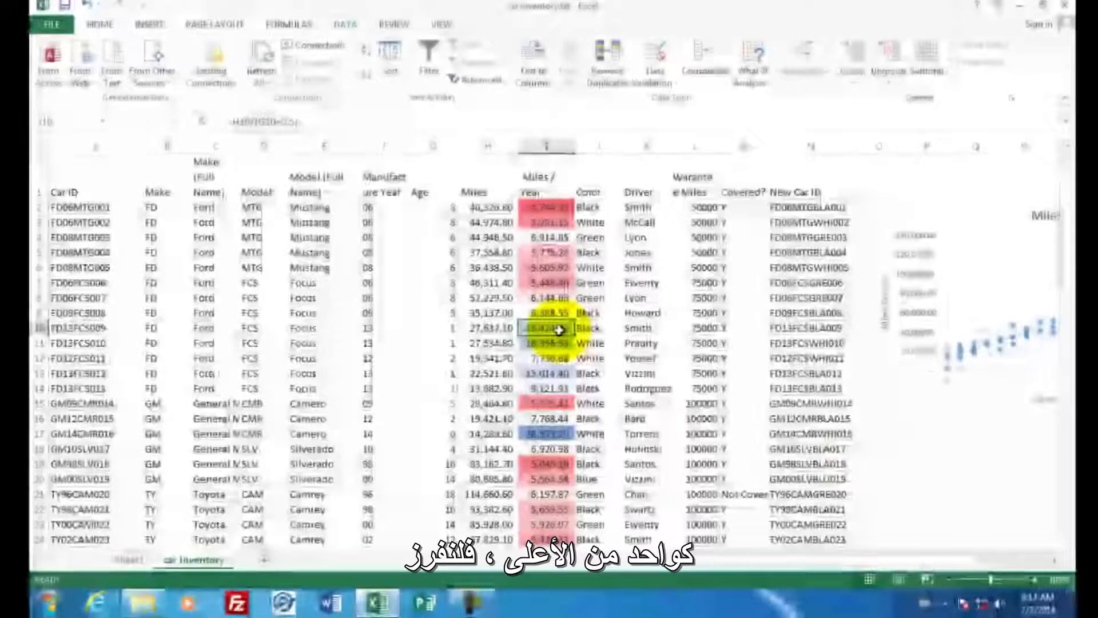
left_click(559, 327)
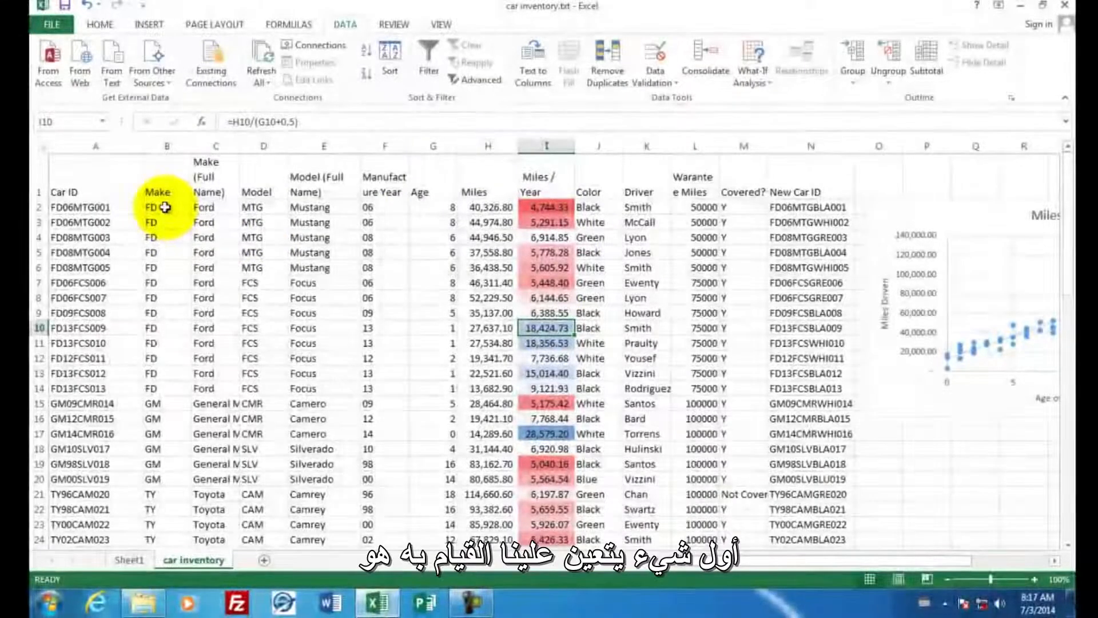
- Sort the car records in rows 2 to 53 by the values in Column I, Largest to Smallest
left_click_drag(40, 207, 37, 452)
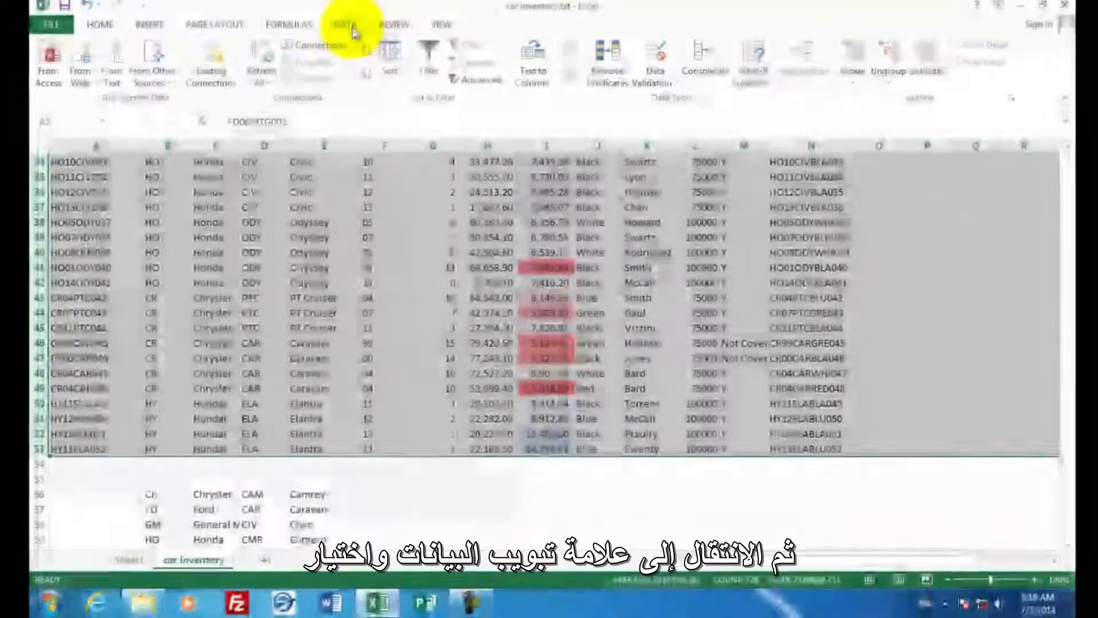
left_click(391, 56)
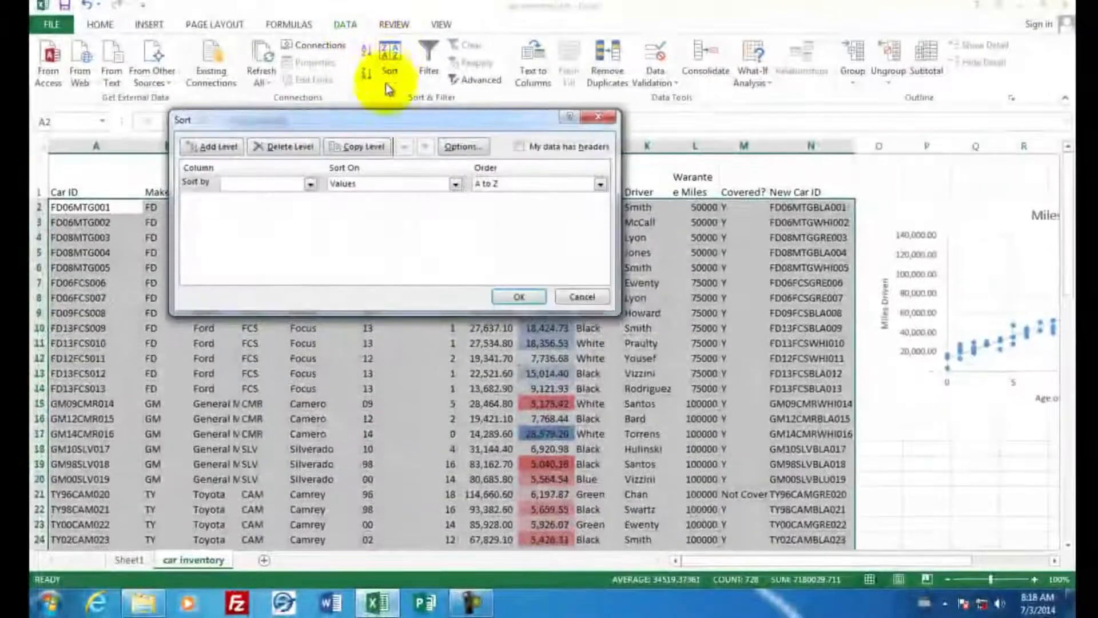
left_click(311, 184)
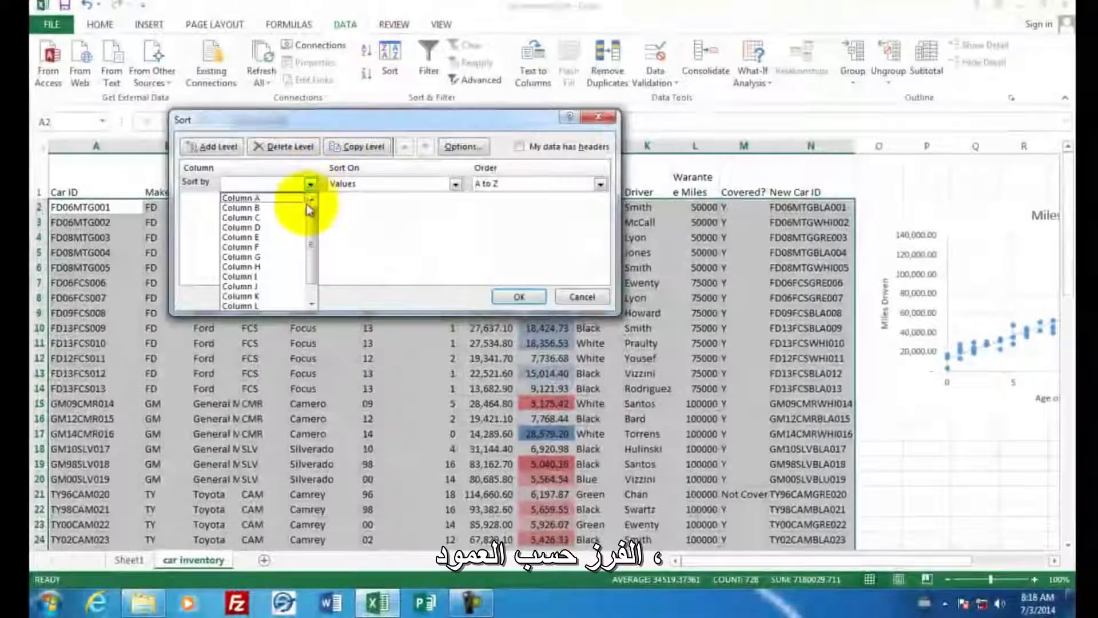
left_click(385, 250)
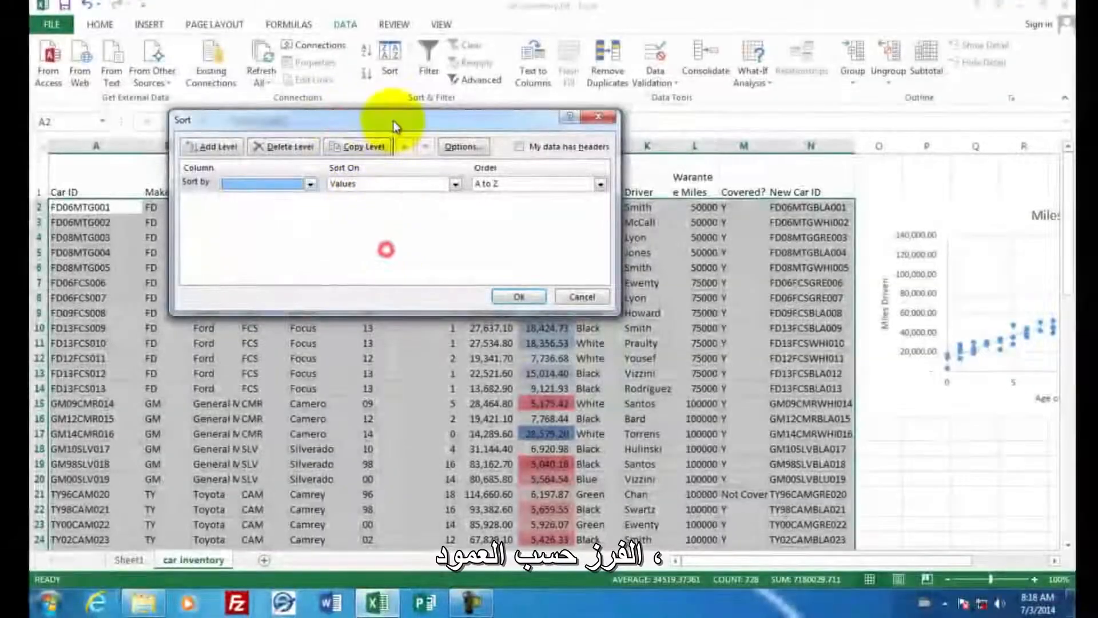
left_click_drag(393, 126, 457, 232)
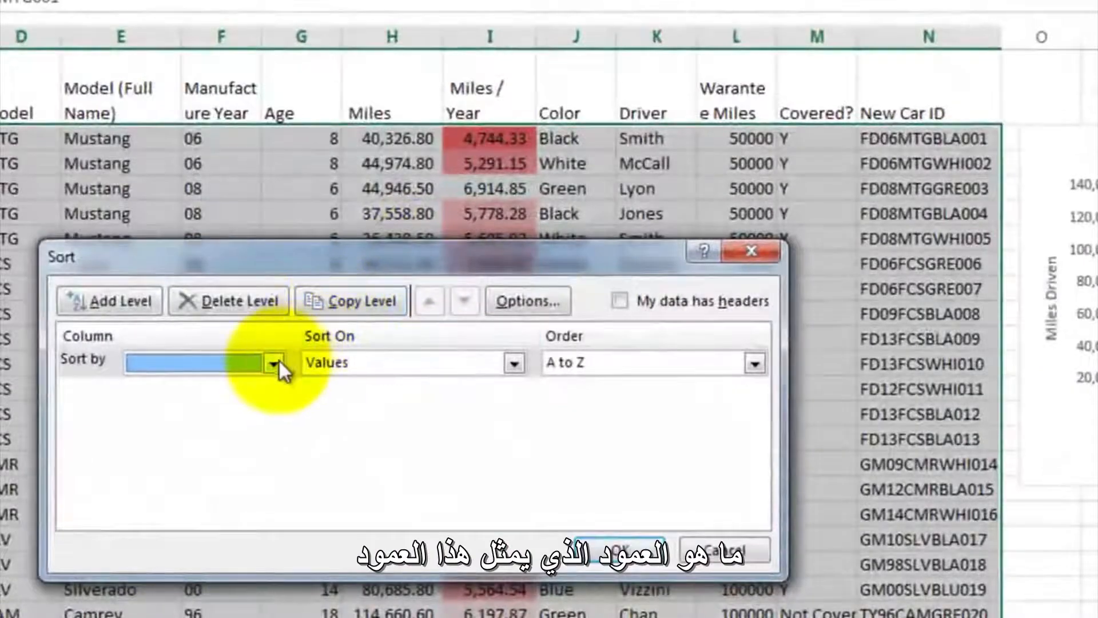
left_click(274, 363)
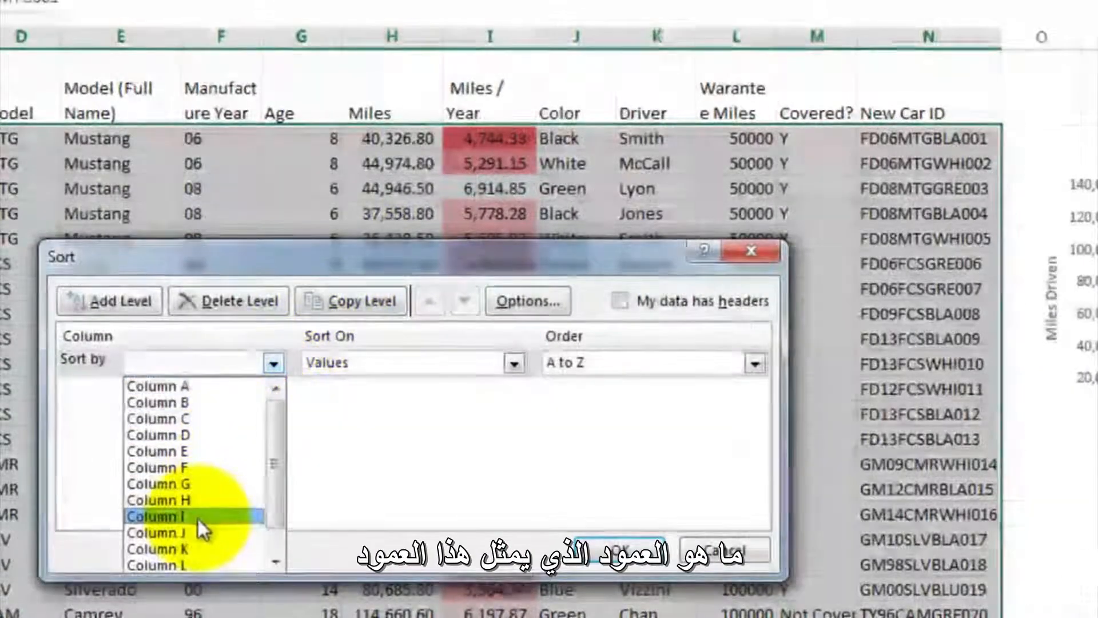
left_click(198, 516)
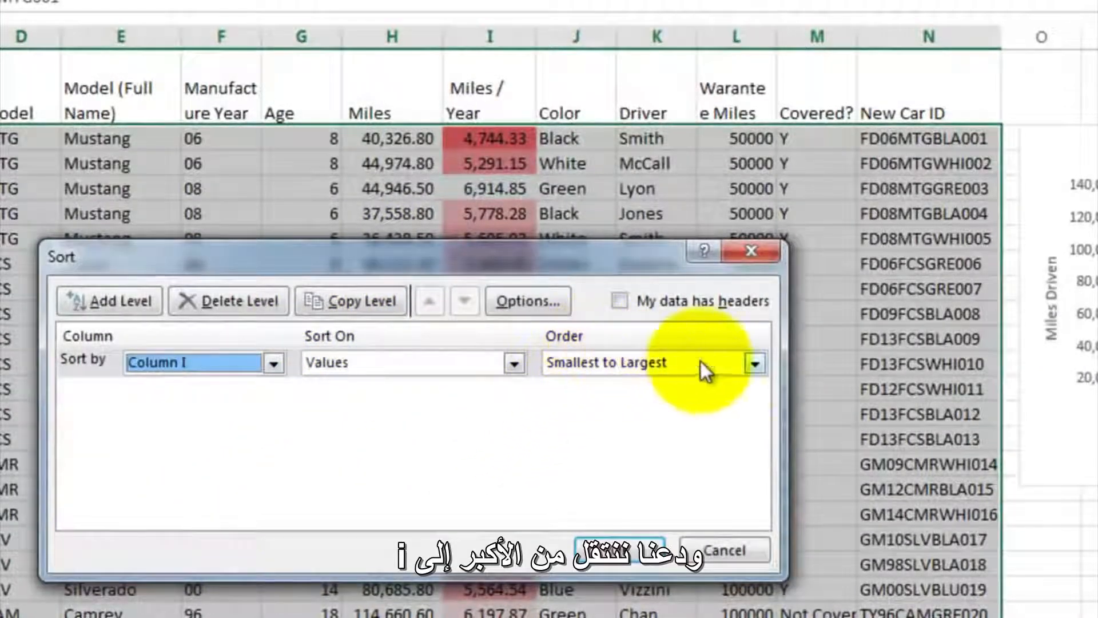
left_click(756, 363)
left_click(701, 400)
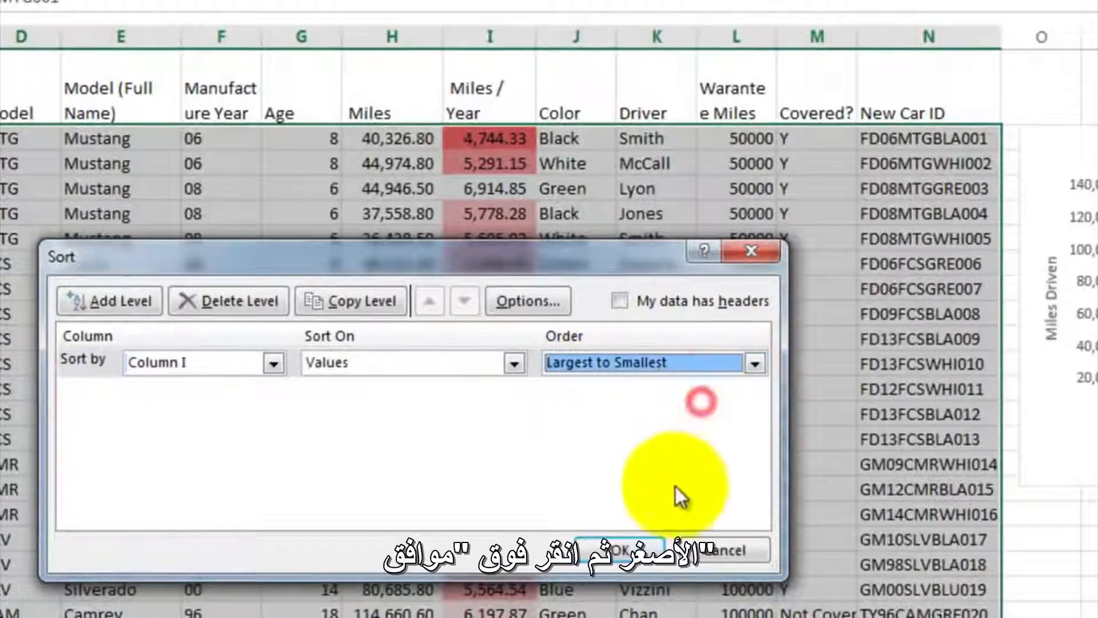
left_click(647, 549)
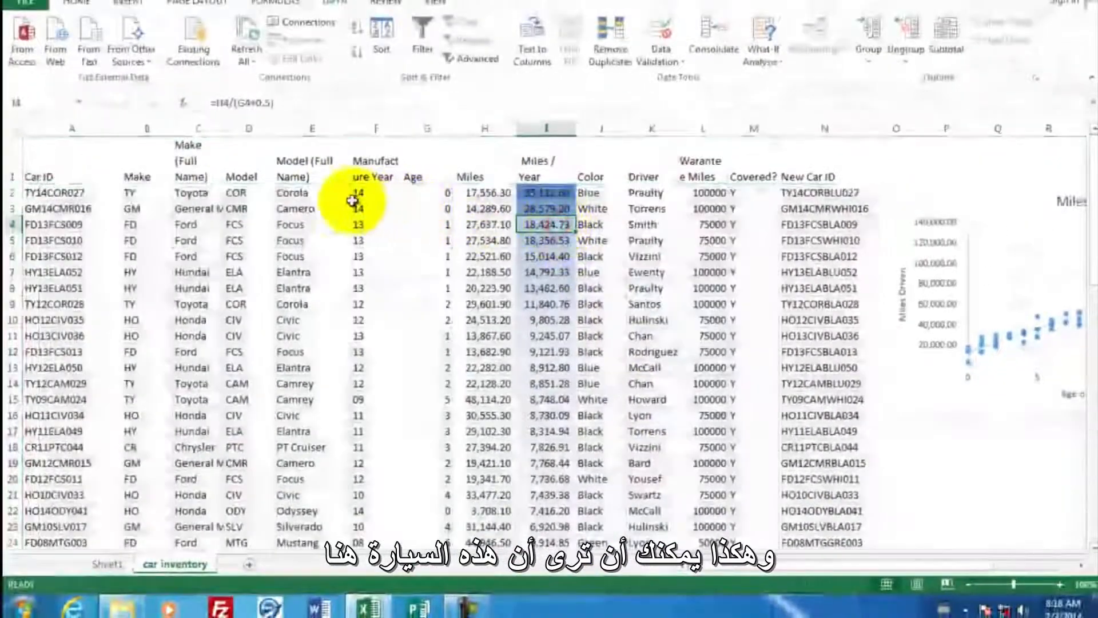
- Compare the age and miles of the cars with the highest and lowest miles per year in the sorted list
left_click(435, 196)
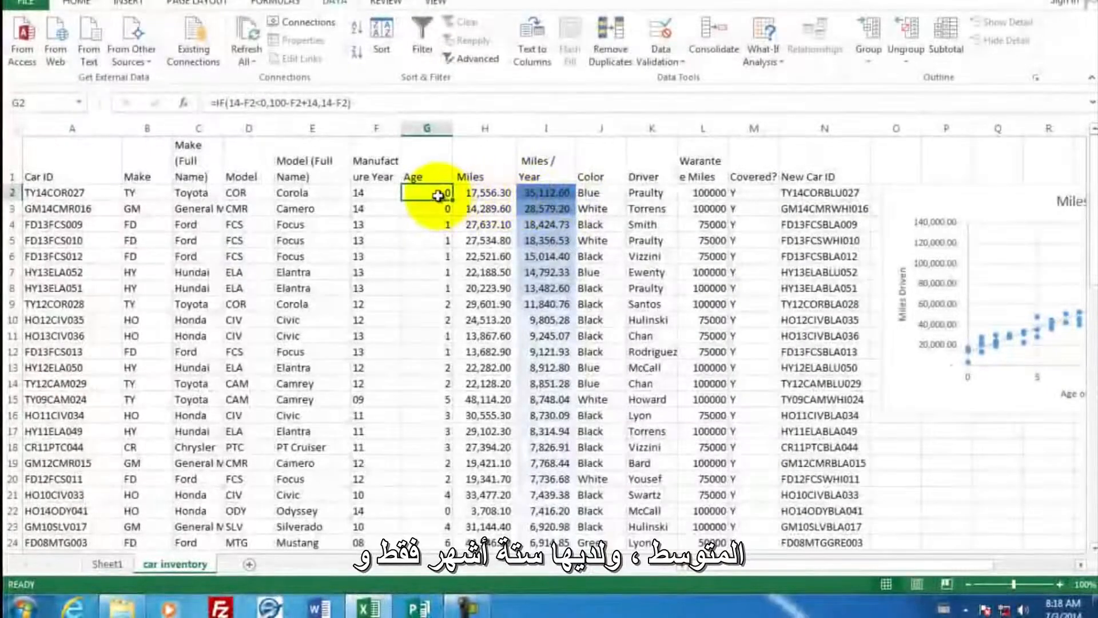
left_click(490, 197)
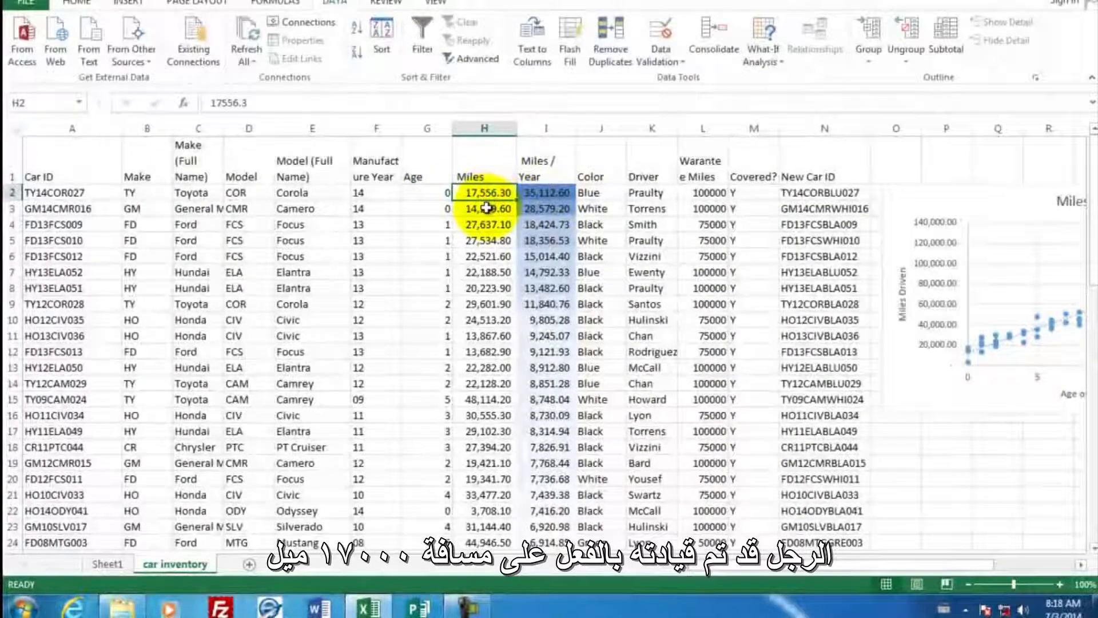
scroll(543, 294, "down", 5)
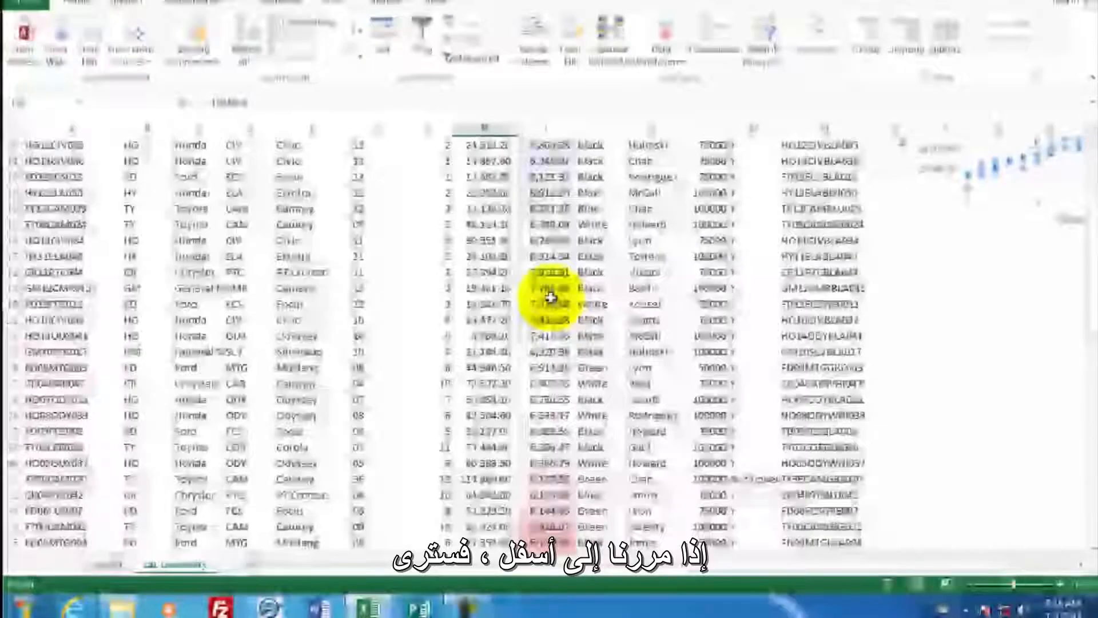
scroll(550, 297, "down", 6)
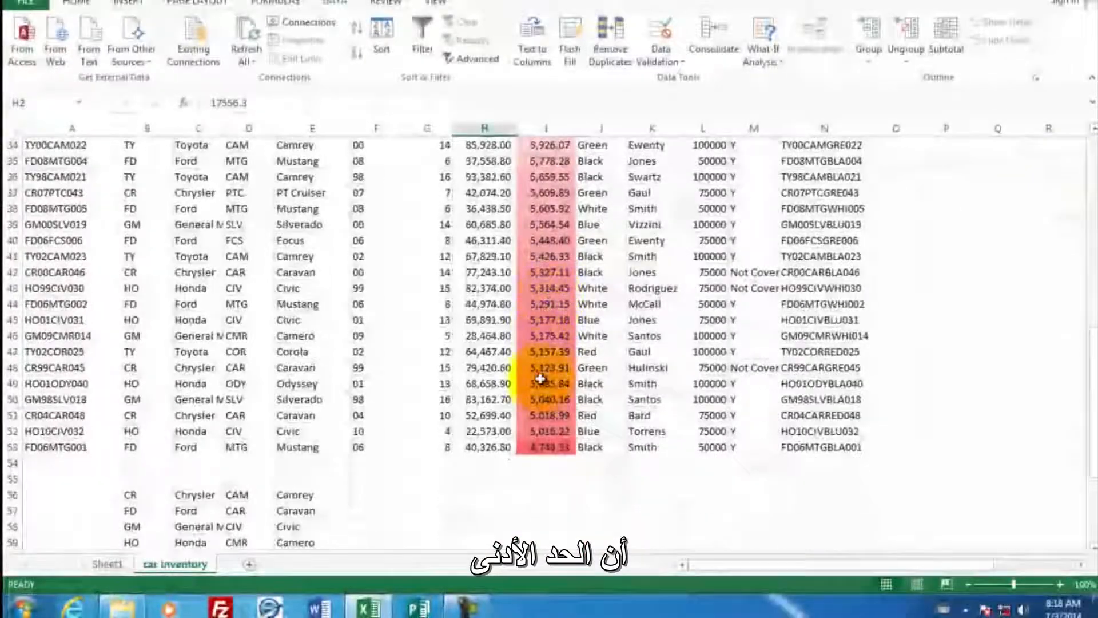
left_click(542, 446)
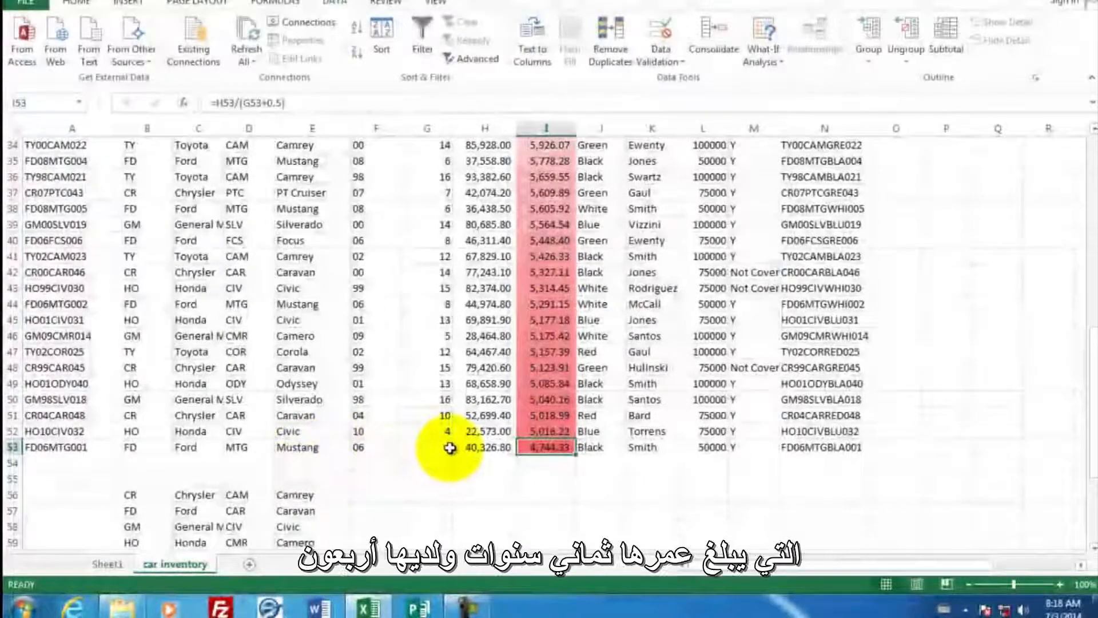
left_click(486, 448)
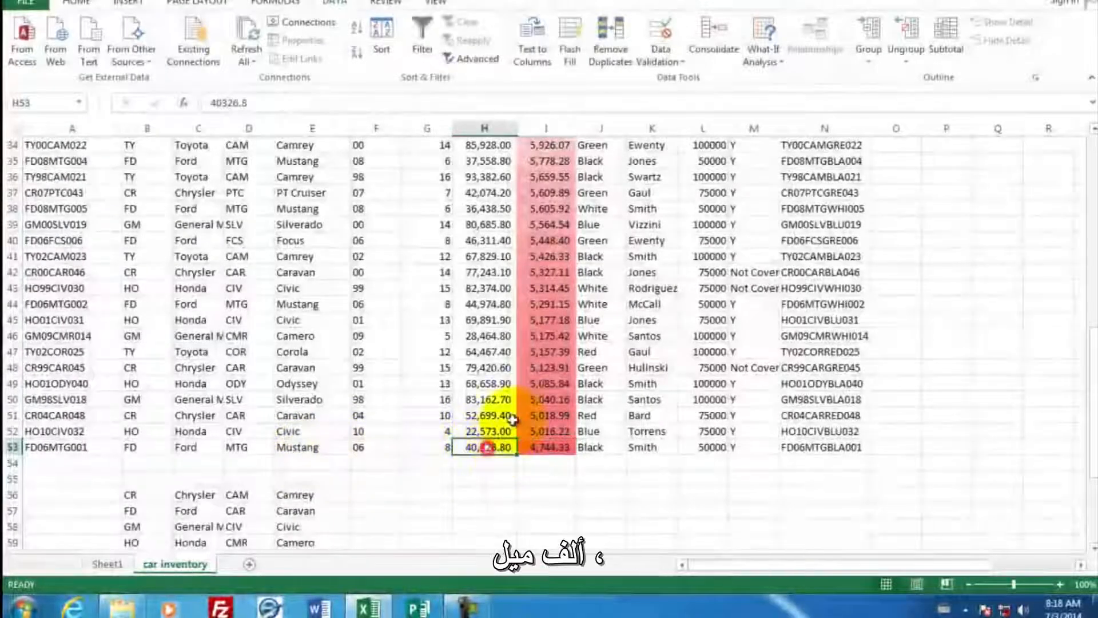
scroll(537, 283, "up", 11)
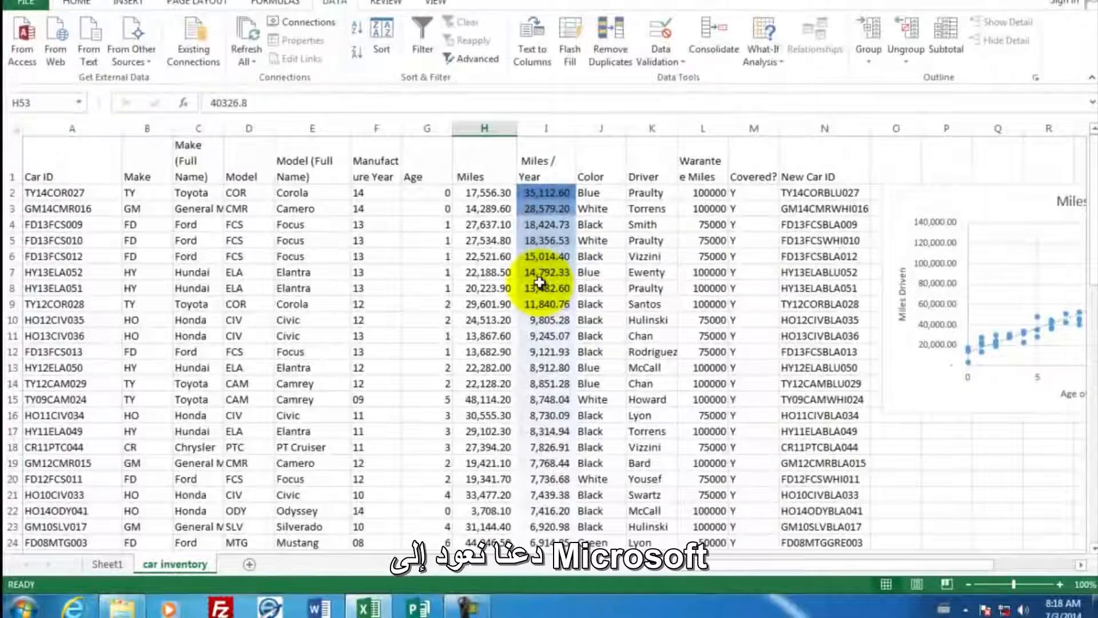
- Switch to Word and start a blank document with the author's name and the line "Top drivers by miles."
left_click(321, 607)
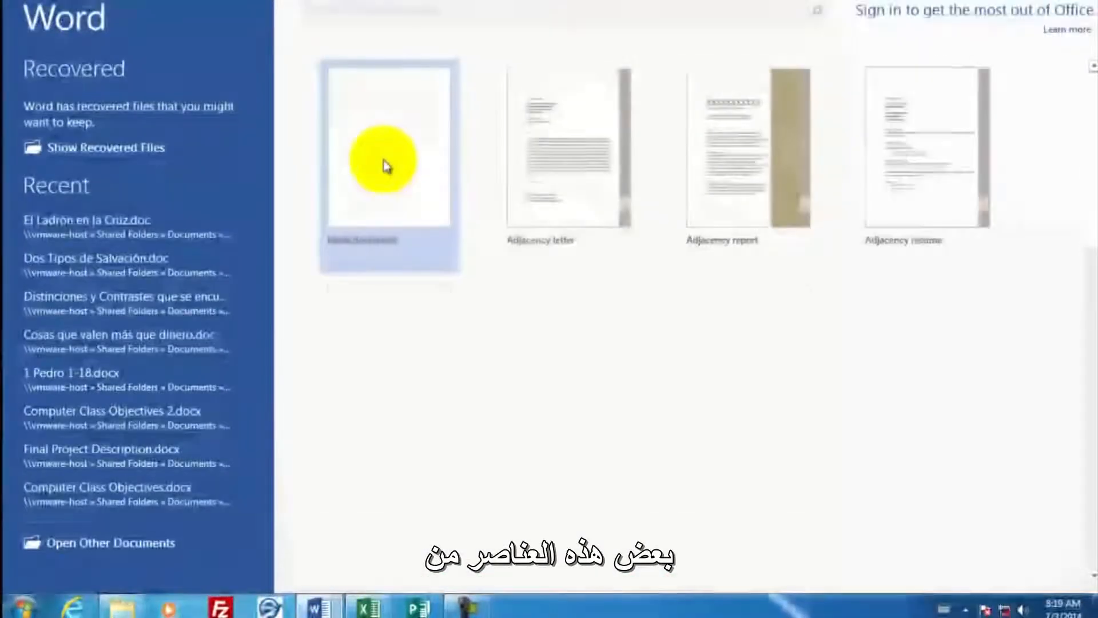
left_click(384, 164)
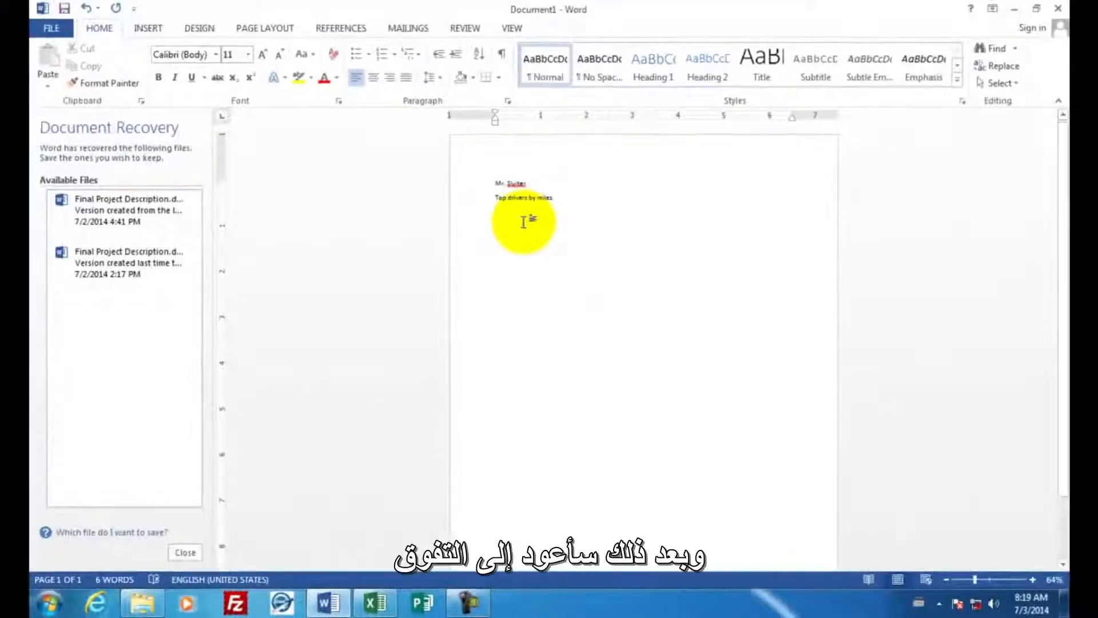
- Copy the driver miles PivotChart from Sheet1 of the Excel workbook and paste it into the Word document below "Top drivers by miles."
left_click(374, 602)
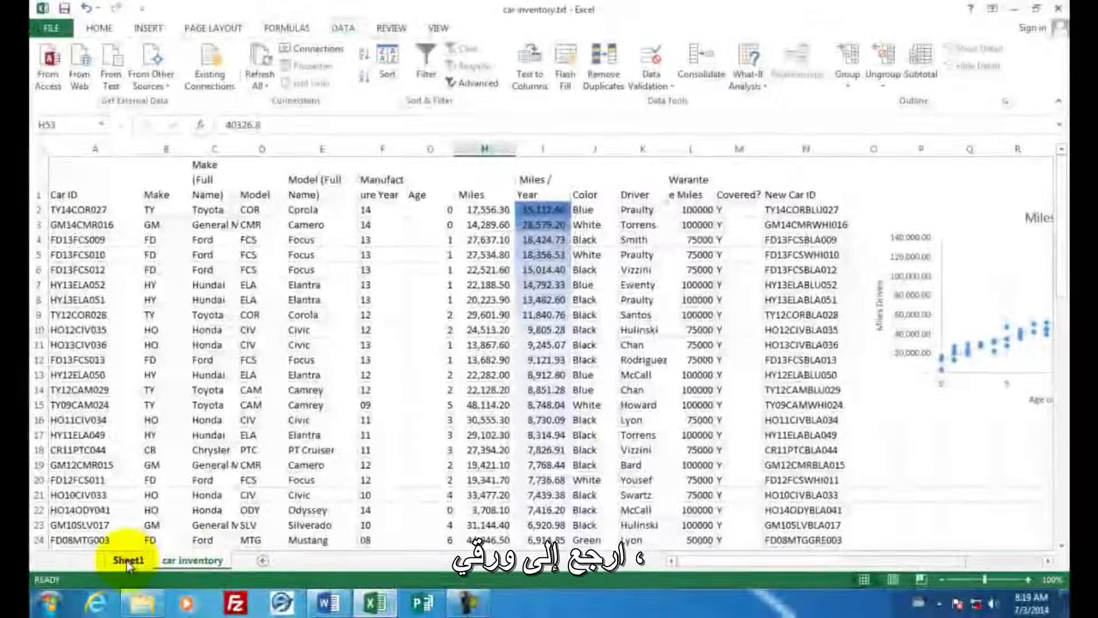
left_click(132, 560)
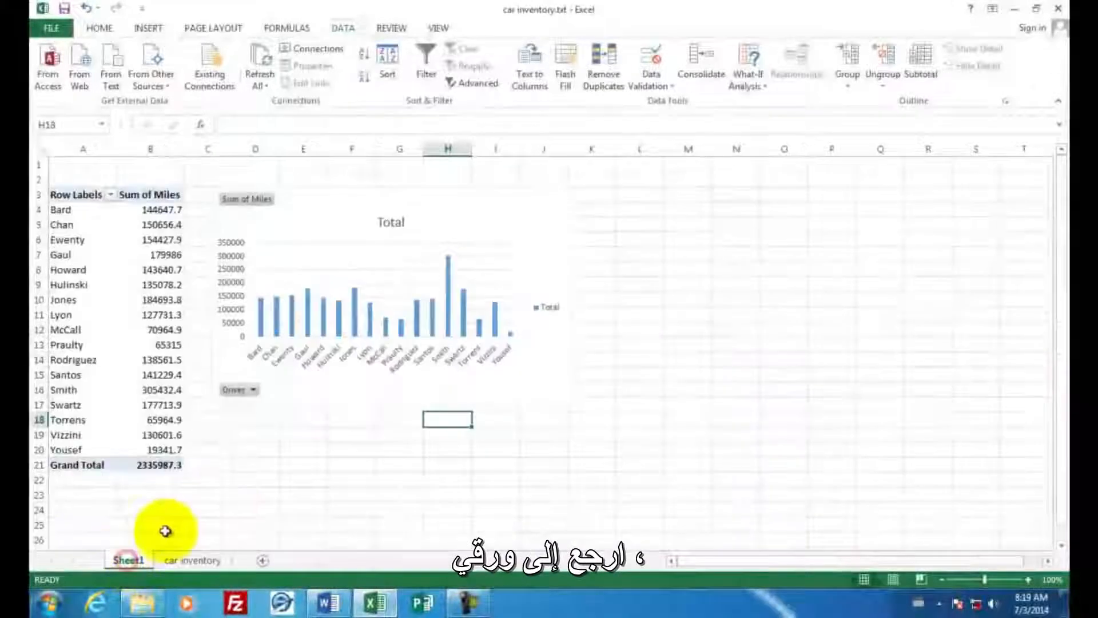
left_click(468, 209)
right_click(469, 210)
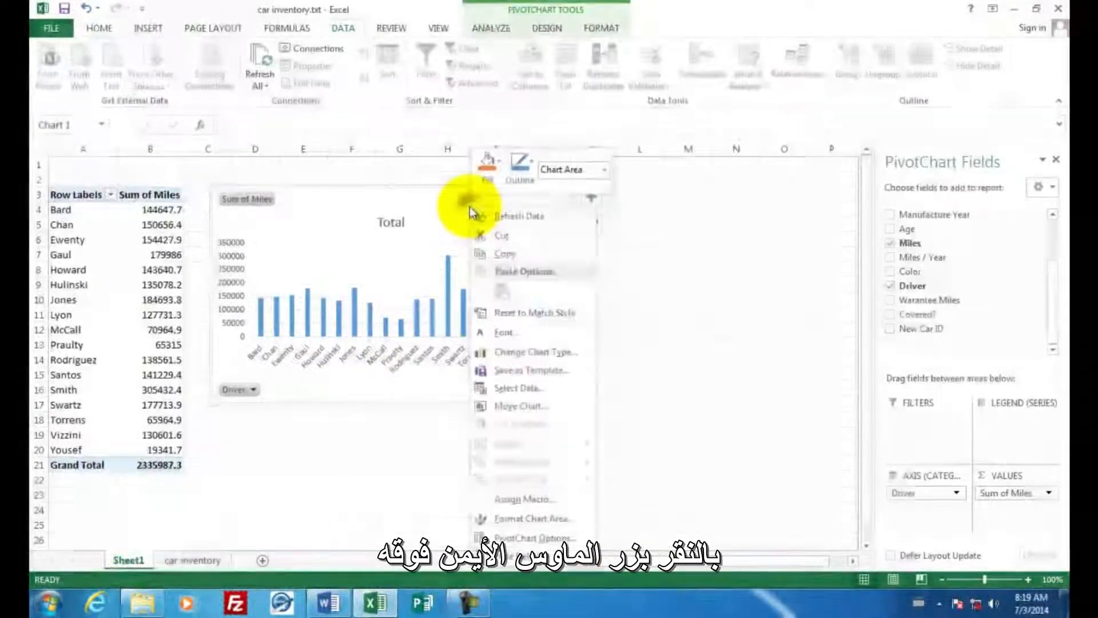
left_click(493, 253)
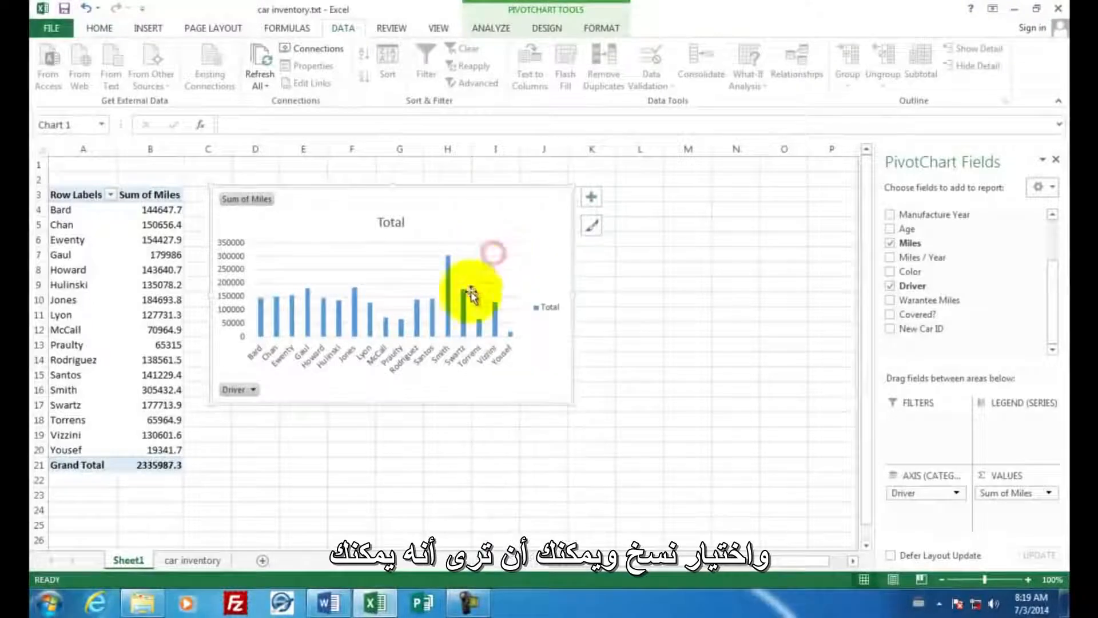
left_click(323, 611)
right_click(502, 219)
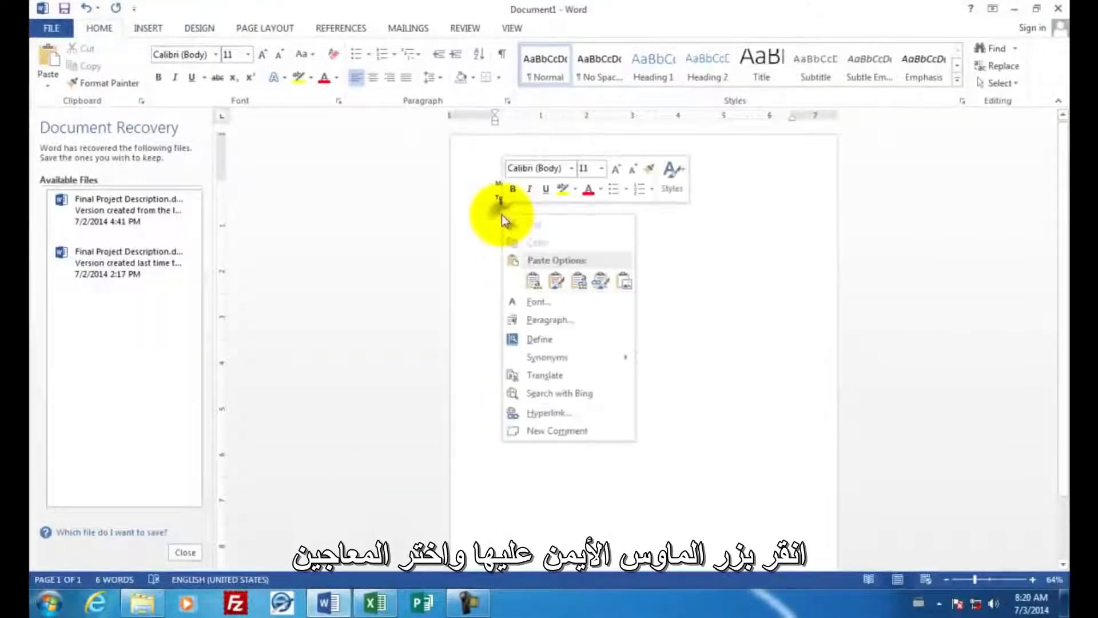
left_click(532, 280)
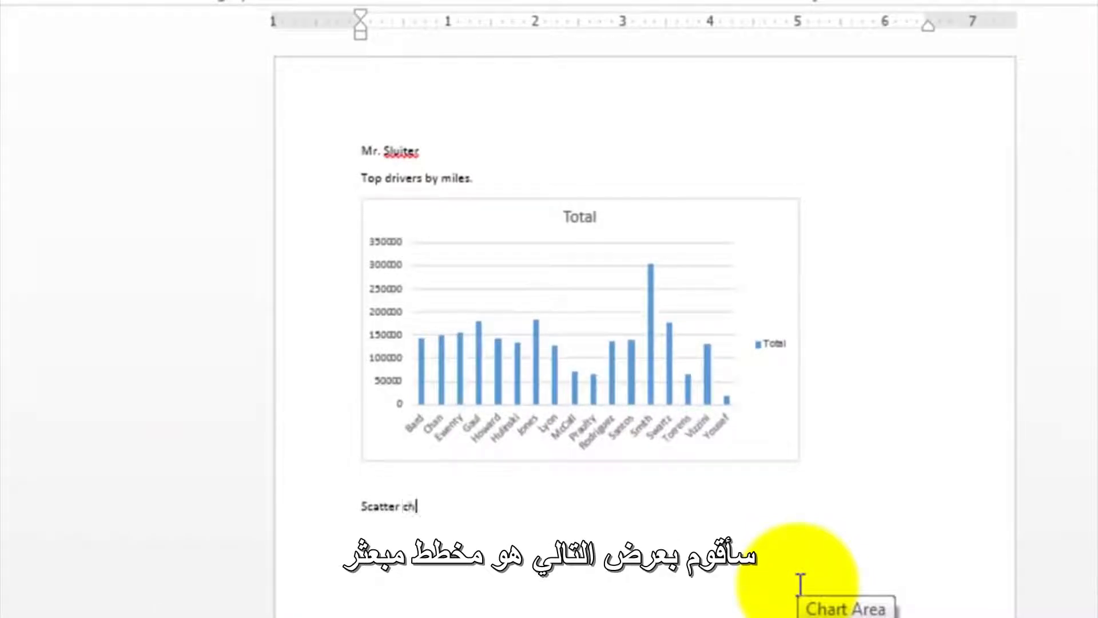
- Add the line "Scatter chart for the car inventory. Miles on each car." in Word and paste the car inventory sheet's Miles scatter chart below it
type("or the")
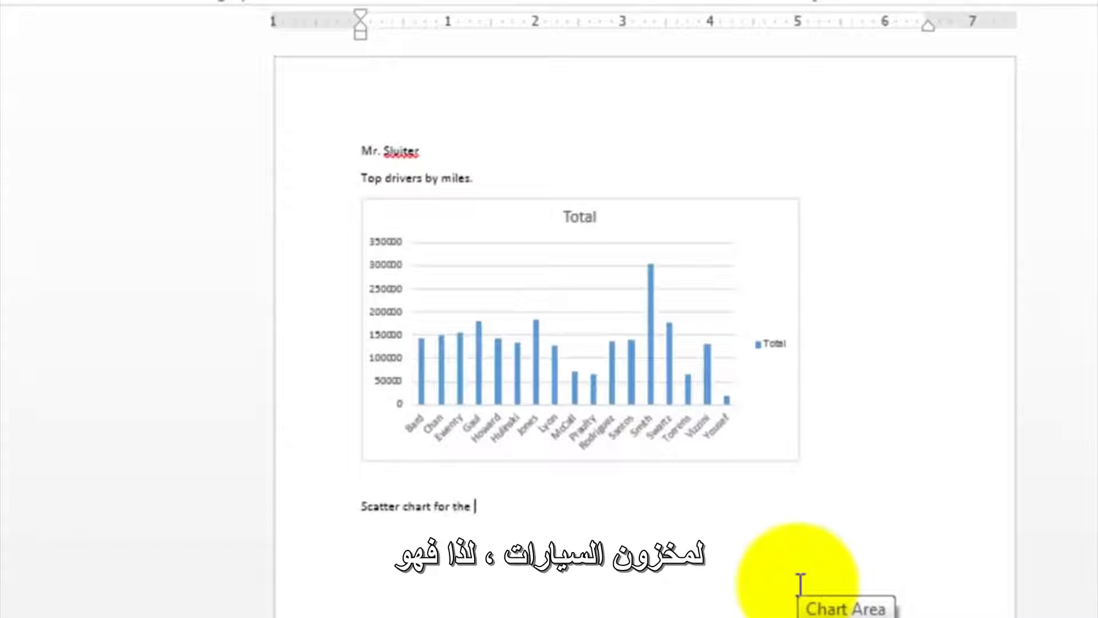
type(". Miles on each car")
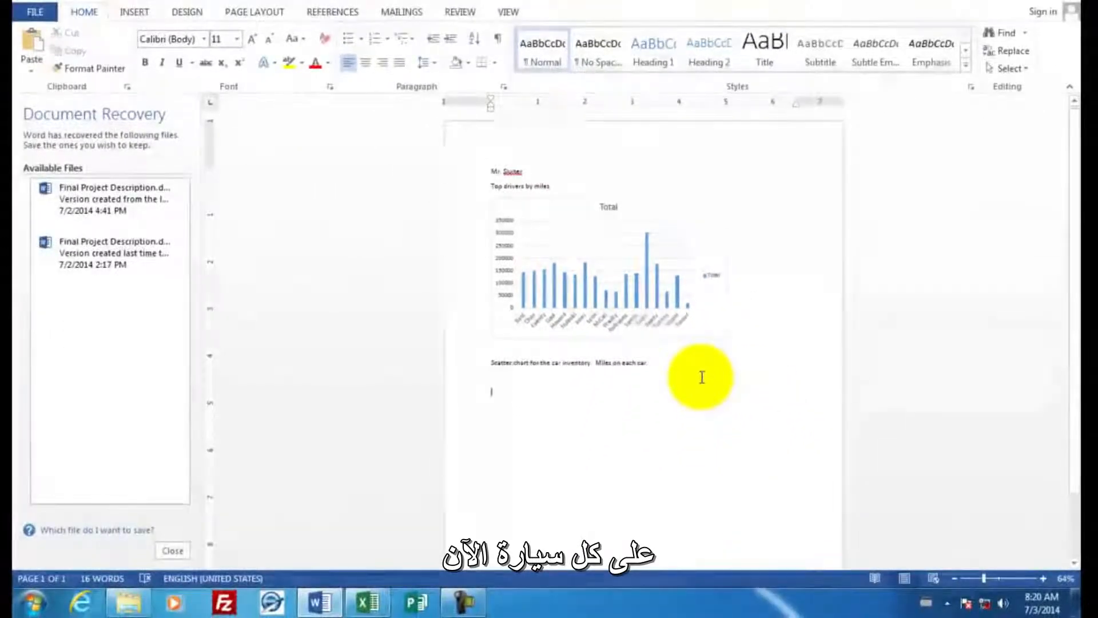
left_click(369, 603)
left_click(198, 557)
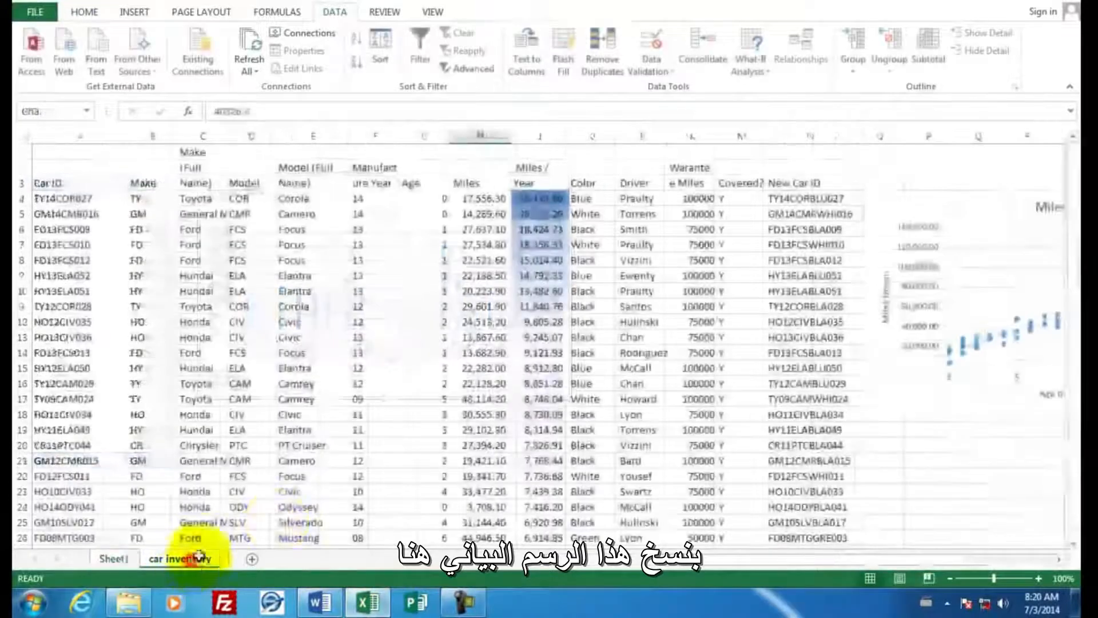
left_click(948, 209)
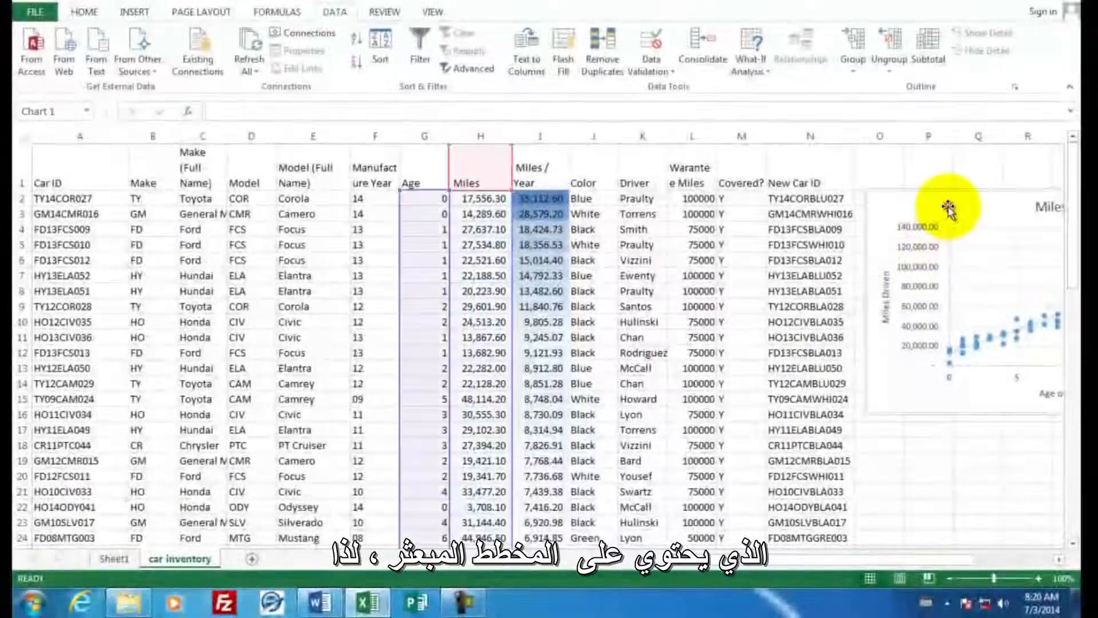
right_click(947, 208)
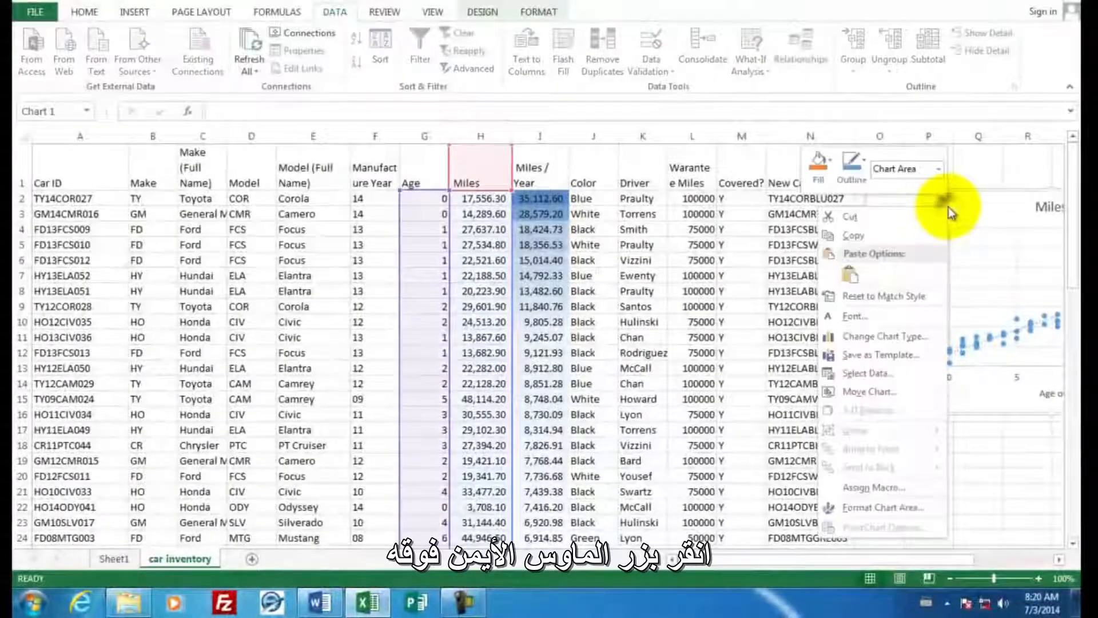
left_click(870, 245)
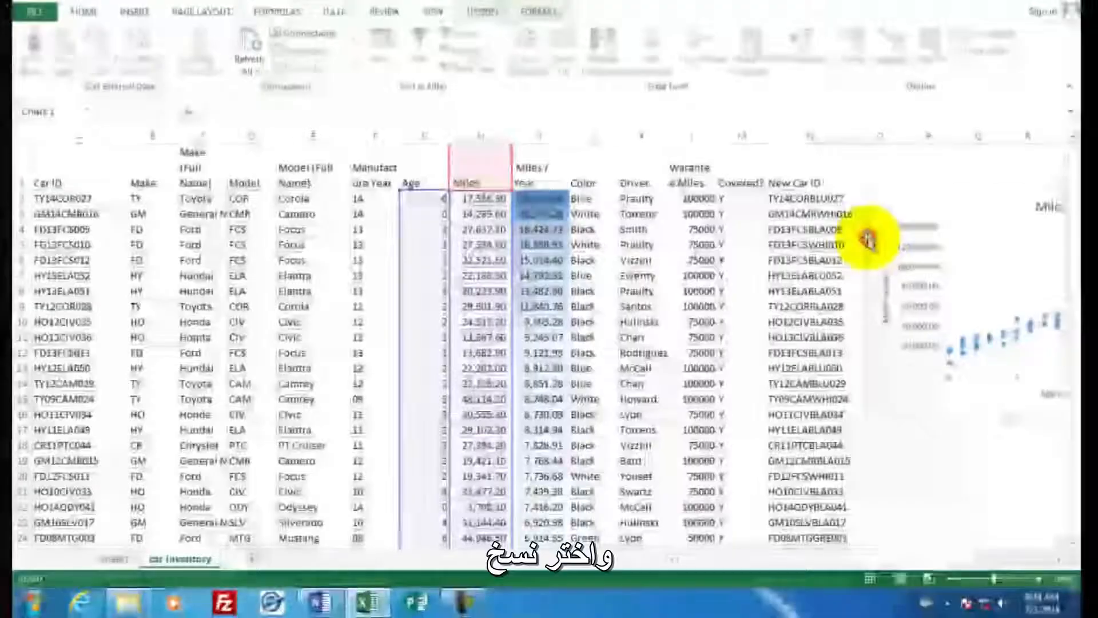
left_click(321, 602)
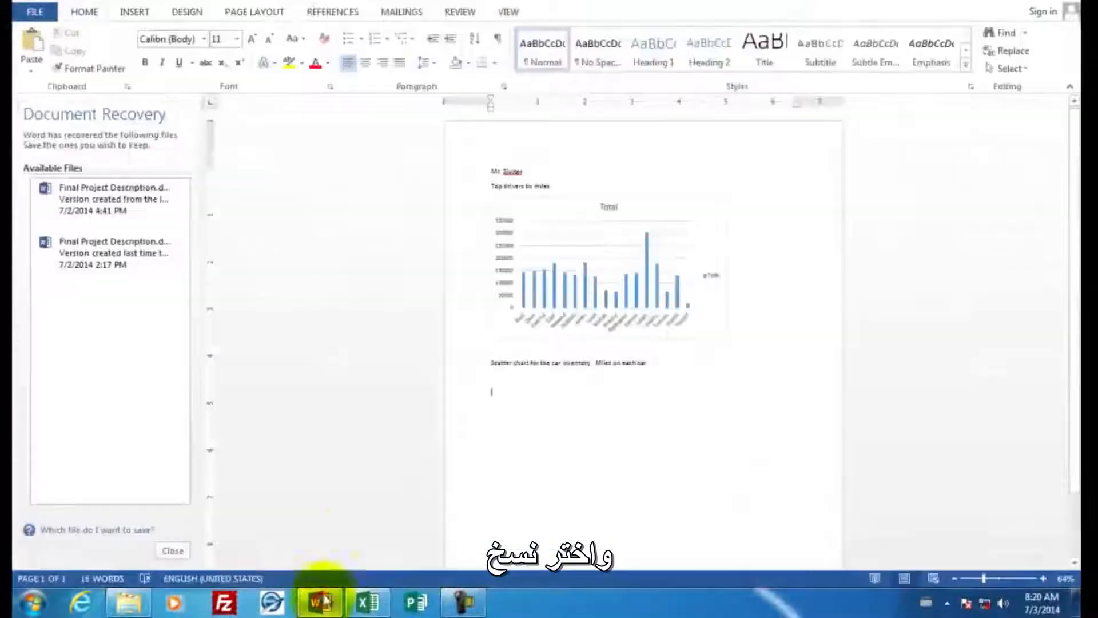
right_click(497, 389)
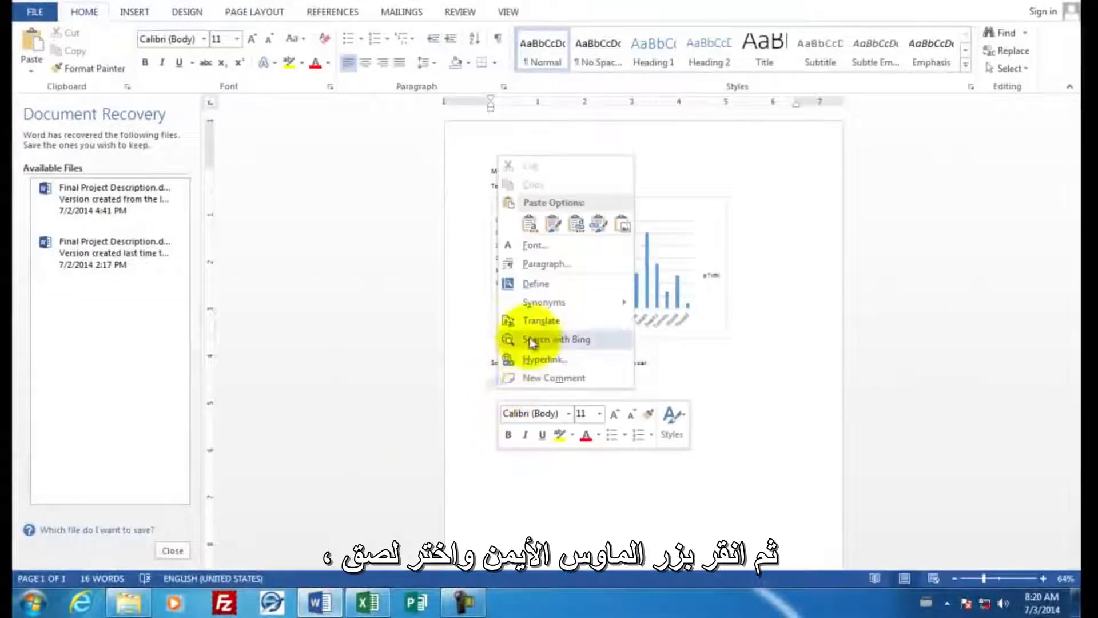
left_click(530, 223)
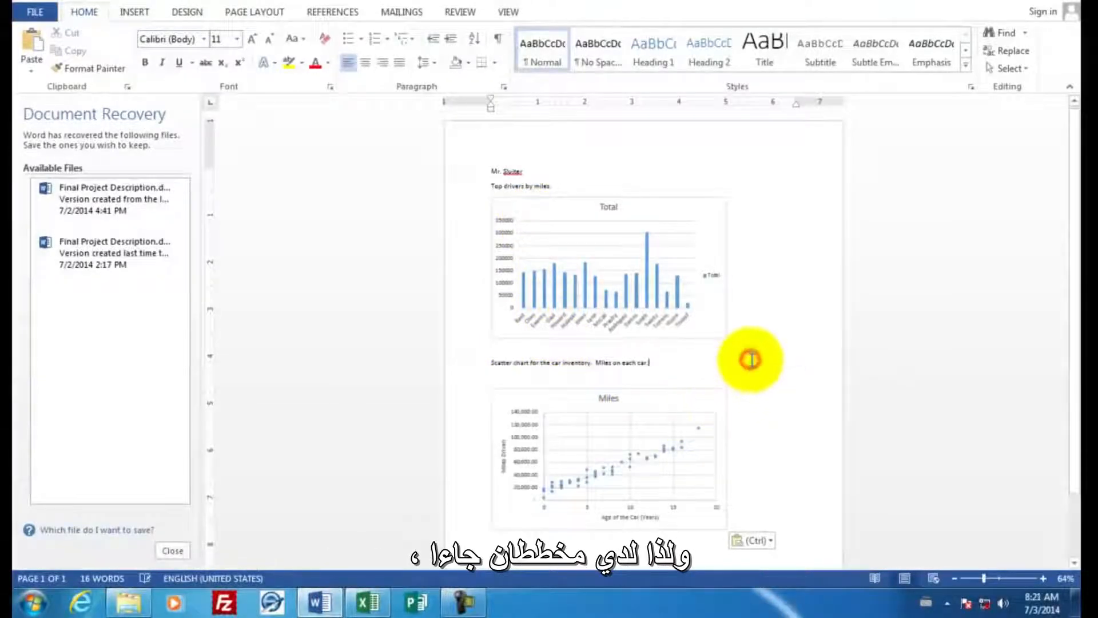
scroll(751, 360, "down", 3)
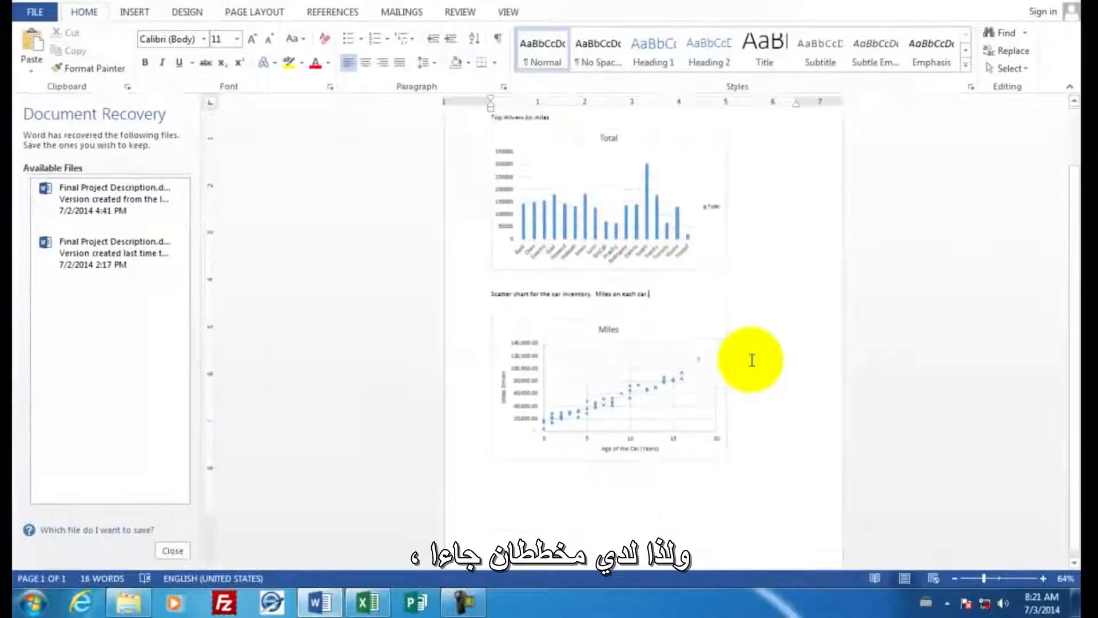
scroll(752, 360, "up", 3)
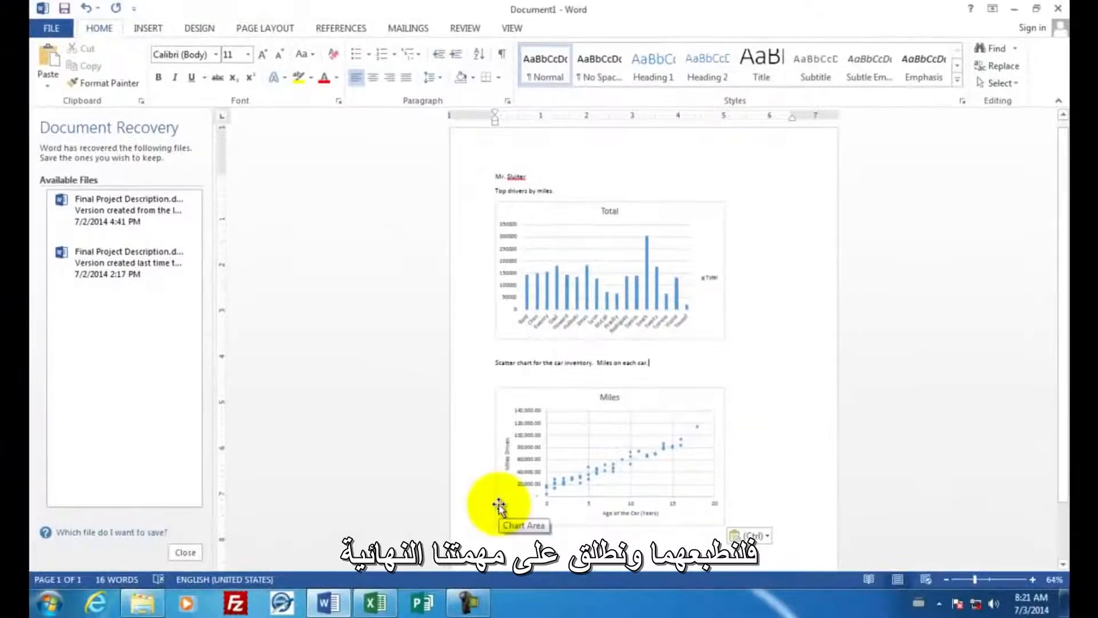
- Switch to Excel and save the workbook to the Desktop as car inventory.xlsx in Excel Workbook format instead of tab-delimited text
left_click(375, 602)
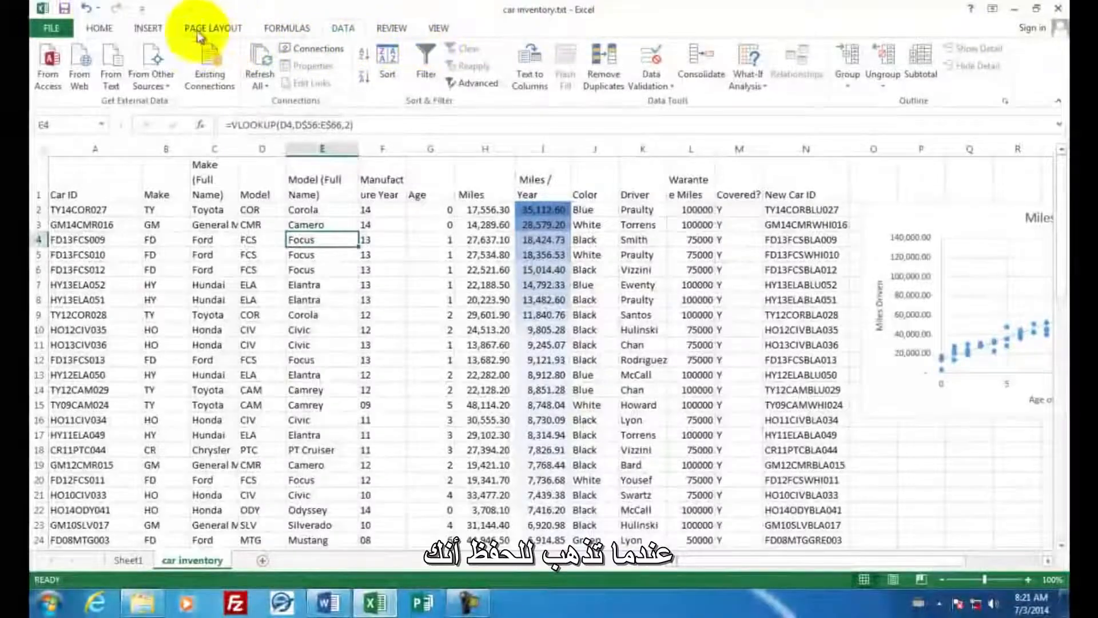
left_click(64, 8)
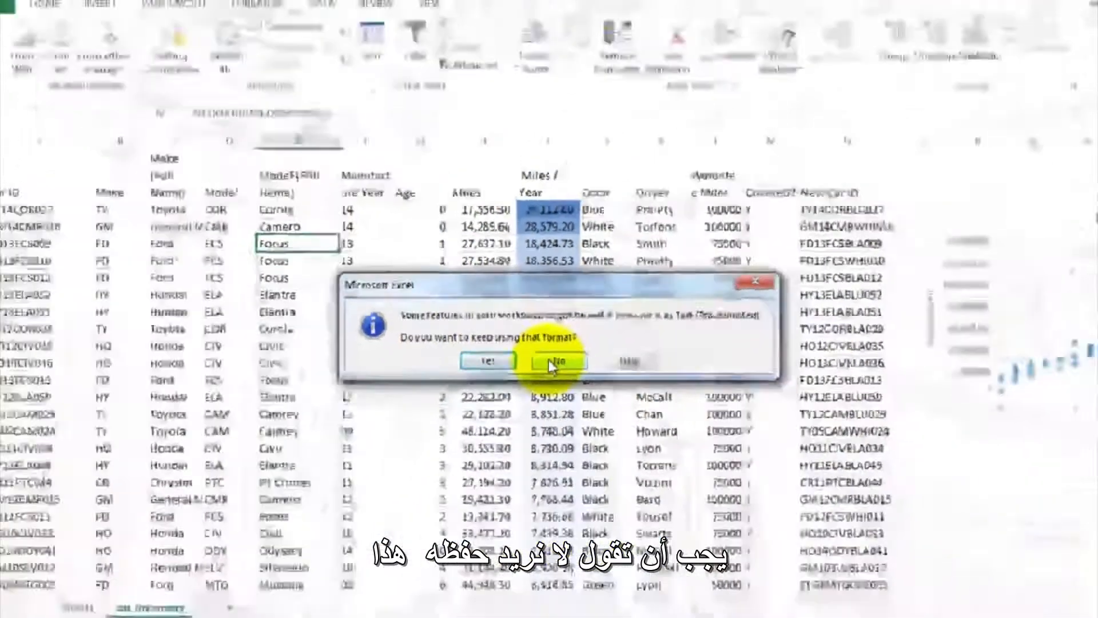
left_click(613, 506)
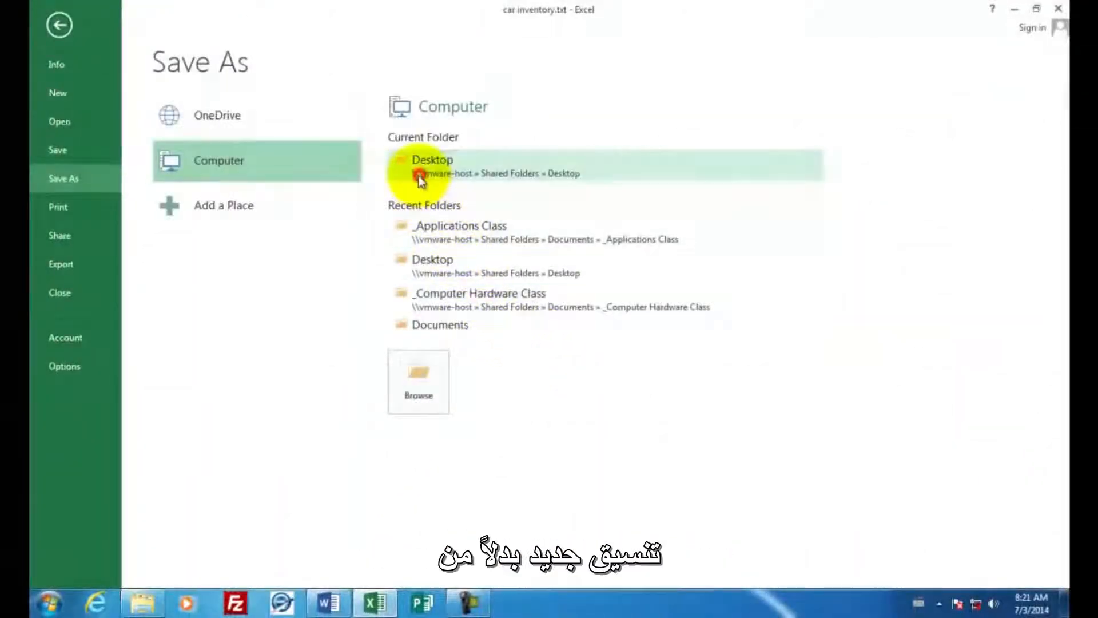
left_click(420, 179)
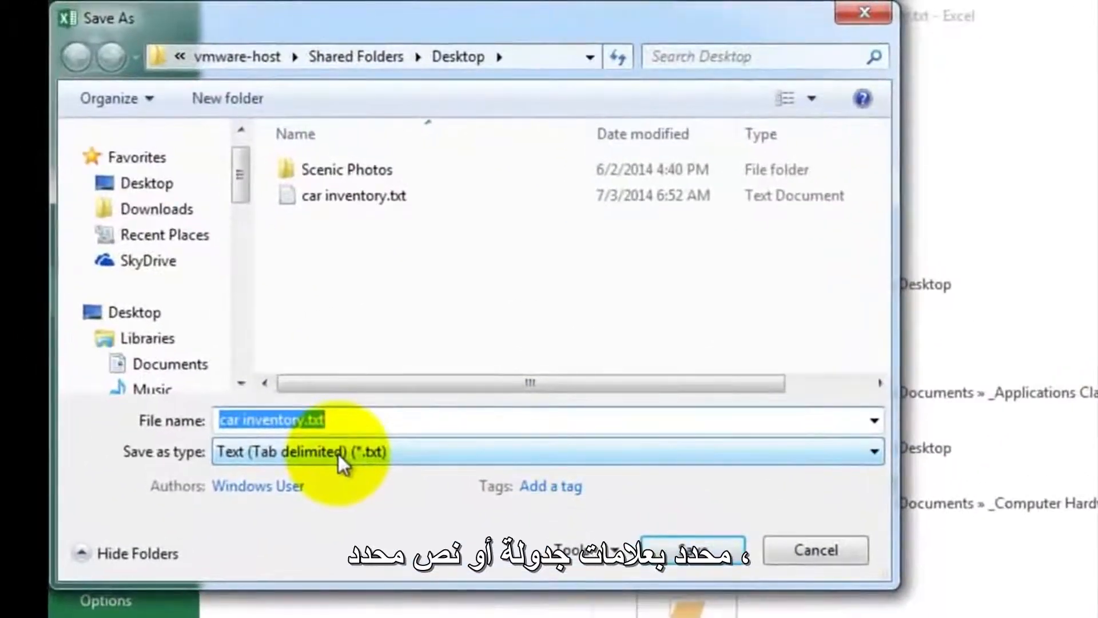
left_click(338, 454)
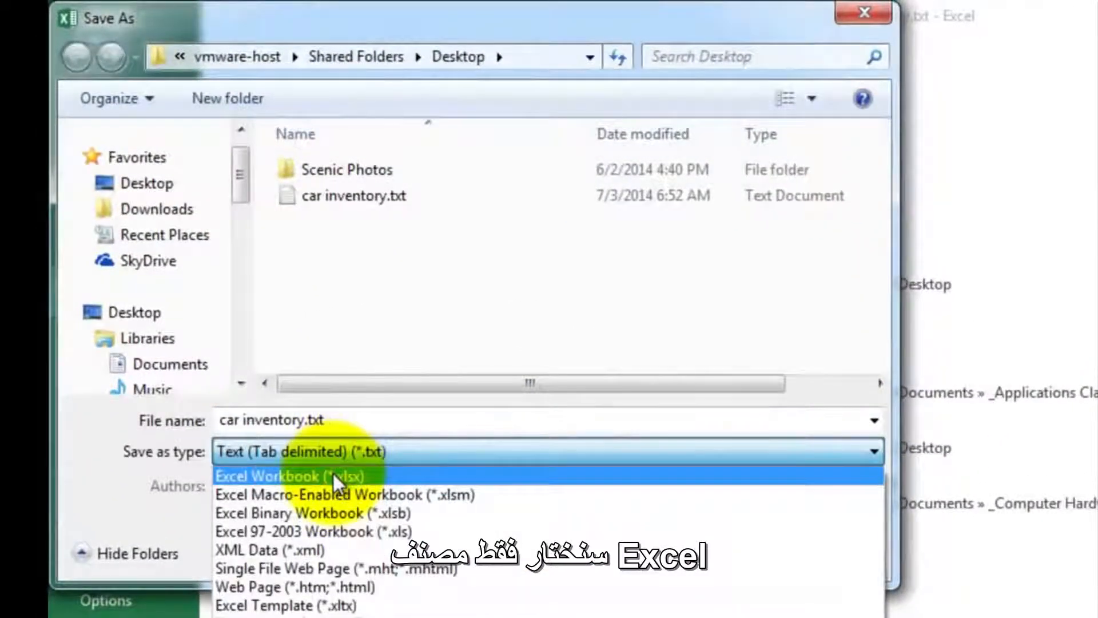
left_click(332, 476)
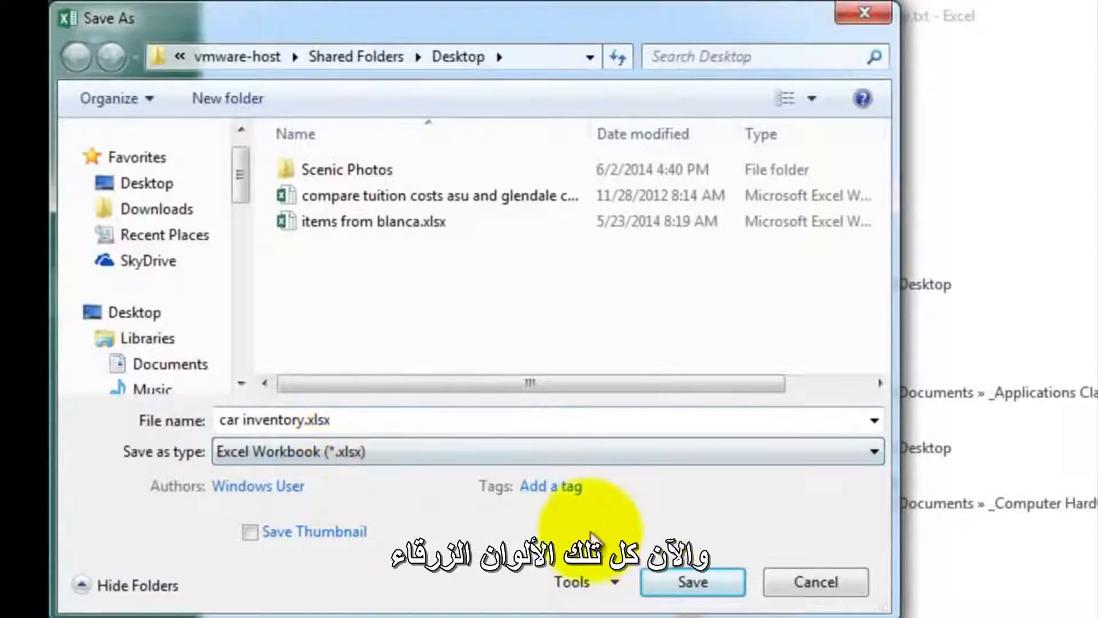
left_click(692, 578)
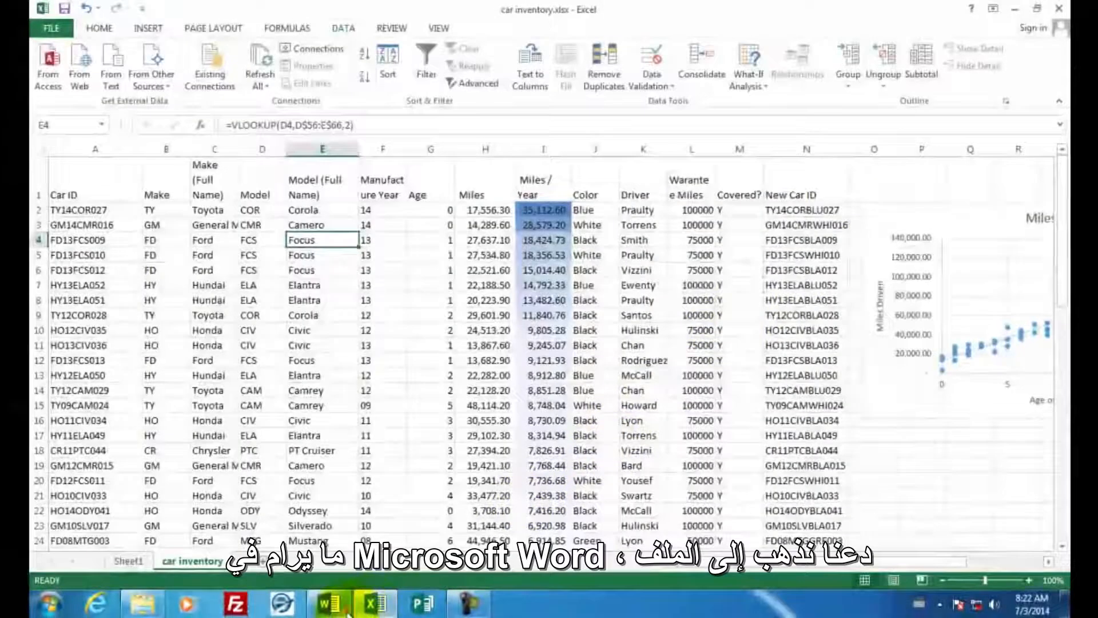
- Switch to the Word document containing both charts and open its print settings
left_click(329, 604)
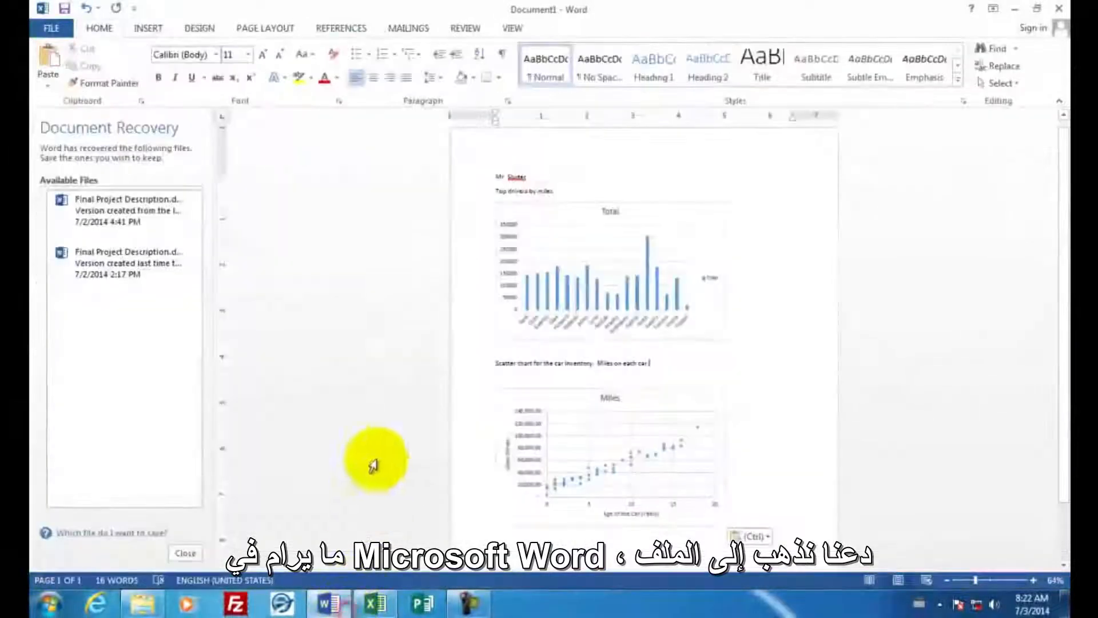
left_click(50, 28)
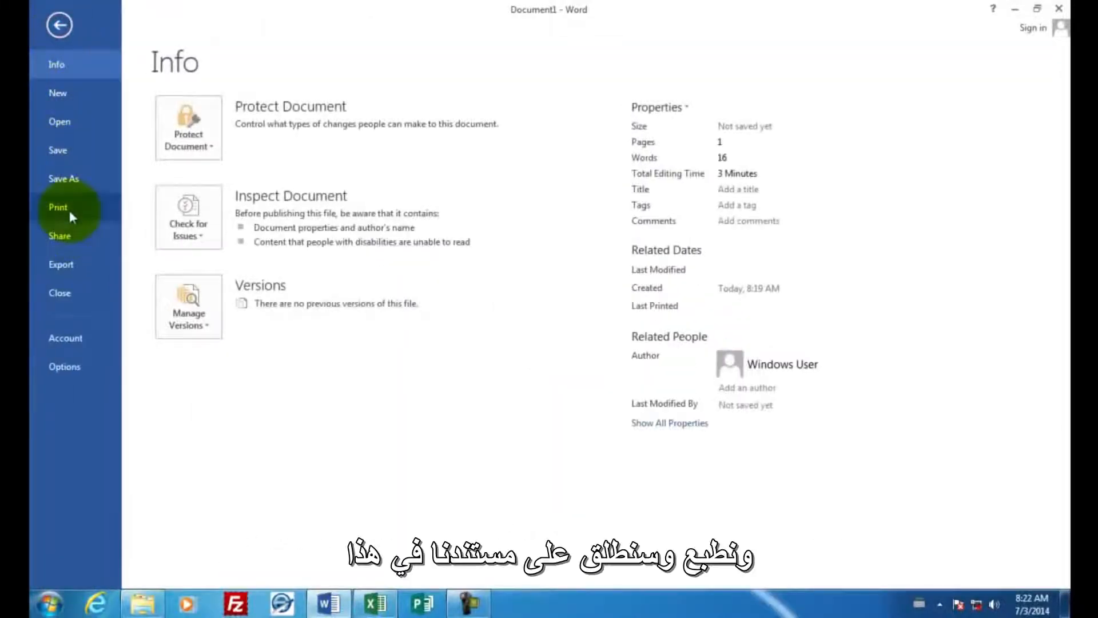
left_click(71, 207)
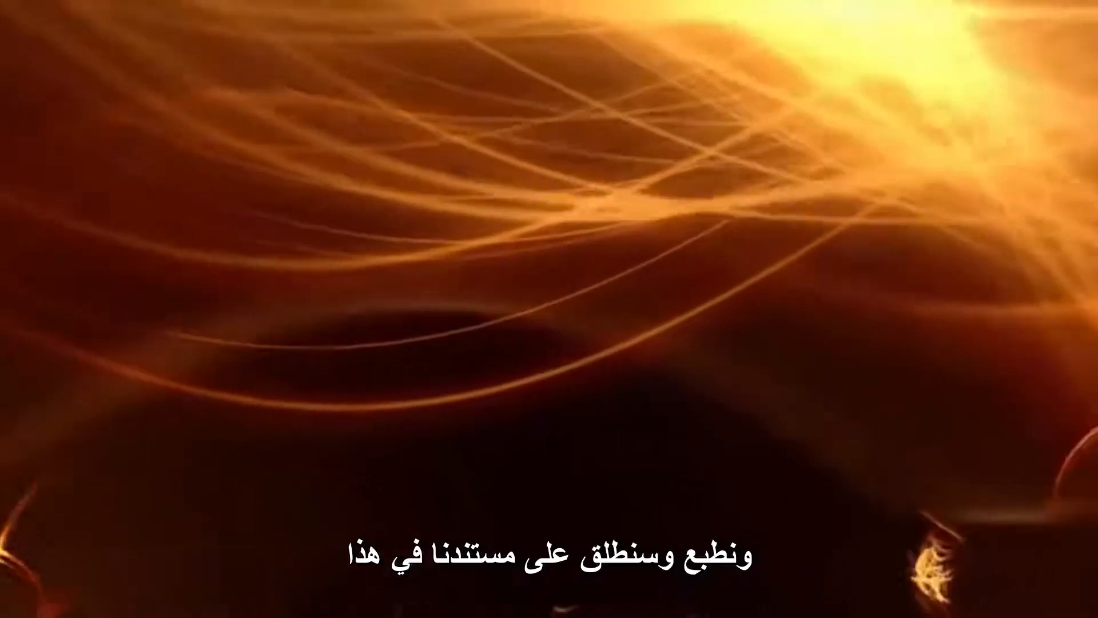
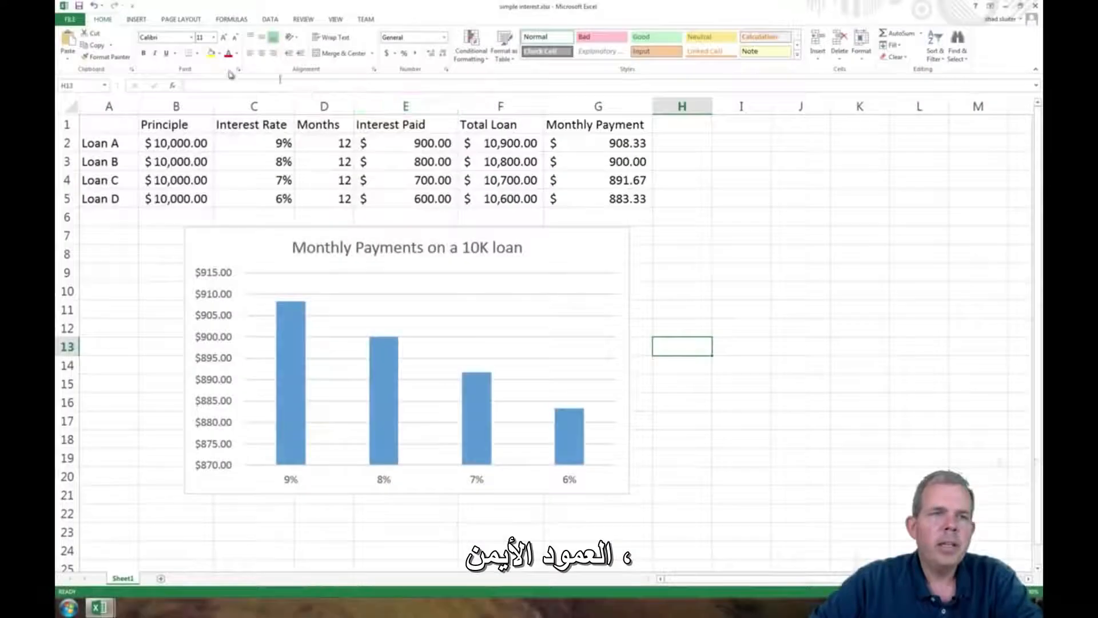
- Create a new blank workbook from the simple interest workbook's file options
left_click(71, 19)
left_click(92, 66)
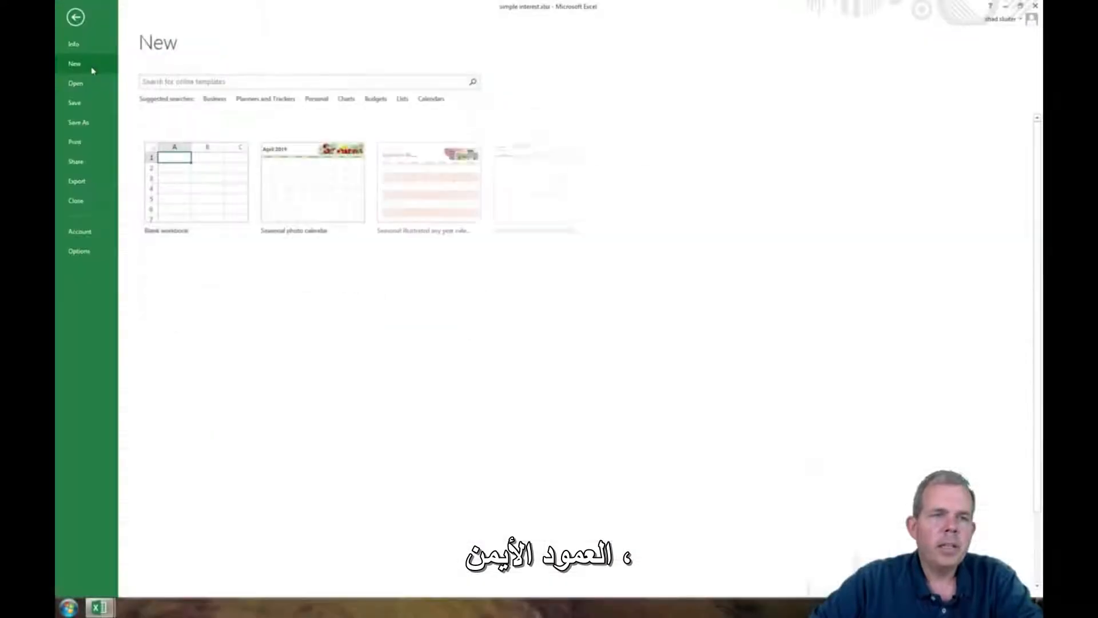
left_click(209, 182)
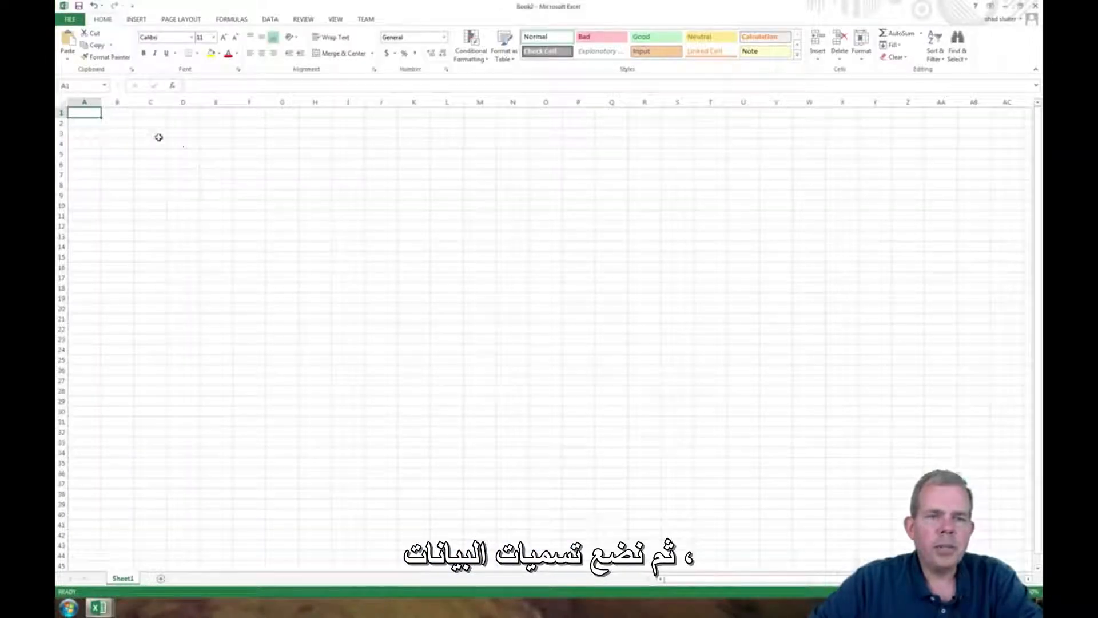
- Enter the column headings Principal, Interest Rate and Months in cells B1 through D1
type("Principal")
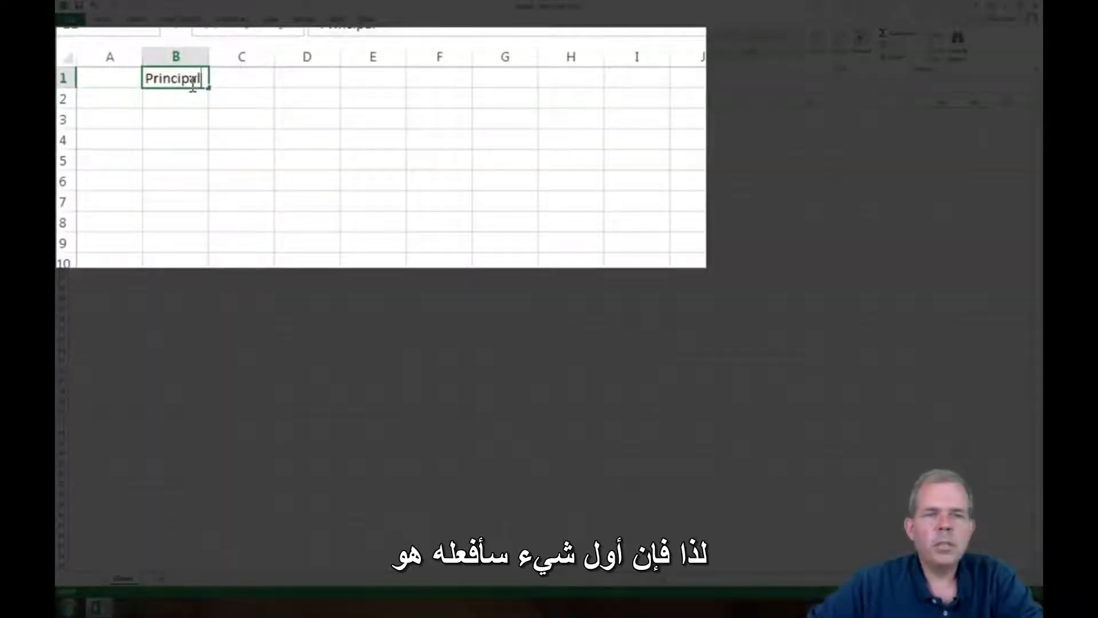
key("Tab")
type("Interest Rate")
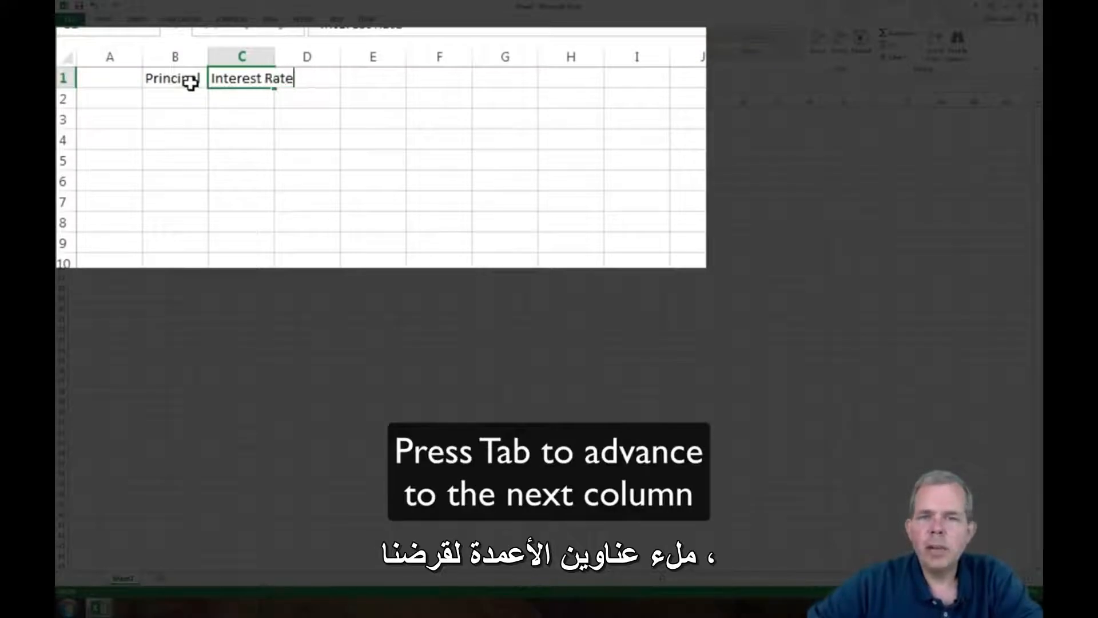
key("Tab")
type("Month")
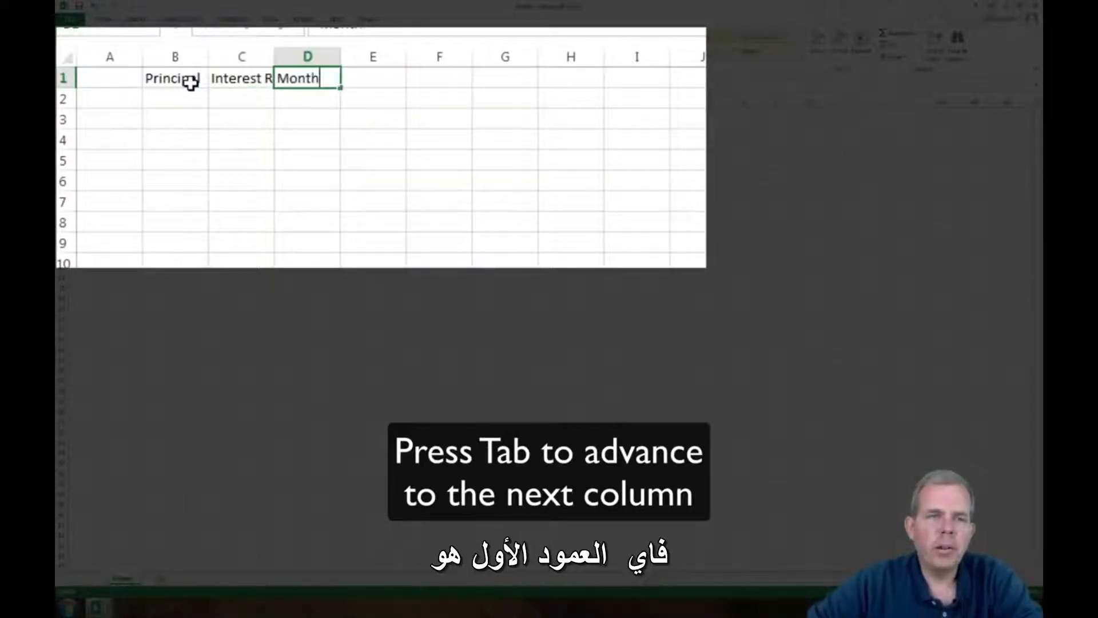
type("s")
key("Tab")
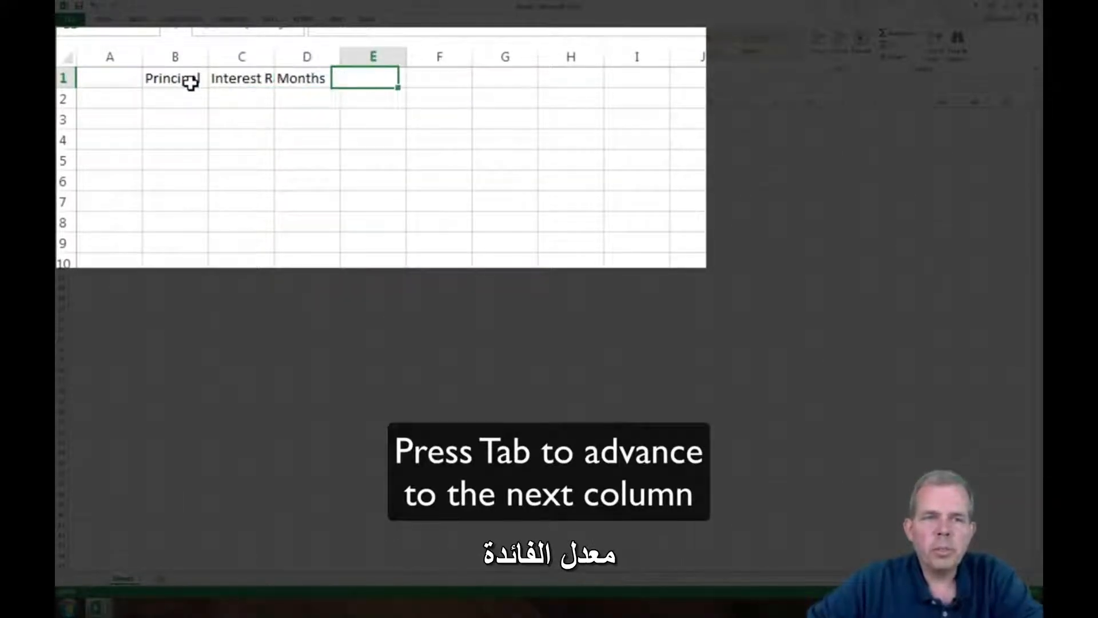
- Enter the column headings Interest Paid, Total Loan Paid and Monthly Payments in cells E1 through G1
type("I")
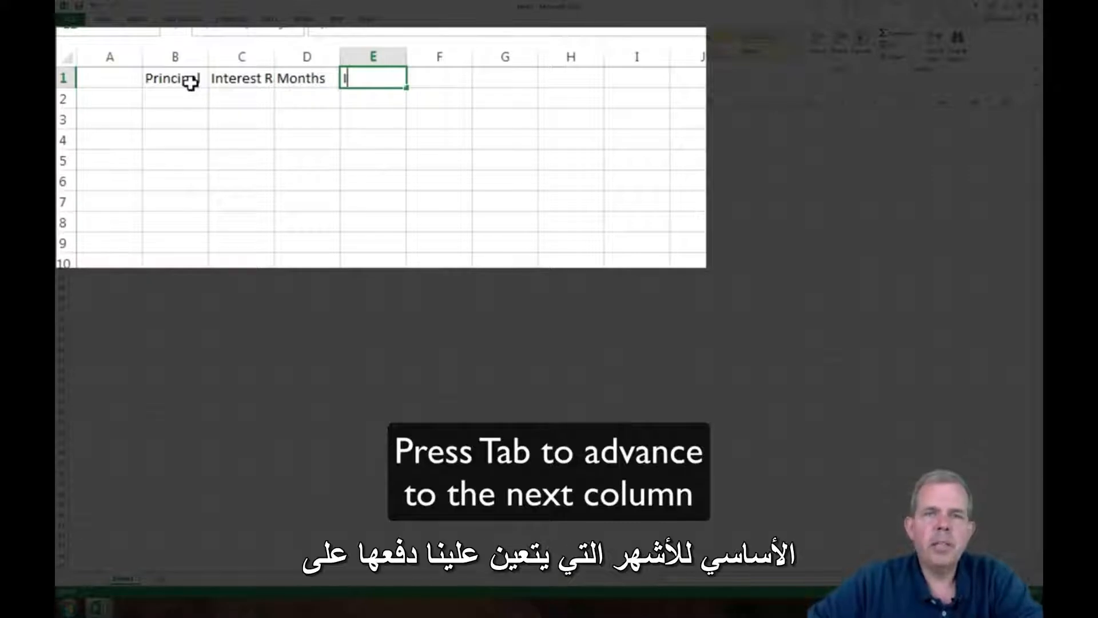
type("nterest Paid")
key("Tab")
type("Tot")
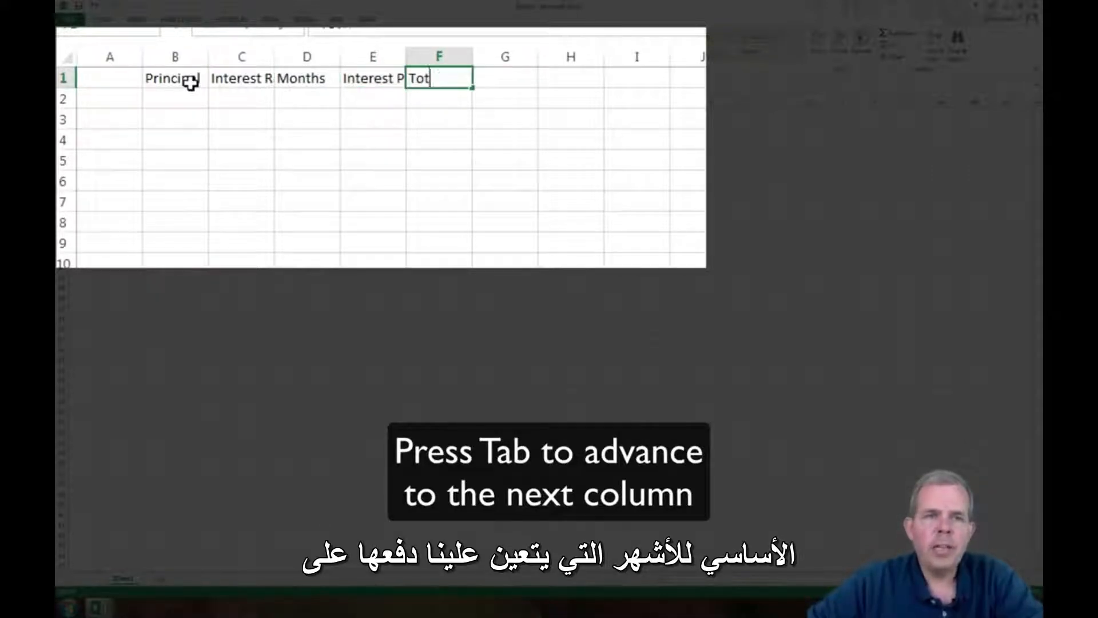
type("al Loan Paid")
key("Tab")
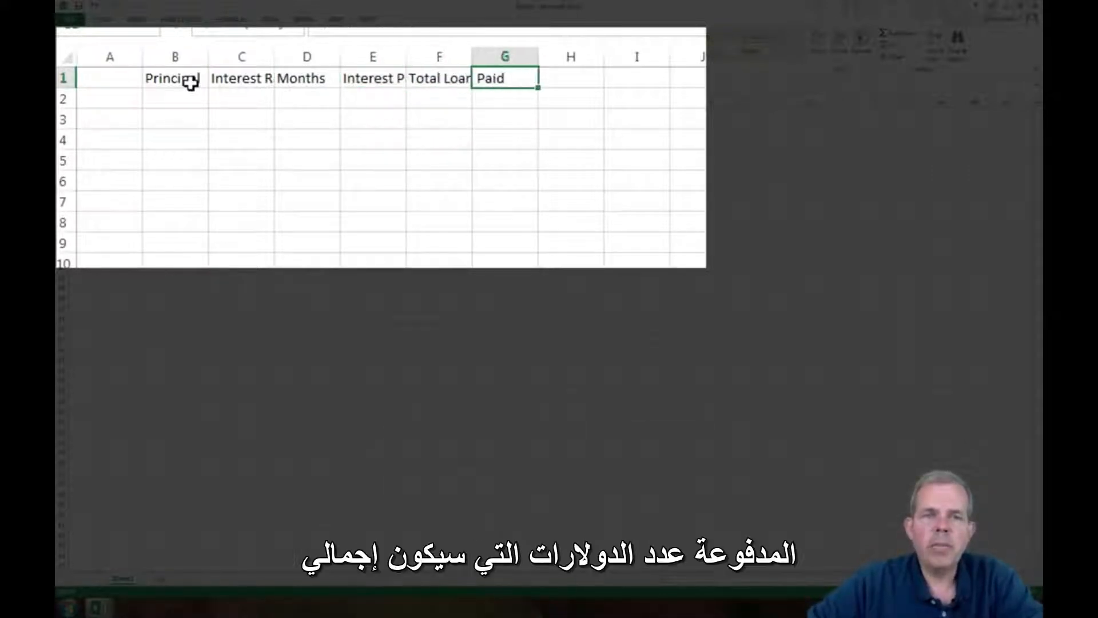
type("Monthly Payments")
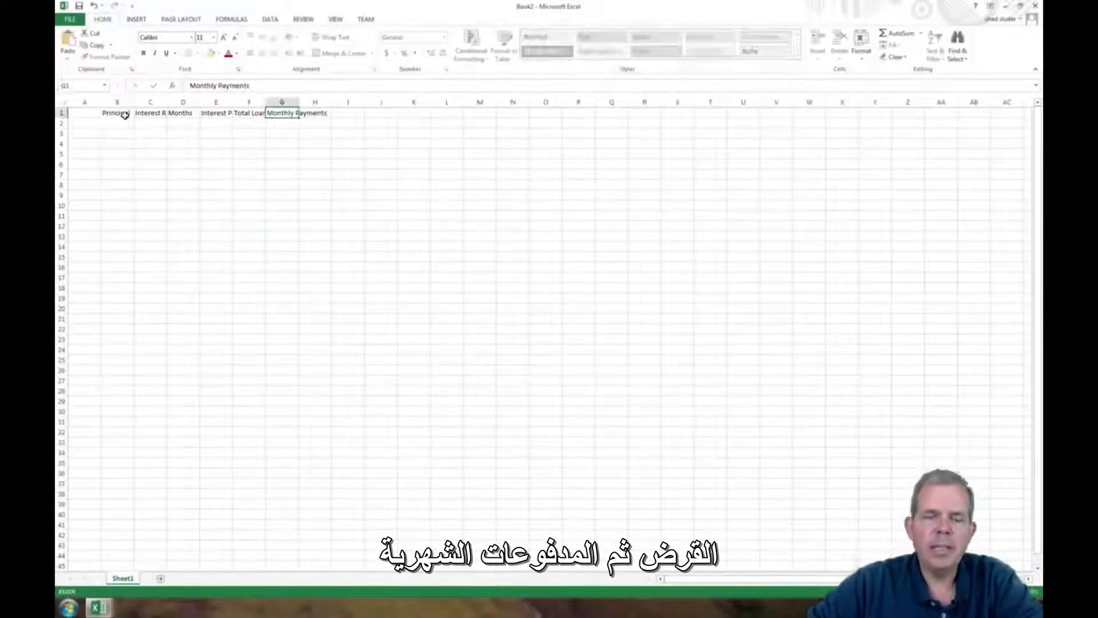
key("Return")
- Enter the row labels Loan A, Loan B, Loan C and Loan D in cells A2 through A5
left_click(84, 125)
type("Loan A")
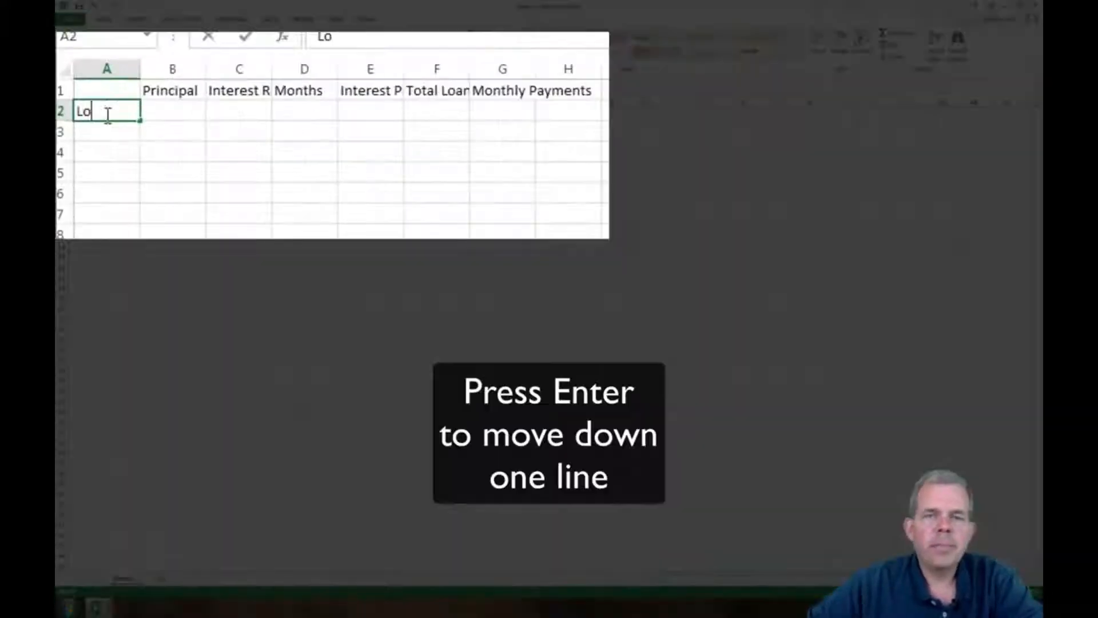
key("Return")
type("Loan B")
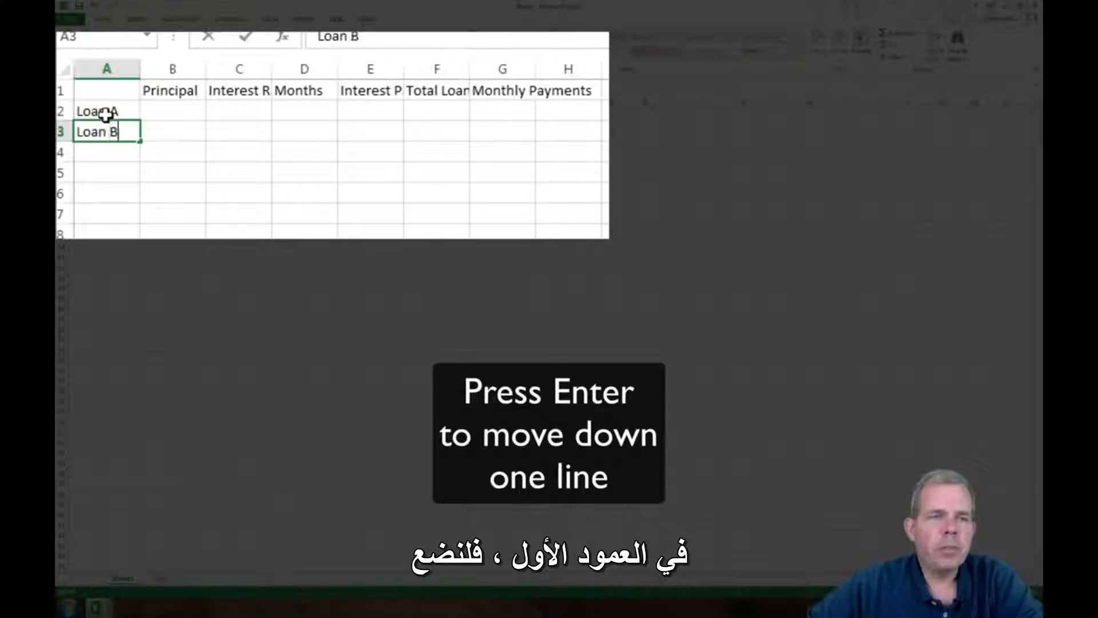
key("Return")
type("Loan C")
key("Return")
type("Loan D")
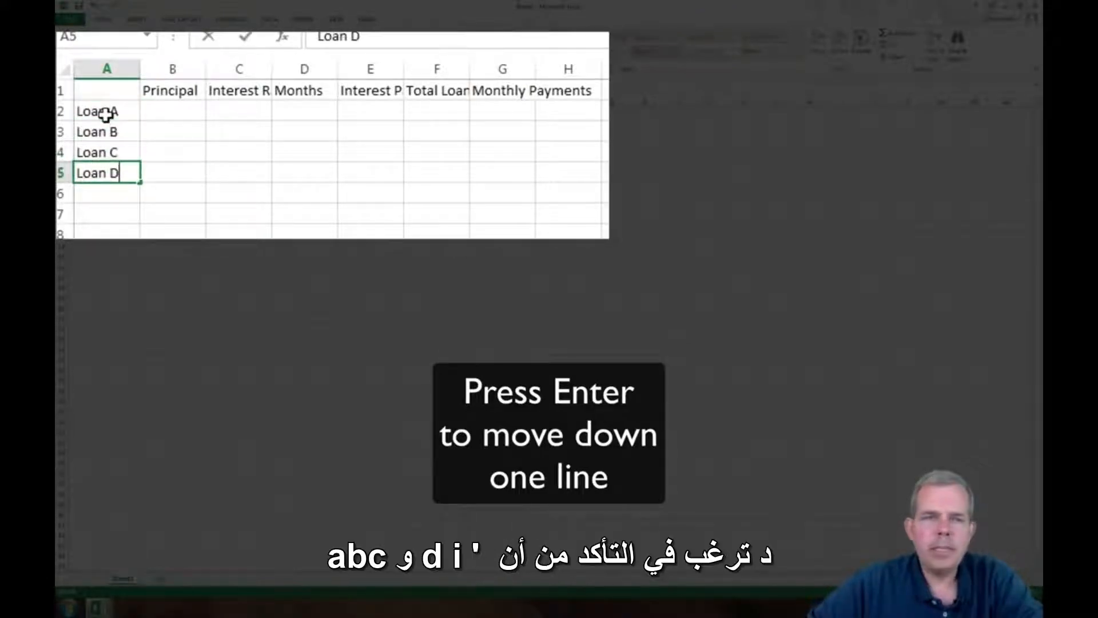
key("Return")
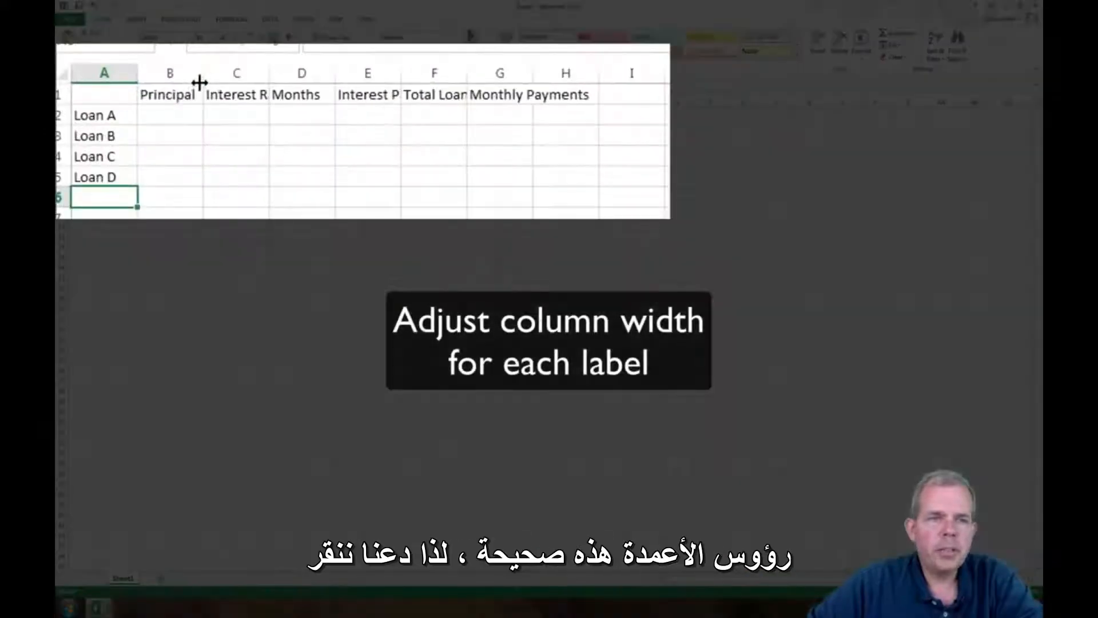
- Autofit the widths of columns B through G to their headings
double_click(201, 75)
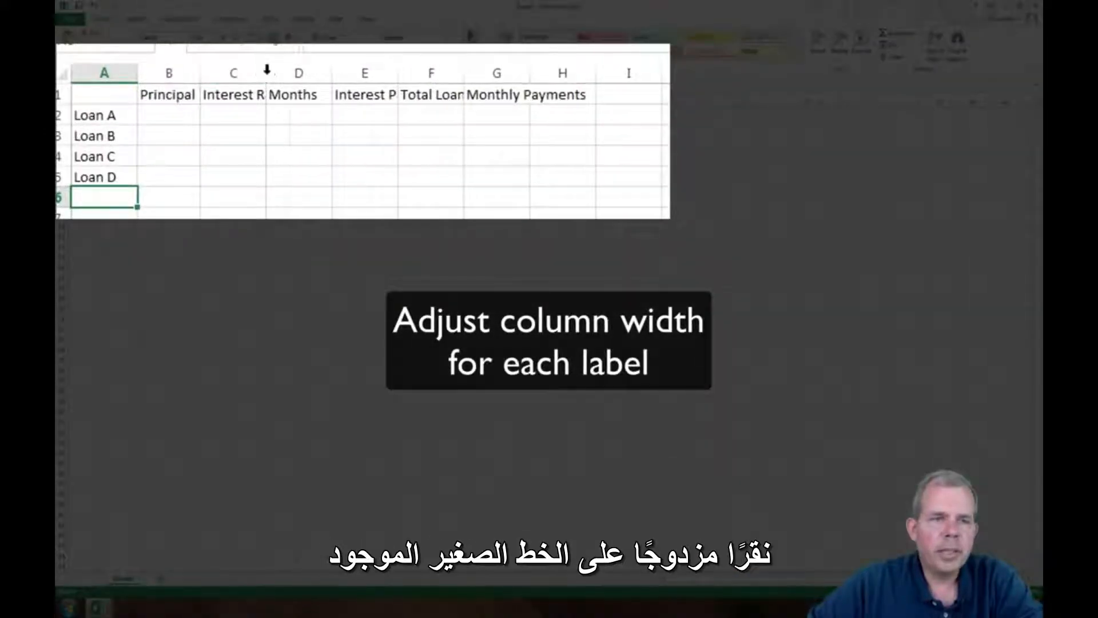
double_click(266, 72)
double_click(356, 73)
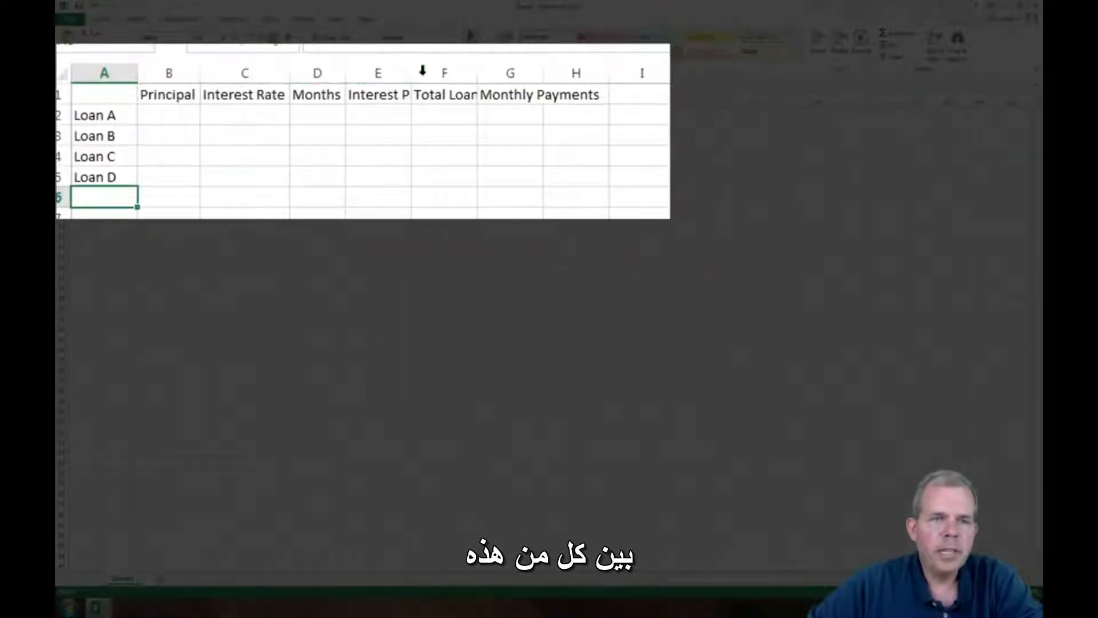
double_click(413, 74)
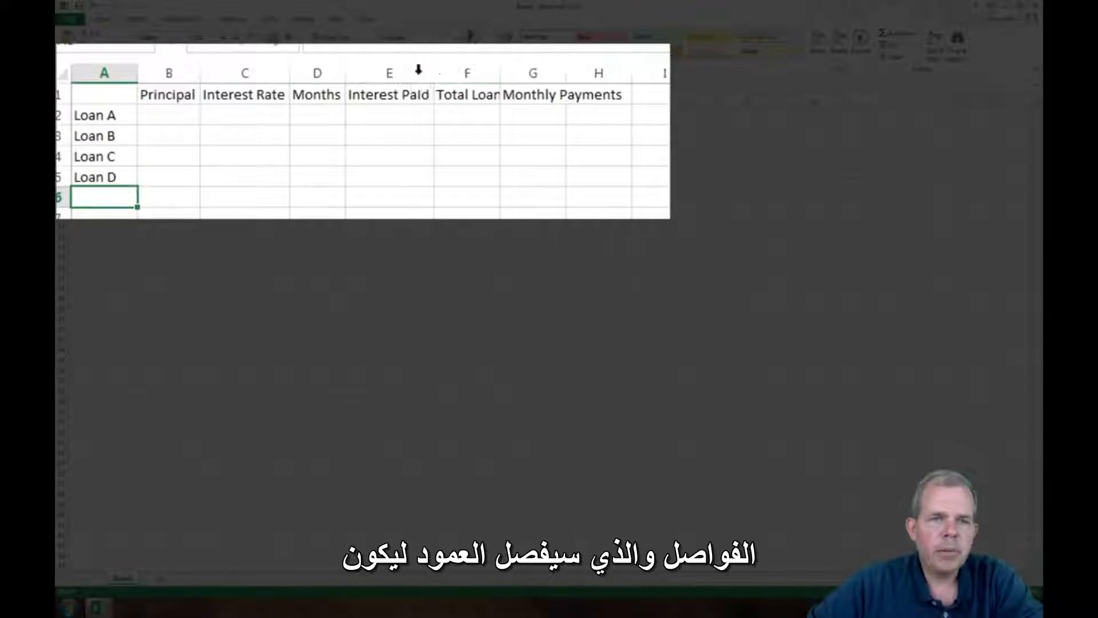
double_click(498, 75)
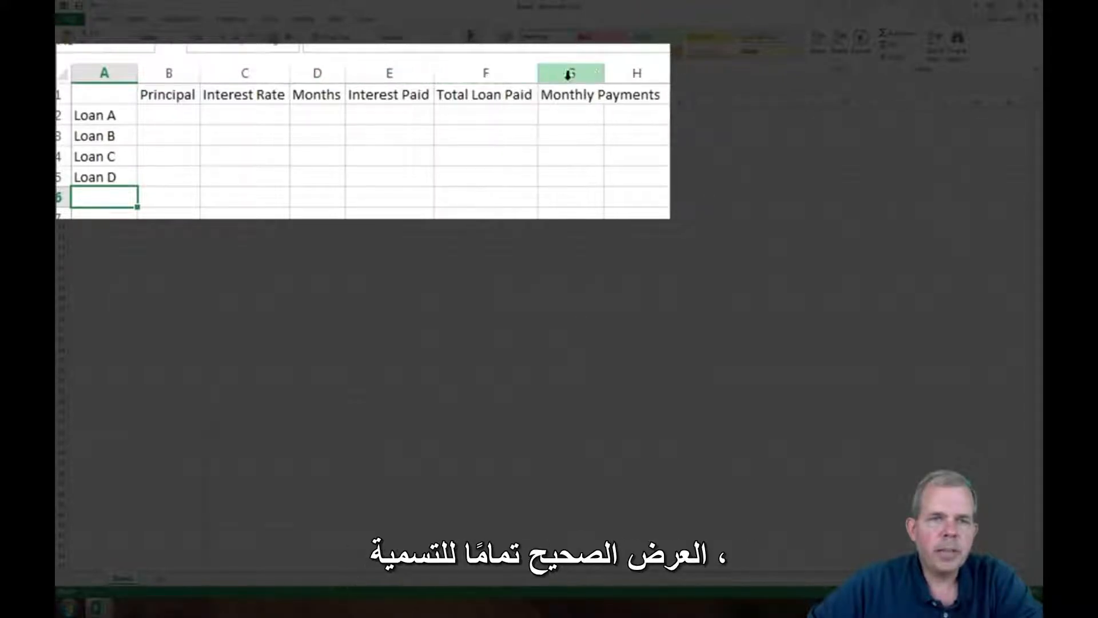
double_click(603, 75)
scroll(334, 102, "up", 5)
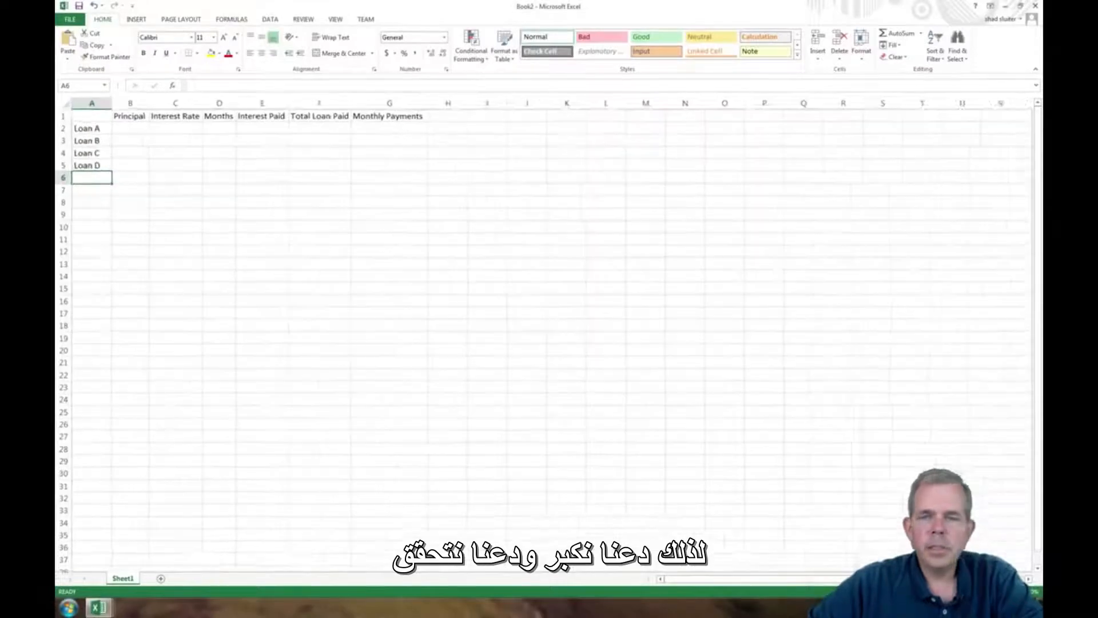
scroll(543, 334, "up", 4)
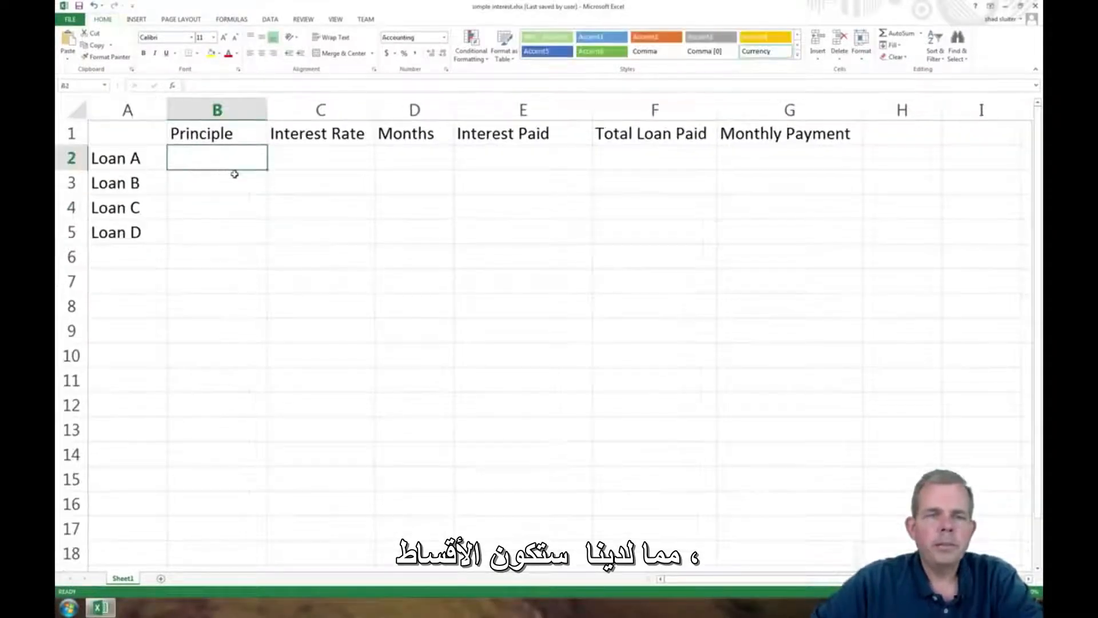
- Enter 10000 as Loan A's principal in B2, widen column B to fit the amount, and check the accounting currency options
type("10000")
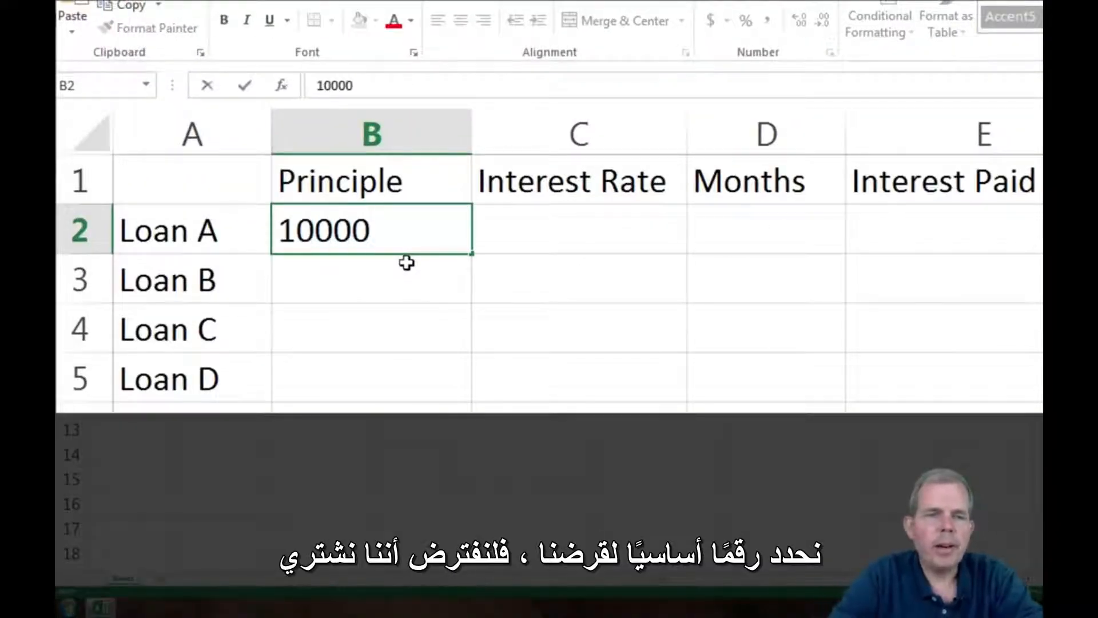
key("Return")
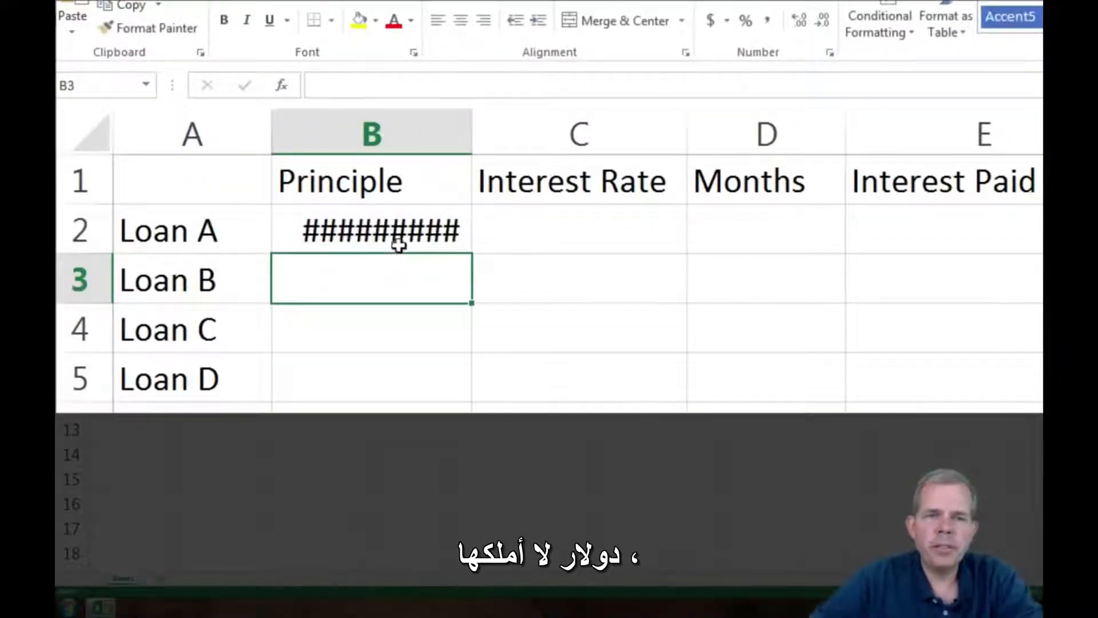
left_click(395, 240)
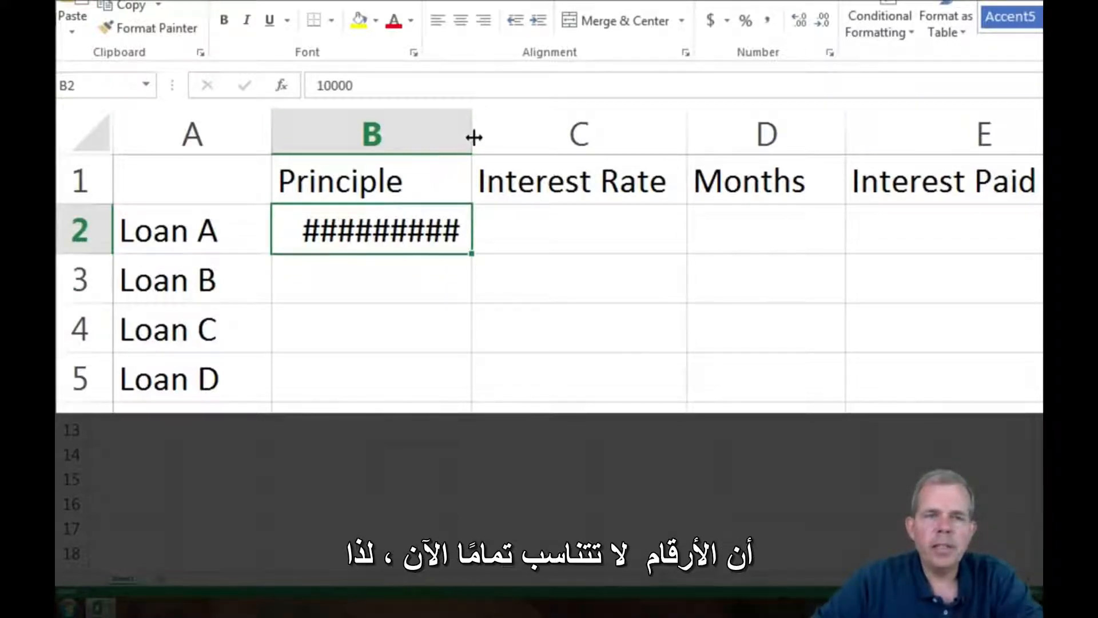
left_click_drag(473, 137, 524, 137)
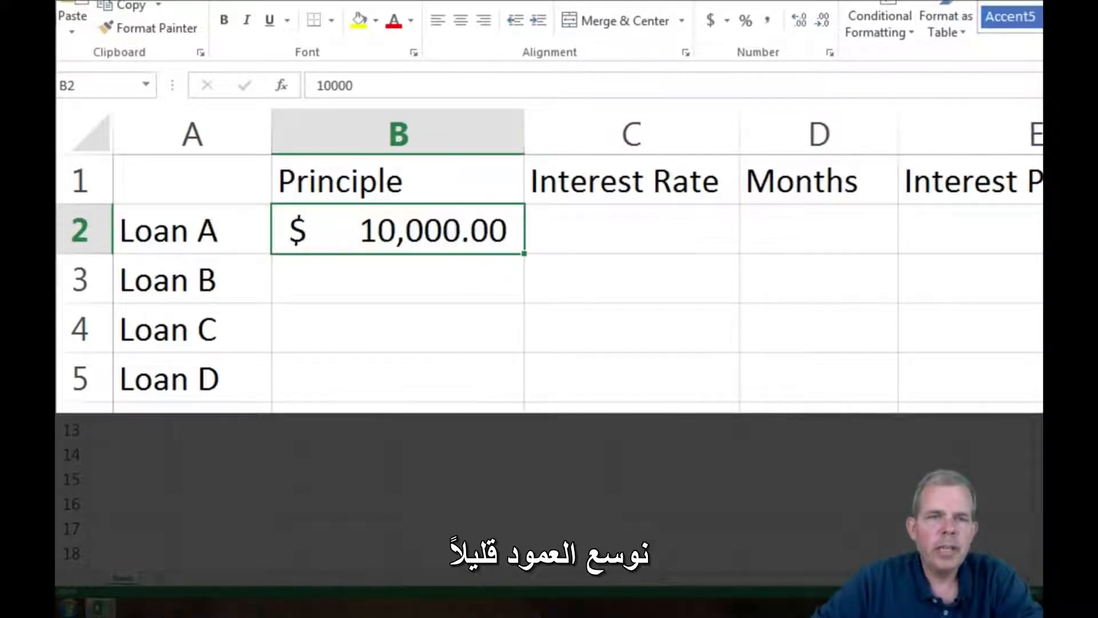
left_click(727, 22)
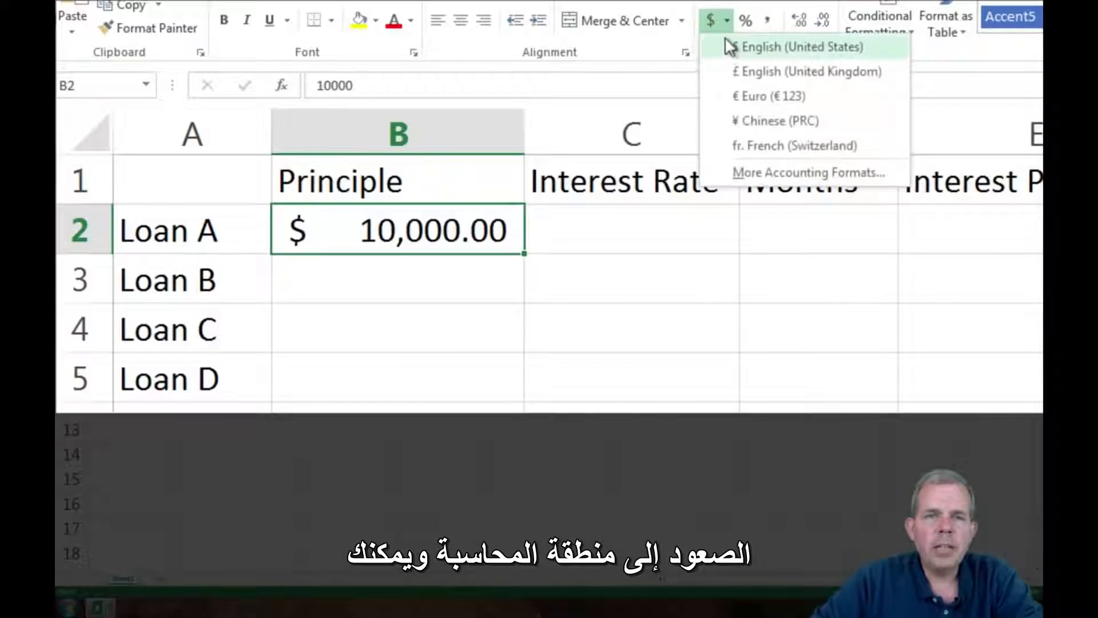
left_click(719, 25)
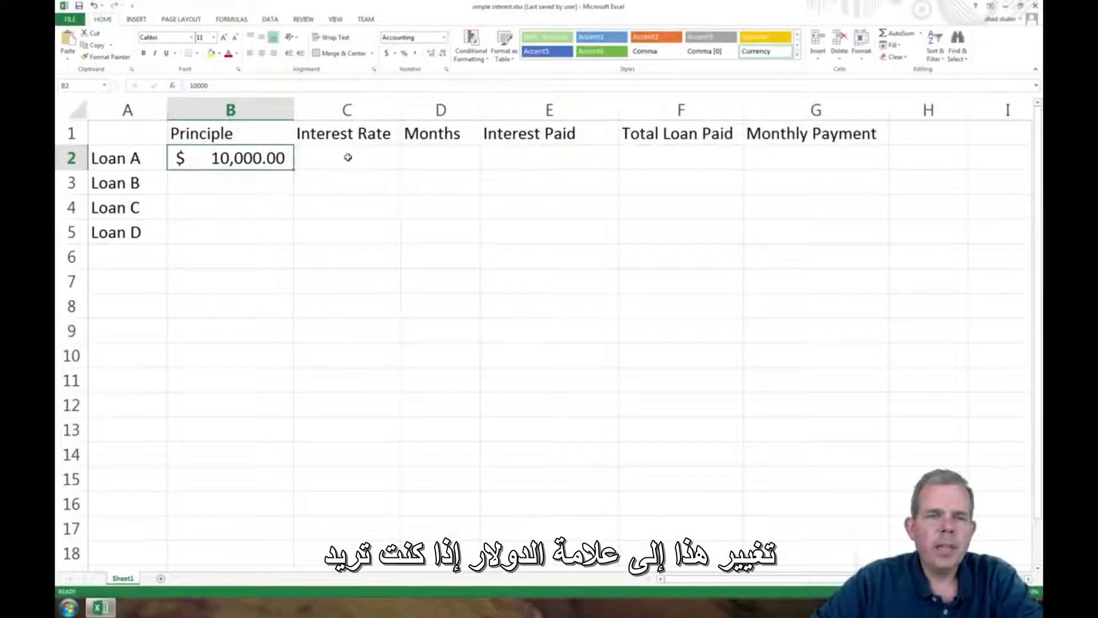
- Enter 9% as Loan A's interest rate in C2
left_click(347, 157)
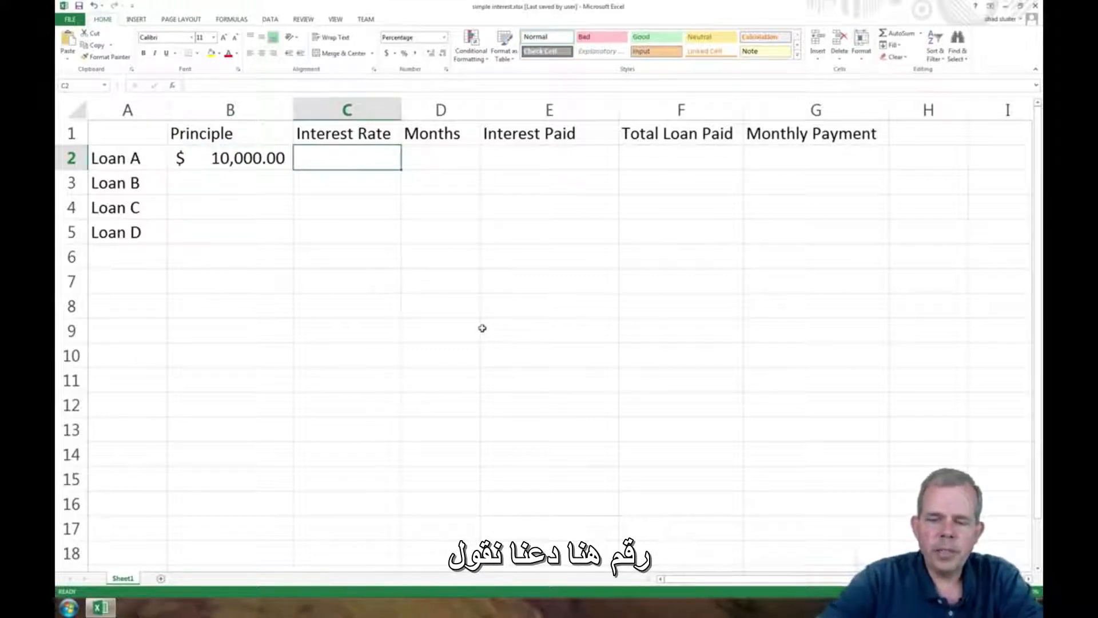
type("9%")
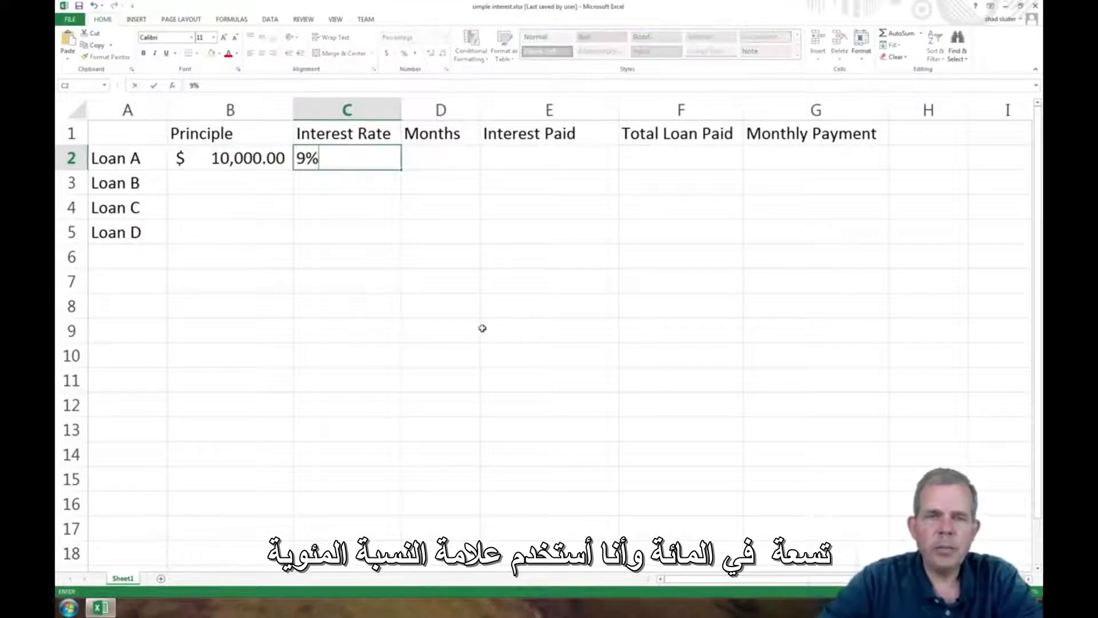
key("Return")
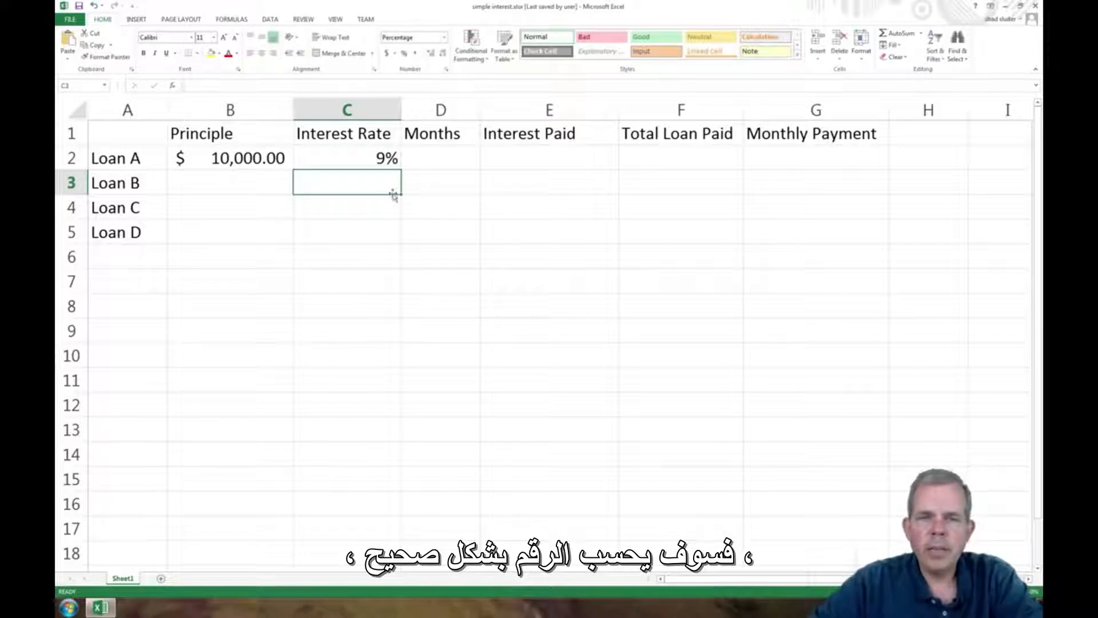
- Replace Loan A's interest rate in C2 with 0.09 and format the cell as a percentage
left_click(377, 161)
key("Delete")
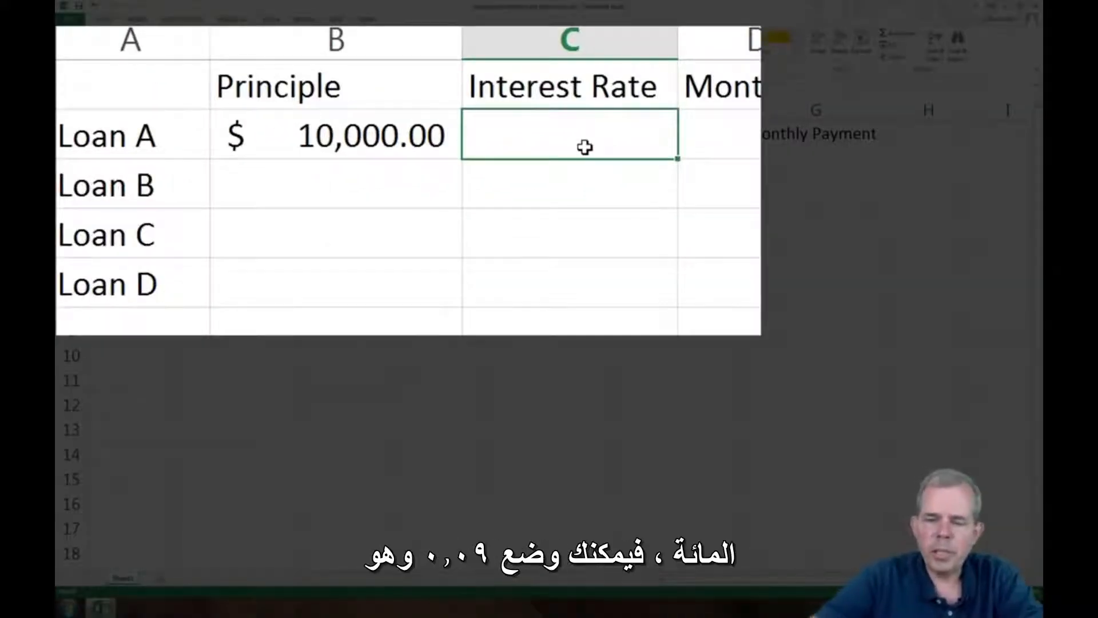
type("0.09")
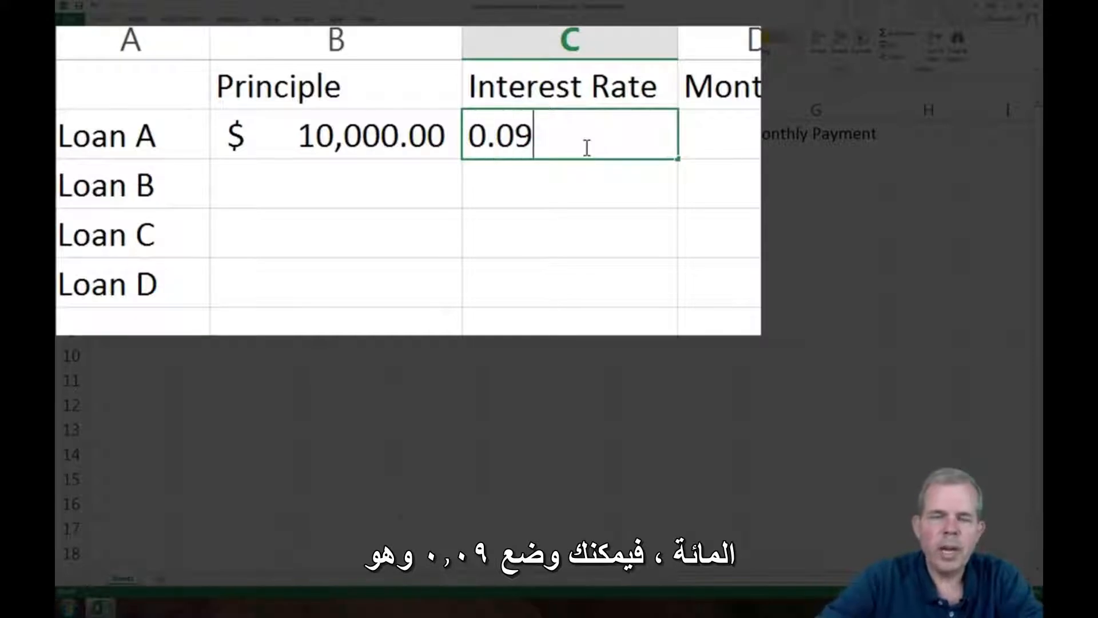
key("Up")
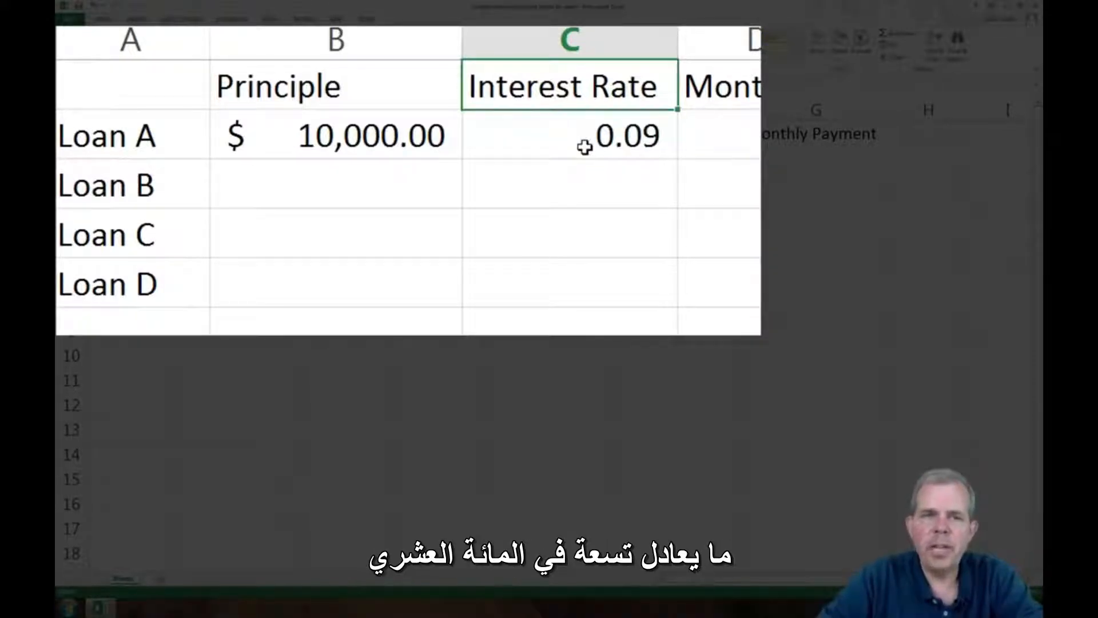
left_click(584, 147)
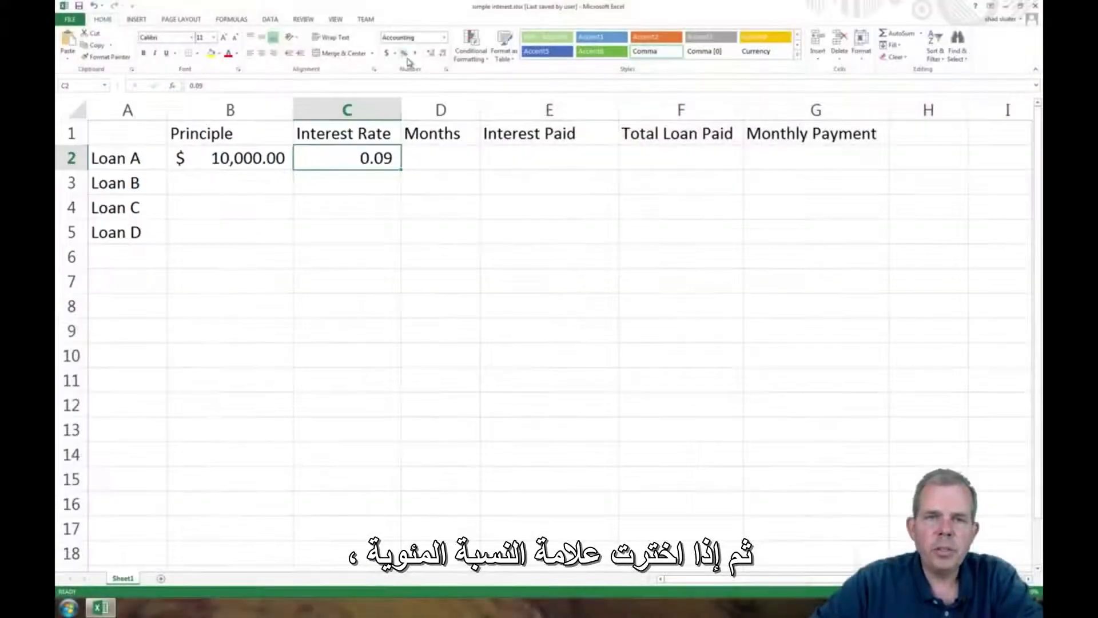
left_click(404, 54)
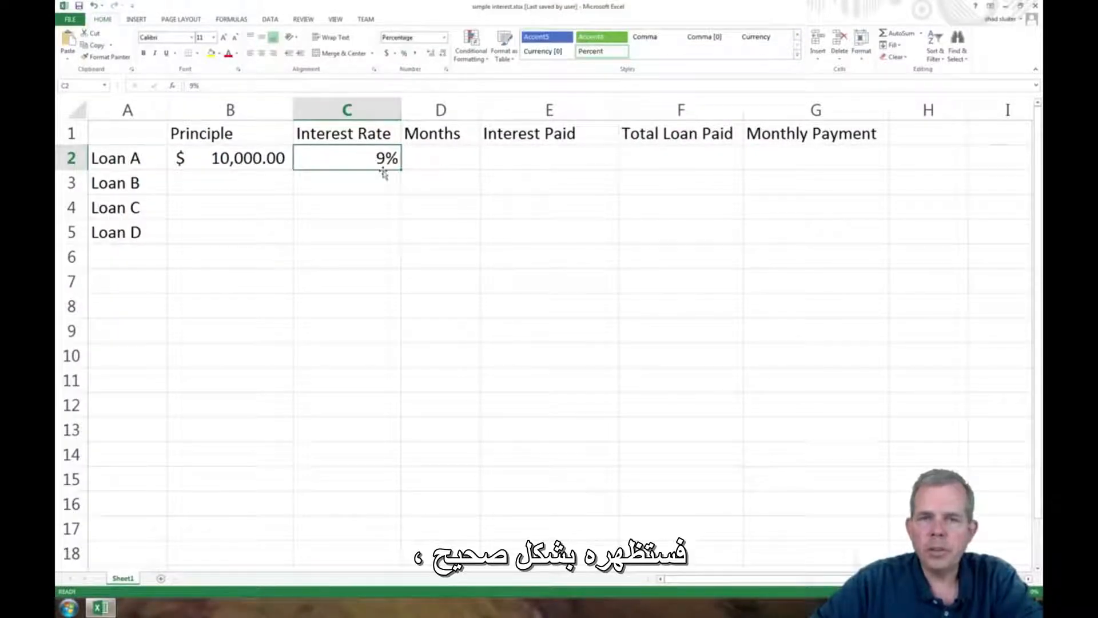
- Enter 12 as Loan A's number of months in D2, and review the input cells B2:D2 and formula cells E2:G2
left_click(430, 164)
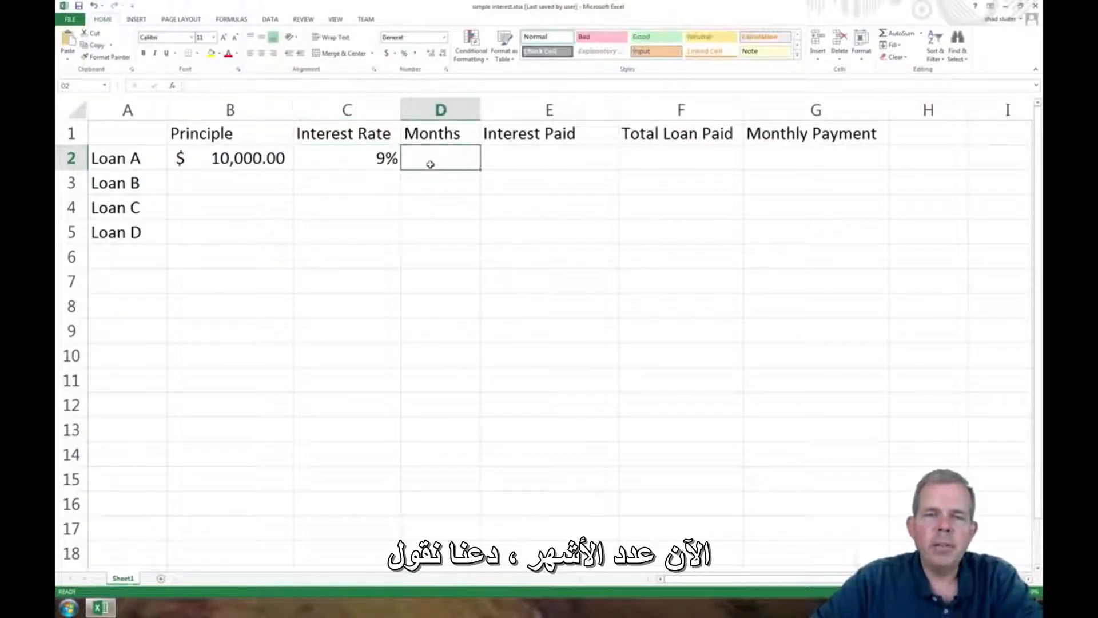
type("12")
key("Return")
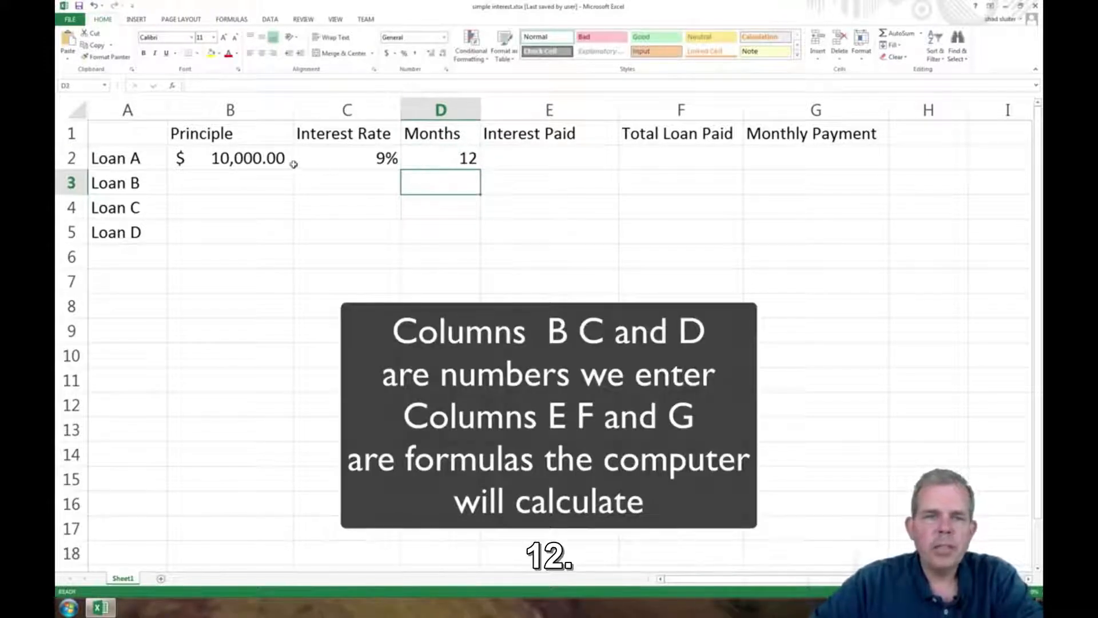
left_click_drag(246, 161, 418, 153)
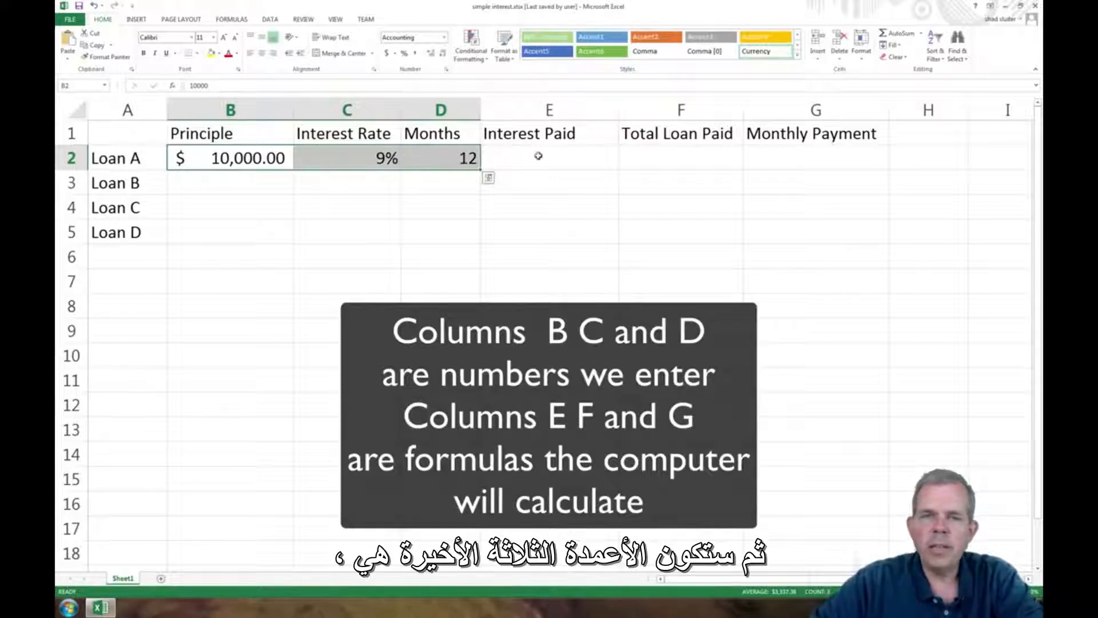
left_click_drag(537, 154, 798, 150)
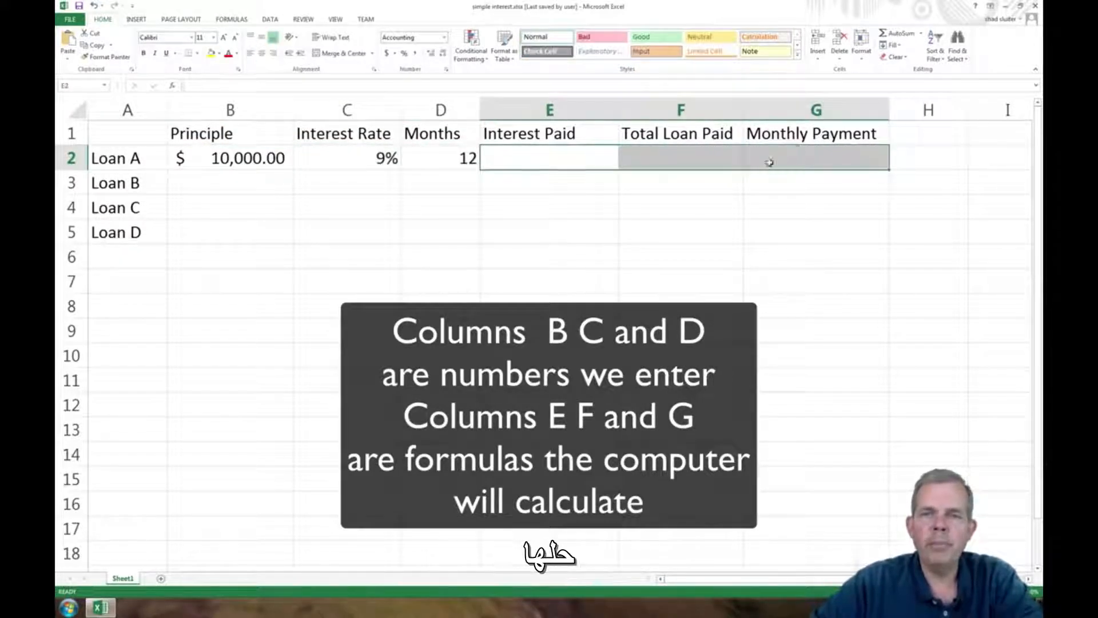
- Calculate Loan A's interest paid in E2 as principal times interest rate with the formula =B2*C2
left_click(532, 161)
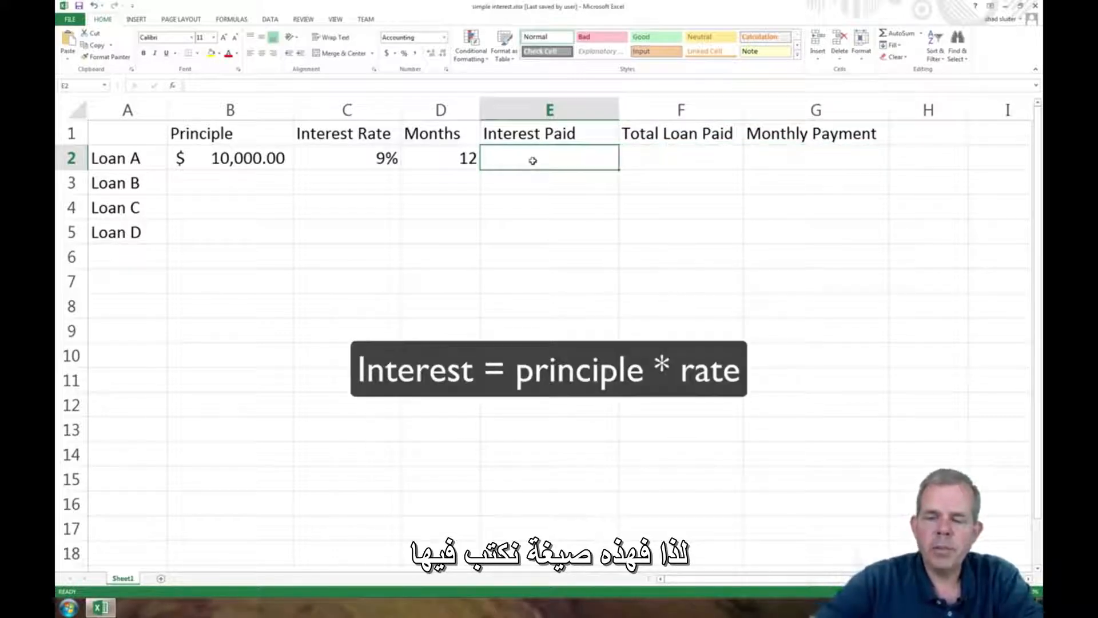
type("=")
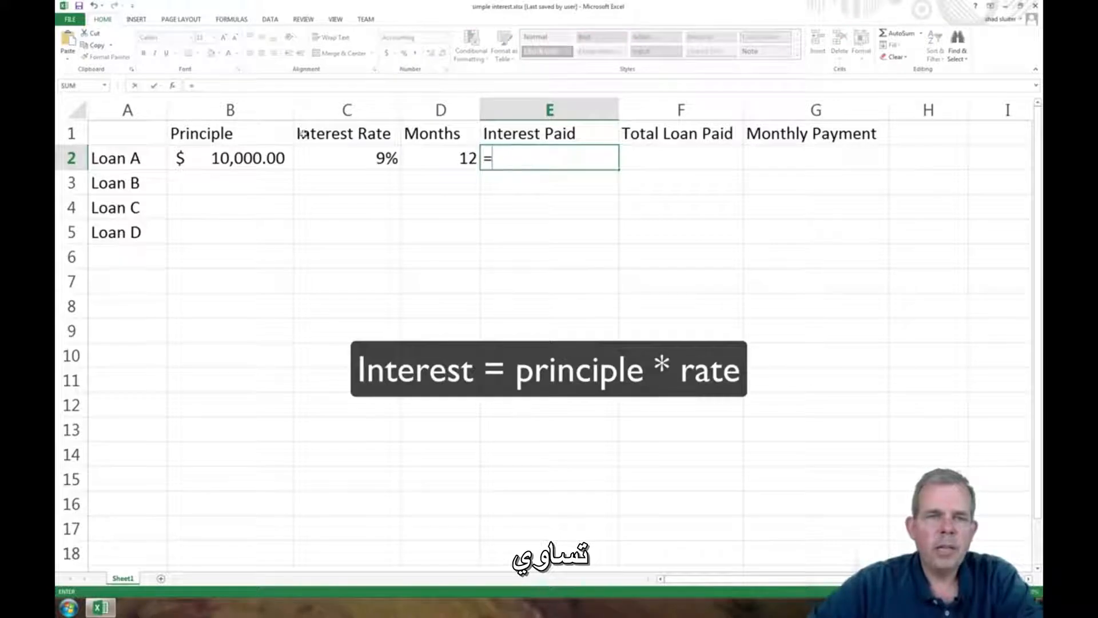
left_click(240, 158)
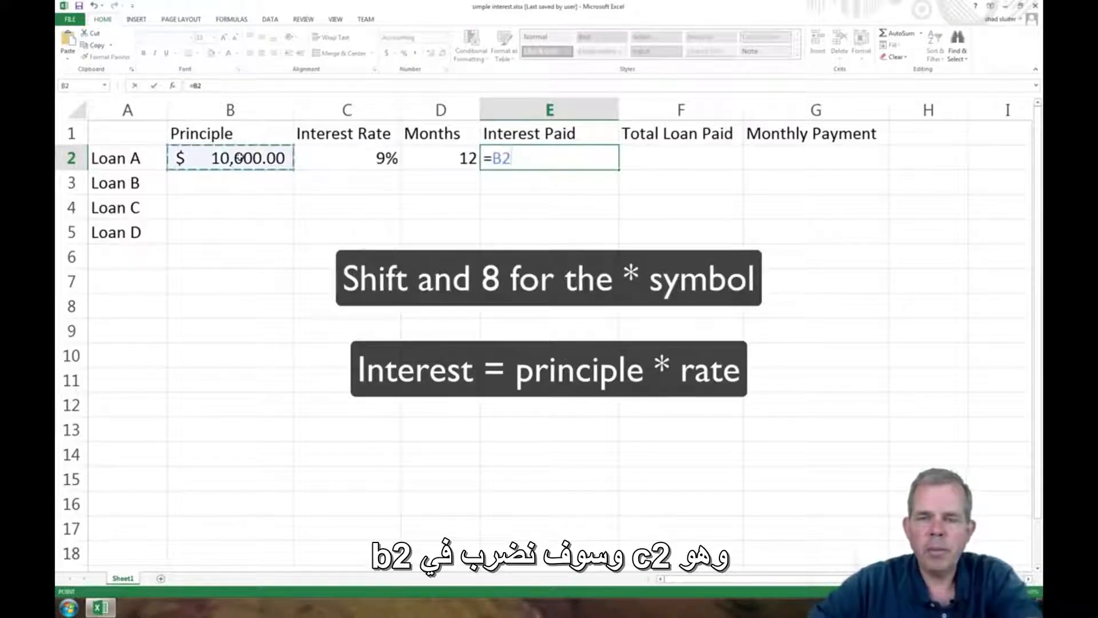
type("*")
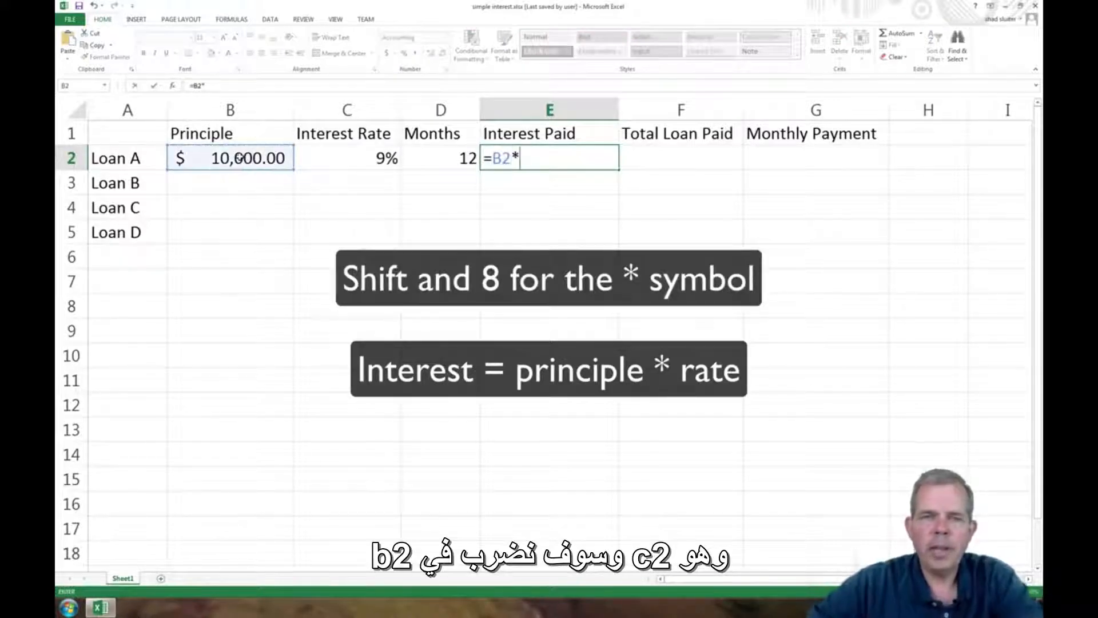
left_click(345, 156)
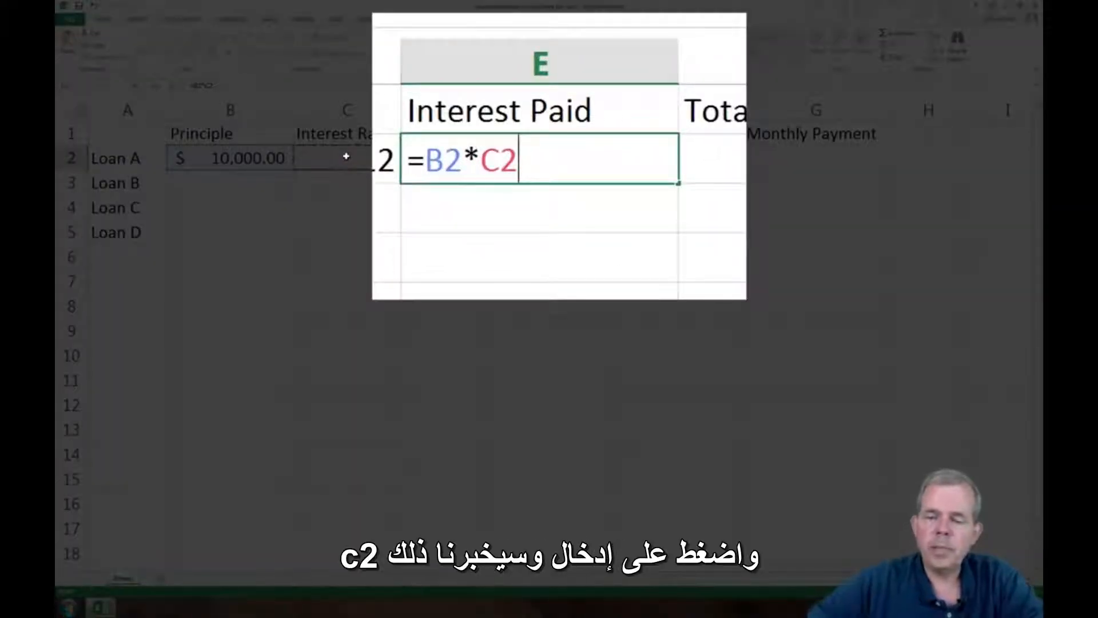
key("Return")
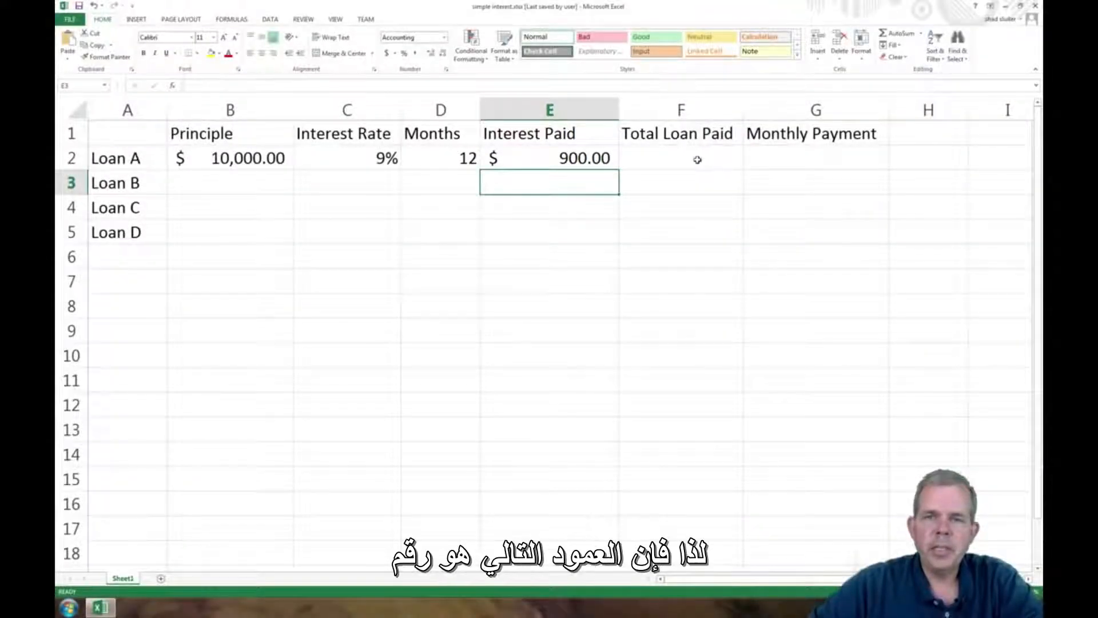
- Calculate Loan A's total loan paid in F2 as principal plus interest paid with the formula =B2+E2
left_click(697, 160)
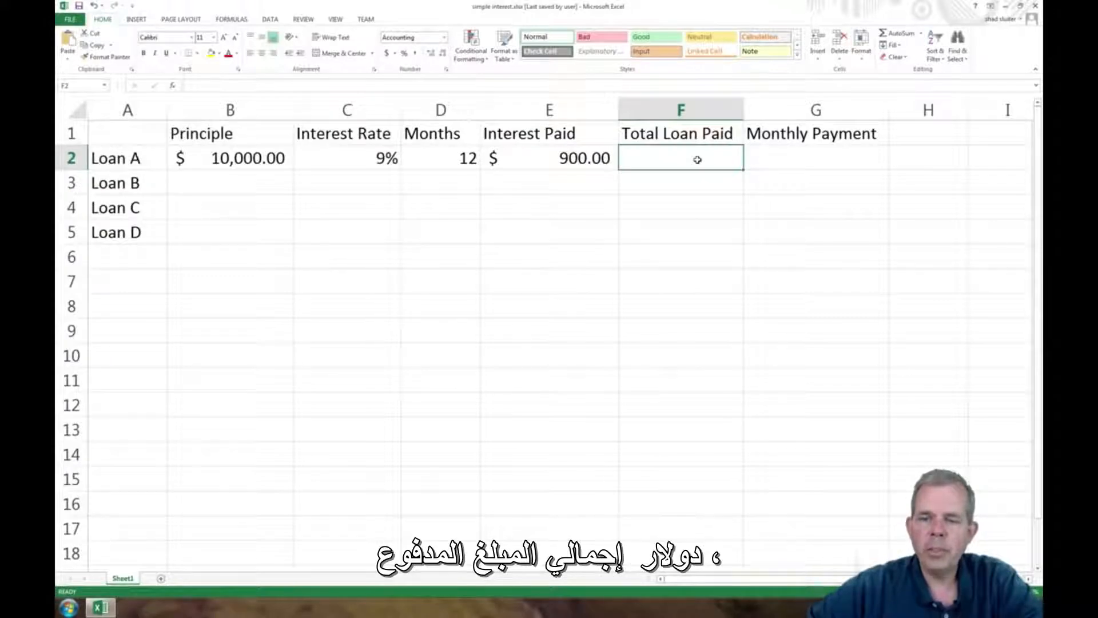
type("=")
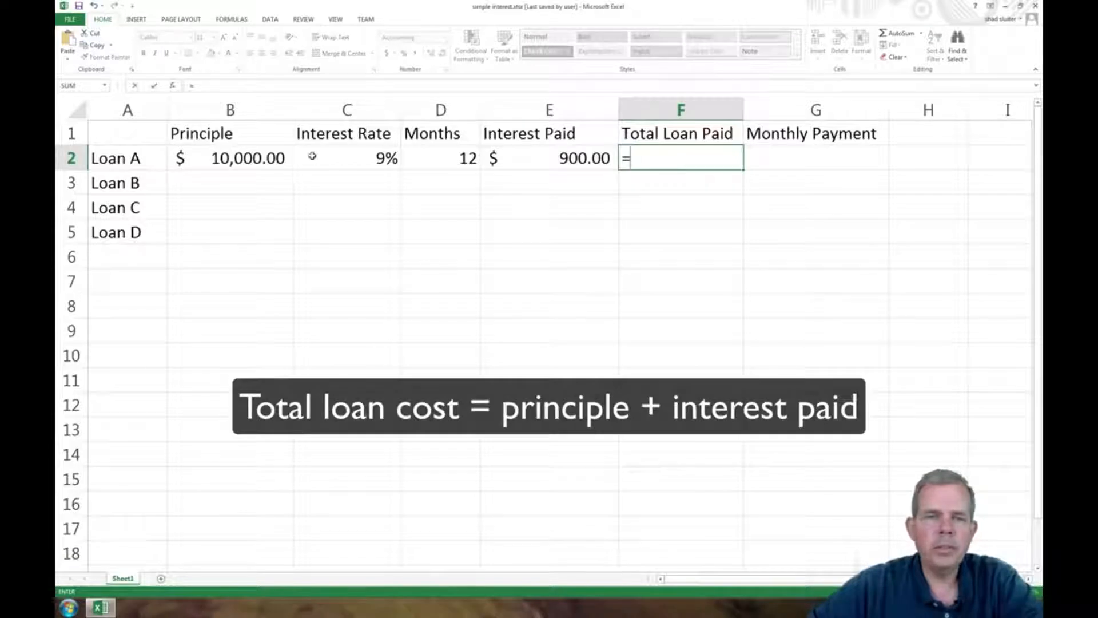
left_click(257, 158)
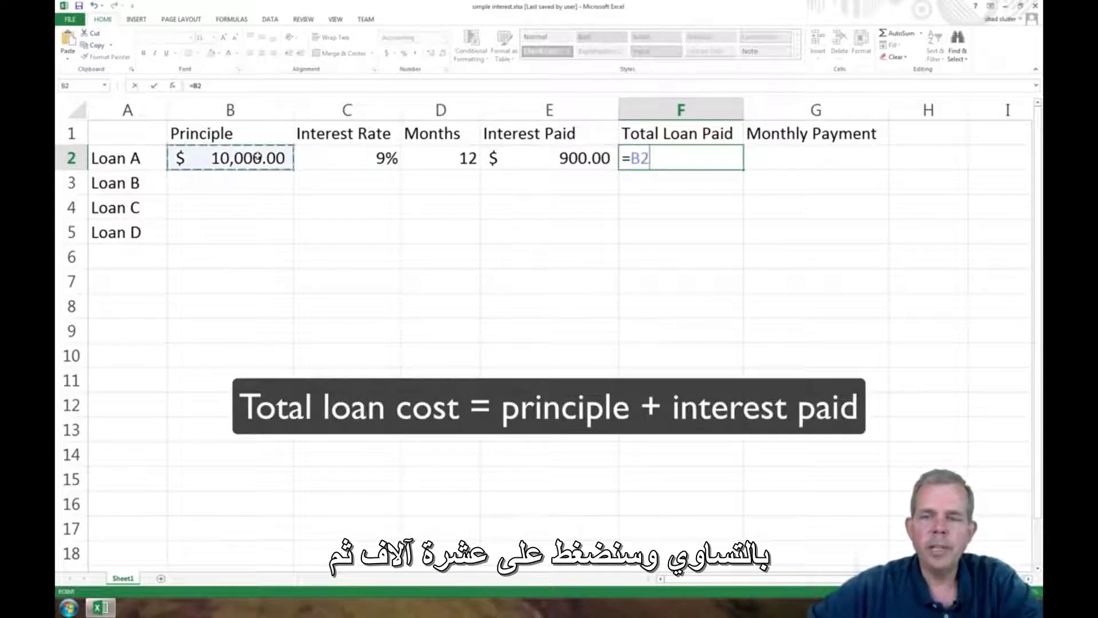
type("+")
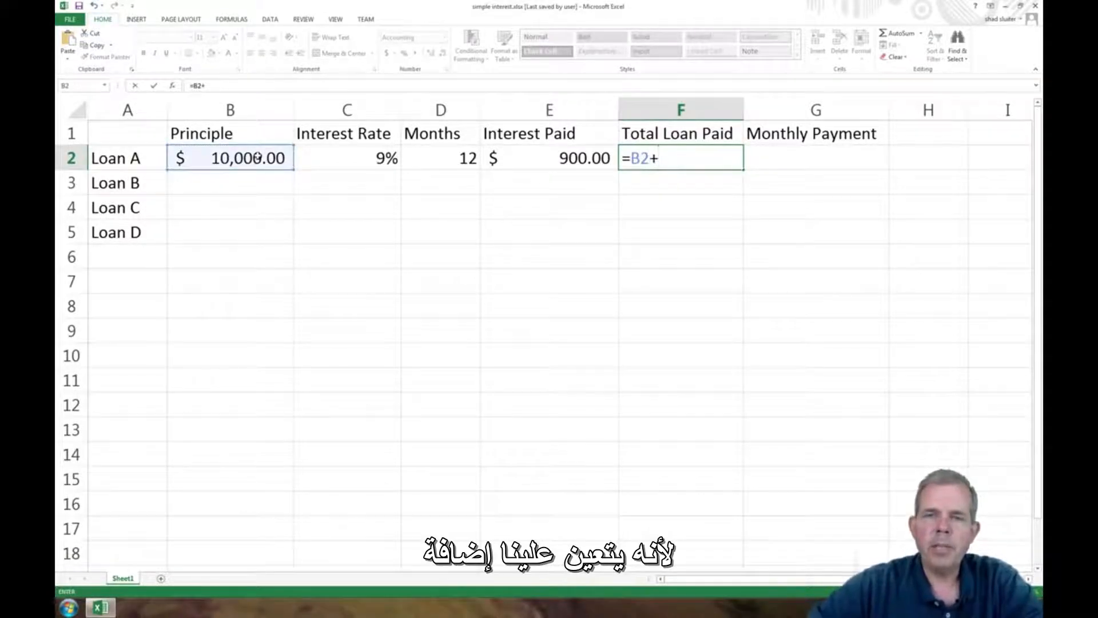
left_click(574, 152)
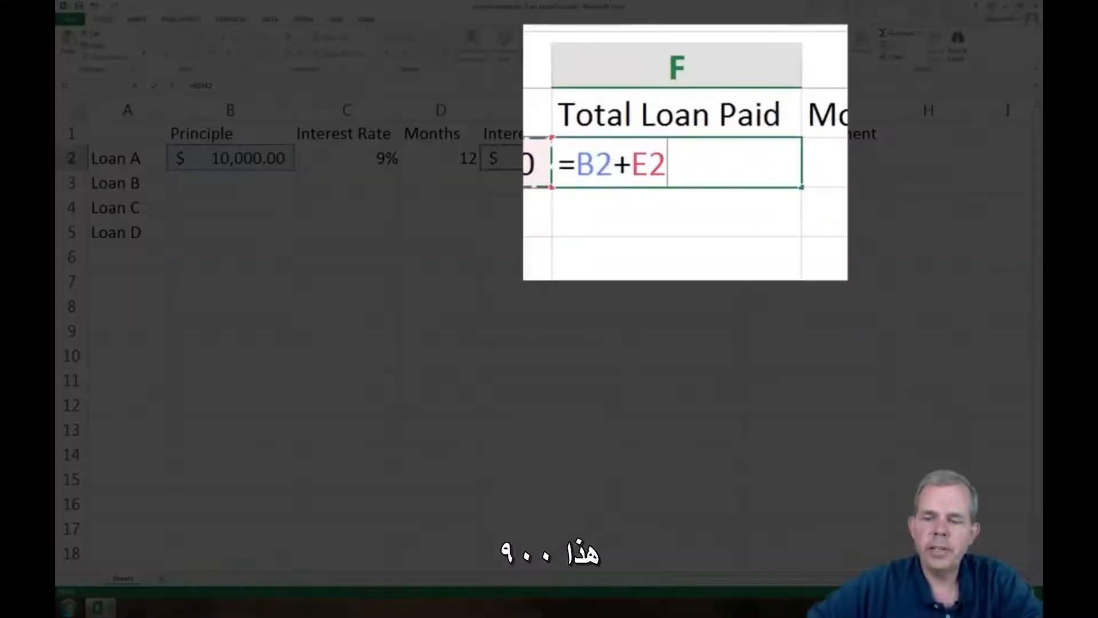
key("Return")
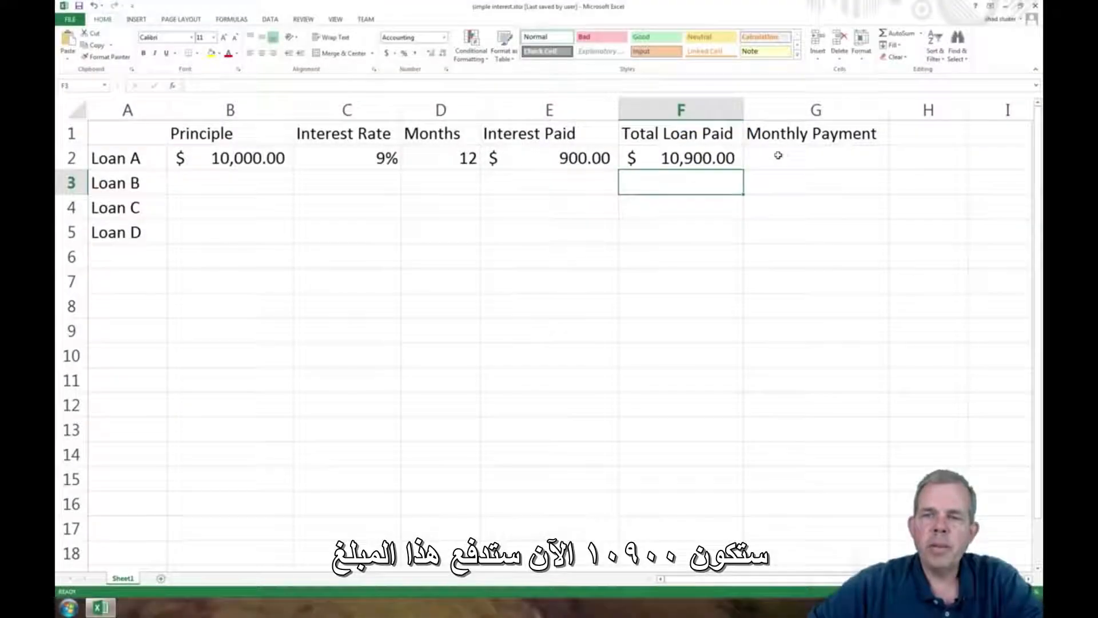
- Calculate Loan A's monthly payment in G2 by dividing the total paid by the months with the formula =F2/D2
left_click(778, 155)
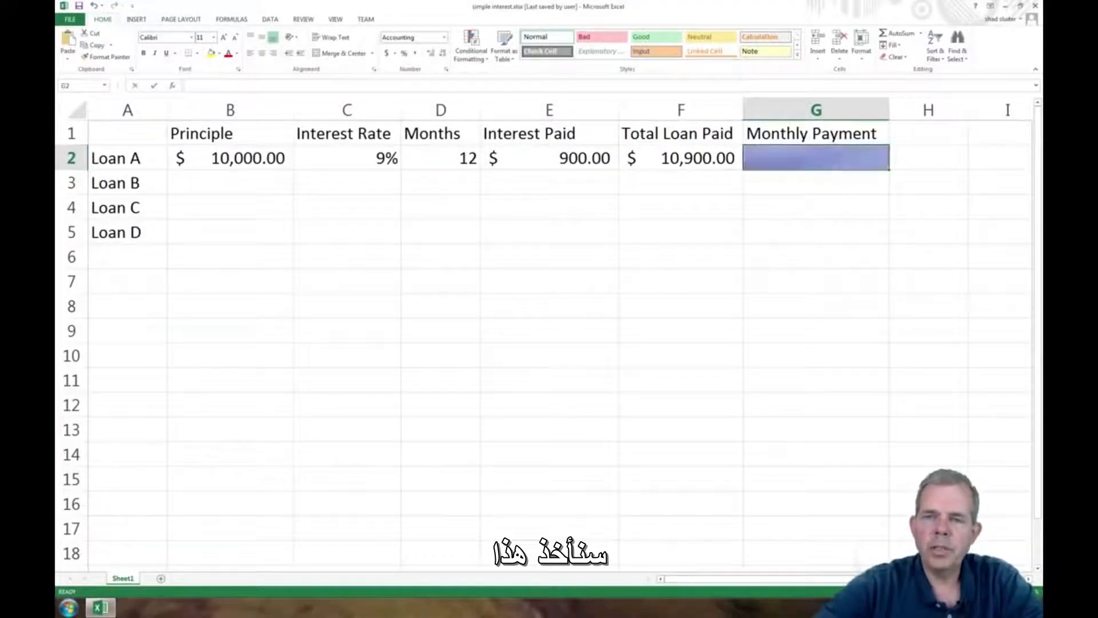
type("=")
left_click(700, 157)
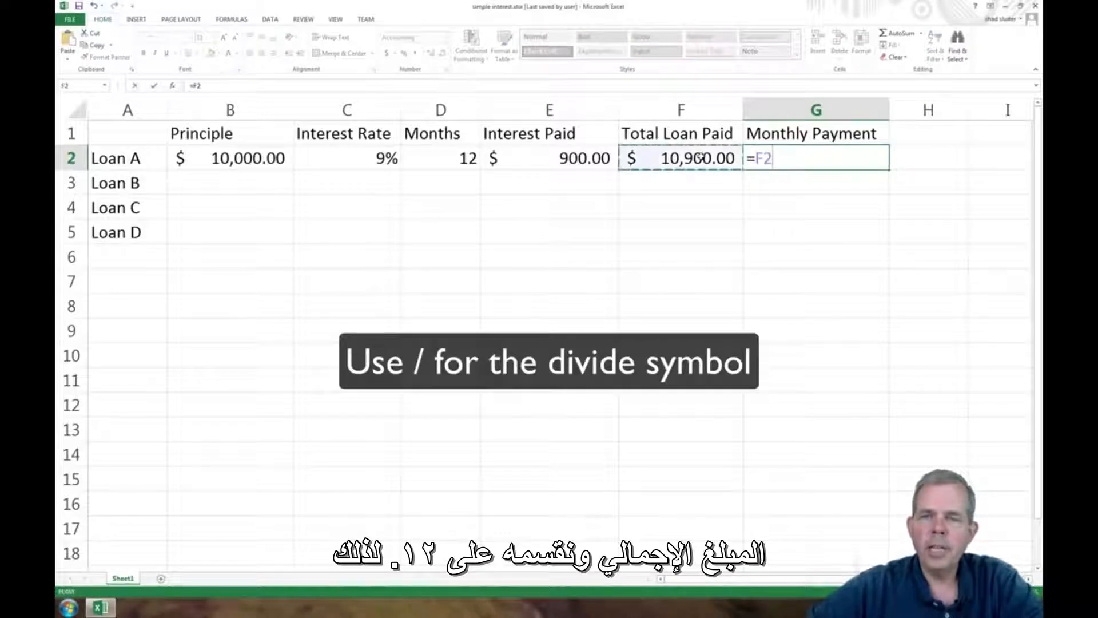
type("/")
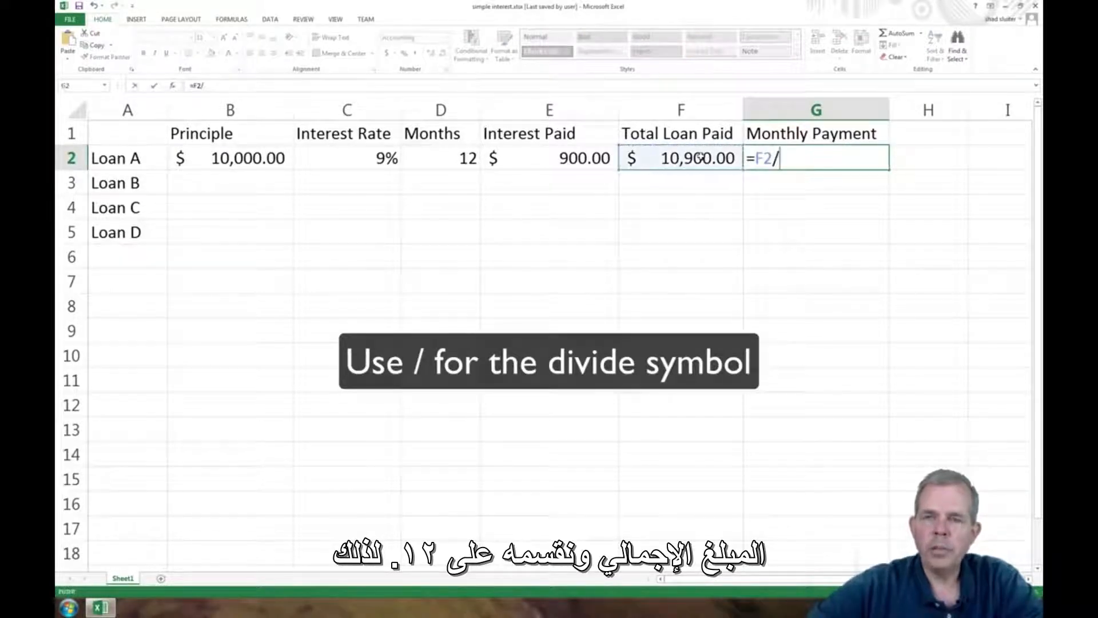
left_click(429, 153)
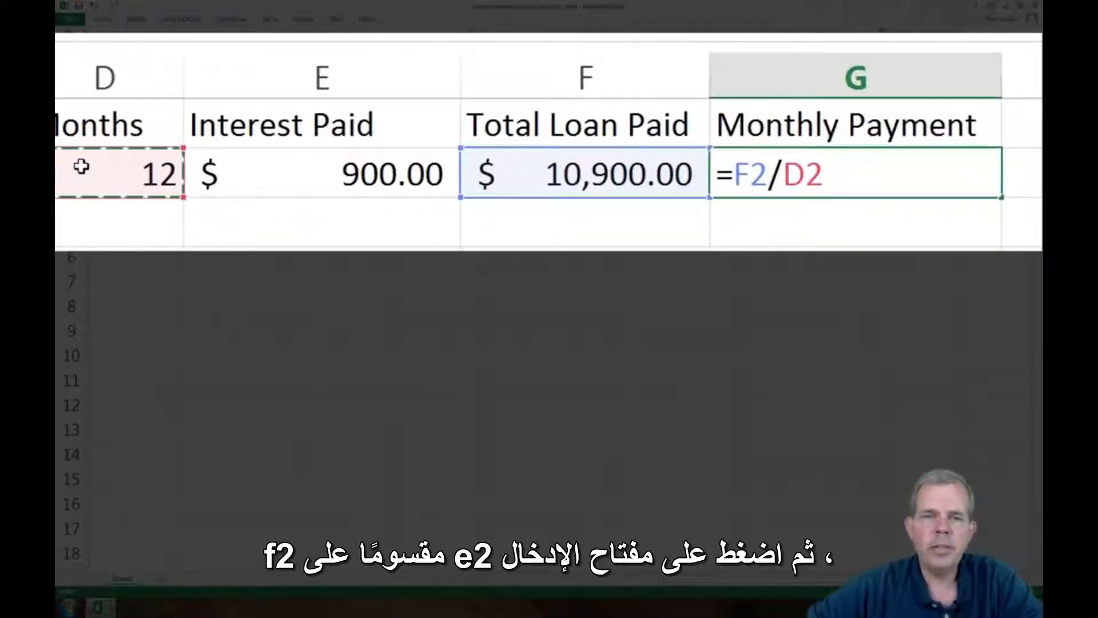
key("Return")
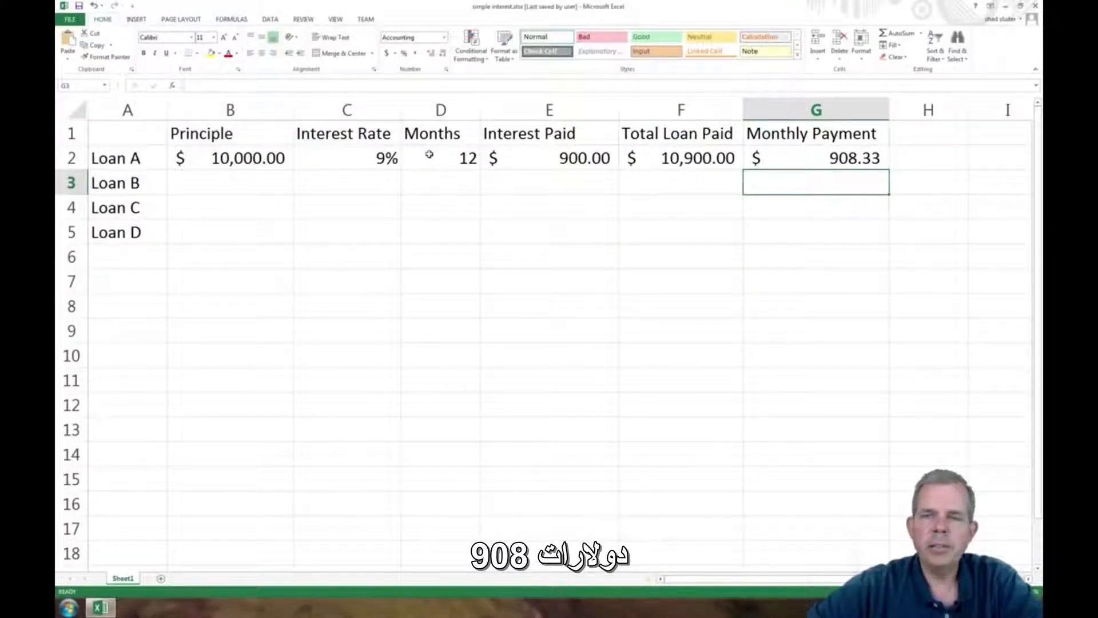
- Change Loan A's principal in B2 to 20000 and check the recalculated monthly payment in G2
left_click(261, 156)
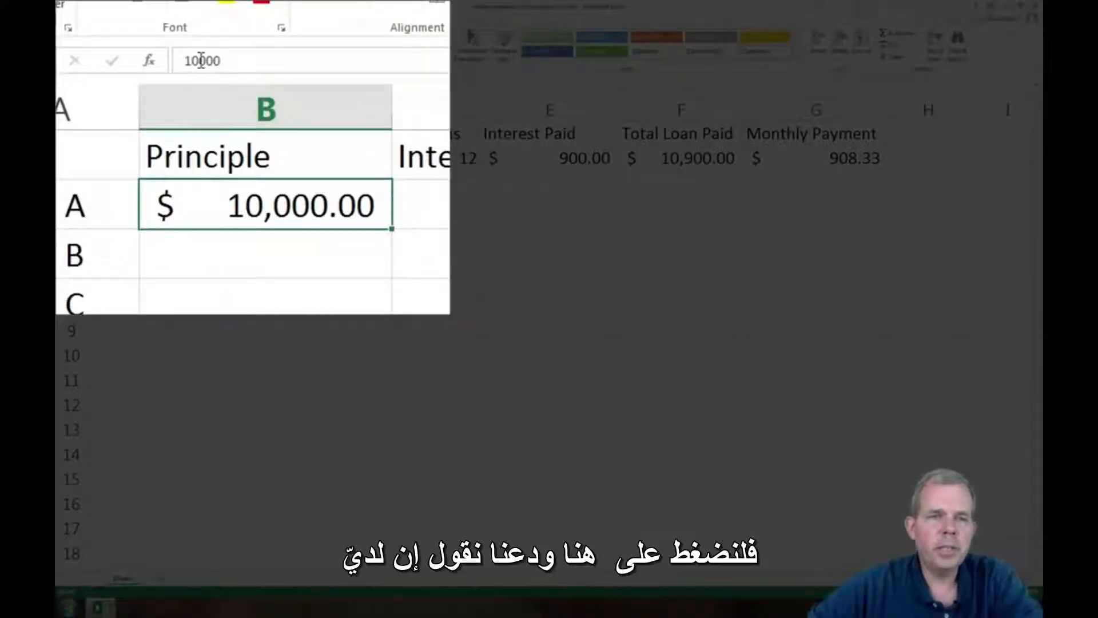
left_click_drag(192, 60, 173, 60)
type("2")
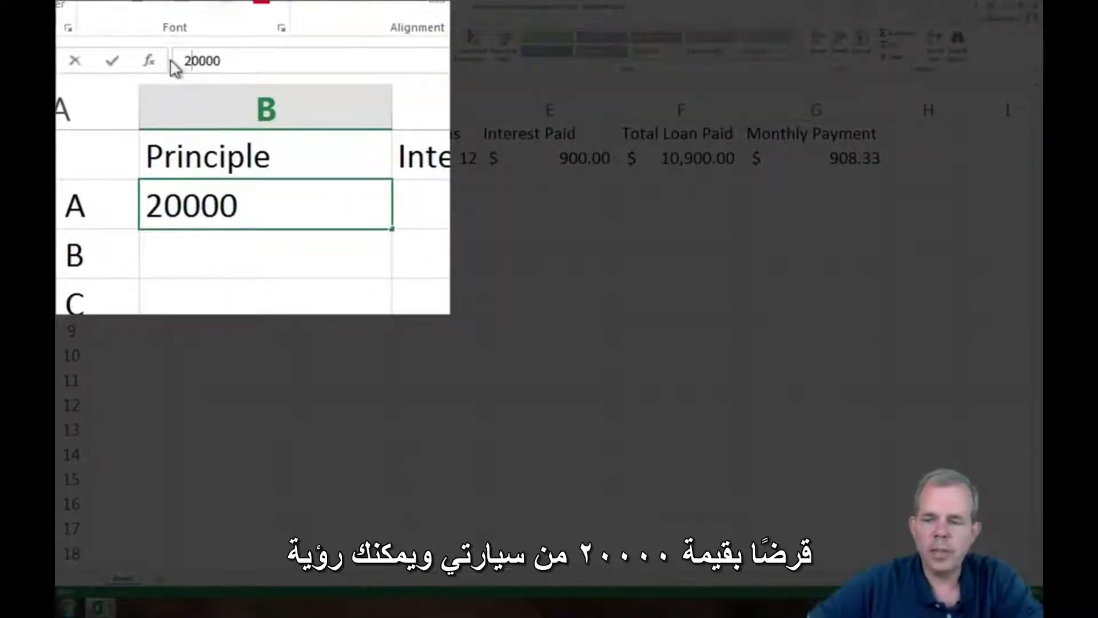
key("Return")
left_click(863, 163)
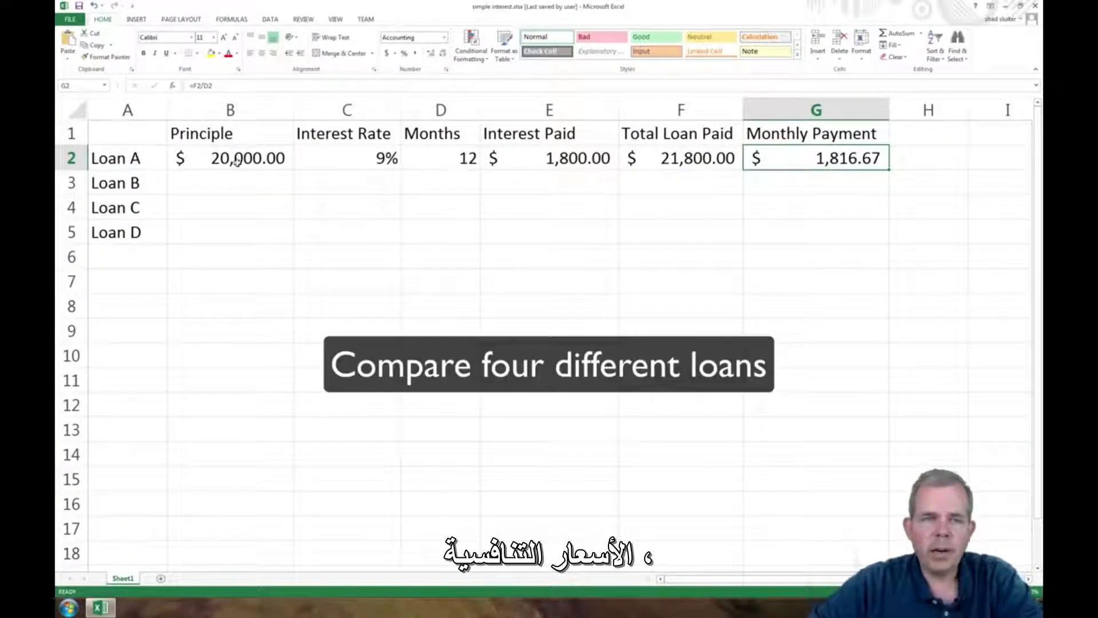
- Fill Loan A's principal, interest rate and months from B2:D2 down through row 5 for Loans B, C and D
left_click_drag(236, 161, 424, 187)
left_click_drag(425, 222, 424, 223)
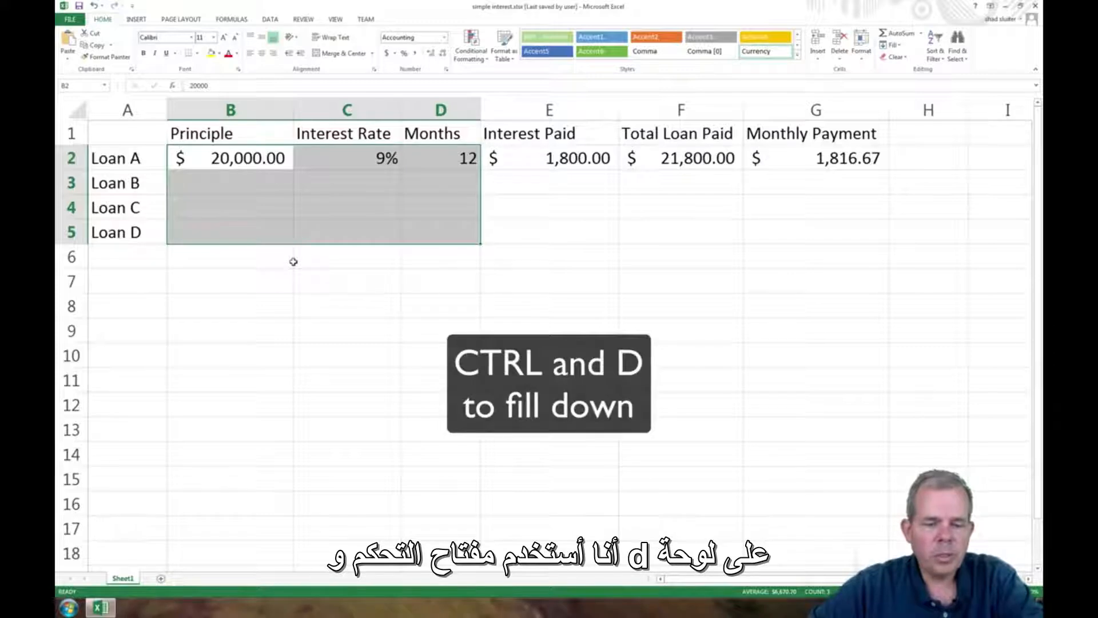
key("ctrl+d")
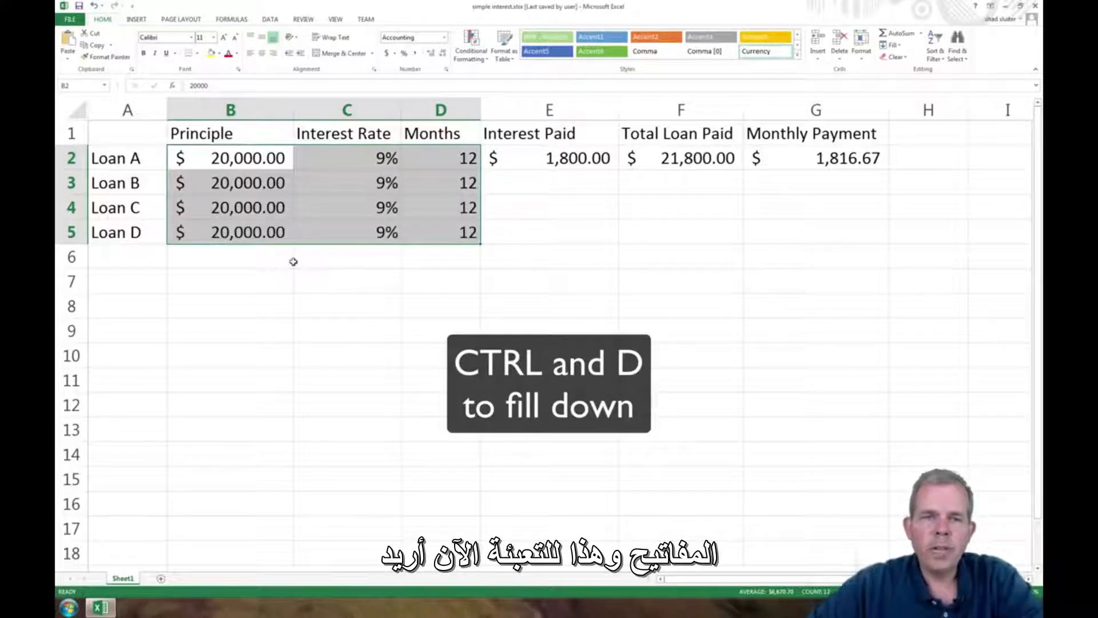
- Set the interest rates in C3:C5 to 8% for Loan B, 7% for Loan C and 6% for Loan D
left_click(365, 218)
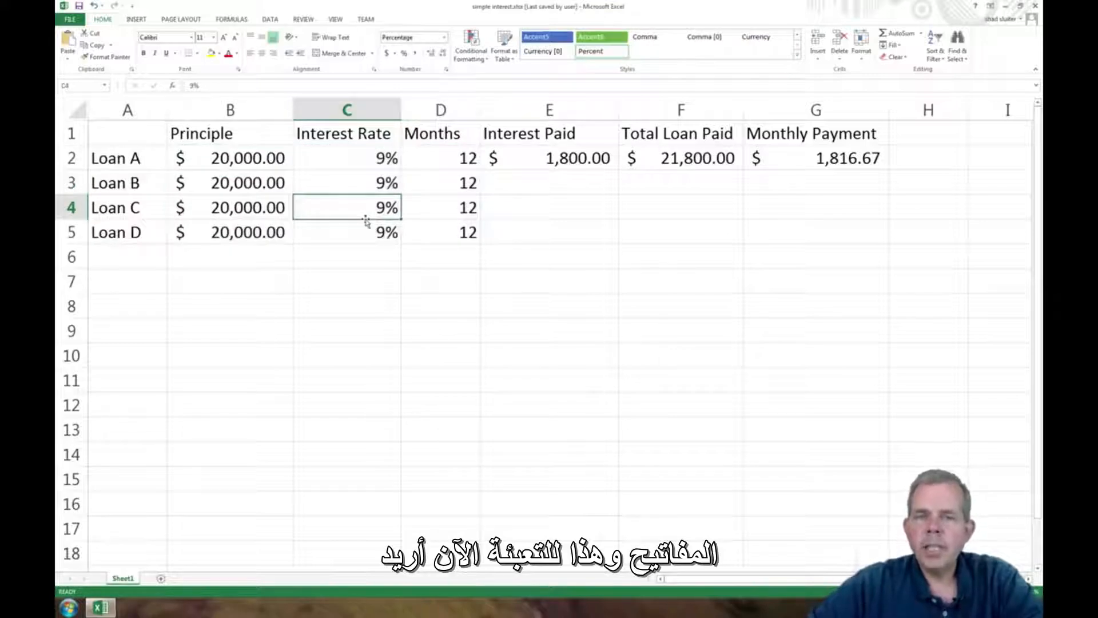
left_click(378, 182)
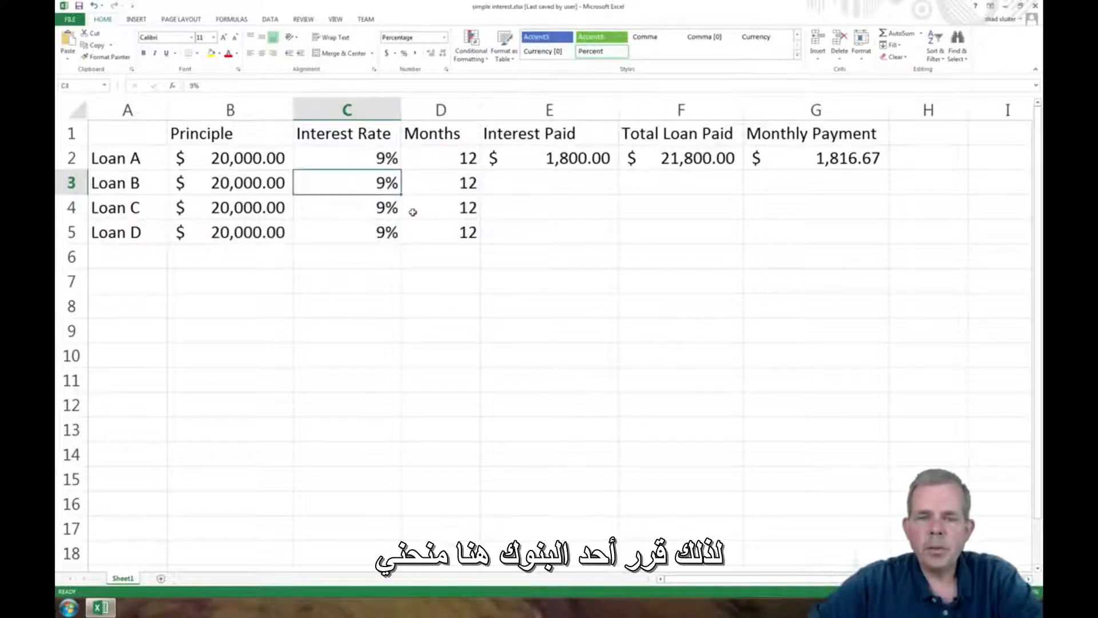
type("8")
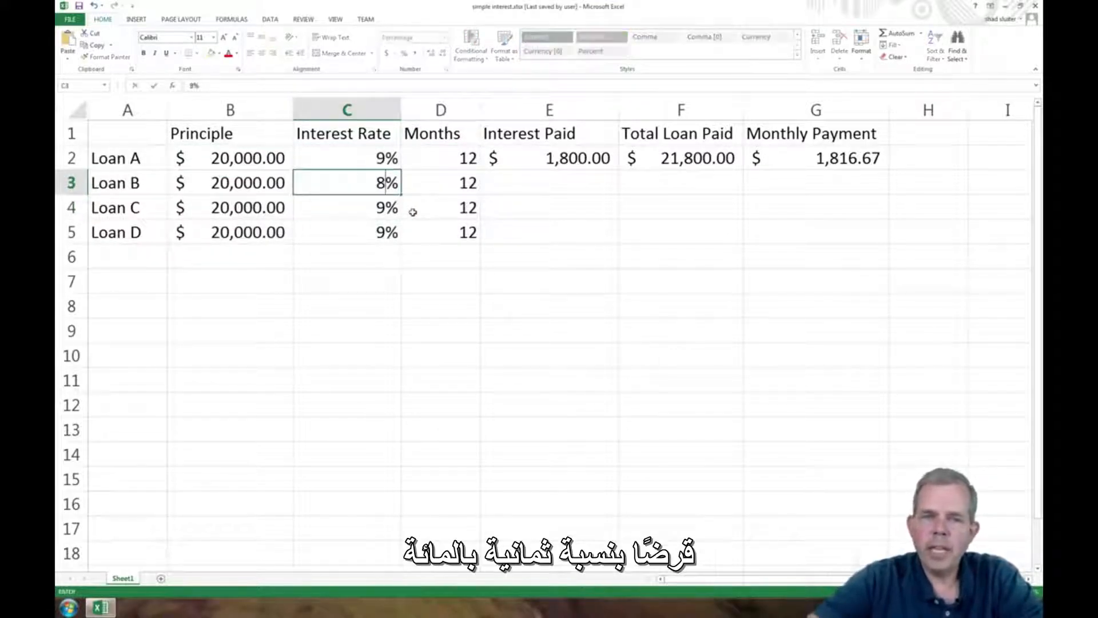
key("Return")
type("7")
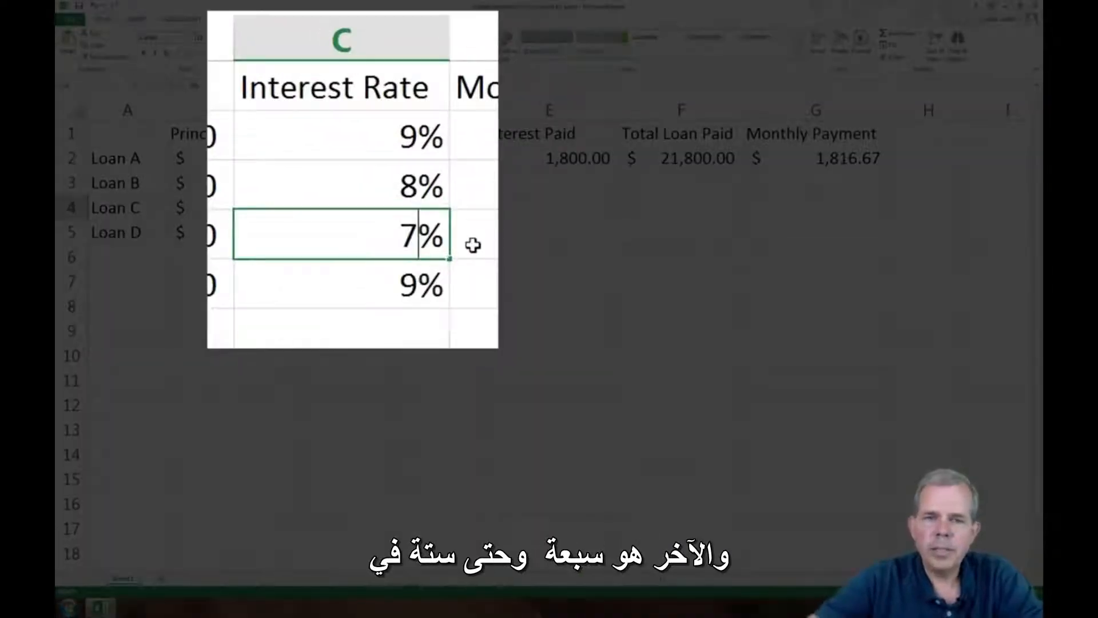
key("Return")
type("6")
key("Return")
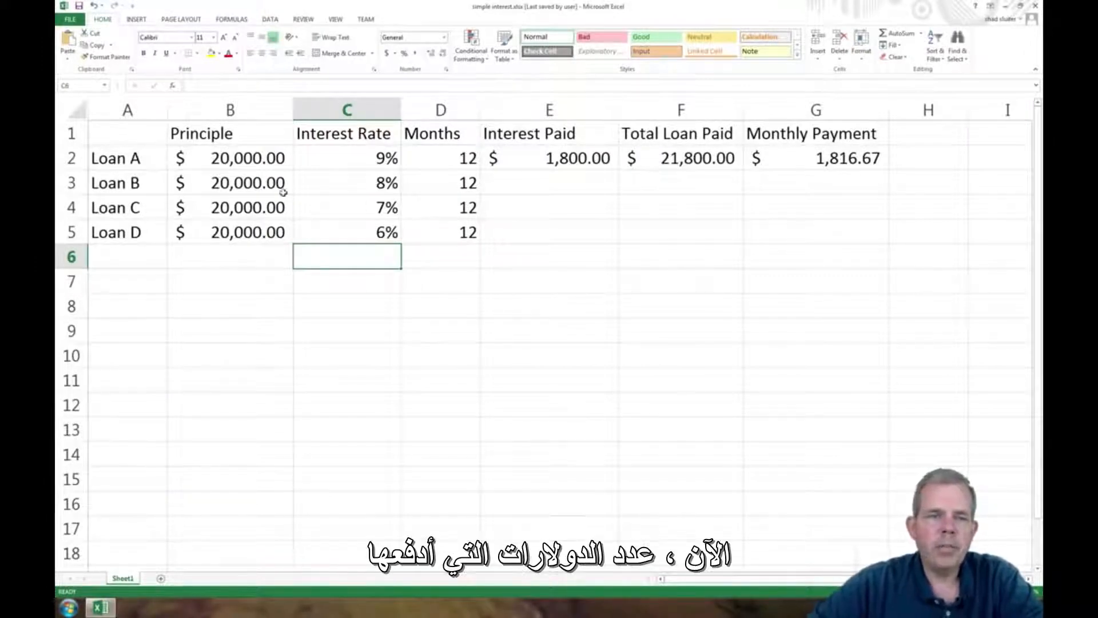
- Copy the interest paid, total loan paid and monthly payment formulas from E2:G2 down through row 5 for Loans B to D
left_click_drag(283, 192, 269, 232)
left_click(439, 185)
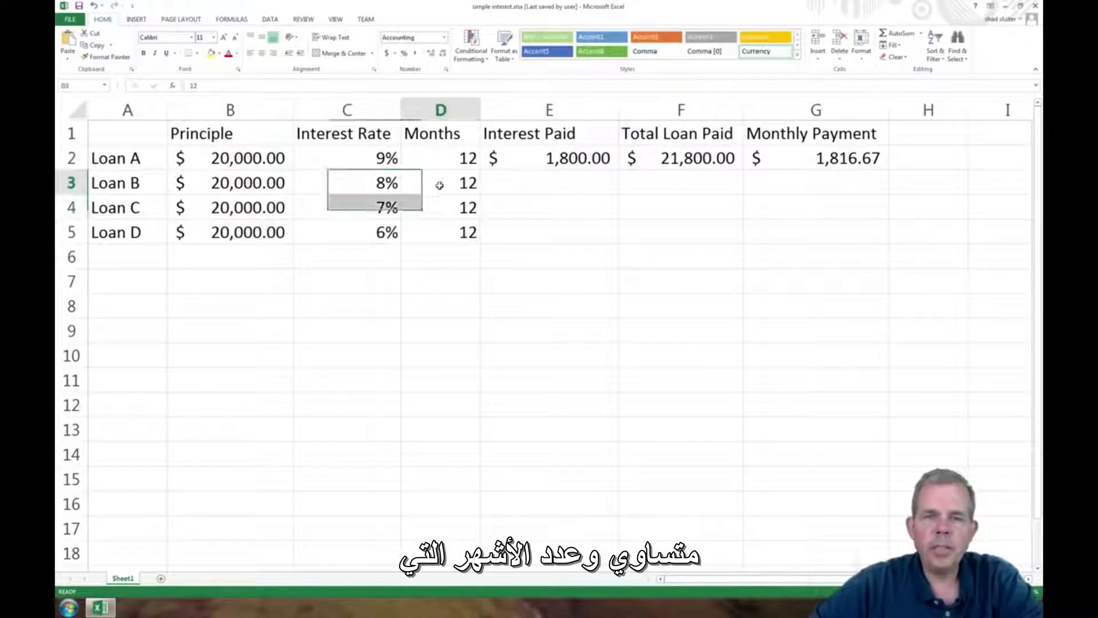
left_click_drag(440, 185, 440, 230)
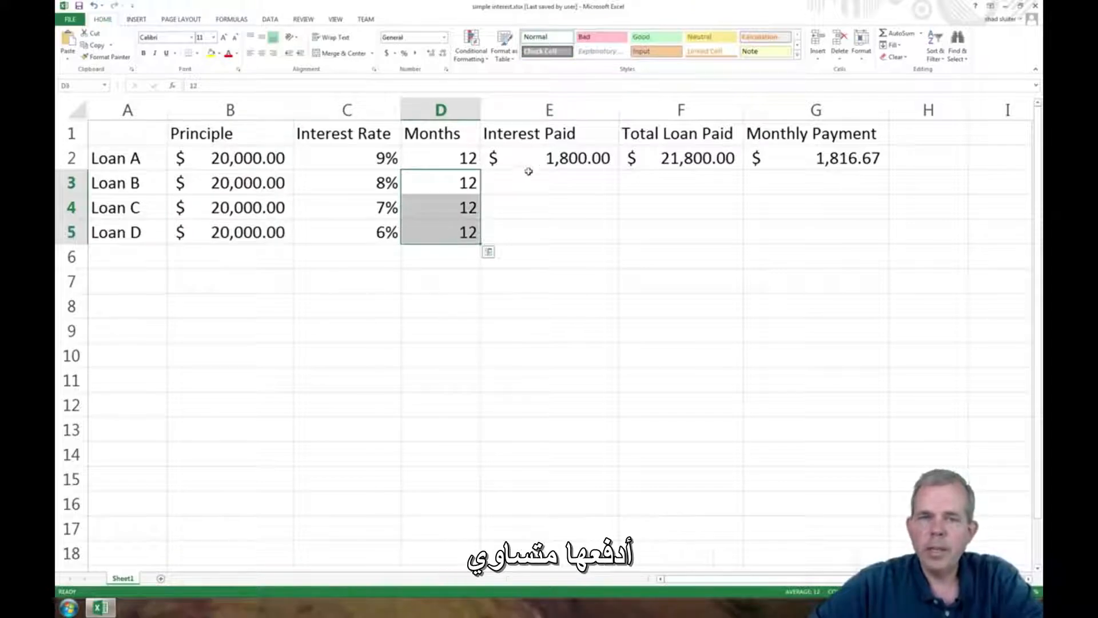
left_click_drag(532, 160, 794, 160)
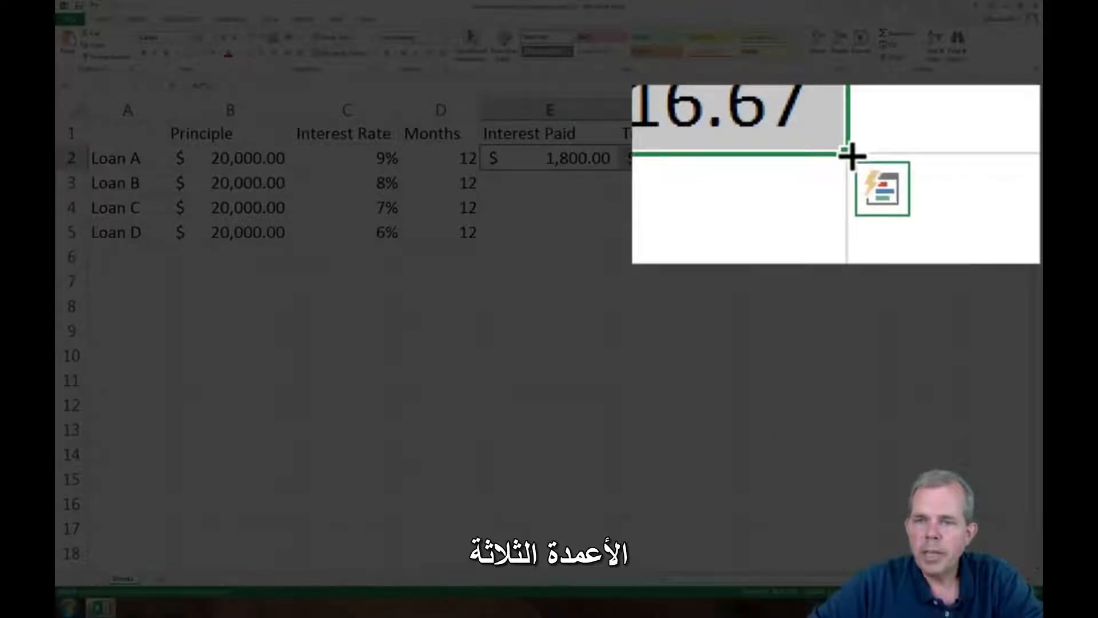
left_click_drag(888, 168, 885, 239)
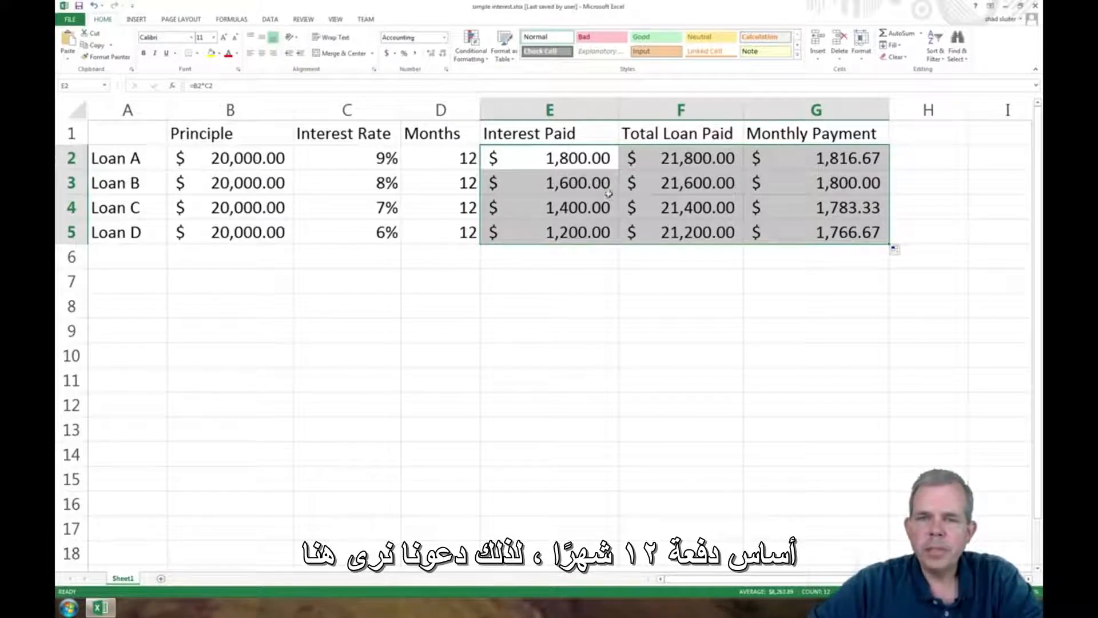
- Compare the interest paid across Loans A to D in E2:E5 and check Loan D's monthly payment in G5
left_click(579, 163)
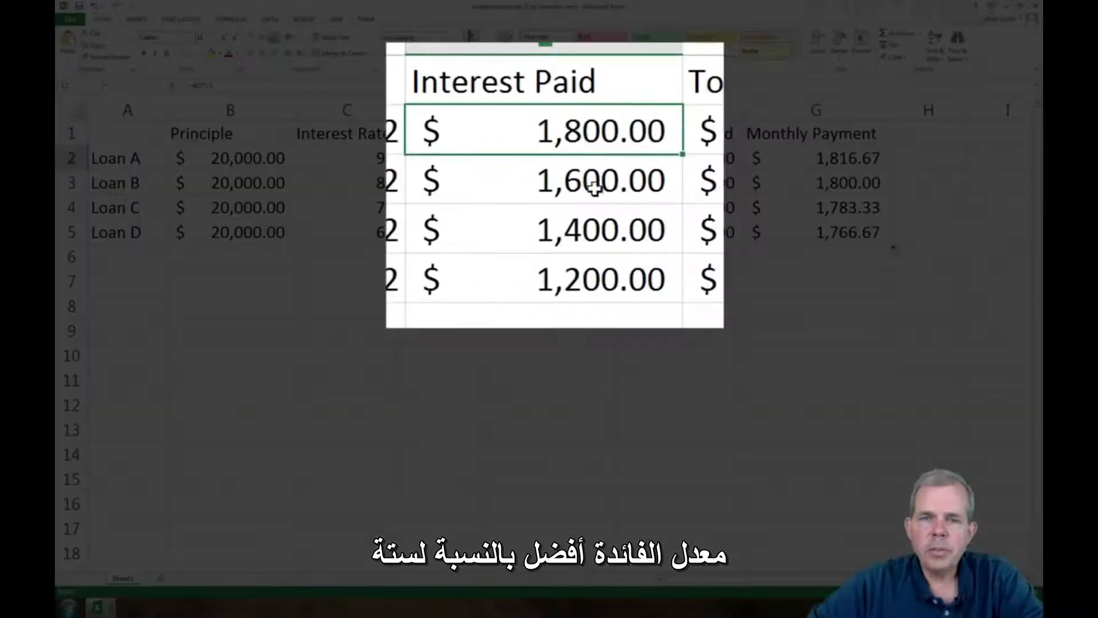
left_click(594, 195)
left_click(589, 228)
left_click(596, 282)
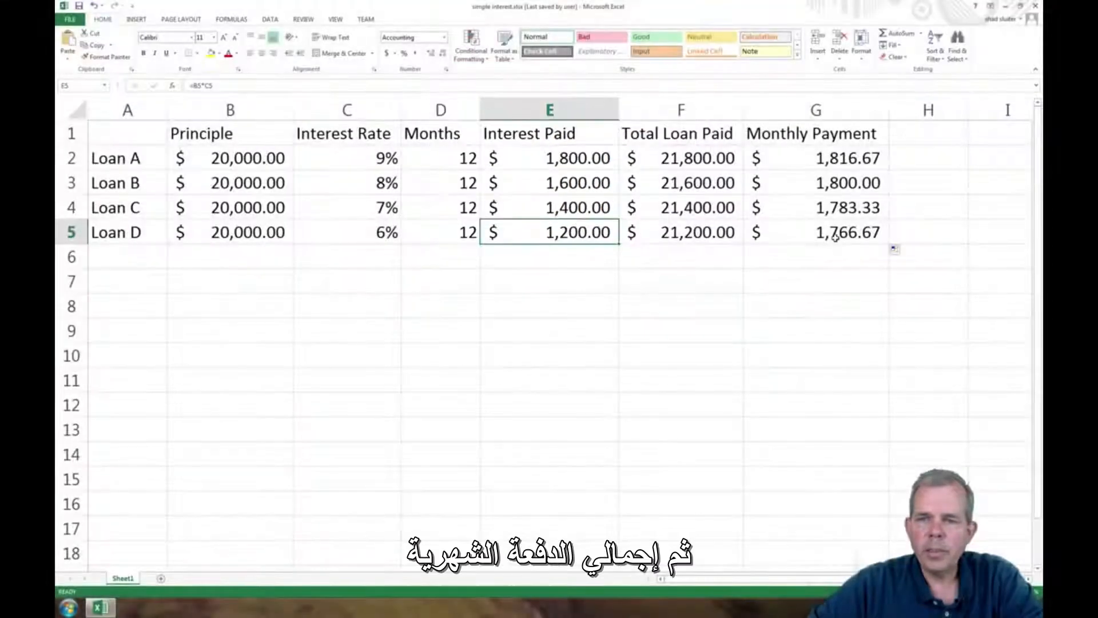
left_click(833, 232)
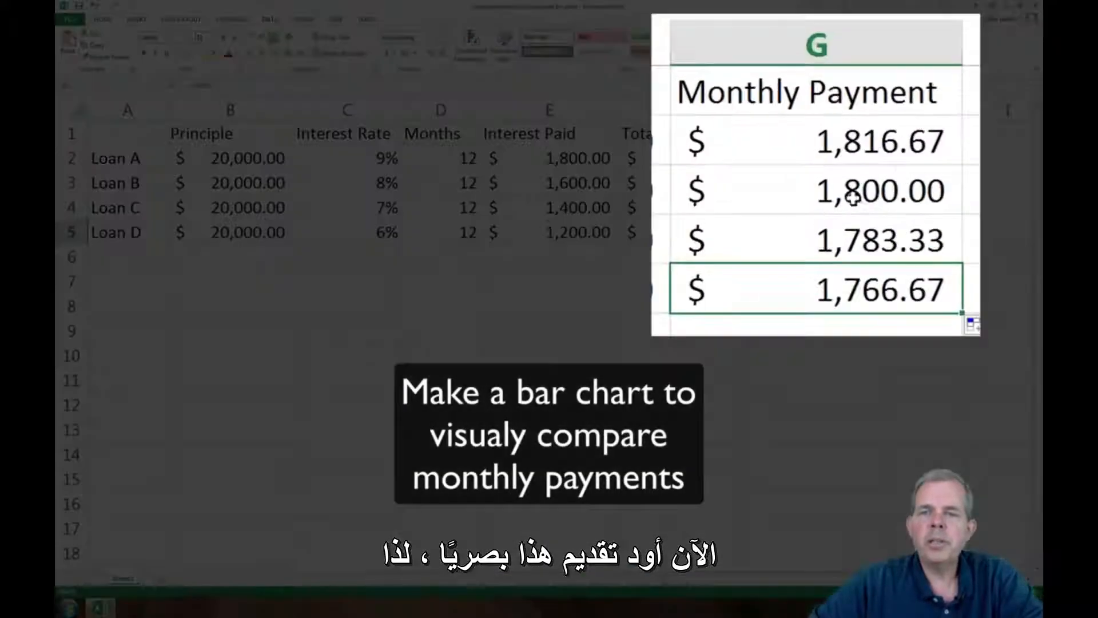
- Insert a 2-D clustered column chart of the monthly payments in G2:G5 and place it below the loan table
left_click_drag(815, 157, 798, 293)
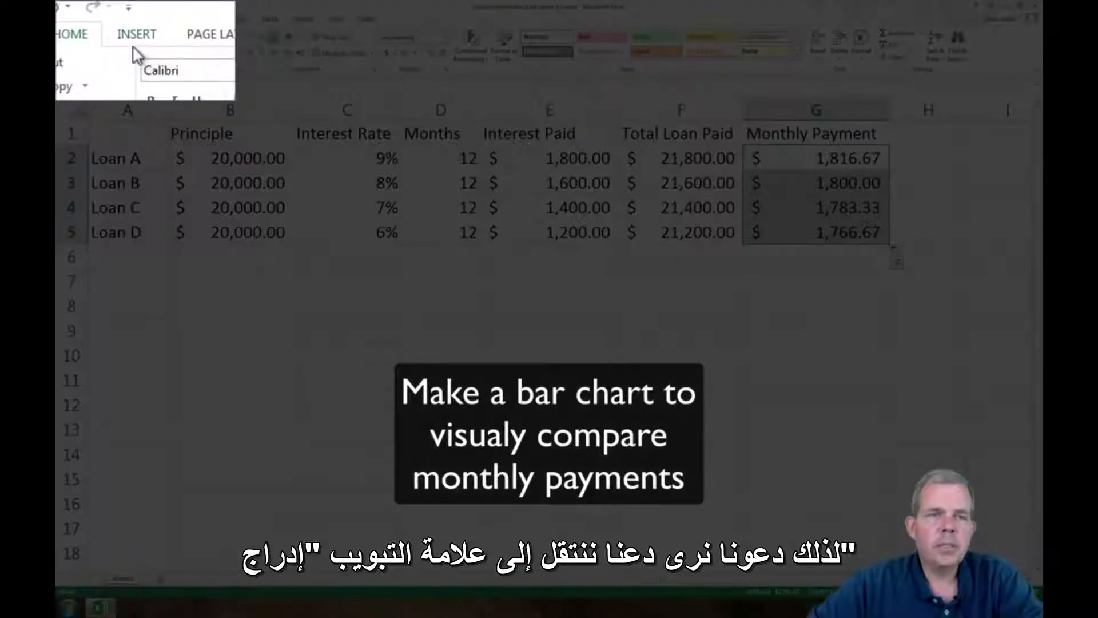
left_click(136, 20)
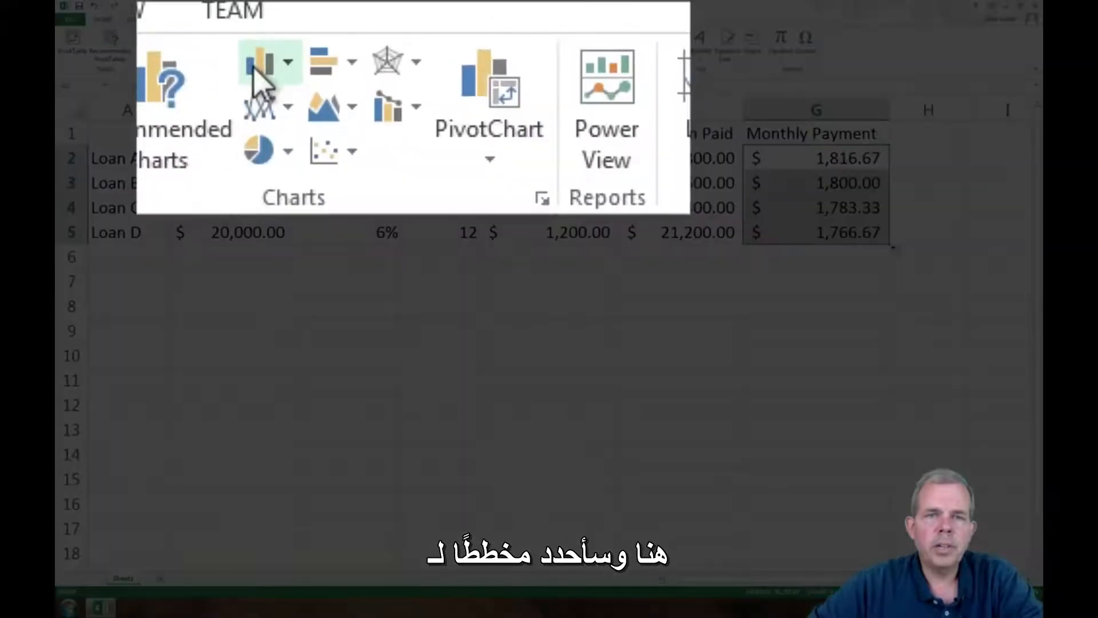
left_click(372, 33)
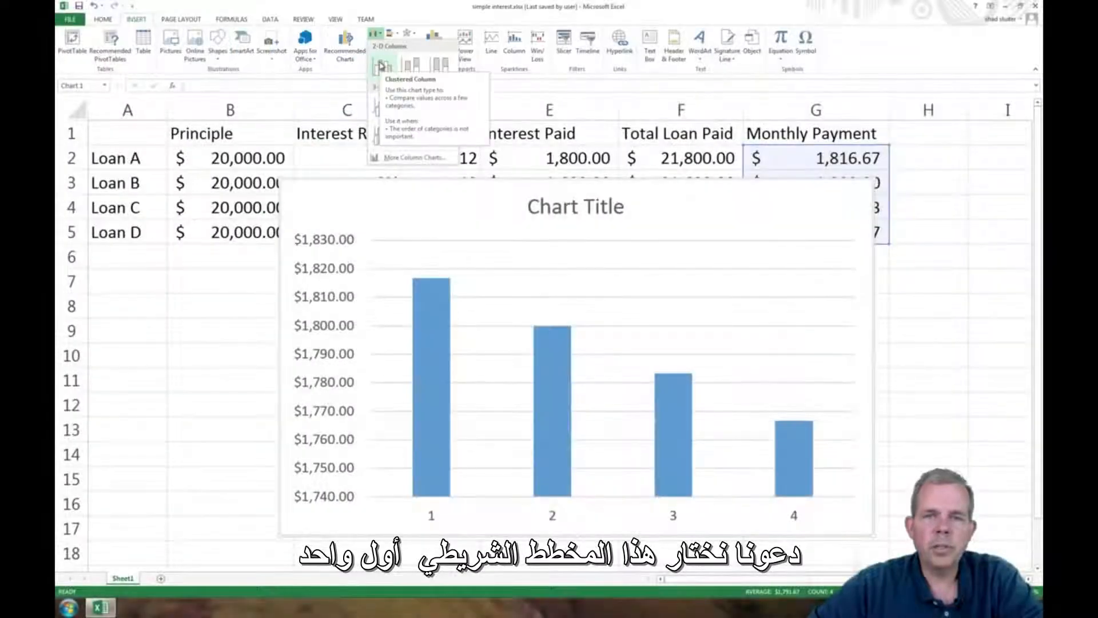
left_click(381, 65)
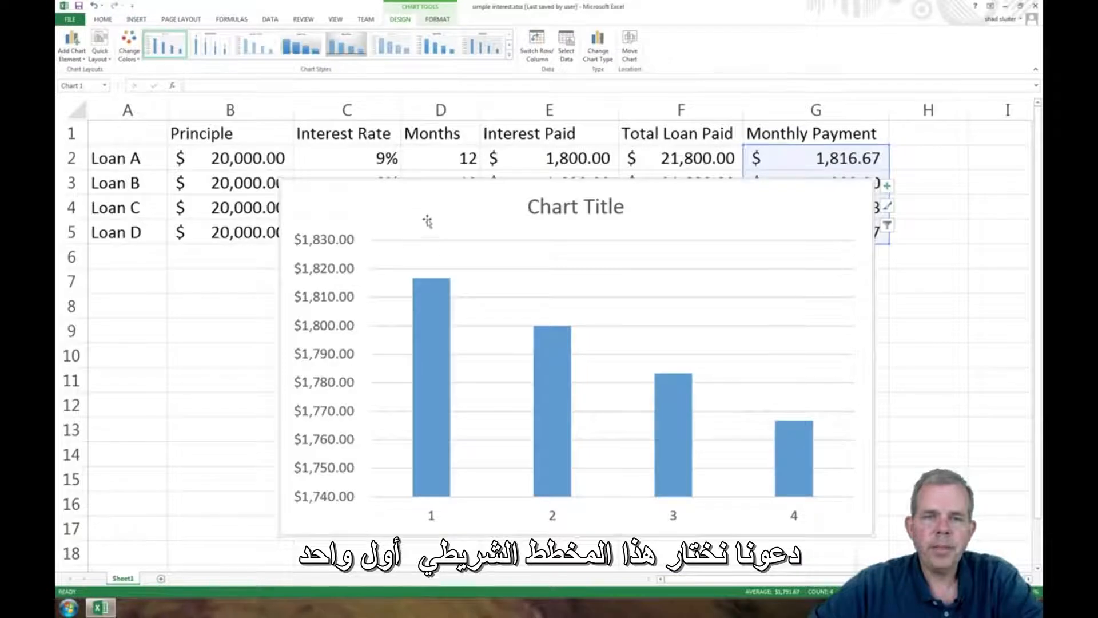
left_click_drag(424, 221, 394, 294)
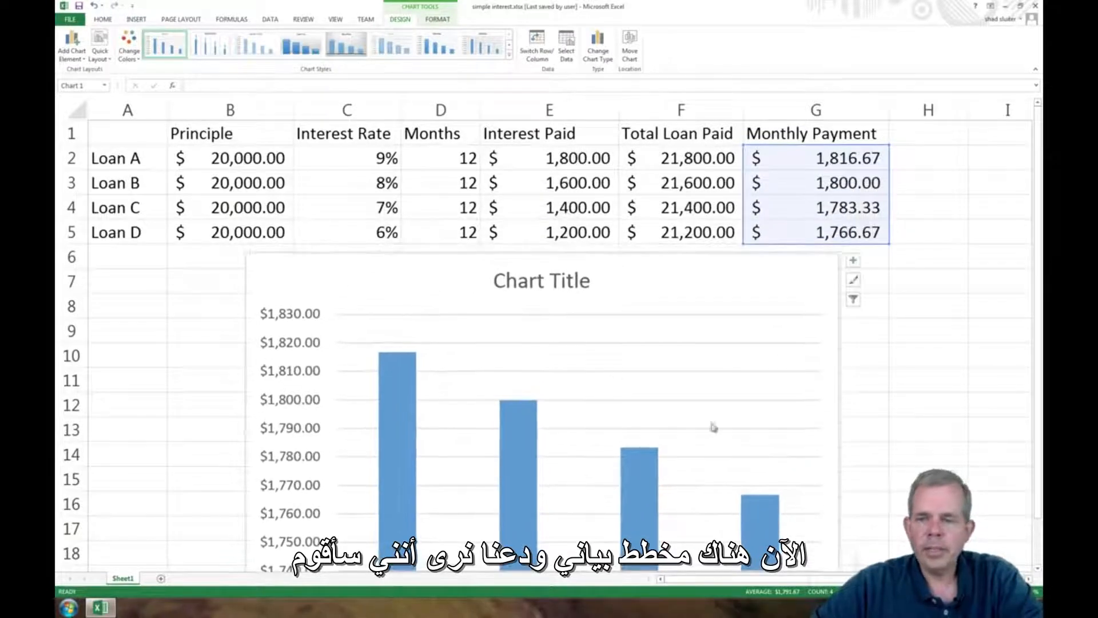
- Change the chart title to "Monthly Payments for $10K Loan"
scroll(630, 314, "down", 1, "ctrl")
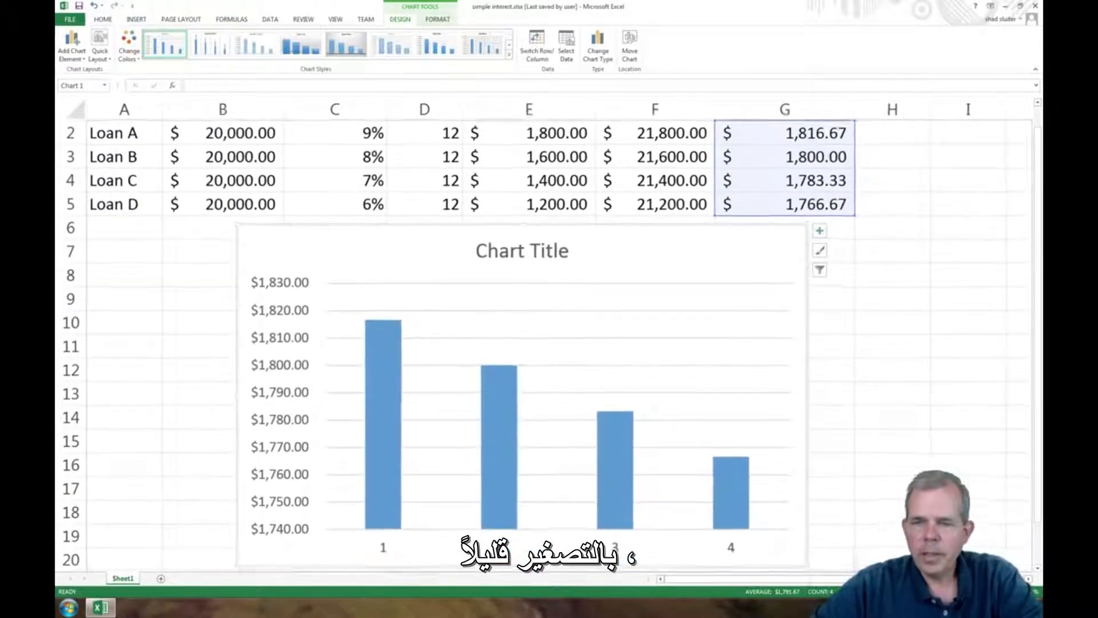
left_click(499, 258)
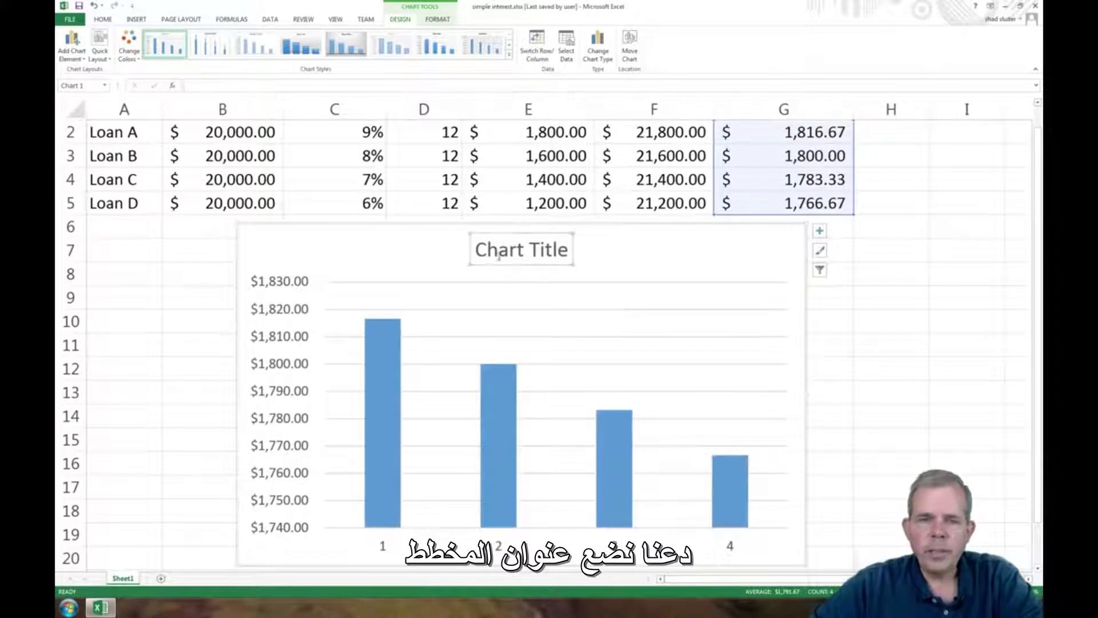
left_click_drag(476, 250, 580, 250)
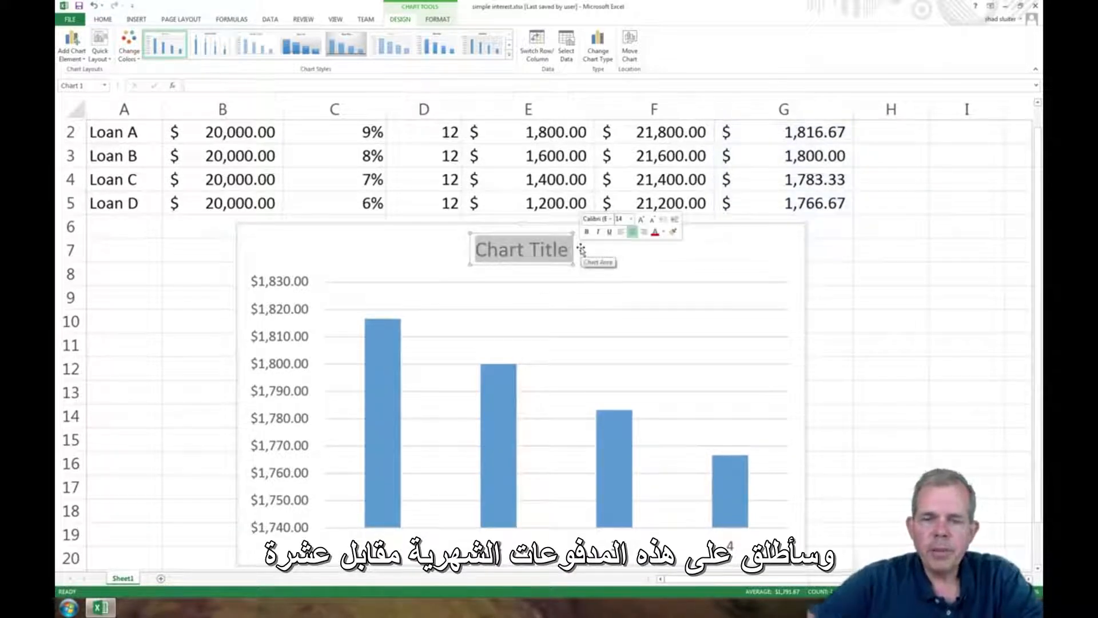
type("Monthly Pay")
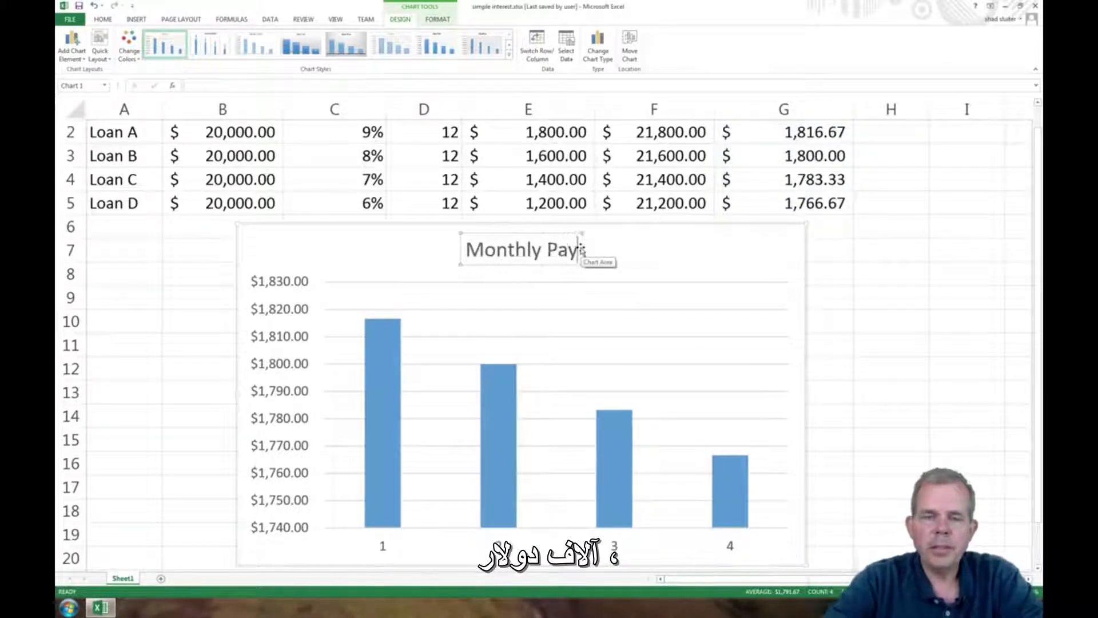
type("ments for $10K")
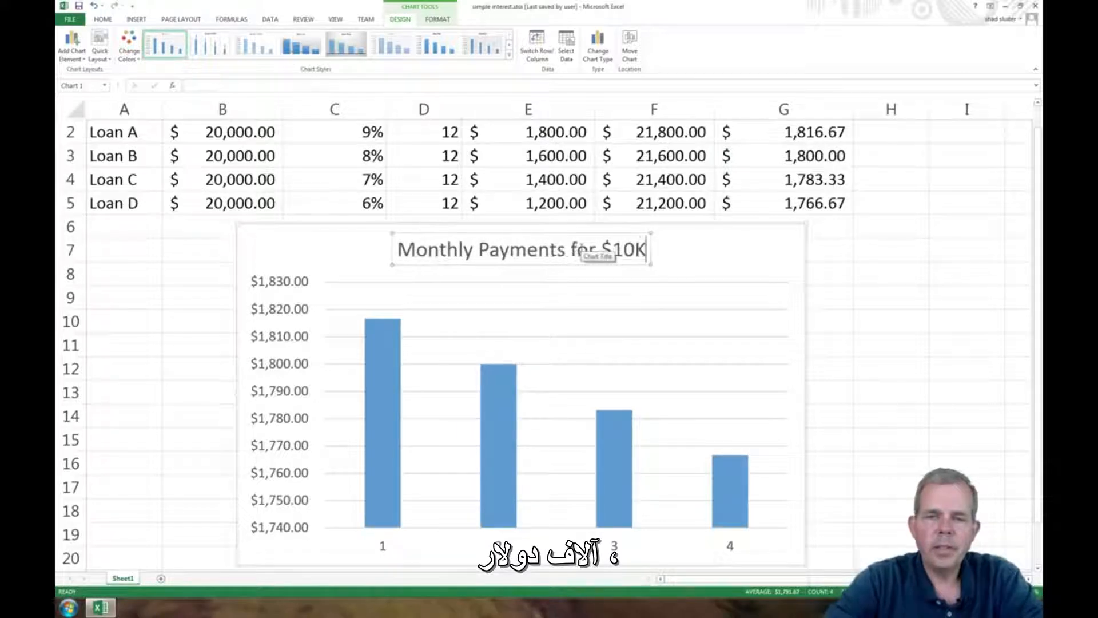
type(" Loan")
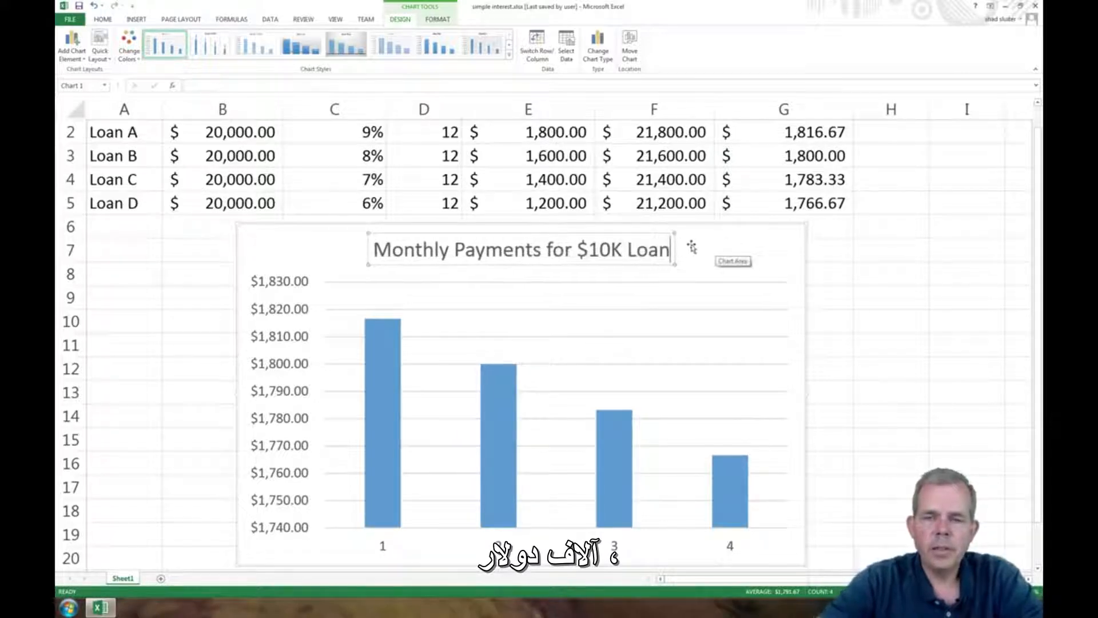
left_click(718, 247)
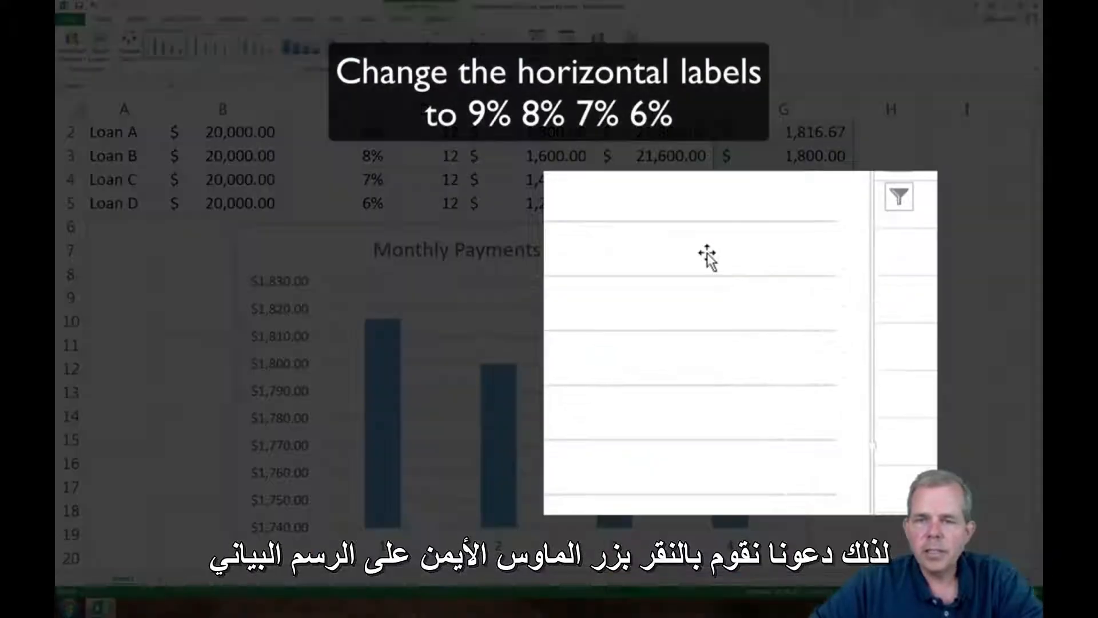
- Set the chart's horizontal axis labels to the interest rates in C2:C5 and deselect the chart
right_click(725, 323)
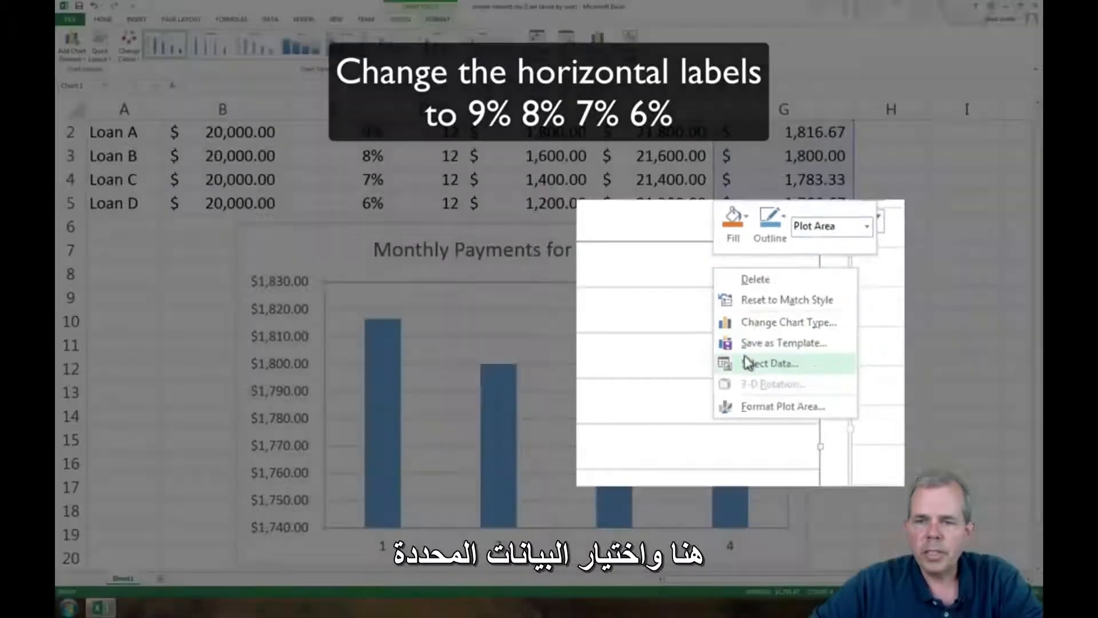
left_click(745, 357)
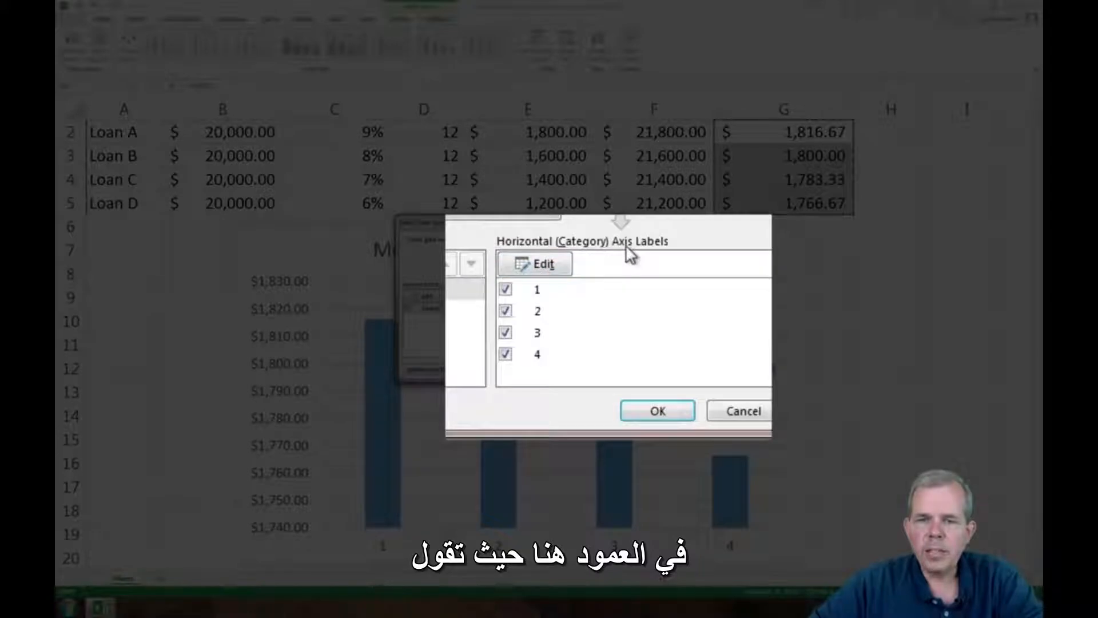
left_click(550, 265)
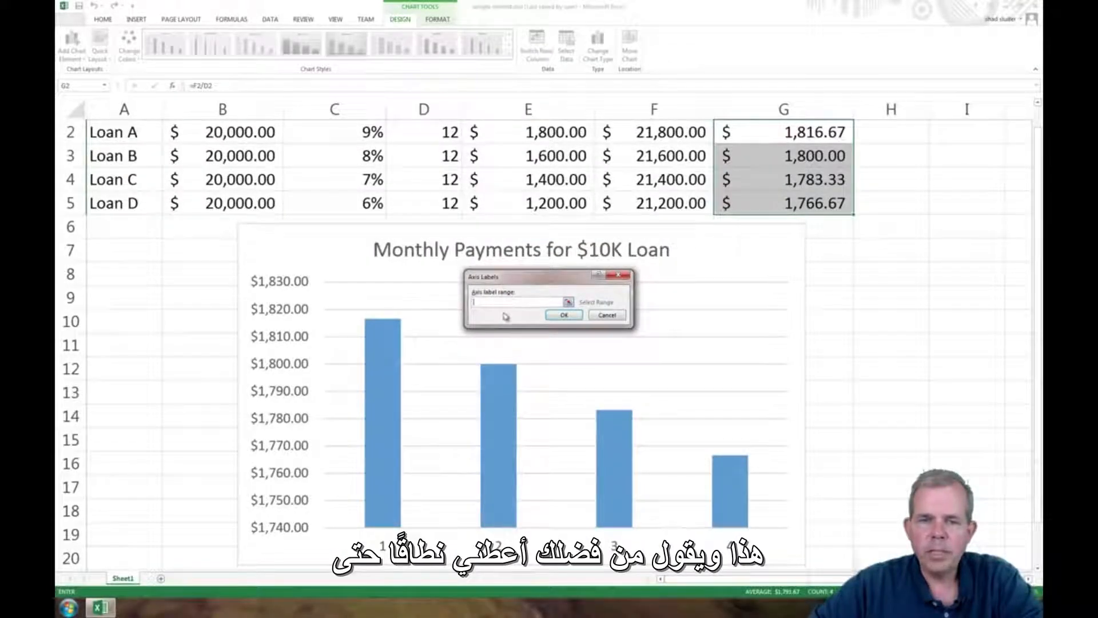
left_click(340, 132)
left_click_drag(340, 132, 342, 193)
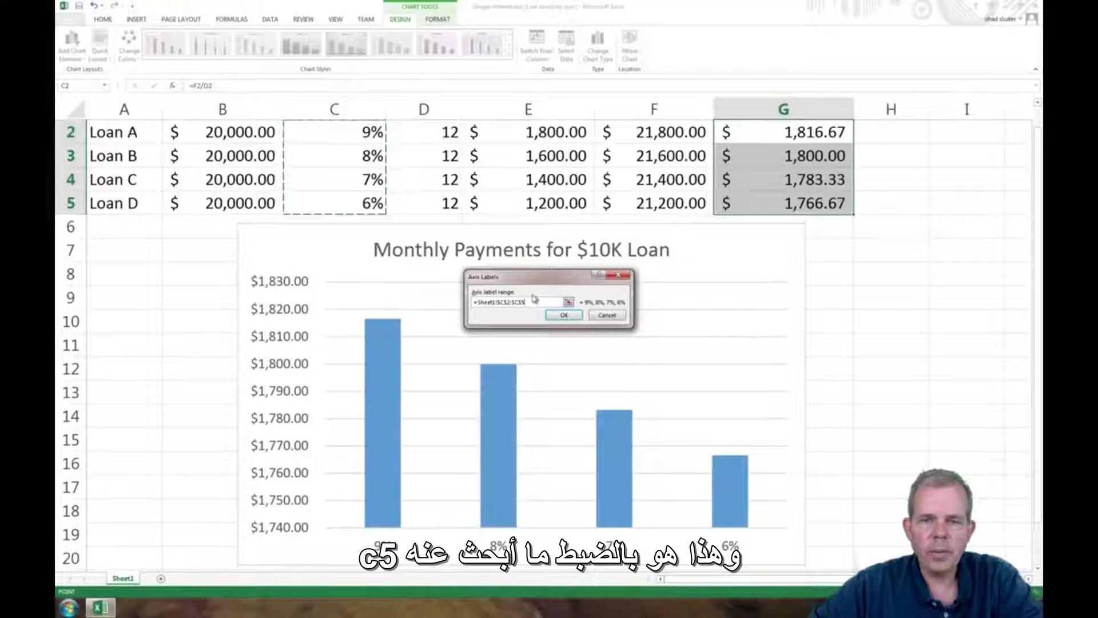
left_click(563, 315)
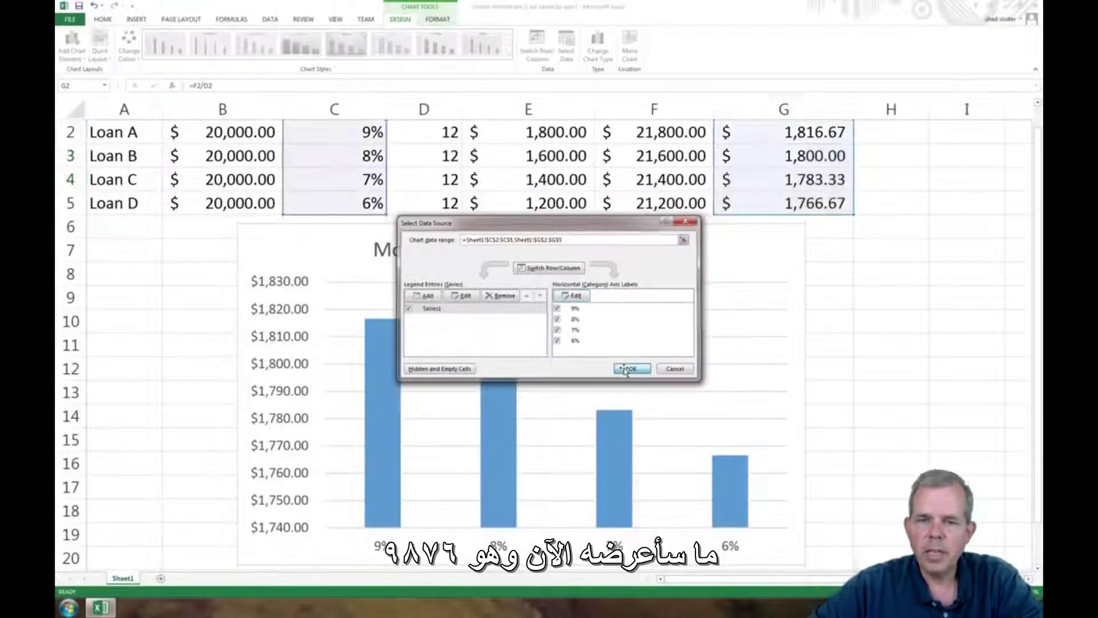
left_click(629, 369)
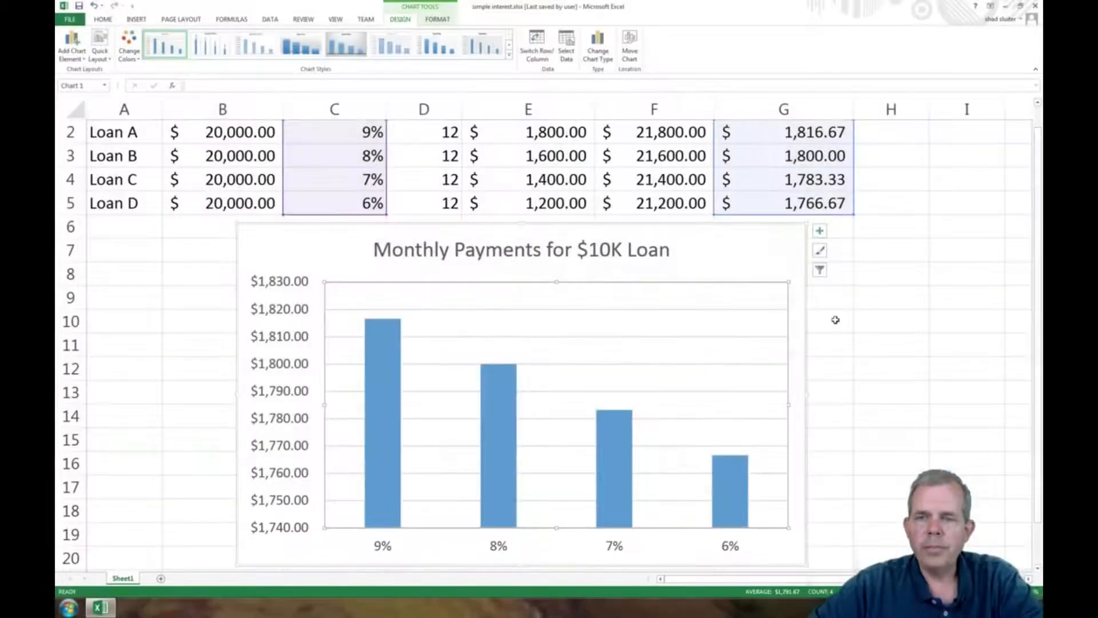
left_click(835, 319)
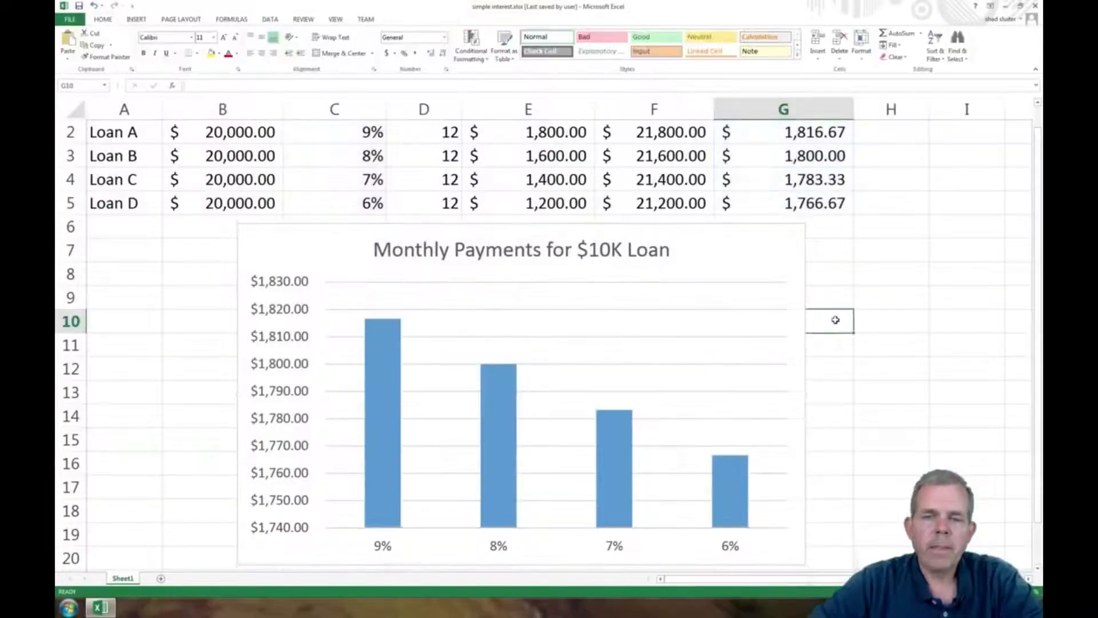
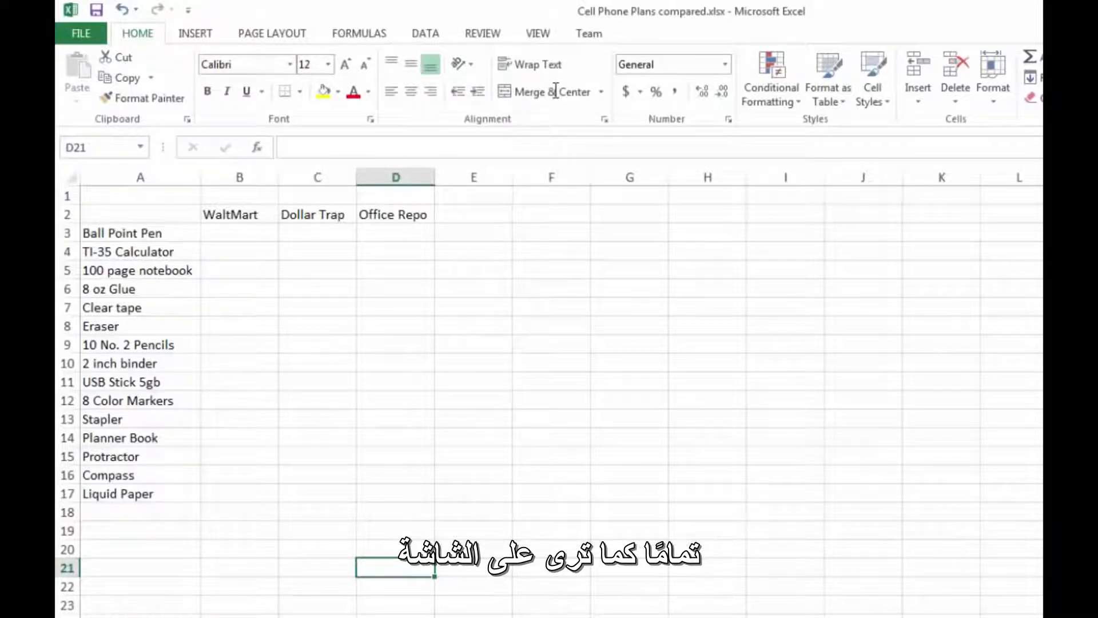
- Consult the School Shopping price lists in the Adobe Acrobat Reader PDF and return to the Excel workbook
key("alt+Tab")
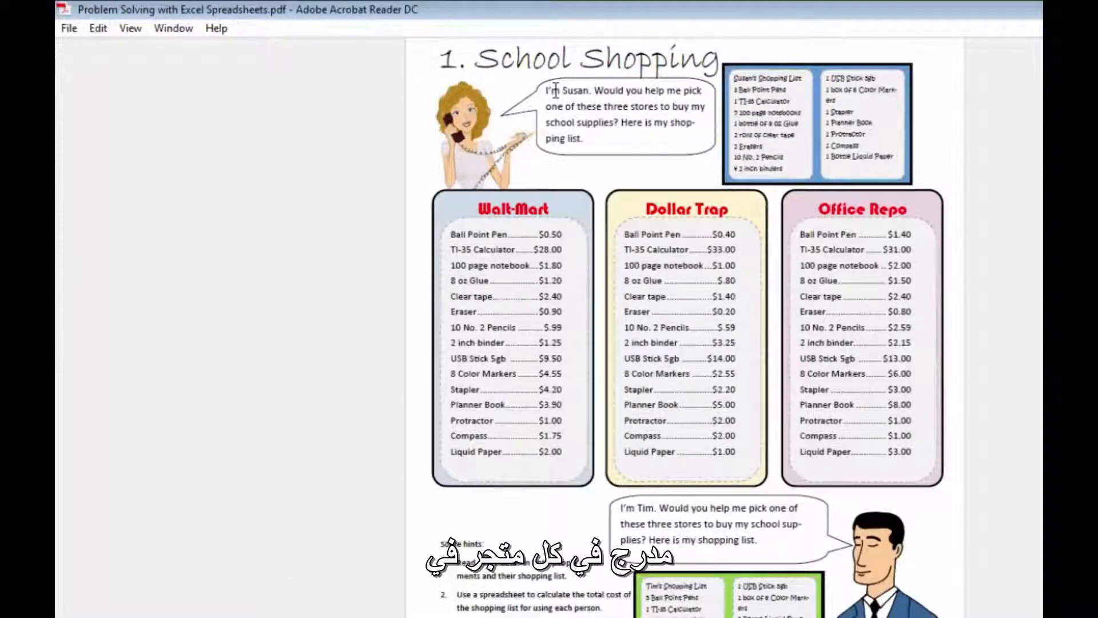
key("alt+Tab")
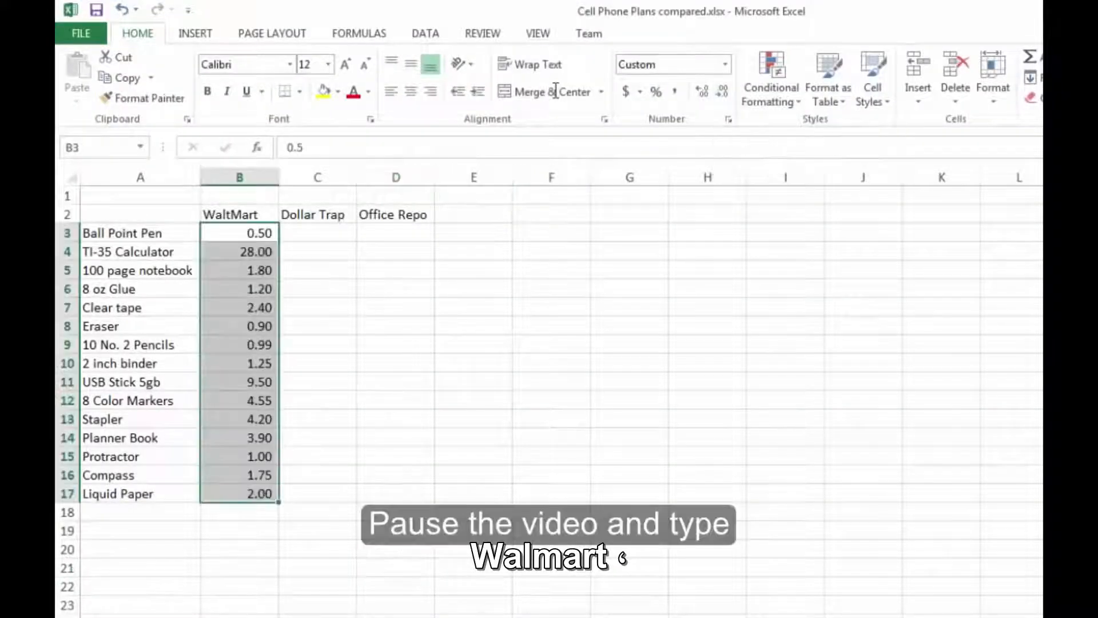
left_click(317, 326)
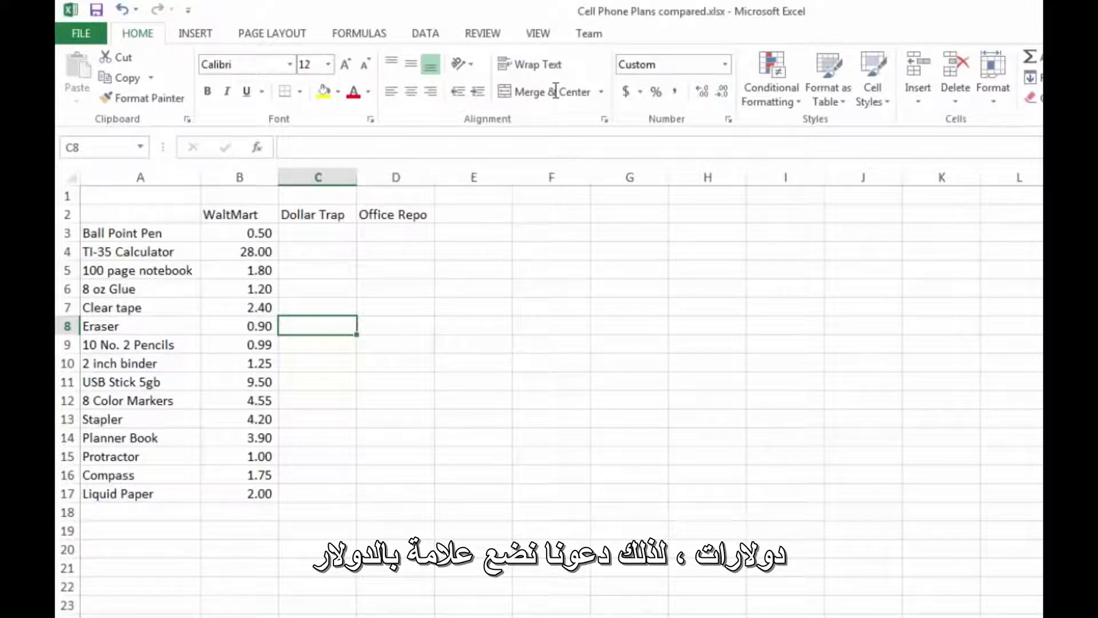
- Format the WaltMart prices in B3:B17 with the English (United States) dollar accounting format
left_click_drag(239, 232, 239, 494)
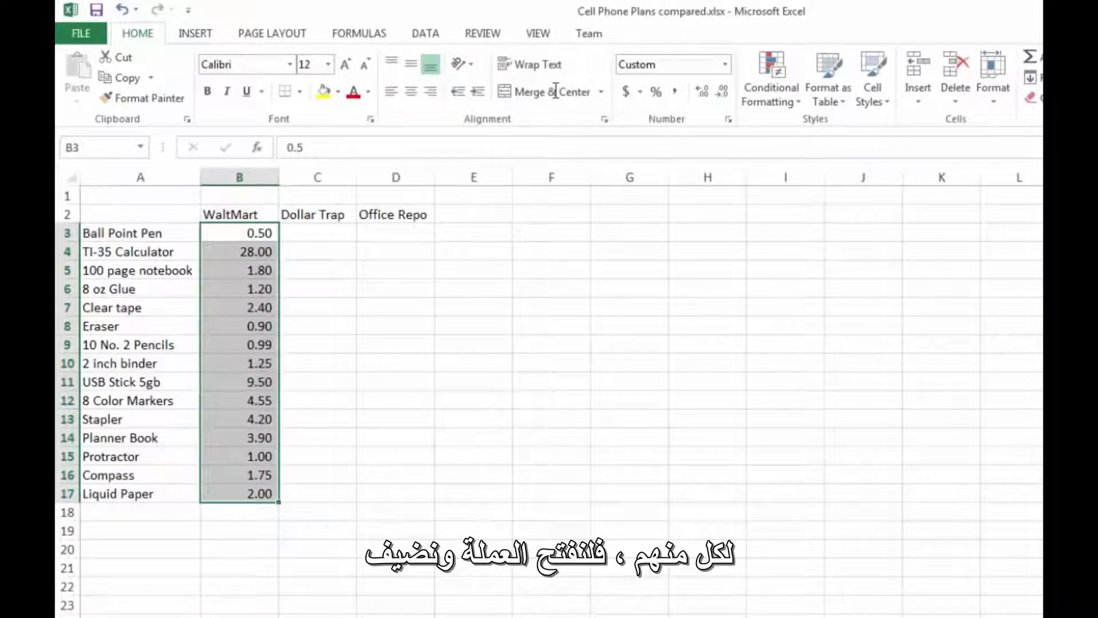
left_click(639, 92)
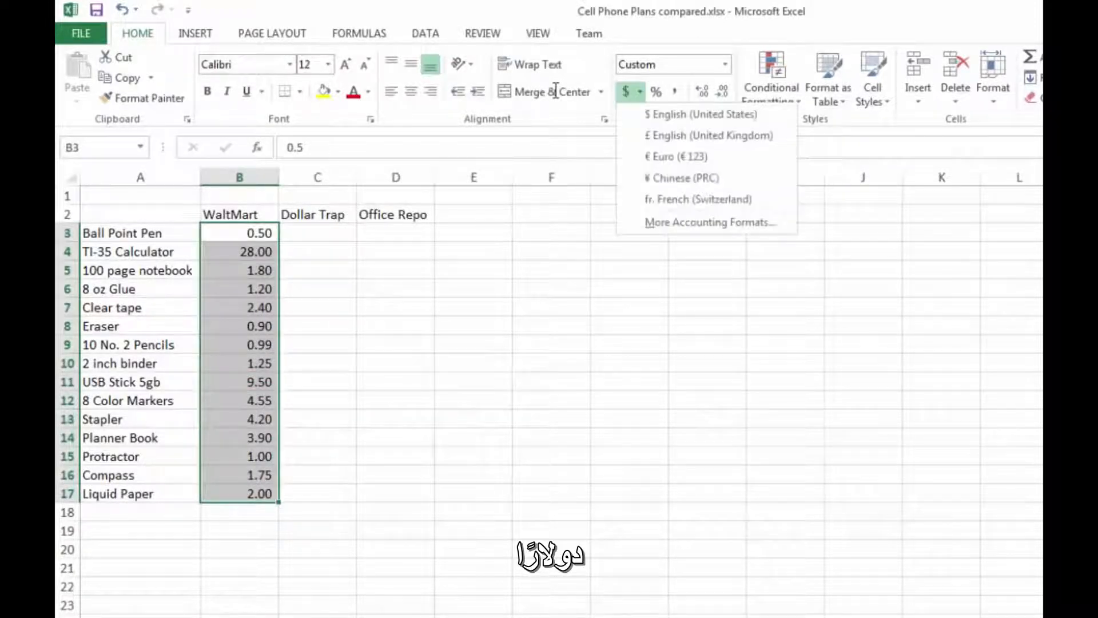
left_click(700, 113)
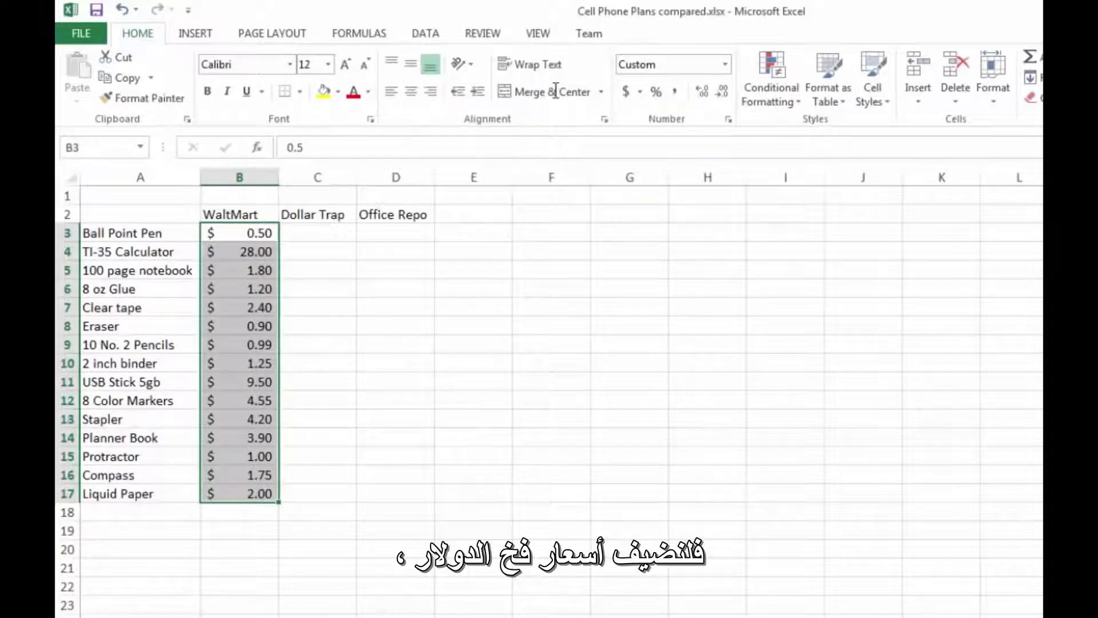
left_click(317, 308)
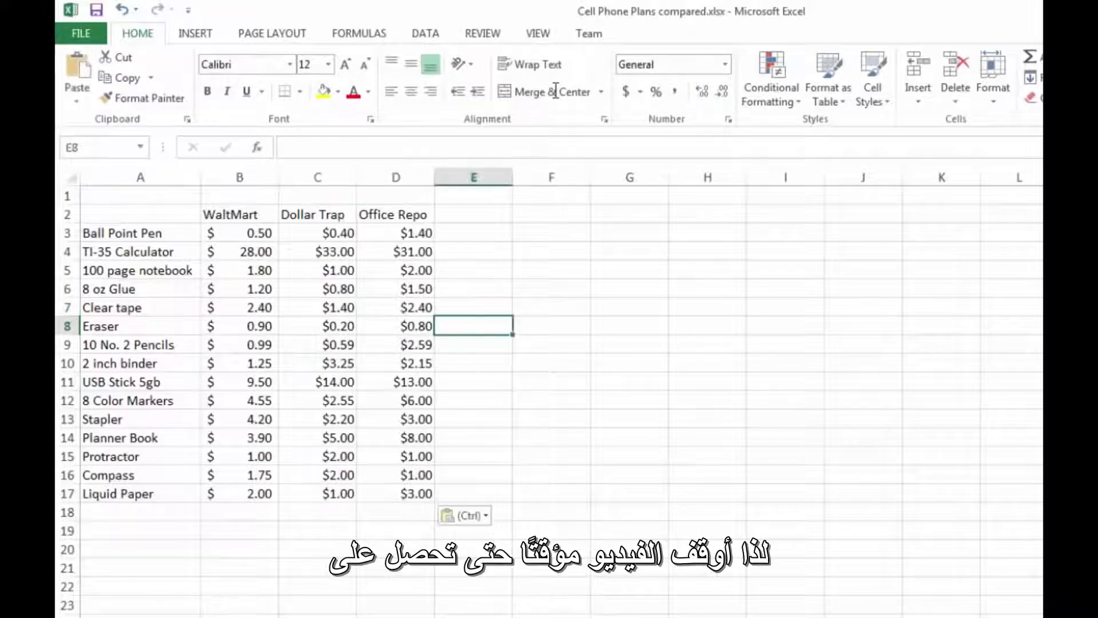
- Examine the first shopper's quantities in column F, comparing the ball point pen's quantity in F3 with its WaltMart price in B3
left_click(551, 363)
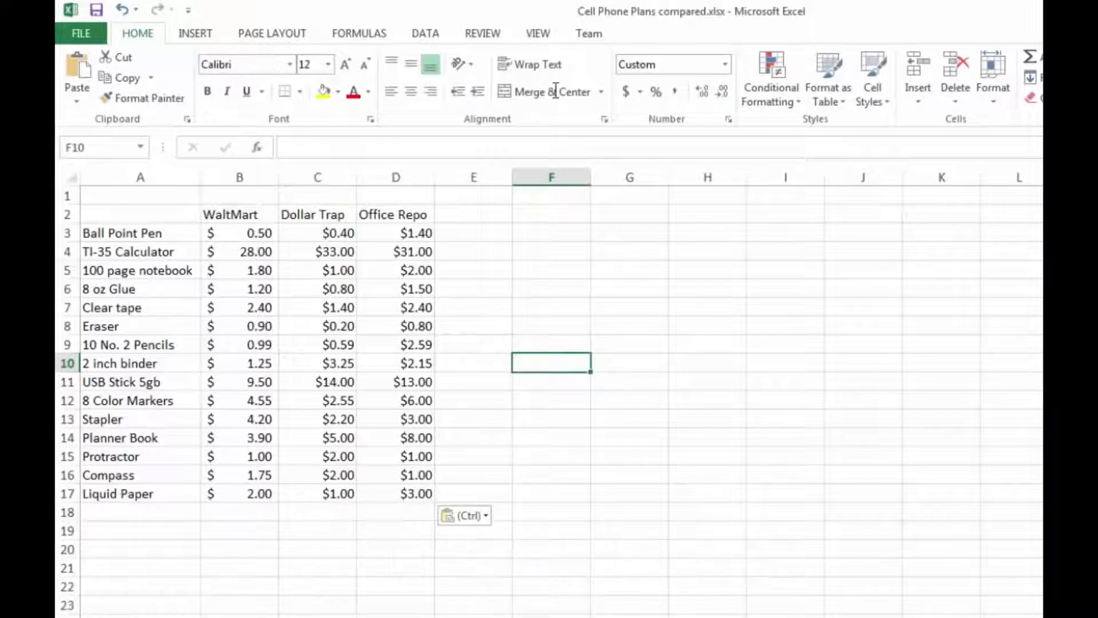
left_click(474, 326)
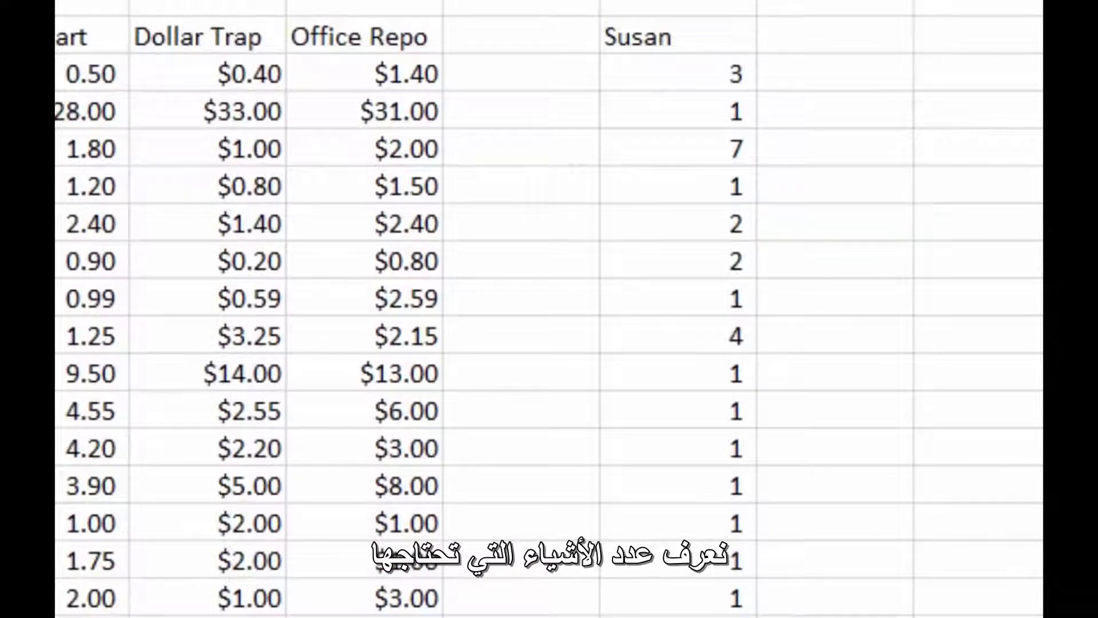
left_click(678, 73)
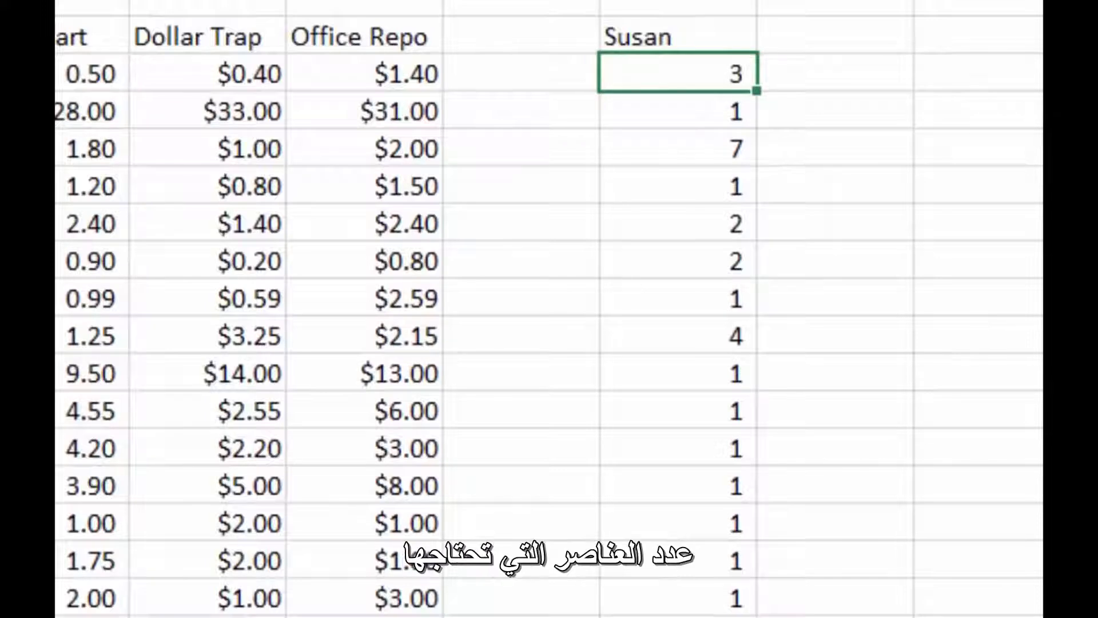
left_click(834, 73)
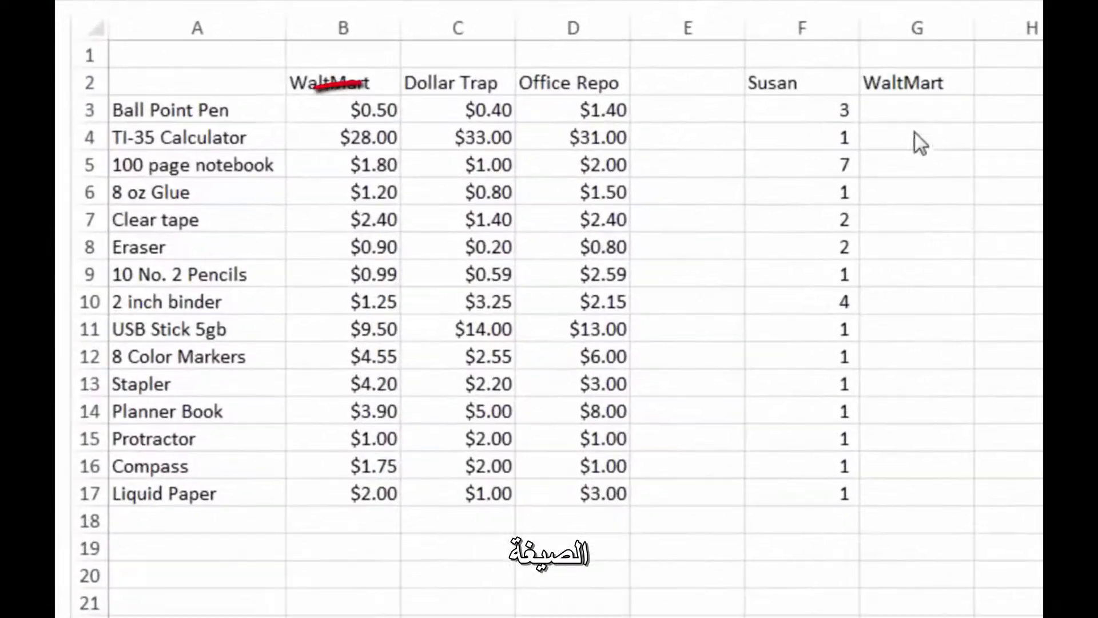
left_click(909, 118)
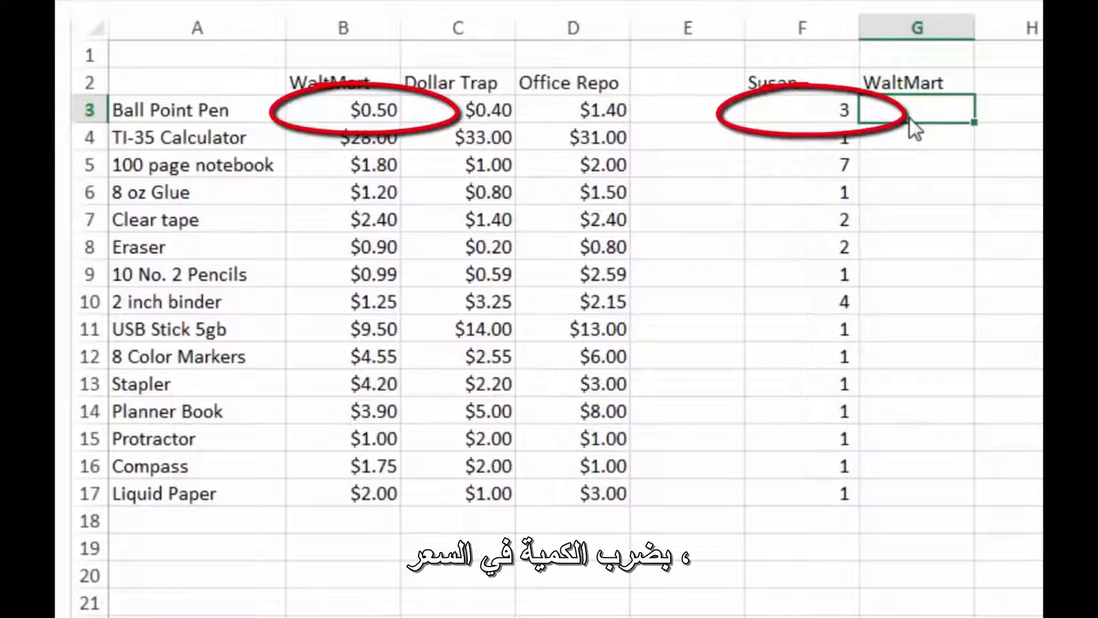
key("Left")
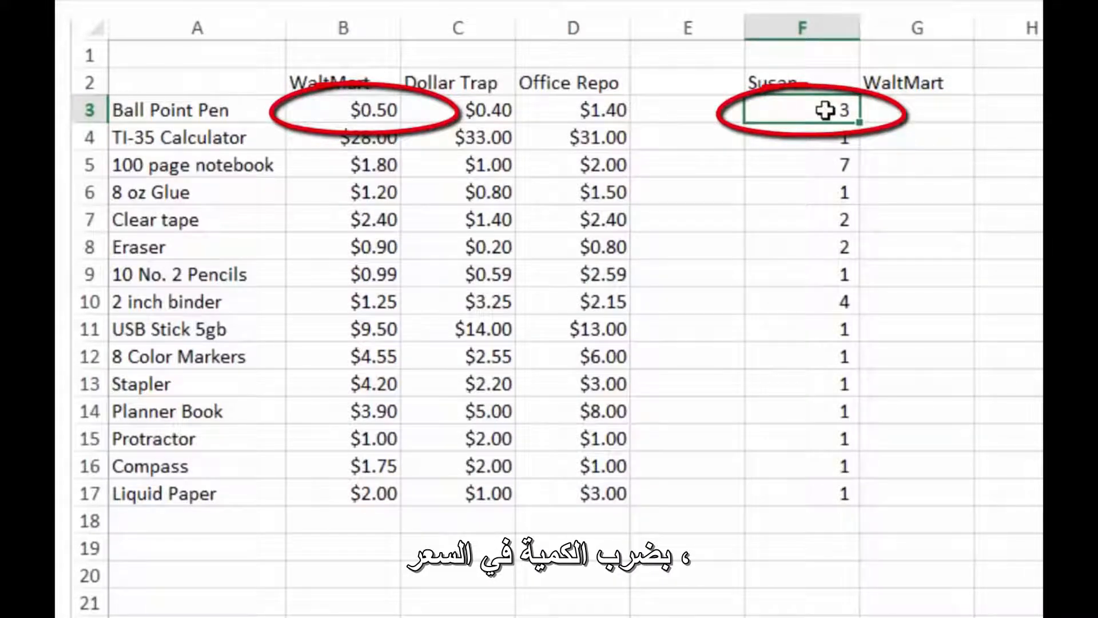
key("Left")
key("Left")
key("Left")
key("Left")
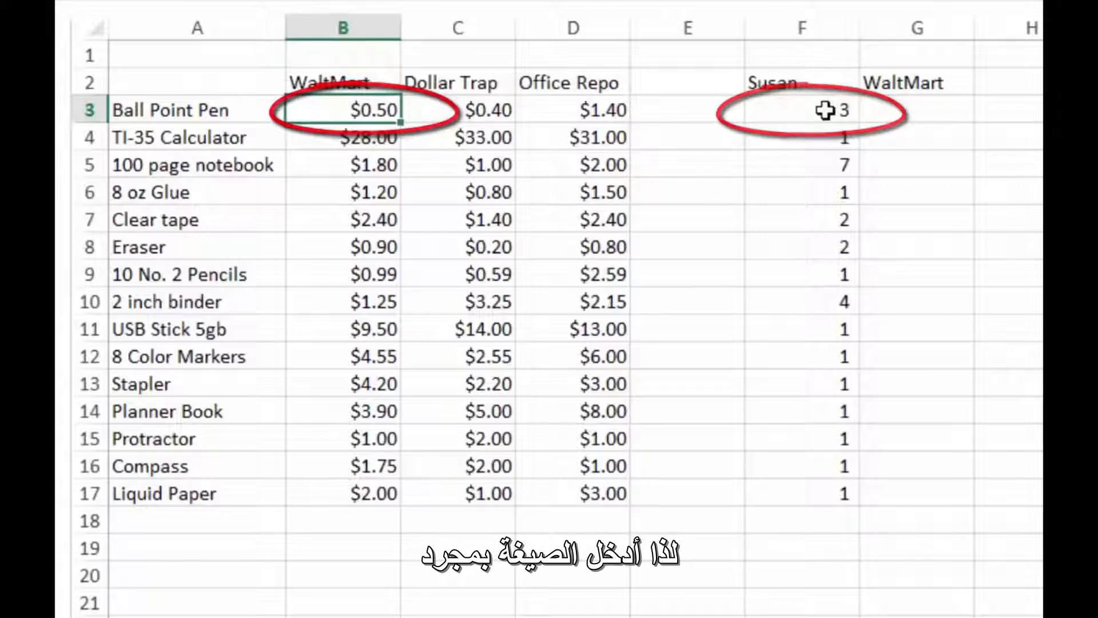
key("Right")
key("Right")
key("Right")
key("Right")
key("Right")
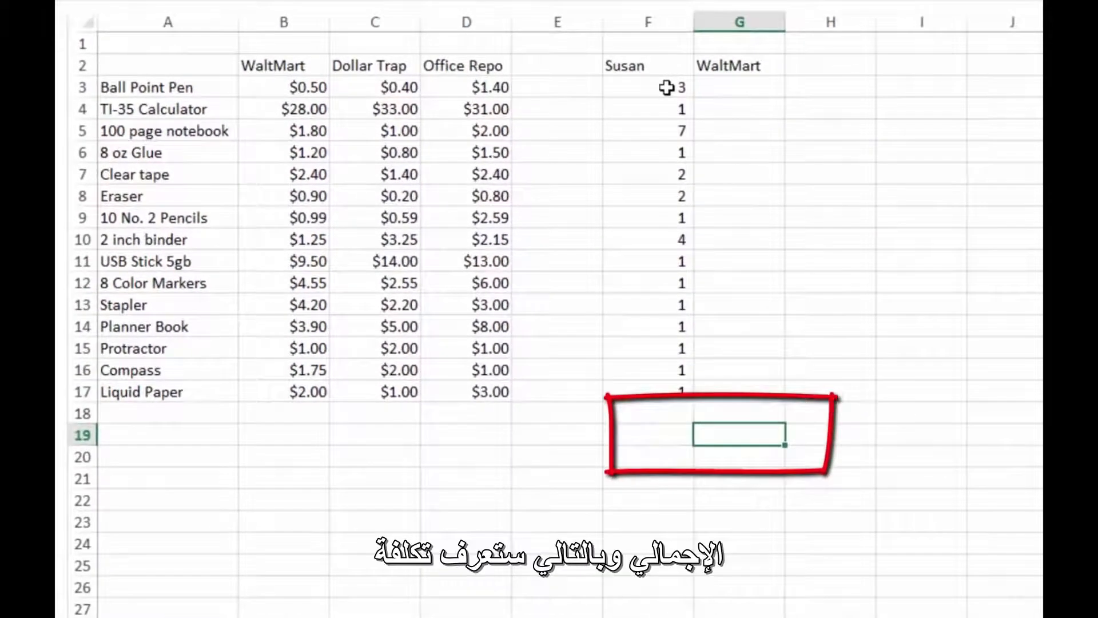
- Enter the label "Total" in F19, below the shopper's quantities
key("Left")
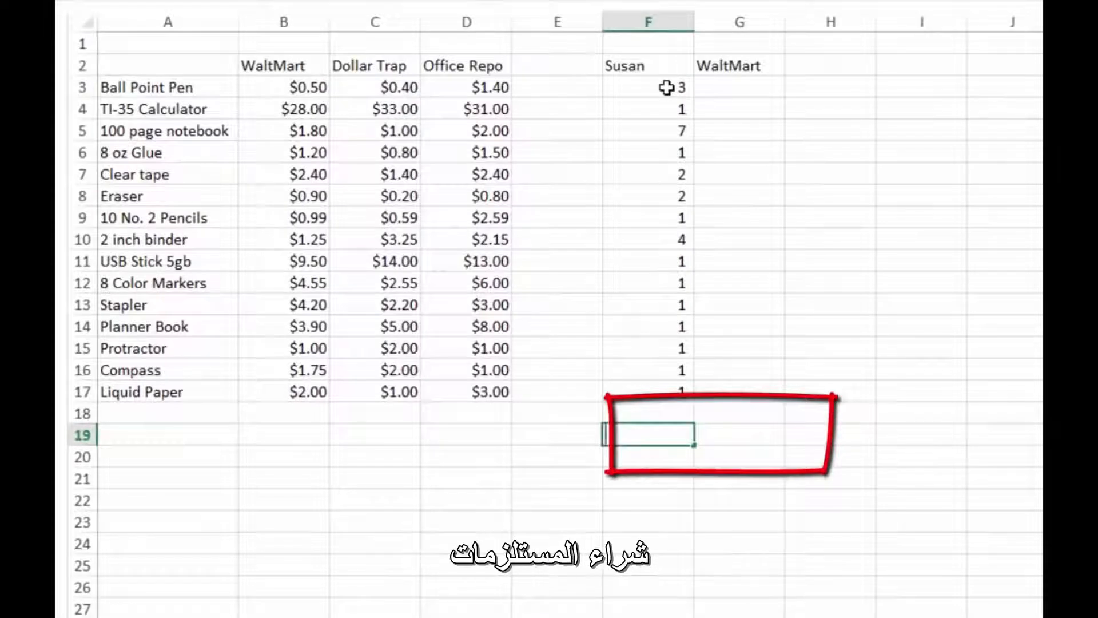
type("Total")
key("Return")
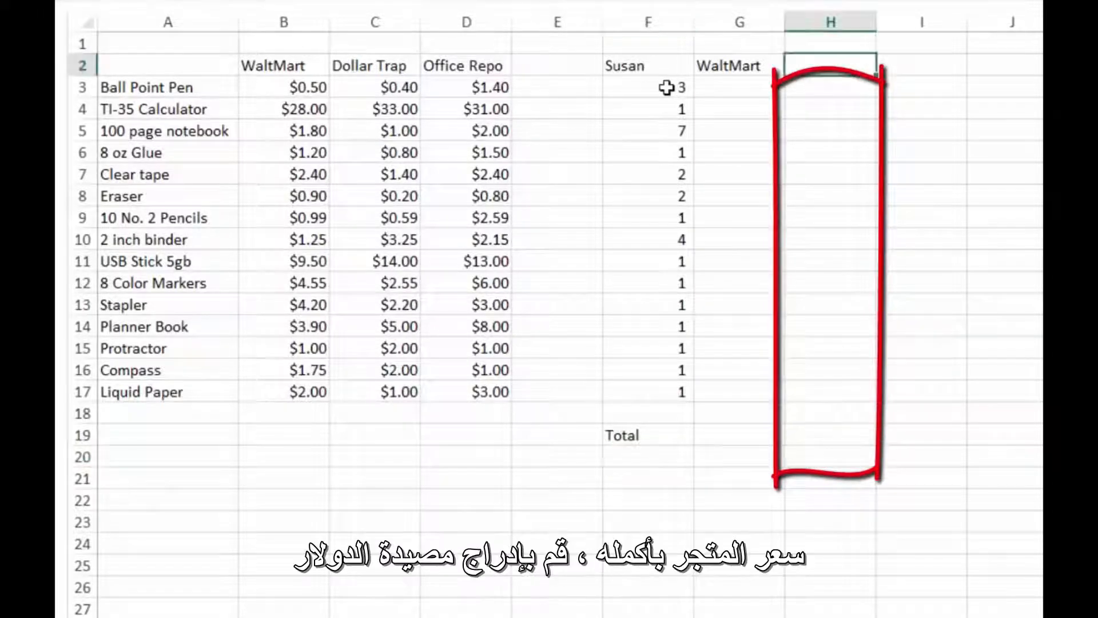
- Add the store headings "Dollar Trap" in H2 and "Office Repo" in I2
type("D")
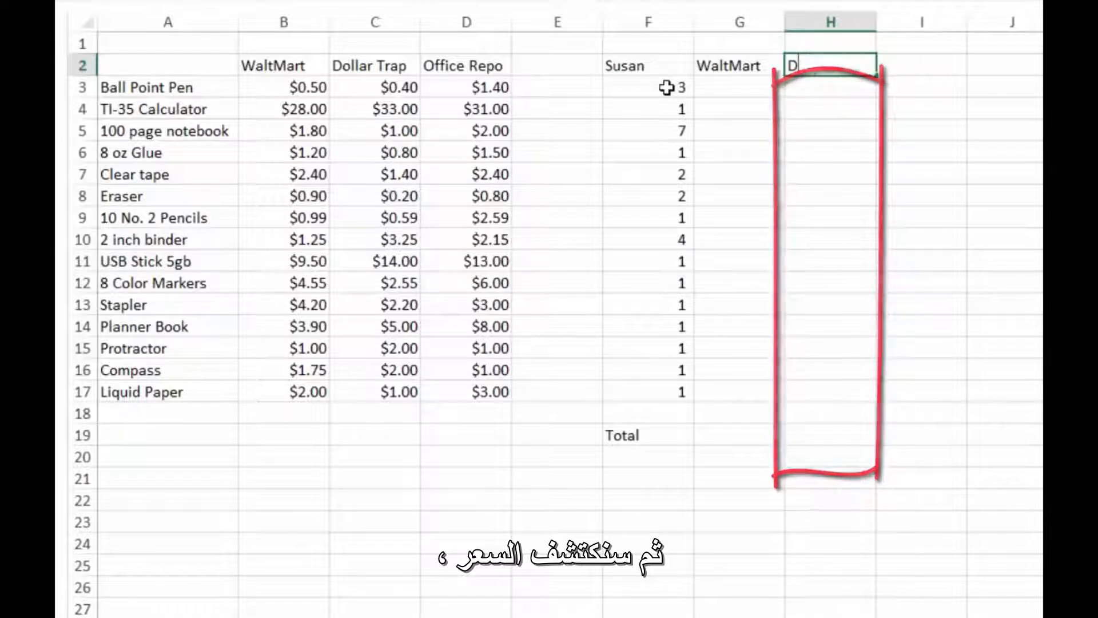
type("ollar Trap")
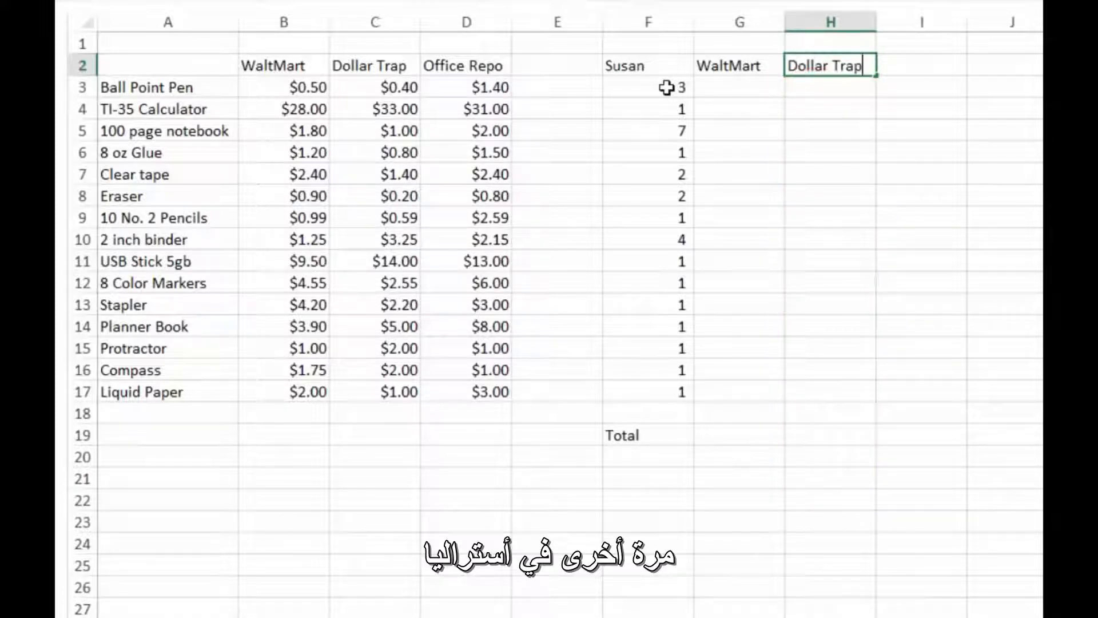
key("Return")
key("Up")
key("Right")
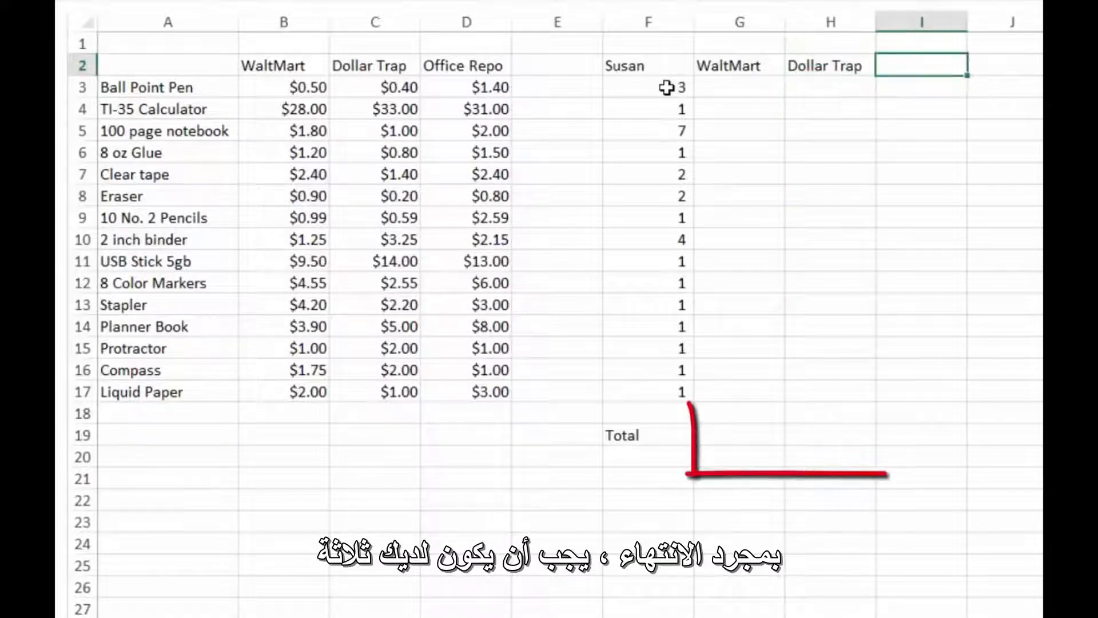
type("Off")
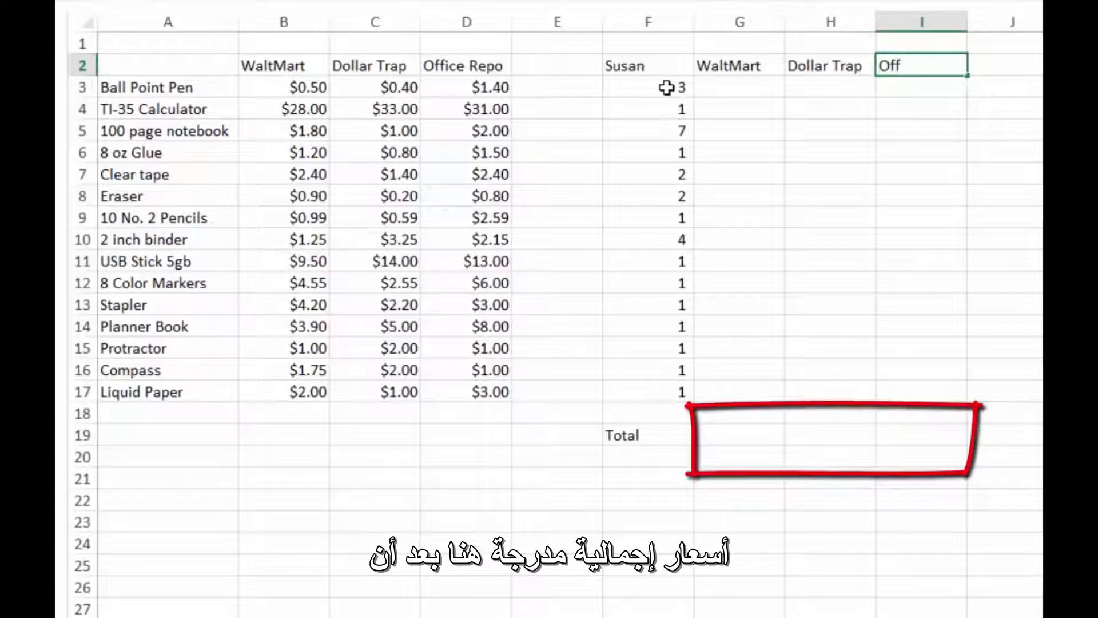
type("ice Repo")
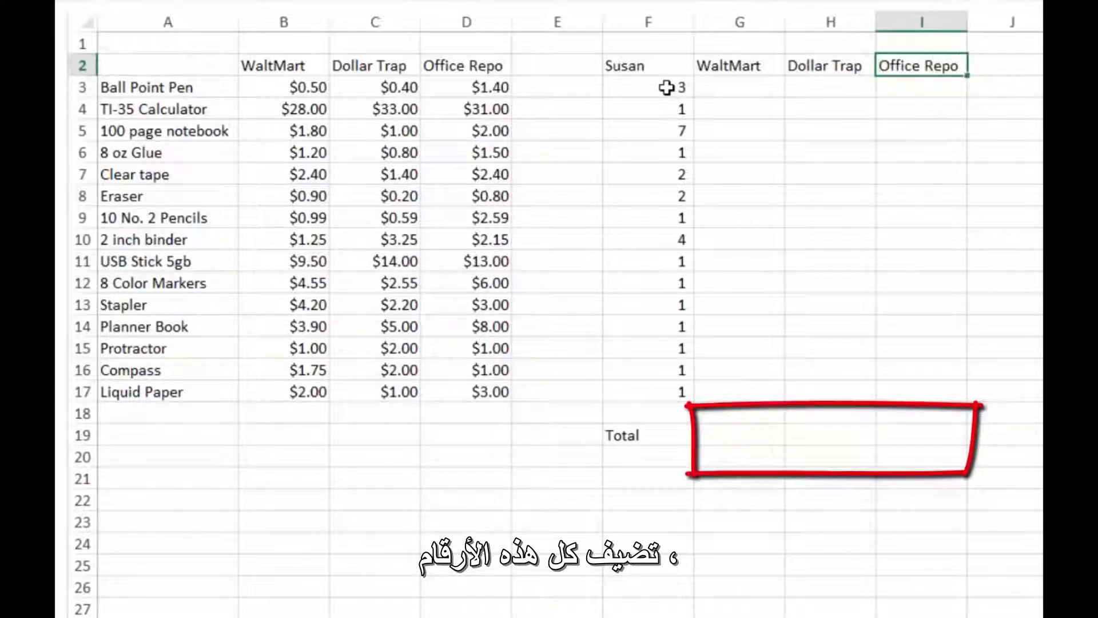
key("Return")
- Copy the three store headings in G2:I2 to G18:I18, above the Total row
key("Up")
key("shift+Left")
key("shift+Left")
key("ctrl+c")
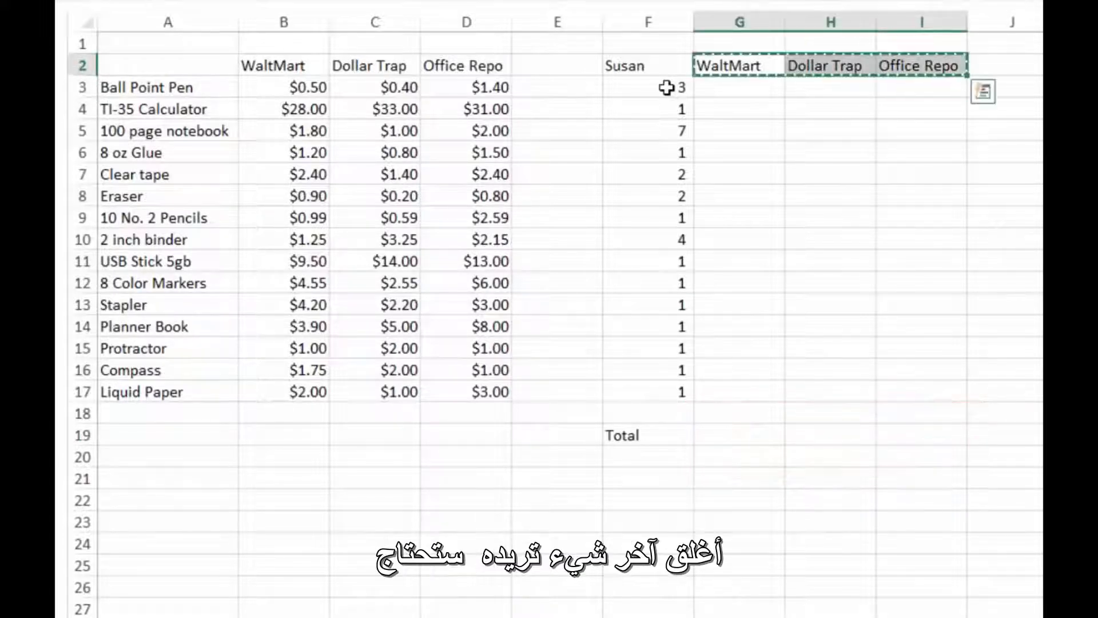
key("Down")
key("Down")
key("Down")
key("Down")
key("Down")
key("Down")
key("Down")
key("Down")
key("Down")
key("Down")
key("Down")
key("Down")
key("Down")
key("Down")
key("Down")
key("Down")
key("ctrl+v")
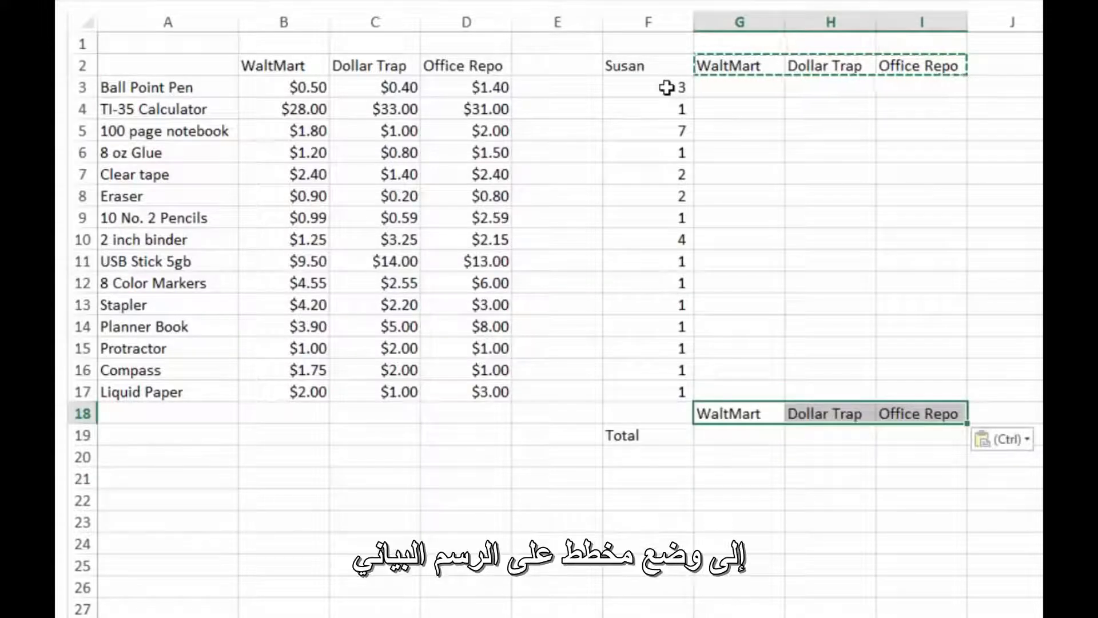
key("Down")
key("Escape")
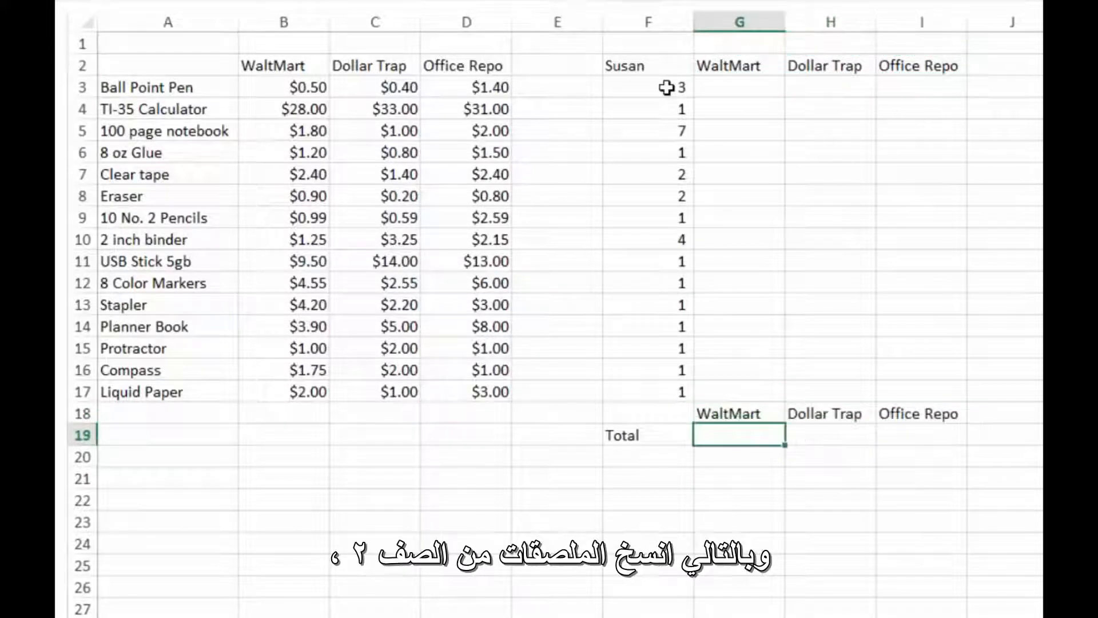
- Enter sample totals of $98 in G19 for WaltMart and $909 in H19 and I19 for Dollar Trap and Office Repo
type("$98")
key("Tab")
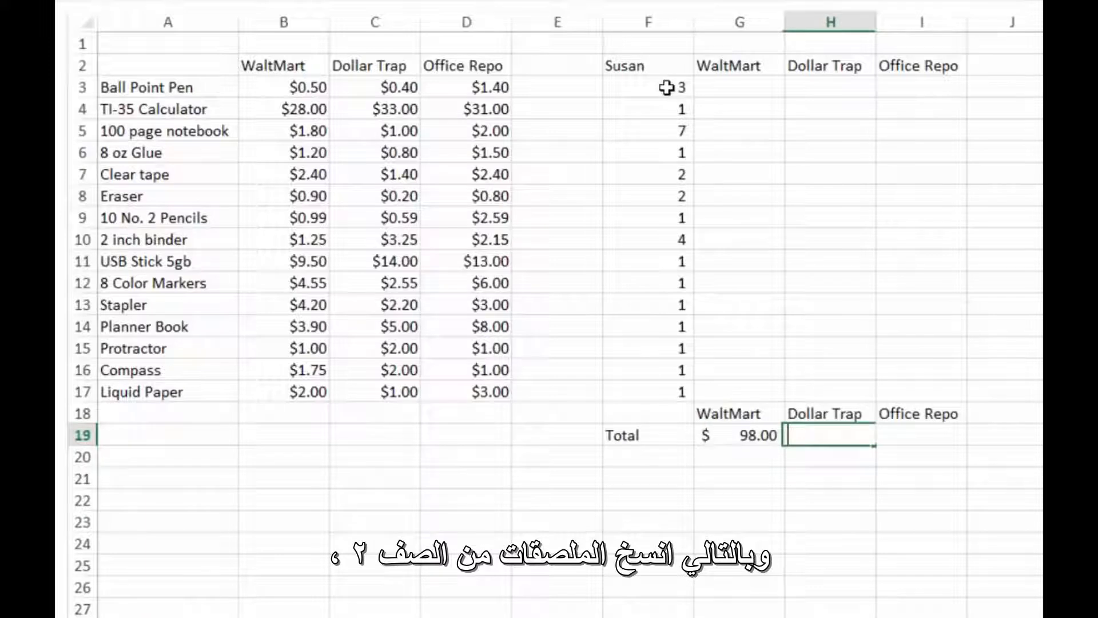
type("$909")
key("Tab")
type("$909")
key("Tab")
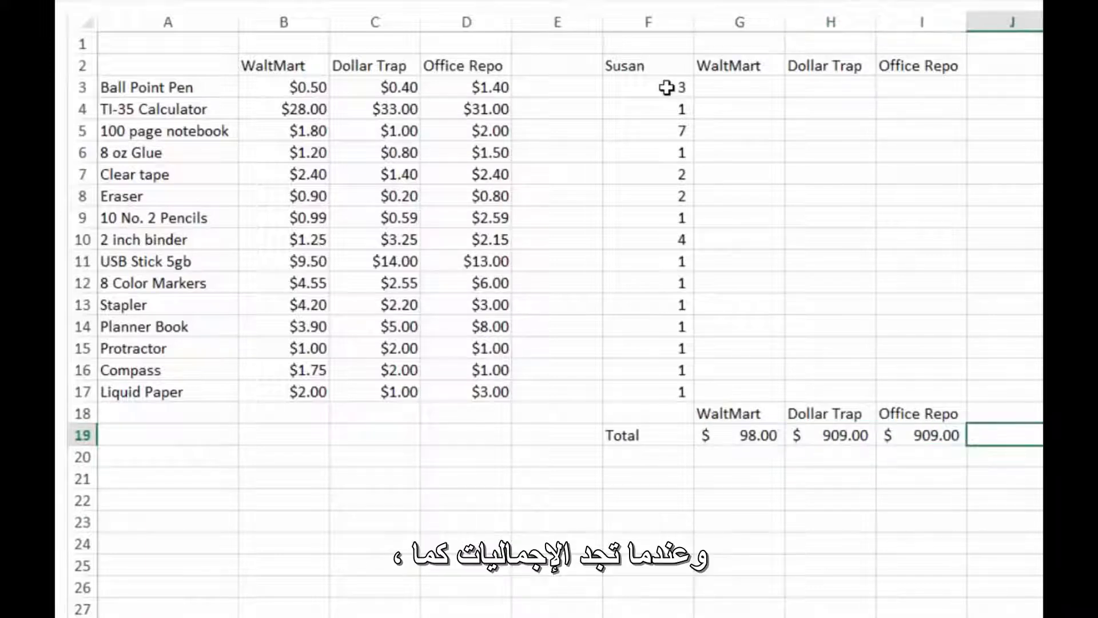
key("Return")
- Select the store headings and their totals in G18:I19 as the chart's source range
key("Up")
key("Up")
key("shift+Down")
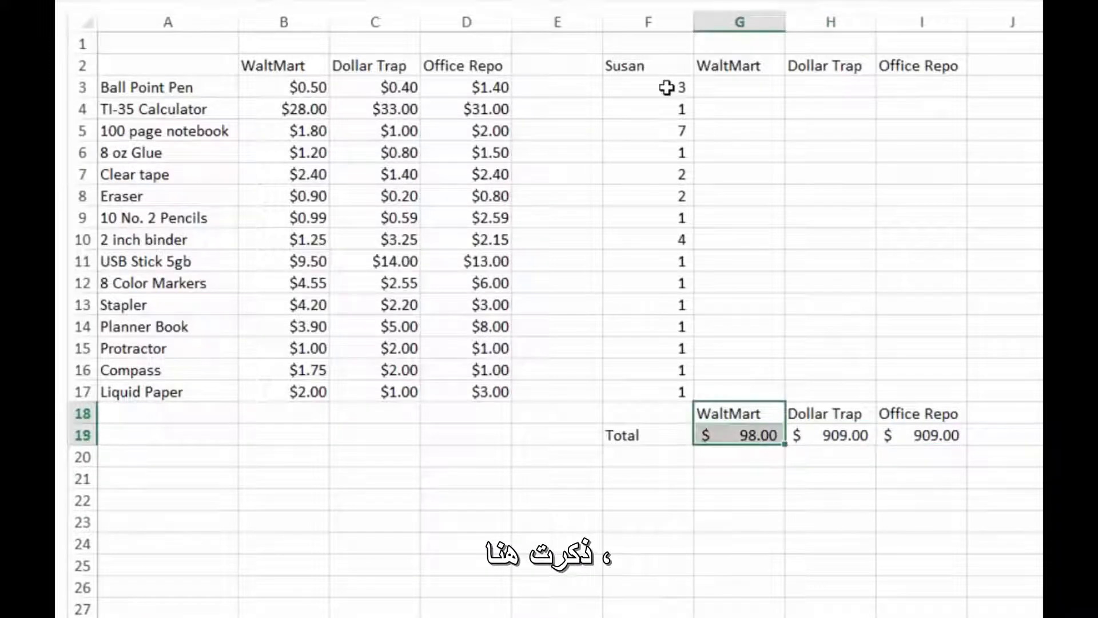
key("shift+Right")
key("shift+Right")
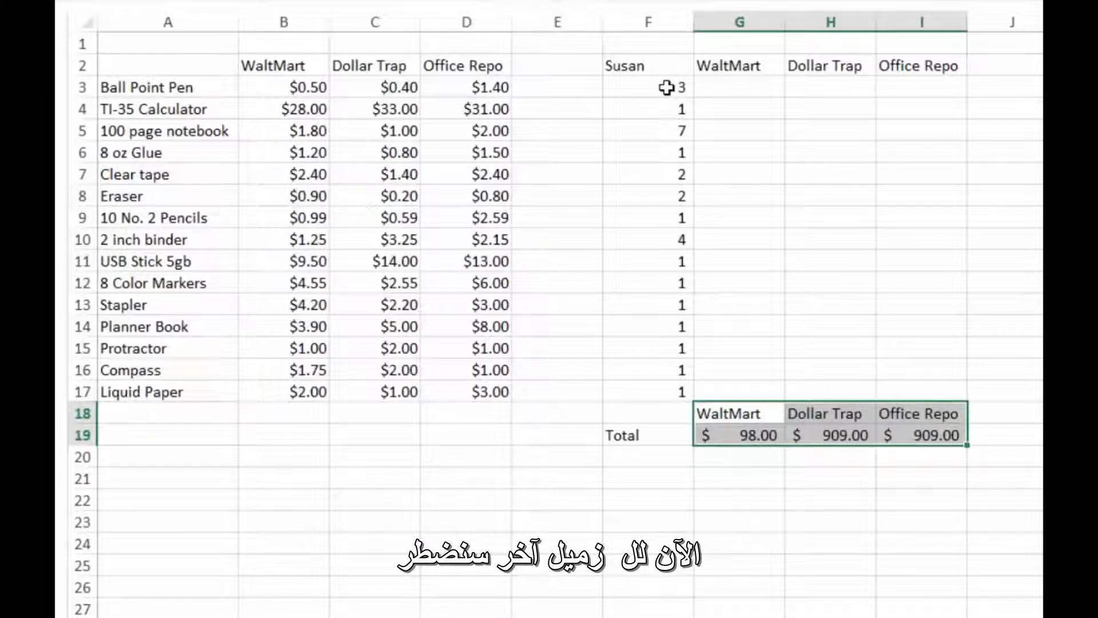
- Select the first shopper's whole list block in F2:I19 and move past it to the empty columns
key("Up")
key("Up")
key("Up")
key("Up")
key("Up")
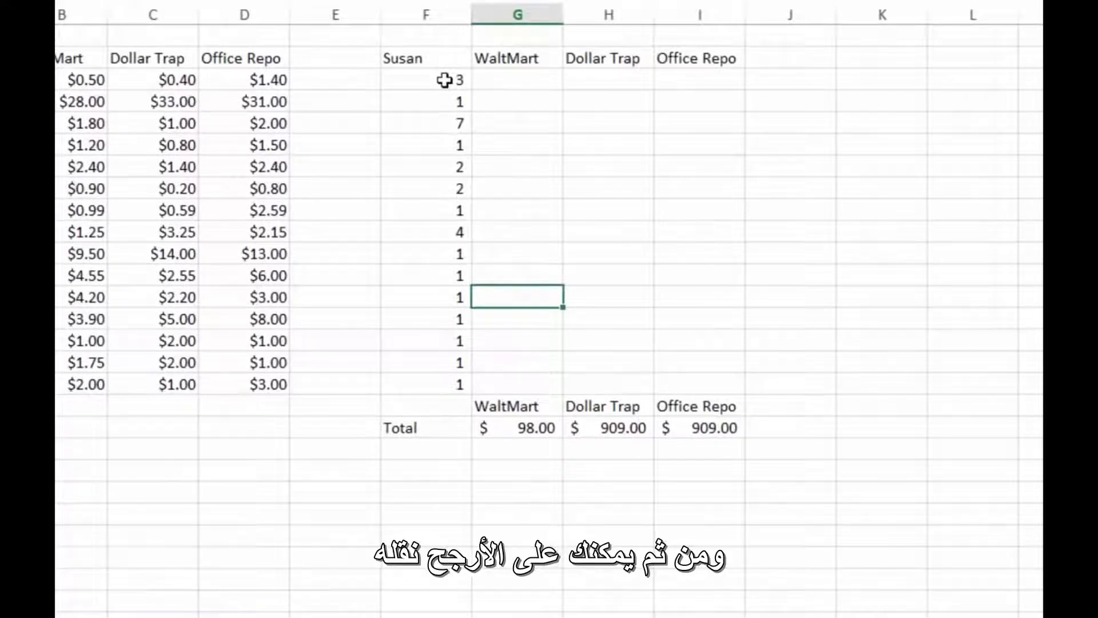
key("Left")
key("ctrl+Up")
key("ctrl+shift+Down")
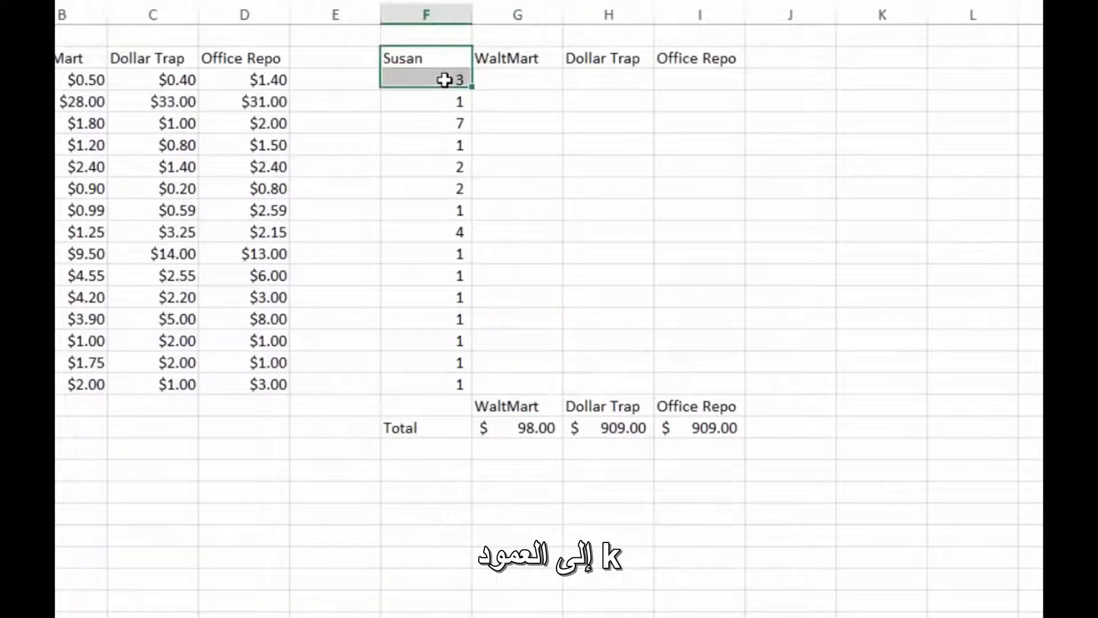
key("ctrl+a")
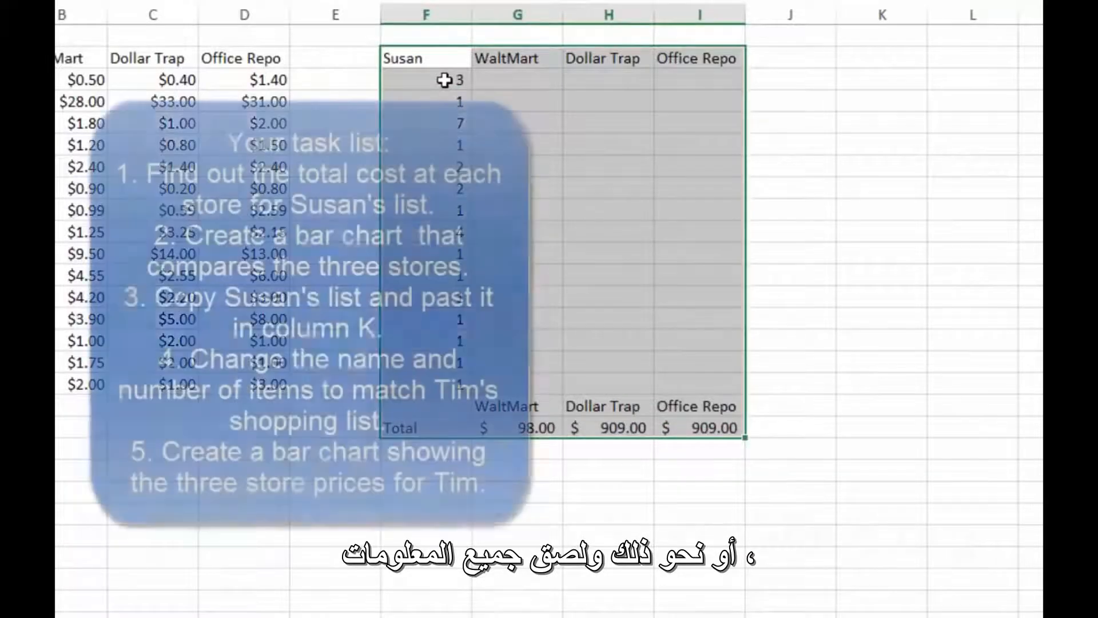
key("Right")
key("Right")
key("Right")
key("Right")
key("Right")
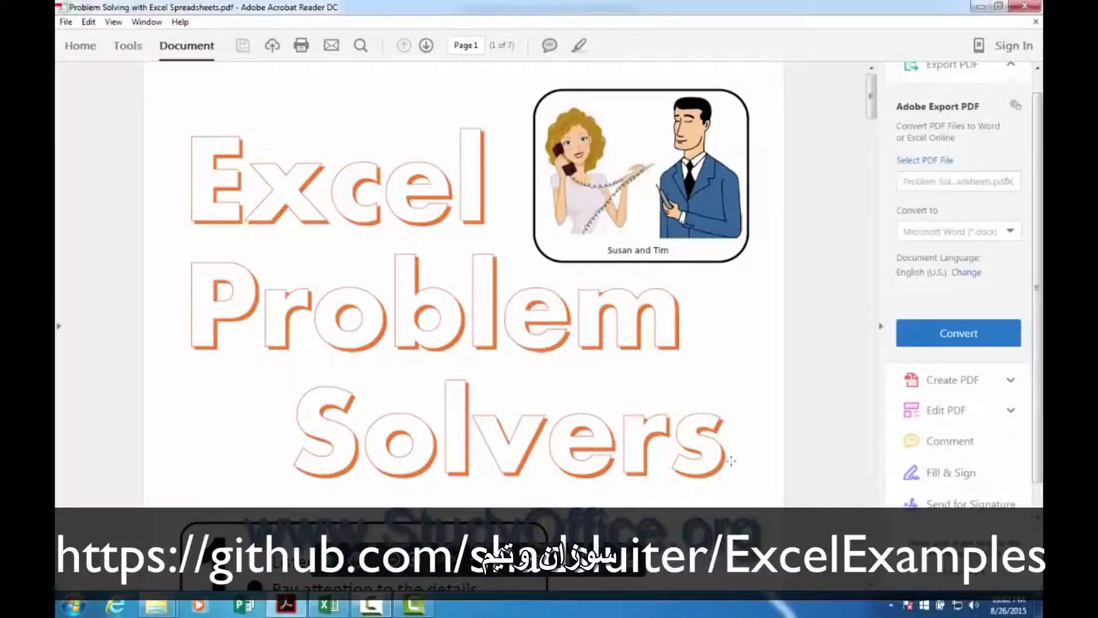
- Look through the Problem Solving with Excel Spreadsheets PDF in Adobe Acrobat Reader, from the cover to the "Cat or Dog?" problem
scroll(727, 469, "down", 5)
scroll(732, 464, "down", 12)
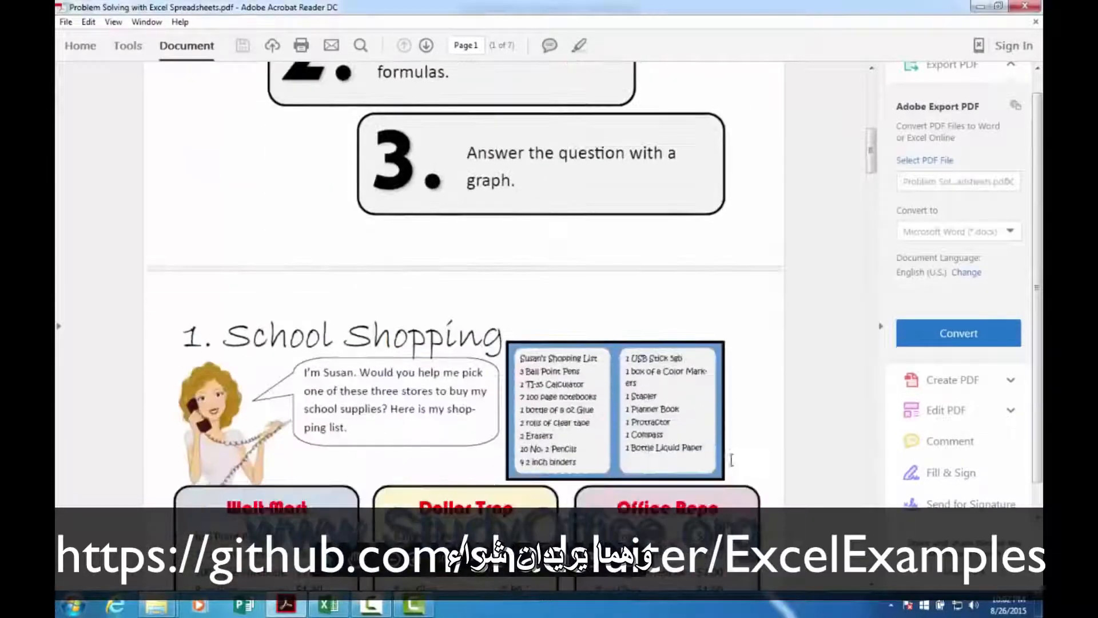
scroll(731, 460, "down", 12)
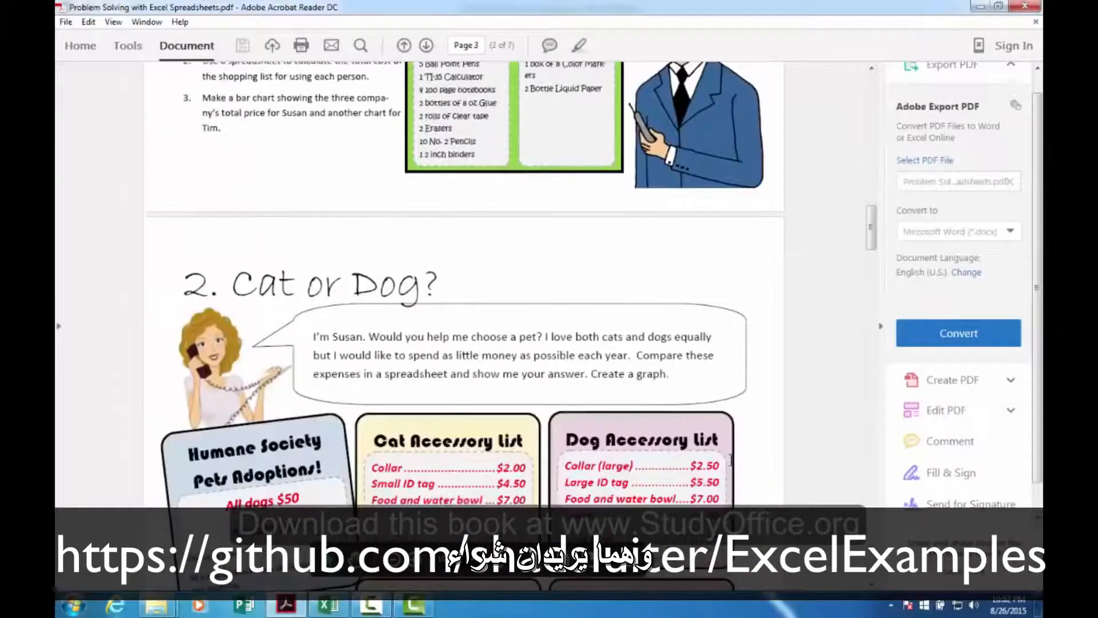
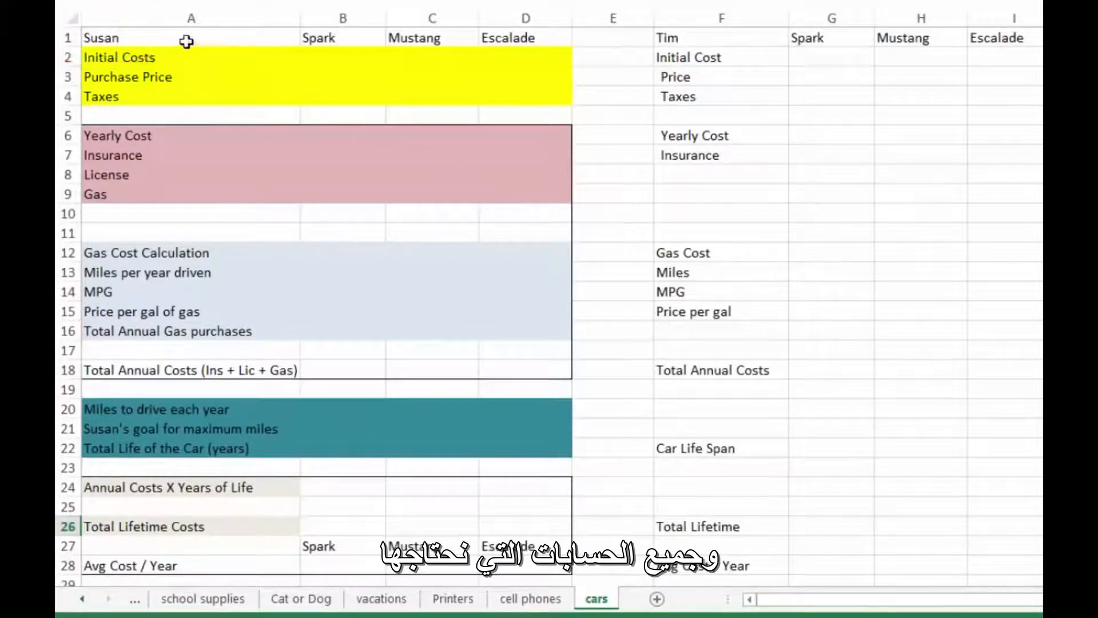
- Review the first buyer's cost block on the cars sheet, down to the Annual Costs X Years of Life and Total Lifetime Costs cells for Spark
left_click_drag(183, 39, 471, 501)
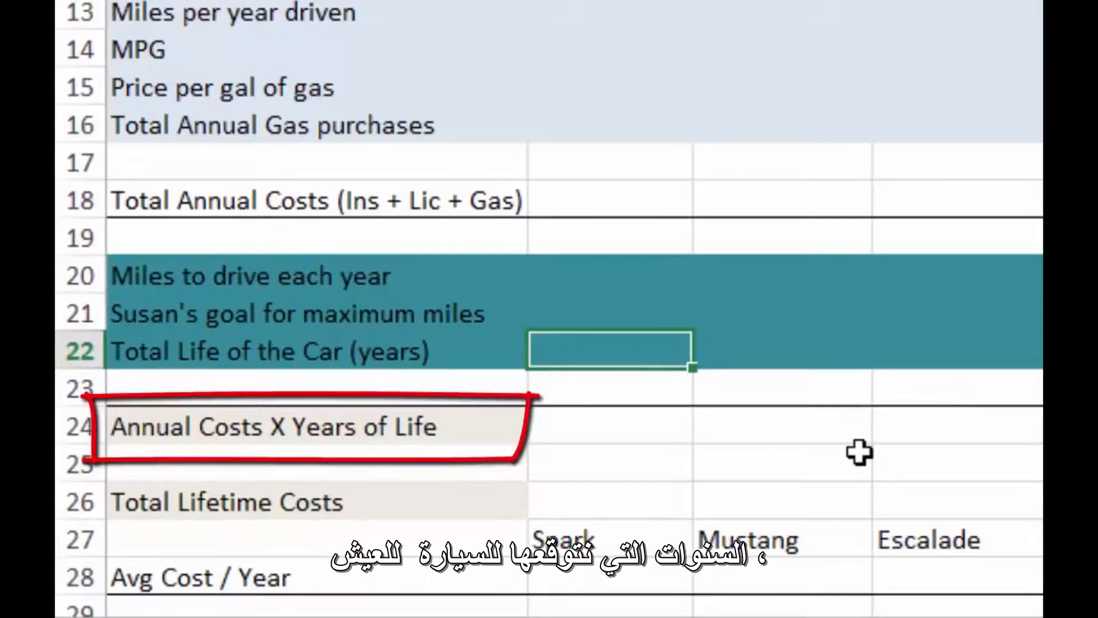
key("Down")
key("Down")
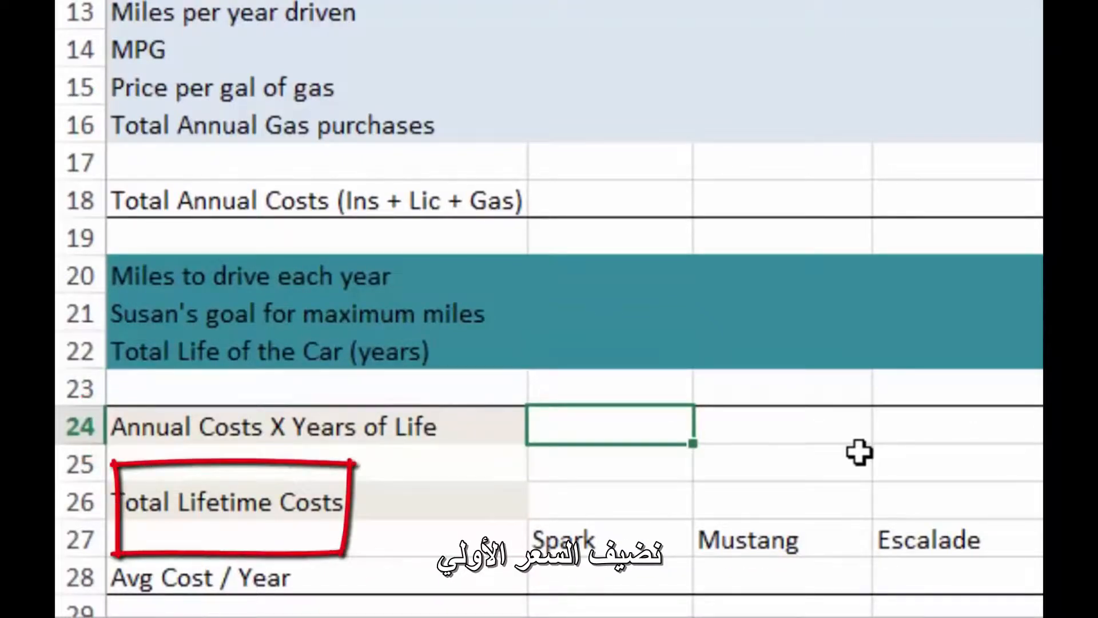
key("Down")
key("Down")
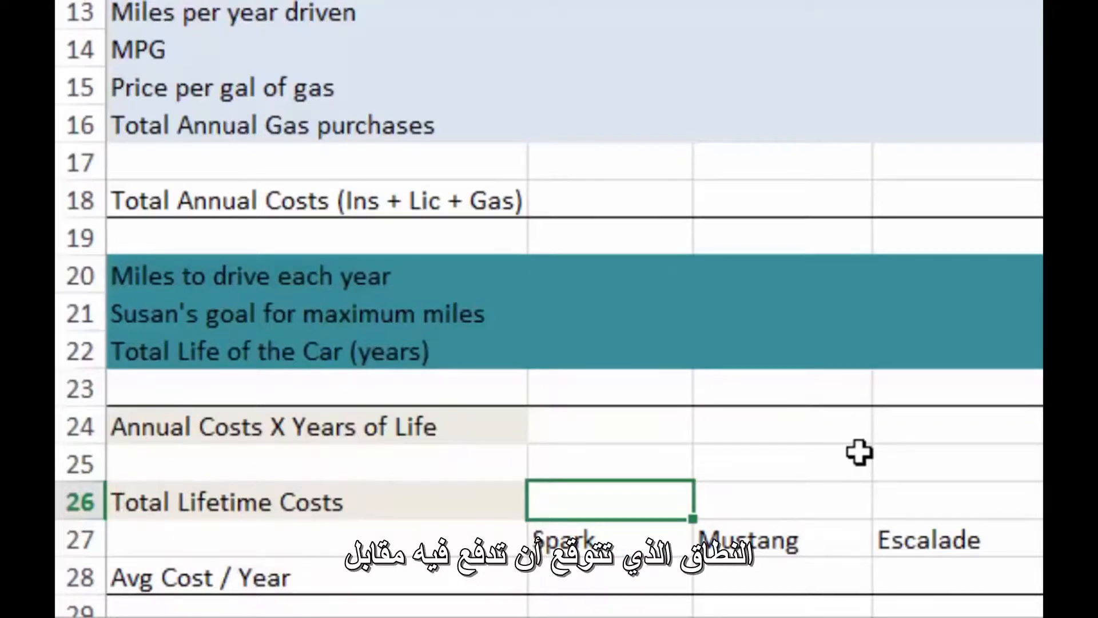
scroll(859, 452, "down", 5)
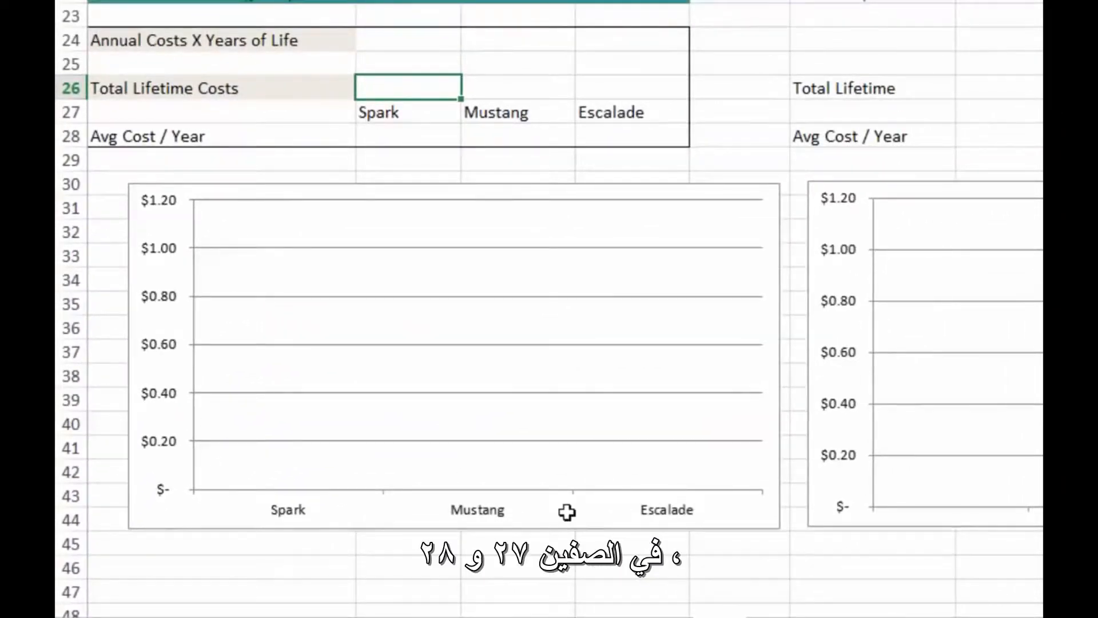
- Highlight the car headings and Avg Cost / Year cells in B27:D28, ending on the row's label in A28
key("Down")
key("shift+Right")
key("shift+Down")
key("shift+Down")
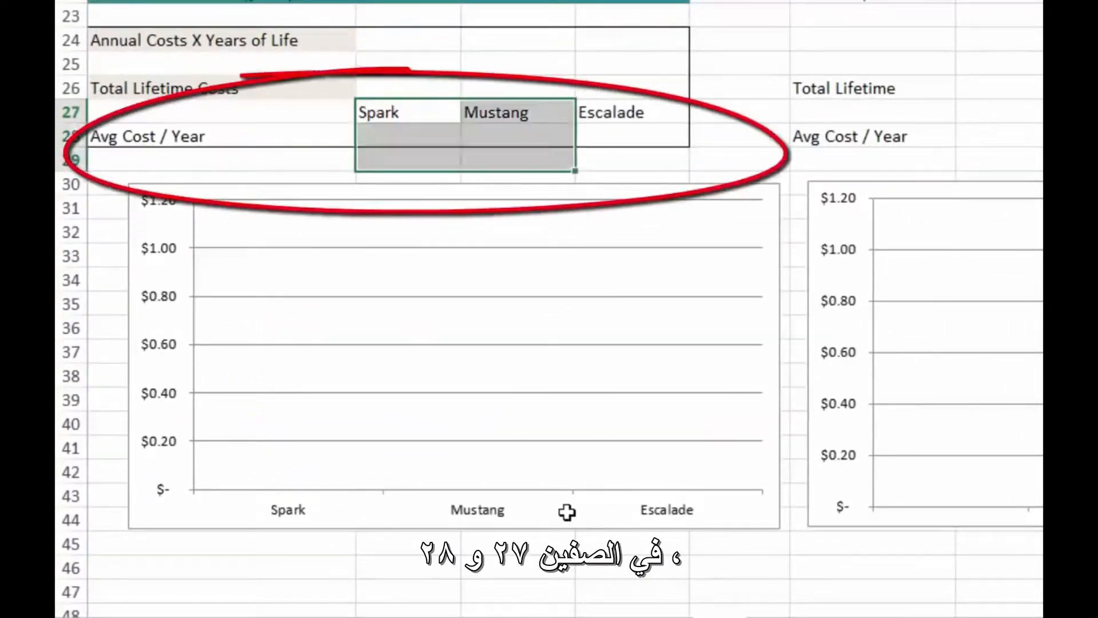
key("shift+Right")
key("shift+Up")
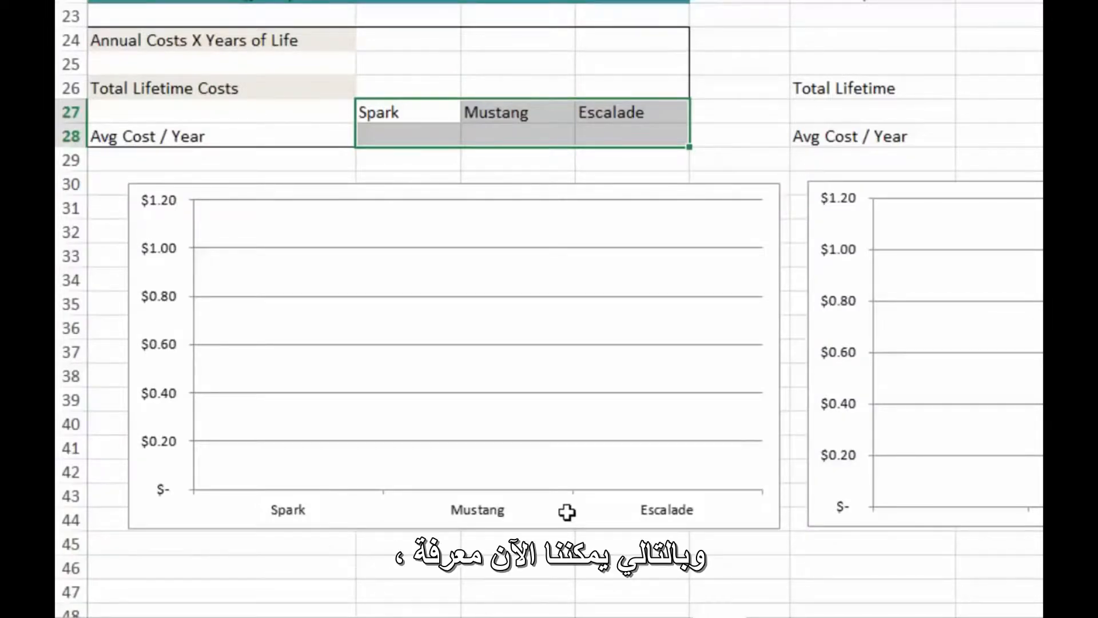
key("Down")
key("Left")
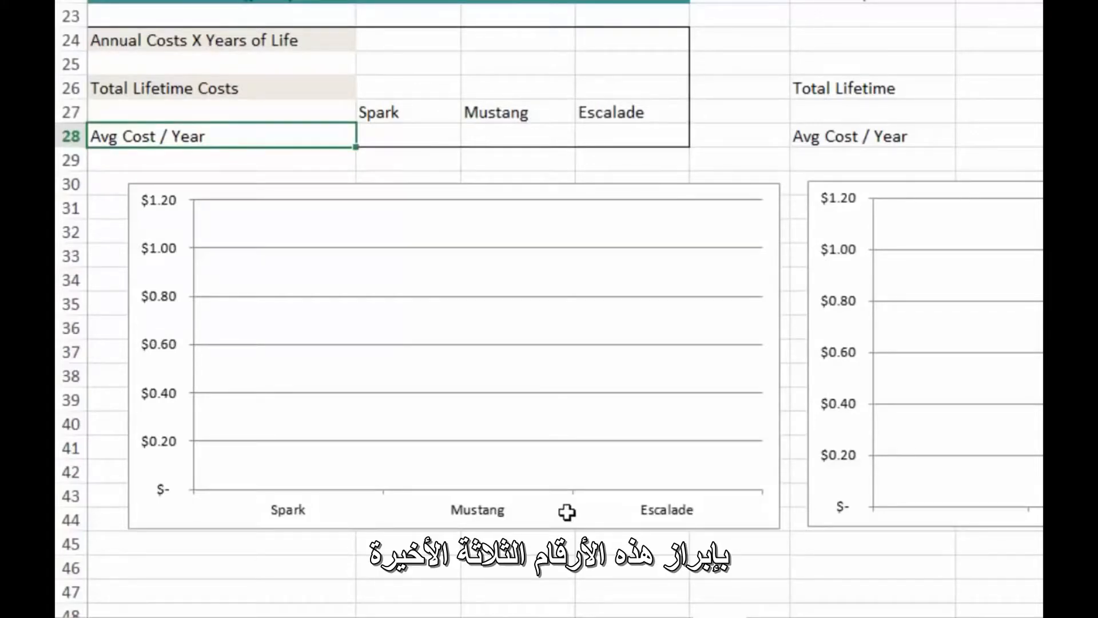
- Select the first buyer's car names and average yearly costs in B27:D28 as the bar chart's source range
key("Right")
key("Up")
key("shift+Down")
key("shift+Right")
key("shift+Right")
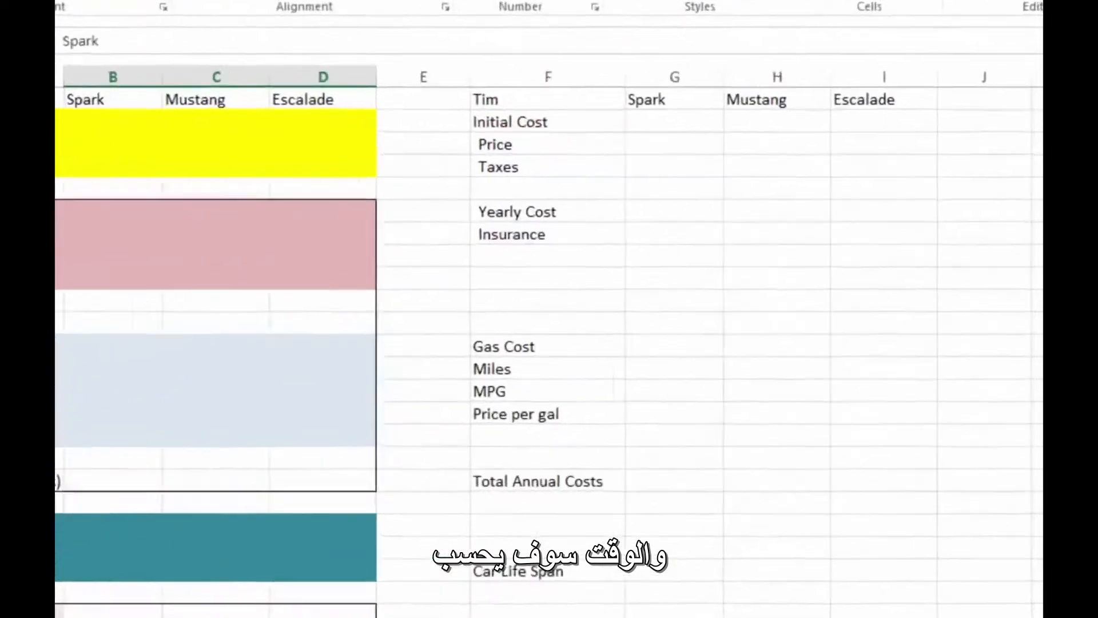
- Go to the second buyer's section at F1 and select its Initial Cost row across the three cars, F2:I2
left_click(347, 68)
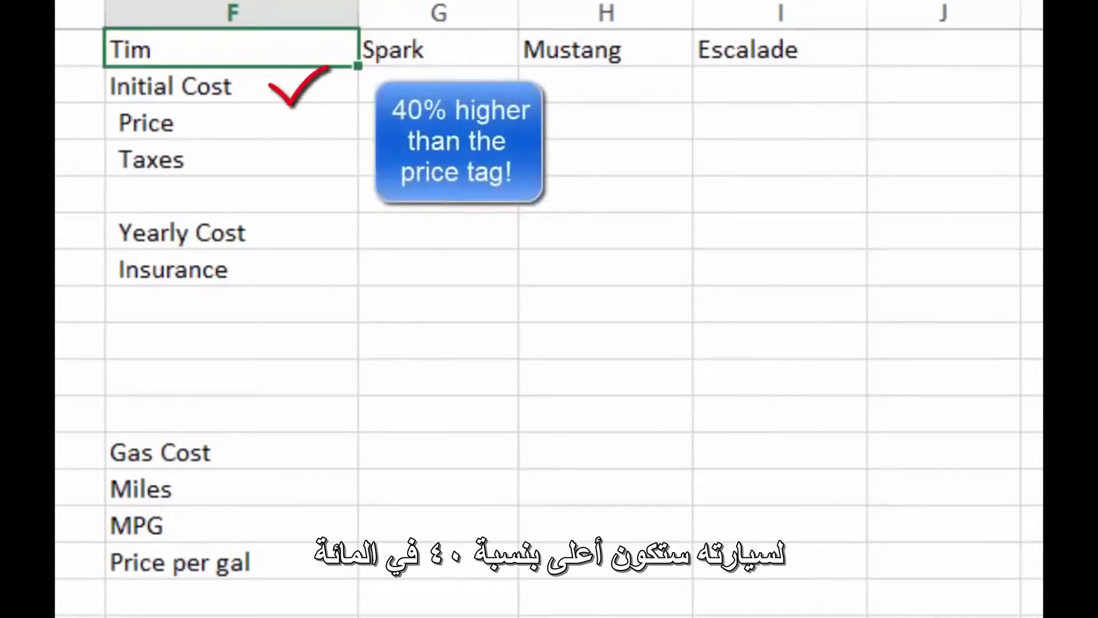
left_click_drag(231, 86, 779, 86)
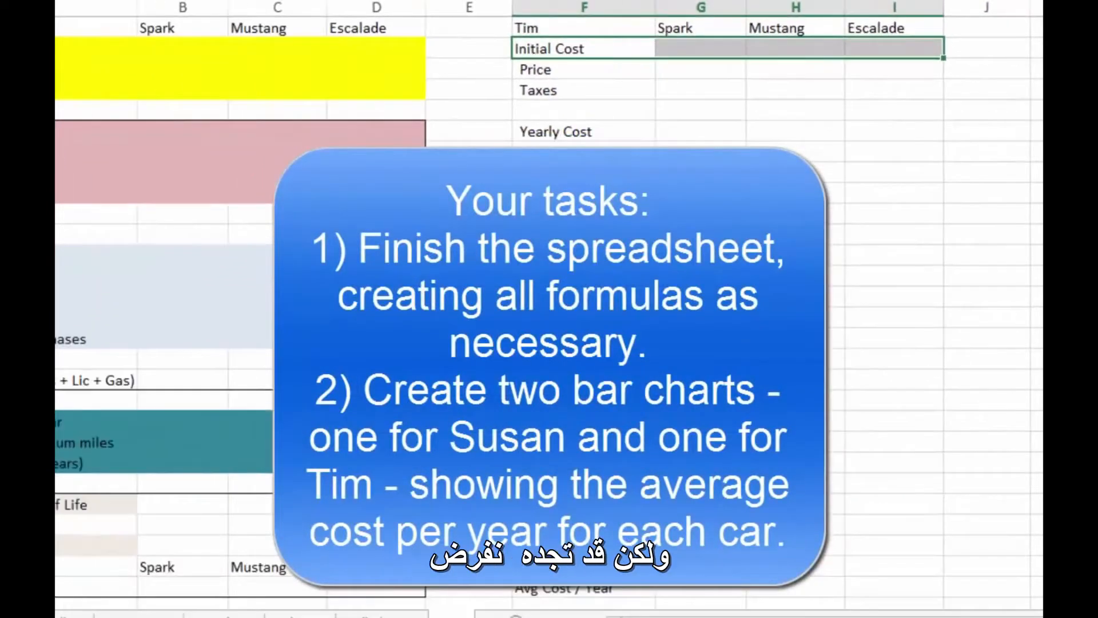
scroll(549, 308, "down", 6)
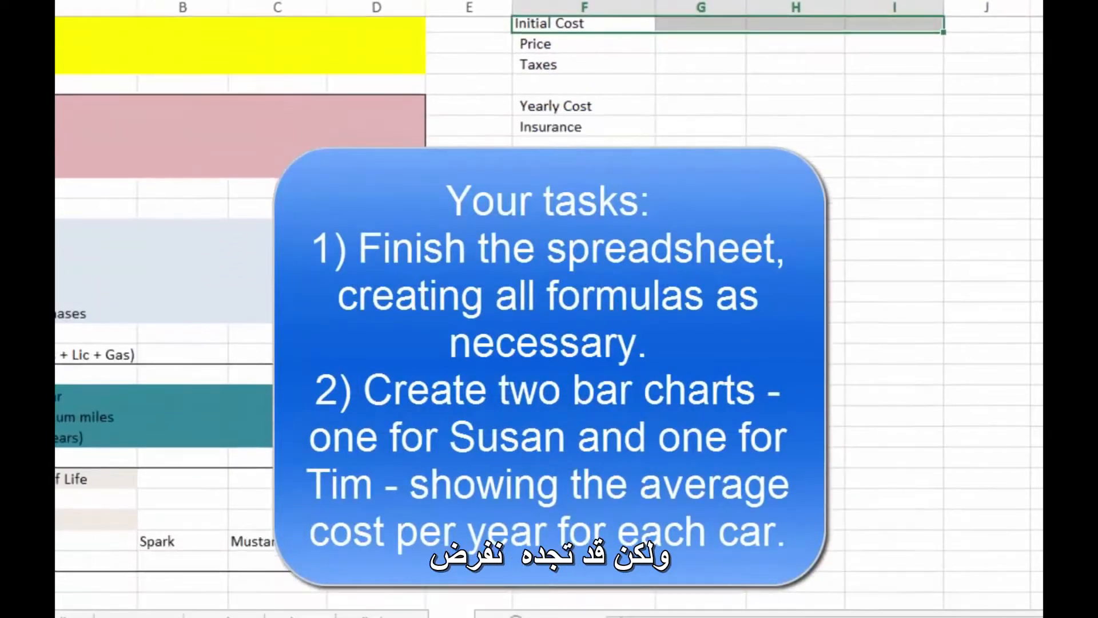